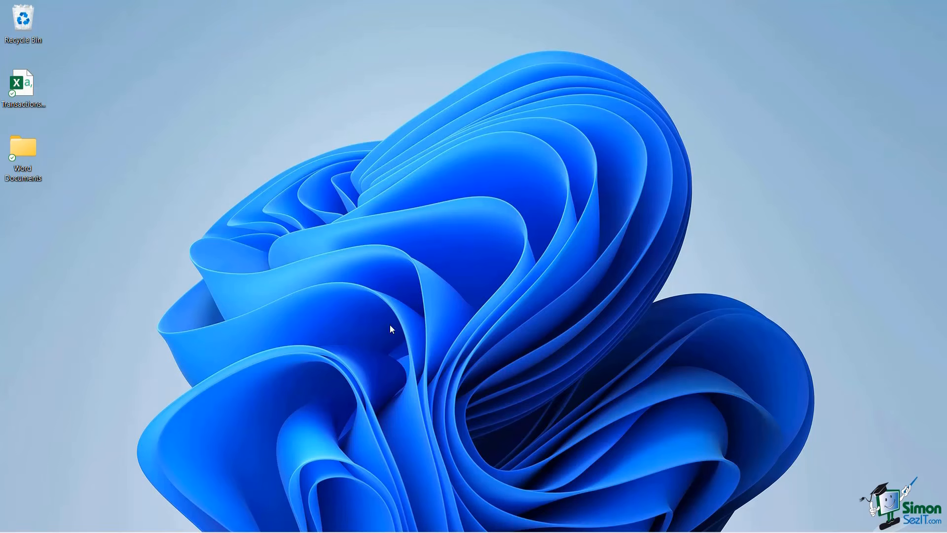
Search Windows for "word" and show the pinning options of the Word app
mouse_move(315, 526)
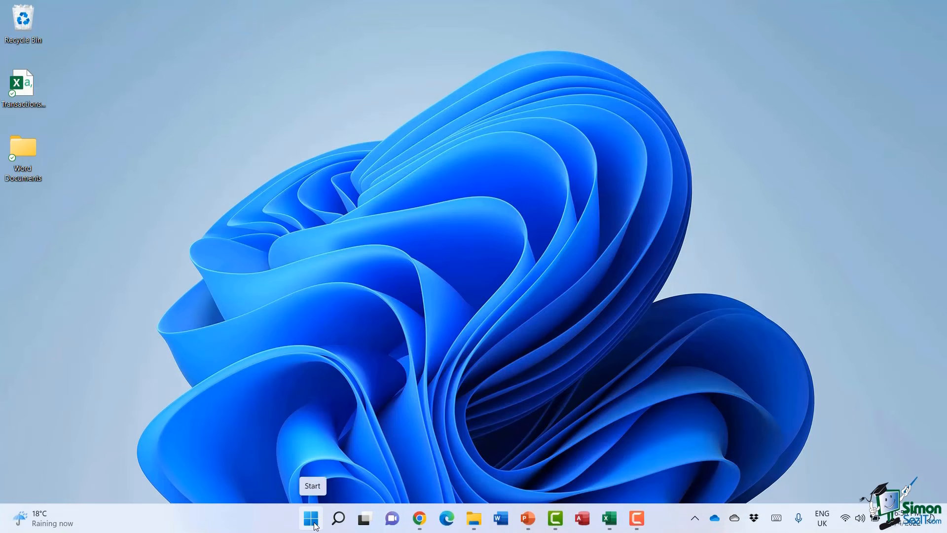
left_click(314, 524)
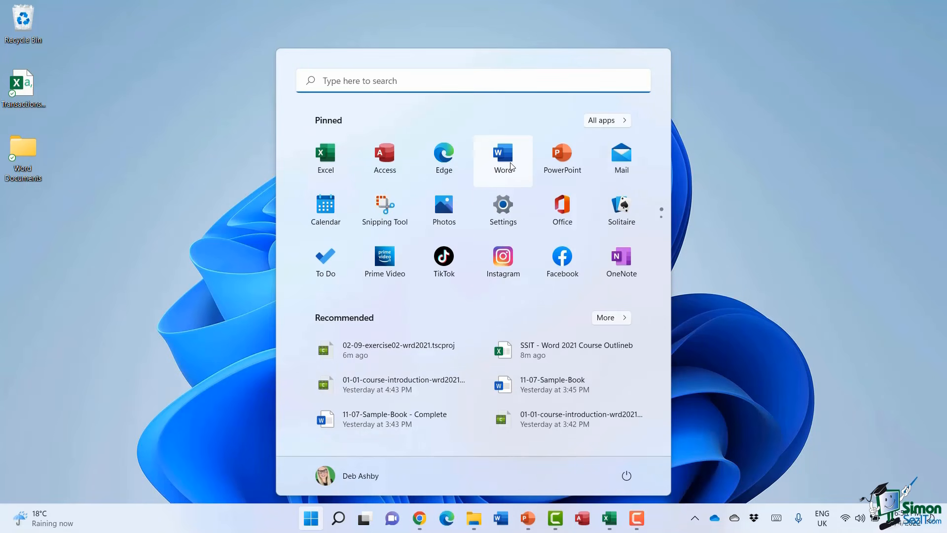
left_click(342, 79)
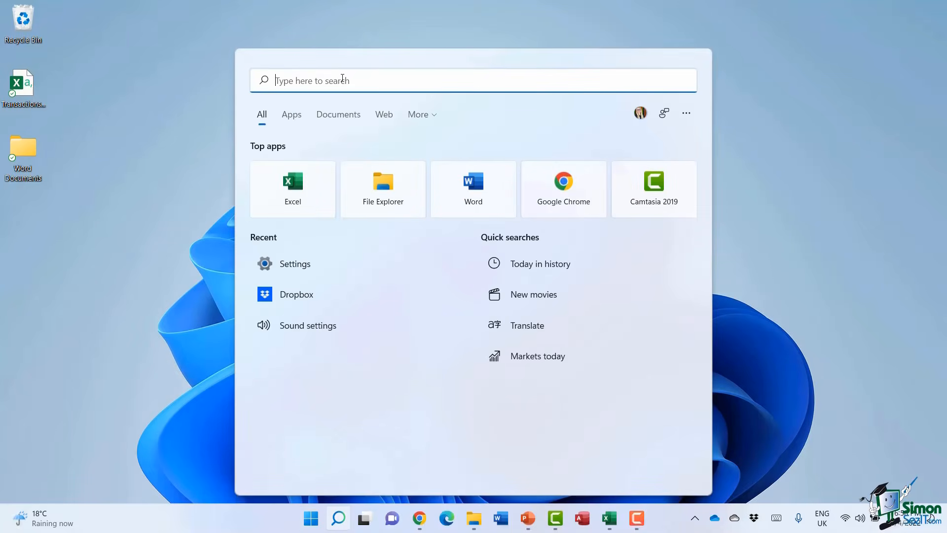
type("word")
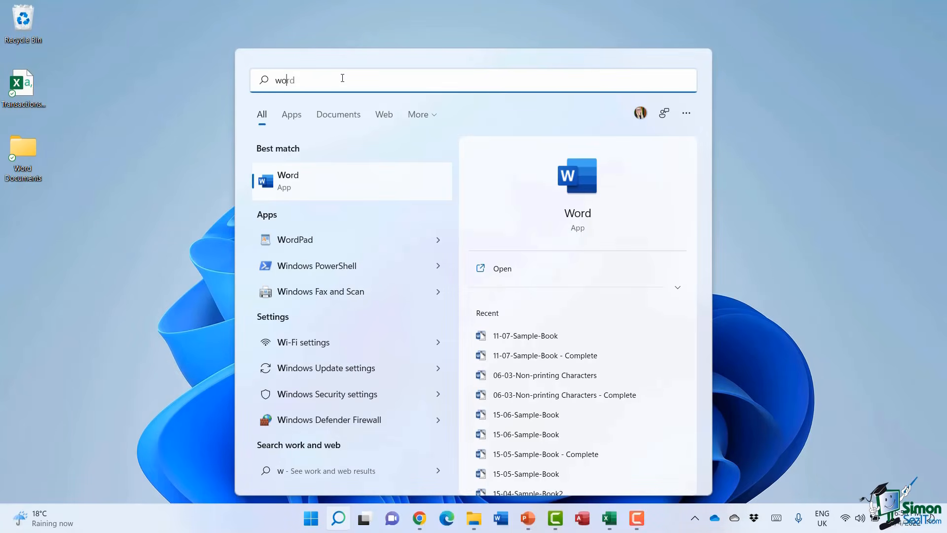
right_click(325, 184)
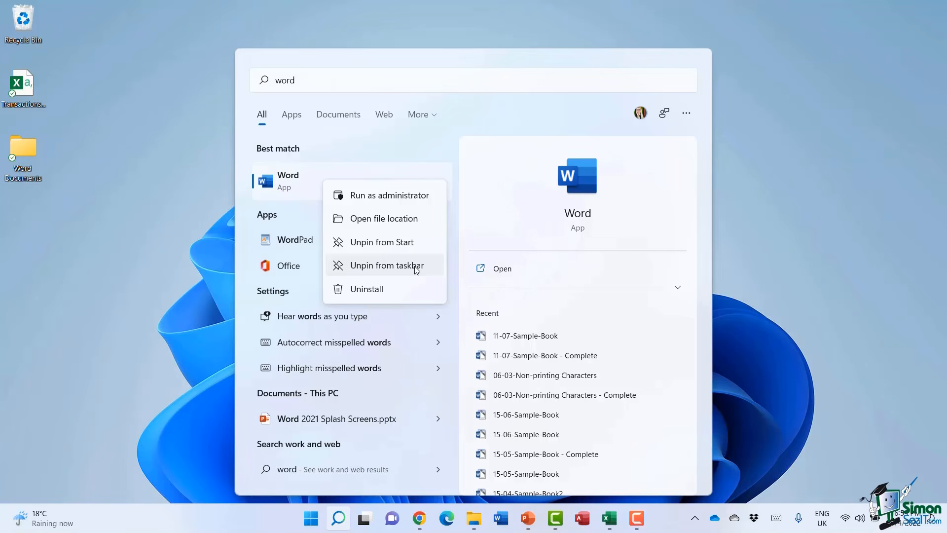
left_click(800, 217)
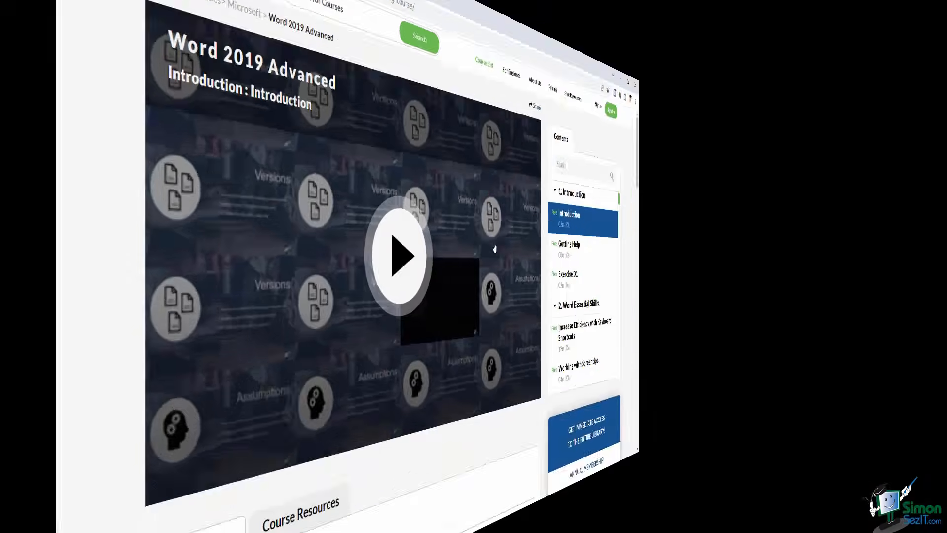
Show the course resources on the Word 2019 Advanced course page in the browser
scroll(543, 262, "down", 1)
scroll(543, 261, "down", 5)
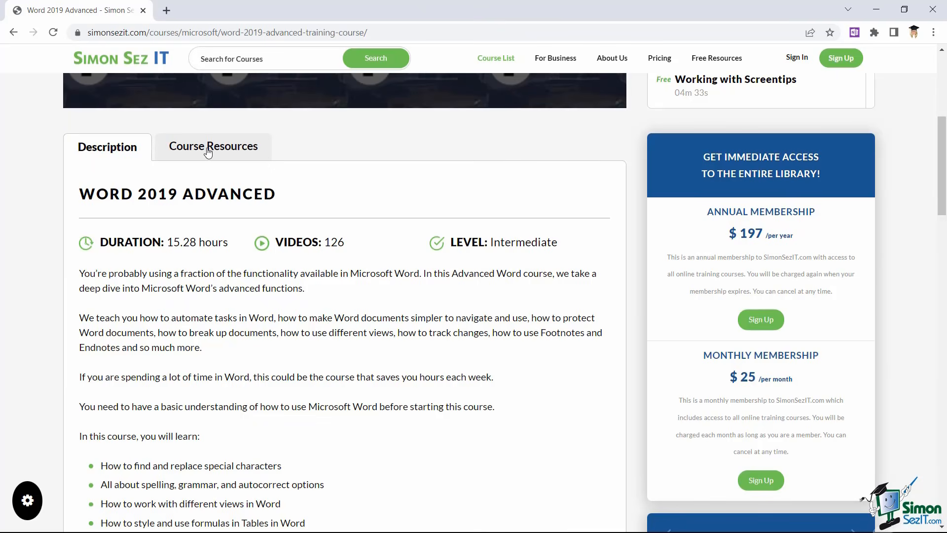
left_click(207, 151)
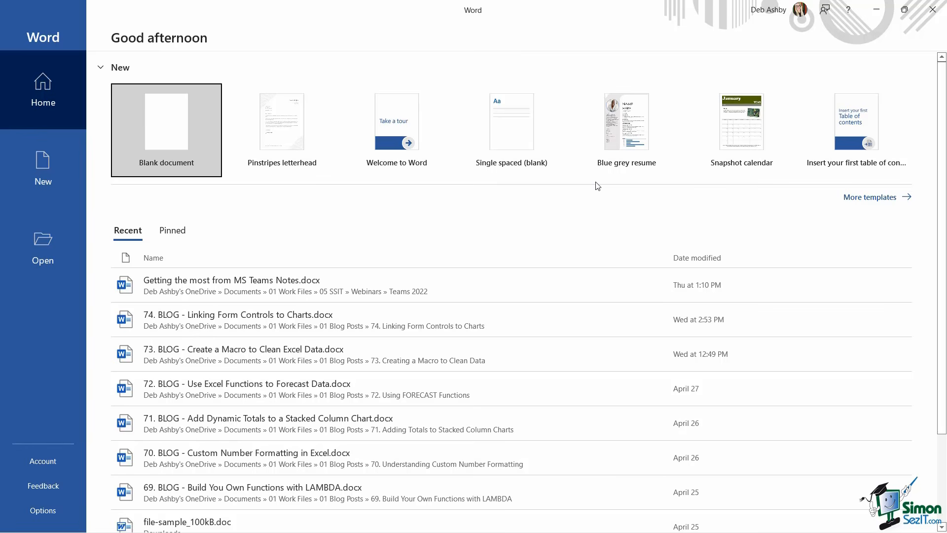
Look through the full template selection and the recent documents on Word's start screen
left_click(870, 198)
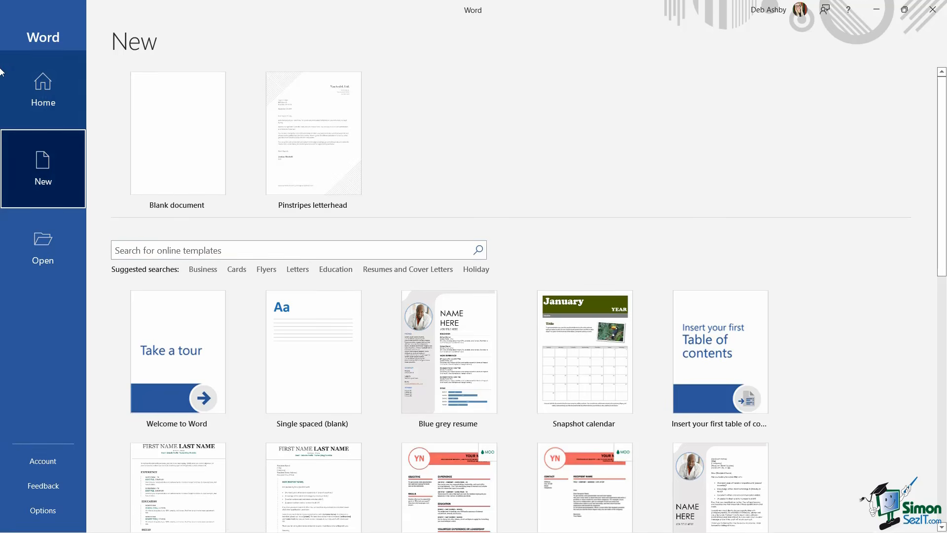
left_click(45, 95)
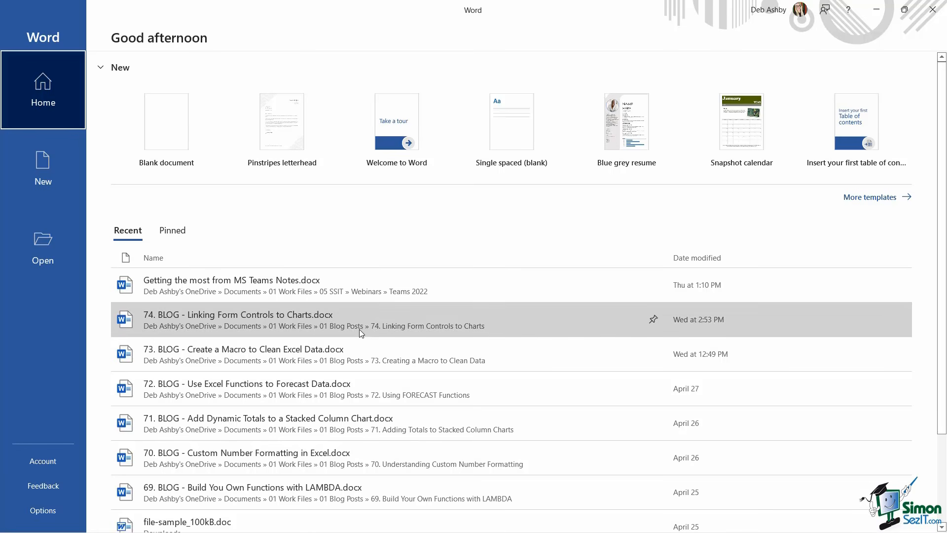
scroll(359, 330, "down", 3)
scroll(359, 330, "up", 3)
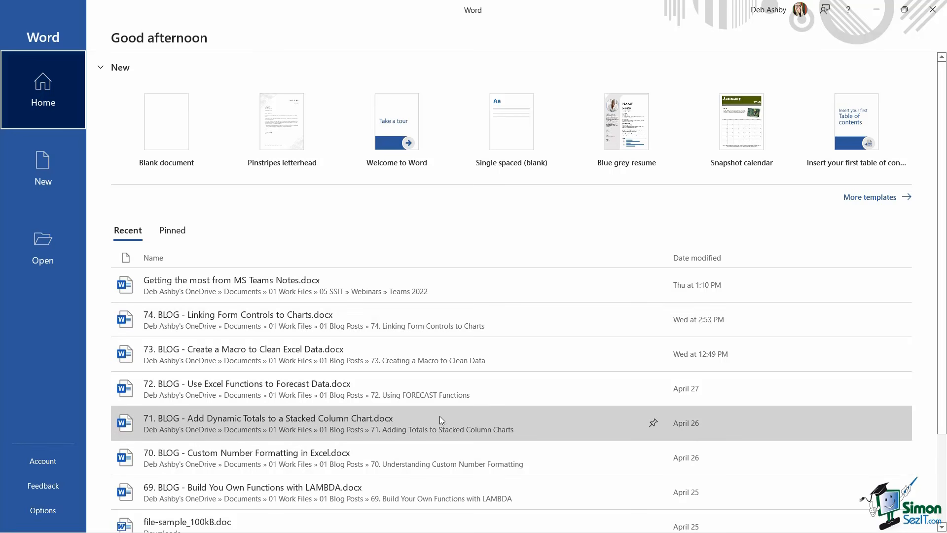
Open the recent document "73. BLOG - Create a Macro to Clean Excel Data.docx", view its file options, and close Word
left_click(306, 352)
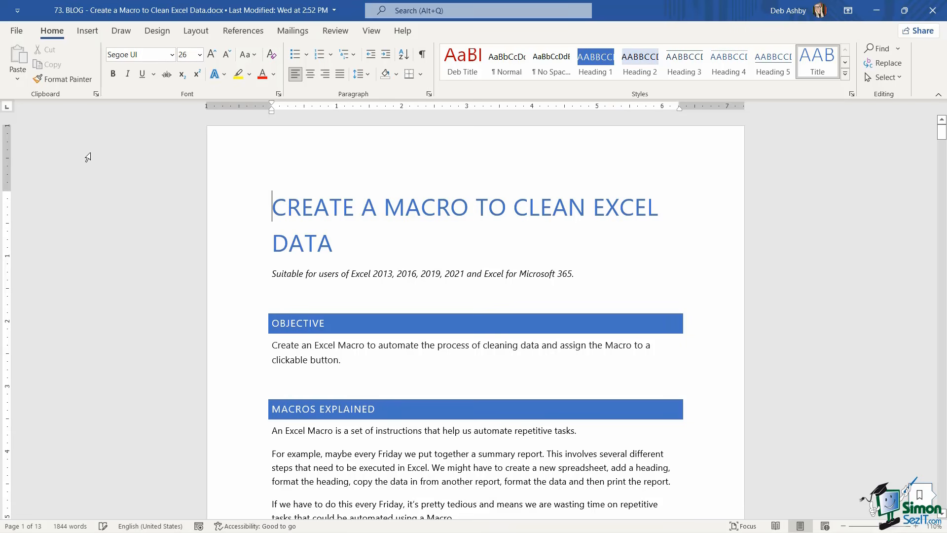
left_click(17, 32)
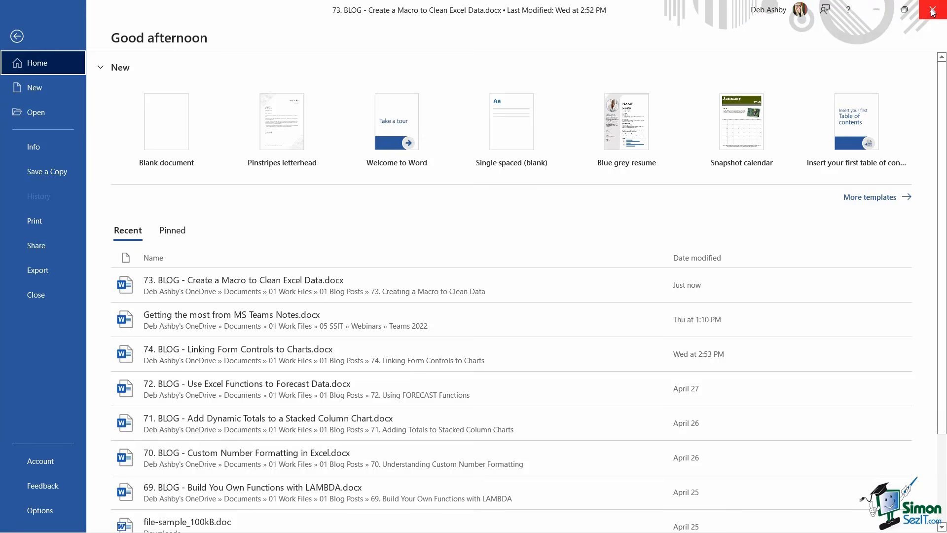
key("ctrl+w")
key("alt+F4")
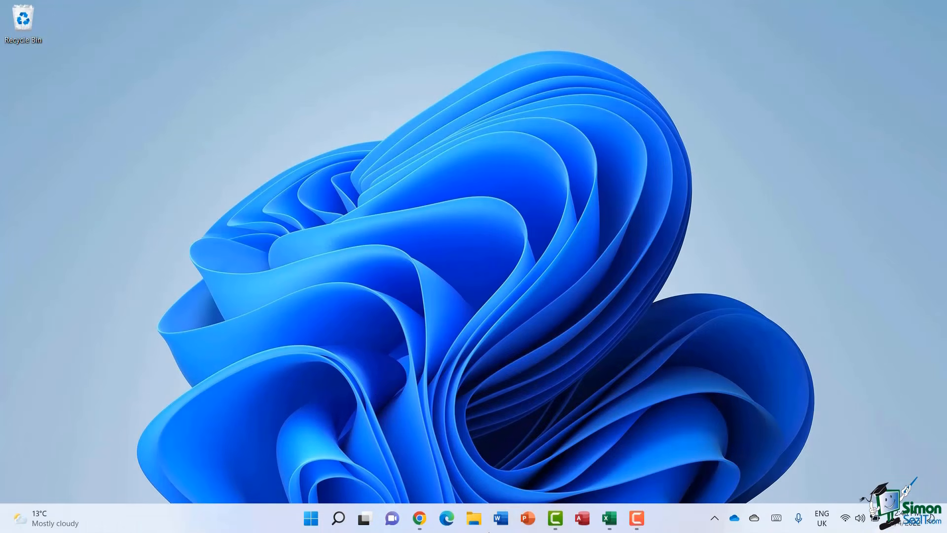
Start Word again and pin "73. BLOG - Create a Macro to Clean Excel Data.docx" to the document list
left_click(502, 518)
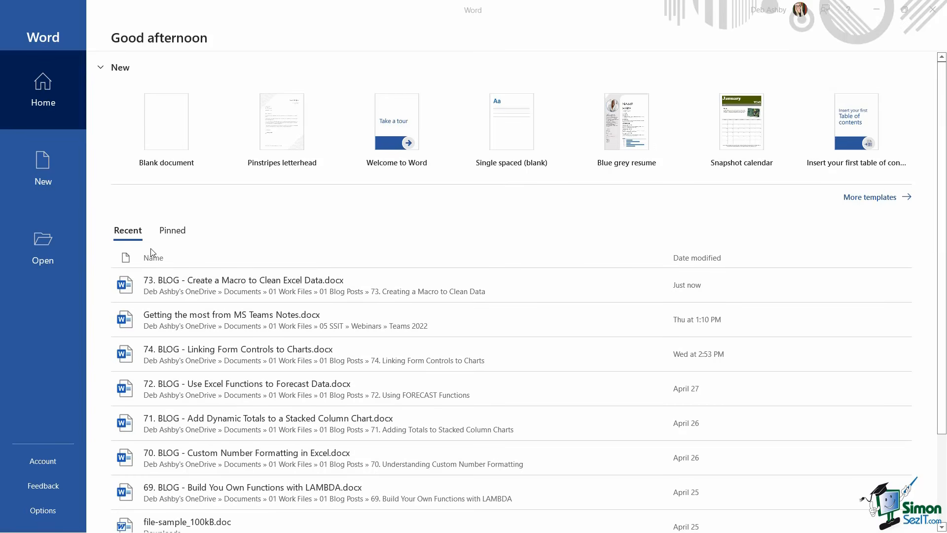
right_click(468, 284)
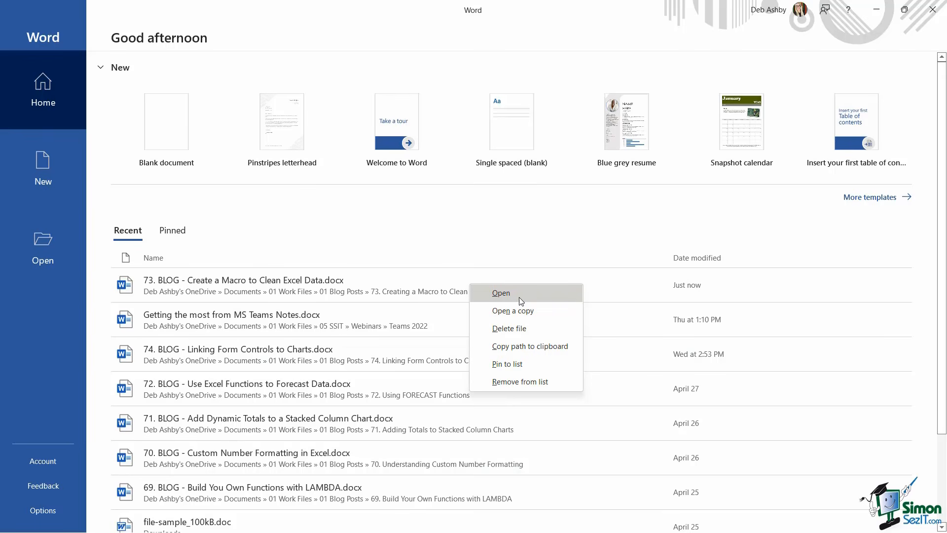
left_click(525, 369)
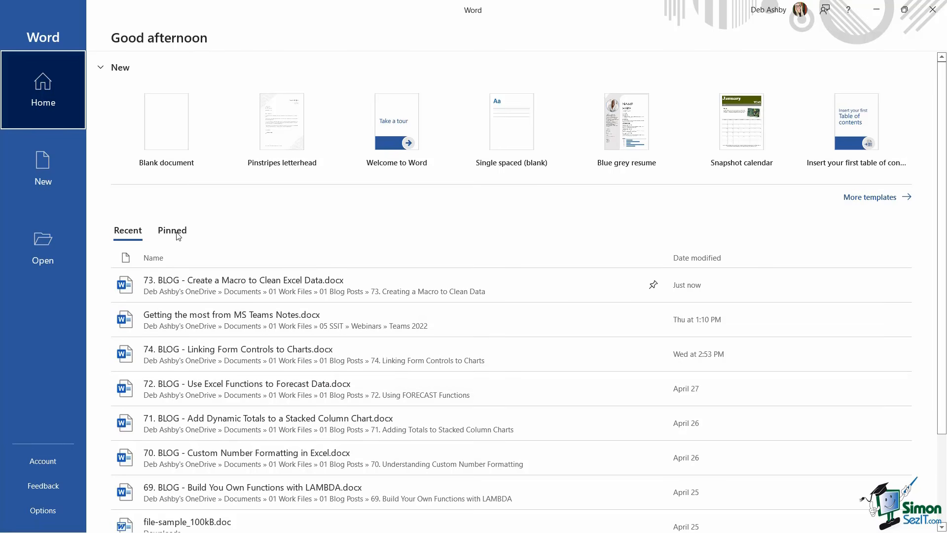
Check the pinned documents and unpin "73. BLOG - Create a Macro to Clean Excel Data.docx" from the list
left_click(178, 235)
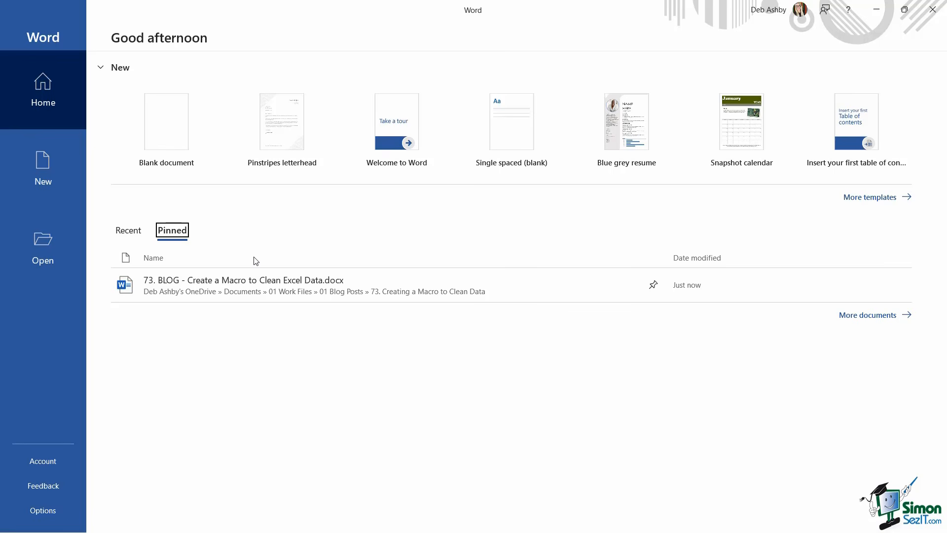
left_click(125, 234)
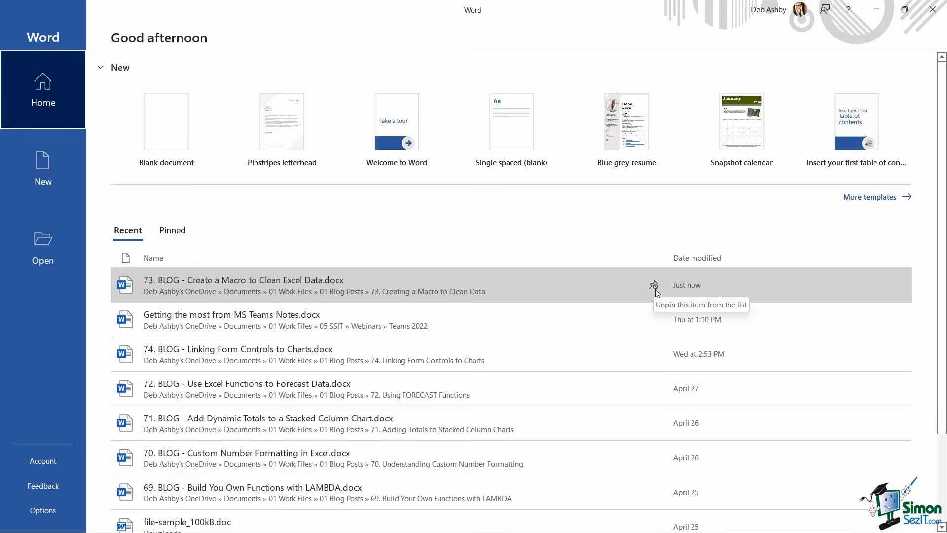
right_click(616, 285)
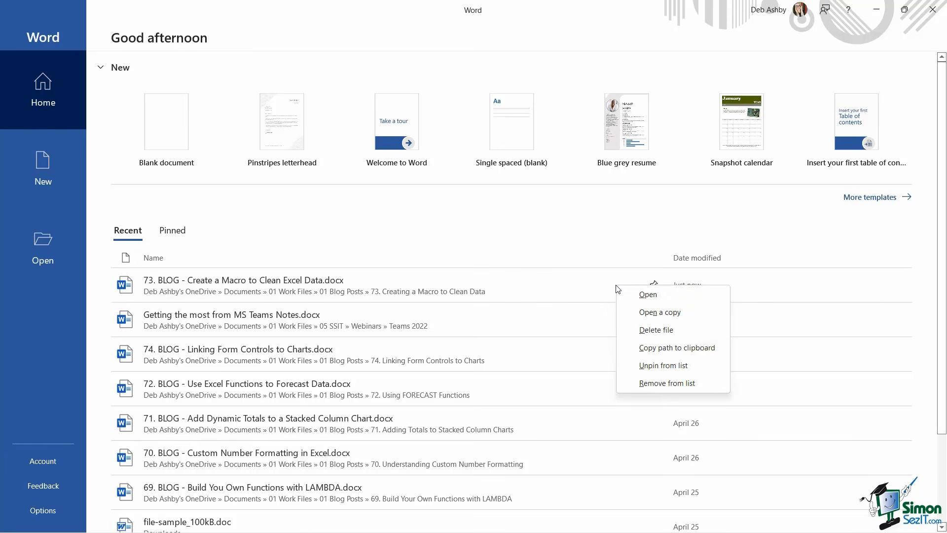
left_click(676, 365)
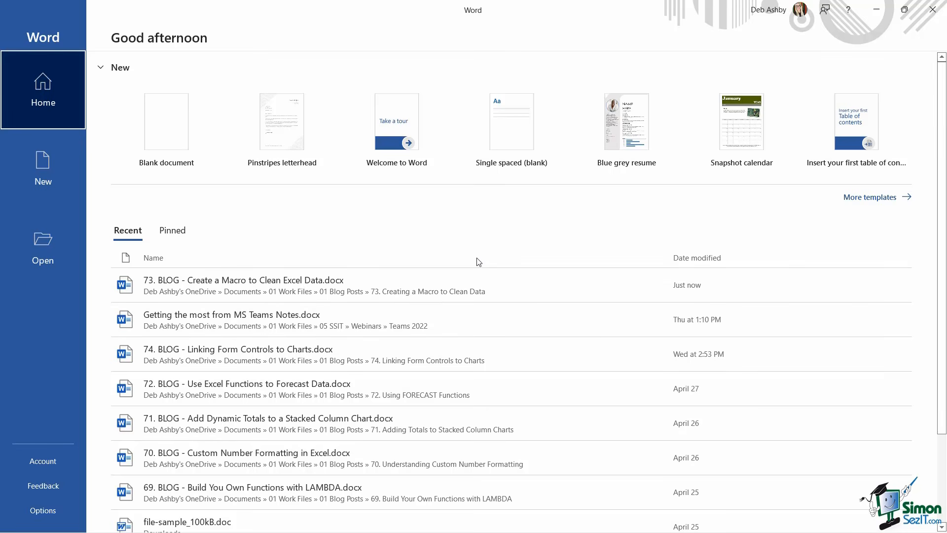
Browse the templates available for creating a new document
left_click(34, 176)
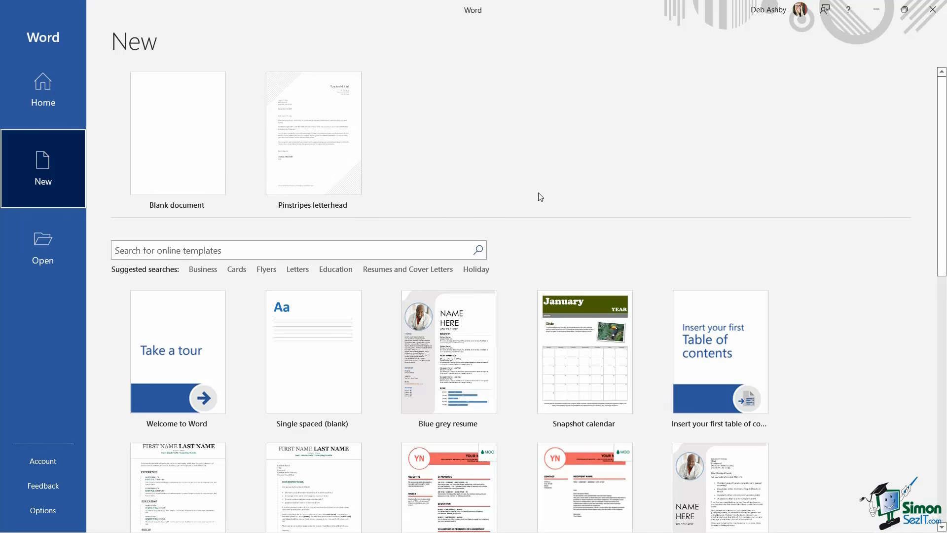
scroll(540, 197, "down", 2)
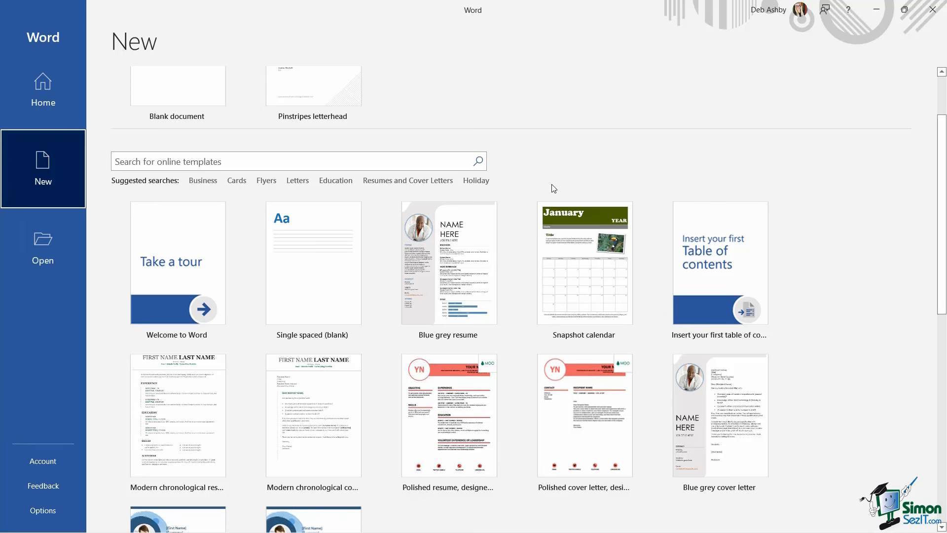
scroll(553, 187, "up", 2)
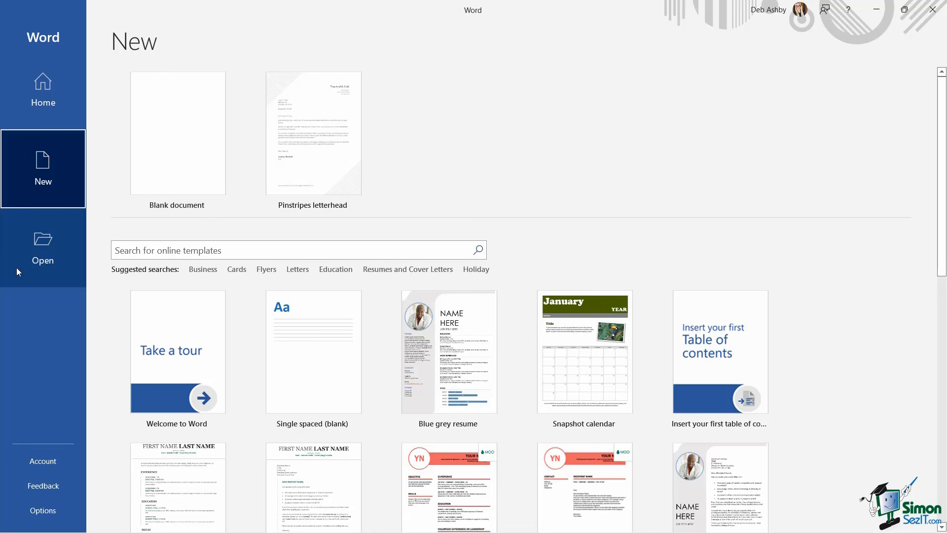
Review the recent documents and folders available for opening, and the file options of "Getting the most from MS Teams Notes.docx"
left_click(31, 257)
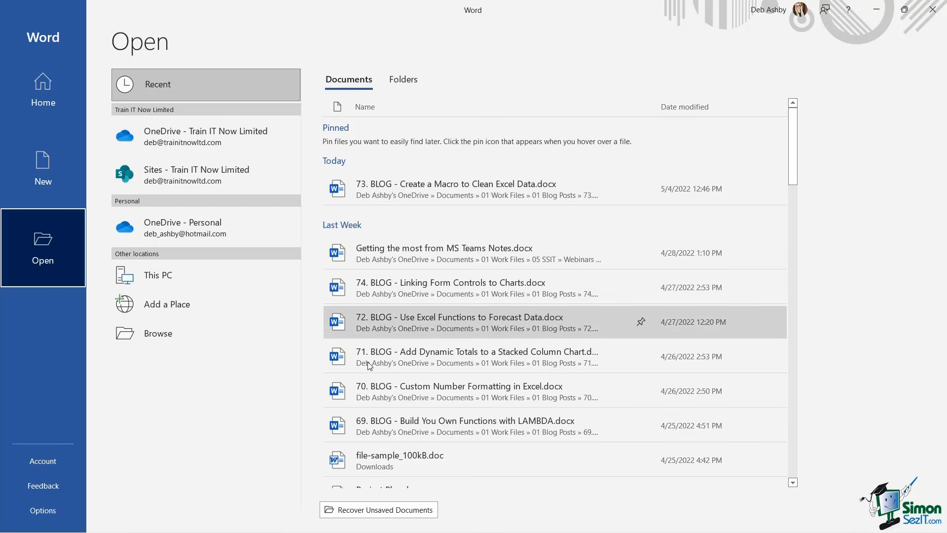
left_click(404, 82)
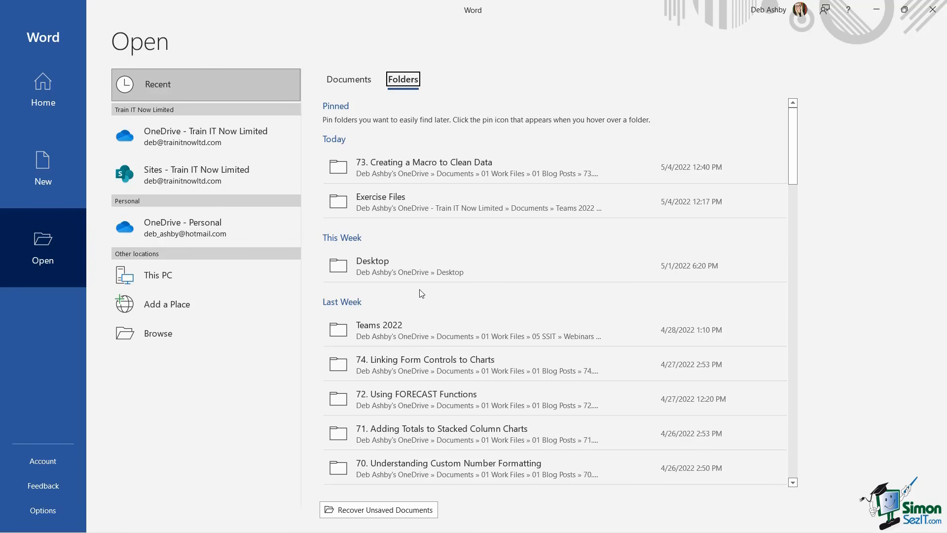
left_click(349, 81)
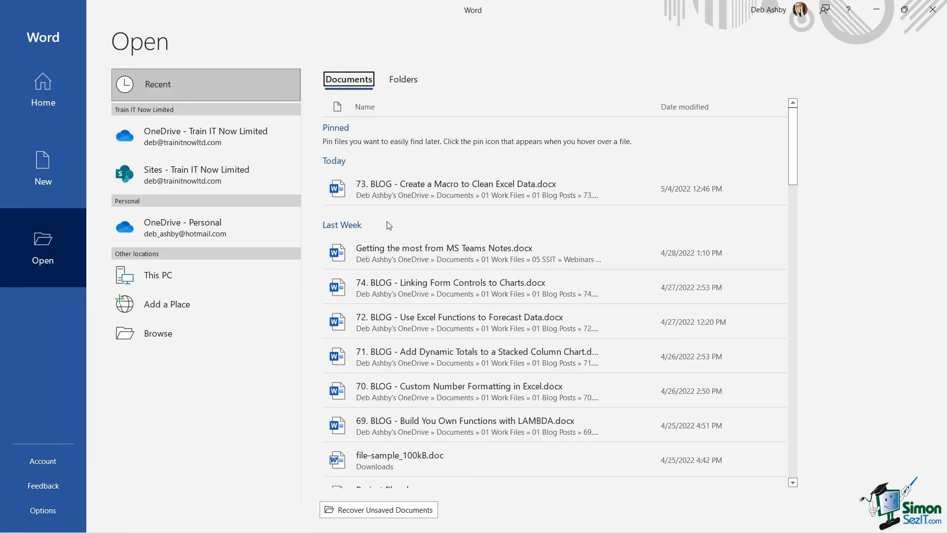
scroll(474, 266, "down", 1)
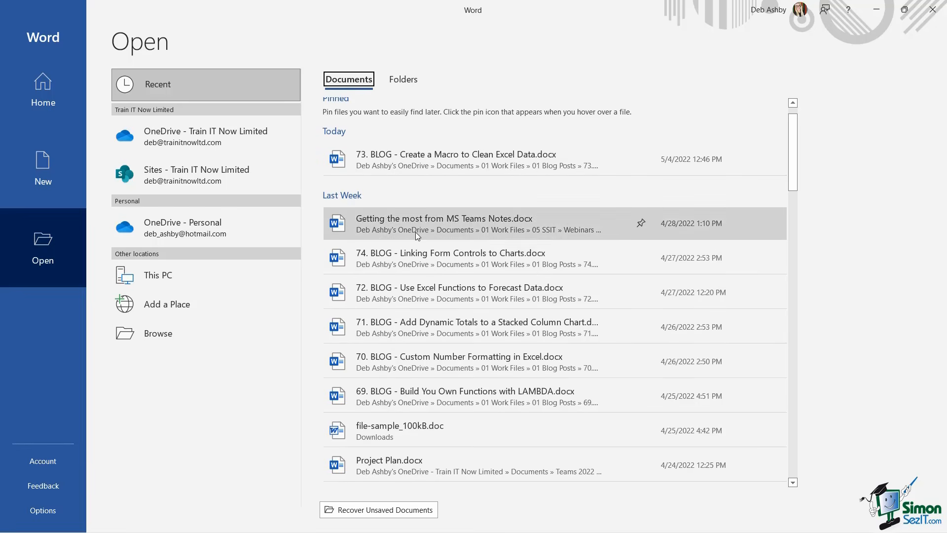
right_click(484, 222)
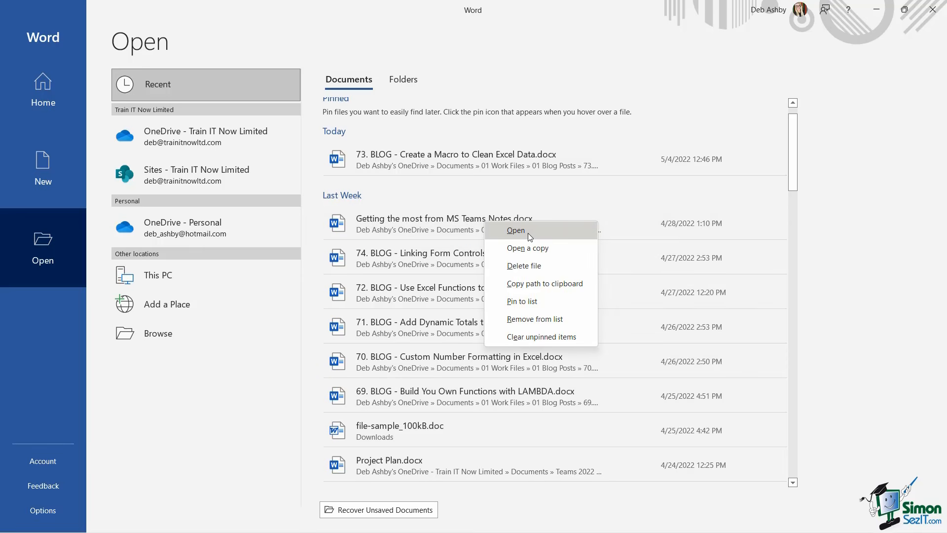
key("Escape")
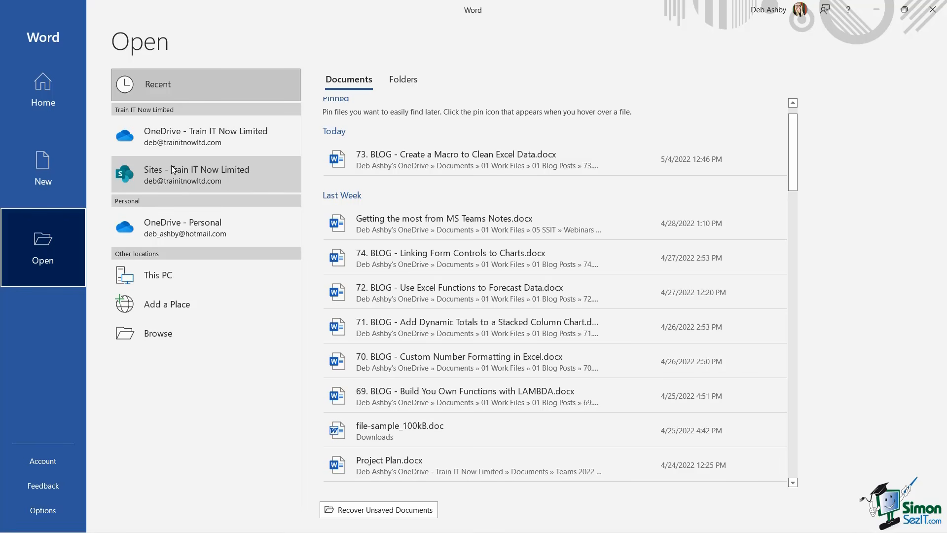
Browse the Train IT Now Limited OneDrive and view the contents of its Teams 2022 folder
left_click(187, 132)
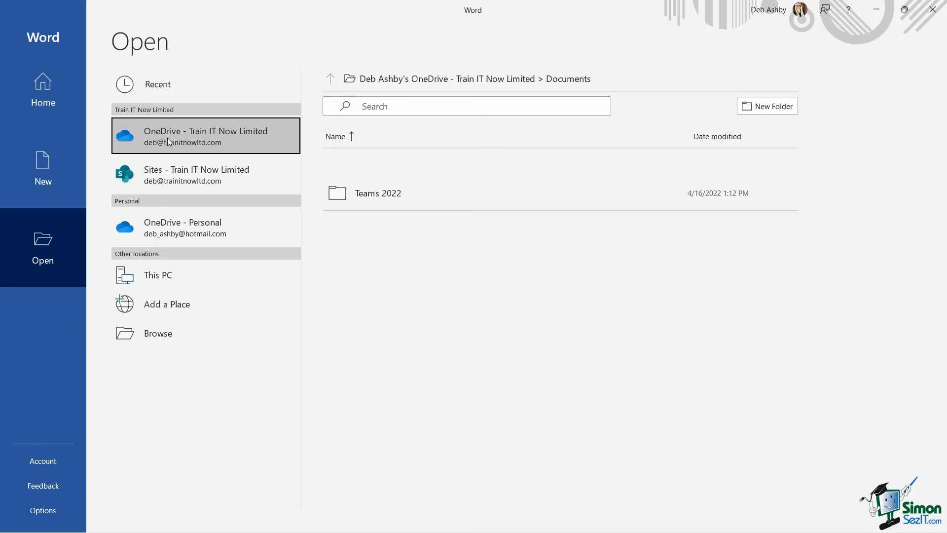
left_click(391, 199)
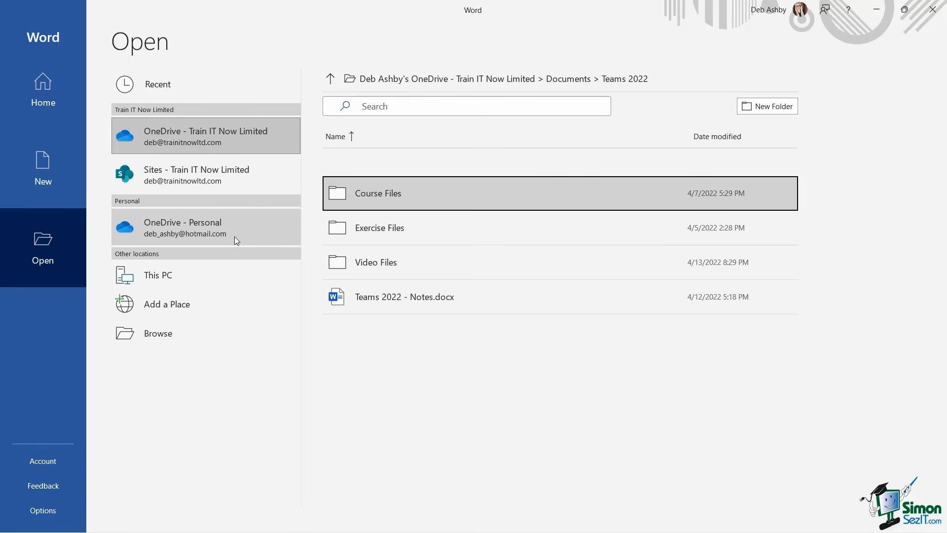
left_click(444, 387)
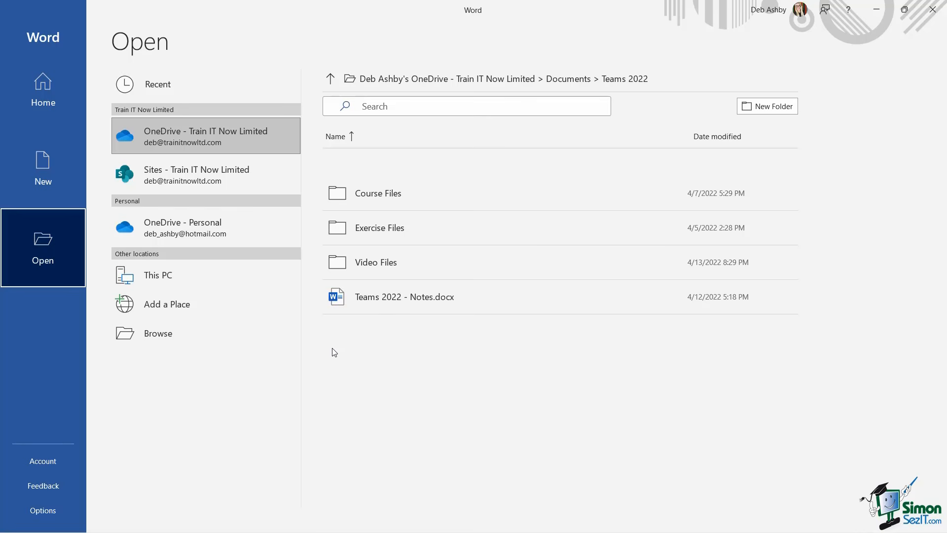
Look through This PC and the Teams 2022 folder in the file browser, and check which cloud places can be added
left_click(145, 279)
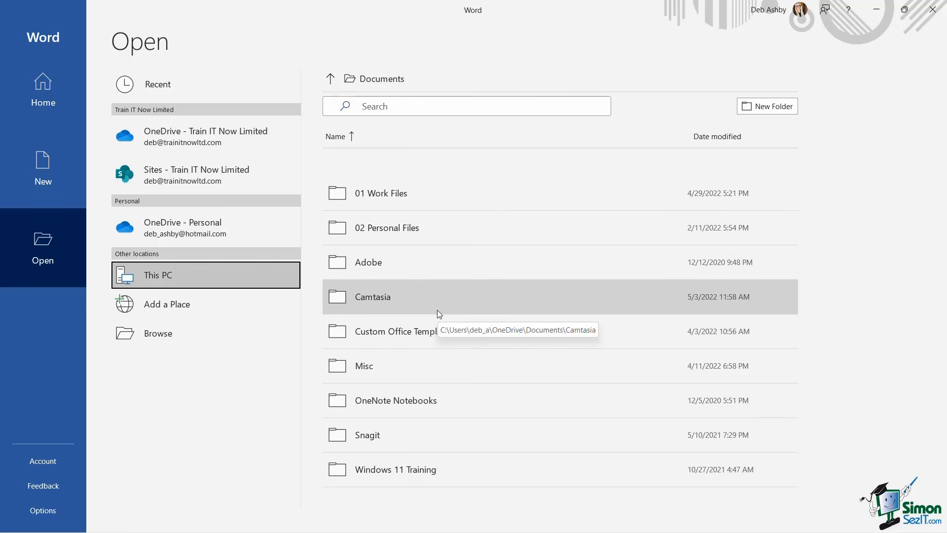
left_click(163, 332)
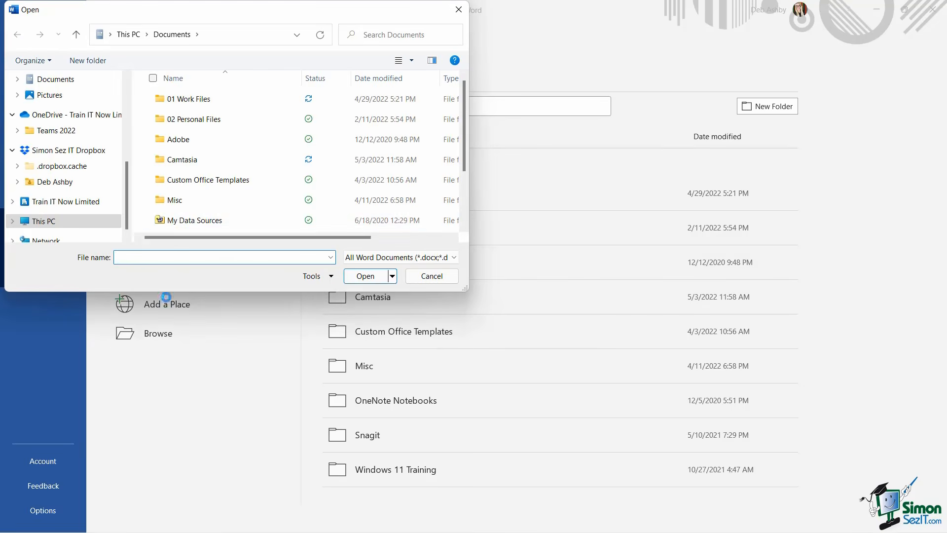
scroll(126, 184, "up", 1)
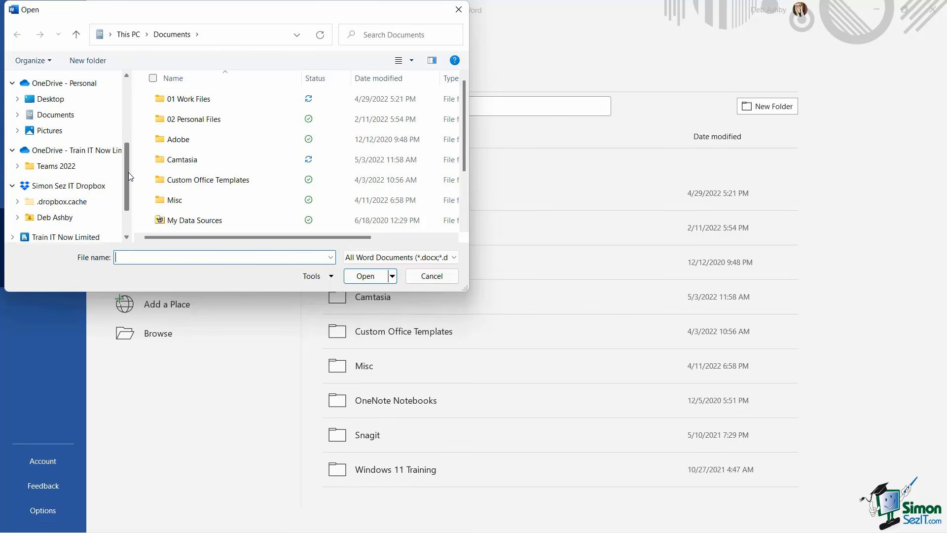
left_click(66, 167)
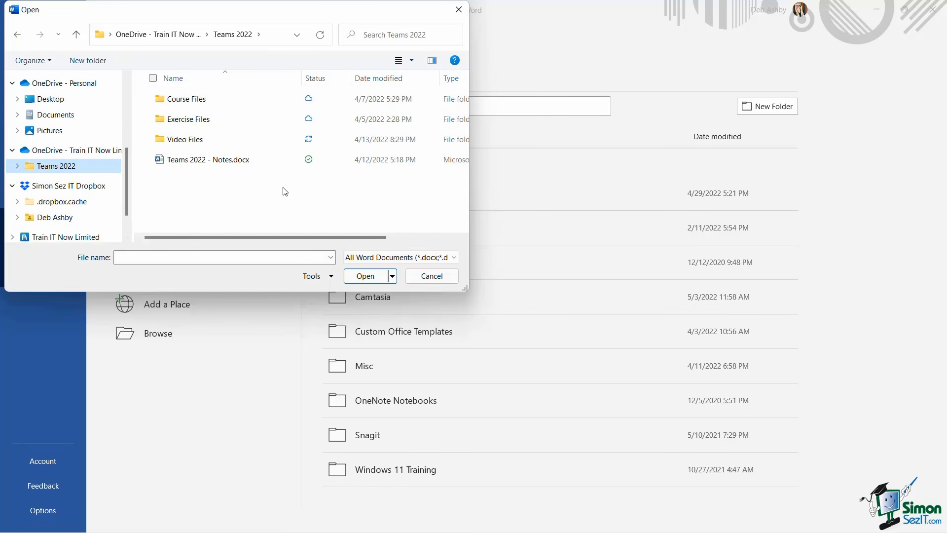
left_click(431, 275)
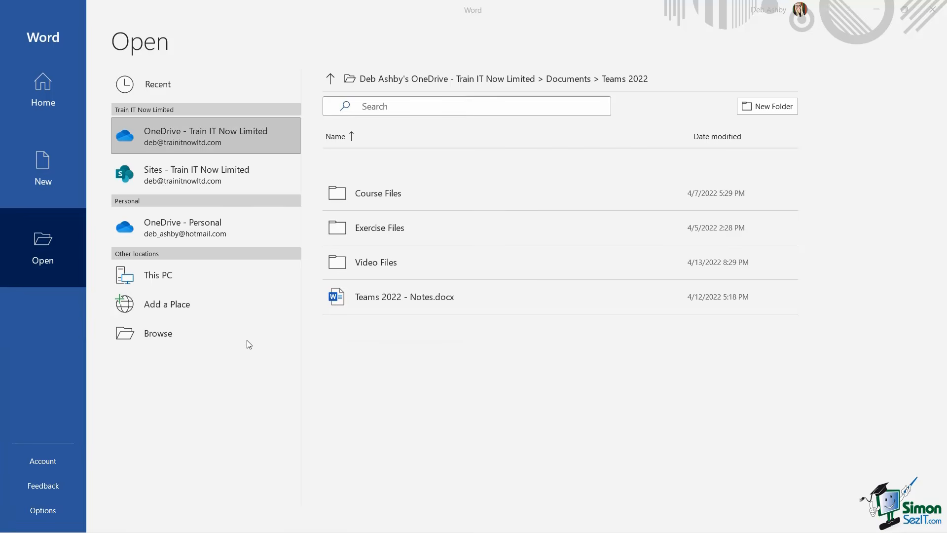
left_click(174, 306)
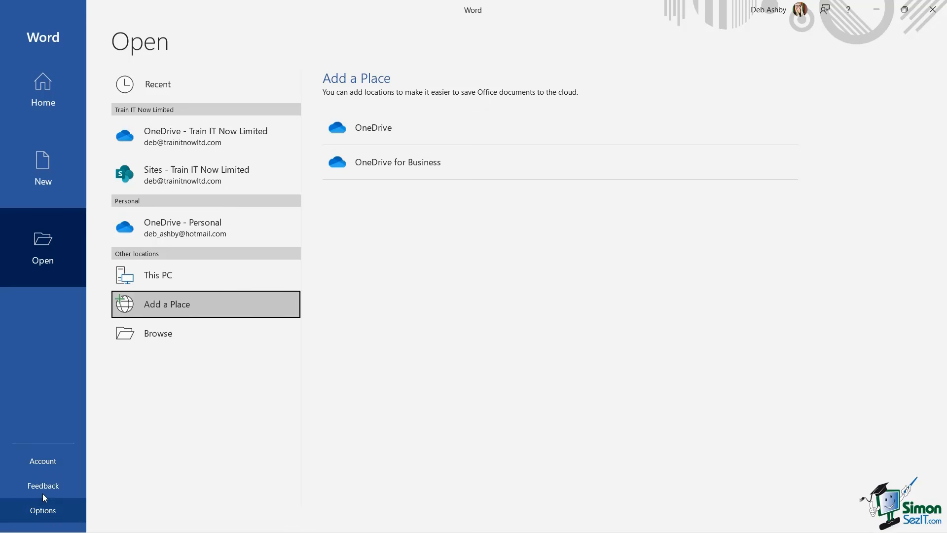
Try the Doodle Circles Office background in the account settings and settle on Doodle Diamonds
left_click(49, 465)
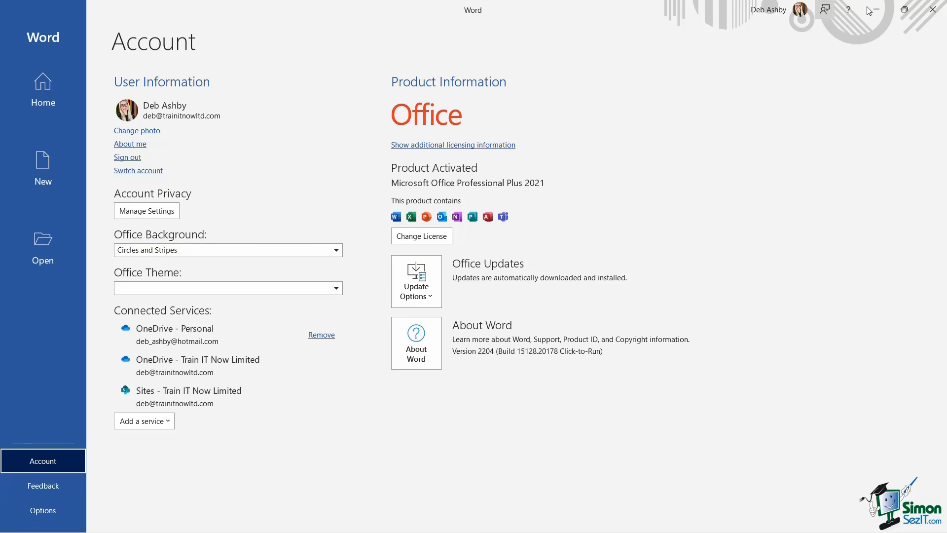
left_click(337, 253)
left_click(176, 323)
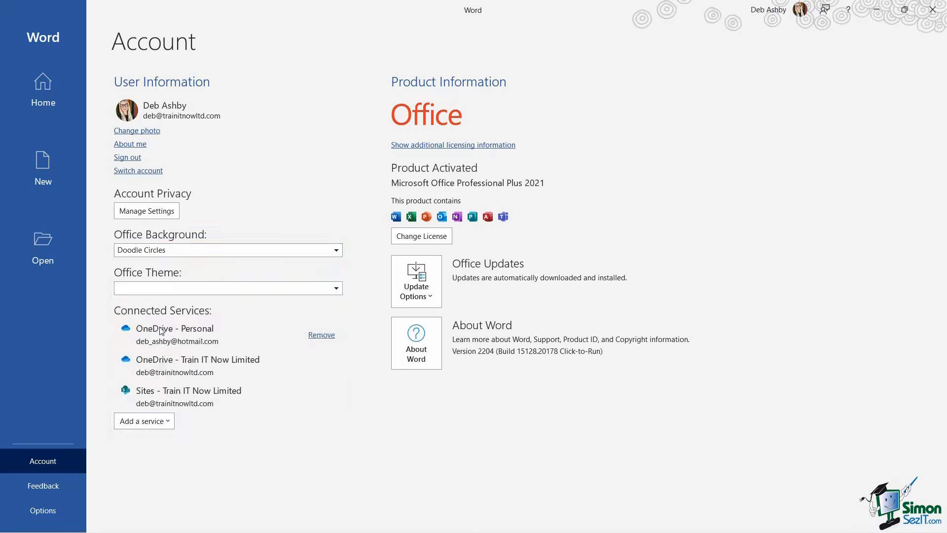
left_click(337, 251)
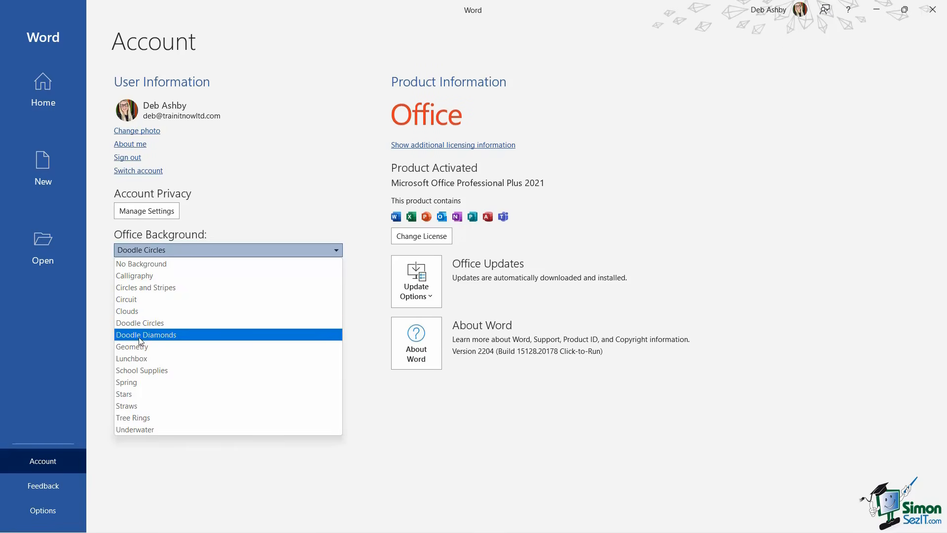
left_click(319, 334)
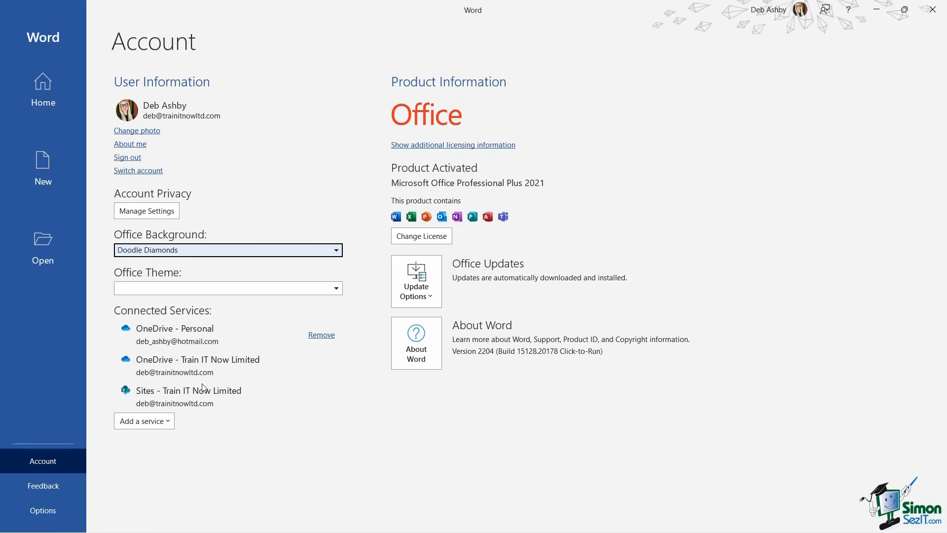
left_click(127, 444)
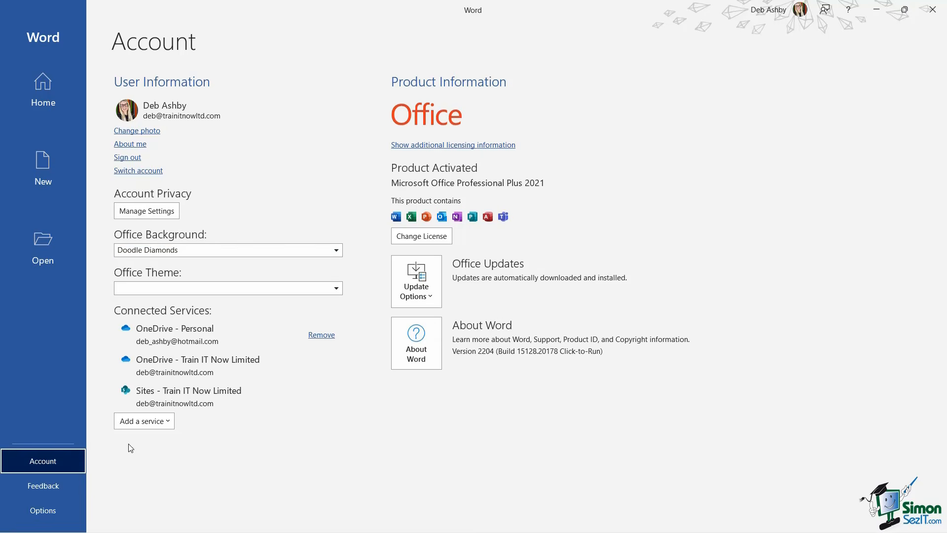
Review the storage services that can be connected, the Office update options, and the ways to send feedback
left_click(168, 422)
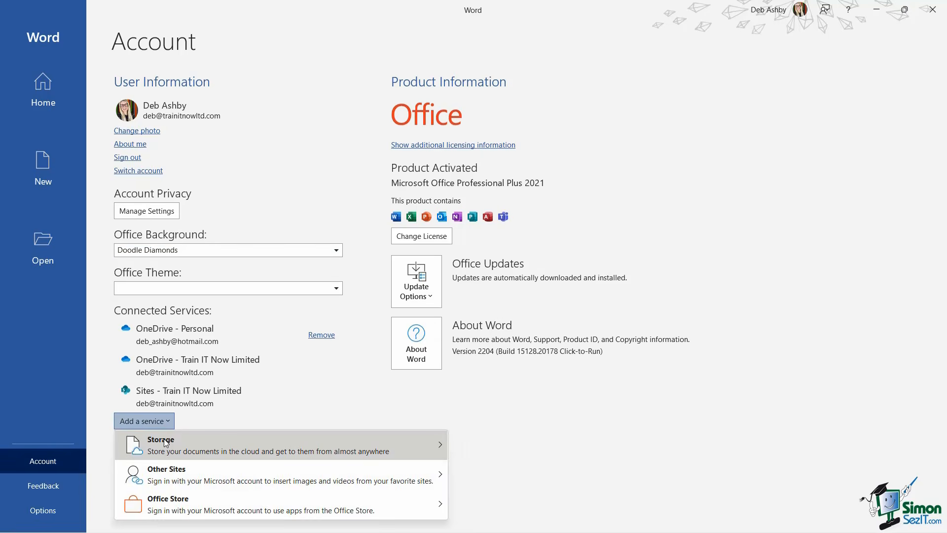
mouse_move(165, 443)
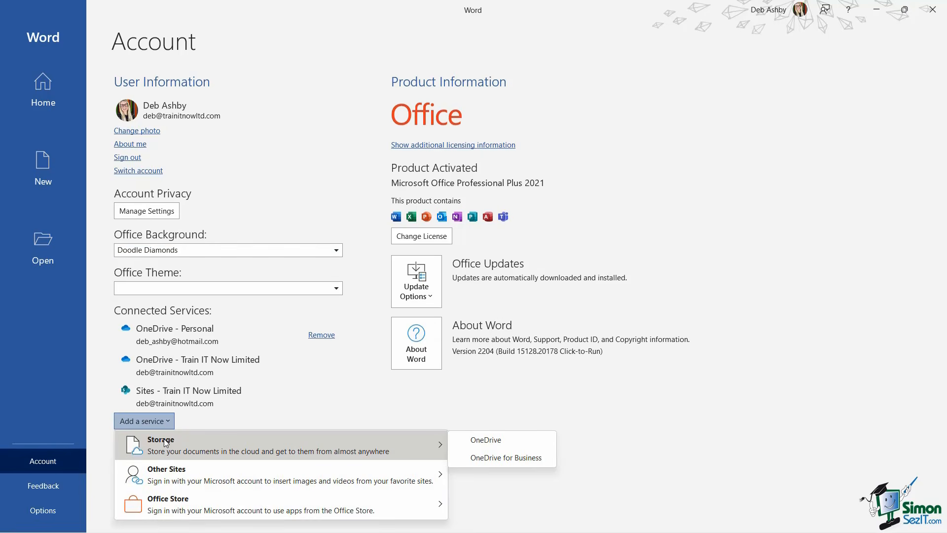
left_click(625, 36)
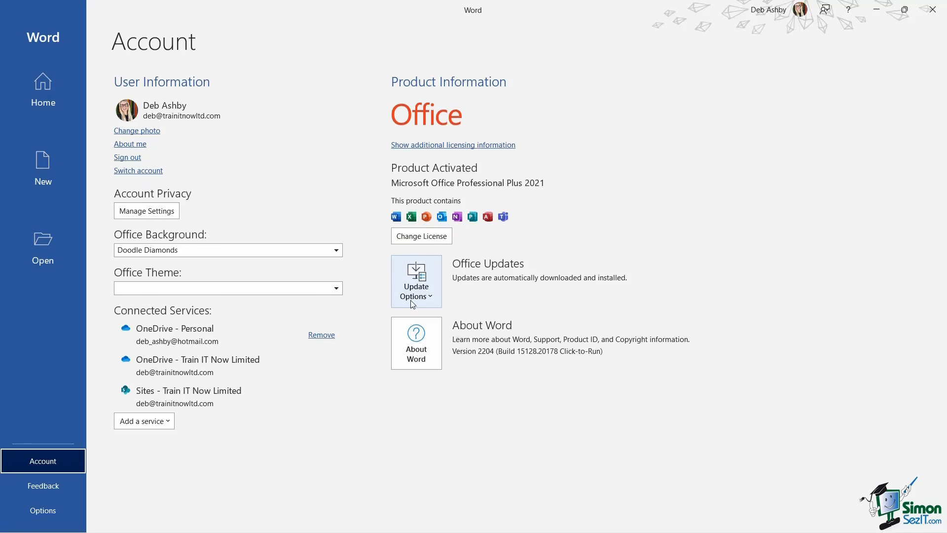
left_click(430, 298)
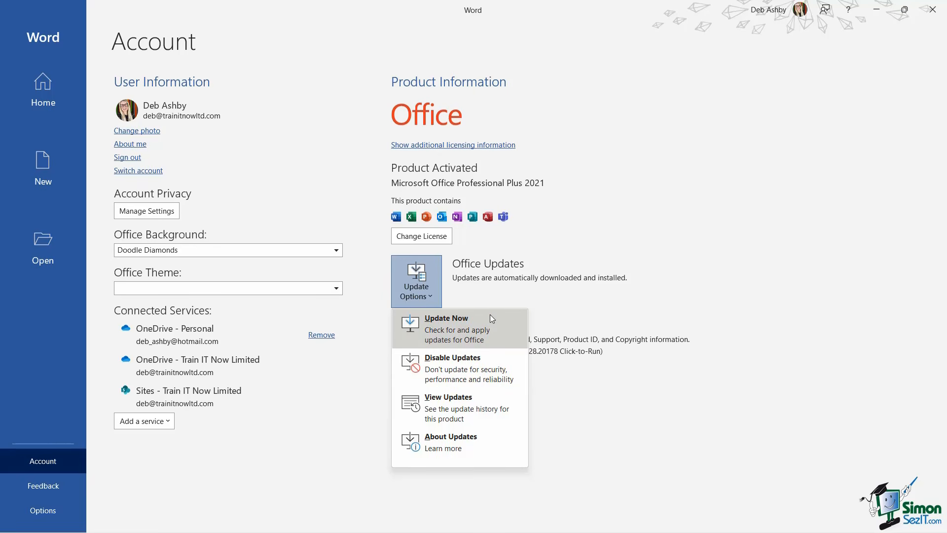
left_click(598, 270)
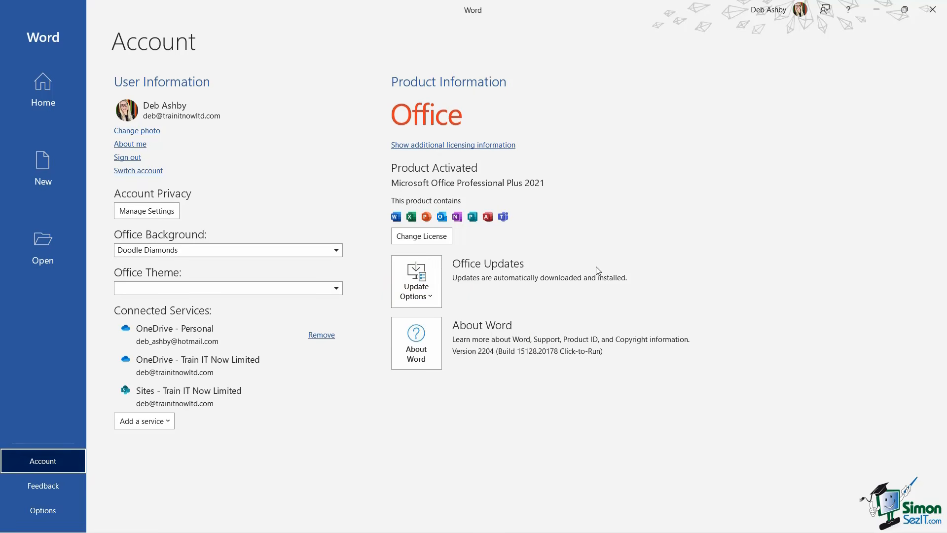
left_click(52, 487)
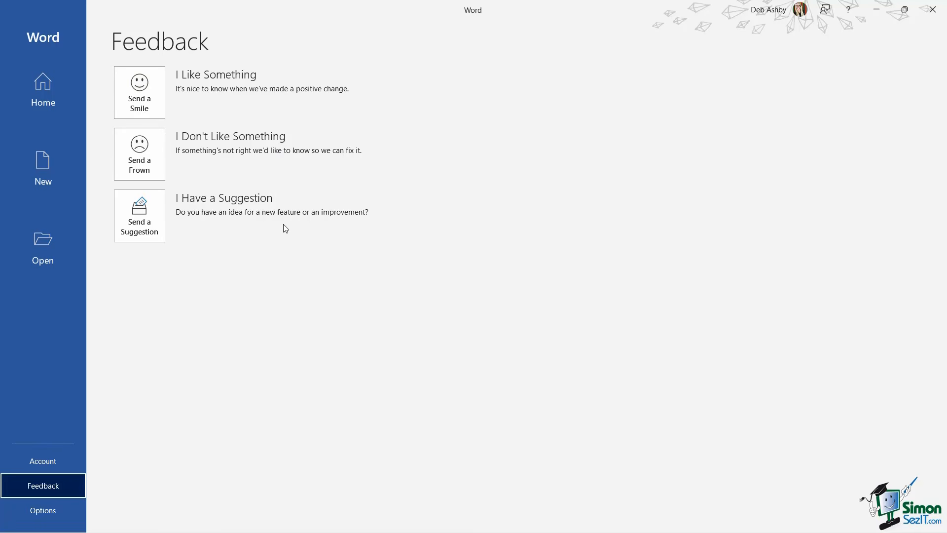
Set the number of Recent Documents shown to 25 in the advanced display options of Word
left_click(42, 510)
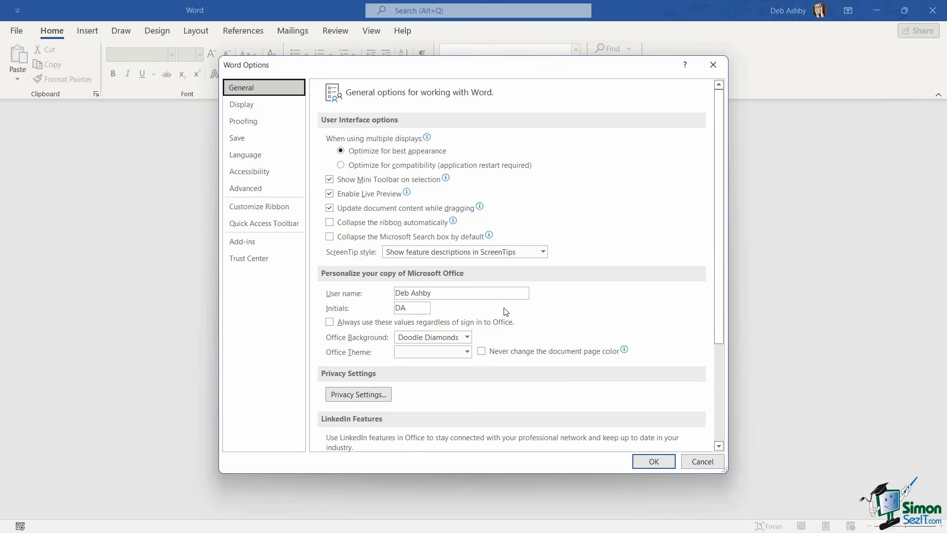
left_click(242, 192)
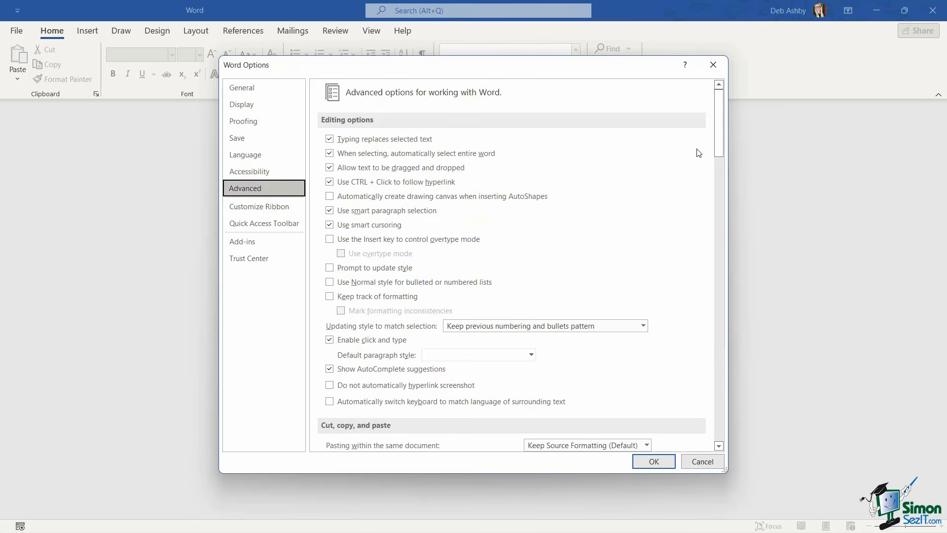
left_click_drag(722, 120, 718, 253)
scroll(474, 248, "down", 3)
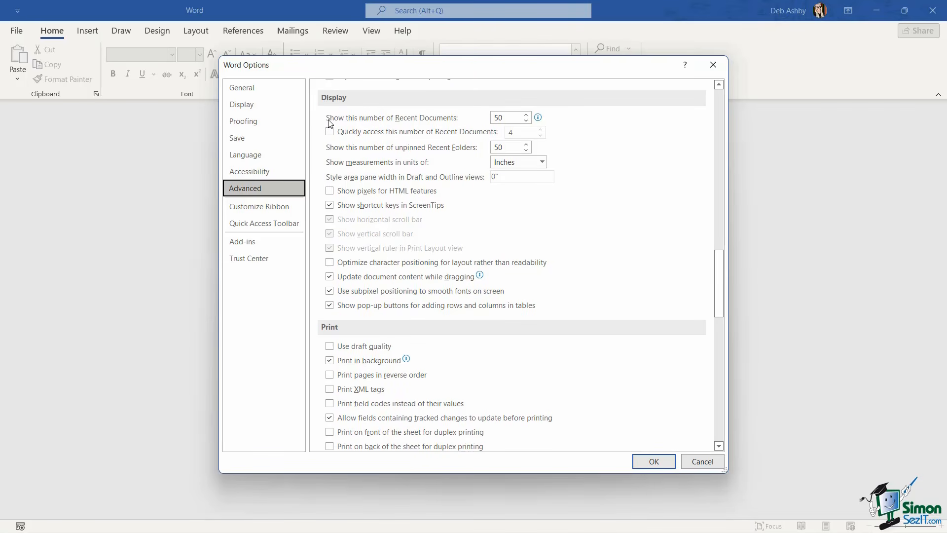
mouse_move(352, 126)
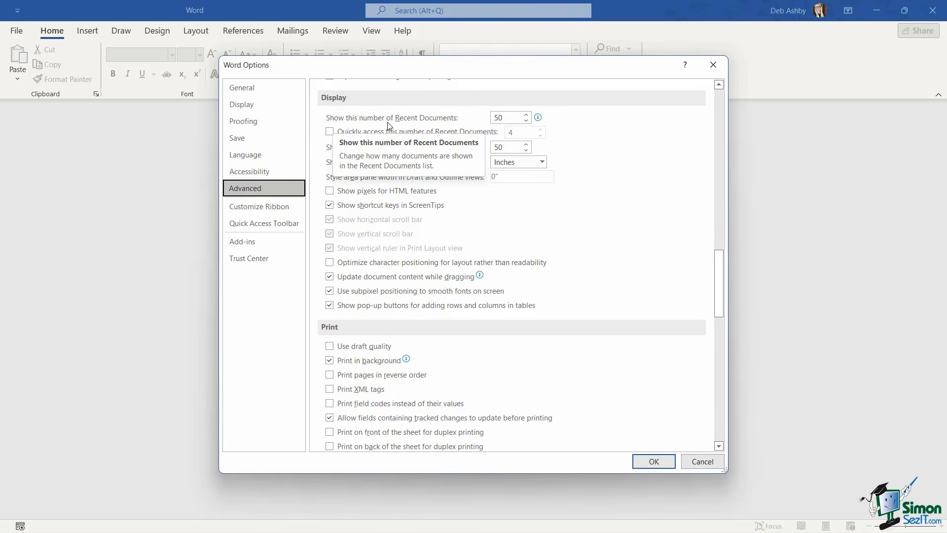
double_click(503, 117)
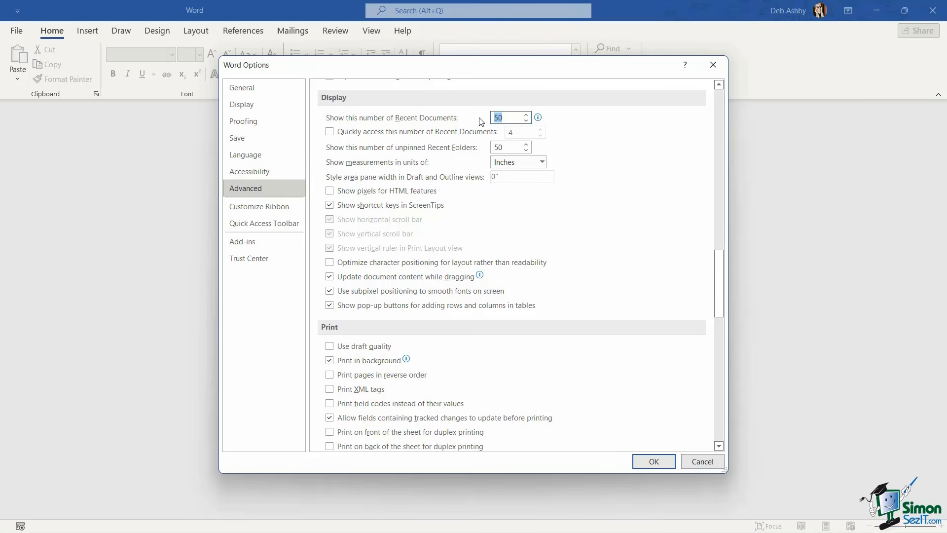
type("25")
left_click(661, 463)
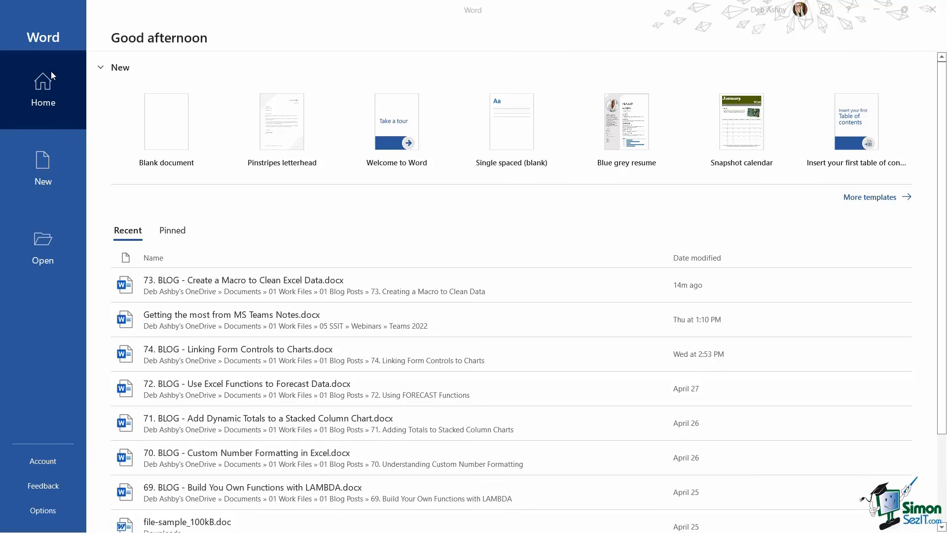
Create a new blank document and check the details of the signed-in account
left_click(165, 134)
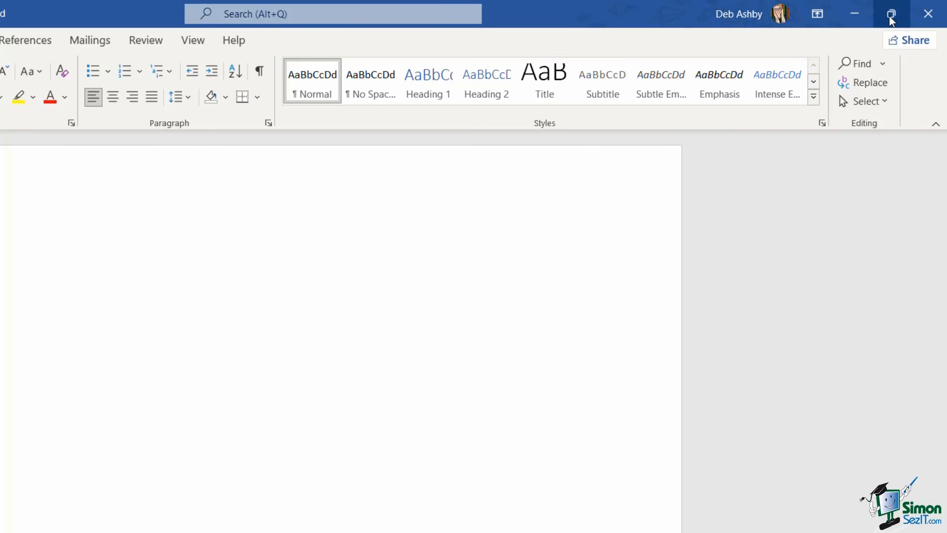
left_click(777, 19)
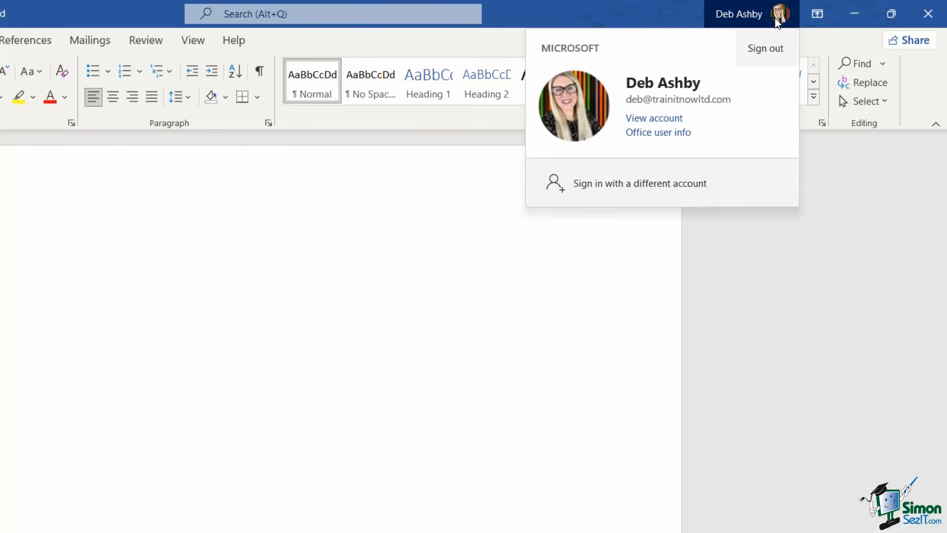
left_click(777, 20)
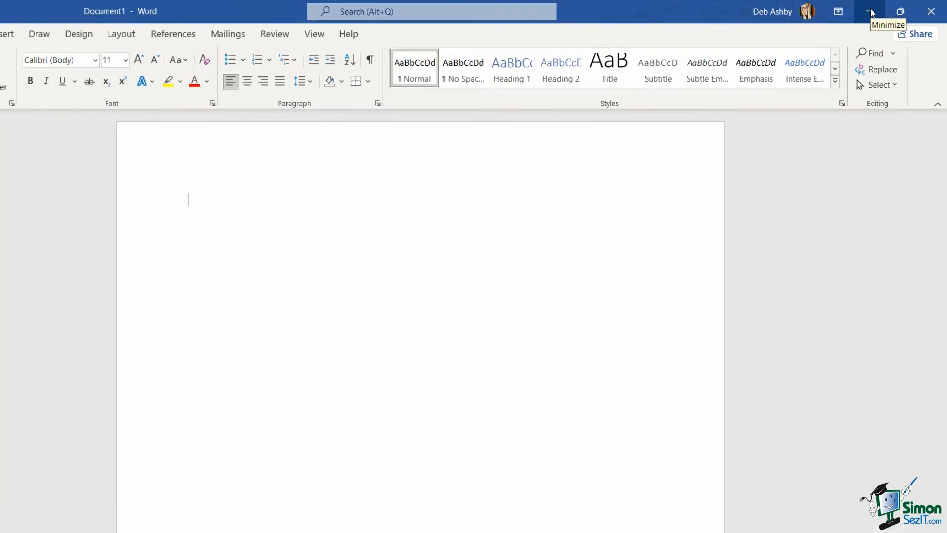
Minimize and restore the document window, and snap it to the left half beside the "SSIT - Word 2021 Course Outline.xlsx" Excel window
left_click(878, 10)
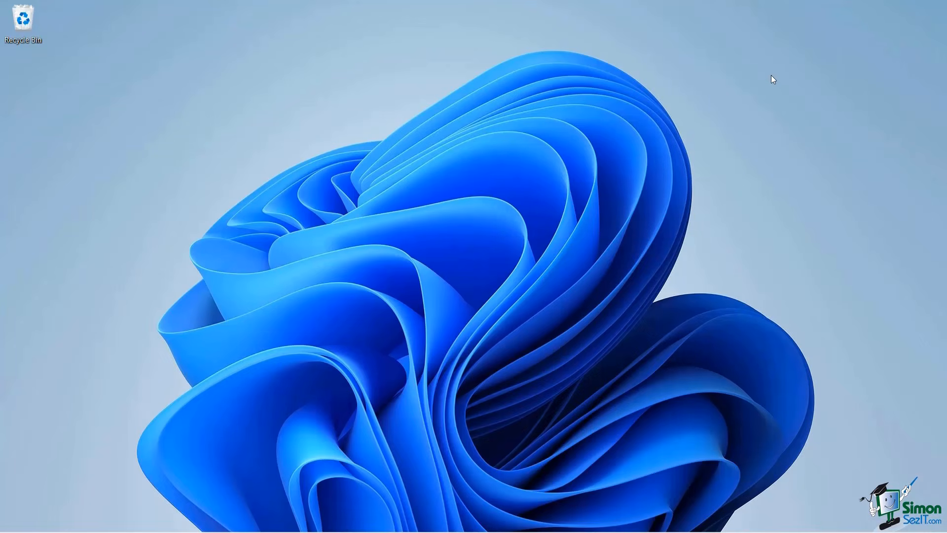
left_click(501, 518)
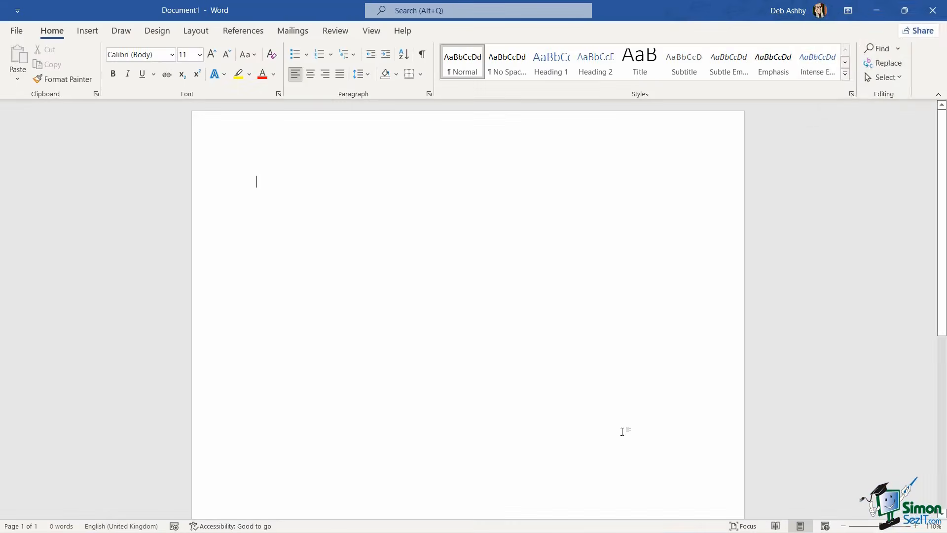
mouse_move(905, 12)
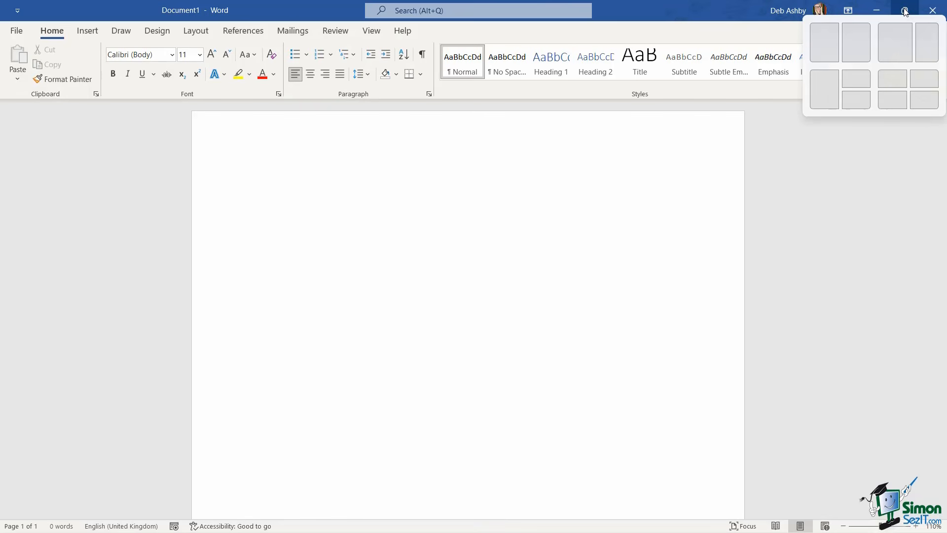
left_click(822, 43)
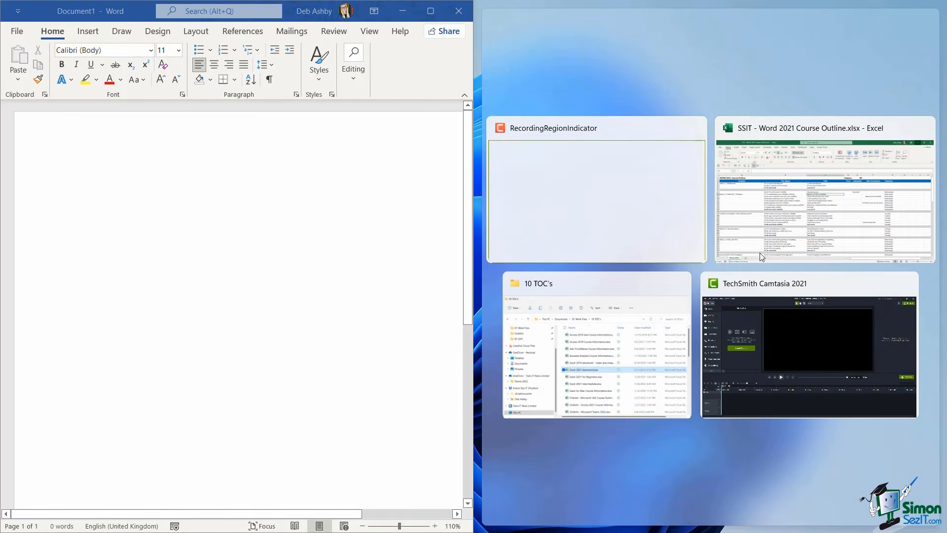
left_click(821, 211)
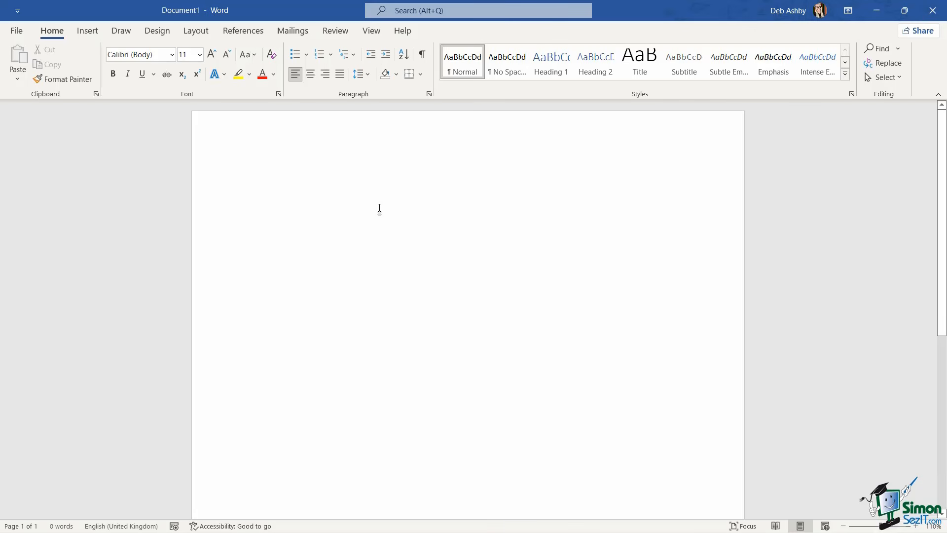
Close the blank document and restart Word to return to its start screen
left_click(19, 31)
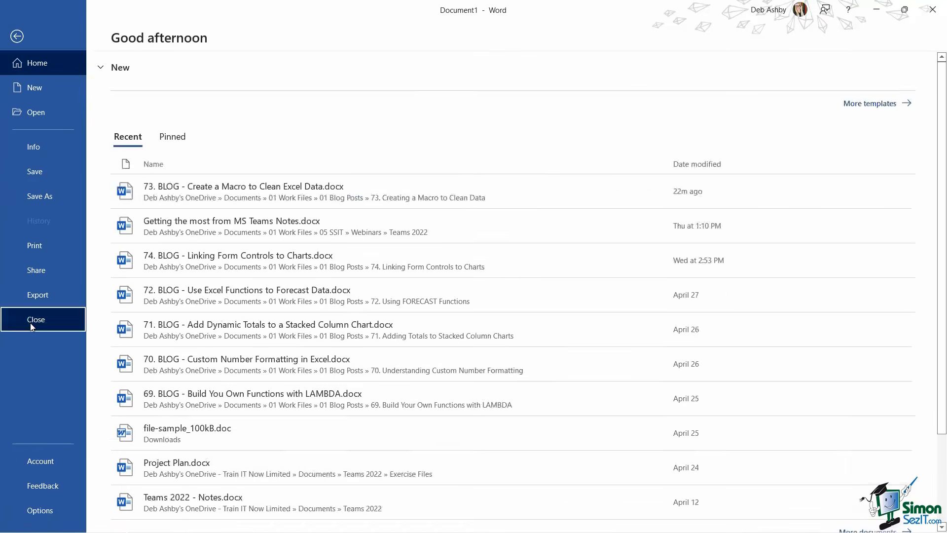
left_click(31, 326)
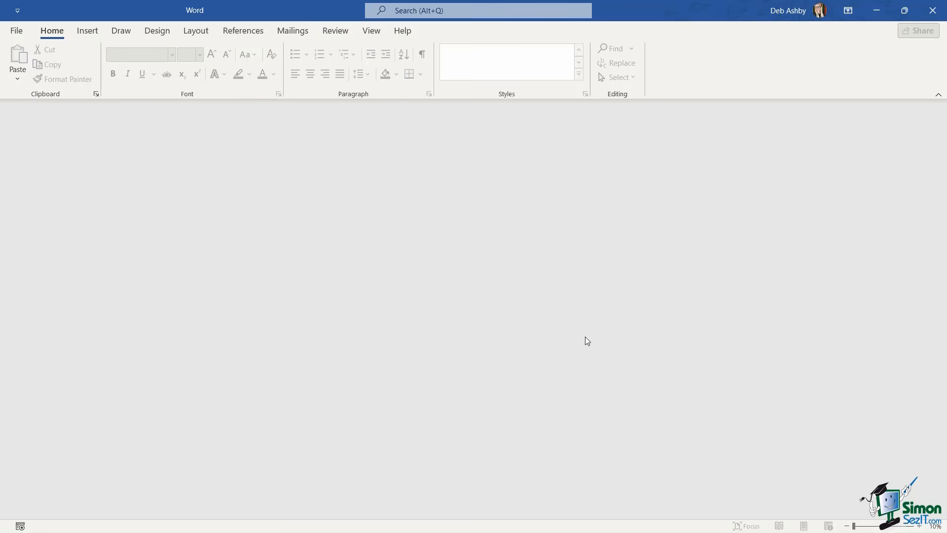
left_click(932, 11)
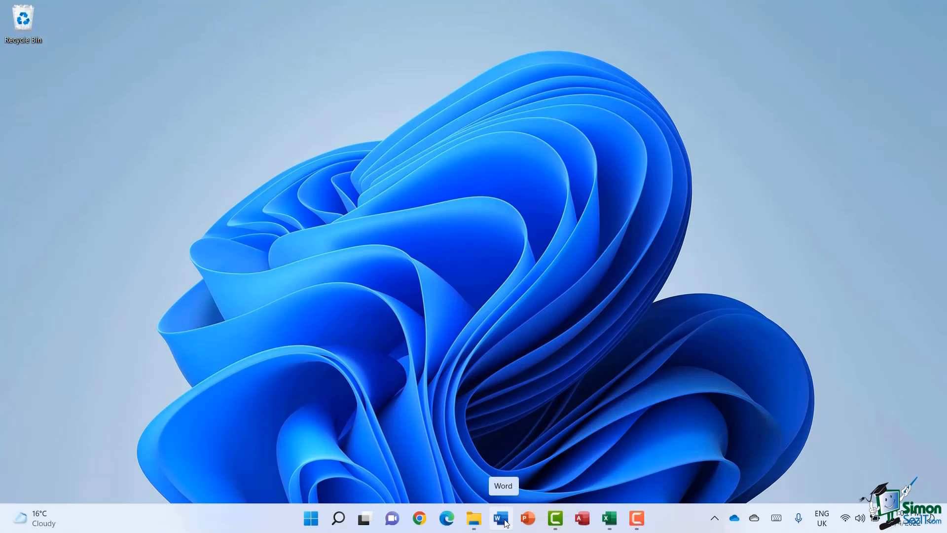
left_click(501, 519)
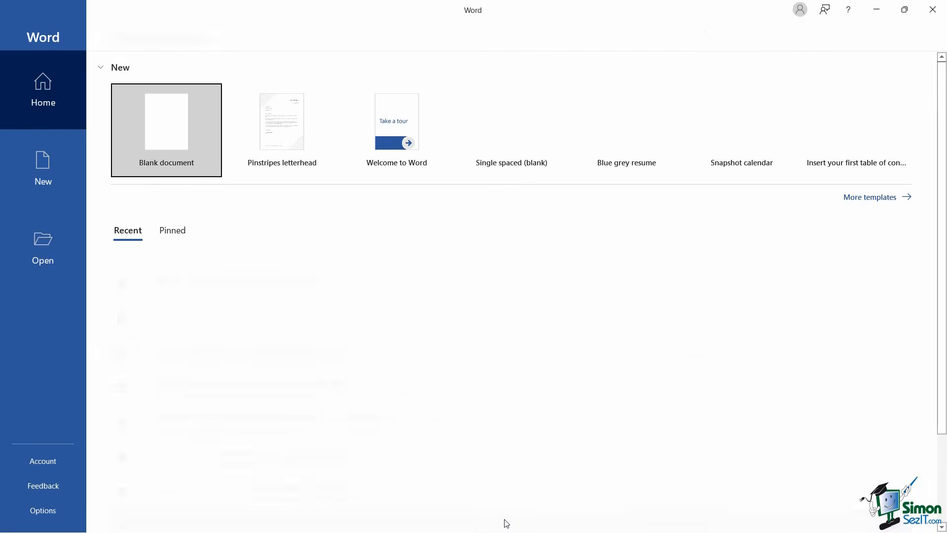
Create a new blank document and examine the ribbon's command groups from Insert through Draw, Design, Layout, References, Mailings, Review and View to Help
left_click(181, 132)
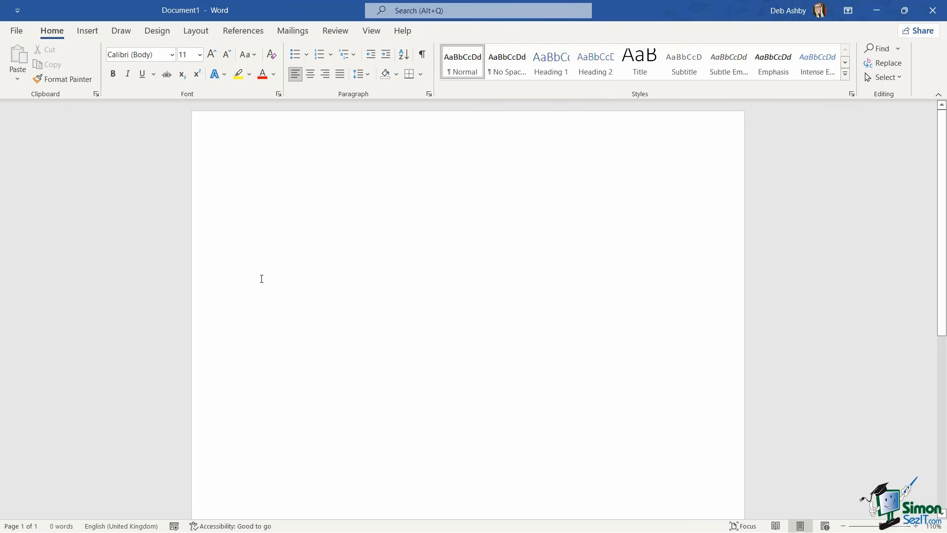
left_click(87, 31)
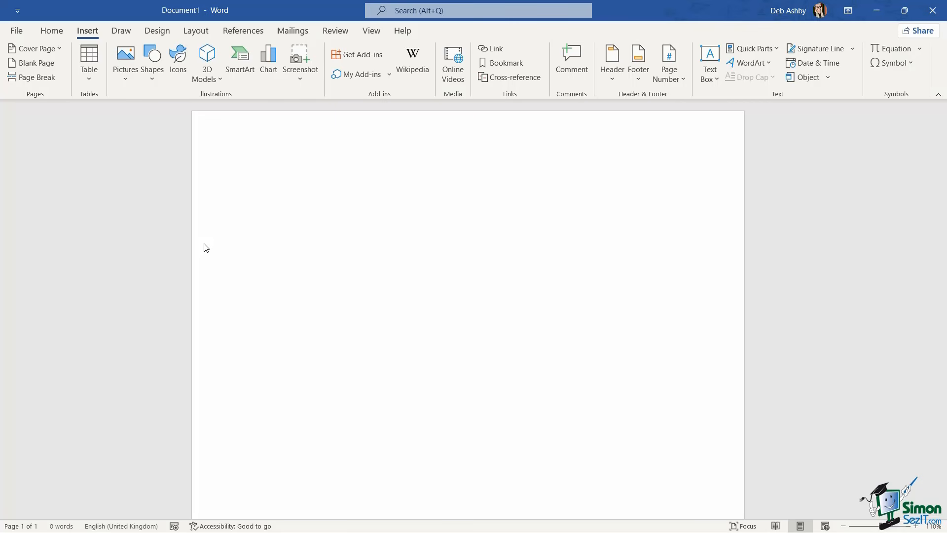
left_click(121, 31)
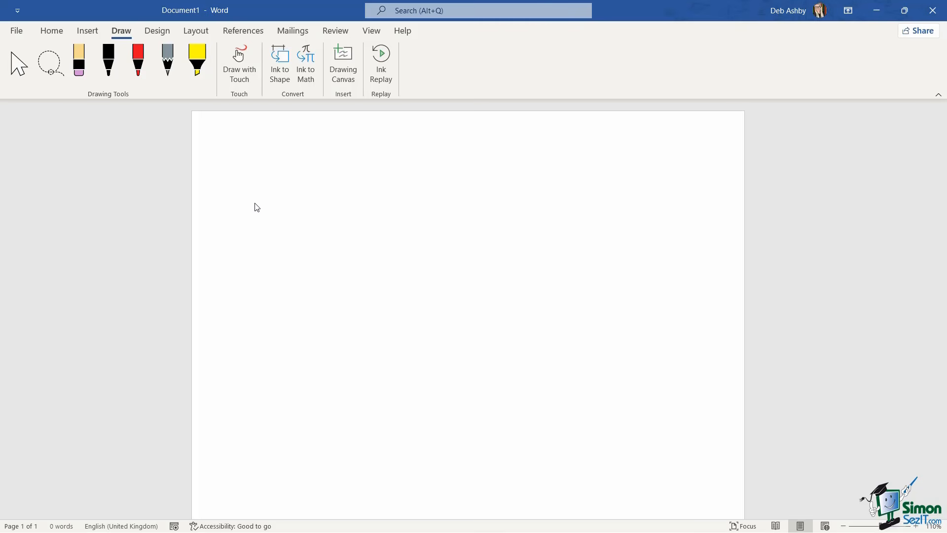
left_click(157, 31)
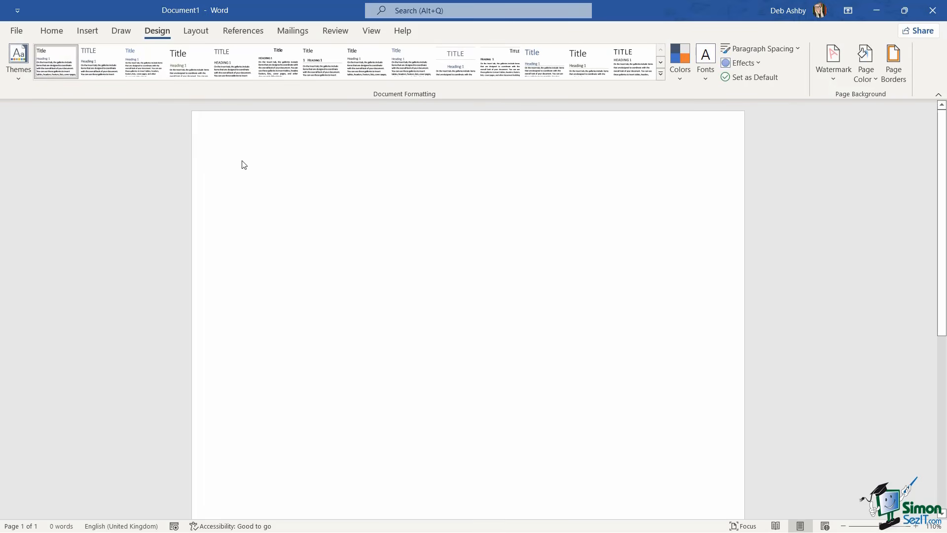
left_click(195, 31)
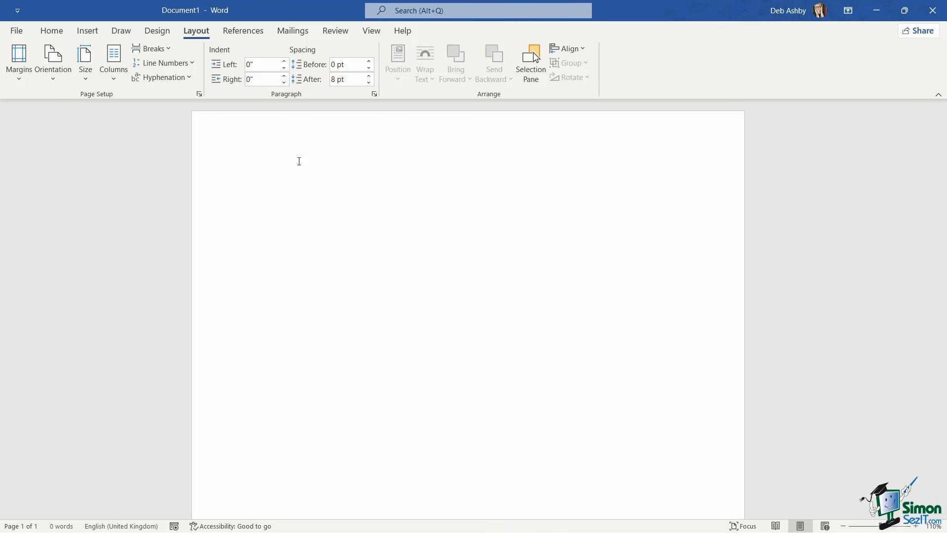
left_click(243, 31)
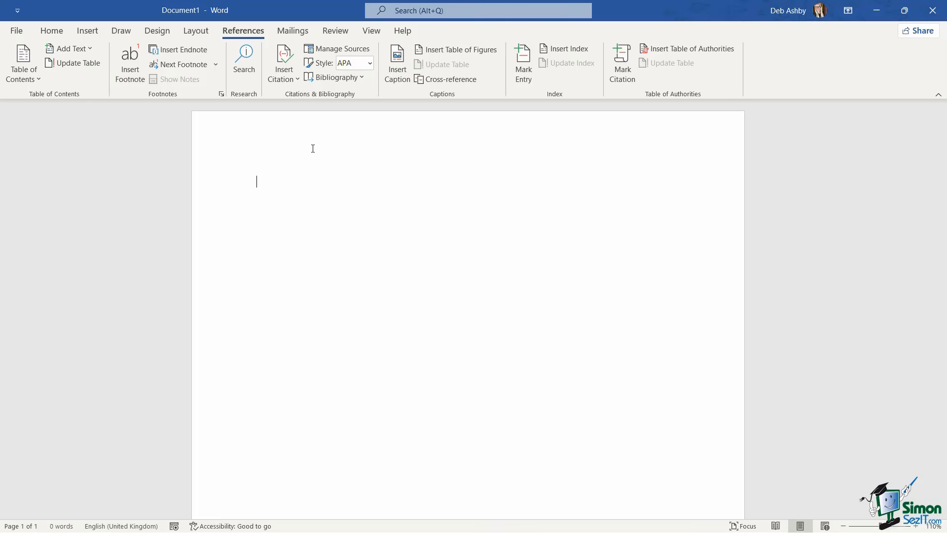
left_click(292, 31)
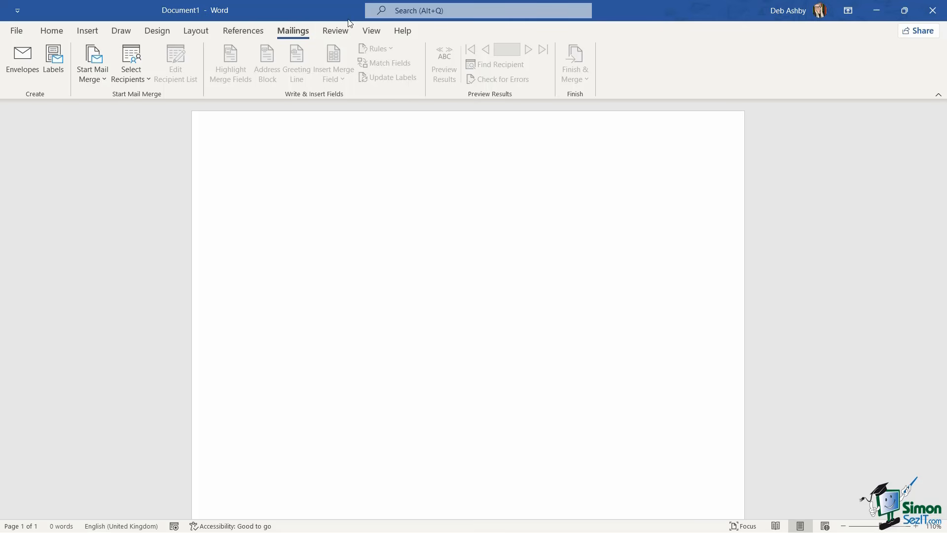
left_click(337, 31)
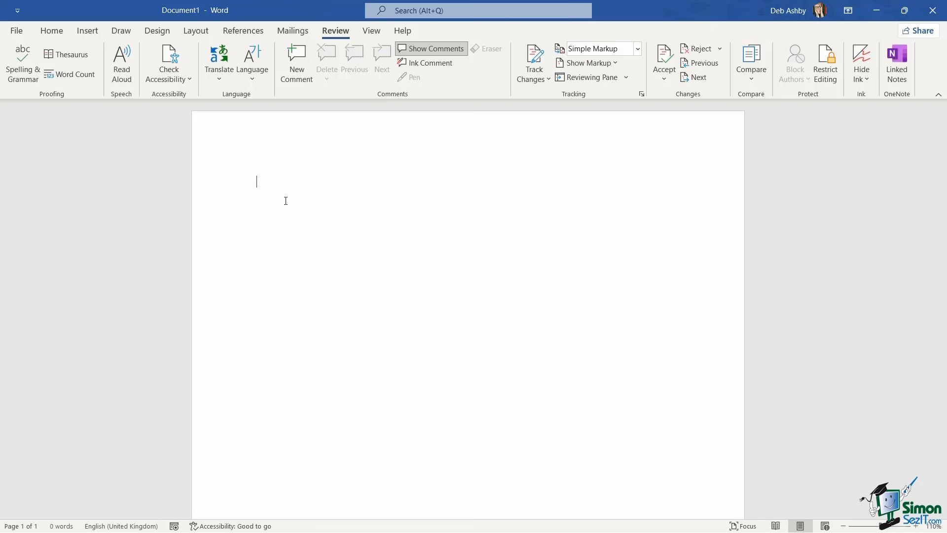
left_click(372, 31)
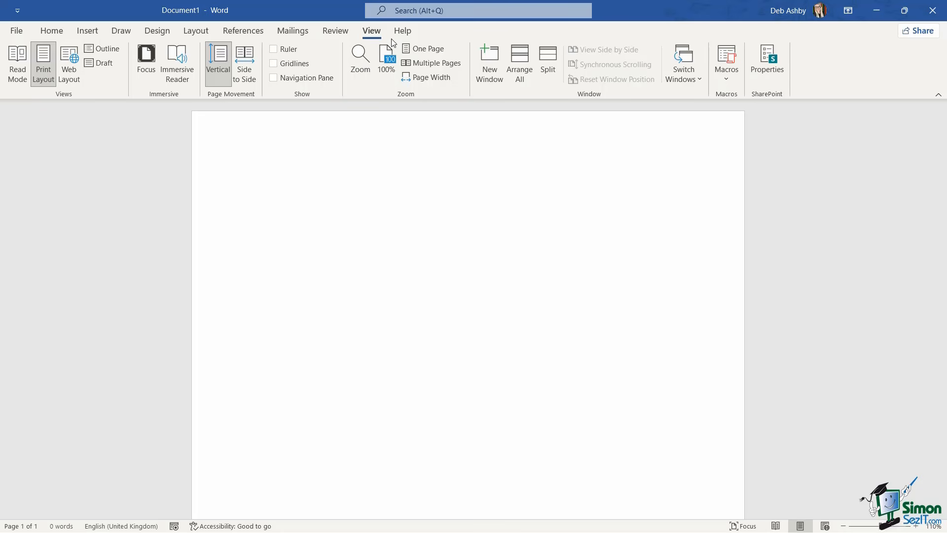
left_click(403, 33)
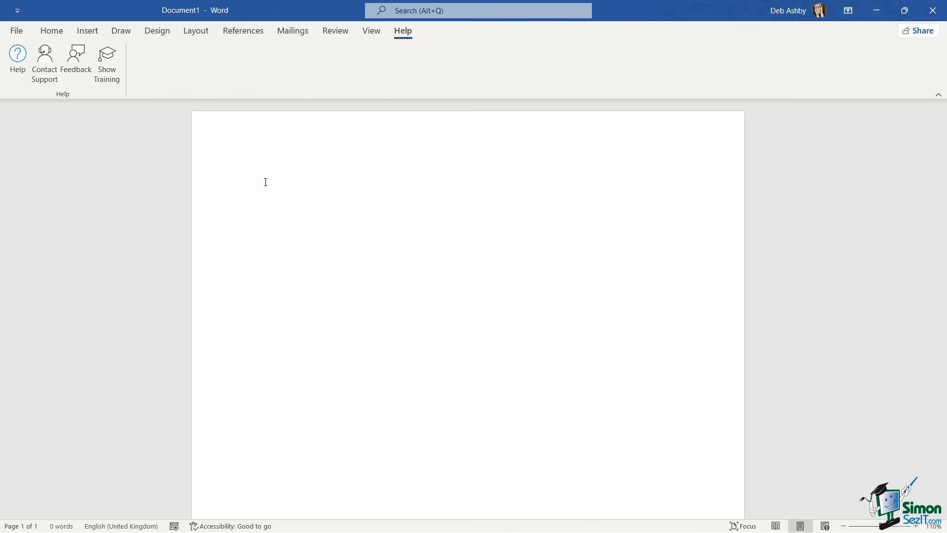
Compare the Home, Insert and Draw command groups, and look over the file commands in the Backstage view before returning to the document
left_click(53, 35)
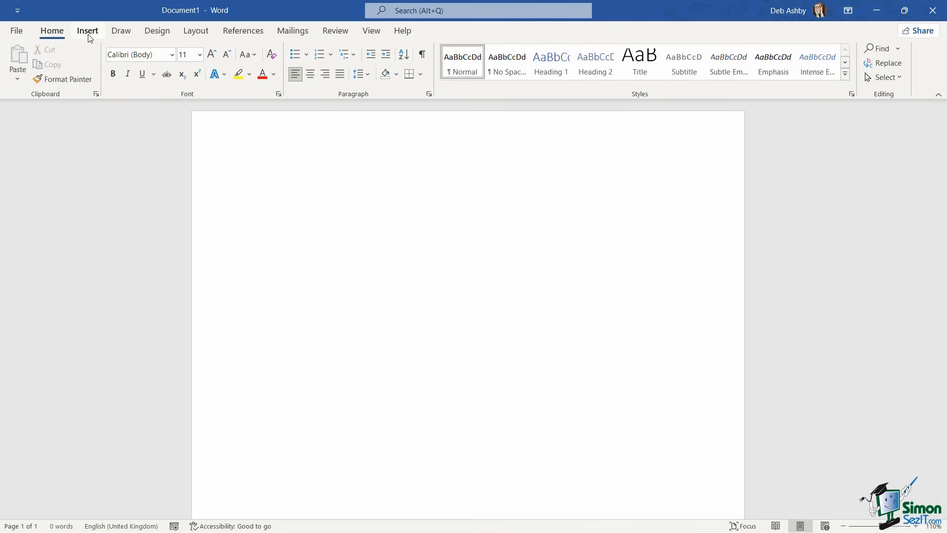
left_click(90, 35)
left_click(122, 32)
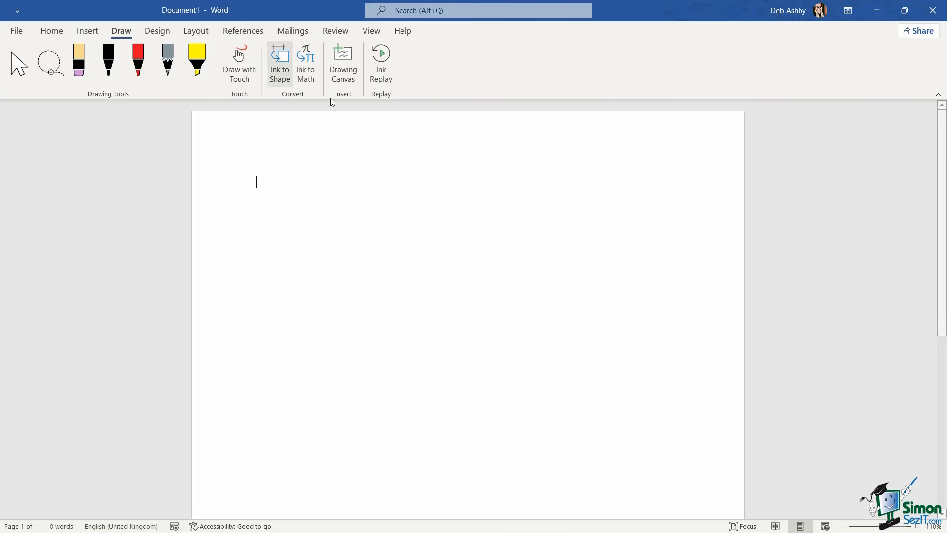
left_click(52, 32)
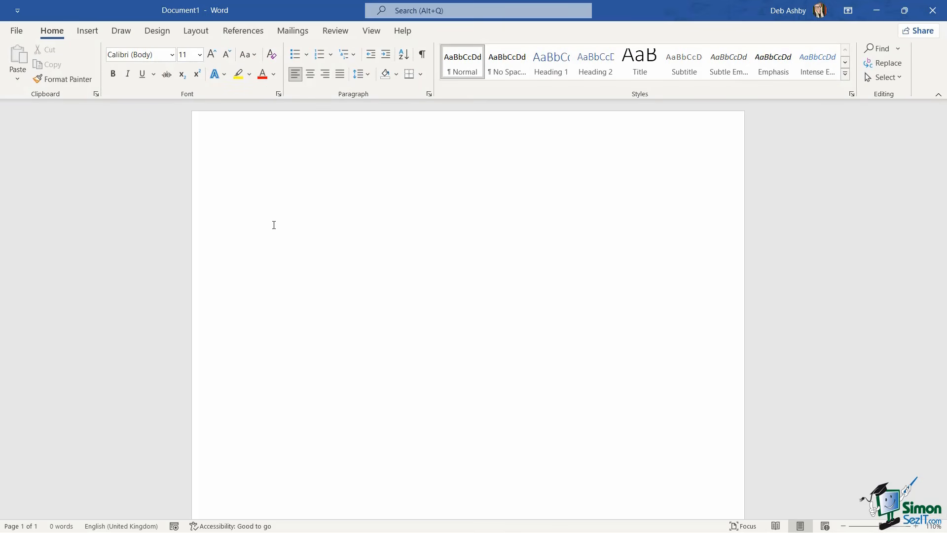
left_click(17, 31)
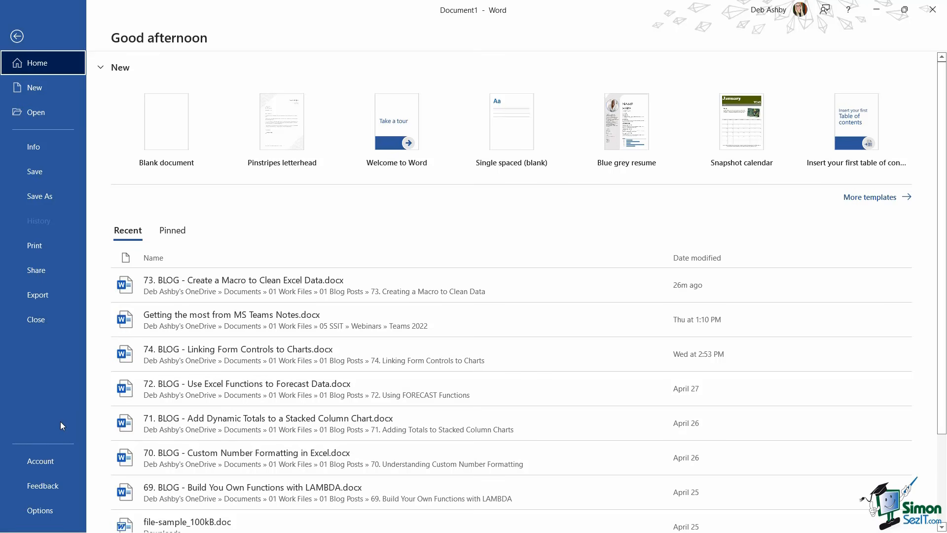
left_click(18, 36)
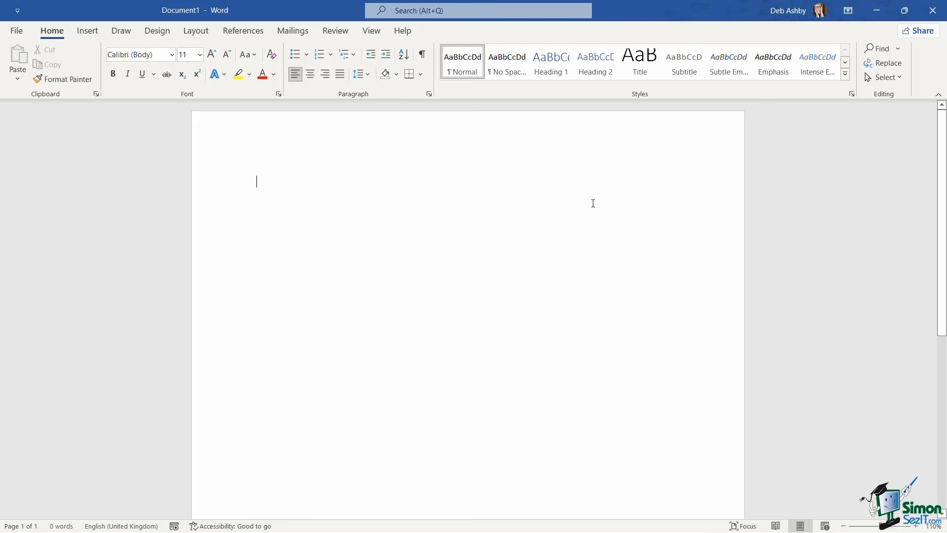
Set the ribbon to Auto-hide and temporarily reveal it above the document
left_click(848, 12)
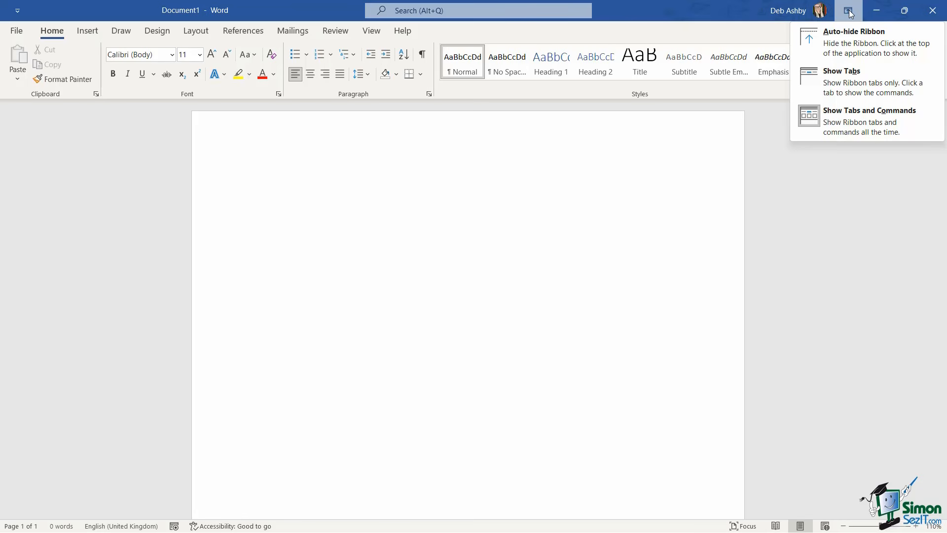
left_click(848, 43)
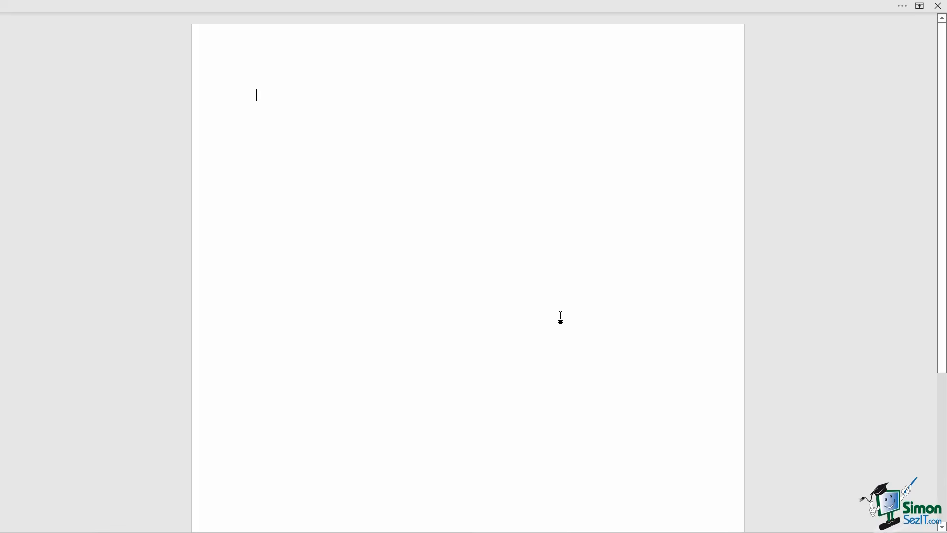
left_click(903, 7)
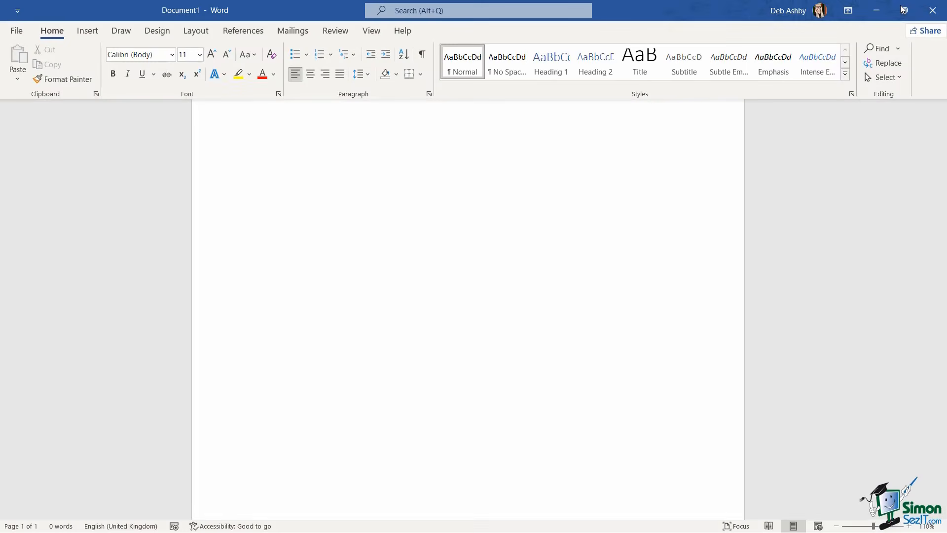
Set the ribbon to Show Tabs, temporarily reveal the Insert commands and collapse them again
left_click(856, 15)
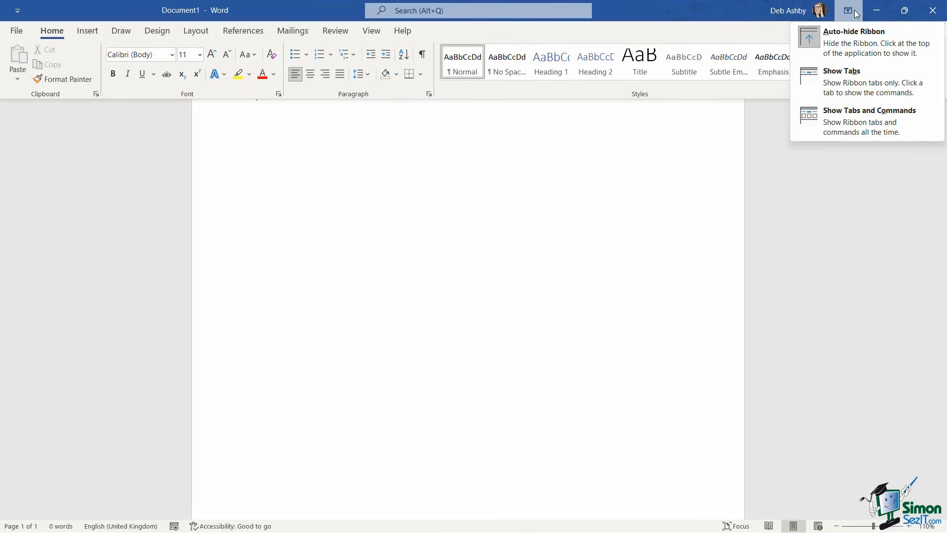
left_click(848, 81)
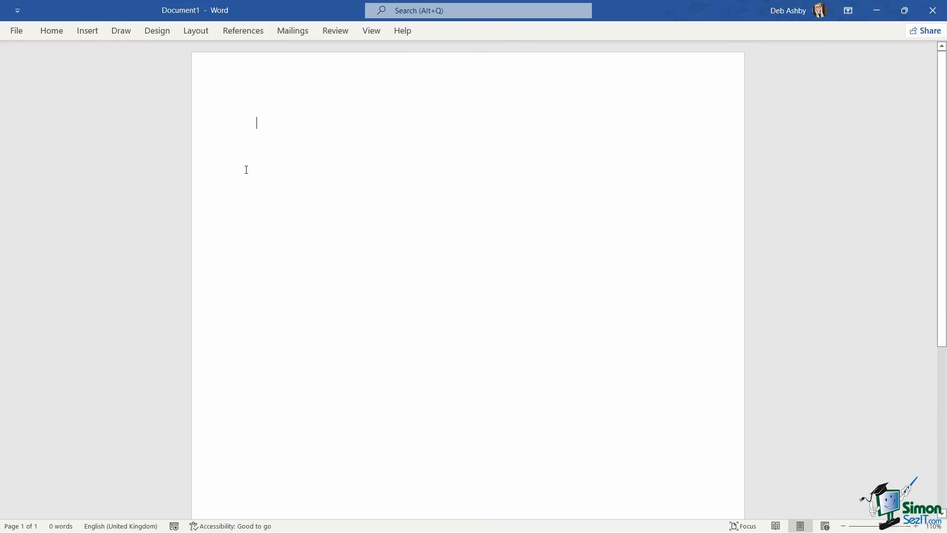
left_click(92, 32)
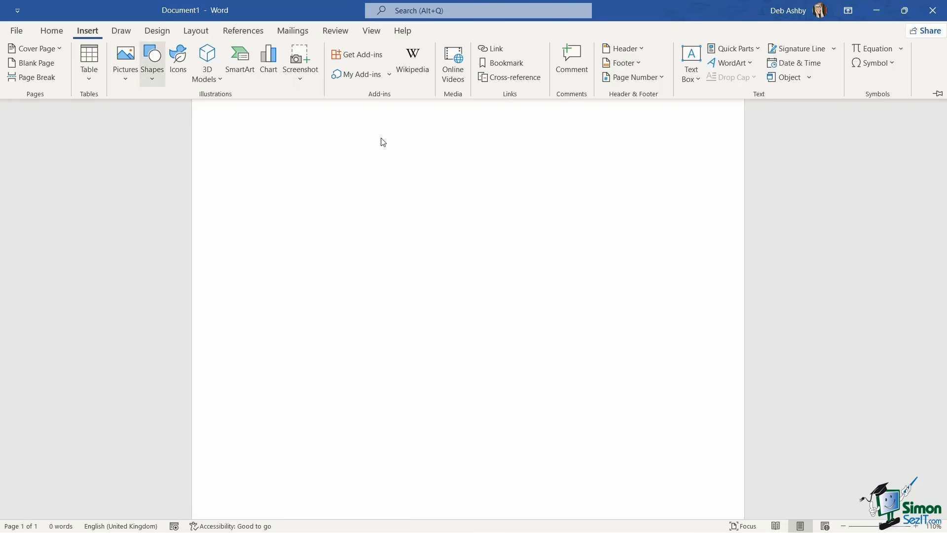
left_click(475, 239)
Set the ribbon to Show Tabs and Commands and bring back the Home commands
left_click(849, 13)
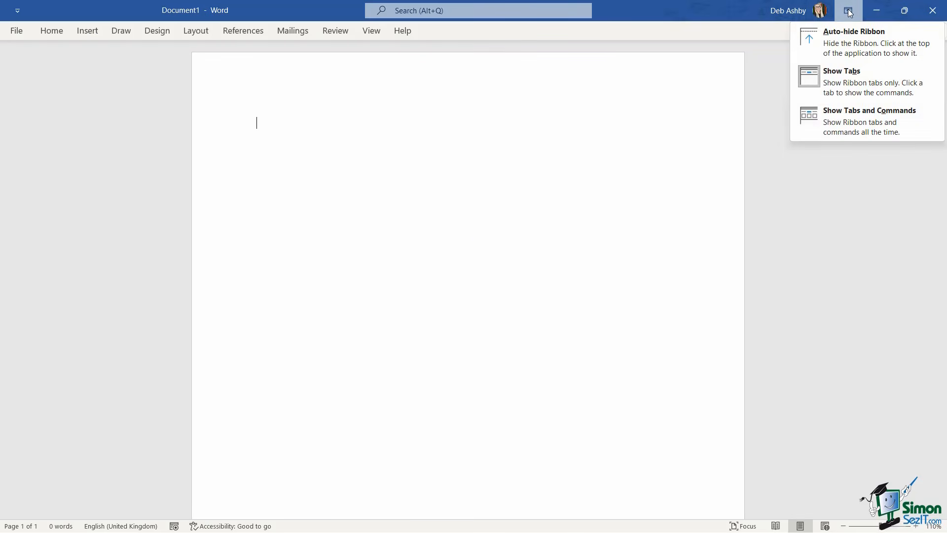
left_click(865, 122)
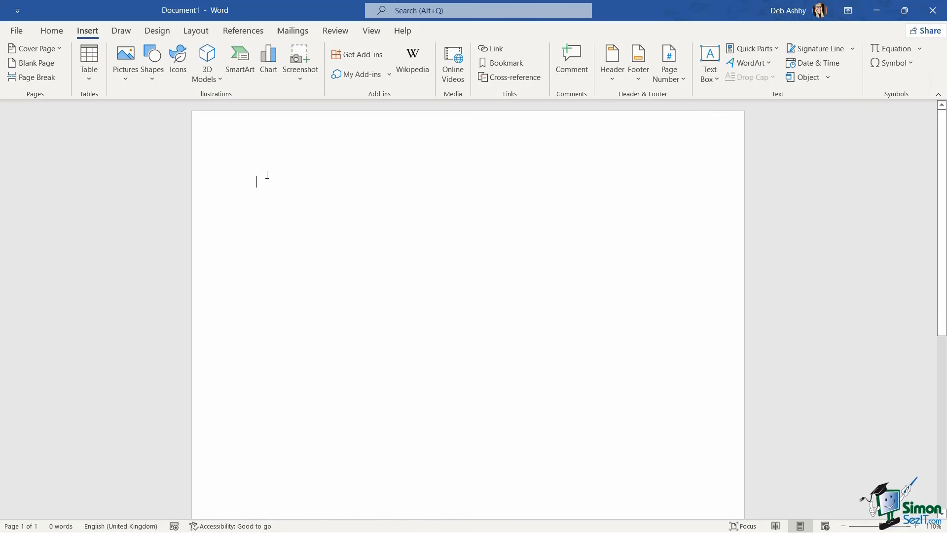
left_click(52, 30)
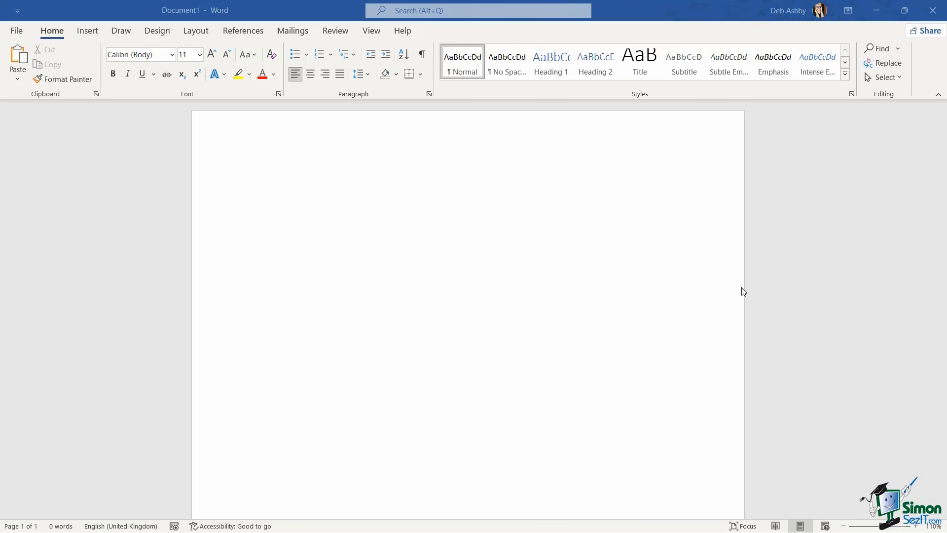
Turn on the rulers next to the document page
left_click(372, 32)
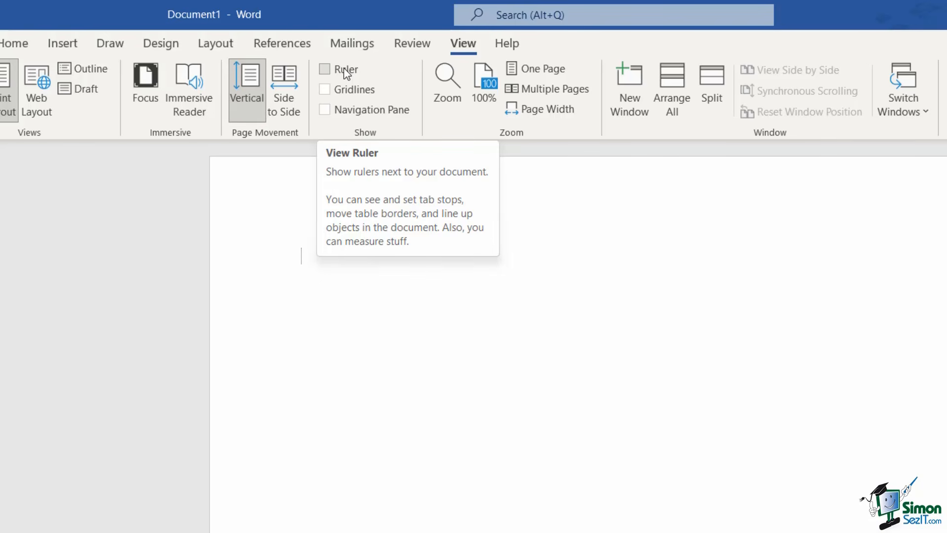
left_click(326, 72)
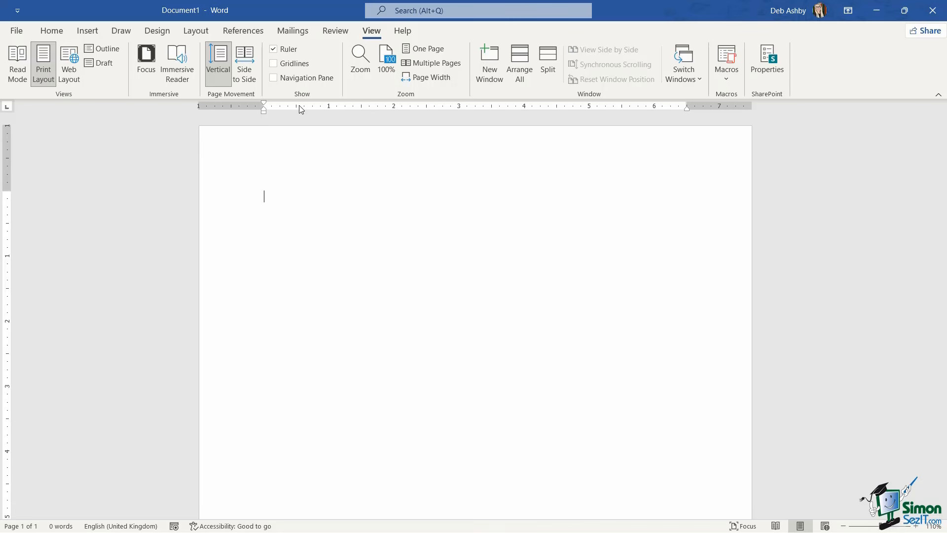
Change the unit for showing measurements to Centimeters in the advanced display options of Word
left_click(14, 31)
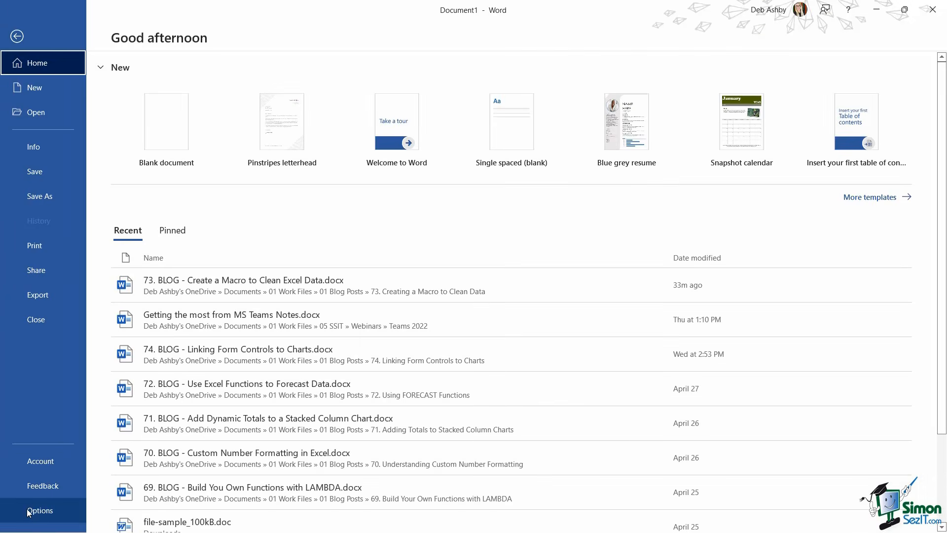
left_click(30, 511)
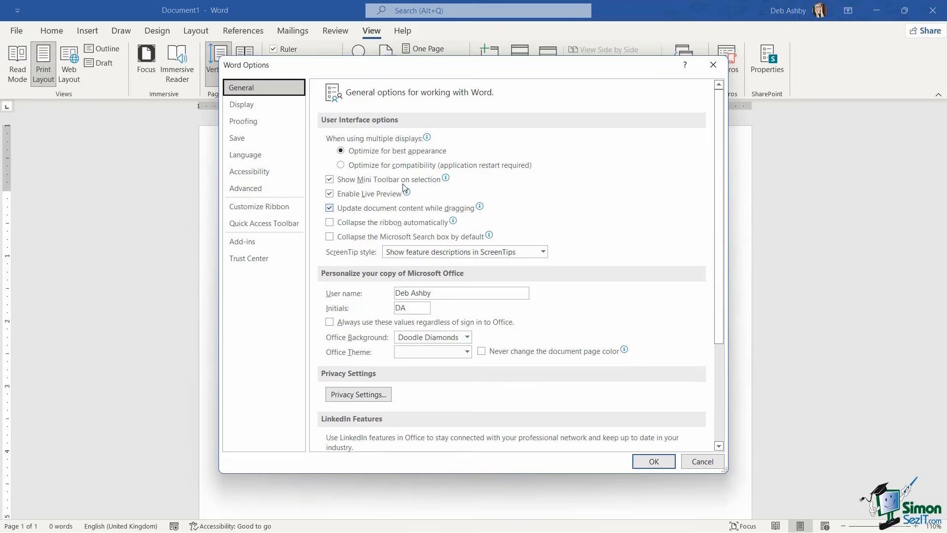
left_click(242, 190)
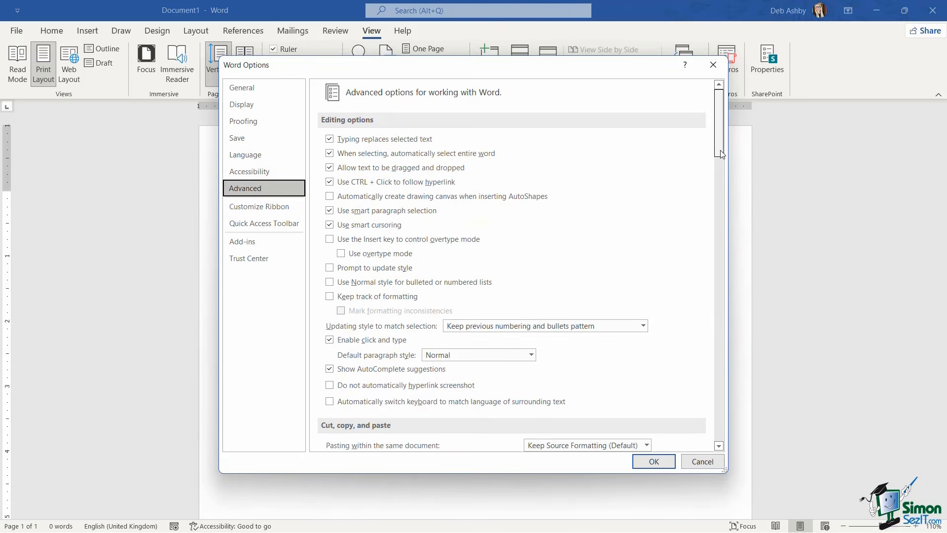
left_click_drag(720, 155, 718, 307)
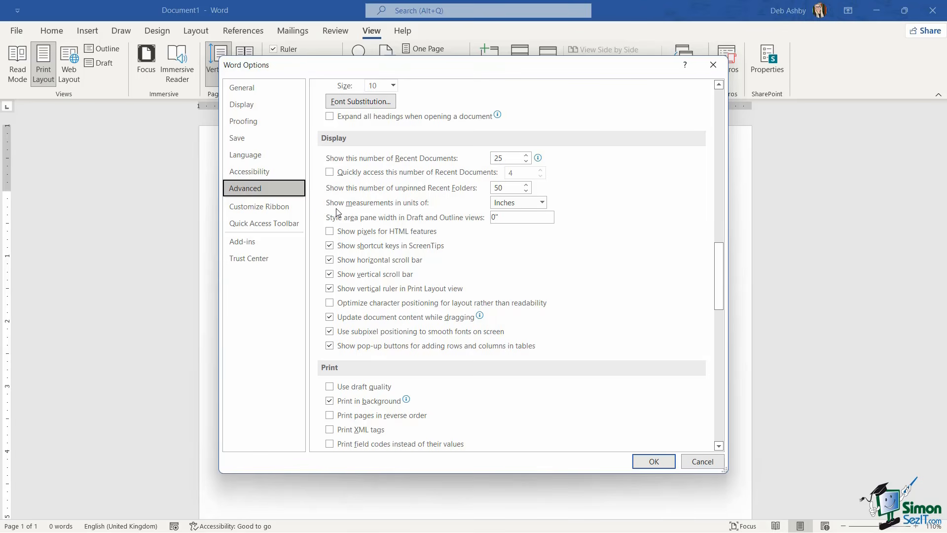
left_click(542, 202)
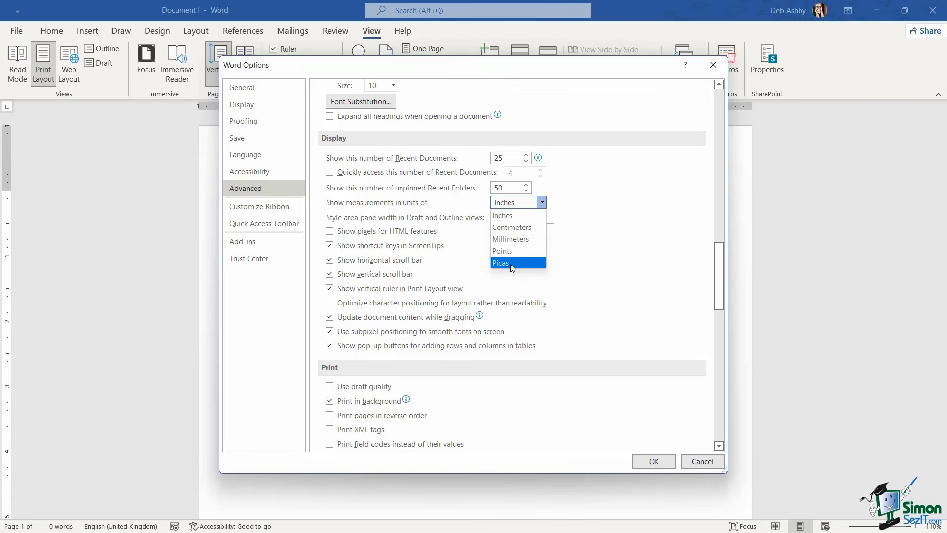
left_click(511, 228)
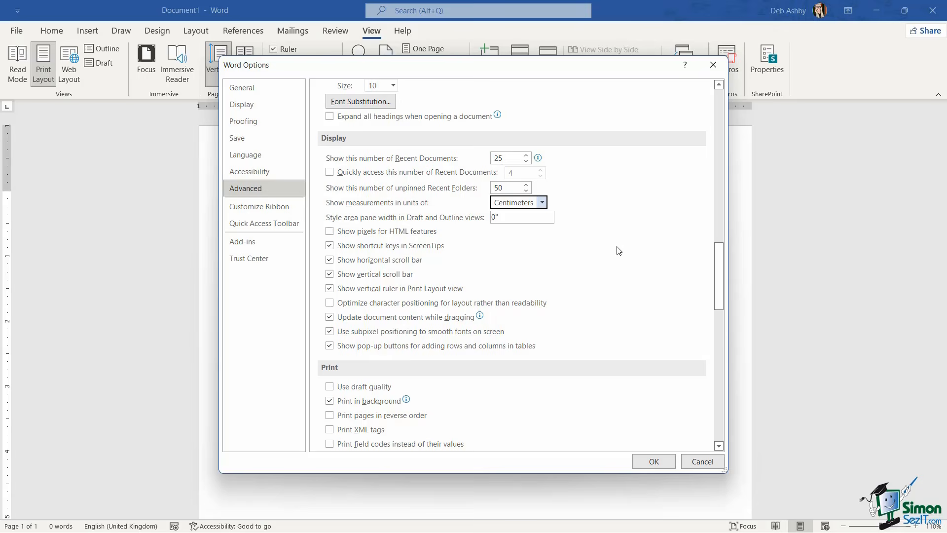
left_click(655, 461)
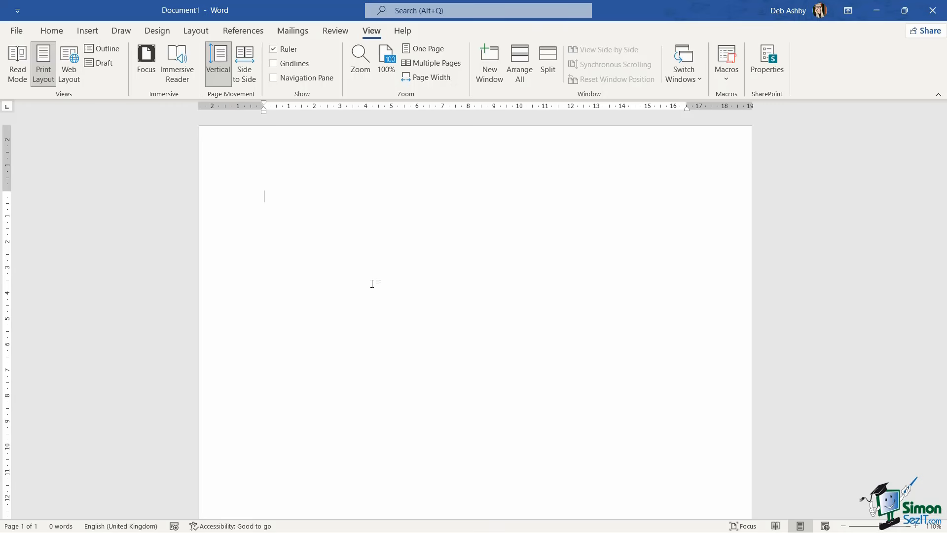
Generate random sample text in the blank document with the formula =rand(5,5)
type("=rand(")
key("BackSpace")
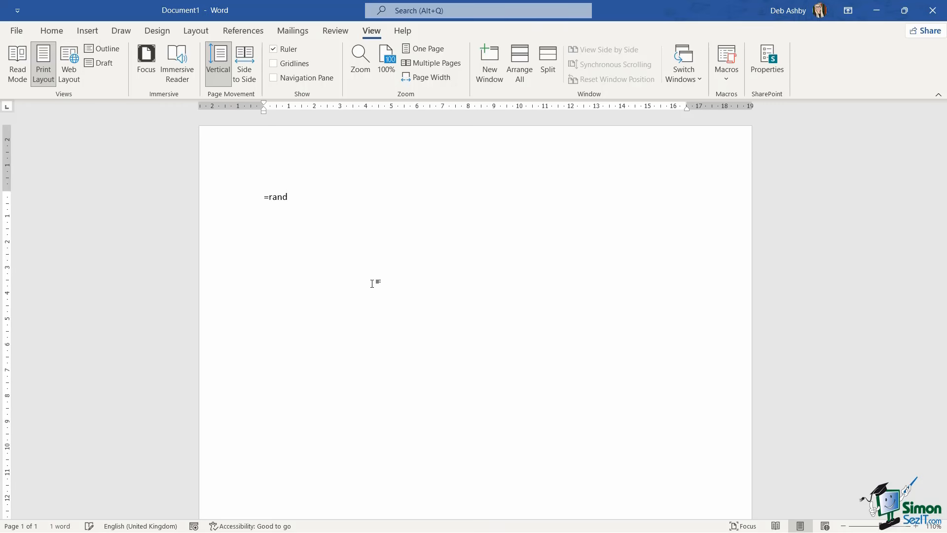
type("(5,5)")
key("Return")
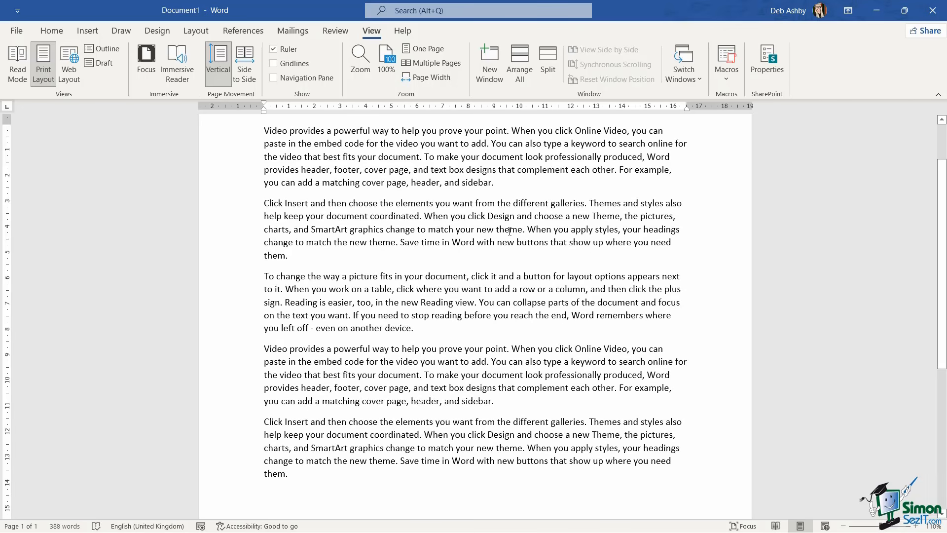
Zoom the document out to 73%, magnify it to about 320%, and settle the zoom at 100%
scroll(510, 231, "up", 2)
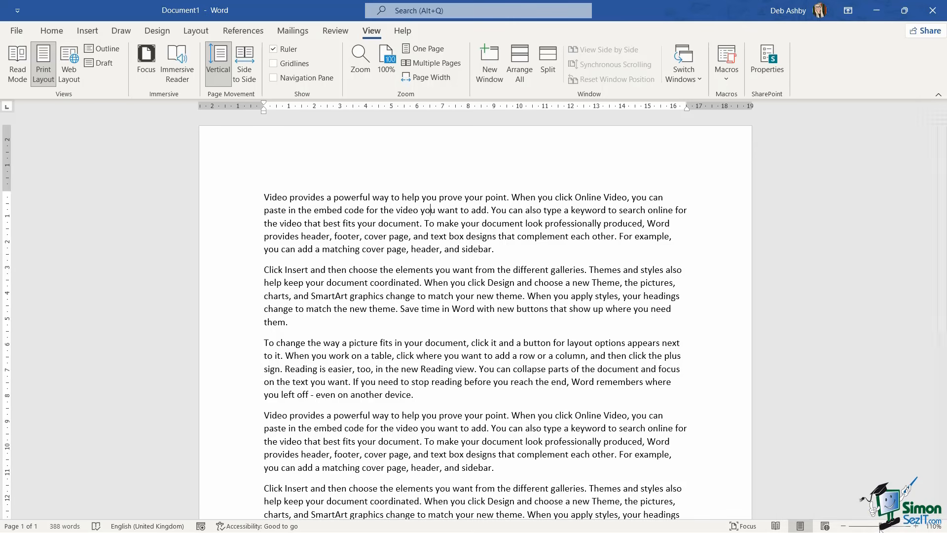
mouse_move(881, 526)
left_mouse_down()
mouse_move(894, 529)
mouse_move(871, 528)
left_mouse_up()
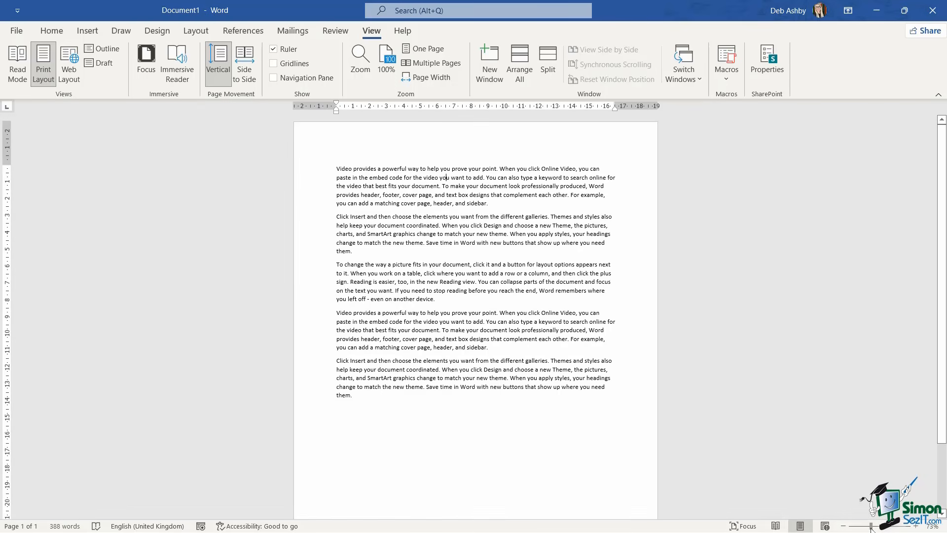
left_click_drag(871, 529, 879, 529)
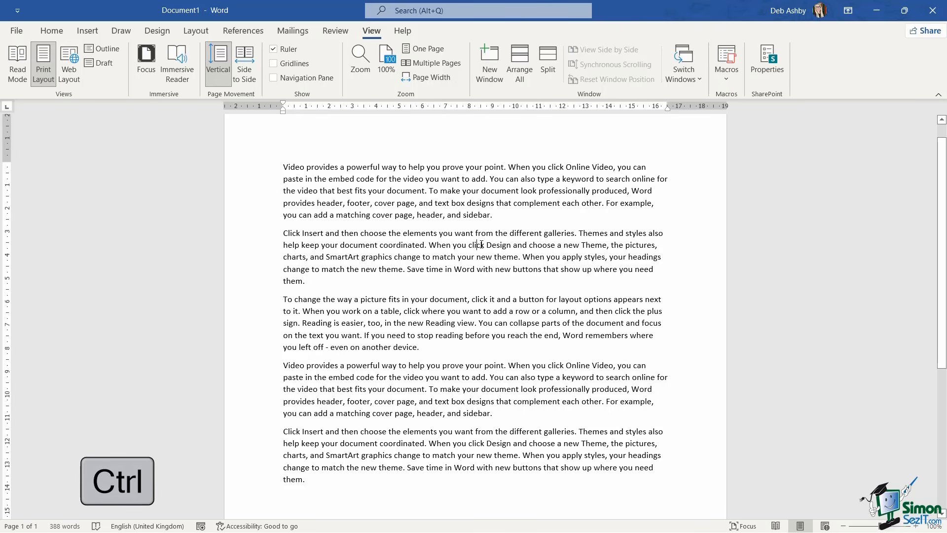
scroll(481, 245, "up", 20, "ctrl")
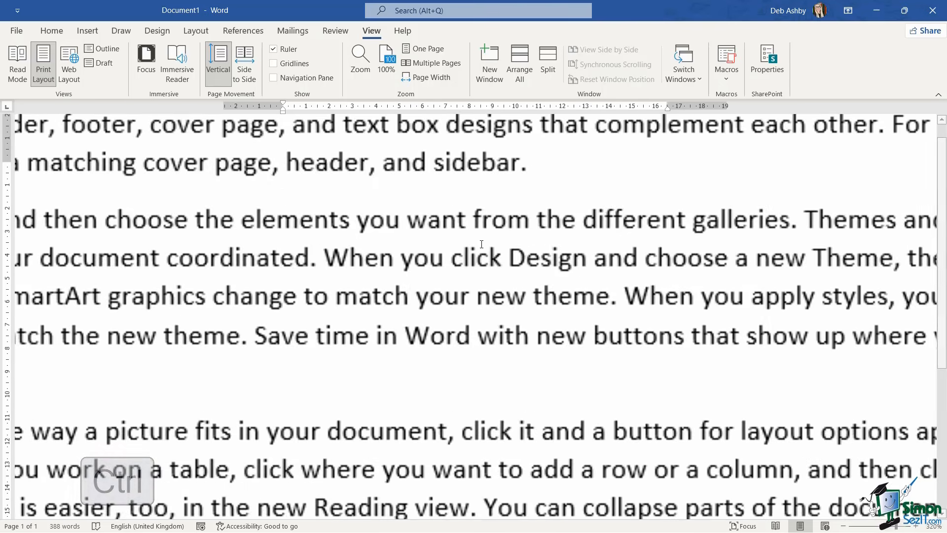
scroll(481, 244, "down", 20, "ctrl")
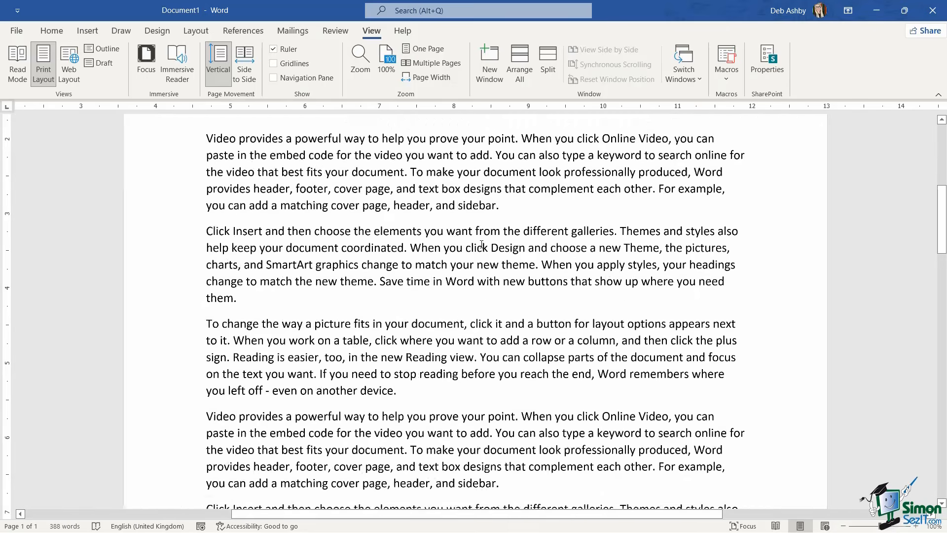
scroll(481, 244, "up", 4, "ctrl")
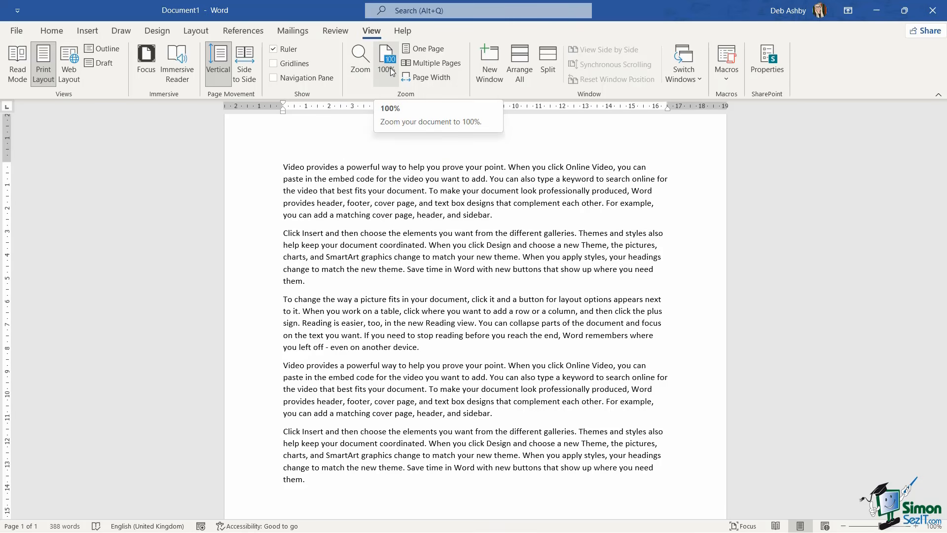
Fit the zoom to the text width through the Zoom dialog, and return the document to 100%
left_click(353, 67)
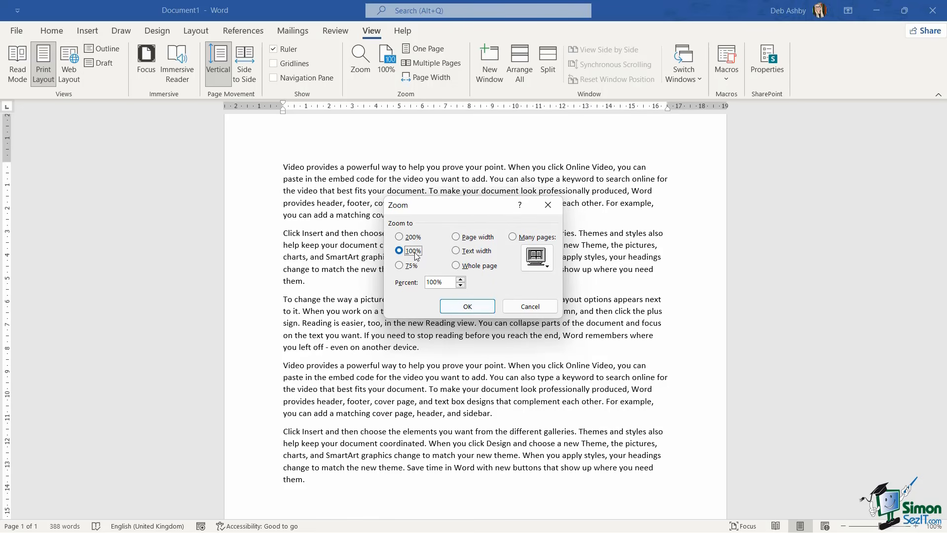
left_click(461, 285)
left_click(461, 279)
left_click(456, 251)
left_click(467, 306)
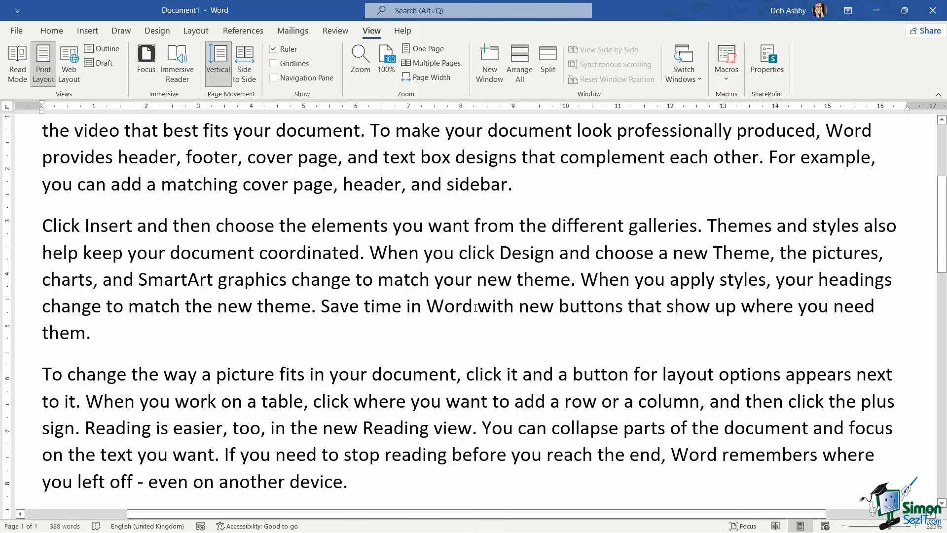
left_click(387, 66)
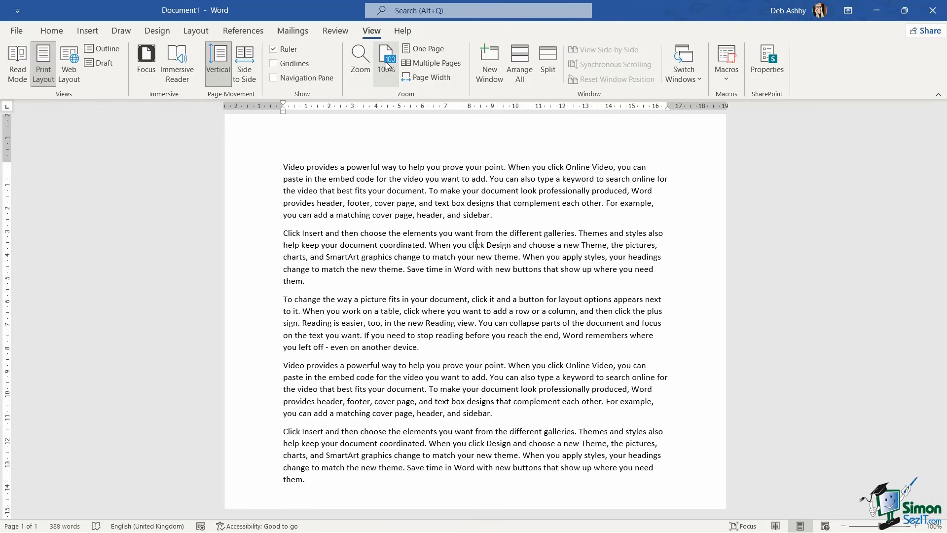
View the document in the One Page, Multiple Pages and Page Width zoom settings, and restore it to 100%
left_click(425, 53)
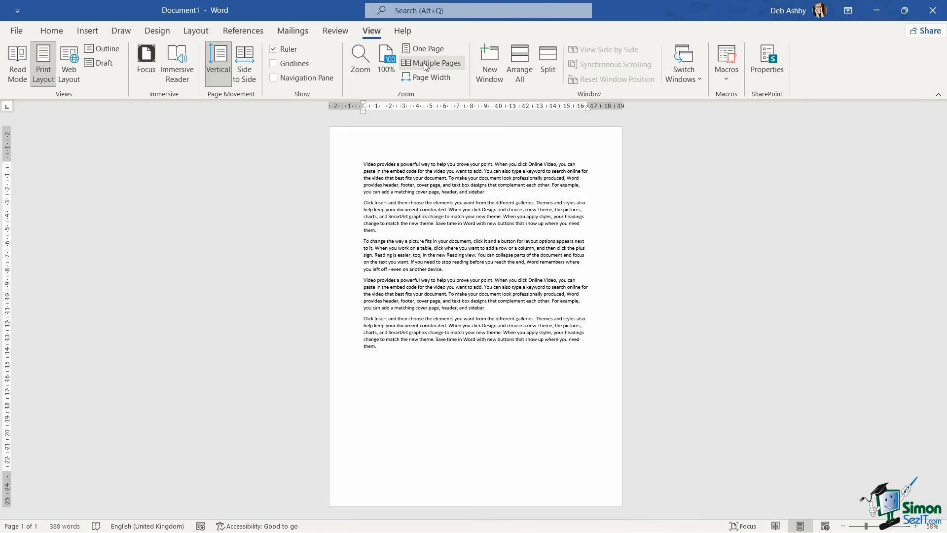
left_click(426, 64)
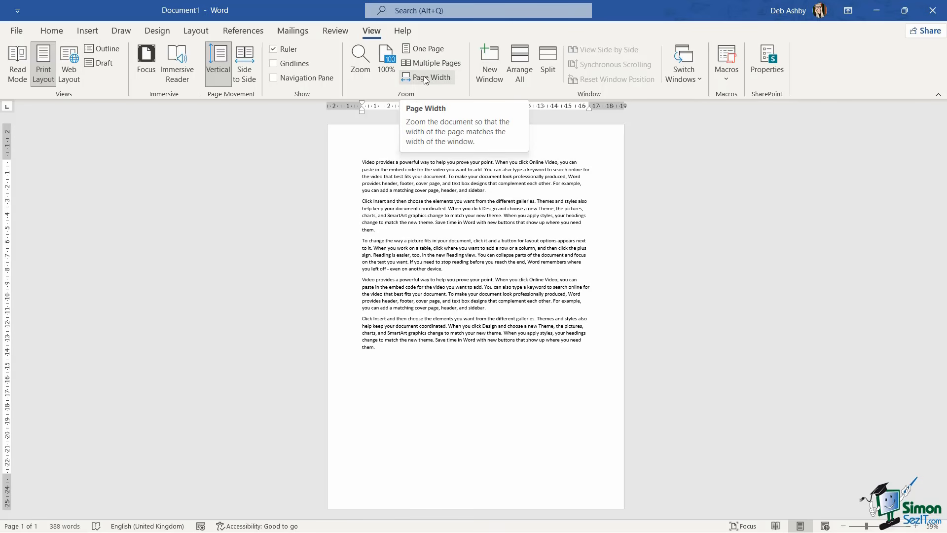
left_click(424, 76)
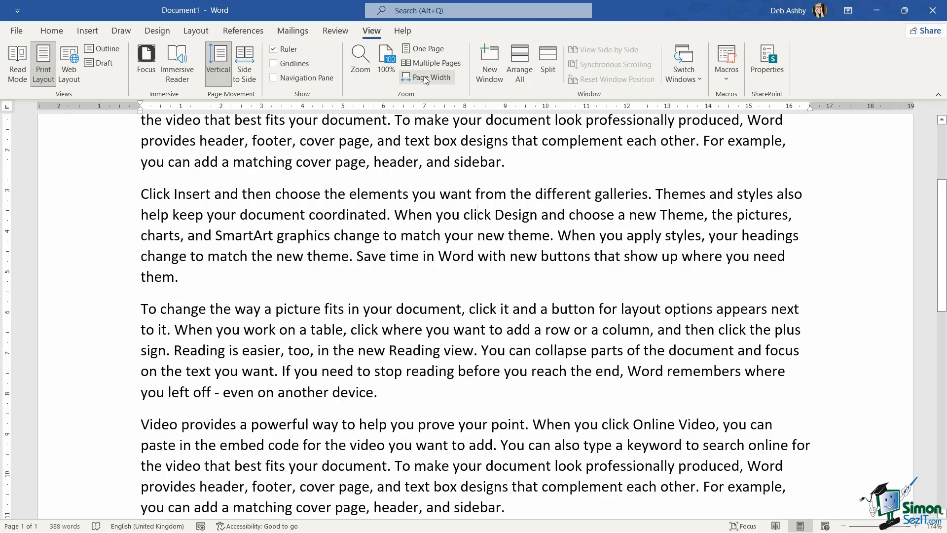
left_click(388, 66)
scroll(544, 226, "up", 2)
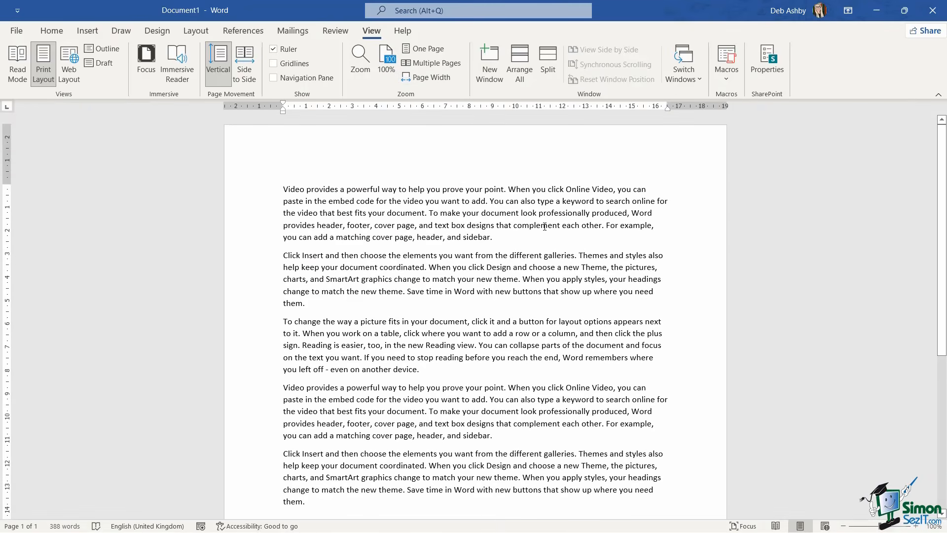
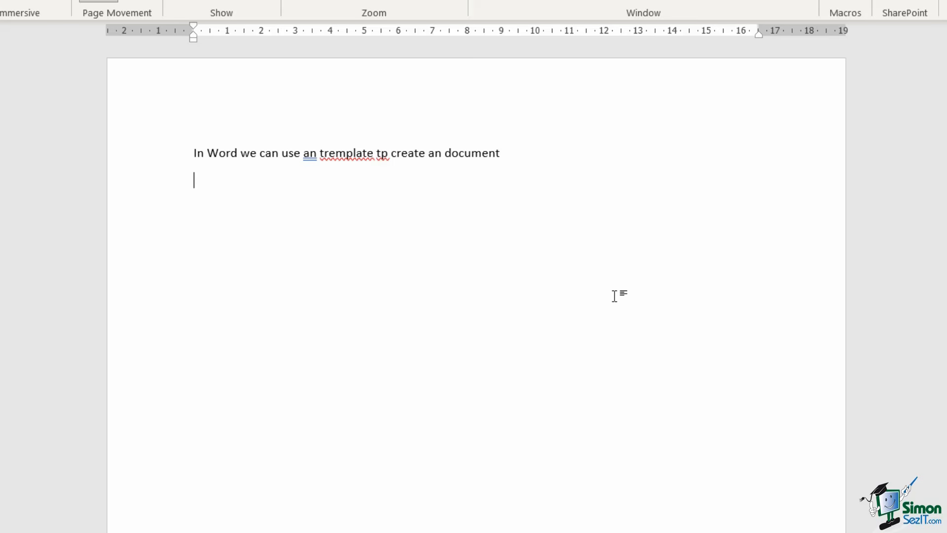
Correct the flagged "an" before "tremplate" to "a" and "tremplate" to "template" using the suggested corrections
right_click(306, 155)
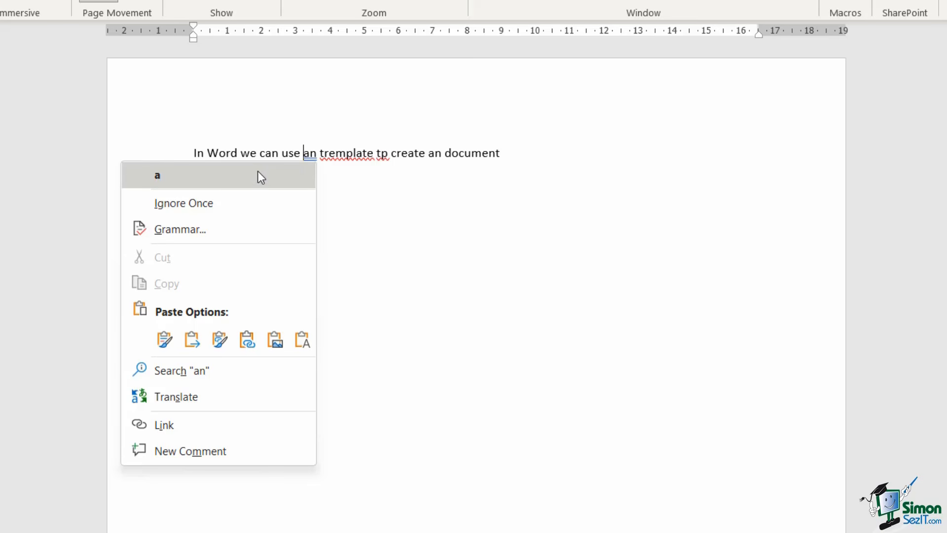
left_click(188, 186)
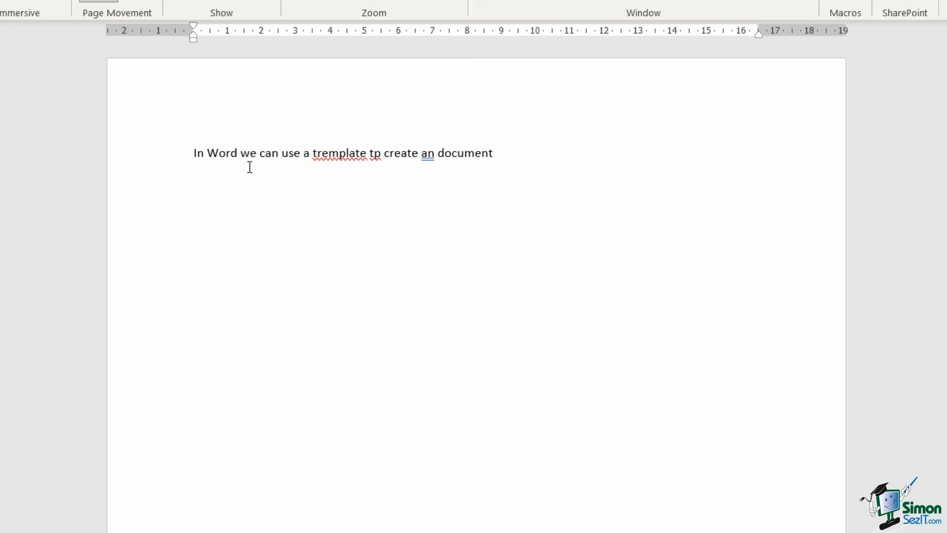
right_click(342, 154)
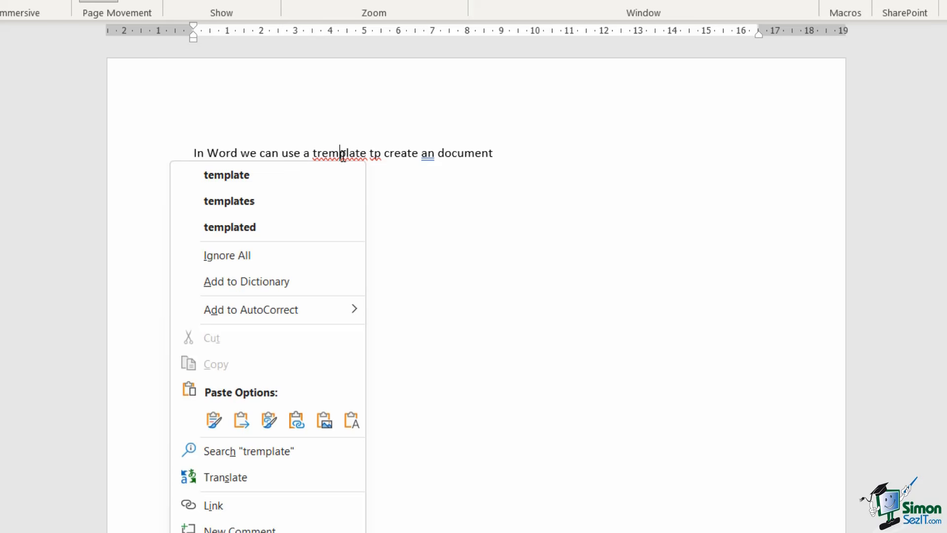
left_click(259, 175)
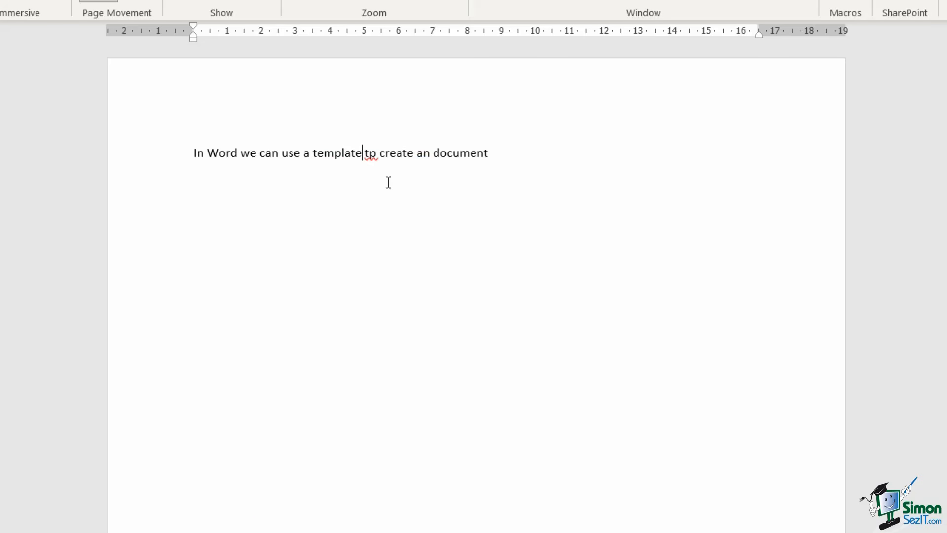
Replace the misspelled "tp" with the suggestion "to" and the "an" before "document" with "a"
right_click(369, 154)
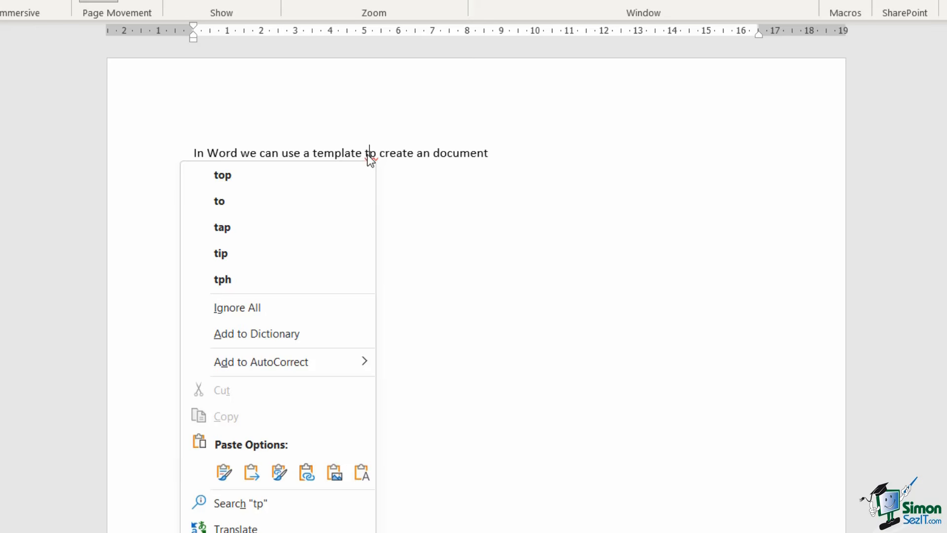
left_click(250, 201)
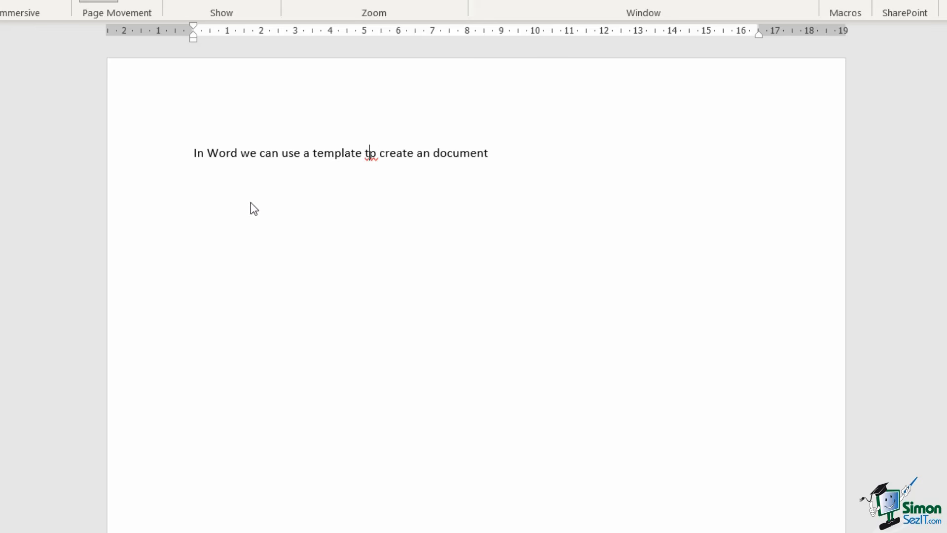
left_click(538, 170)
key("Return")
right_click(424, 157)
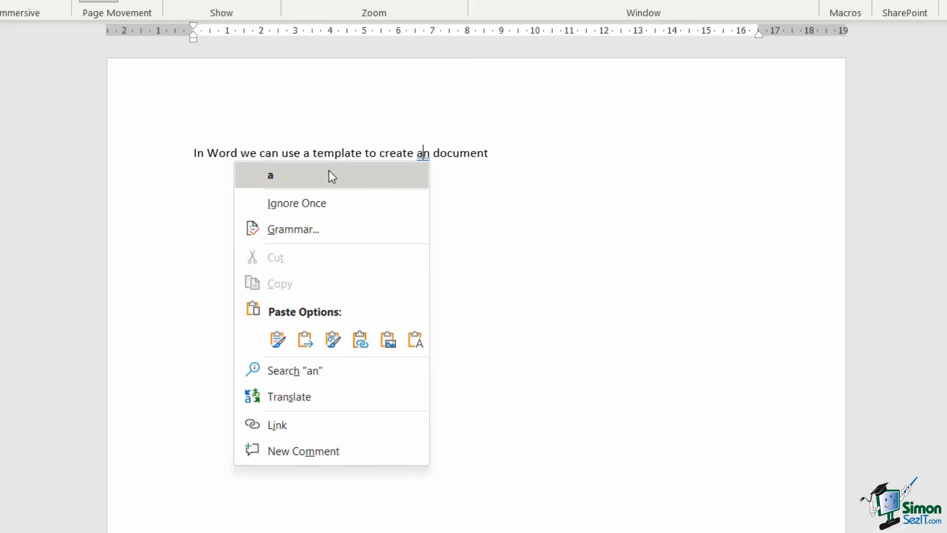
left_click(323, 183)
left_click(484, 153)
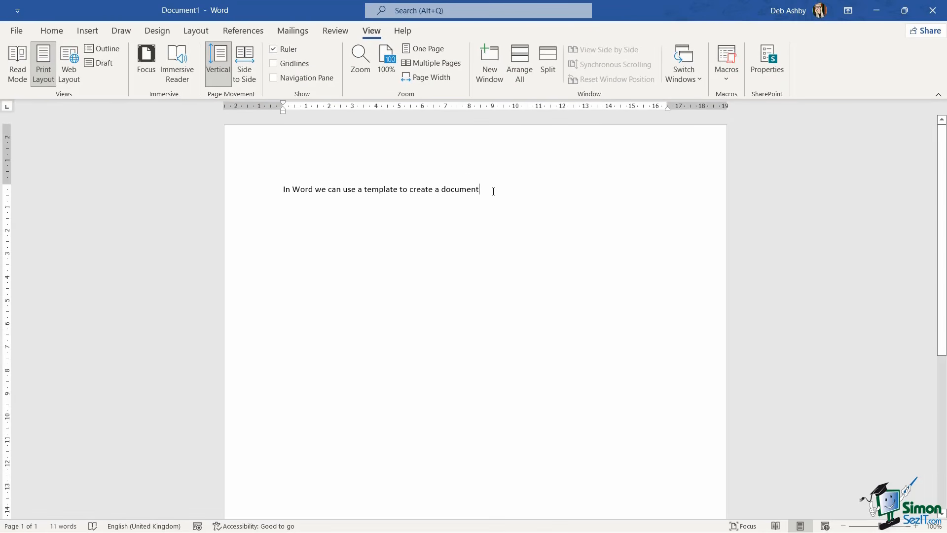
Run the spelling and grammar check on the document twice, dismissing the message each time
key("F7")
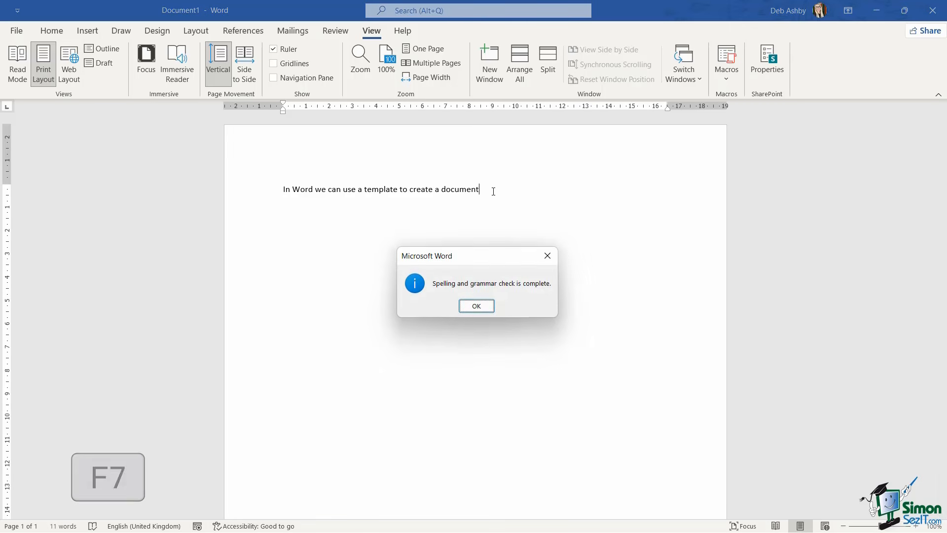
left_click(476, 306)
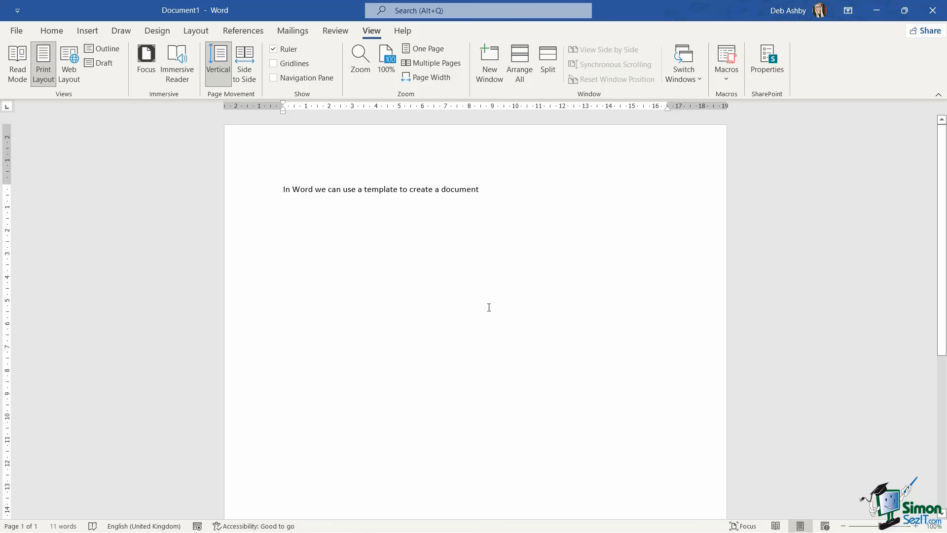
left_click(336, 31)
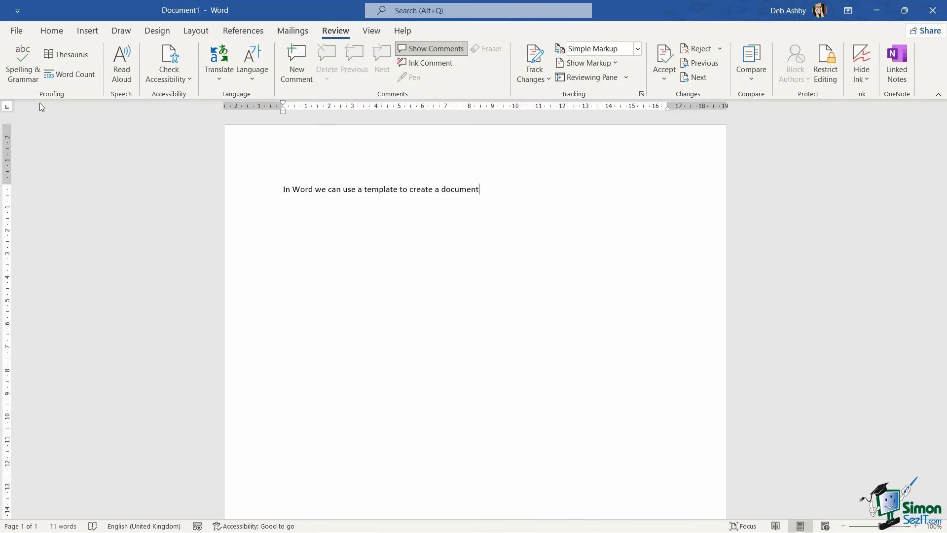
left_click(23, 67)
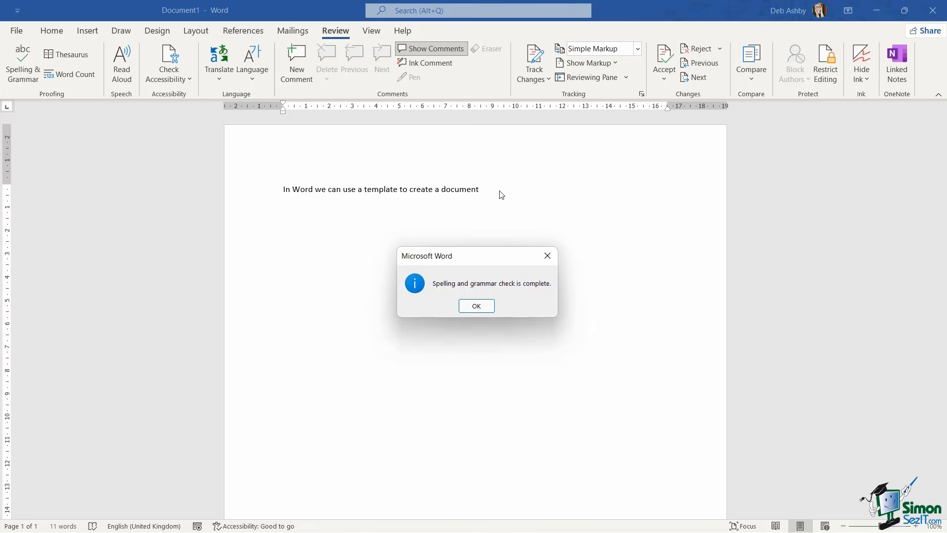
left_click(477, 305)
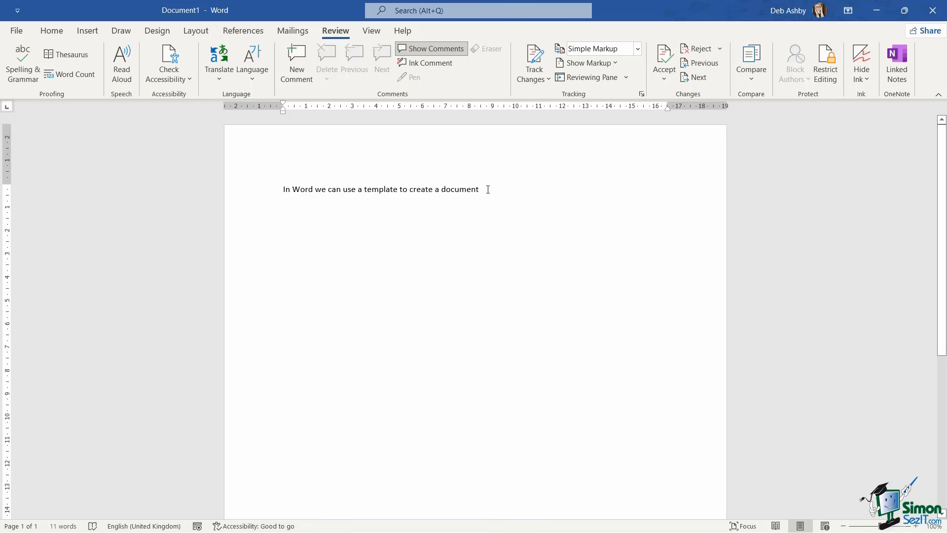
Turn Check spelling as you type off and back on in Word's Proofing options, and accept the options
left_click(25, 32)
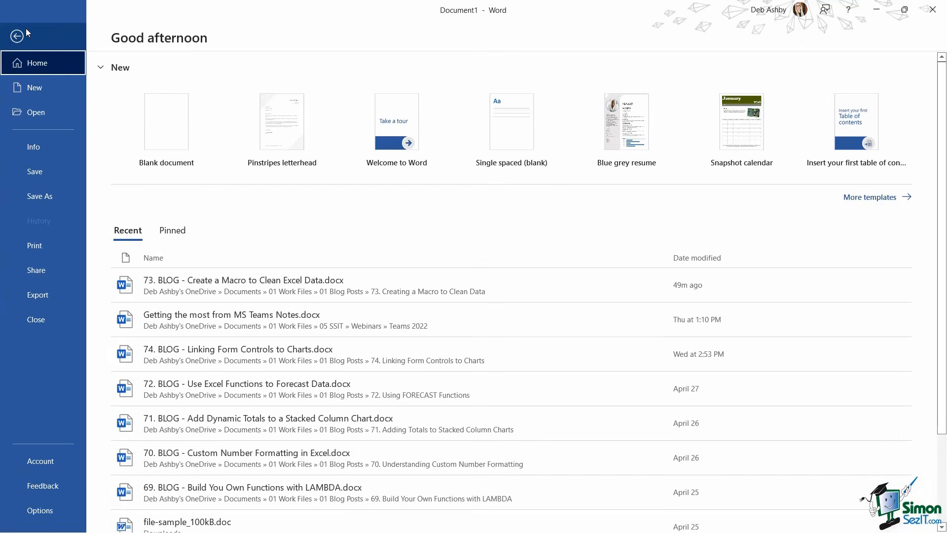
left_click(48, 515)
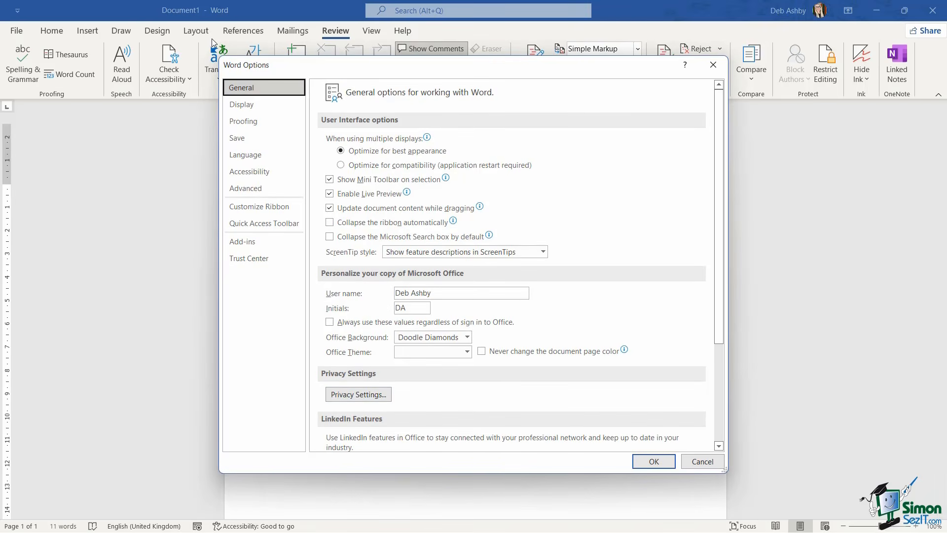
left_click(251, 122)
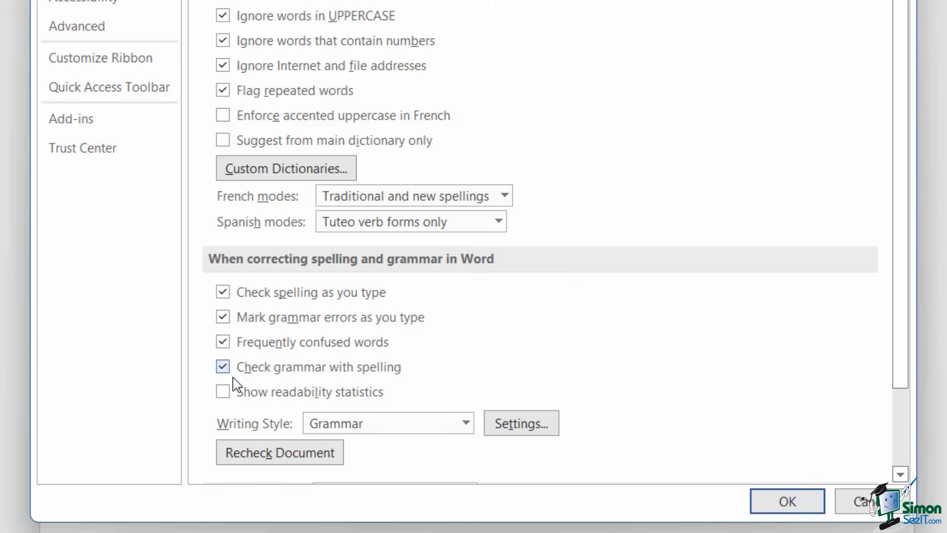
left_click(222, 292)
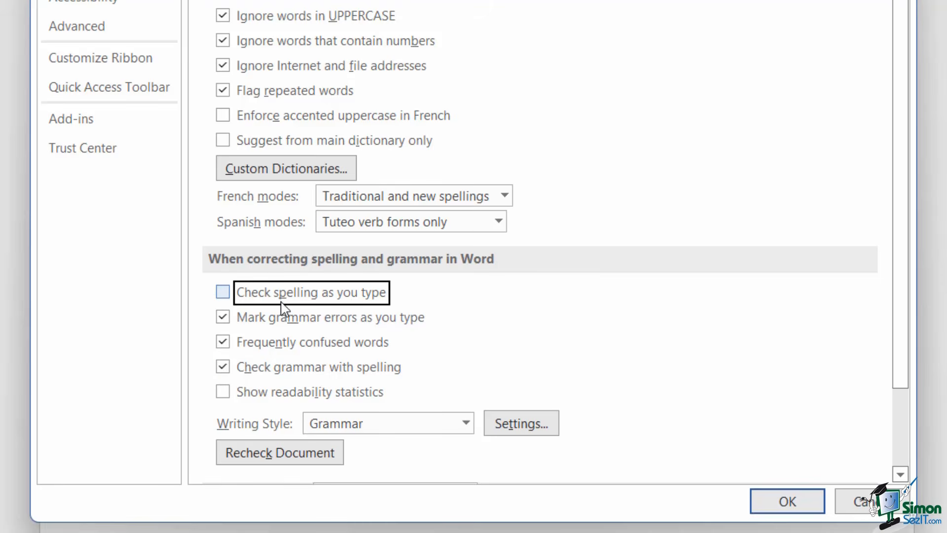
left_click(223, 293)
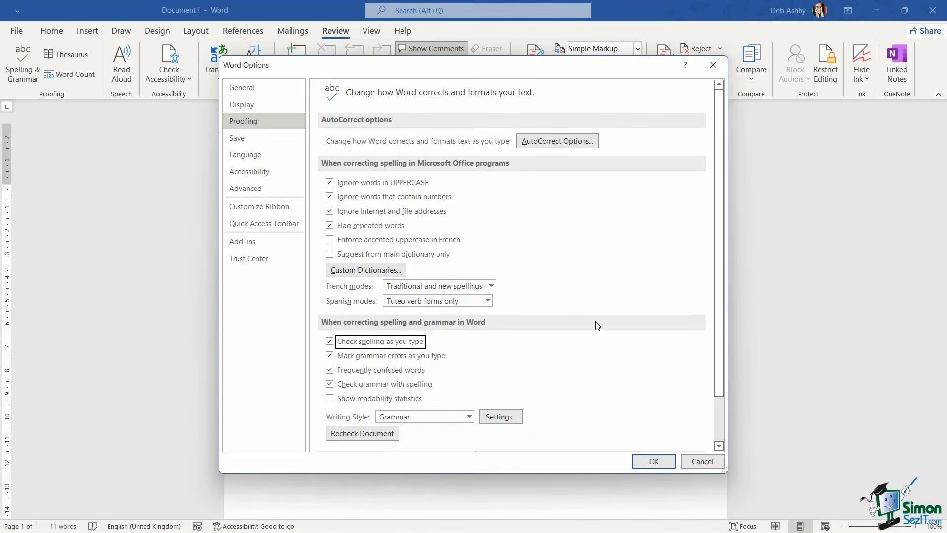
left_click(651, 461)
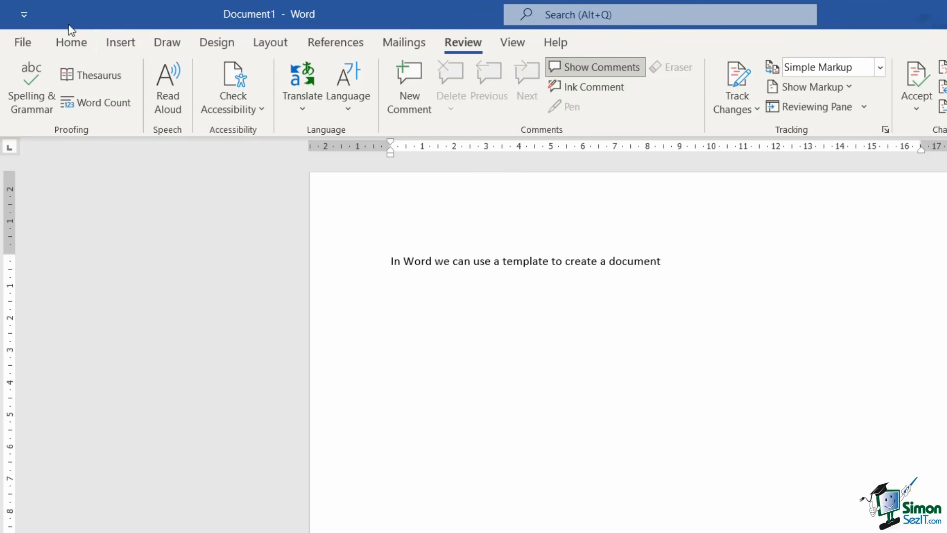
Add the New and Undo commands to the Quick Access Toolbar
left_click(67, 47)
left_click(129, 44)
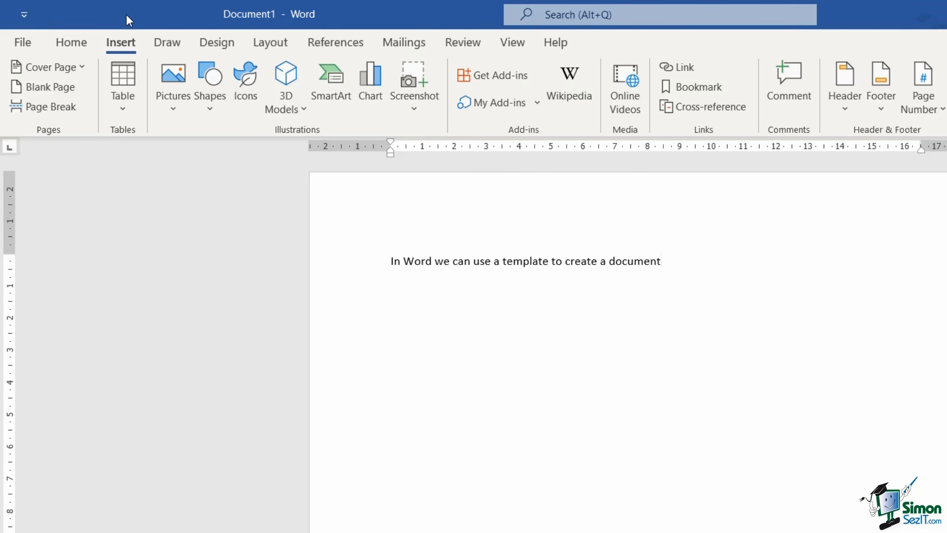
left_click(25, 15)
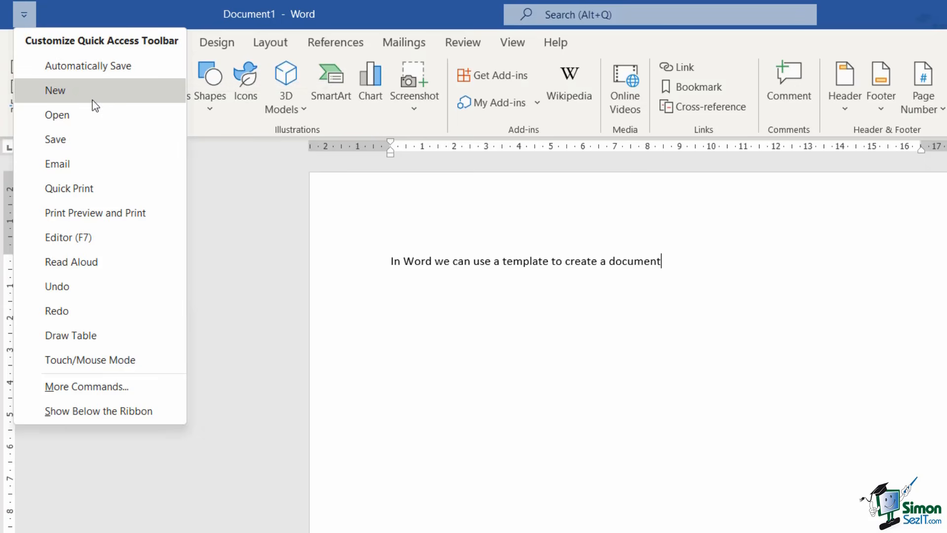
left_click(73, 92)
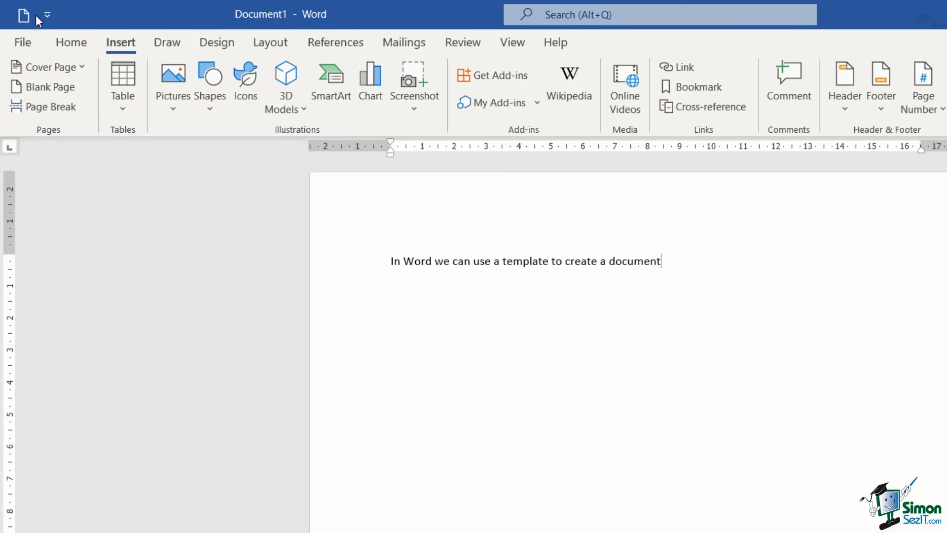
left_click(48, 10)
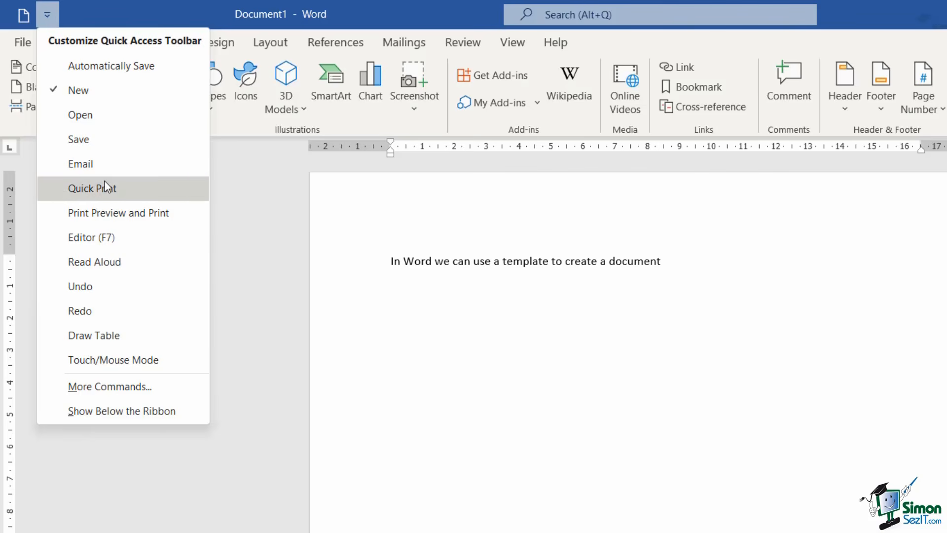
left_click(77, 286)
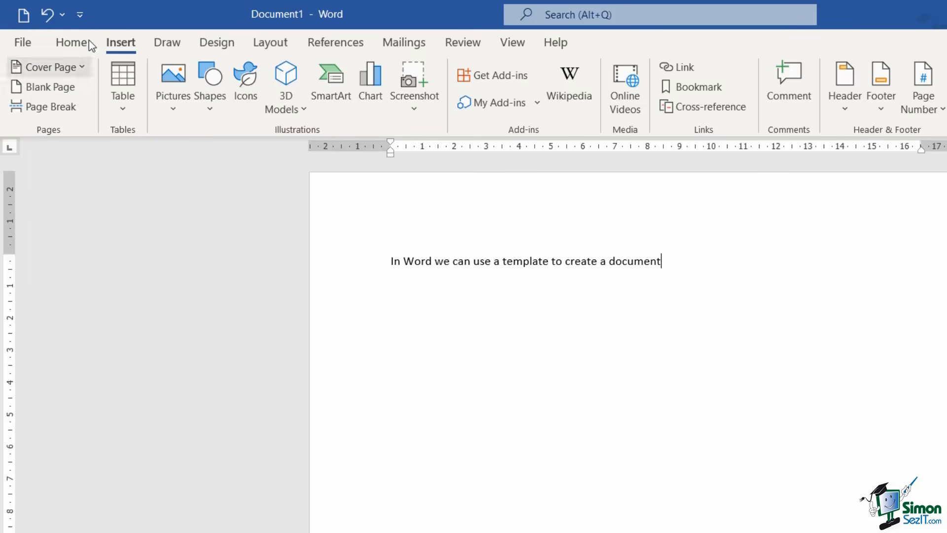
Add the Redo and Automatically Save commands to the Quick Access Toolbar
left_click(84, 14)
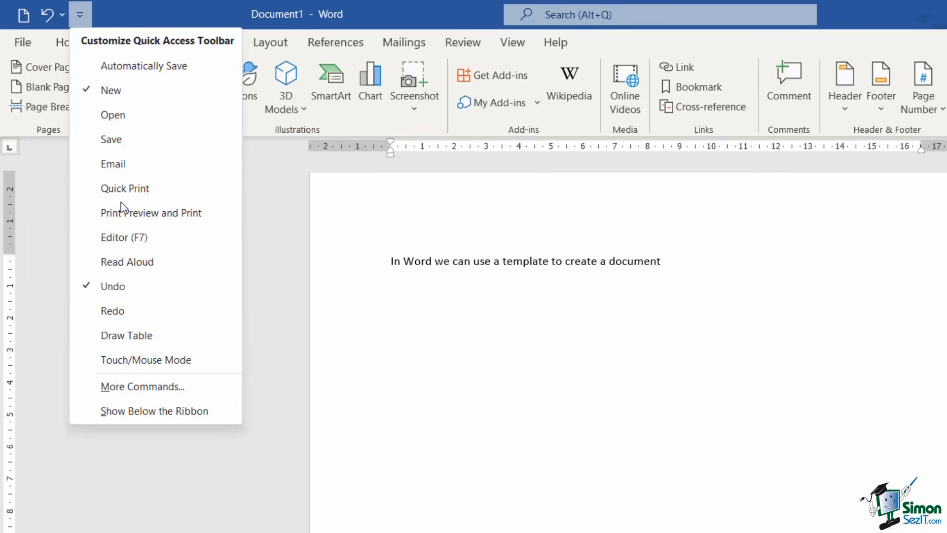
left_click(129, 316)
left_click(107, 15)
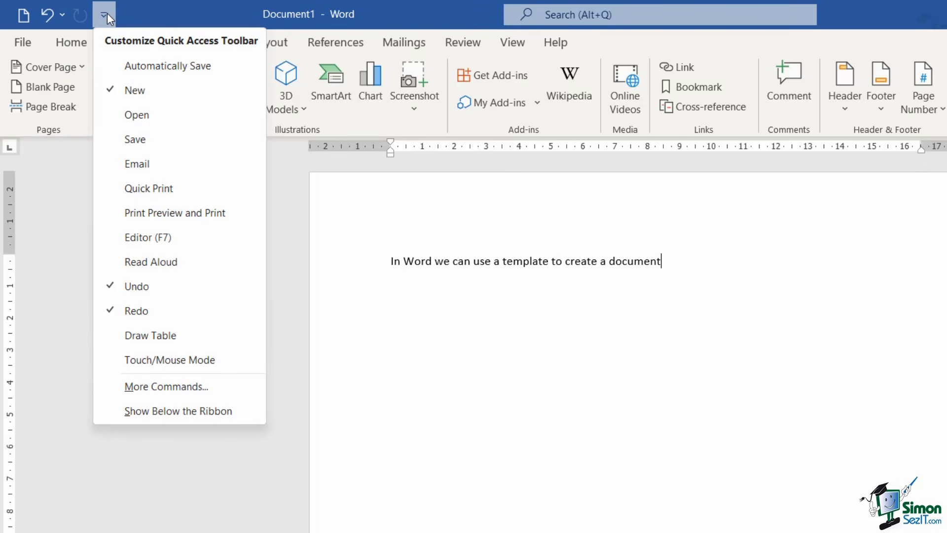
left_click(235, 70)
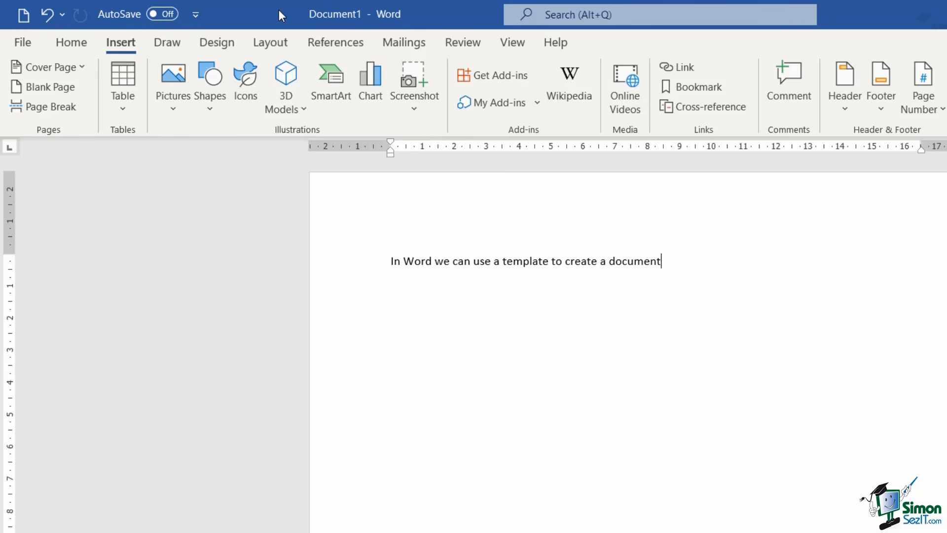
left_click(195, 14)
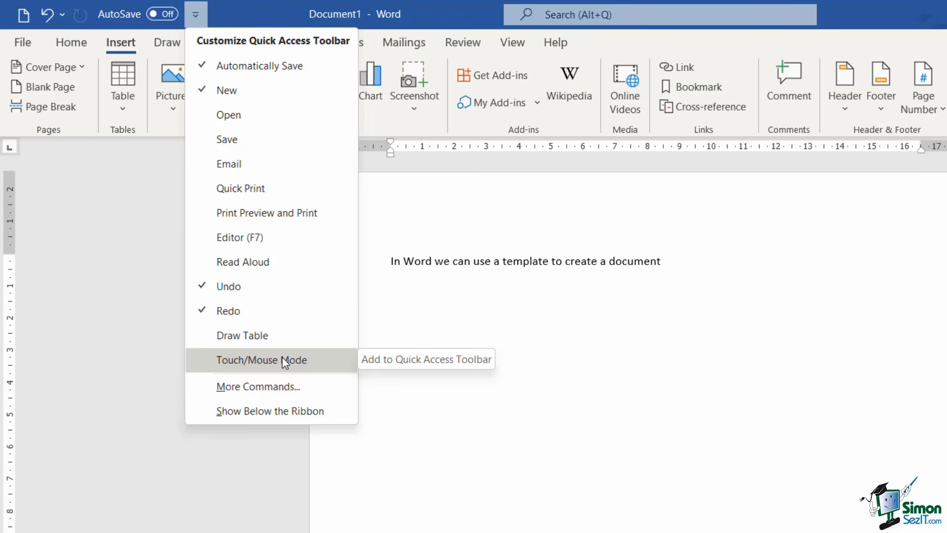
left_click(273, 13)
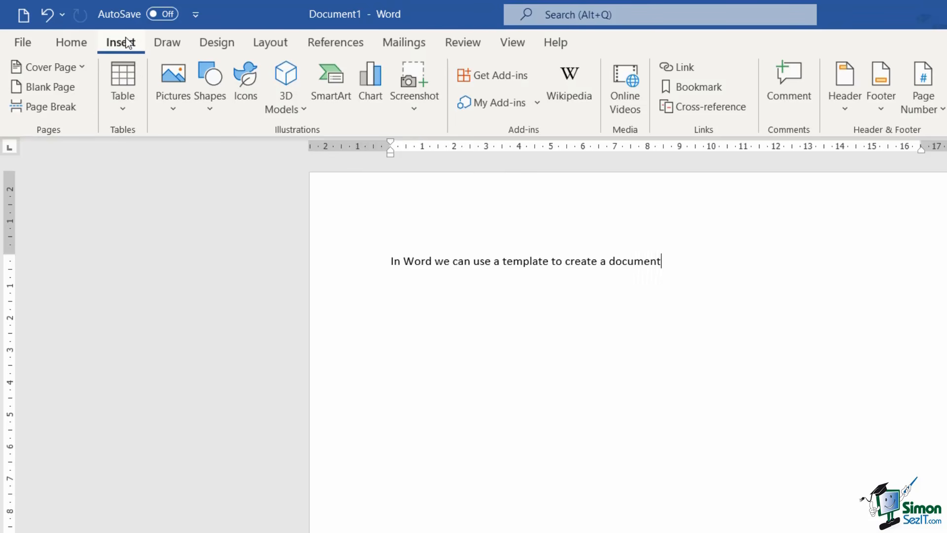
Add the ribbon's Table and Margins commands to the Quick Access Toolbar and view the margin presets from there
right_click(123, 80)
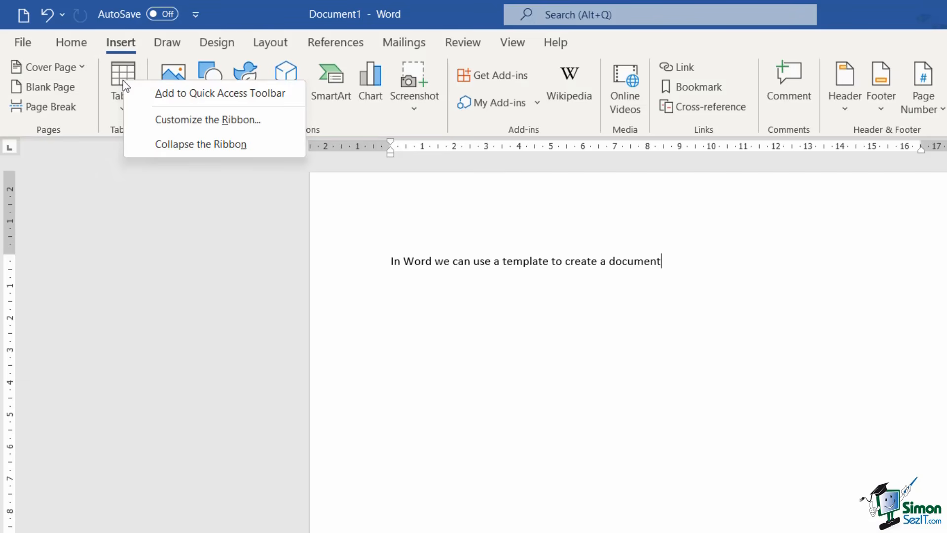
left_click(256, 91)
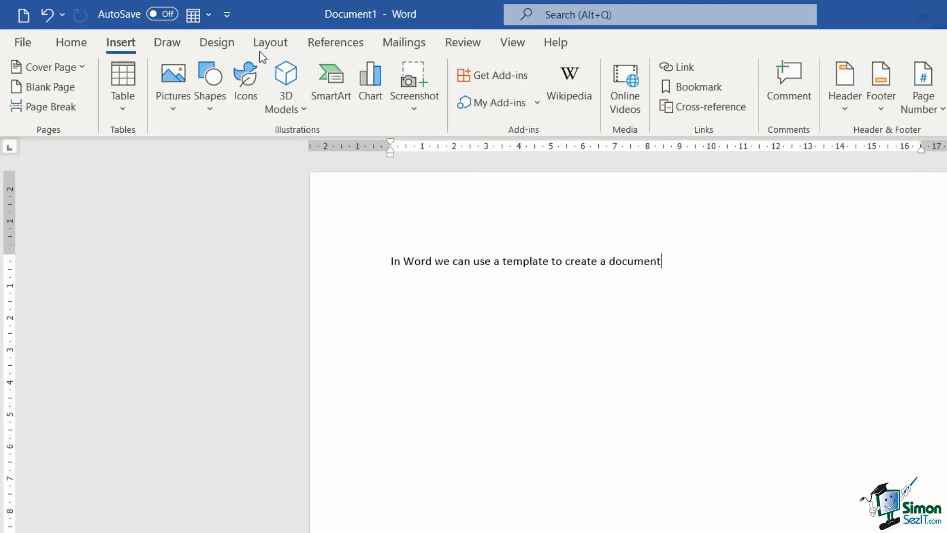
left_click(271, 43)
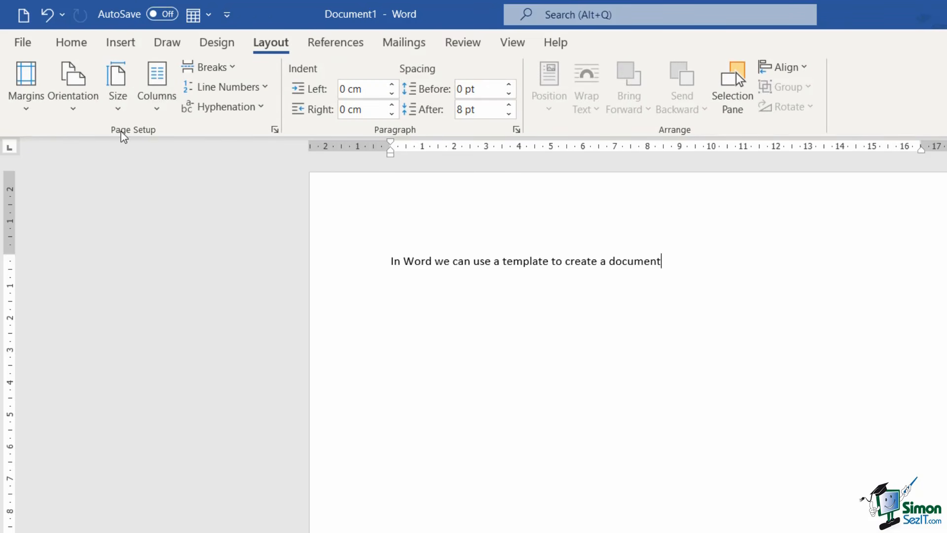
right_click(32, 76)
left_click(79, 87)
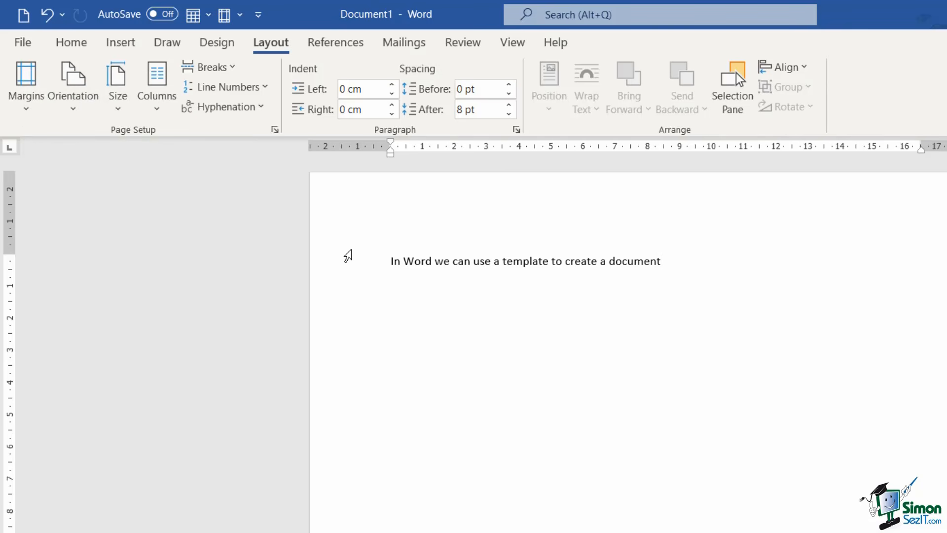
left_click(240, 15)
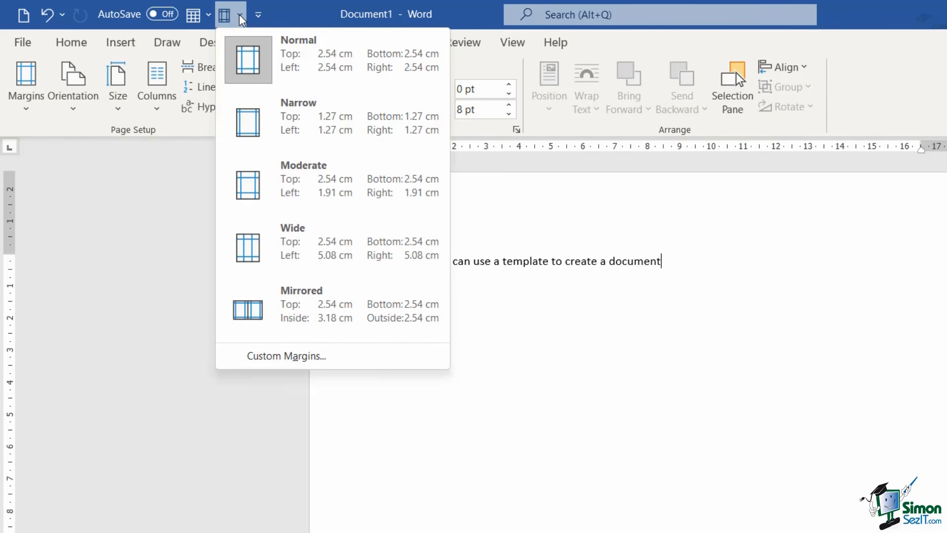
left_click(309, 18)
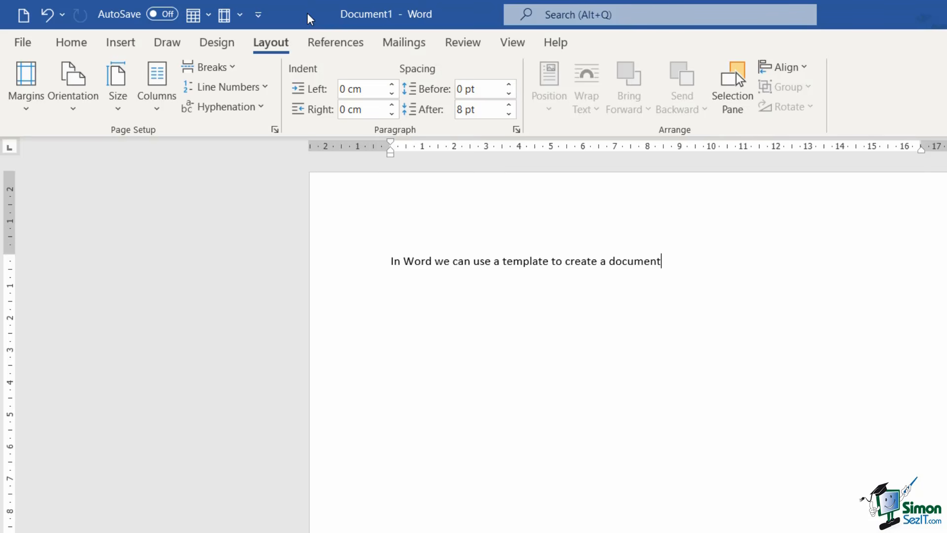
In the Quick Access Toolbar options, reorder Margins so it sits directly above Turn AutoSave On/Off
left_click(258, 15)
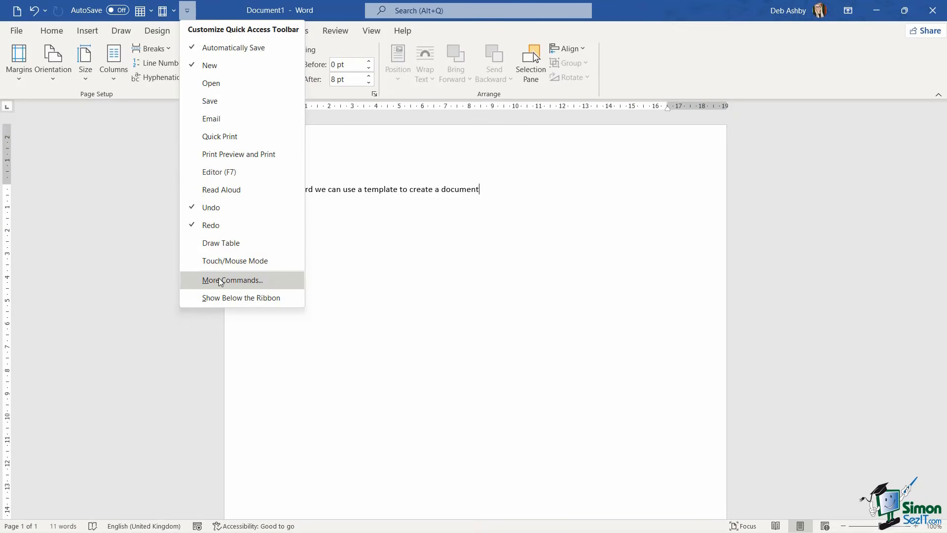
left_click(270, 280)
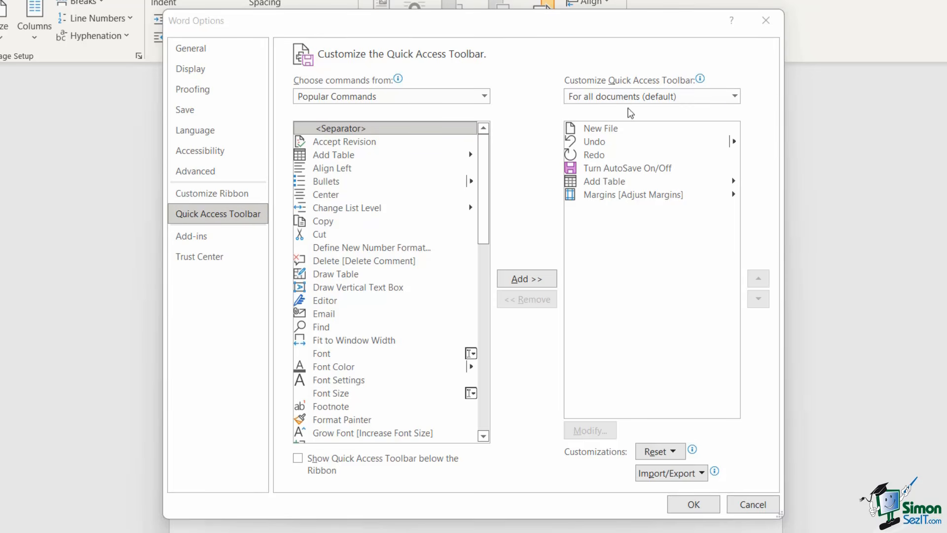
left_click(605, 129)
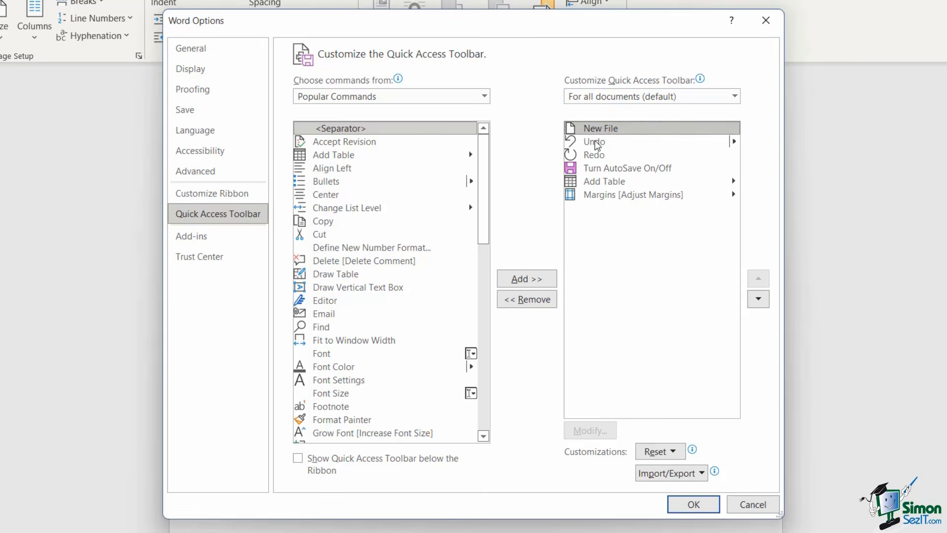
left_click_drag(596, 143, 587, 253)
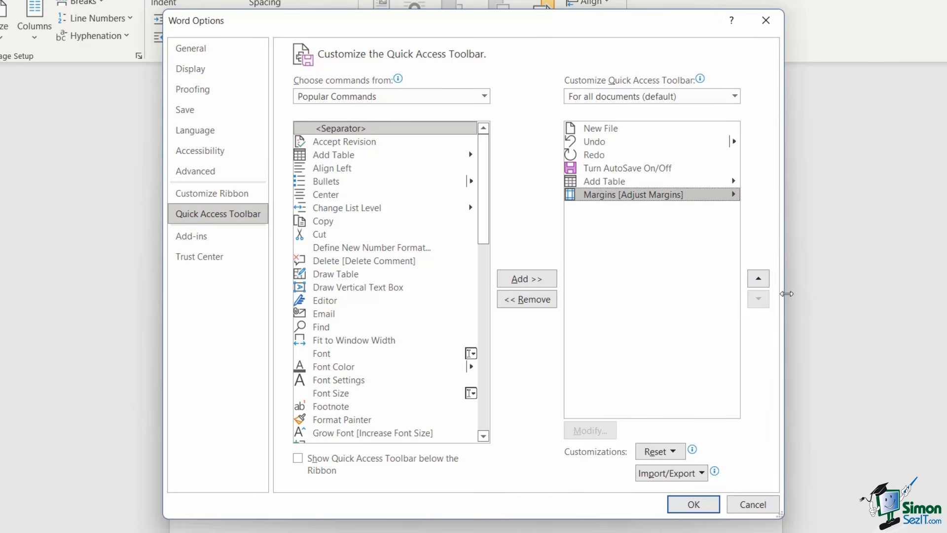
left_click(759, 280)
left_click(758, 279)
left_click(759, 279)
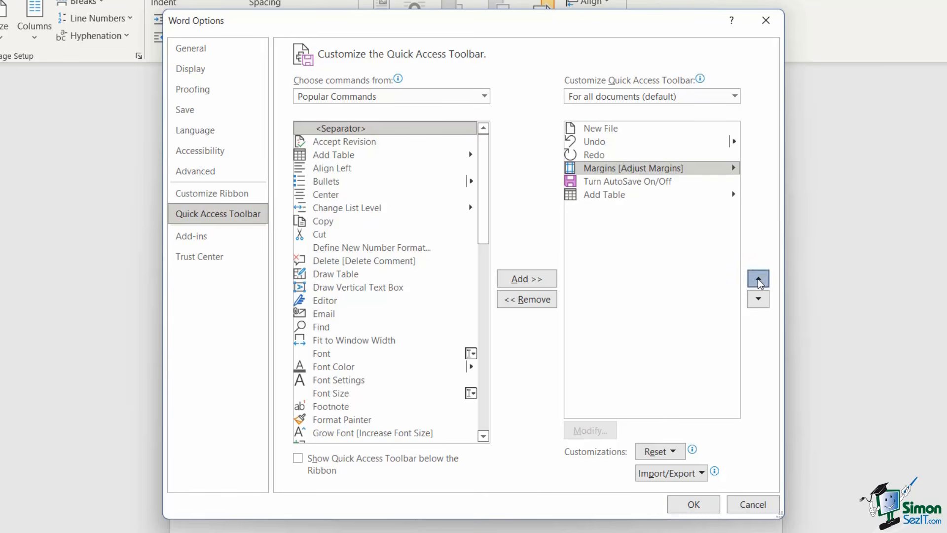
left_click(759, 299)
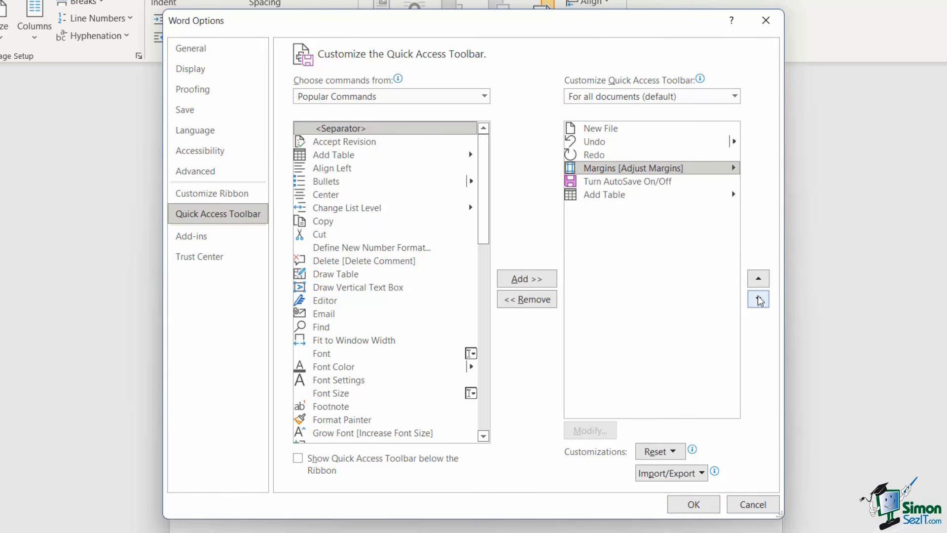
Move Undo to the first place in the Quick Access Toolbar list and Redo to the second
left_click(614, 141)
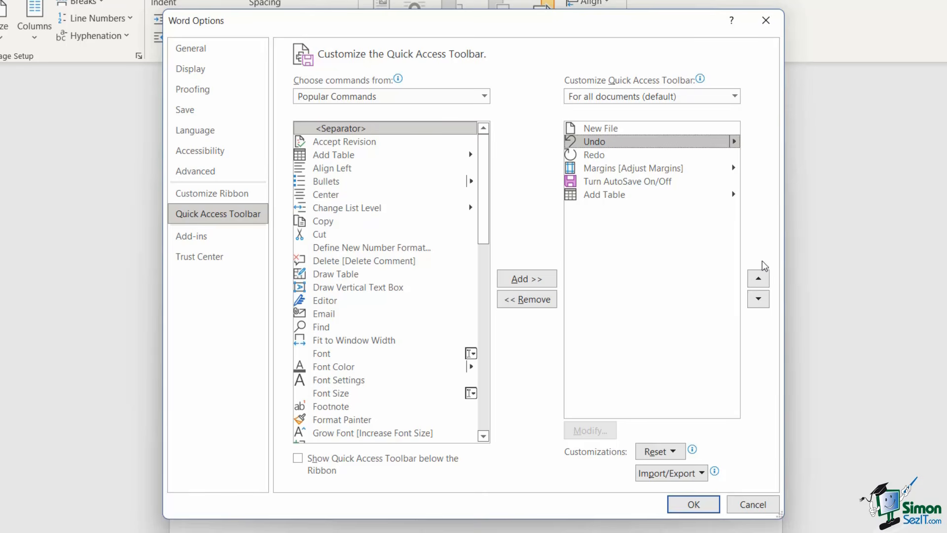
left_click(758, 278)
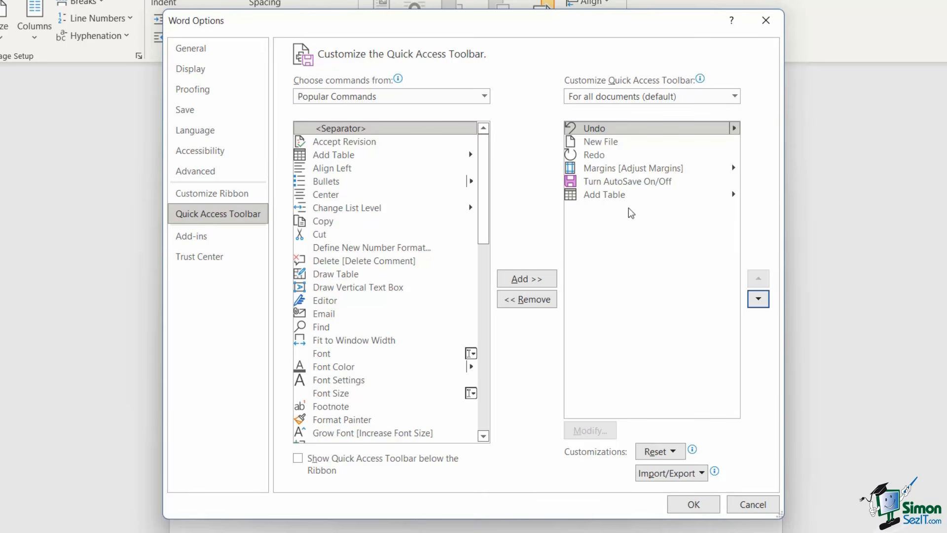
left_click(602, 155)
left_click(758, 278)
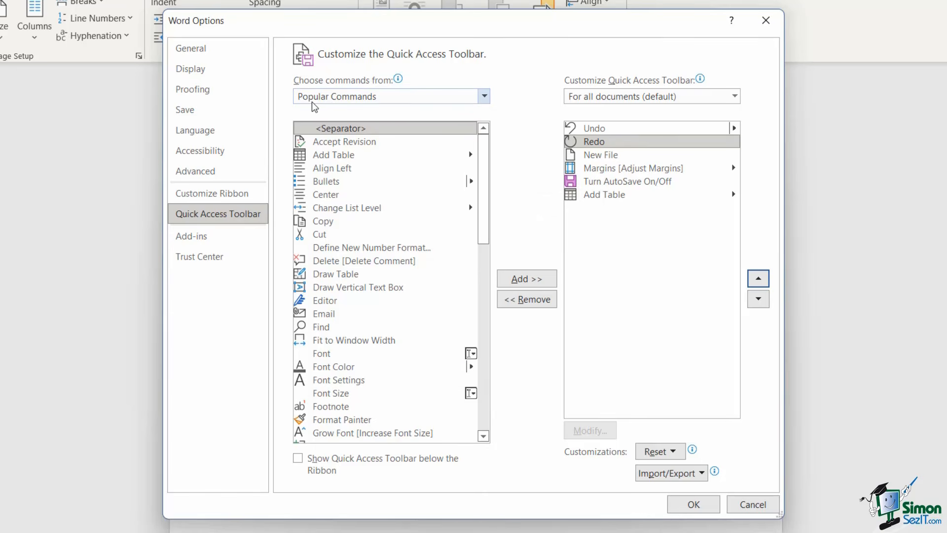
Look through the Popular Commands and Commands Not in the Ribbon, and switch the command source to All Commands
mouse_move(479, 157)
left_mouse_down()
mouse_move(481, 310)
mouse_move(480, 198)
left_mouse_up()
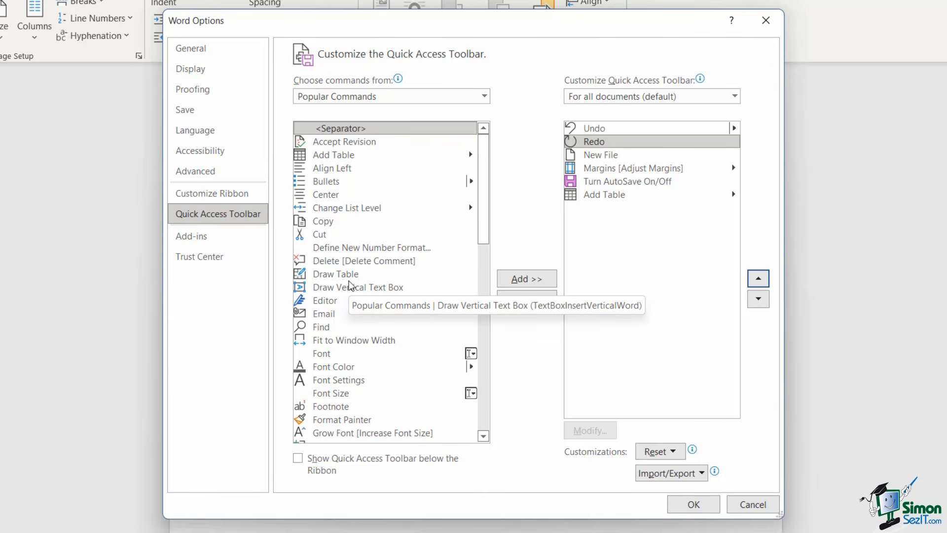
left_click(485, 97)
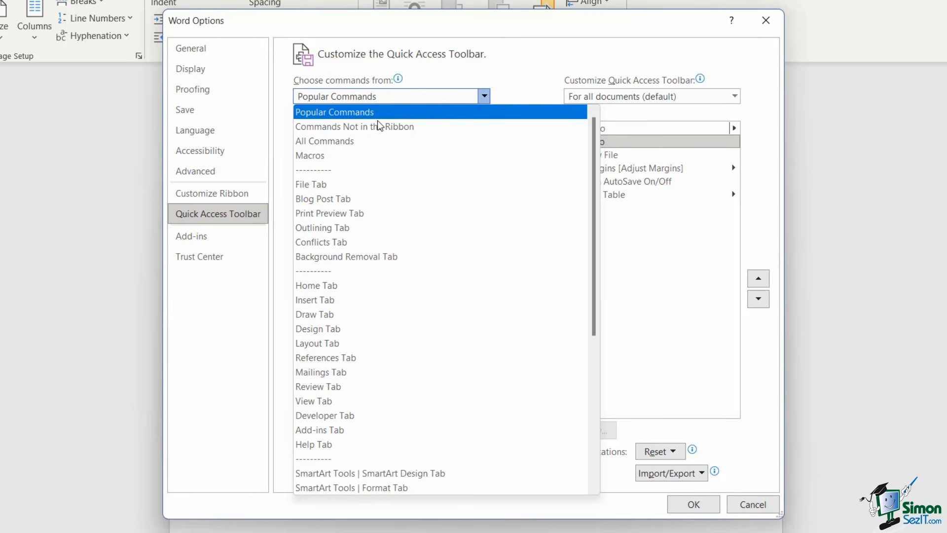
key("Escape")
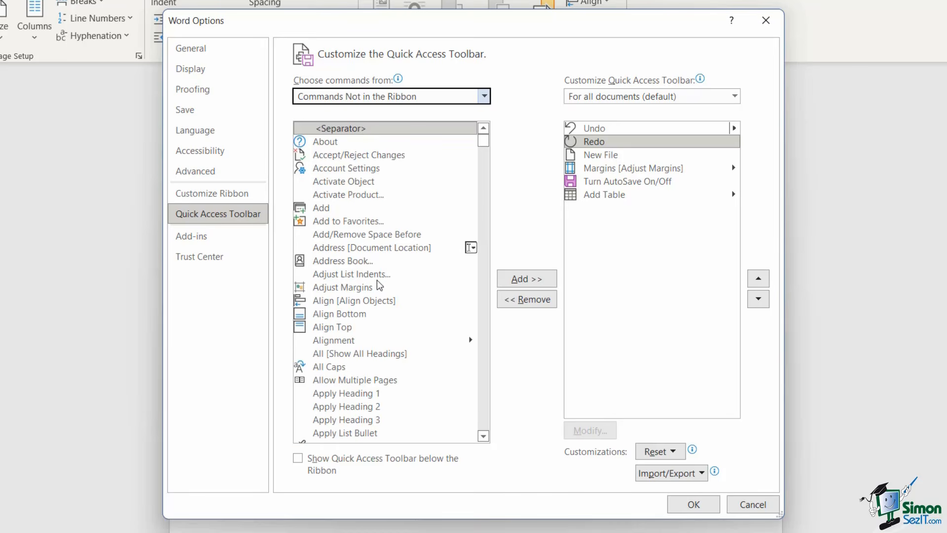
left_click(484, 97)
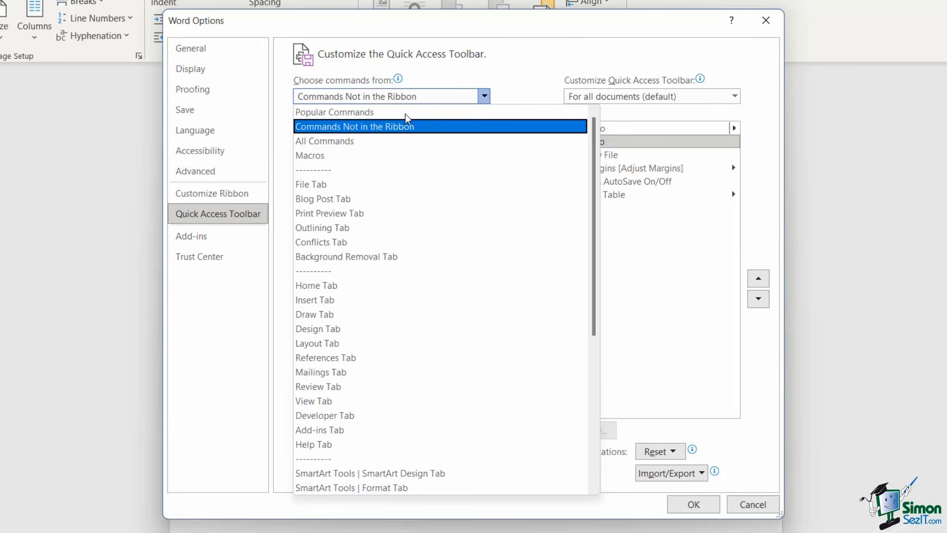
left_click(349, 142)
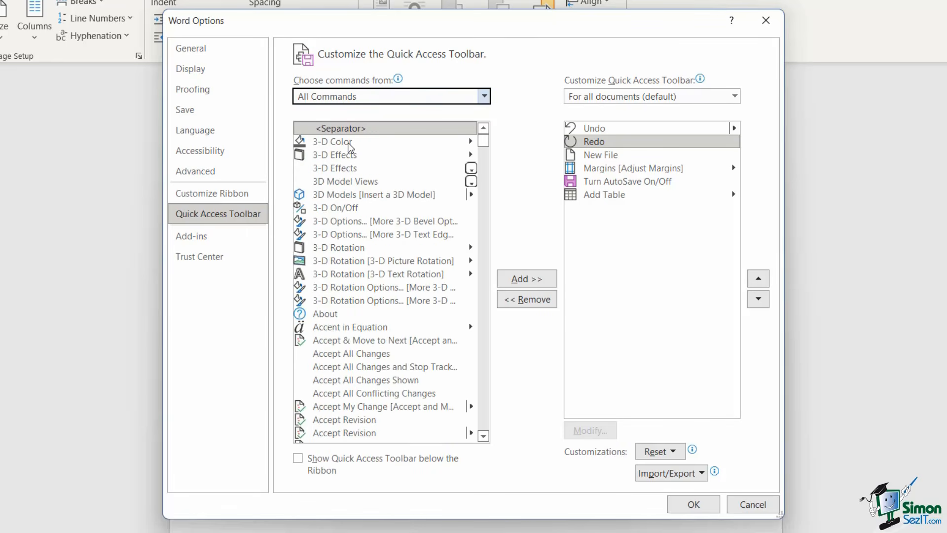
Add Align Center, Align Left and Align Right from All Commands to the Quick Access Toolbar list
mouse_move(484, 141)
left_mouse_down()
mouse_move(485, 177)
mouse_move(484, 158)
mouse_move(462, 148)
mouse_move(485, 144)
mouse_move(485, 154)
left_mouse_up()
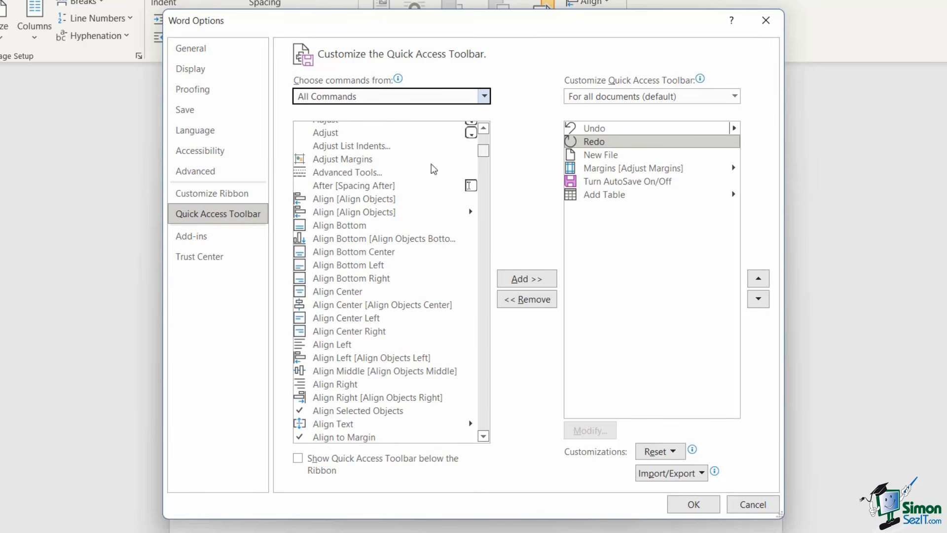
left_click(331, 295)
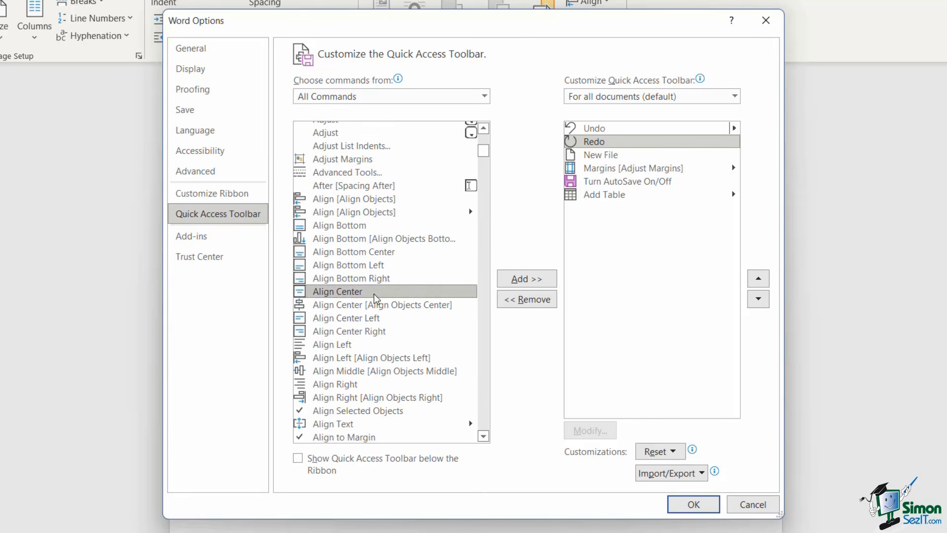
left_click(536, 280)
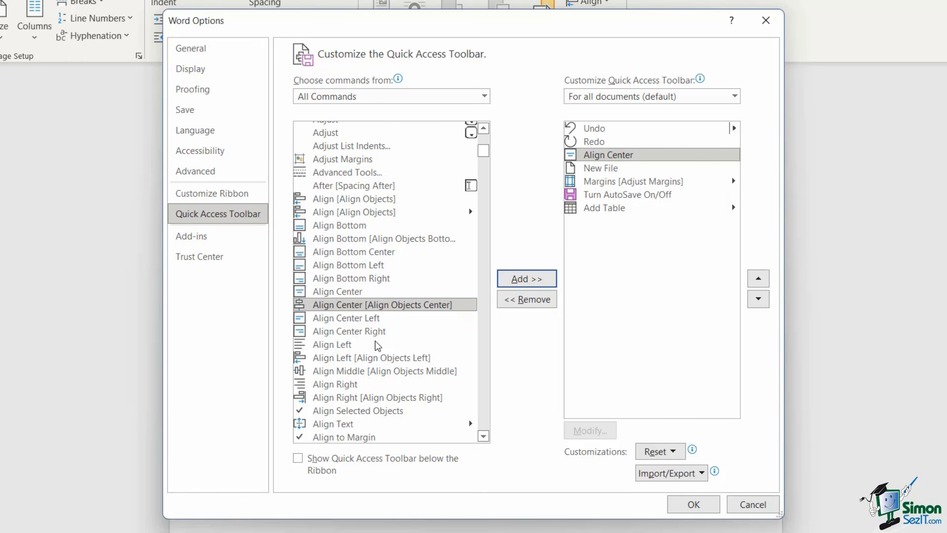
left_click(394, 317)
left_click(331, 346)
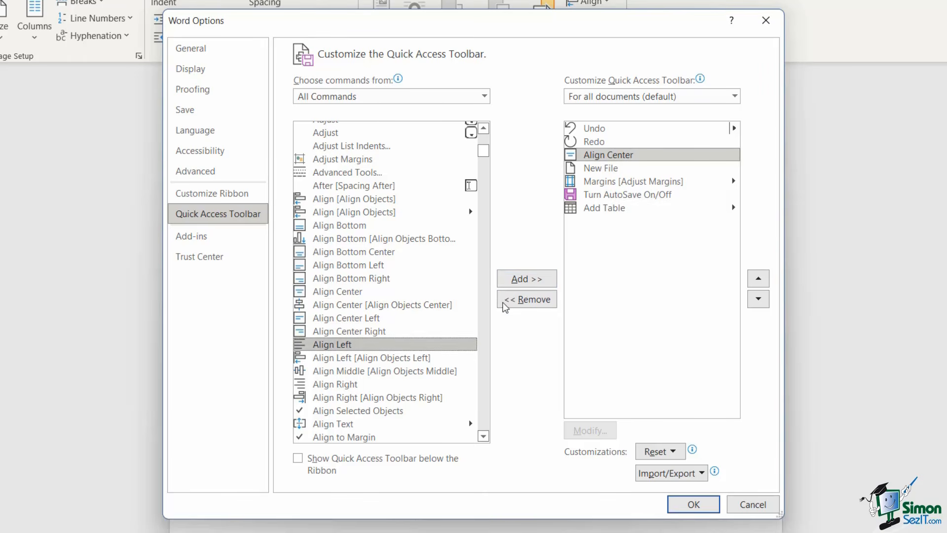
left_click(525, 279)
left_click(345, 384)
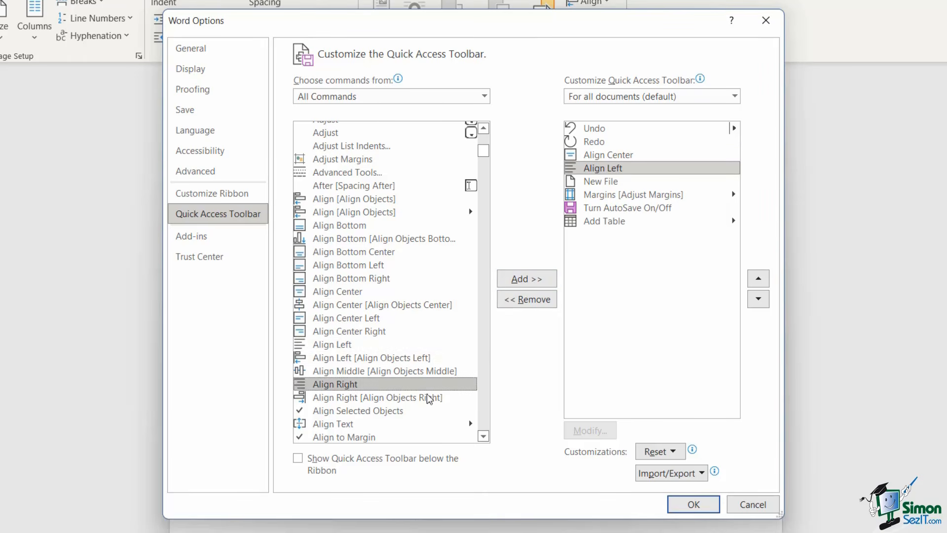
left_click(525, 280)
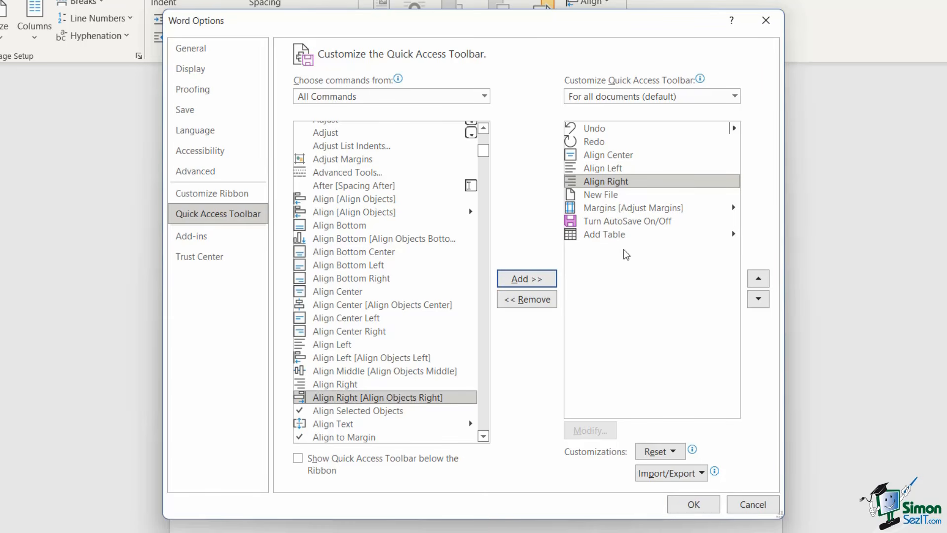
Remove Margins from the Quick Access Toolbar list, move Turn AutoSave On/Off to first place and apply the changes
left_click(635, 212)
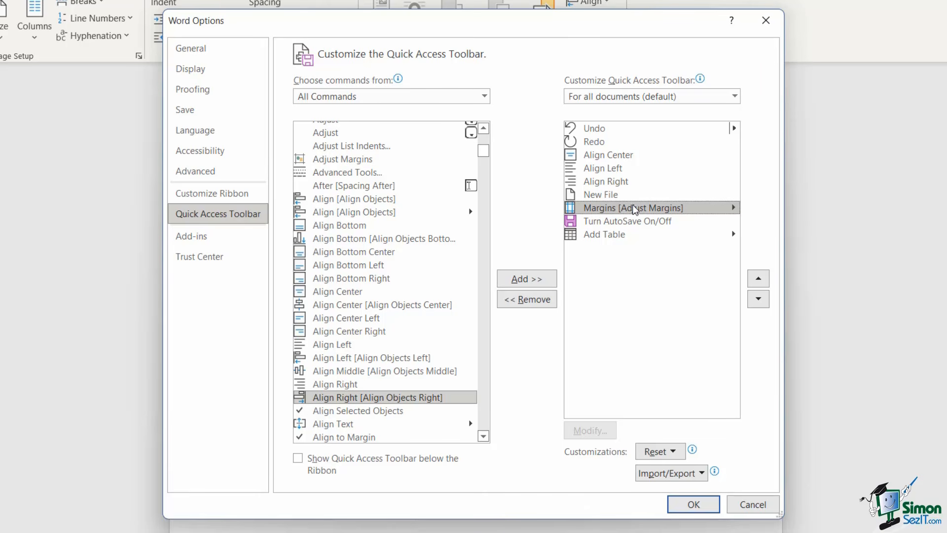
left_click(541, 303)
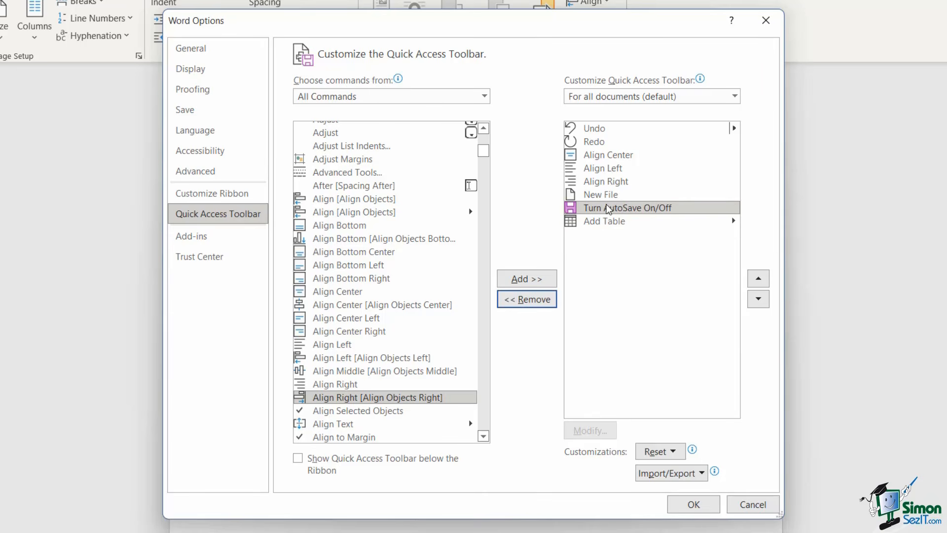
left_click(759, 284)
left_click(758, 284)
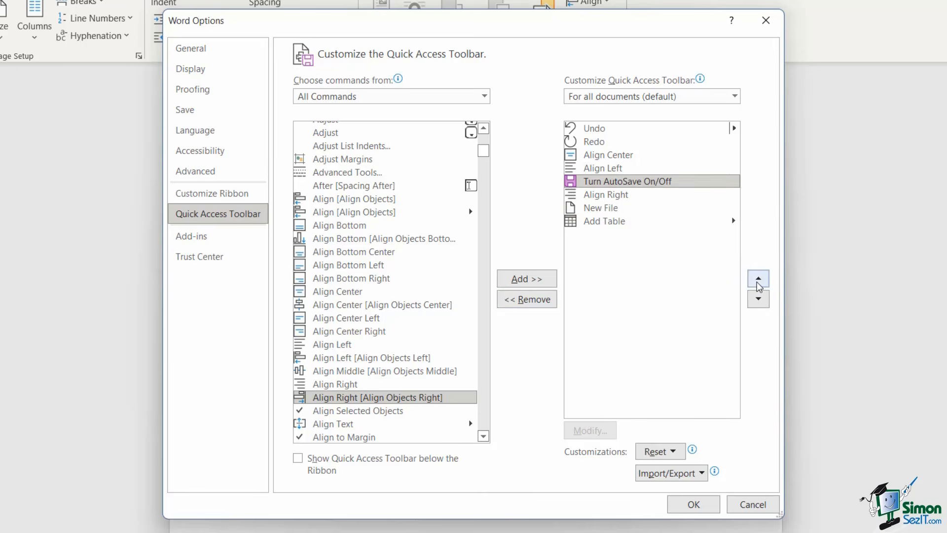
left_click(758, 284)
left_click(759, 284)
left_click(758, 284)
left_click(759, 284)
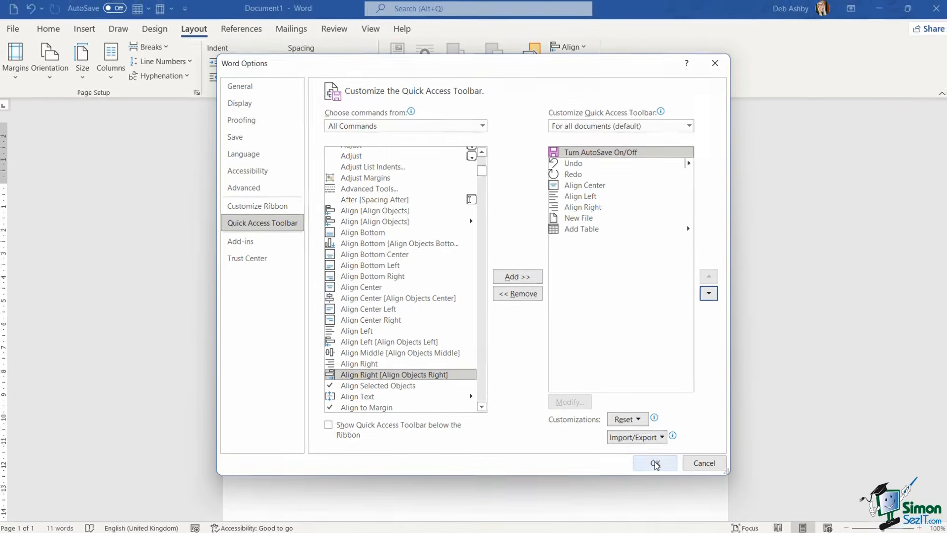
left_click(693, 504)
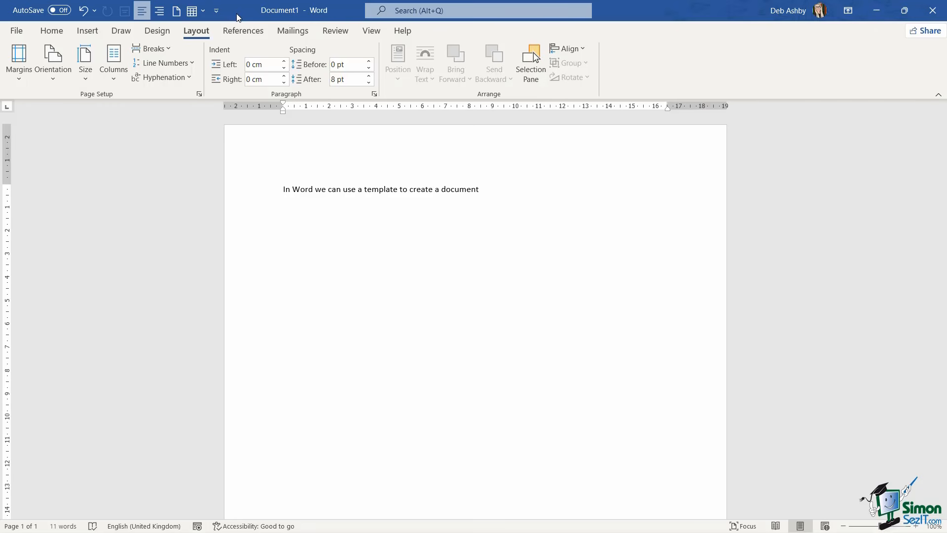
Remove the Add Table command from the Quick Access Toolbar and show the toolbar below the ribbon
right_click(192, 13)
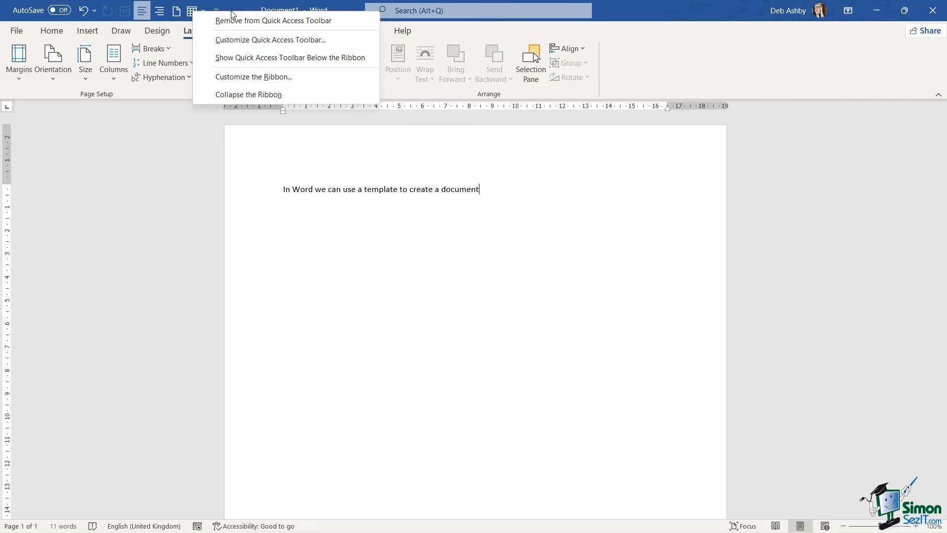
left_click(247, 21)
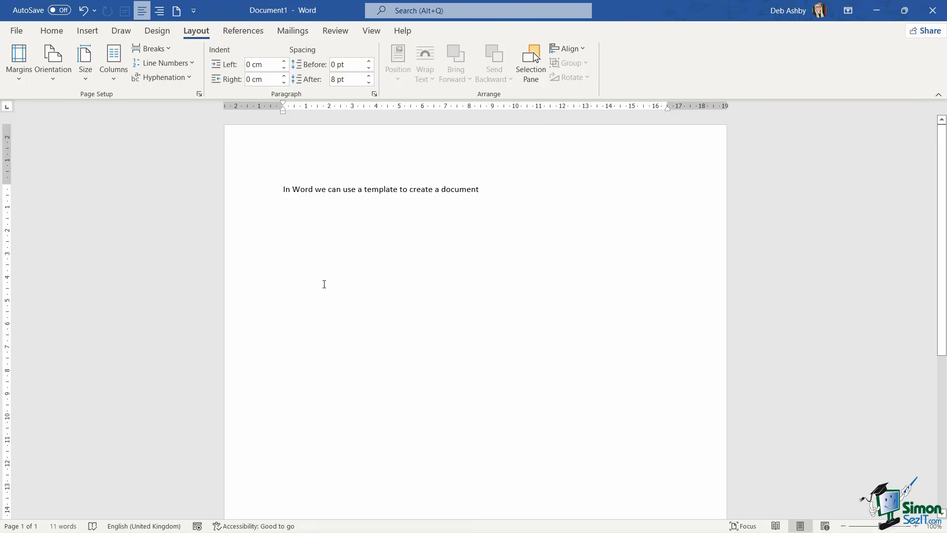
left_click(196, 12)
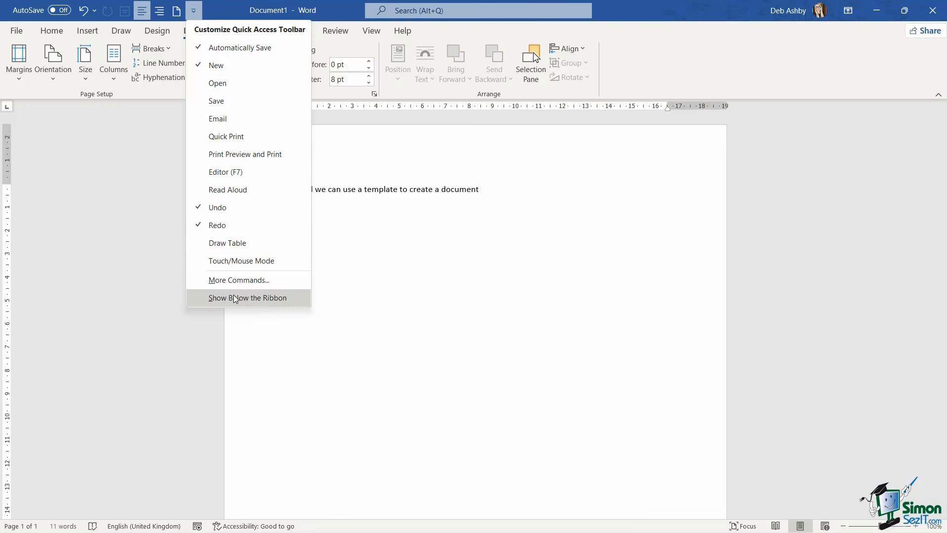
left_click(296, 300)
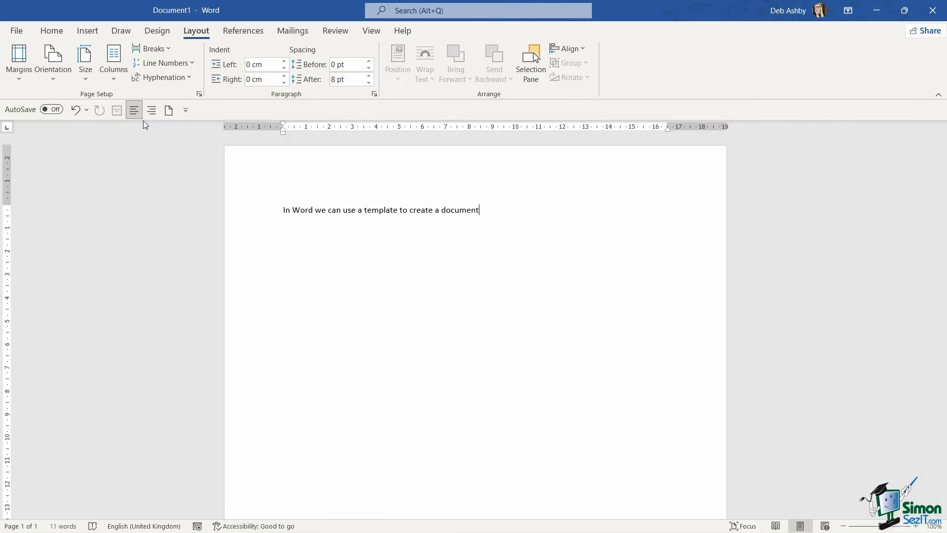
In the Quick Access Toolbar options, add two separators from All Commands to the toolbar list
left_click(185, 111)
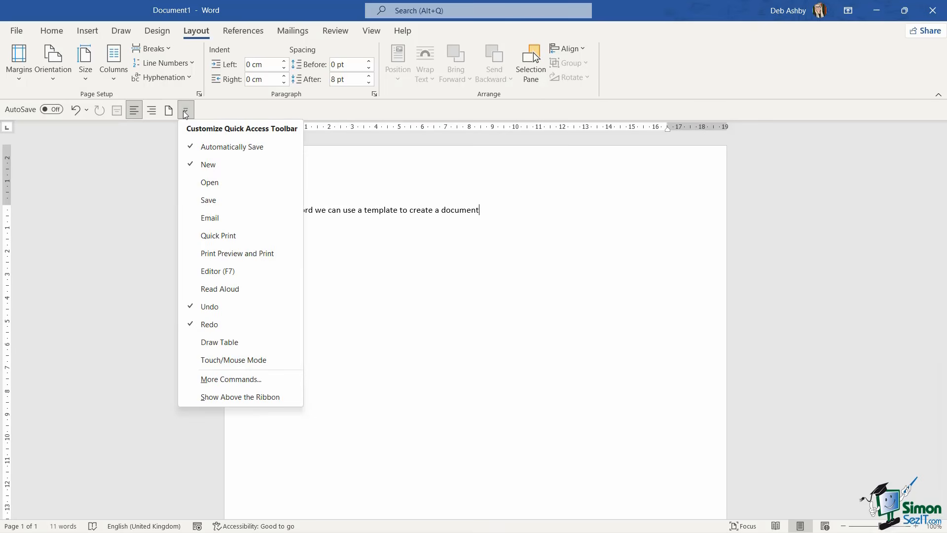
left_click(213, 379)
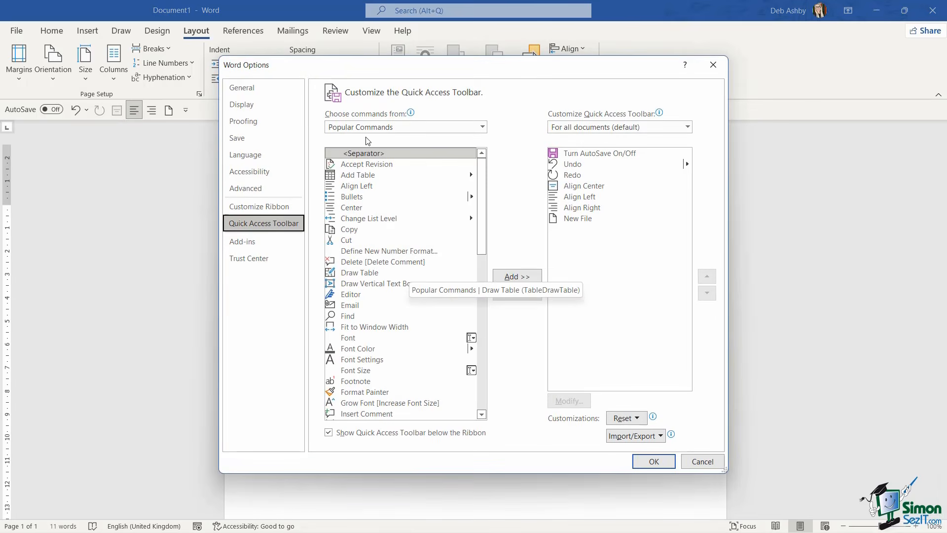
left_click(481, 128)
left_click(365, 163)
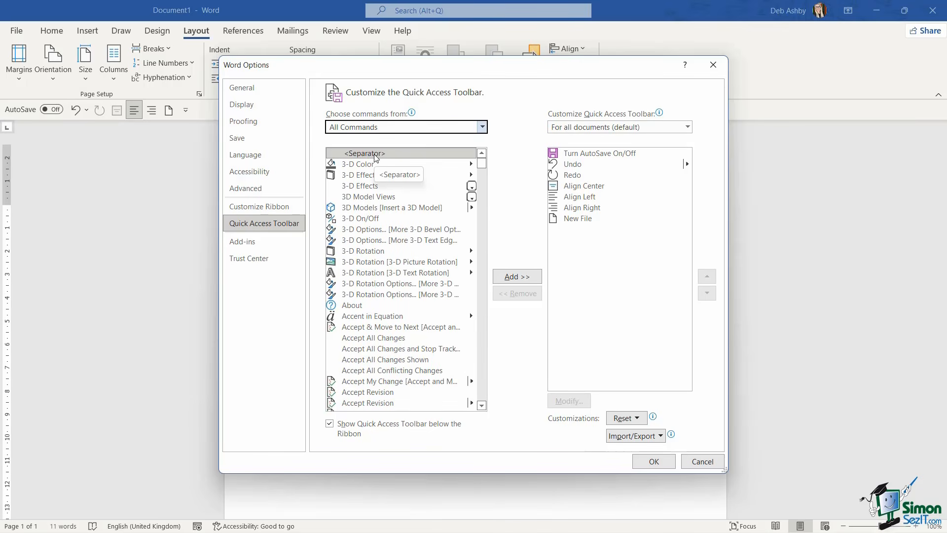
left_click(376, 156)
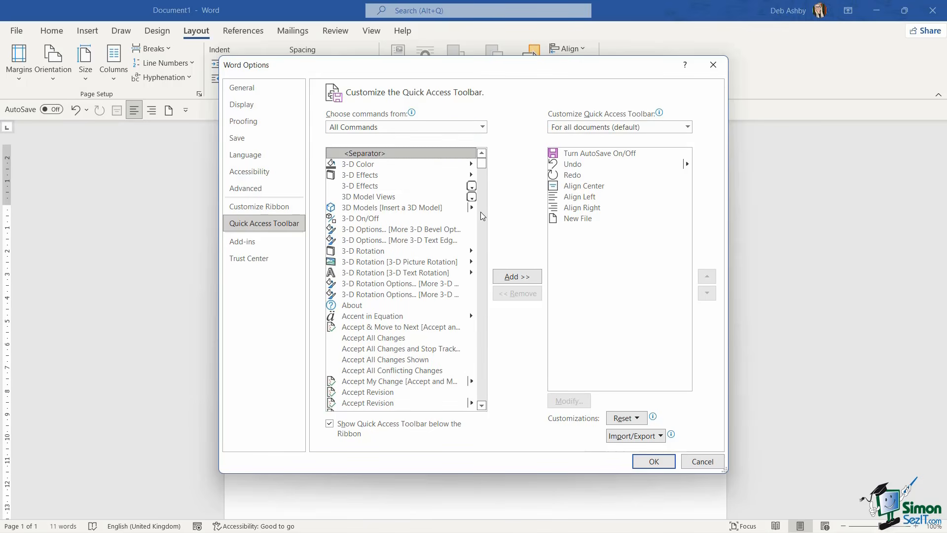
left_click(512, 278)
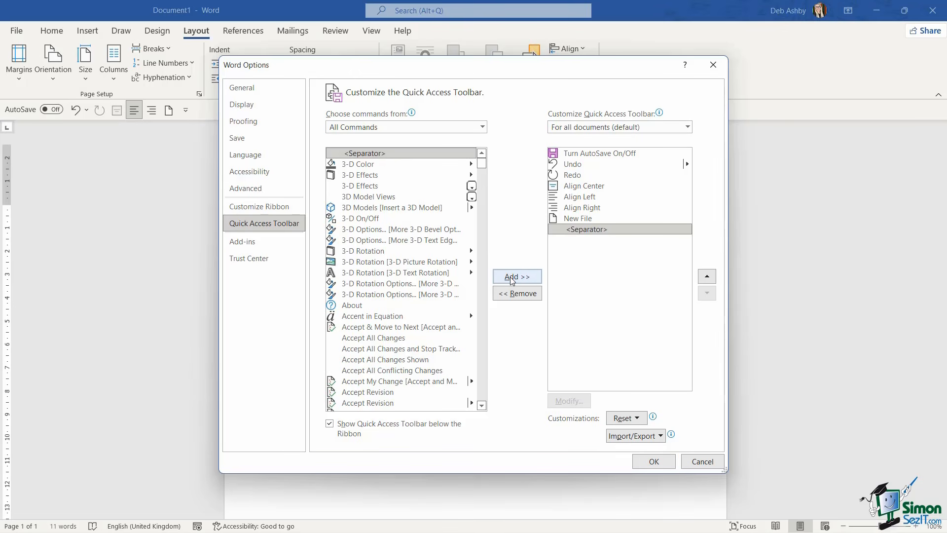
left_click(512, 278)
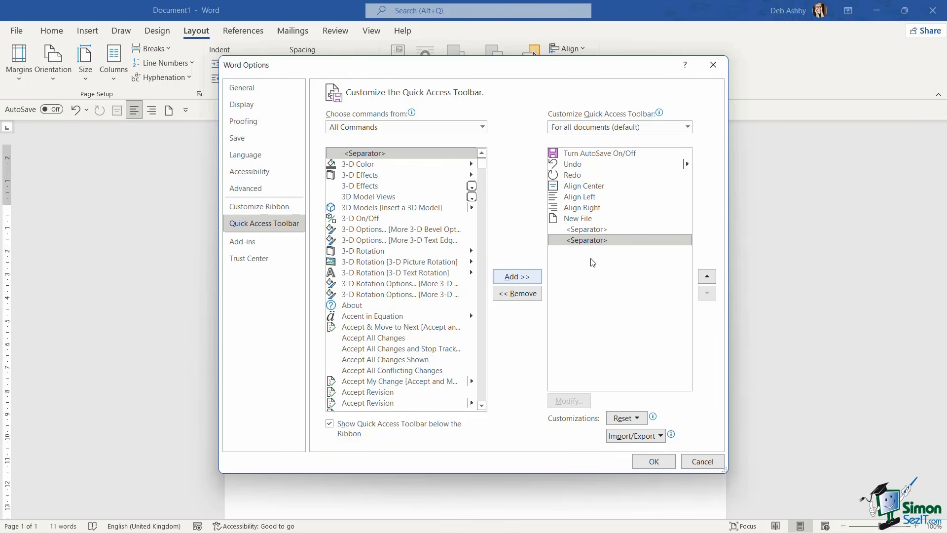
Place one separator between Redo and Align Center and the other between Align Right and New File, and apply the changes
left_click(591, 230)
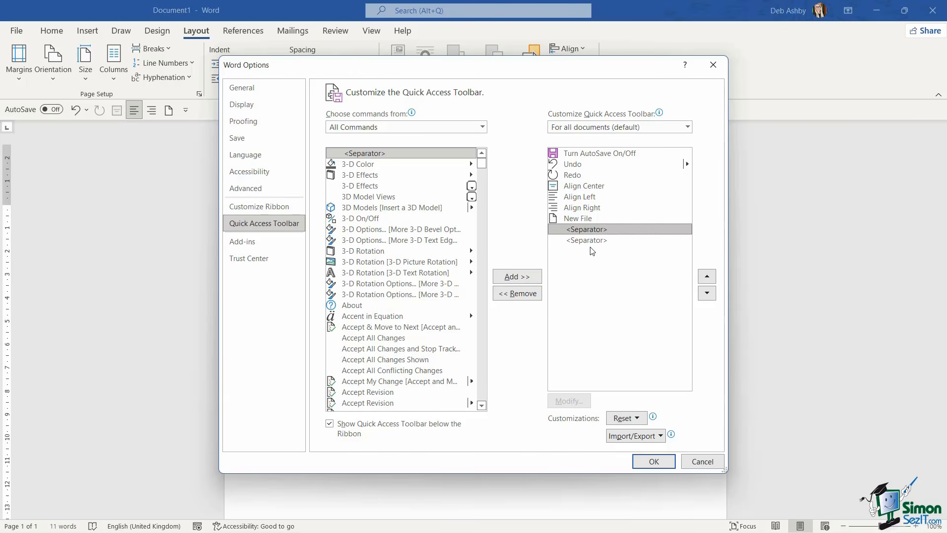
left_click(711, 277)
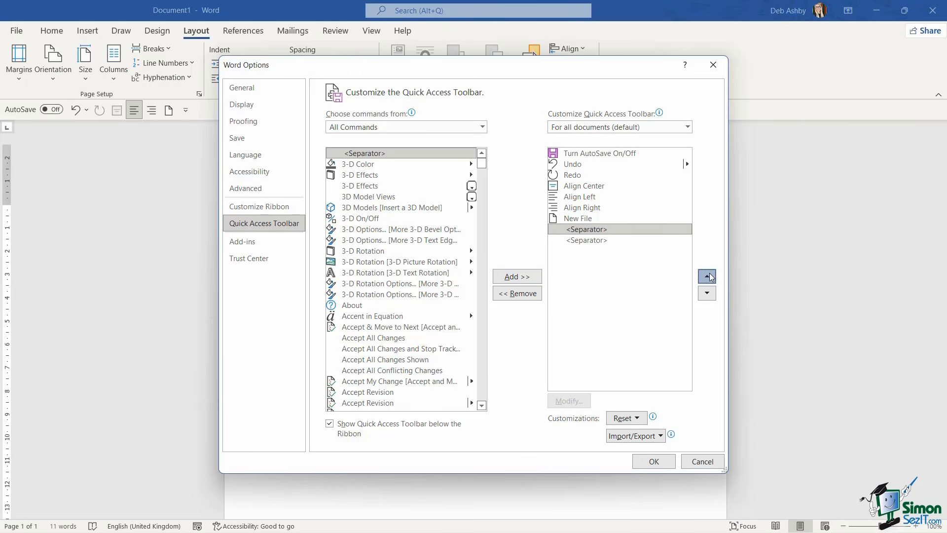
left_click(711, 278)
left_click(711, 277)
left_click(711, 278)
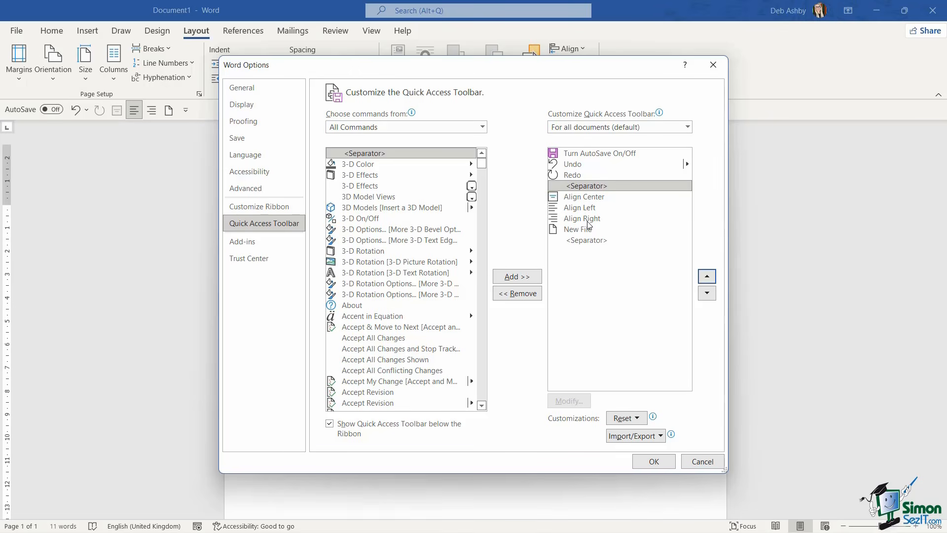
left_click(590, 242)
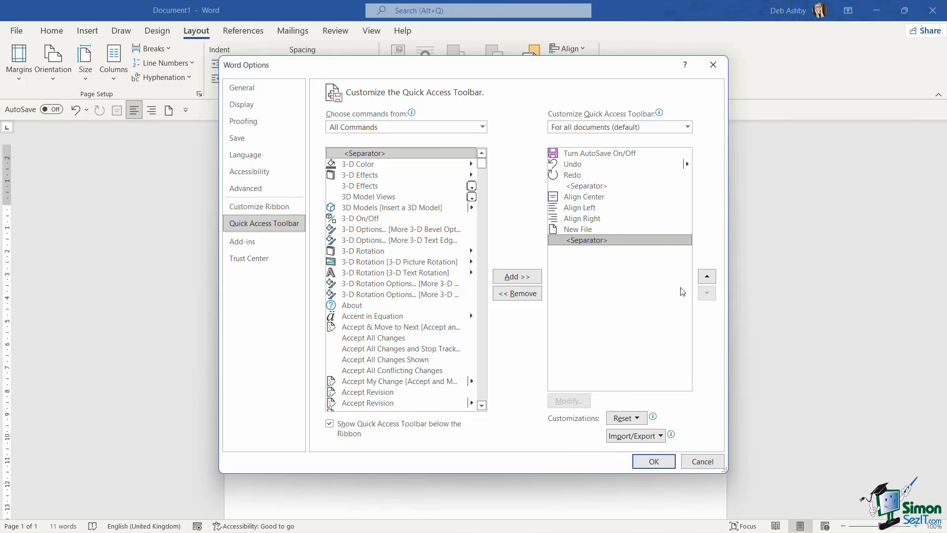
left_click(711, 277)
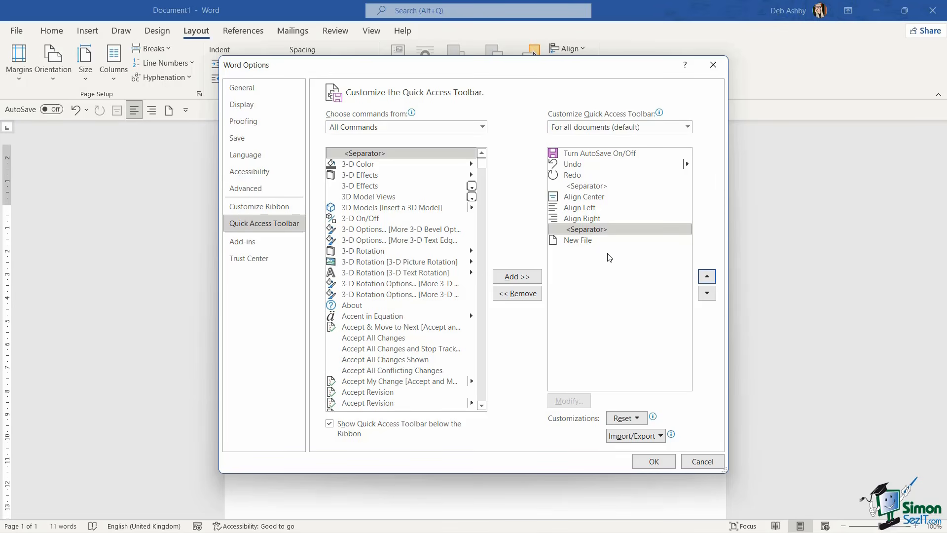
left_click(654, 461)
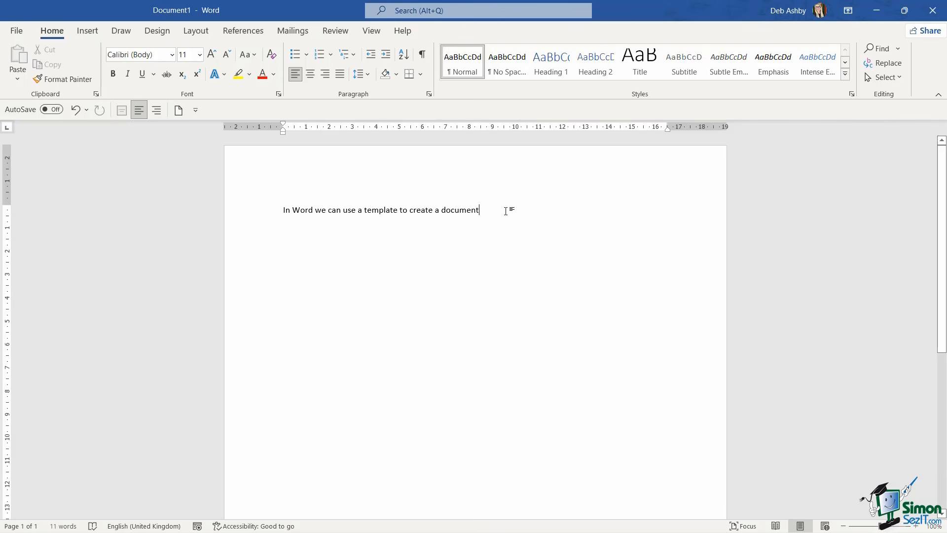
End the sentence about templates with a full stop and start a new paragraph
type(".")
key("Return")
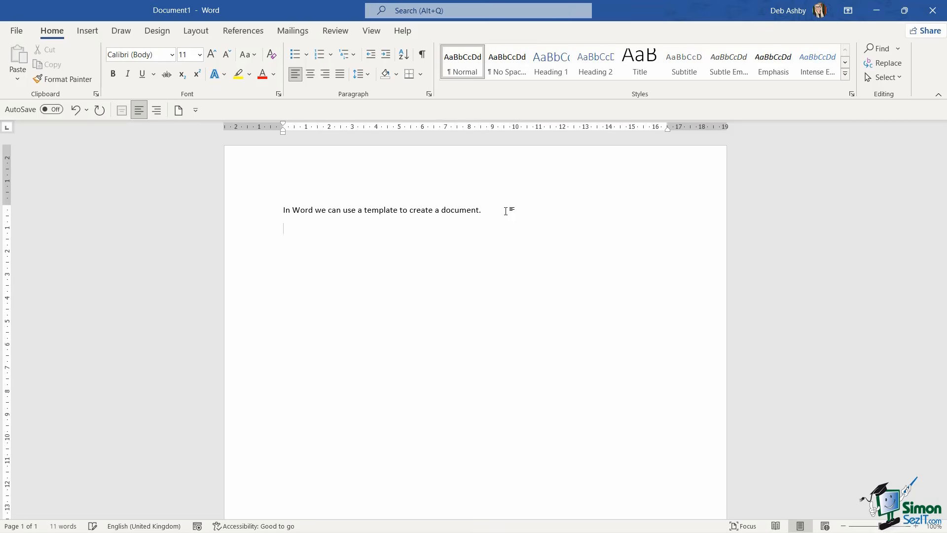
Enter a line of random filler text below the sentence, and select and delete it
type("Lkksl;fksdl;kfsldfksl;fd")
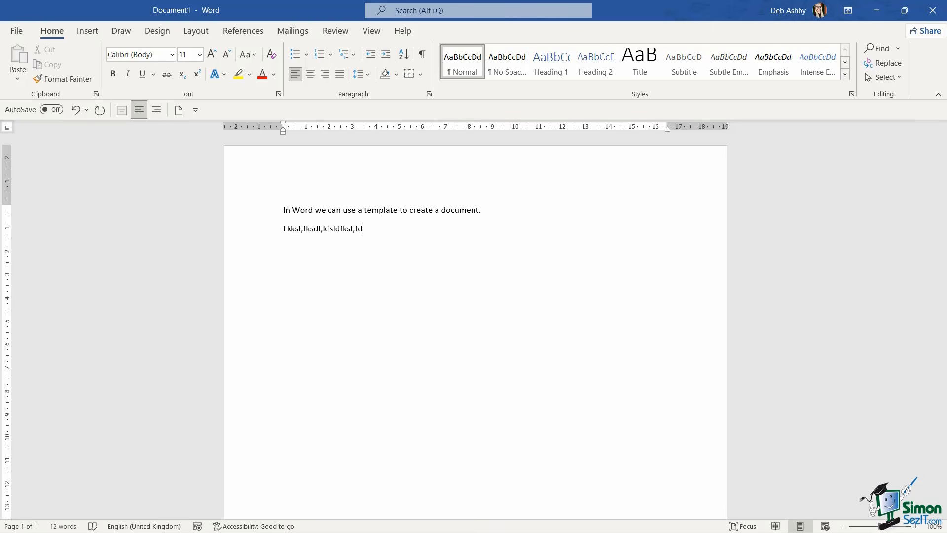
key("shift+Home")
left_click(402, 267)
left_click_drag(368, 228, 283, 228)
key("BackSpace")
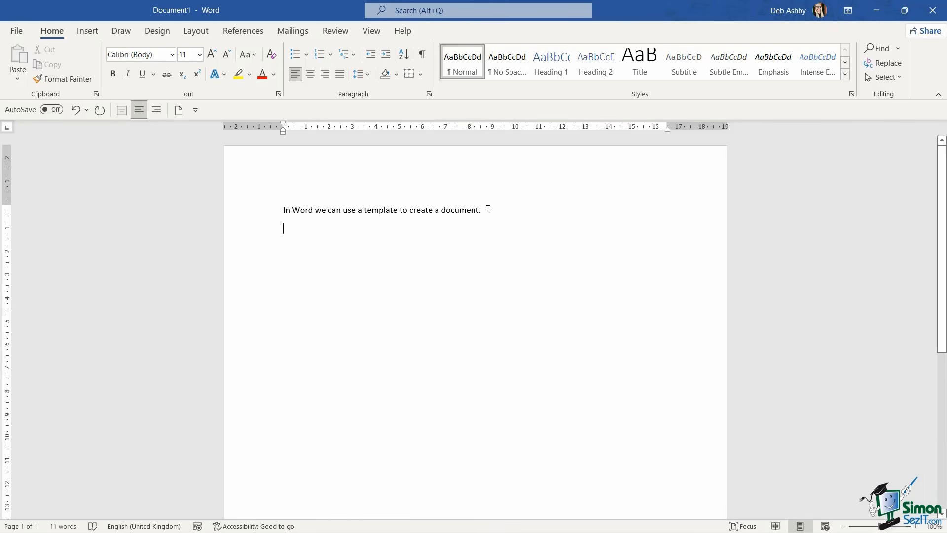
Copy the sentence "In Word we can use a template to create a document." and paste it in a new paragraph below
left_click_drag(488, 209, 284, 211)
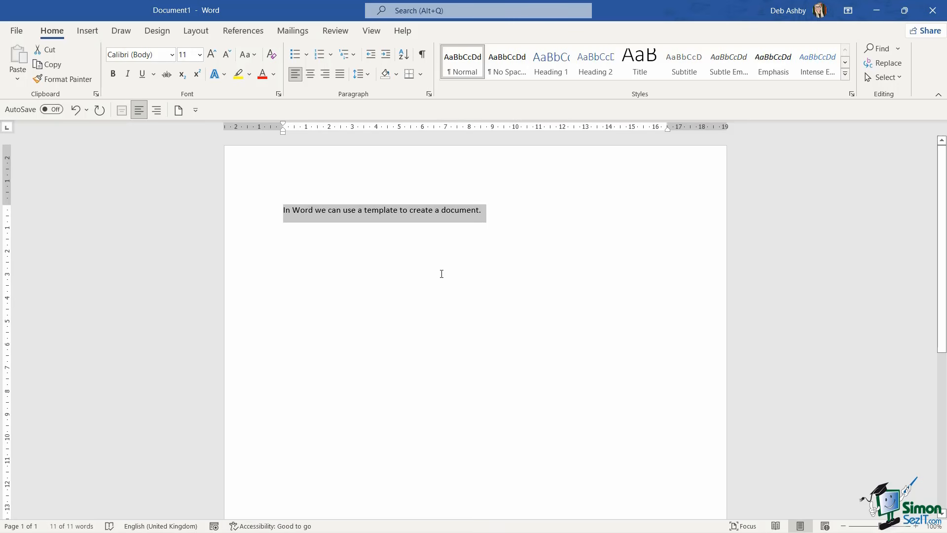
key("ctrl+c")
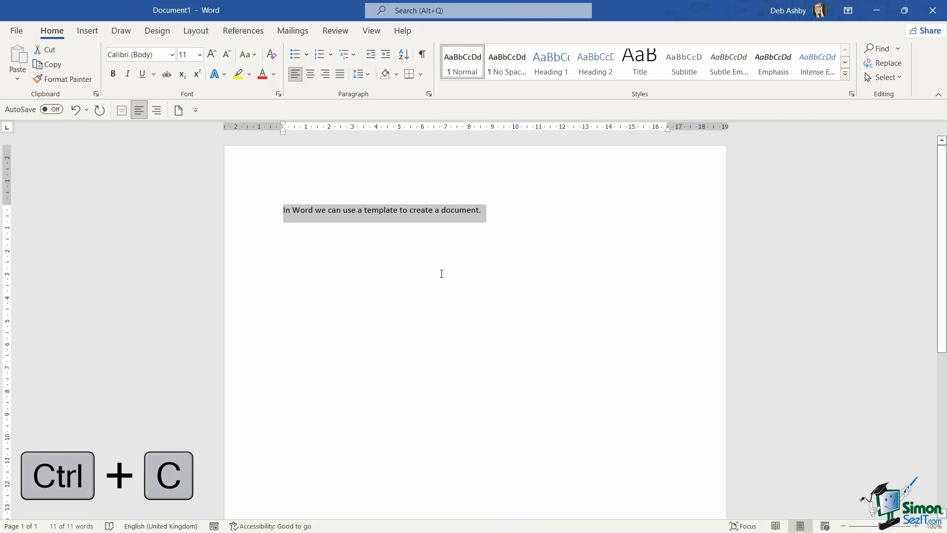
left_click(499, 214)
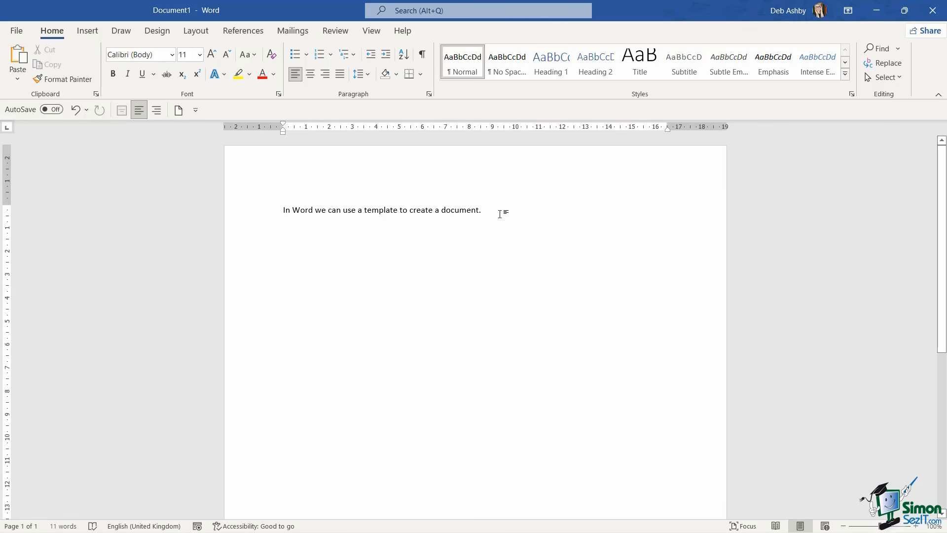
key("Return")
key("ctrl+v")
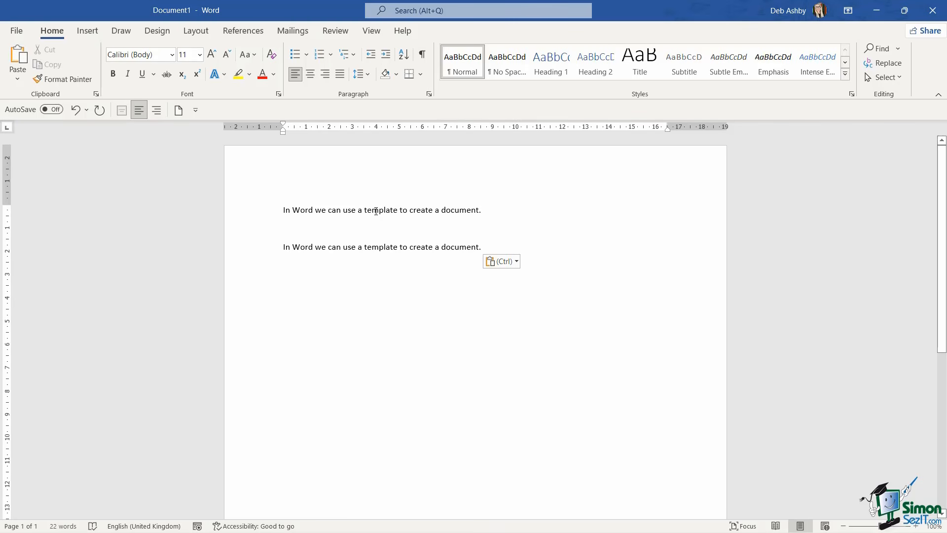
Make the word "template" in the first sentence bold and italic, and center that sentence on the page
double_click(376, 211)
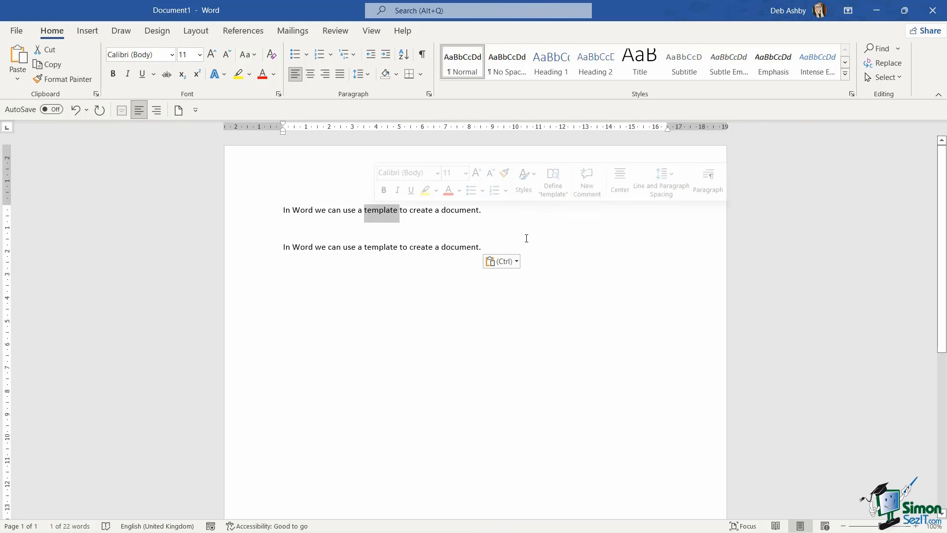
key("ctrl+b")
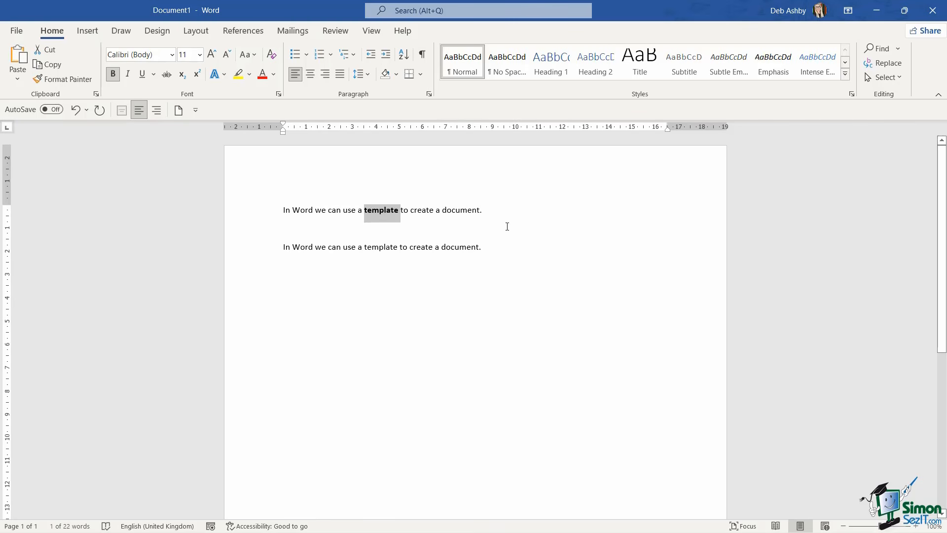
key("ctrl+i")
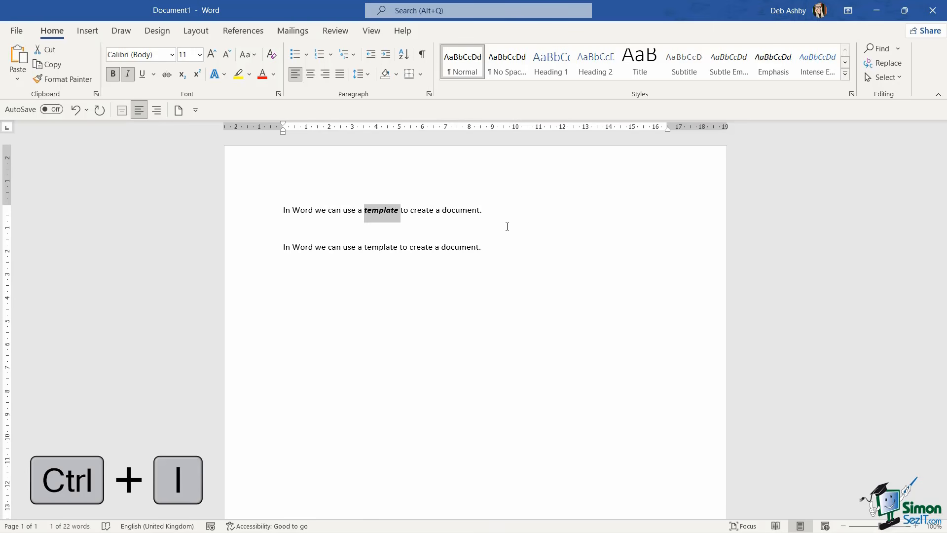
left_click(260, 217)
key("ctrl+e")
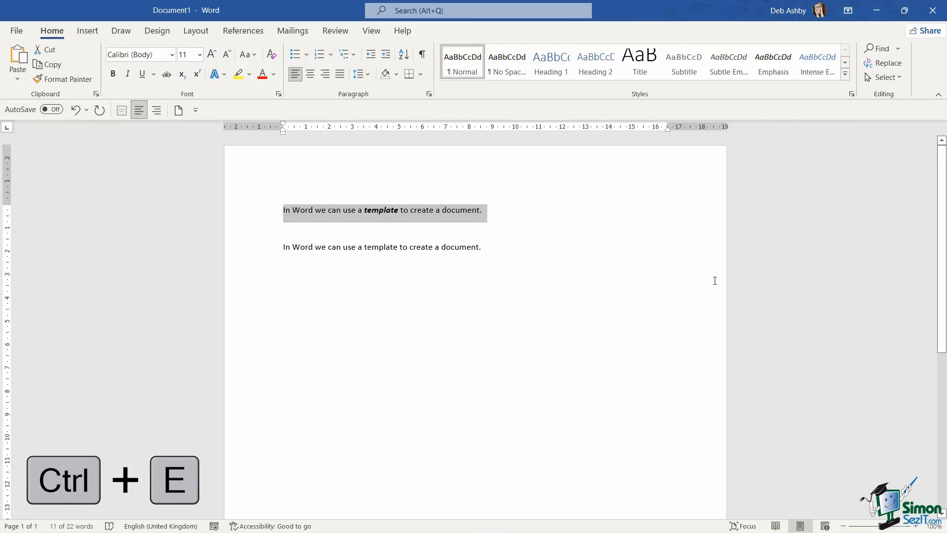
View the document's print preview and settings, and return to the document to look at the reviewing commands
left_click(552, 251)
key("ctrl+p")
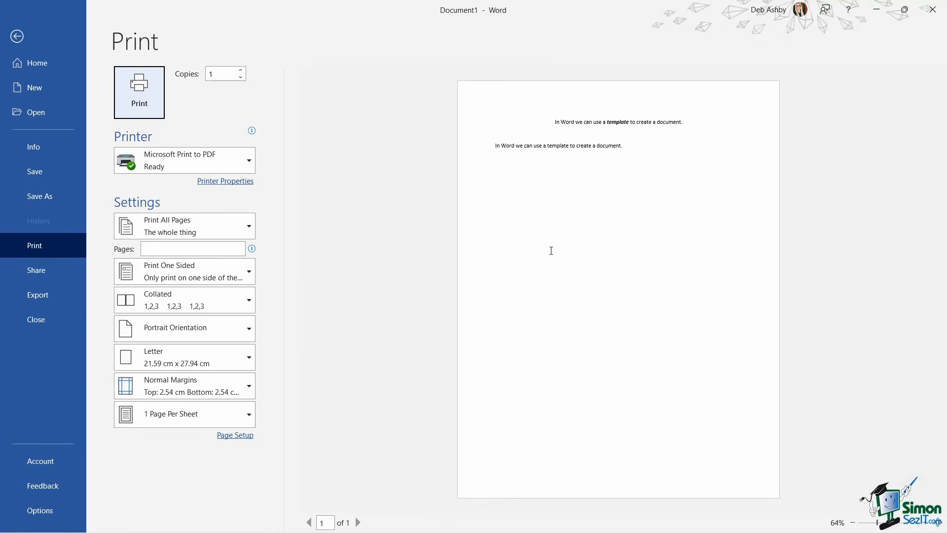
left_click(18, 37)
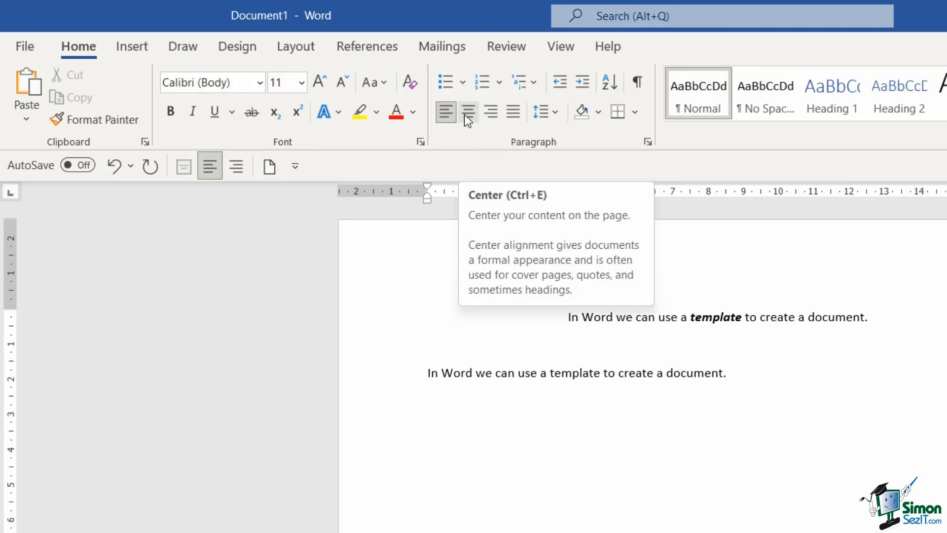
left_click(499, 48)
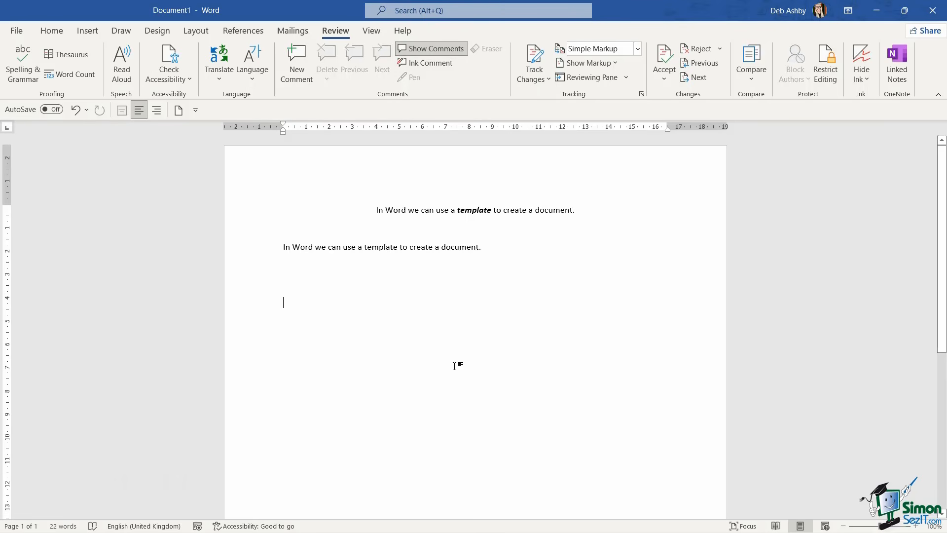
Search for help on "keyboard shortcuts" and open the article "Keyboard shortcuts in Word"
key("alt+q")
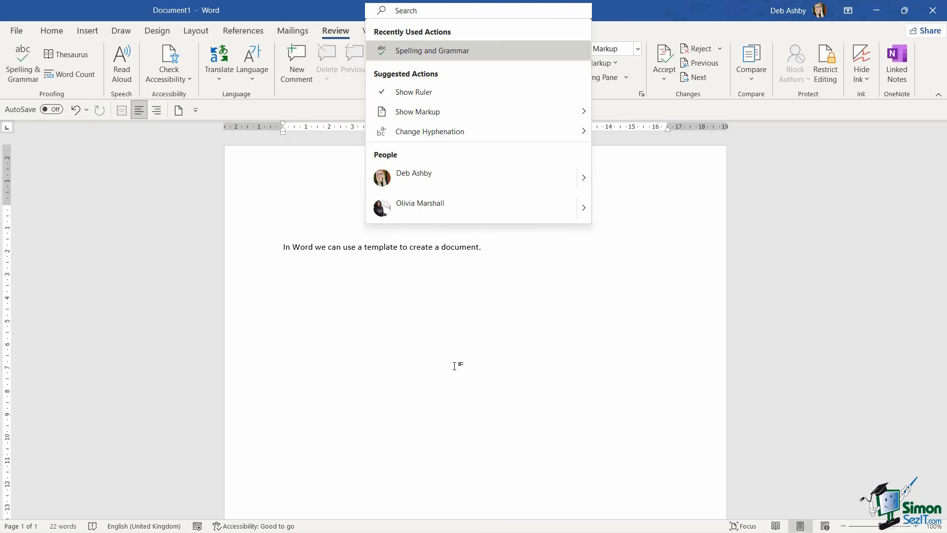
type("keyboard ")
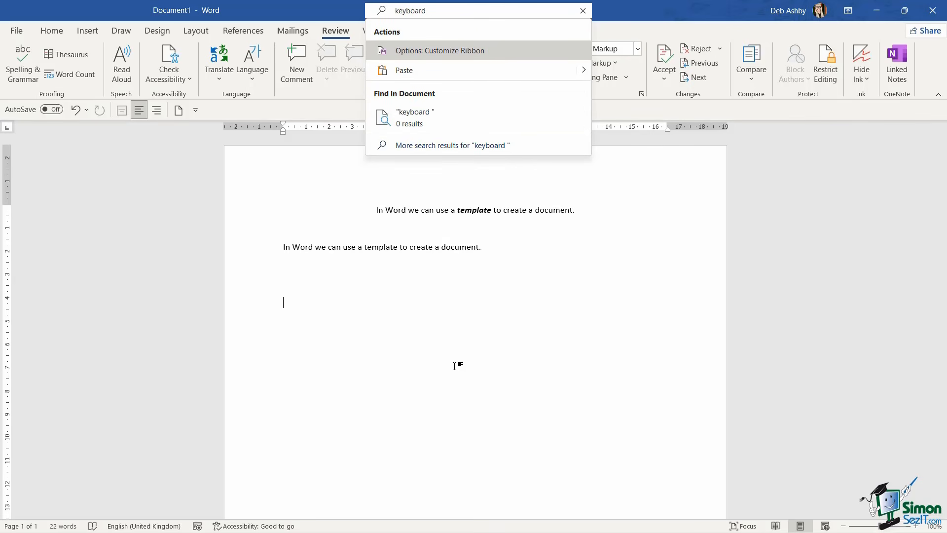
type("shortcuts")
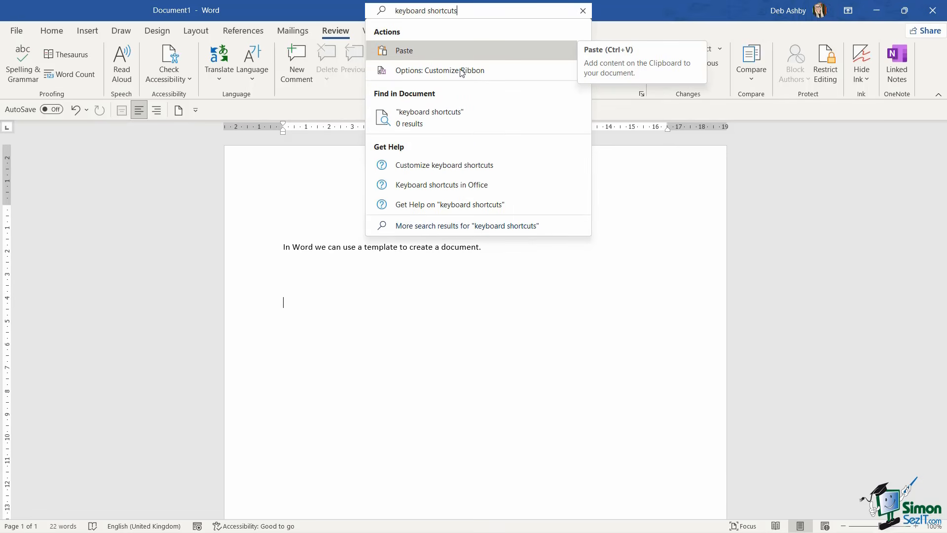
left_click(508, 206)
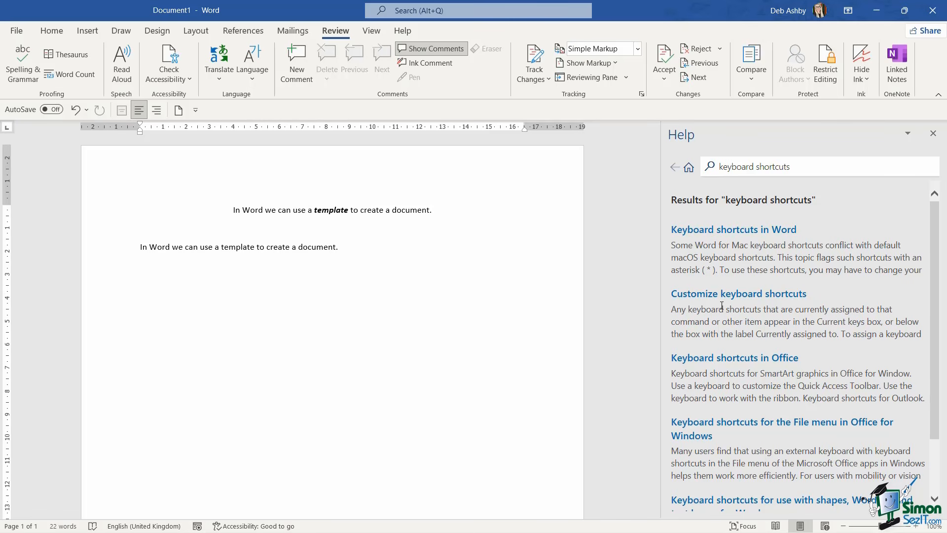
left_click(732, 232)
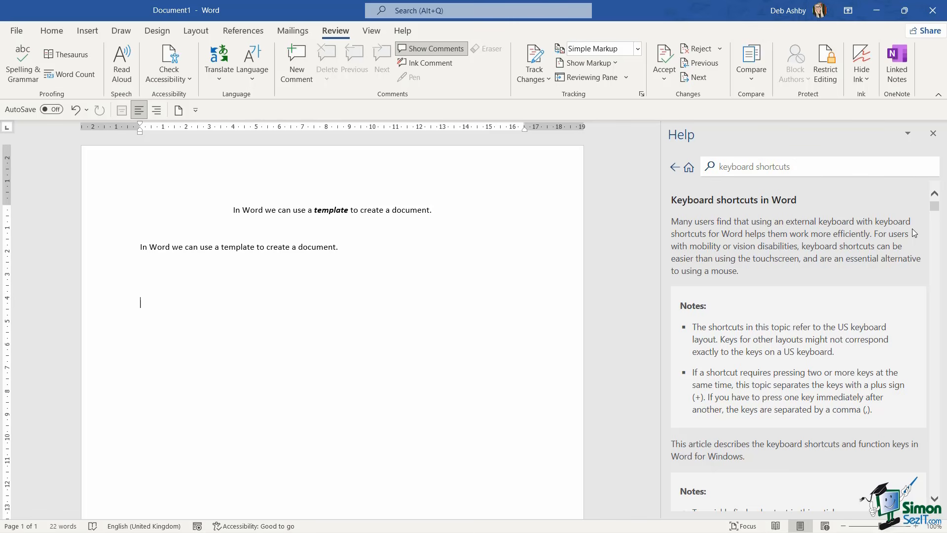
Look through the article's table of frequently used shortcuts, and close the help
left_click_drag(936, 208, 936, 216)
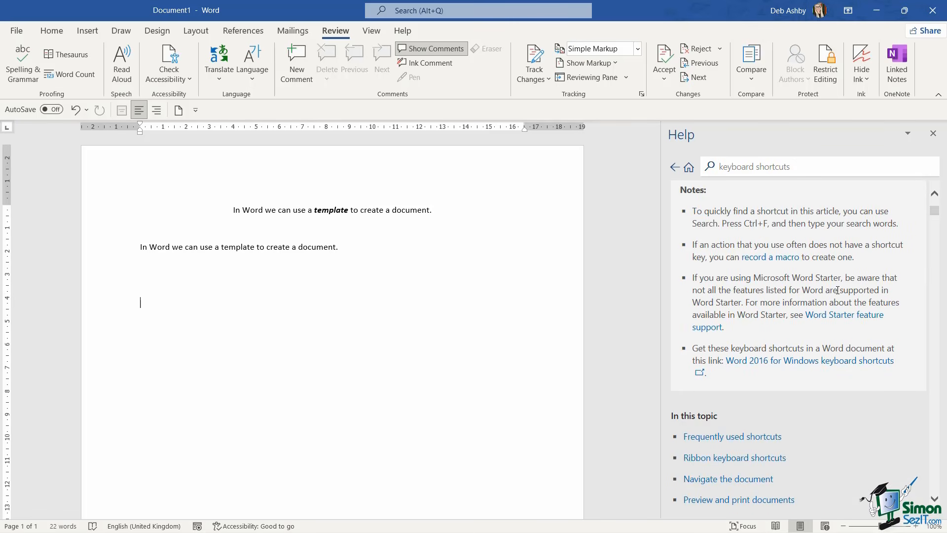
scroll(839, 291, "down", 4)
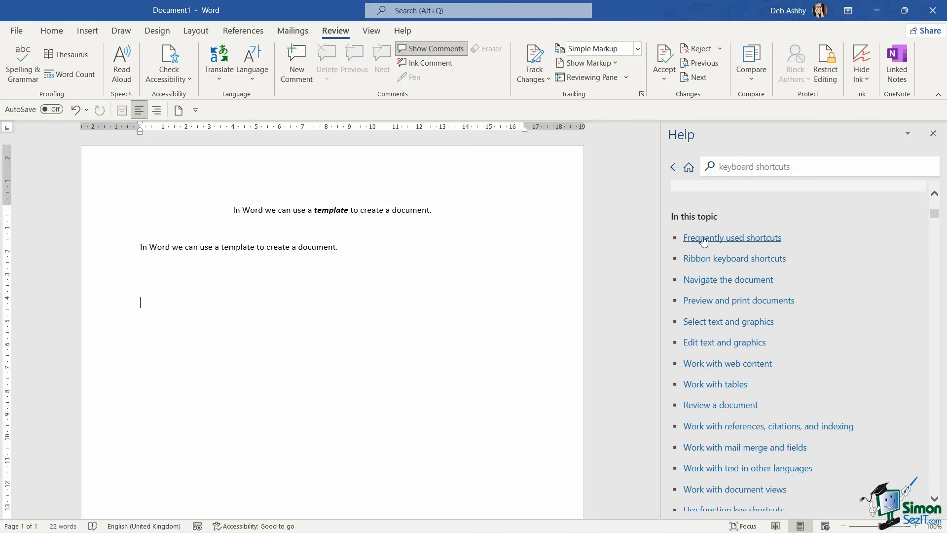
left_click(741, 240)
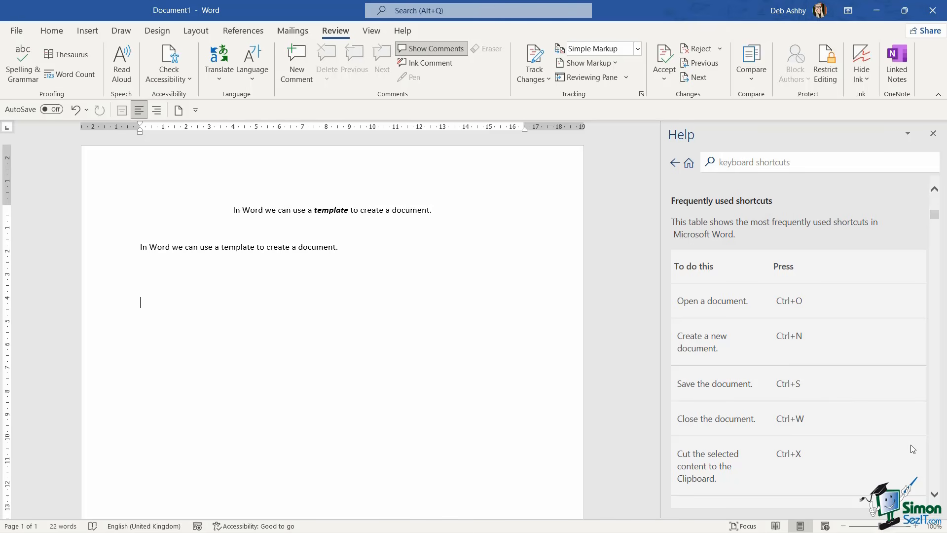
left_click(935, 495)
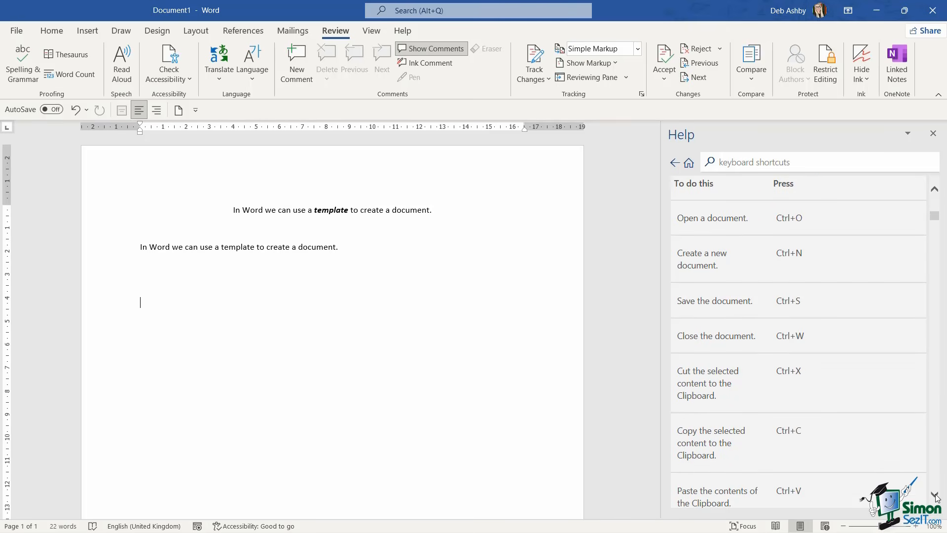
left_click(936, 495)
left_click(936, 495)
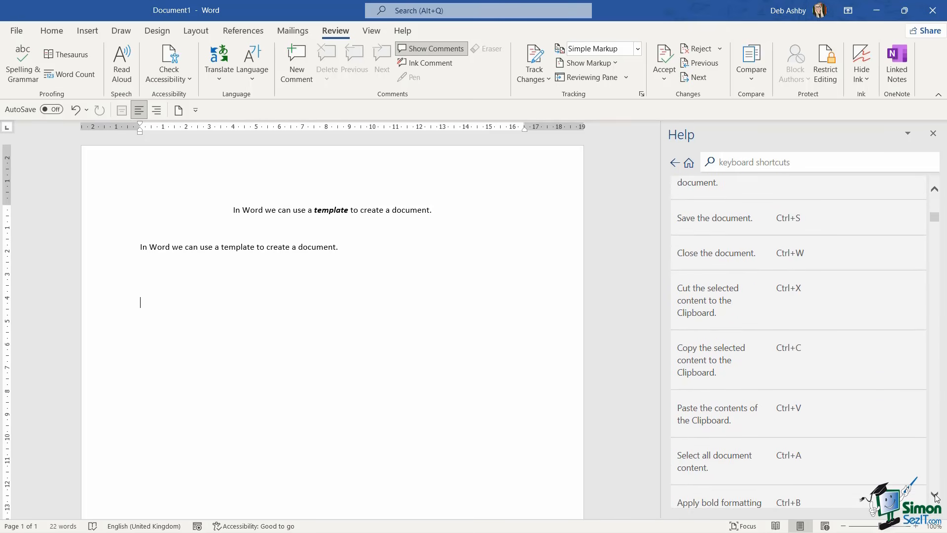
left_click(936, 495)
left_click(936, 495)
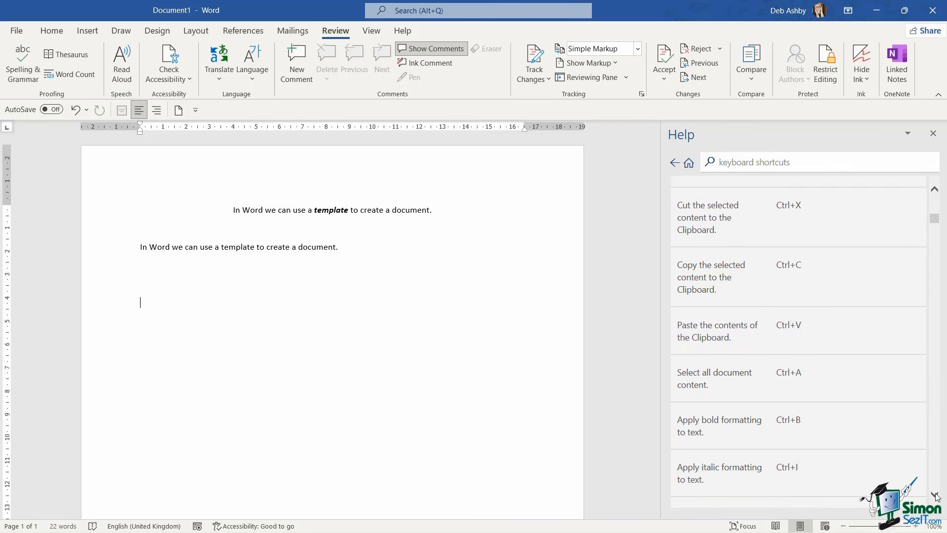
left_click(936, 495)
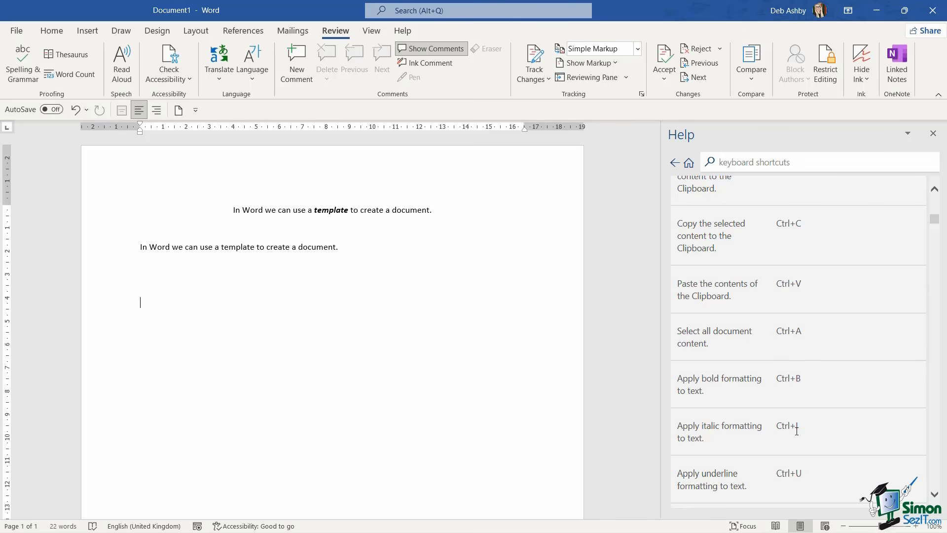
scroll(821, 401, "down", 5)
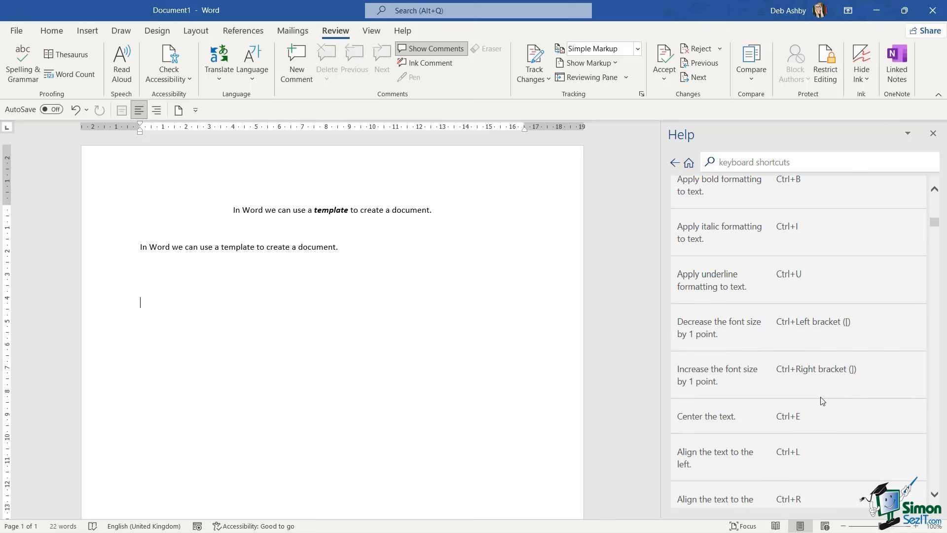
scroll(822, 400, "up", 10)
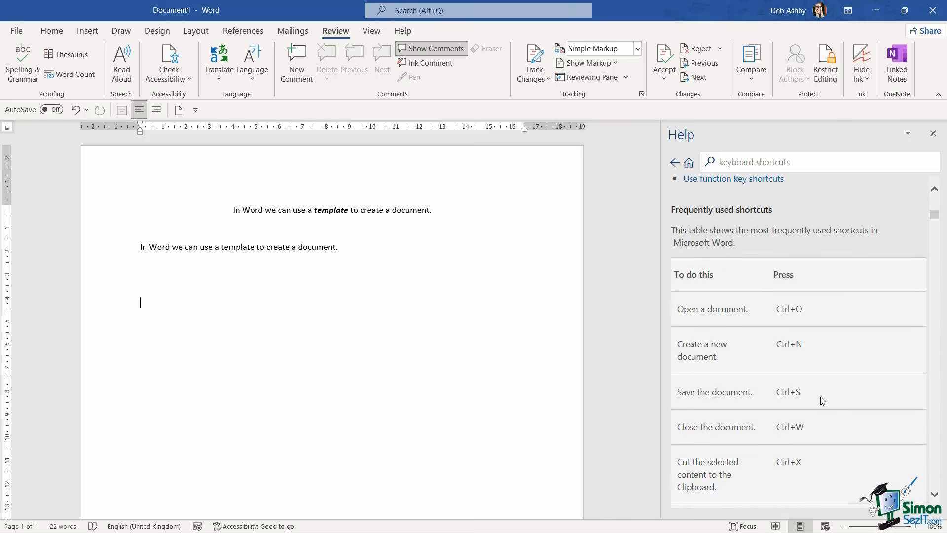
scroll(822, 401, "up", 1)
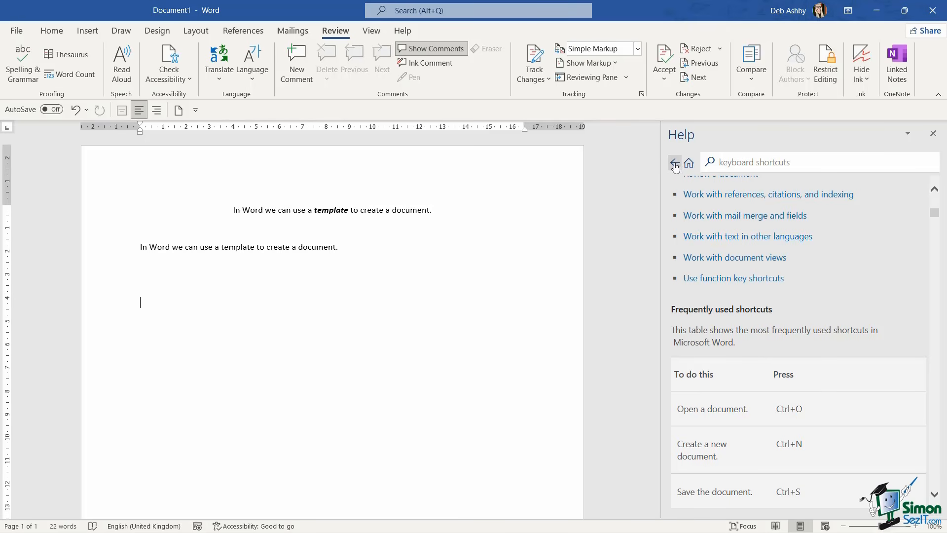
left_click(933, 136)
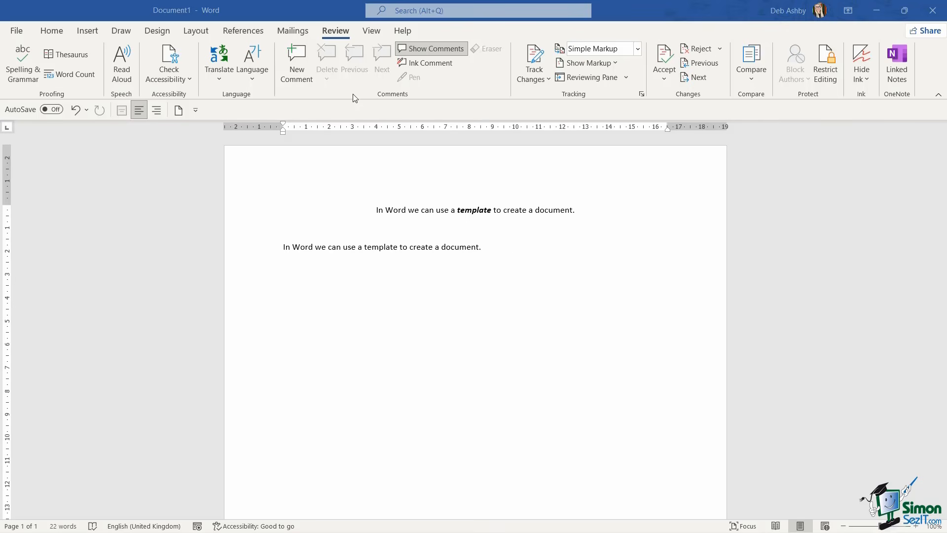
Turn on bold through the ribbon's key tips and write "Hello World!" below the second sentence
key("alt")
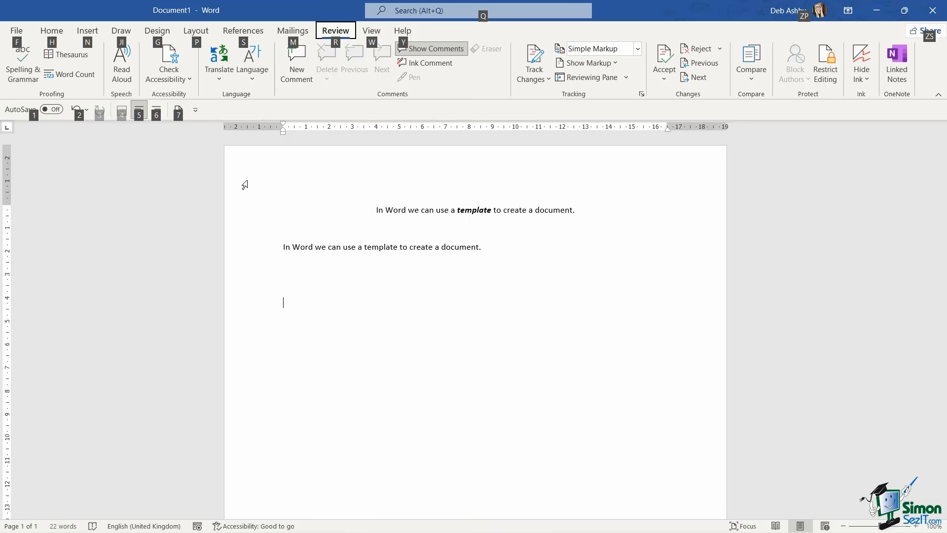
key("h")
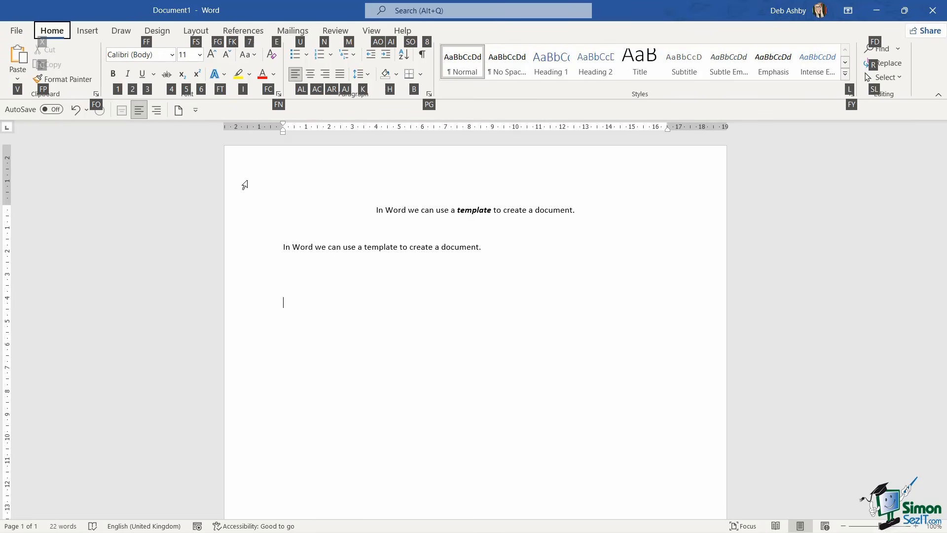
key("1")
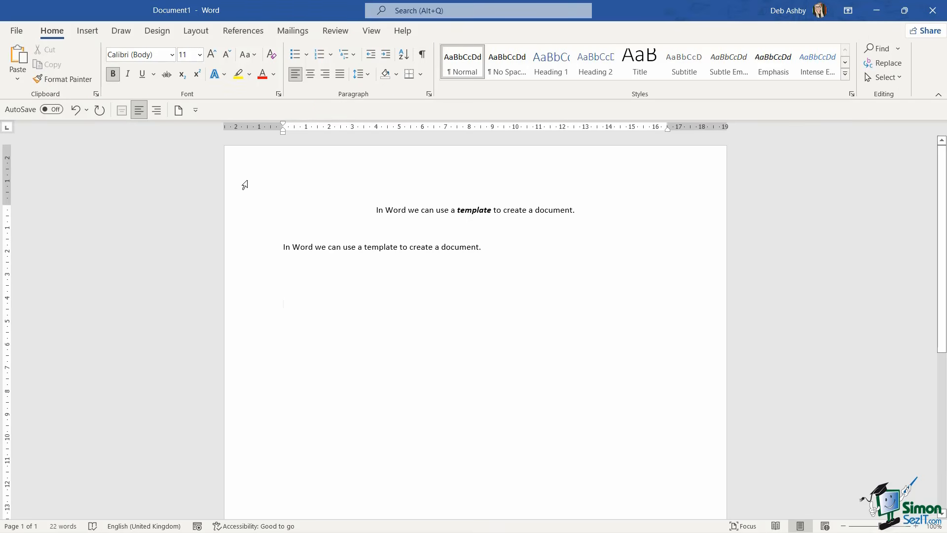
type("Hello ")
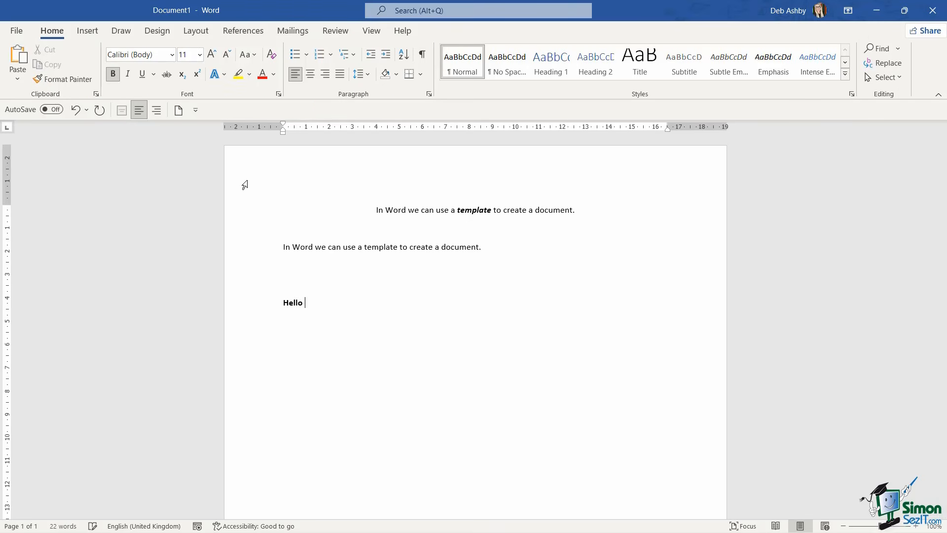
type("World!")
Insert a table with 4 columns and 5 rows below "Hello World!" using the ribbon's key tips
key("alt")
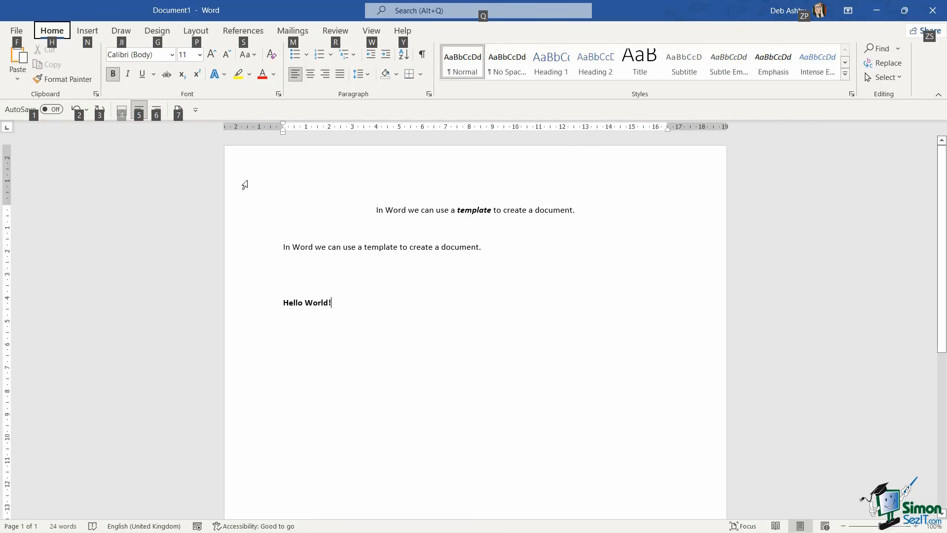
key("n")
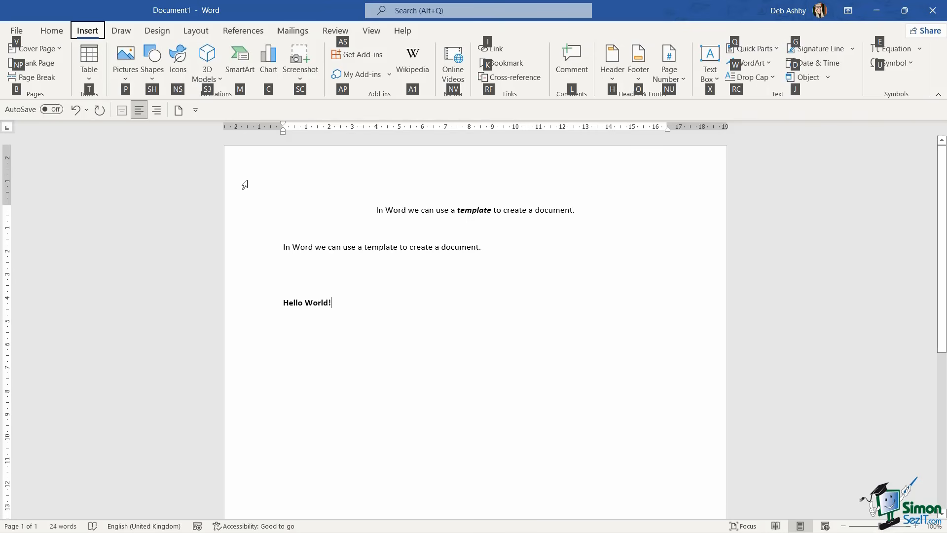
key("t")
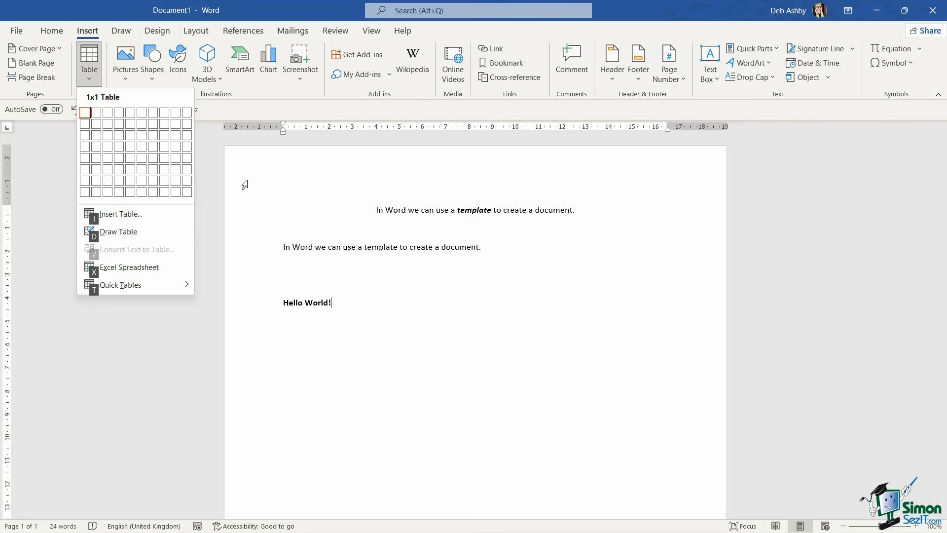
key("Right")
key("Right")
key("Right")
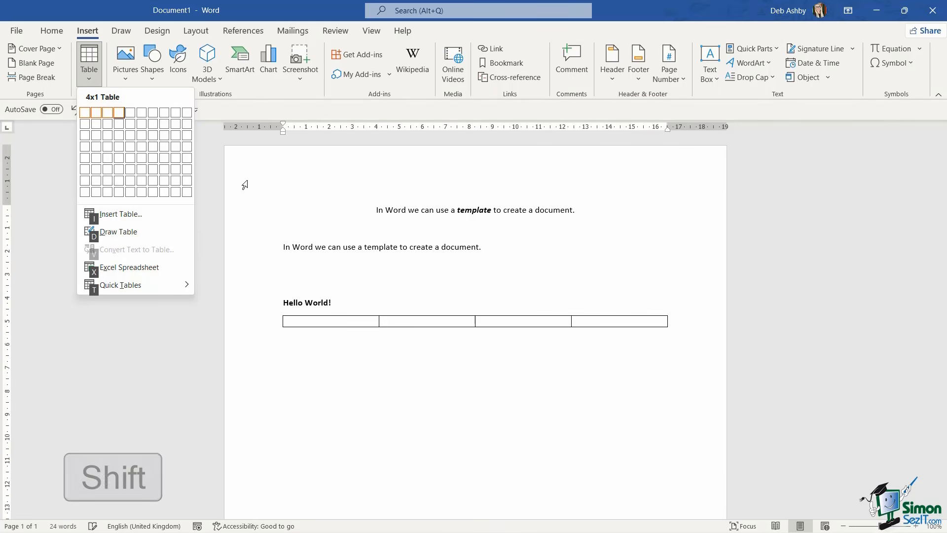
key("shift+Down")
key("shift+Down")
key("shift+Down")
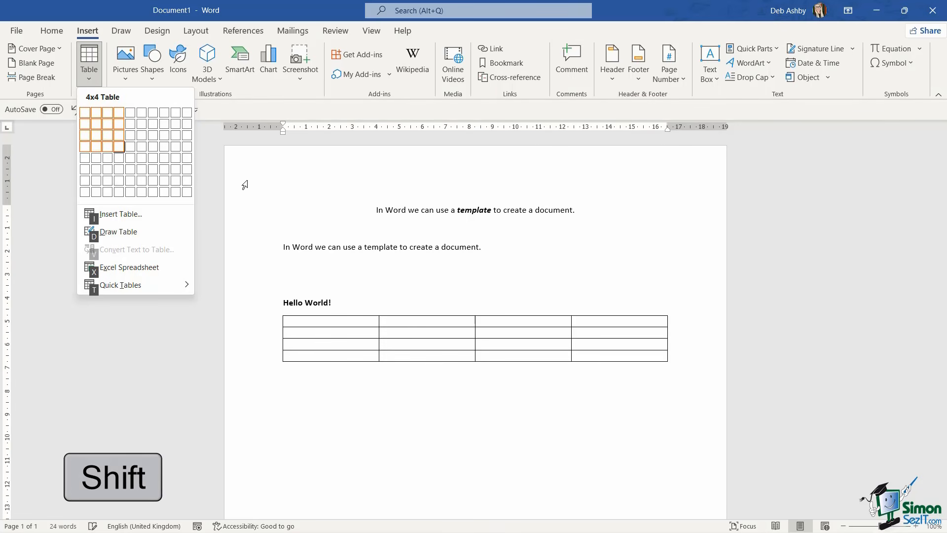
key("shift+Down")
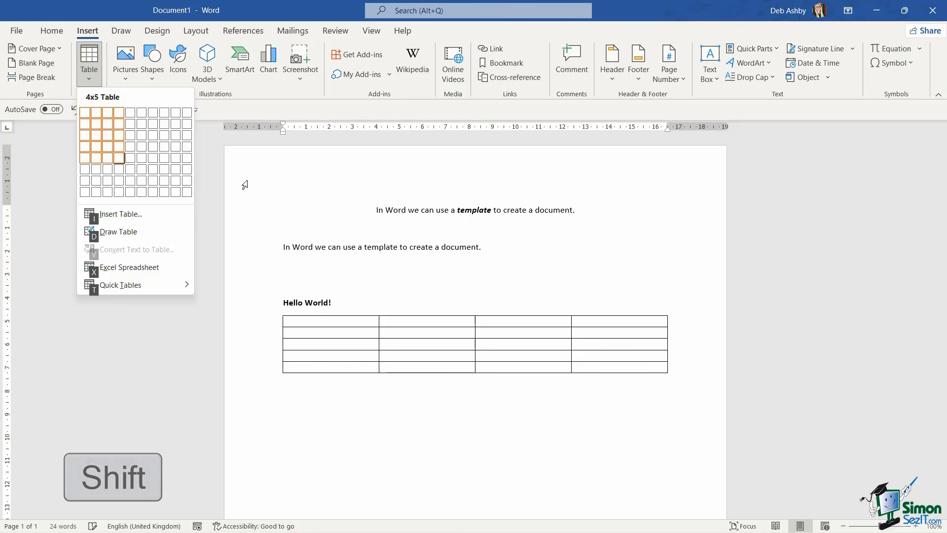
key("Return")
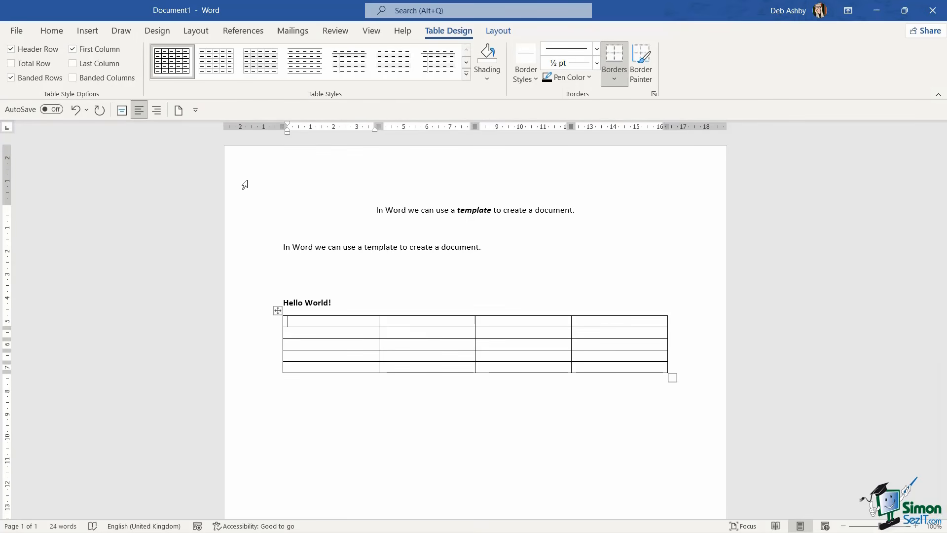
Show the ribbon's key tips while in the table, dismiss them, and return to the document text
key("alt")
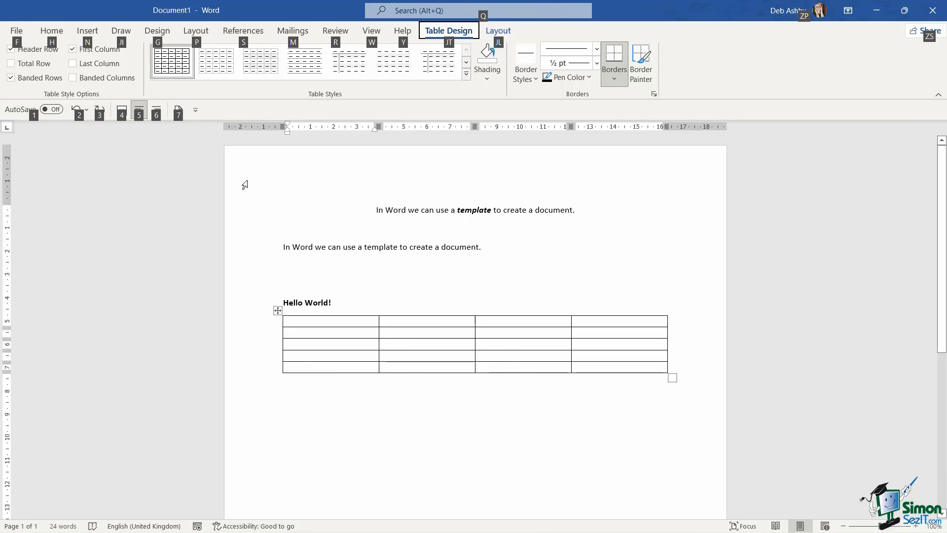
key("Escape")
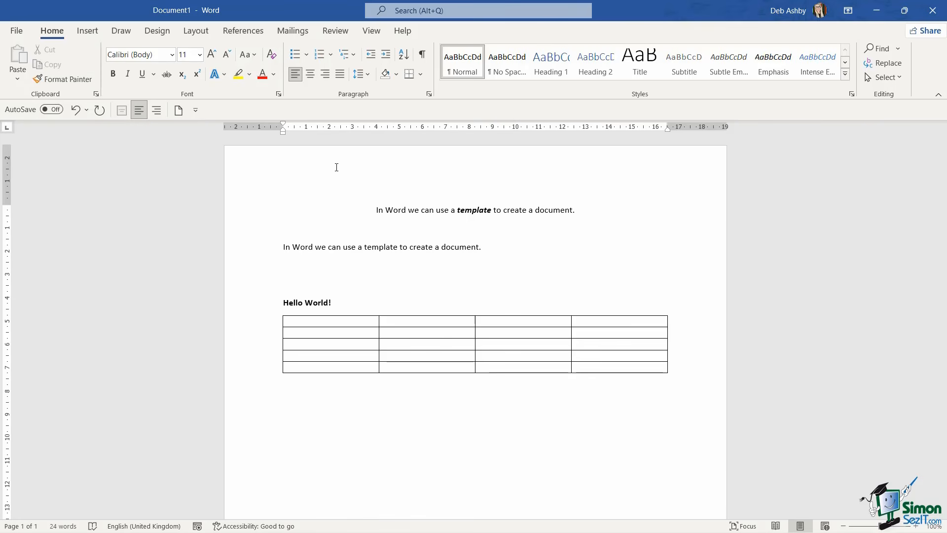
left_click(339, 187)
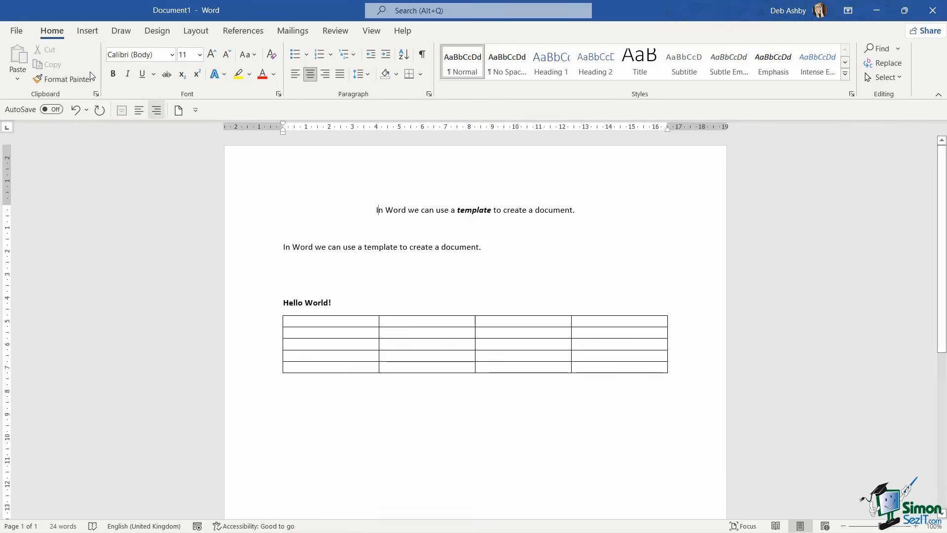
Set the ScreenTip style in the General options to "Don't show feature descriptions in ScreenTips"
left_click(23, 31)
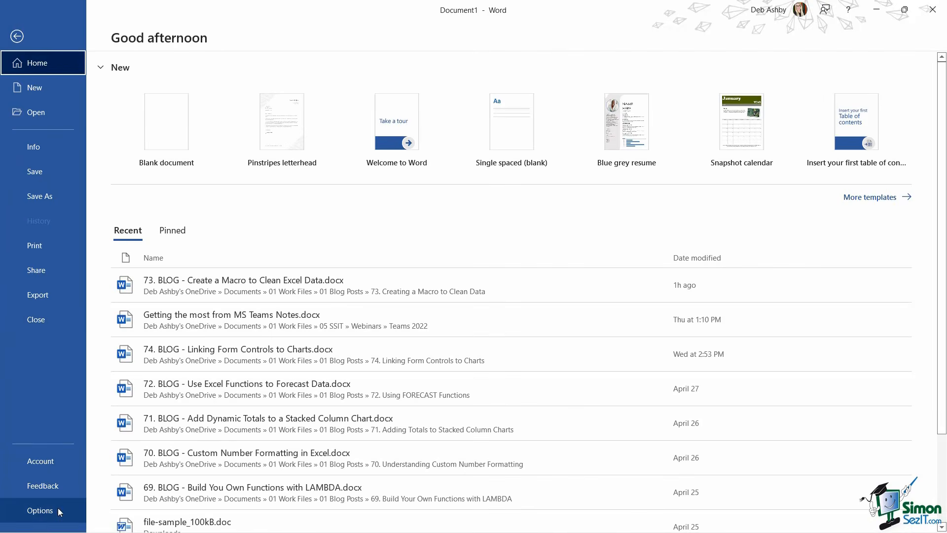
left_click(39, 510)
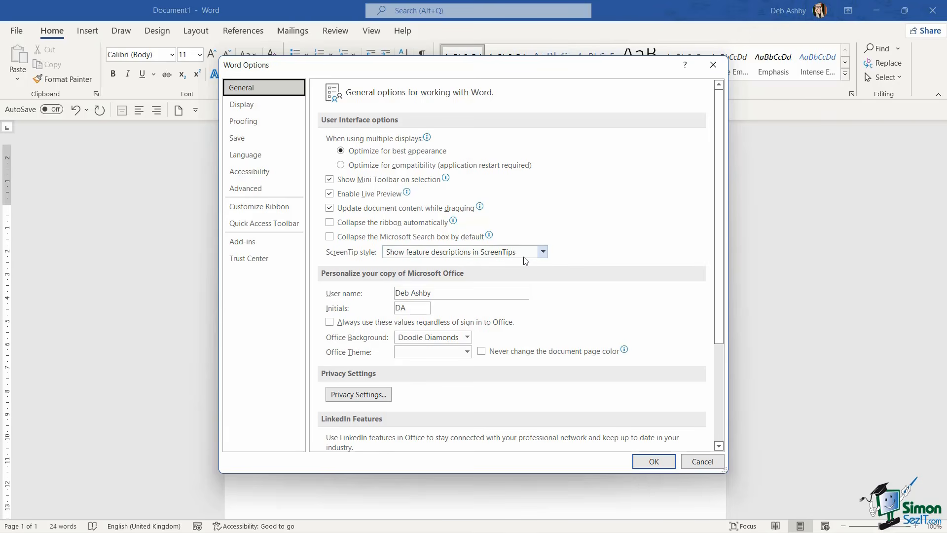
left_click(543, 252)
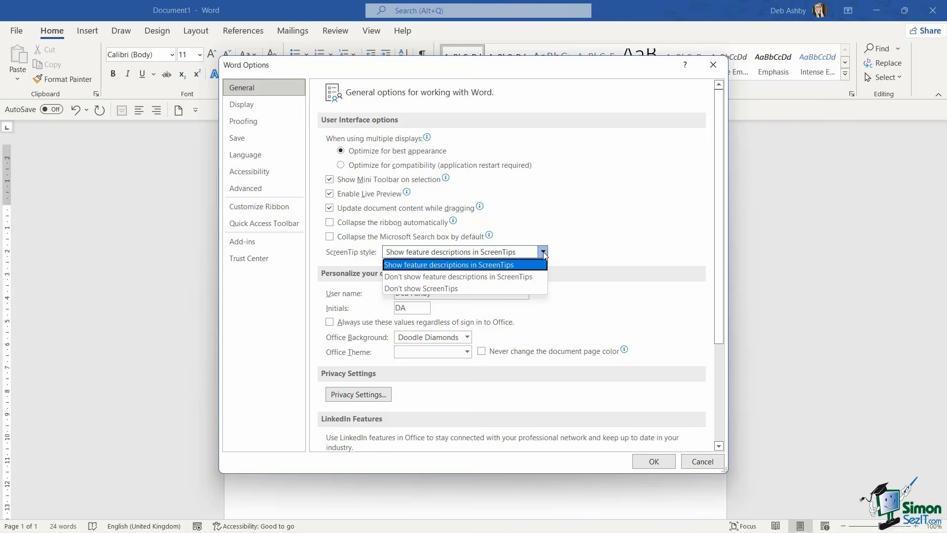
left_click(504, 280)
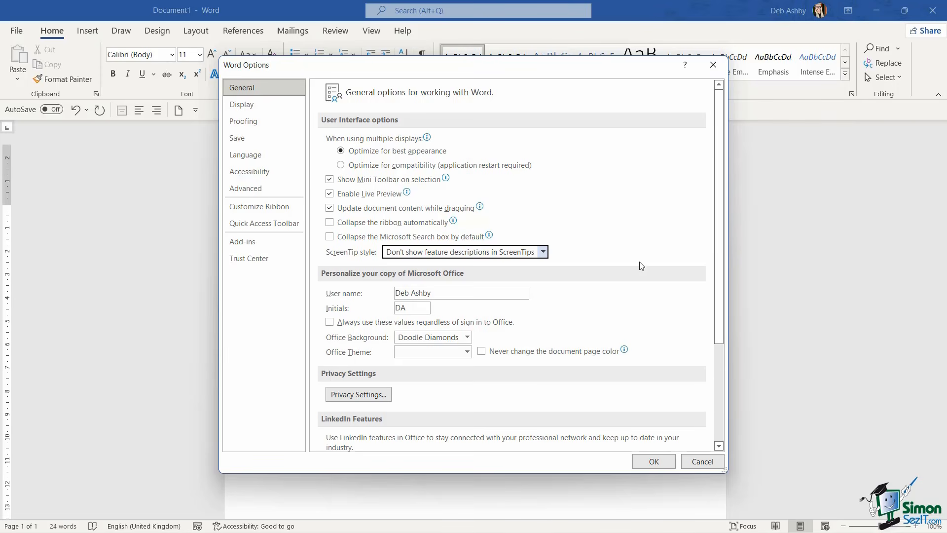
left_click(654, 462)
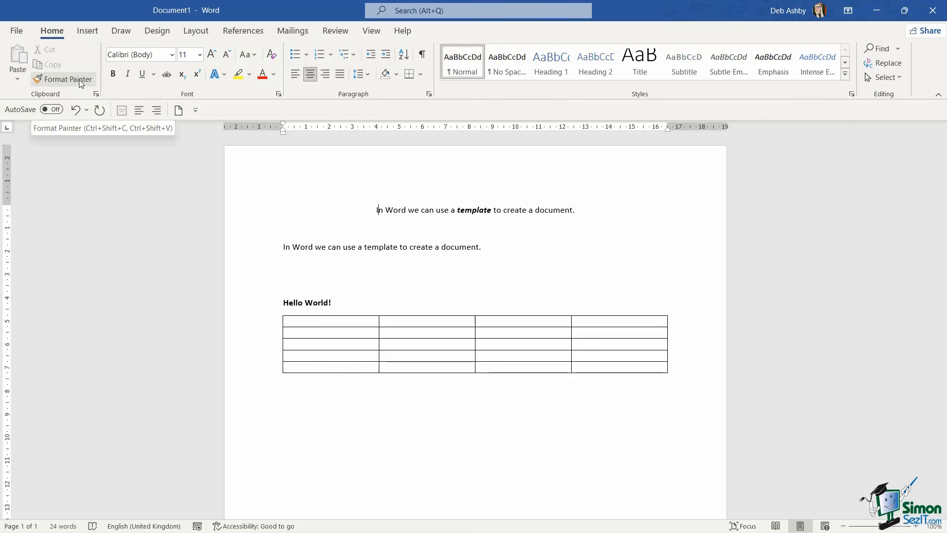
Change the ScreenTip style in the General options to "Don't show ScreenTips"
left_click(16, 31)
left_click(55, 510)
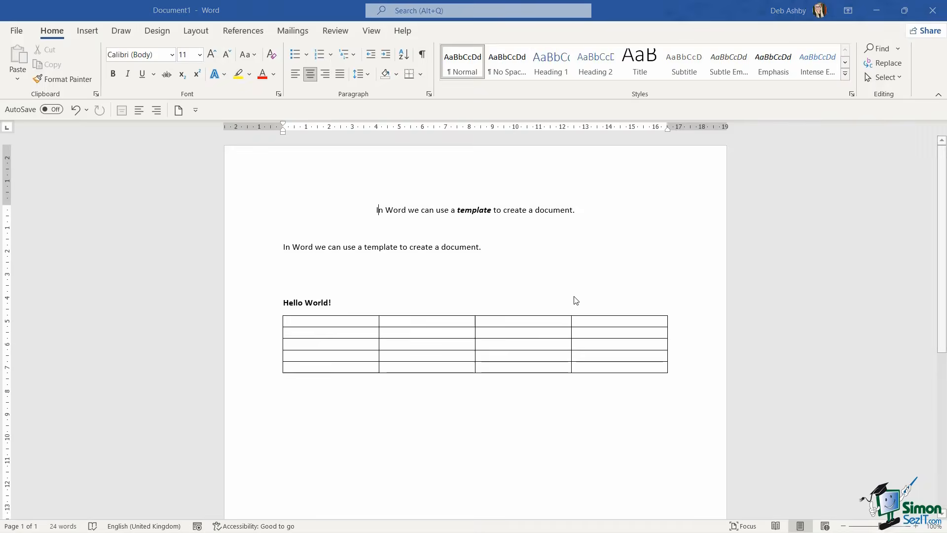
left_click(543, 252)
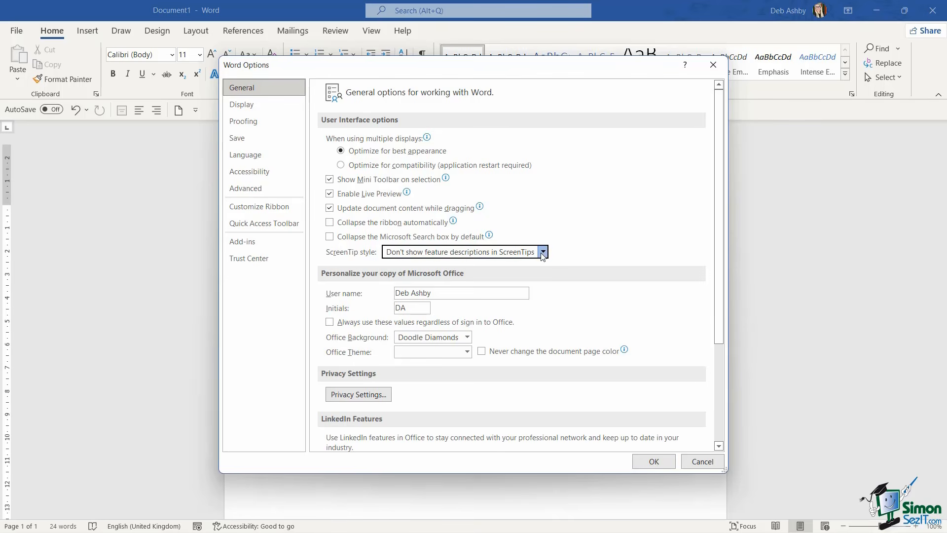
left_click(418, 289)
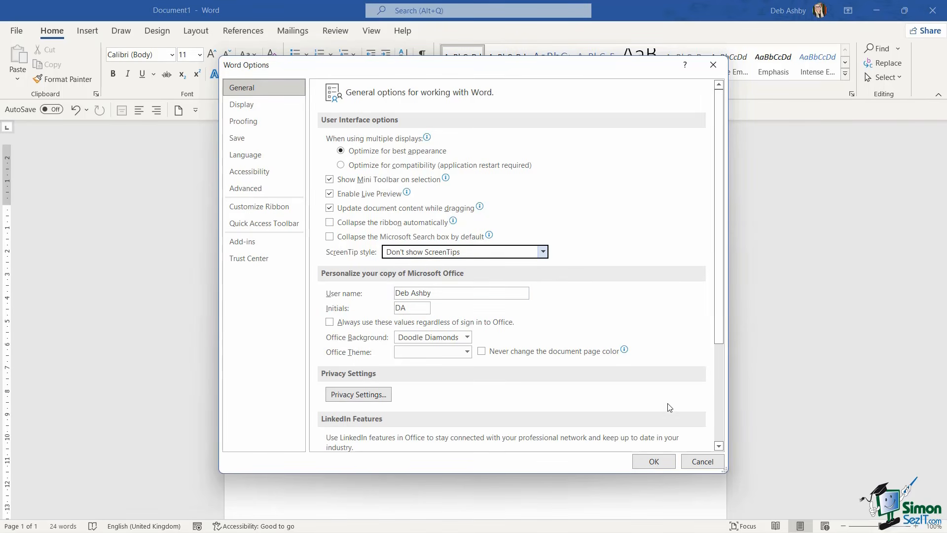
left_click(653, 462)
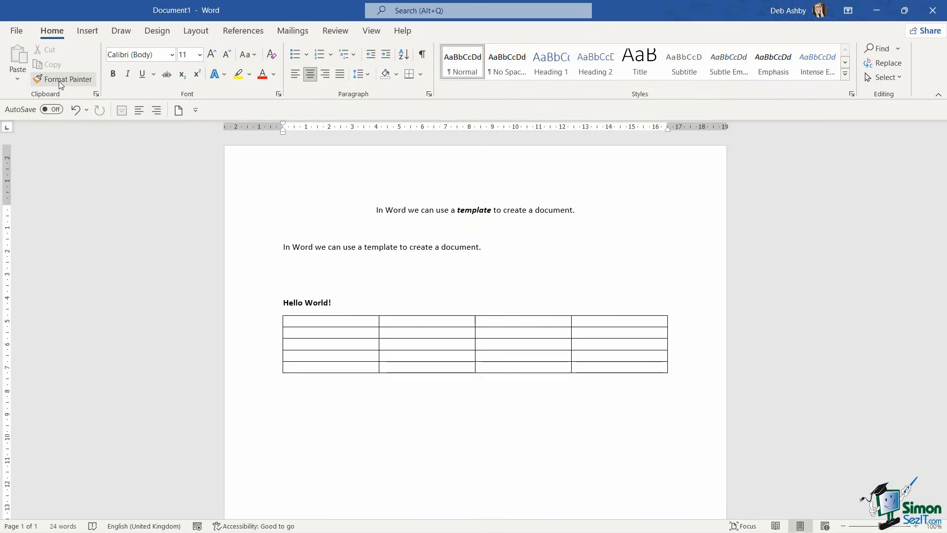
Set the ScreenTip style back to "Show feature descriptions in ScreenTips" and apply the options
left_click(16, 31)
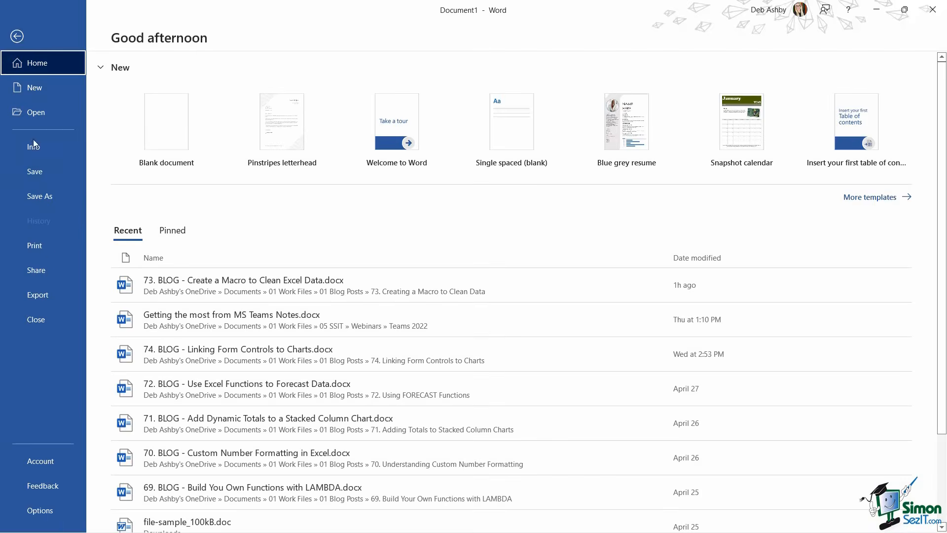
left_click(67, 507)
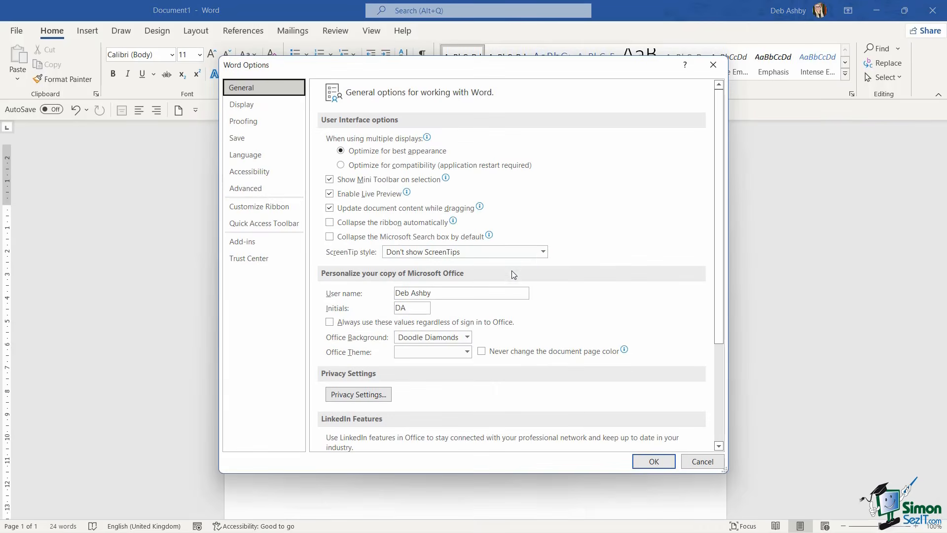
left_click(543, 252)
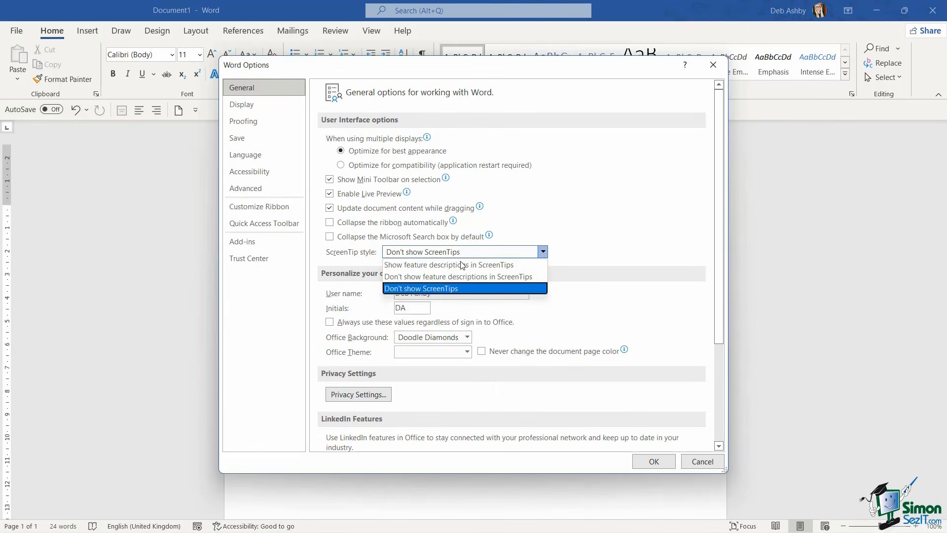
left_click(433, 266)
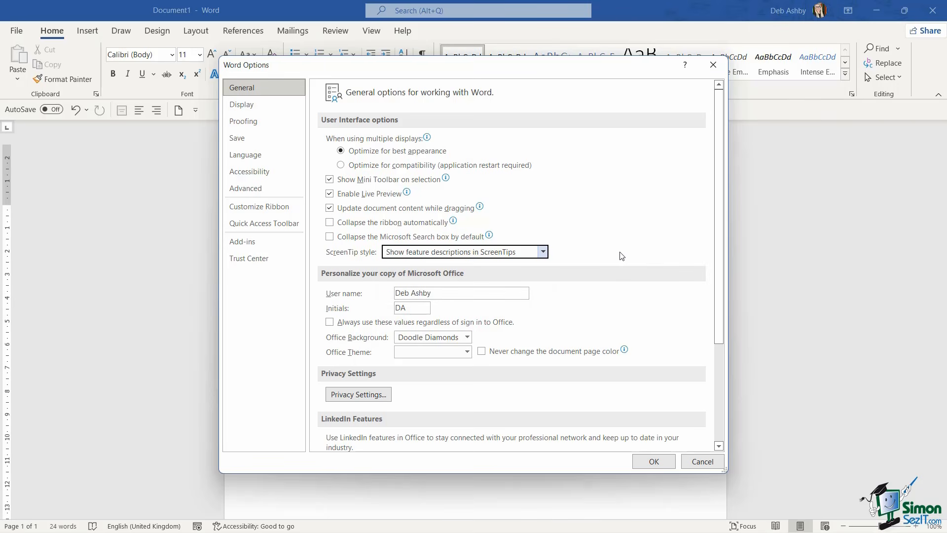
key("Return")
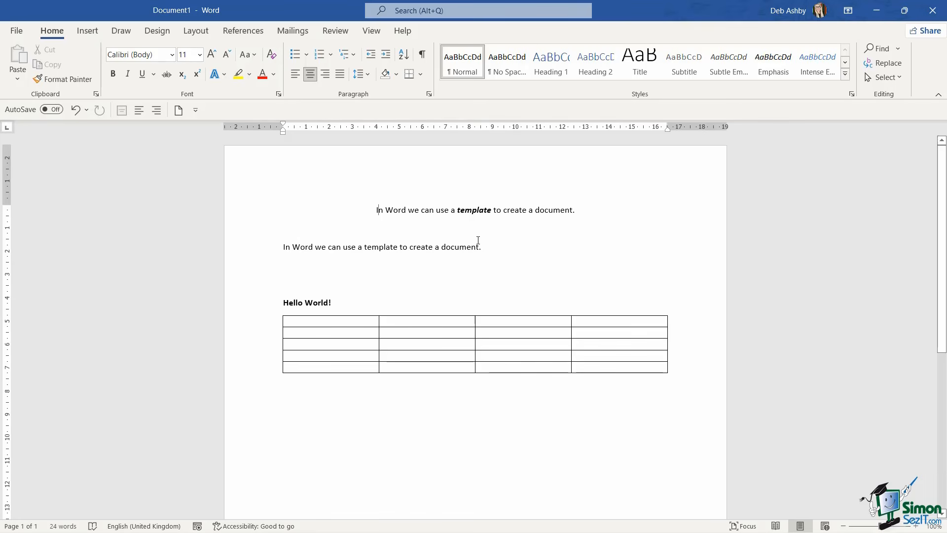
Look at the context menu for the word "use" in the first sentence and dismiss it
left_click(407, 210)
left_click(465, 209)
left_click(533, 210)
right_click(444, 210)
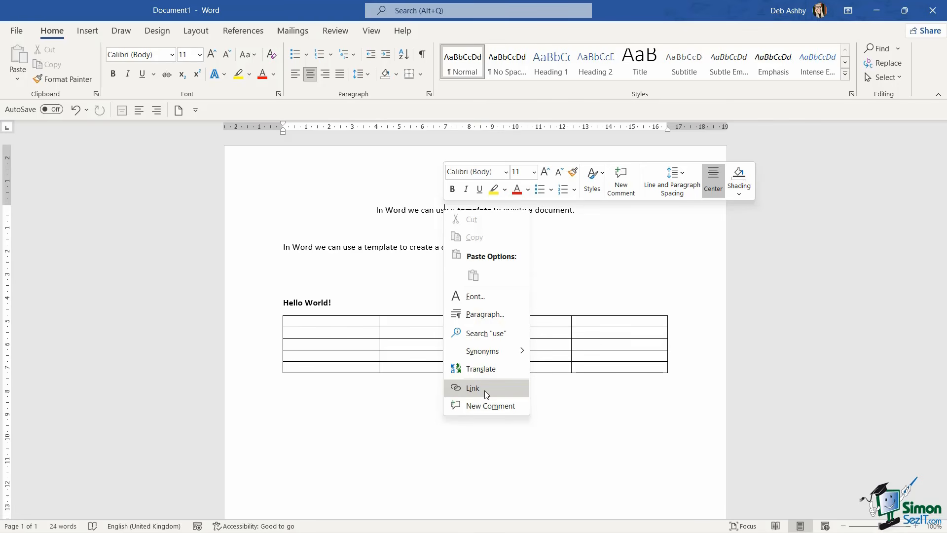
left_click(588, 275)
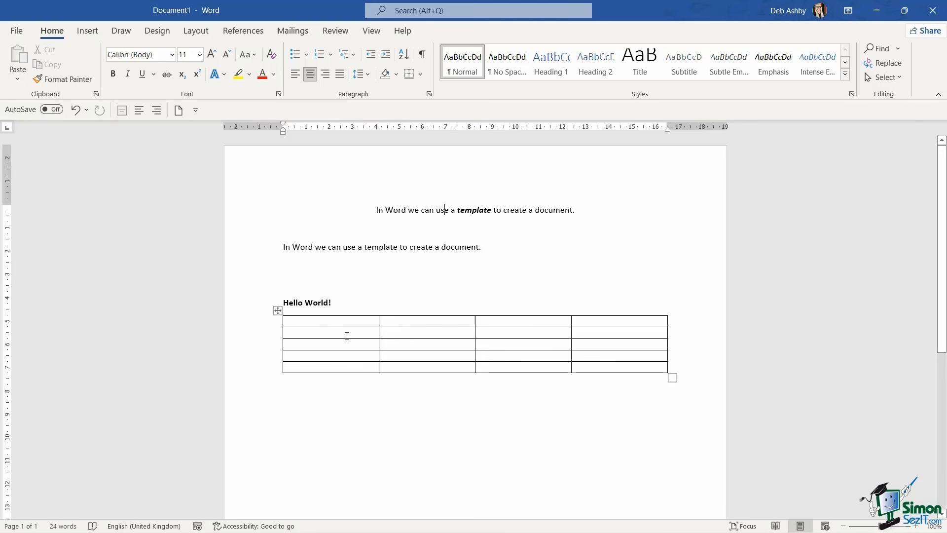
Look at the context menu of the table's first cell, including its Insert options, and dismiss it
left_click(303, 321)
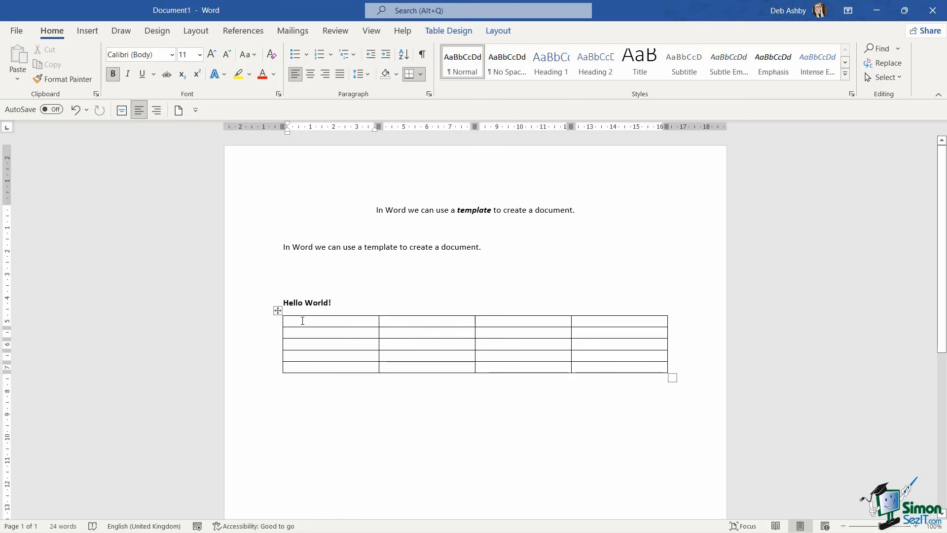
right_click(302, 321)
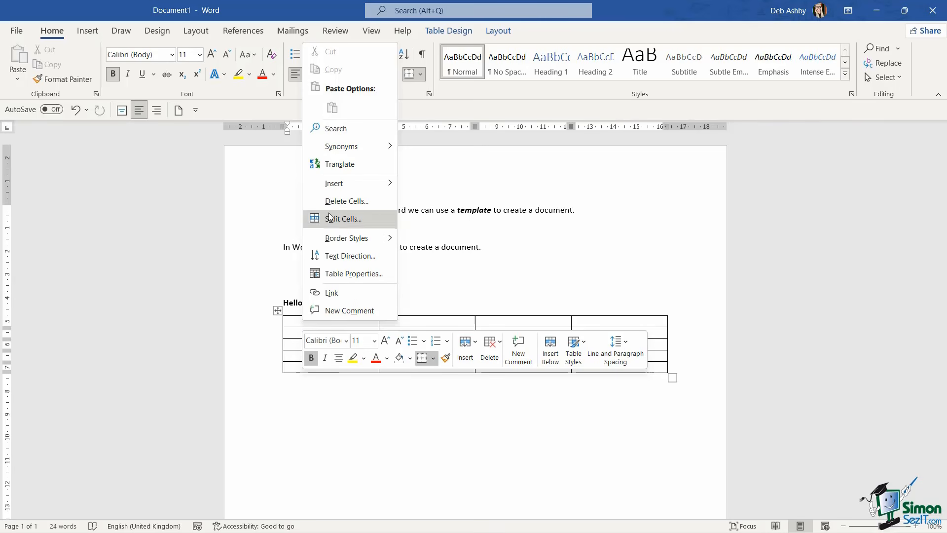
mouse_move(335, 184)
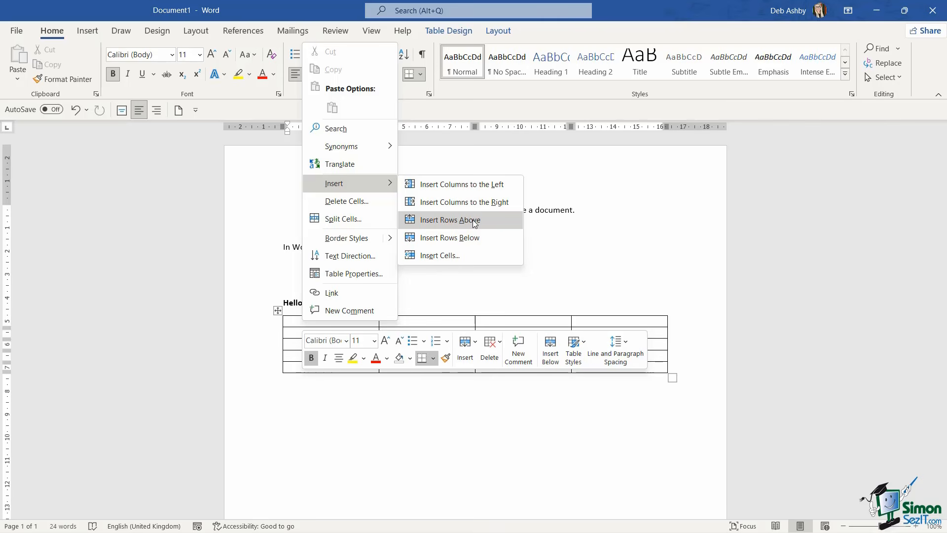
left_click(528, 257)
left_click(561, 236)
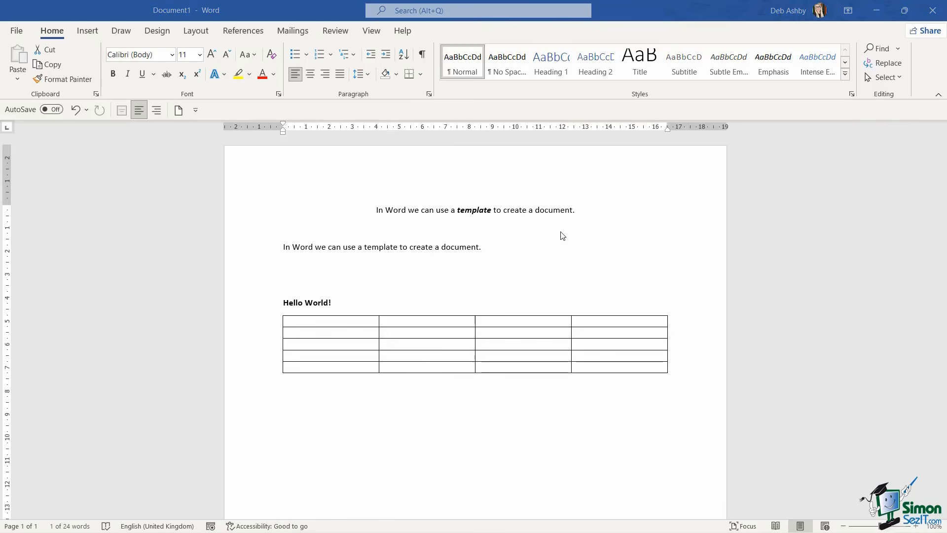
Examine the mini toolbar and context menu for the word "document" in the second sentence, and close them
double_click(458, 250)
left_click(450, 247)
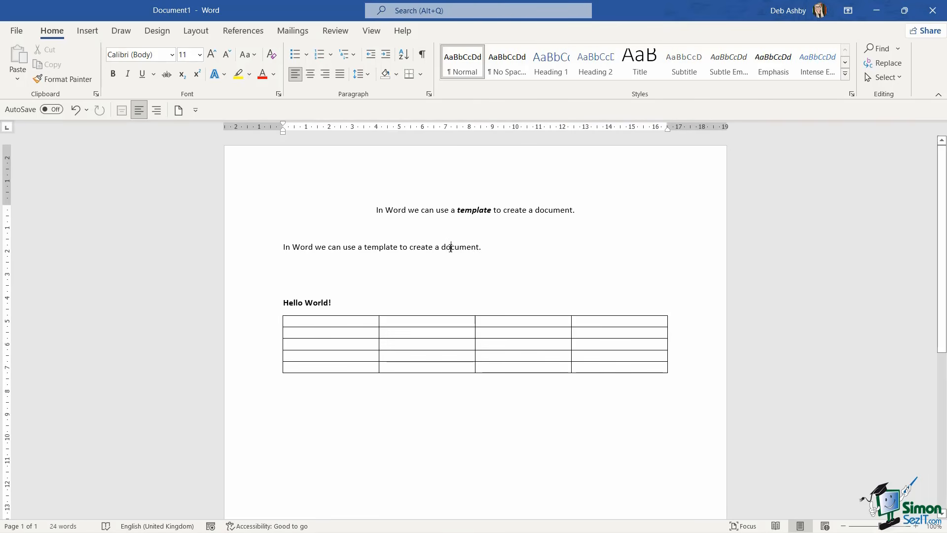
right_click(450, 247)
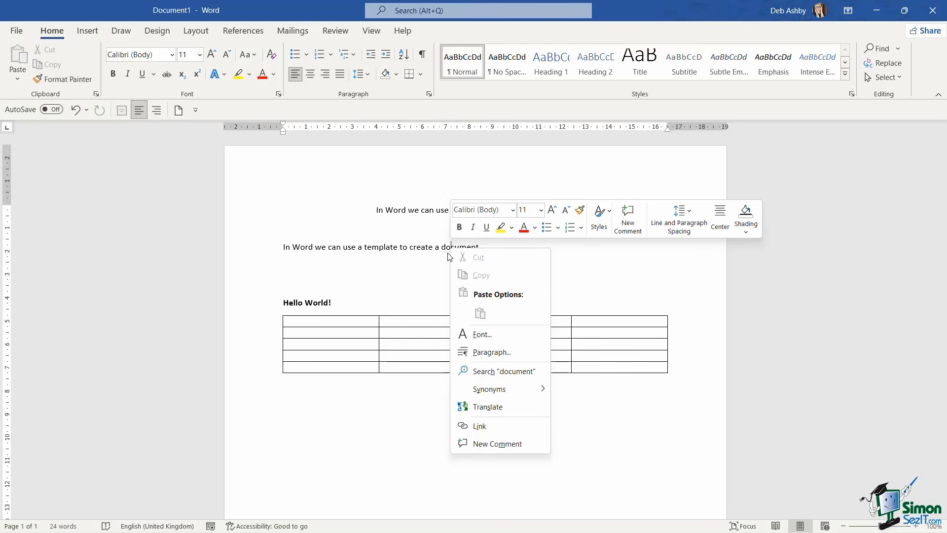
key("Escape")
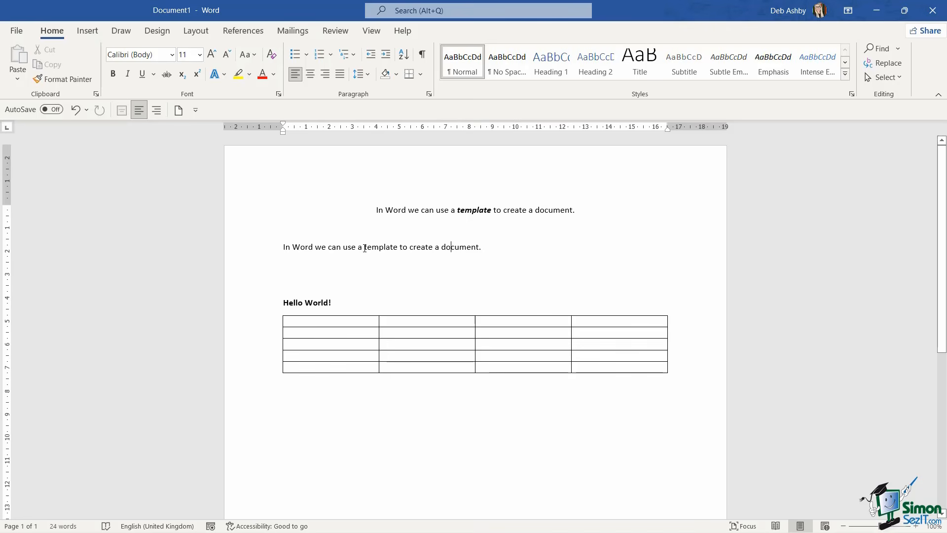
Highlight the word "template" in the second sentence in yellow using the mini toolbar
left_click_drag(365, 248, 397, 252)
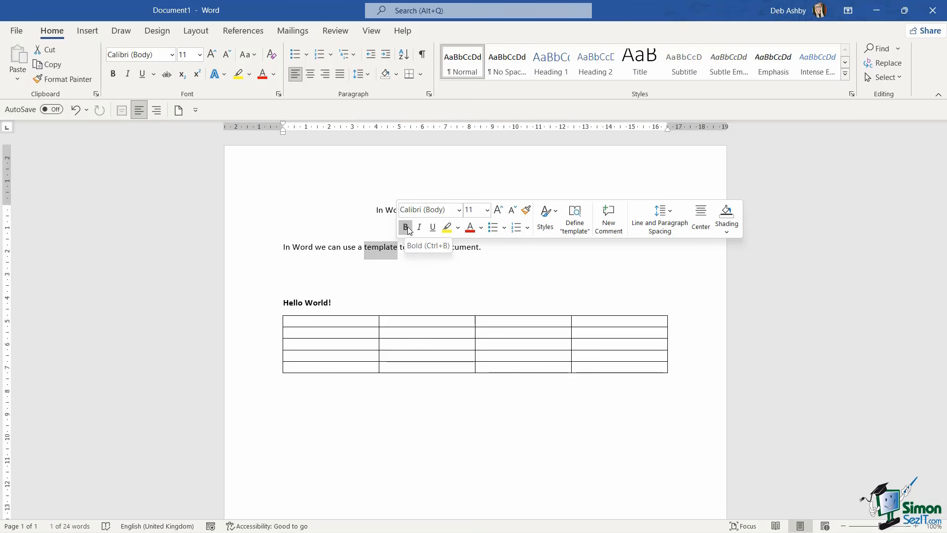
left_click(447, 227)
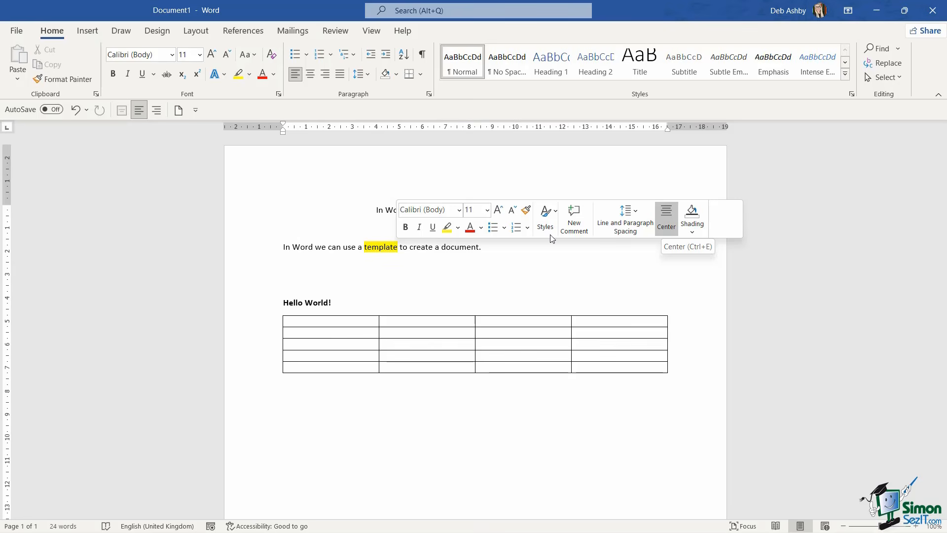
Examine the mini toolbar by selecting "document" in the second sentence and showing the context menu for "template" in the first
double_click(462, 248)
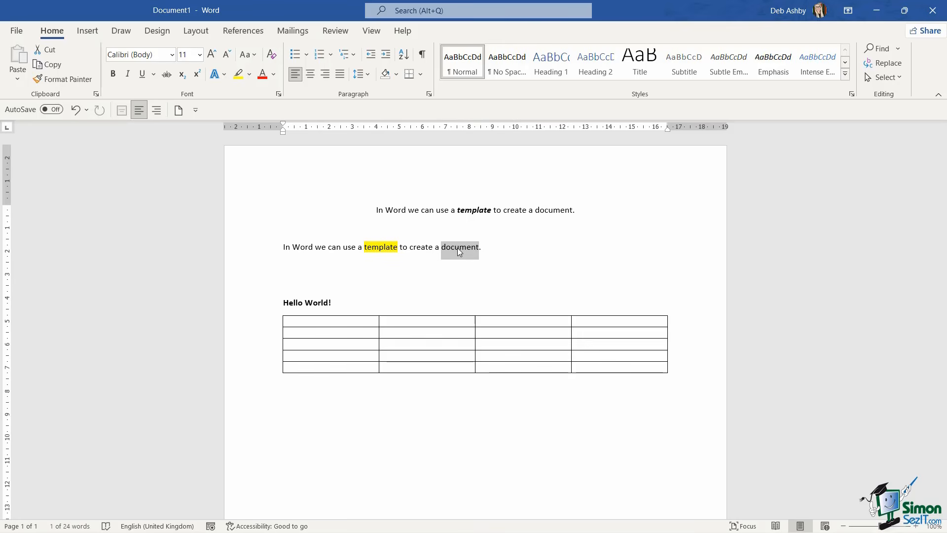
left_click(437, 277)
double_click(460, 248)
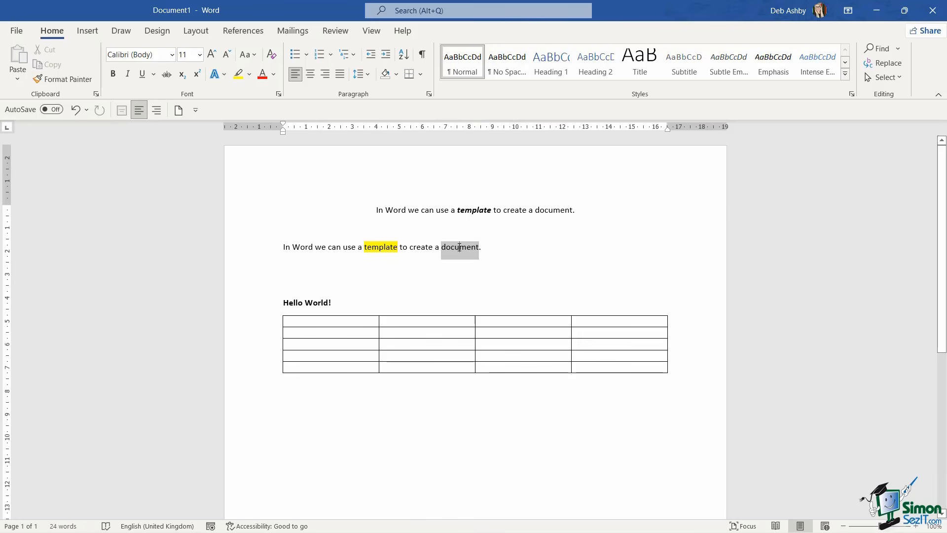
left_click(539, 246)
right_click(473, 212)
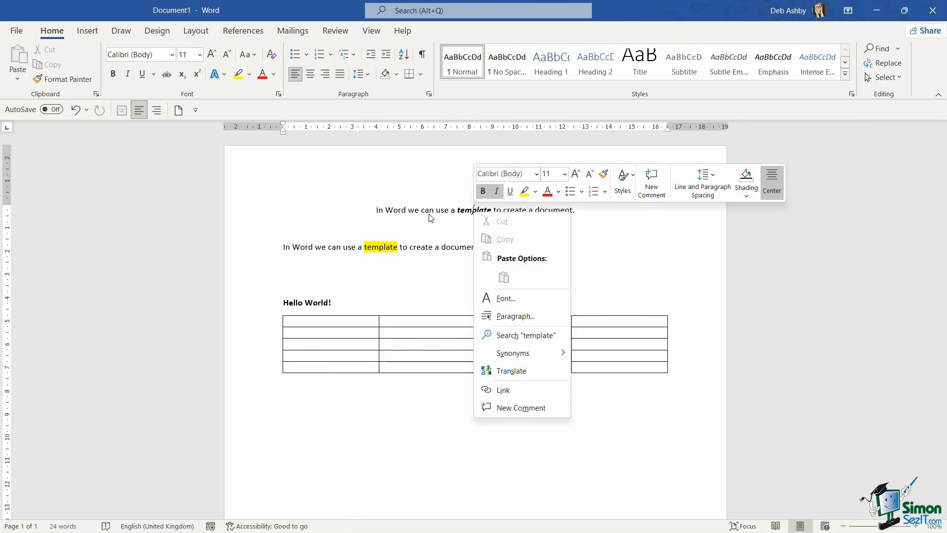
key("Escape")
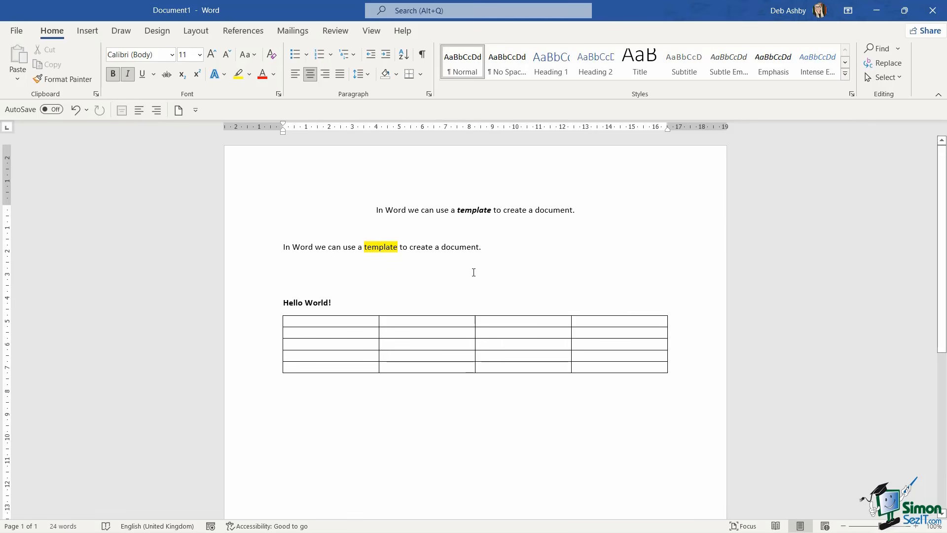
double_click(454, 246)
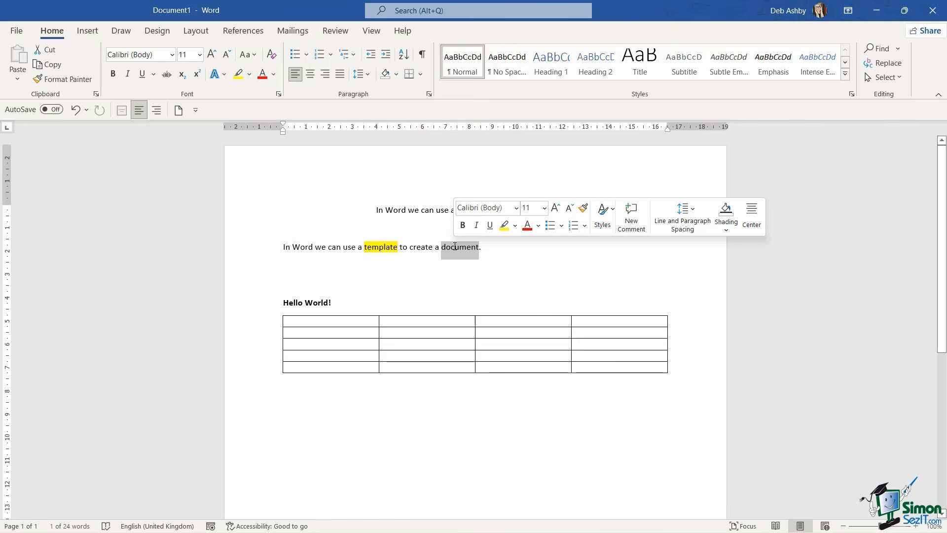
left_click(435, 264)
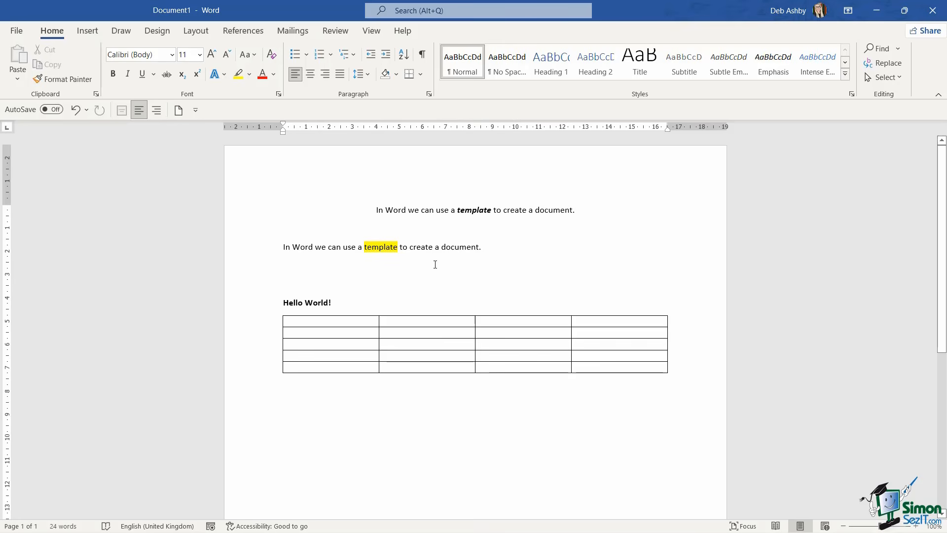
Turn off showing the Mini Toolbar on selection in the General options and apply the change
left_click(16, 31)
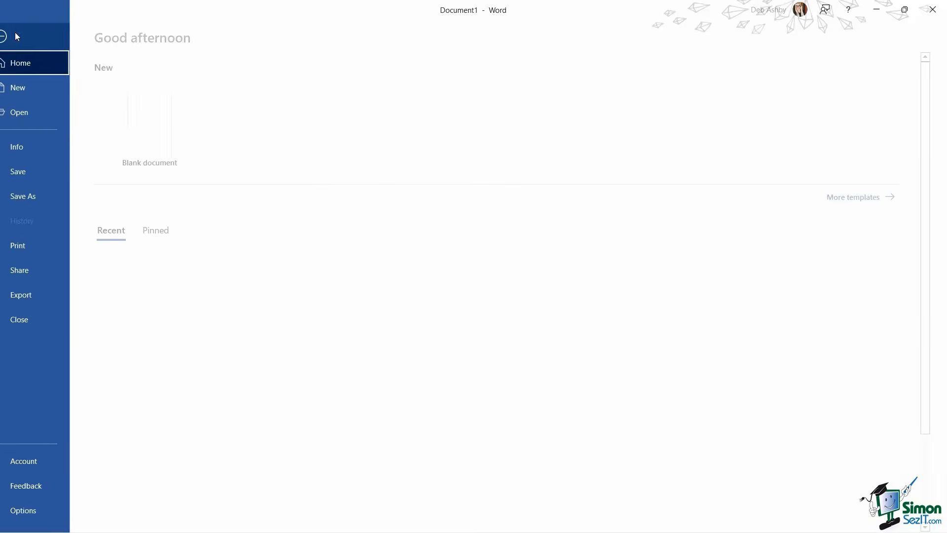
left_click(39, 510)
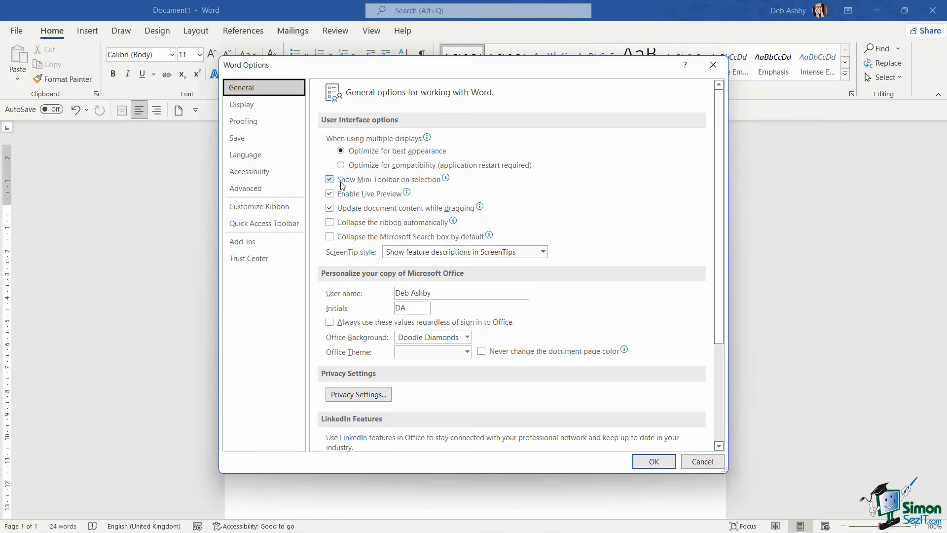
mouse_move(367, 184)
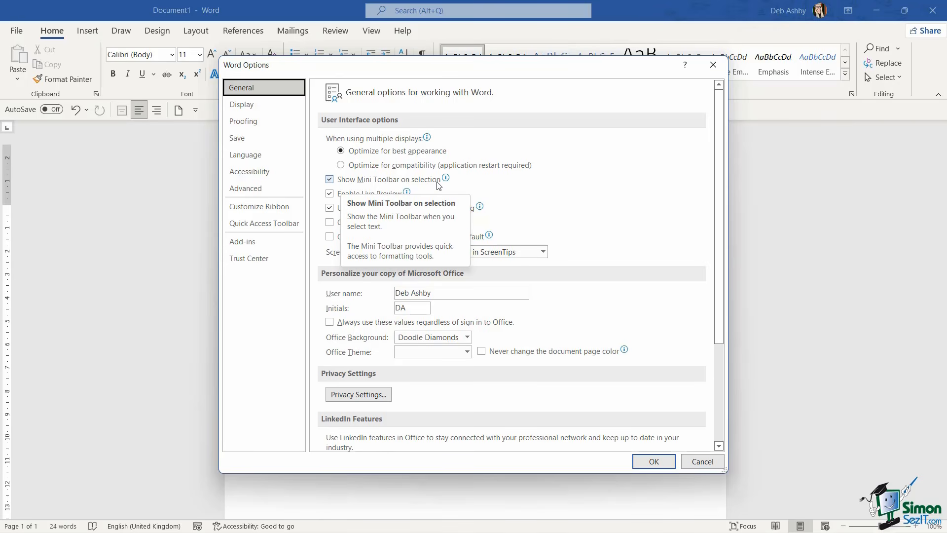
left_click(330, 180)
left_click(649, 466)
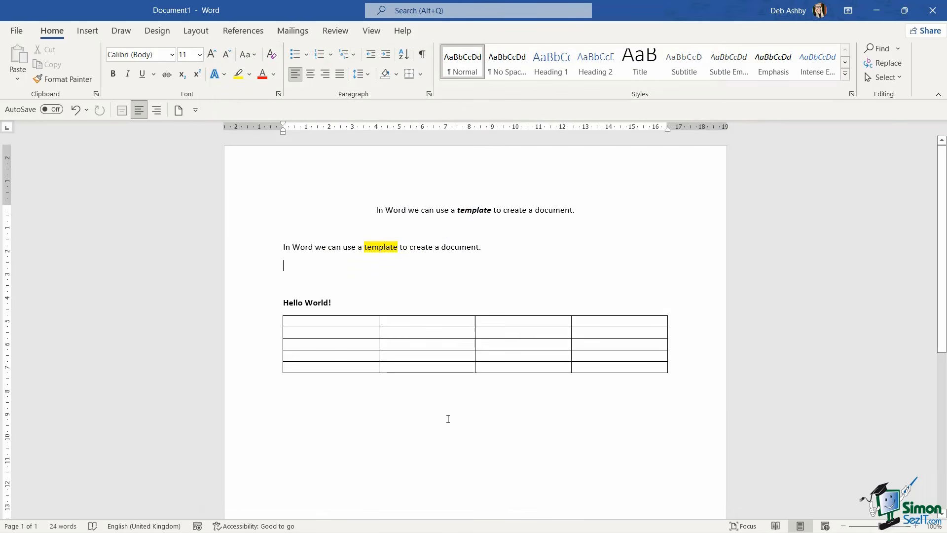
Check the mini toolbar's behaviour by showing the context menu for "template" in the first sentence and selecting "document" in the second
right_click(466, 213)
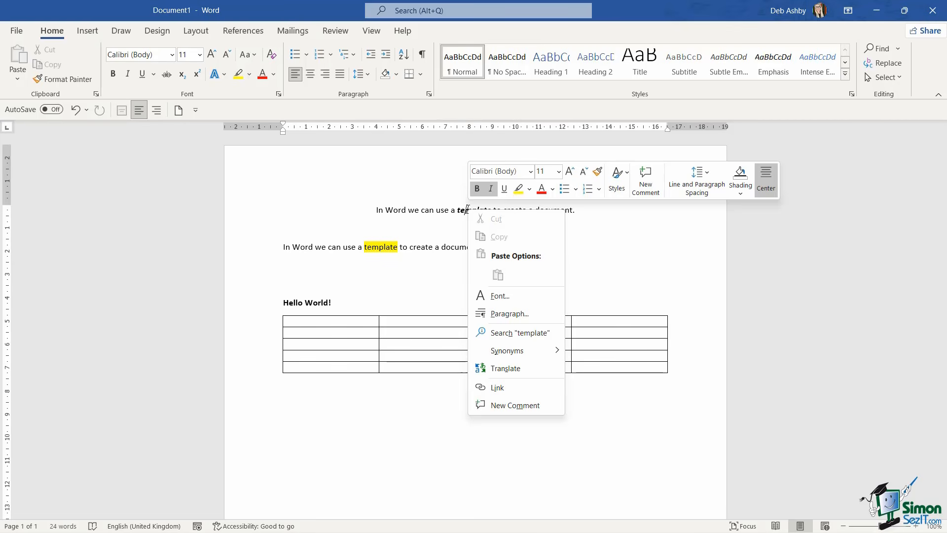
left_click(458, 249)
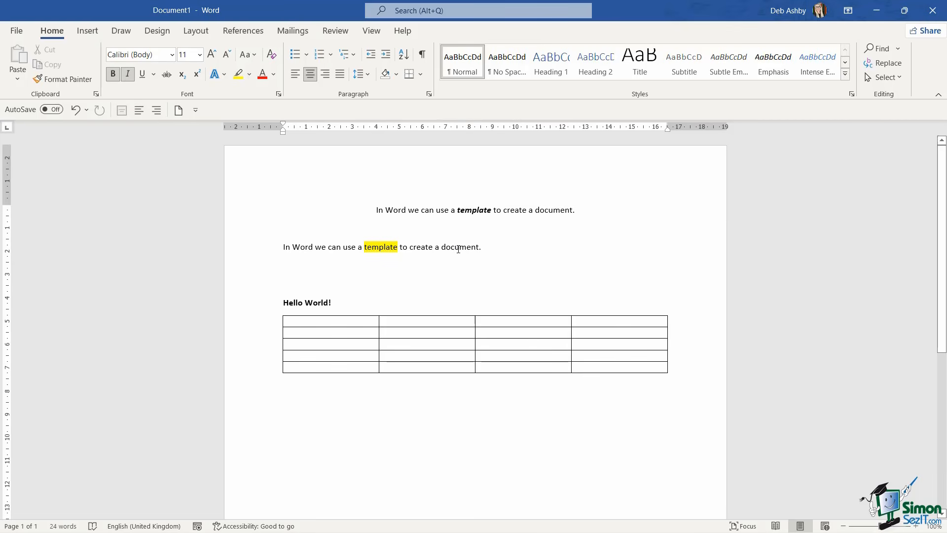
double_click(459, 249)
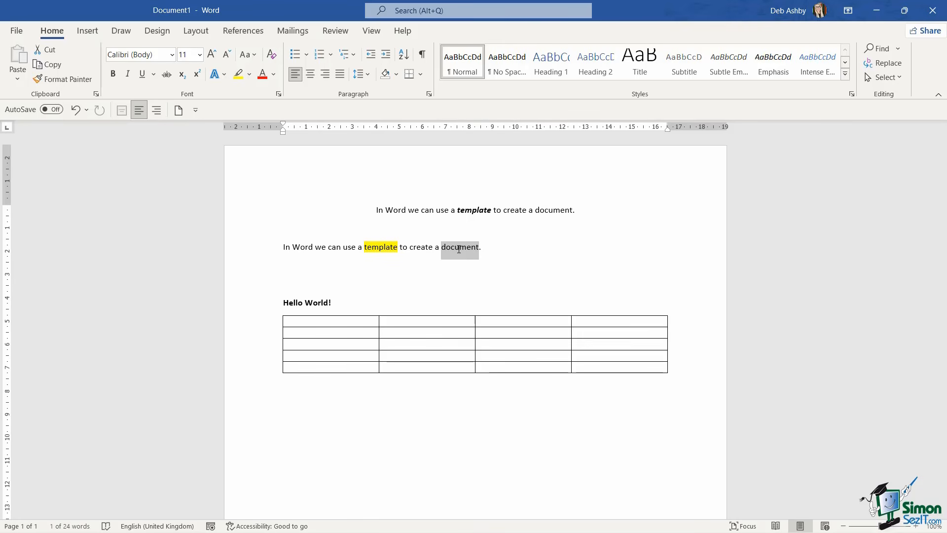
left_click(553, 244)
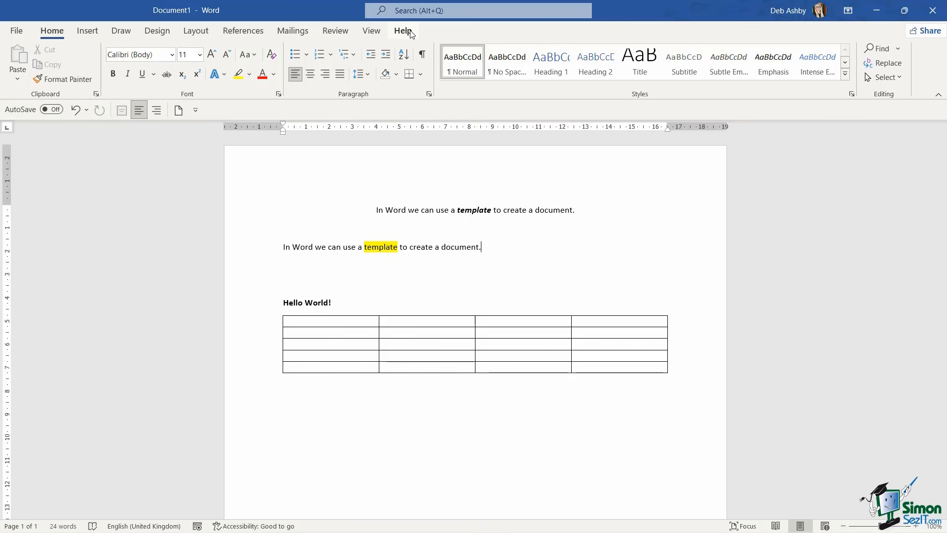
Place the cursor in the table's first cell and examine the contextual Table Design and table Layout commands
left_click(342, 322)
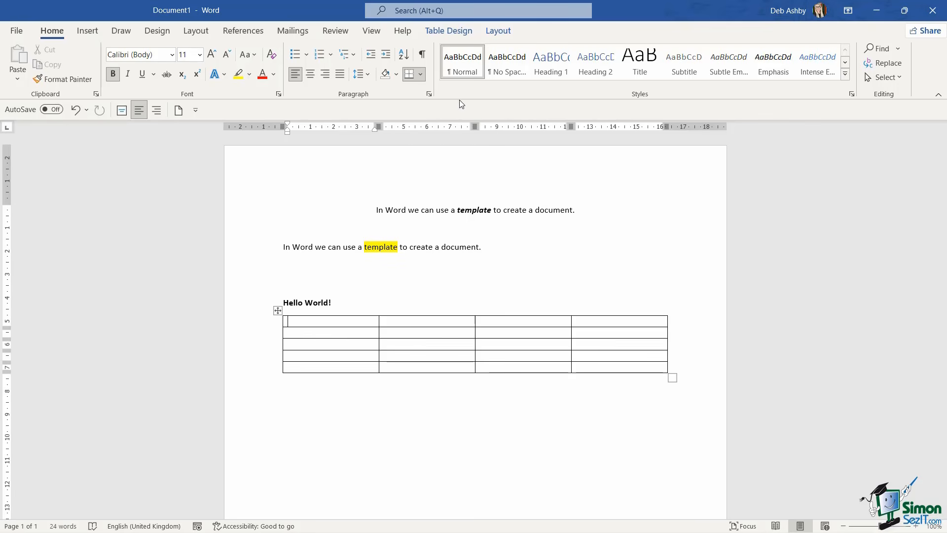
left_click(452, 33)
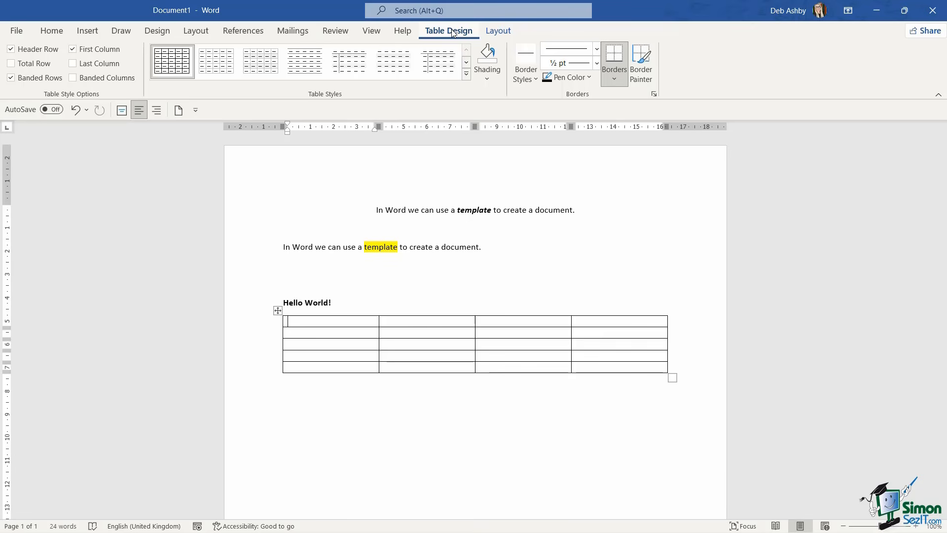
left_click(506, 35)
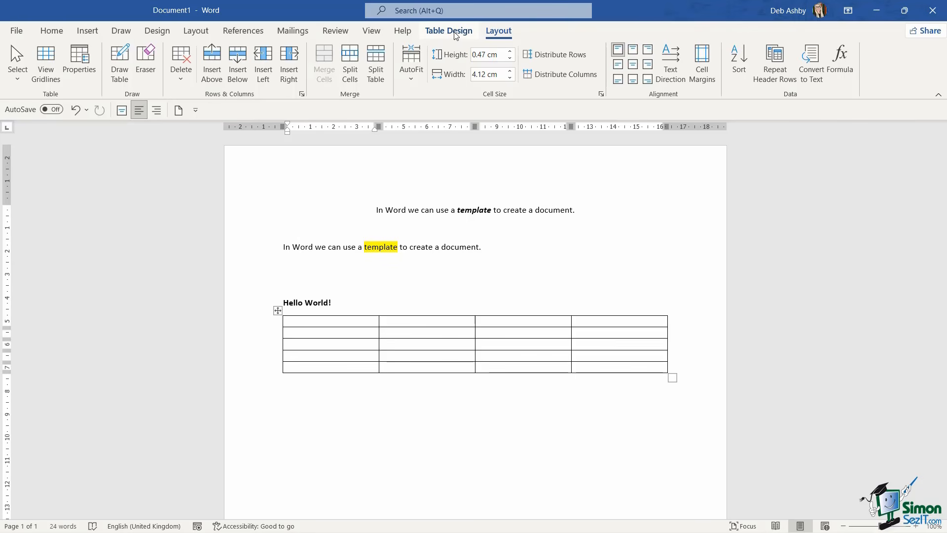
Add a new line after the second sentence and insert the airplane icon there
left_click(506, 247)
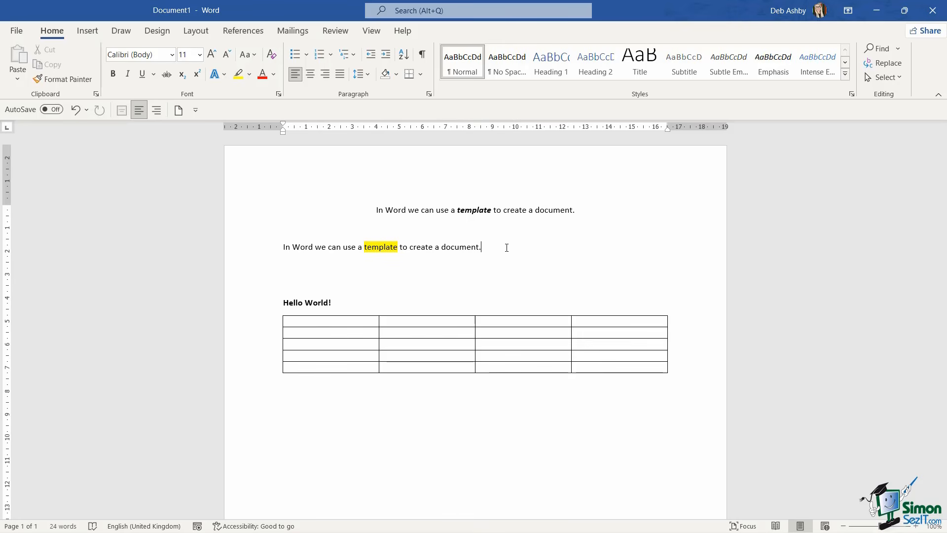
key("Return")
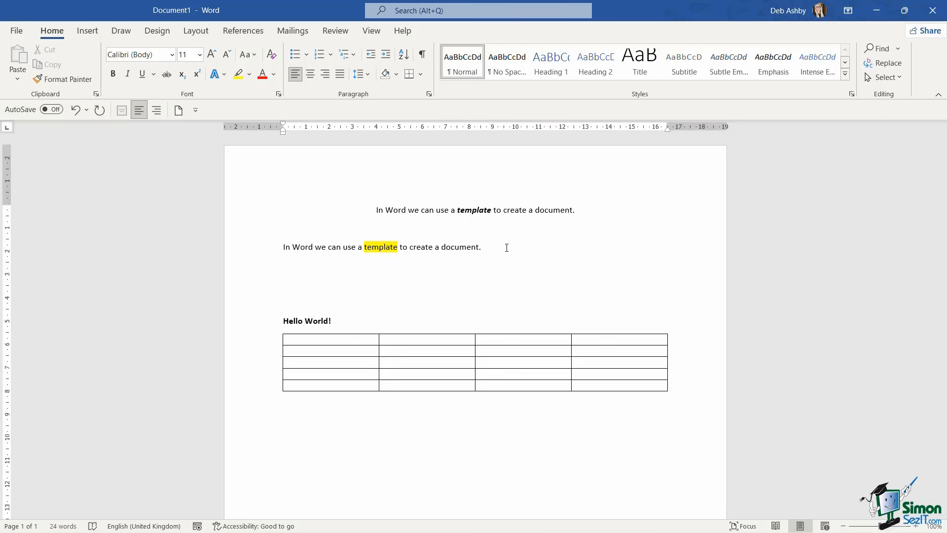
left_click(87, 31)
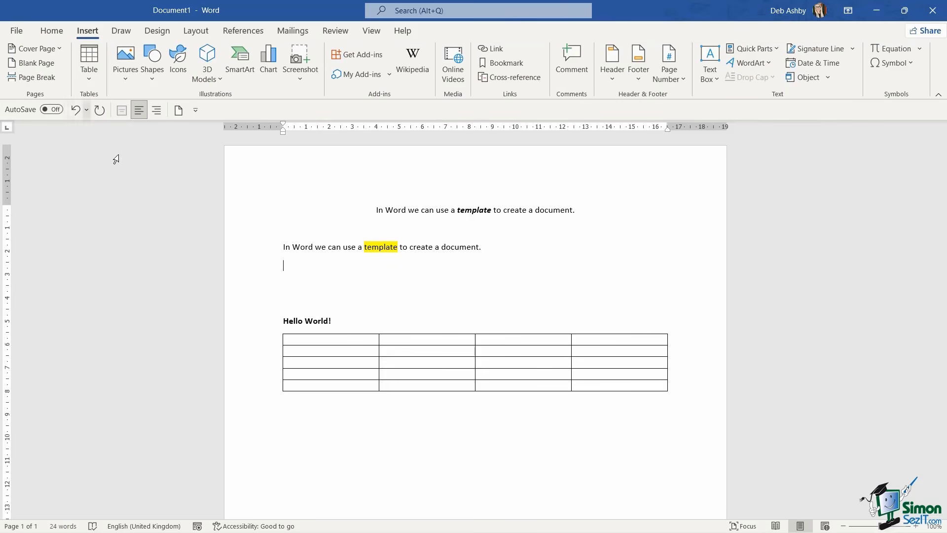
left_click(182, 70)
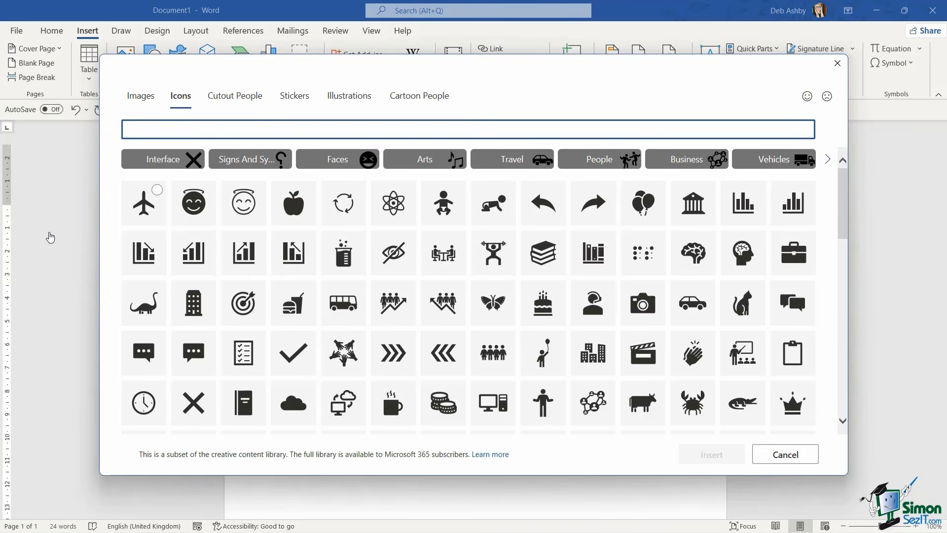
left_click(146, 203)
left_click(715, 454)
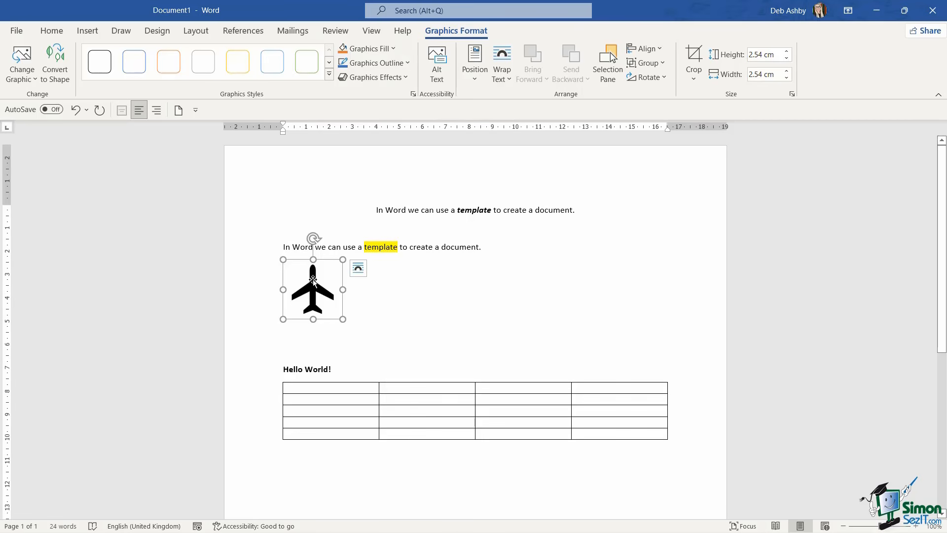
Compare the context menus of the airplane icon and the word "template" in the first sentence, dismissing each one
right_click(313, 279)
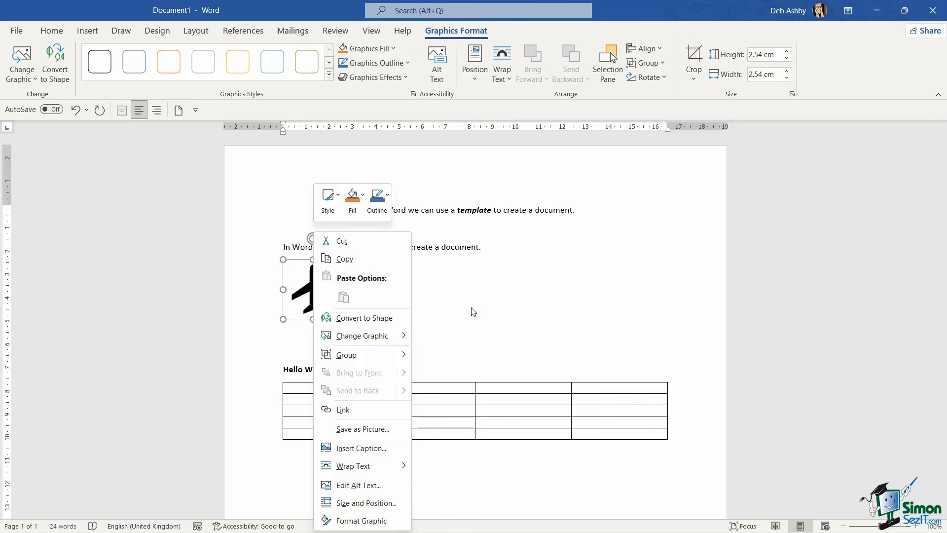
key("Escape")
right_click(475, 210)
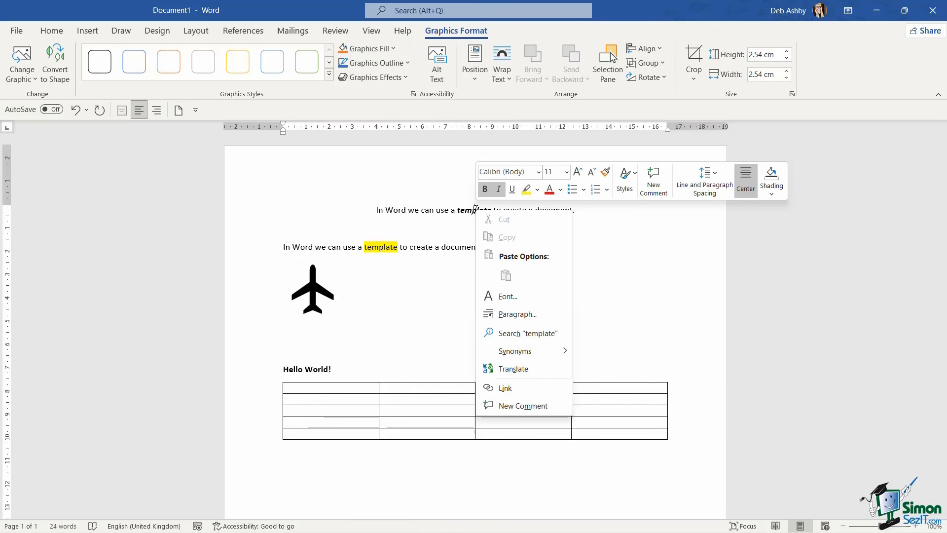
key("Escape")
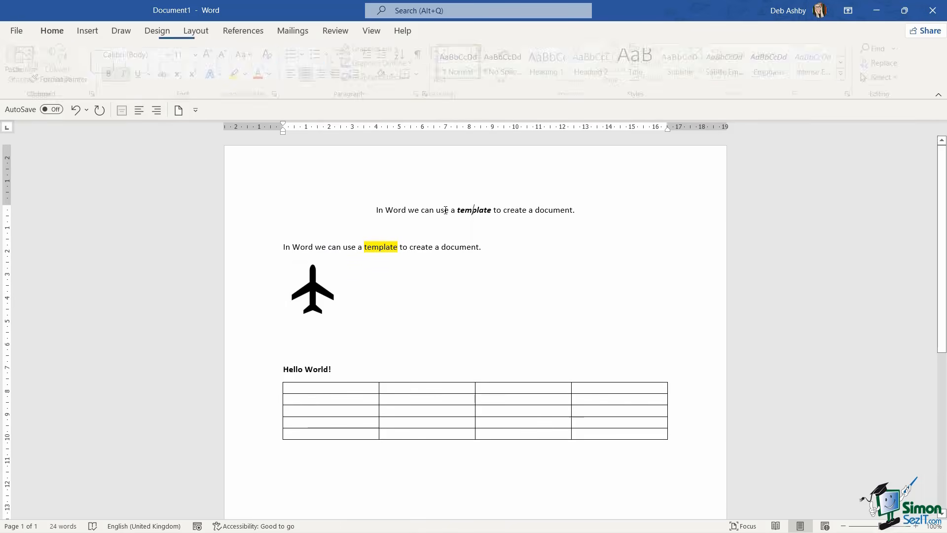
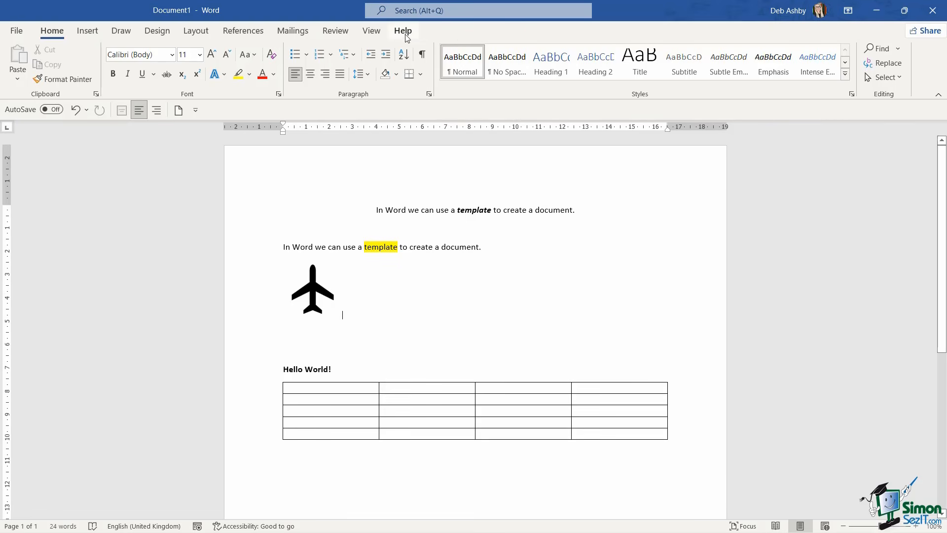
Locate Help among the main tabs in the ribbon customization options and try switching it off
left_click(16, 31)
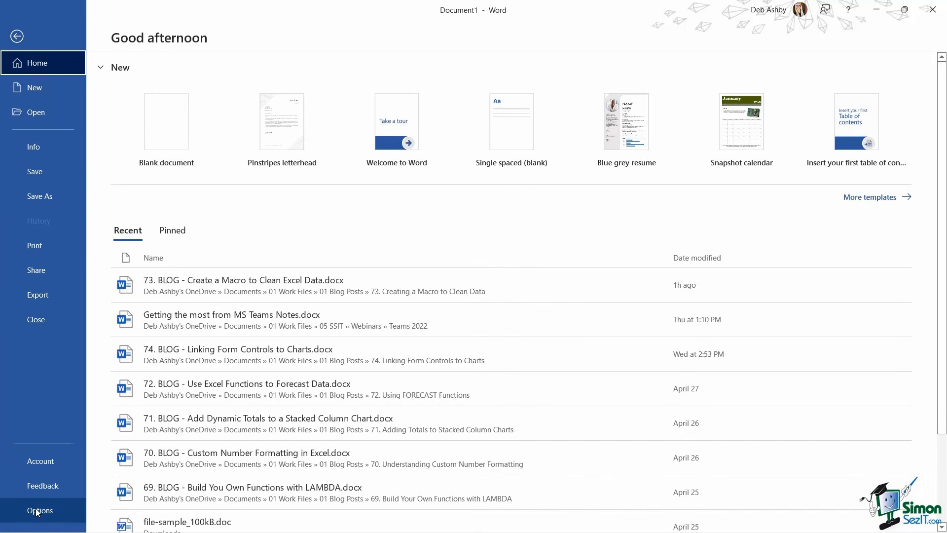
left_click(22, 510)
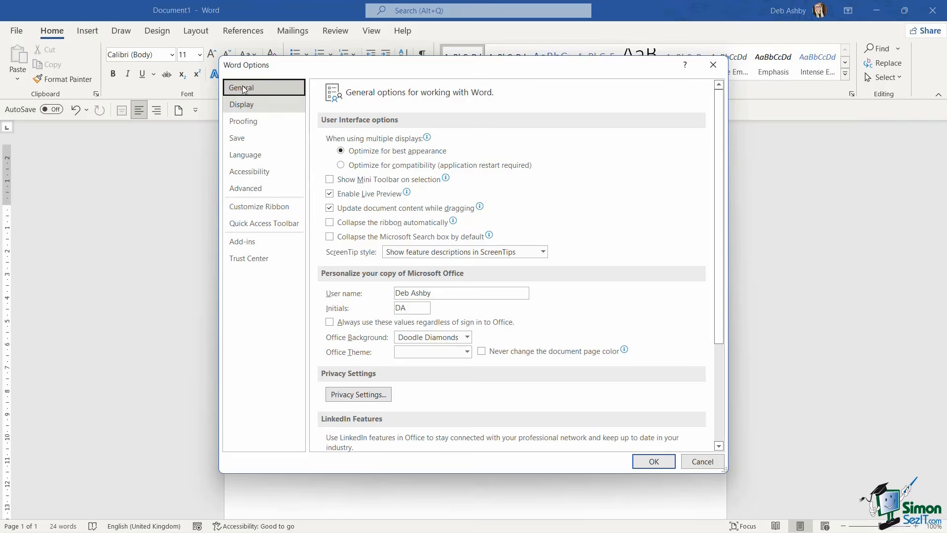
left_click(260, 210)
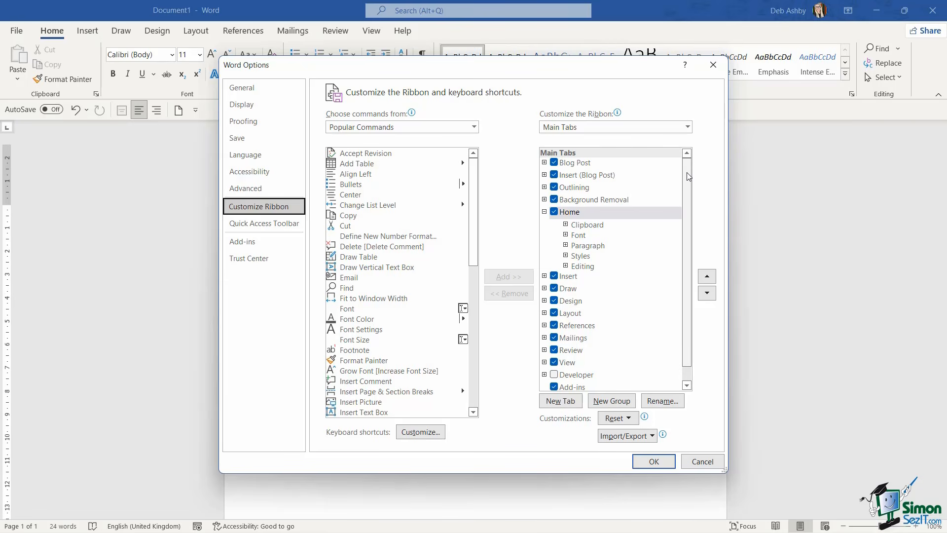
left_click_drag(689, 176, 688, 207)
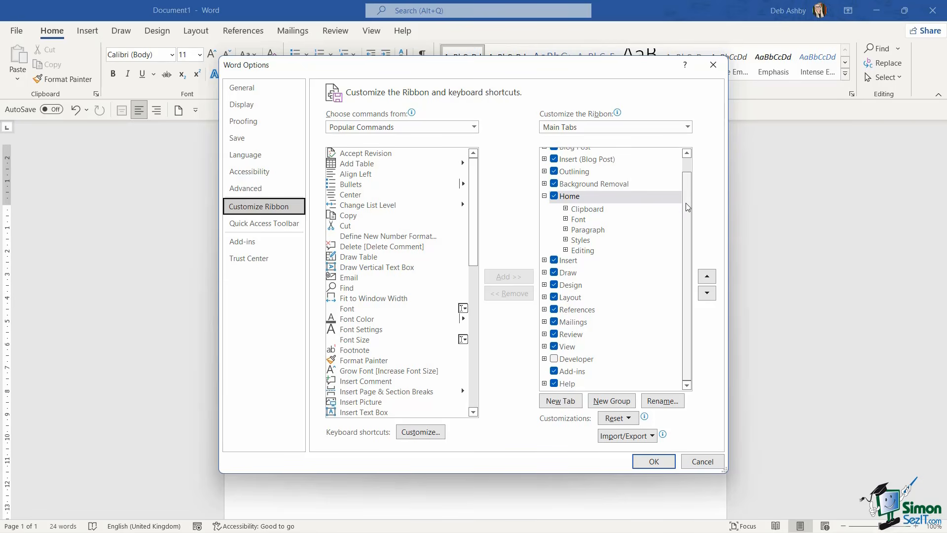
left_click(554, 383)
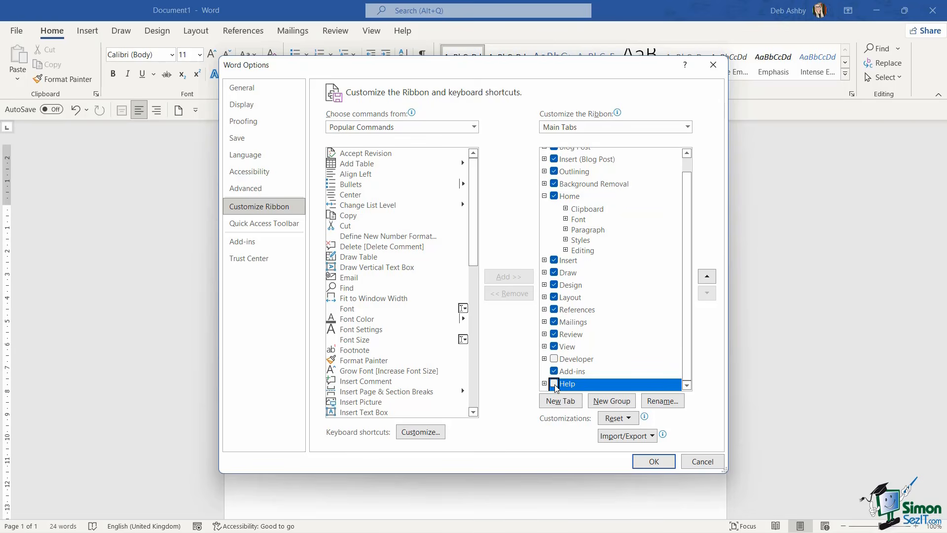
left_click(654, 461)
Open the Help pane, and float it over the document as a wider window
left_click(403, 31)
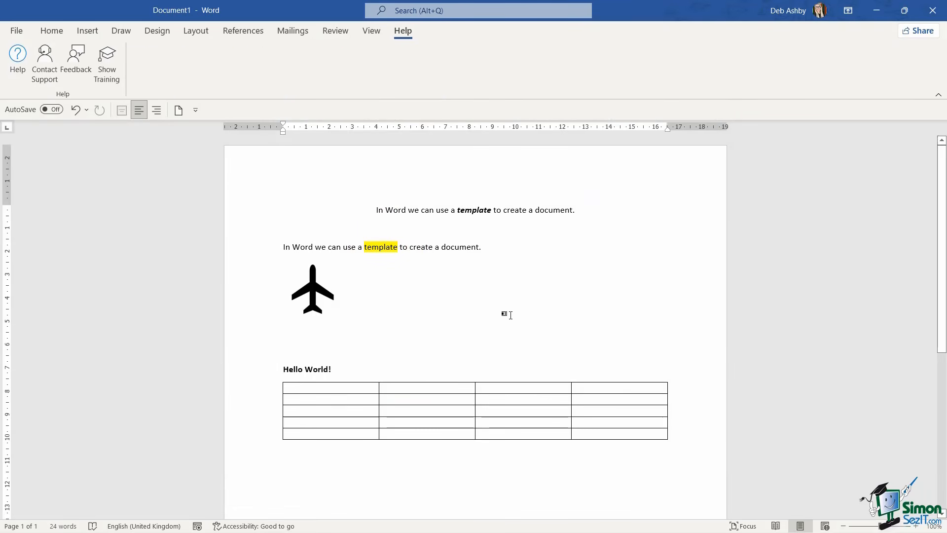
left_click(20, 59)
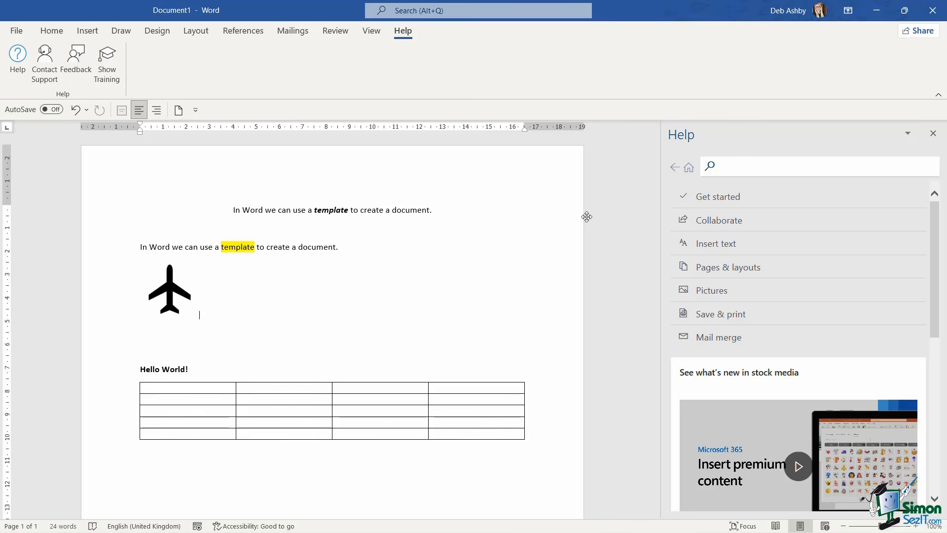
left_click_drag(586, 217, 332, 175)
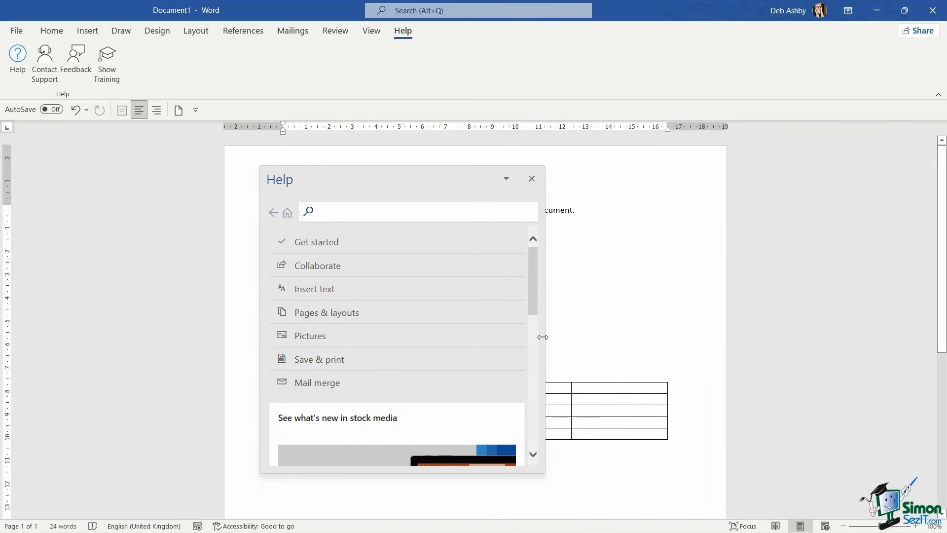
left_click_drag(543, 337, 797, 291)
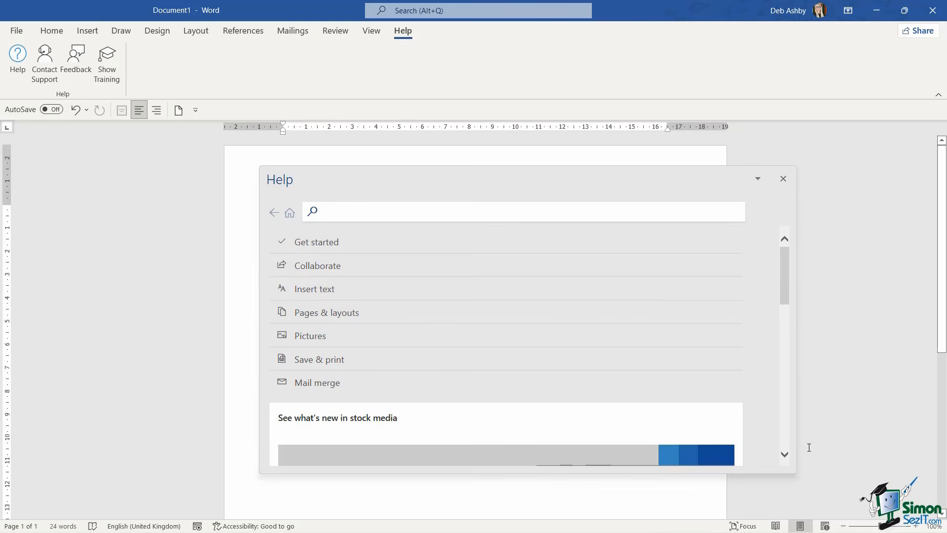
mouse_move(794, 473)
left_mouse_down()
mouse_move(765, 439)
mouse_move(793, 472)
left_mouse_up()
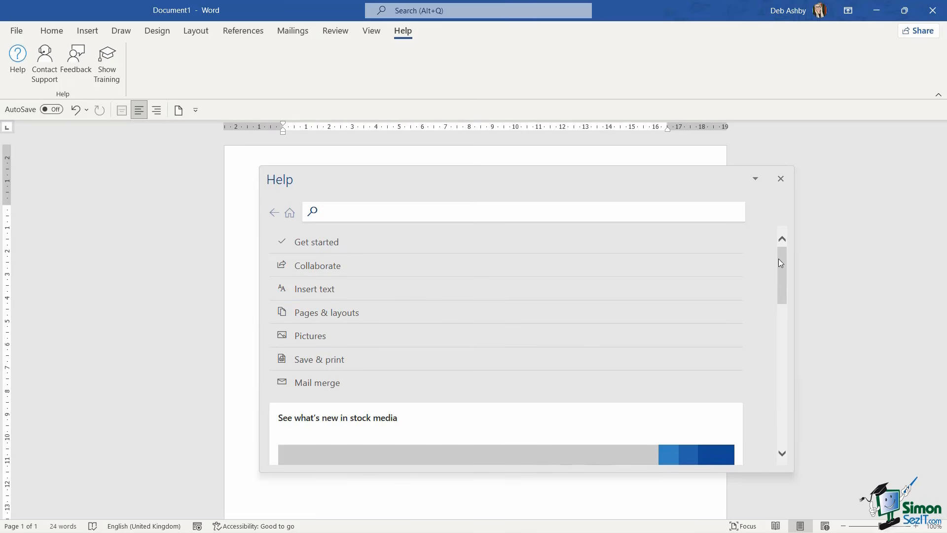
Dock the Help pane back beside the document and look through its topics, including Get started
left_click_drag(780, 262, 780, 295)
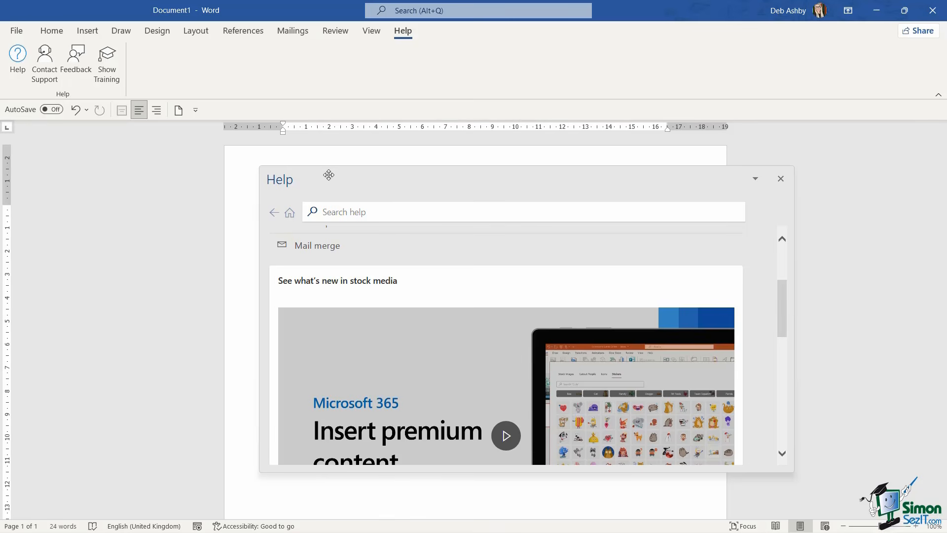
left_click_drag(338, 177, 943, 174)
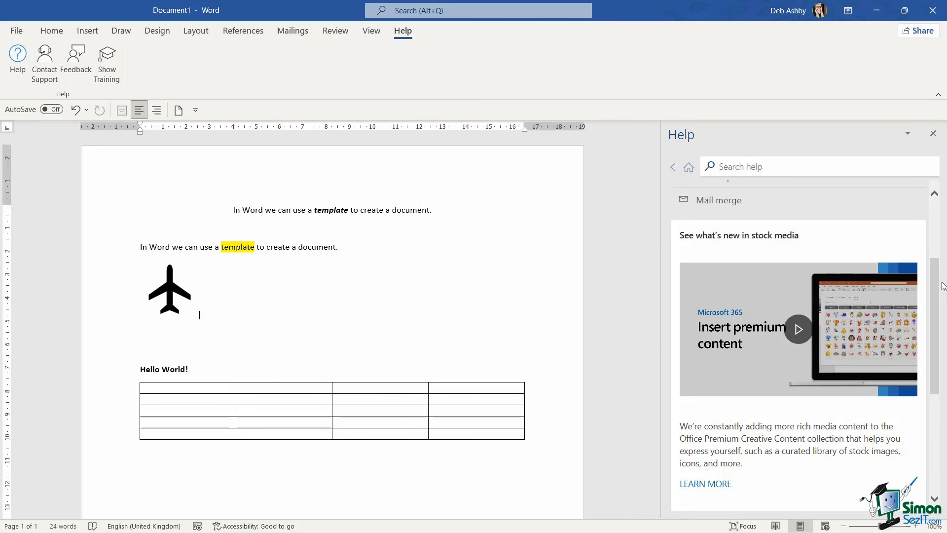
scroll(935, 286, "up", 3)
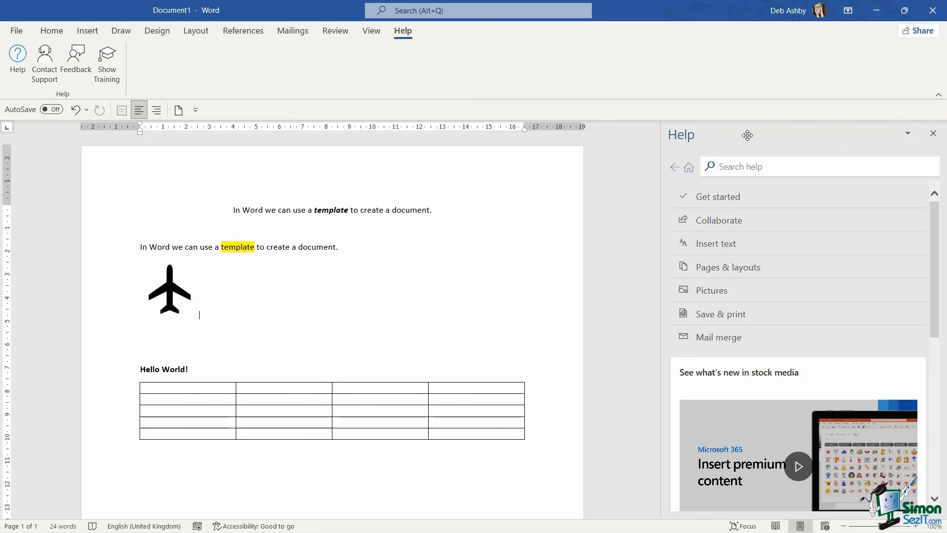
left_click(740, 203)
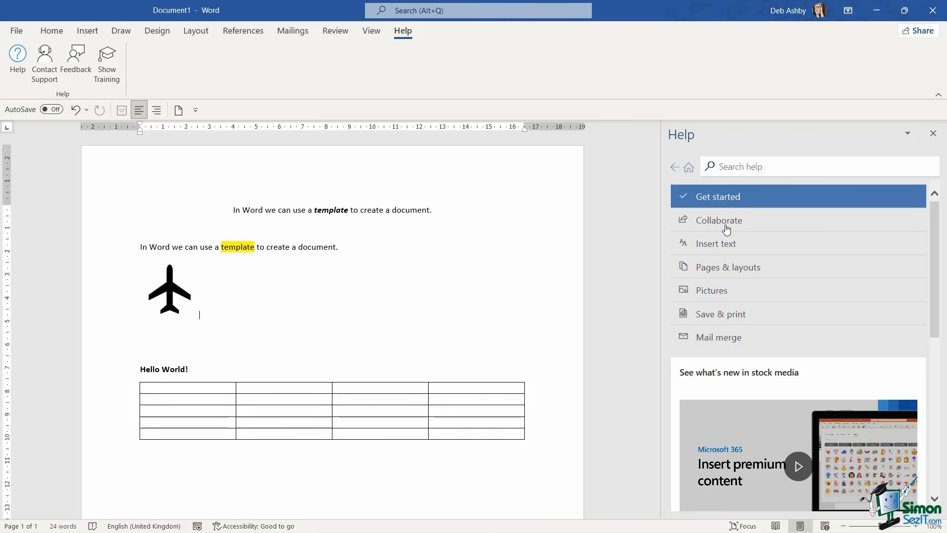
scroll(936, 239, "down", 1)
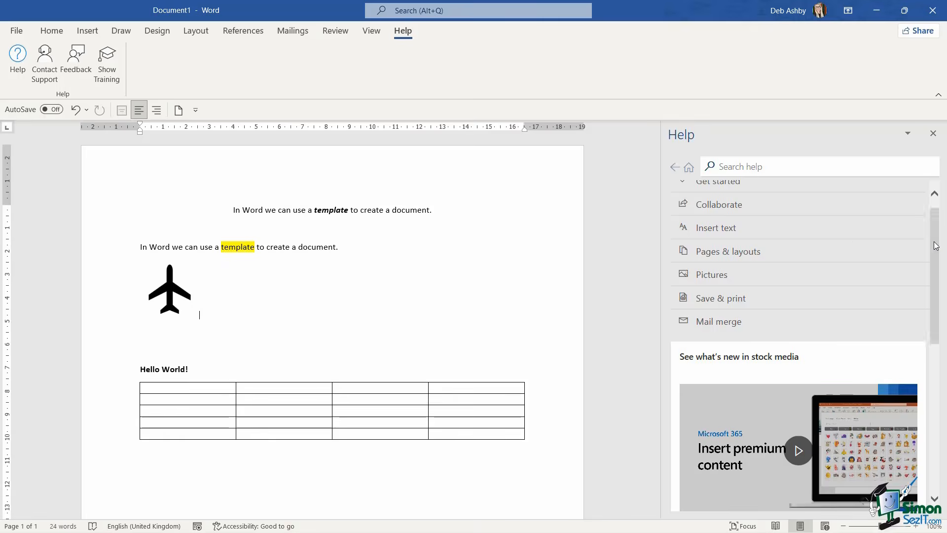
Read through the help article on creating a document in Word and return to the topic overview
left_click(683, 186)
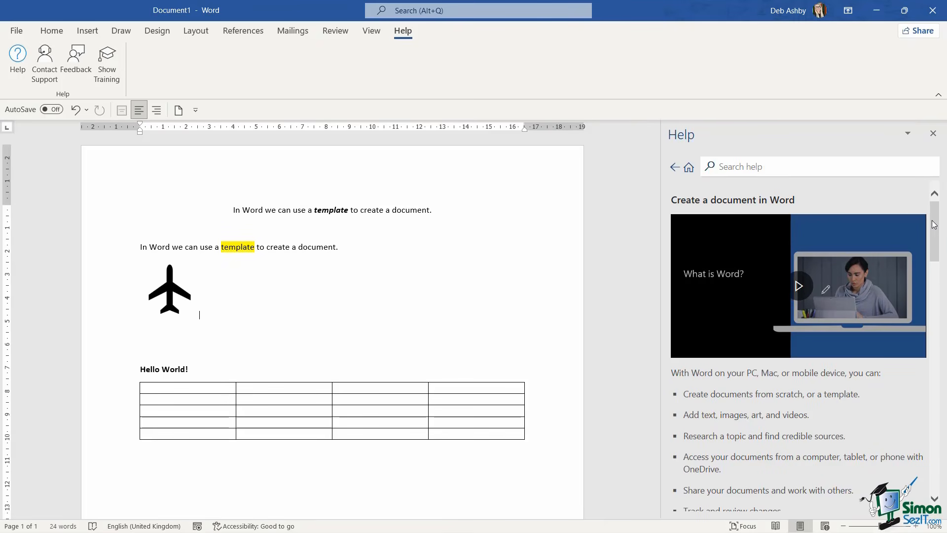
left_click_drag(934, 213, 935, 442)
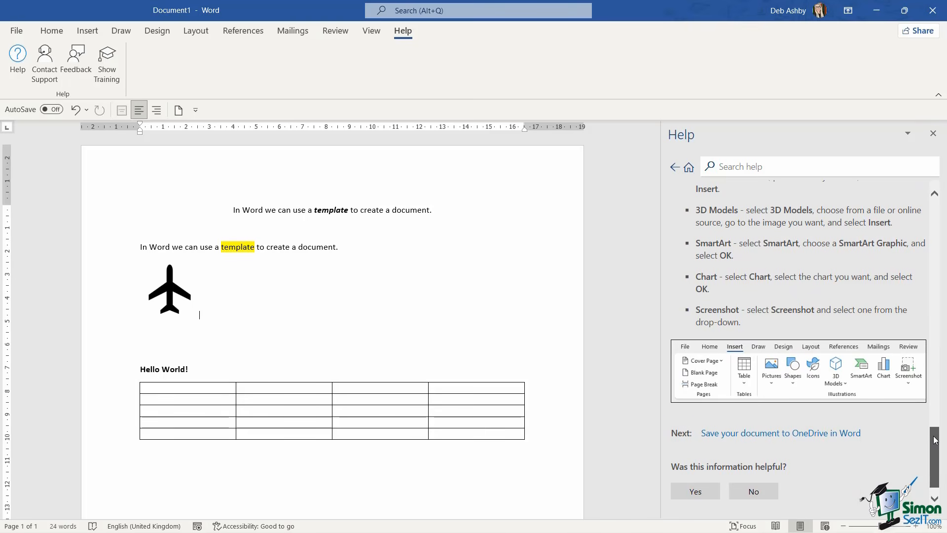
left_click(674, 168)
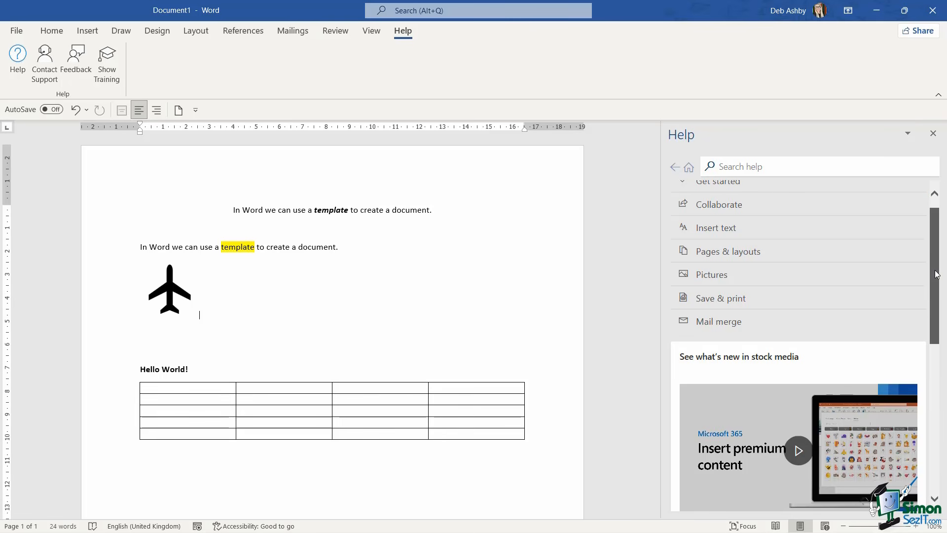
Look through the help overview down to Top tasks, view "Show or hide the ruler", and return to the help home page
scroll(936, 274, "up", 1)
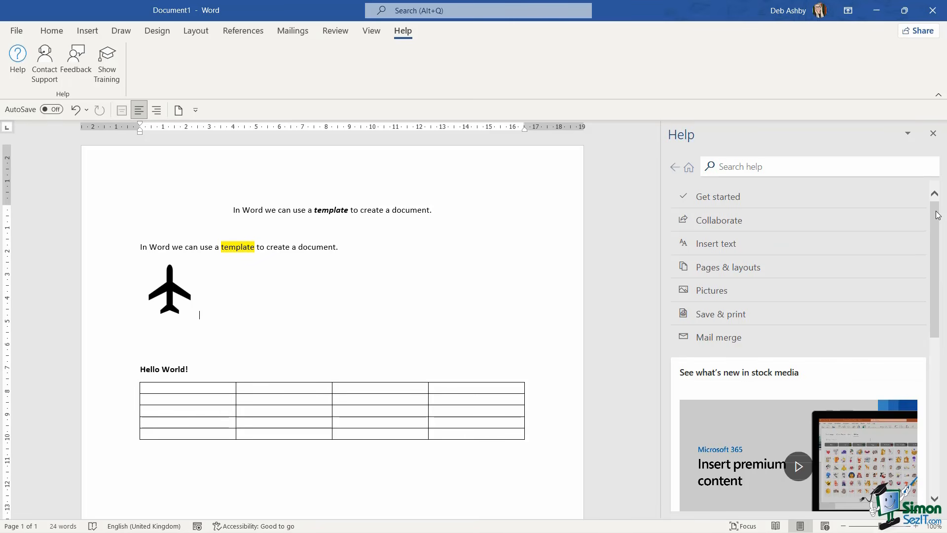
left_click_drag(937, 215, 938, 271)
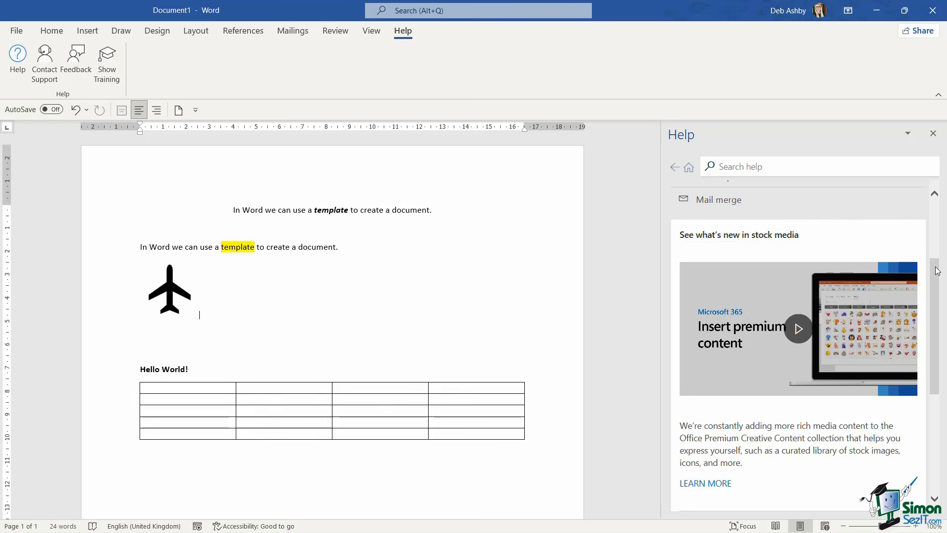
left_click_drag(937, 271, 936, 366)
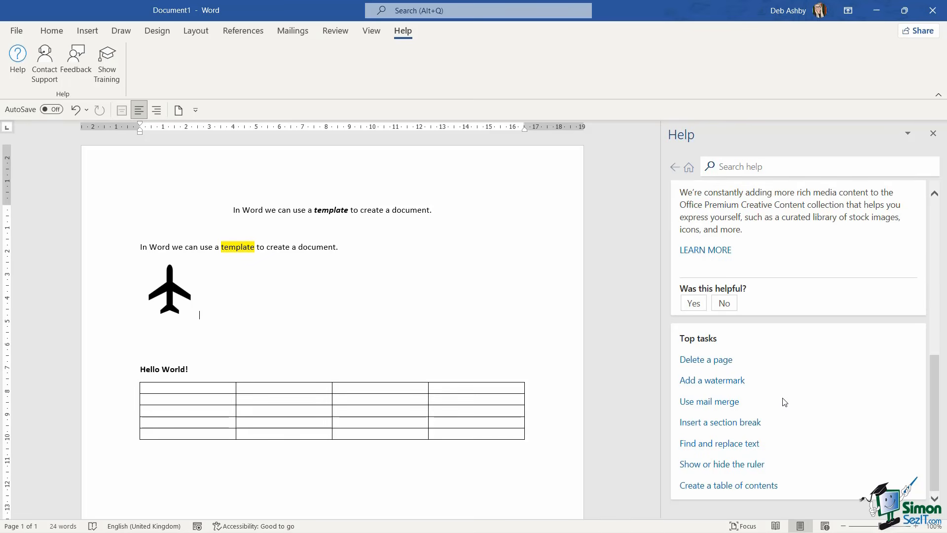
left_click(717, 465)
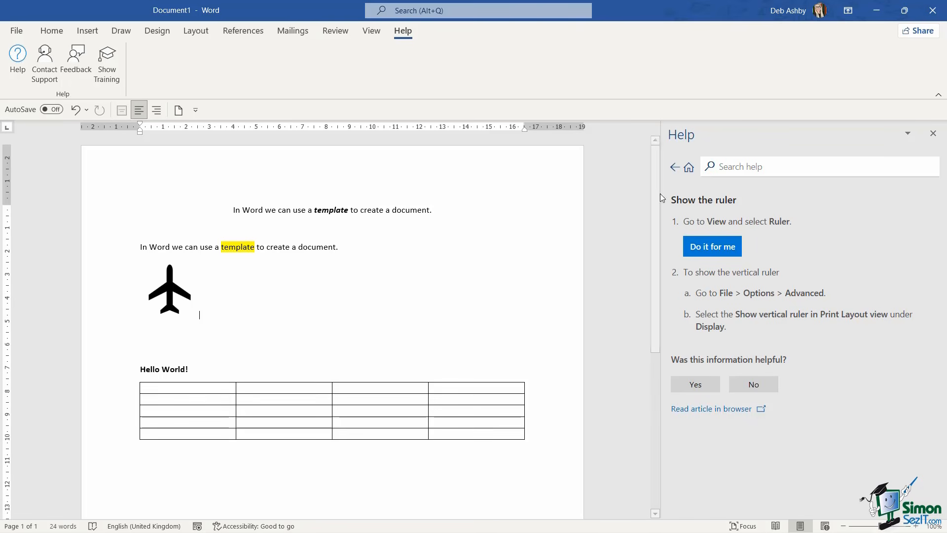
left_click(689, 167)
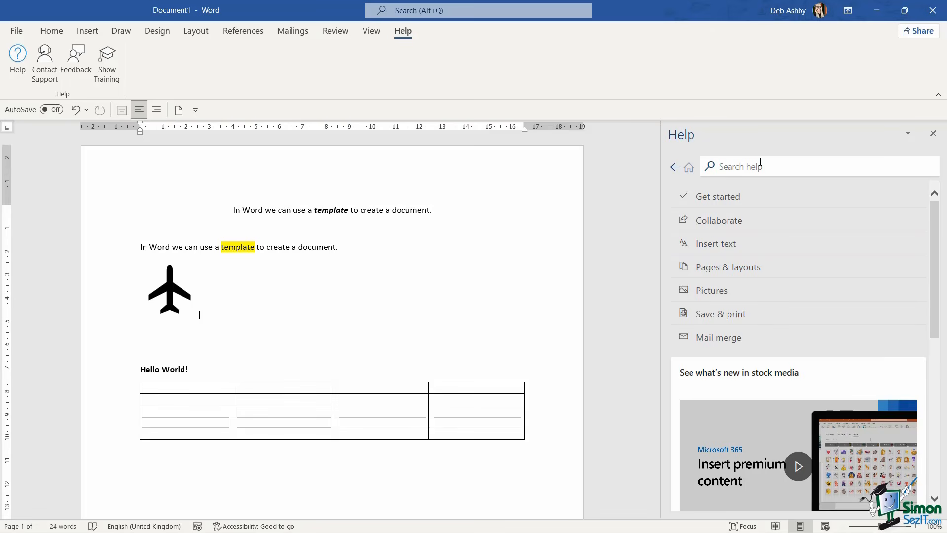
Search Help for "insert a table" and open the Insert a table article
left_click(727, 165)
type("insert a table")
key("Return")
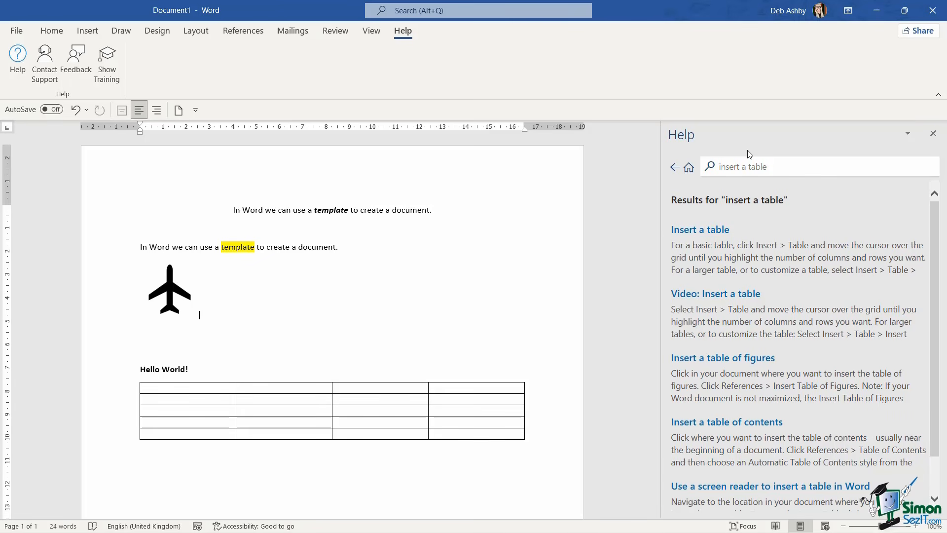
left_click(701, 232)
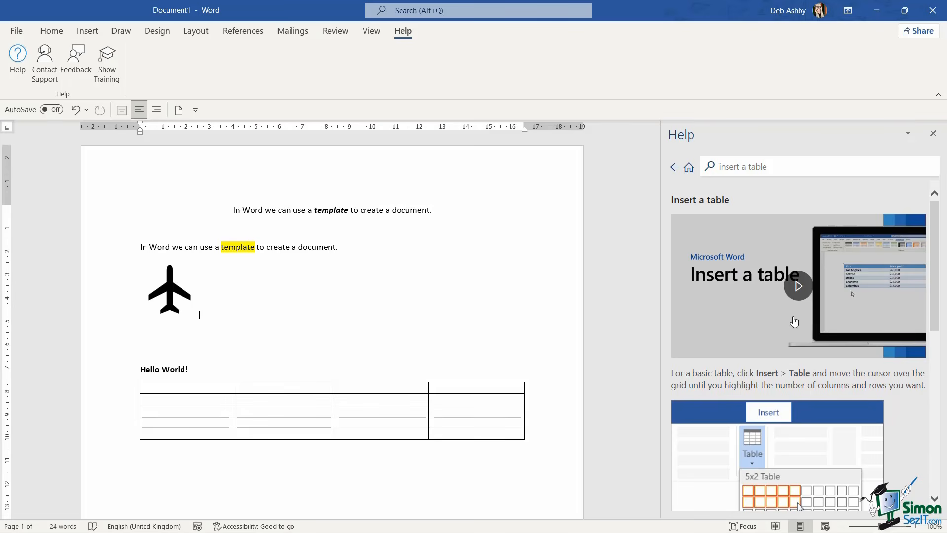
Play and pause the Insert a table video, skim the article's instructions, and close the Help pane from its home page
left_click(799, 286)
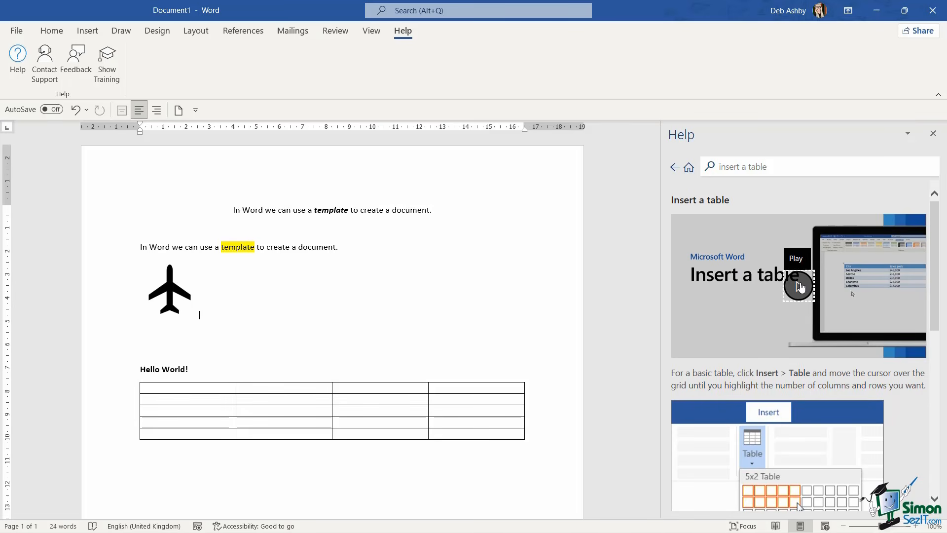
left_click(832, 311)
scroll(797, 472, "down", 2)
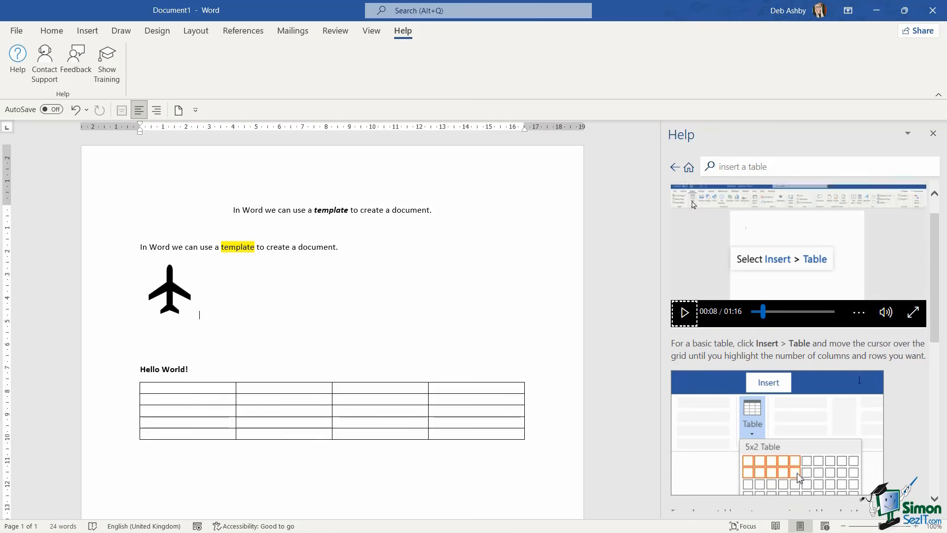
scroll(858, 379, "down", 3)
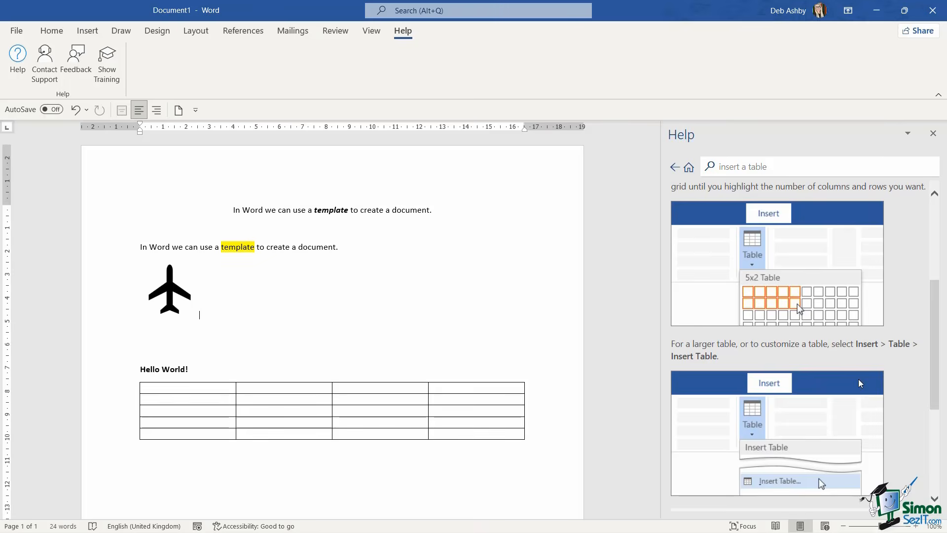
scroll(859, 379, "up", 5)
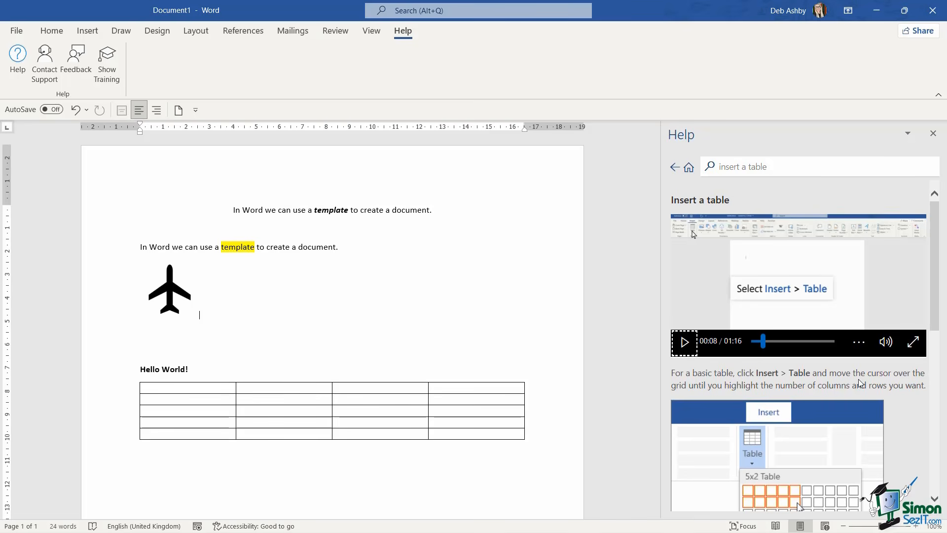
left_click(689, 168)
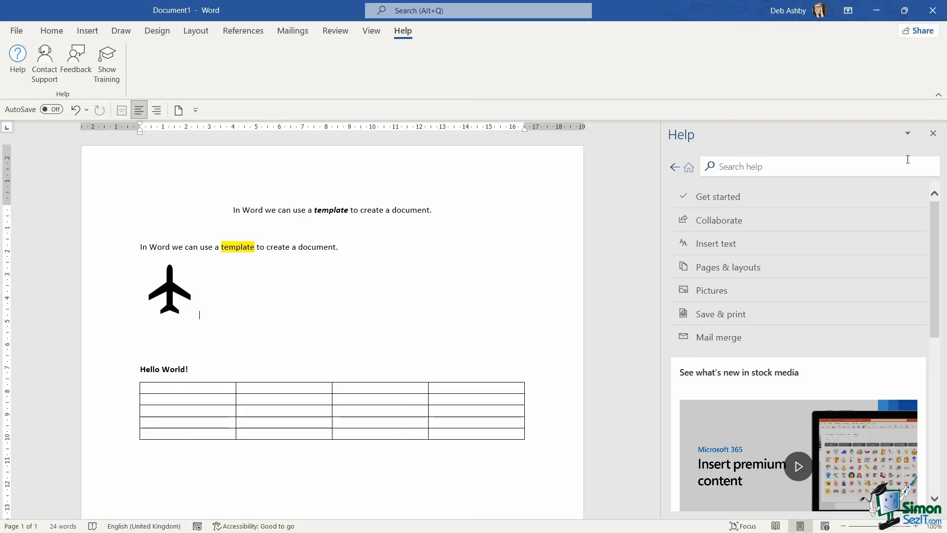
left_click(934, 134)
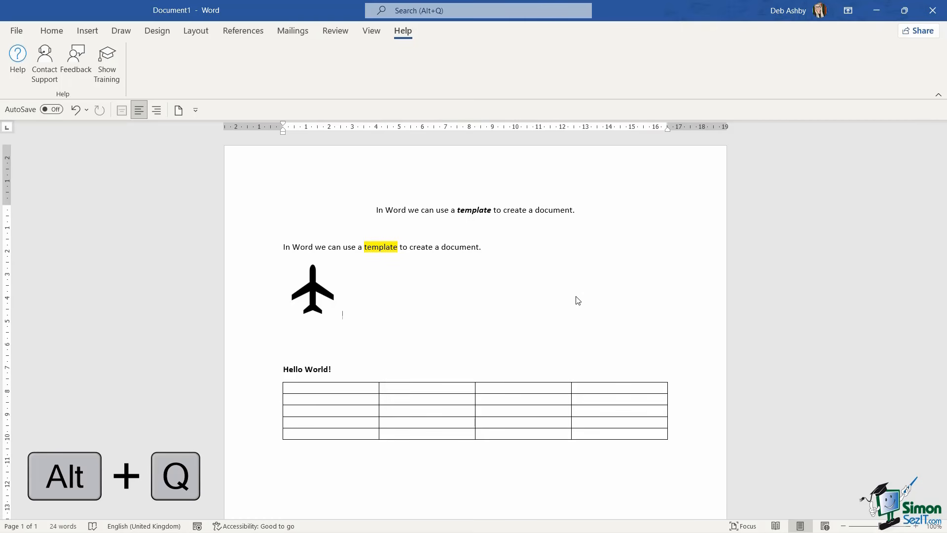
Search Word's commands for "insert a table", view the Insert a table help article from the results, and close it
key("alt+q")
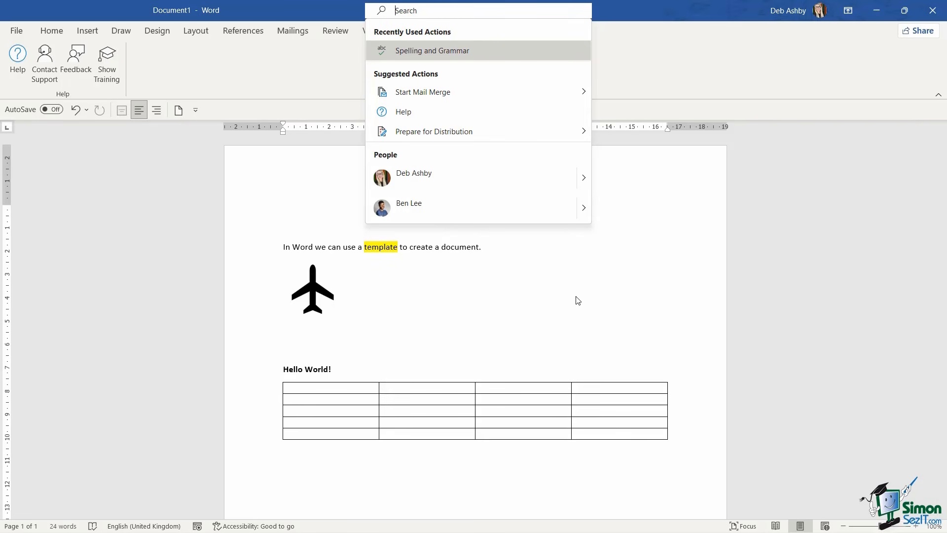
type("insert ")
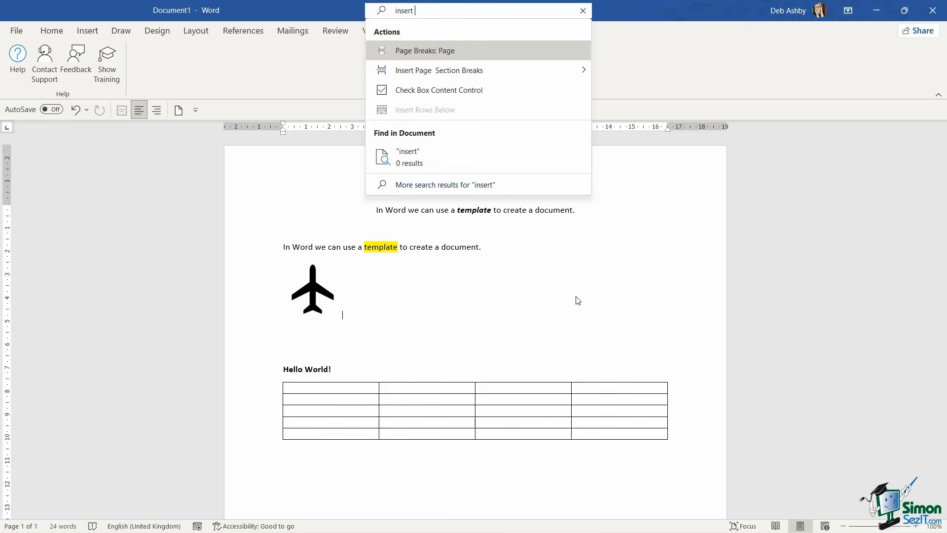
type("a table")
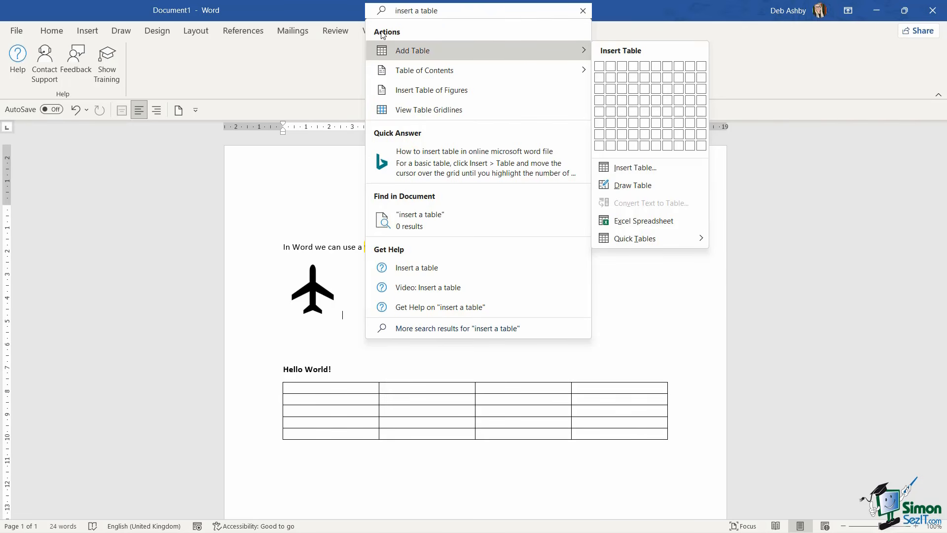
mouse_move(392, 50)
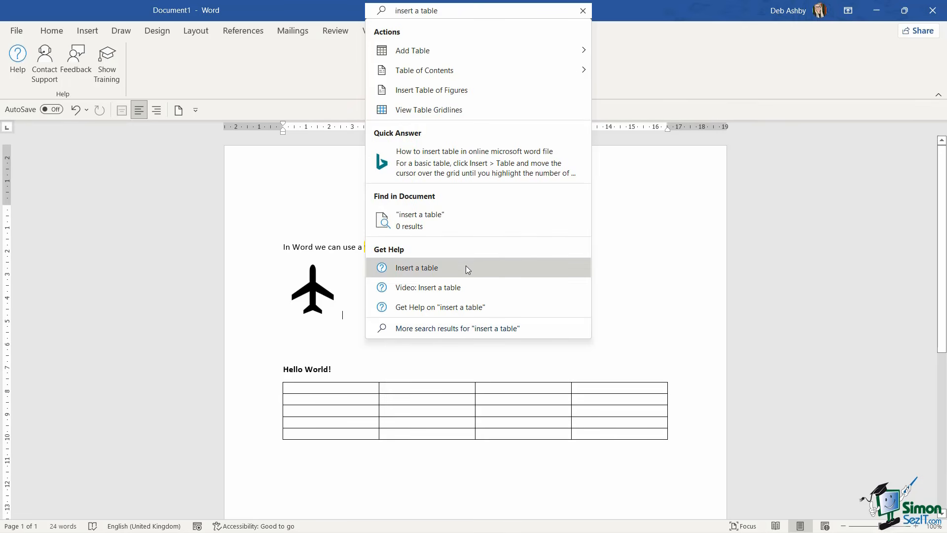
left_click(453, 269)
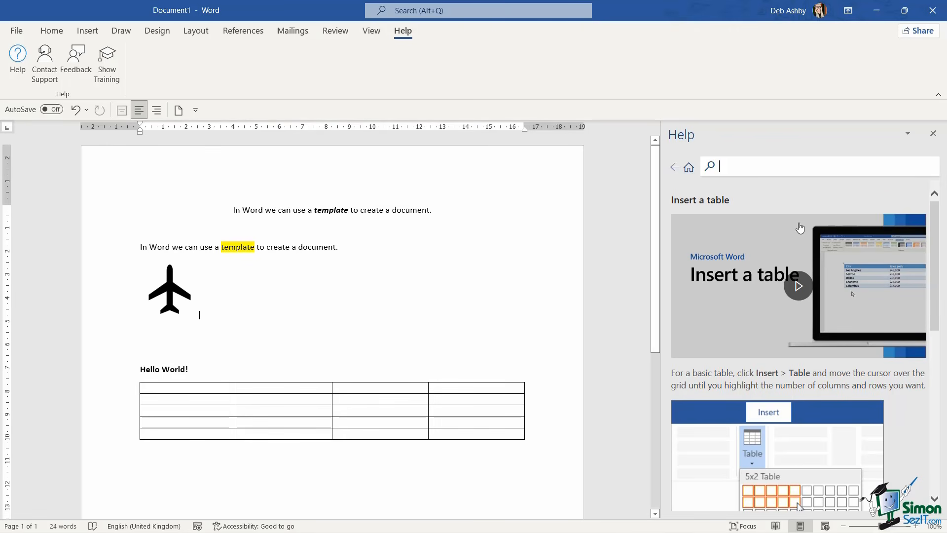
left_click(933, 133)
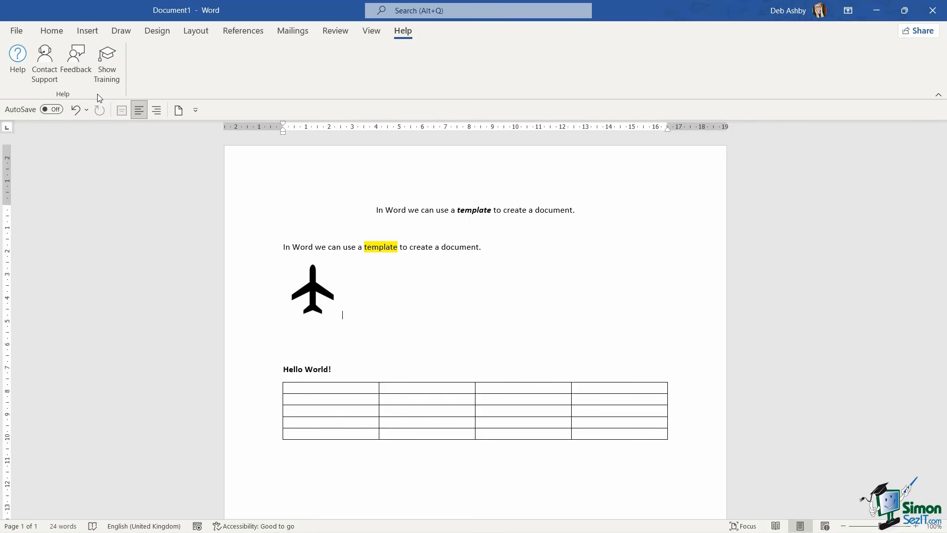
View the Contact Support options and the Feedback to Microsoft choices, and close the pane
left_click(43, 73)
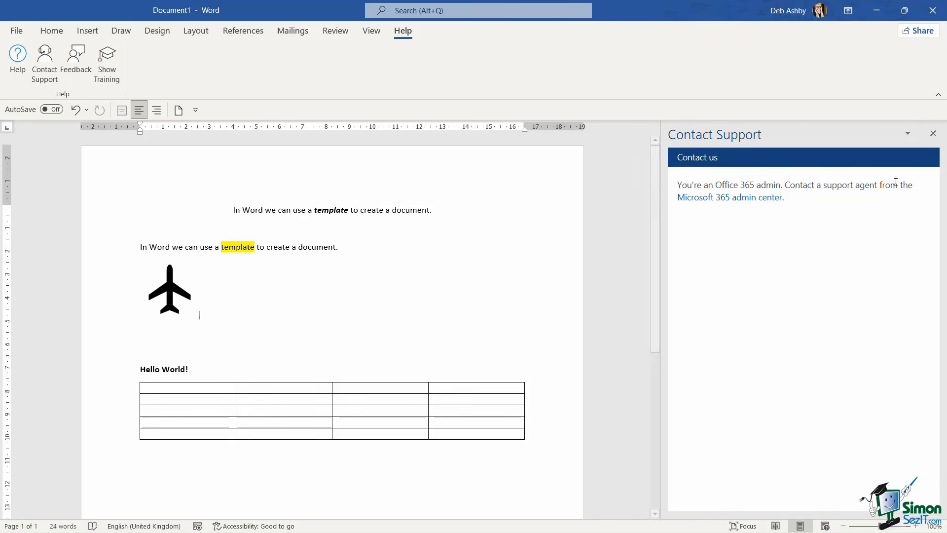
left_click(84, 71)
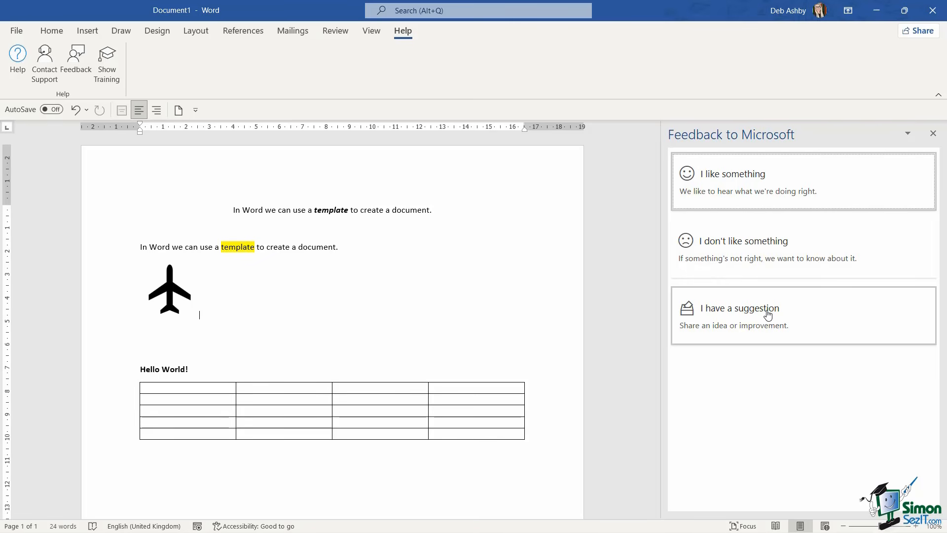
left_click(932, 134)
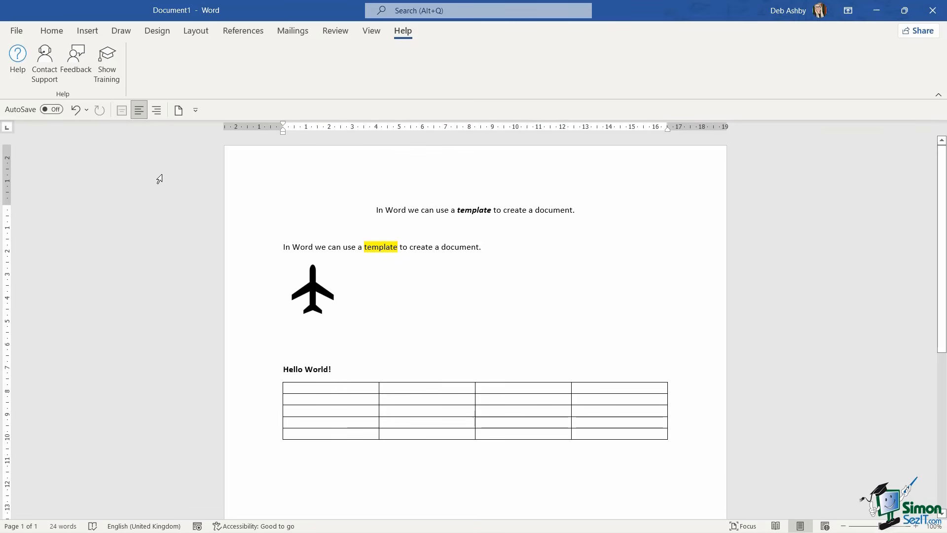
Browse the Word for Windows training, view the Insert a table lesson under tables, pictures and watermarks, and close the pane
left_click(107, 70)
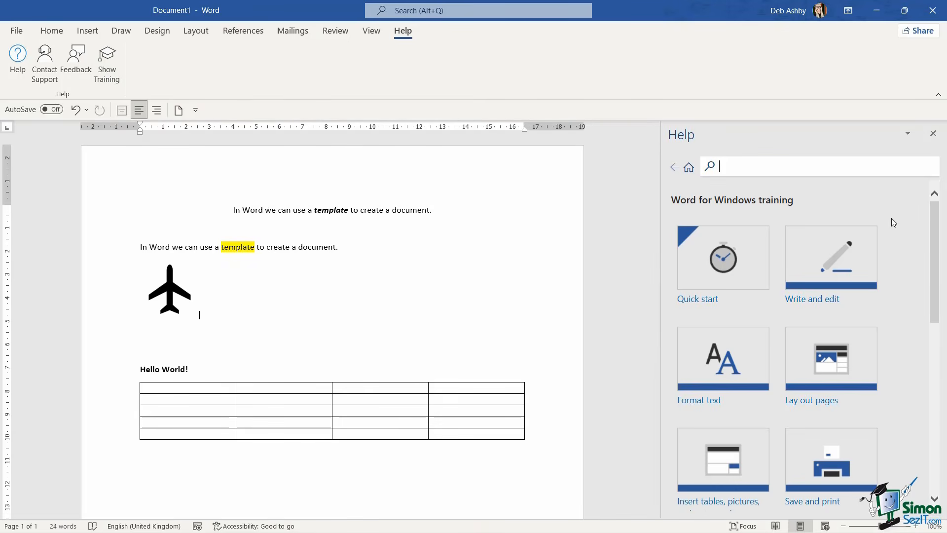
mouse_move(939, 220)
left_mouse_down()
mouse_move(938, 237)
mouse_move(935, 213)
left_mouse_up()
left_click_drag(934, 234, 936, 311)
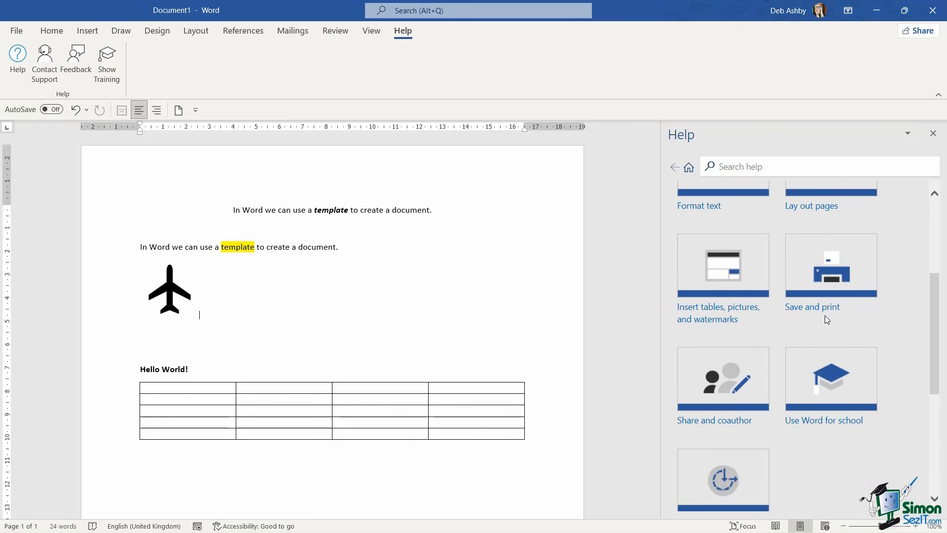
left_click(709, 268)
left_click(706, 271)
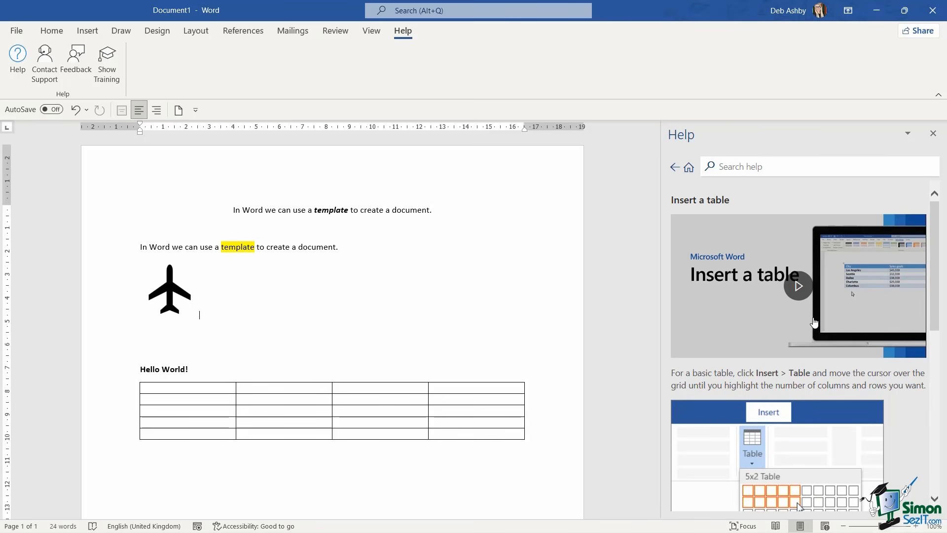
left_click(933, 133)
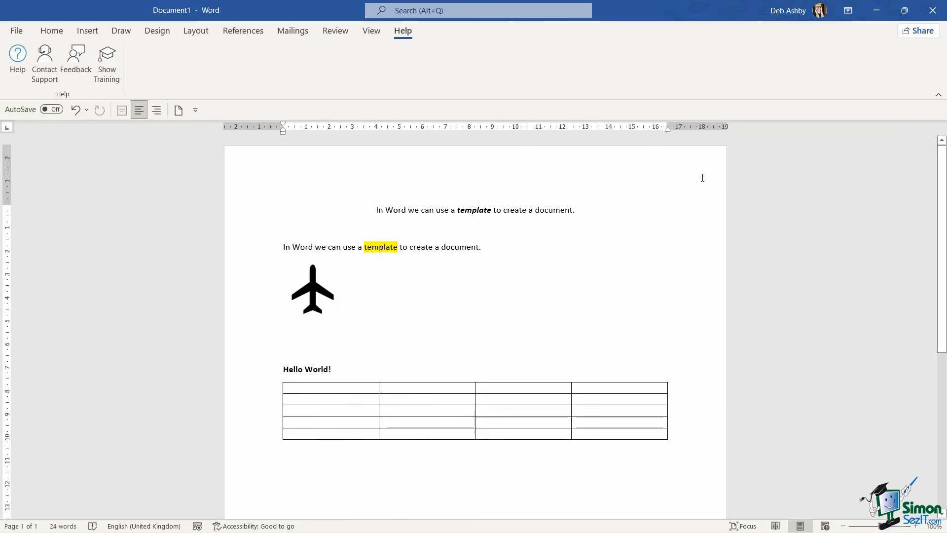
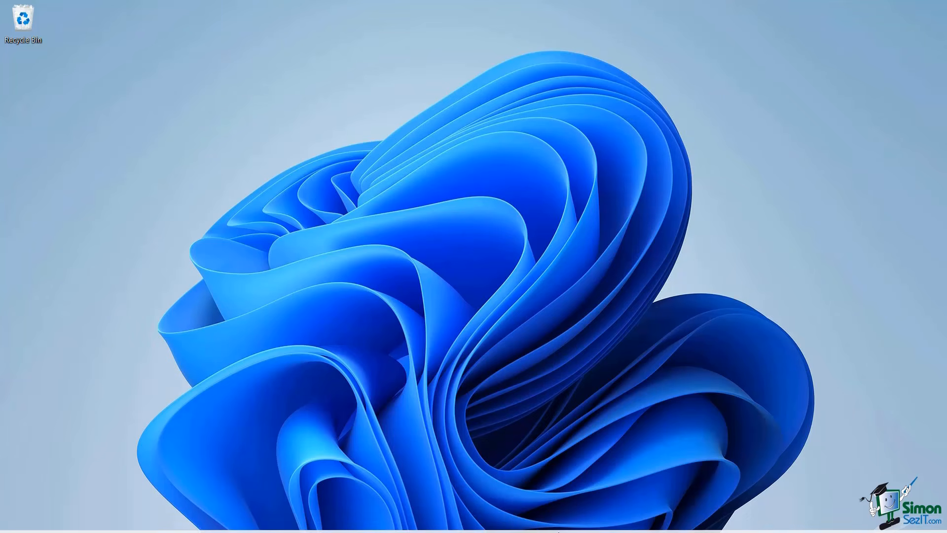
Start Word from the desktop and create a new blank document
mouse_move(575, 530)
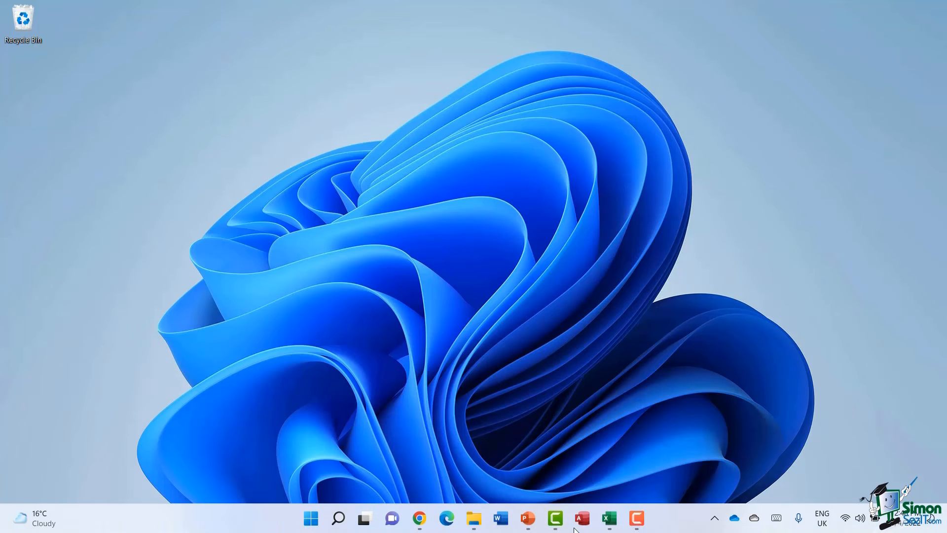
left_click(501, 519)
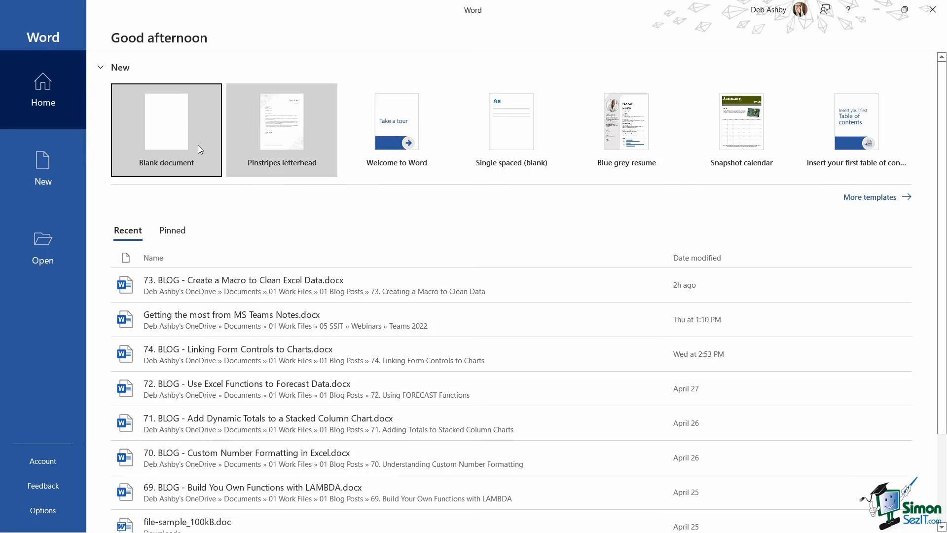
left_click(167, 131)
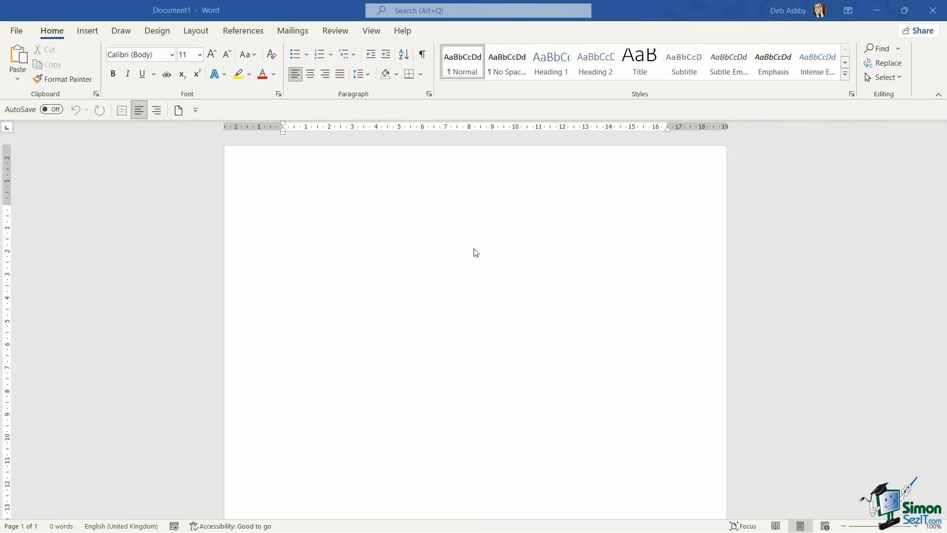
Check the ruler setting and the available measurement units in the advanced display options, keeping Centimeters, and close the options
left_click(371, 32)
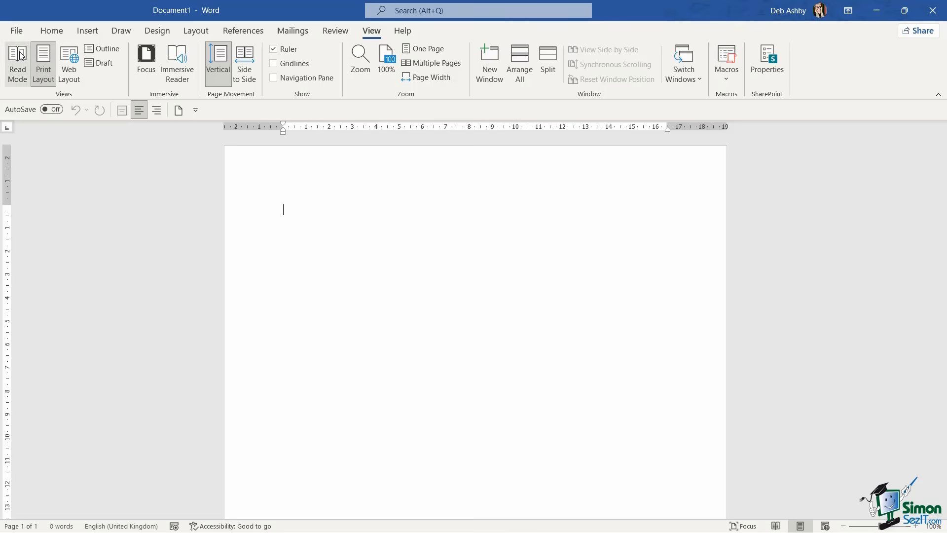
left_click(16, 31)
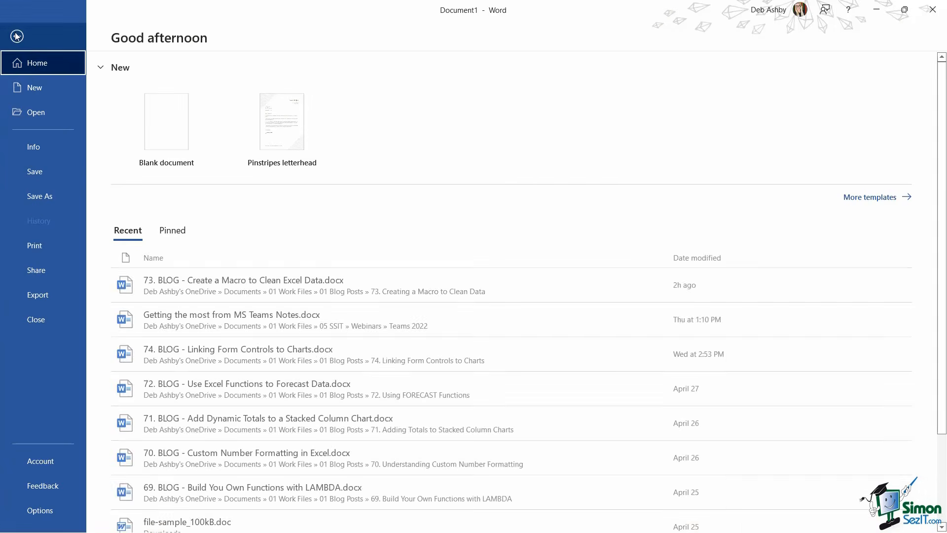
left_click(54, 515)
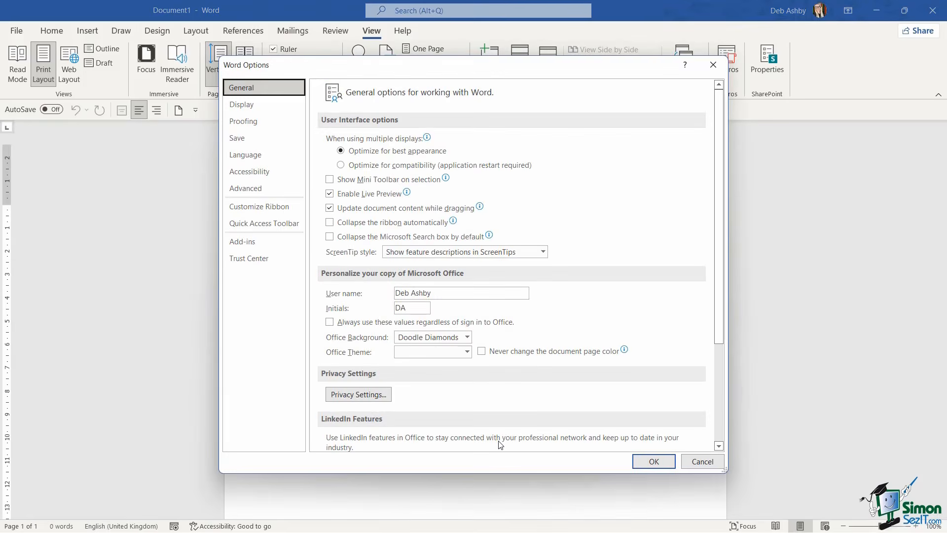
left_click(249, 191)
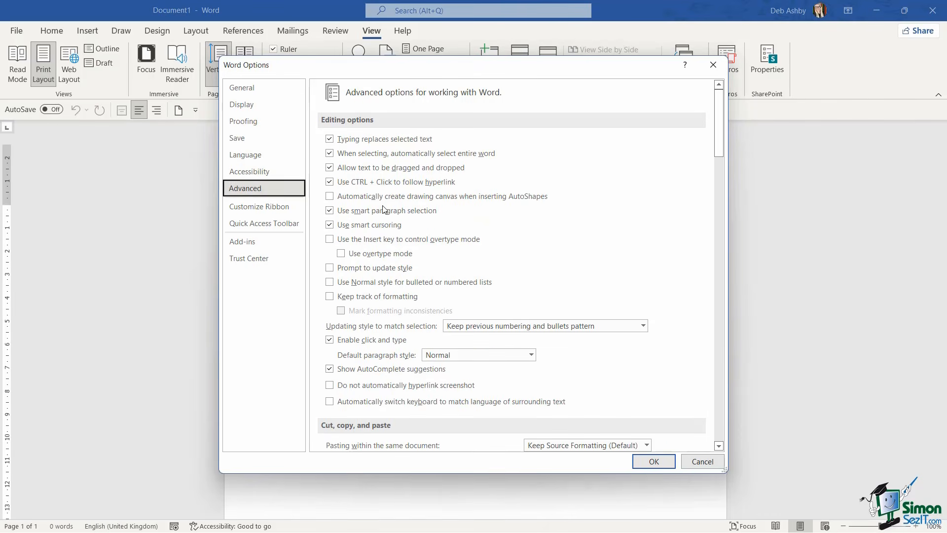
scroll(724, 188, "down", 15)
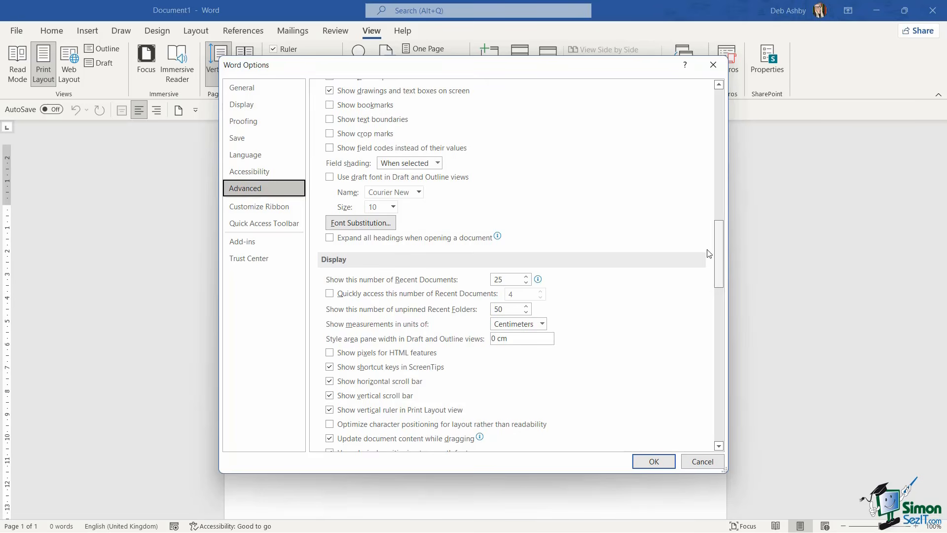
left_click(542, 324)
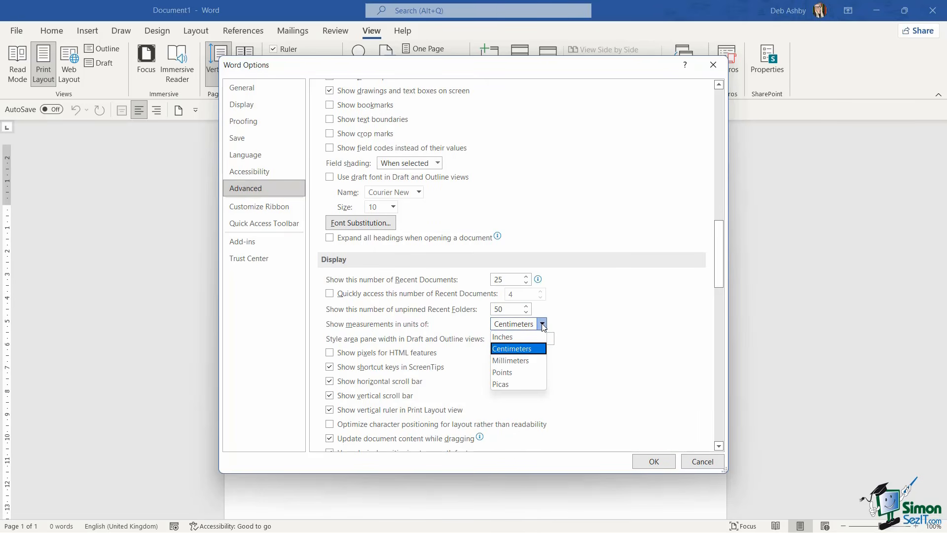
left_click(656, 328)
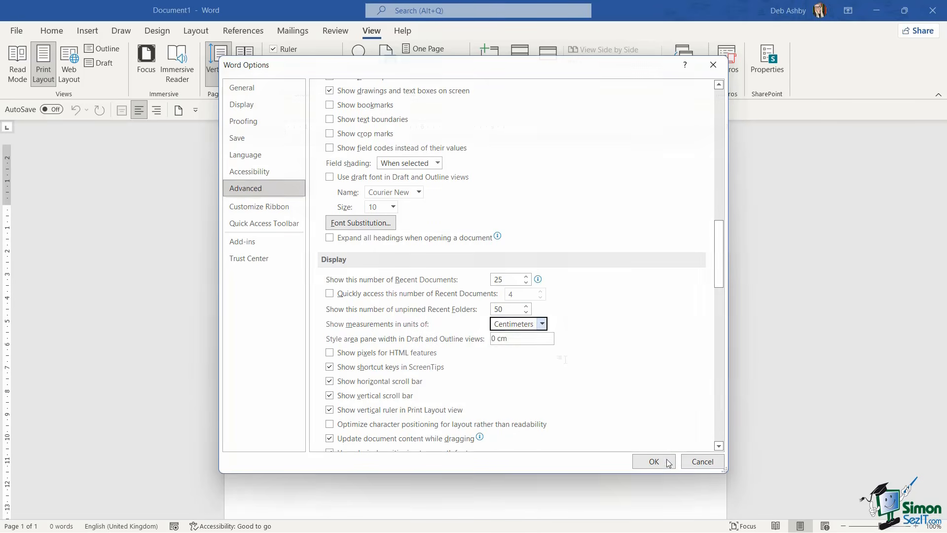
left_click(657, 460)
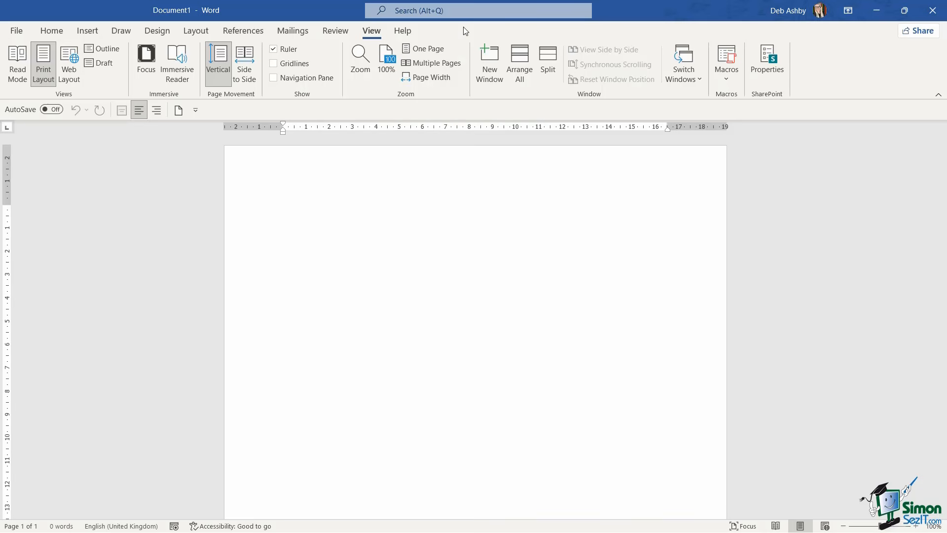
View the main tabs in the Customize Ribbon options, and close the options
left_click(17, 31)
left_click(40, 510)
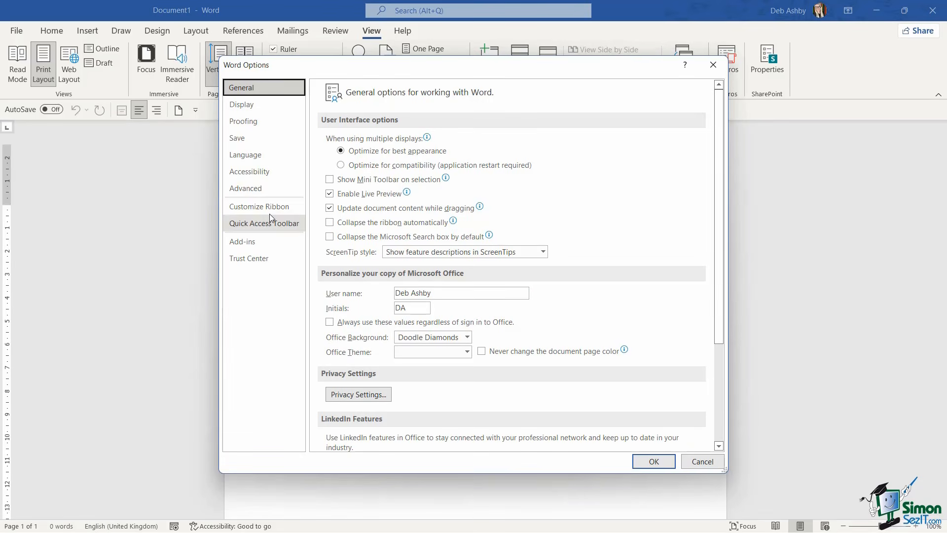
left_click(269, 212)
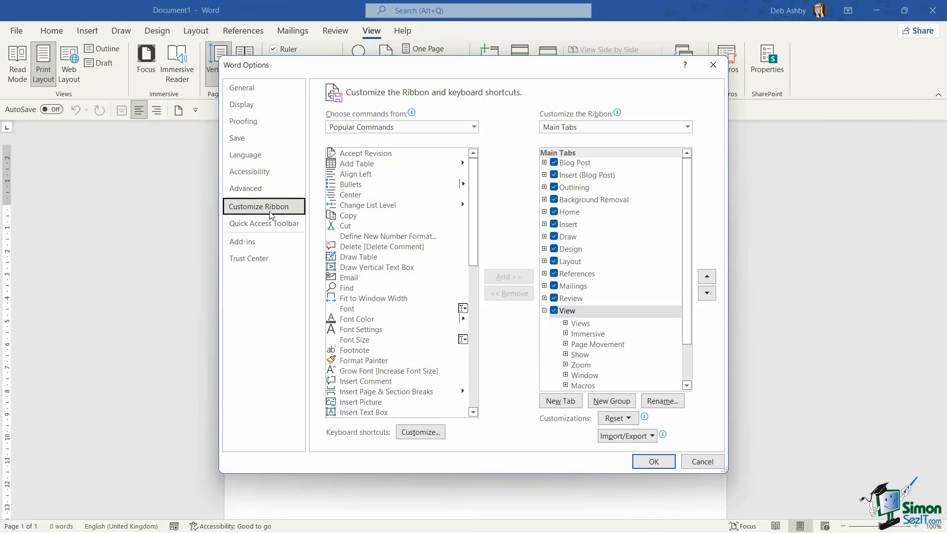
left_click_drag(688, 285, 688, 323)
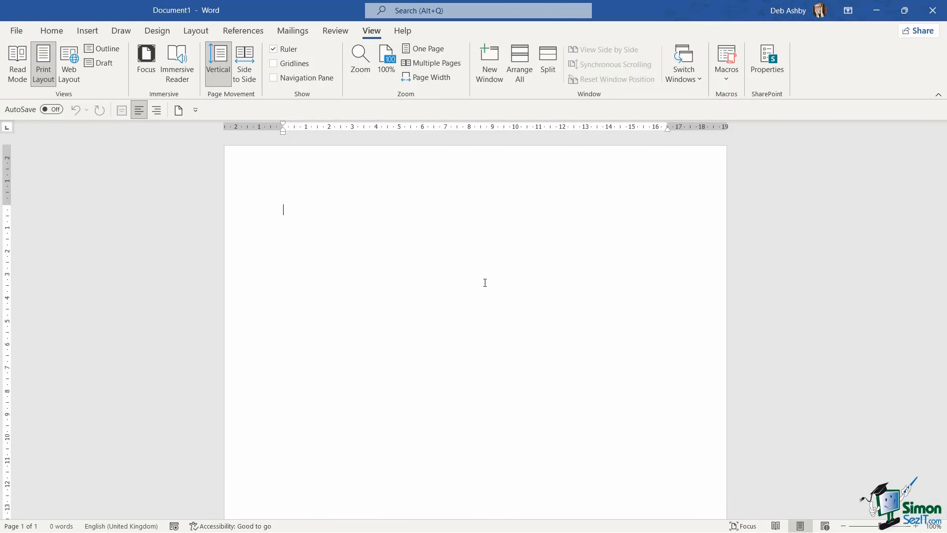
Review the General and Proofing options, including the spelling and grammar correction settings, and close the options
left_click(16, 31)
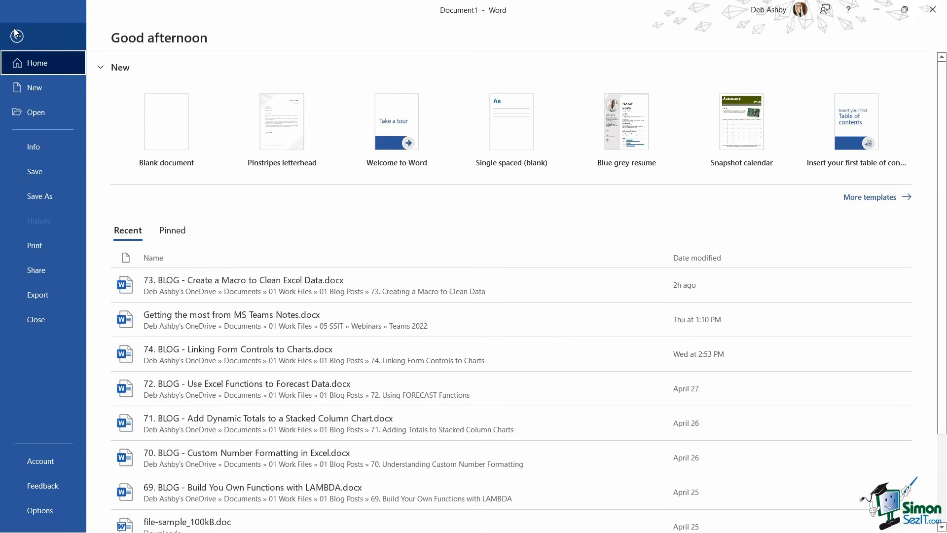
left_click(59, 517)
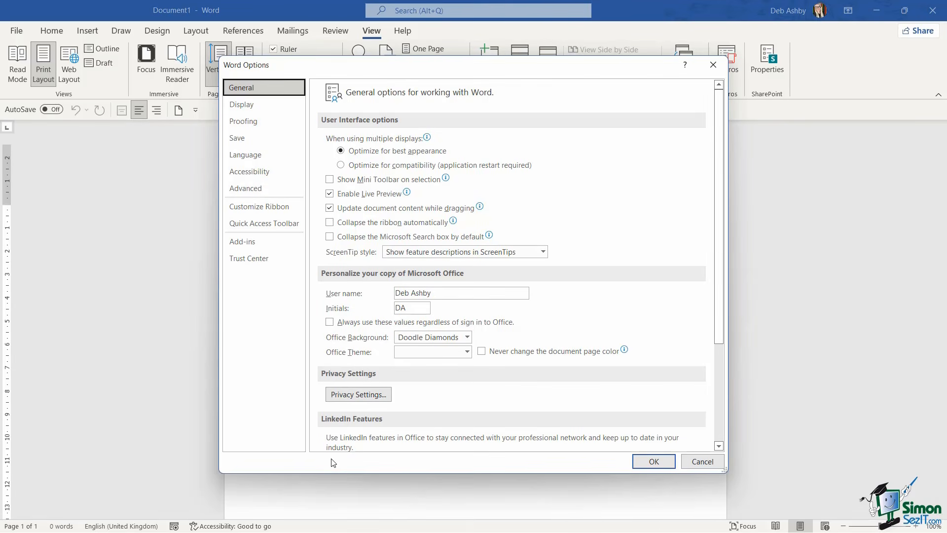
left_click(246, 121)
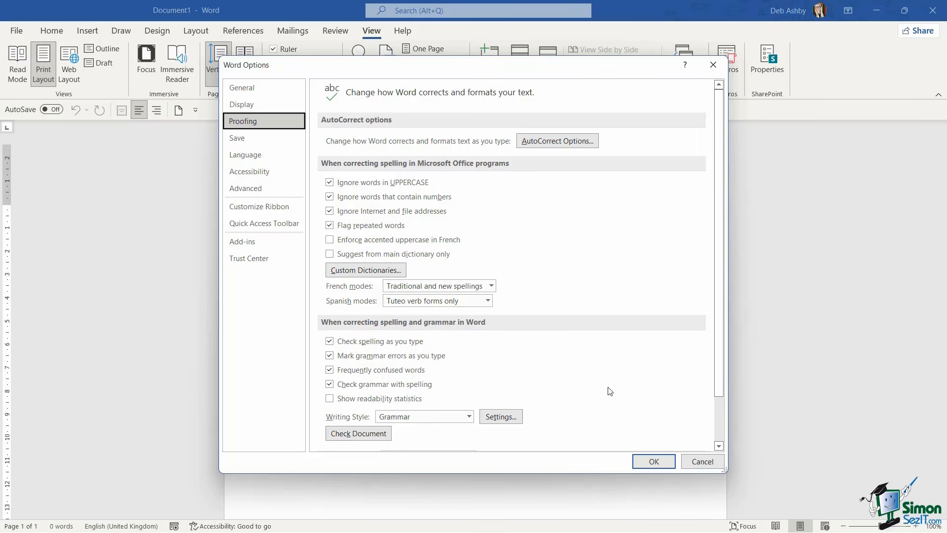
left_click(656, 460)
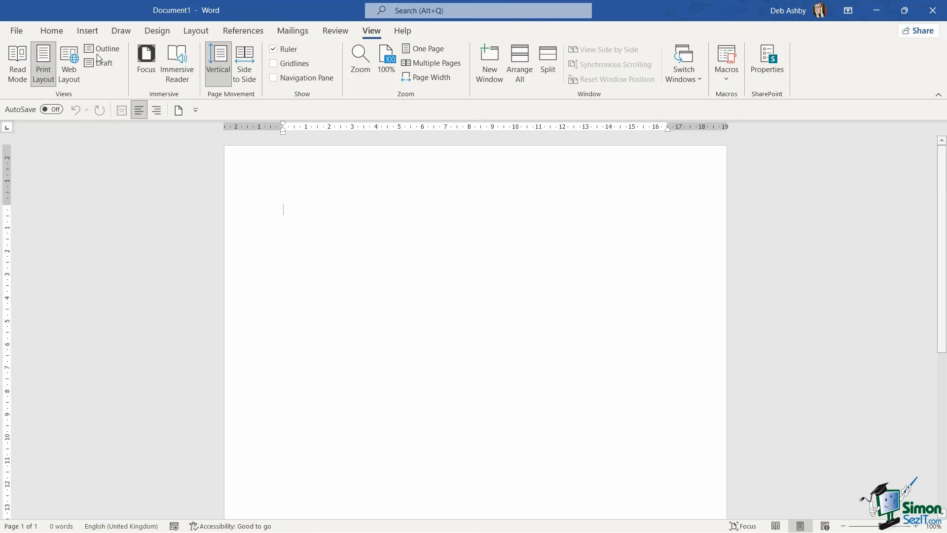
Add the Italic command to the Quick Access Toolbar
left_click(52, 30)
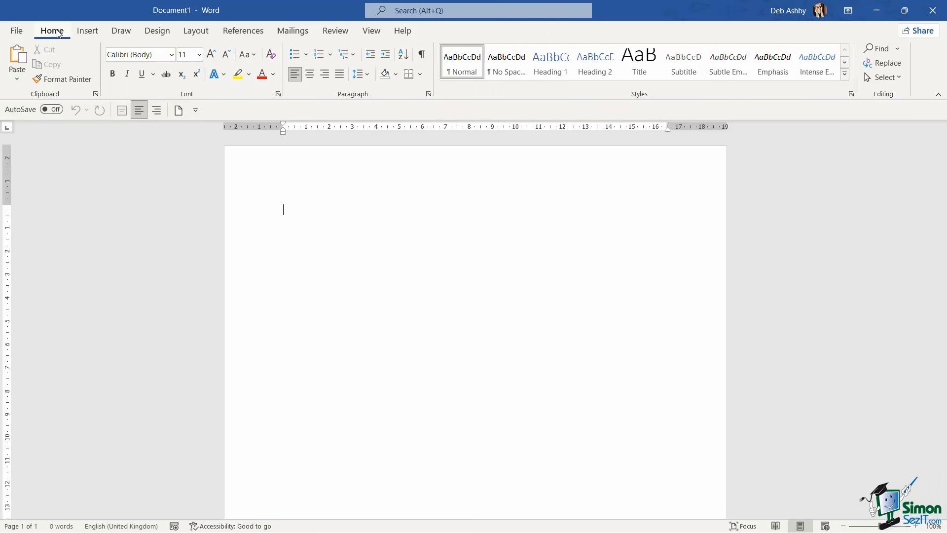
right_click(127, 75)
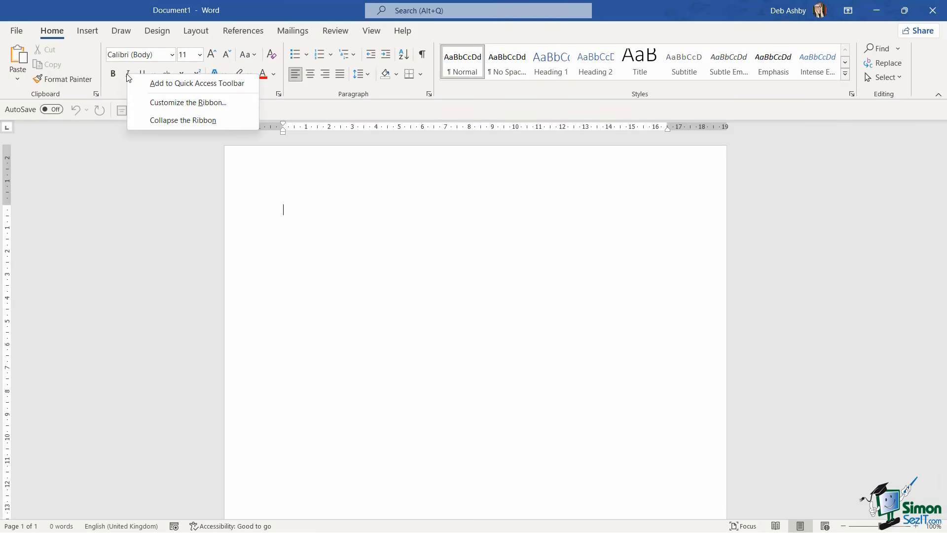
left_click(158, 85)
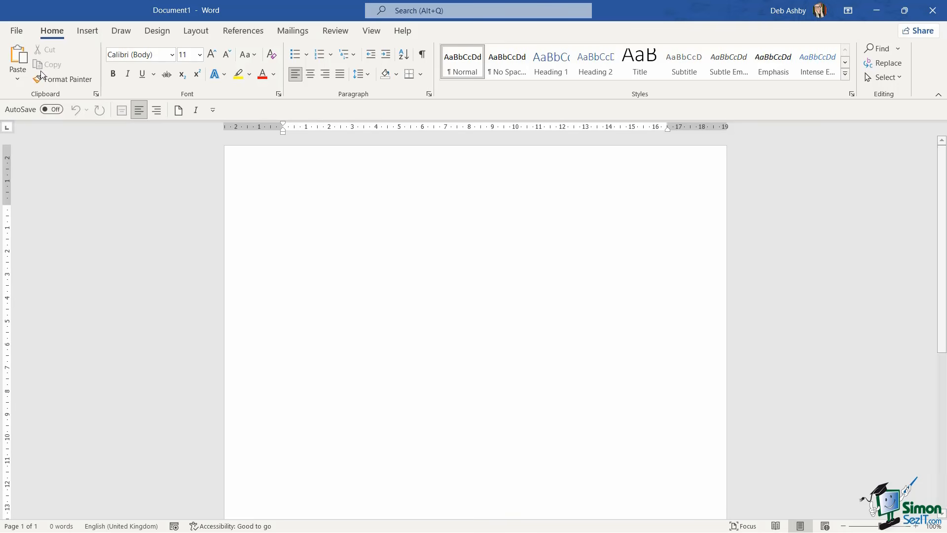
Add Dark Mode from the All Commands list and the Find command to the Quick Access Toolbar
left_click(213, 110)
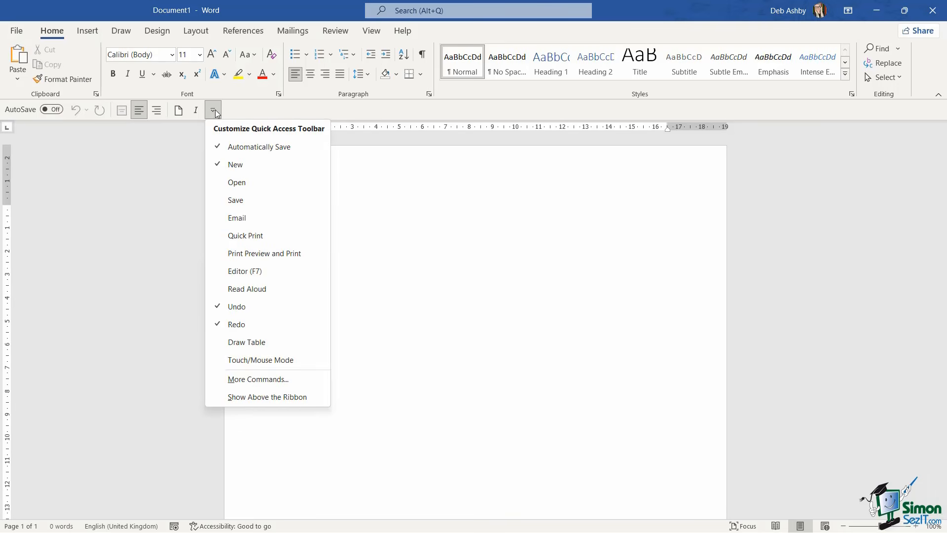
left_click(249, 381)
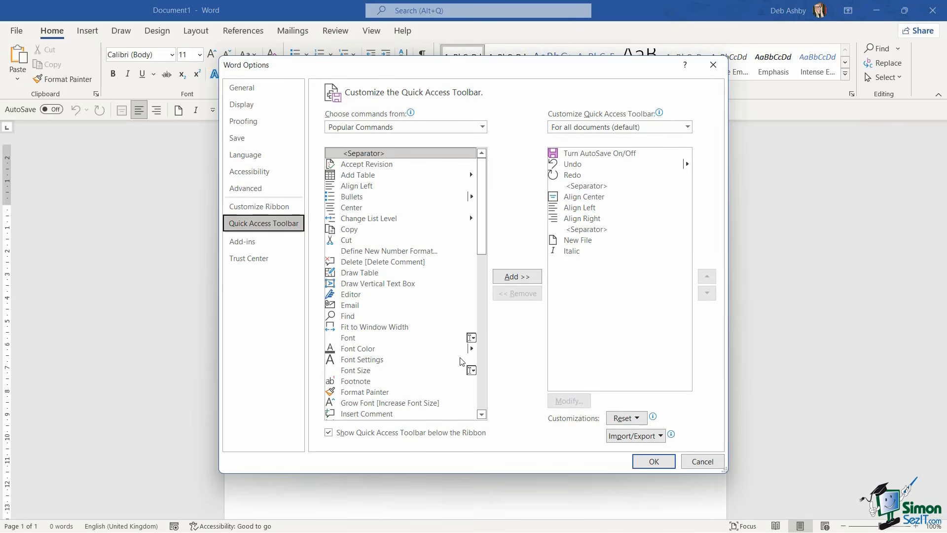
left_click(482, 129)
left_click(500, 193)
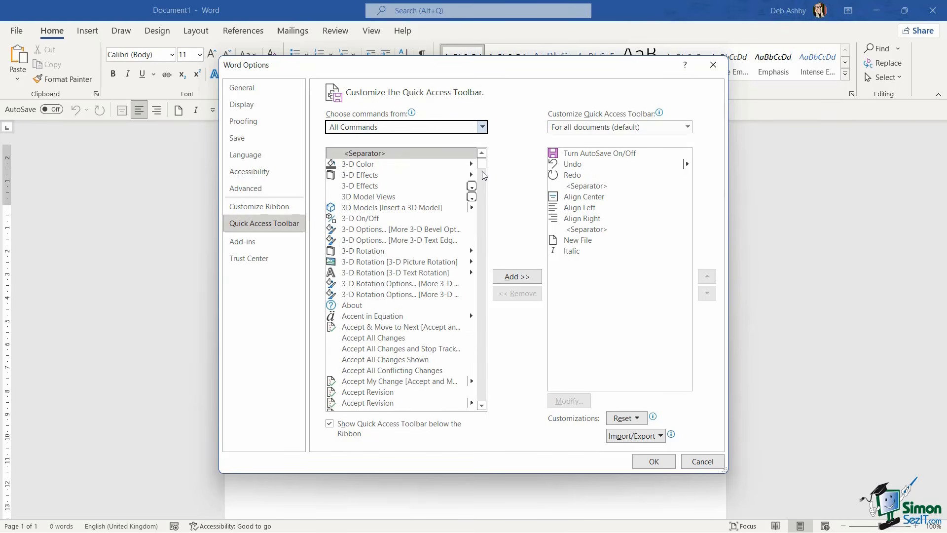
left_click_drag(483, 174, 488, 213)
left_click(355, 358)
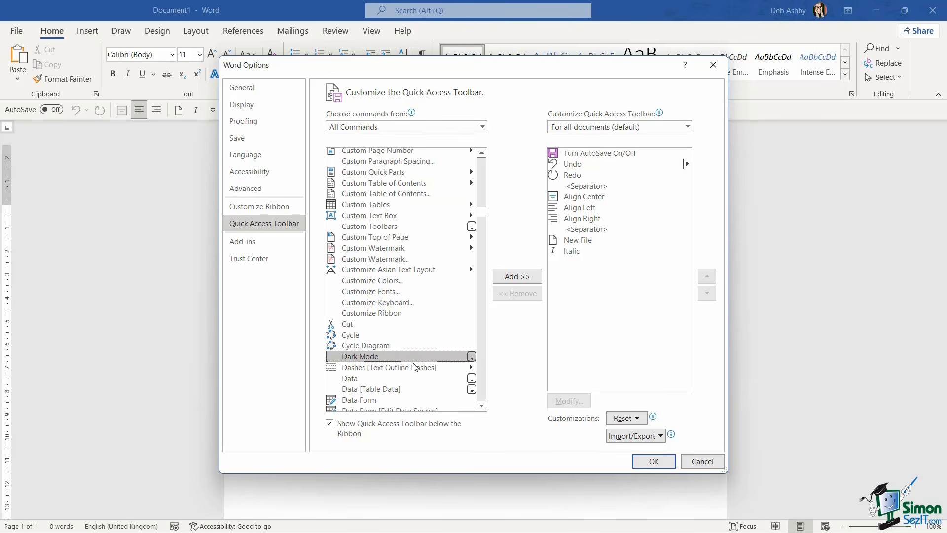
left_click(526, 279)
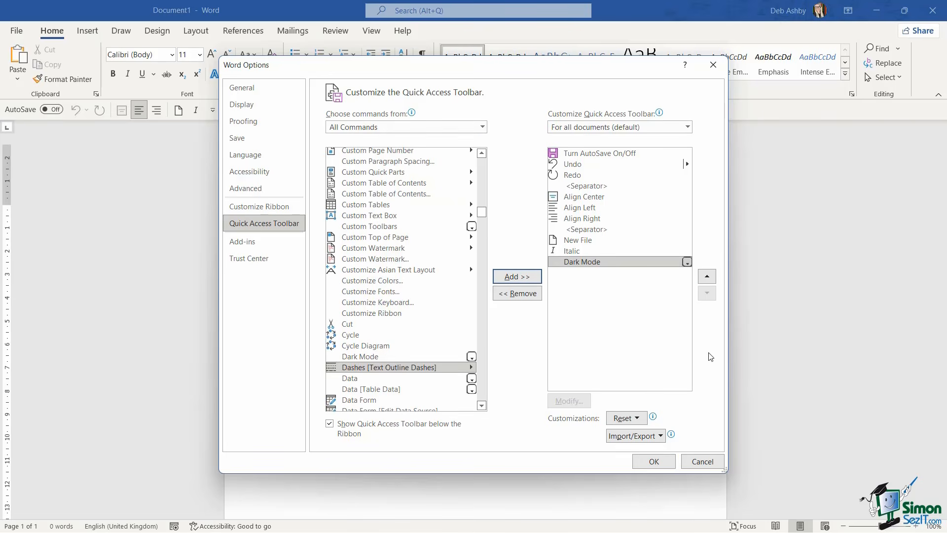
left_click(660, 464)
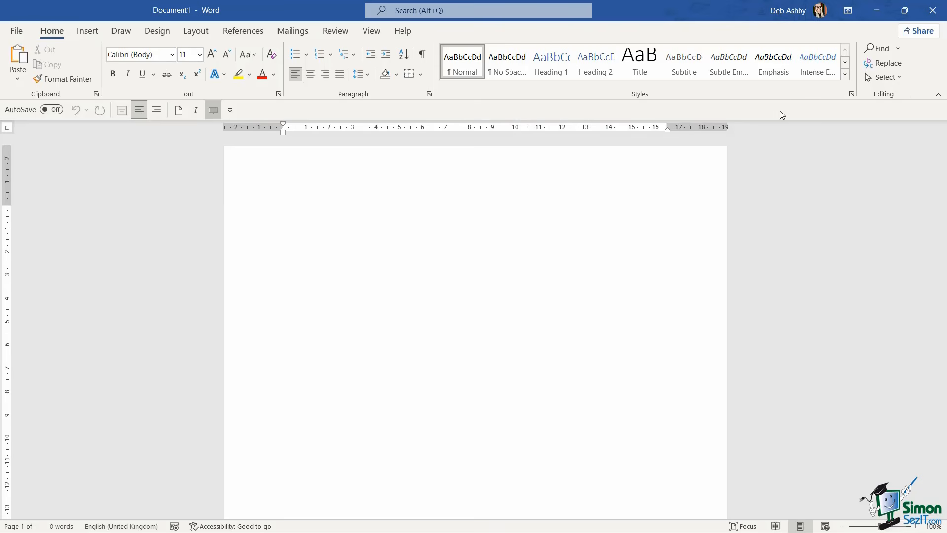
right_click(884, 51)
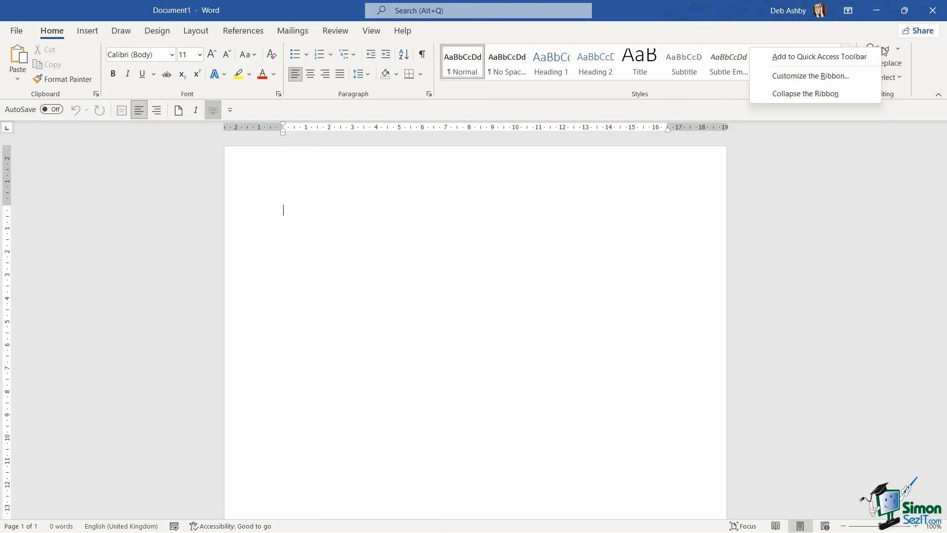
left_click(839, 59)
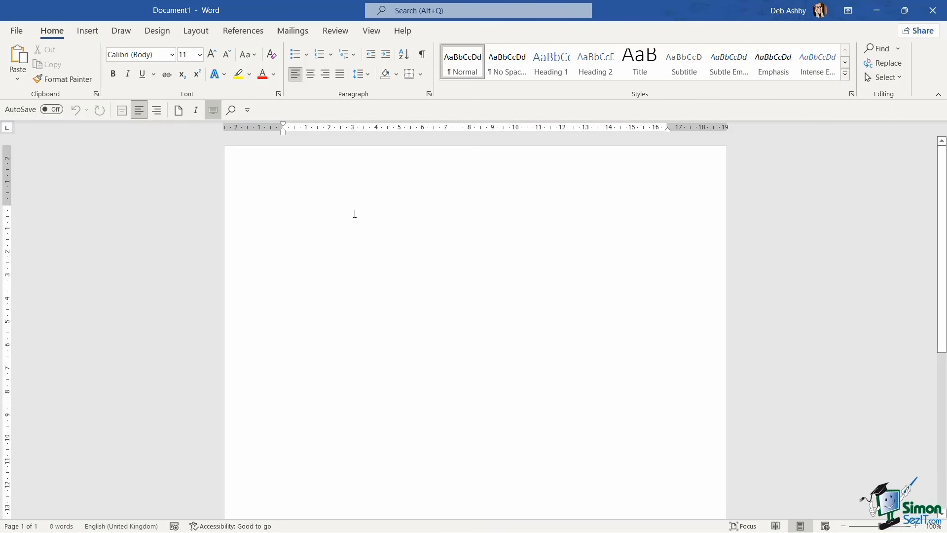
Add the Format Painter command to the Quick Access Toolbar and check the toolbar's customization options
right_click(72, 81)
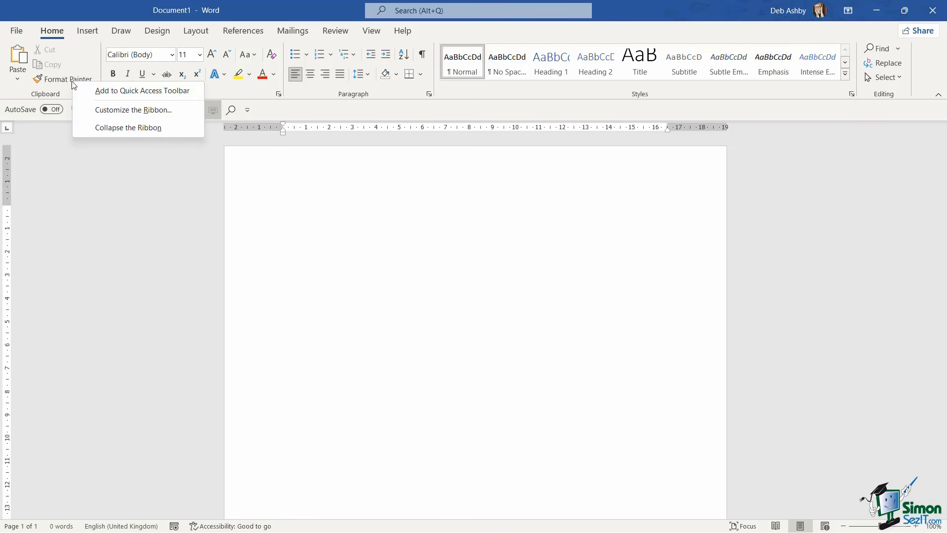
left_click(129, 91)
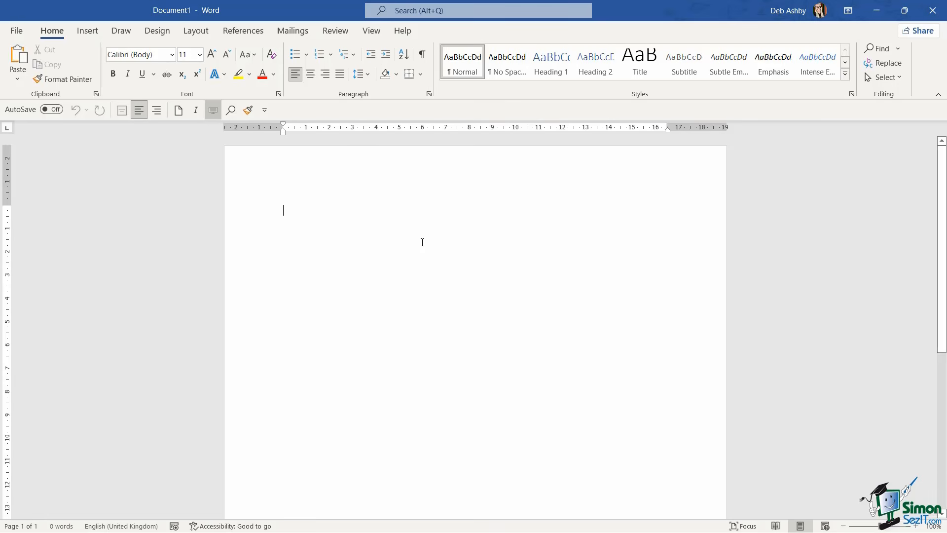
left_click(265, 110)
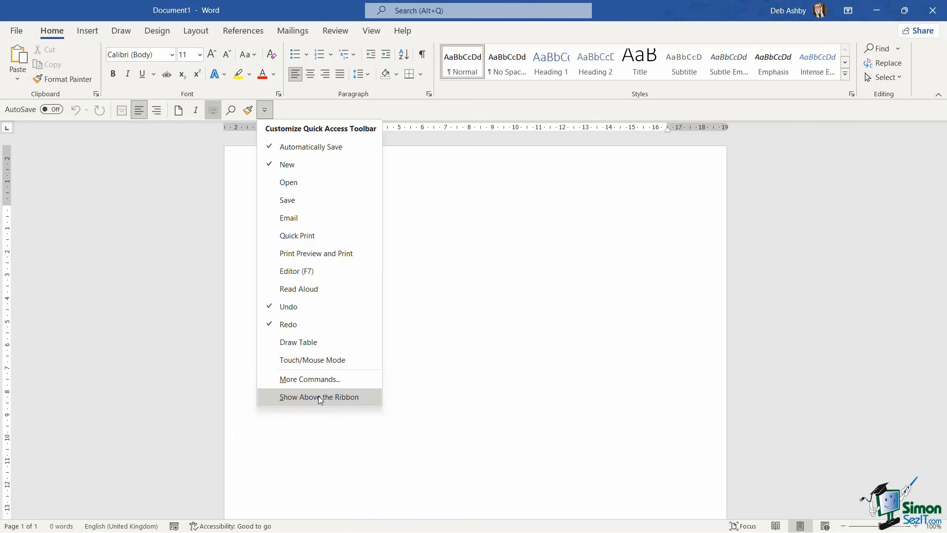
left_click(484, 264)
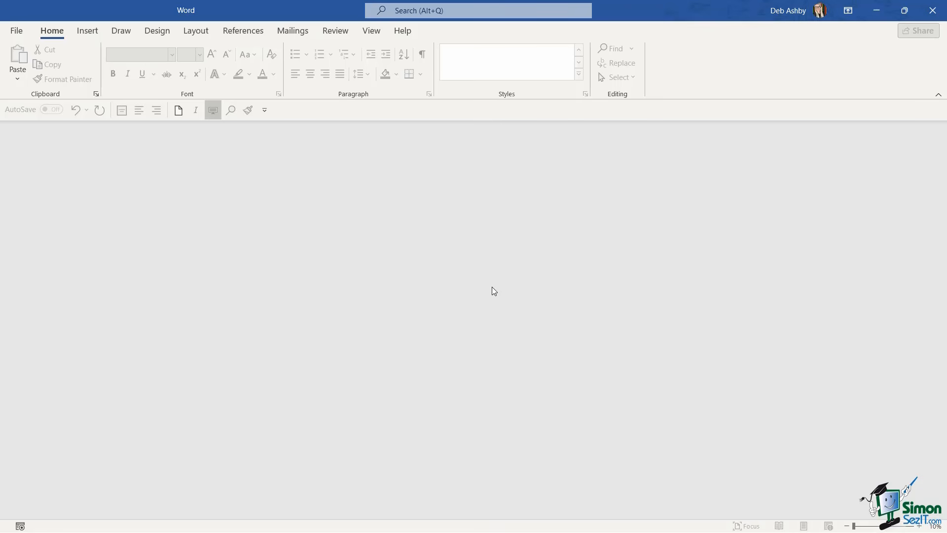
Create a new blank document, then close it without adding any content
key("ctrl+n")
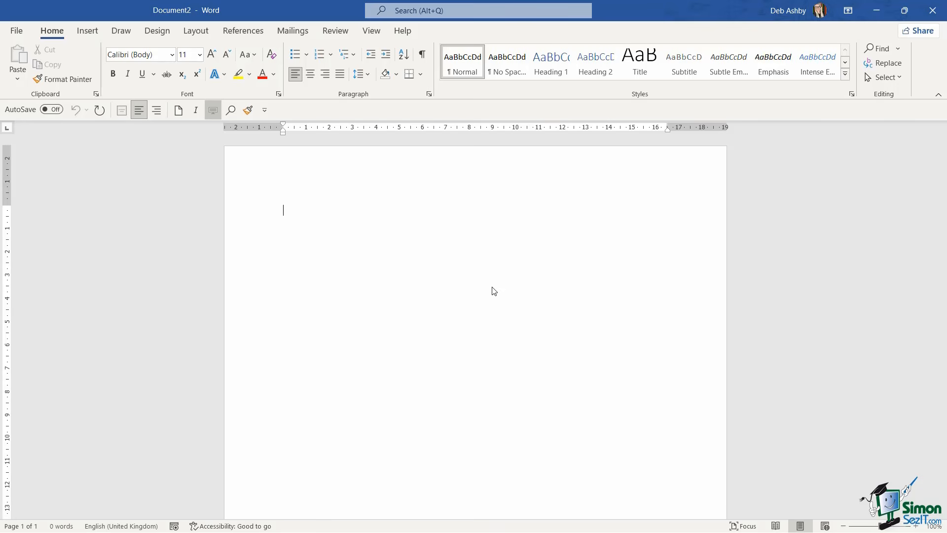
left_click(19, 30)
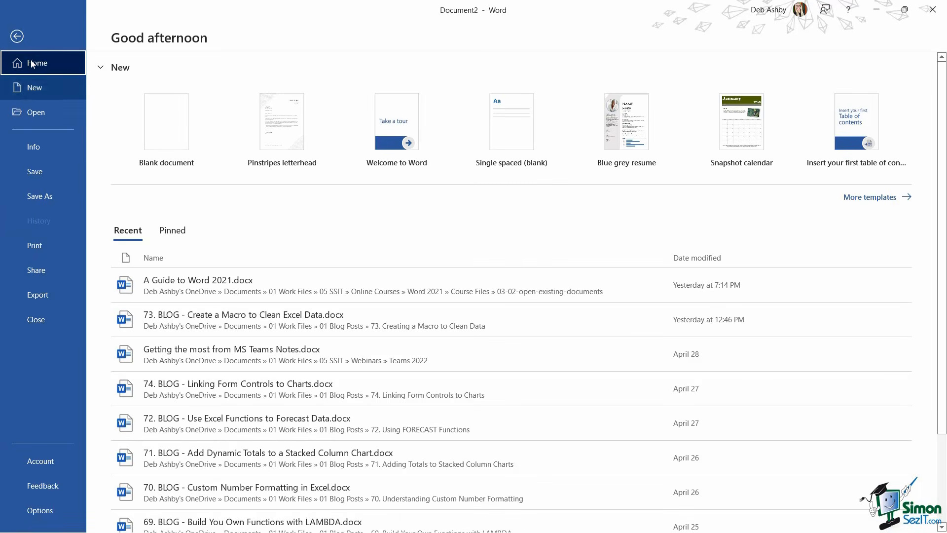
left_click(17, 36)
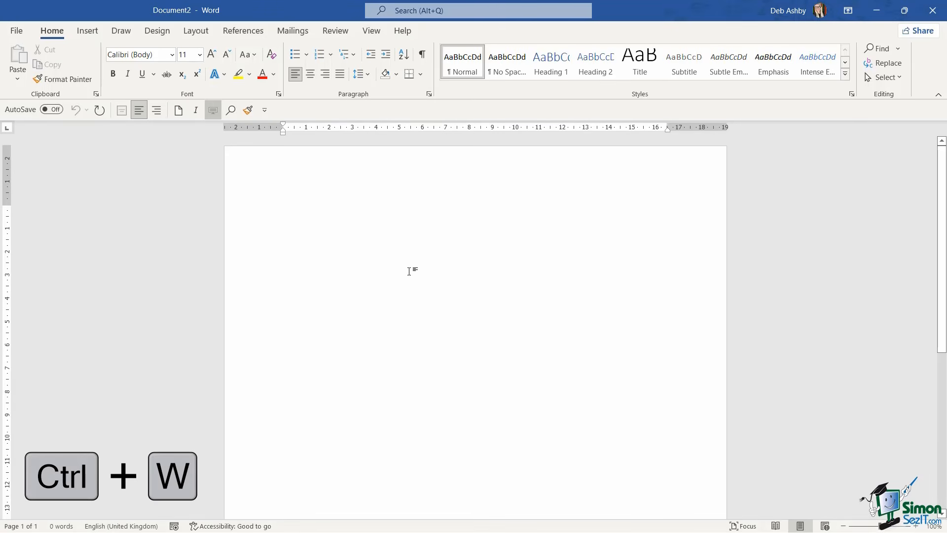
key("ctrl+w")
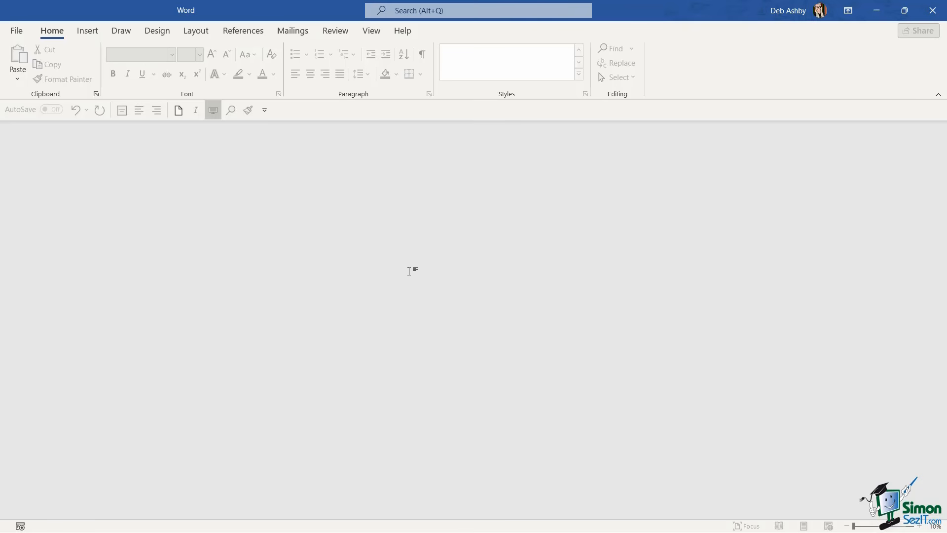
Create a document from the Blank document template and close it again while empty
left_click(15, 32)
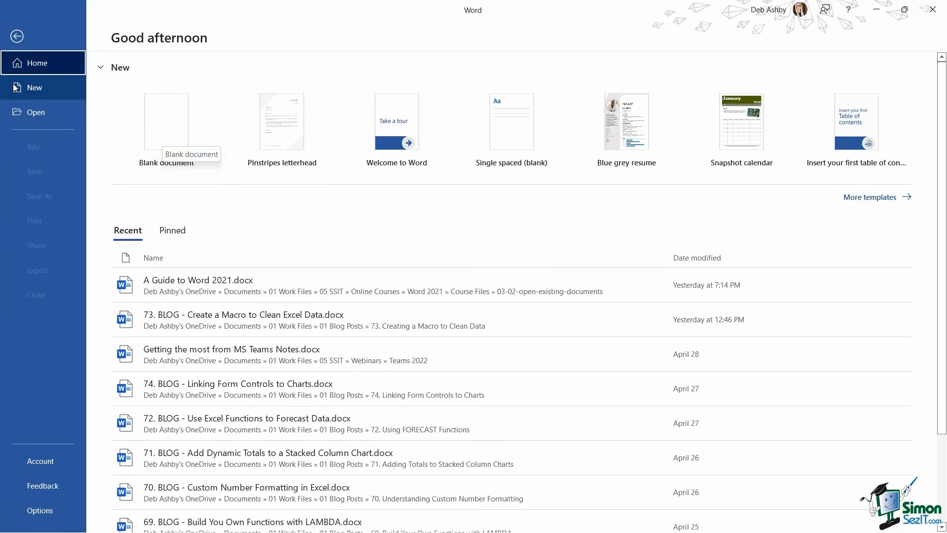
left_click(28, 87)
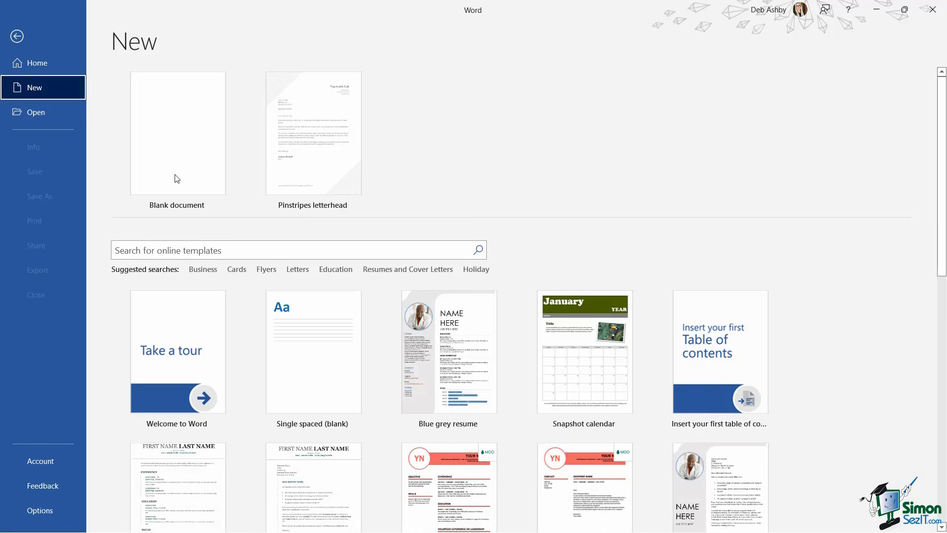
left_click(211, 132)
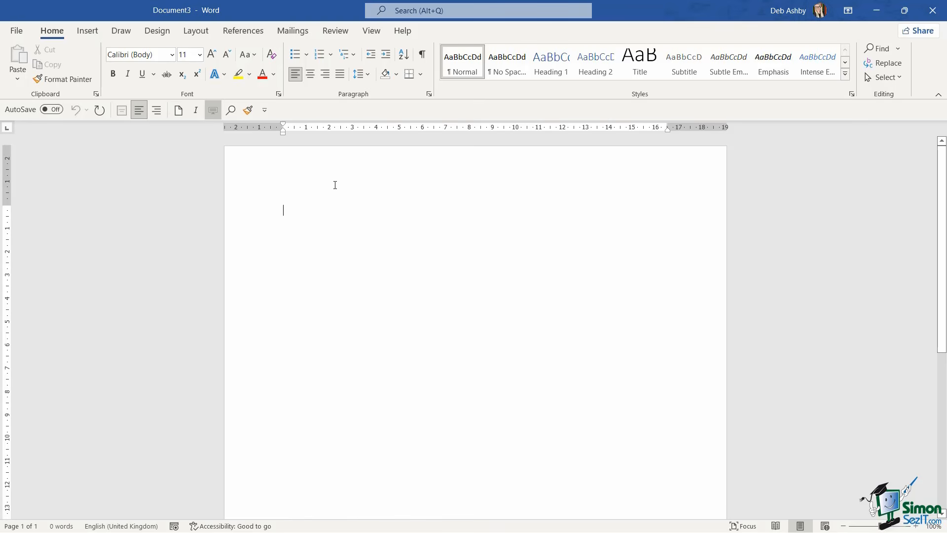
key("ctrl+w")
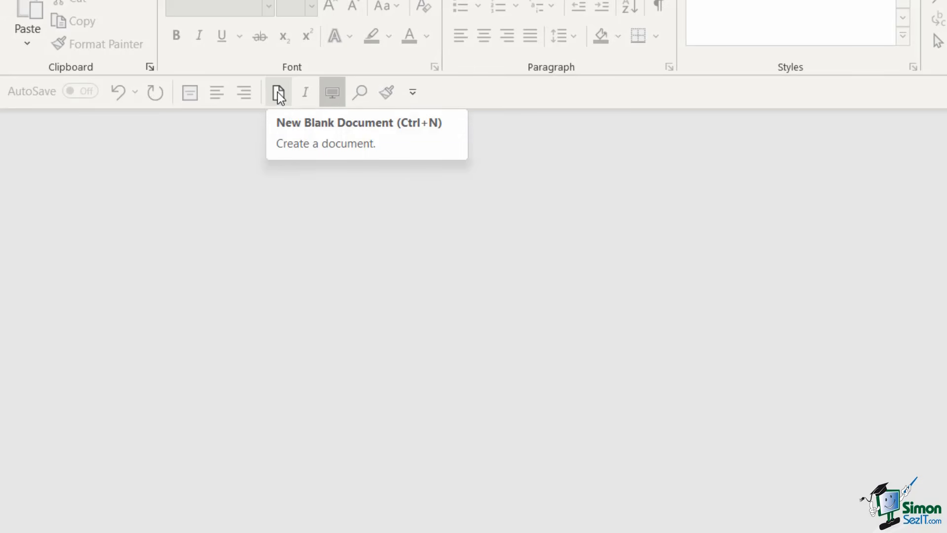
Create a new blank document and choose the Word Documents folder on the Desktop as its save location
left_click(278, 91)
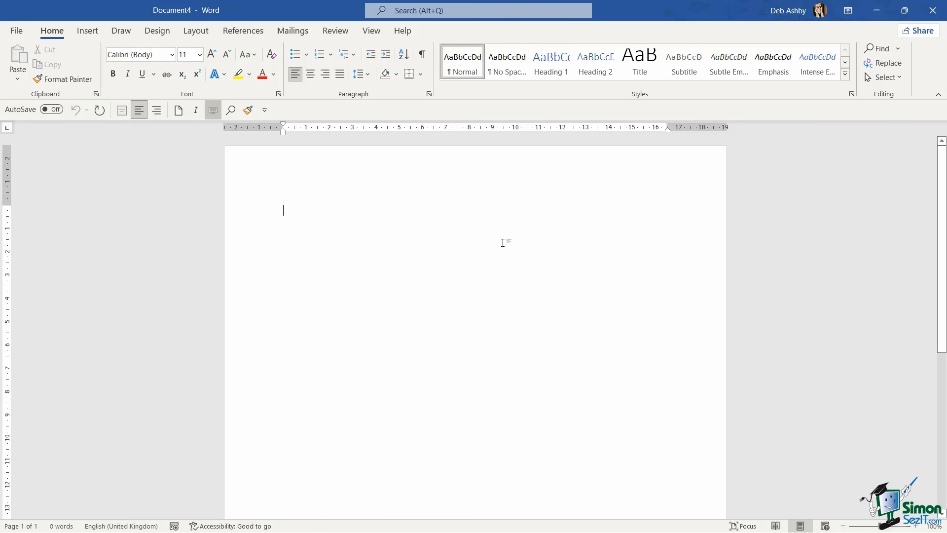
left_click(20, 29)
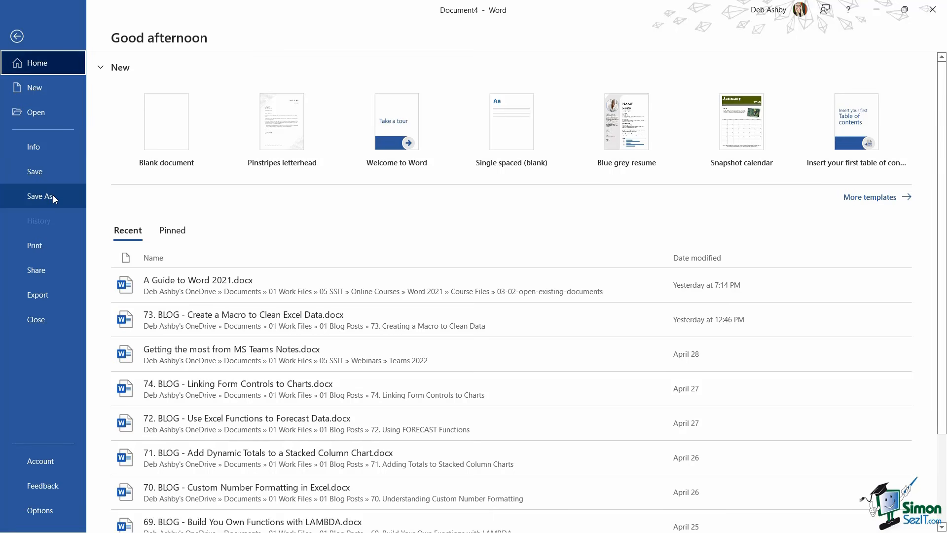
left_click(53, 194)
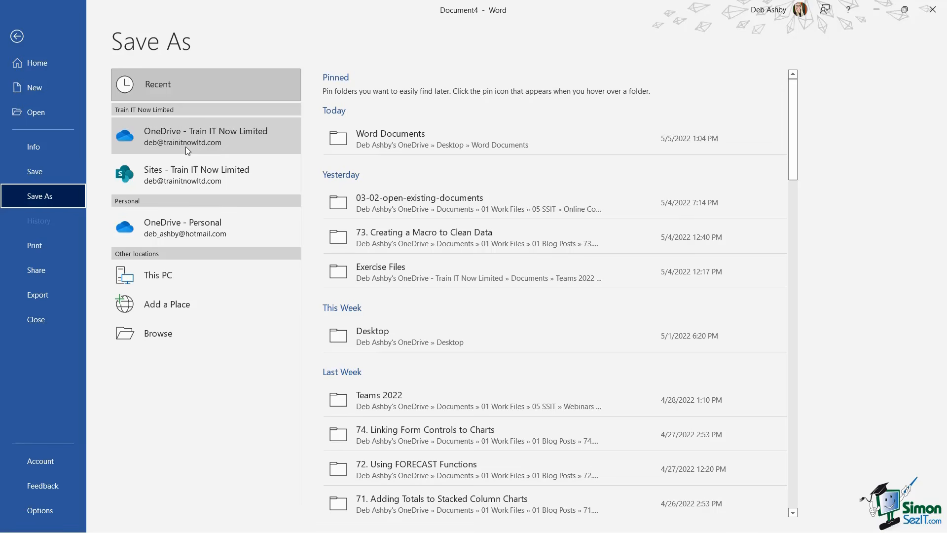
left_click(187, 332)
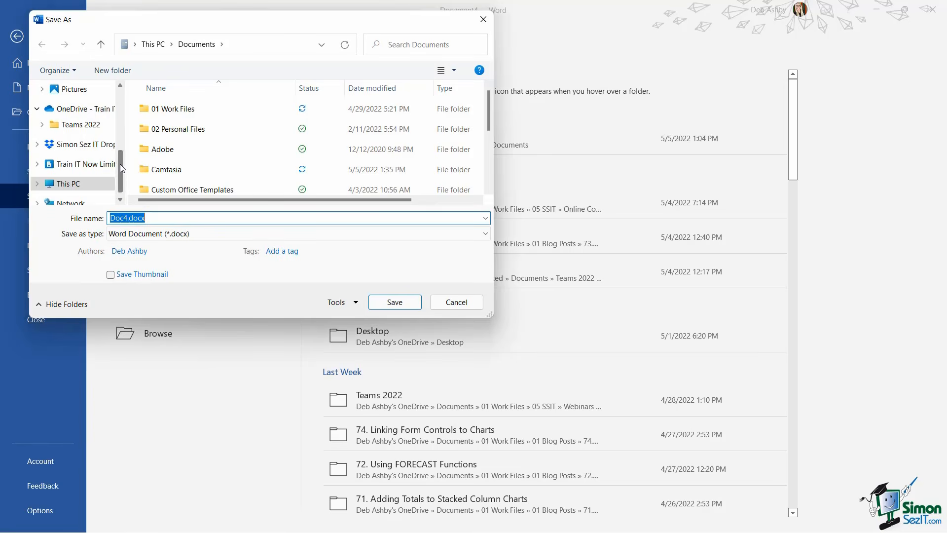
left_click_drag(120, 165, 123, 98)
left_click(79, 110)
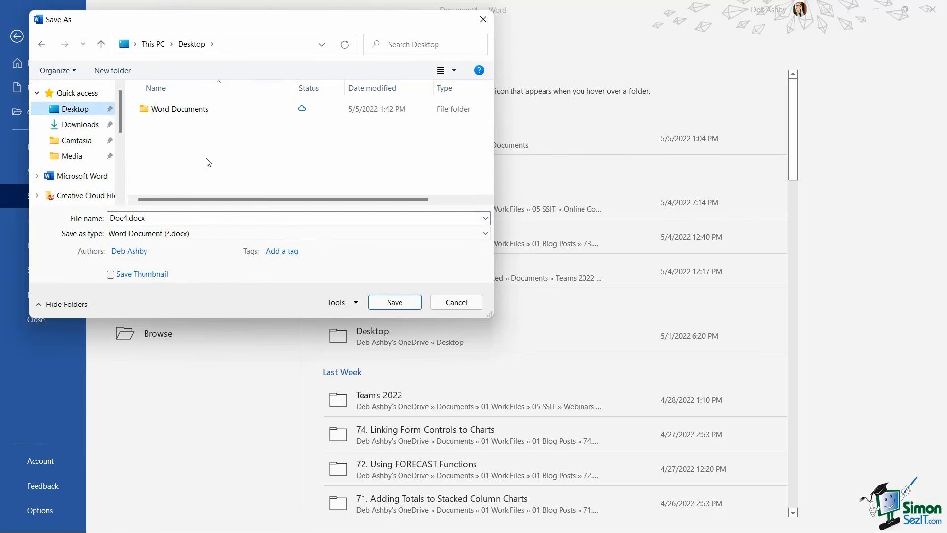
double_click(186, 109)
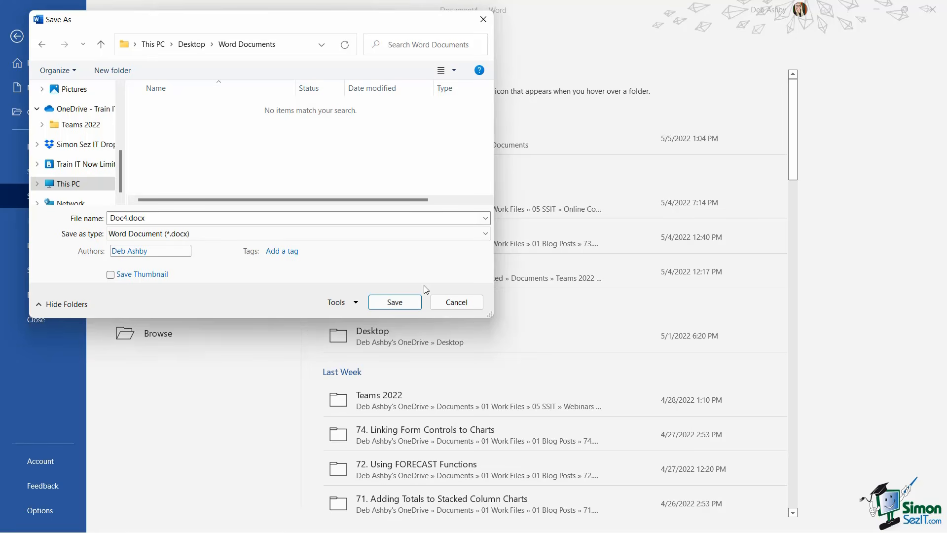
Save the file in Word Document (*.docx) format under the name My First Document
left_click(485, 234)
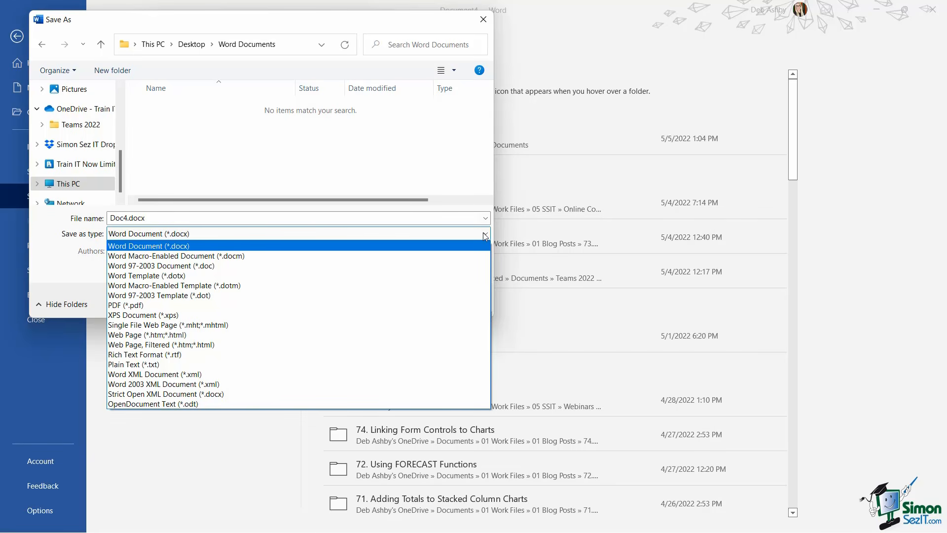
left_click(423, 245)
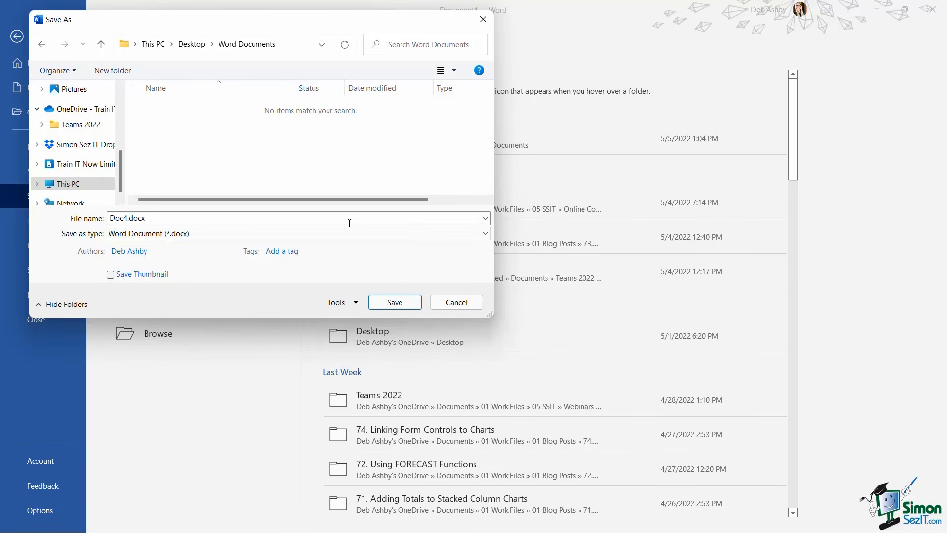
left_click(151, 215)
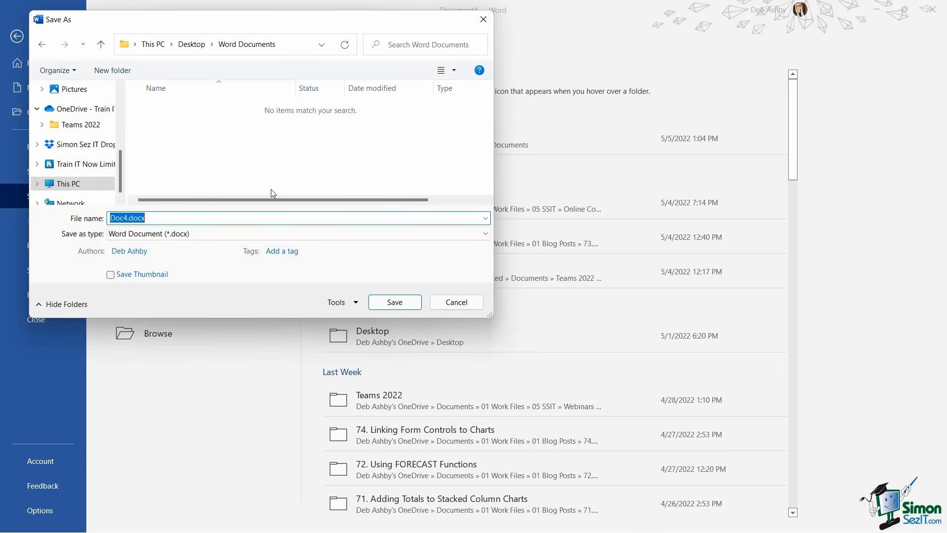
type("My First Document")
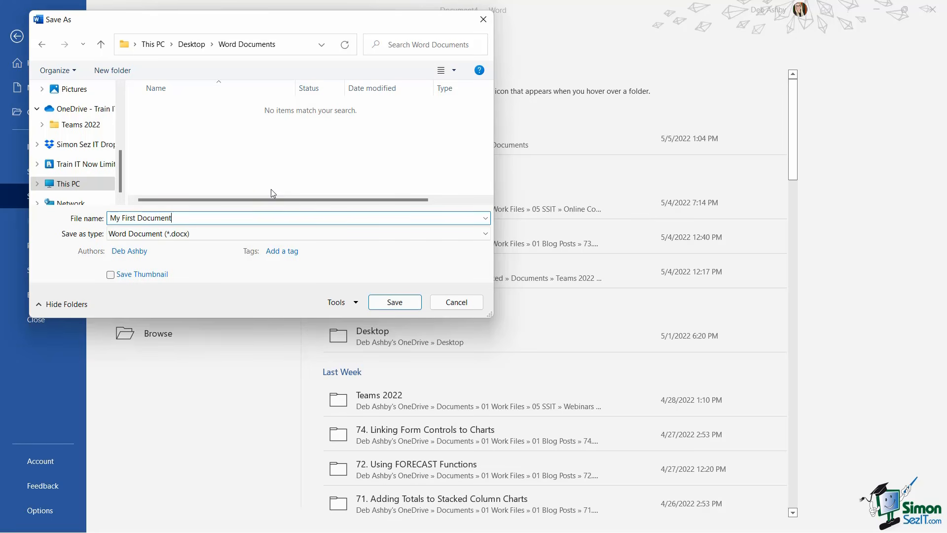
left_click(395, 303)
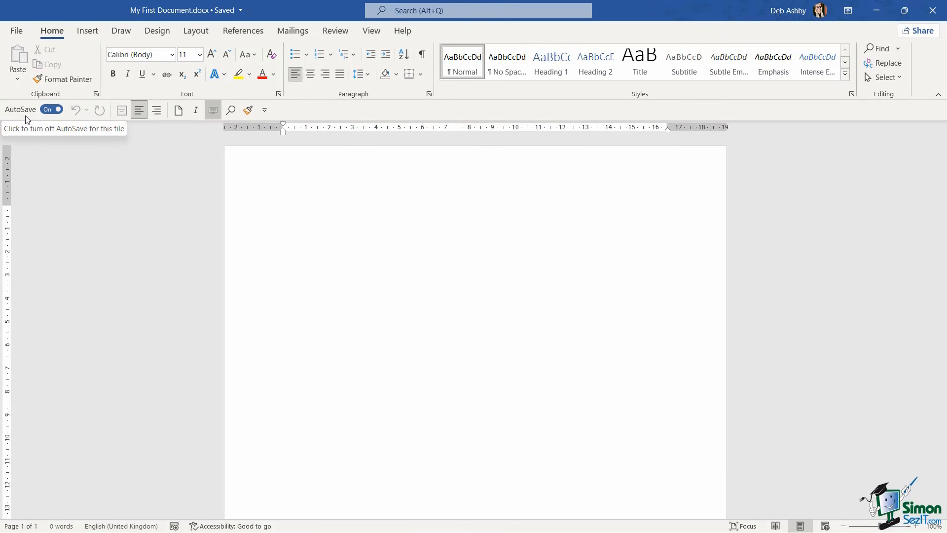
Save the document again and enter the text "My First Document" on its first line
left_click(266, 110)
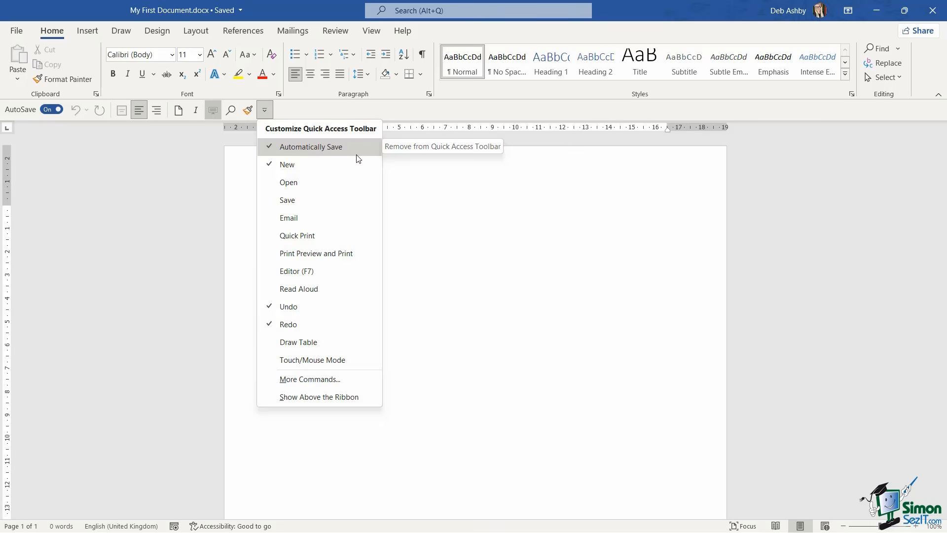
left_click(436, 112)
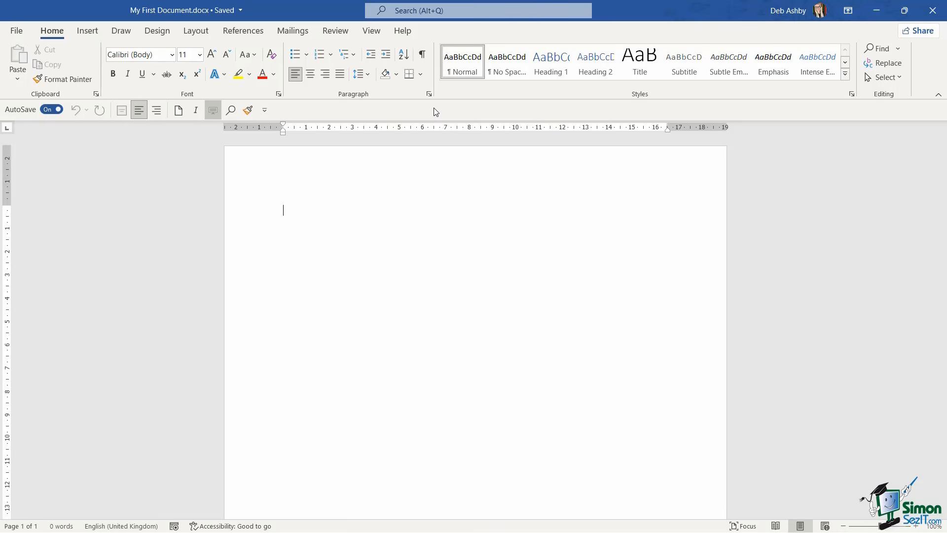
key("ctrl+s")
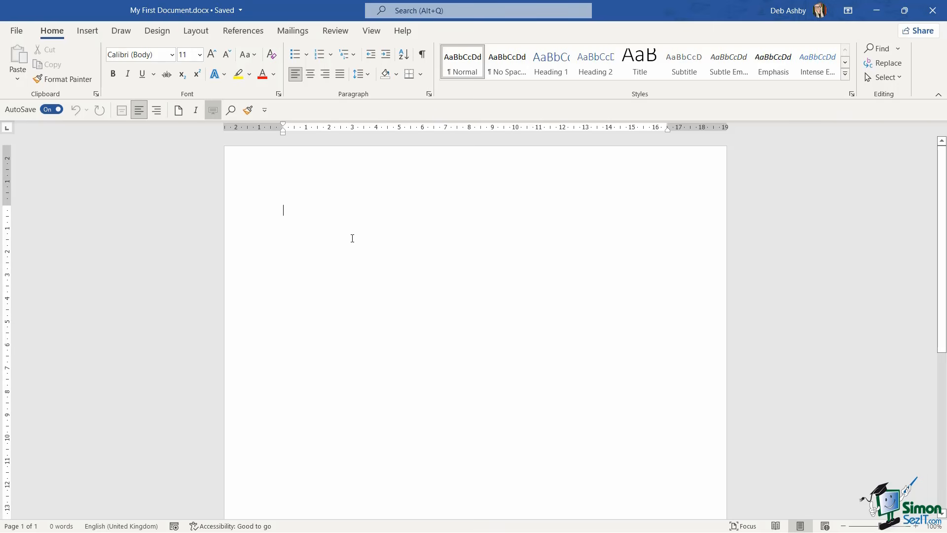
type("My First")
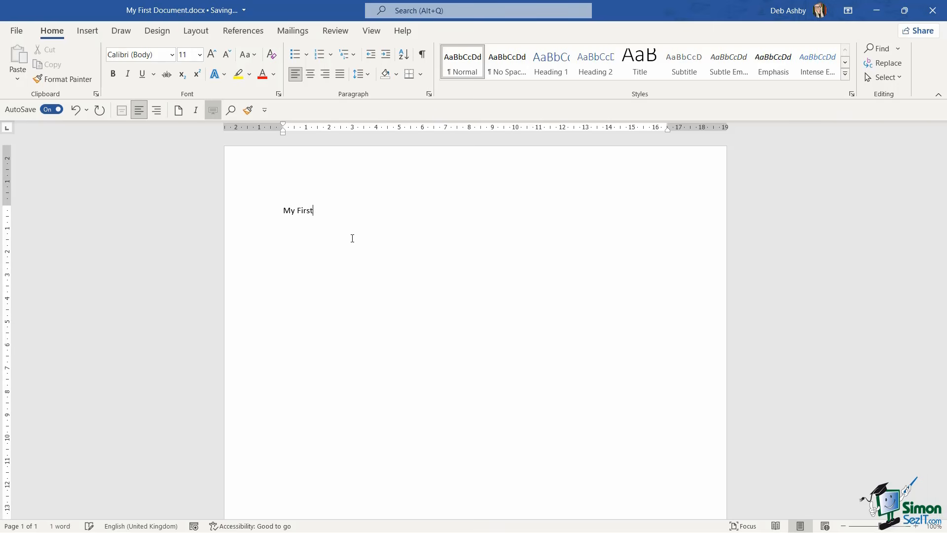
type(" Document")
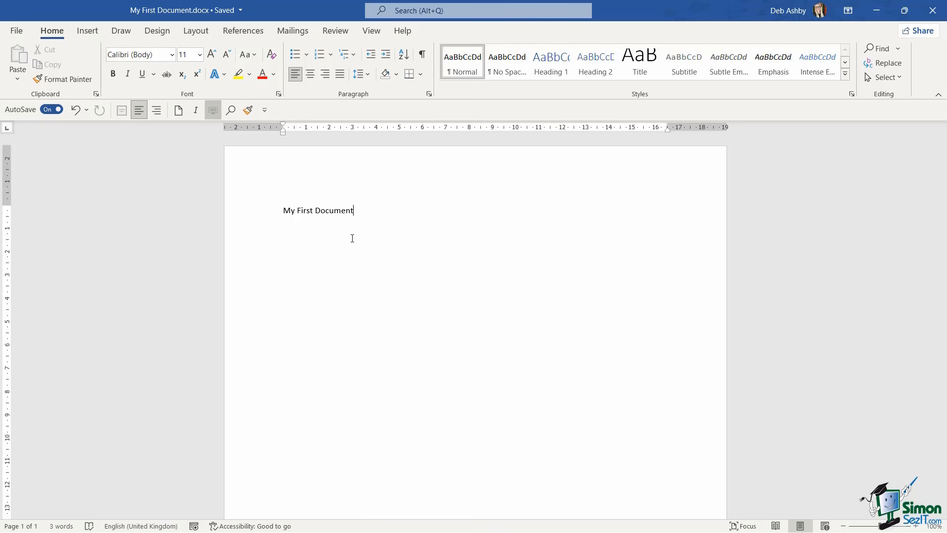
Examine the AutoRecover file location and default local file location in the save options, leaving the settings unchanged
left_click(17, 31)
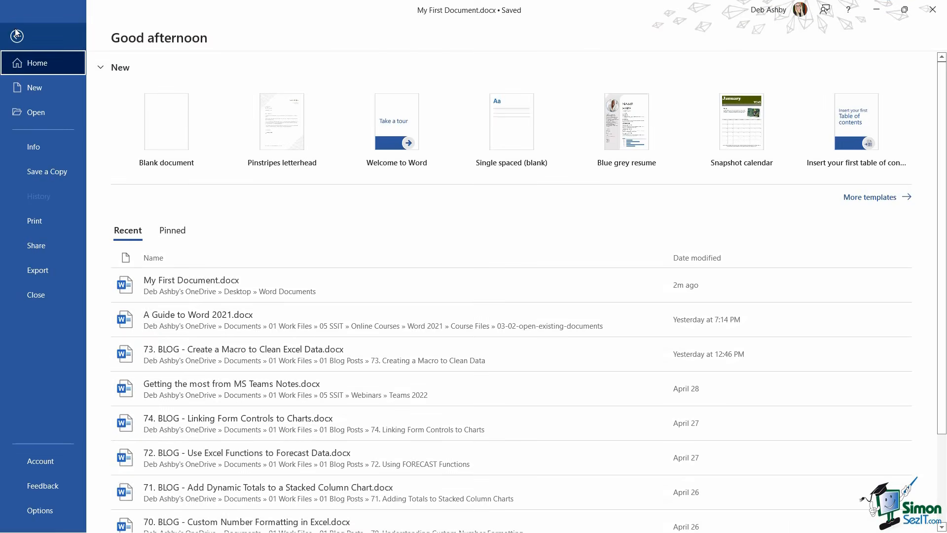
left_click(30, 513)
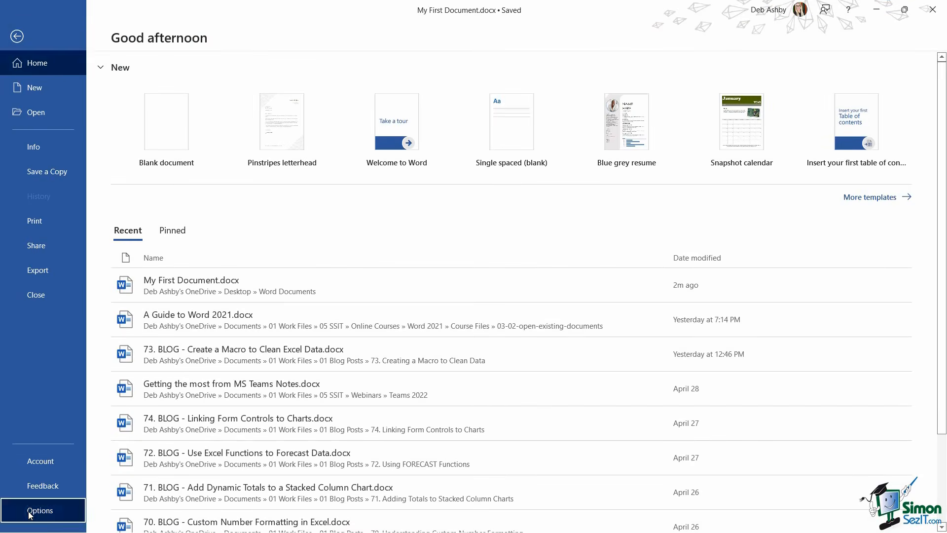
left_click(249, 141)
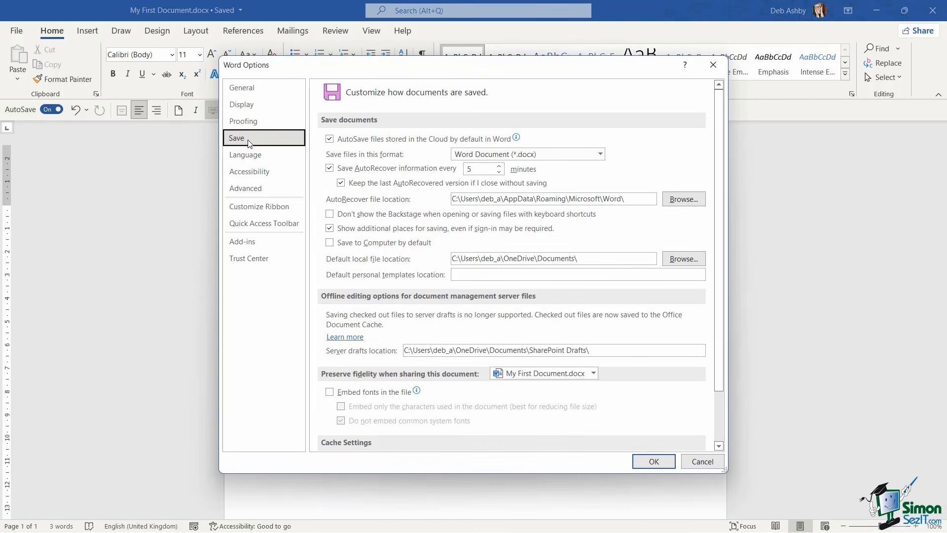
left_click_drag(573, 65, 464, 77)
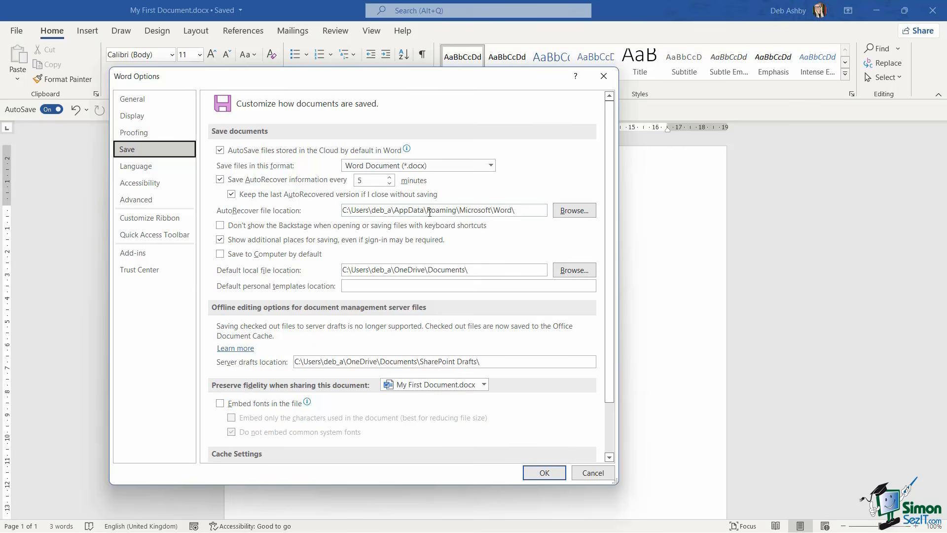
double_click(525, 210)
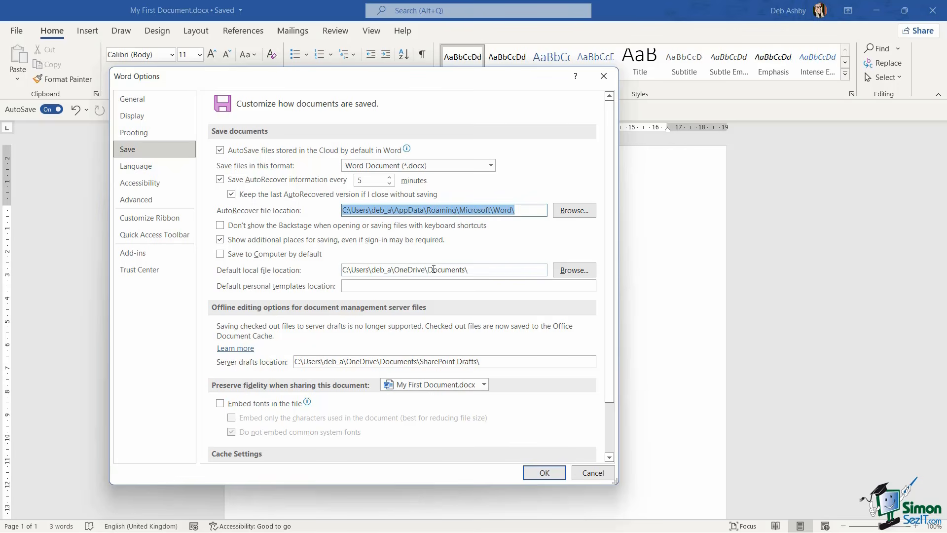
left_click_drag(480, 270, 341, 269)
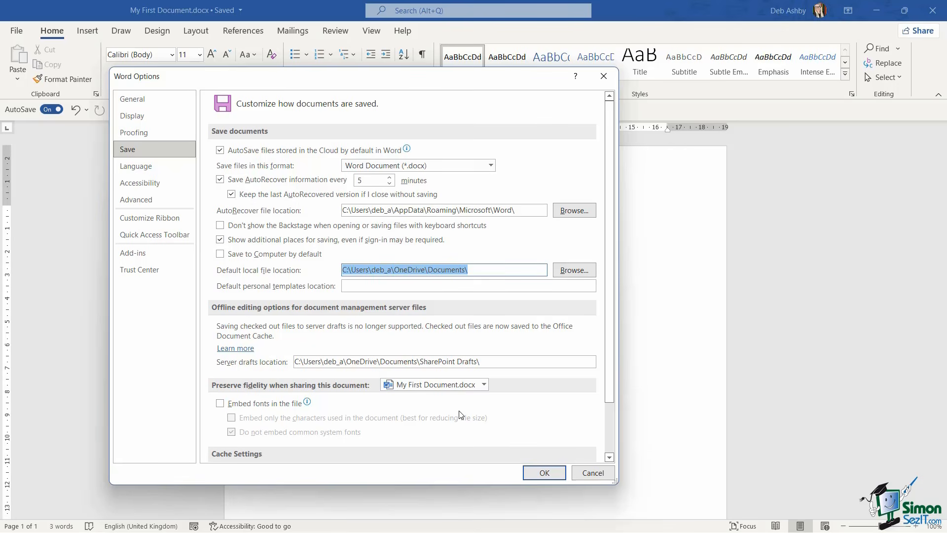
left_click(594, 474)
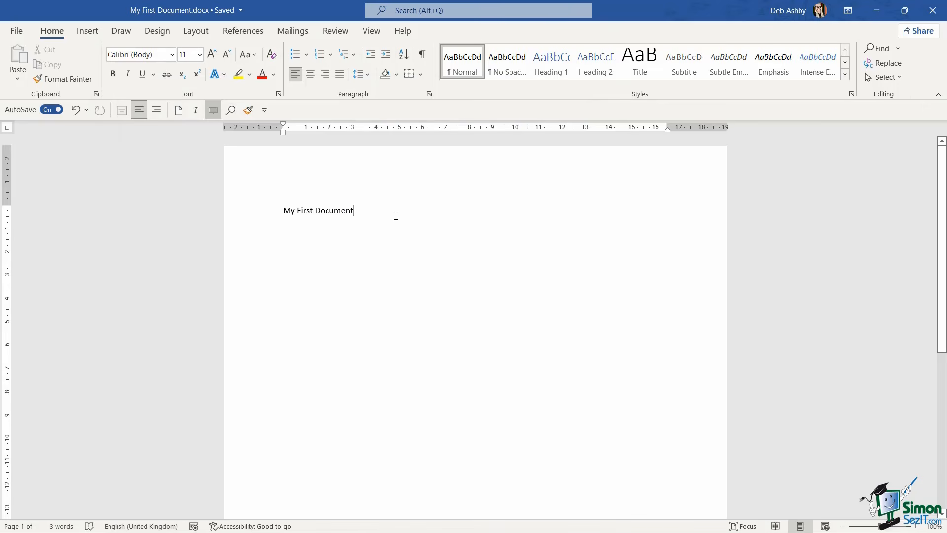
Generate three paragraphs of three-sentence sample text below the "My First Document" line using =rand(3,3)
key("Return")
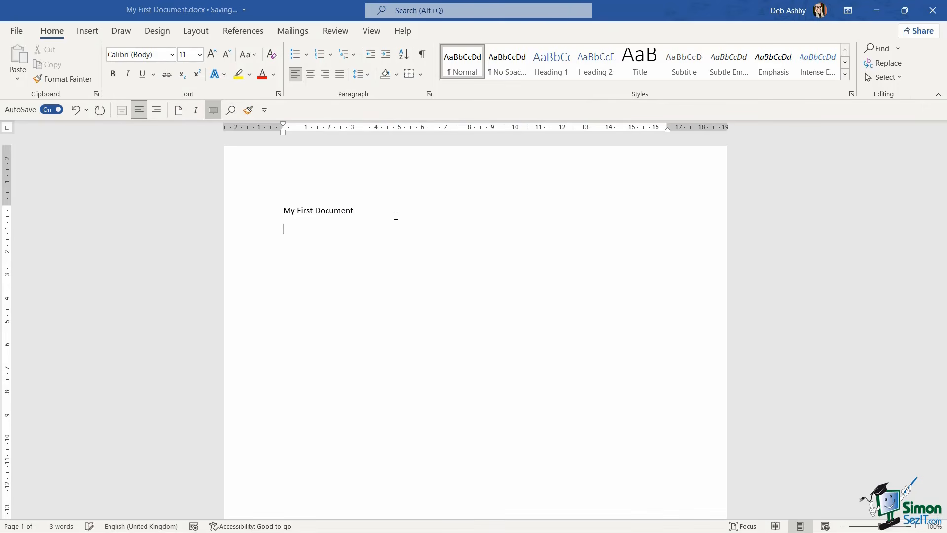
type("=rand(")
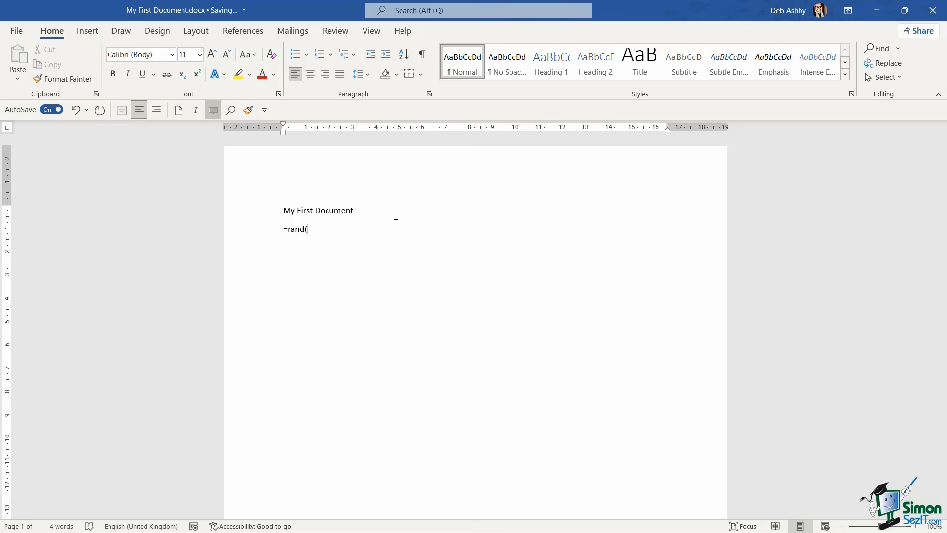
type("3,3)")
key("Return")
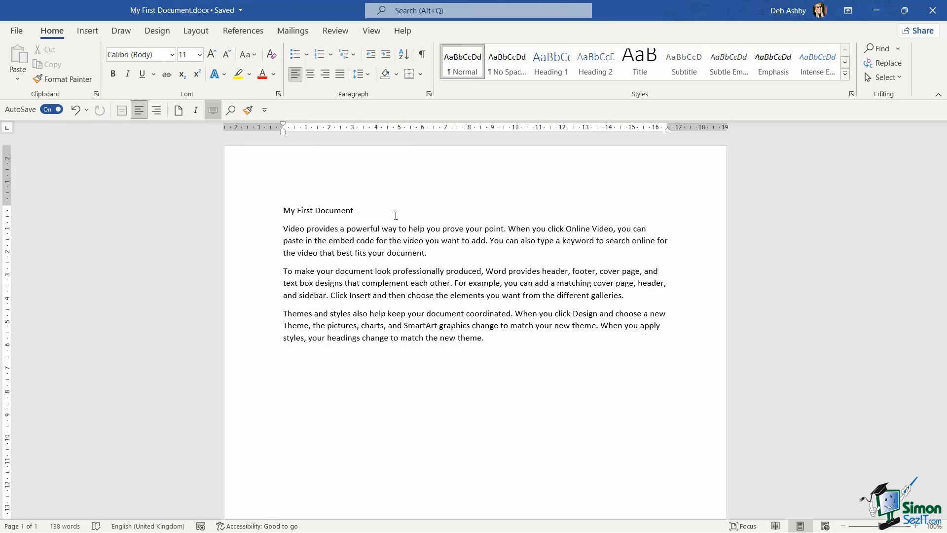
Close the current document and reopen My First Document.docx from the list of recent documents
key("ctrl+w")
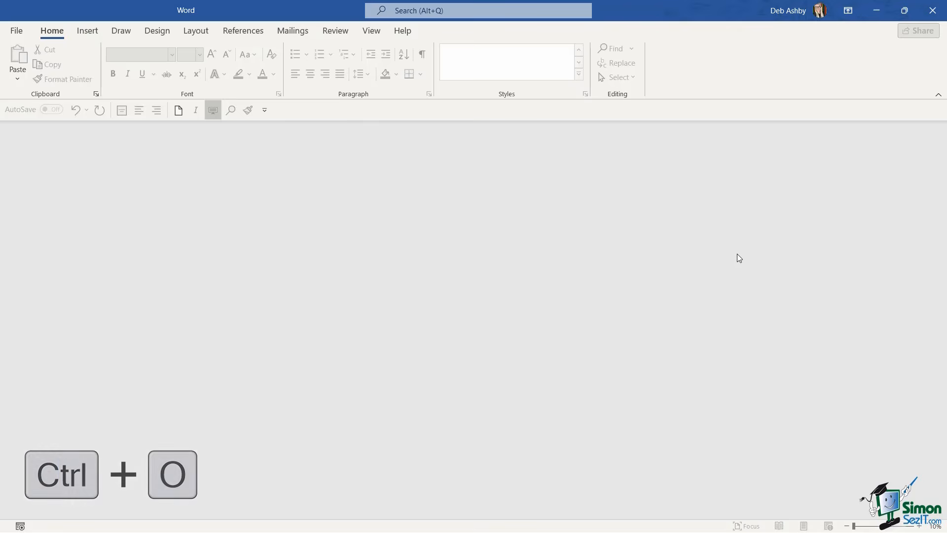
key("ctrl+o")
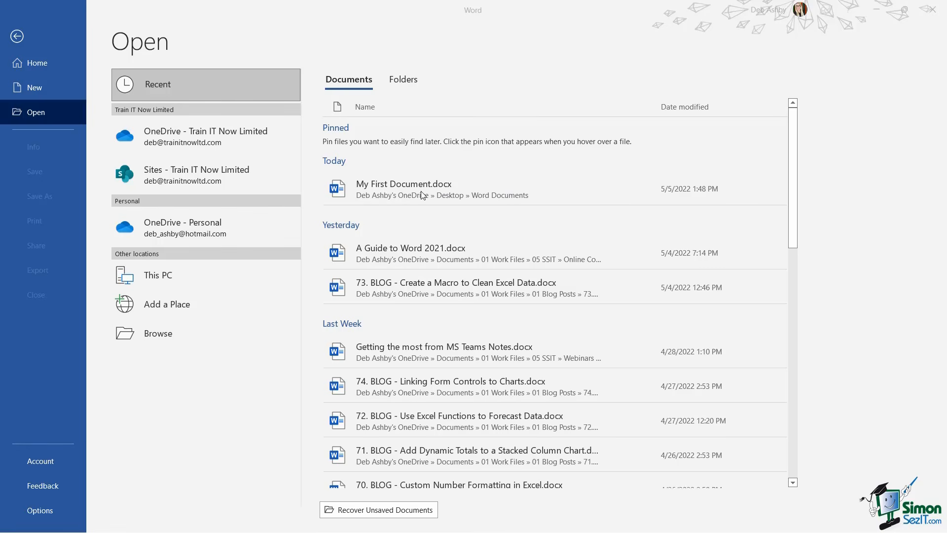
left_click(389, 192)
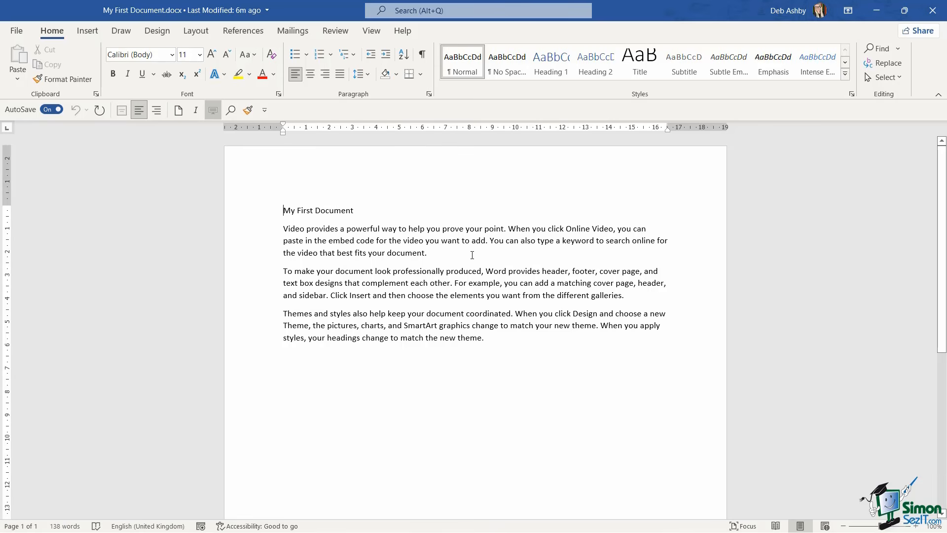
Close the document and reopen My First Document.docx through the recently used Word Documents folder
key("ctrl+w")
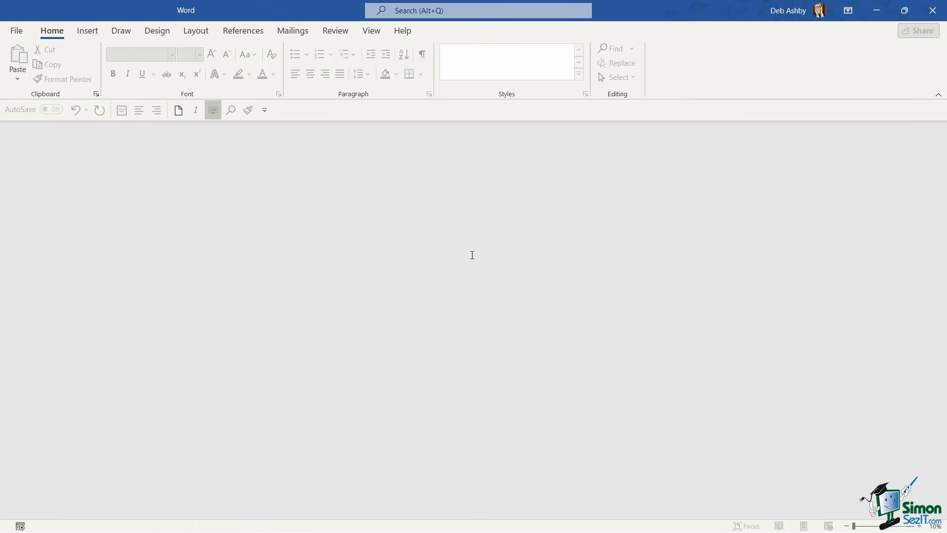
key("ctrl+o")
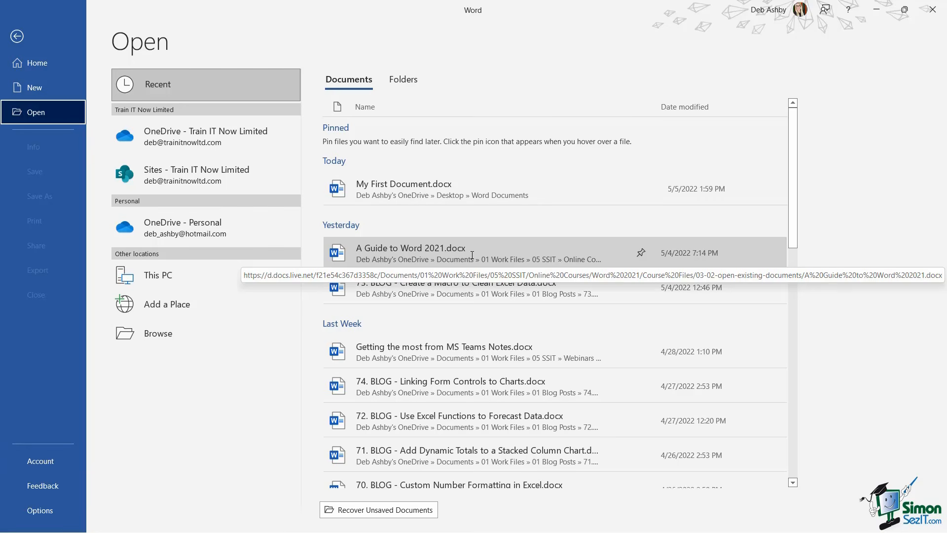
left_click(413, 85)
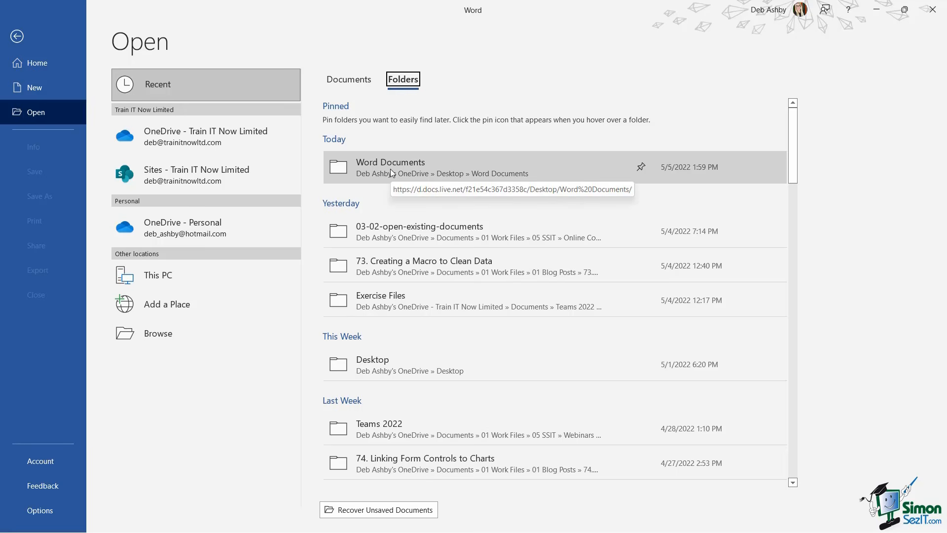
left_click(415, 170)
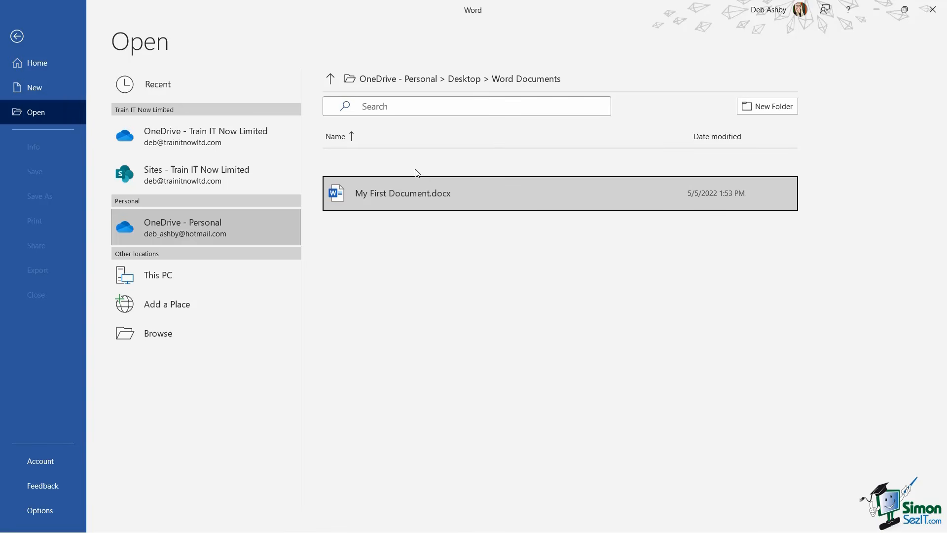
left_click(469, 194)
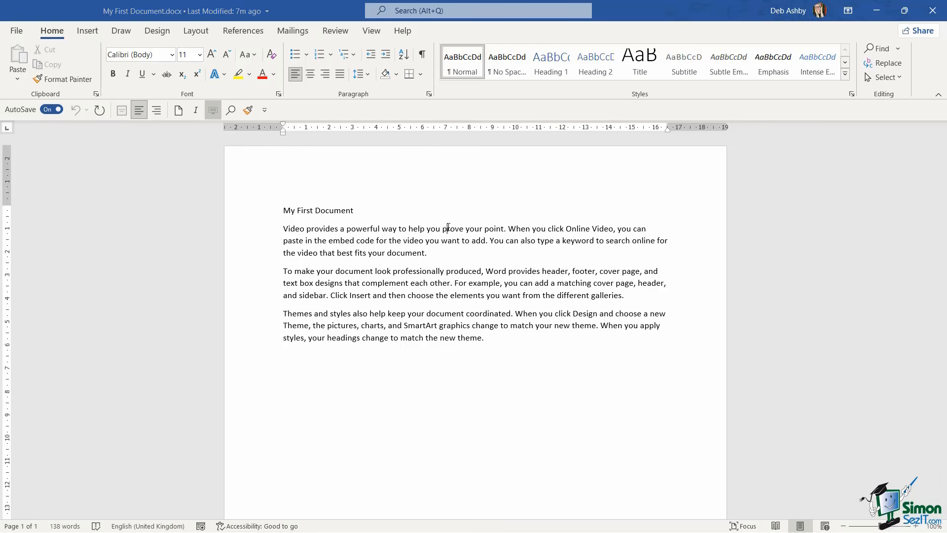
Close the document and pin My First Document.docx in the list of recent documents to open
key("ctrl+w")
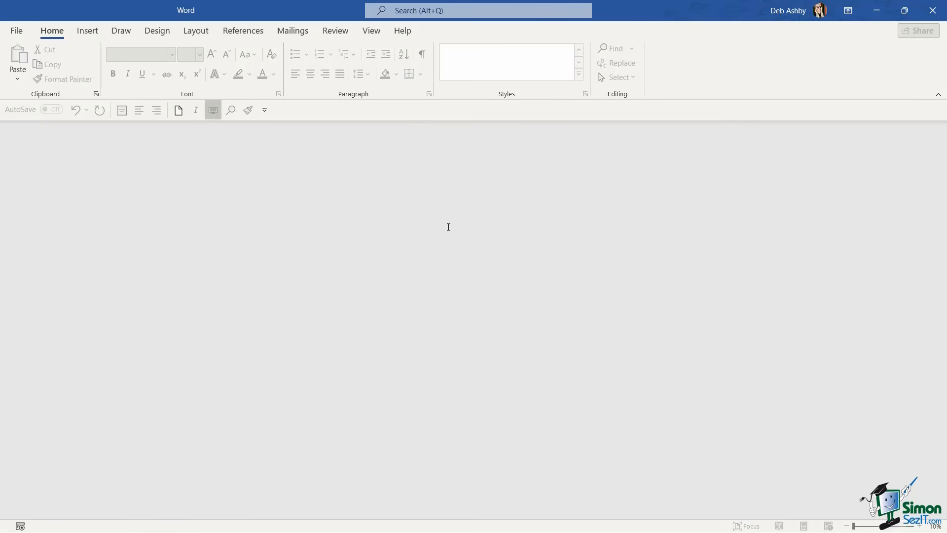
key("ctrl+o")
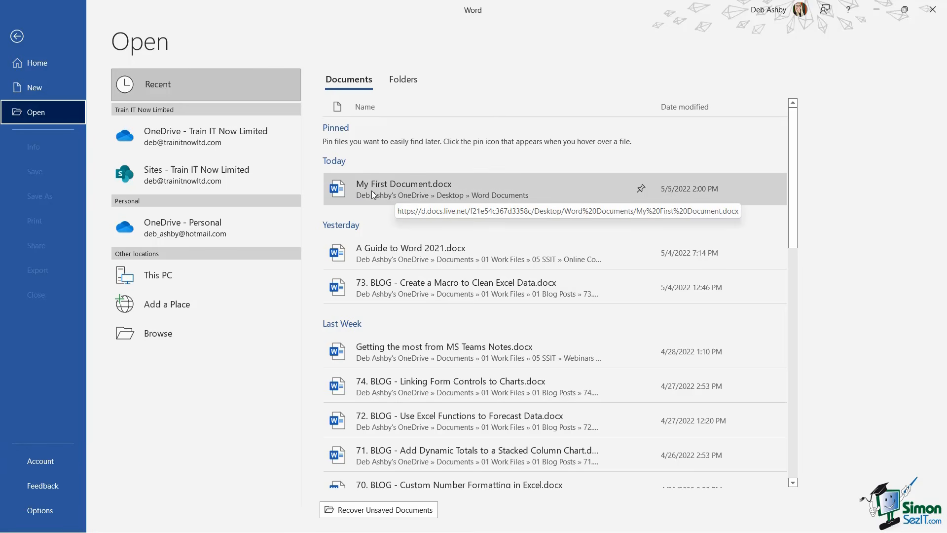
left_click(640, 190)
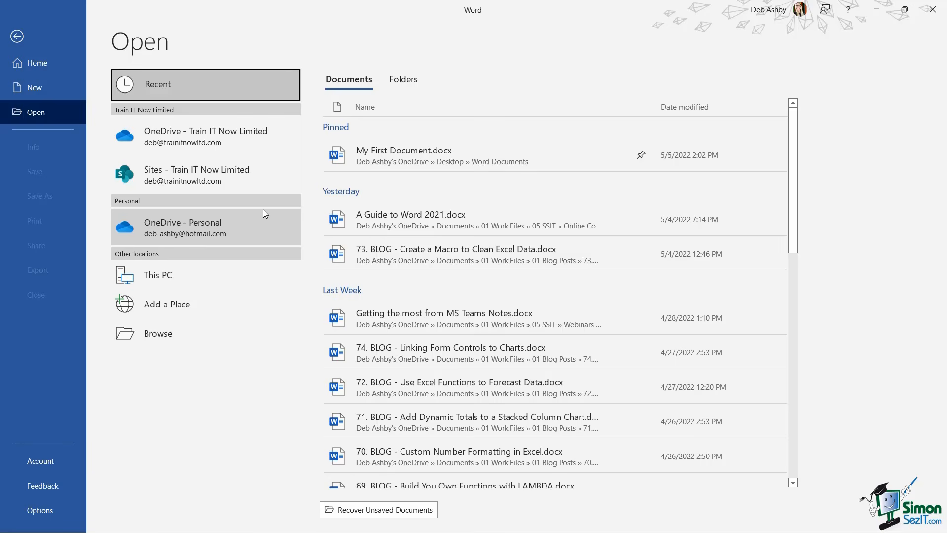
Look through the personal OneDrive's folders to open, going into Documents, 01 Work Files and 01 Blog Posts
left_click(226, 225)
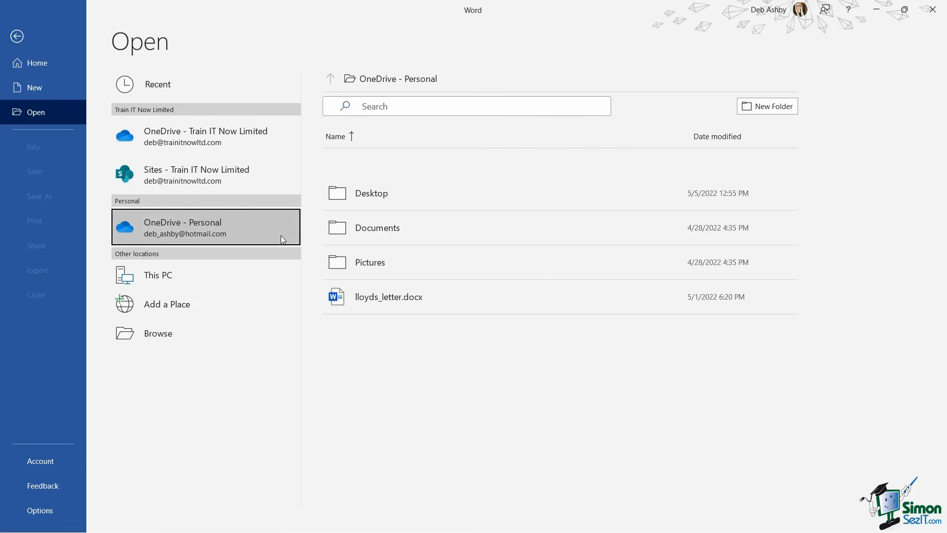
left_click(403, 231)
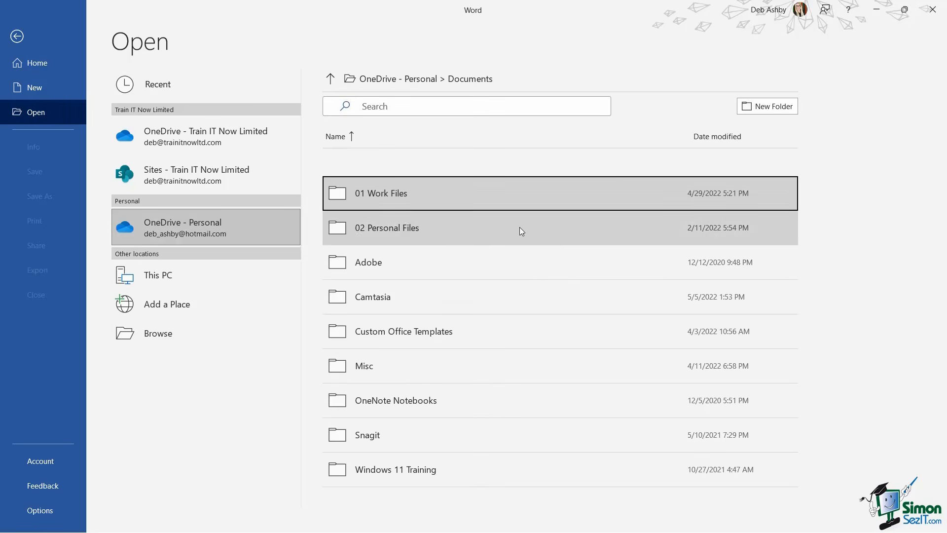
left_click(431, 197)
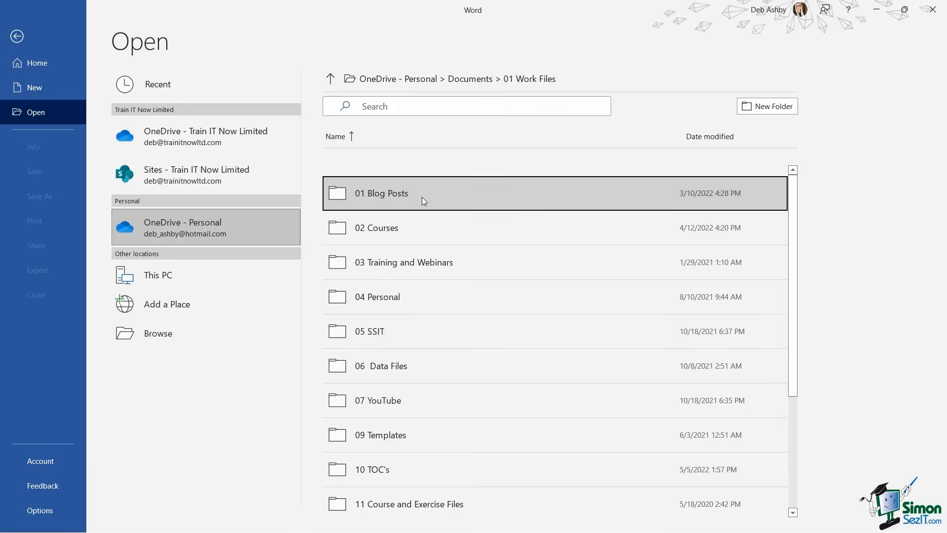
left_click(422, 198)
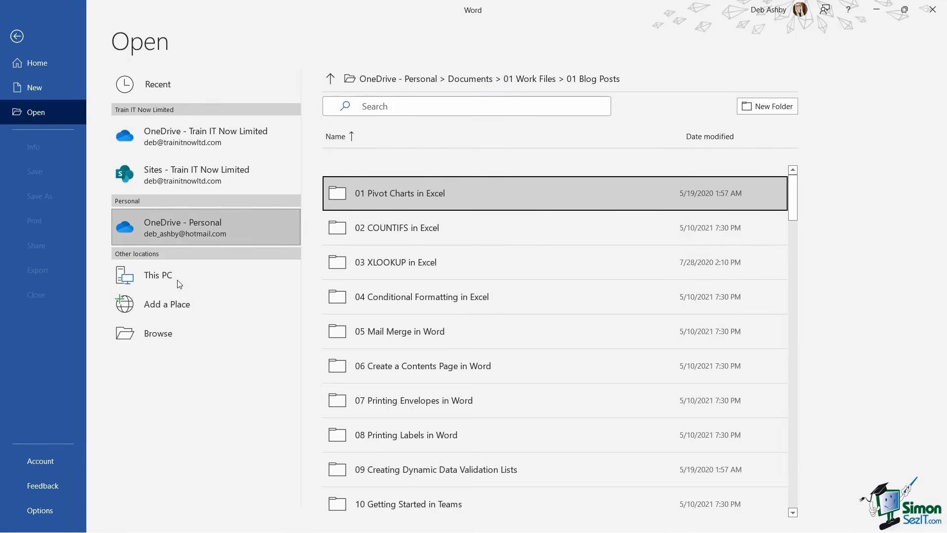
Browse to the Word Documents folder, open My First Document.docx and place the cursor at the end of its first line
left_click(177, 342)
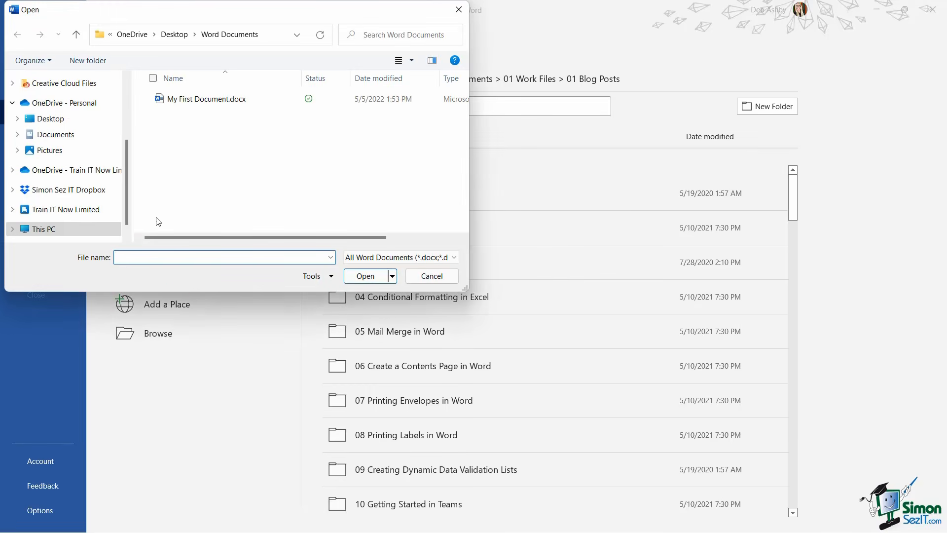
left_click_drag(126, 158, 126, 102)
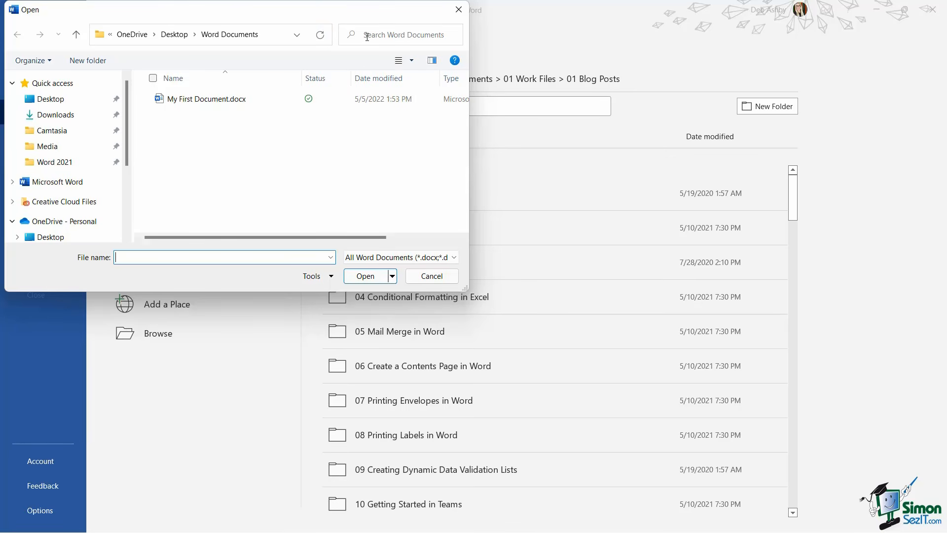
left_click(163, 99)
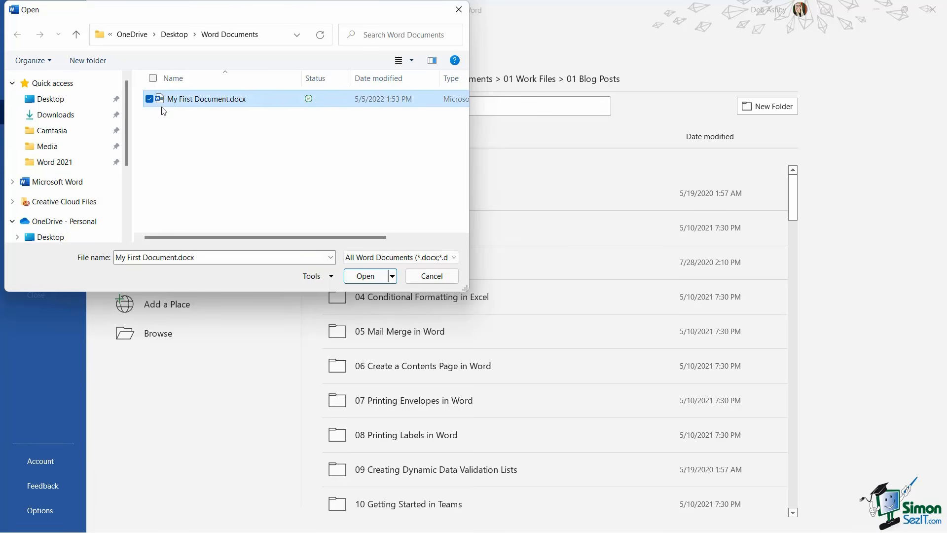
left_click(374, 282)
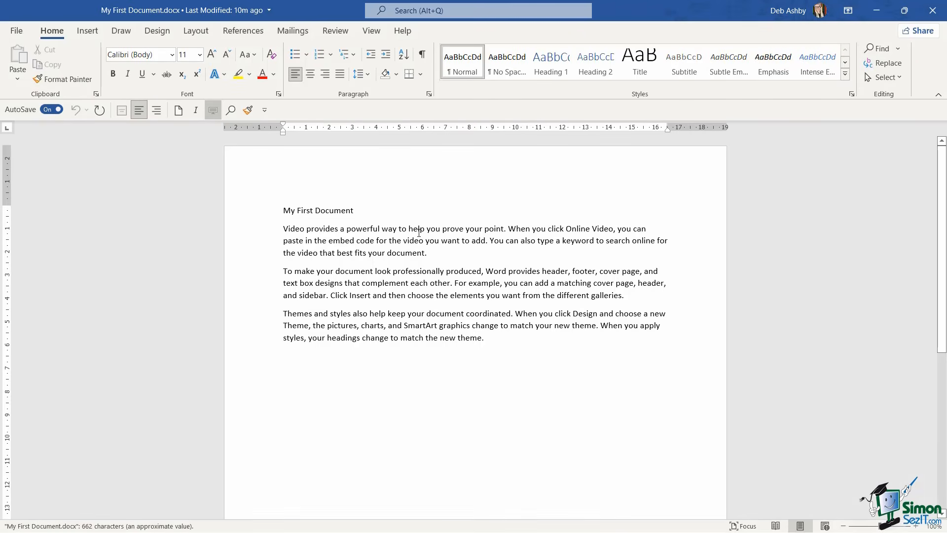
left_click(416, 217)
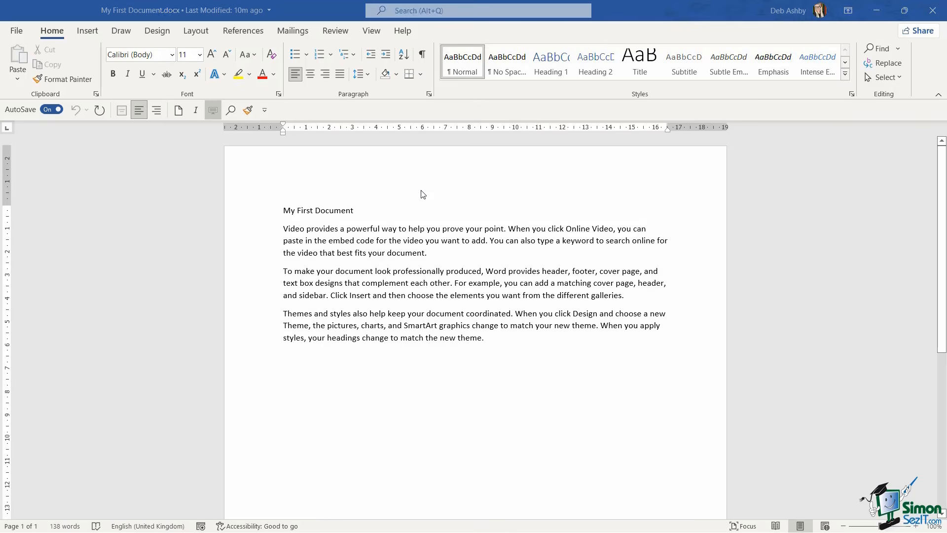
Create a new blank document with the line "My Second Document" and five placeholder paragraphs generated with =lorem(5,5)
key("ctrl+n")
type("My S")
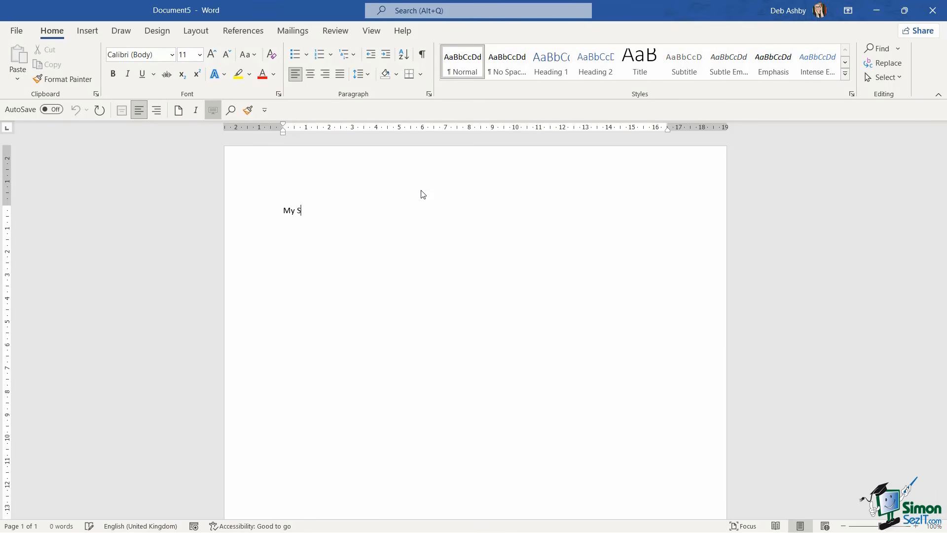
type("econd Document")
key("Return")
type("=lorem(5,5)")
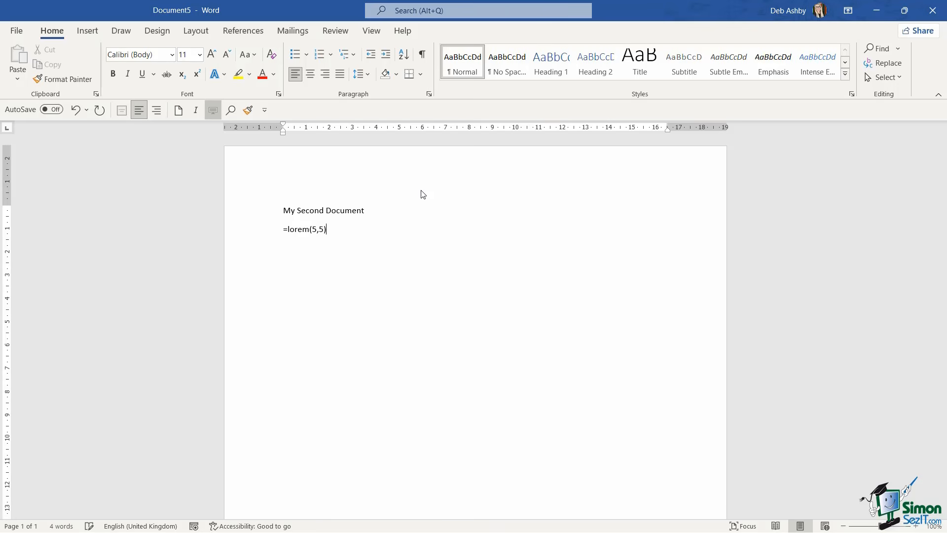
key("Return")
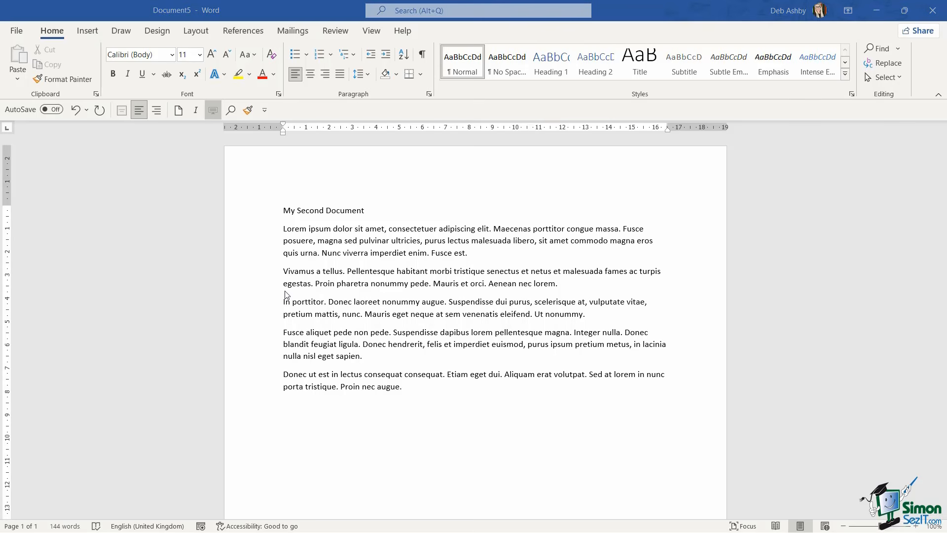
Save the new document as My Second Document.docx in the Word Documents folder, using the Word Document (*.docx) format
left_click(19, 33)
left_click(31, 197)
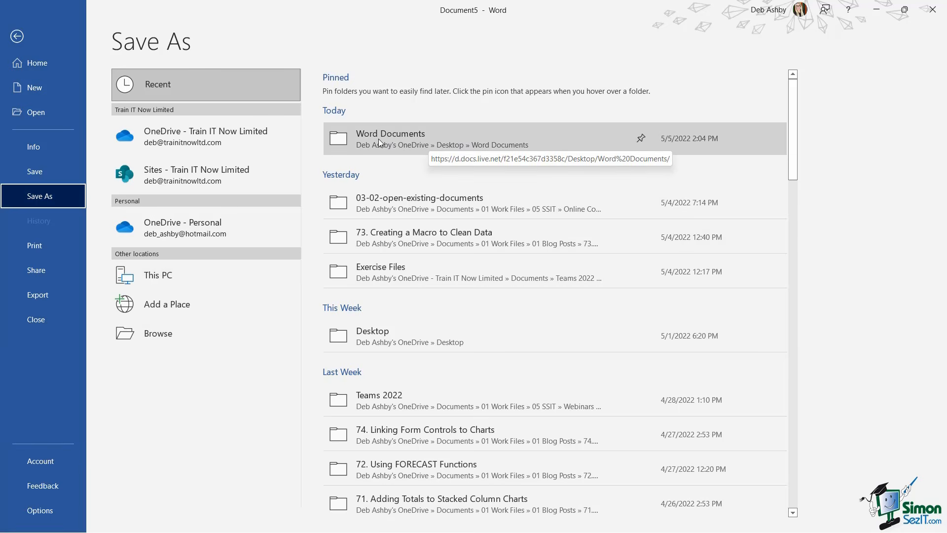
left_click(436, 135)
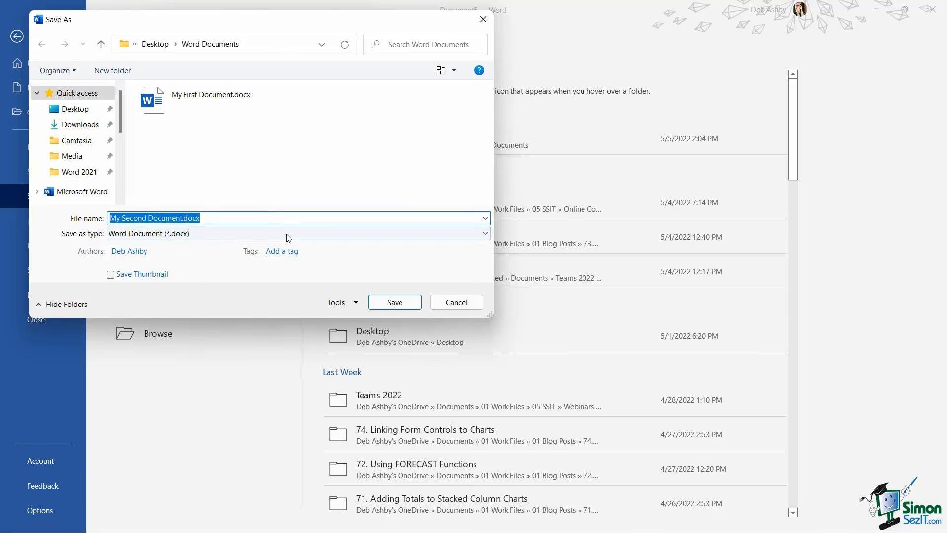
left_click(409, 309)
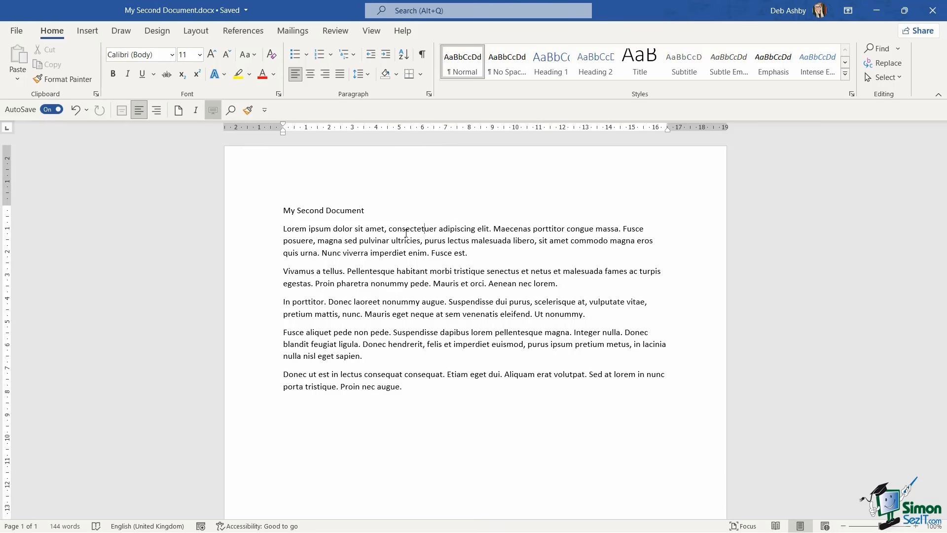
Switch from the My Second Document.docx window to the open My First Document.docx window
left_click(372, 31)
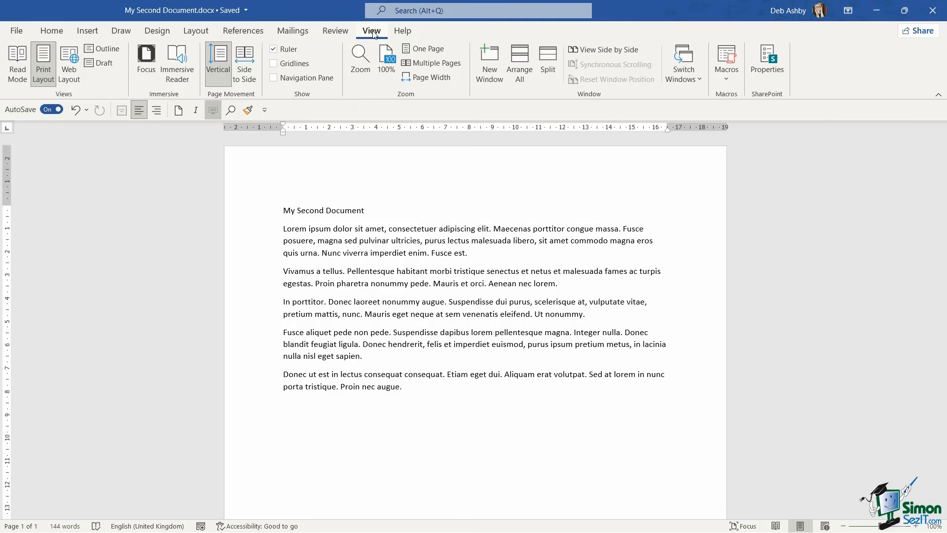
left_click(692, 81)
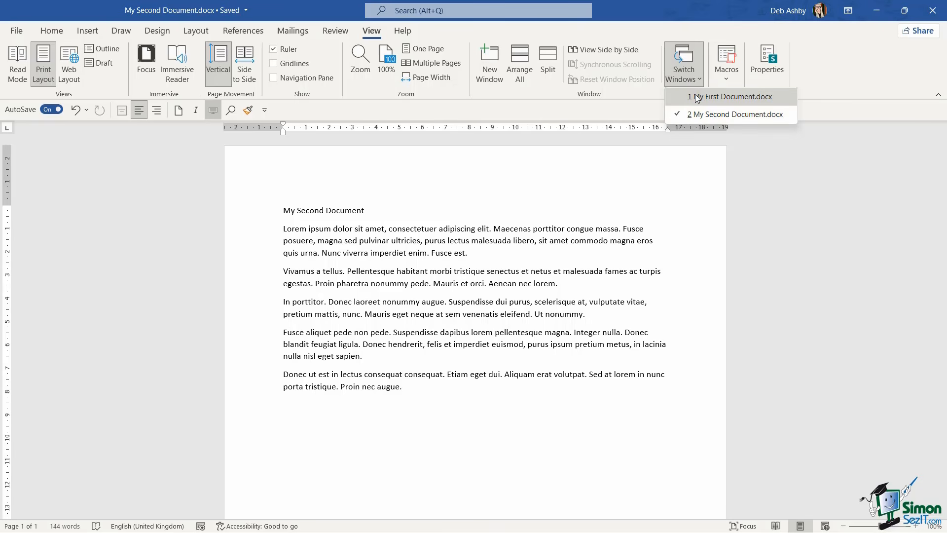
left_click(695, 98)
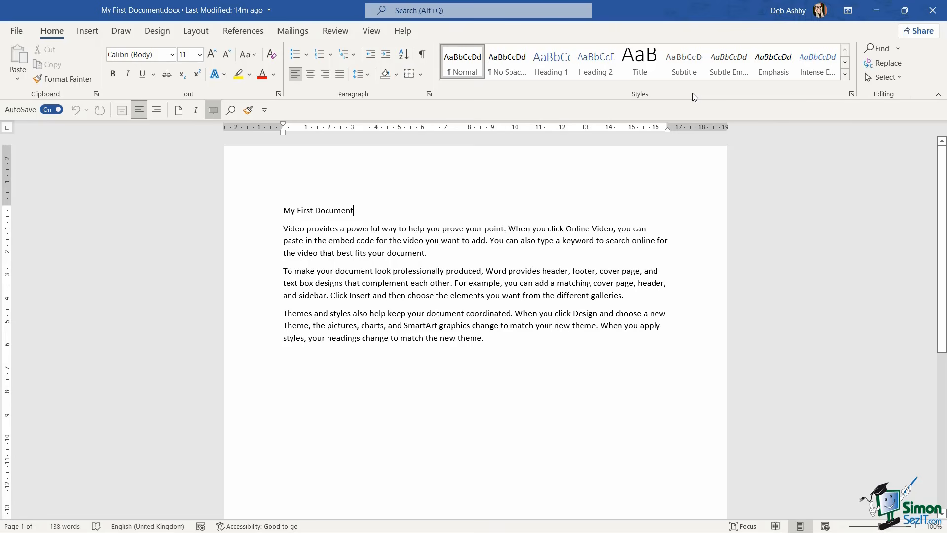
Switch back to My Second Document.docx and cycle to the My First Document.docx window again
left_click(369, 32)
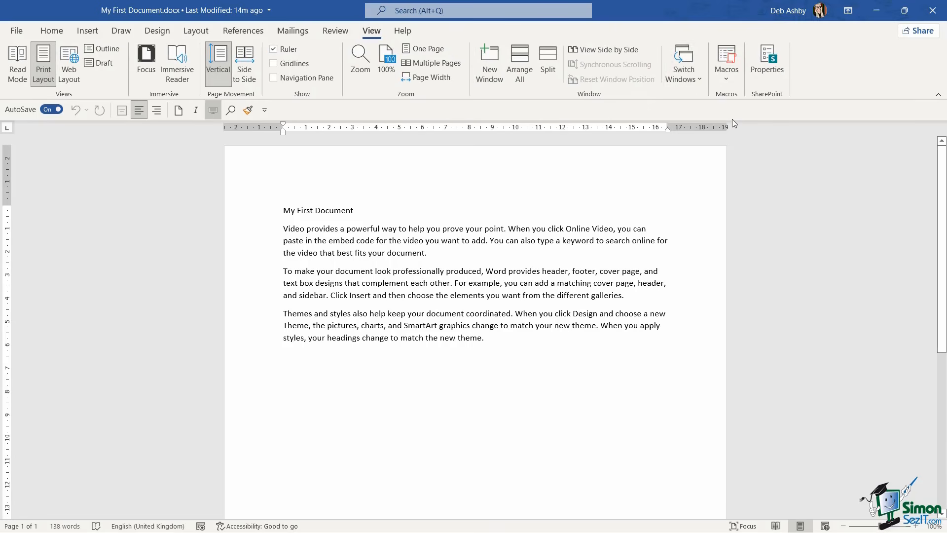
left_click(695, 79)
left_click(698, 114)
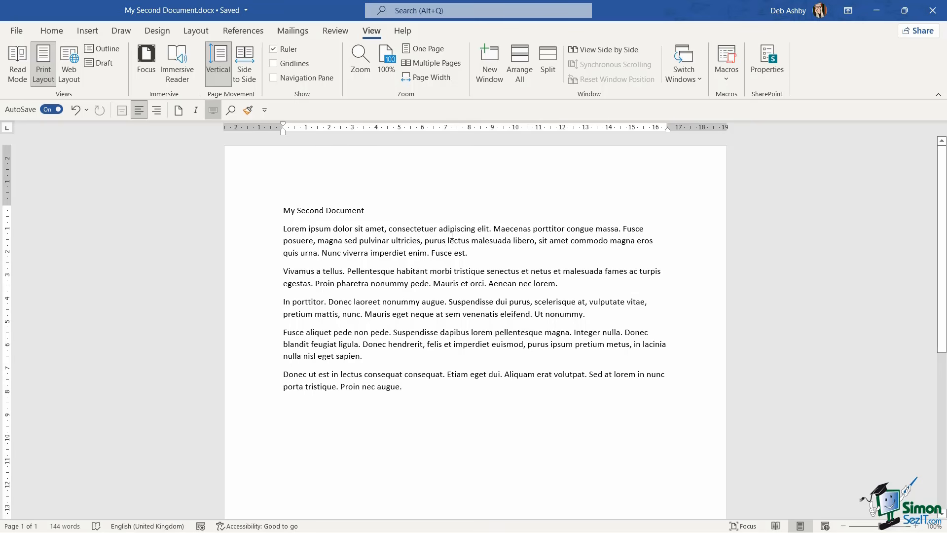
key("ctrl+F6")
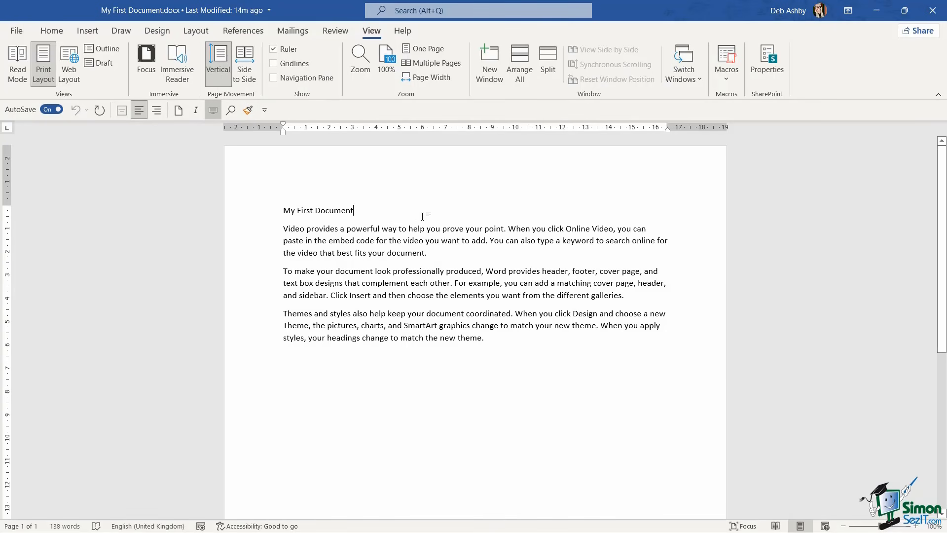
Close My First Document.docx and reopen it from the Word Documents folder on the desktop through File Explorer
key("ctrl+w")
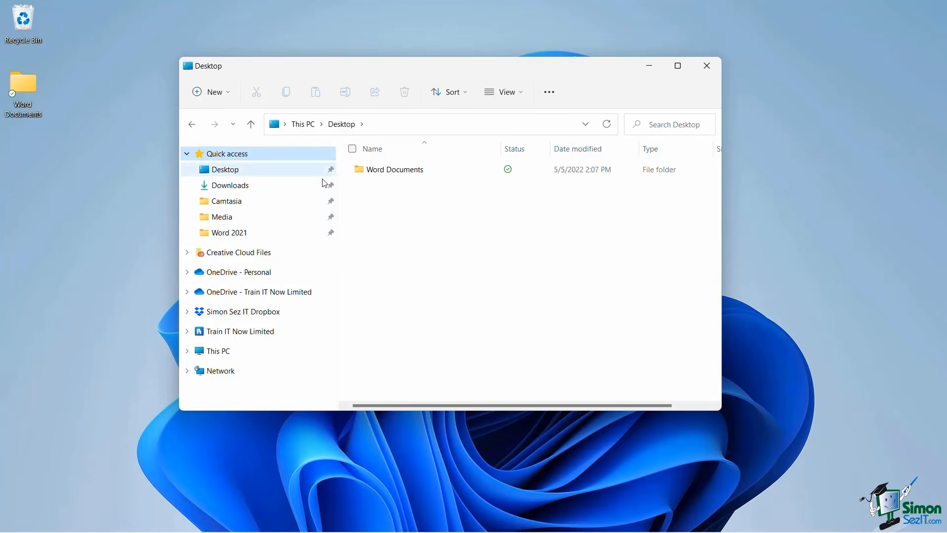
double_click(395, 176)
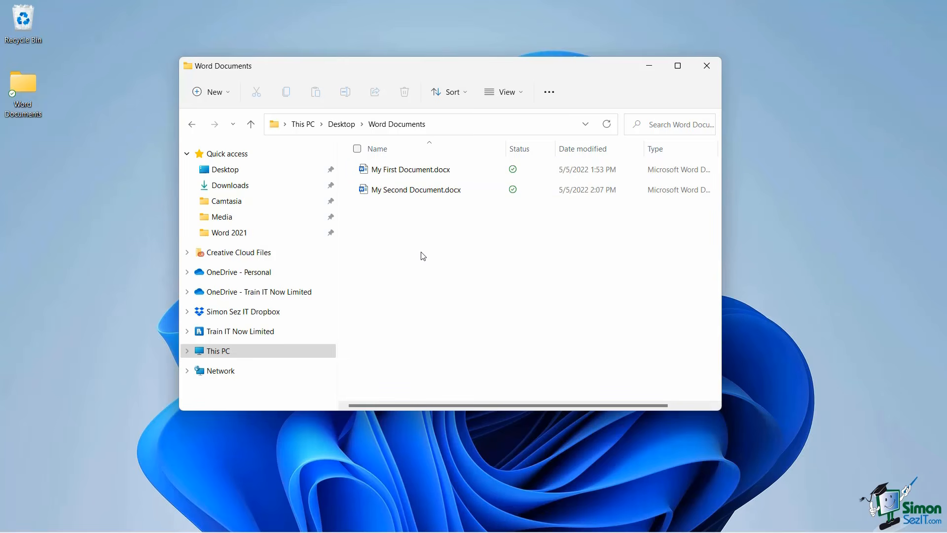
mouse_move(418, 177)
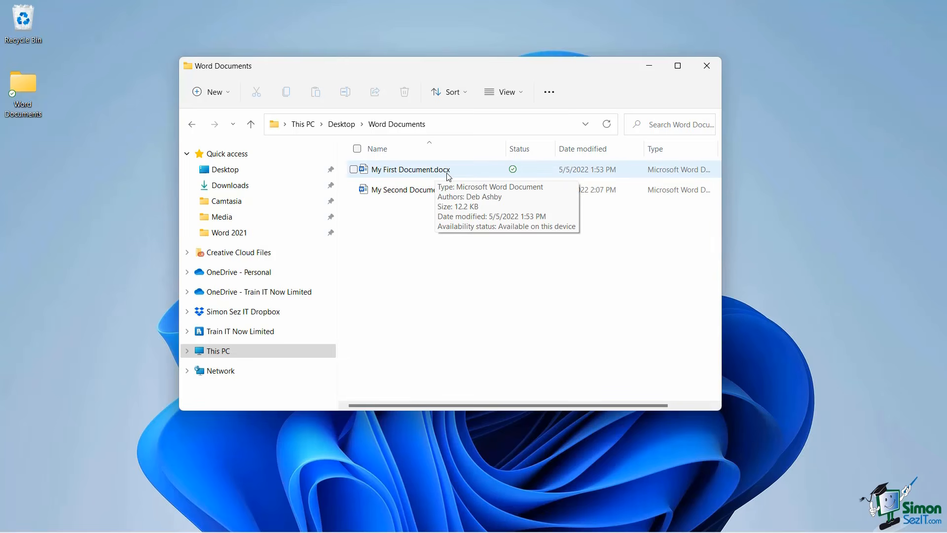
mouse_move(452, 200)
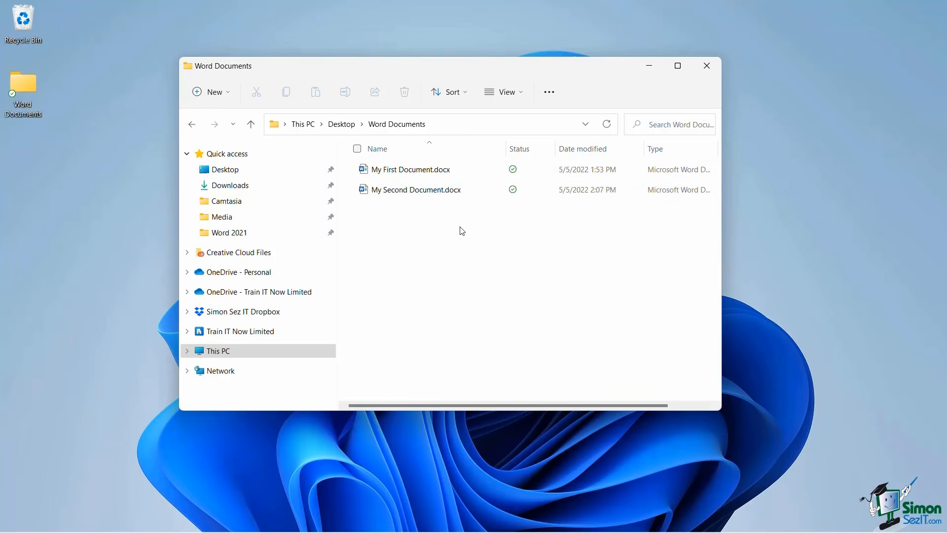
left_click(409, 174)
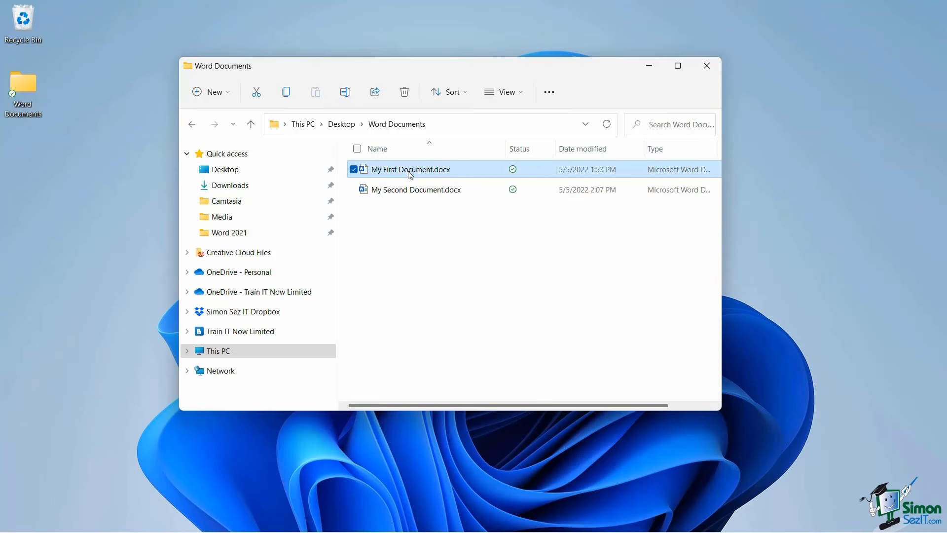
double_click(409, 174)
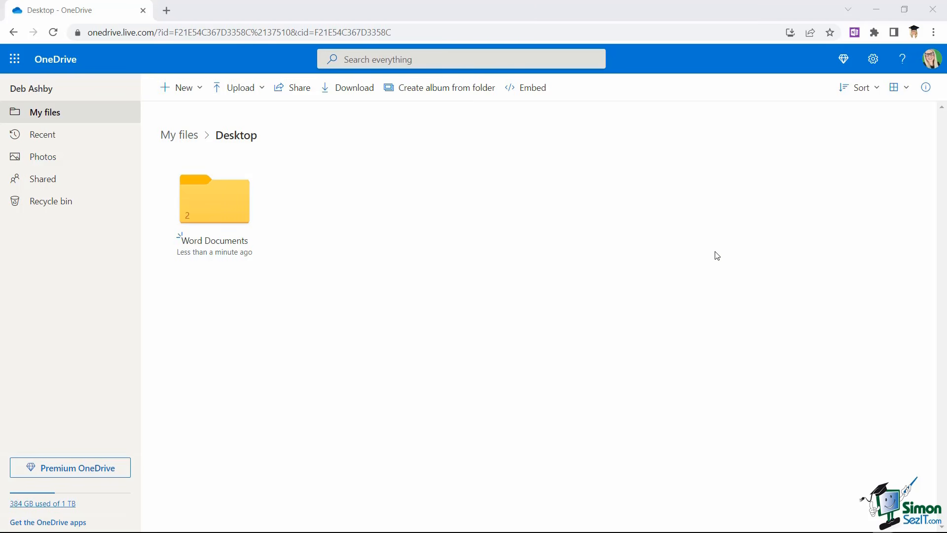
In OneDrive on the web, open My Second Document.docx from the Word Documents folder and continue with it in the desktop app
left_click(205, 211)
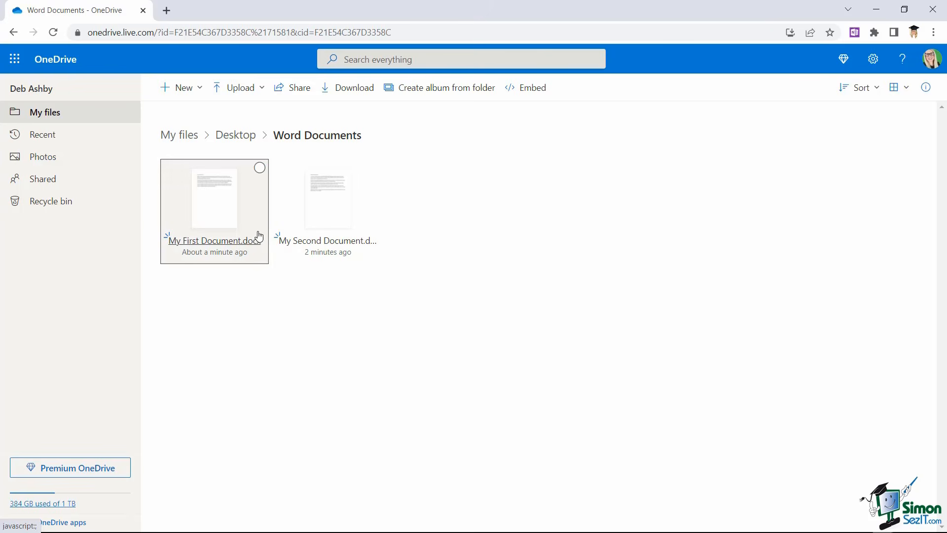
left_click(331, 206)
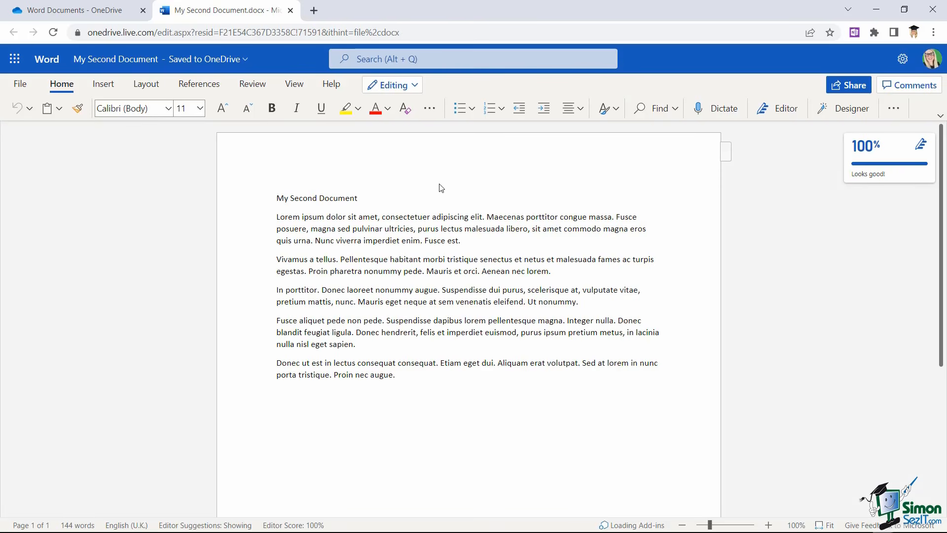
left_click(415, 87)
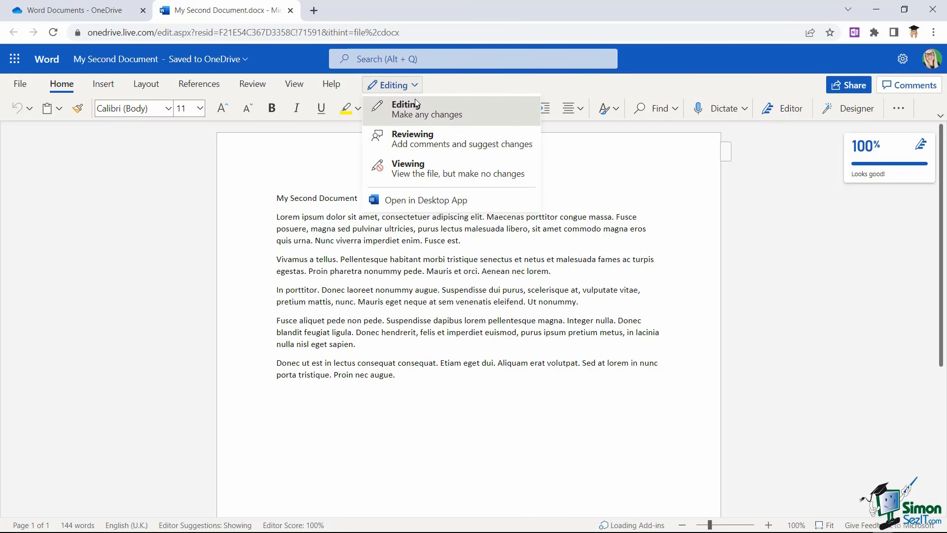
left_click(415, 201)
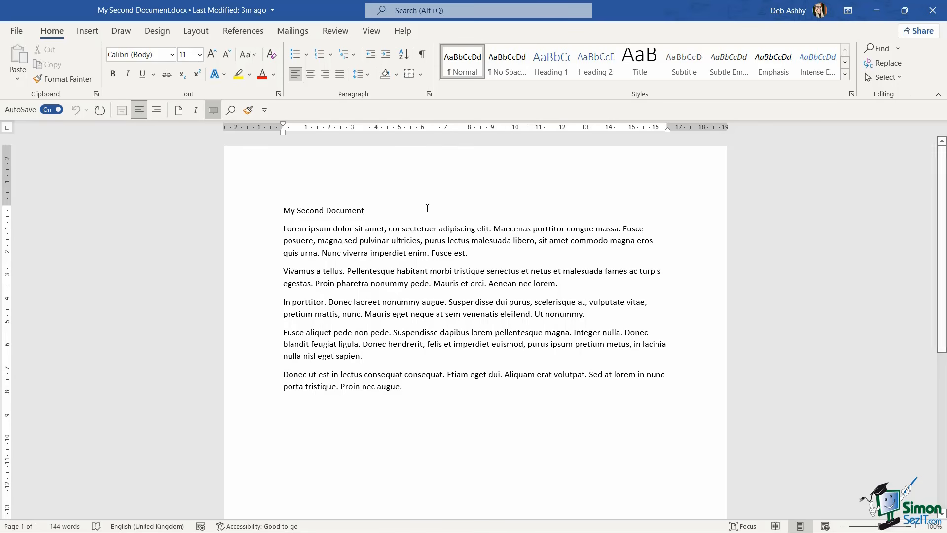
Switch to the My First Document.docx window and close that document
key("alt+Tab")
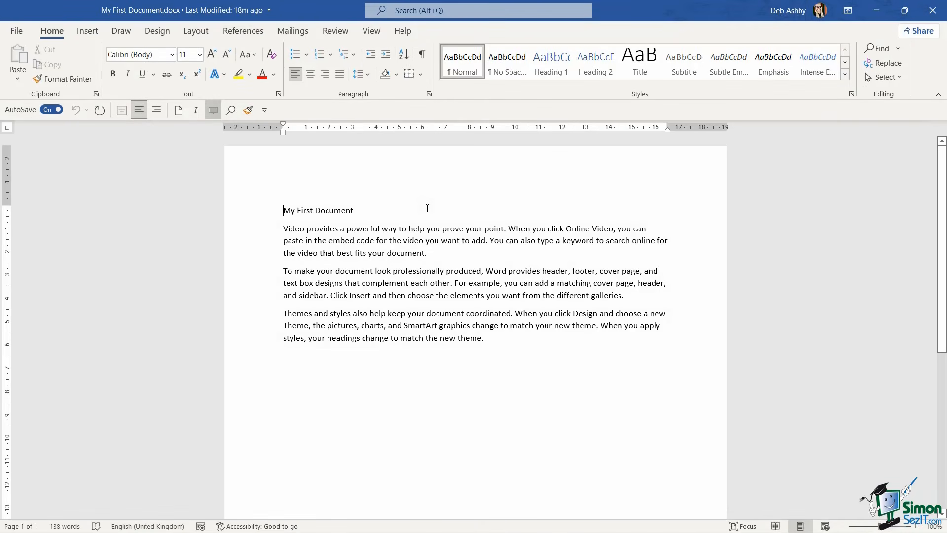
key("ctrl+w")
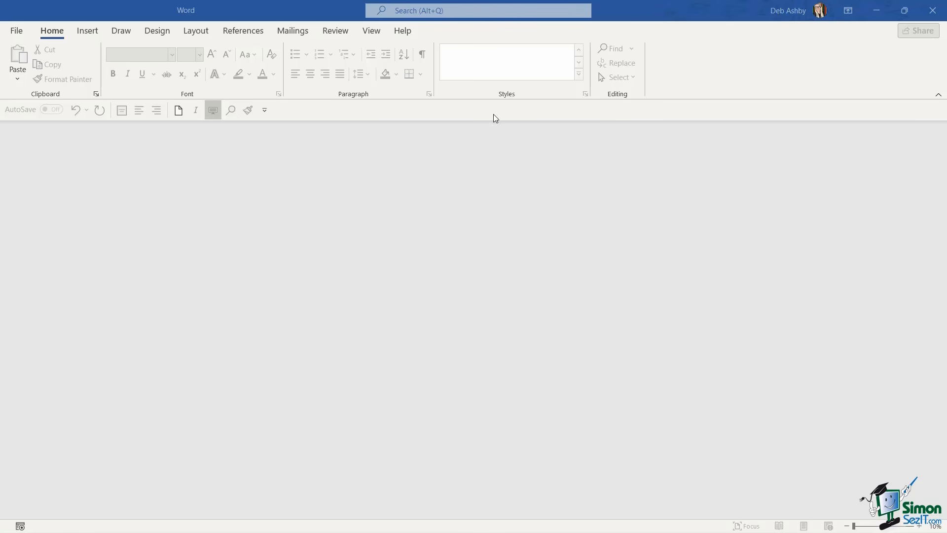
Browse the Education category of templates for new documents, and return to the template overview
left_click(18, 31)
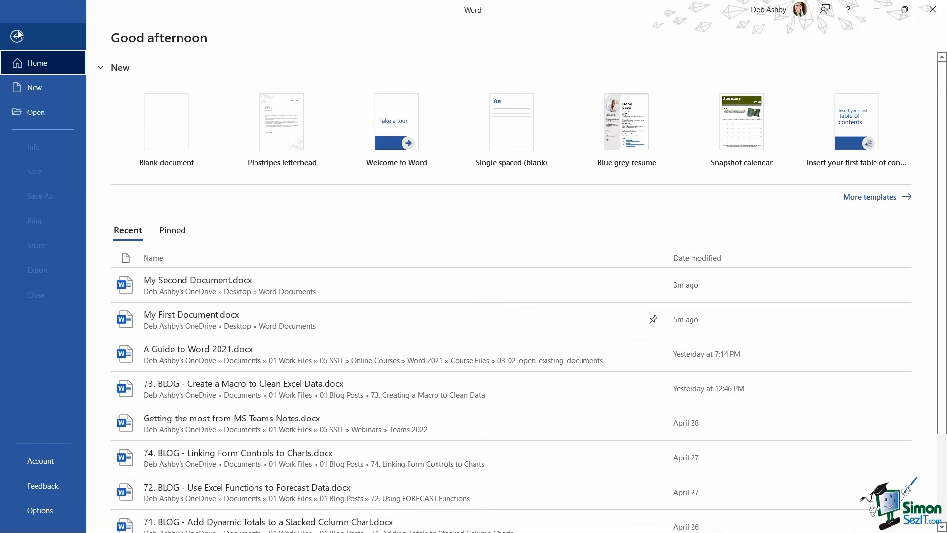
left_click(40, 93)
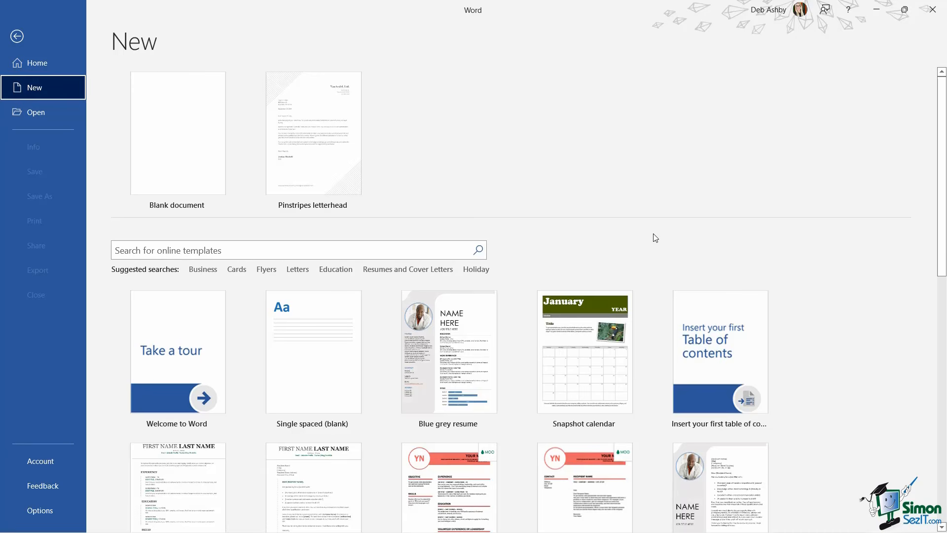
scroll(655, 238, "down", 3)
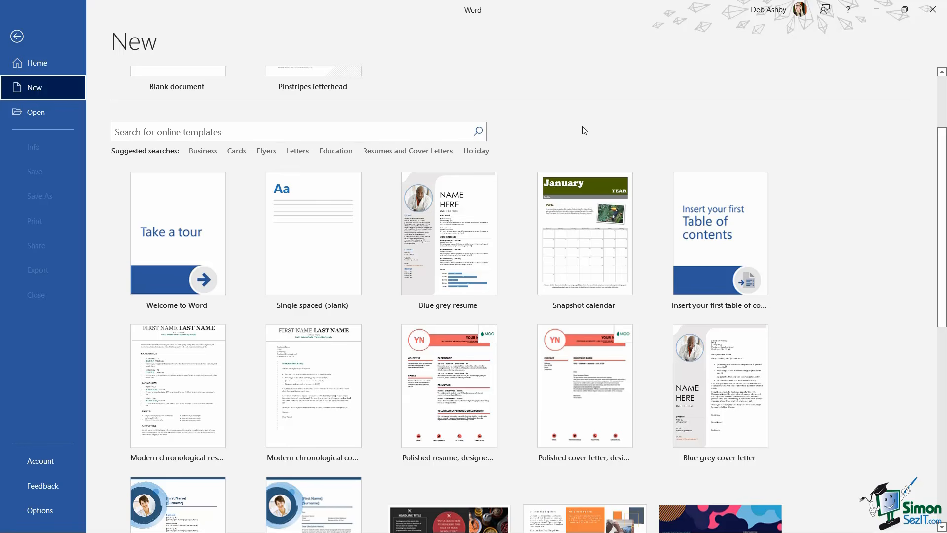
left_click(336, 152)
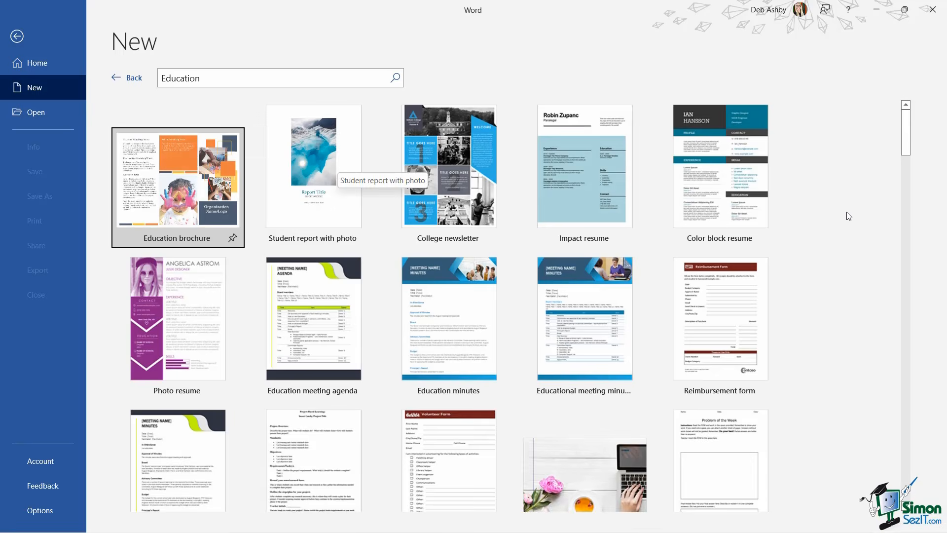
scroll(848, 216, "down", 3)
scroll(849, 216, "up", 3)
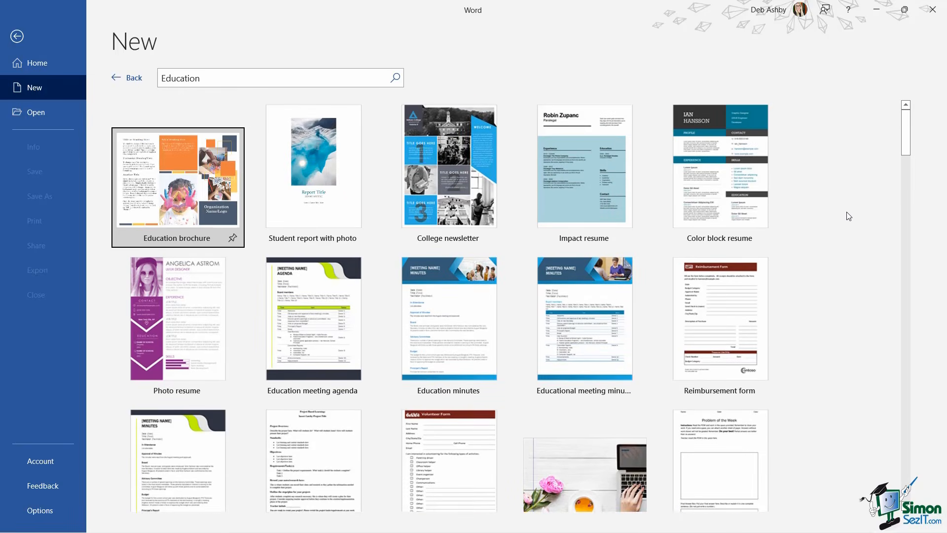
left_click(134, 78)
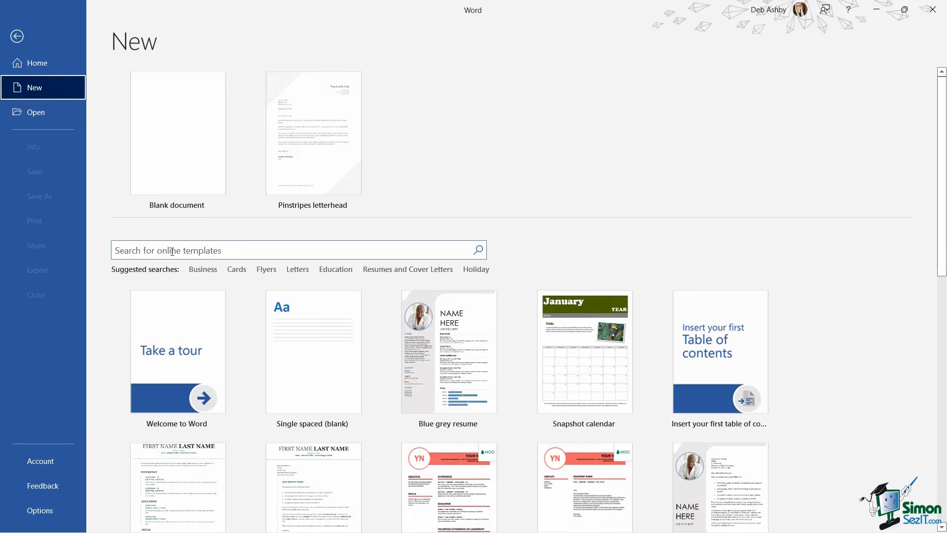
Search the online templates for "Resume"
left_click(159, 252)
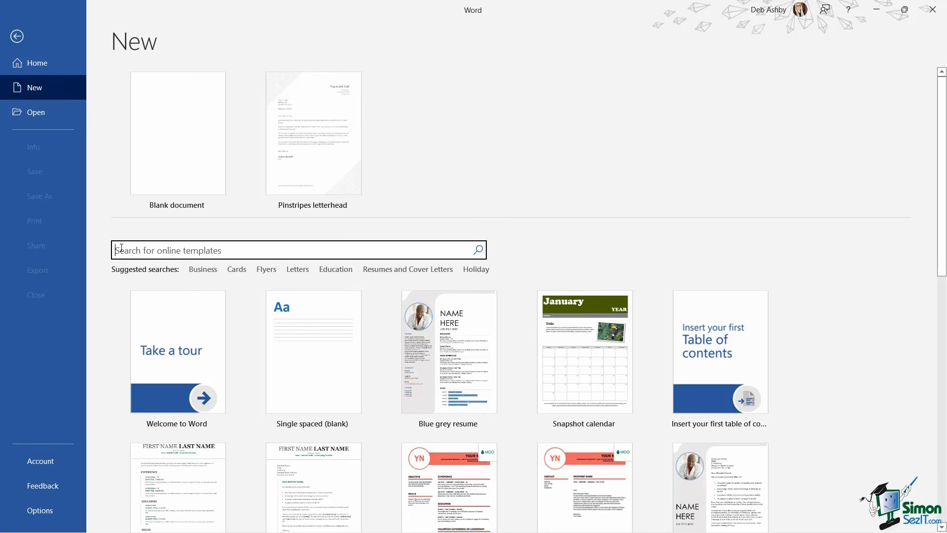
type("Resu")
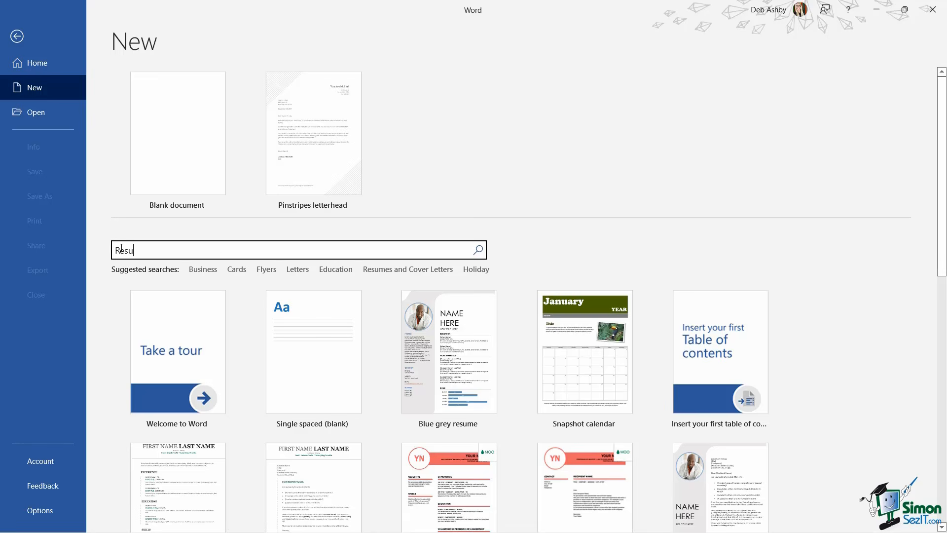
type("me")
left_click(478, 251)
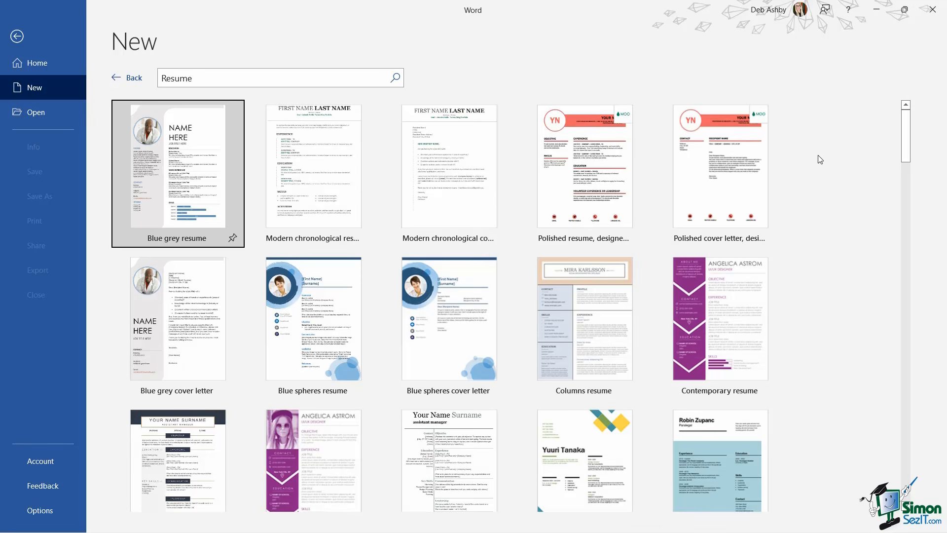
Find the Organic shapes resume template among the resume results and pin it
scroll(820, 159, "down", 5)
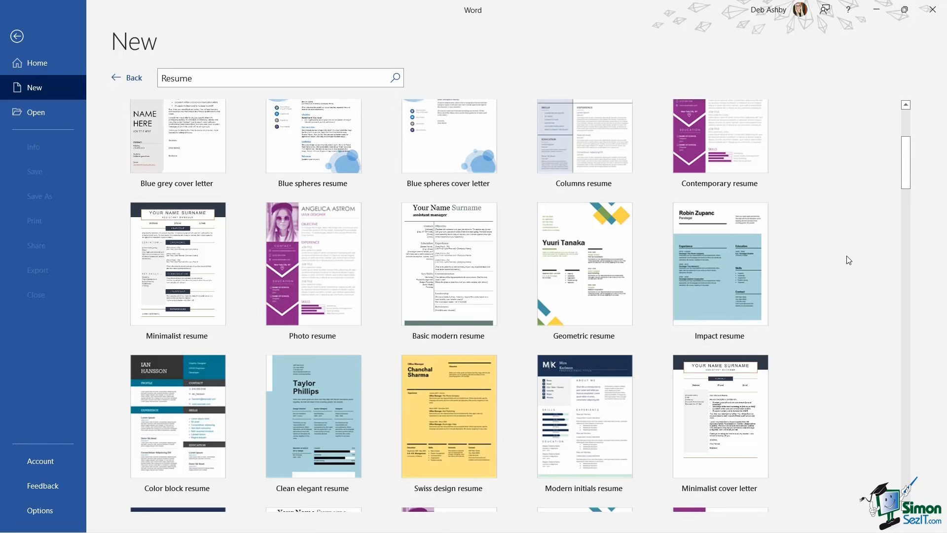
scroll(845, 260, "up", 5)
scroll(848, 260, "down", 5)
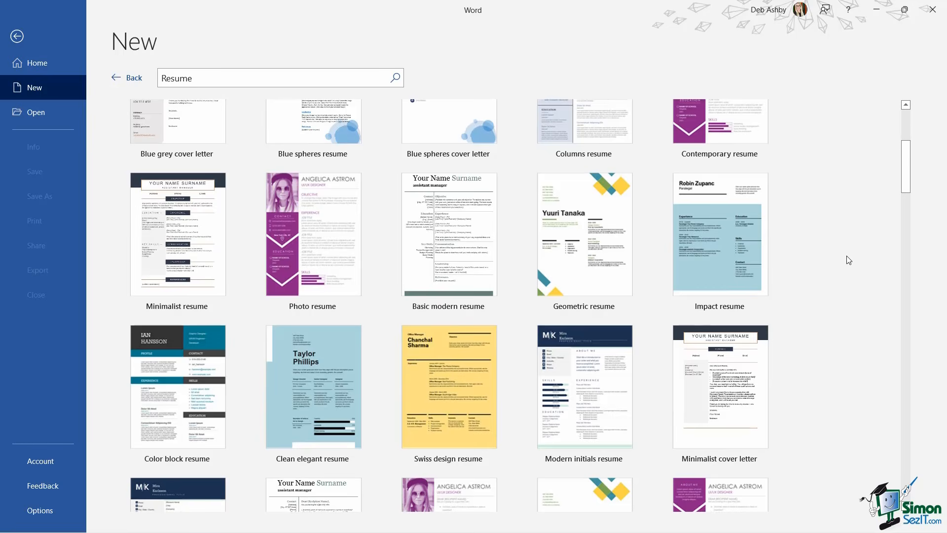
scroll(849, 259, "up", 1)
scroll(848, 260, "down", 9)
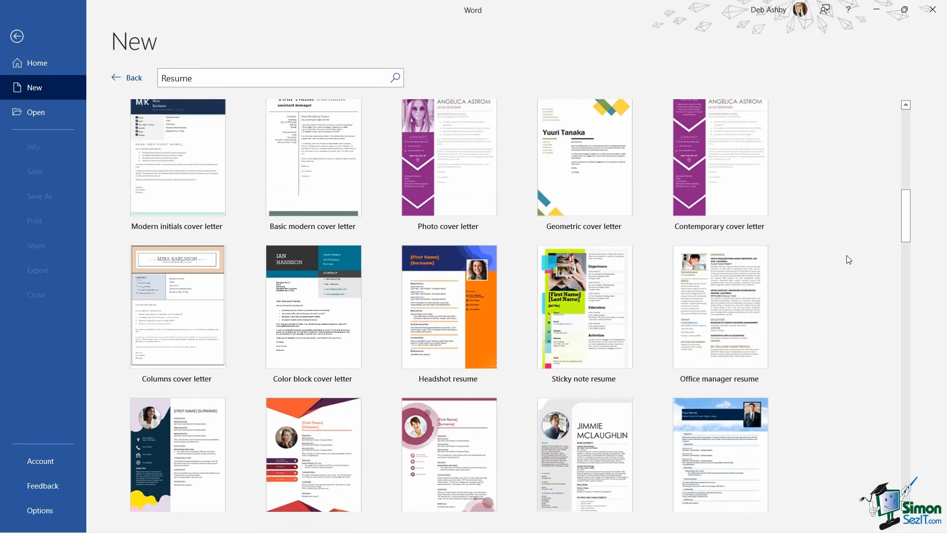
scroll(848, 260, "down", 1)
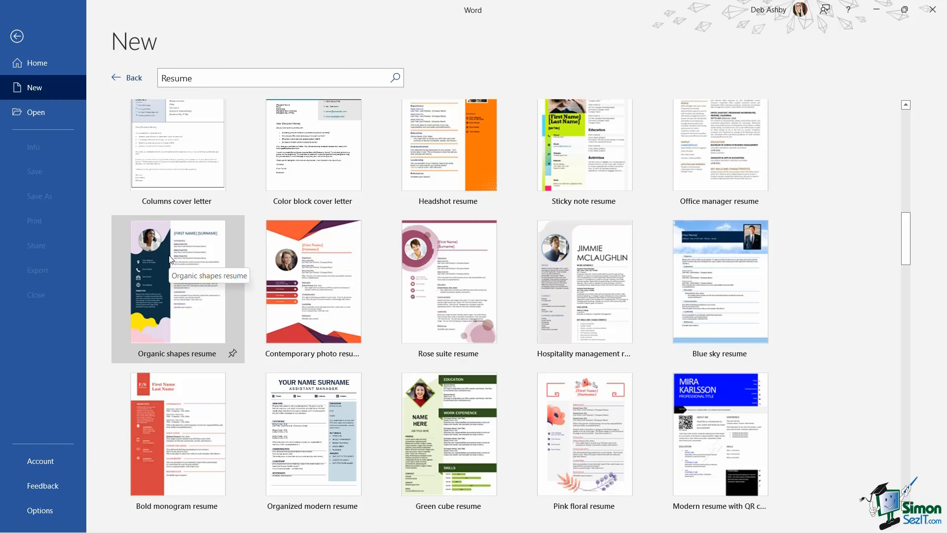
left_click(234, 354)
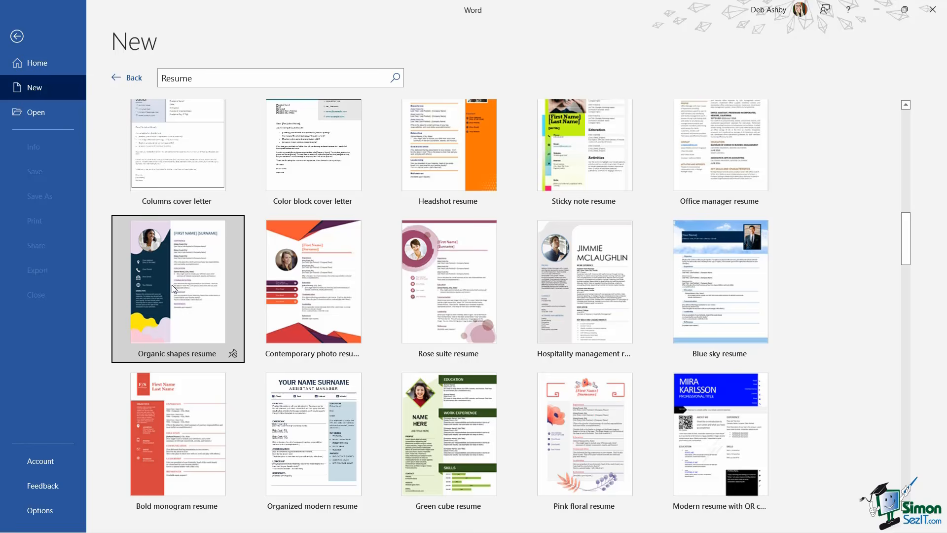
Create a new document from the Organic shapes resume template
scroll(165, 275, "down", 1)
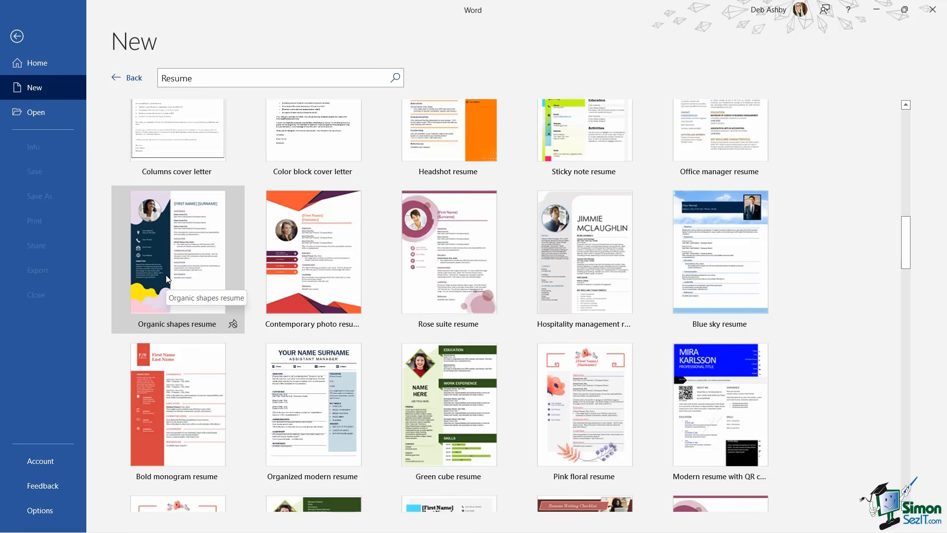
left_click(165, 274)
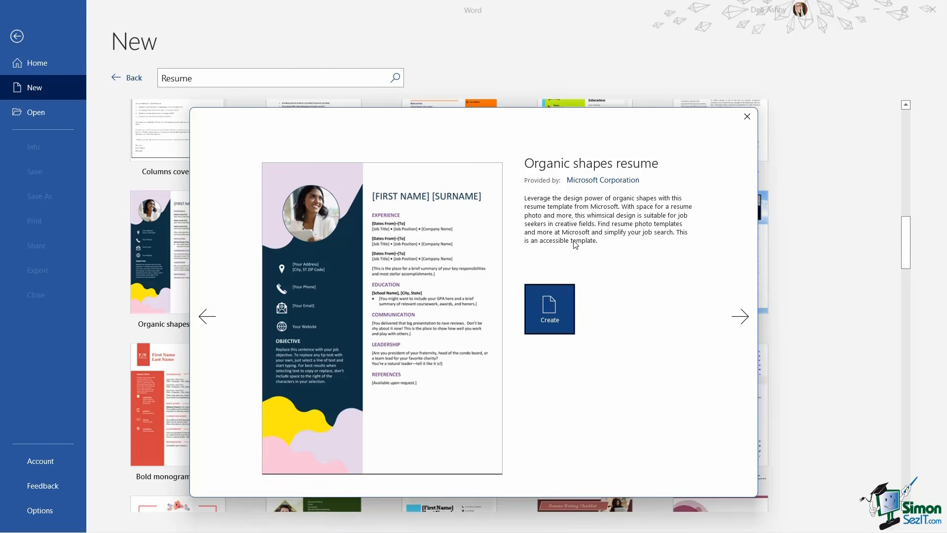
left_click(550, 312)
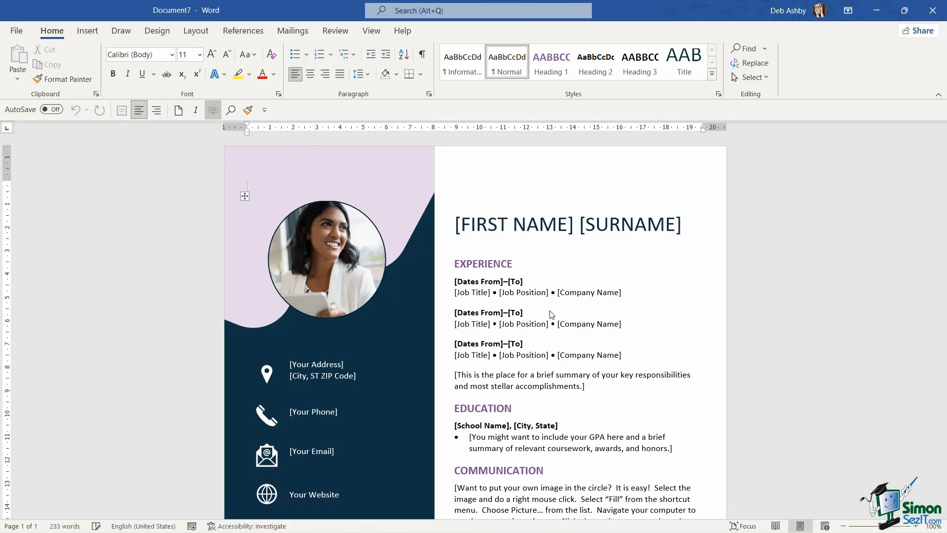
Inspect the resume's editable parts by selecting the background shape, the round photo, and the first [Dates From] and [Company Name] placeholders
left_click(386, 180)
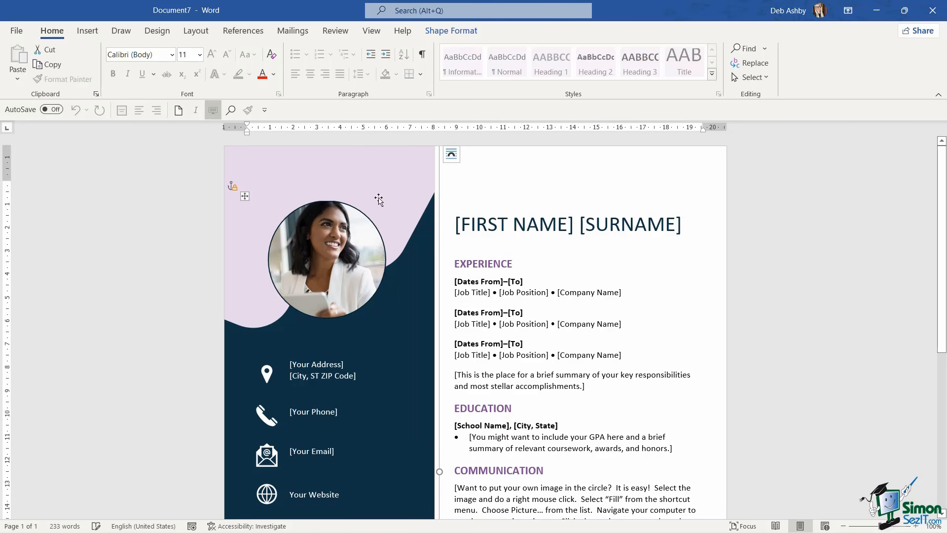
left_click(338, 236)
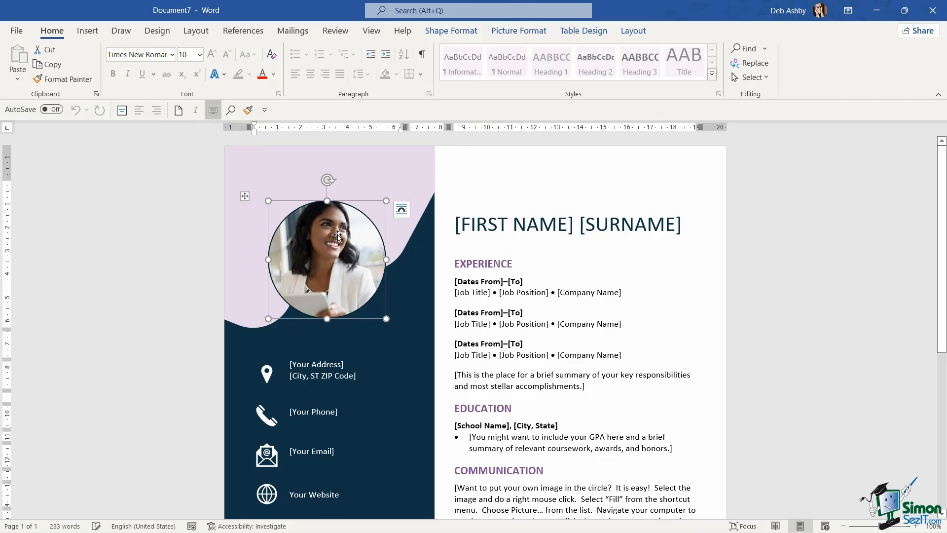
left_click(459, 281)
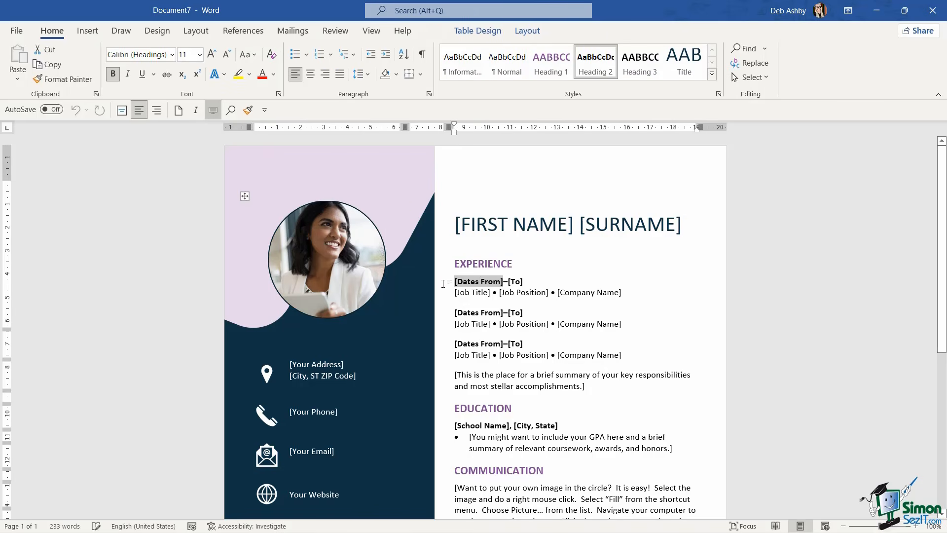
left_click(577, 291)
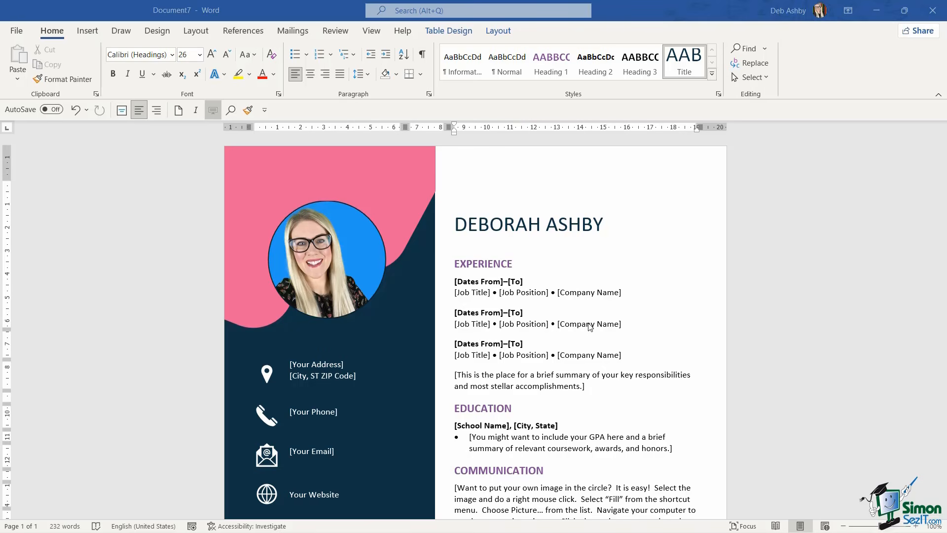
scroll(589, 327, "down", 1)
scroll(589, 327, "down", 3)
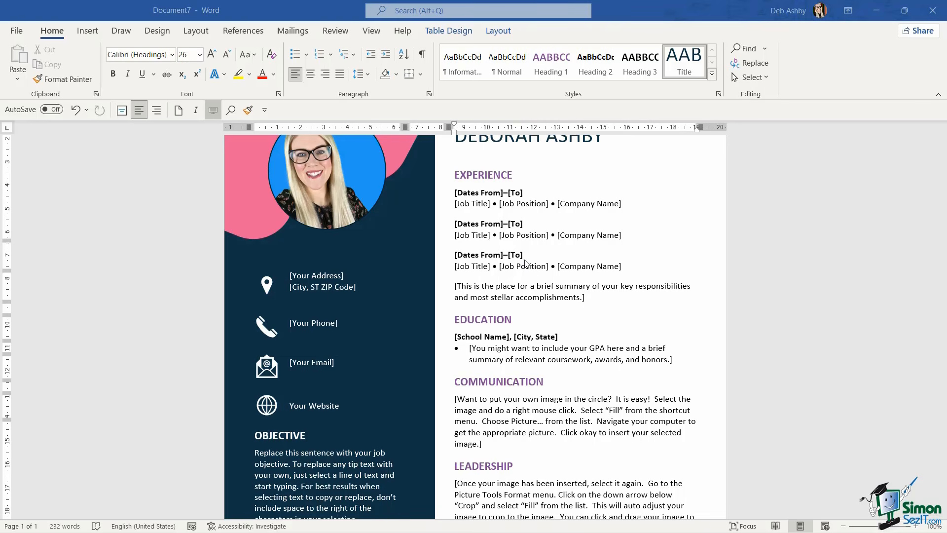
scroll(563, 315, "up", 3)
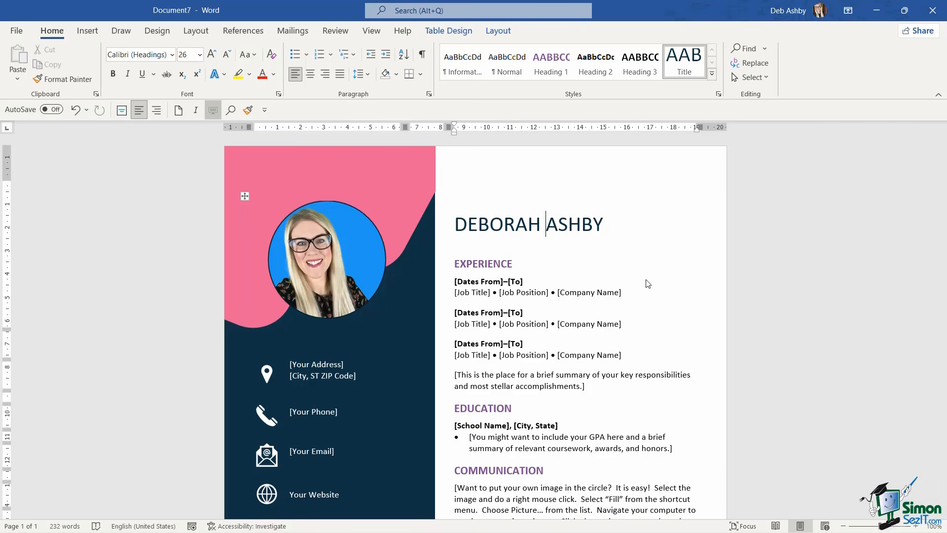
Open the save settings for the resume from the Word Documents folder and choose Word Template (*.dotx) as the file type
left_click(20, 31)
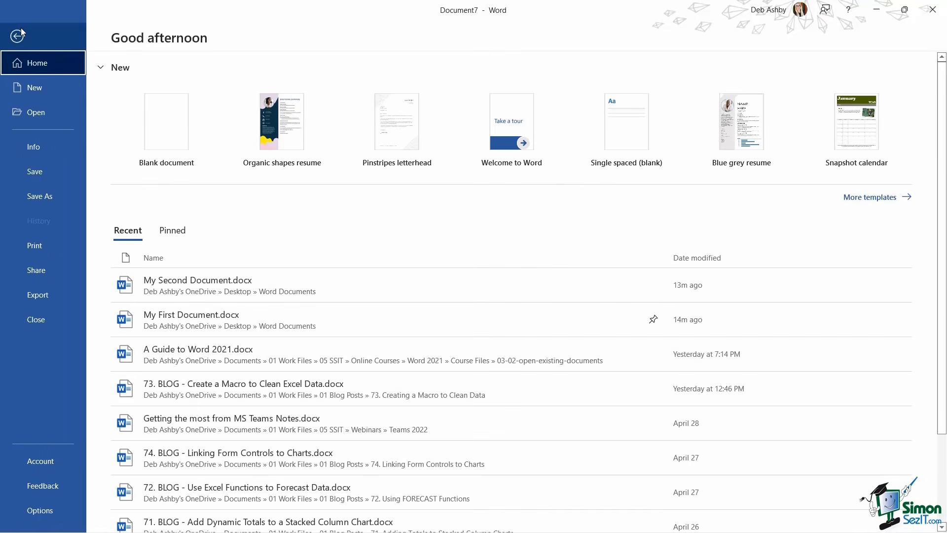
left_click(51, 196)
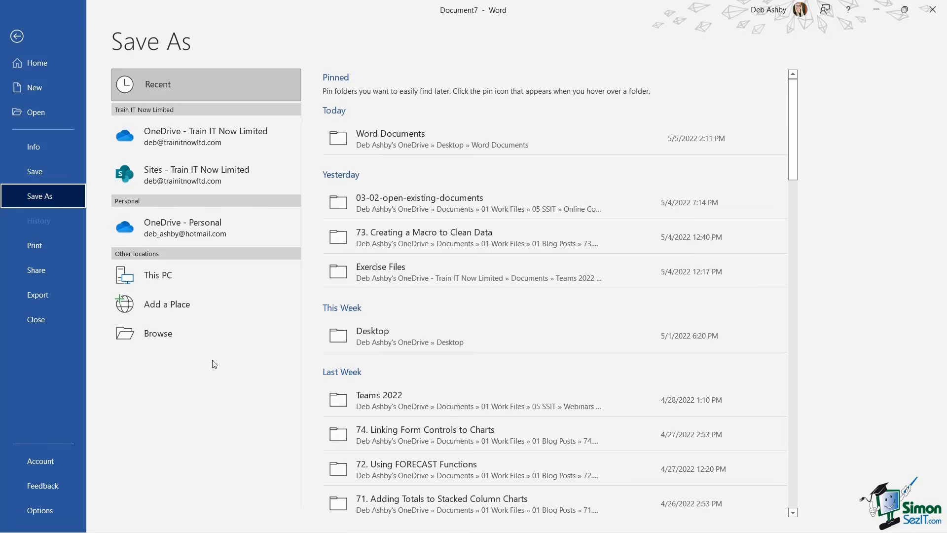
left_click(432, 141)
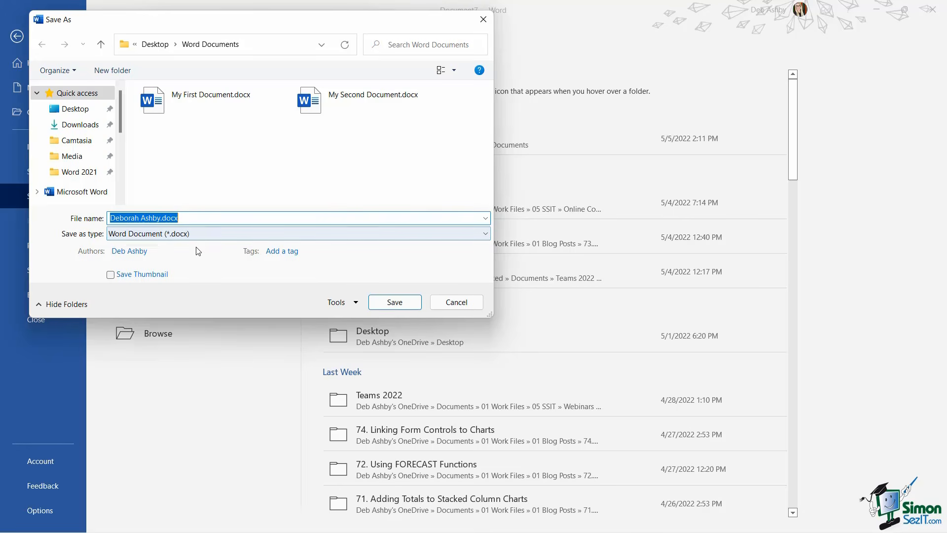
left_click(487, 233)
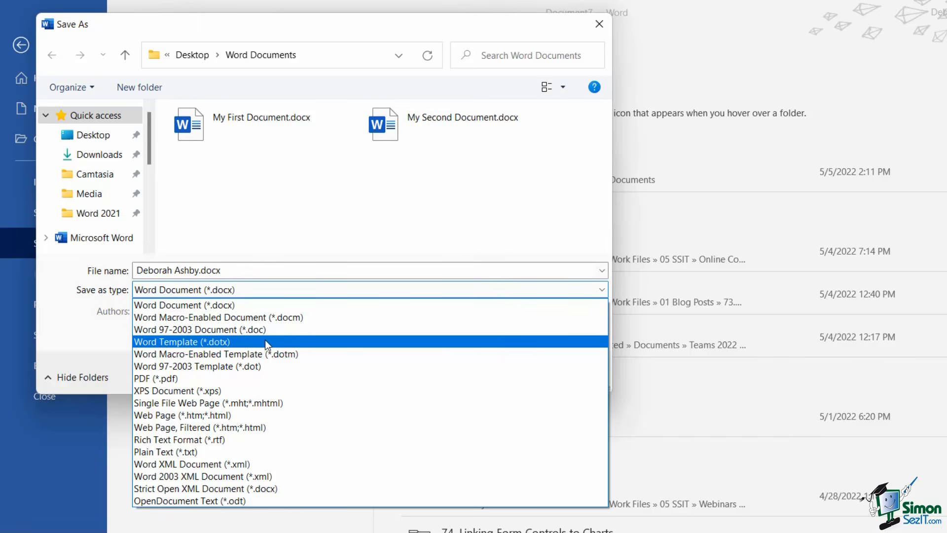
left_click(265, 342)
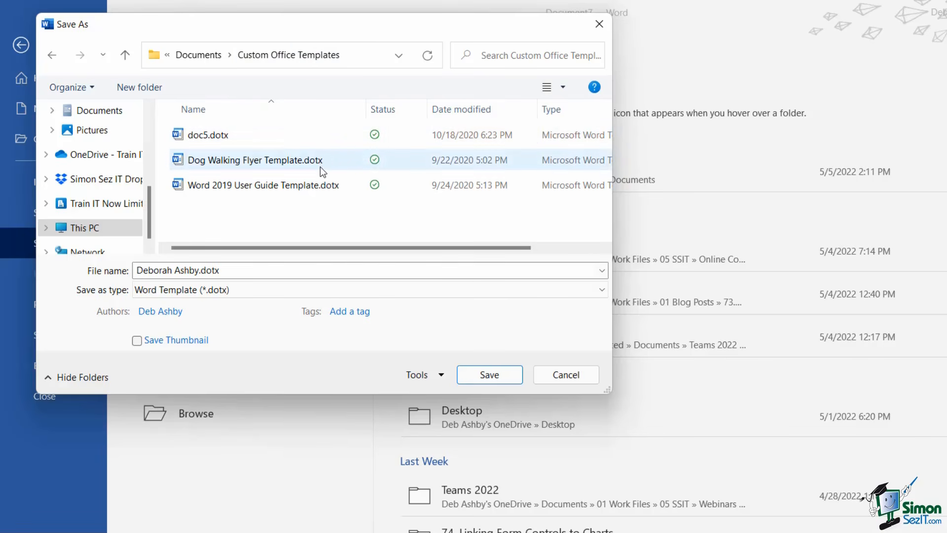
Name the template with the person's full name followed by "Resume", save it in Custom Office Templates, and close the file
scroll(150, 176, "up", 3)
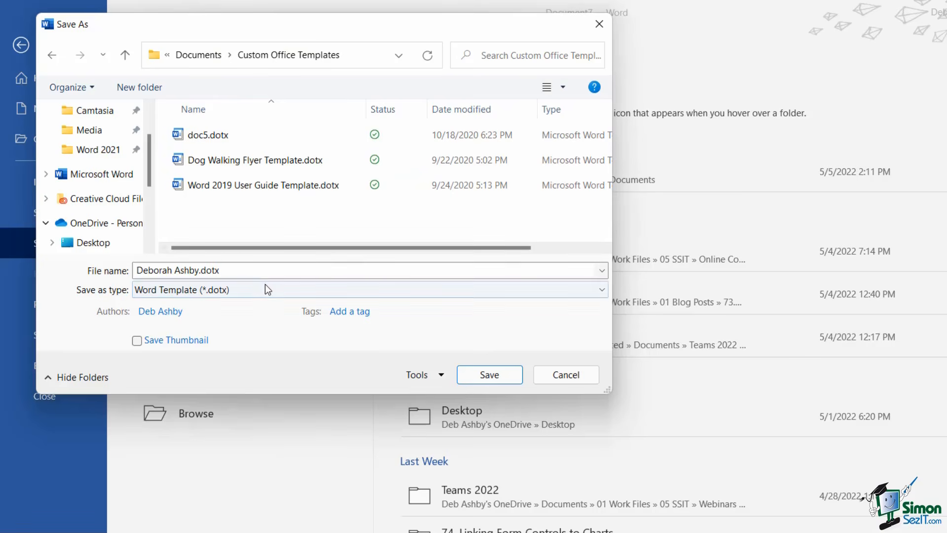
left_click(239, 269)
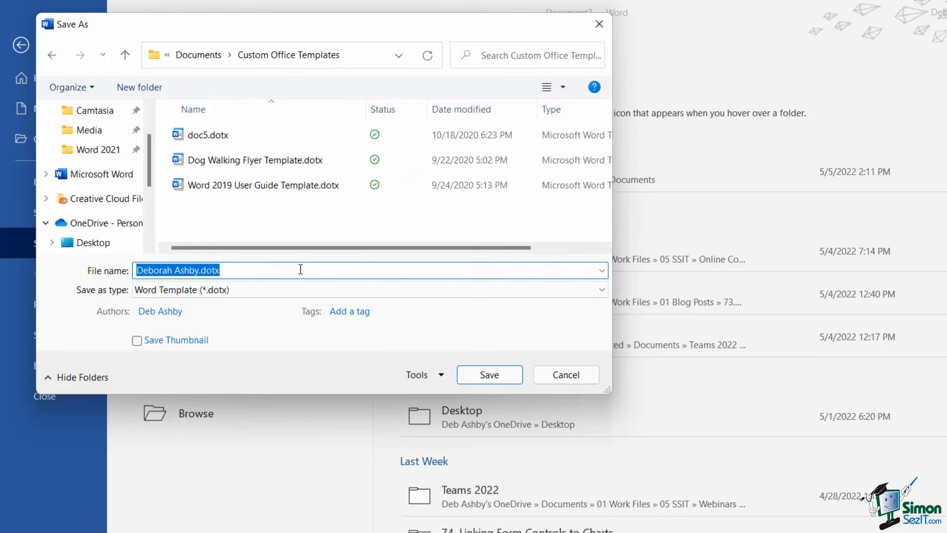
type("Deborah Ash")
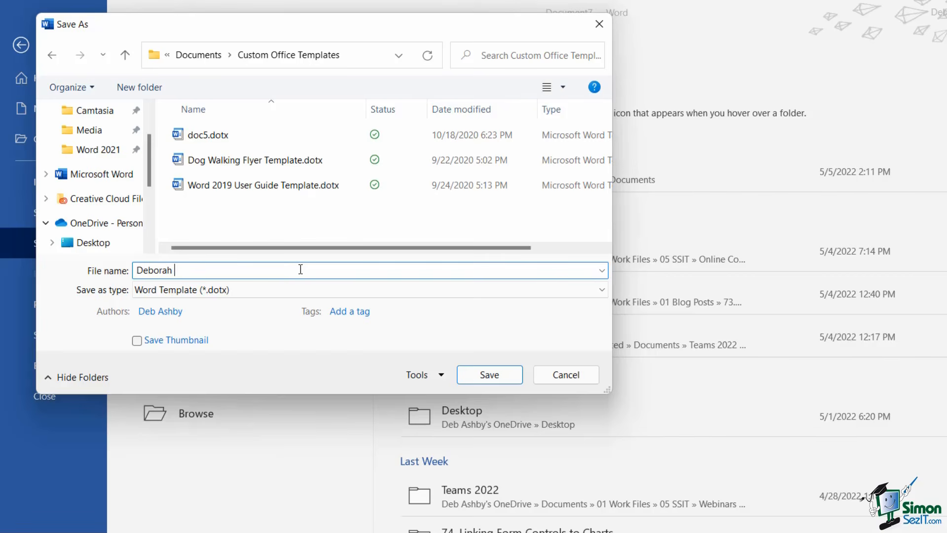
type("by Resume")
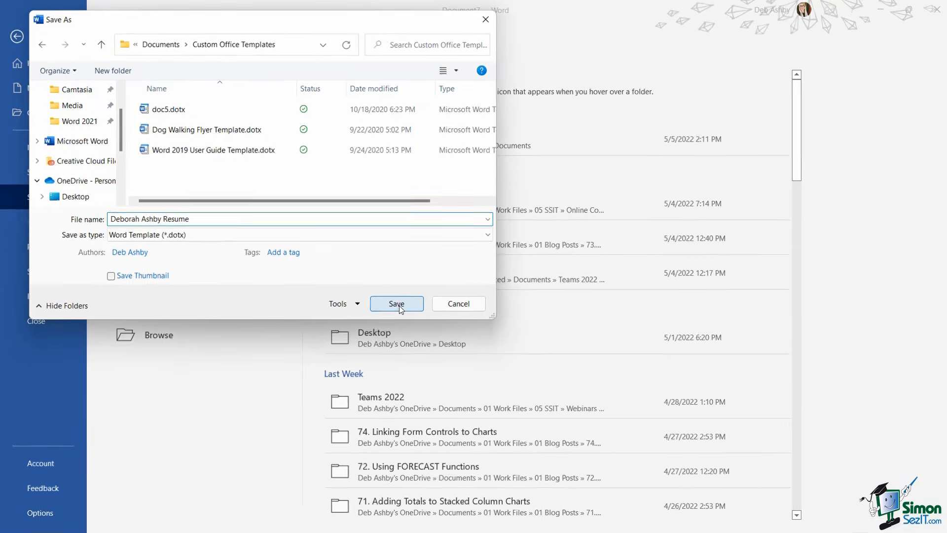
left_click(490, 375)
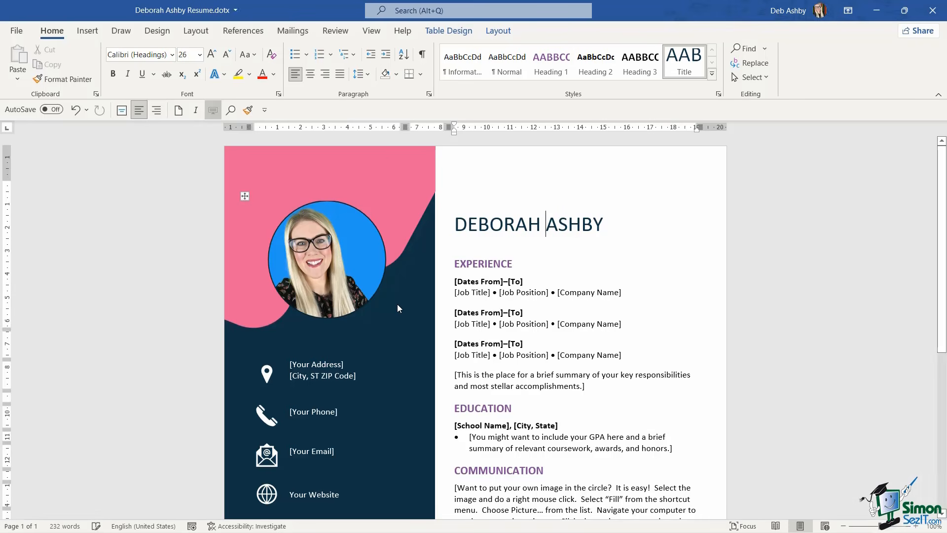
left_click(628, 247)
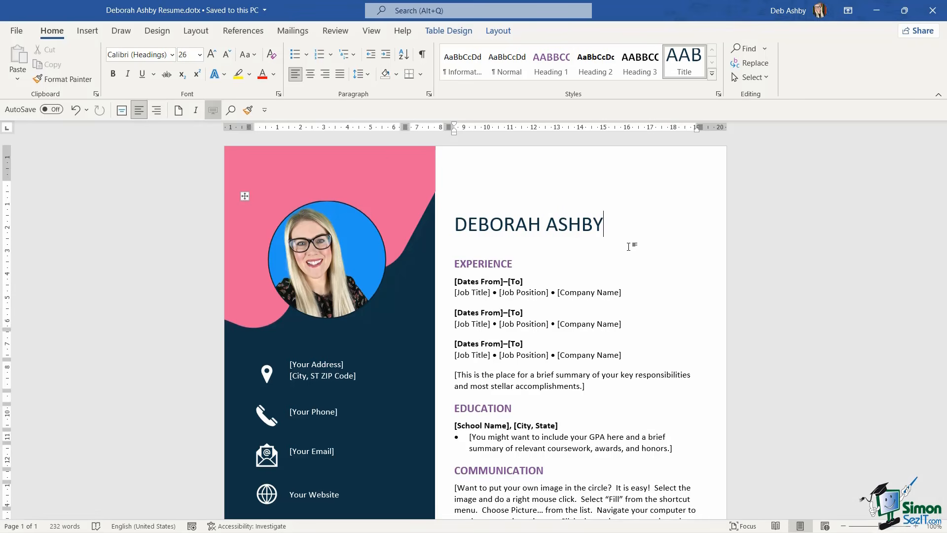
key("ctrl+w")
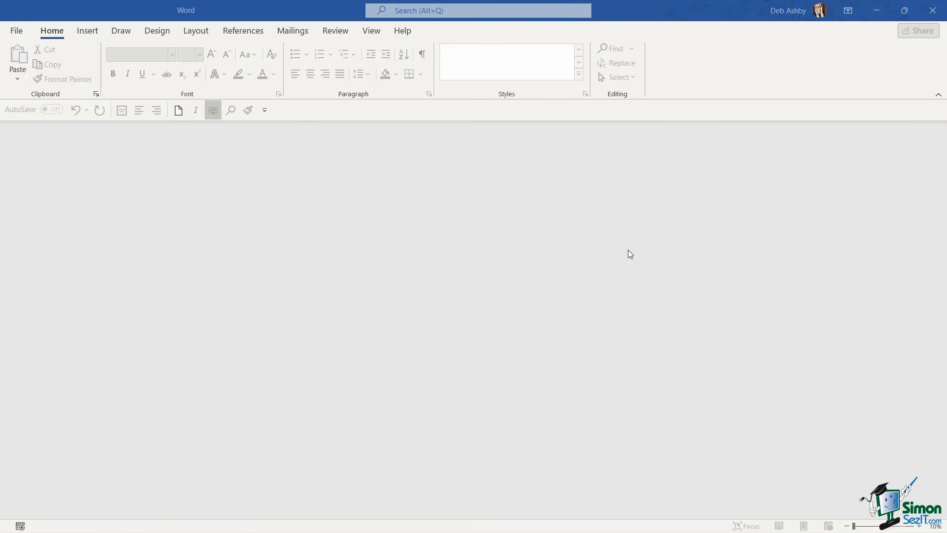
Find the saved resume template among the personal templates and create a new document from it
left_click(18, 31)
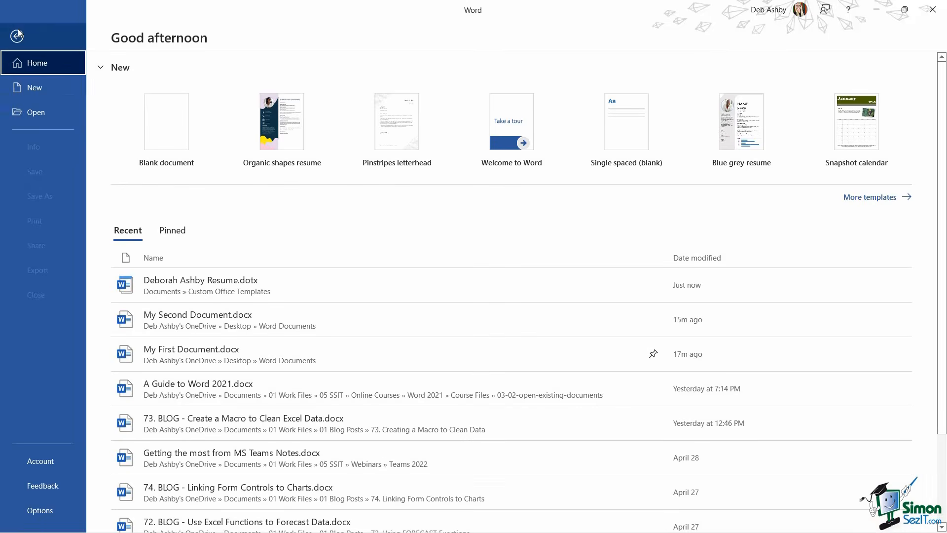
left_click(30, 89)
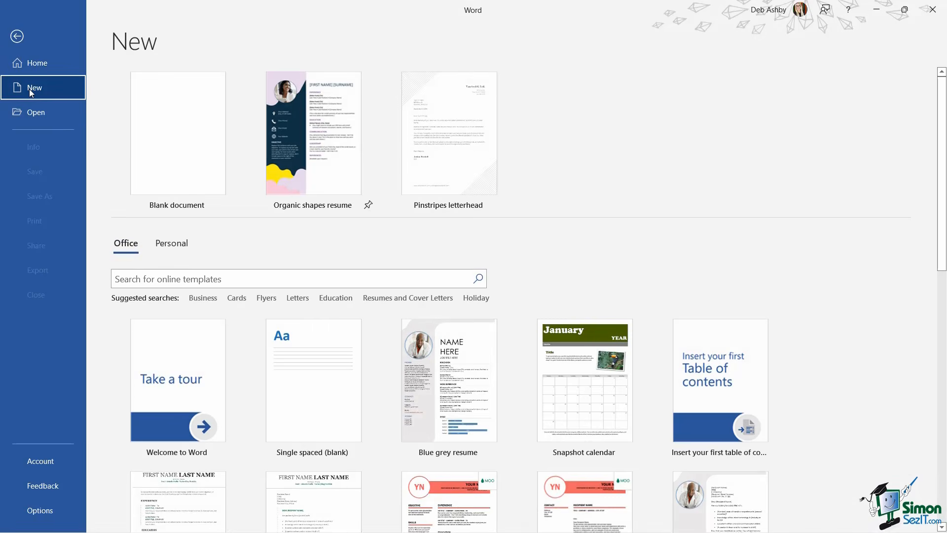
scroll(383, 248, "down", 1)
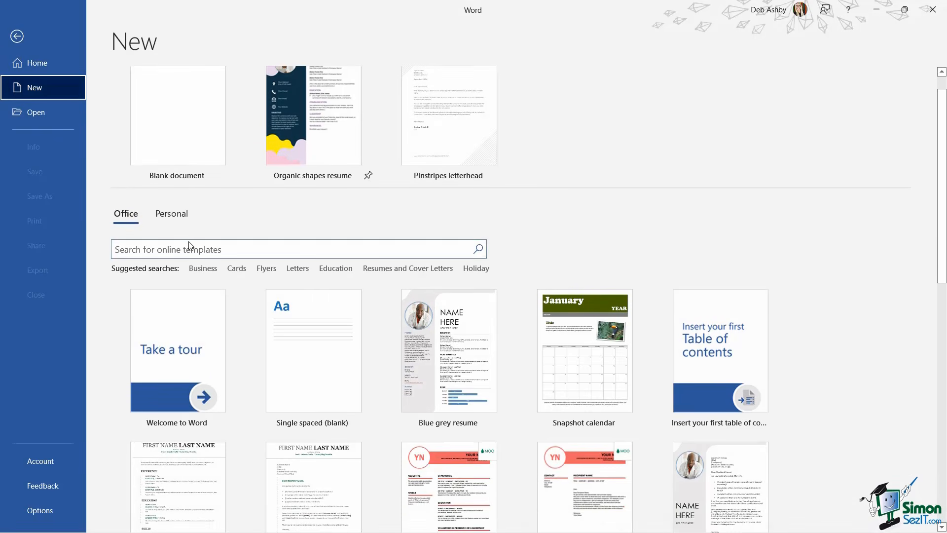
left_click(173, 221)
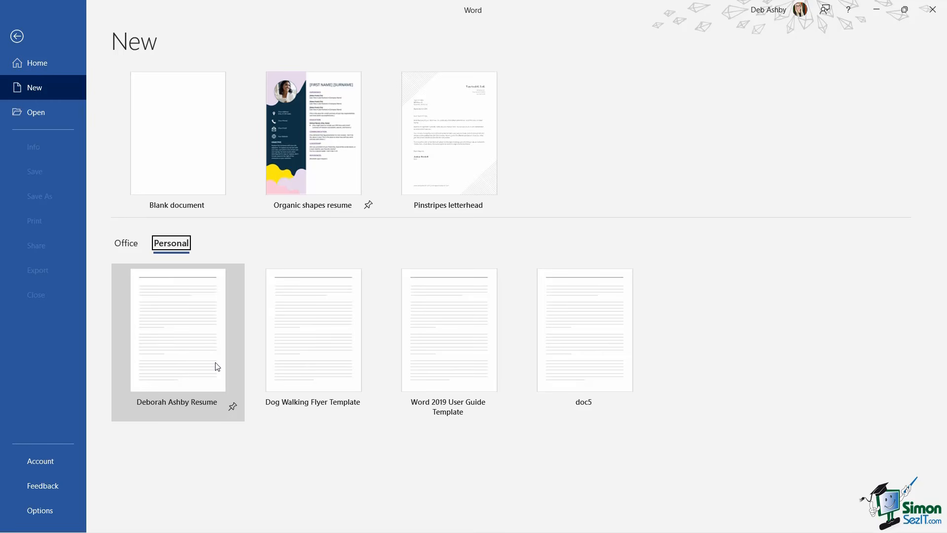
left_click(233, 408)
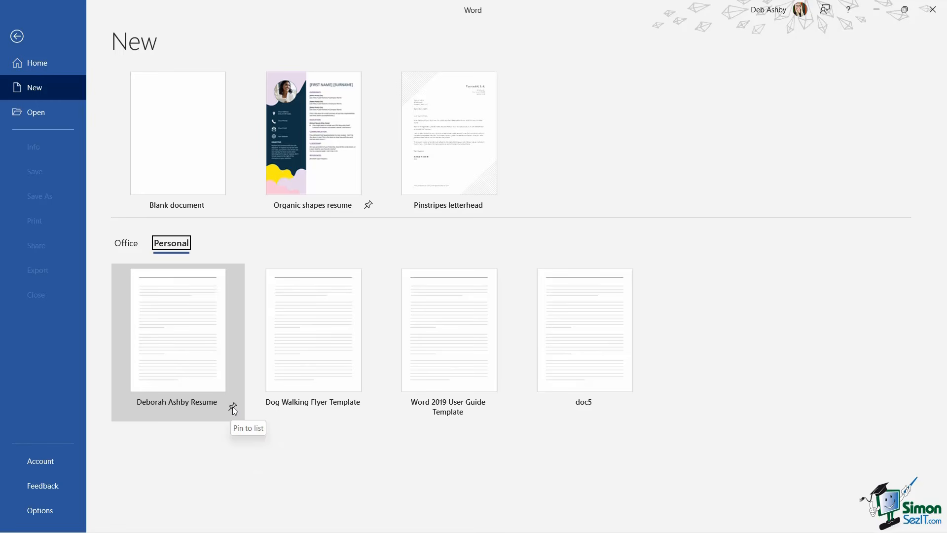
left_click(183, 344)
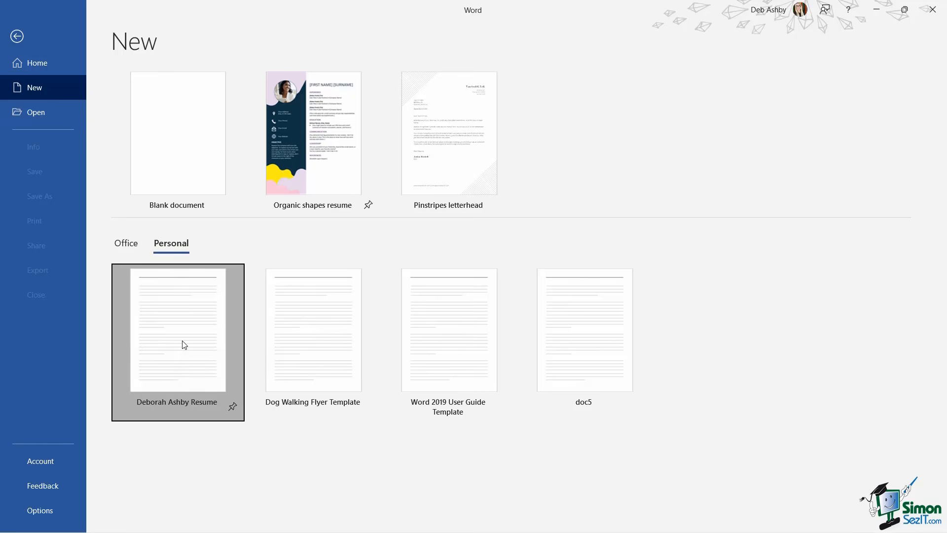
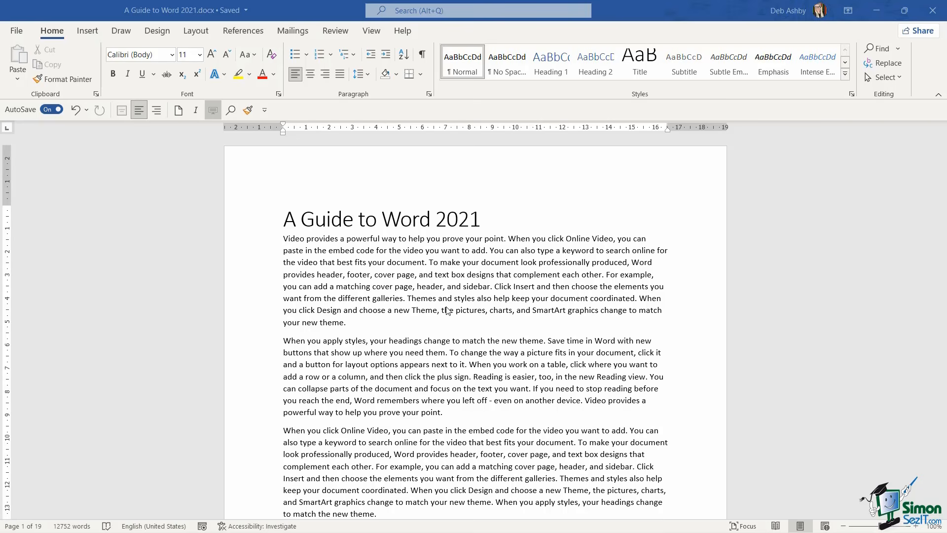
Jump from the title of A Guide to Word 2021 to the document's end and back to its start
left_click(287, 215)
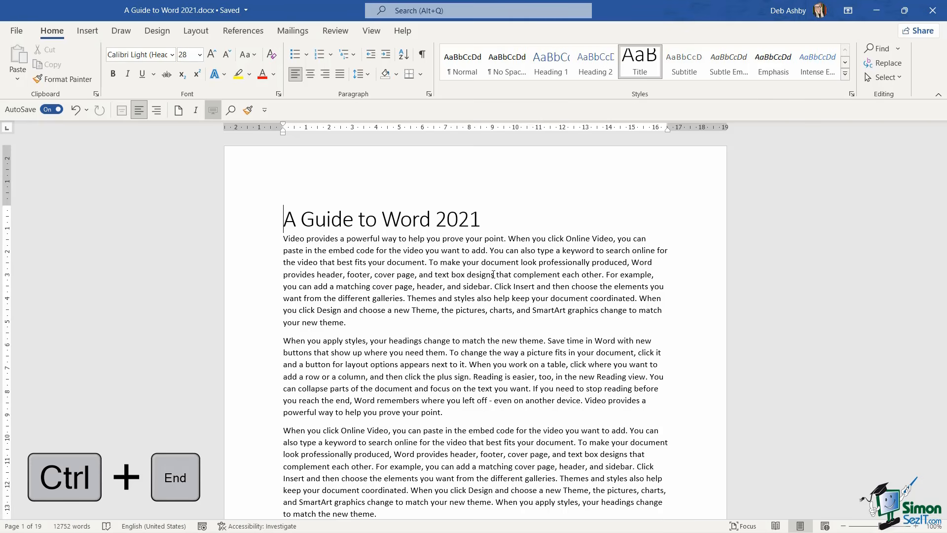
key("ctrl+End")
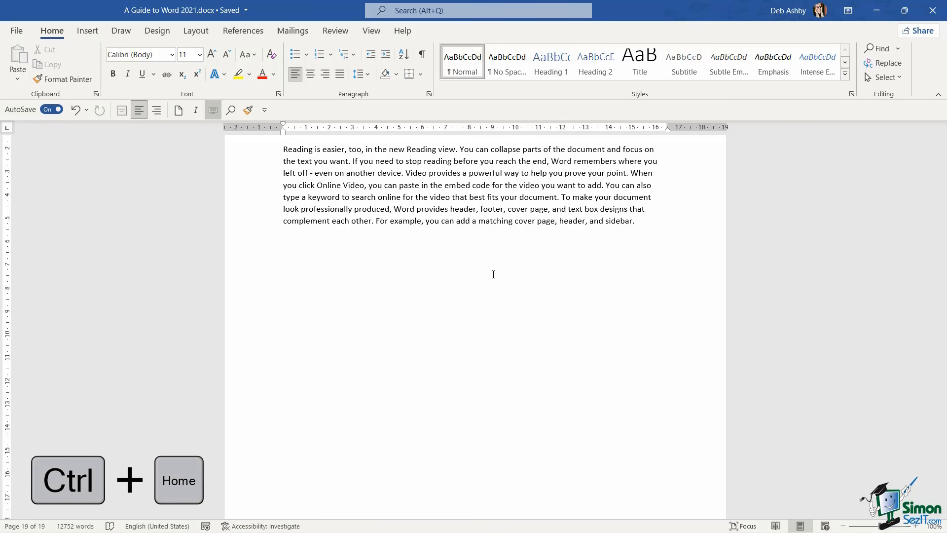
key("ctrl+Home")
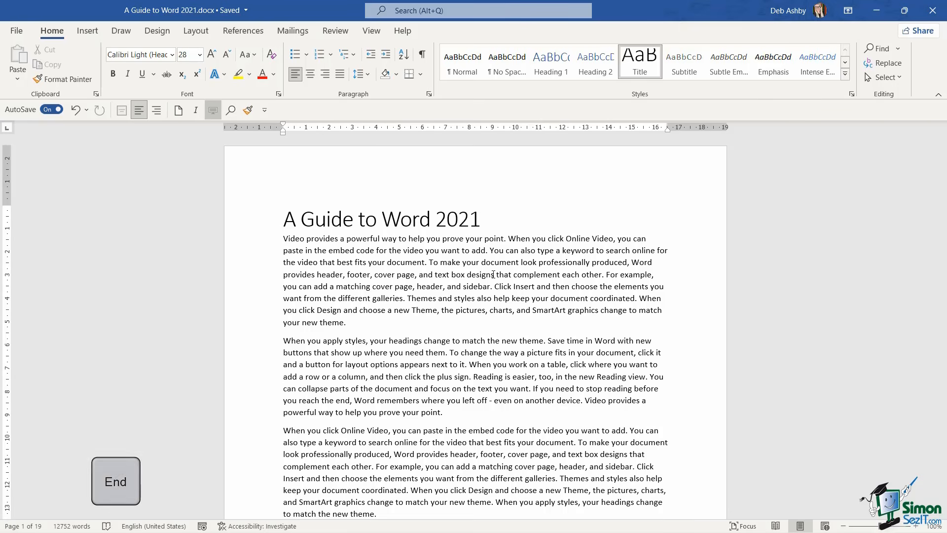
key("Home")
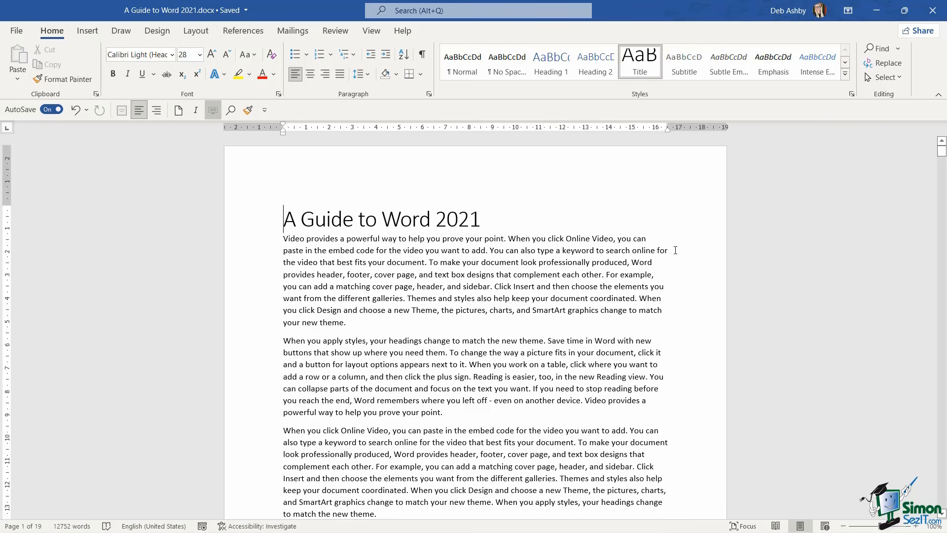
Page down through the document screen by screen, and page back up to the title
key("Page_Down")
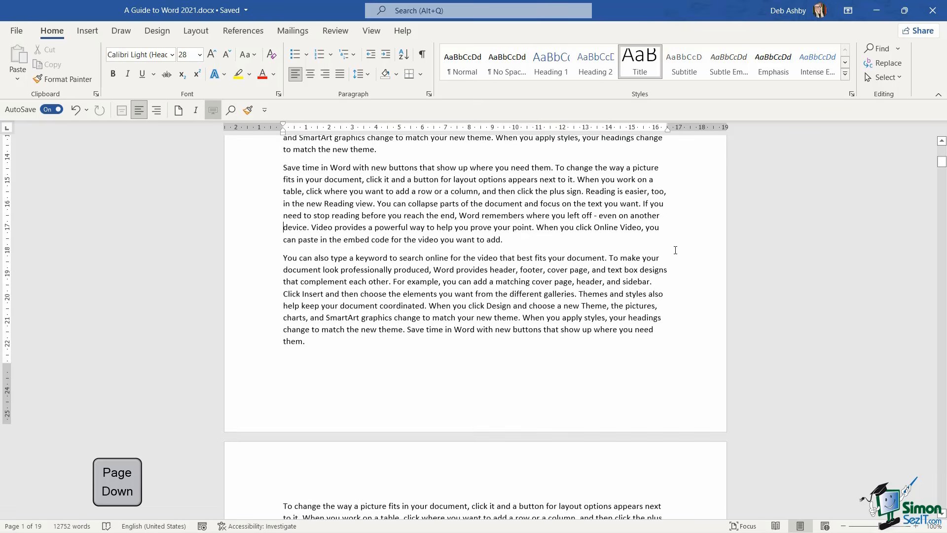
key("Page_Down")
key("Page_Up")
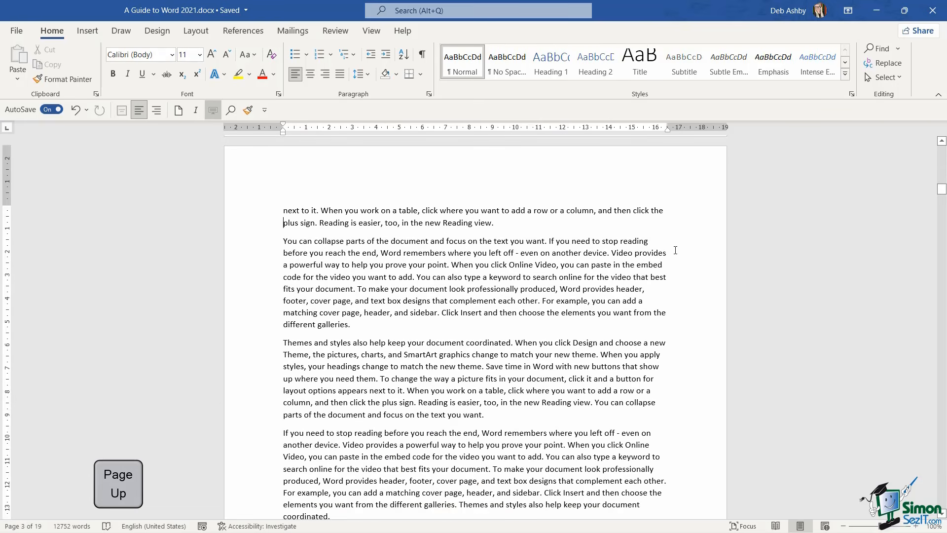
key("Page_Up")
key("Page_Up")
key("Page_Up")
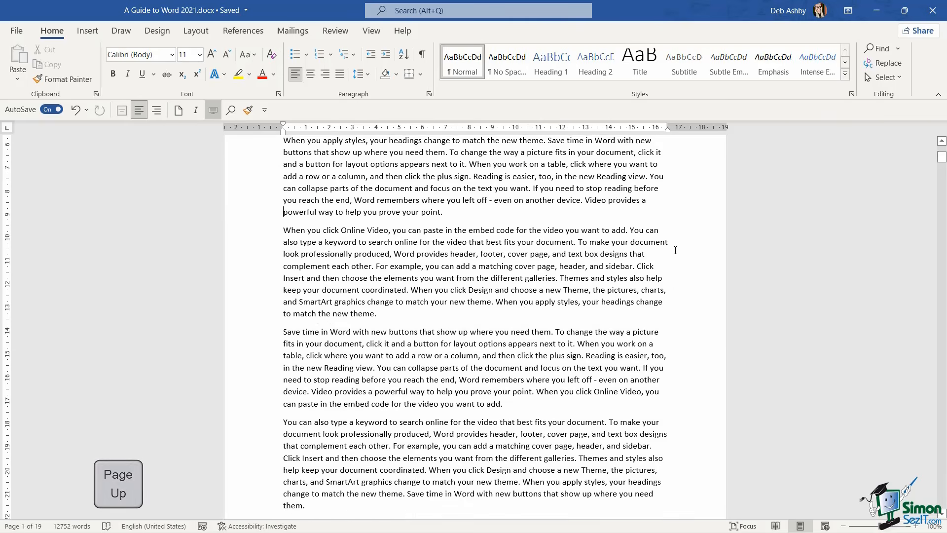
key("Page_Up")
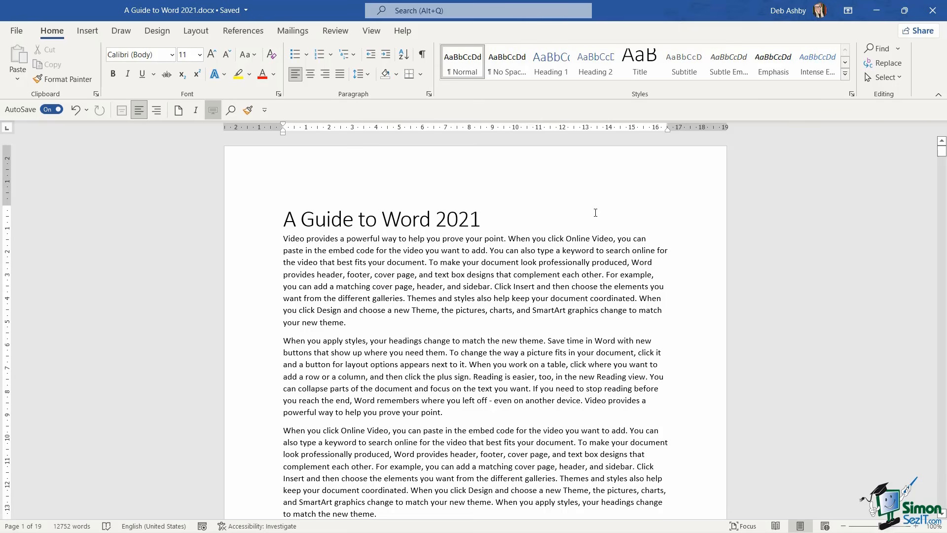
Move the cursor forward word by word through the first body paragraph
key("ctrl+Right")
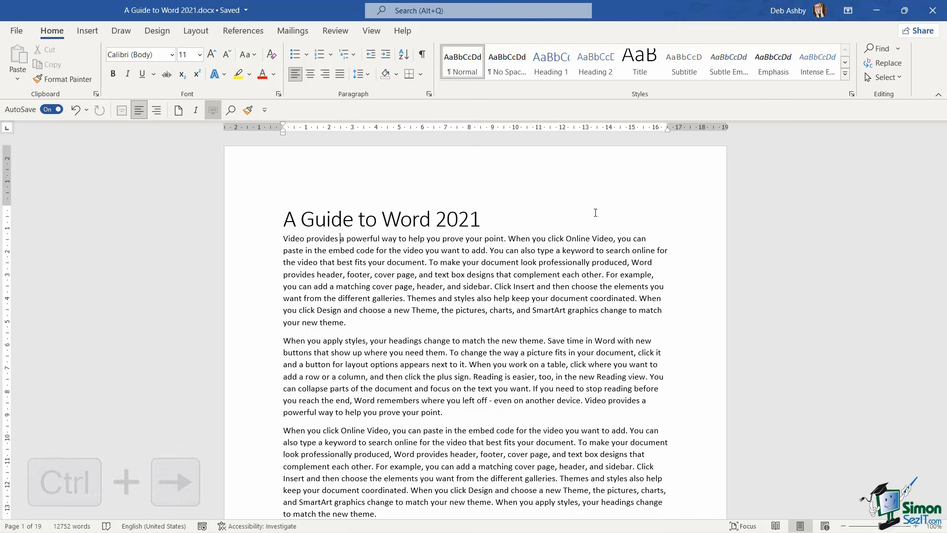
key("ctrl+Right")
key("ctrl+Right")
key("ctrl+Right")
key("ctrl+Right")
key("ctrl+Right")
key("ctrl+Right")
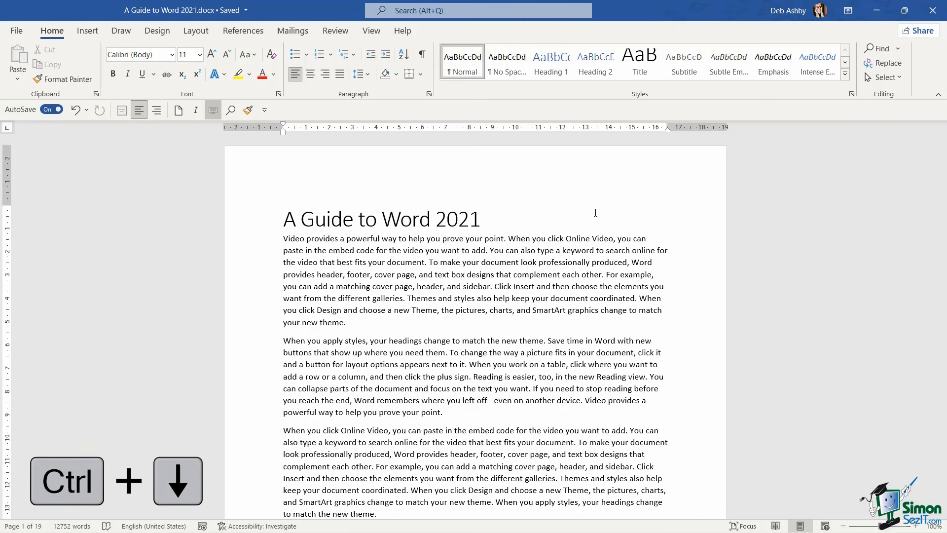
Move the cursor down paragraph by paragraph onto page 2, and return to the start of the document
key("ctrl+Down")
key("ctrl+Down")
key("ctrl+Down")
key("ctrl+Down")
key("ctrl+Down")
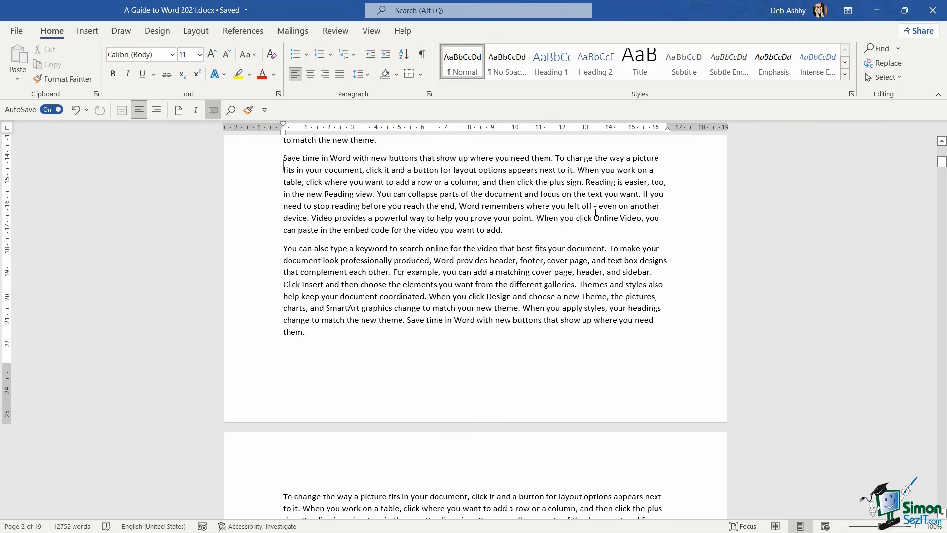
key("ctrl+Home")
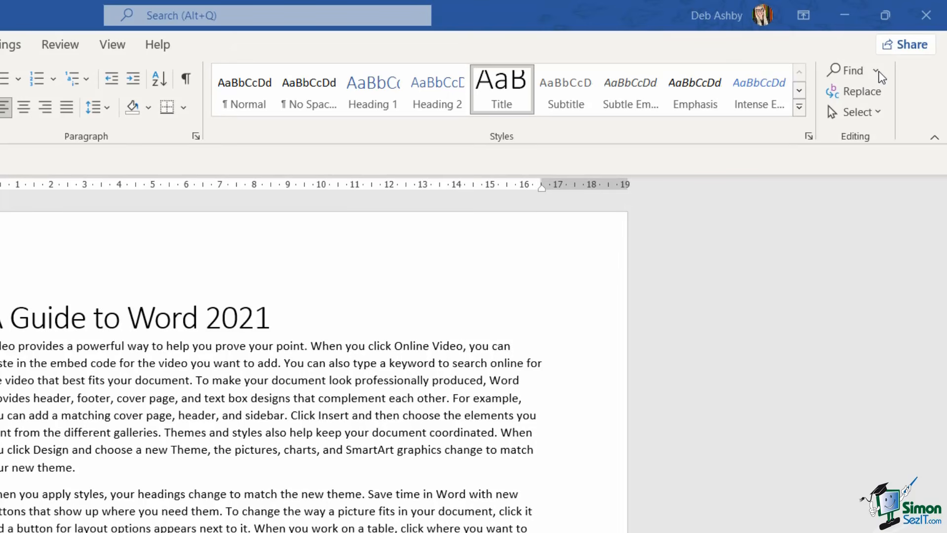
Use Go To to jump to page 8 of the document
left_click(877, 71)
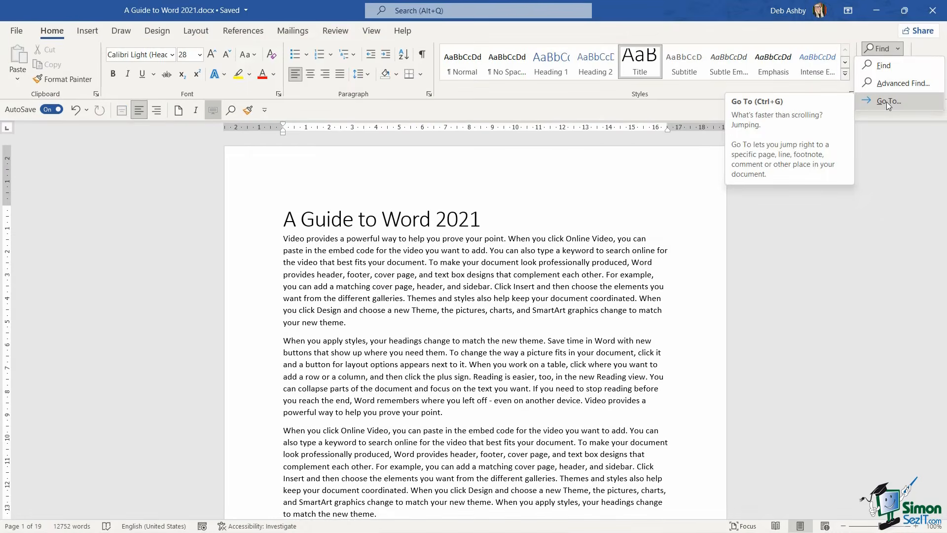
left_click(861, 147)
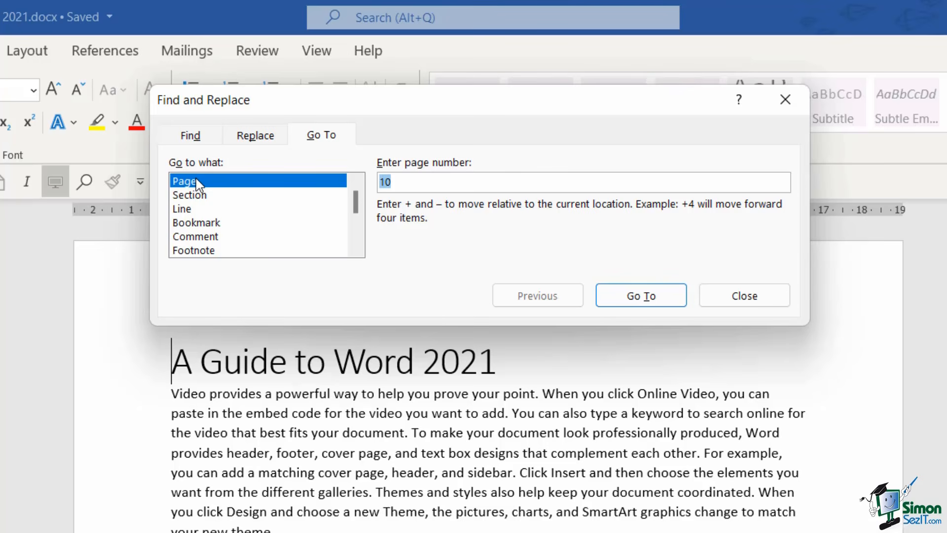
left_click_drag(410, 124, 404, 218)
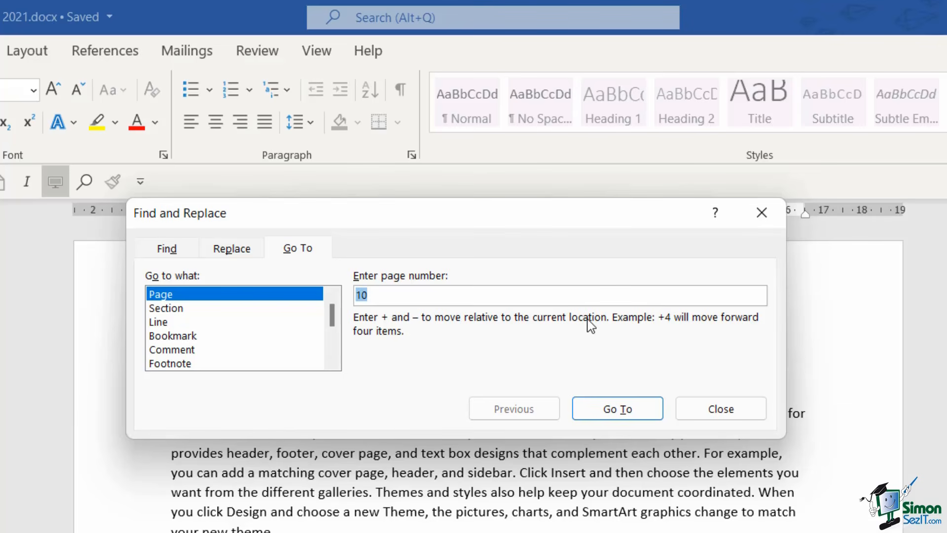
type("8")
left_click(607, 412)
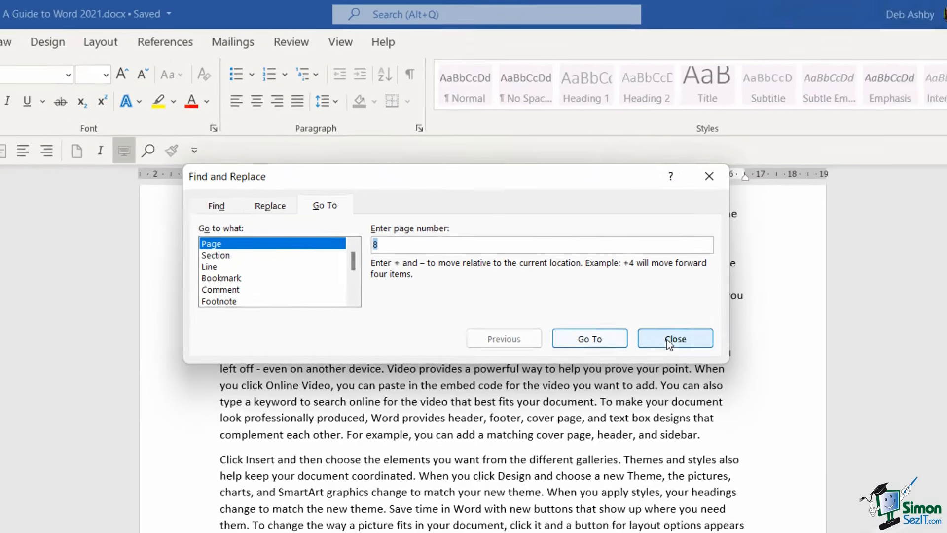
Use Go To to jump to page 10 of the document, and return to the start of the document
left_click(720, 408)
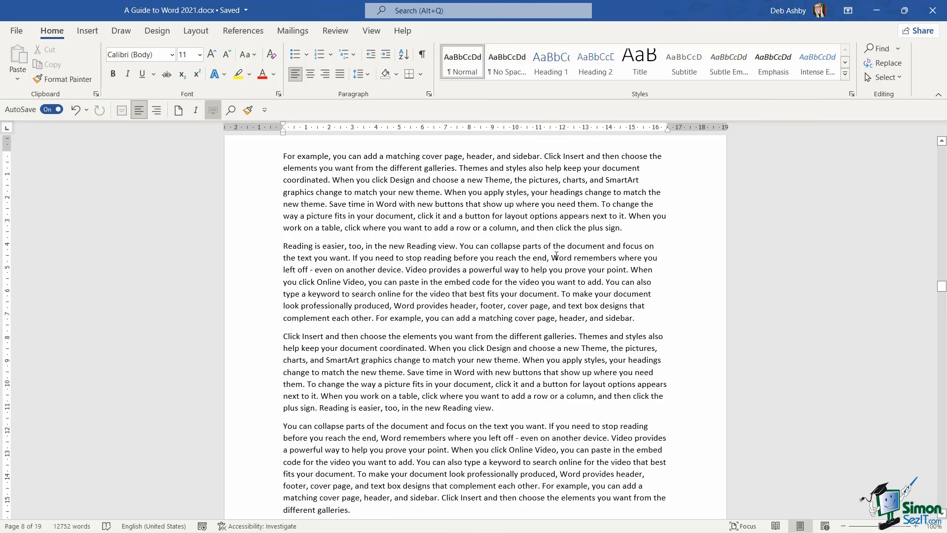
key("ctrl+g")
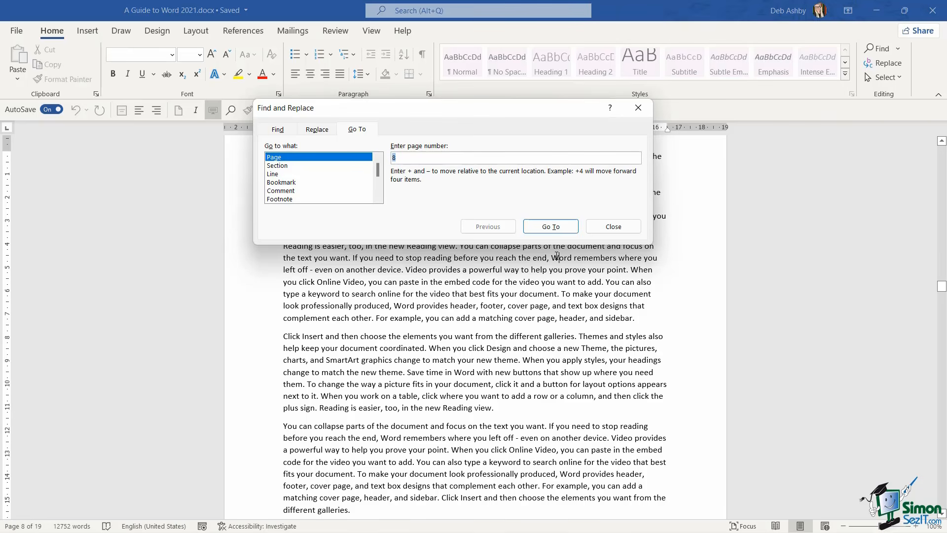
type("10")
left_click(558, 227)
left_click(606, 228)
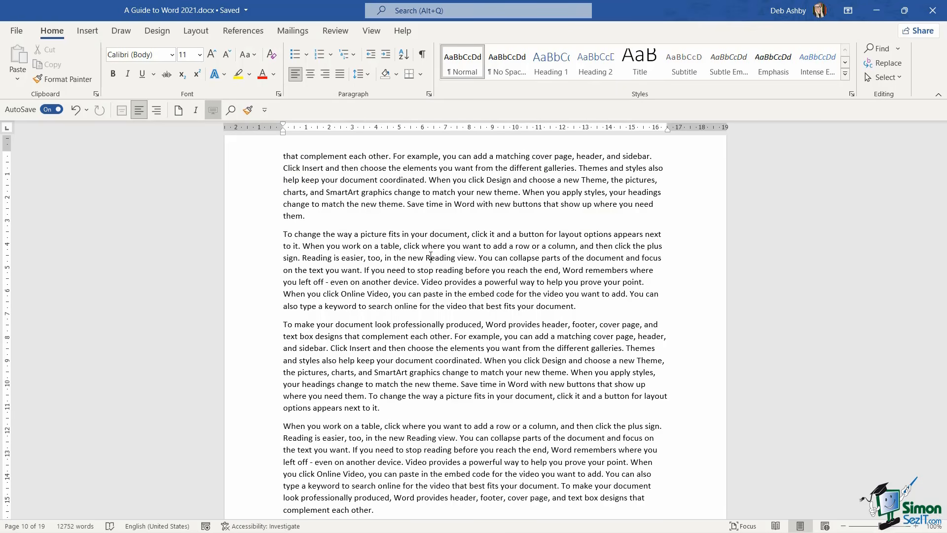
key("ctrl+Home")
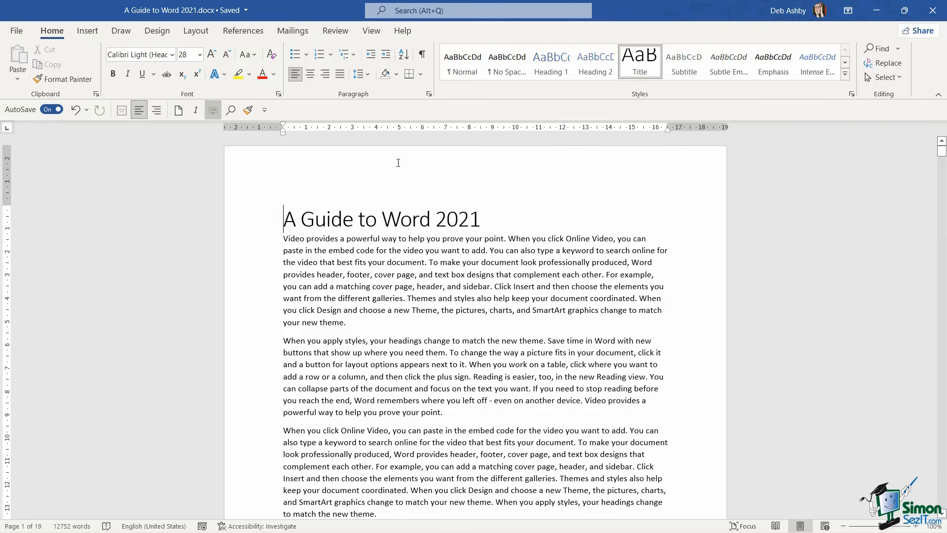
Show the Navigation pane and use its page thumbnails to jump to page 10
left_click(375, 31)
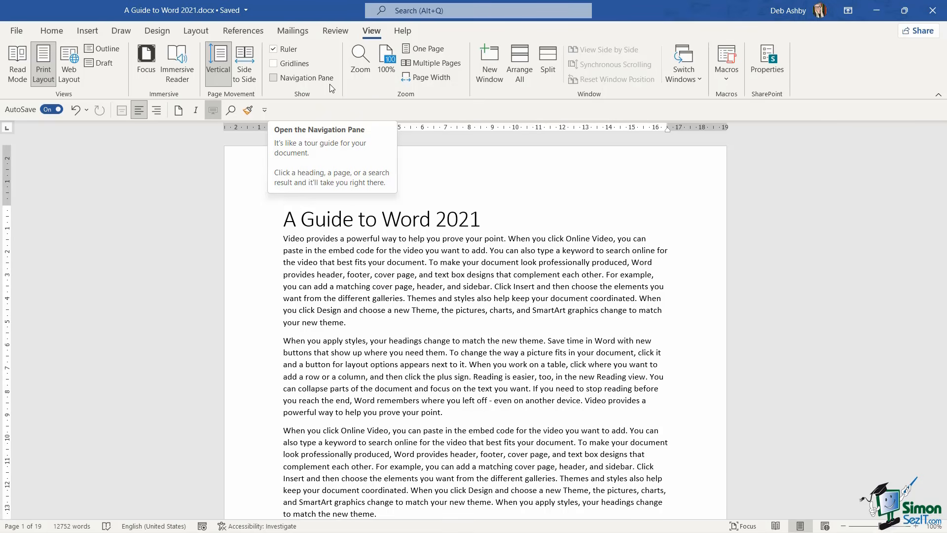
left_click(273, 78)
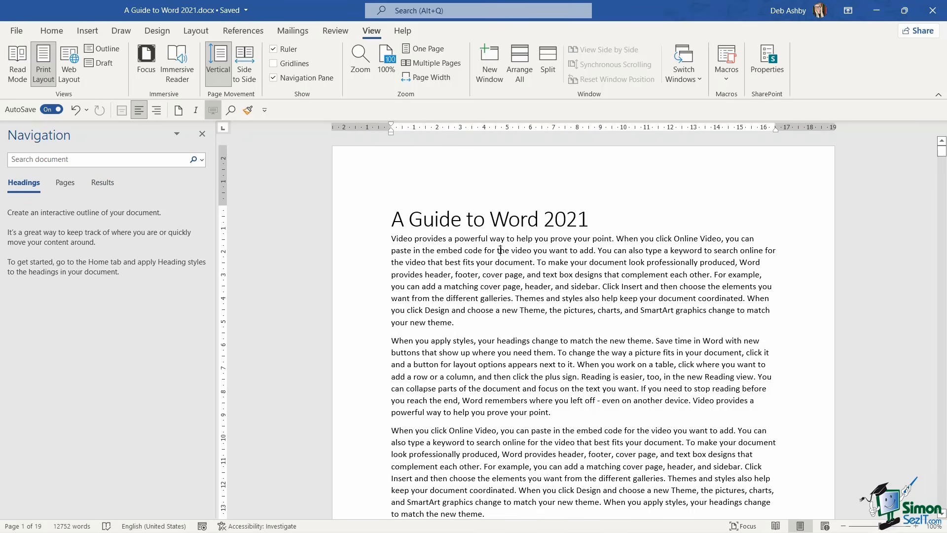
scroll(498, 247, "down", 4)
scroll(499, 248, "up", 4)
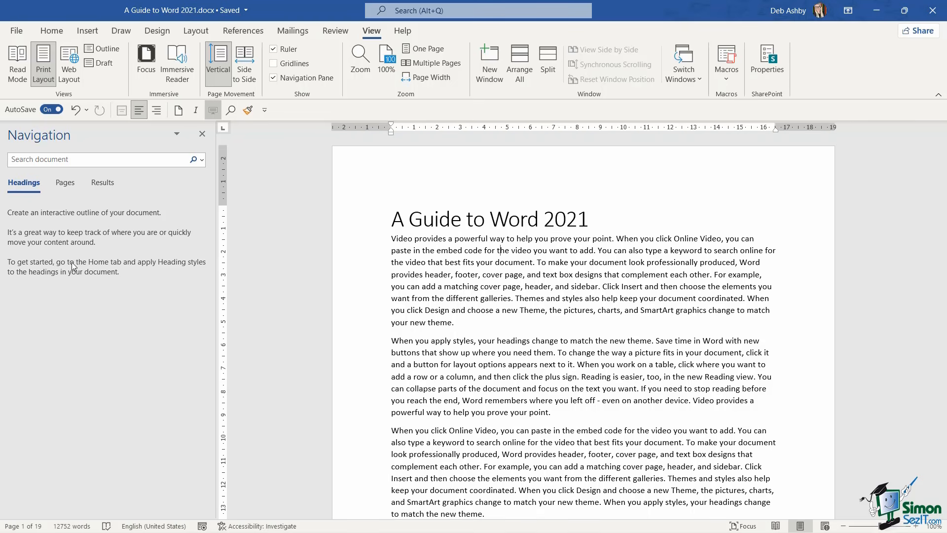
left_click(65, 183)
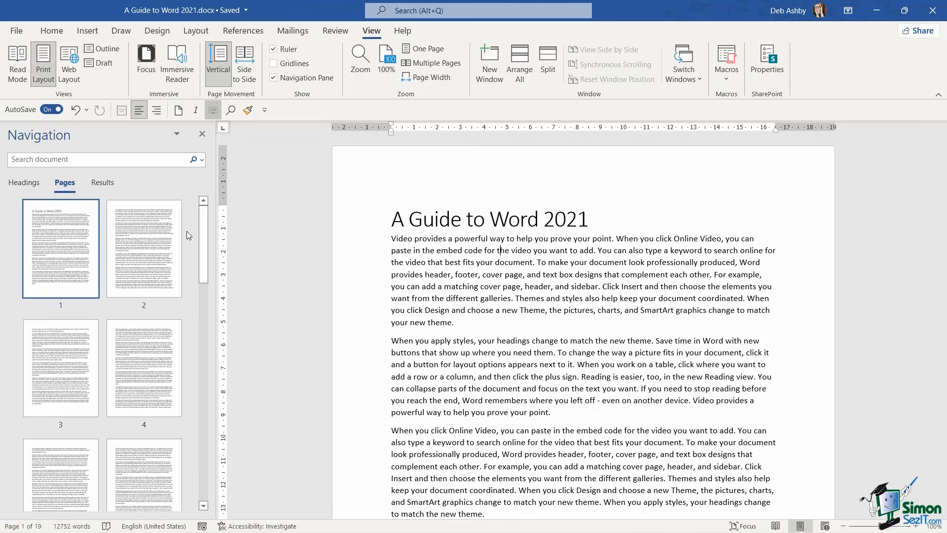
left_click_drag(203, 225, 205, 325)
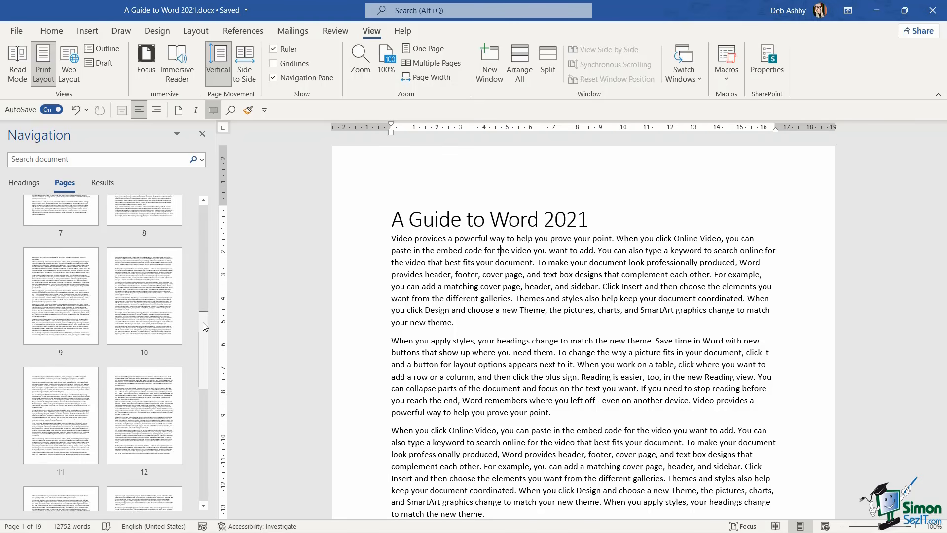
left_click(154, 294)
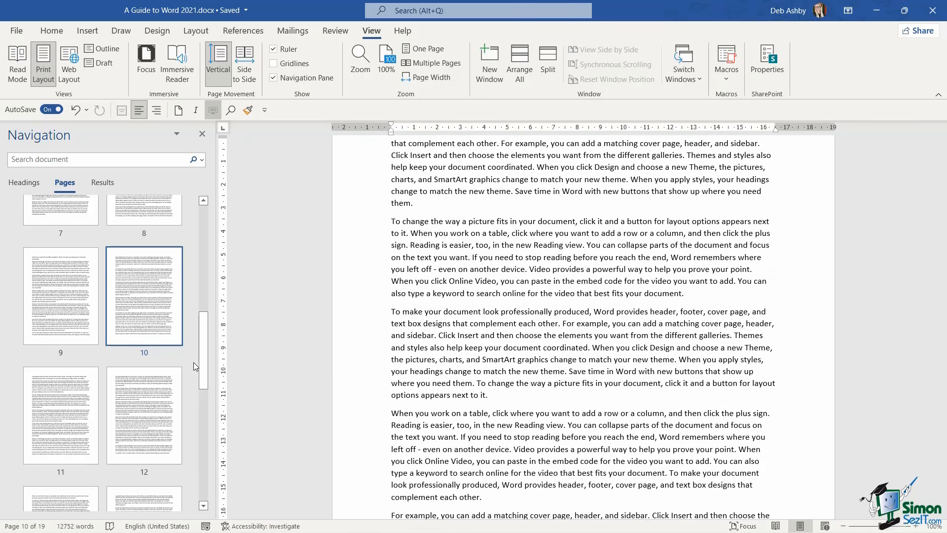
Switch the Navigation pane to its search results view, float and enlarge the pane, and dock it back beside the document
left_click(108, 187)
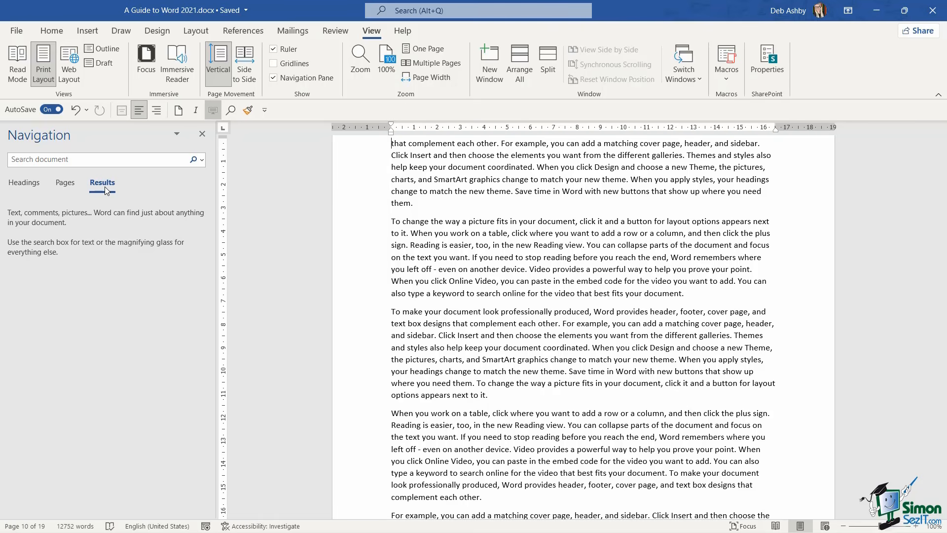
key("shift+End")
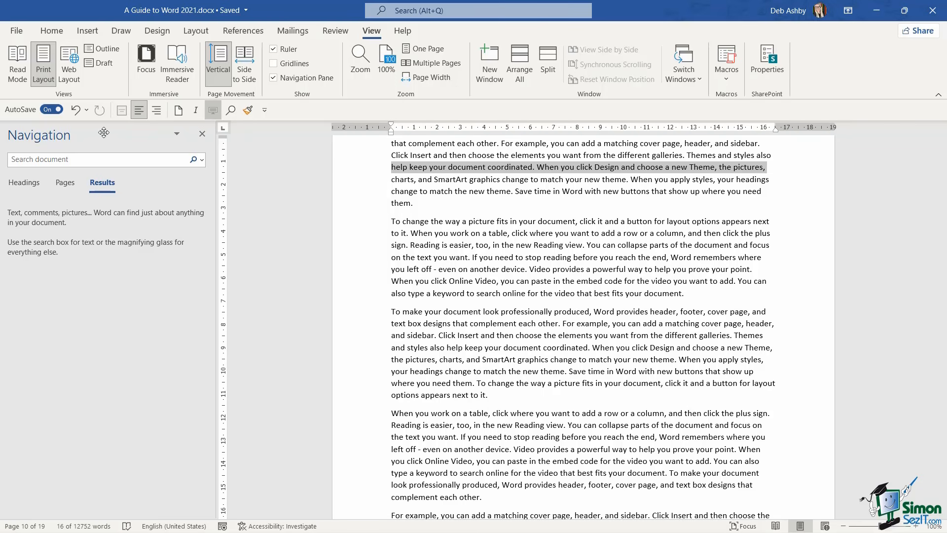
left_click_drag(141, 159, 262, 163)
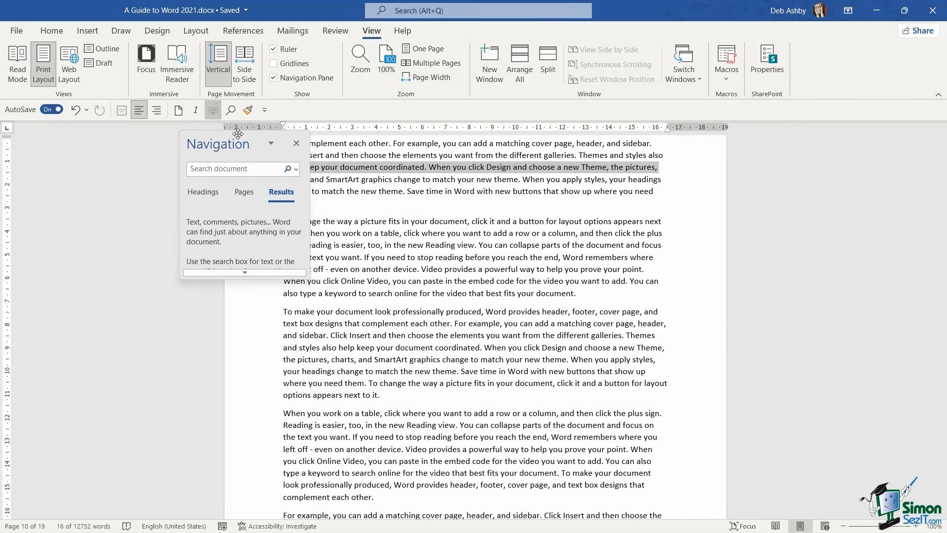
left_click_drag(306, 278, 362, 400)
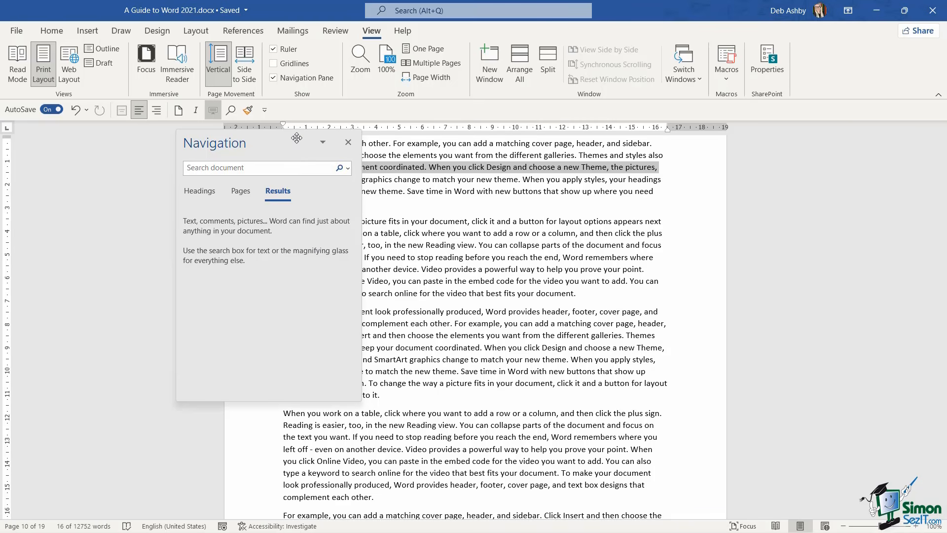
left_click_drag(296, 138, 121, 162)
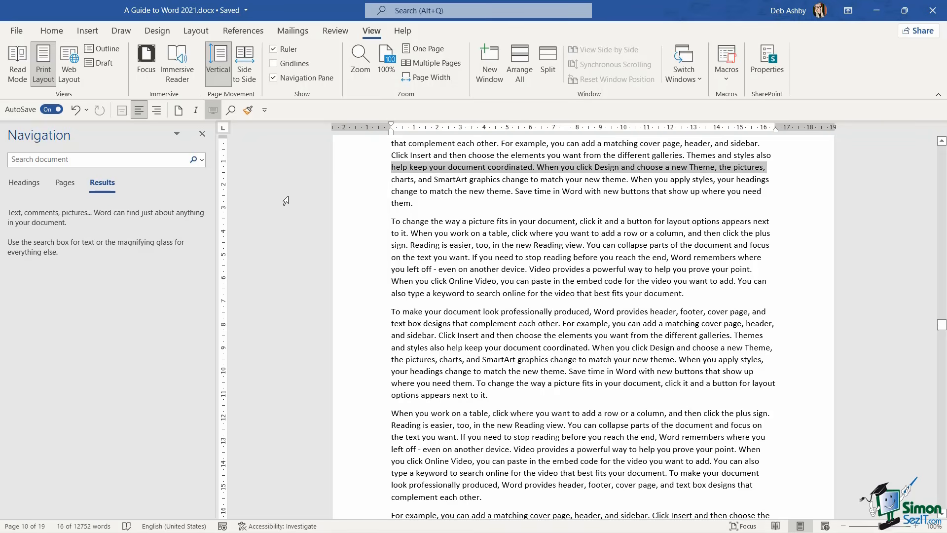
Close the Navigation pane, reopen it through the page count and close it again, and return to the start of the document
left_click(202, 133)
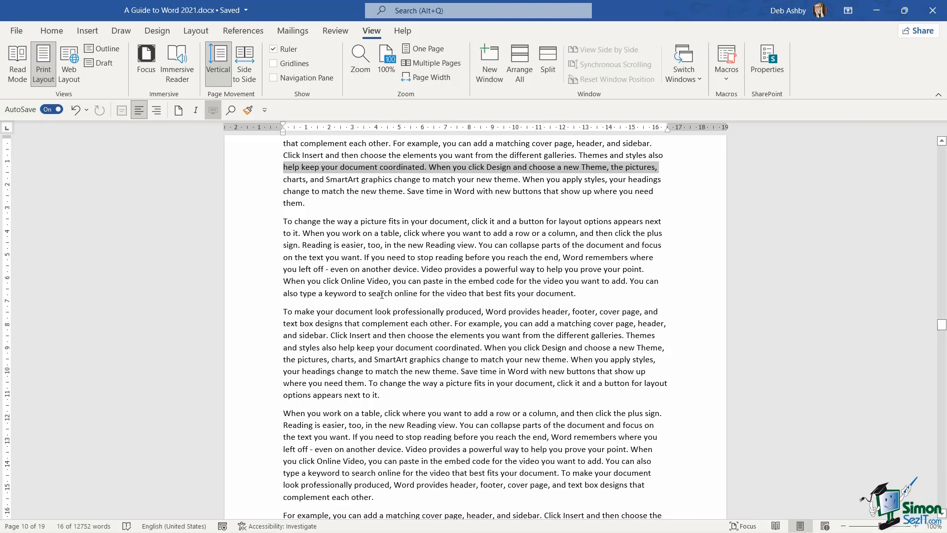
left_click(24, 525)
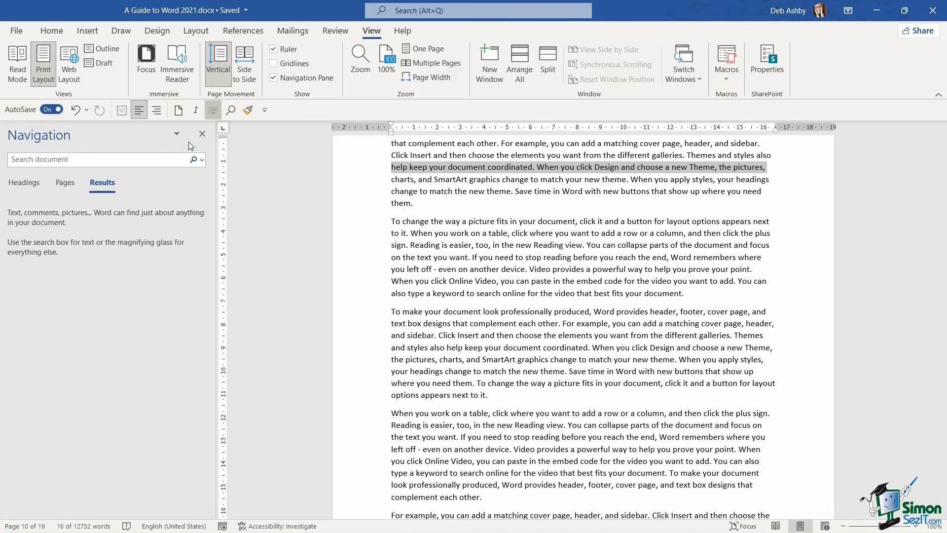
left_click(202, 135)
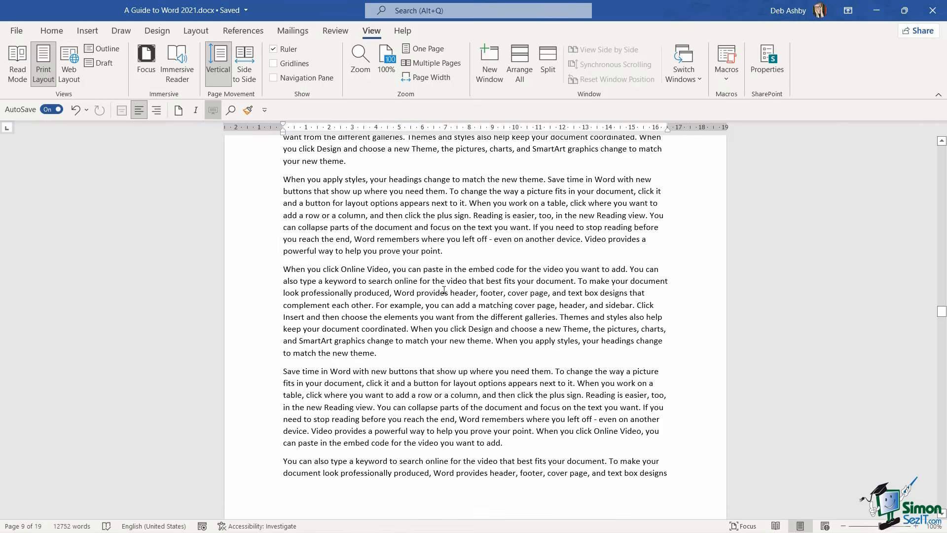
key("ctrl+Home")
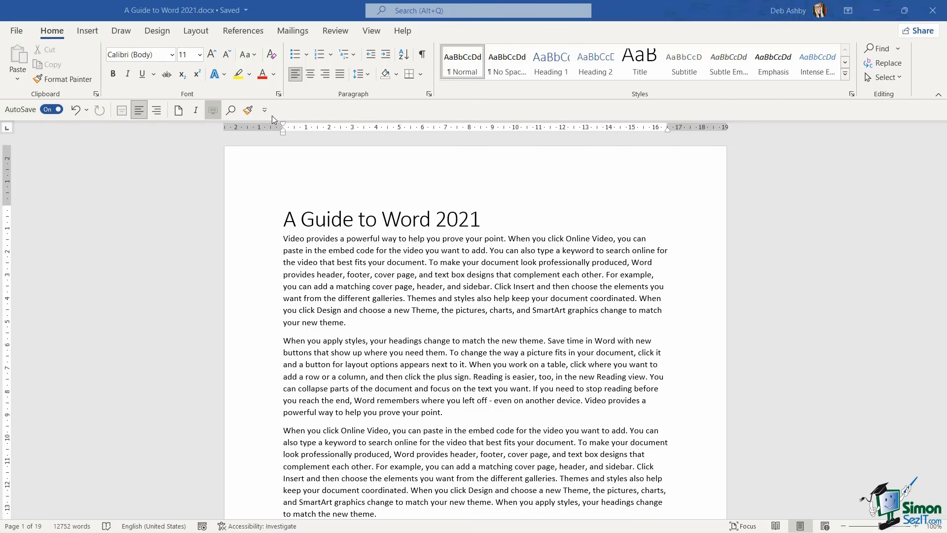
Search the commands for "insert table" and add a table of four columns and three rows on a new line below the first body paragraph
left_click(340, 321)
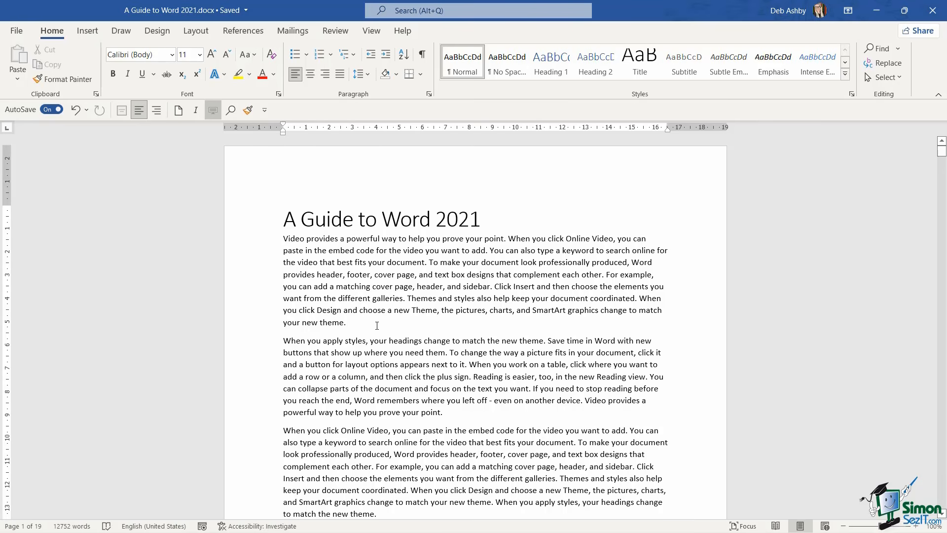
key("Return")
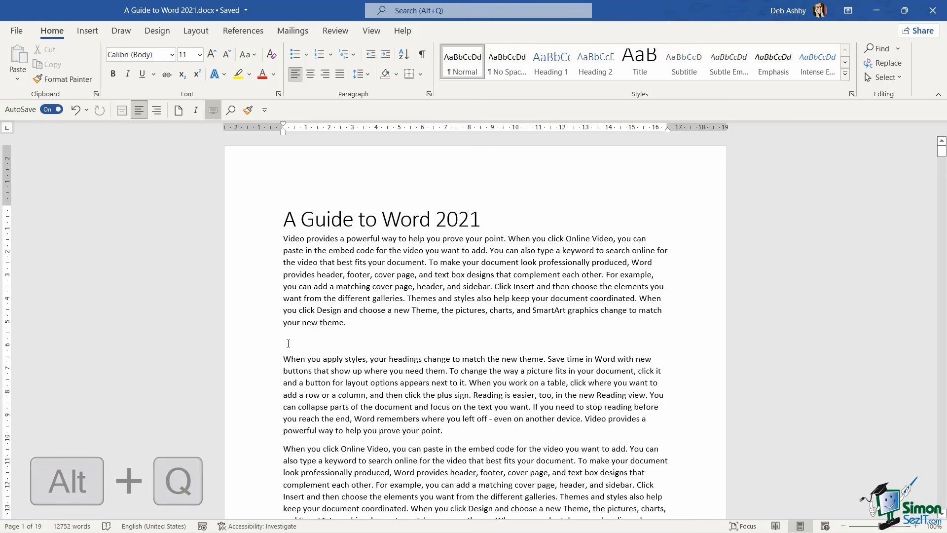
key("alt+q")
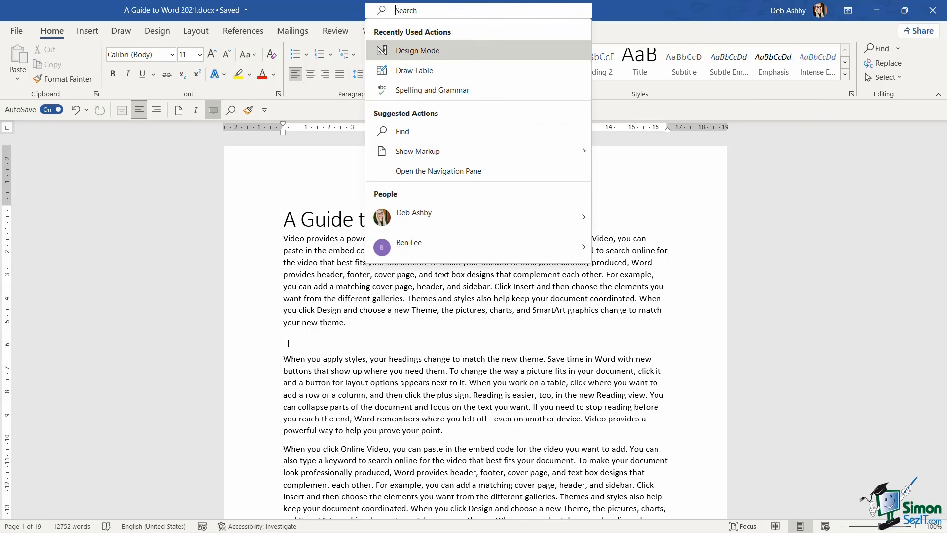
type("insert table")
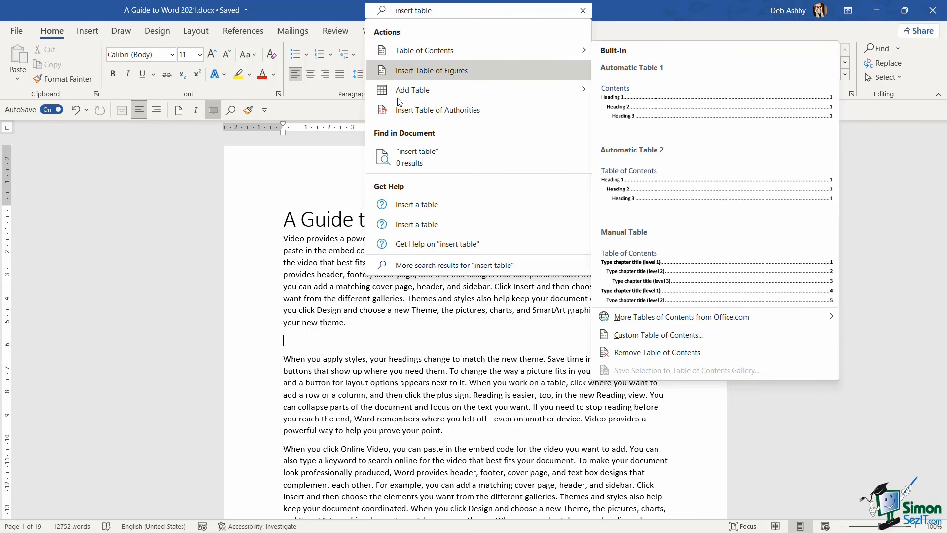
mouse_move(475, 51)
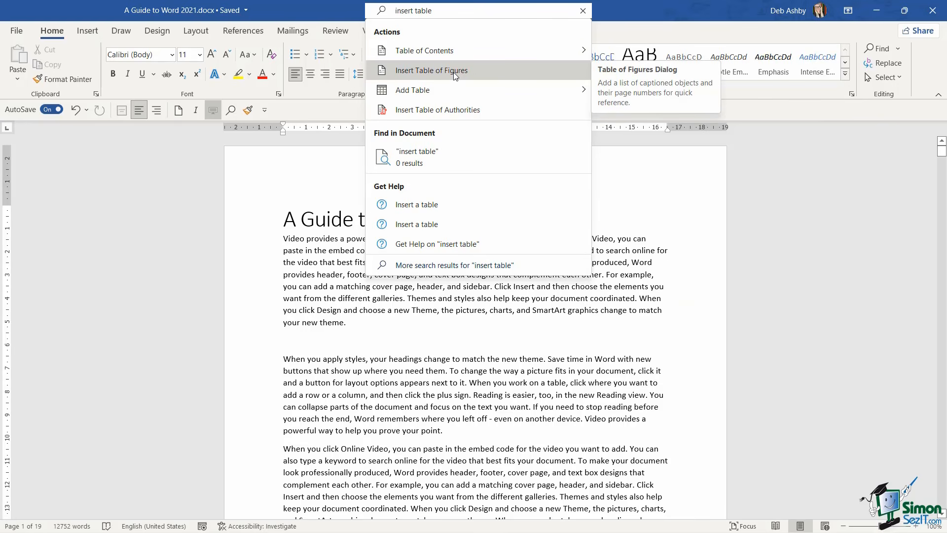
mouse_move(433, 93)
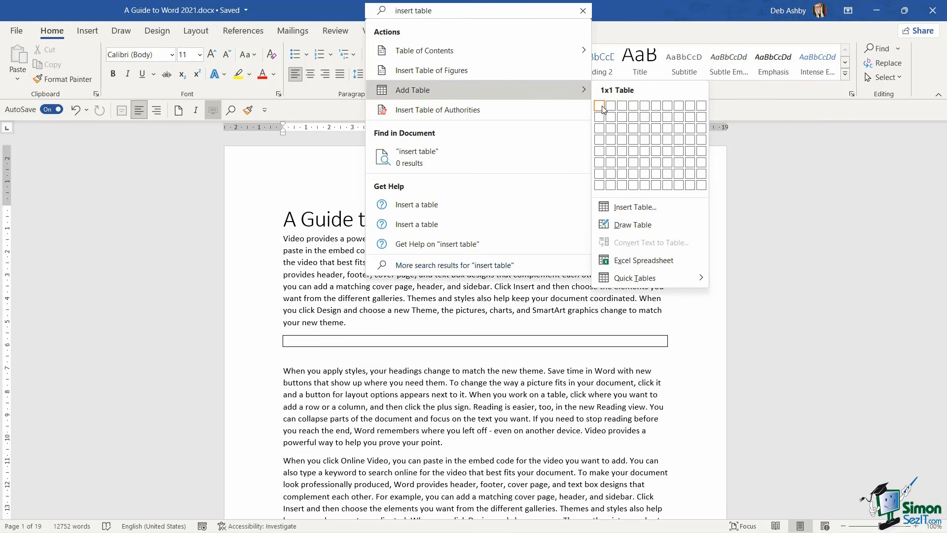
left_click(635, 128)
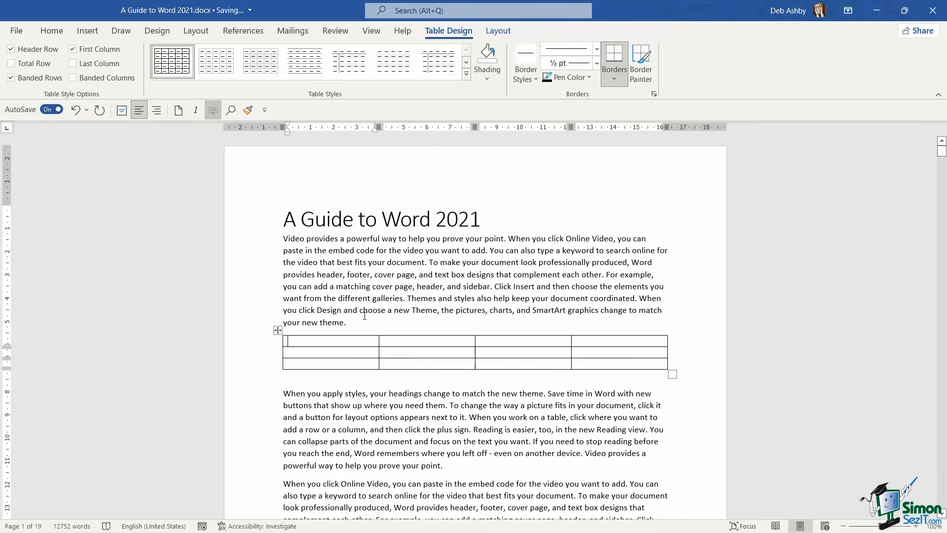
Add an empty paragraph after the second body paragraph, below the table
left_click(455, 317)
scroll(456, 318, "down", 4)
key("Return")
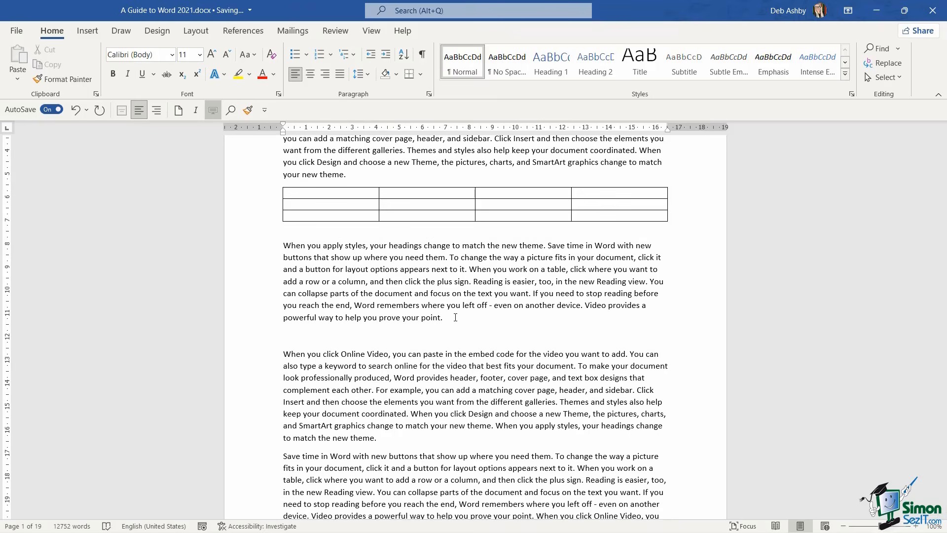
Search the commands for "insert shape" and draw a rectangle about 8.9 cm wide and 2.6 cm high from the empty paragraph downward
left_click(408, 10)
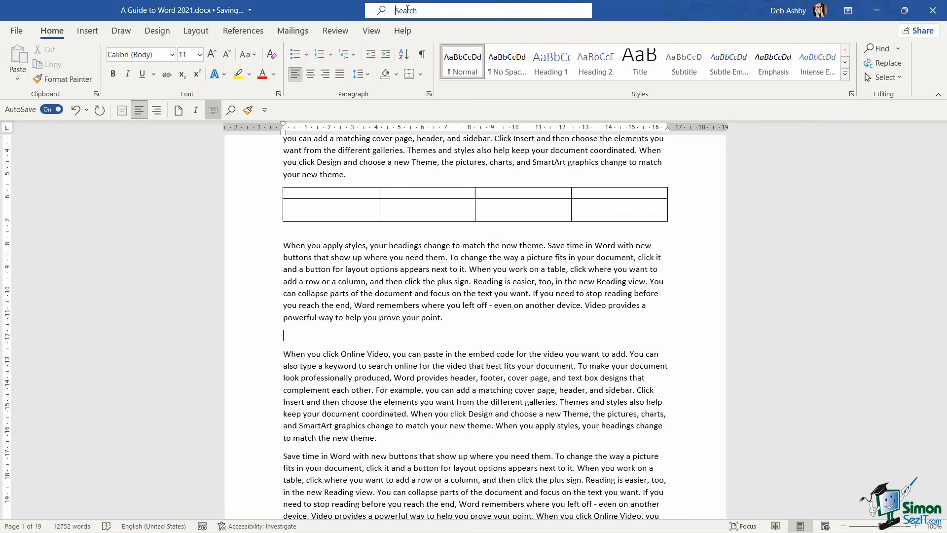
type("insert dha")
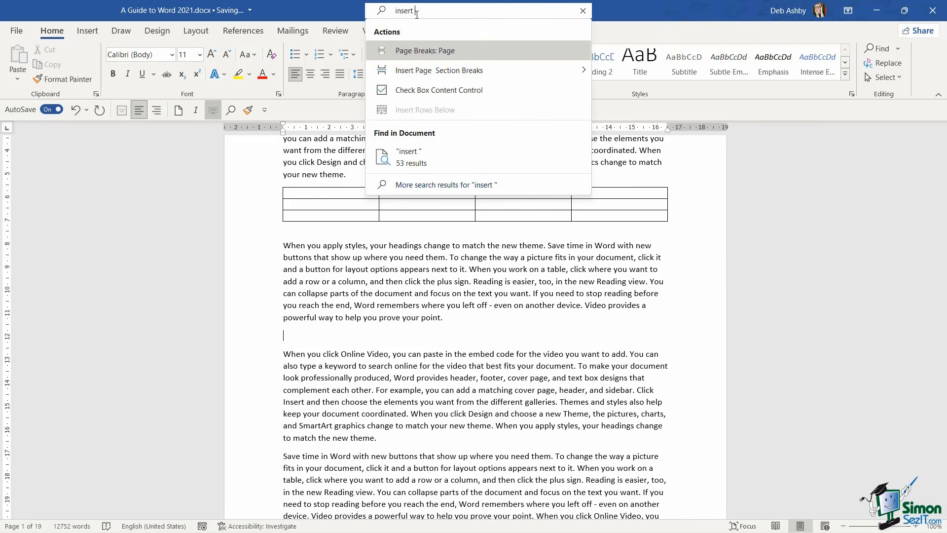
key("BackSpace")
key("BackSpace")
key("BackSpace")
type("shape")
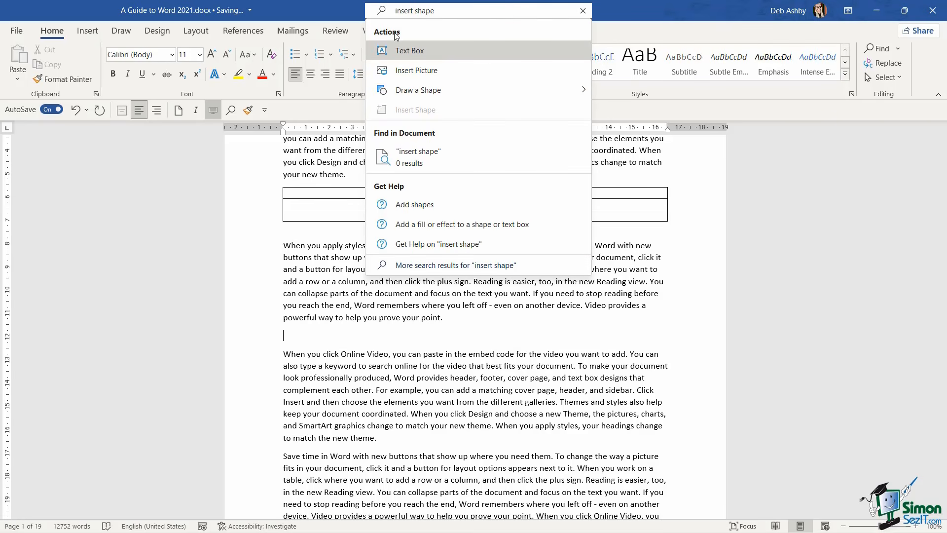
mouse_move(400, 90)
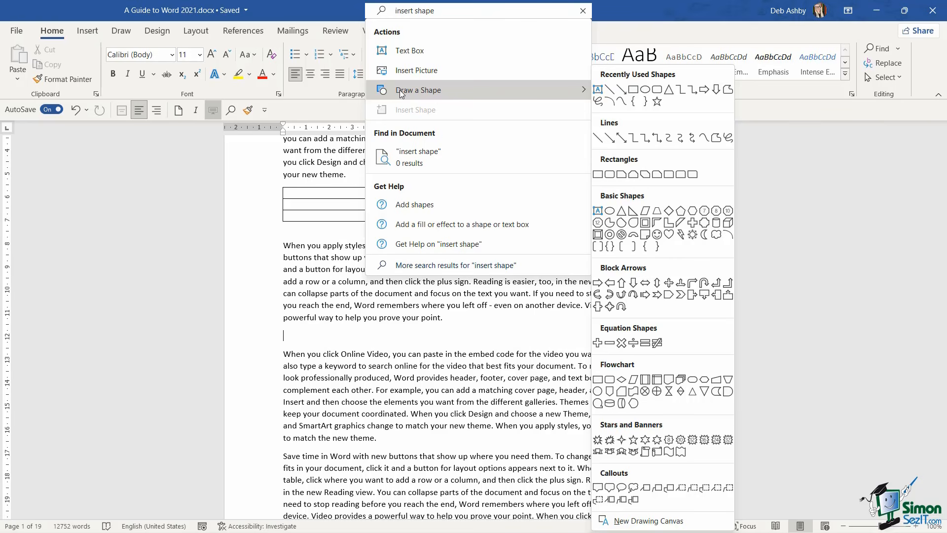
left_click(633, 89)
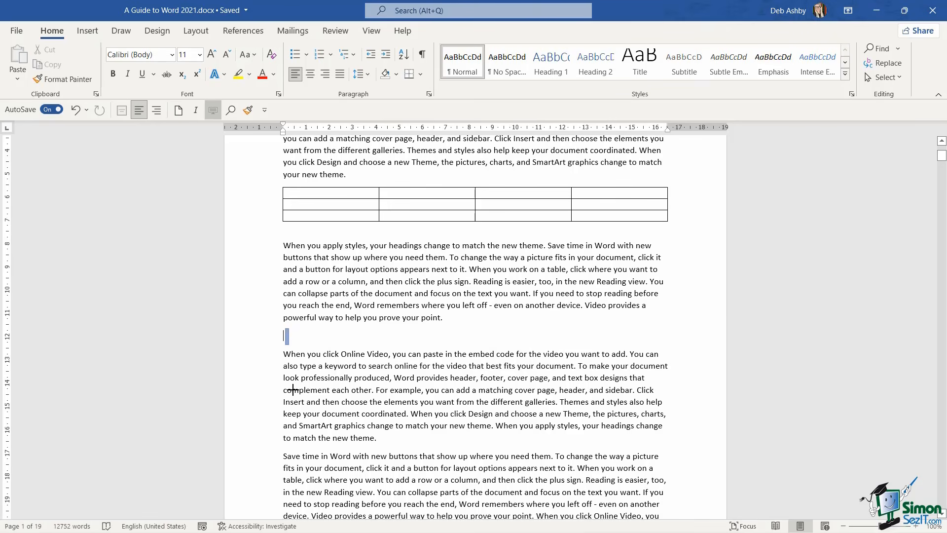
mouse_move(293, 390)
left_mouse_down()
mouse_move(493, 400)
mouse_move(492, 389)
left_mouse_up()
left_click(587, 332)
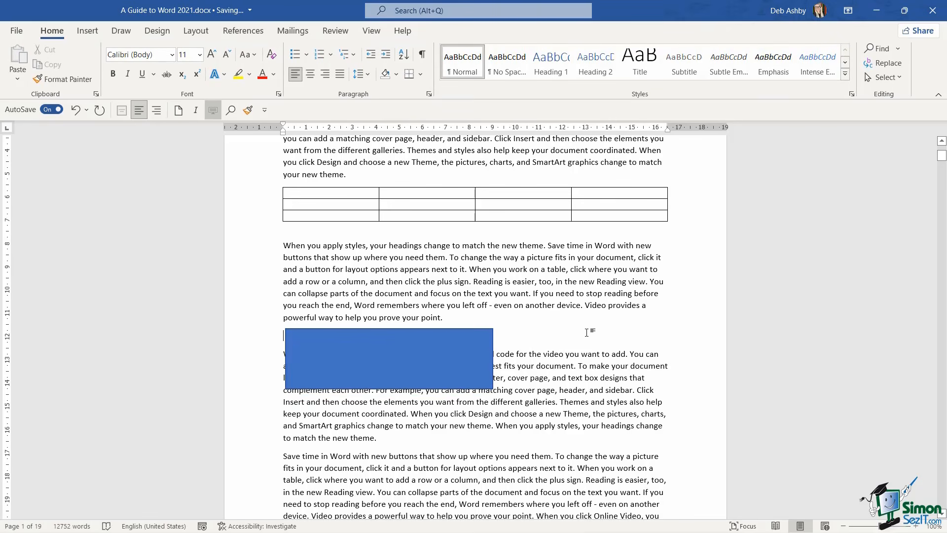
Delete the blue rectangle below the second body paragraph
left_click(379, 362)
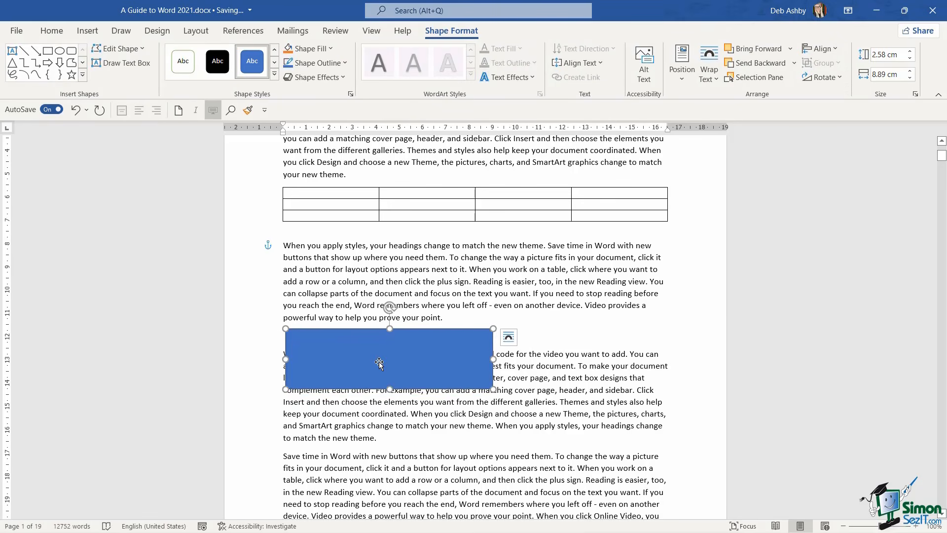
key("Delete")
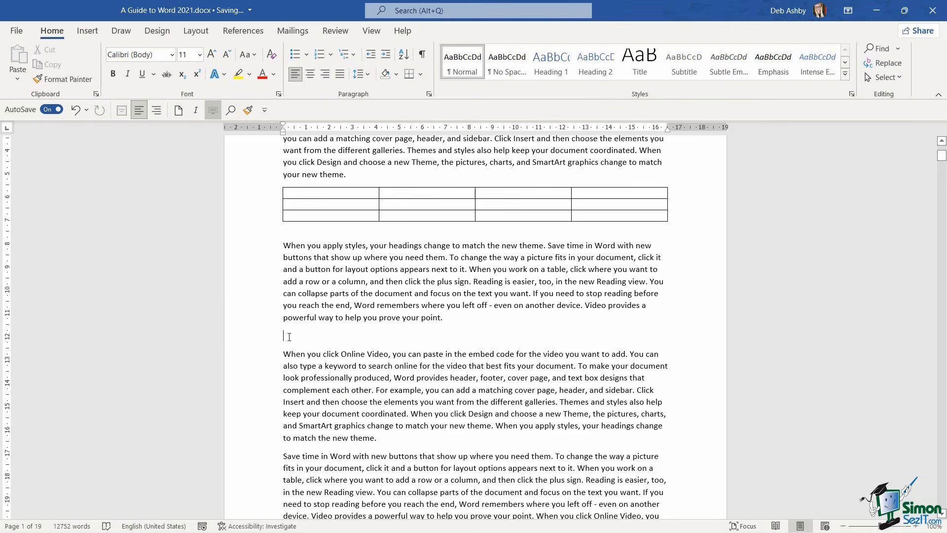
Remove the empty paragraph after the second body paragraph, below the table
key("BackSpace")
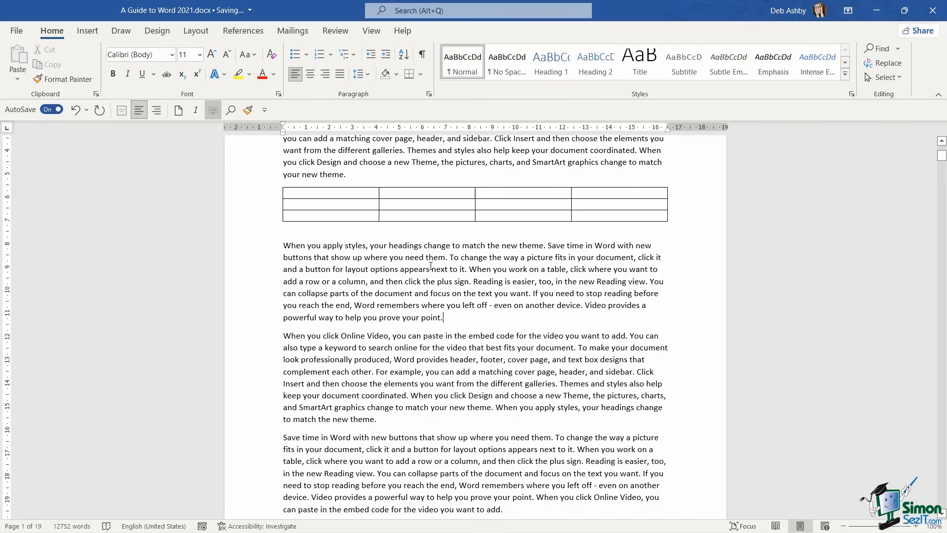
left_click(430, 269)
scroll(431, 266, "up", 3)
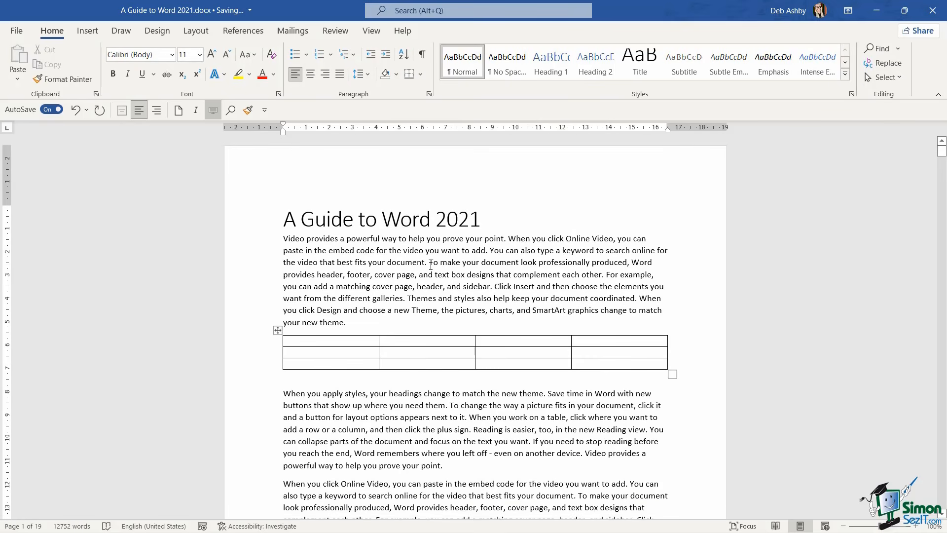
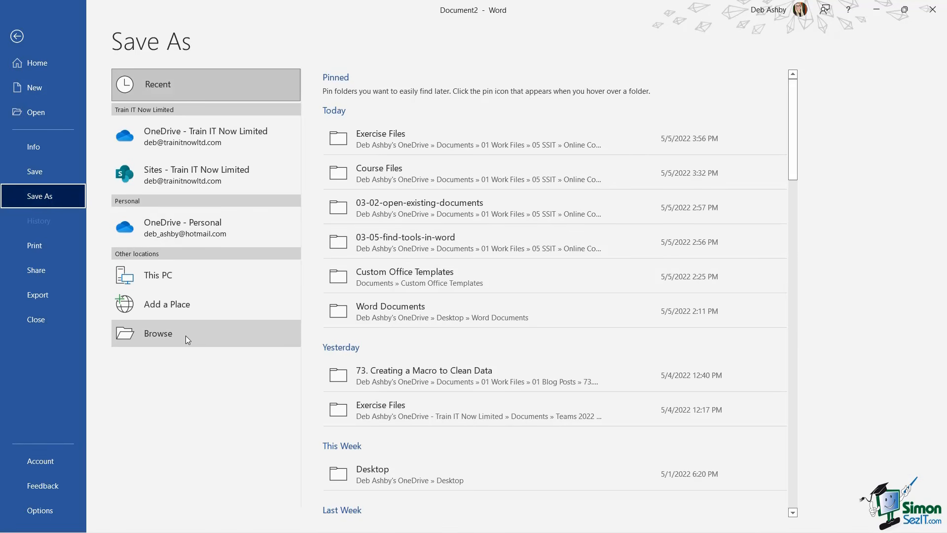
Save the document as Training_Document1 in the Word Documents folder on the desktop
left_click(185, 335)
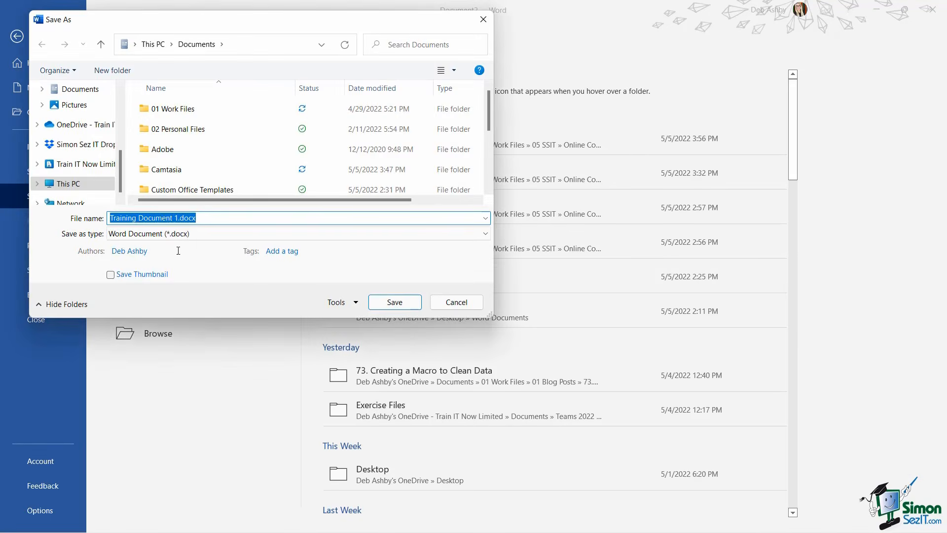
scroll(108, 148, "up", 5)
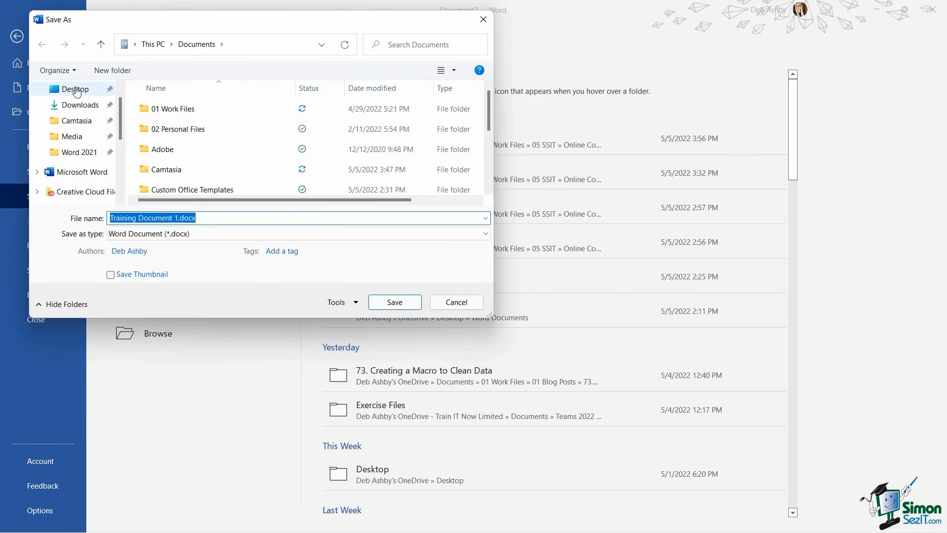
left_click(74, 89)
double_click(191, 114)
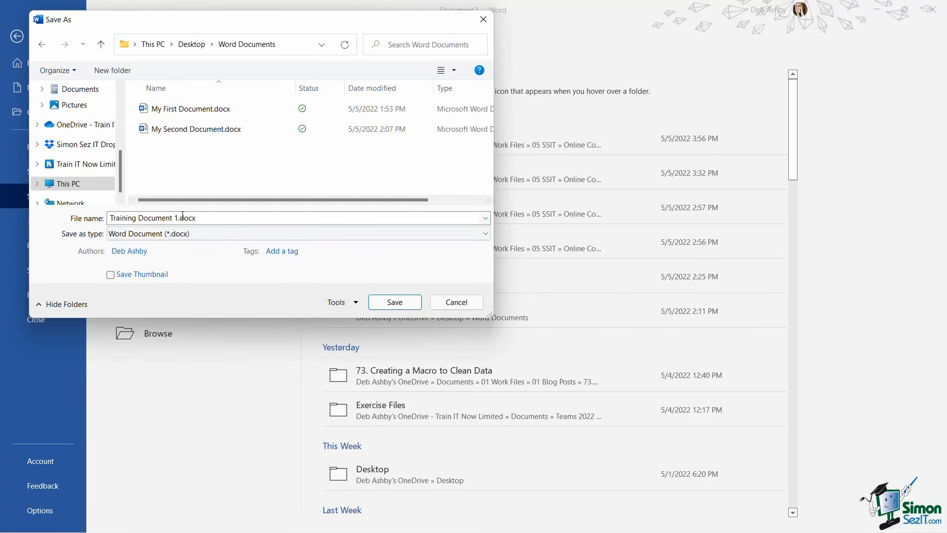
left_click(257, 214)
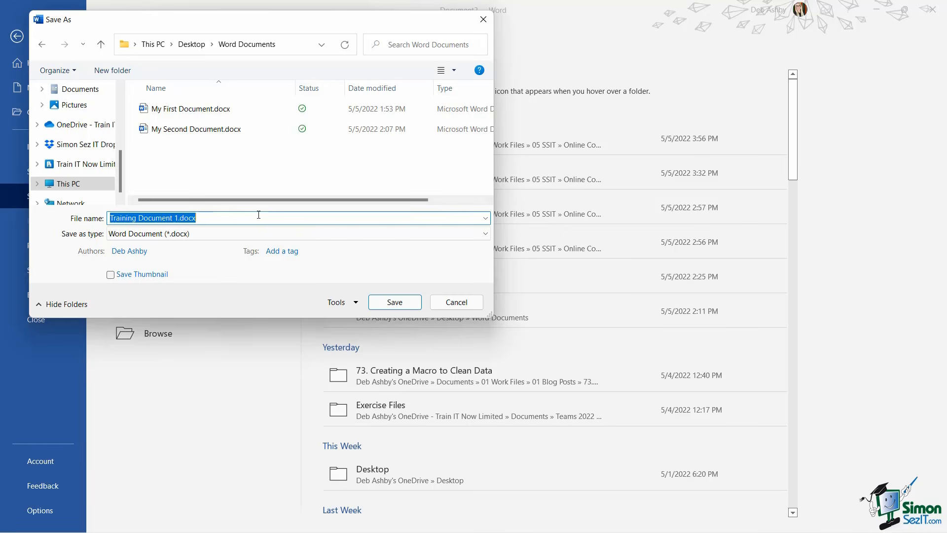
type("Training")
key("BackSpace")
key("BackSpace")
key("BackSpace")
key("BackSpace")
key("BackSpace")
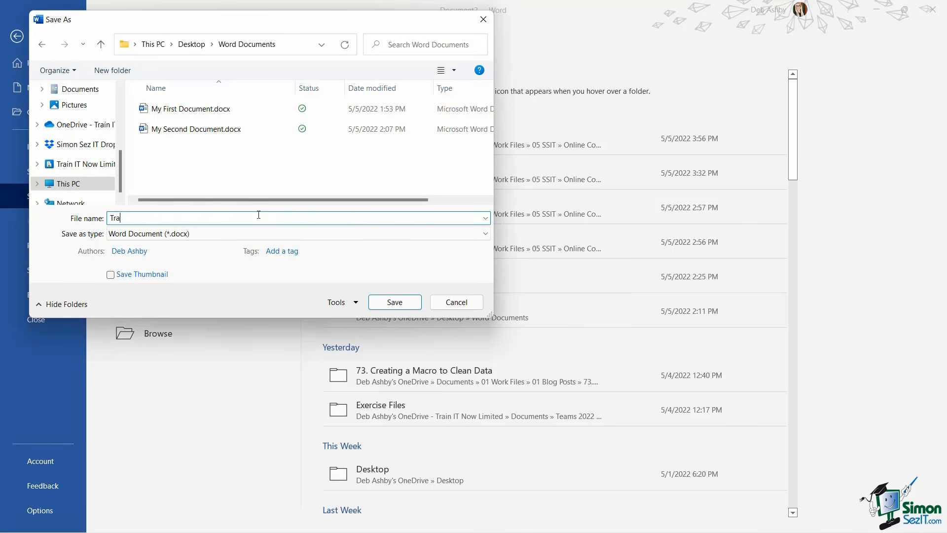
type("ining_Document1")
left_click(395, 302)
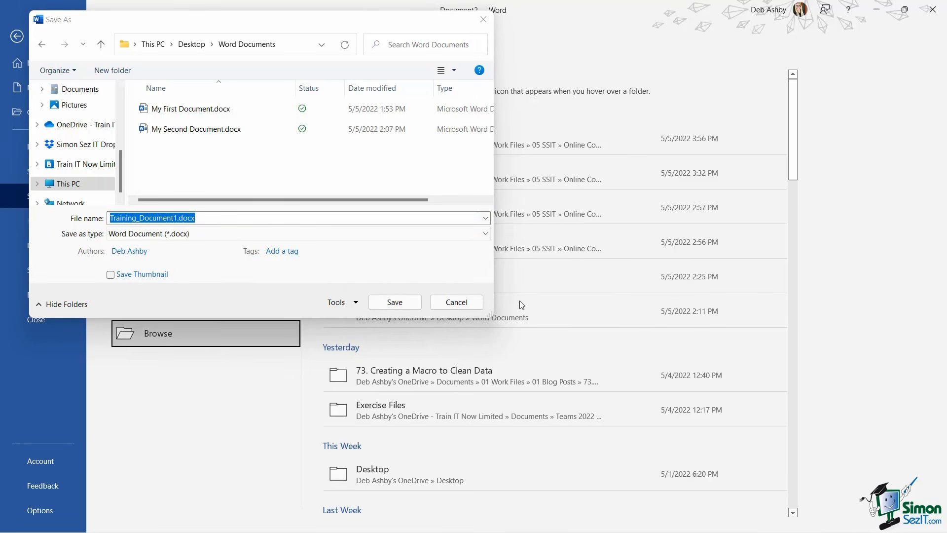
Create a new blank document and enter the text "Training Document 2"
key("ctrl+n")
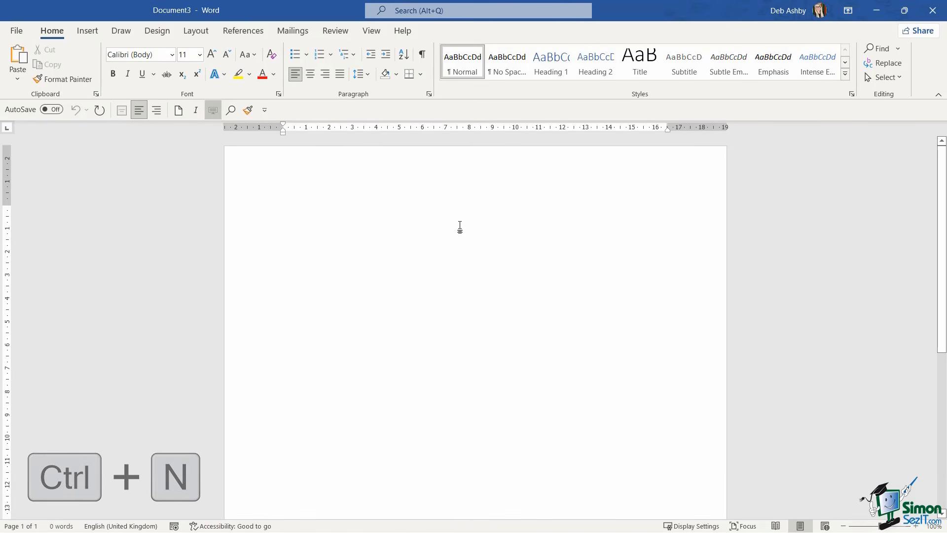
type("Tru")
key("BackSpace")
key("BackSpace")
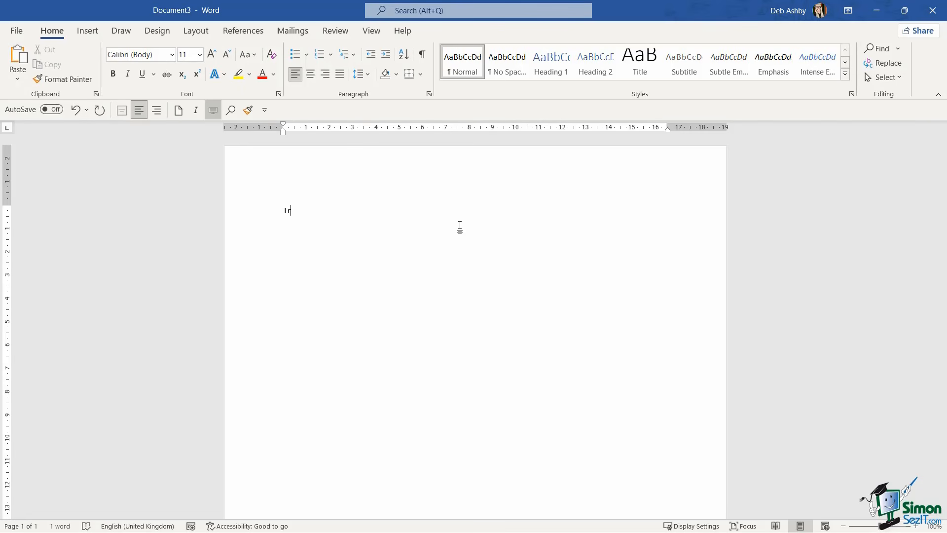
type("ain")
key("BackSpace")
type("ining Document")
key("BackSpace")
key("BackSpace")
key("BackSpace")
key("BackSpace")
key("BackSpace")
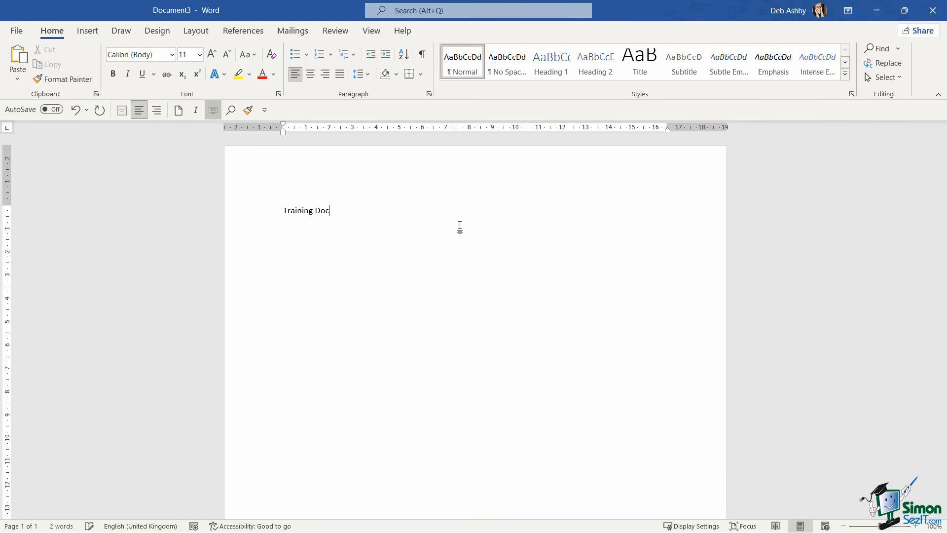
type("ument 2")
Save the new document as Training_Document2.docx in the Word Documents folder
left_click(16, 31)
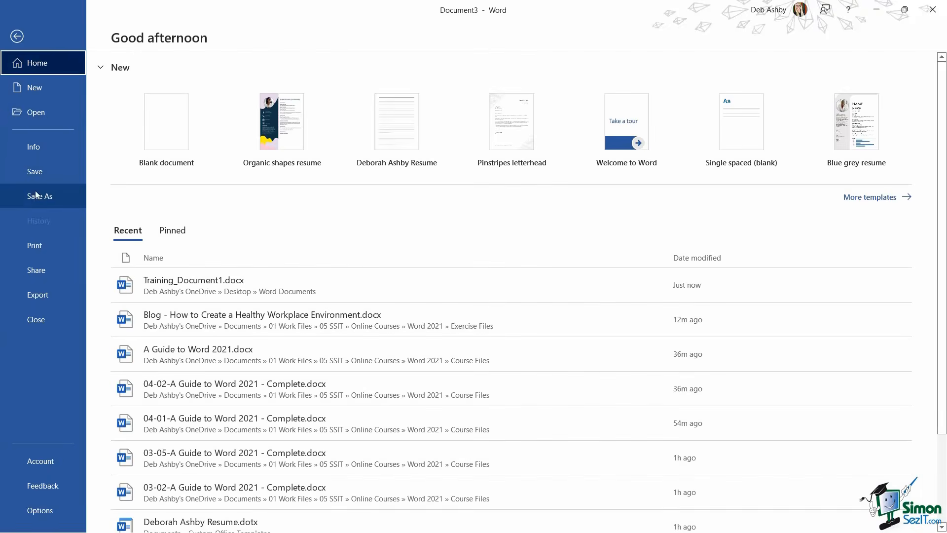
left_click(36, 195)
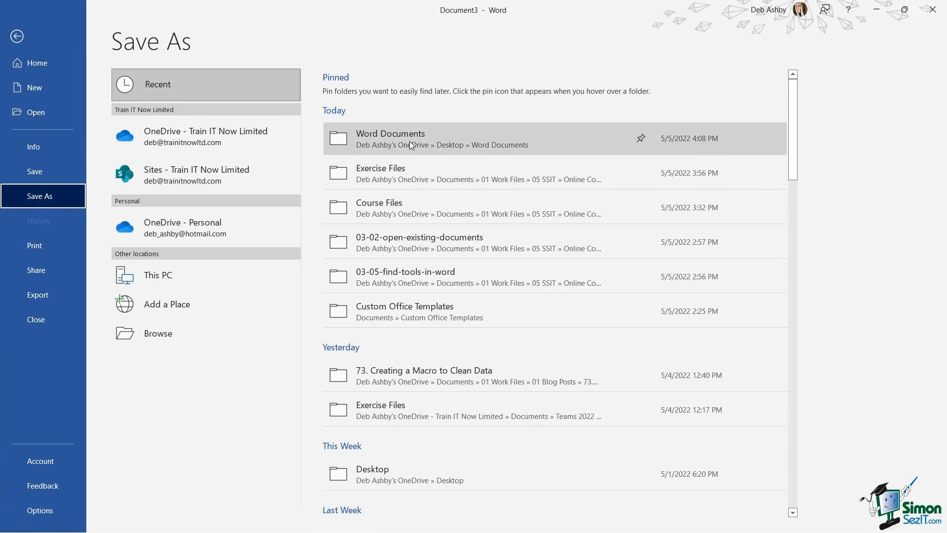
left_click(410, 141)
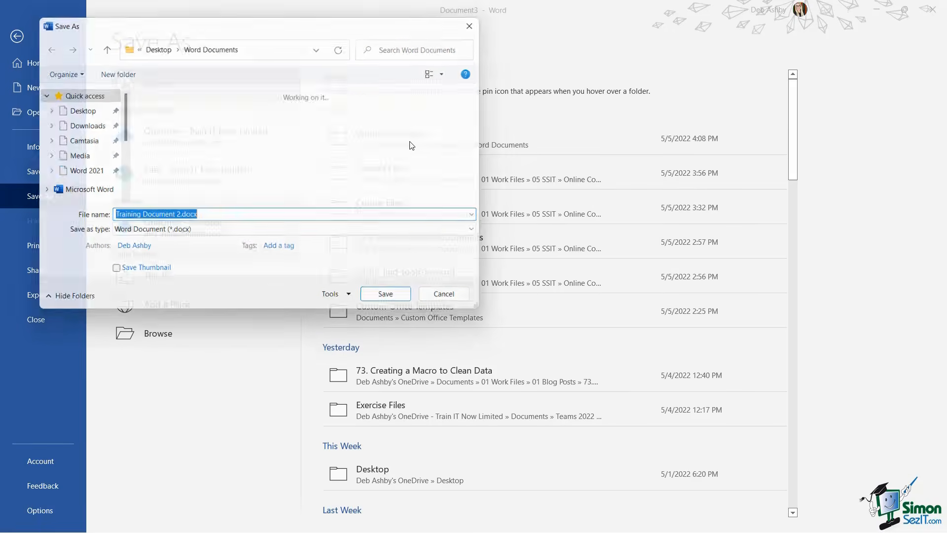
left_click(169, 218)
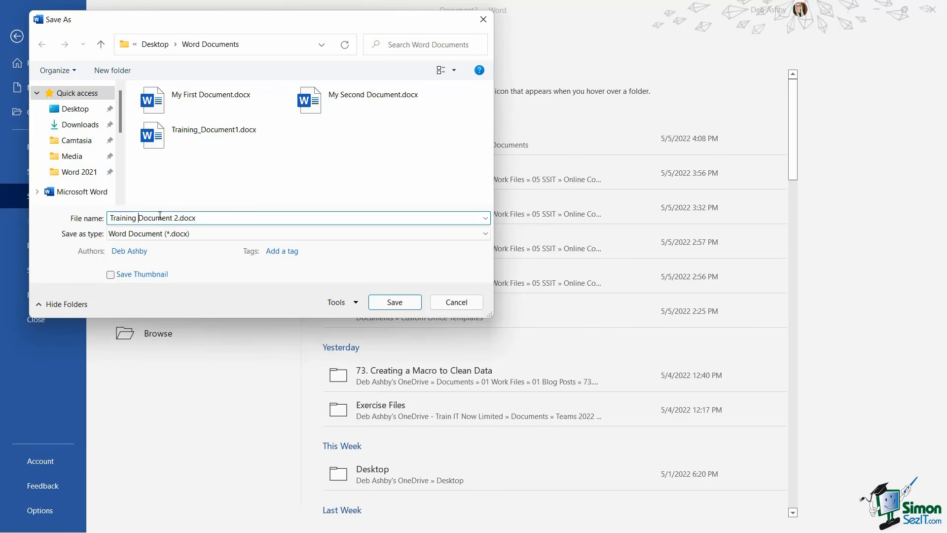
key("Left")
key("Left")
key("Left")
key("Left")
key("Left")
key("Left")
key("Left")
key("BackSpace")
type("_")
key("BackSpace")
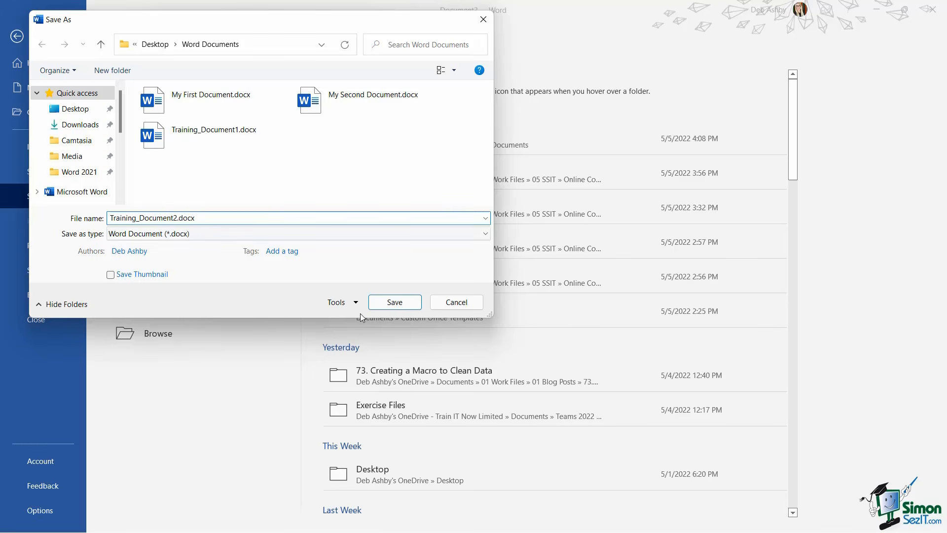
left_click(394, 302)
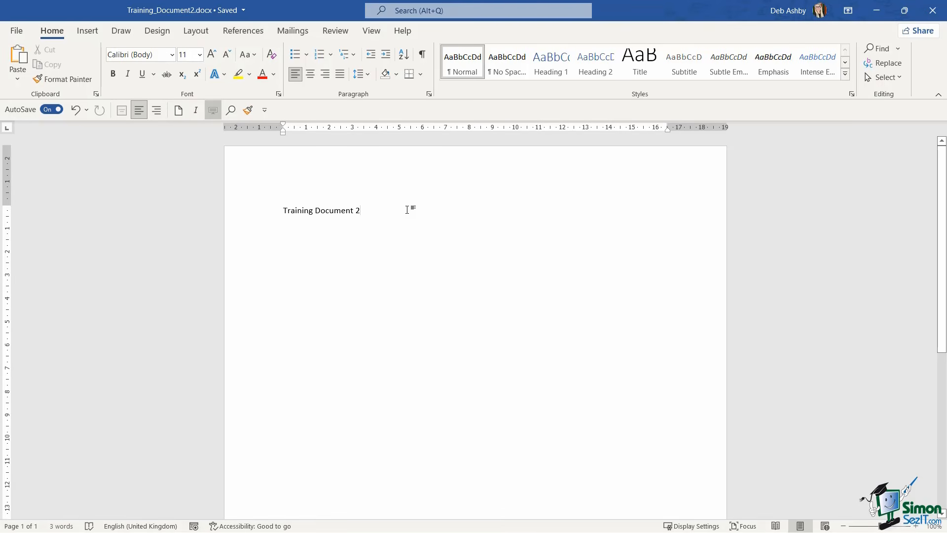
Switch to the Training_Document1.docx window and back to Training_Document2.docx
left_click(372, 31)
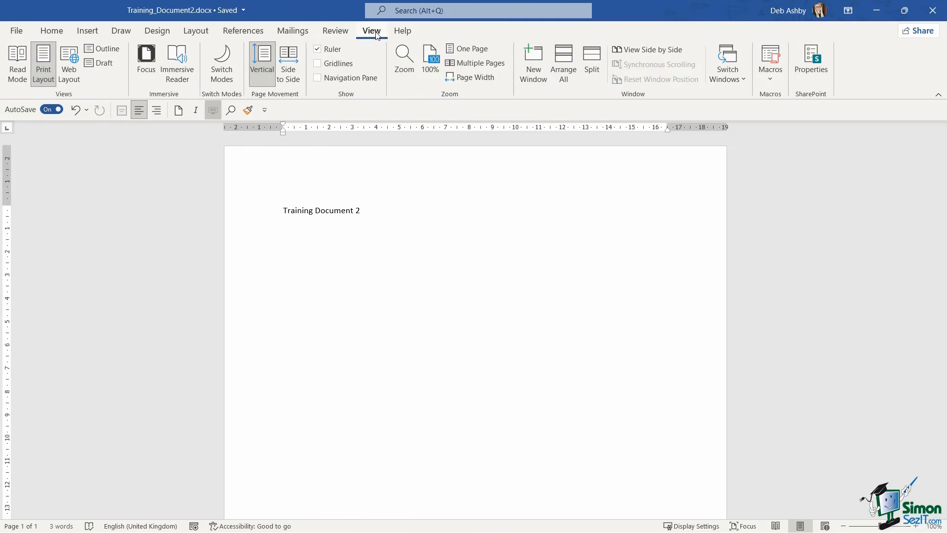
left_click(739, 74)
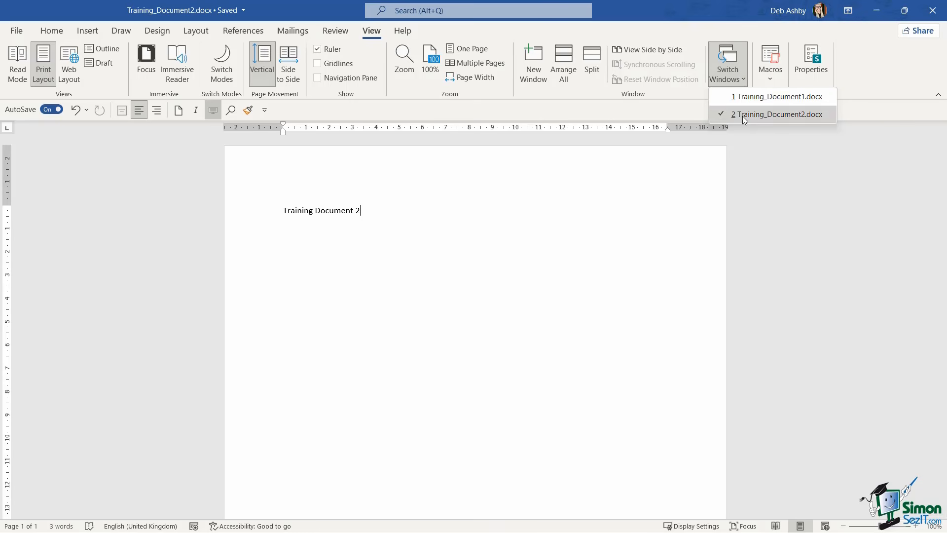
left_click(744, 97)
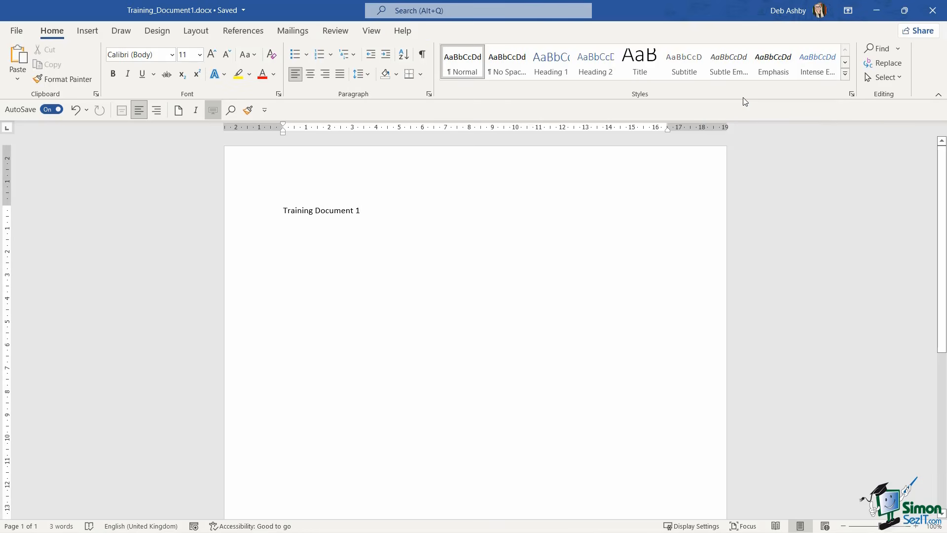
left_click(371, 31)
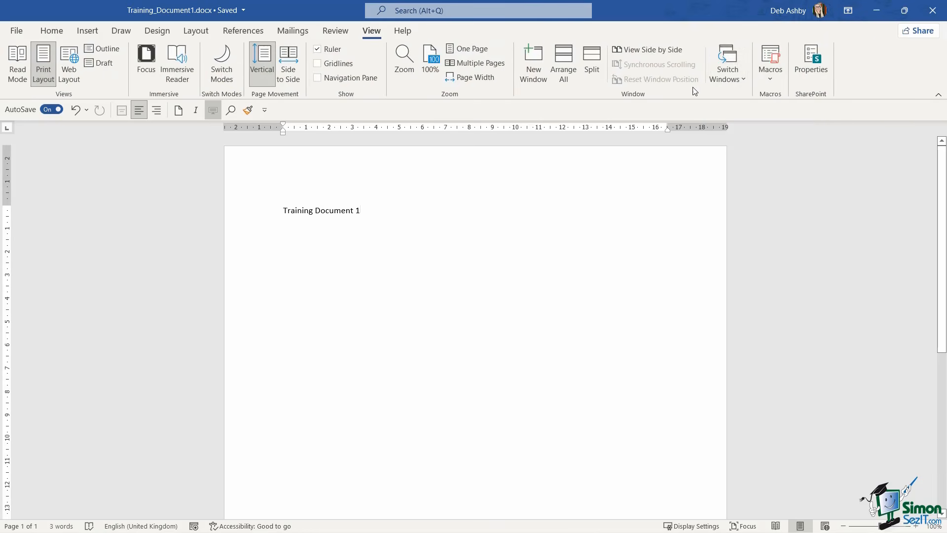
left_click(728, 69)
left_click(750, 113)
Close Training_Document2.docx and Training_Document1.docx, keeping Word itself open
left_click(21, 32)
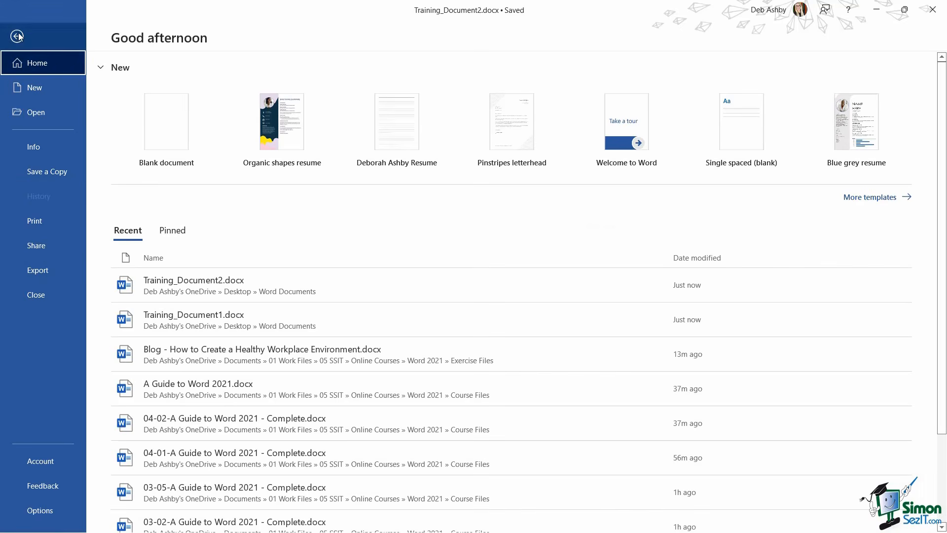
left_click(18, 36)
key("ctrl+w")
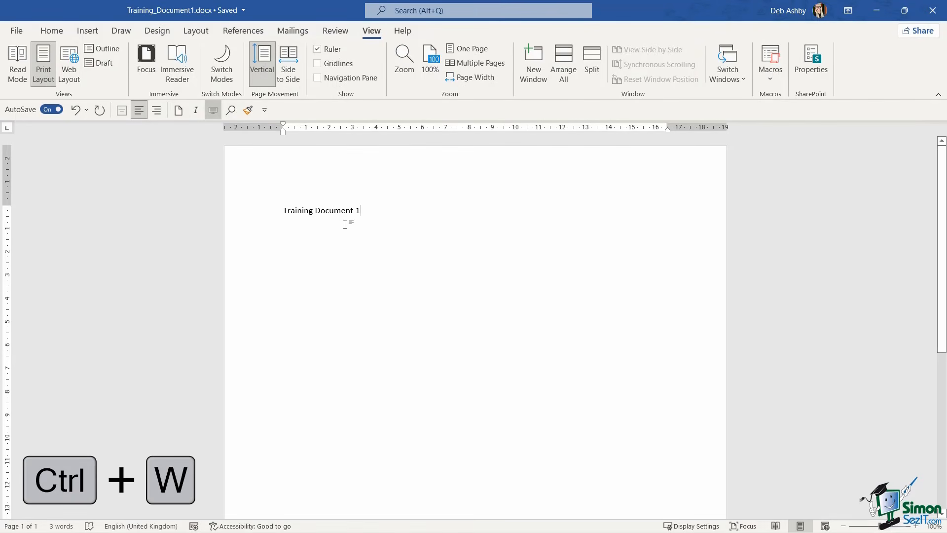
key("ctrl+w")
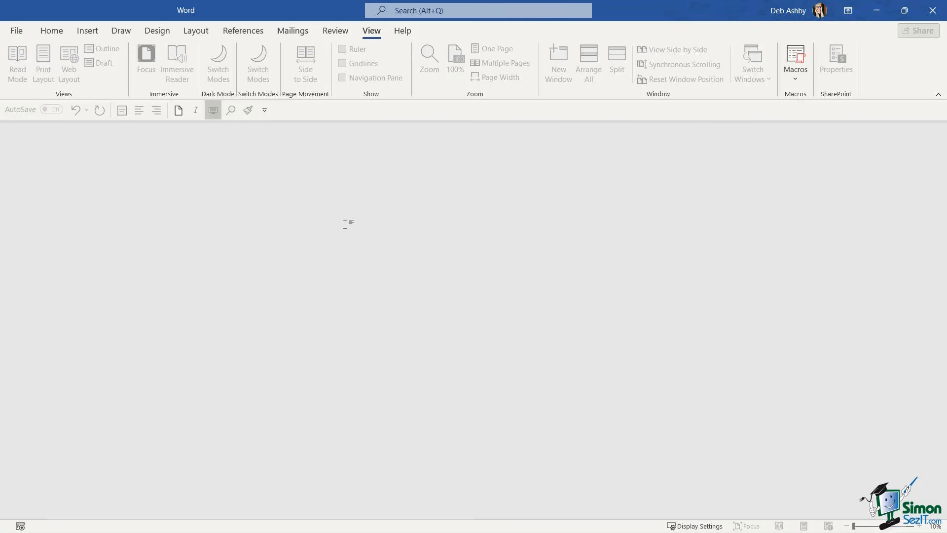
Open "Blog - How to Create a Healthy Workplace Environment.docx" from the Exercise Files folder
left_click(18, 31)
left_click(43, 113)
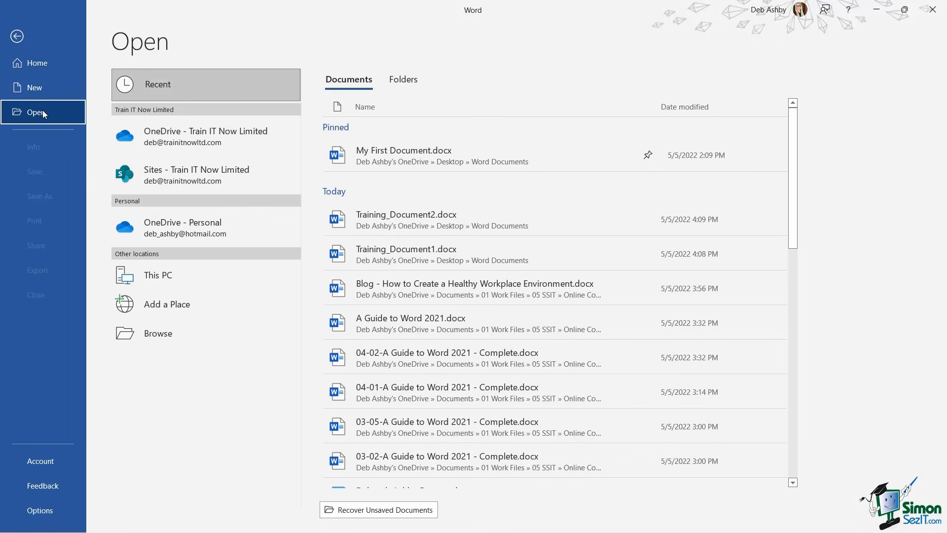
left_click(182, 334)
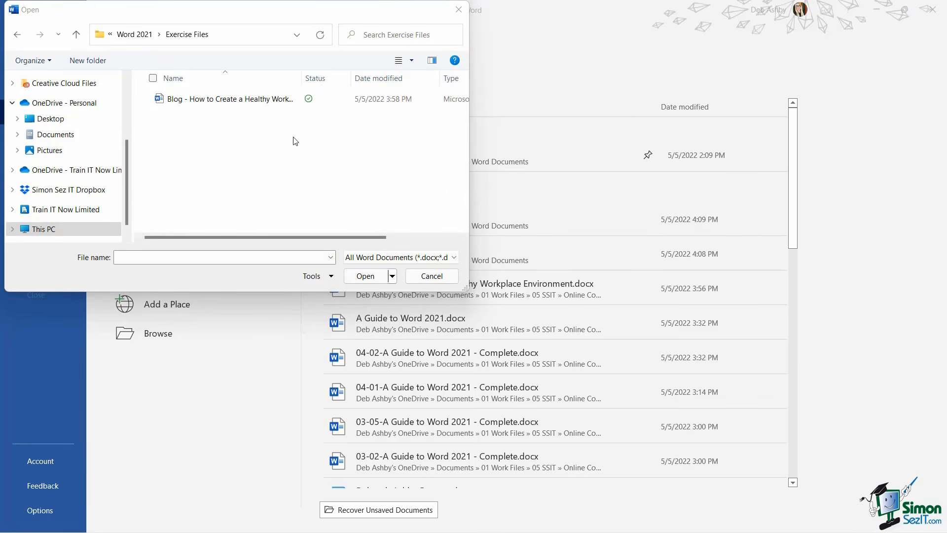
left_click(235, 100)
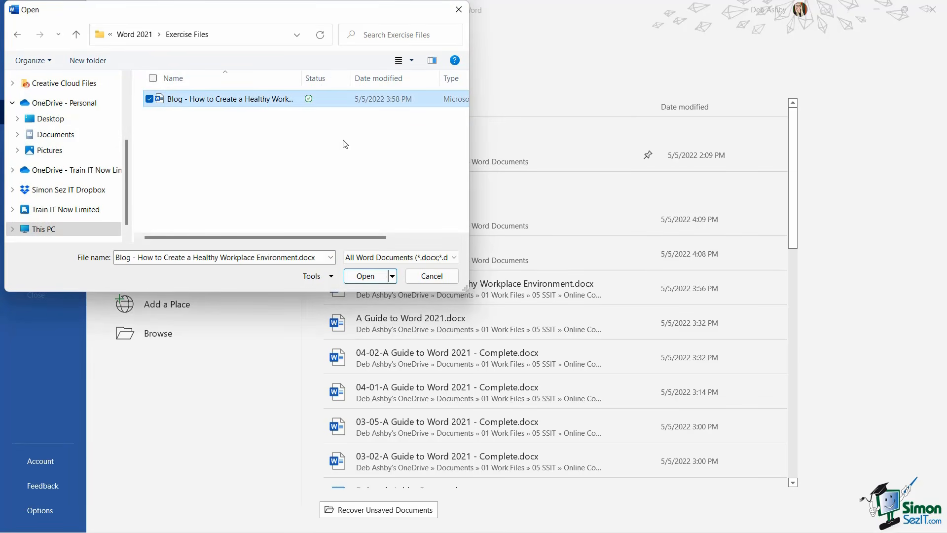
left_click(376, 277)
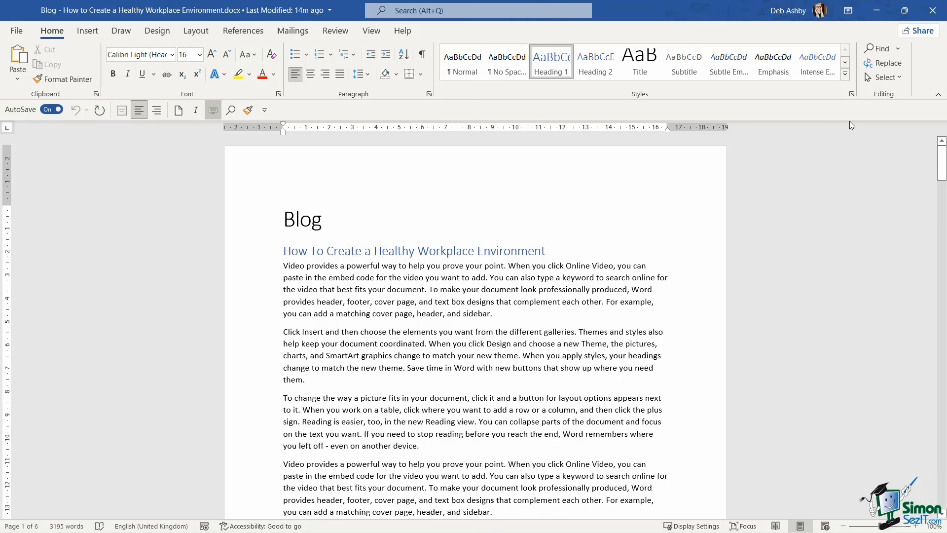
Go to page 5 of the blog document, and return to its beginning with the cursor in the first body paragraph
left_click(898, 49)
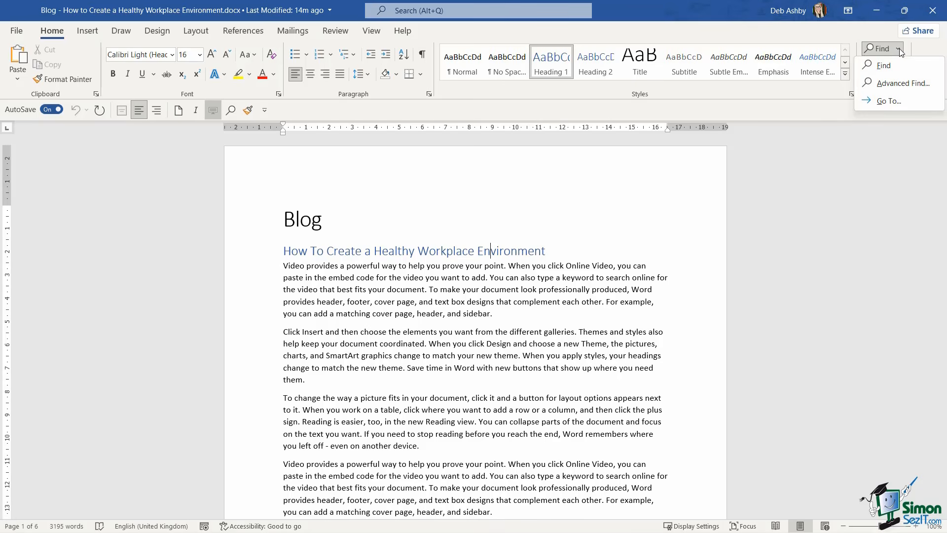
left_click(888, 100)
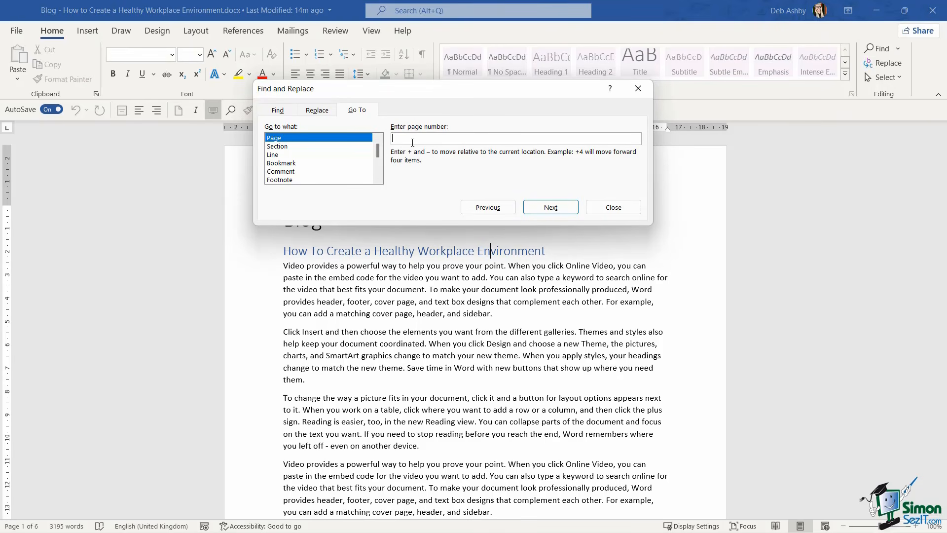
type("5")
key("Return")
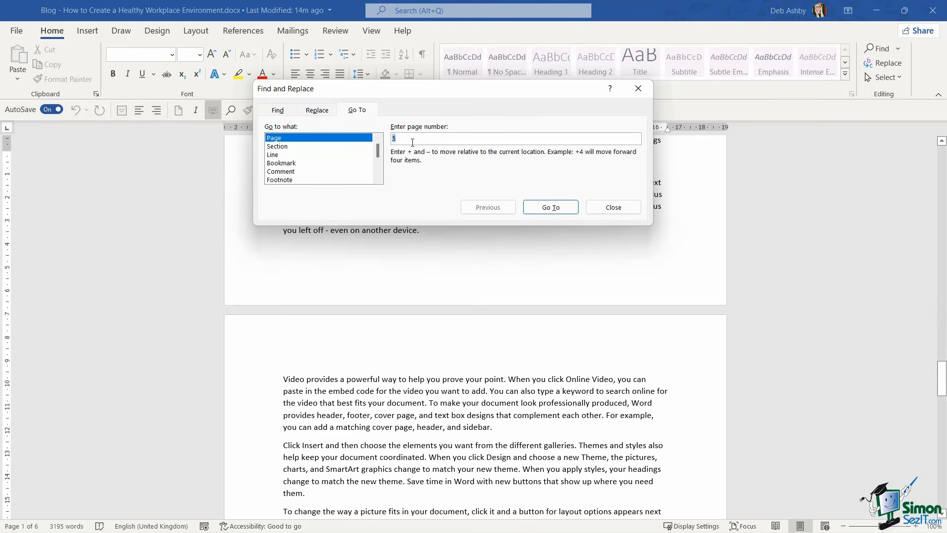
left_click(614, 207)
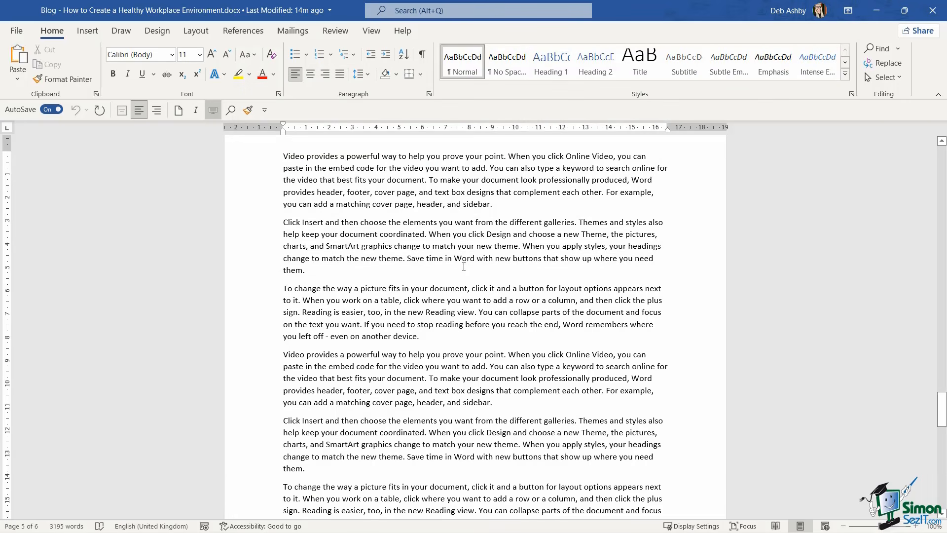
key("ctrl+Home")
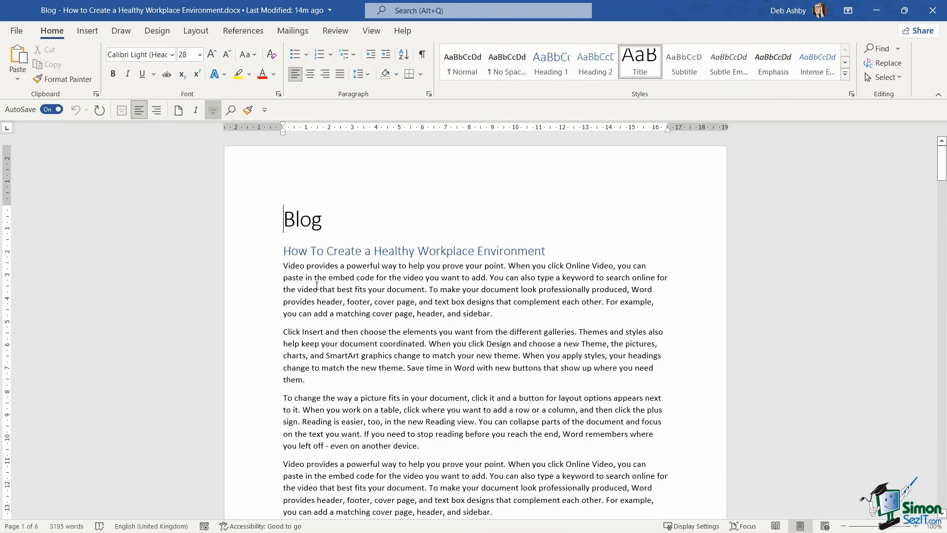
left_click(316, 285)
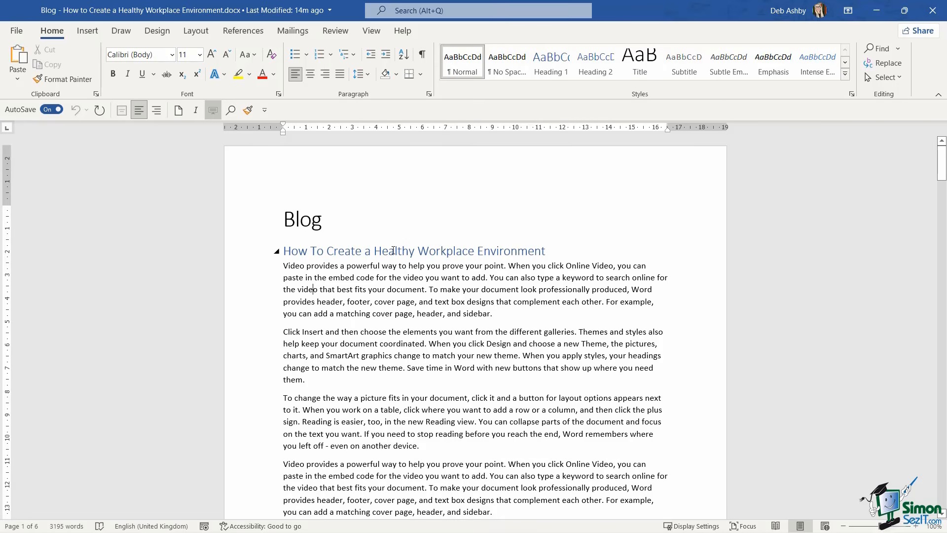
Show the Navigation pane, jump to page 5 of the blog document using its page thumbnails, and close the pane
left_click(371, 31)
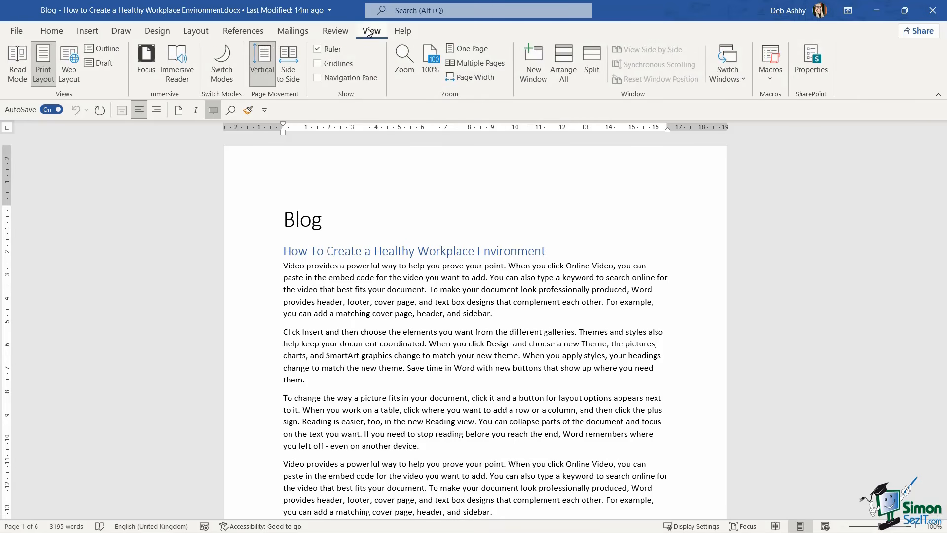
left_click(317, 78)
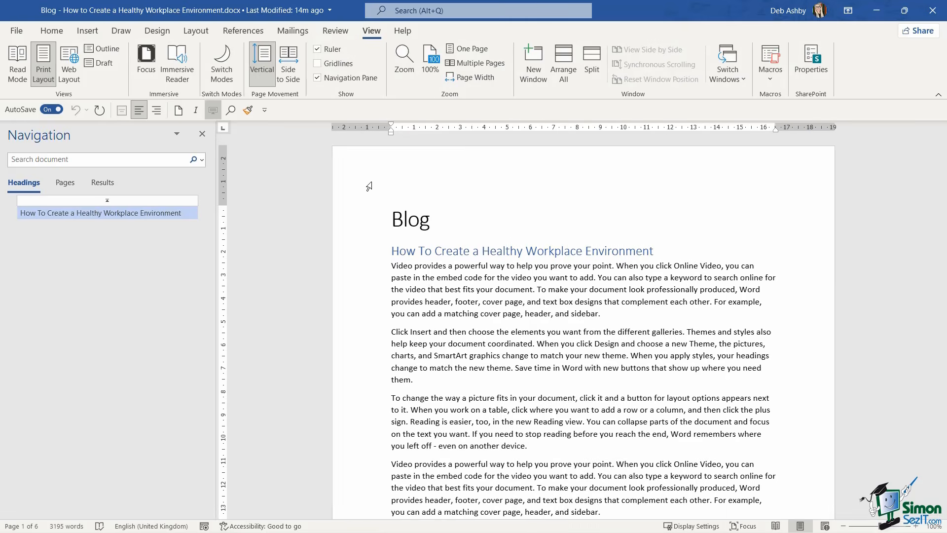
left_click(65, 185)
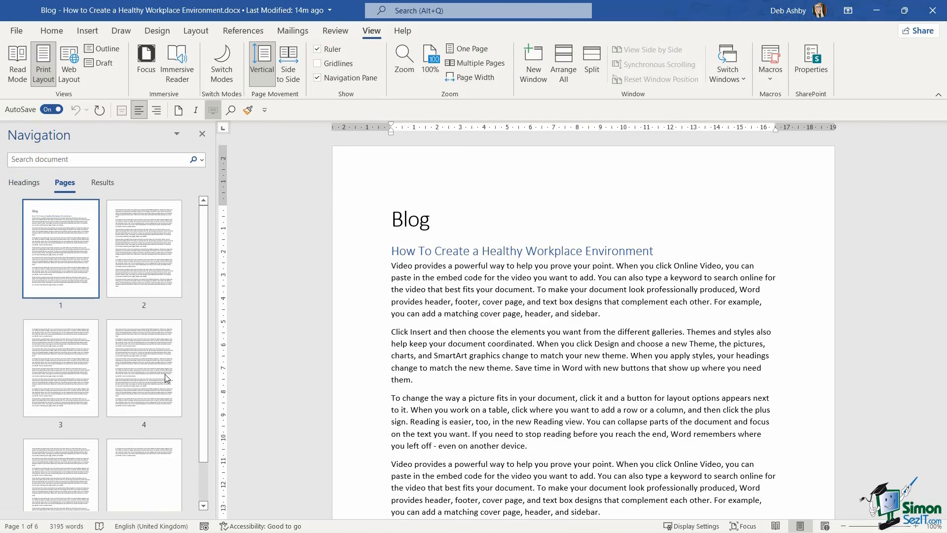
scroll(54, 446, "down", 3)
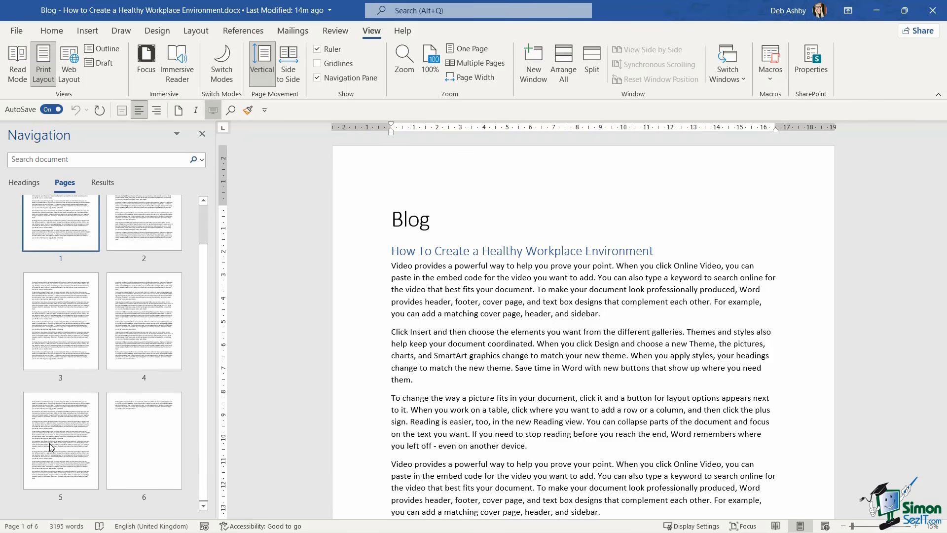
left_click(51, 447)
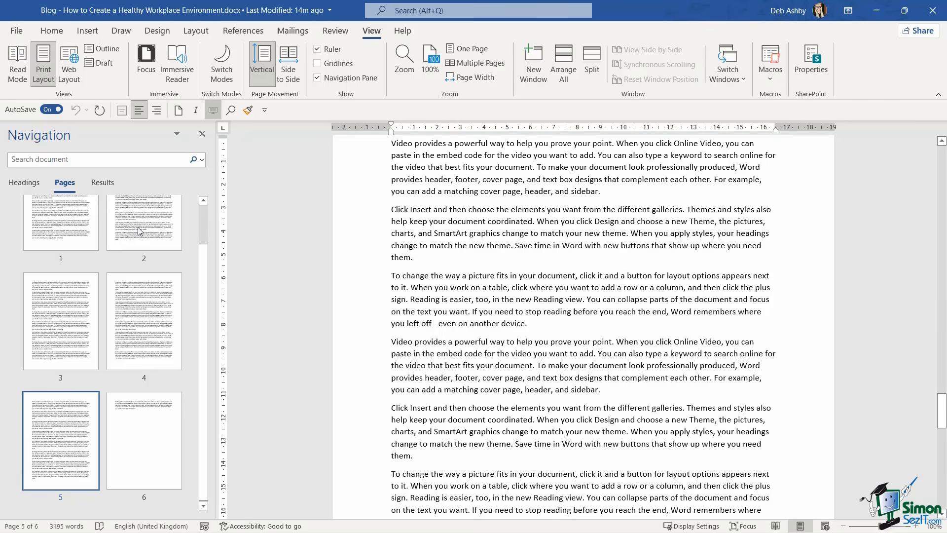
left_click(202, 135)
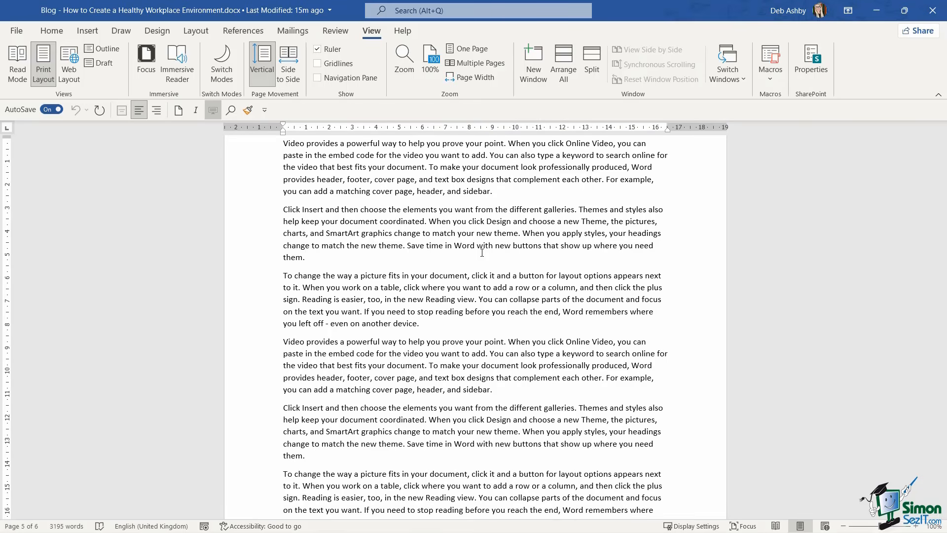
Search the online templates for "Circle Flyer" and create a new document from the Circle flyer template
left_click(16, 32)
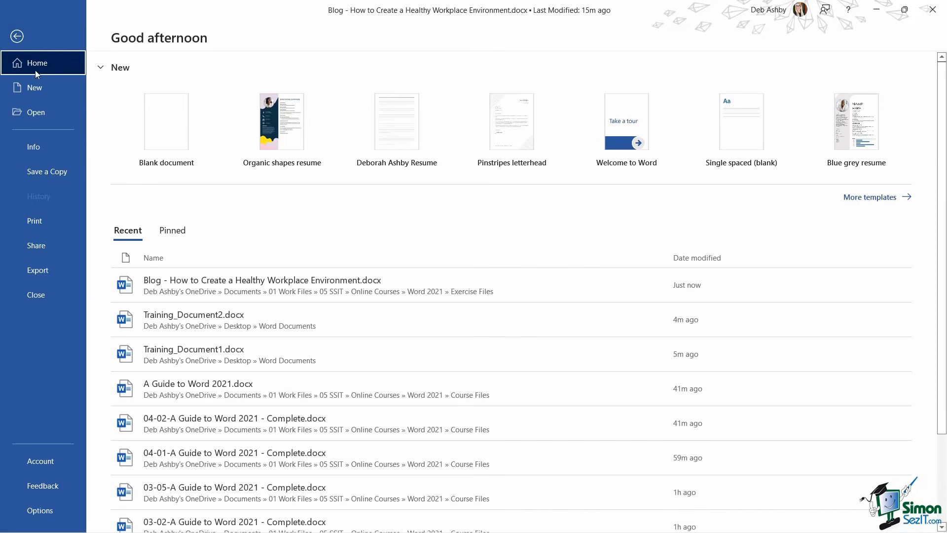
left_click(39, 87)
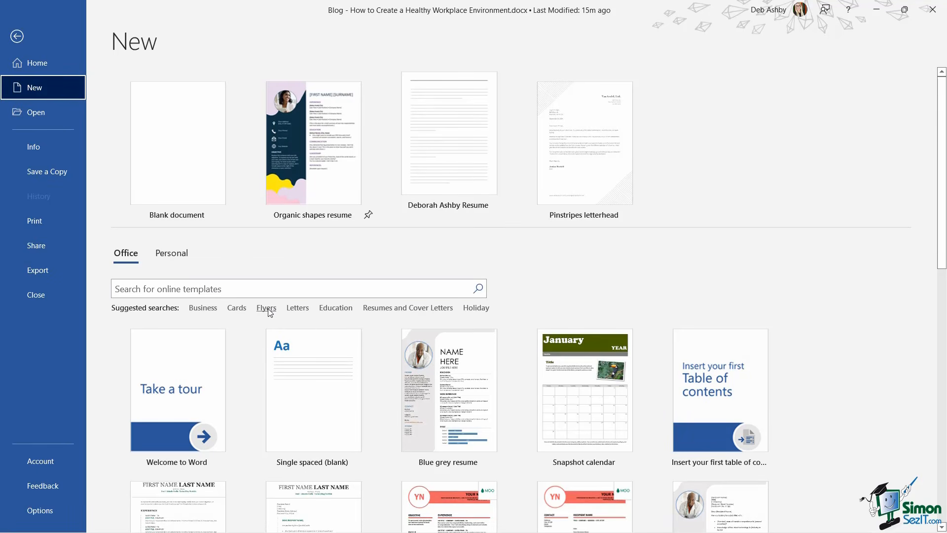
left_click(119, 289)
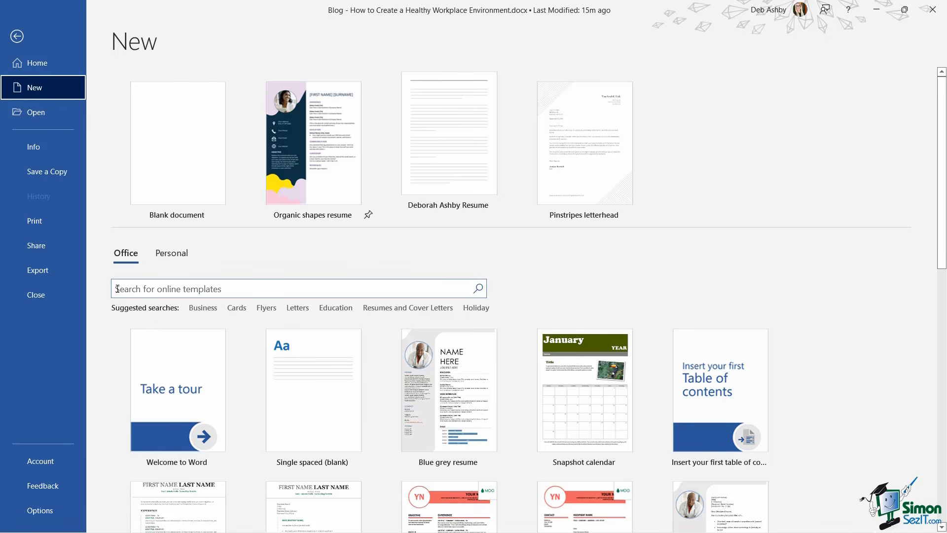
left_click(117, 289)
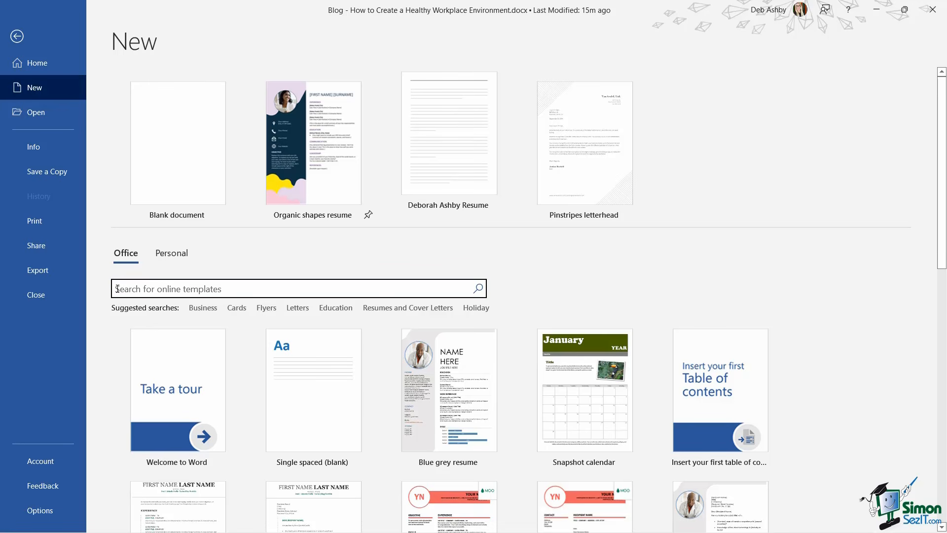
type("Circle")
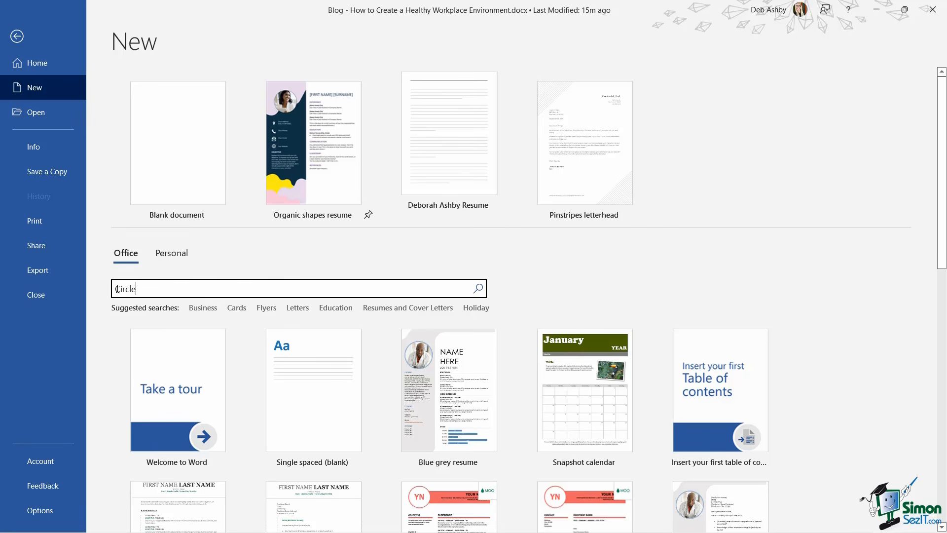
type(" Flyt")
key("BackSpace")
type("er")
key("BackSpace")
key("BackSpace")
type("er")
left_click(478, 290)
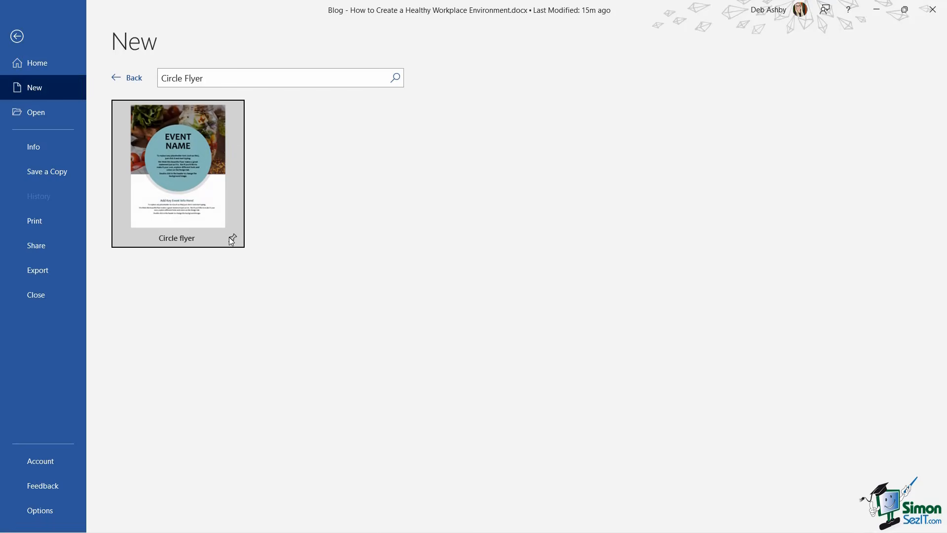
left_click(191, 201)
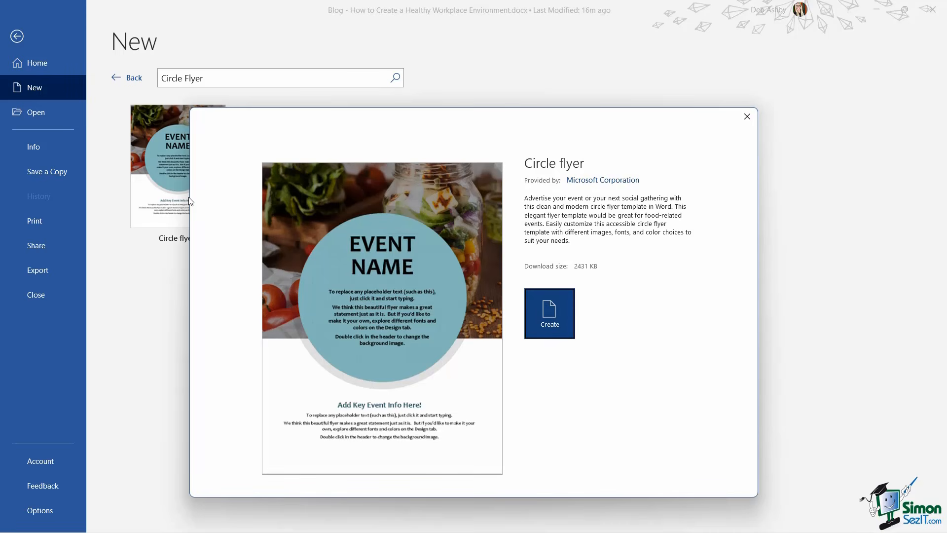
left_click(541, 309)
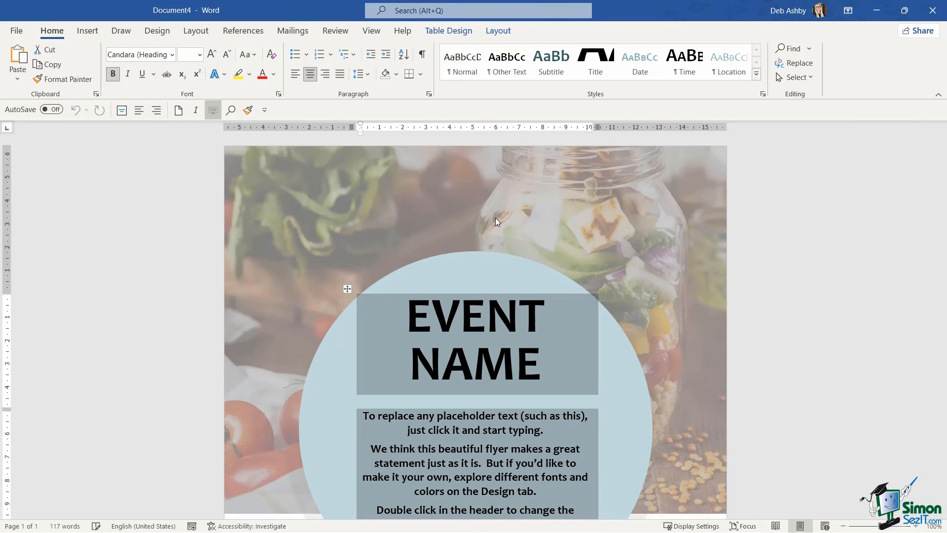
Save the flyer as a Word Template (*.dotx) named Charity_Event in Custom Office Templates, and close the blog document
left_click(16, 31)
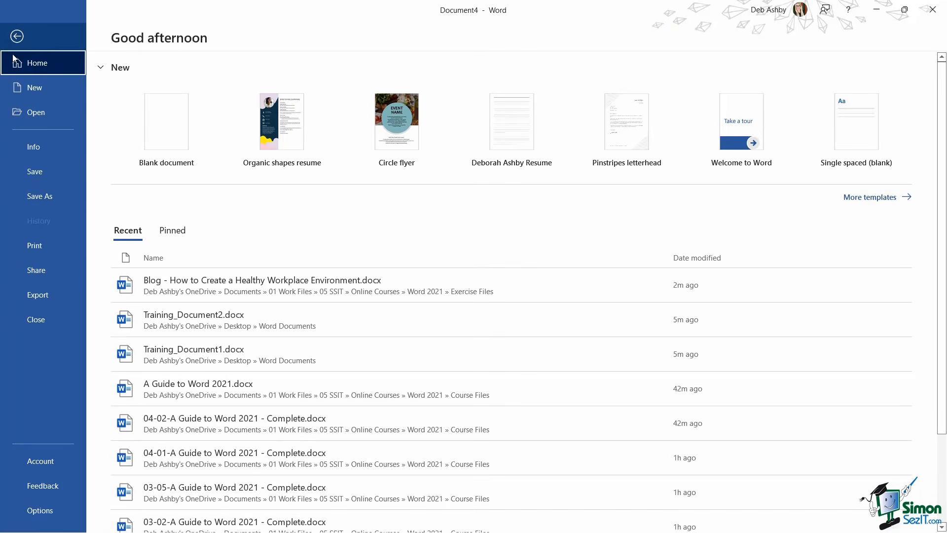
left_click(24, 197)
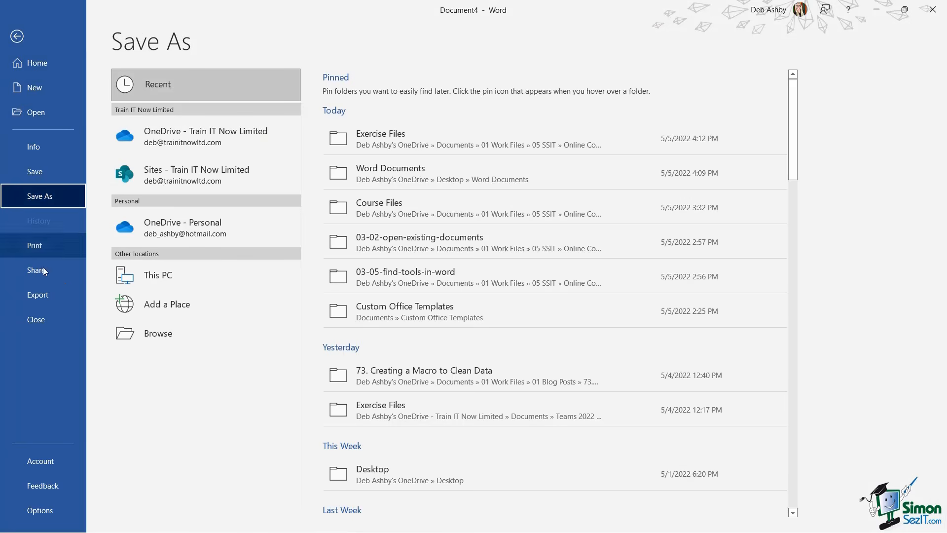
left_click(170, 338)
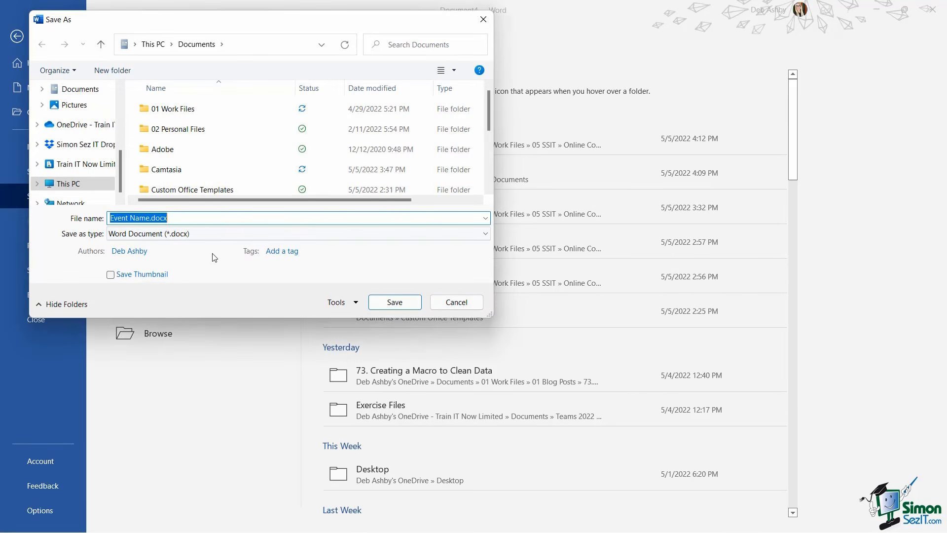
left_click(483, 233)
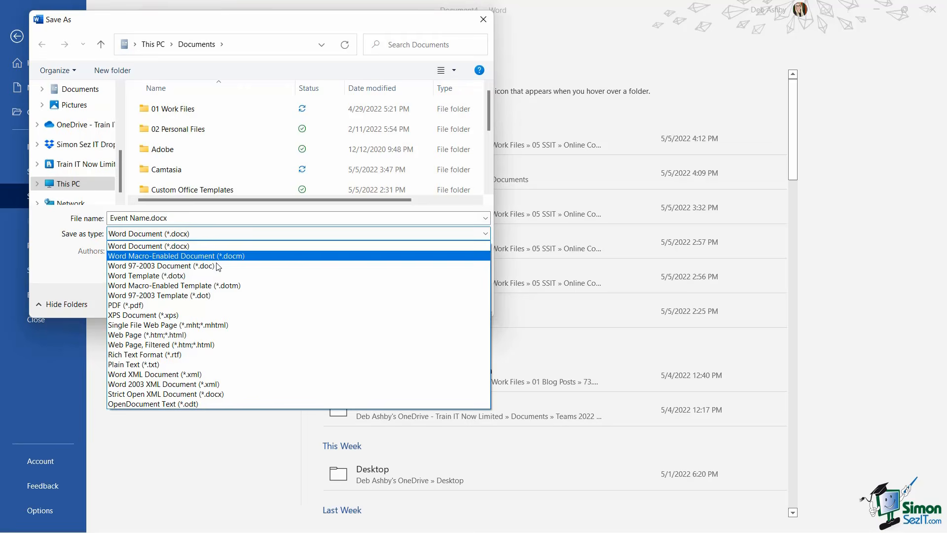
left_click(176, 280)
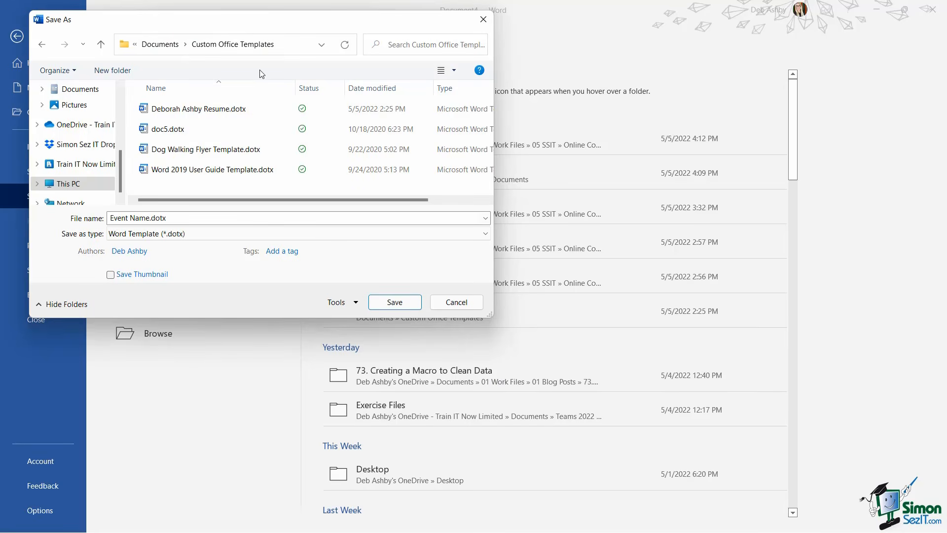
left_click(184, 216)
type("Ch")
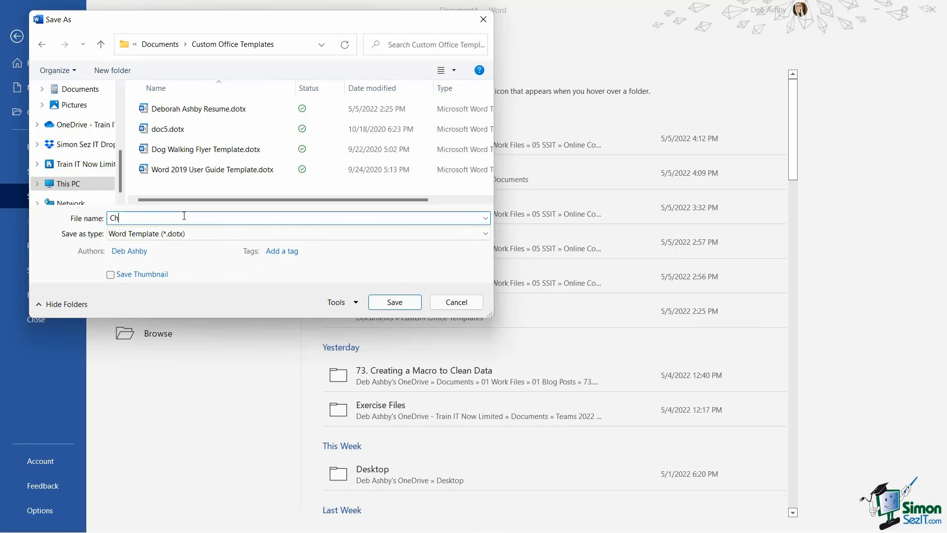
type("arity_")
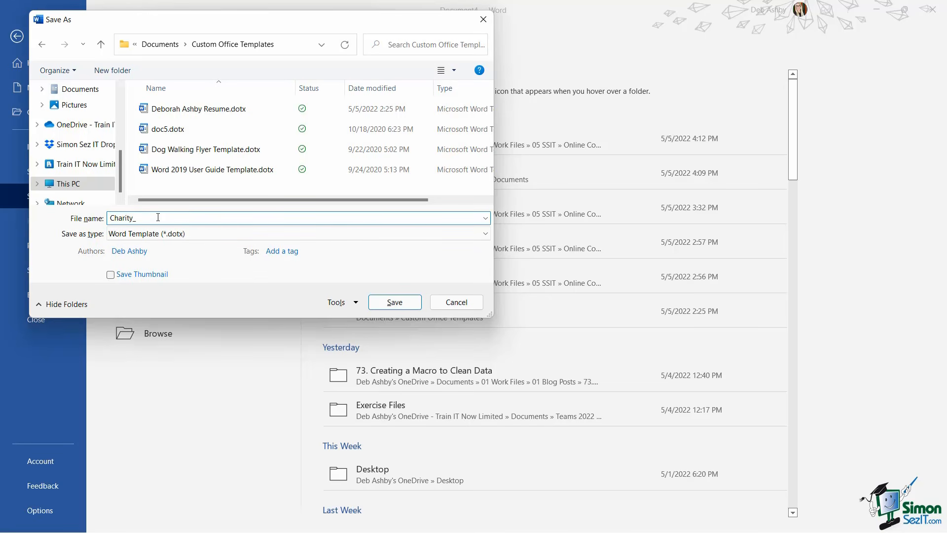
type("Event")
left_click(399, 304)
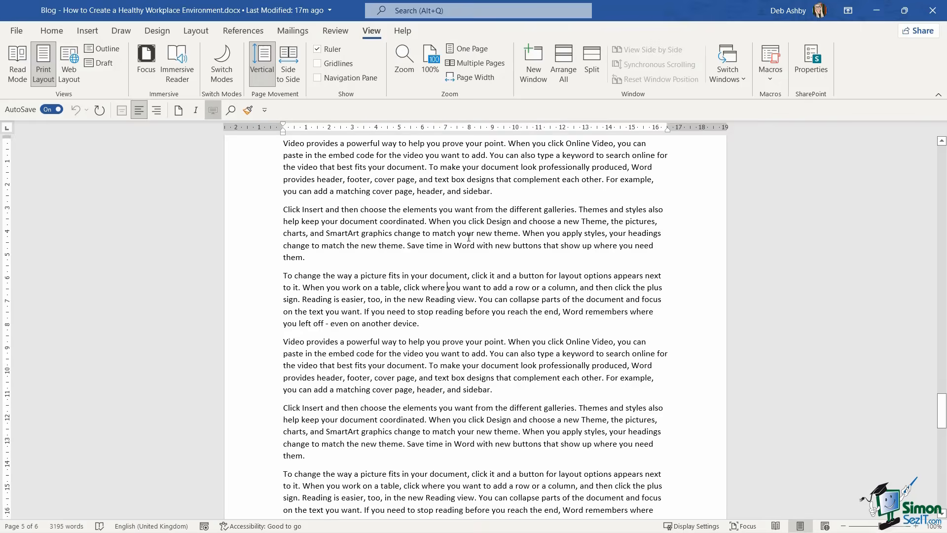
key("ctrl+w")
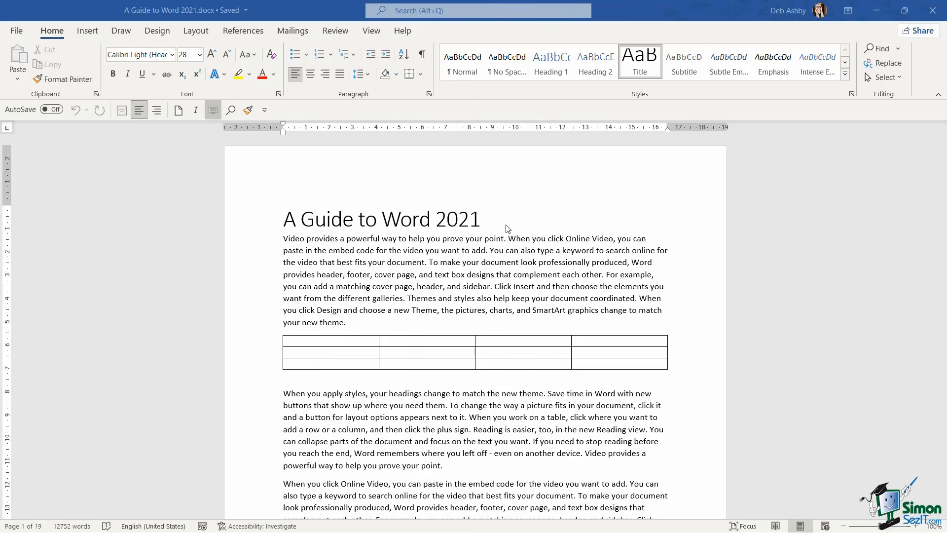
Switch "A Guide to Word 2021.docx" to Read Mode and page forward to screens 13-14
left_click(376, 32)
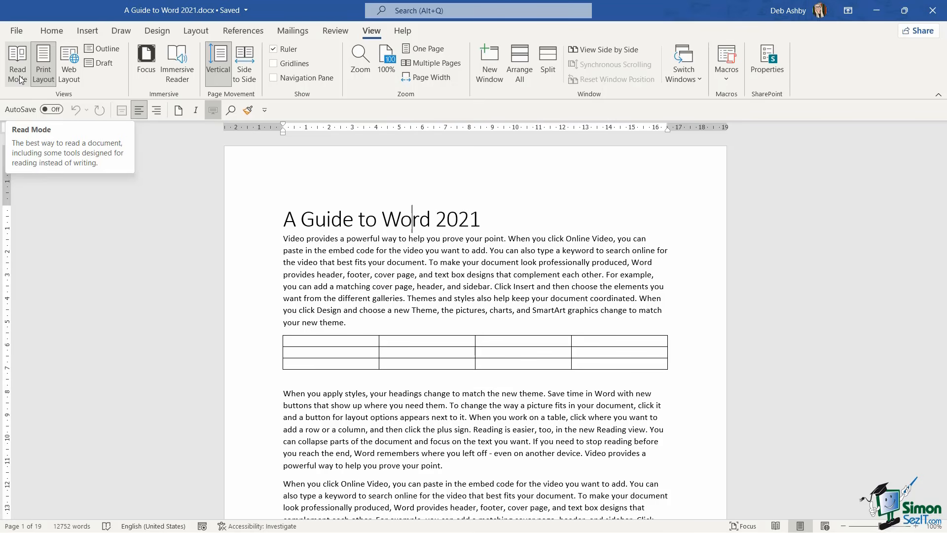
left_click(20, 79)
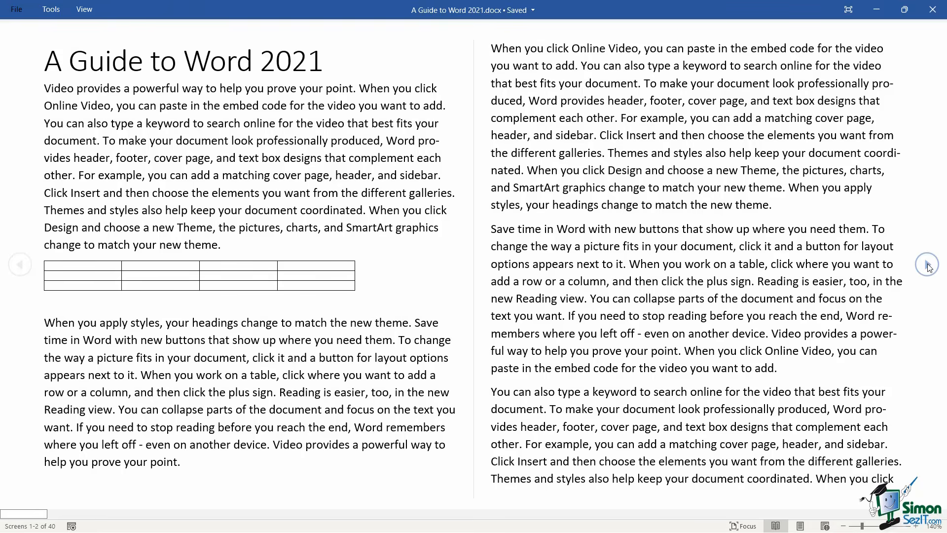
left_click(928, 265)
left_click(927, 266)
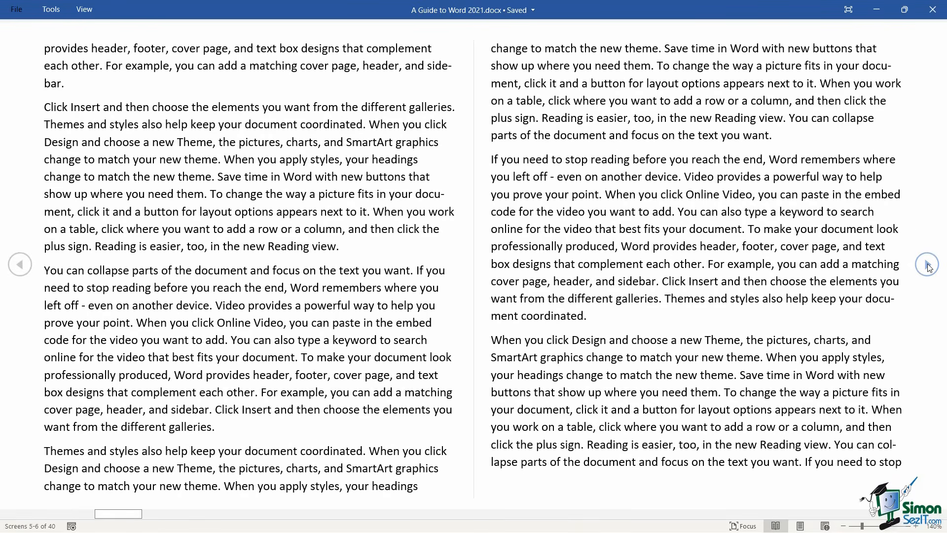
left_click(927, 266)
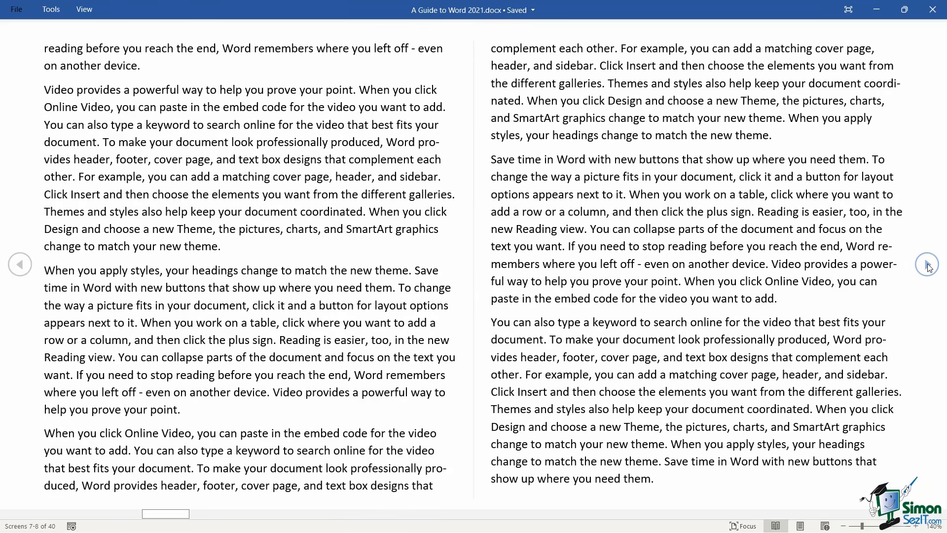
left_click(927, 265)
left_click(927, 266)
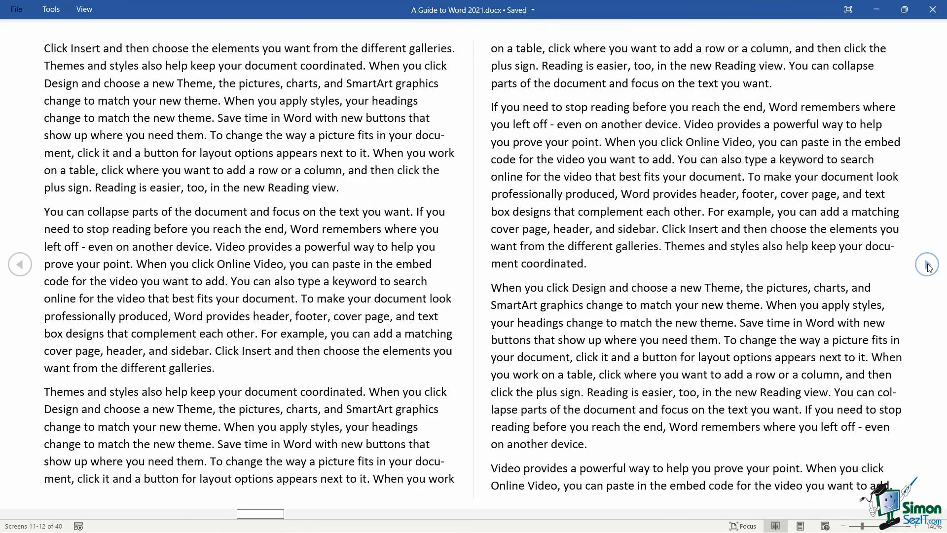
left_click(927, 265)
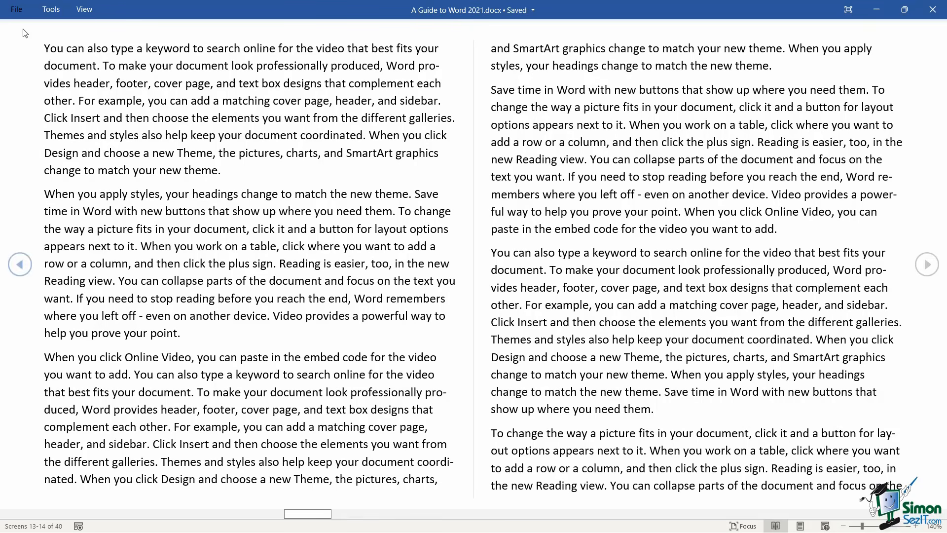
Find the word "document" in the guide while staying in Read Mode
left_click(16, 11)
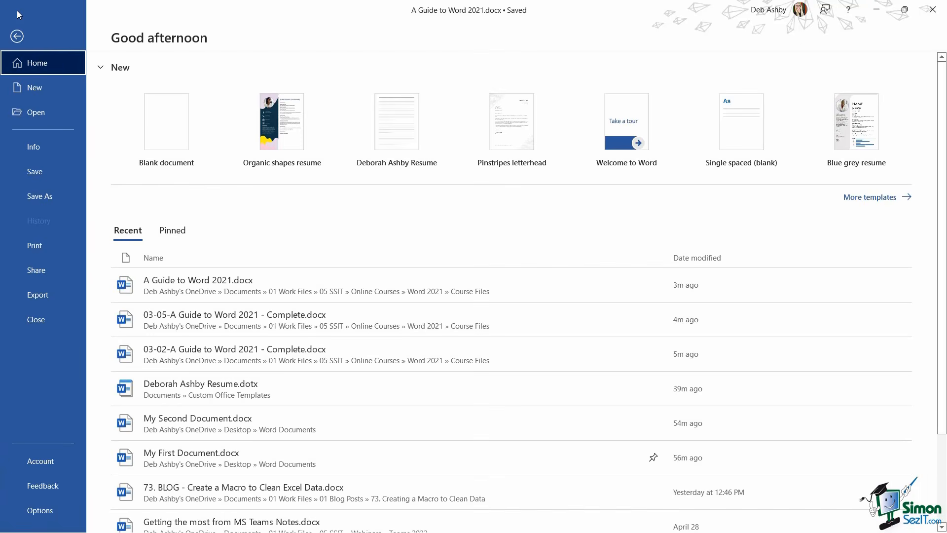
left_click(19, 36)
left_click(56, 10)
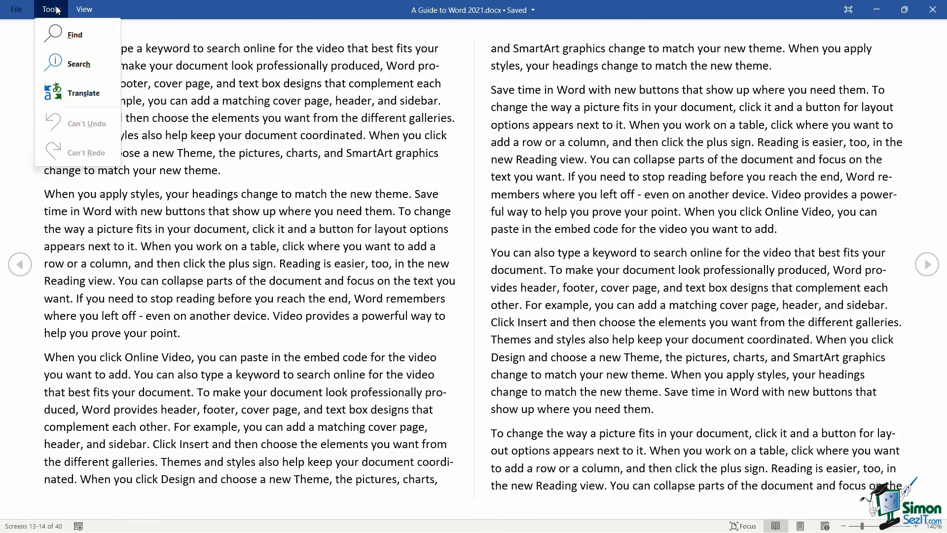
left_click(66, 38)
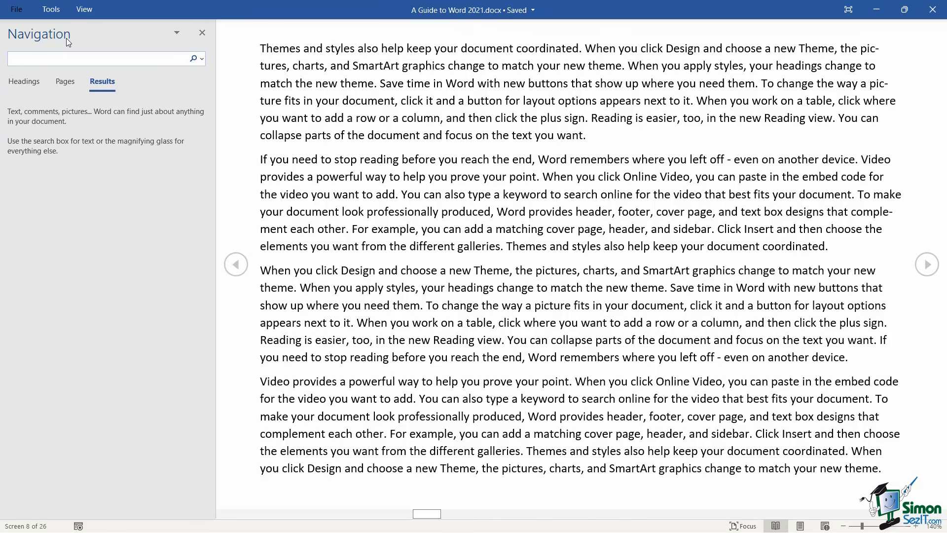
type("docuume")
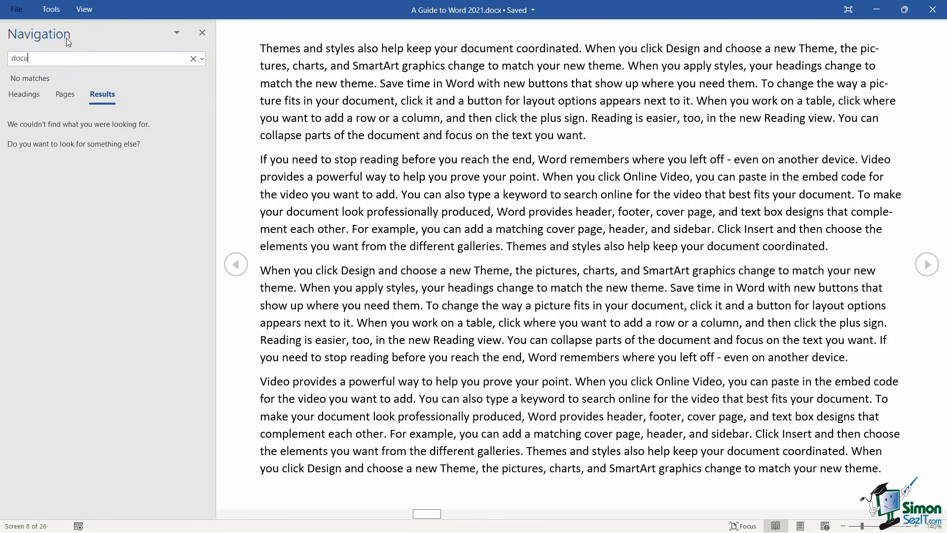
key("BackSpace")
key("BackSpace")
key("BackSpace")
type("ment")
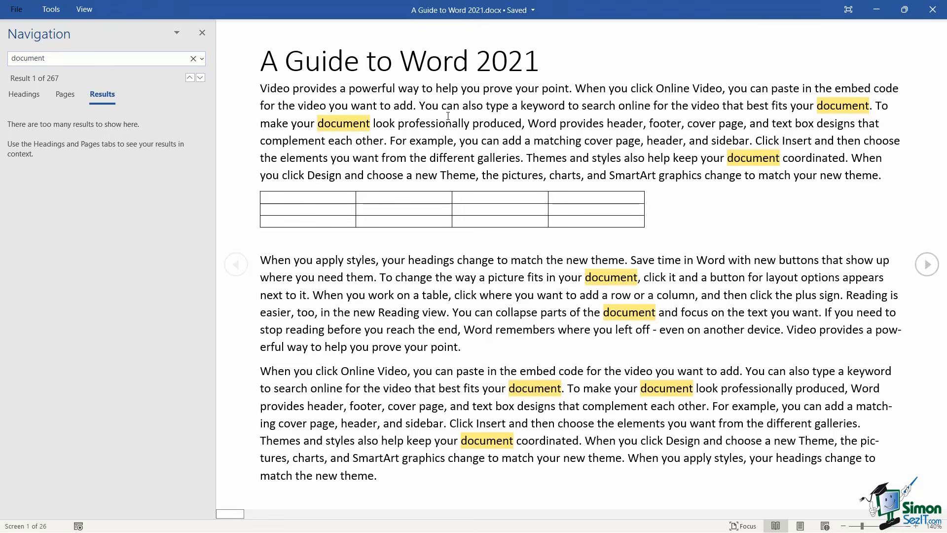
Leave Read Mode with Edit Document and return the guide to Read Mode
left_click(50, 9)
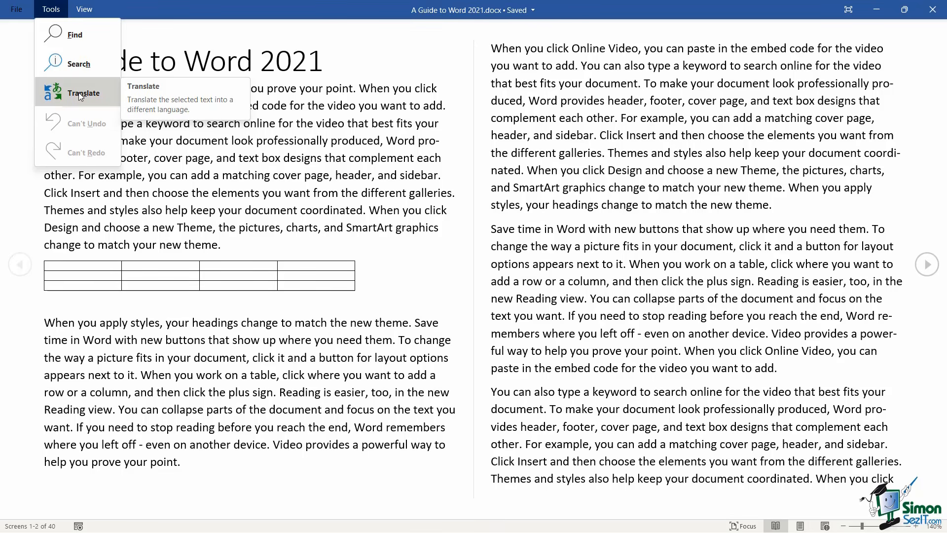
left_click(82, 11)
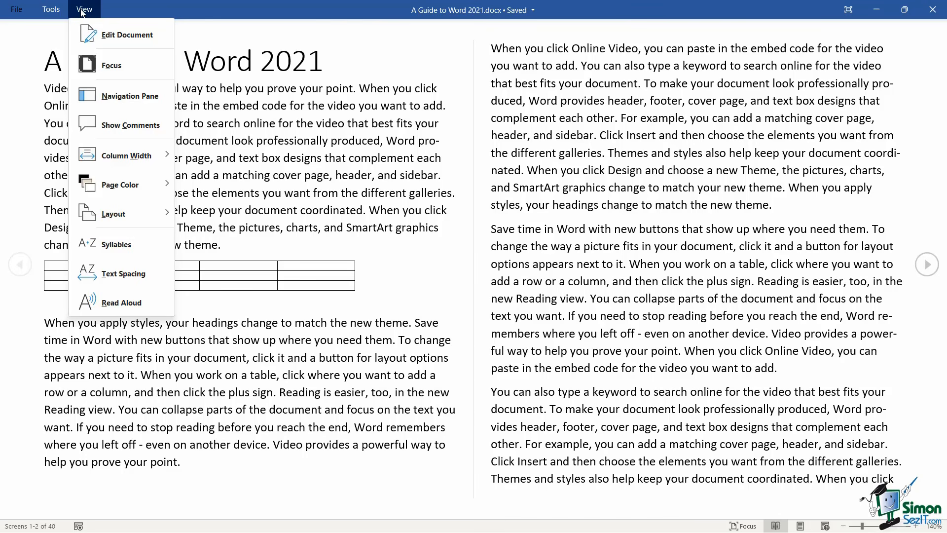
left_click(125, 31)
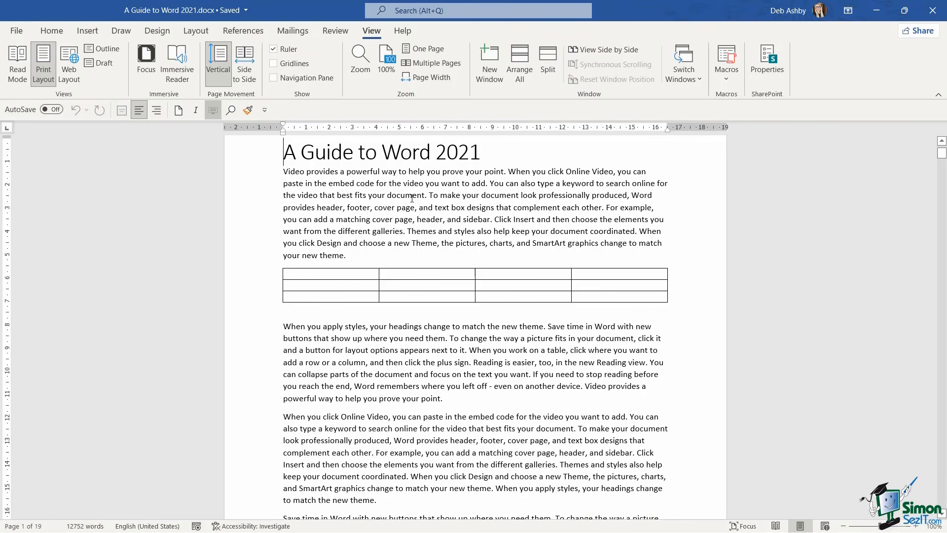
left_click(17, 73)
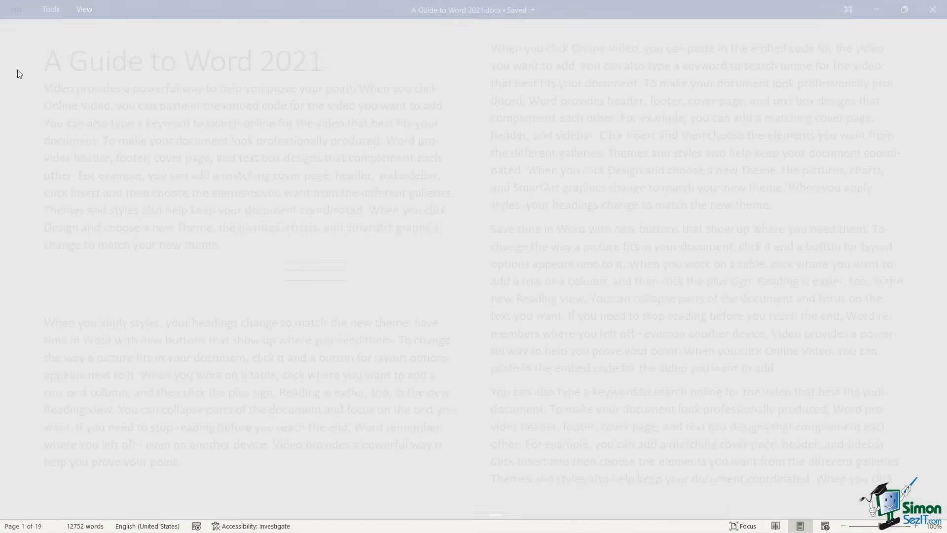
Show the Navigation Pane in Read Mode and look through its Headings, Pages and Results views
left_click(85, 10)
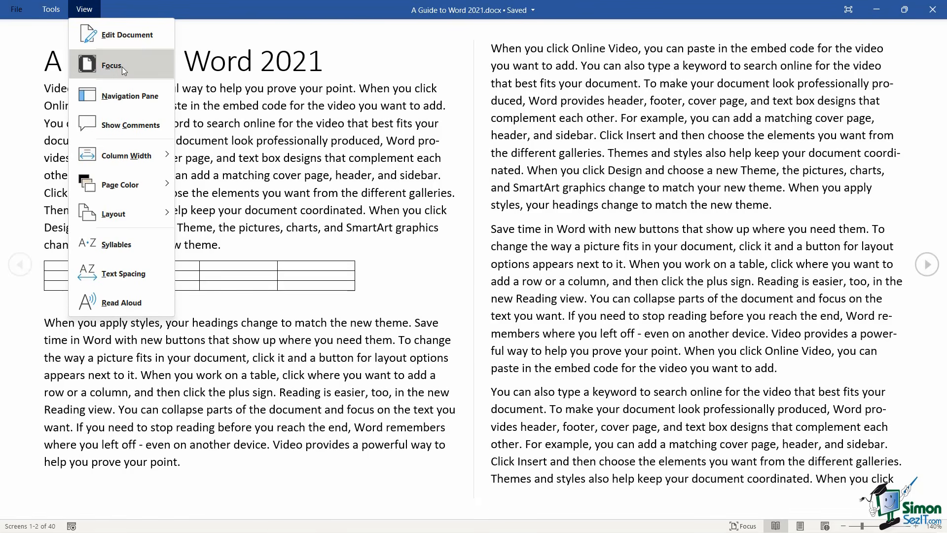
left_click(128, 98)
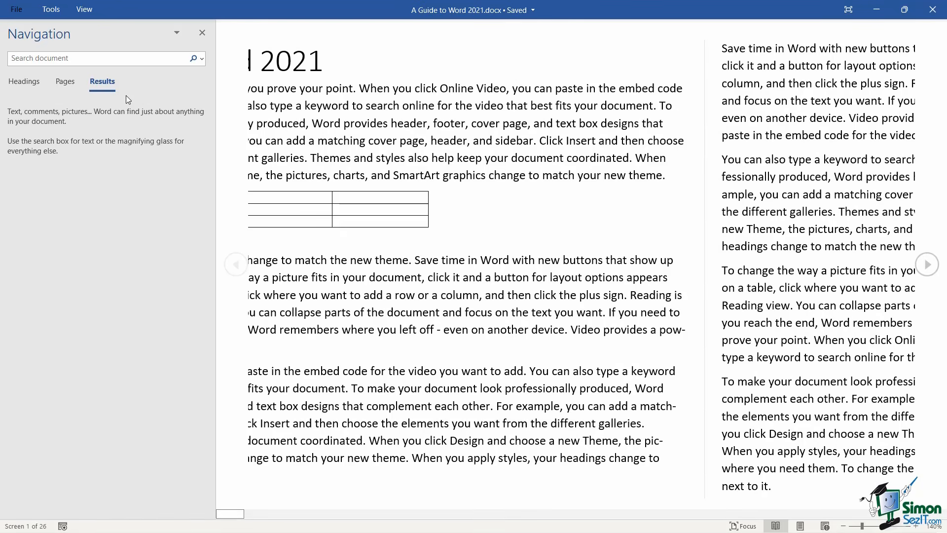
left_click(35, 84)
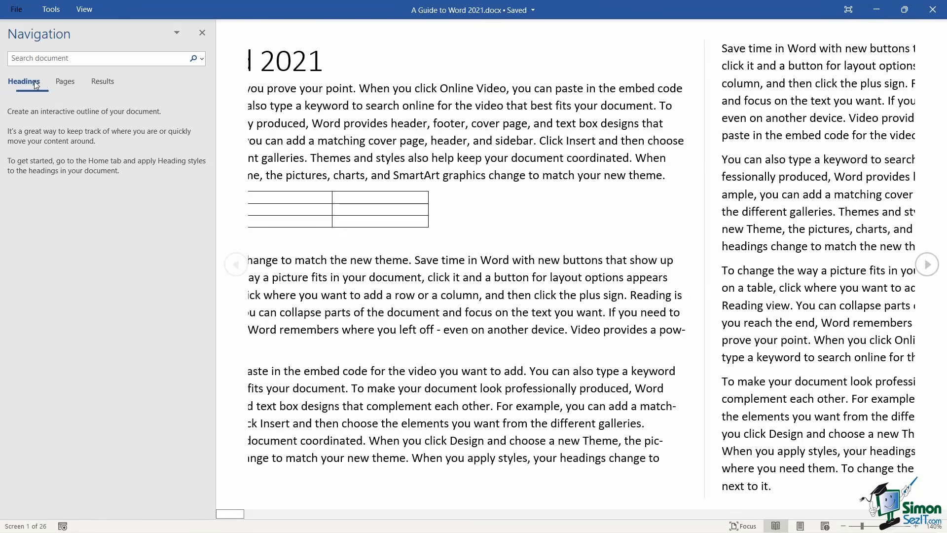
left_click(65, 83)
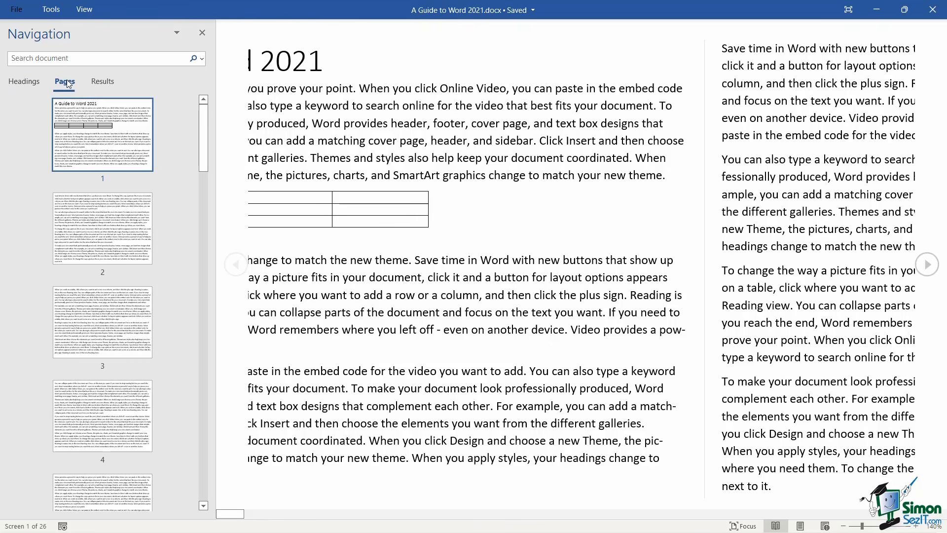
left_click(102, 84)
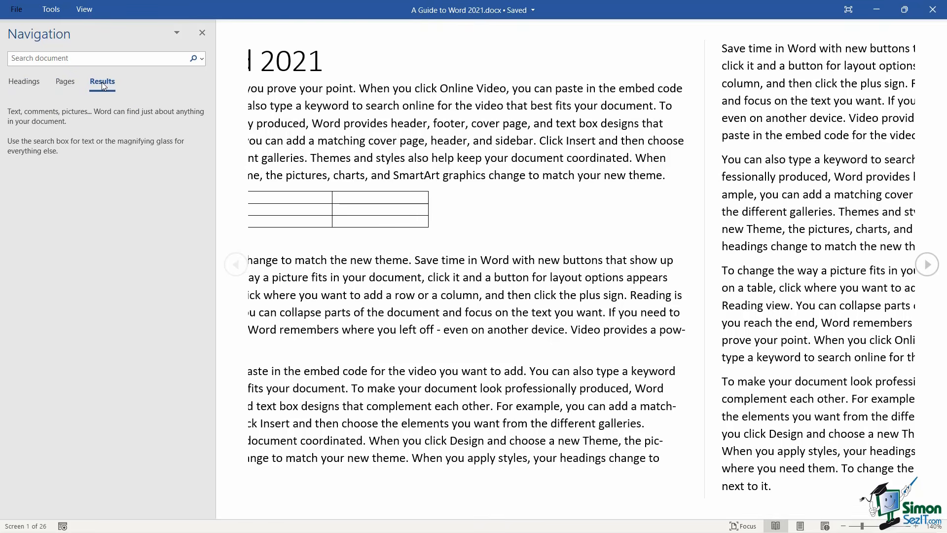
Try the Narrow column width in Read Mode and set the column width to Wide
left_click(84, 9)
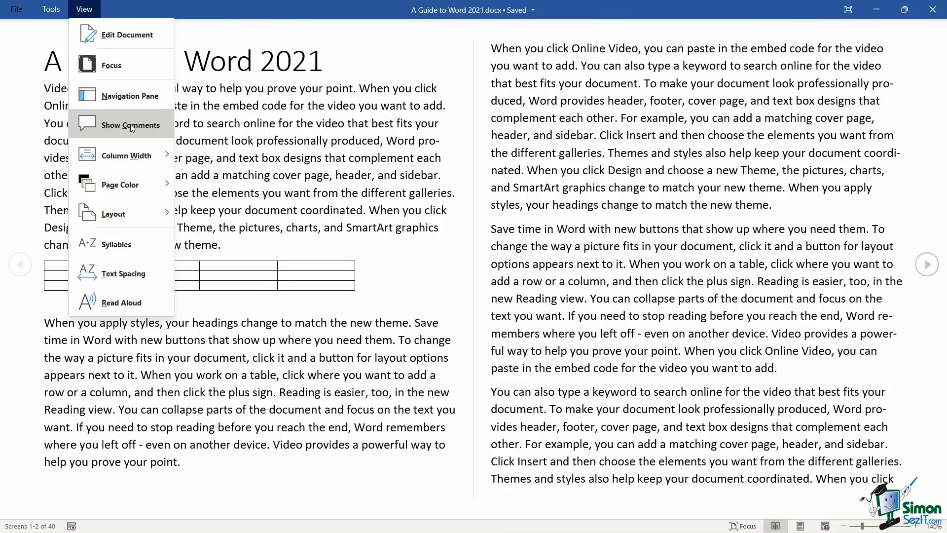
mouse_move(119, 156)
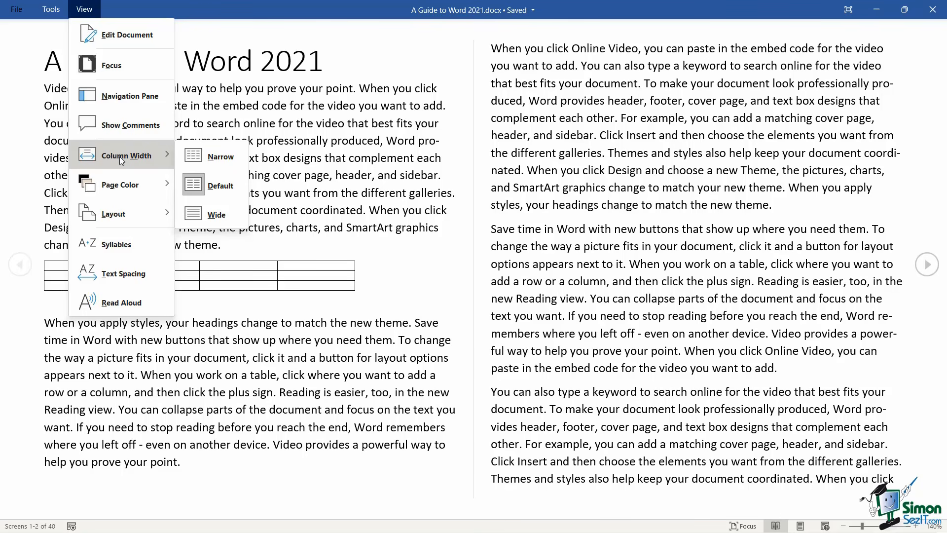
left_click(216, 158)
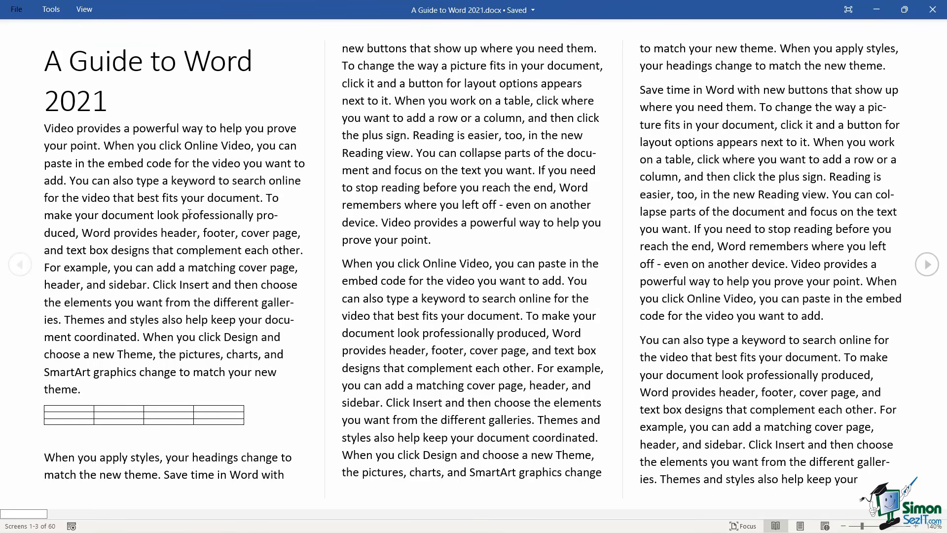
left_click(85, 9)
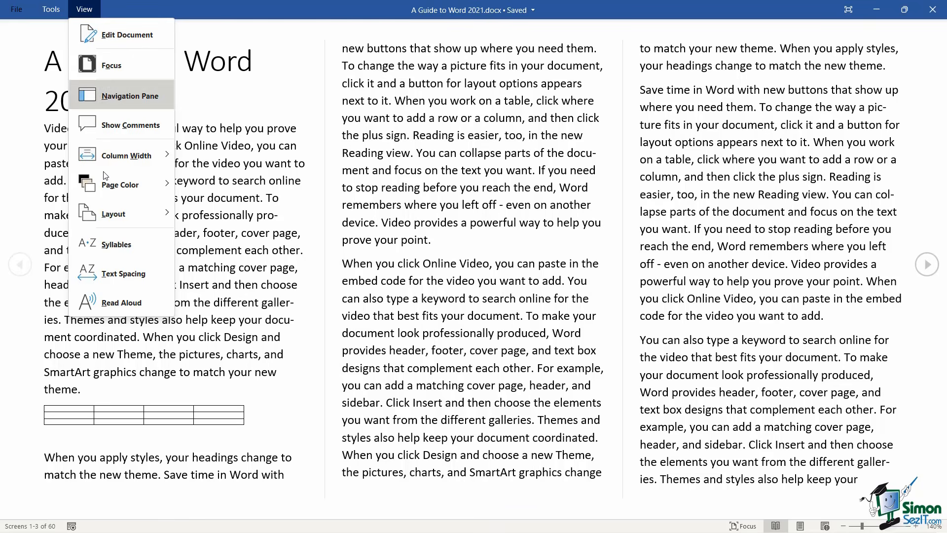
left_click(219, 216)
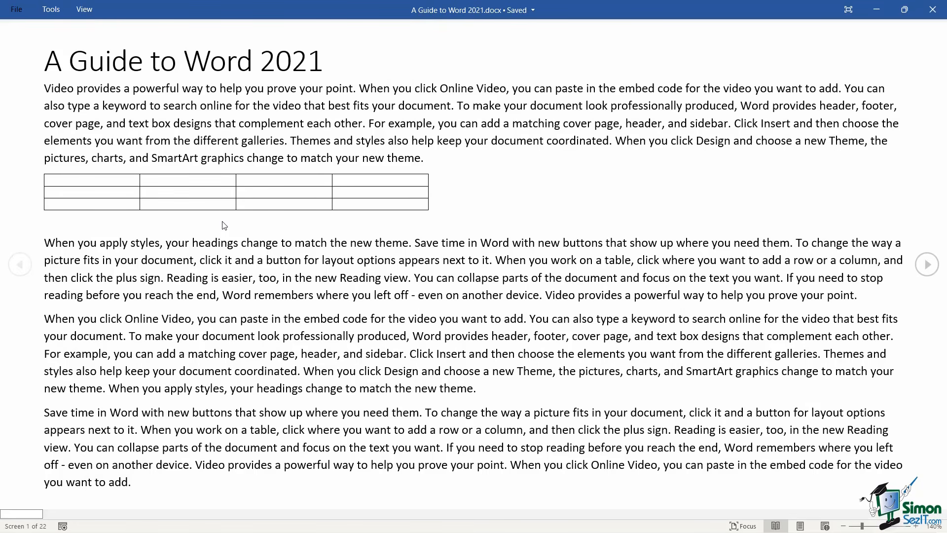
Try the Sepia and Inverse page colors in Read Mode and set the page color back to None
left_click(84, 10)
mouse_move(105, 190)
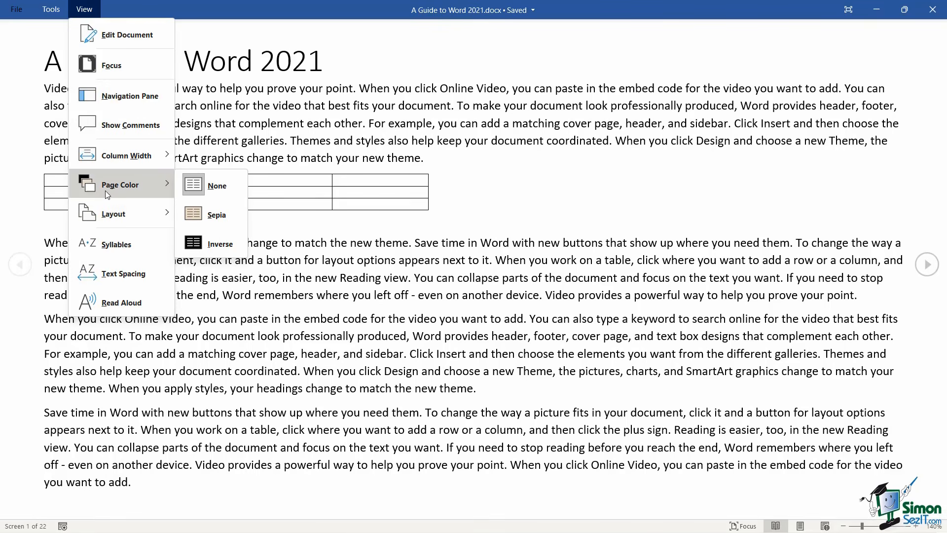
left_click(225, 215)
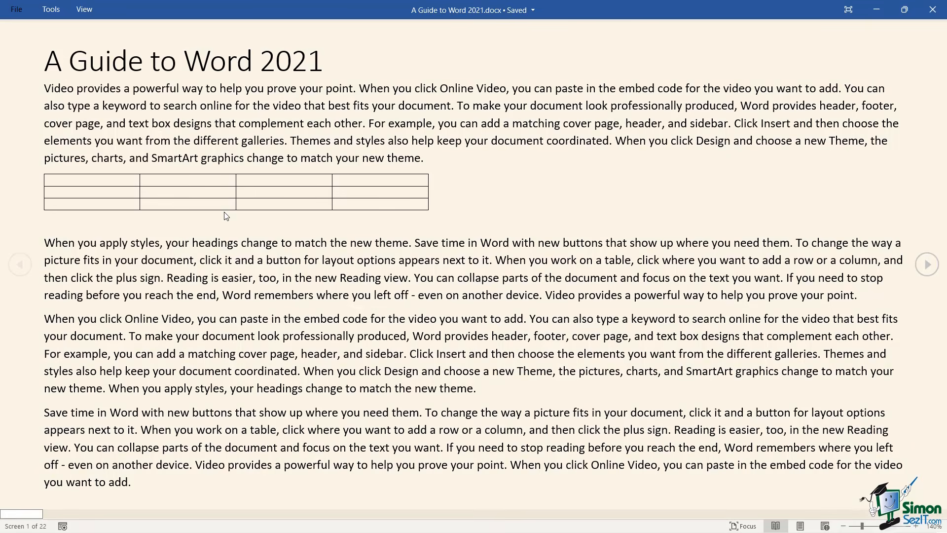
left_click(86, 11)
mouse_move(123, 184)
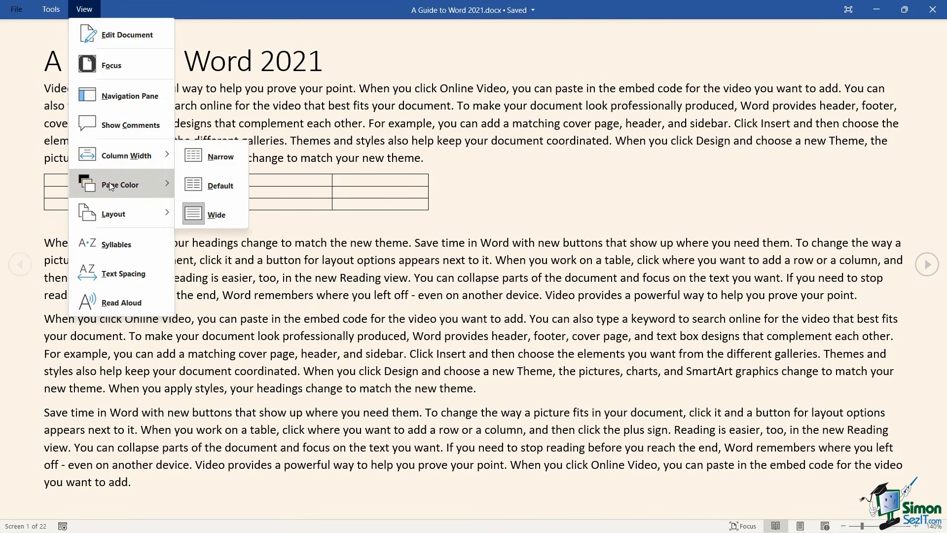
left_click(225, 243)
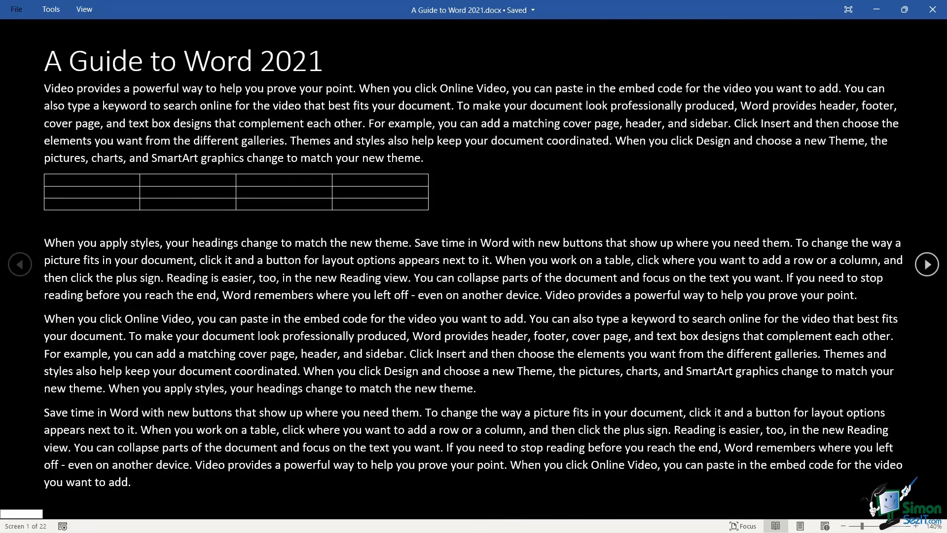
left_click(90, 11)
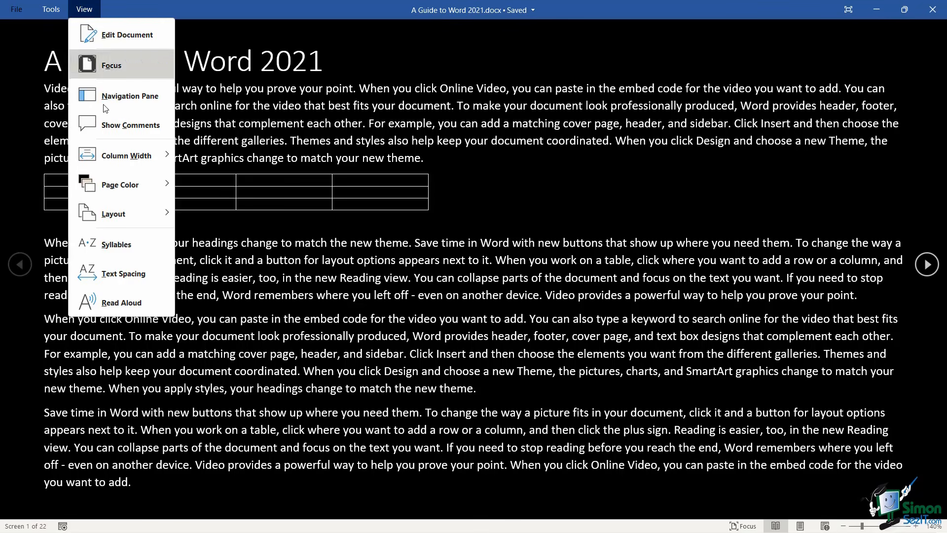
mouse_move(119, 193)
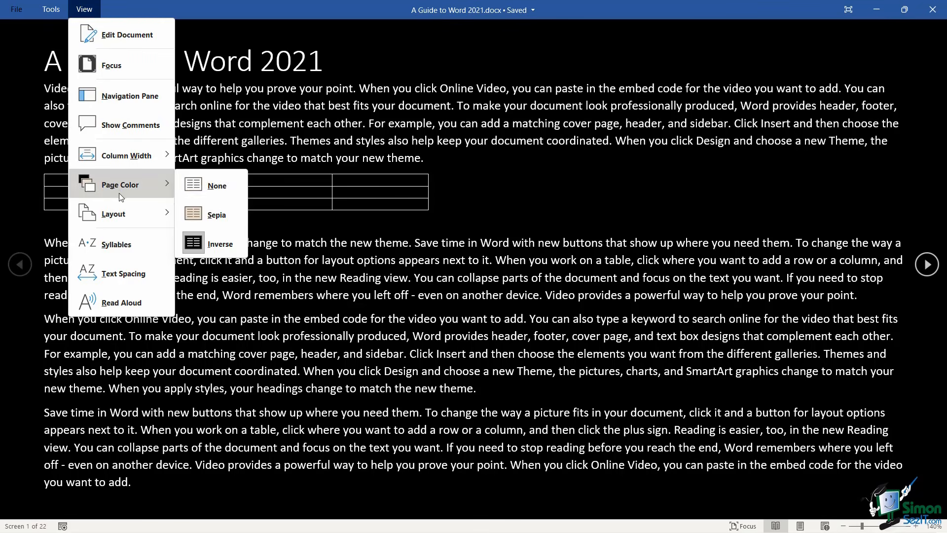
left_click(226, 184)
Change the Read Mode layout to Paper Layout and look through the first pages
left_click(89, 11)
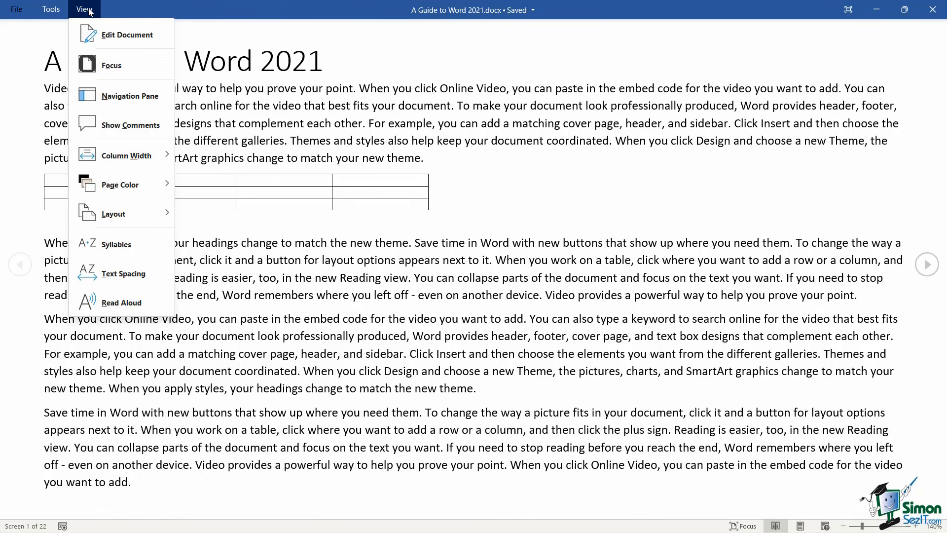
mouse_move(113, 217)
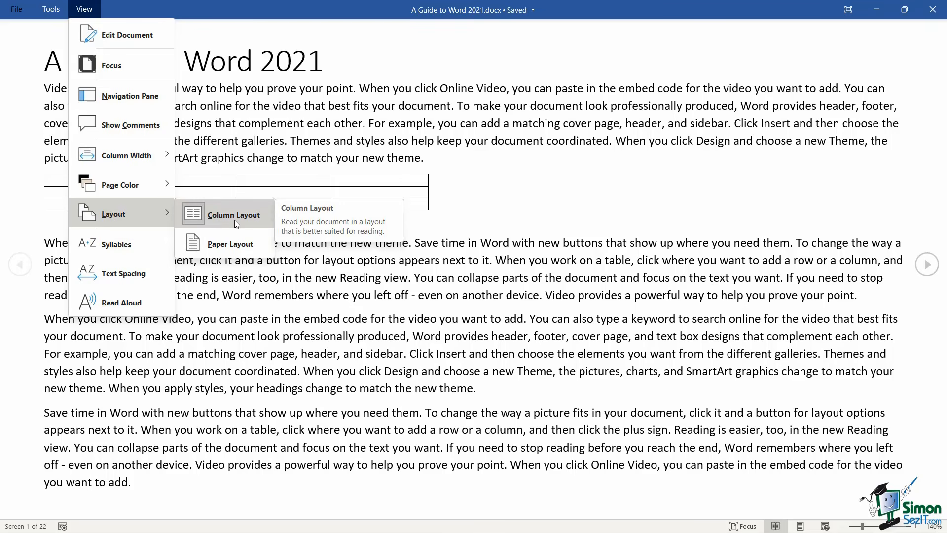
left_click(236, 246)
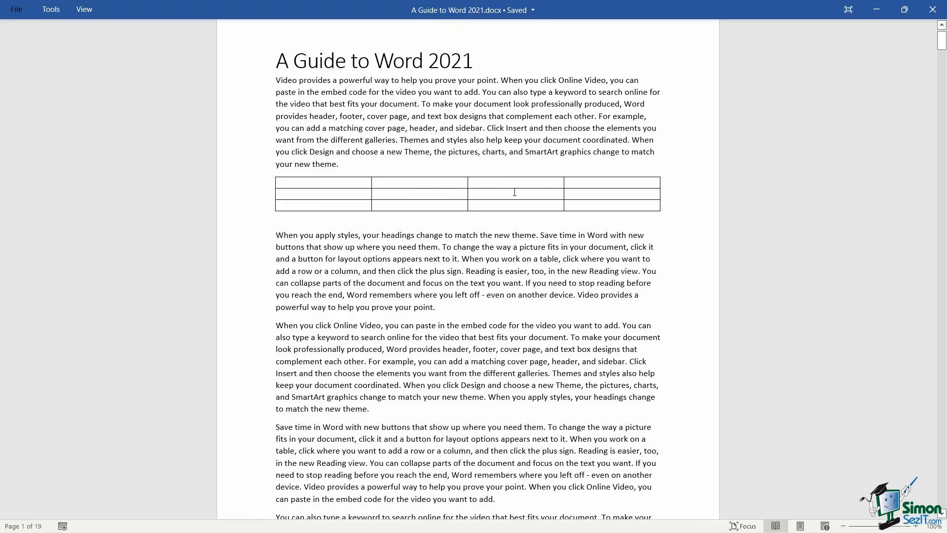
scroll(514, 192, "down", 10)
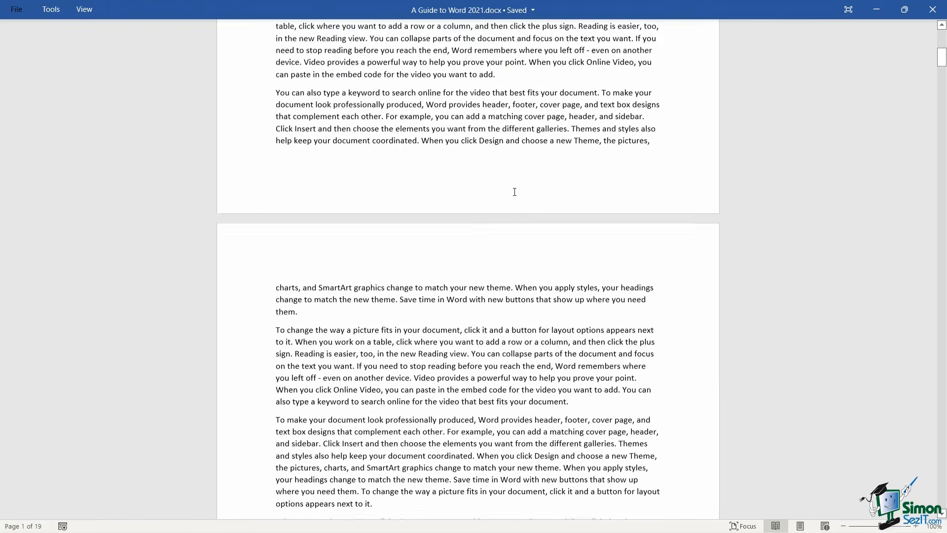
scroll(514, 192, "down", 3)
scroll(515, 192, "up", 15)
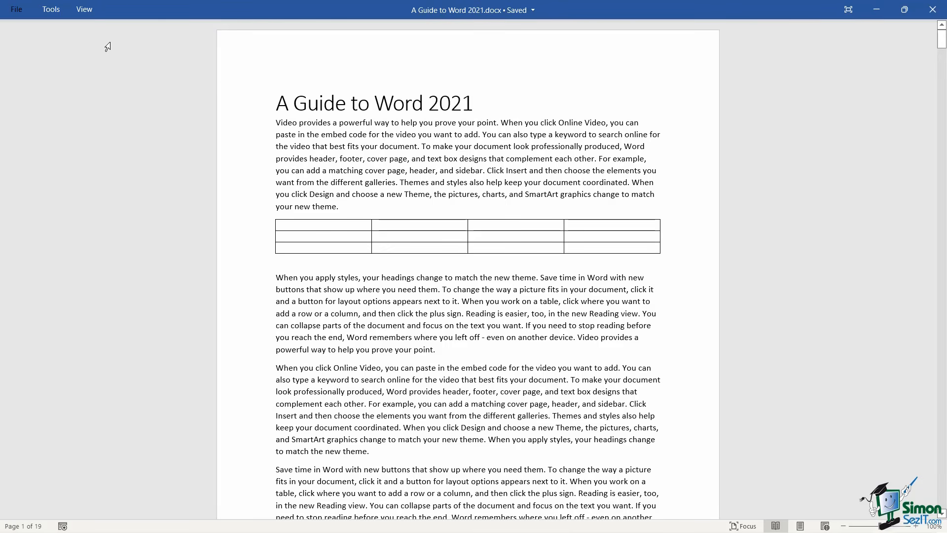
Exit Read Mode to edit the document and switch it to Web Layout
left_click(84, 9)
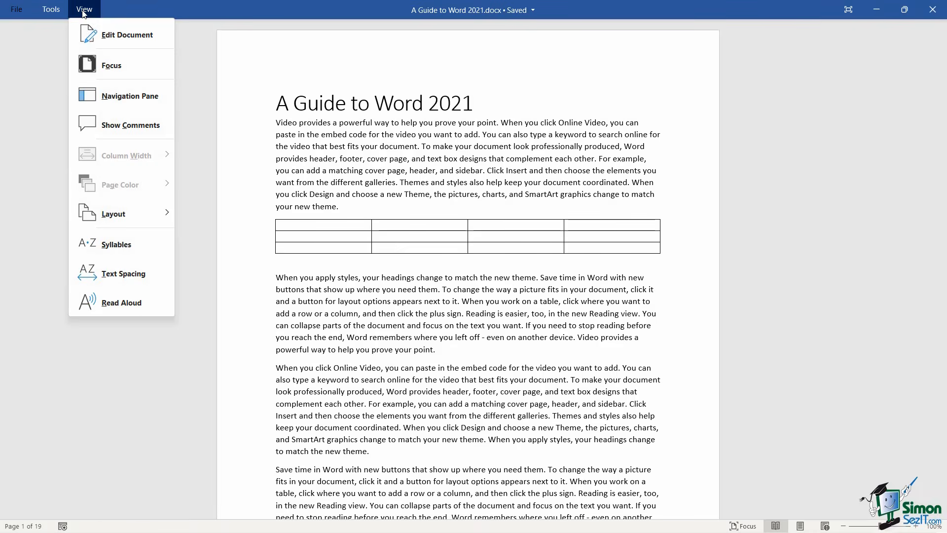
left_click(95, 34)
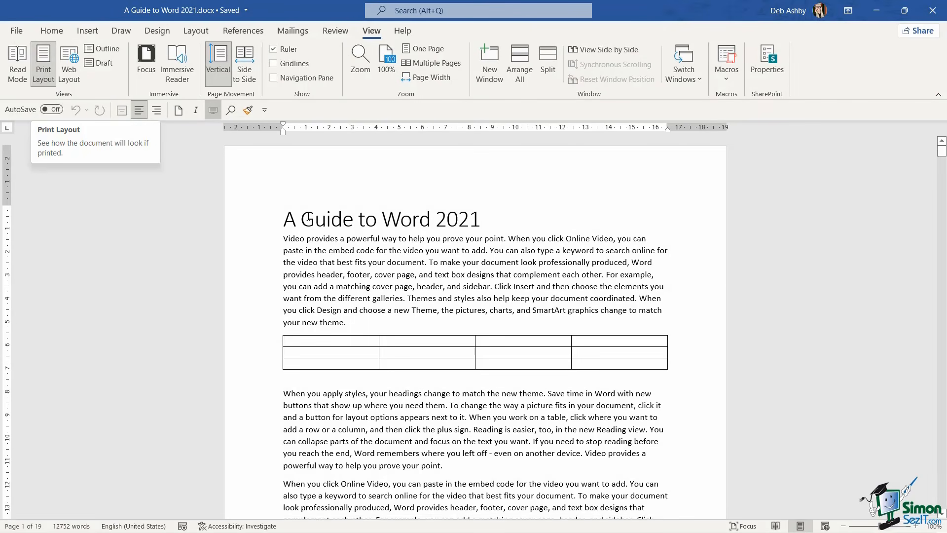
left_click(72, 77)
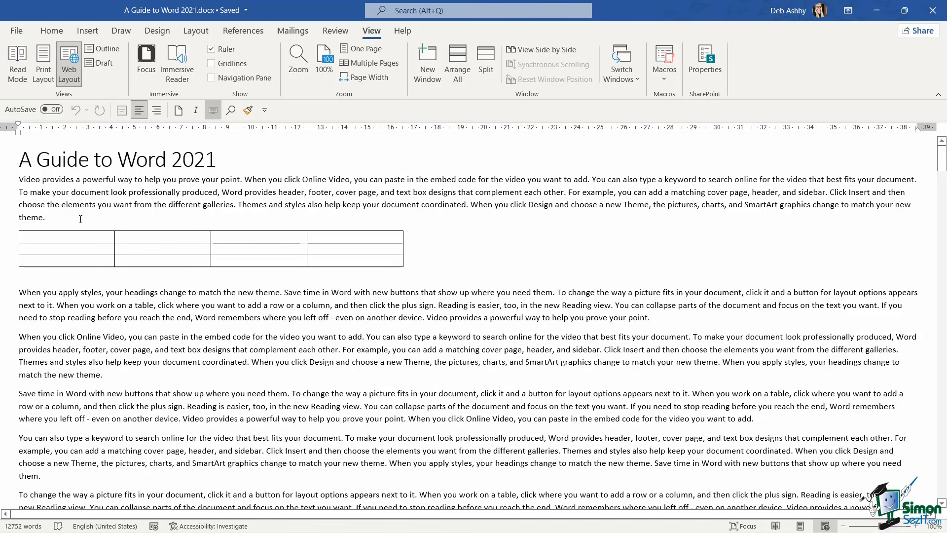
Switch to Outline view and promote the first paragraph beginning "When you click Online Video" to Level 1
left_click(104, 48)
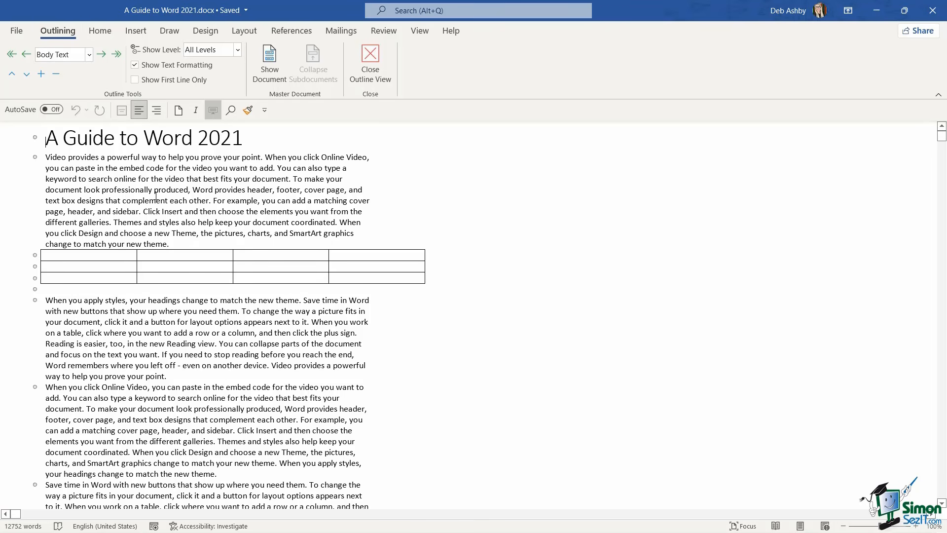
scroll(237, 237, "down", 5)
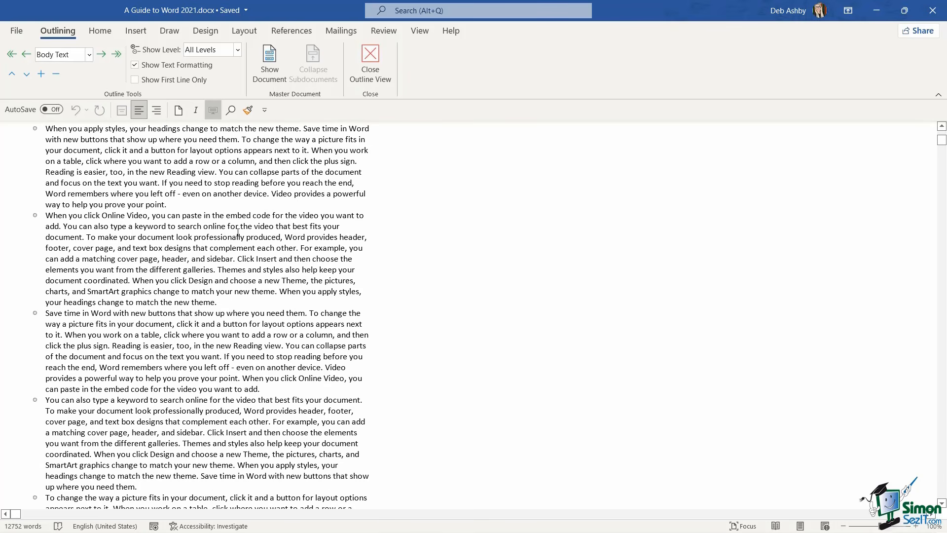
left_click(46, 215)
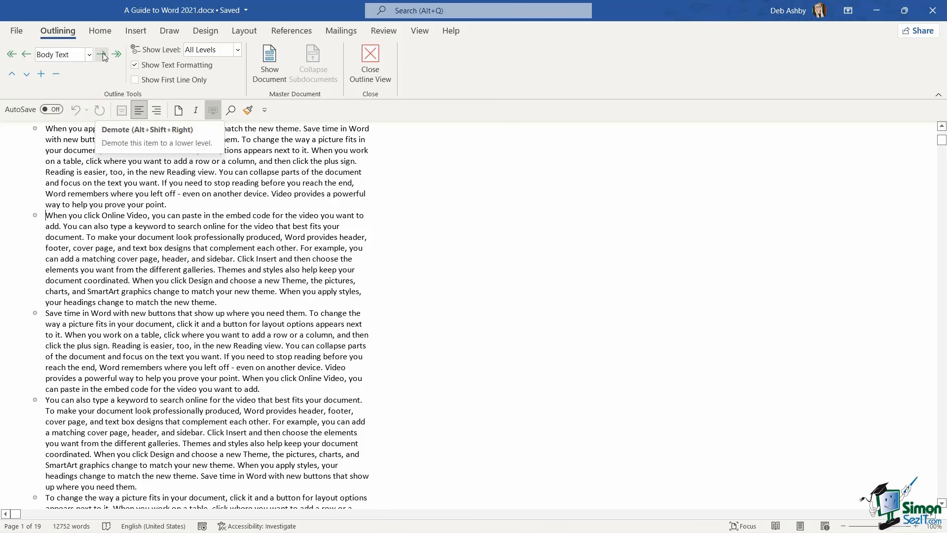
left_click(26, 56)
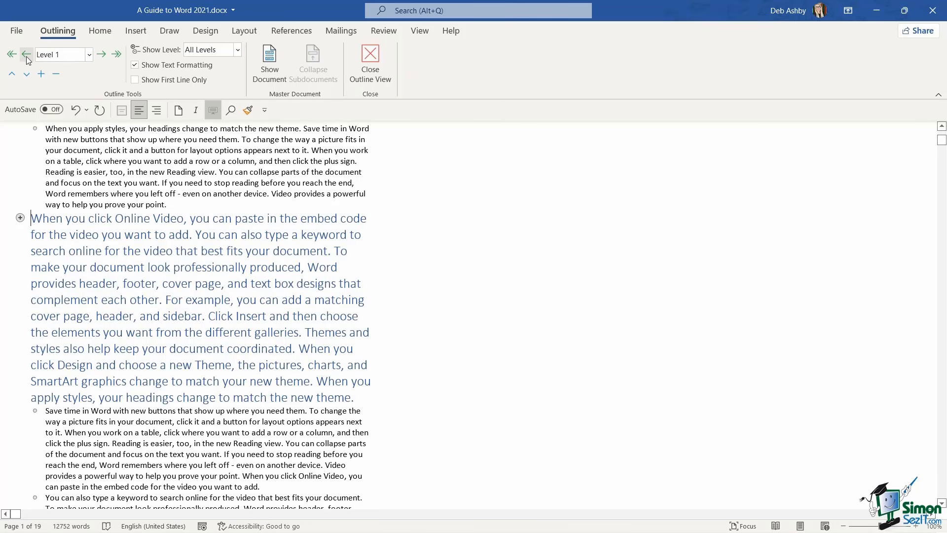
Demote the "When you click Online Video" heading to Level 3 and promote it back to Level 1
left_click(102, 55)
left_click(102, 55)
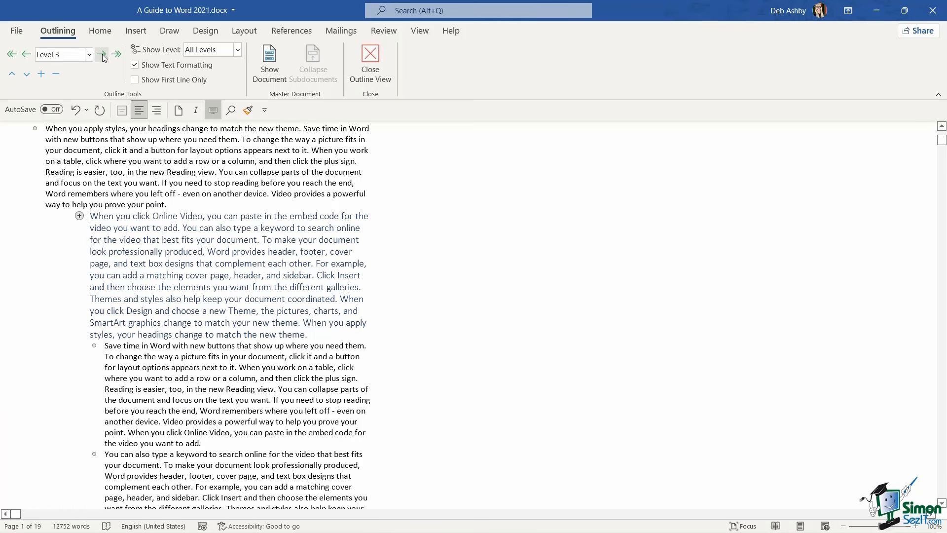
left_click(25, 54)
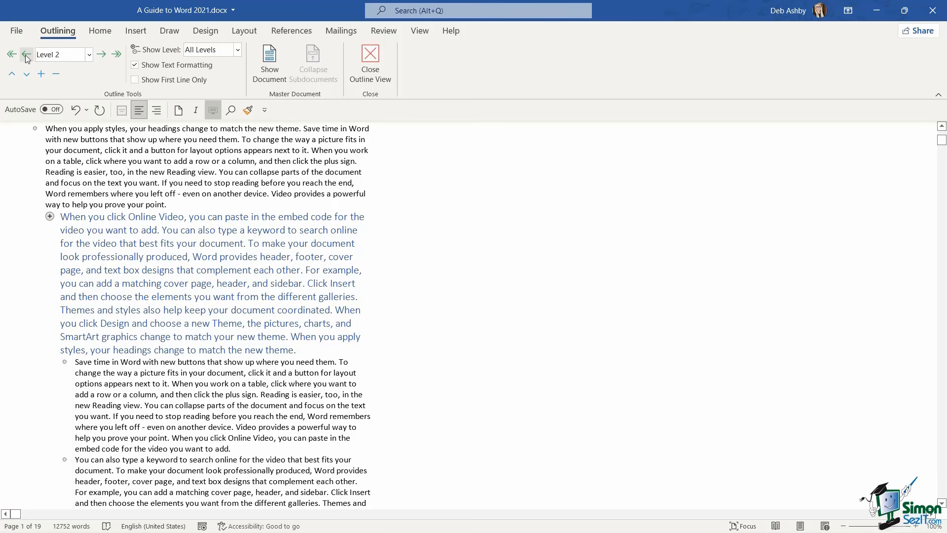
left_click(25, 55)
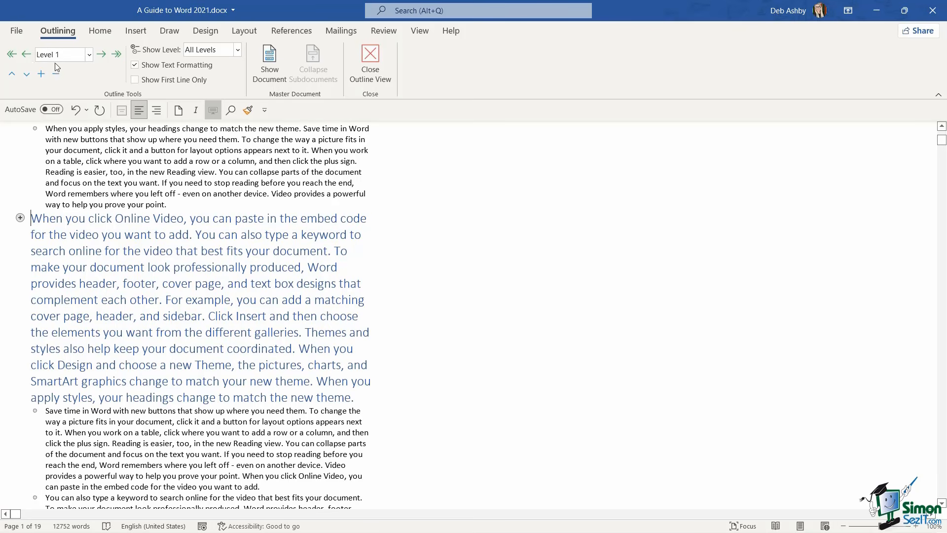
Demote the "When you click Online Video" heading to Level 2 and close Outline view
left_click(102, 55)
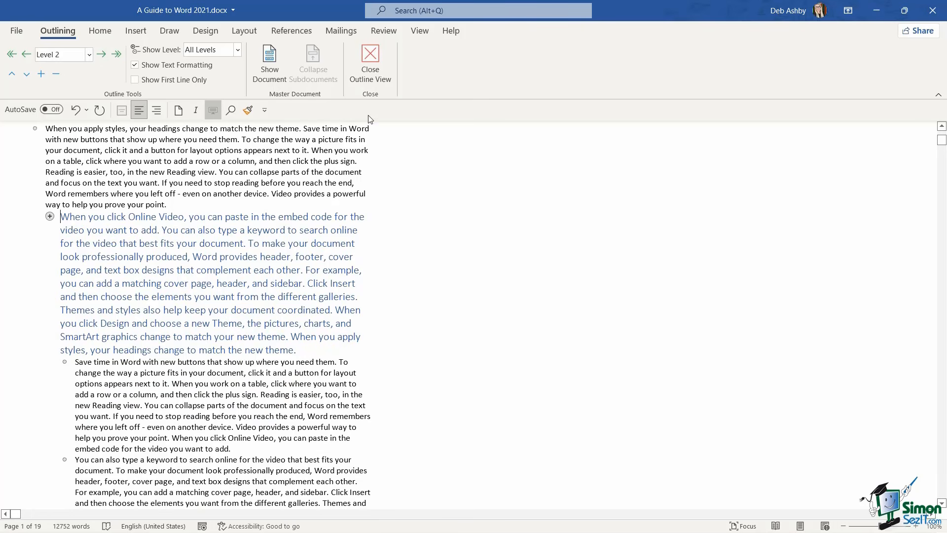
left_click(371, 58)
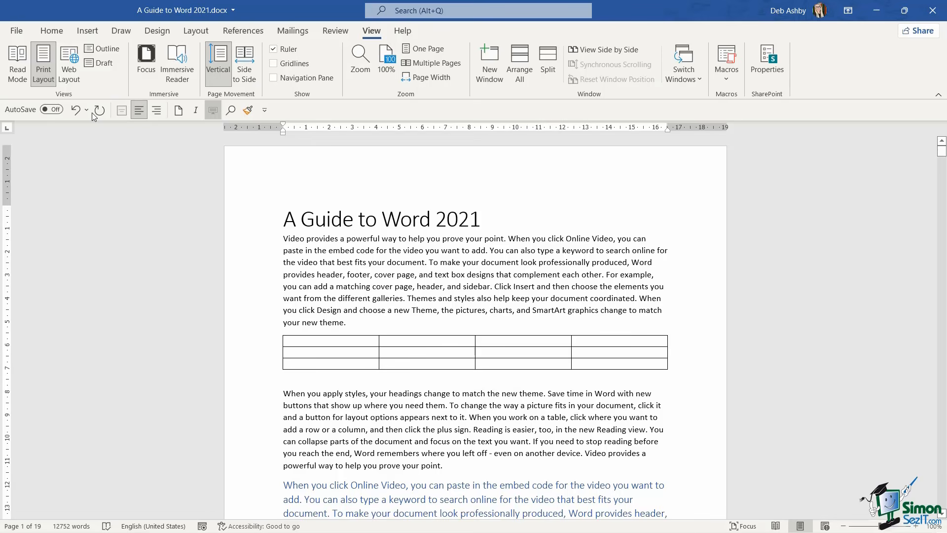
Switch the document to Draft view, look through its text, and return to Print Layout
left_click(107, 67)
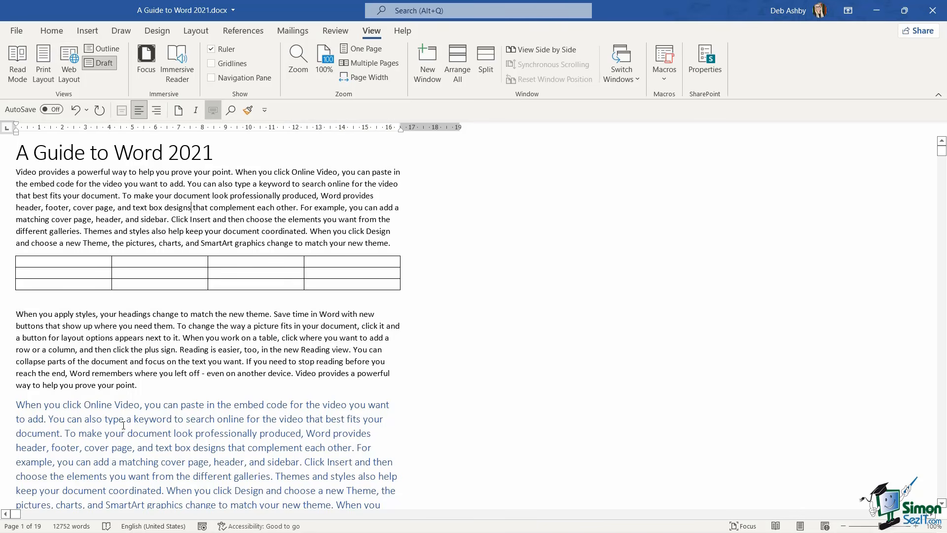
scroll(243, 283, "down", 10)
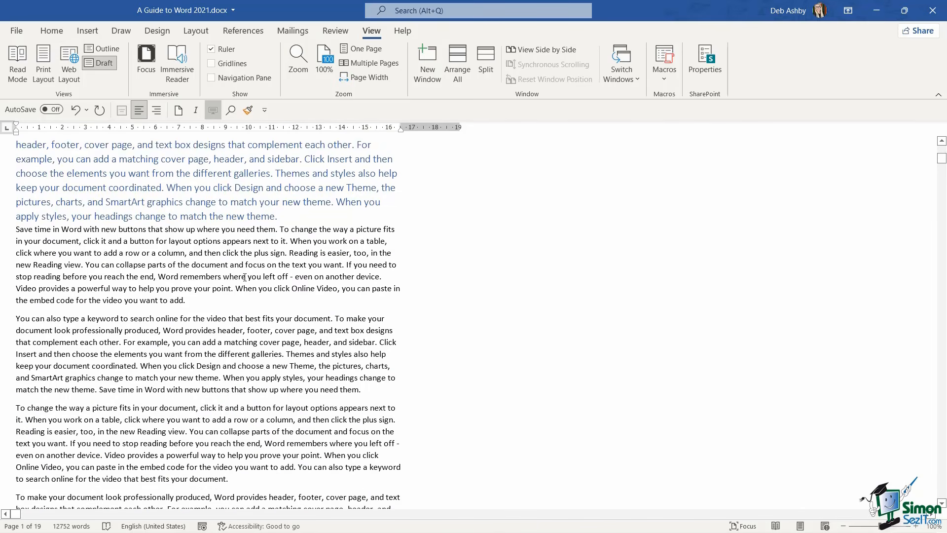
scroll(244, 277, "up", 12)
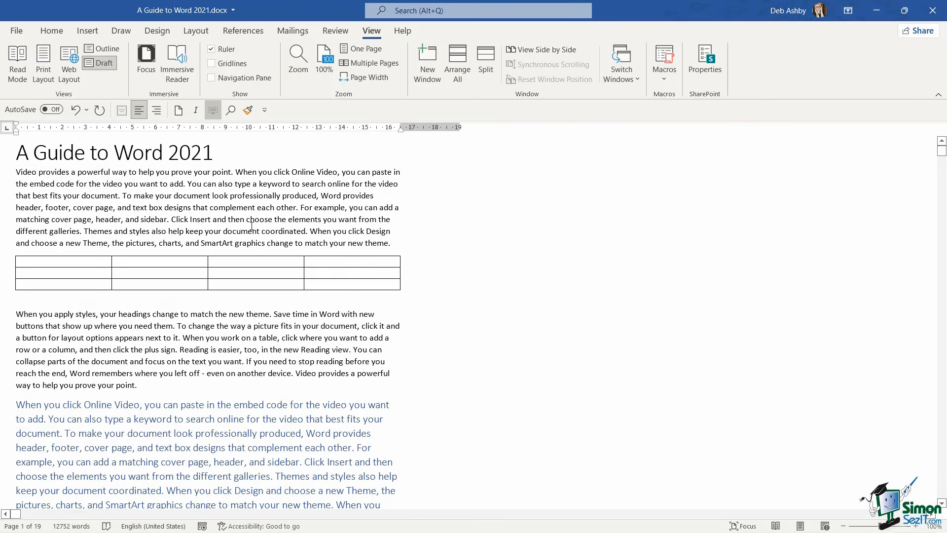
left_click(43, 69)
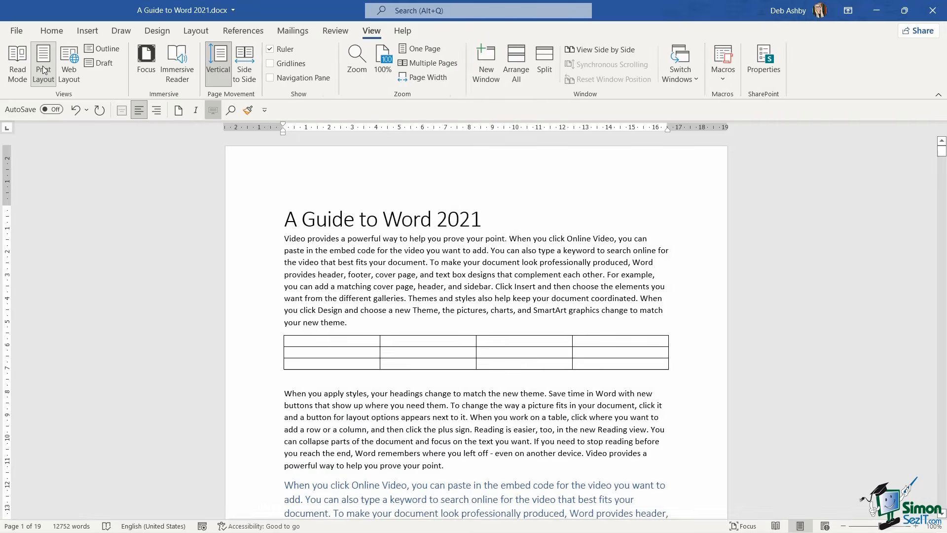
left_click(485, 225)
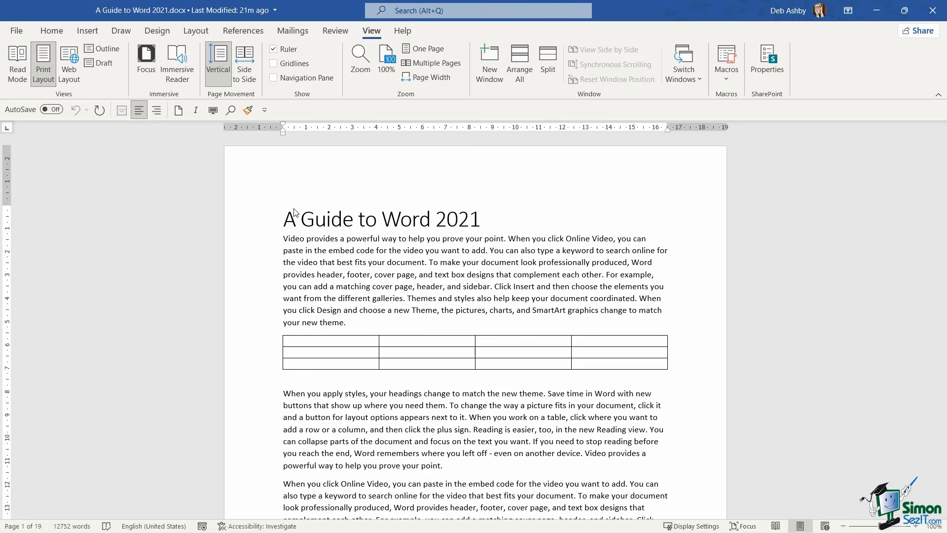
Turn on Focus mode and look through the first two pages of the document
left_click(145, 60)
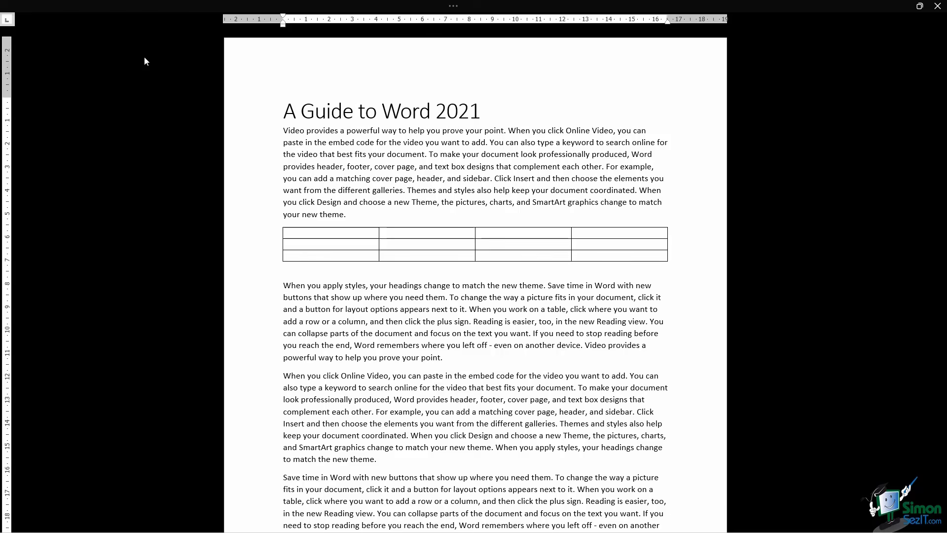
scroll(329, 191, "down", 10)
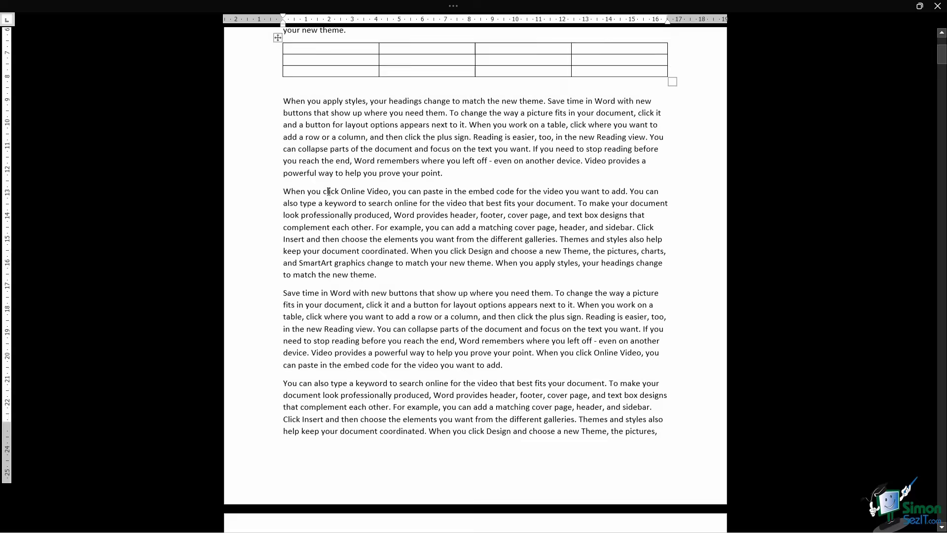
scroll(328, 191, "down", 4)
scroll(328, 191, "up", 7)
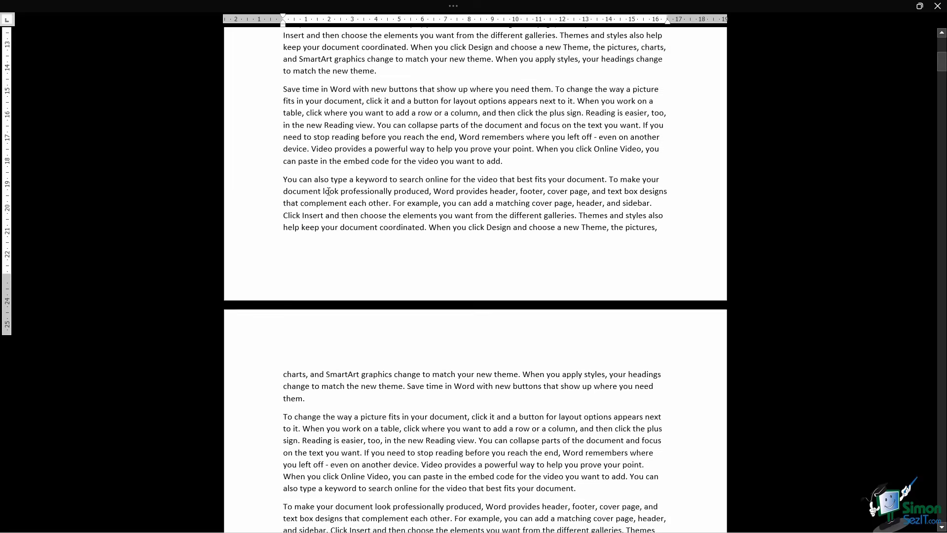
scroll(329, 192, "up", 7)
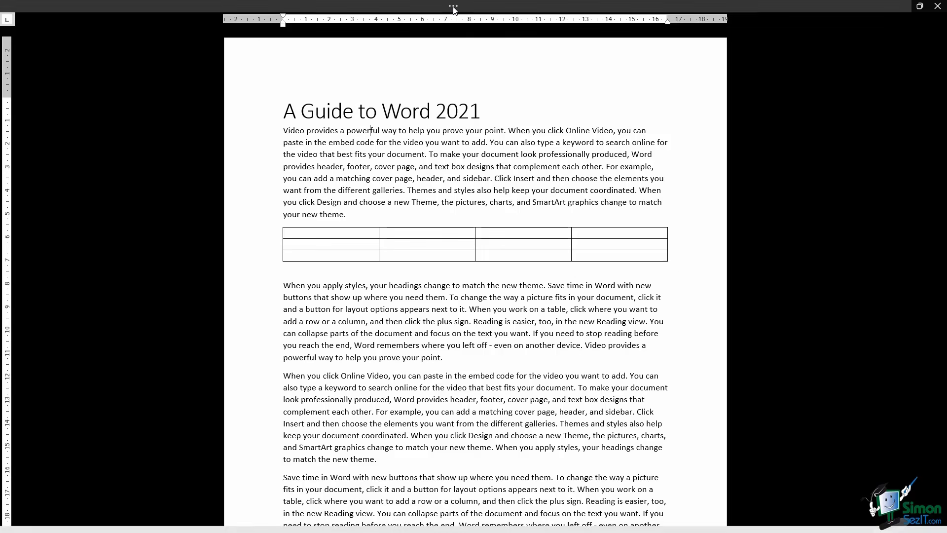
Set the Focus mode background to Pale Rust Gradient and leave Focus mode
mouse_move(454, 11)
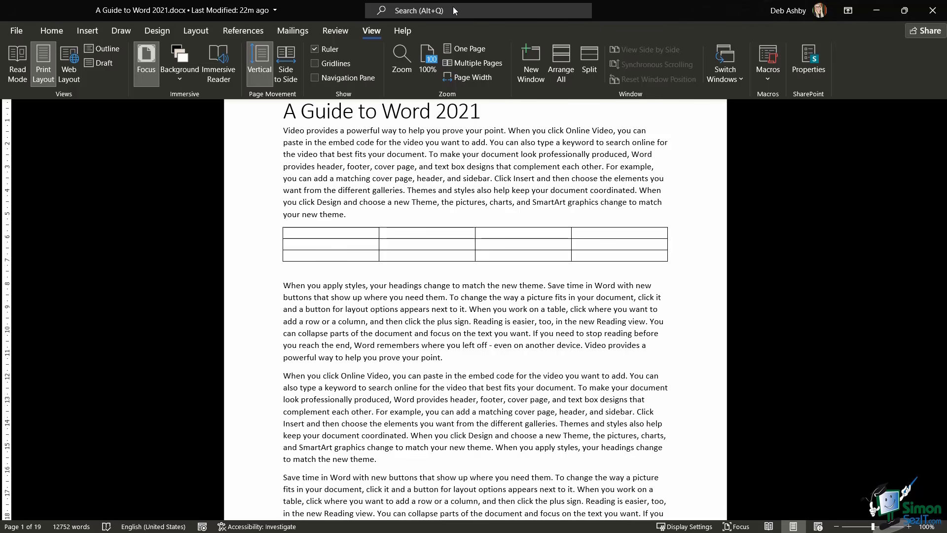
left_click(180, 79)
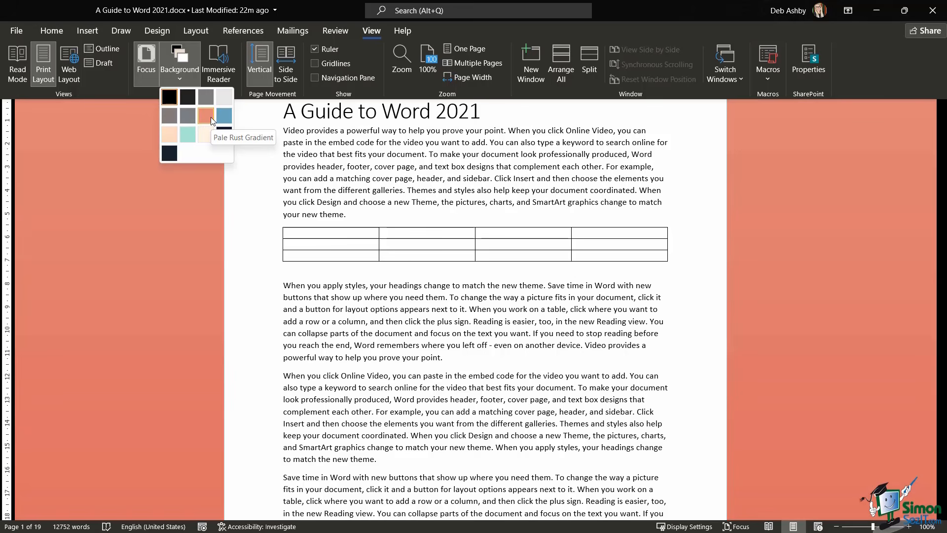
left_click(211, 117)
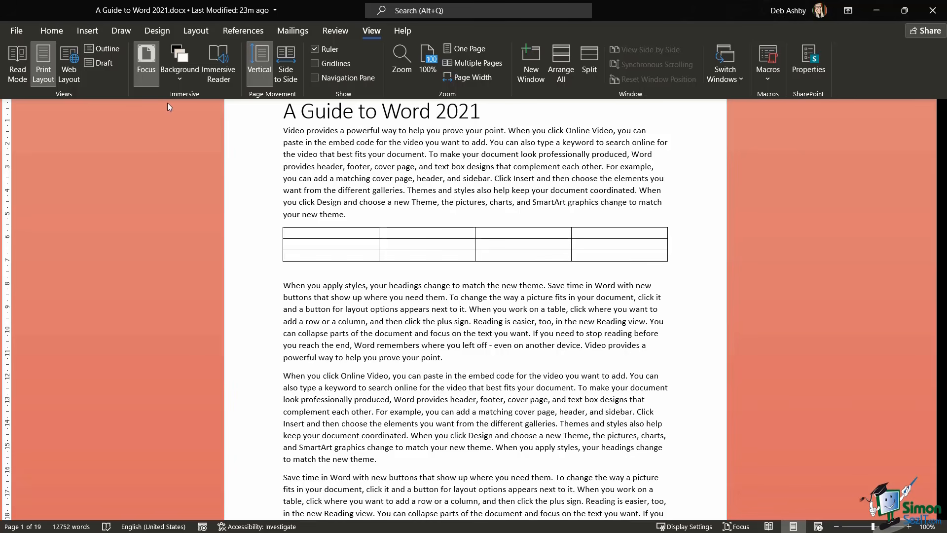
left_click(148, 69)
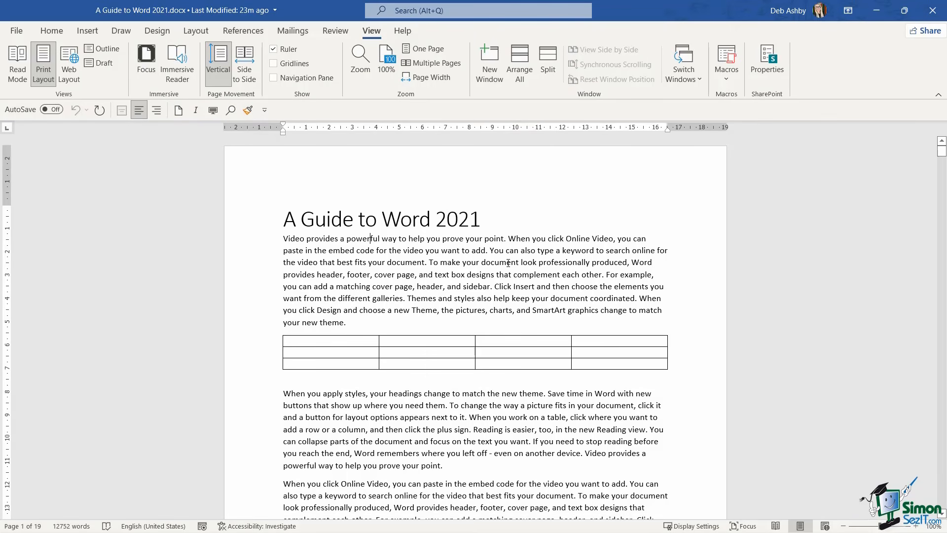
Open the document in Immersive Reader, try the Very Narrow column width, and set the width to Moderate
left_click(176, 64)
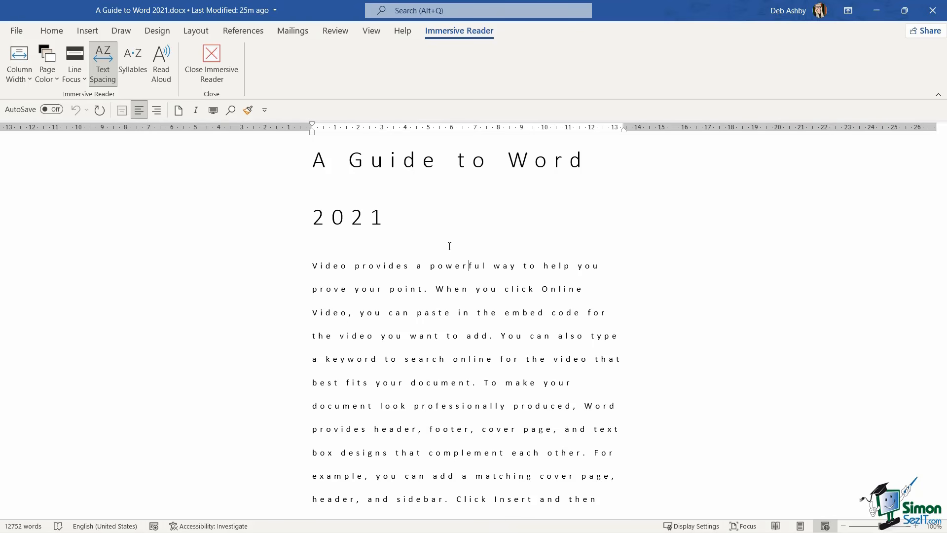
left_click(26, 78)
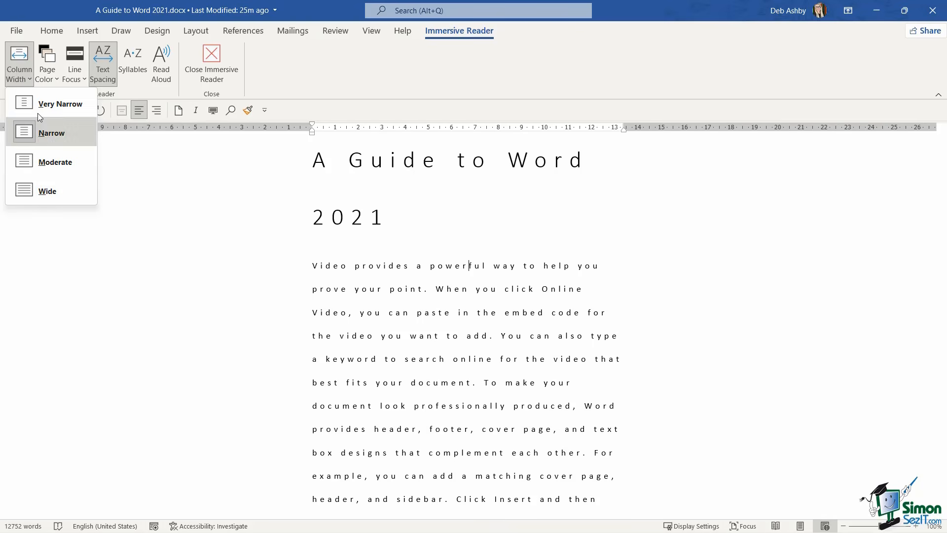
left_click(39, 110)
left_click(14, 79)
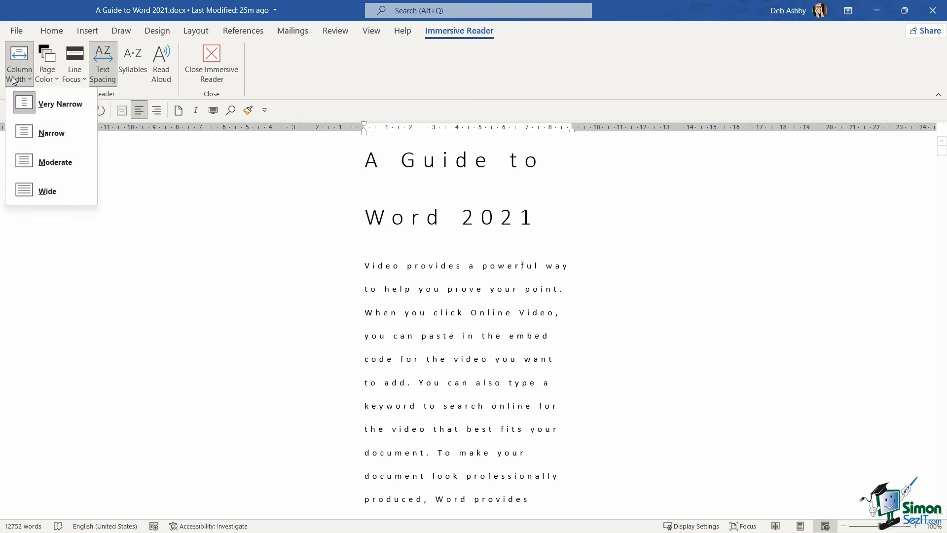
left_click(40, 161)
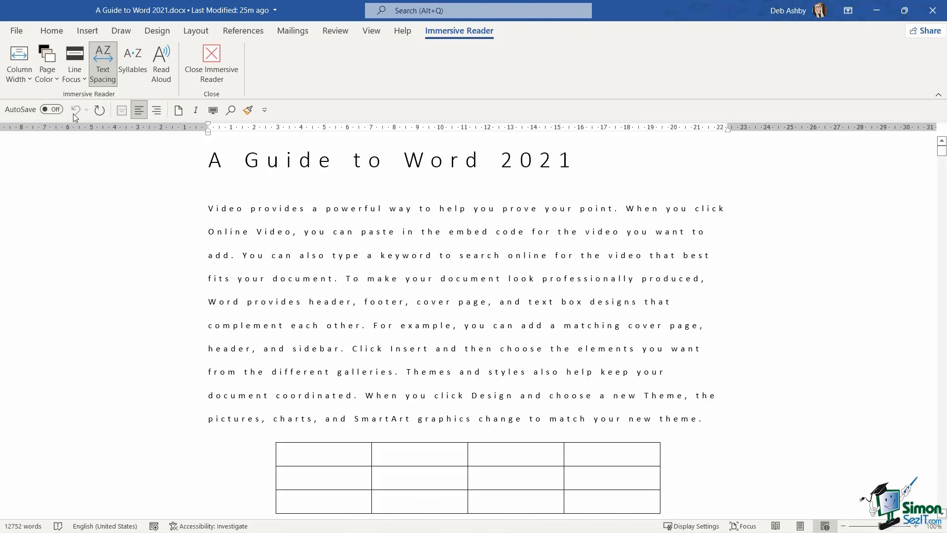
Set the Immersive Reader page color to Light Green
left_click(55, 80)
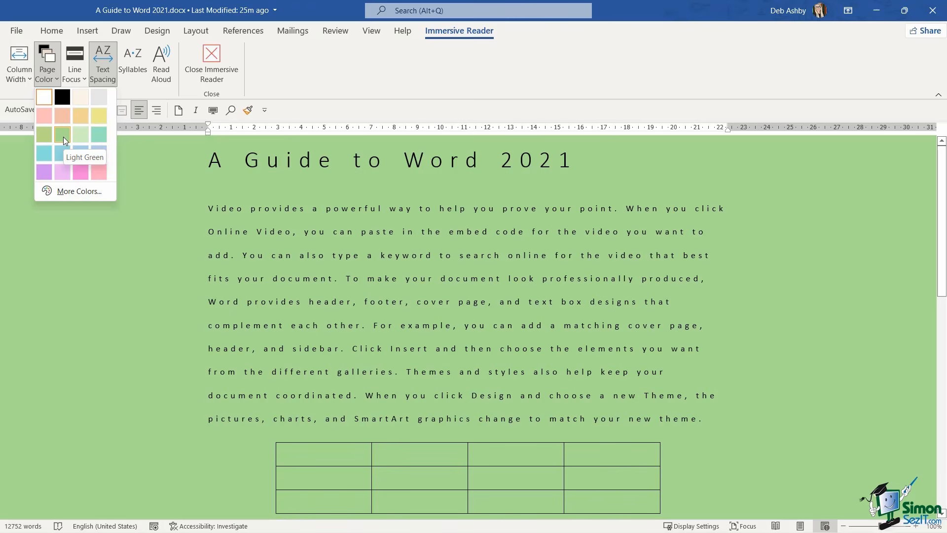
left_click(63, 134)
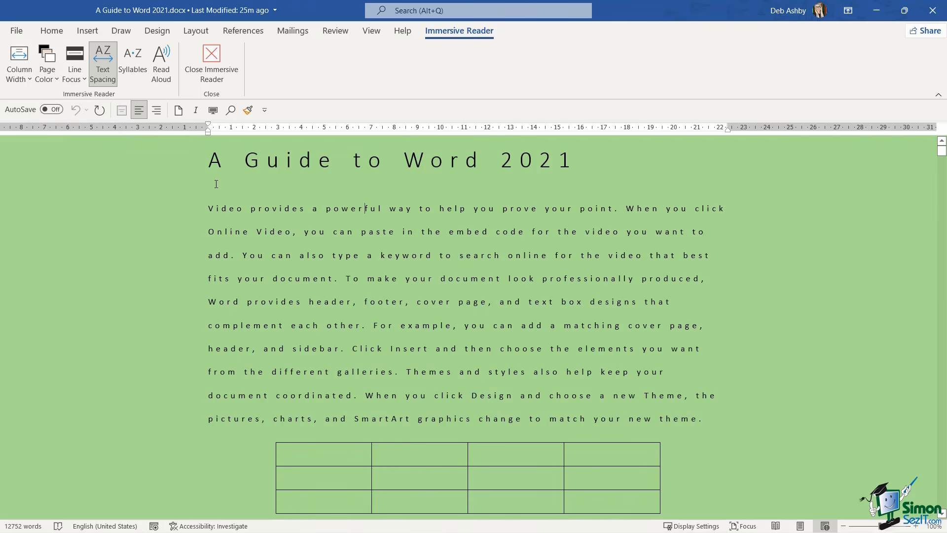
Set the line focus to One Line and advance line by line through the first paragraph
left_click(79, 74)
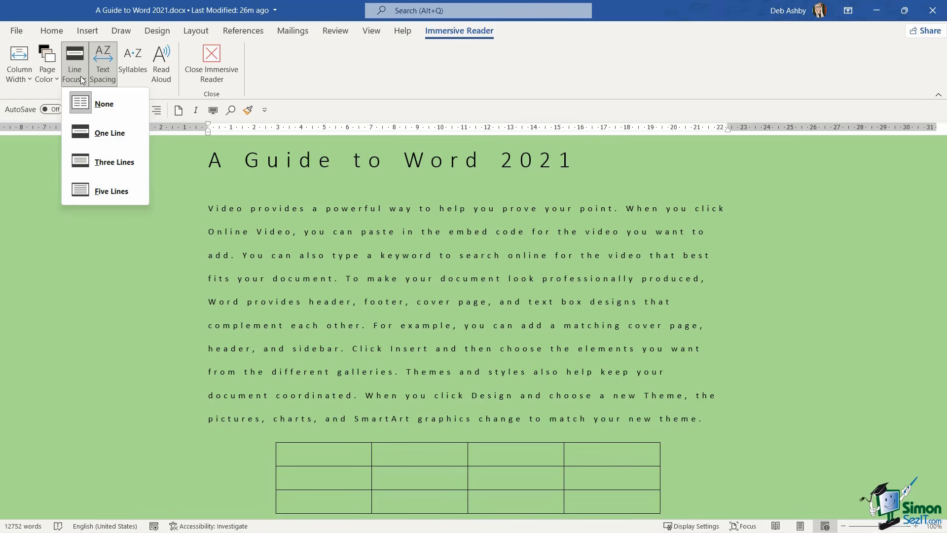
left_click(106, 134)
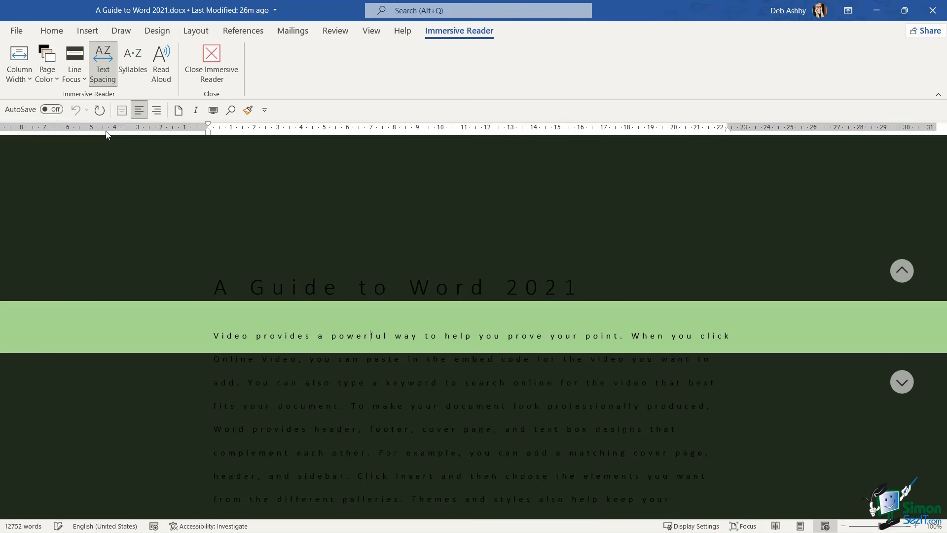
left_click(902, 381)
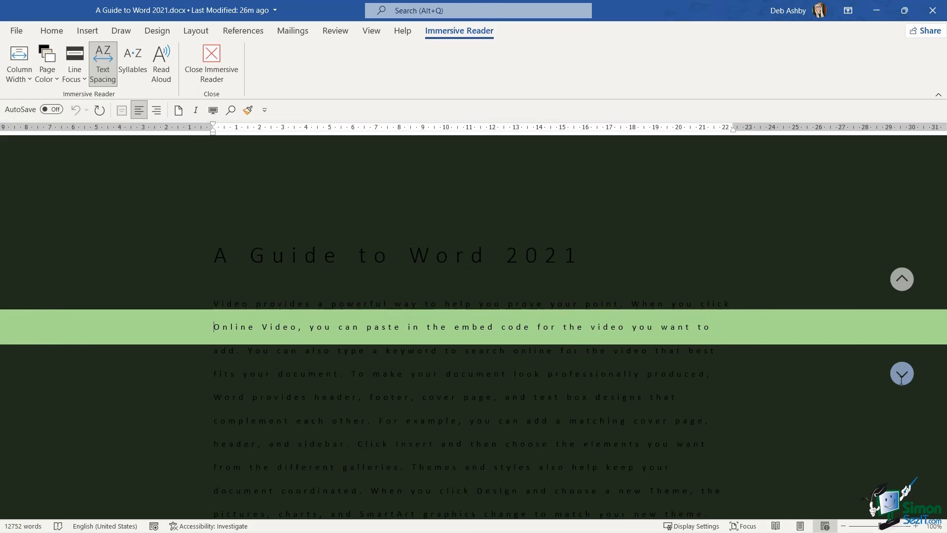
left_click(901, 380)
left_click(901, 380)
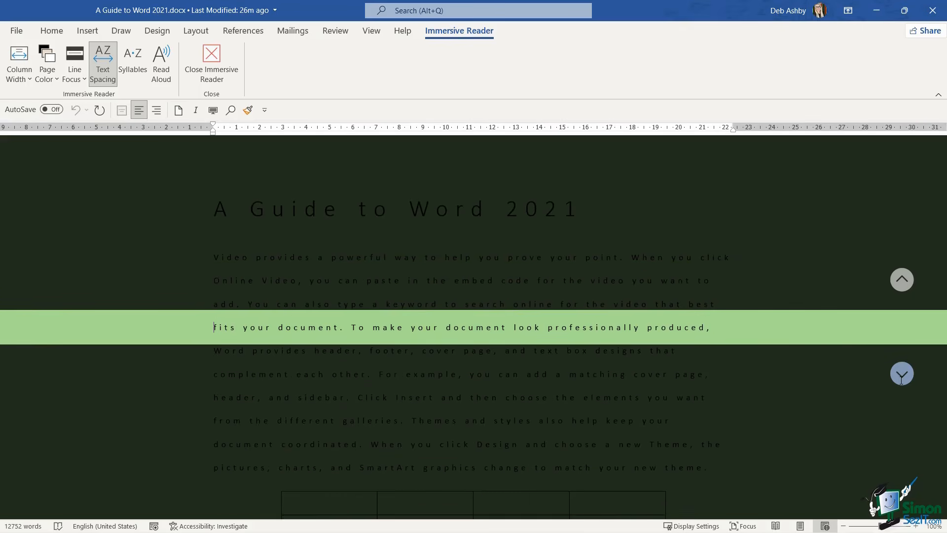
left_click(902, 380)
left_click(901, 381)
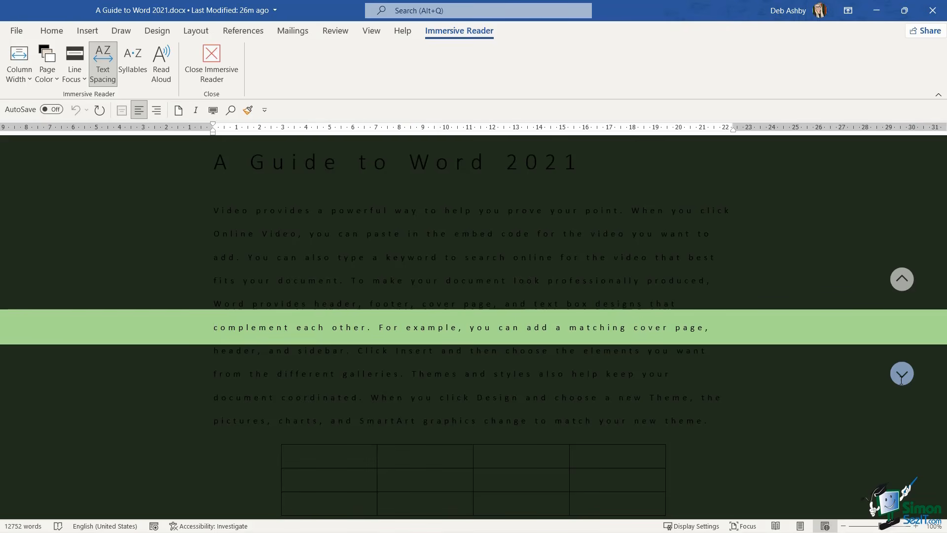
Change the line focus to Three Lines, advance through the text past the table, and set it back to None
left_click(74, 69)
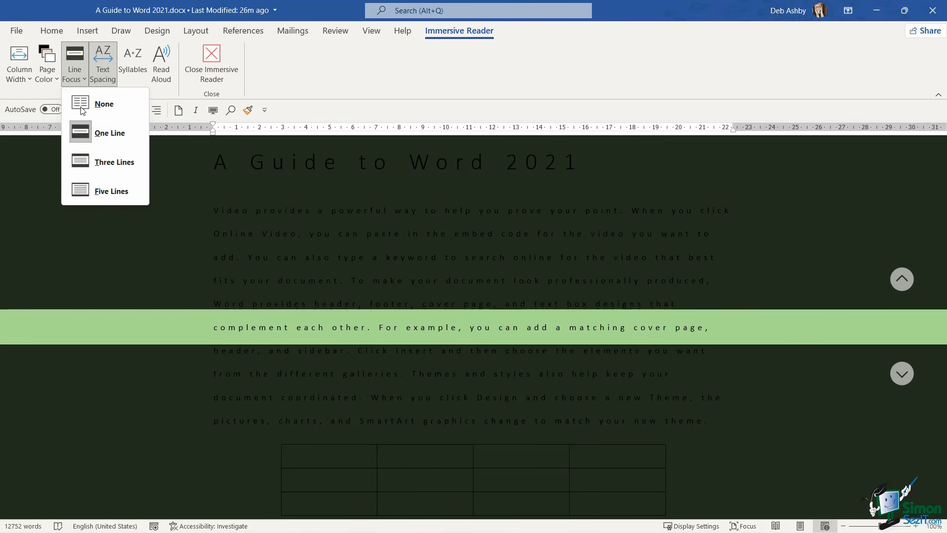
left_click(91, 163)
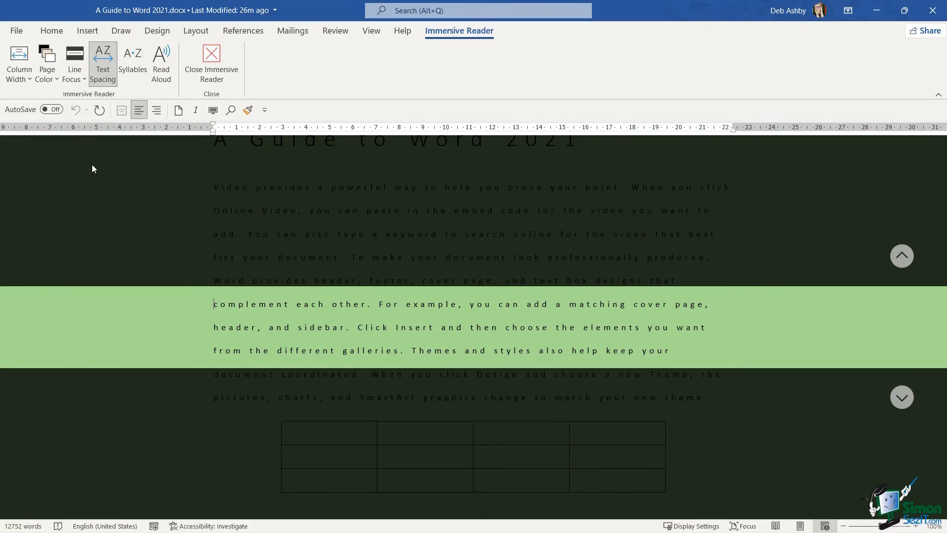
left_click(903, 397)
left_click(903, 398)
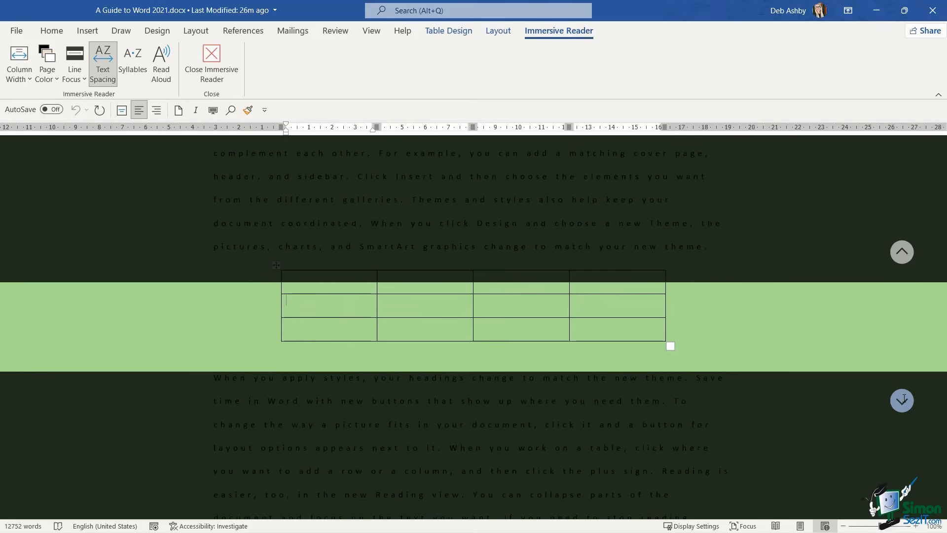
left_click(903, 399)
left_click(902, 398)
left_click(902, 398)
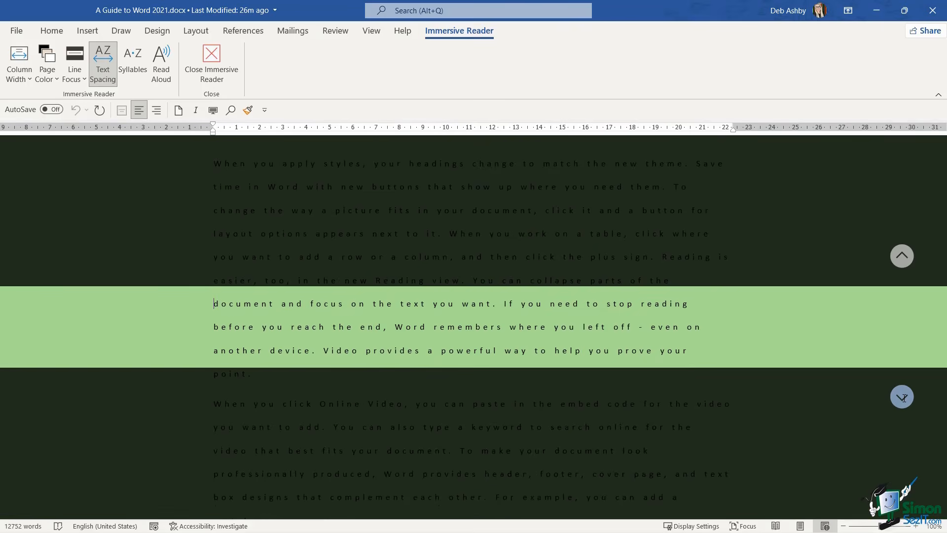
left_click(903, 398)
left_click(903, 398)
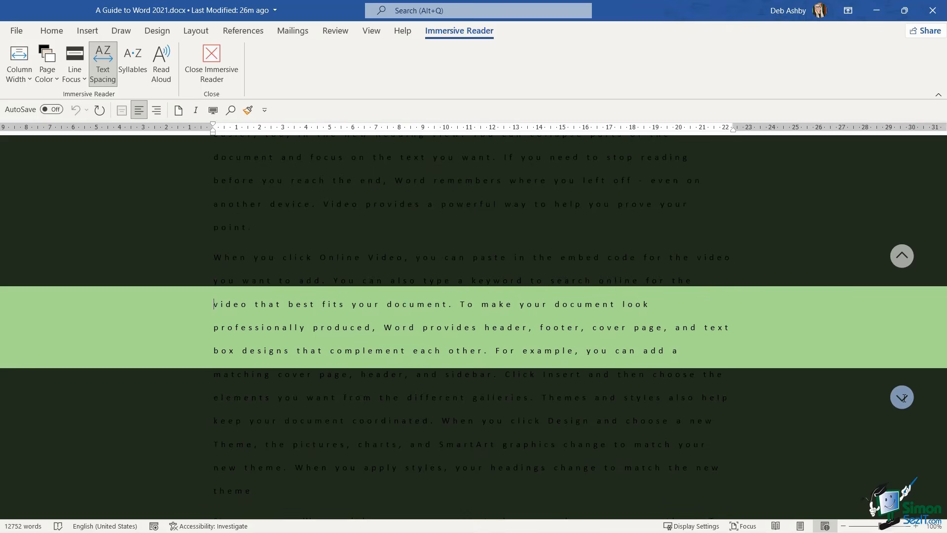
left_click(74, 69)
left_click(94, 105)
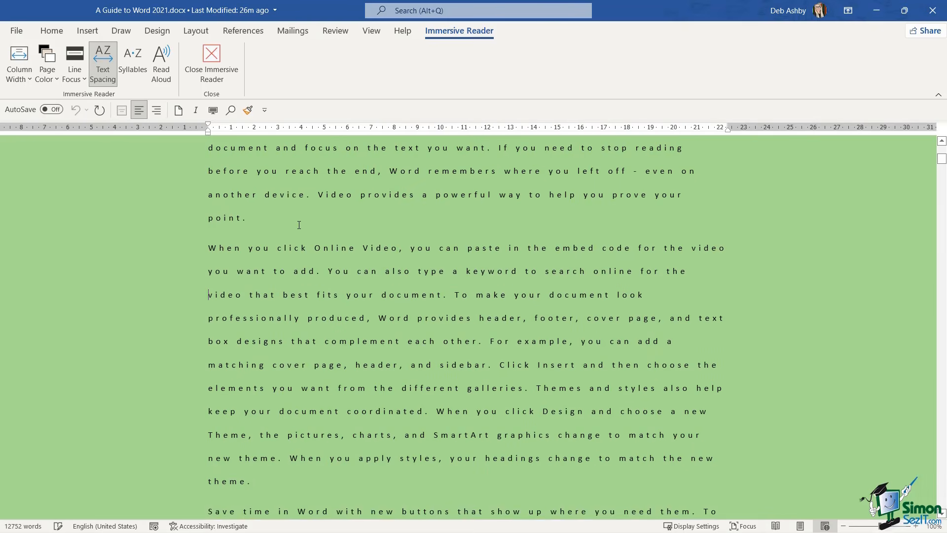
Turn text spacing off and back on, and return to the document title
left_click(102, 72)
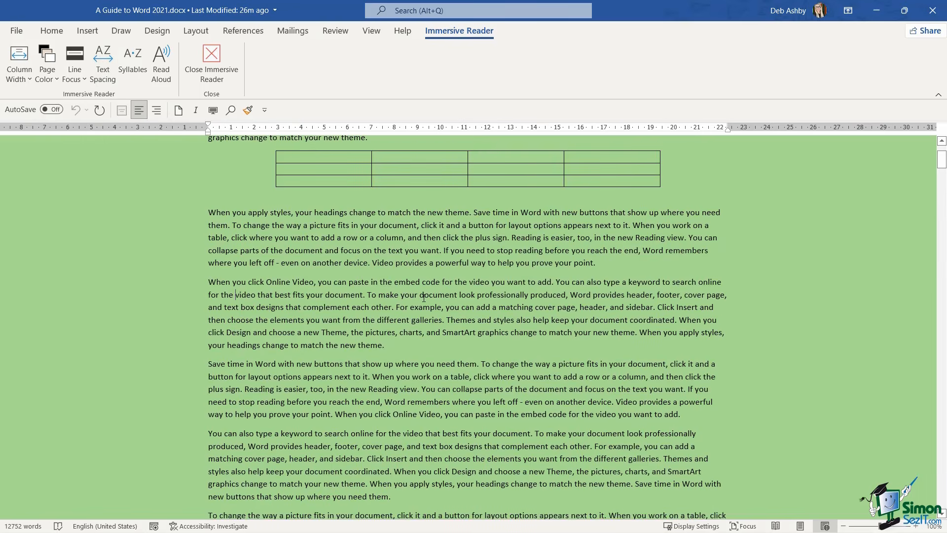
left_click(101, 78)
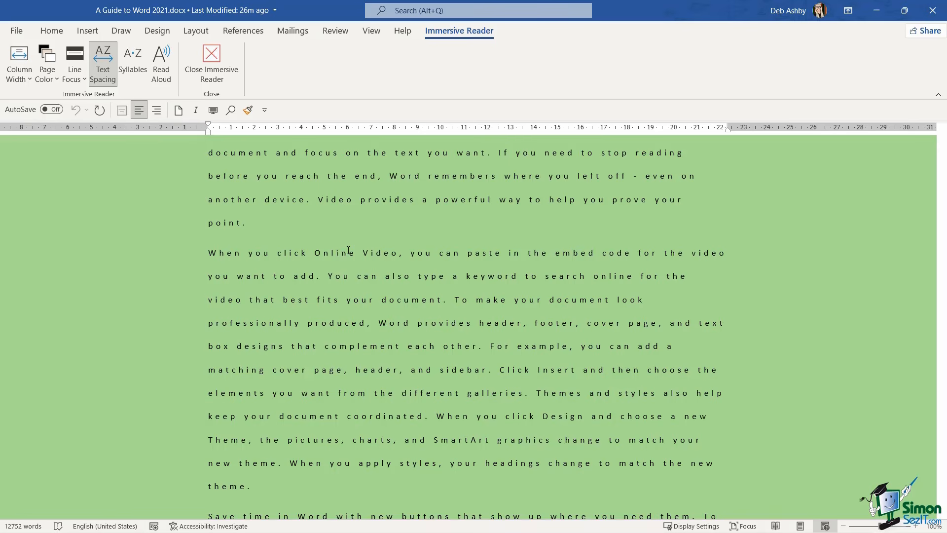
scroll(348, 251, "up", 10)
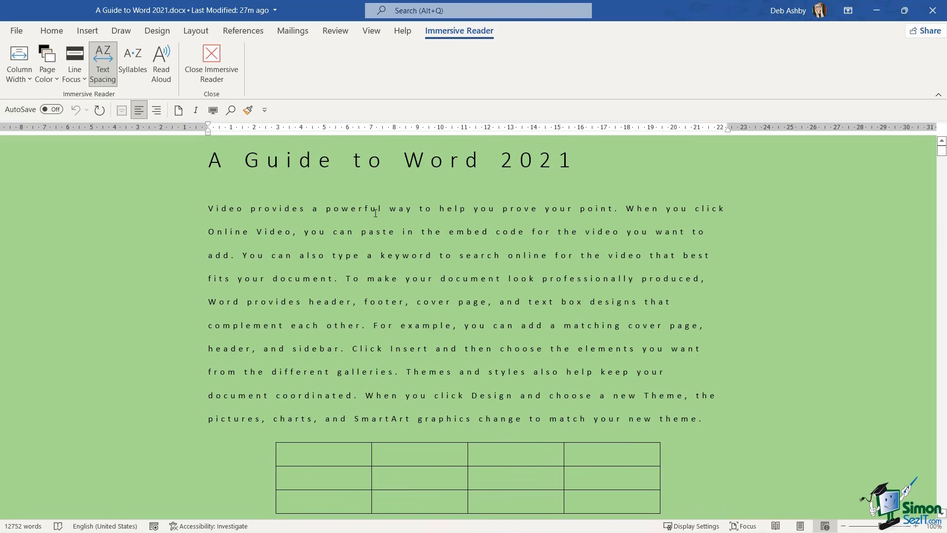
Turn on syllable breaks, select the word "provides" in the first paragraph to inspect its split, and turn the breaks off again
left_click(133, 69)
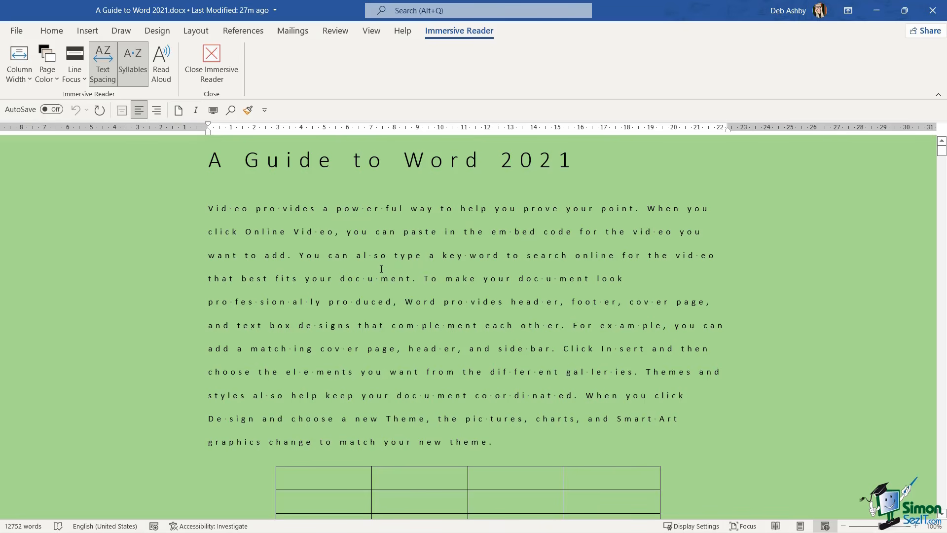
left_click_drag(256, 209, 317, 209)
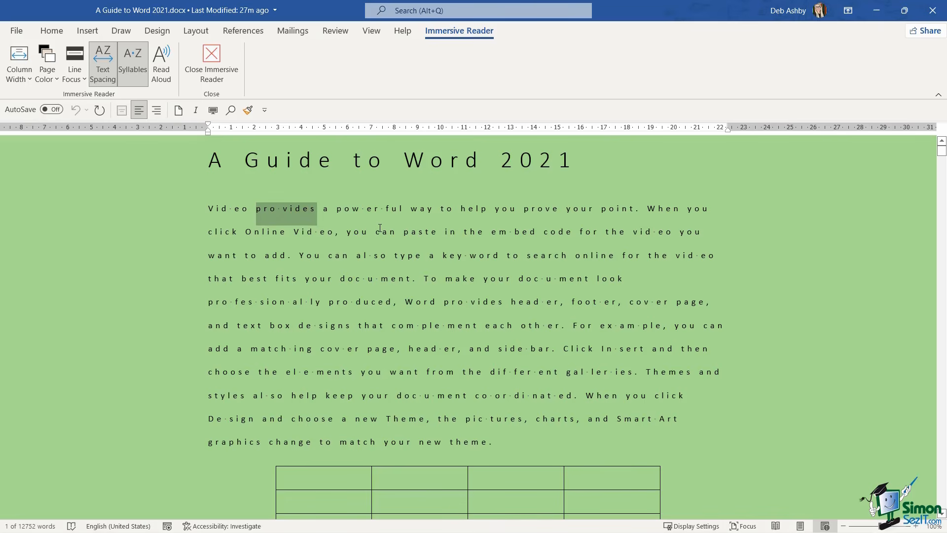
left_click(337, 211)
left_click(132, 62)
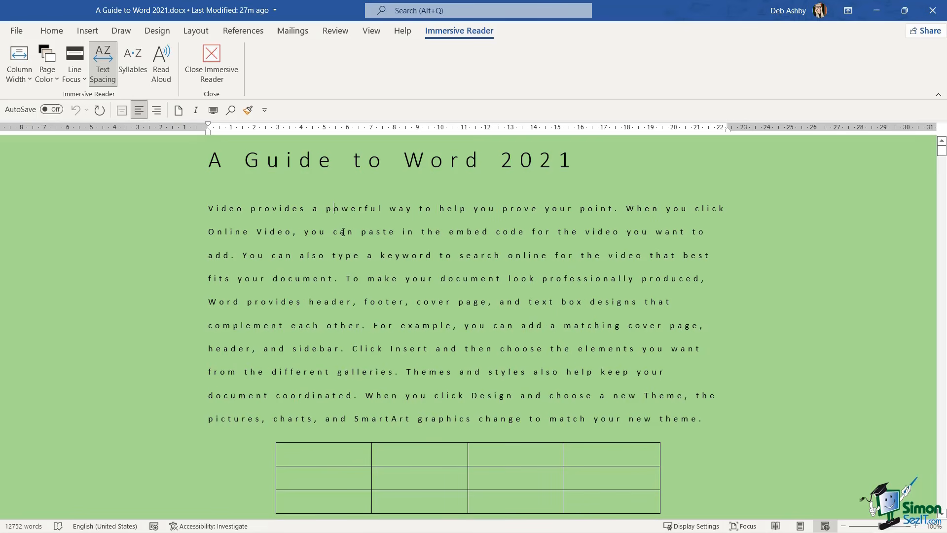
Have the first paragraph read aloud from its beginning, and stop the reading
left_click(211, 210)
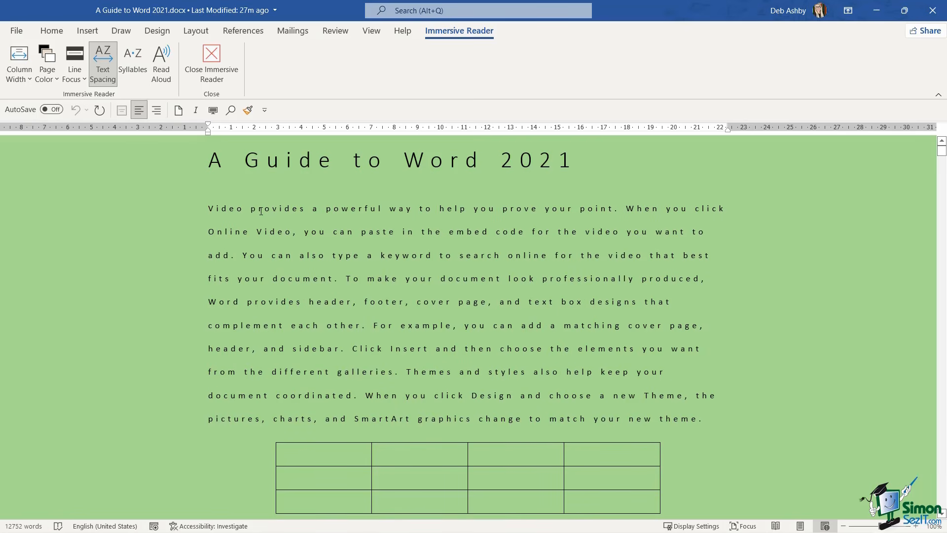
left_click(164, 68)
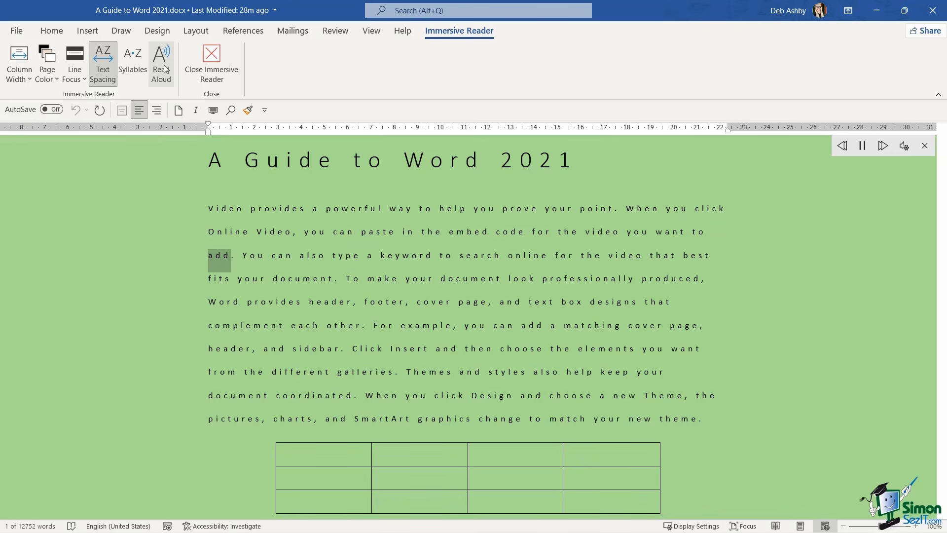
left_click(165, 68)
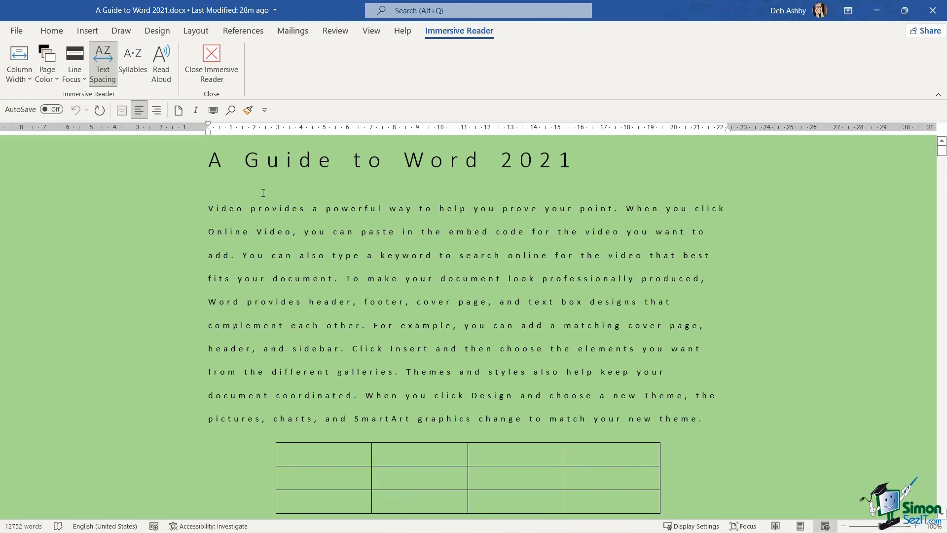
Close Immersive Reader and bring up the document's view commands
left_click(211, 54)
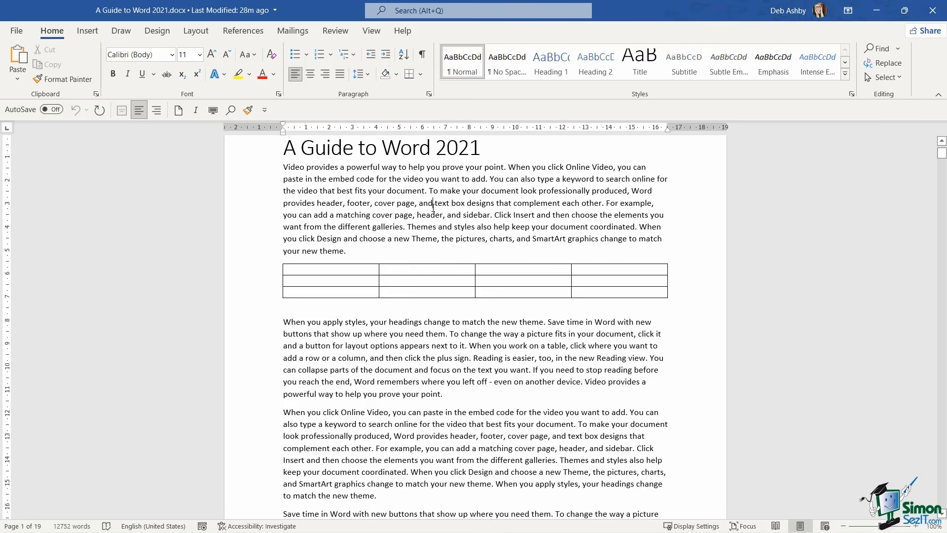
left_click(371, 31)
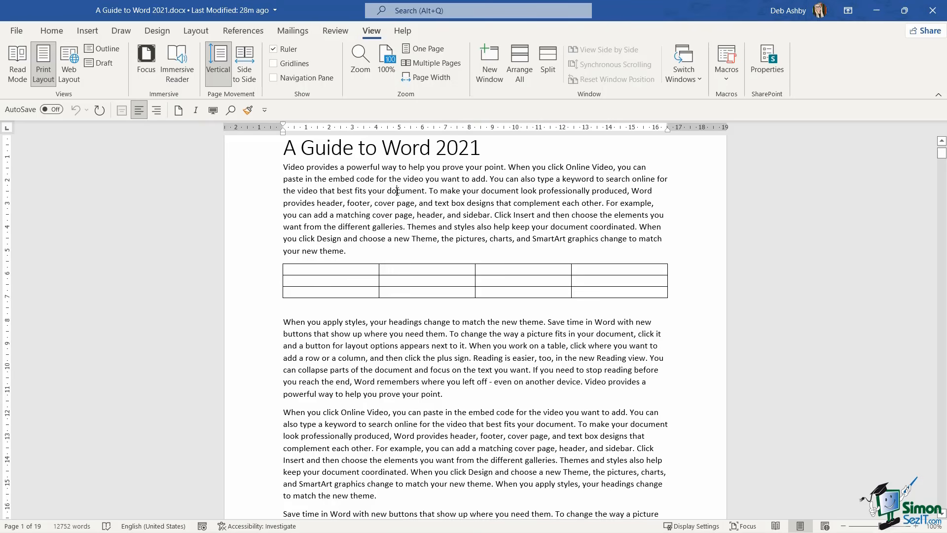
left_click(412, 191)
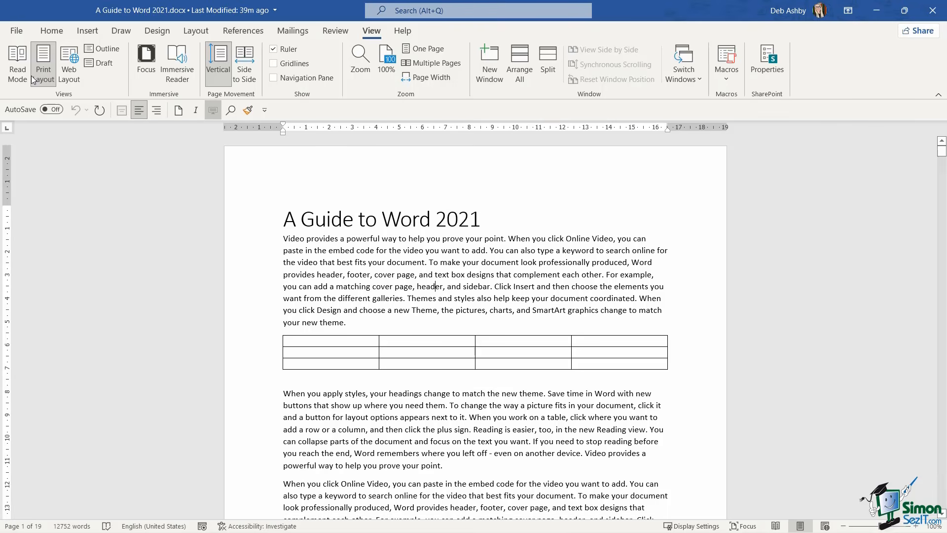
Set the Office theme to Dark Gray in the account settings and return to the document
left_click(18, 31)
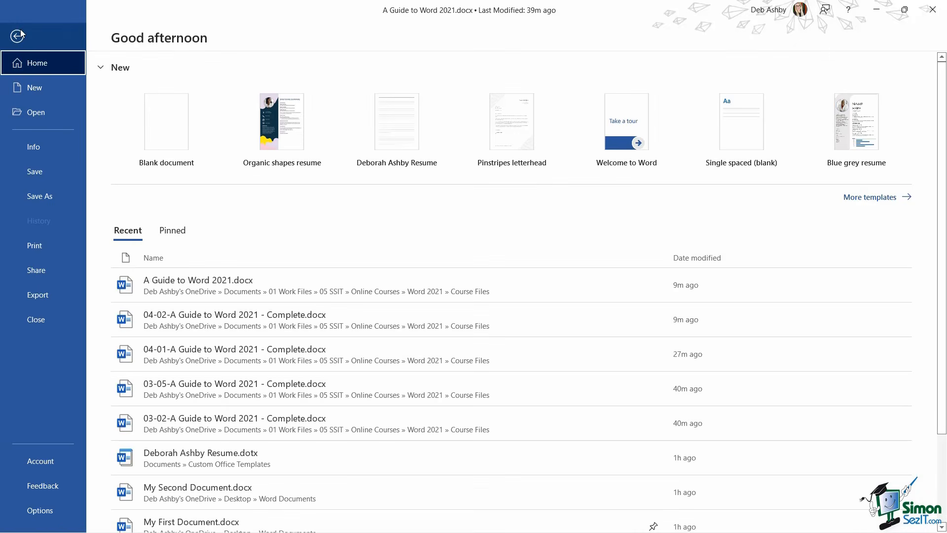
left_click(28, 466)
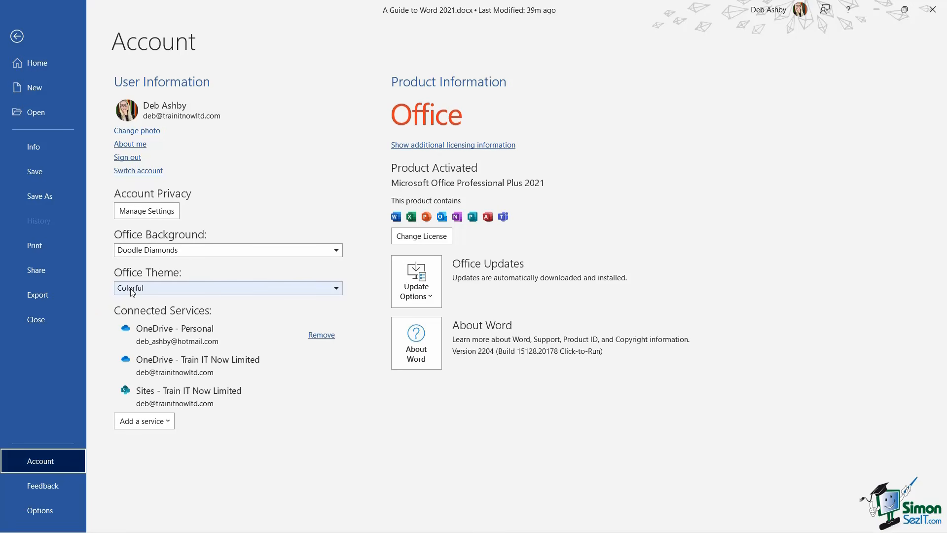
left_click(336, 288)
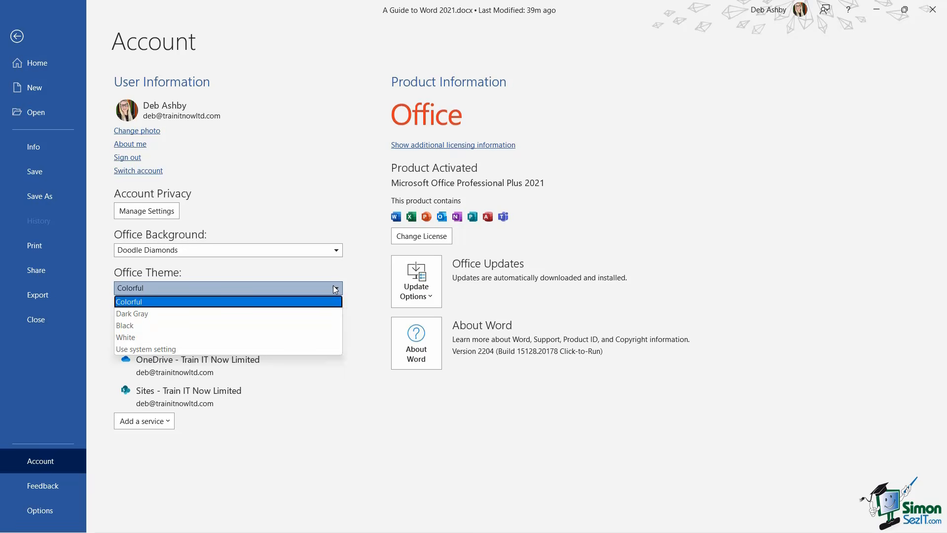
left_click(164, 314)
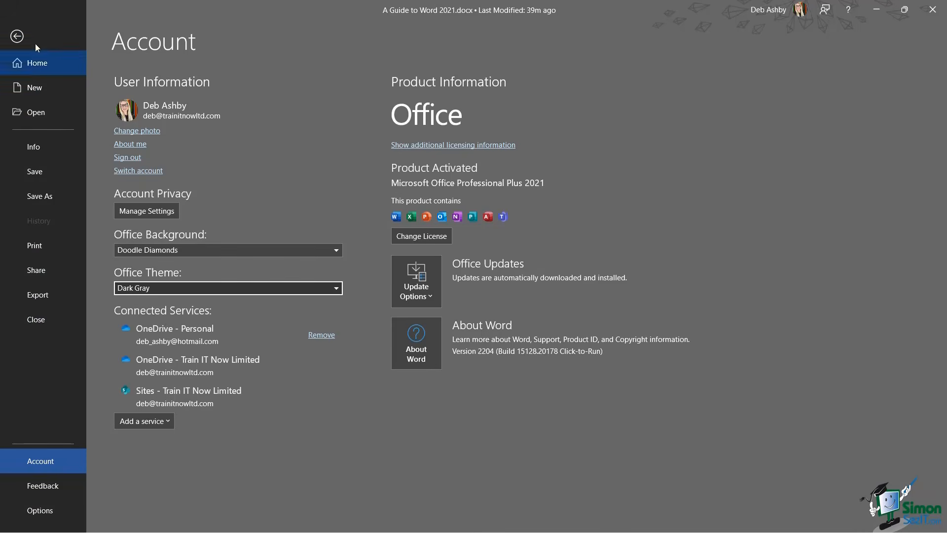
left_click(17, 36)
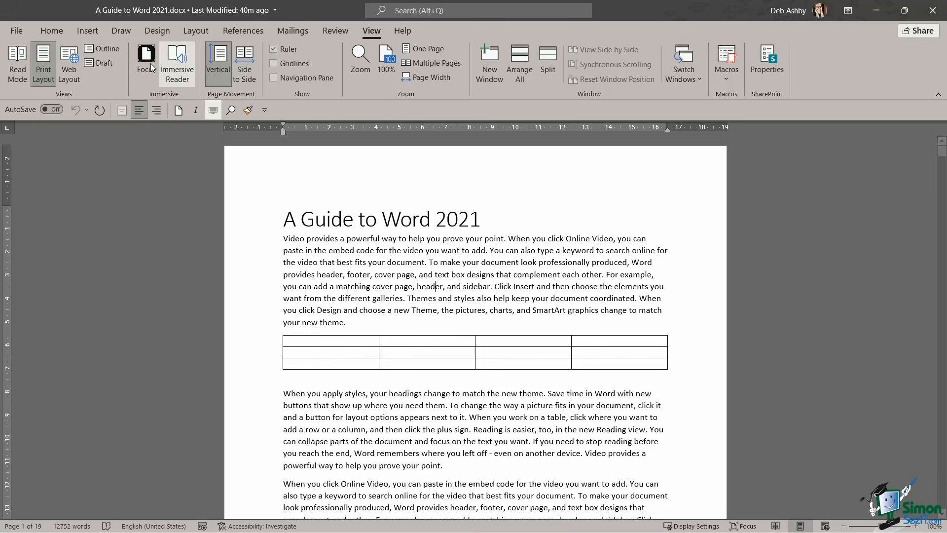
Set the Office theme back to Colorful in the account settings and return to the document
left_click(24, 35)
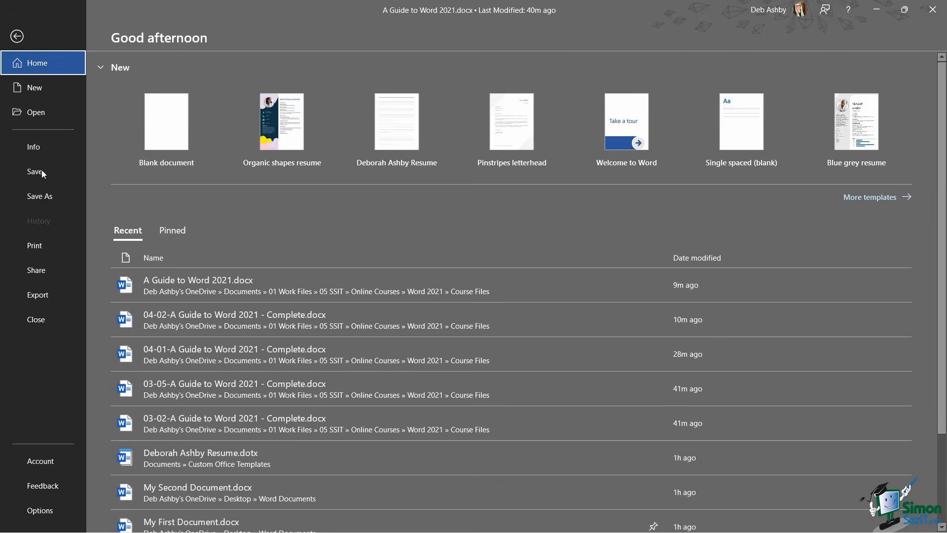
left_click(50, 466)
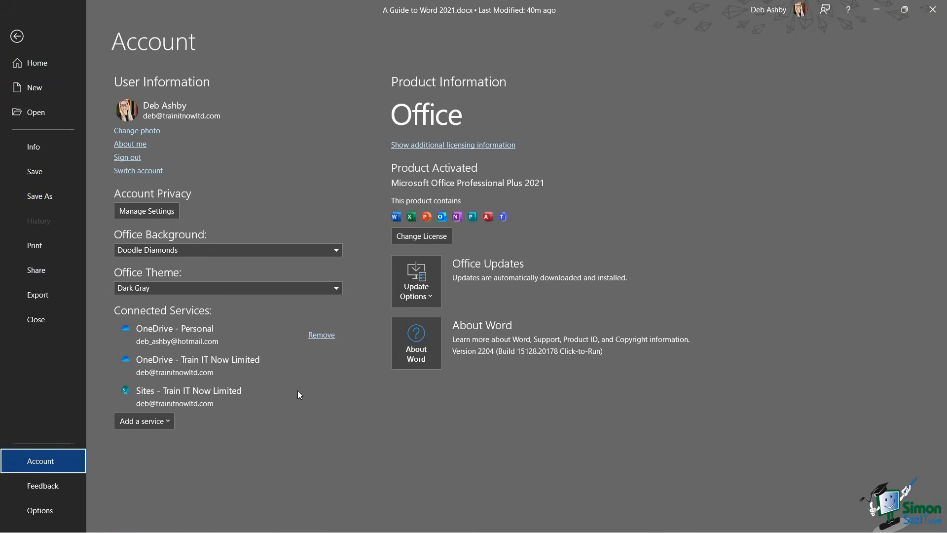
left_click(225, 288)
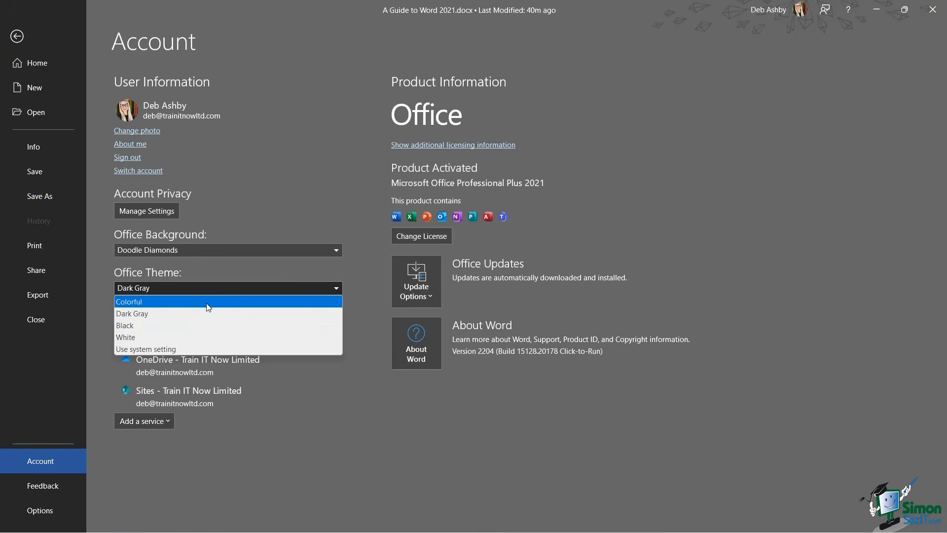
left_click(207, 302)
left_click(33, 44)
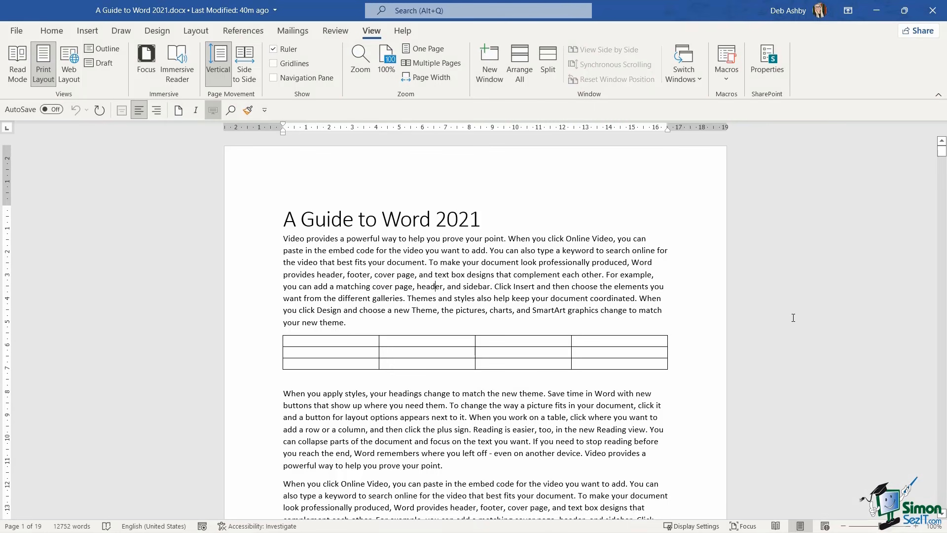
left_click(555, 228)
Open the ribbon customization options and choose All Commands as the source of available commands
left_click(17, 33)
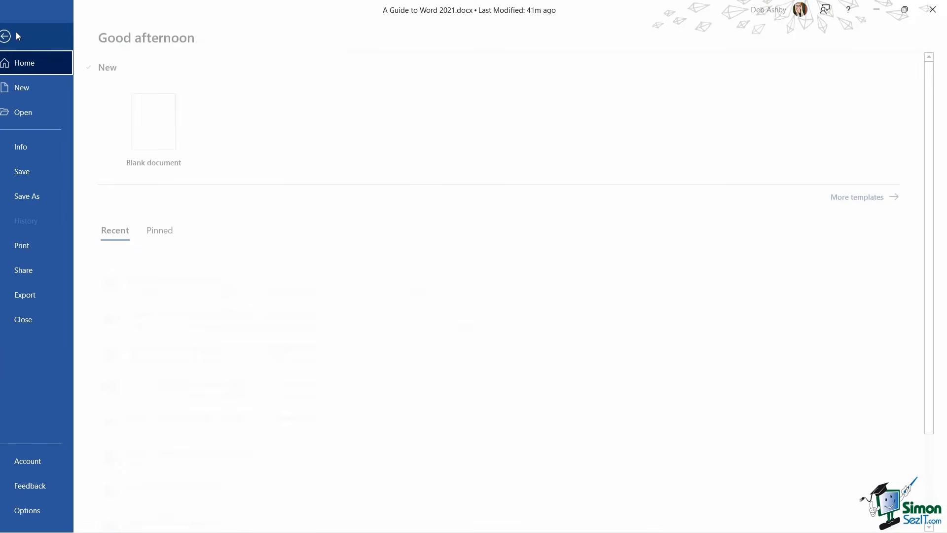
left_click(41, 510)
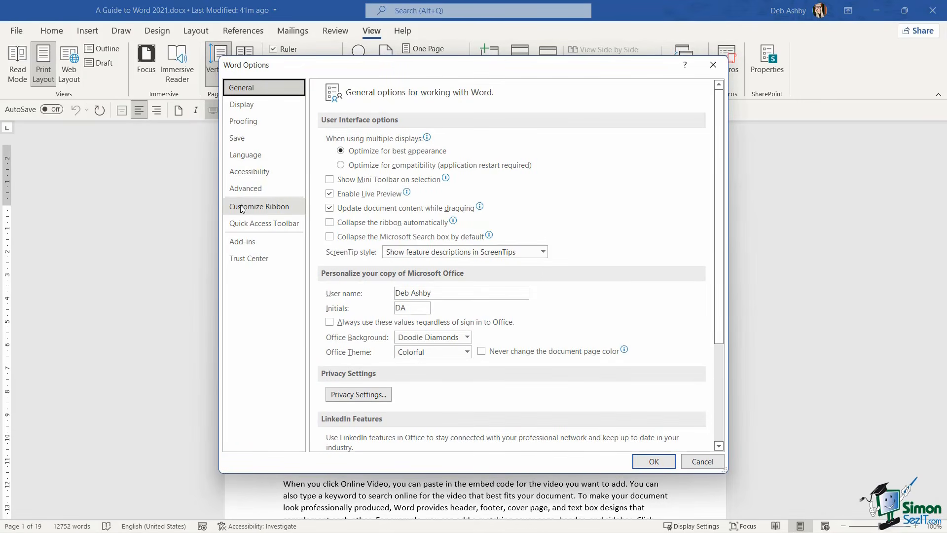
left_click(260, 207)
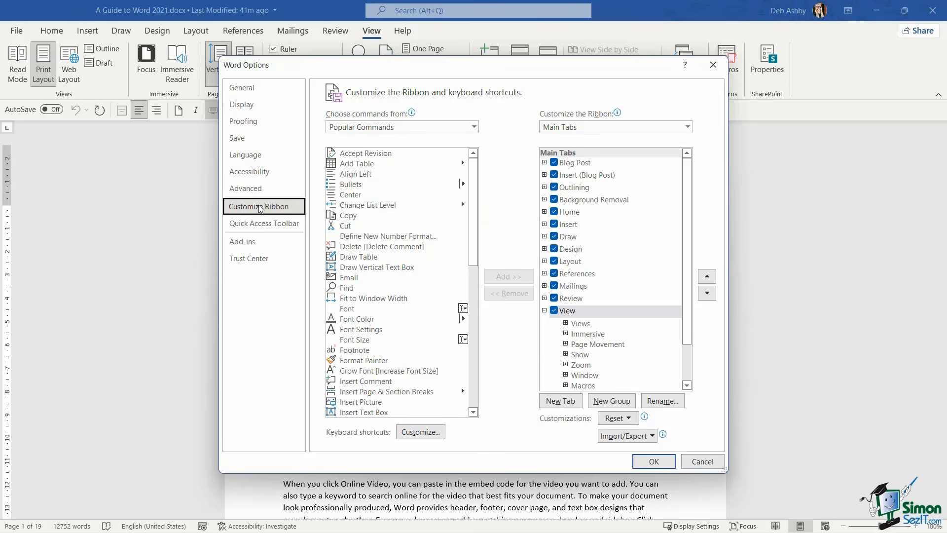
left_click_drag(485, 69, 451, 68)
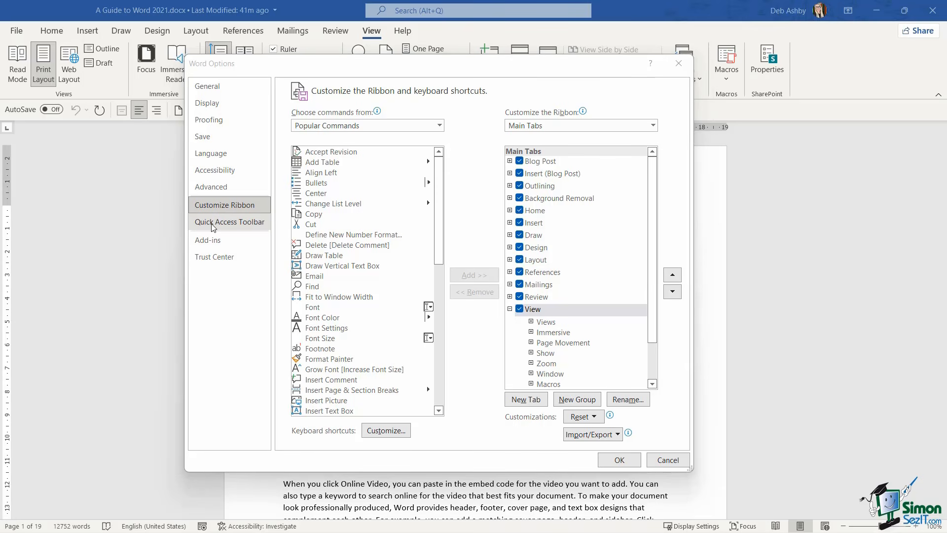
left_click(439, 126)
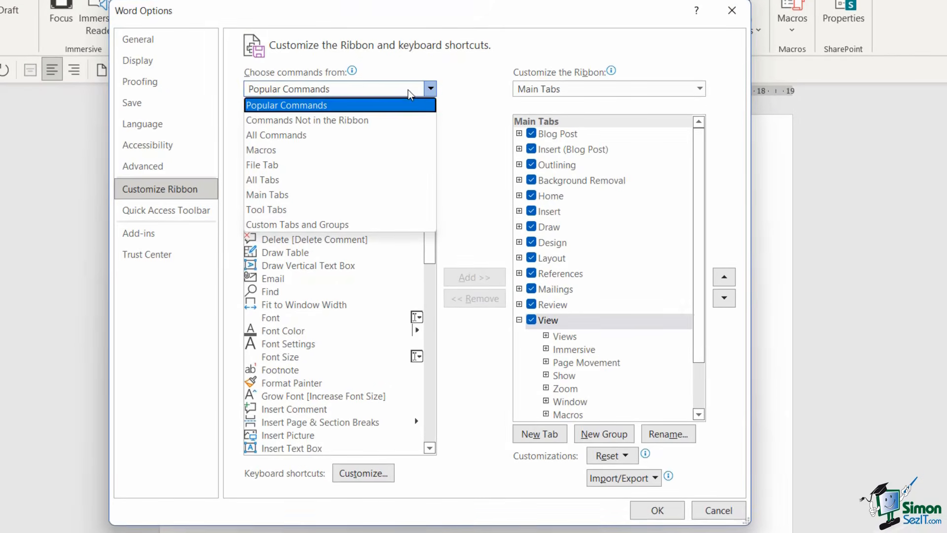
left_click(312, 136)
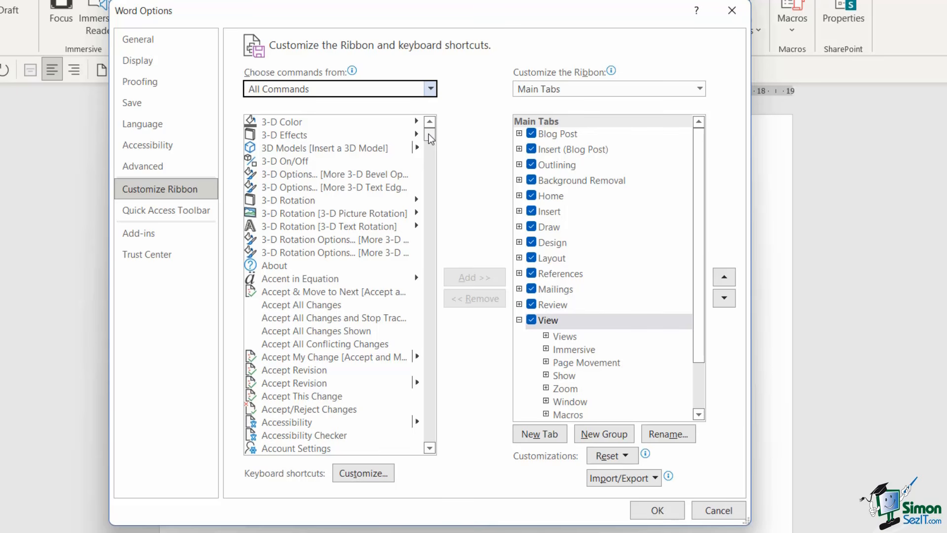
Select the Switch Modes command among all commands and expand the ribbon's View tab to show its groups
left_click_drag(430, 138, 419, 403)
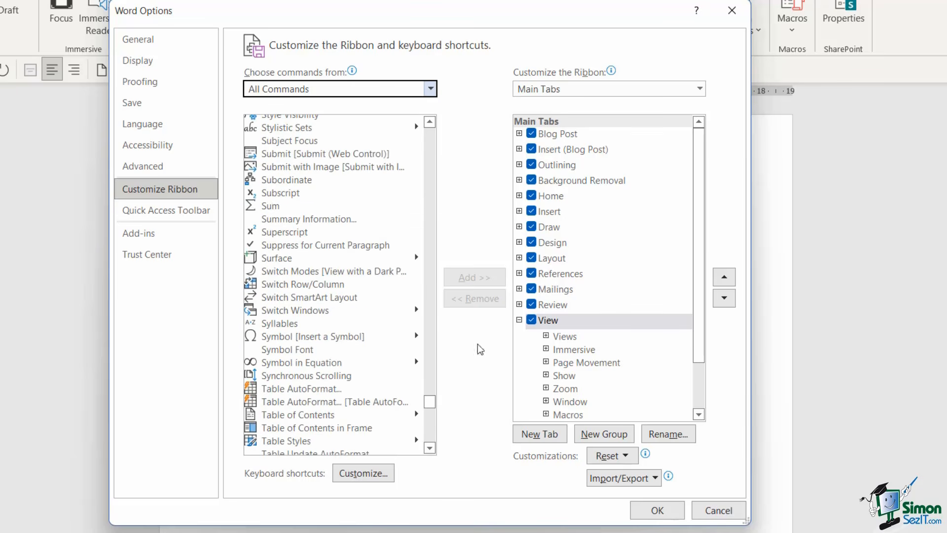
left_click(280, 277)
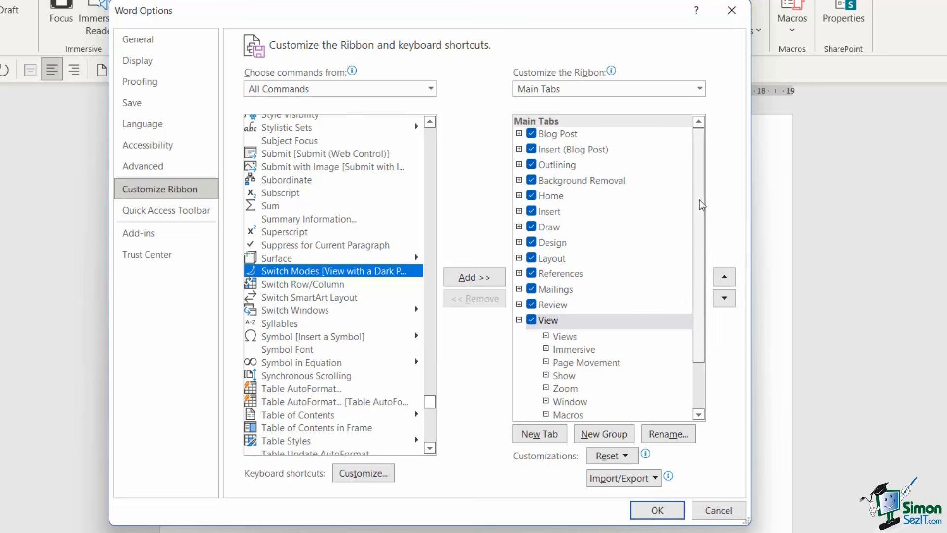
scroll(702, 206, "down", 2)
left_click(519, 261)
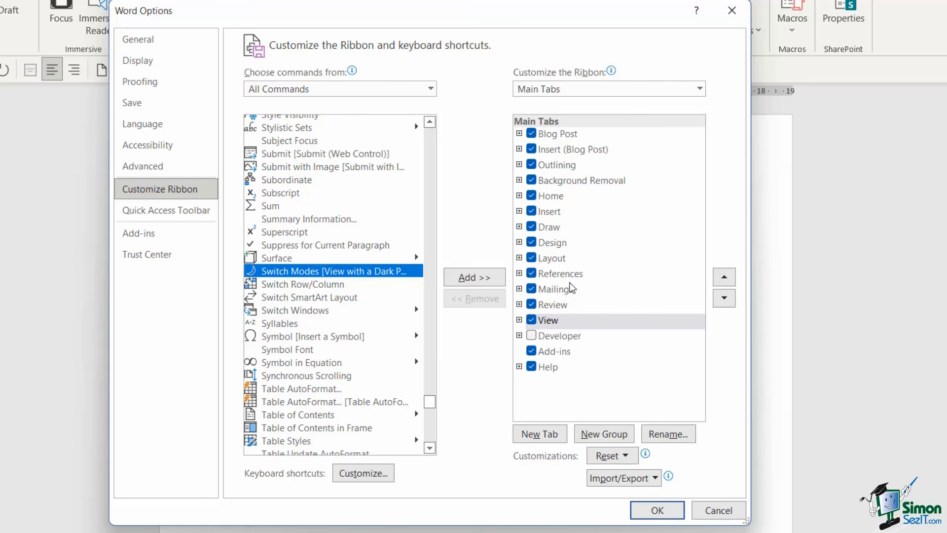
left_click(519, 320)
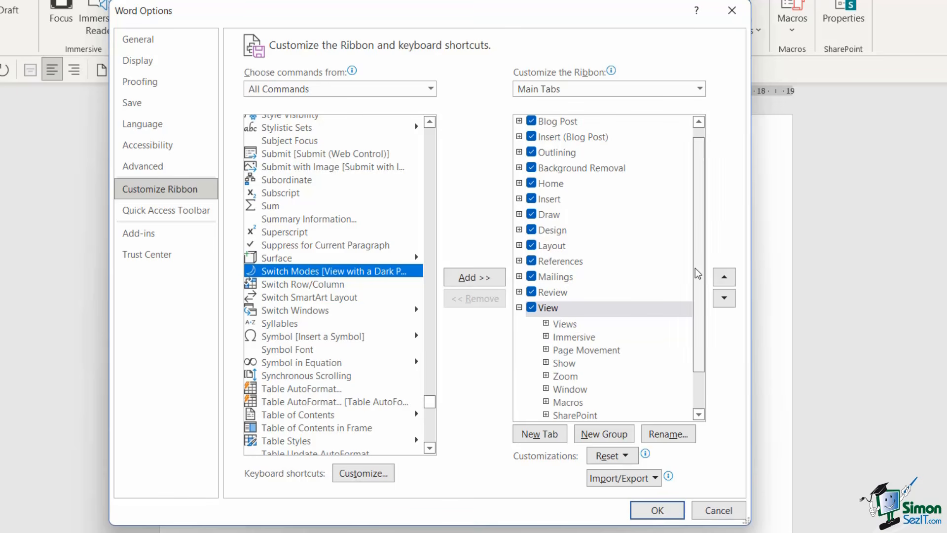
scroll(697, 279, "down", 2)
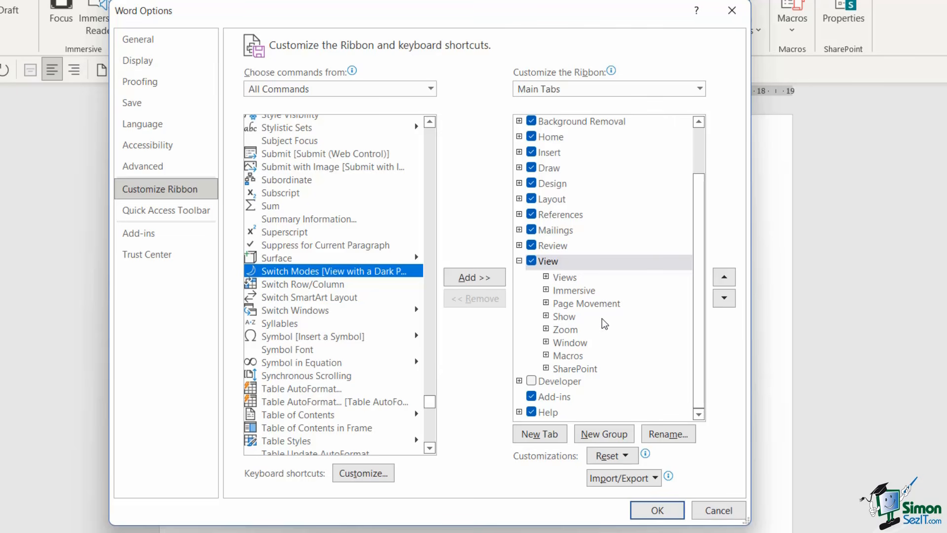
Try to add the Switch Modes command to the built-in Immersive group of the ribbon's View tab
left_click(573, 291)
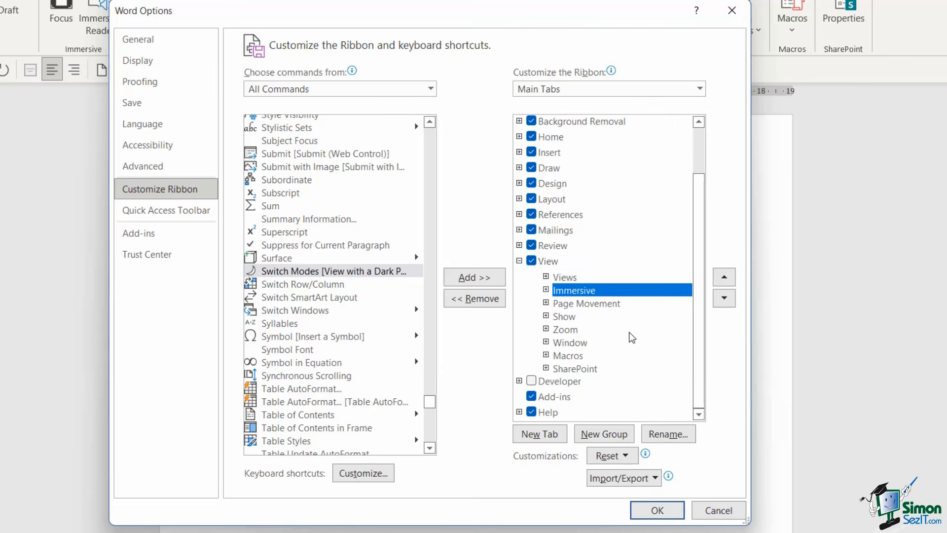
left_click(354, 272)
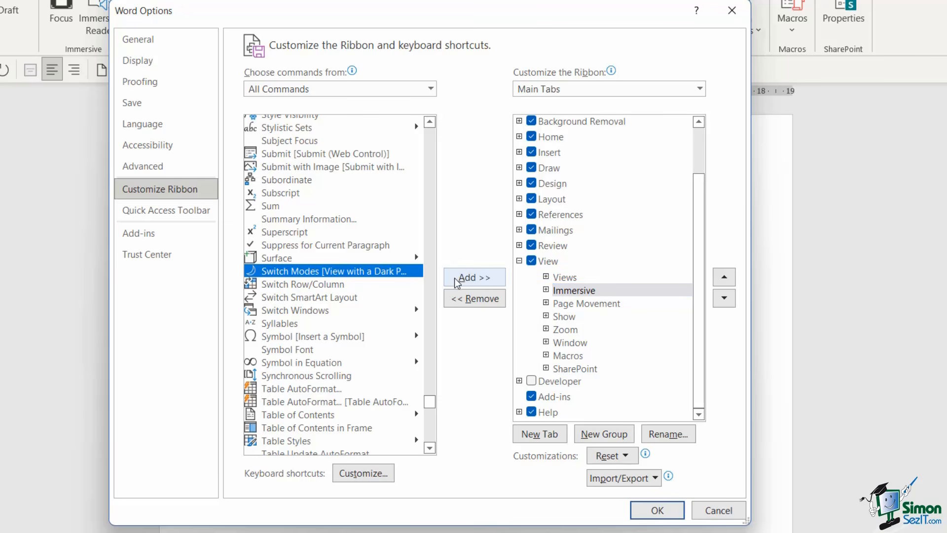
left_click(474, 278)
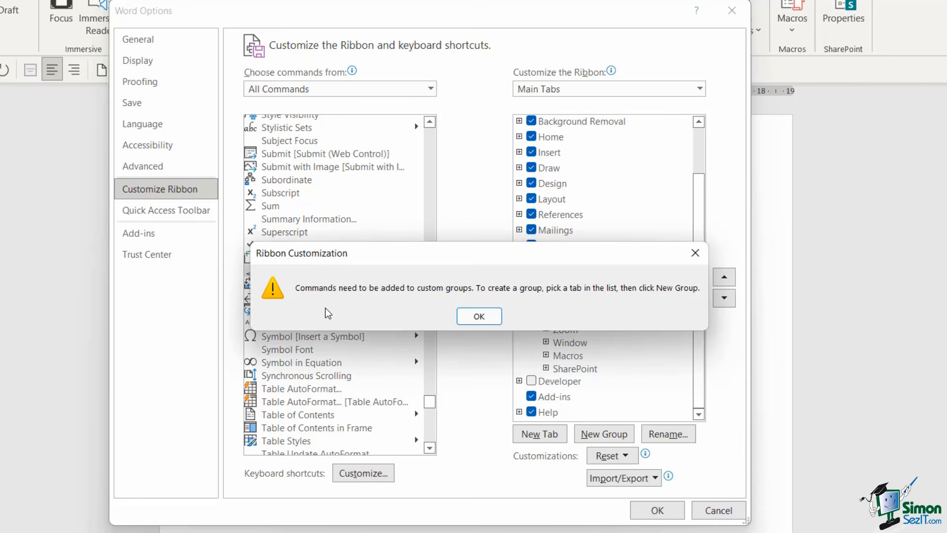
left_click(484, 319)
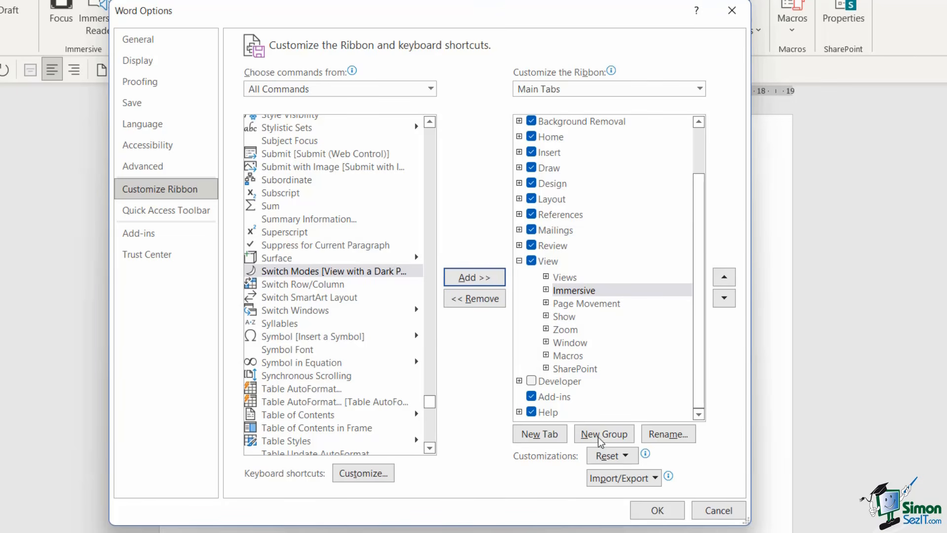
Create a custom group named Switch Modes after the View tab's Immersive group, add the Switch Modes command to it and apply the ribbon changes
left_click(610, 437)
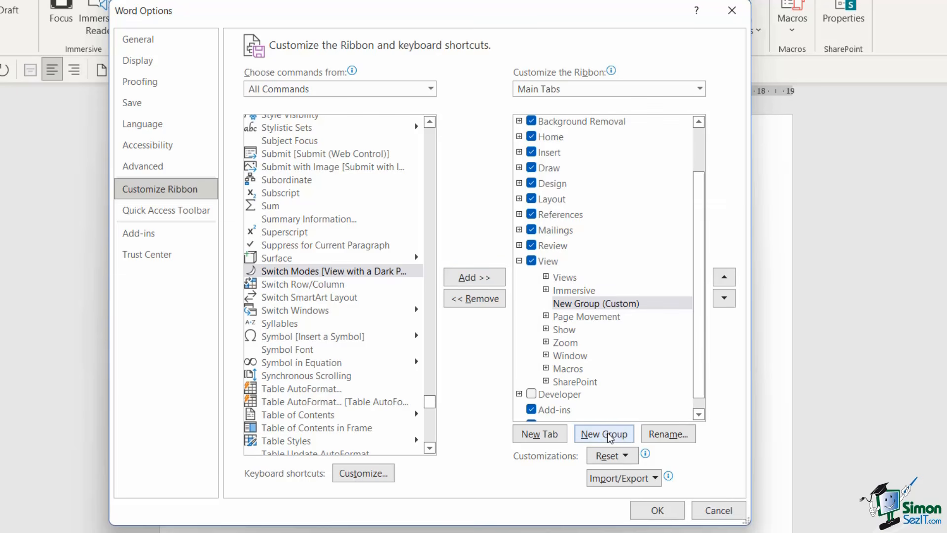
left_click(596, 304)
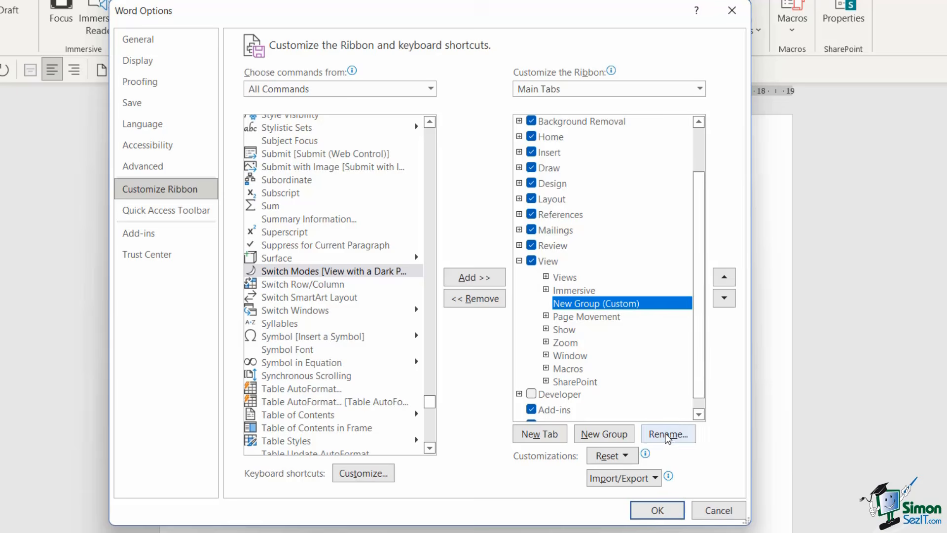
left_click(669, 434)
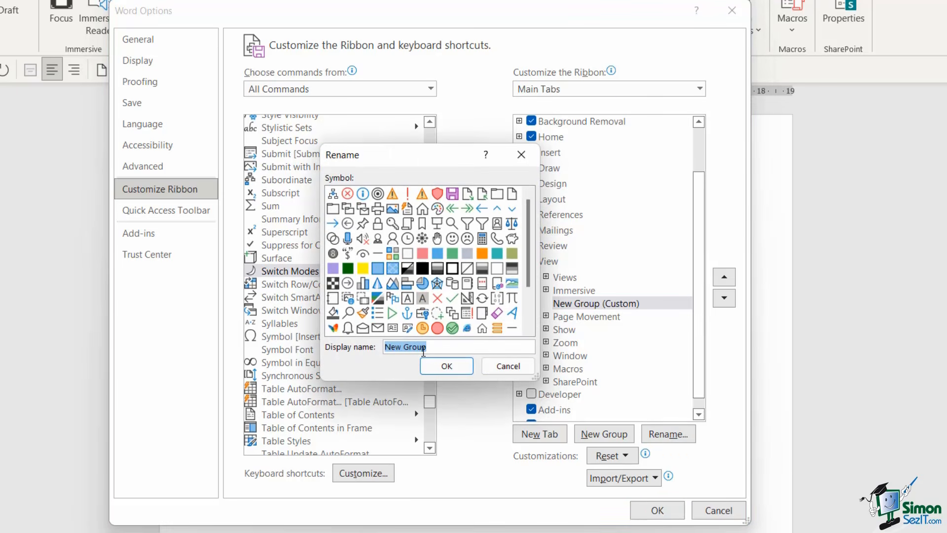
type("Switch Modes")
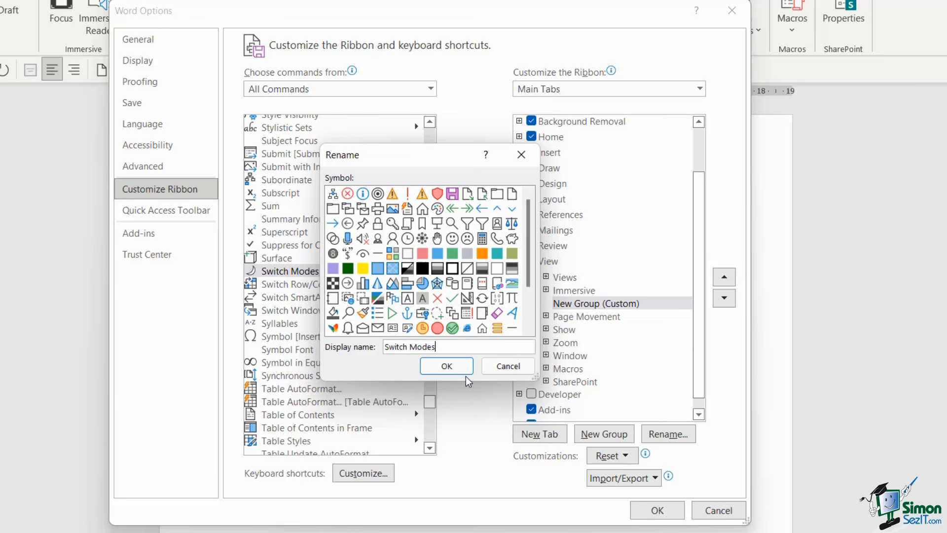
left_click(447, 366)
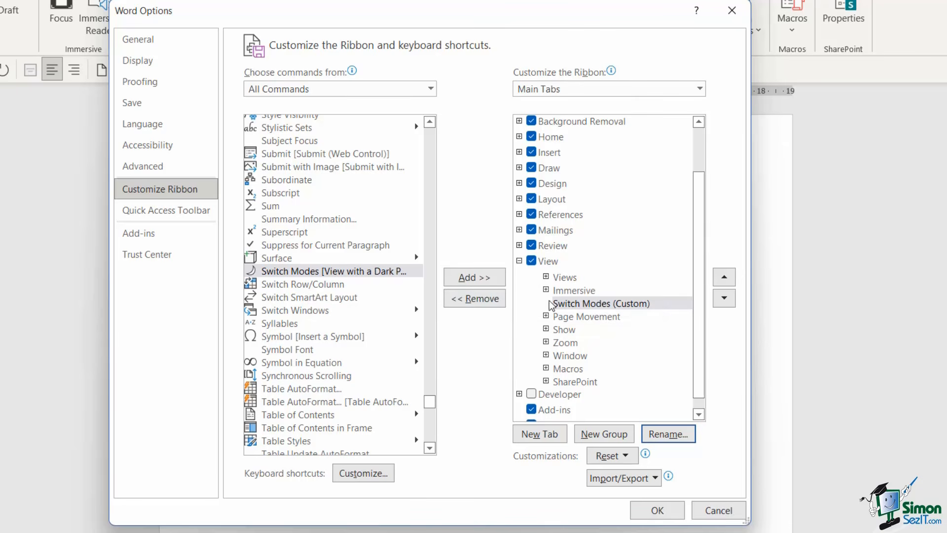
left_click(468, 283)
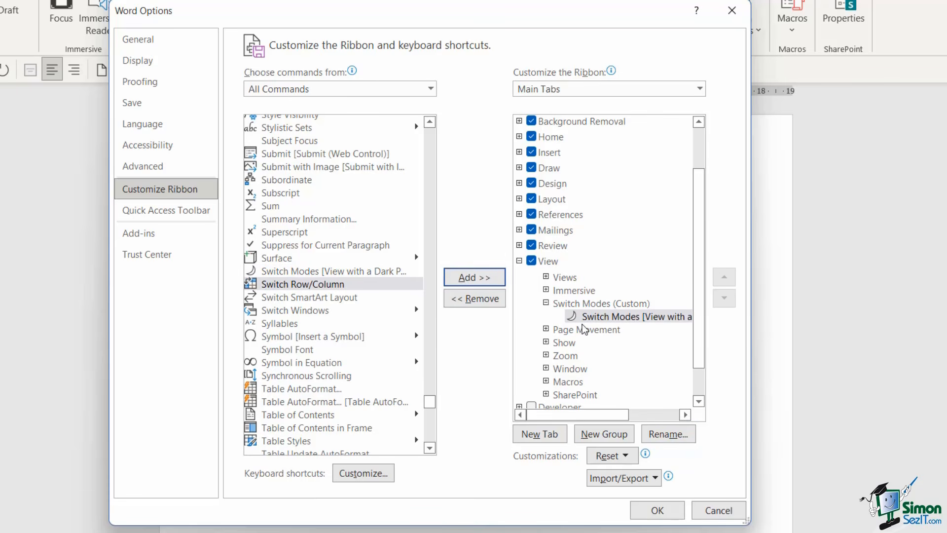
left_click(654, 513)
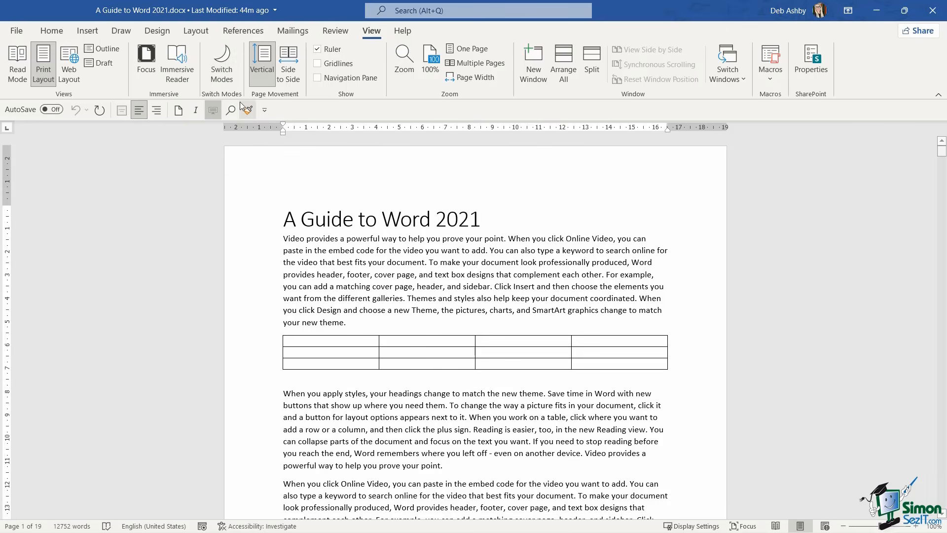
Preview the Word 2021 guide with a dark page color using Switch Modes, and return to the light page
left_click(228, 79)
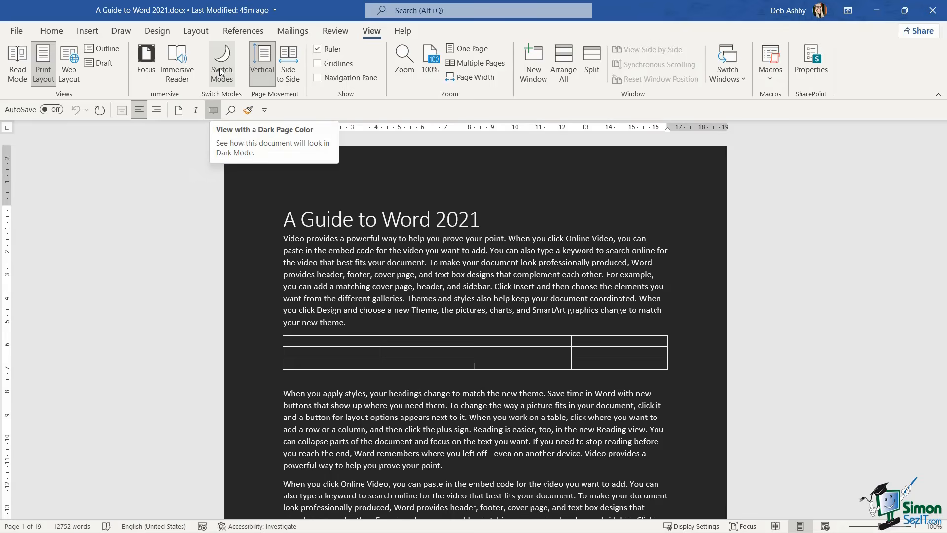
left_click(221, 72)
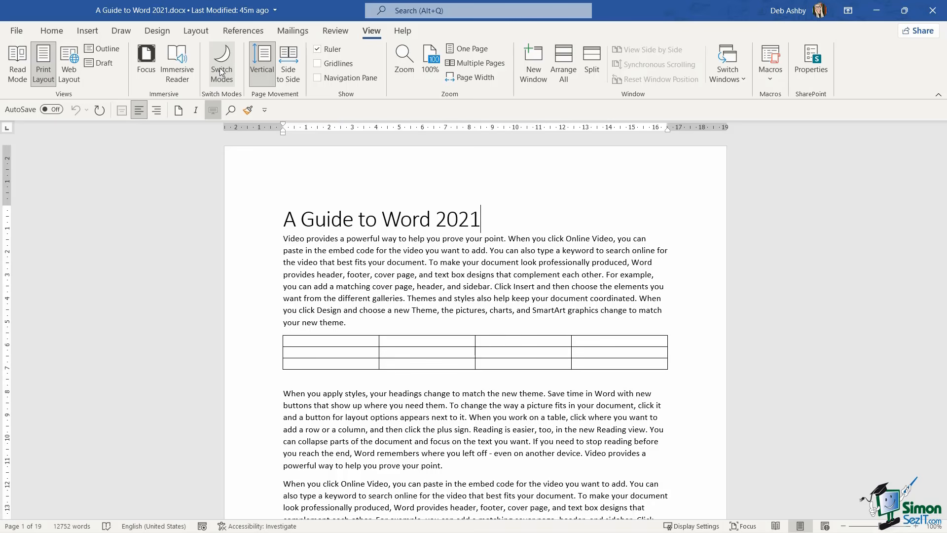
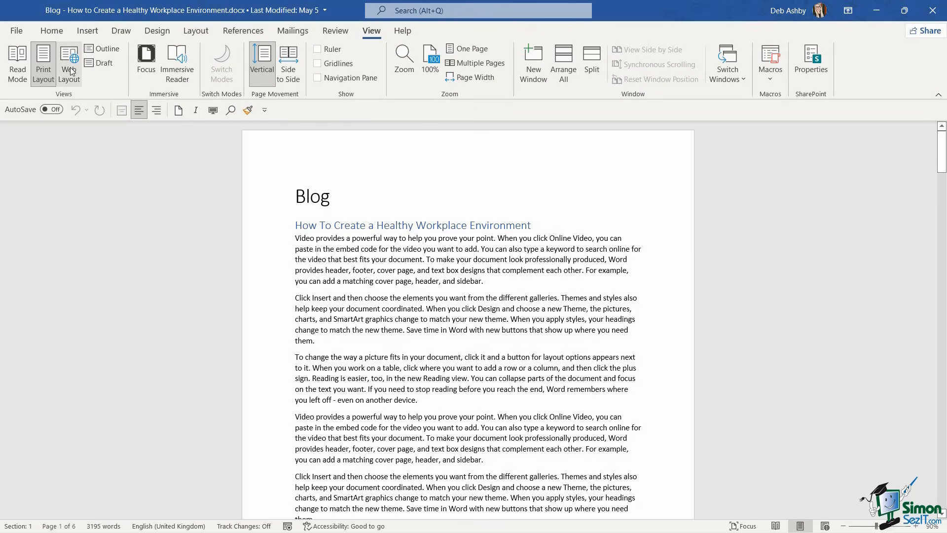
View the healthy workplace blog document in Web Layout, Outline and Draft views, and return to Print Layout
left_click(70, 69)
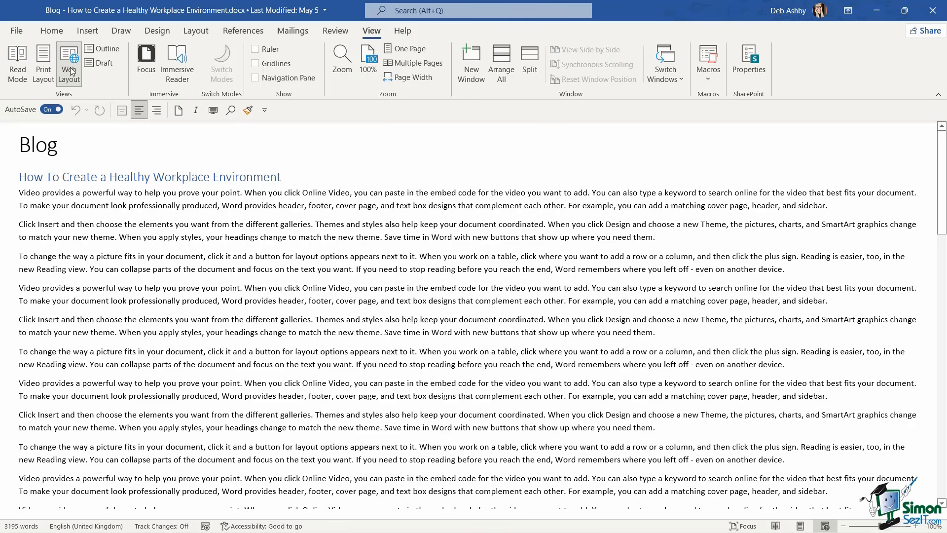
left_click(106, 49)
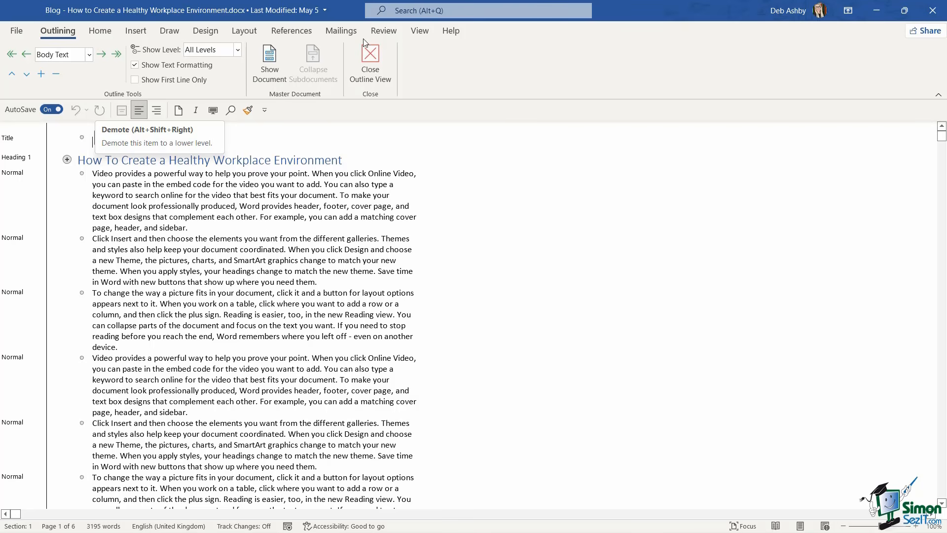
left_click(417, 33)
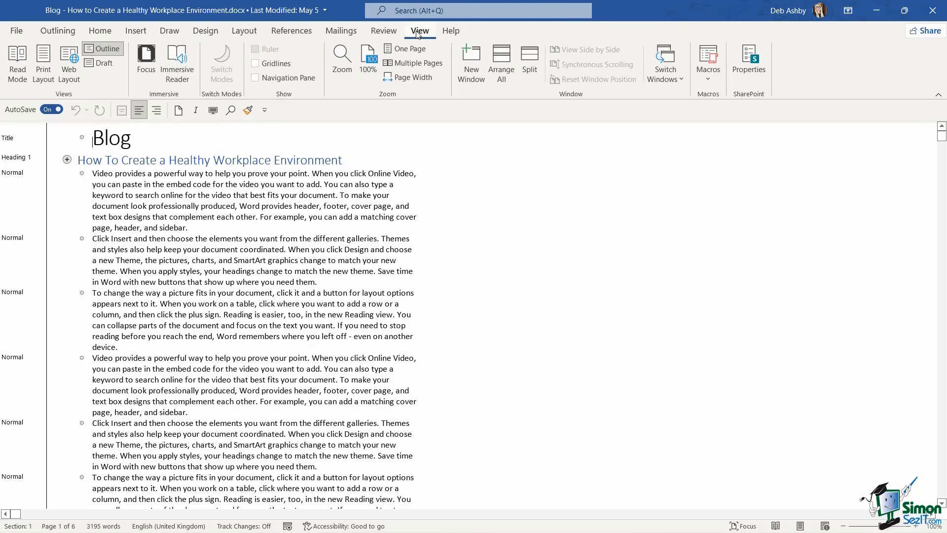
left_click(109, 63)
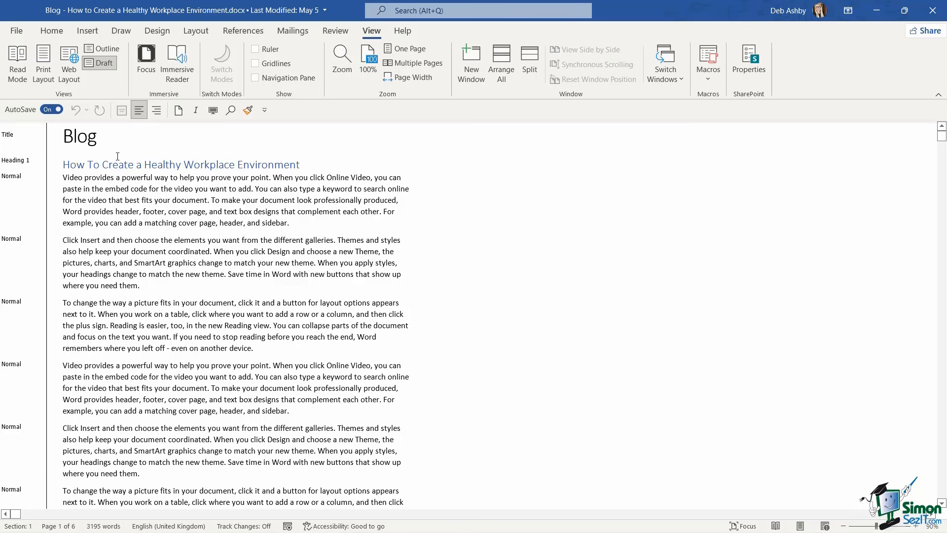
left_click(48, 74)
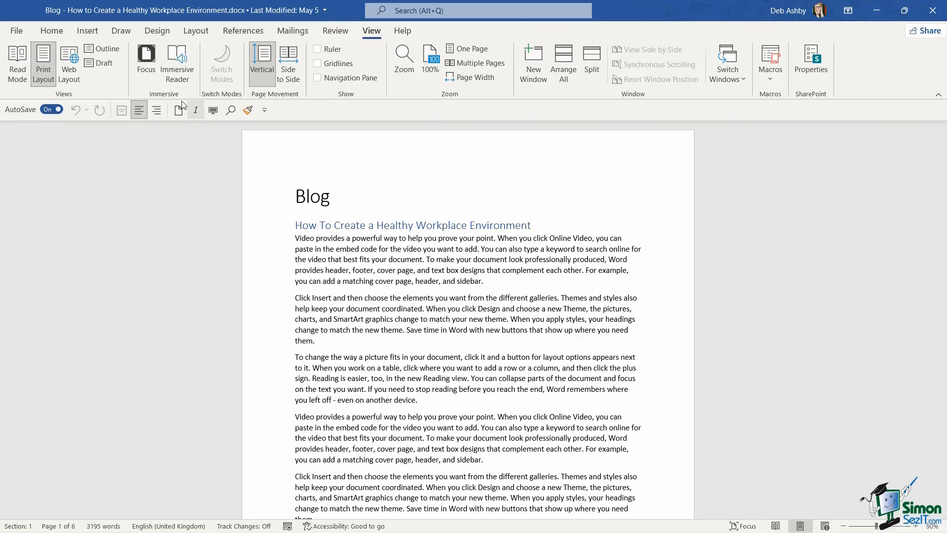
Display the blog document in the distraction-free Focus view
left_click(143, 72)
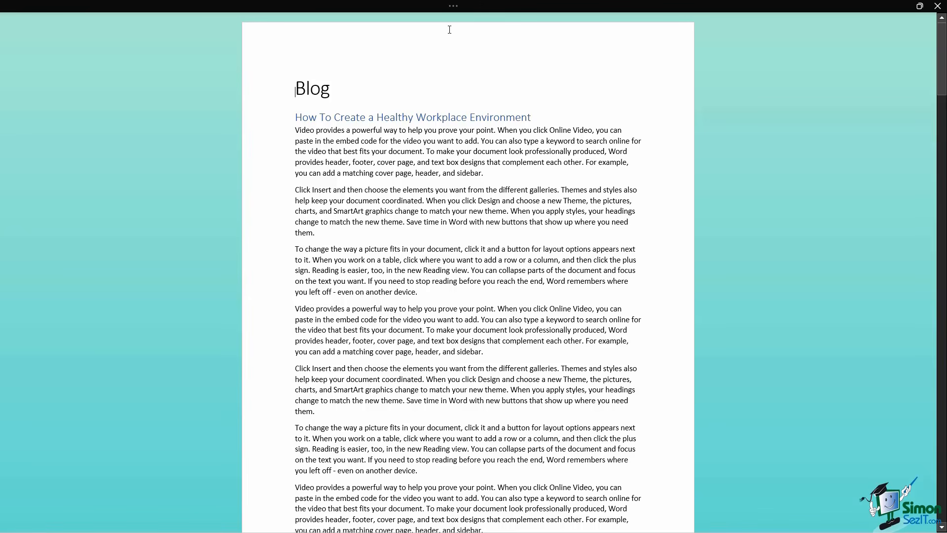
Change the Focus mode background to the Overcast colour
mouse_move(453, 6)
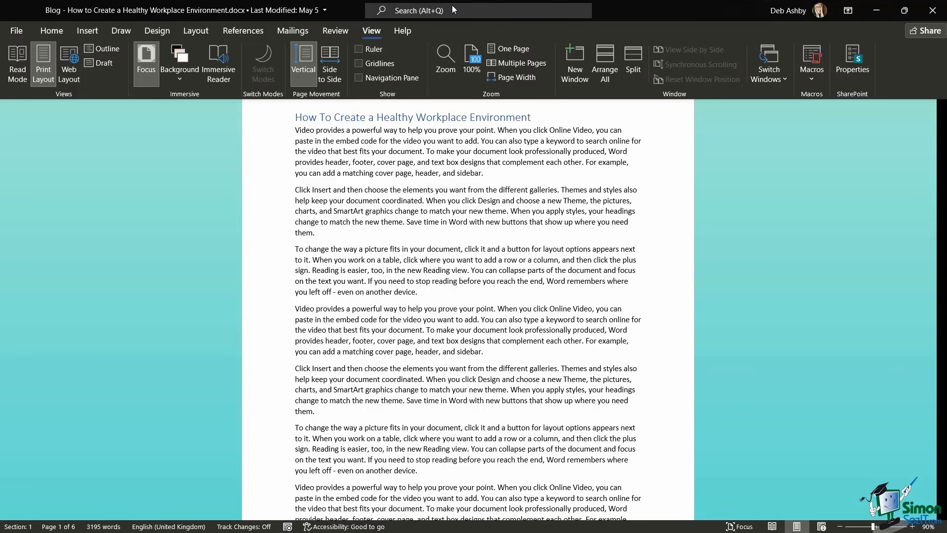
left_click(180, 79)
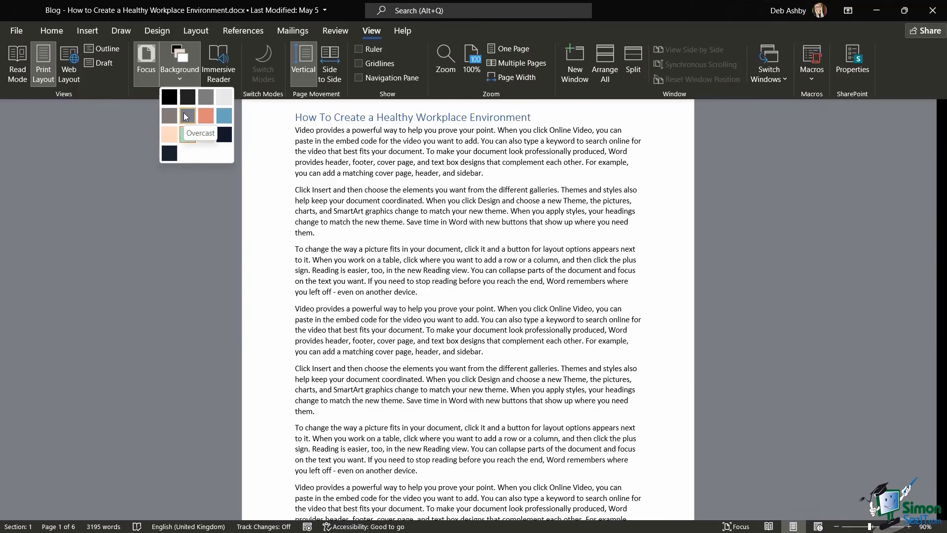
left_click(187, 116)
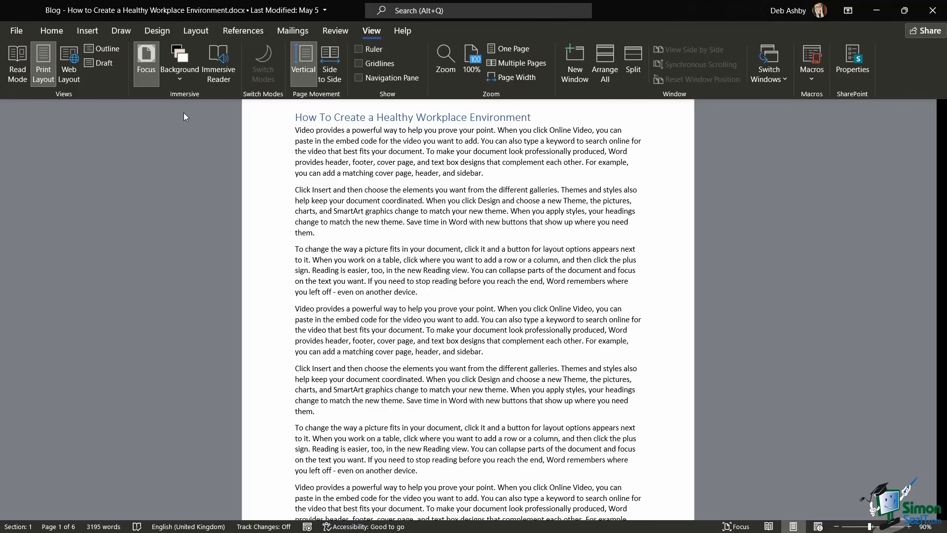
Open the blog document in Immersive Reader and set the column width to Narrow
left_click(214, 69)
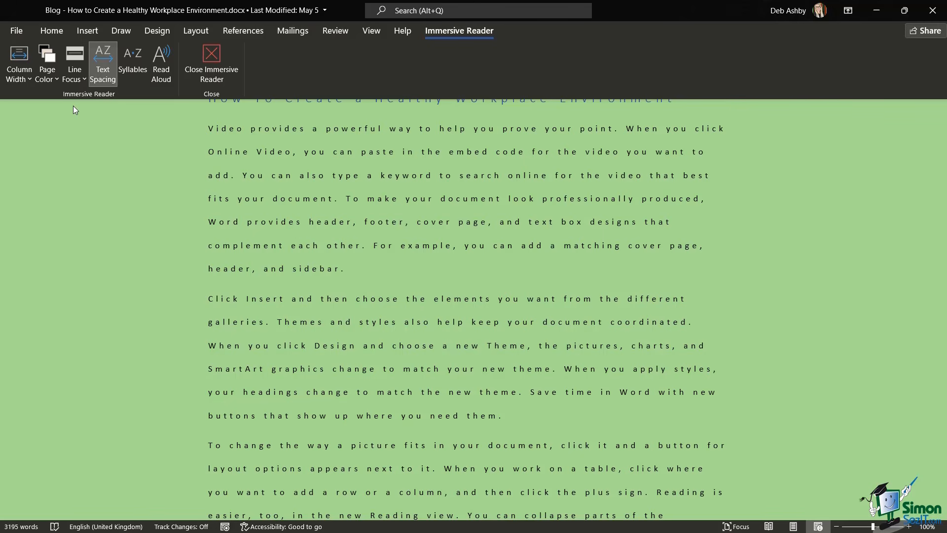
left_click(26, 78)
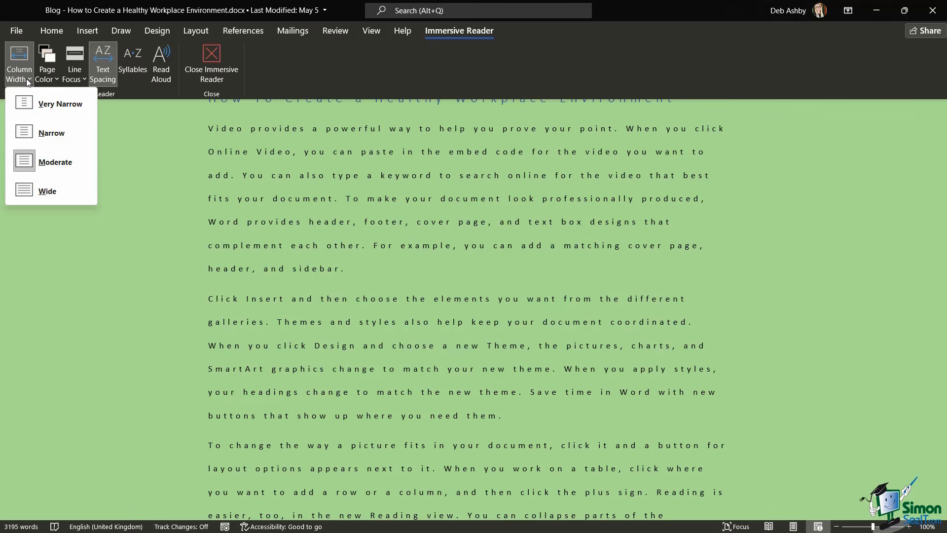
left_click(40, 134)
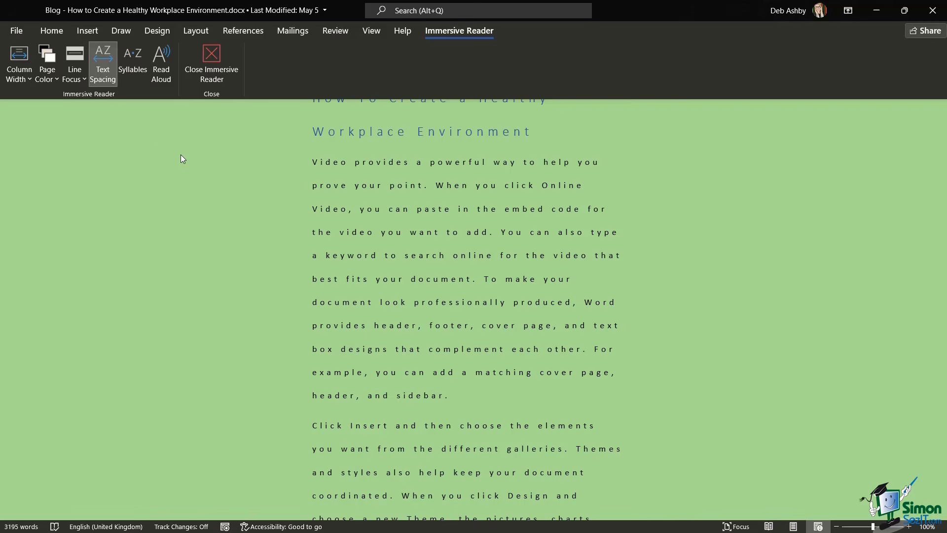
Show syllable breaks in the text and have the document spoken with Read Aloud
left_click(135, 71)
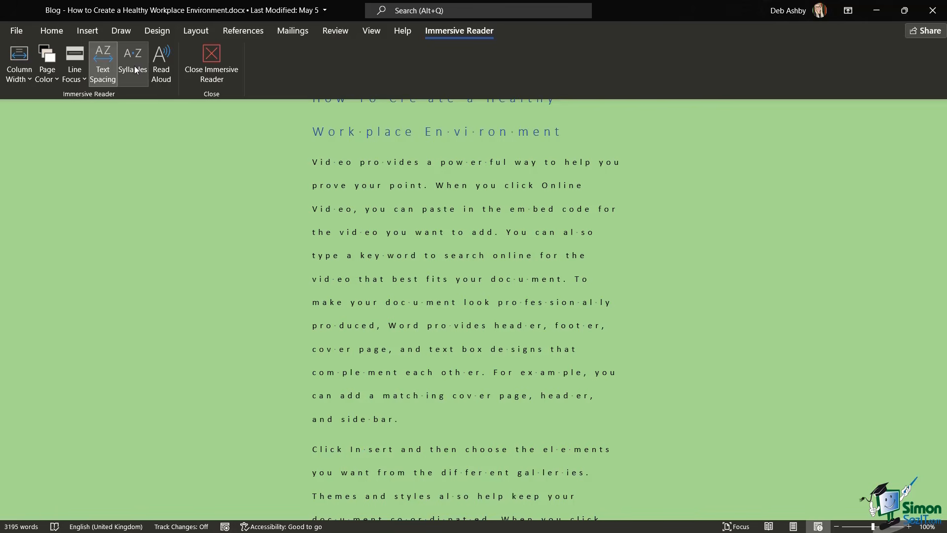
left_click(166, 70)
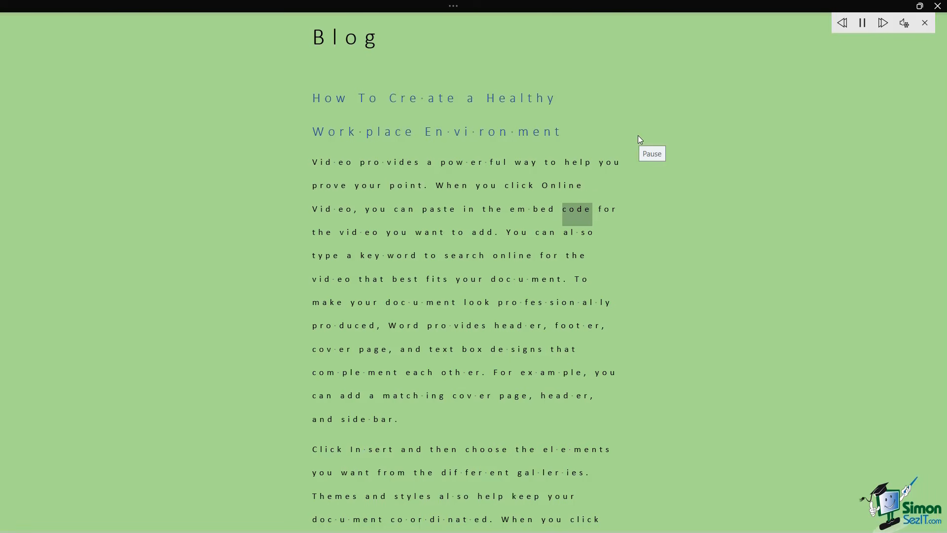
key("ctrl+alt+space")
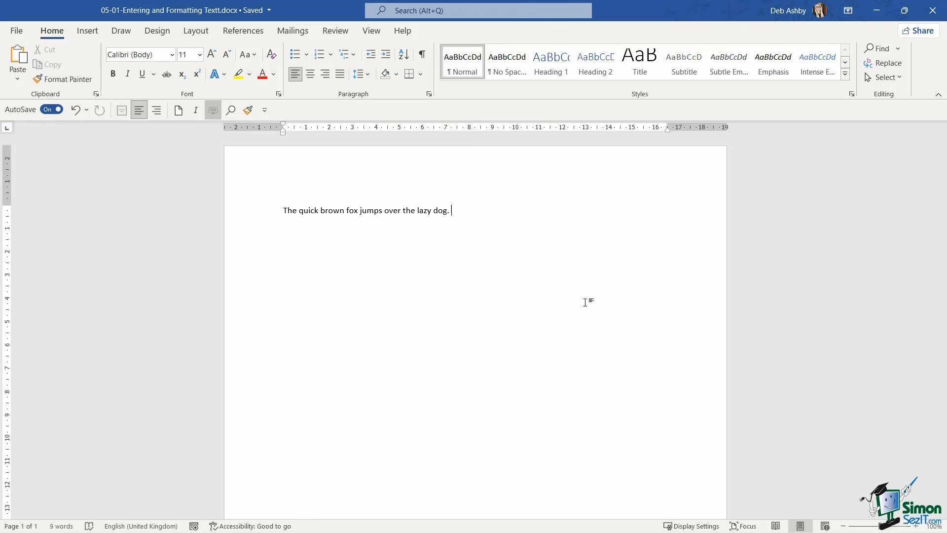
Add the line "Hello World." below the first sentence and generate placeholder paragraphs with =lorem(5,4)
key("Return")
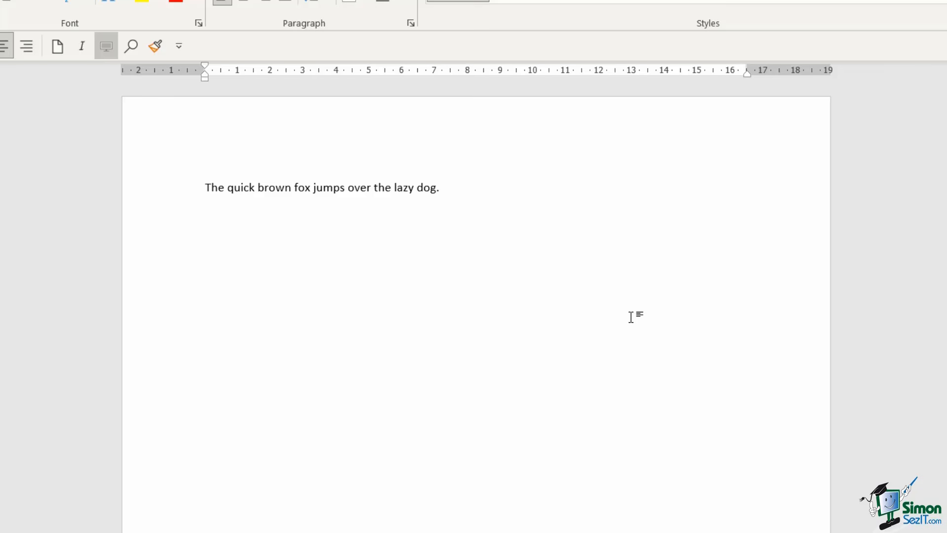
type("Hello World.")
key("Return")
type("=lorem(")
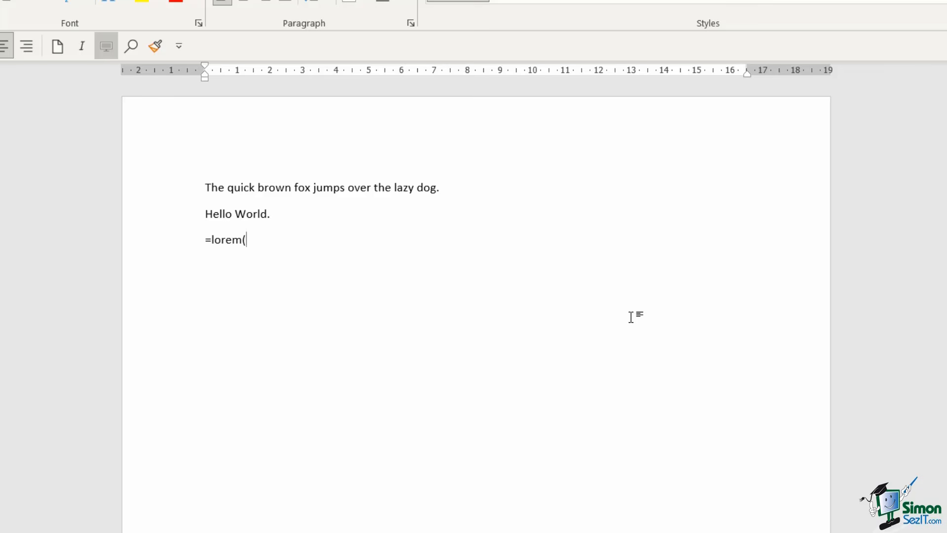
type("5,4)")
key("Return")
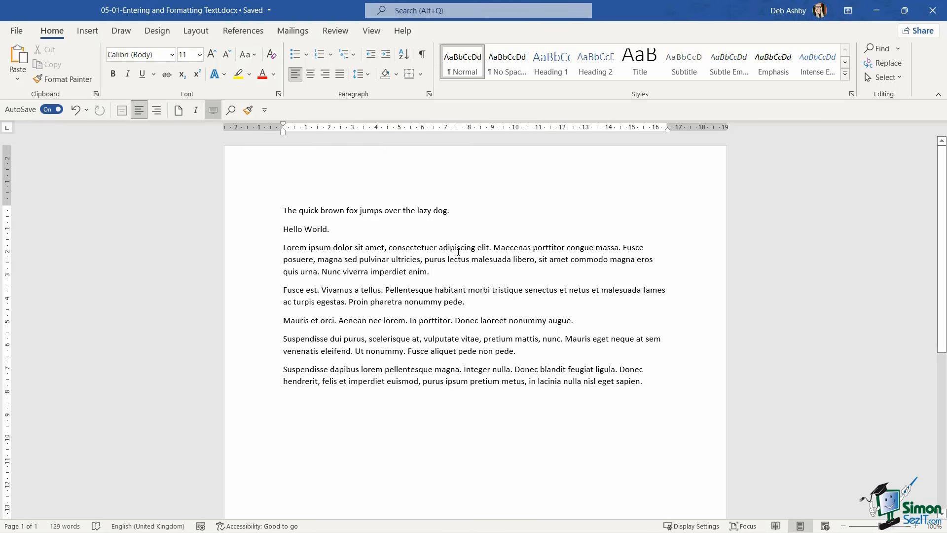
Select all the document text and browse the available fonts without applying one
left_click(458, 251)
key("ctrl+a")
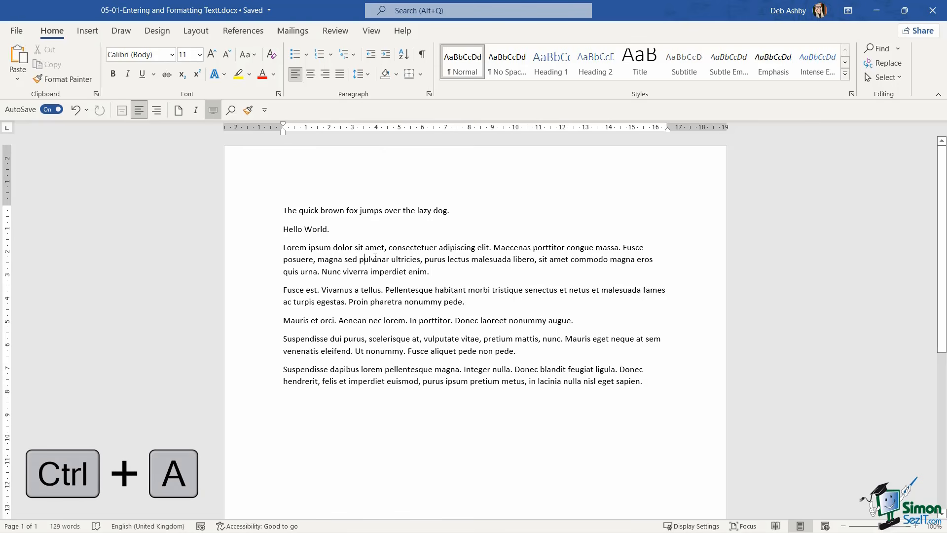
key("ctrl+a")
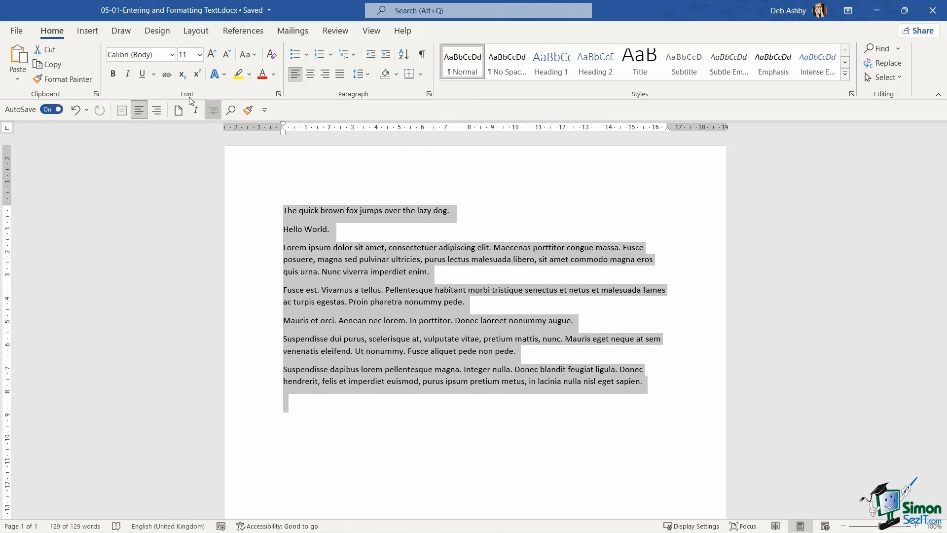
left_click(172, 54)
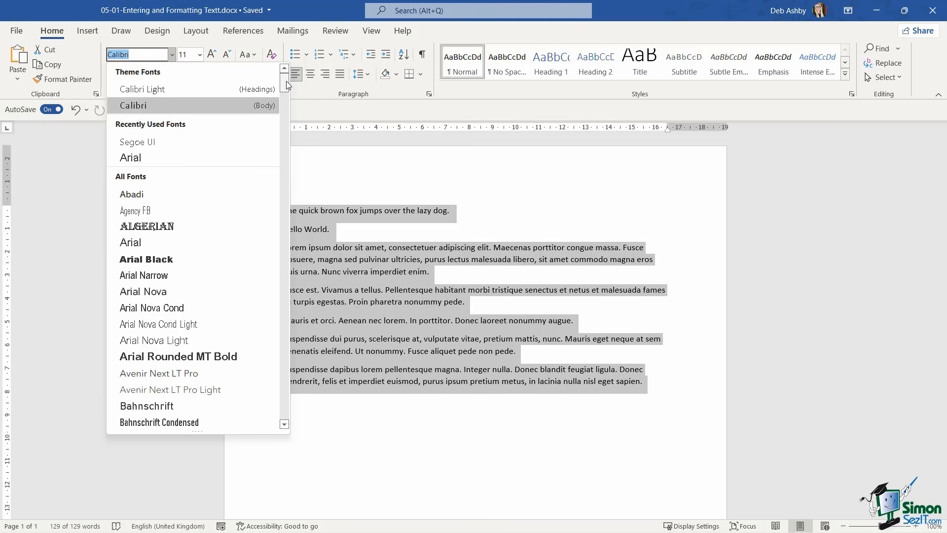
mouse_move(287, 85)
left_mouse_down()
mouse_move(286, 99)
mouse_move(285, 83)
left_mouse_up()
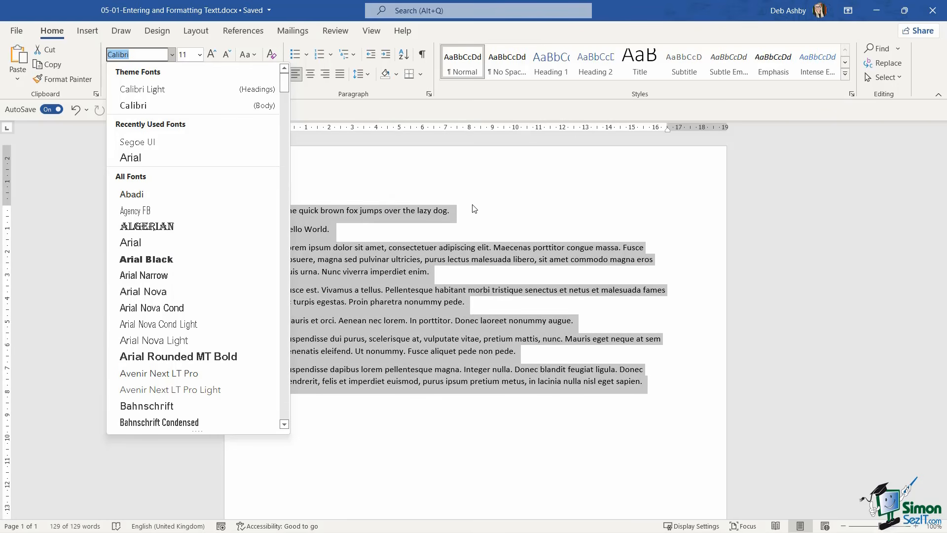
left_click(473, 209)
left_click(474, 209)
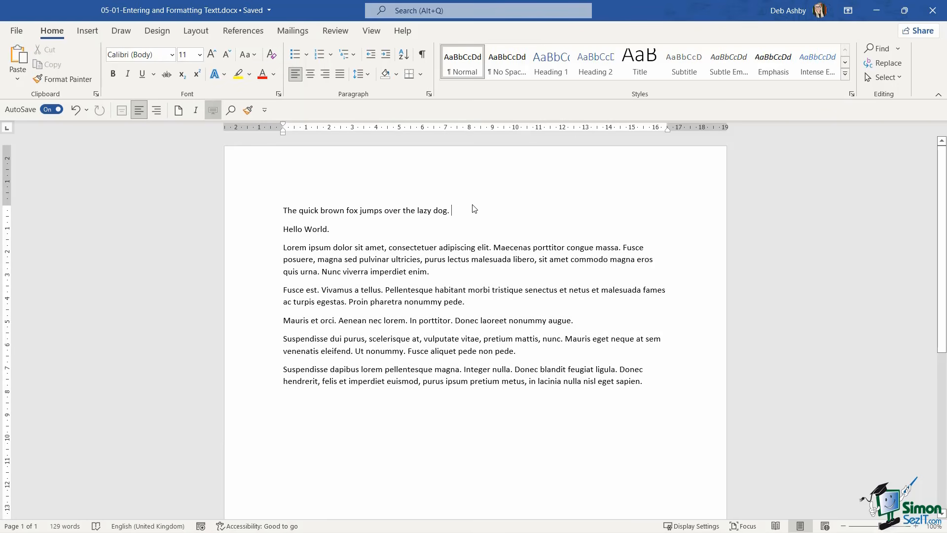
Check the Enable Live Preview setting in the general Word options and close the options
left_click(17, 31)
left_click(40, 508)
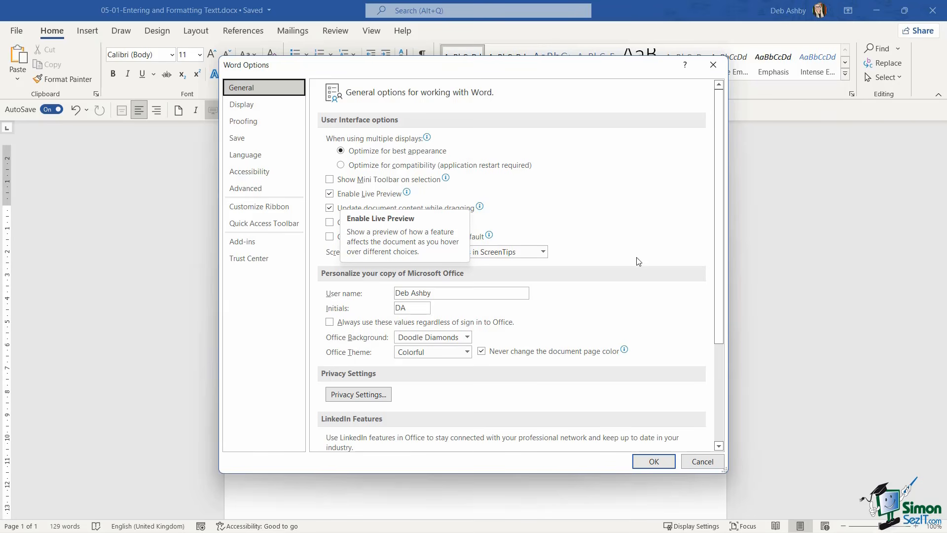
left_click(654, 461)
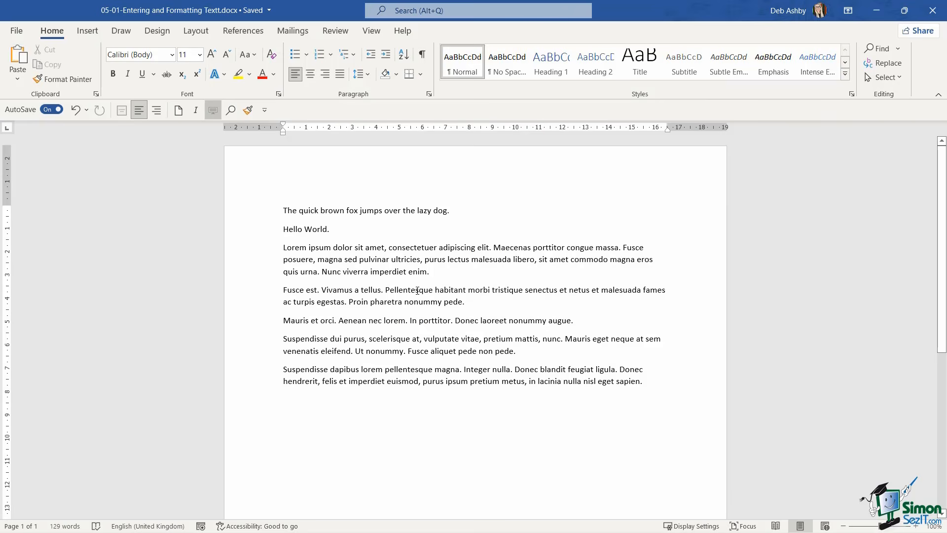
Set the font of all the document text to Segoe UI
key("ctrl+a")
left_click(171, 55)
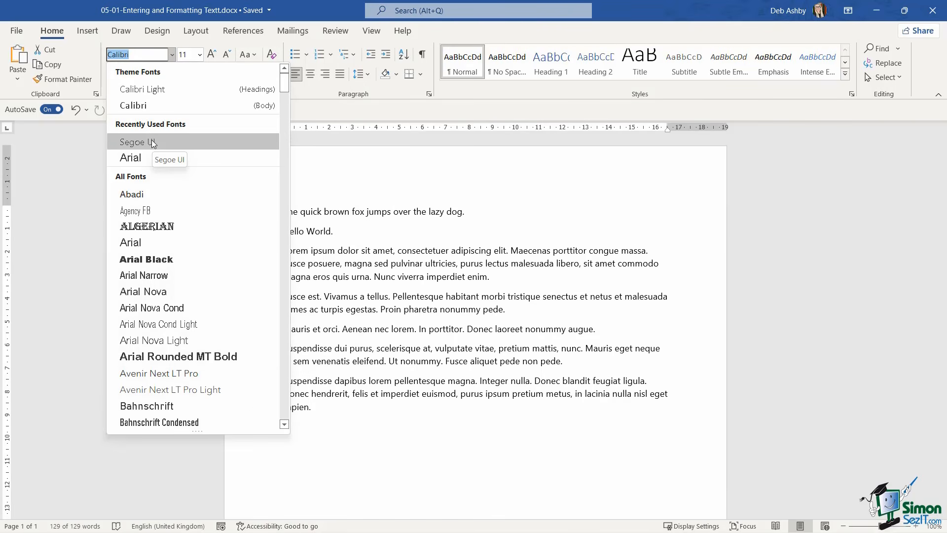
left_click(151, 140)
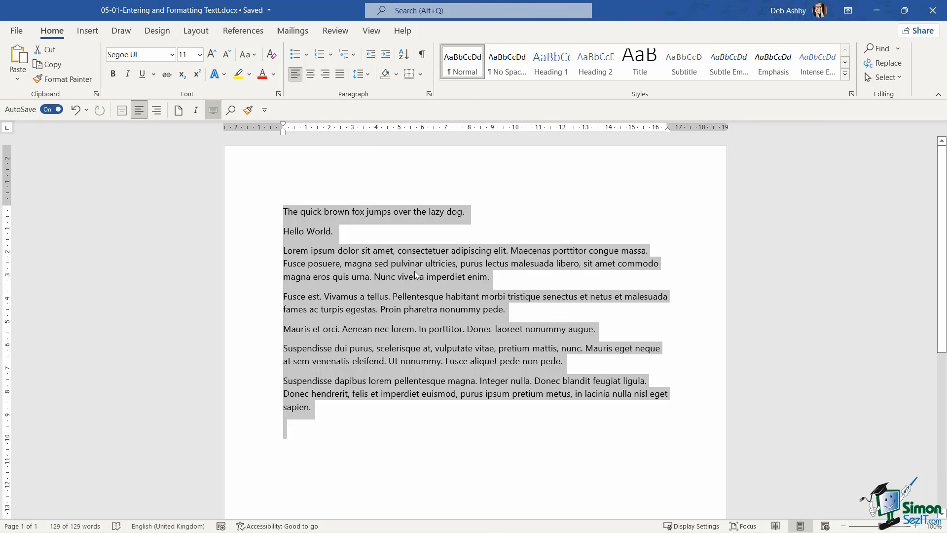
Set the font size of all the text to 18, and change it to the custom size 17
left_click(200, 55)
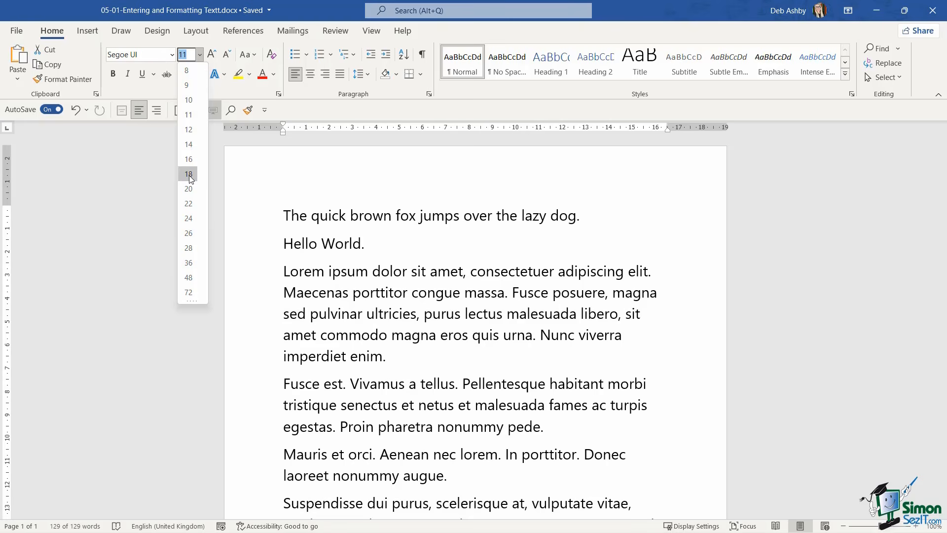
left_click(189, 175)
left_click(199, 55)
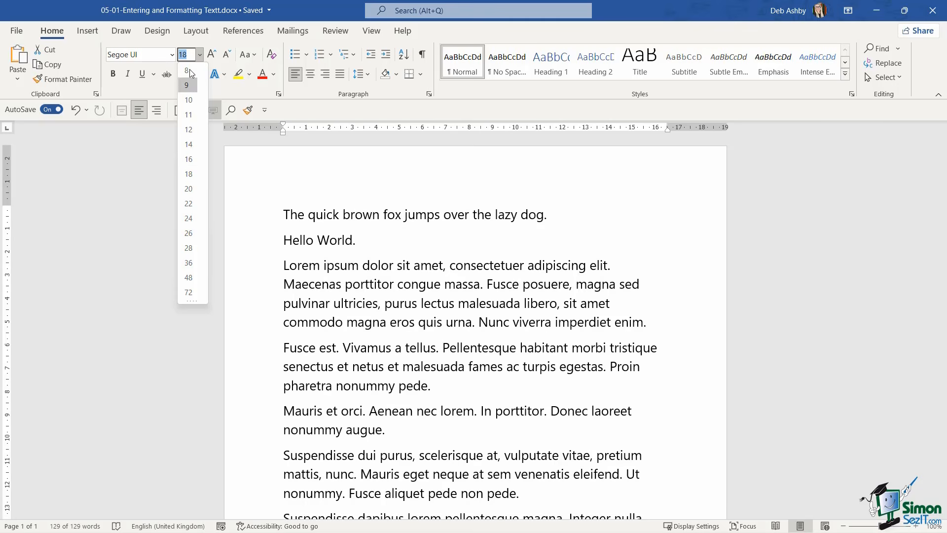
left_click(188, 55)
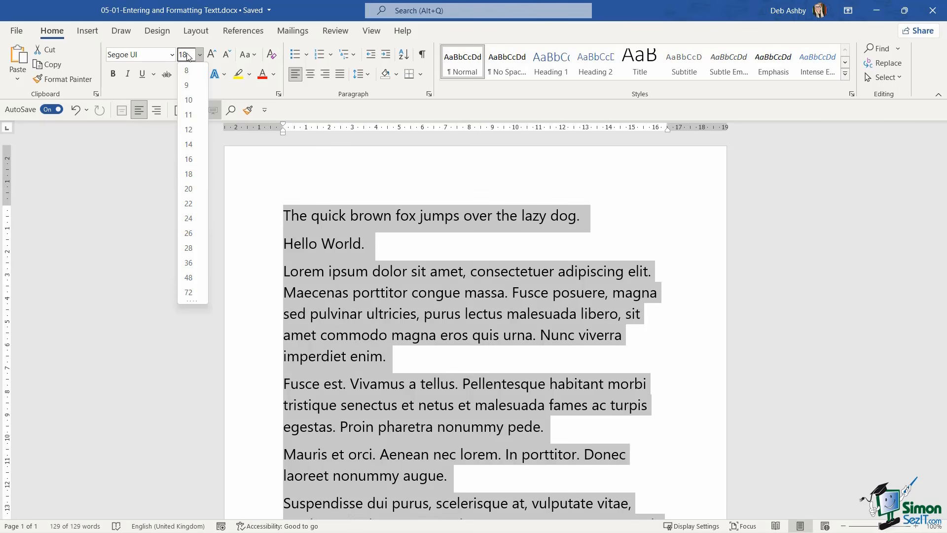
key("BackSpace")
type("7")
key("Return")
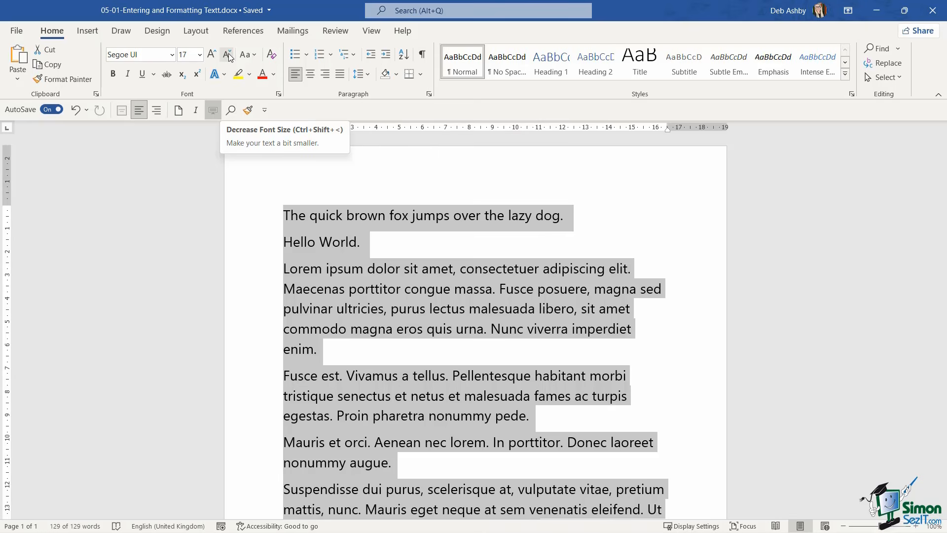
Reduce the font size of all the text in increments down to 11
left_click(228, 54)
left_click(229, 53)
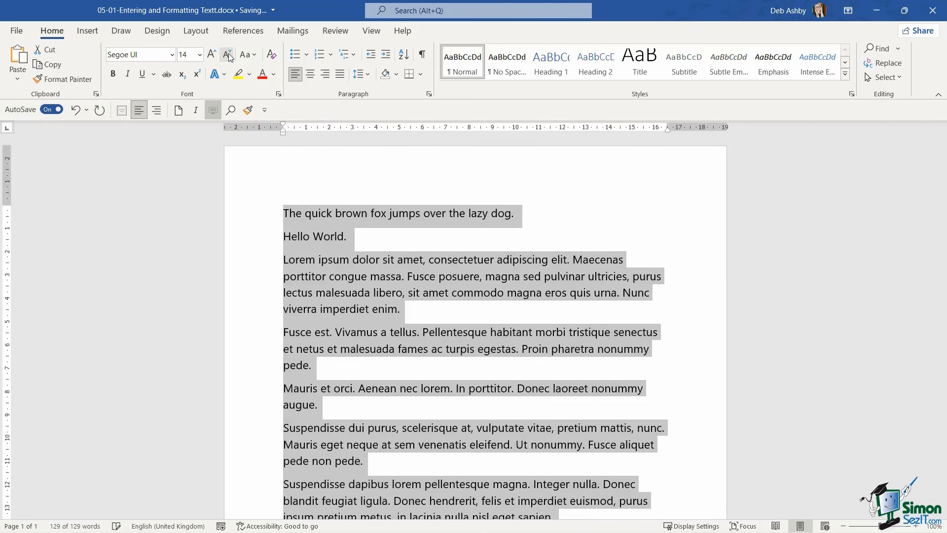
left_click(228, 53)
left_click(229, 53)
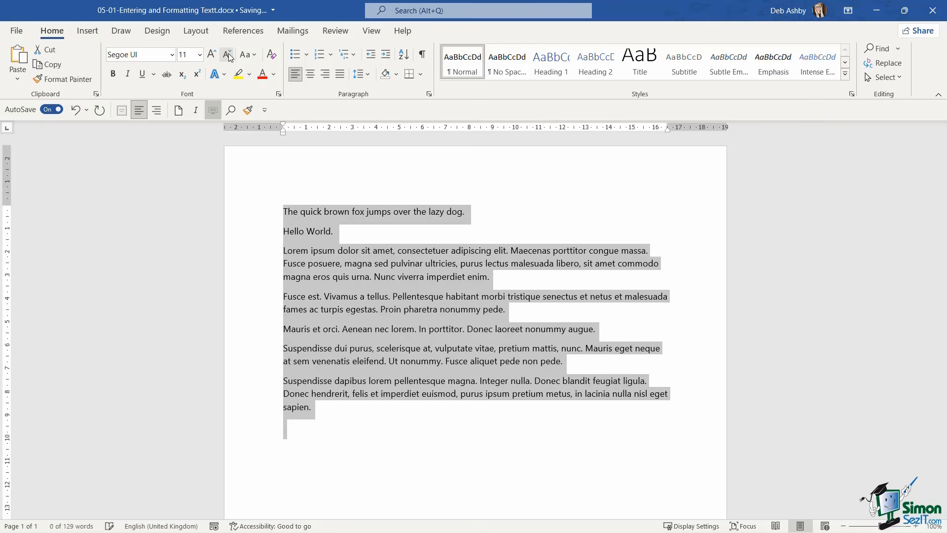
Change the case of all the text to lowercase and to UPPERCASE
left_click(253, 54)
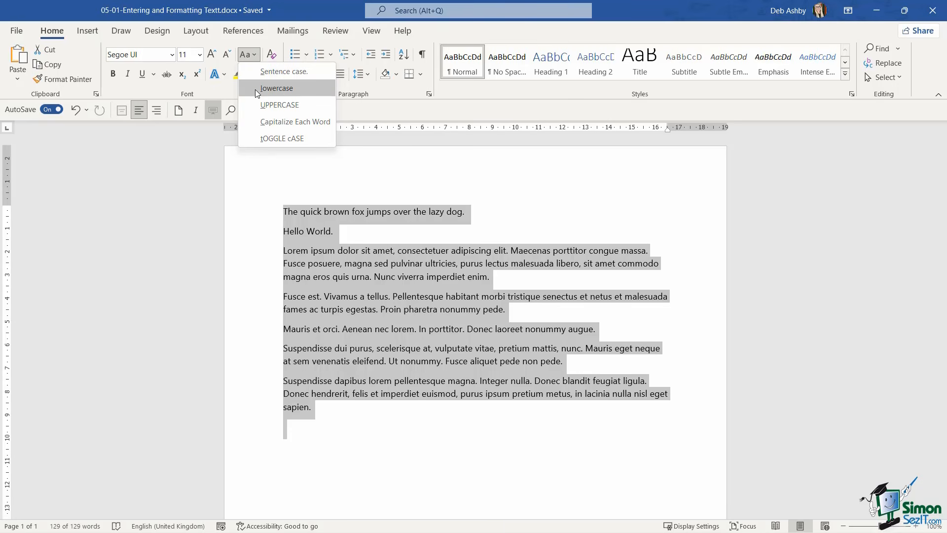
left_click(276, 89)
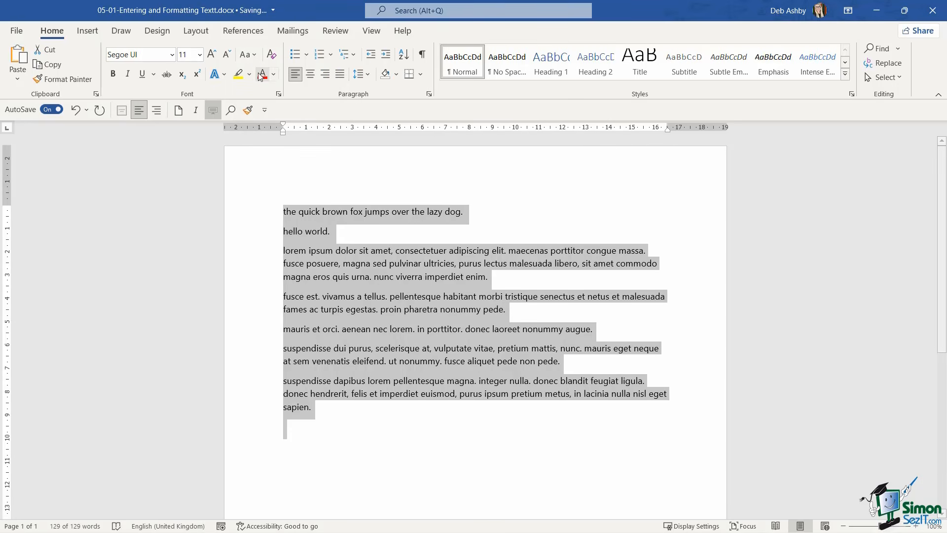
left_click(255, 54)
left_click(253, 105)
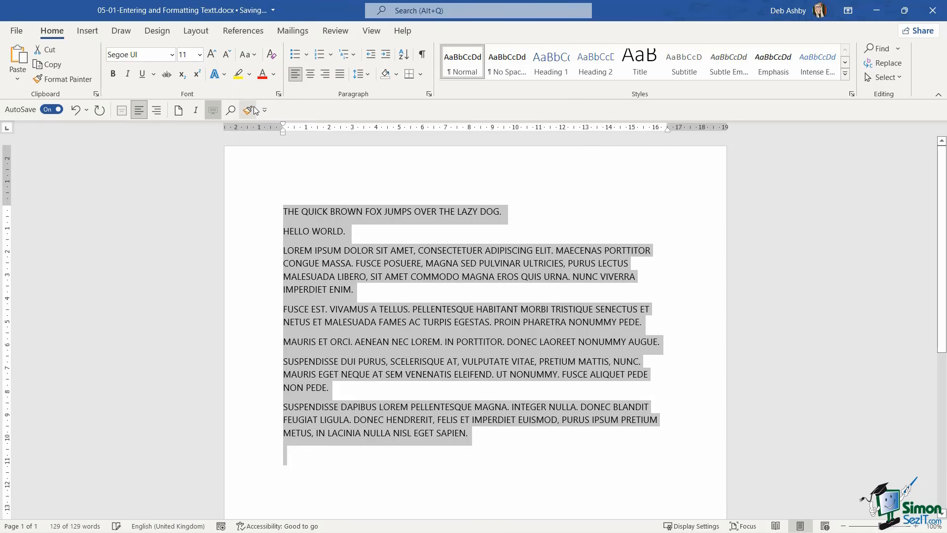
Apply sentence case to all the text and clear the selection
left_click(247, 54)
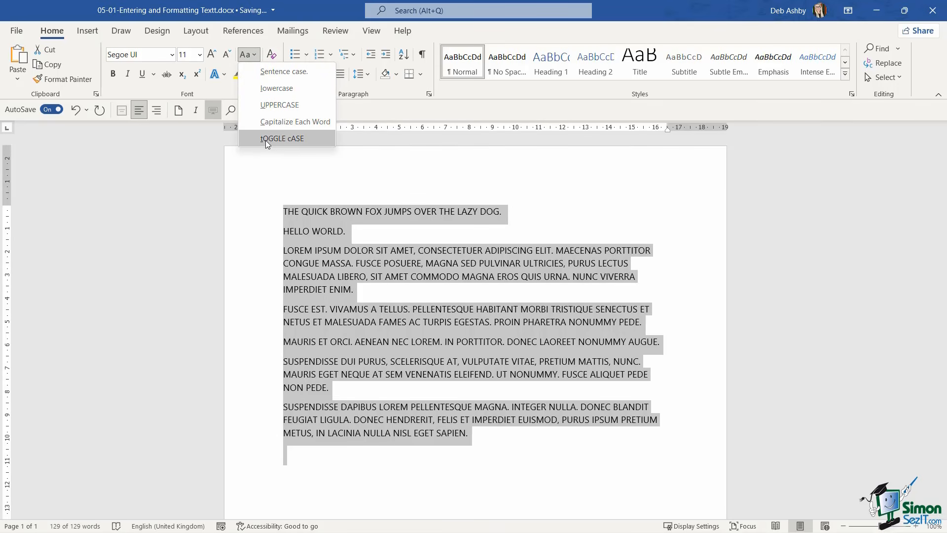
left_click(273, 73)
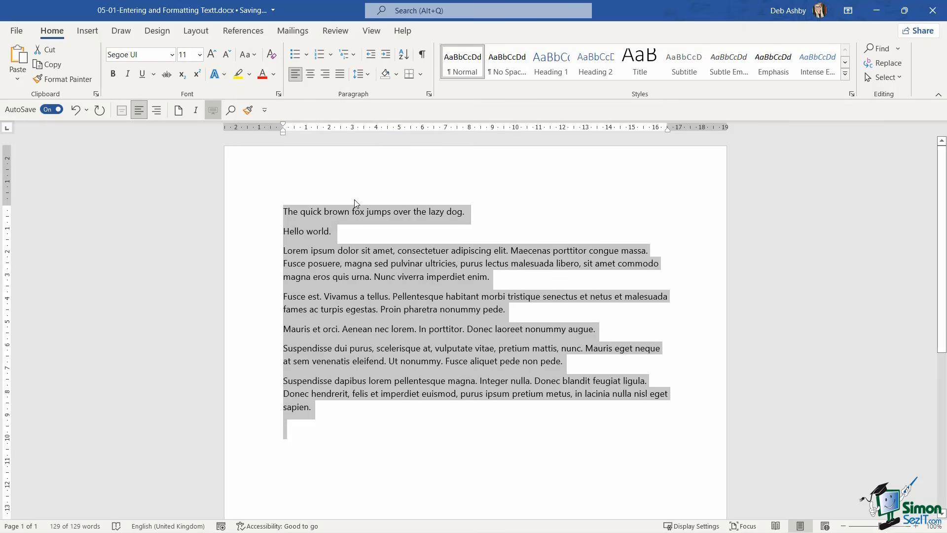
left_click(354, 199)
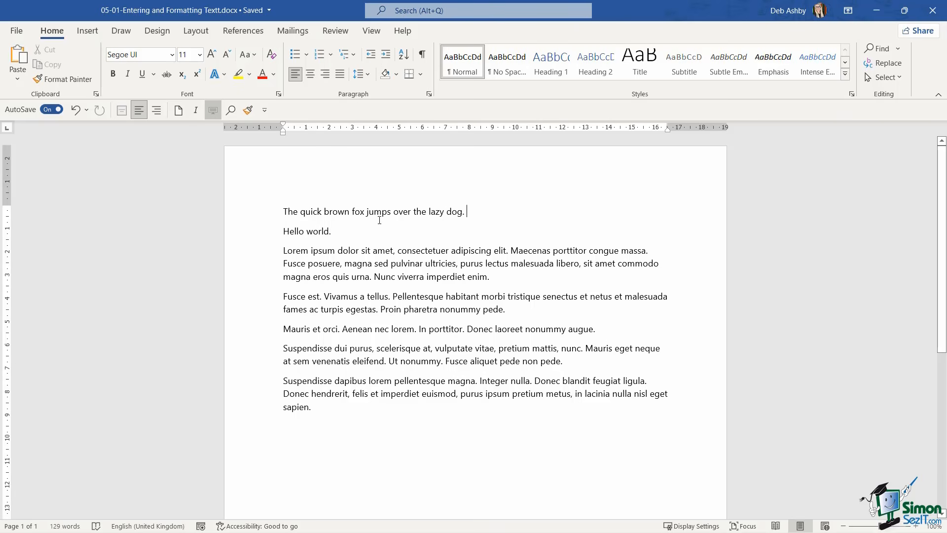
Make the word "world" in the second line bold and the word "ipsum" in the paragraph below it italic
left_click(249, 217)
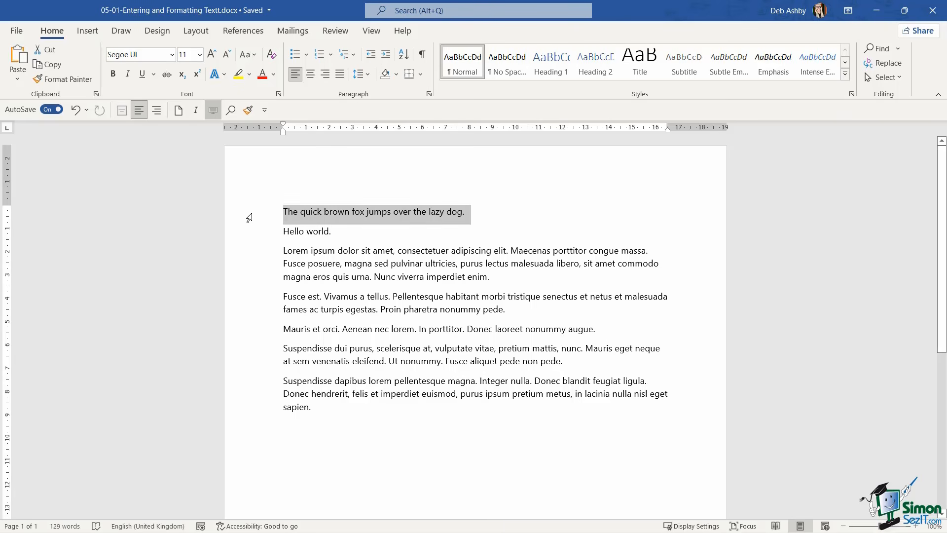
left_click(308, 232)
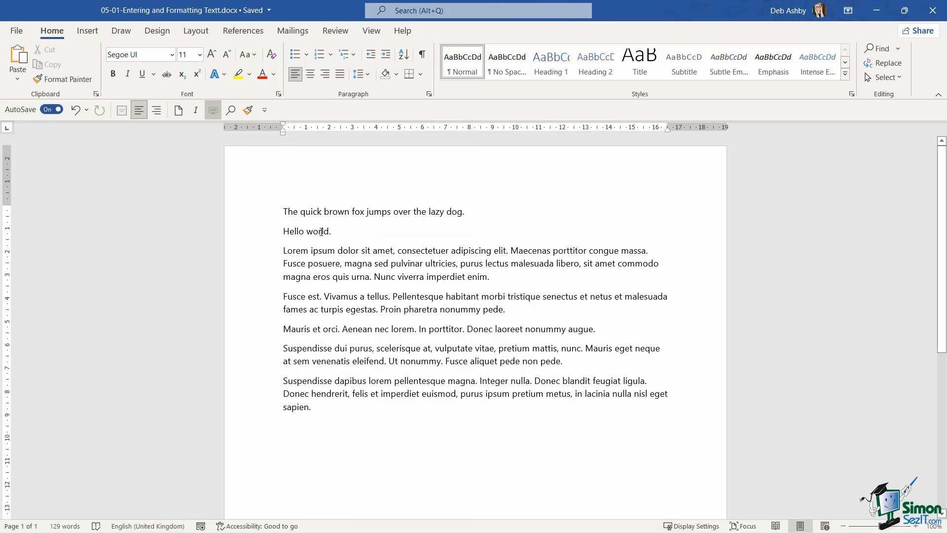
double_click(321, 232)
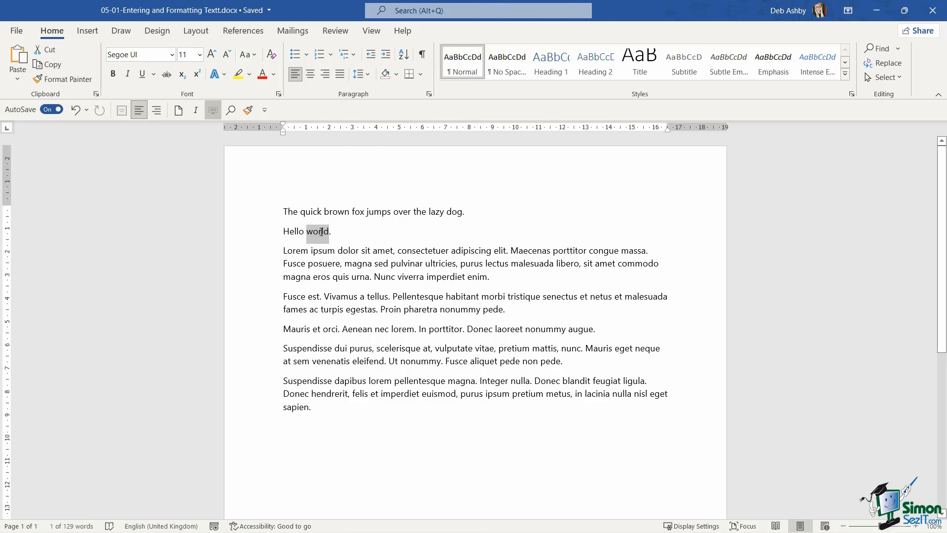
left_click(111, 75)
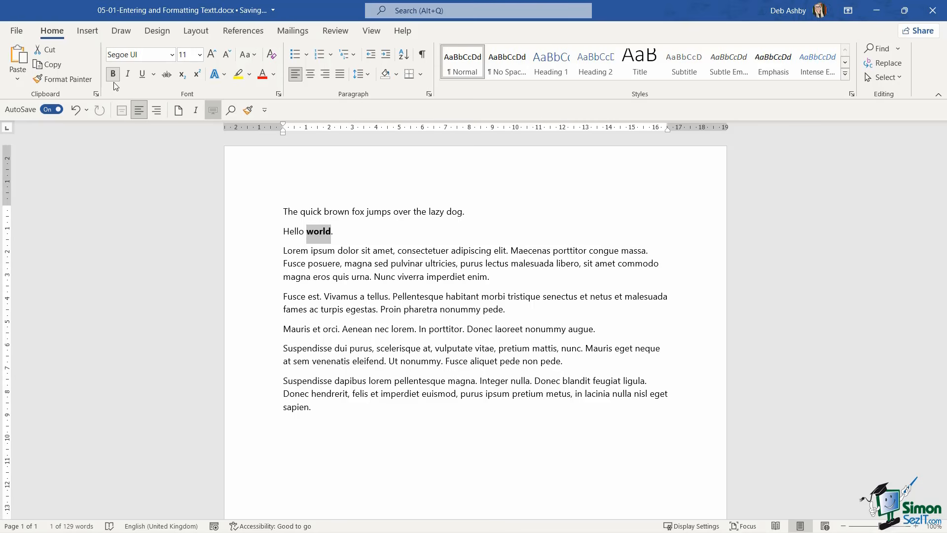
double_click(320, 251)
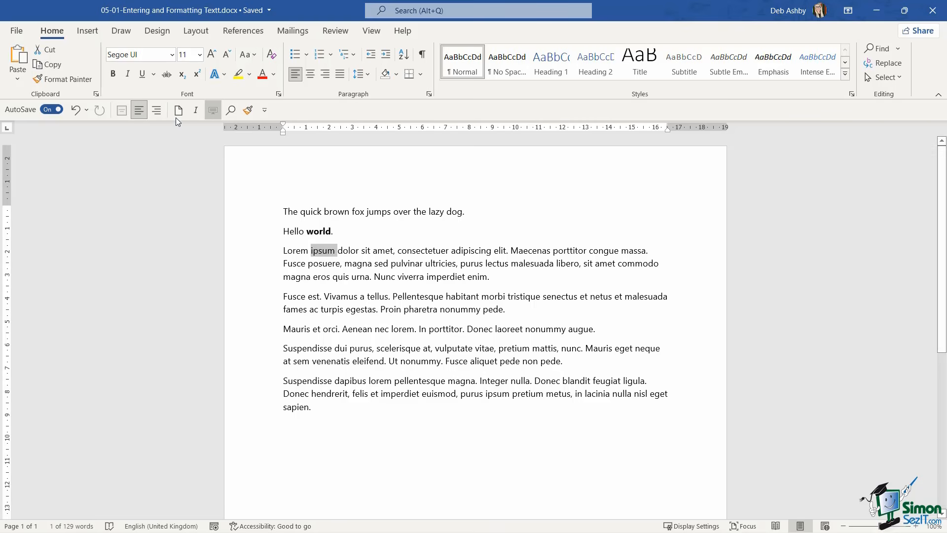
left_click(127, 74)
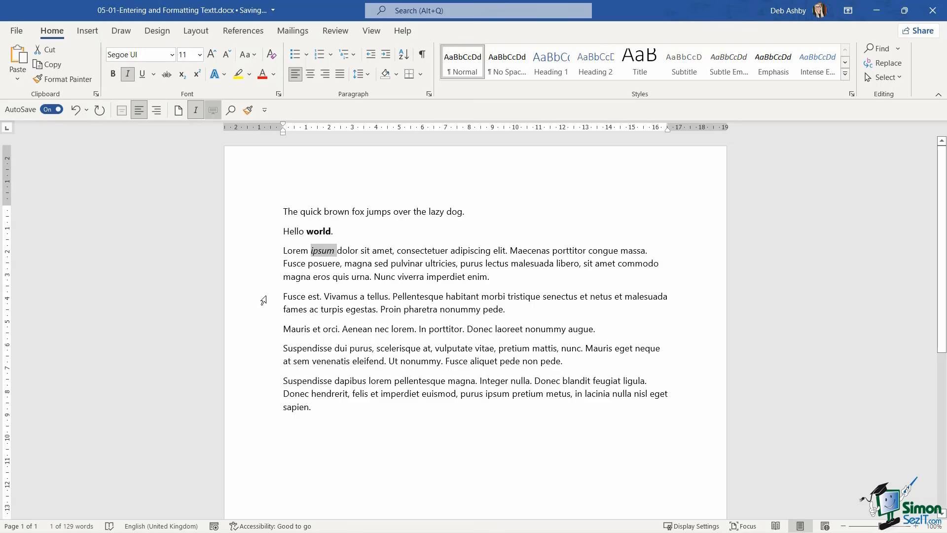
Underline the whole "Fusce est" paragraph and set the underline colour to red
double_click(262, 315)
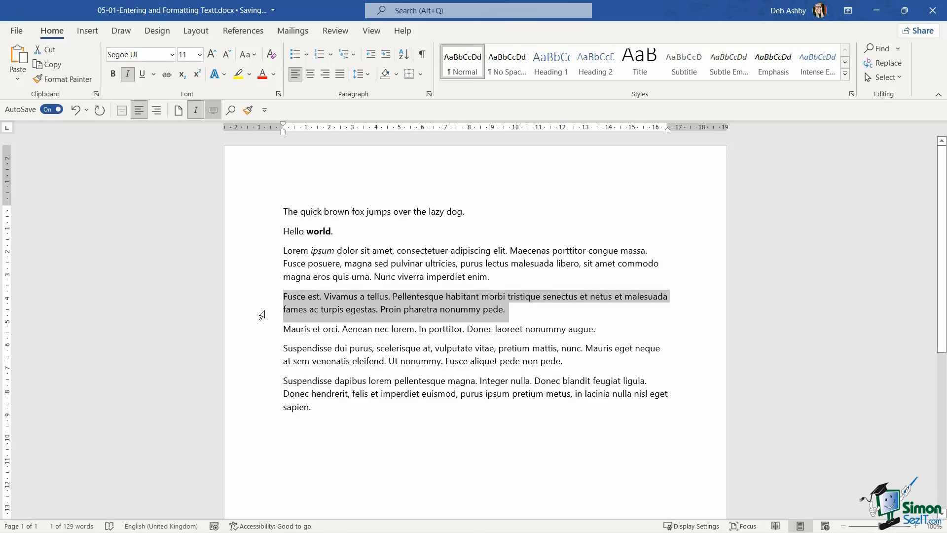
left_click(142, 74)
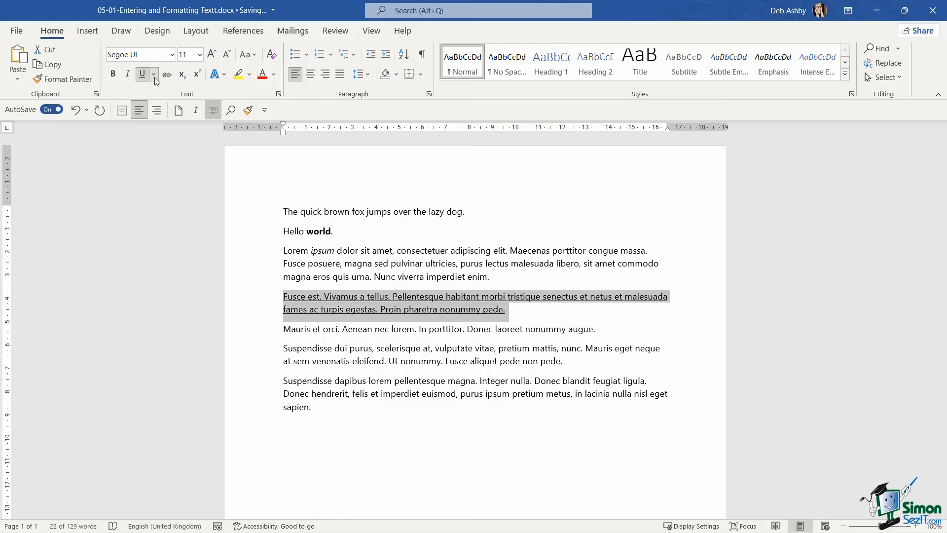
left_click(154, 75)
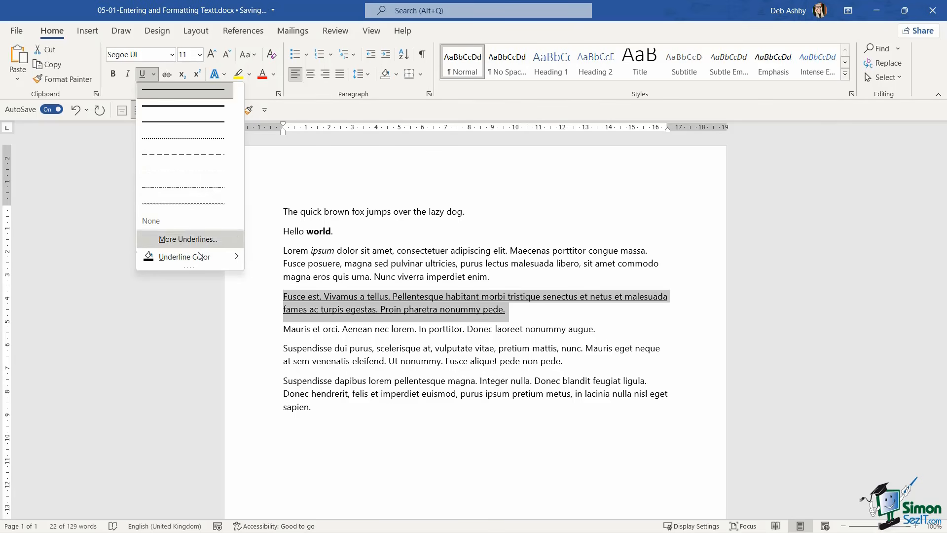
mouse_move(200, 256)
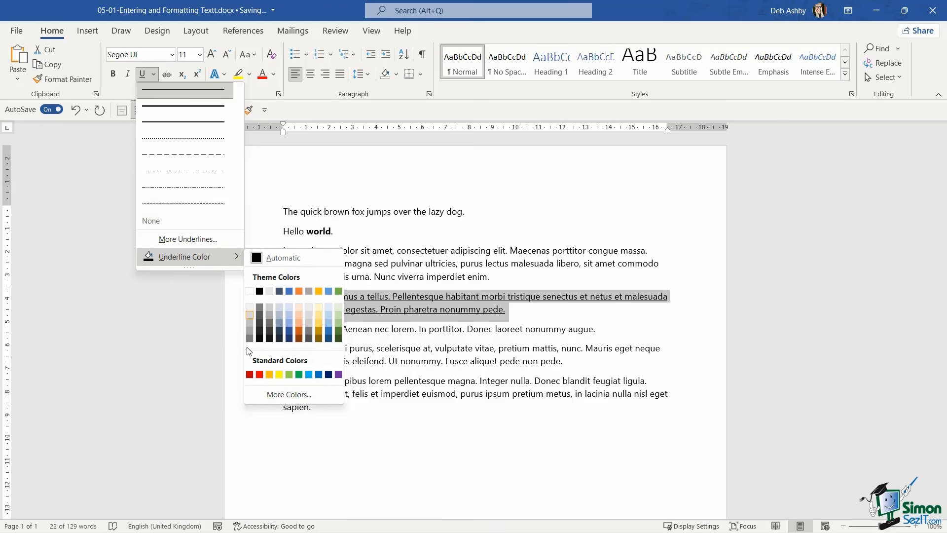
left_click(260, 375)
left_click(321, 276)
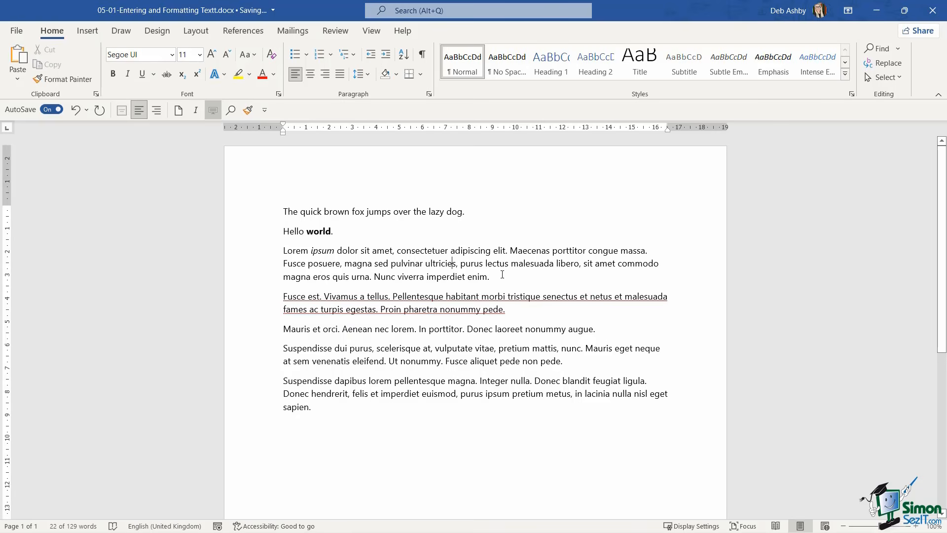
Apply strikethrough to the entire "Suspendisse dui purus" paragraph and clear the selection
double_click(269, 352)
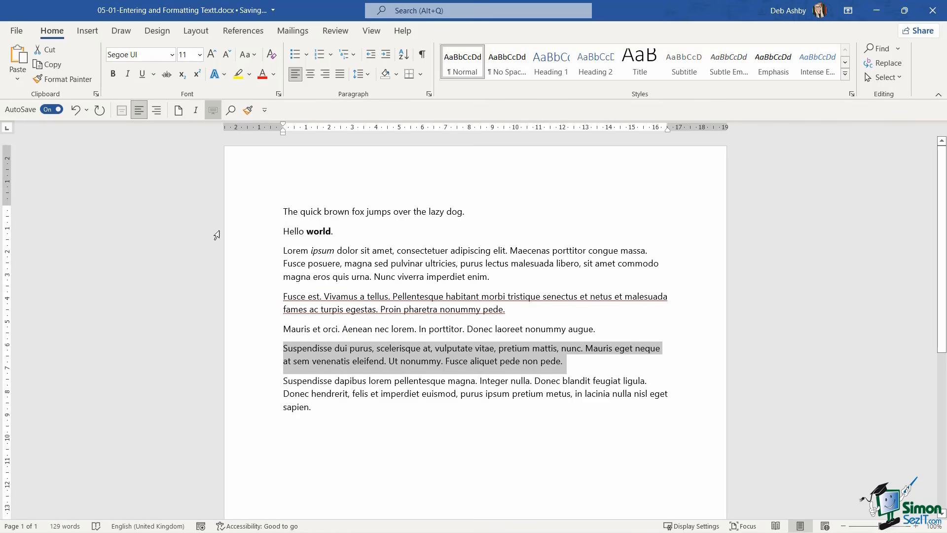
left_click(166, 75)
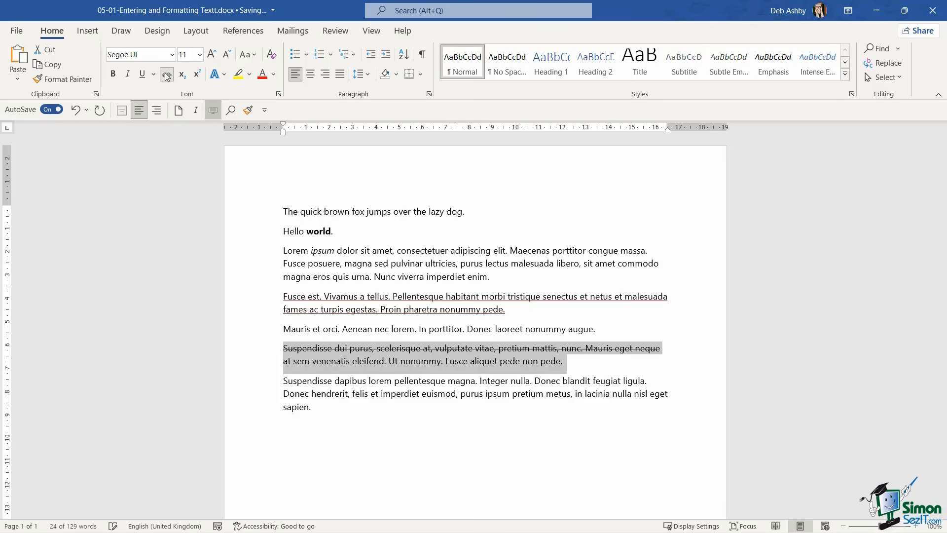
left_click(532, 276)
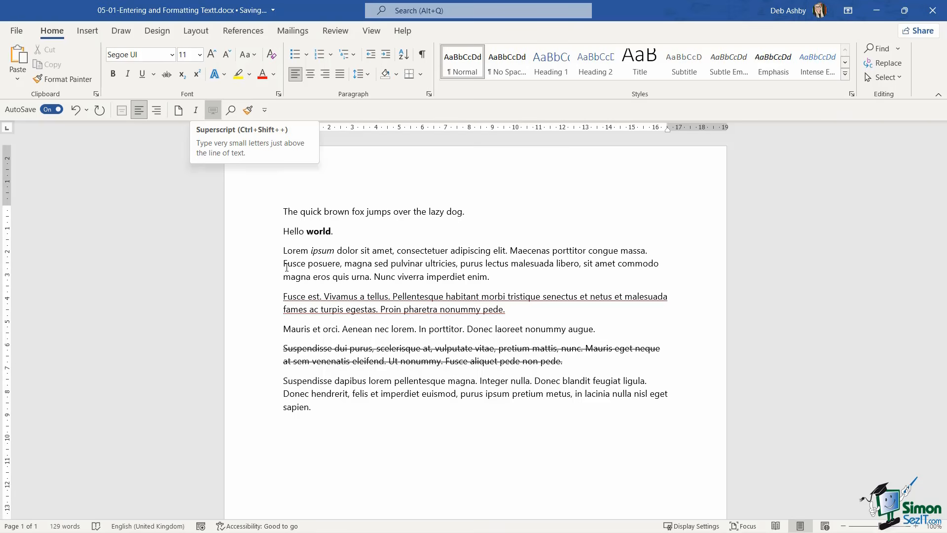
Enter "H2O" on the empty line below the last paragraph and format its 2 as subscript
scroll(331, 409, "down", 4)
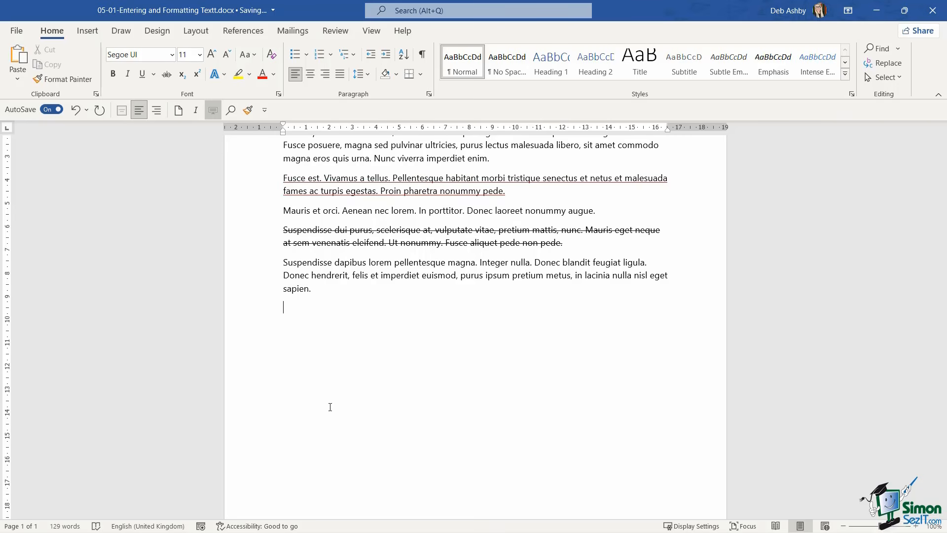
type("H2O")
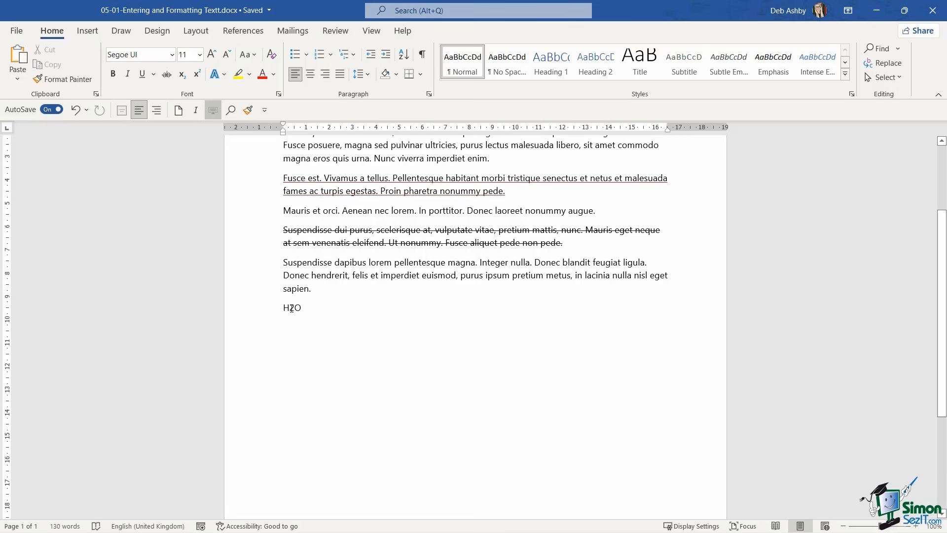
left_click_drag(289, 308, 297, 308)
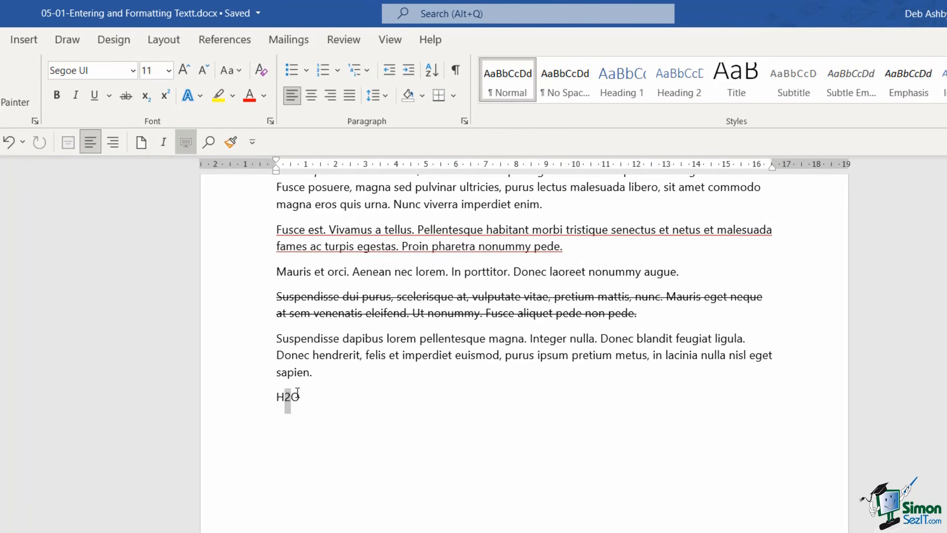
left_click(145, 98)
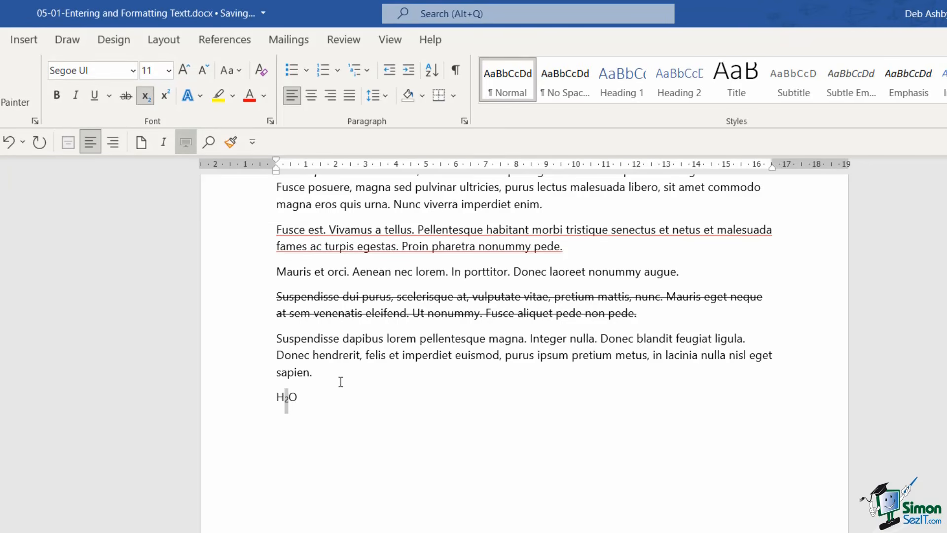
Preview the shadow, reflection and glow text effects on the "The quick brown fox" sentence without applying any
key("ctrl+Home")
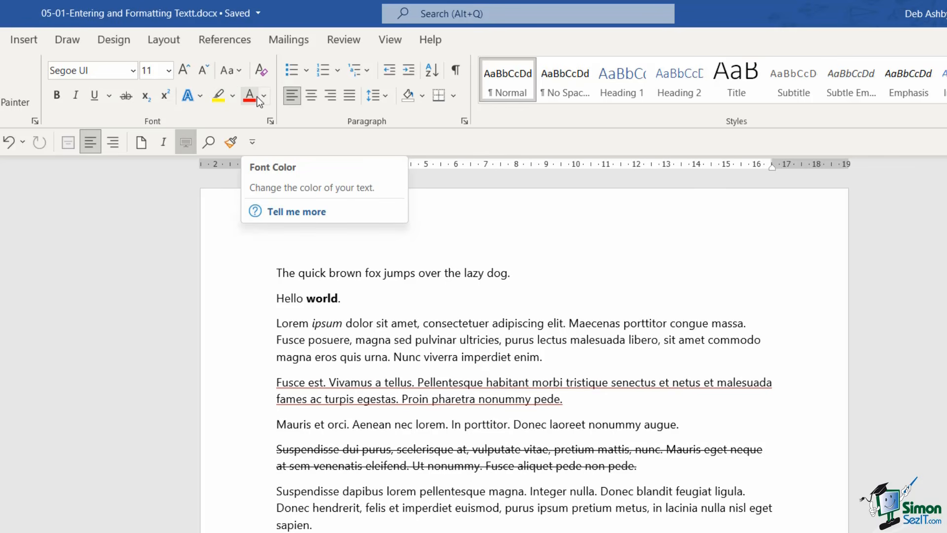
left_click(250, 277)
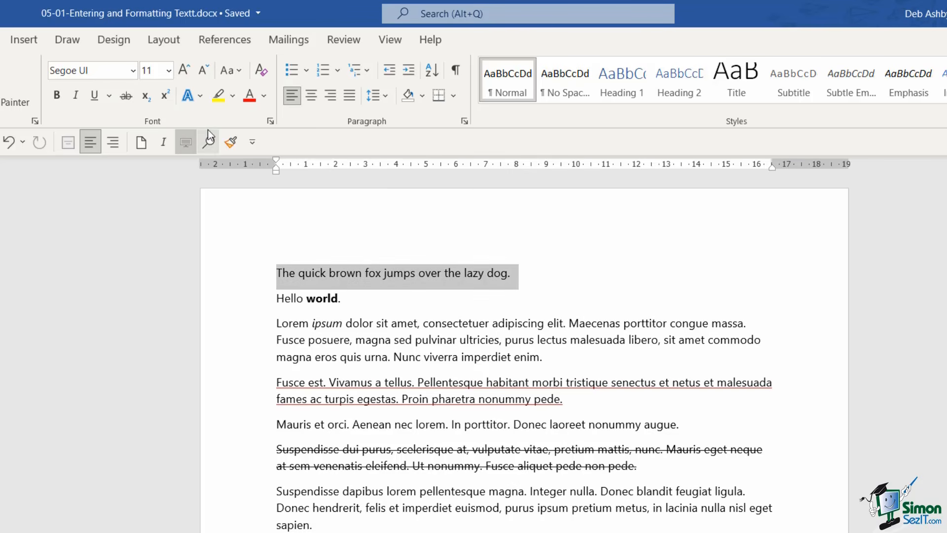
left_click(200, 96)
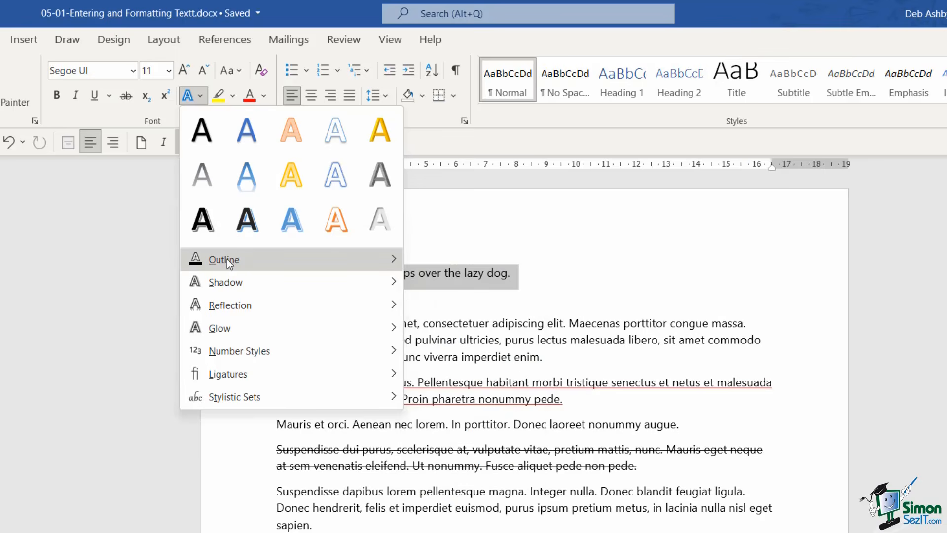
mouse_move(227, 284)
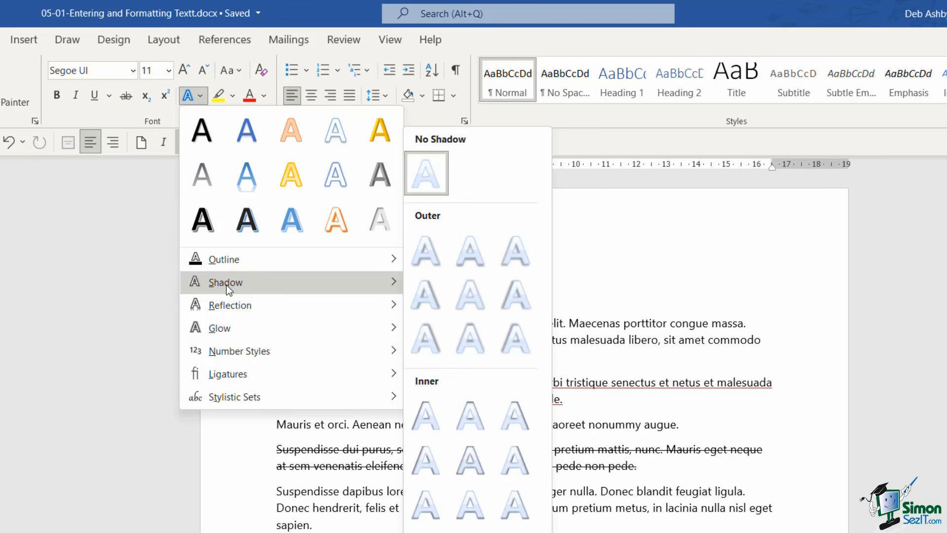
mouse_move(226, 304)
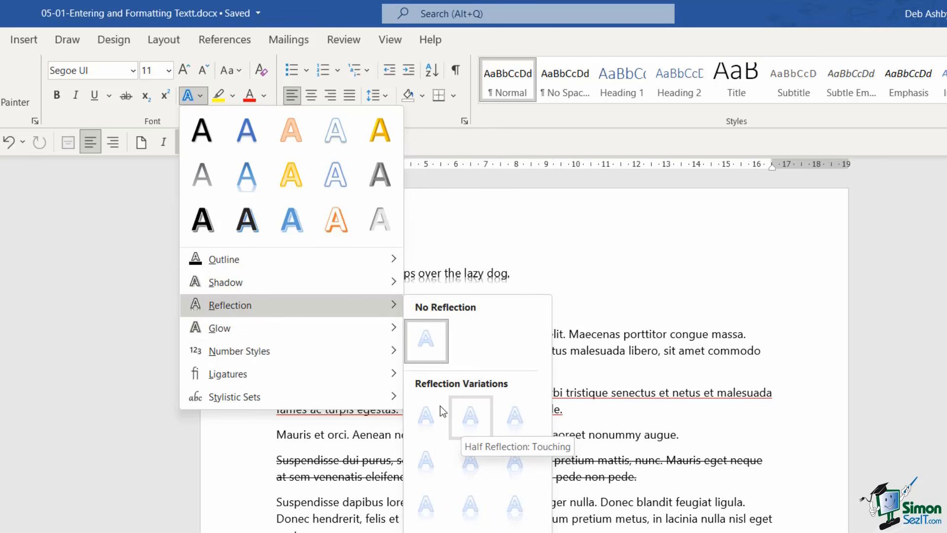
mouse_move(311, 327)
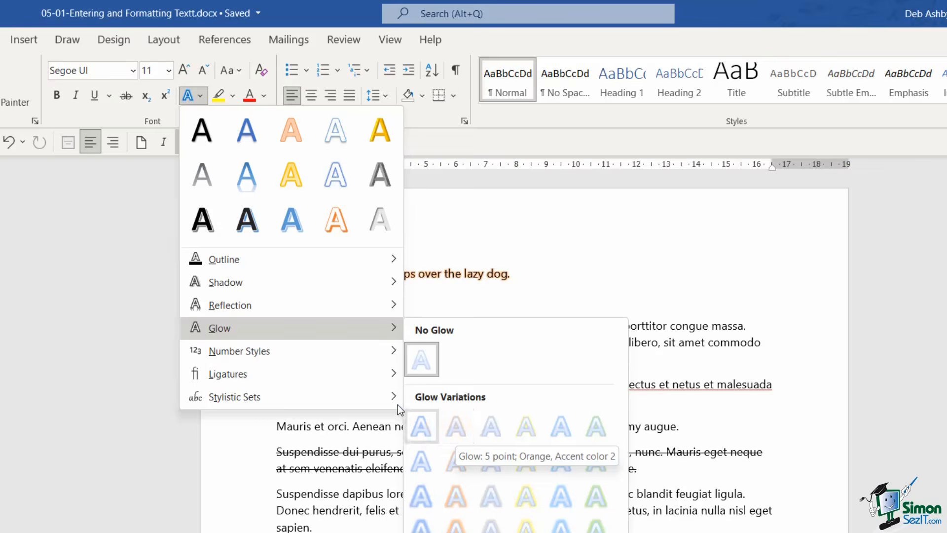
key("Escape")
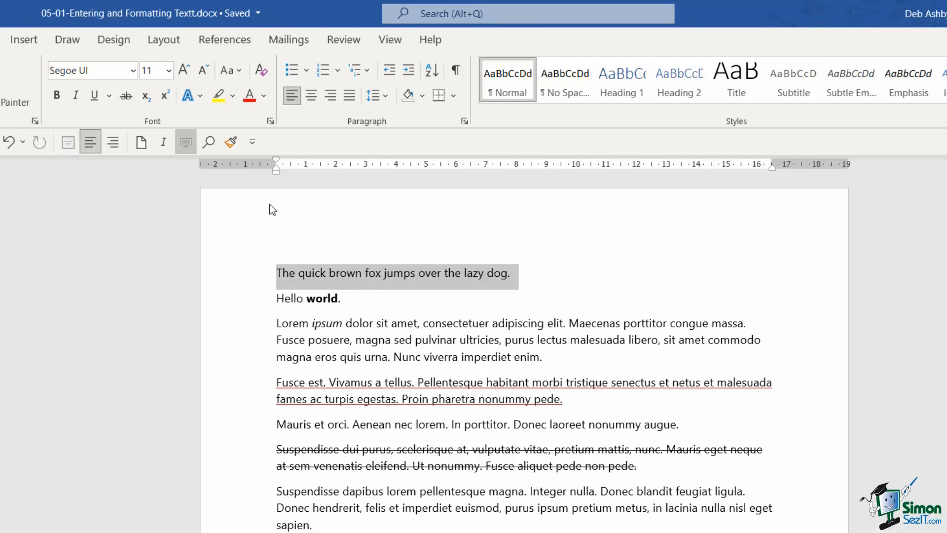
Highlight the "The quick brown fox" sentence in yellow
left_click(233, 99)
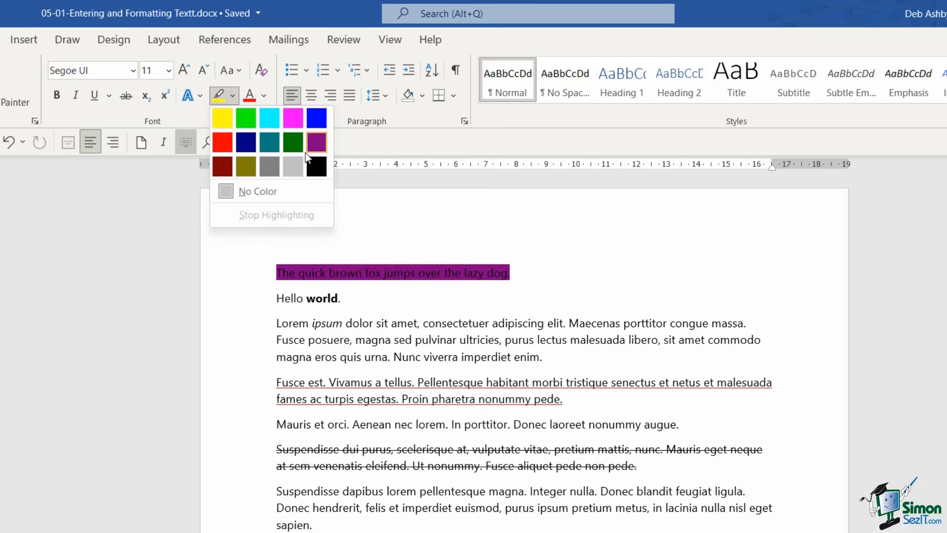
left_click(224, 120)
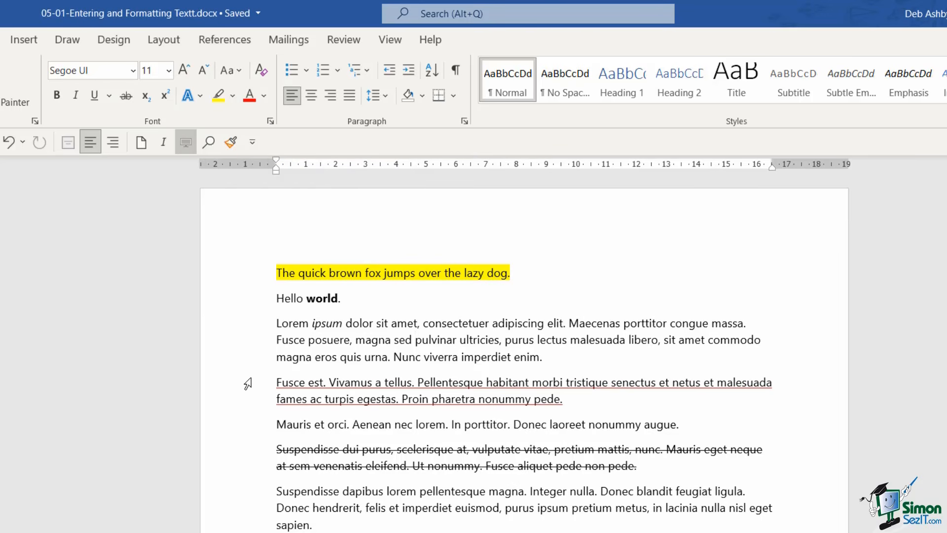
Apply a custom purple font colour, lightened from black, to the "Lorem ipsum" paragraph and clear the selection
left_click_drag(251, 328, 249, 363)
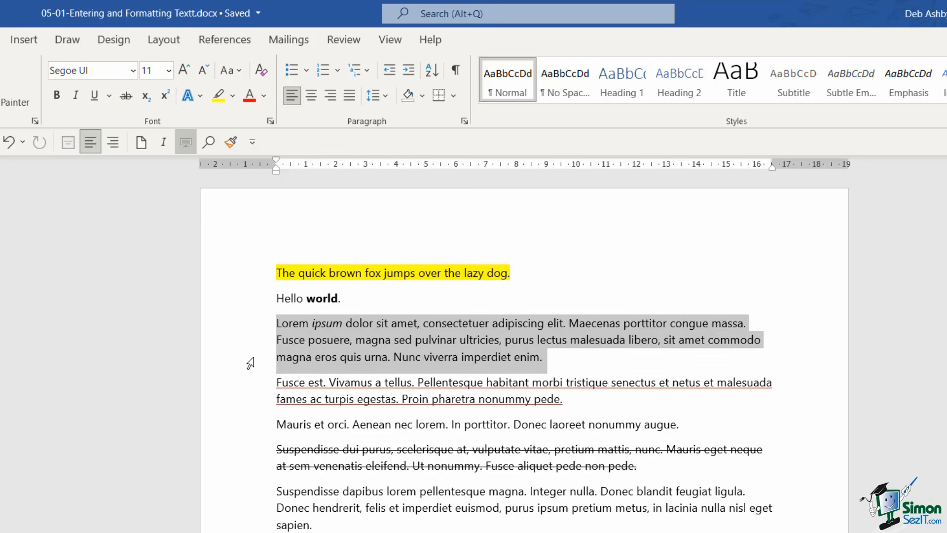
left_click(265, 96)
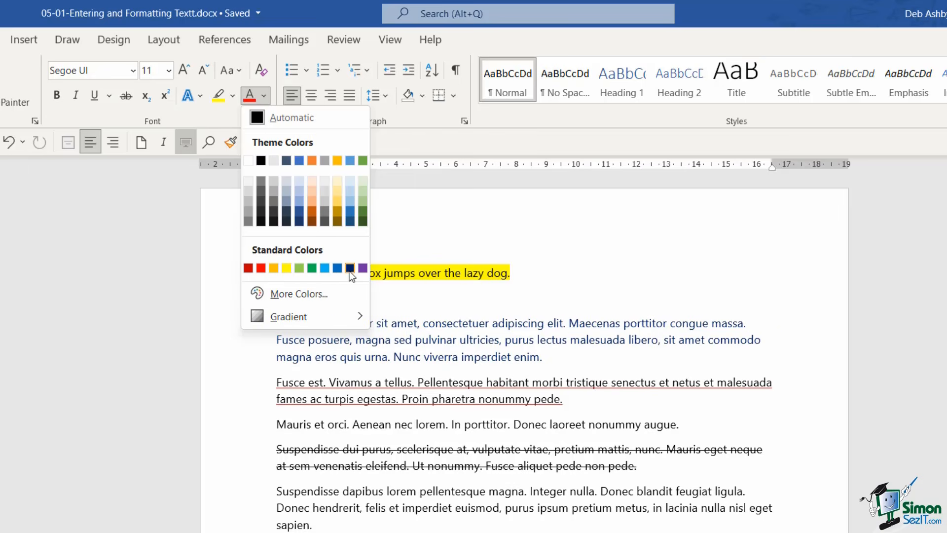
left_click(298, 293)
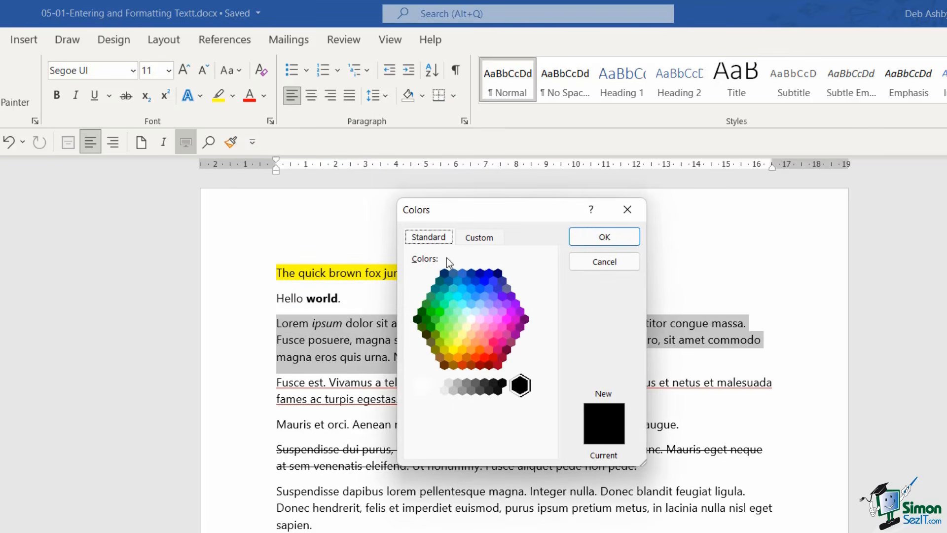
left_click(488, 240)
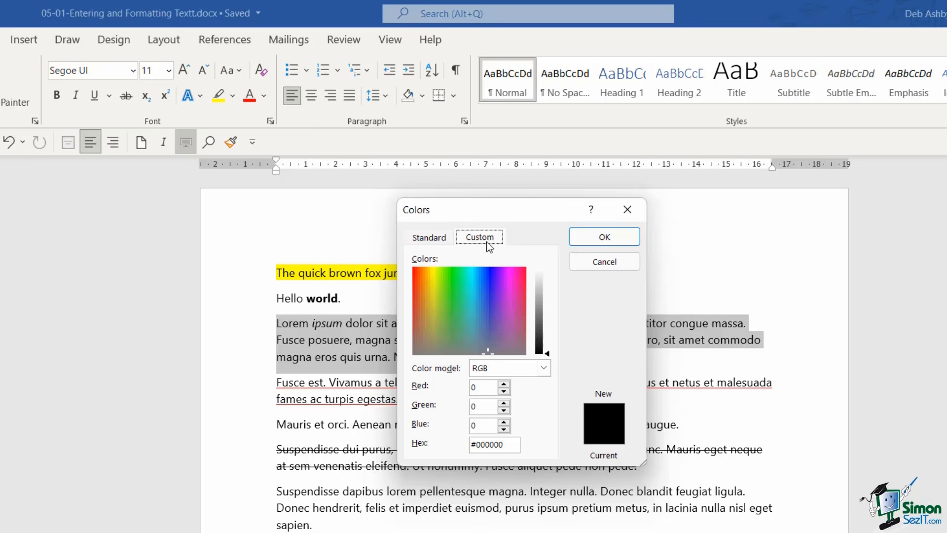
left_click(488, 353)
left_click_drag(454, 328, 491, 302)
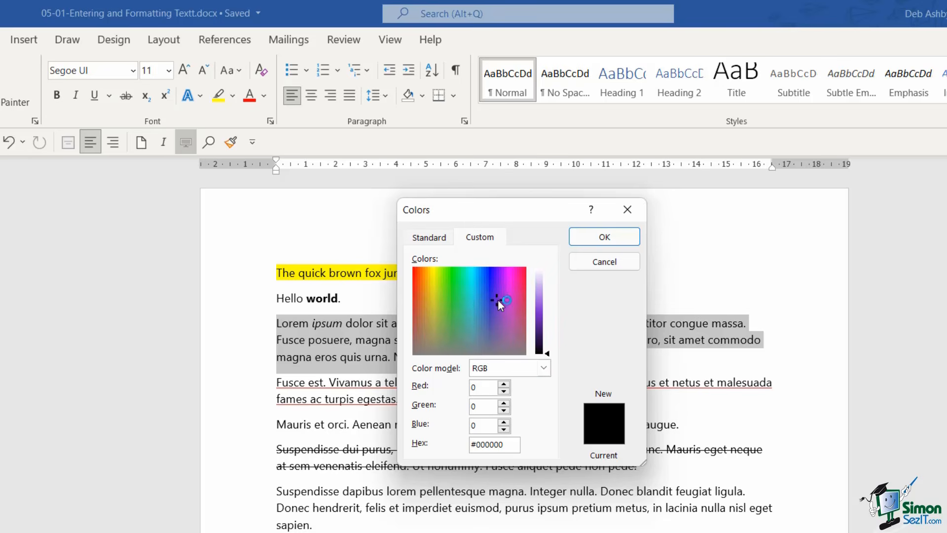
left_click_drag(546, 351, 549, 329)
left_click(604, 237)
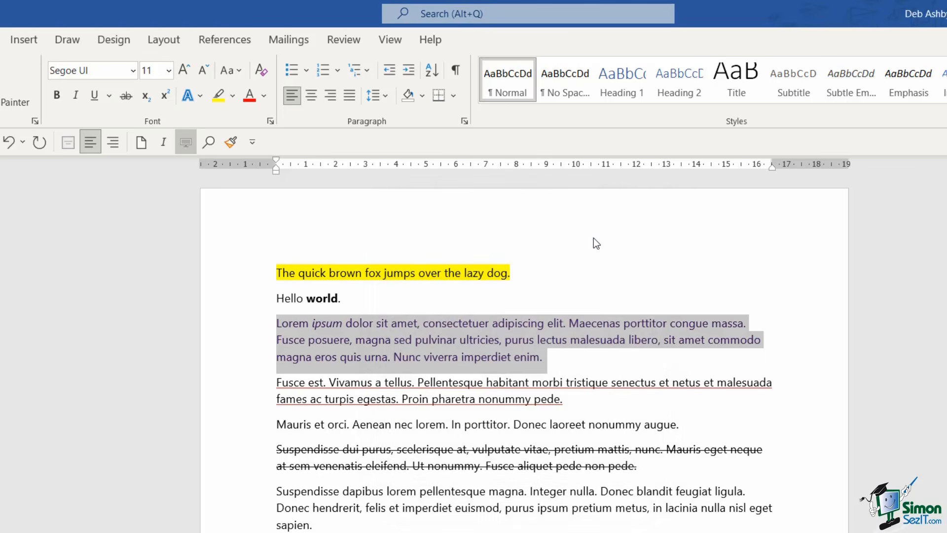
left_click(529, 465)
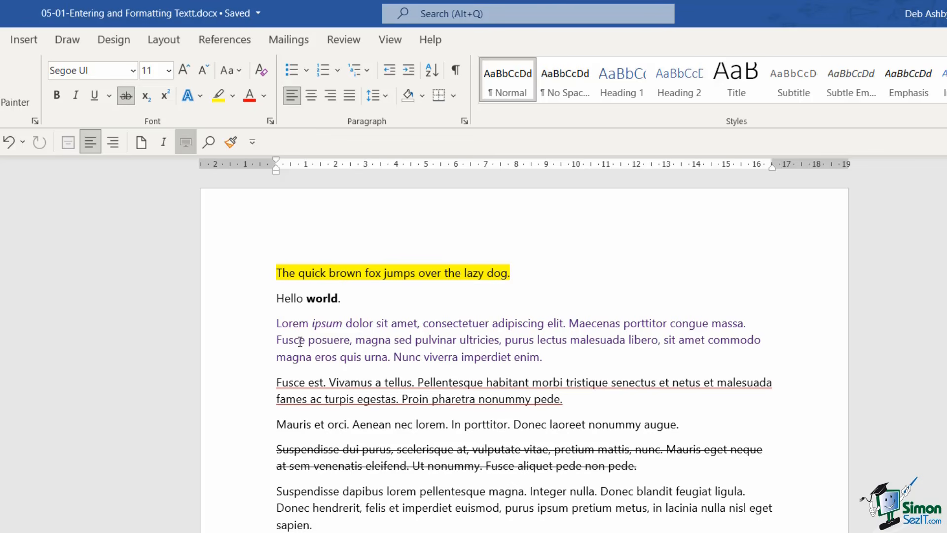
Clear all formatting from the "Lorem ipsum" paragraph and set its font to Segoe UI
left_click_drag(253, 327, 258, 366)
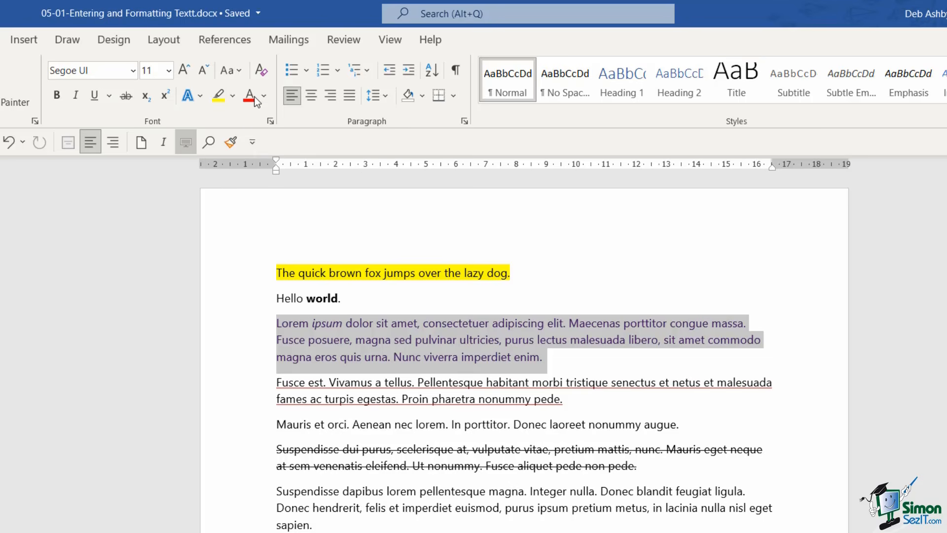
left_click(260, 70)
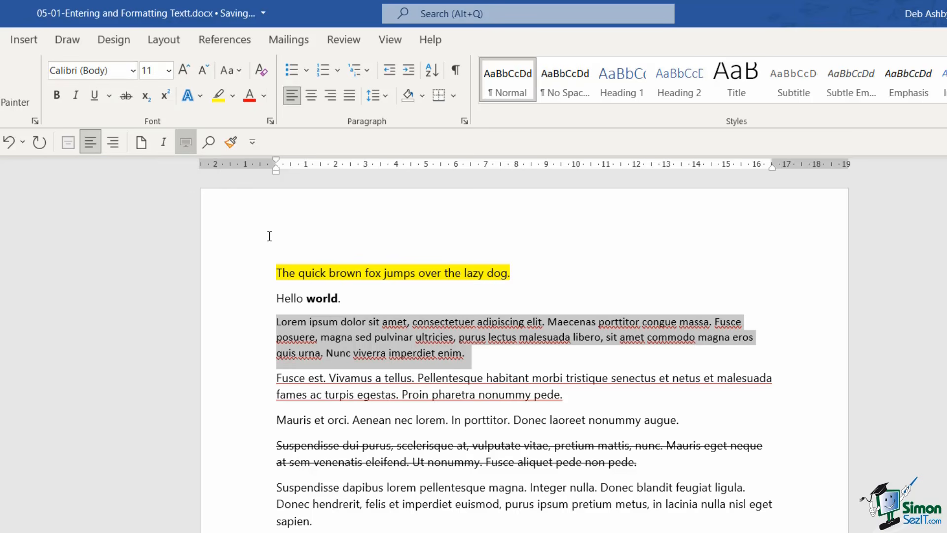
left_click(89, 70)
left_click(132, 70)
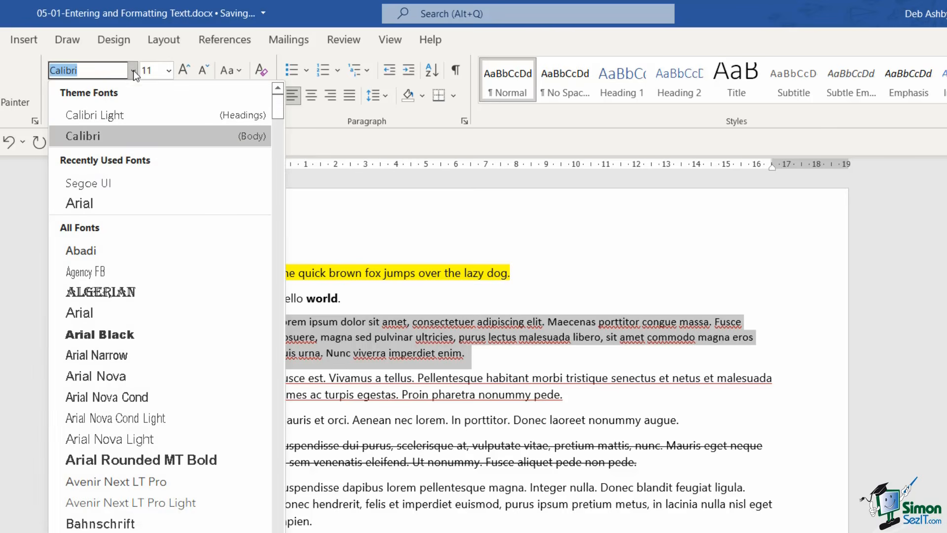
left_click(113, 187)
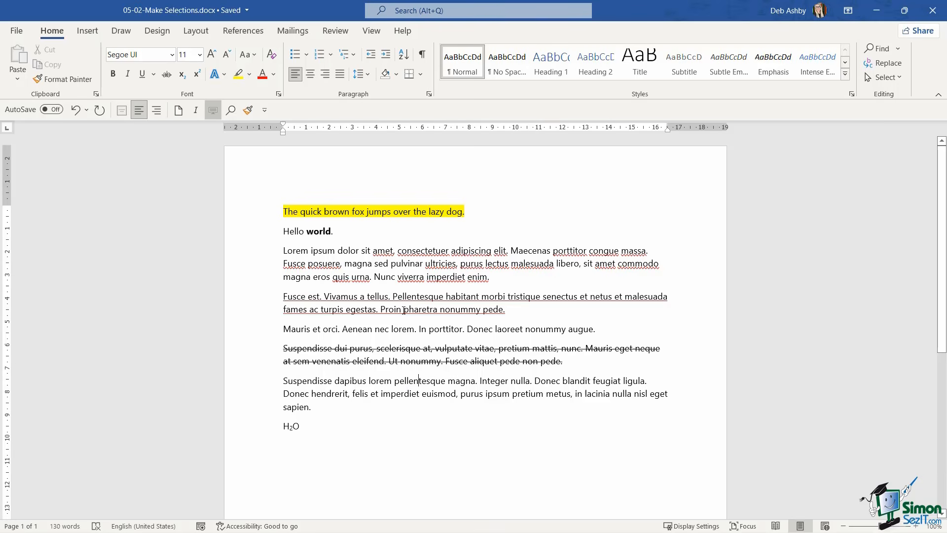
Select the entire document text, and deselect it again
left_click(432, 263)
left_click(499, 265)
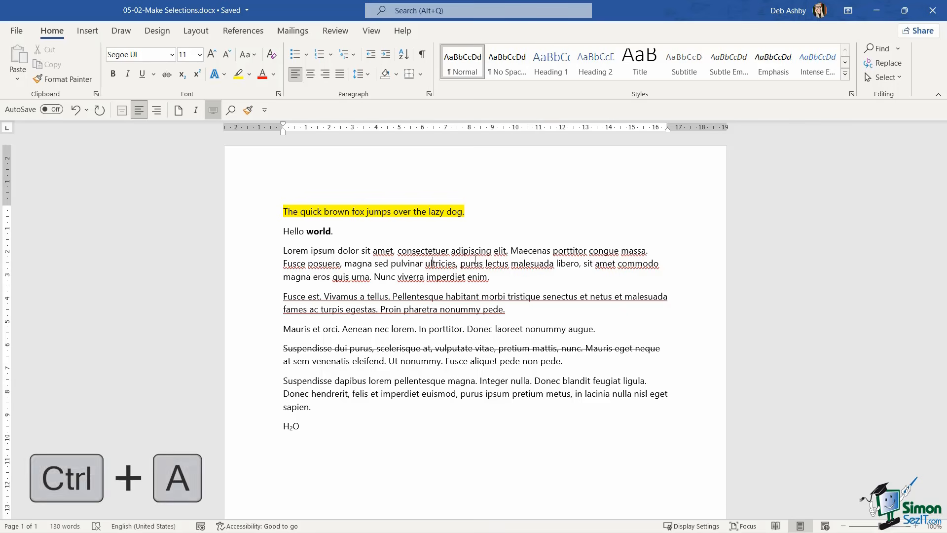
key("ctrl+a")
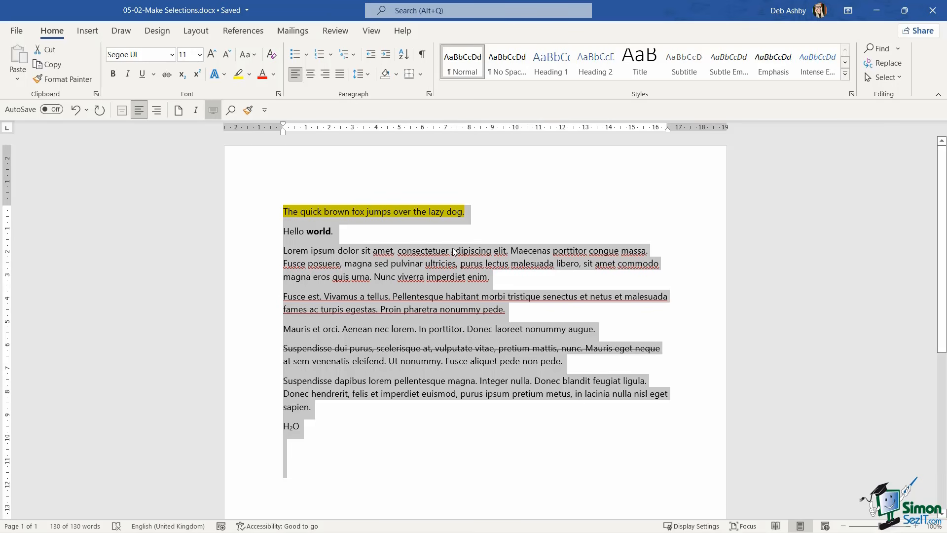
left_click(455, 252)
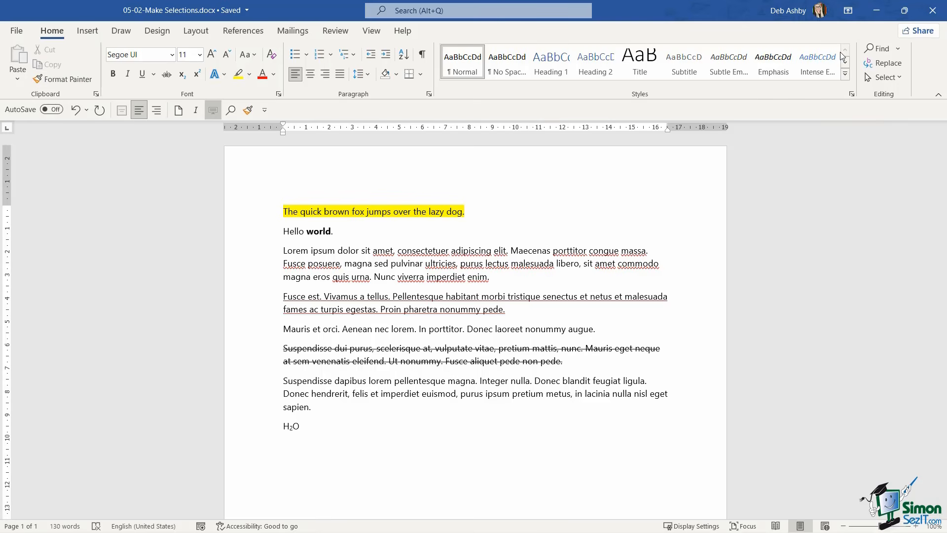
Select all text in the document and clear all its formatting, then release the selection
left_click(896, 78)
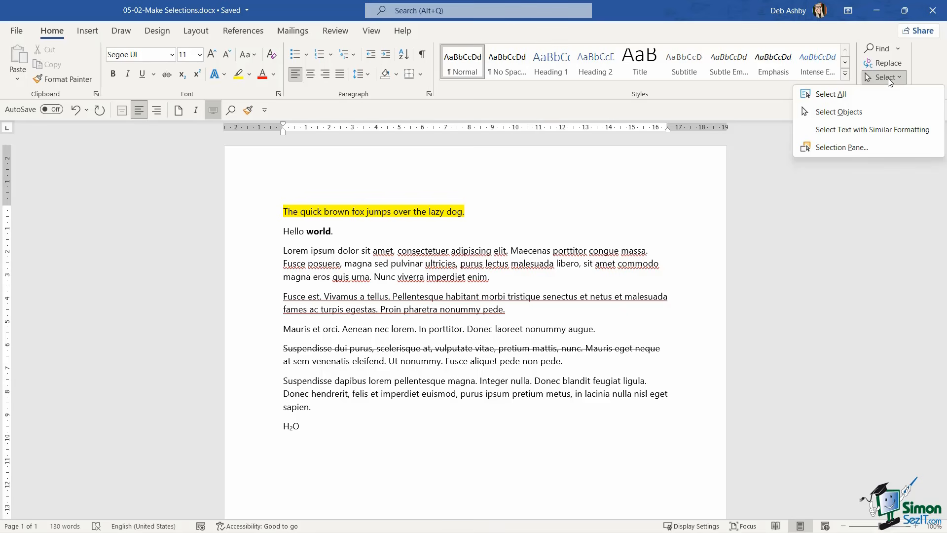
left_click(847, 95)
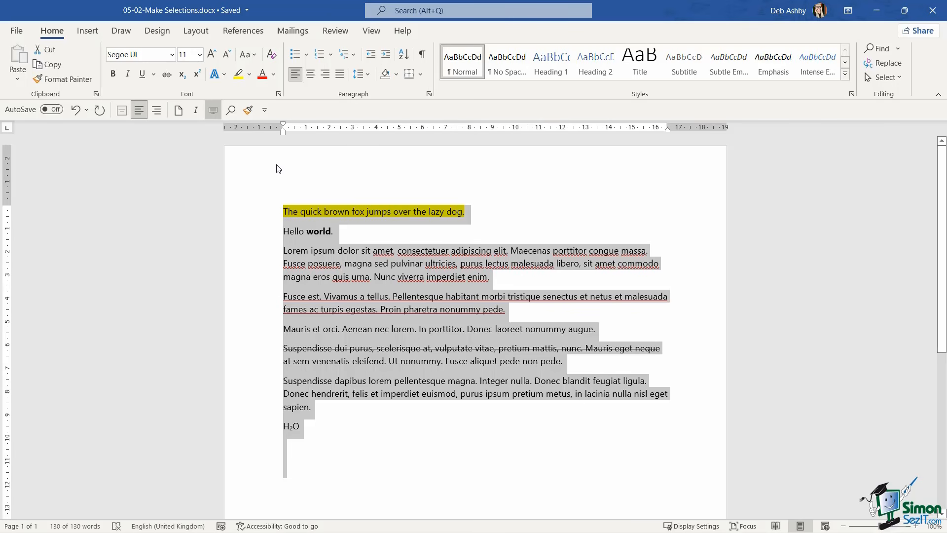
left_click(270, 55)
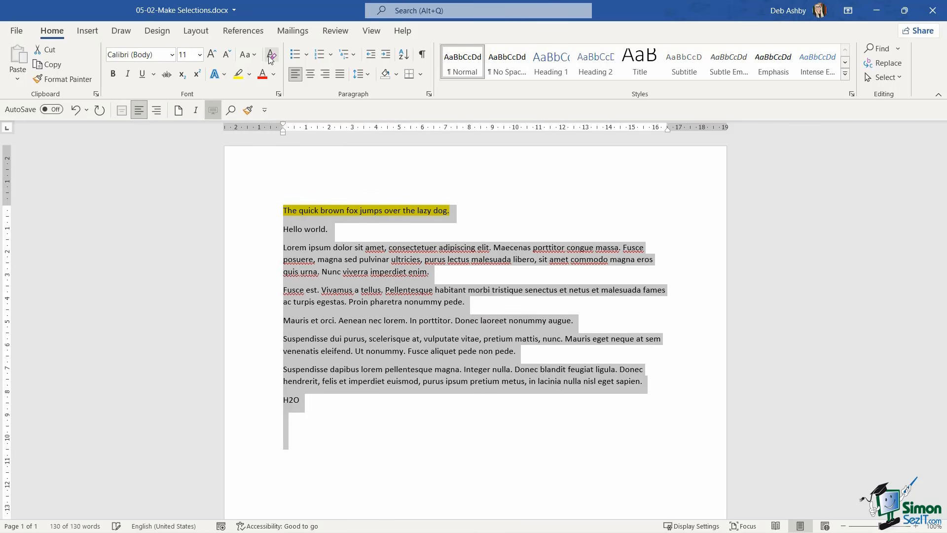
left_click(556, 239)
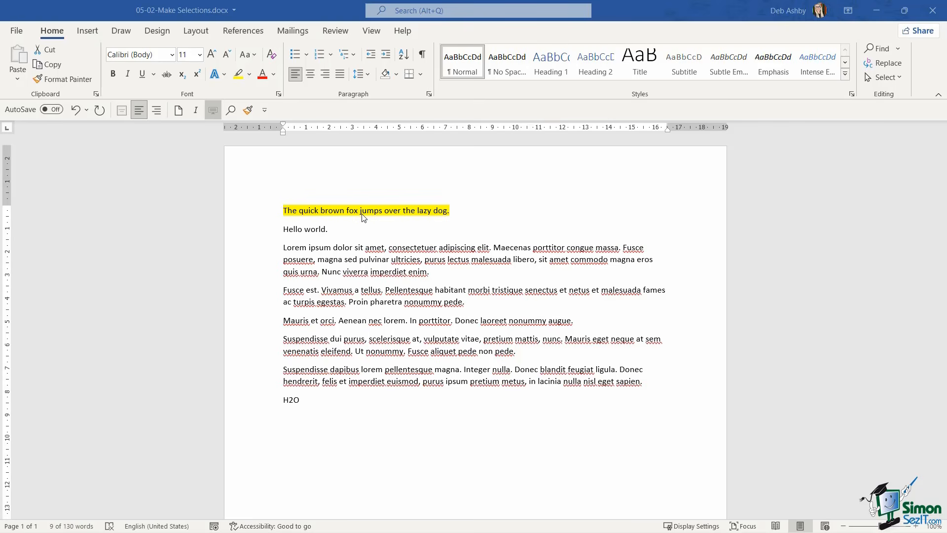
Select the "The quick brown fox" sentence as a whole line and as a text range, and deselect it
left_click(246, 216)
left_click(269, 216)
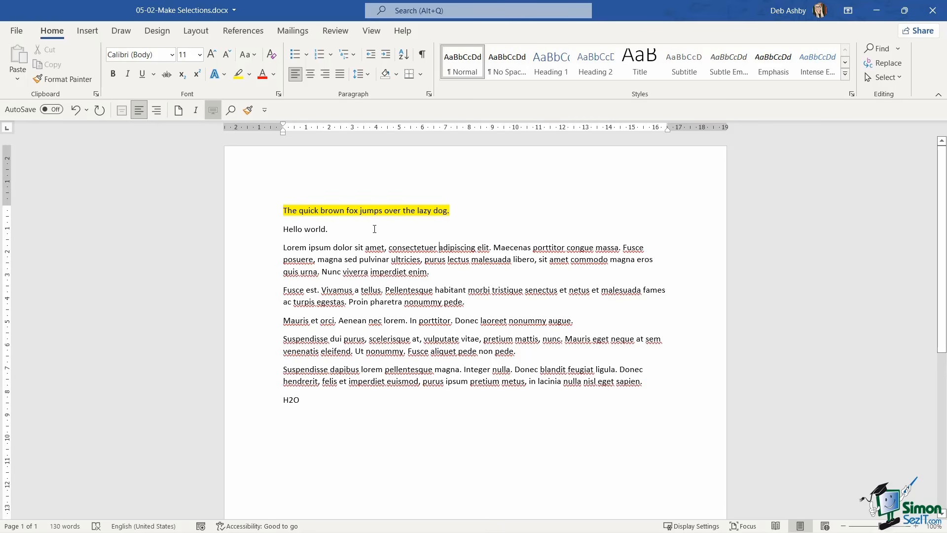
left_click_drag(284, 210, 542, 224)
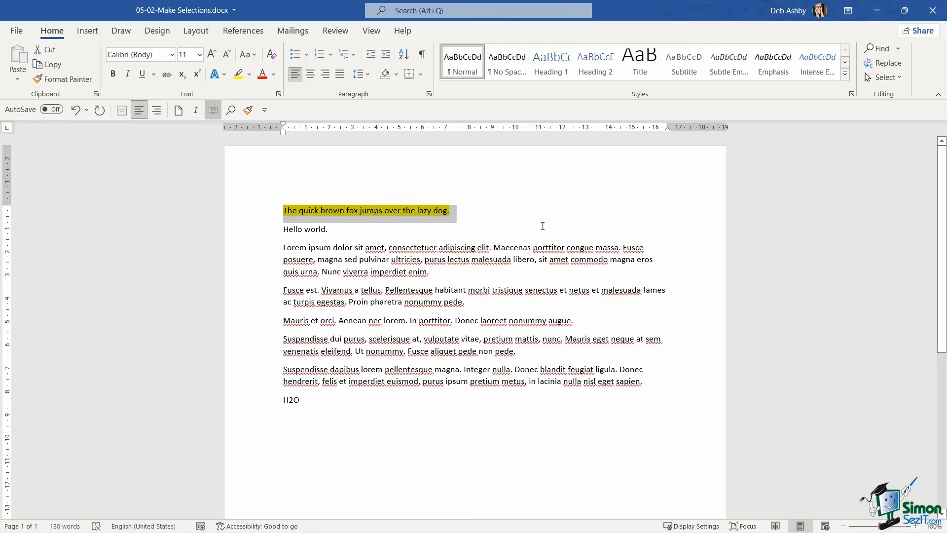
left_click(485, 223)
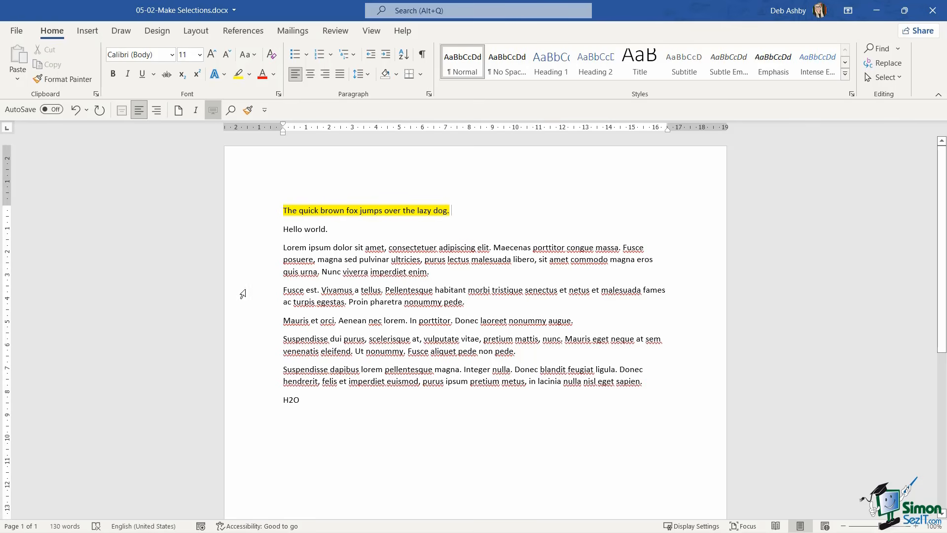
Remove the yellow highlight from the "The quick brown fox" sentence
left_click(249, 213)
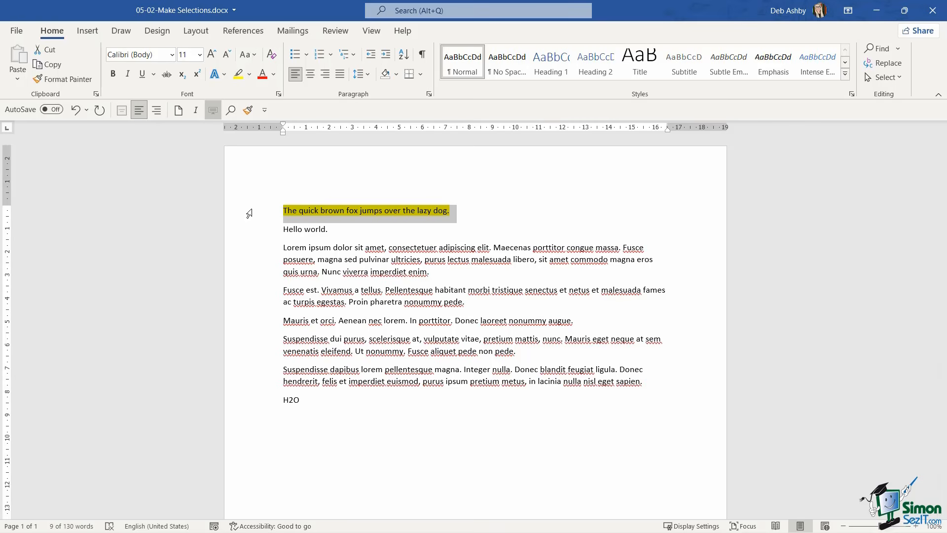
left_click(250, 74)
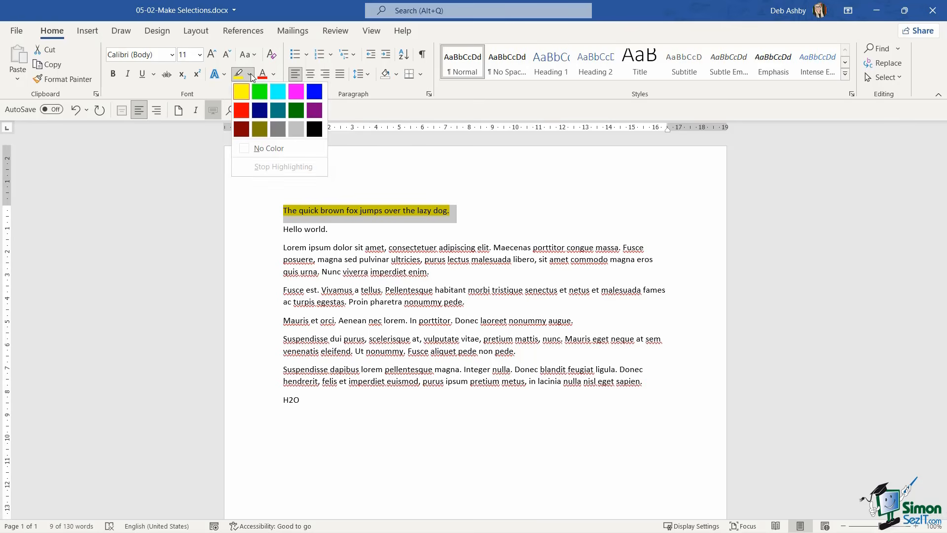
left_click(257, 149)
left_click(469, 211)
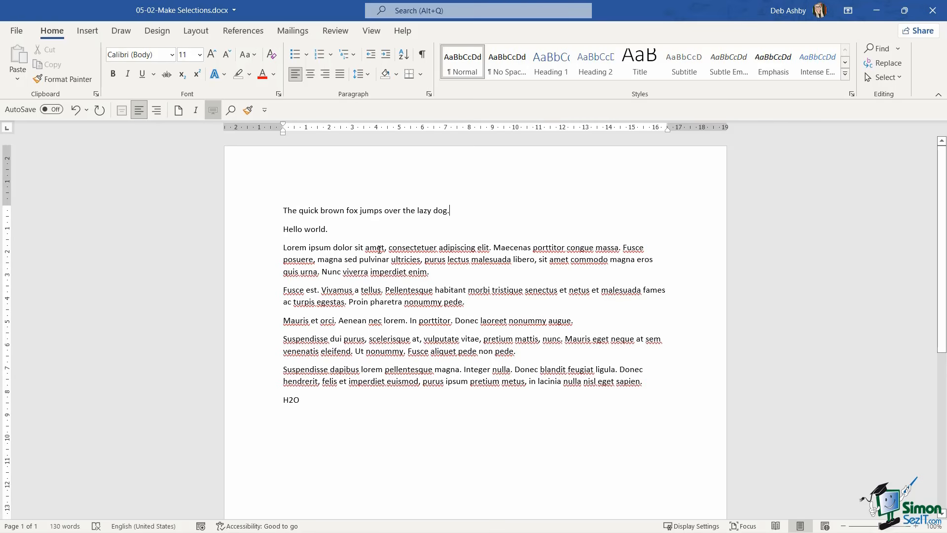
Run the spelling check and ignore all flagged Latin words until the check is finished
key("F7")
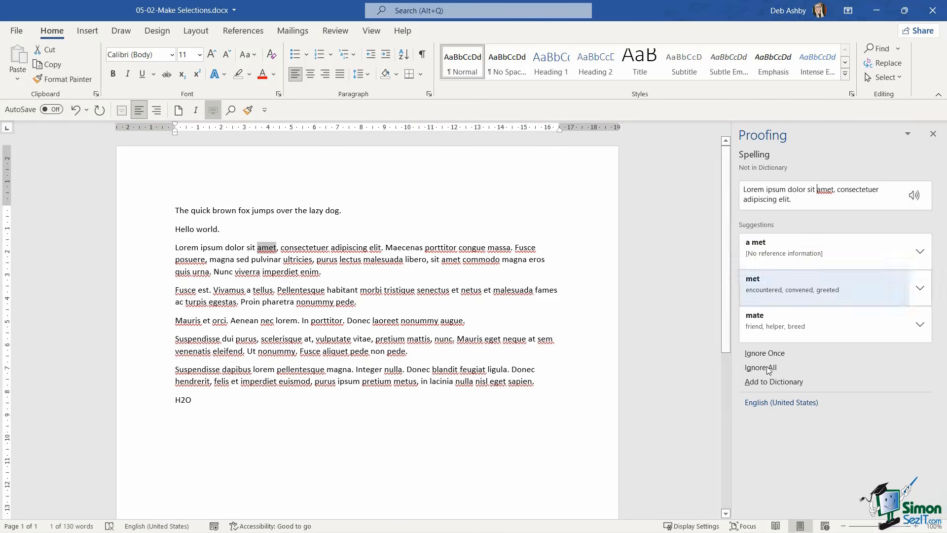
left_click(769, 353)
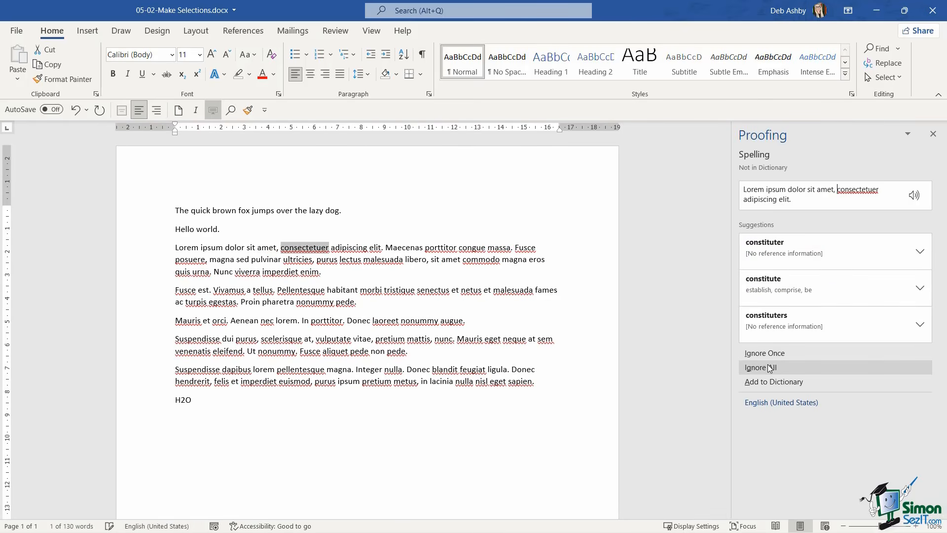
left_click(770, 368)
left_click(771, 367)
left_click(771, 367)
left_click(770, 368)
left_click(771, 367)
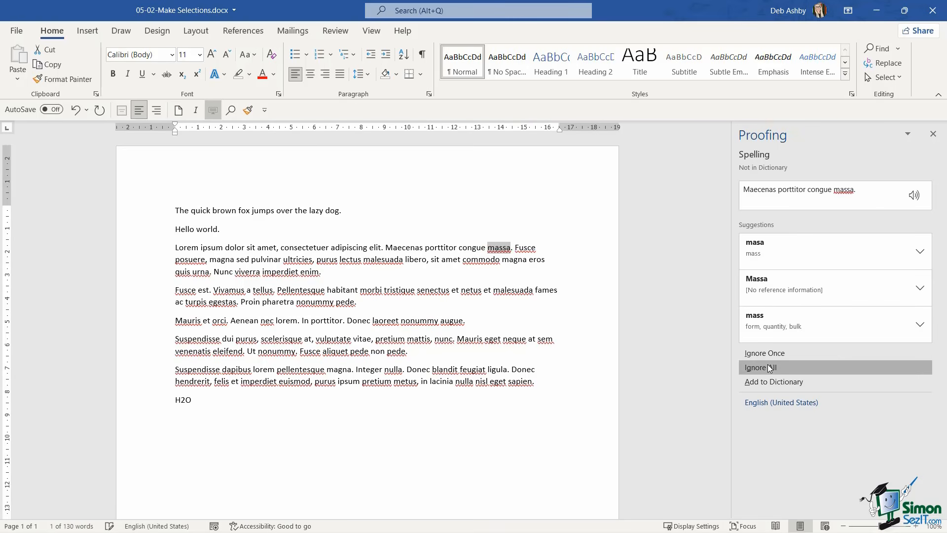
left_click(771, 368)
left_click(770, 367)
left_click(770, 367)
left_click(770, 367)
left_click(770, 367)
left_click(771, 368)
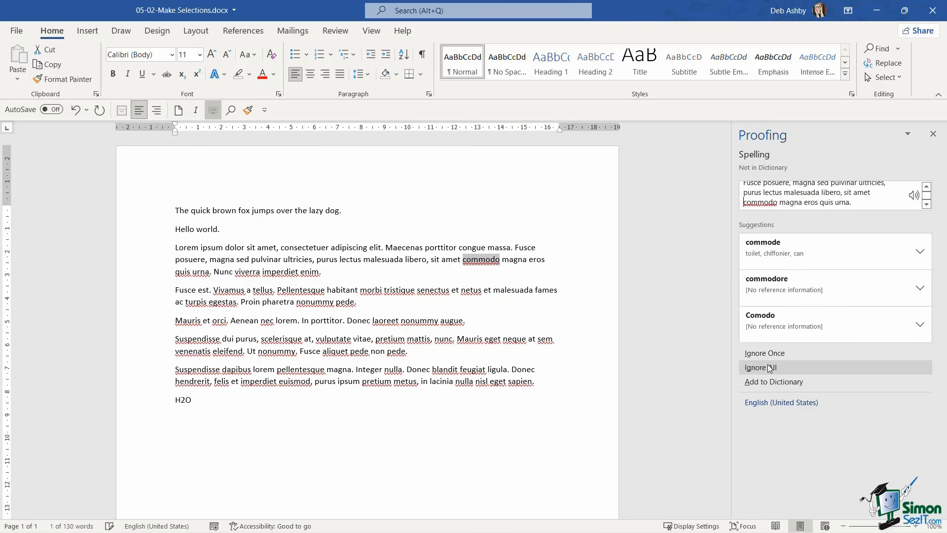
left_click(770, 367)
left_click(770, 368)
left_click(771, 368)
left_click(771, 367)
left_click(771, 368)
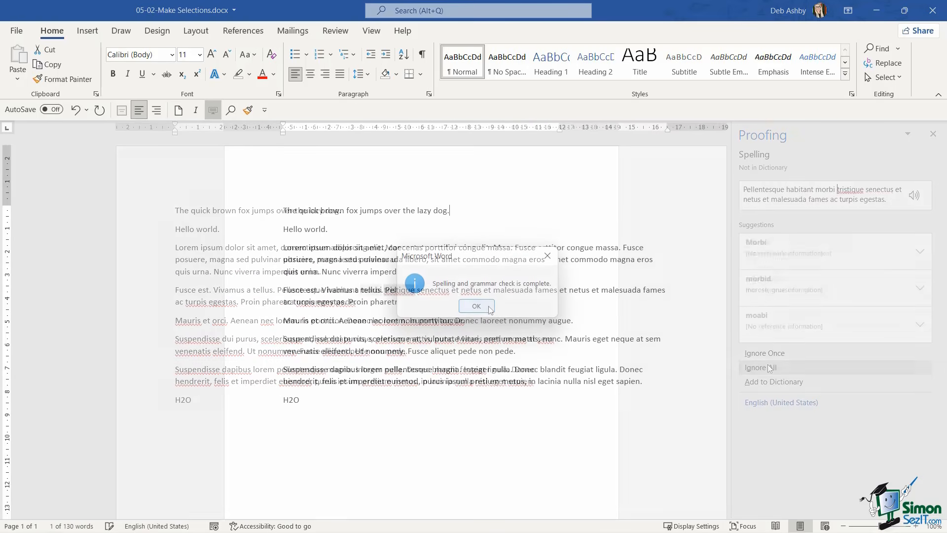
left_click(476, 306)
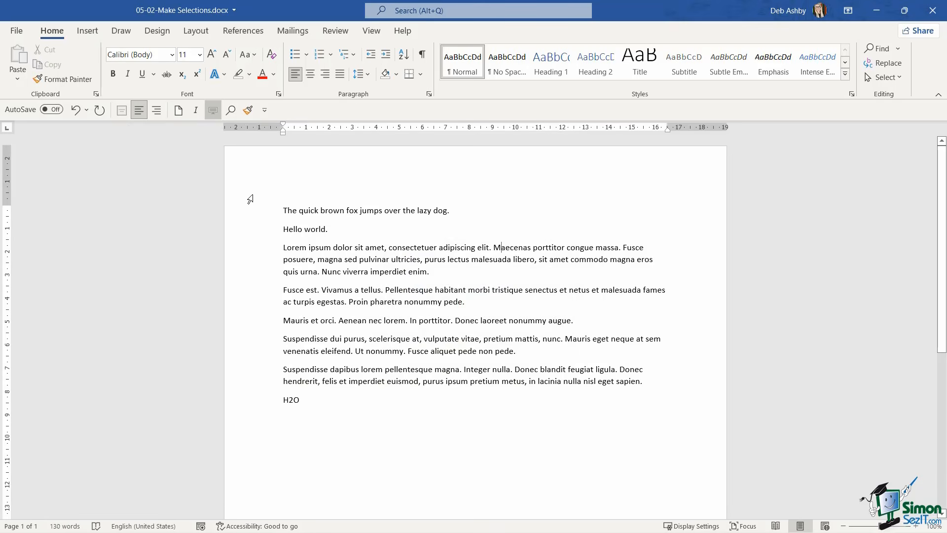
Practise selecting the "The quick brown fox" line and the whole "Lorem ipsum" paragraph
left_click(244, 215)
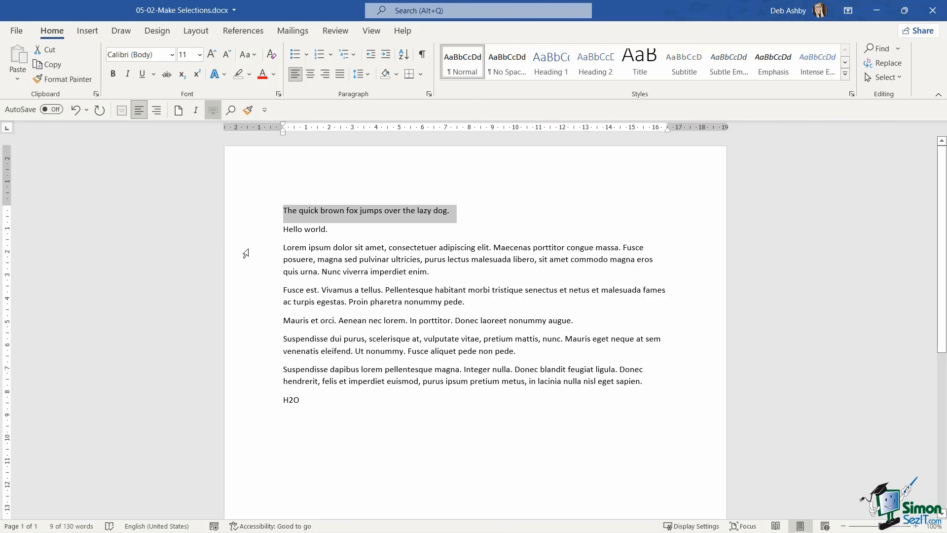
left_click_drag(245, 253, 245, 280)
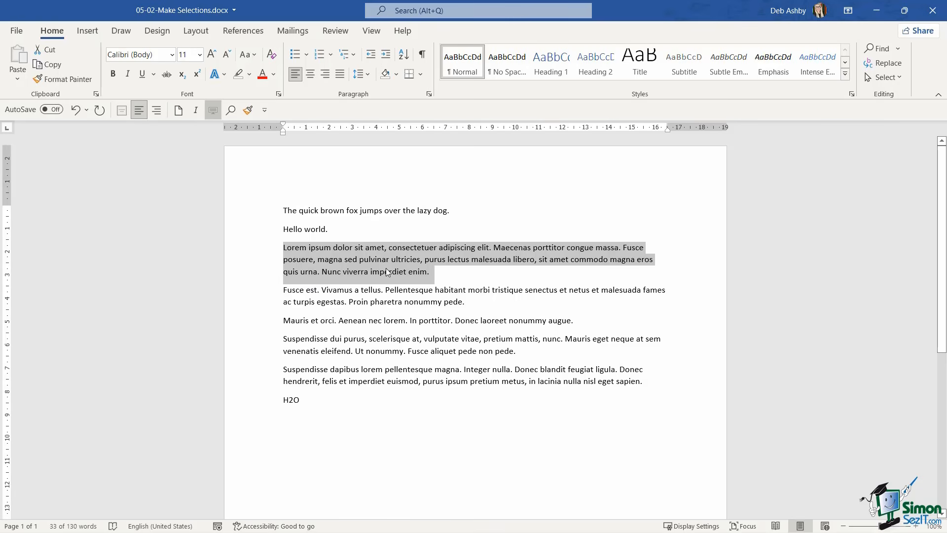
left_click(346, 272)
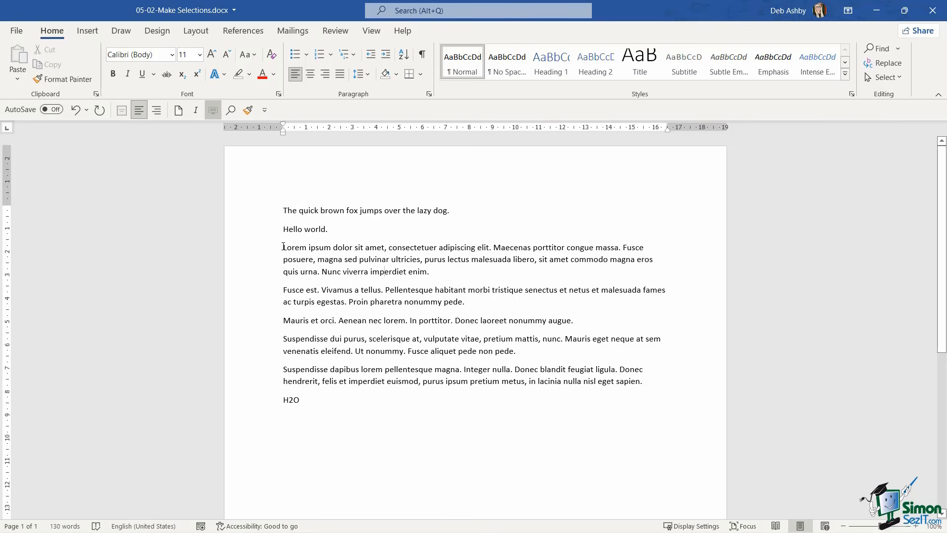
left_click_drag(285, 246, 522, 272)
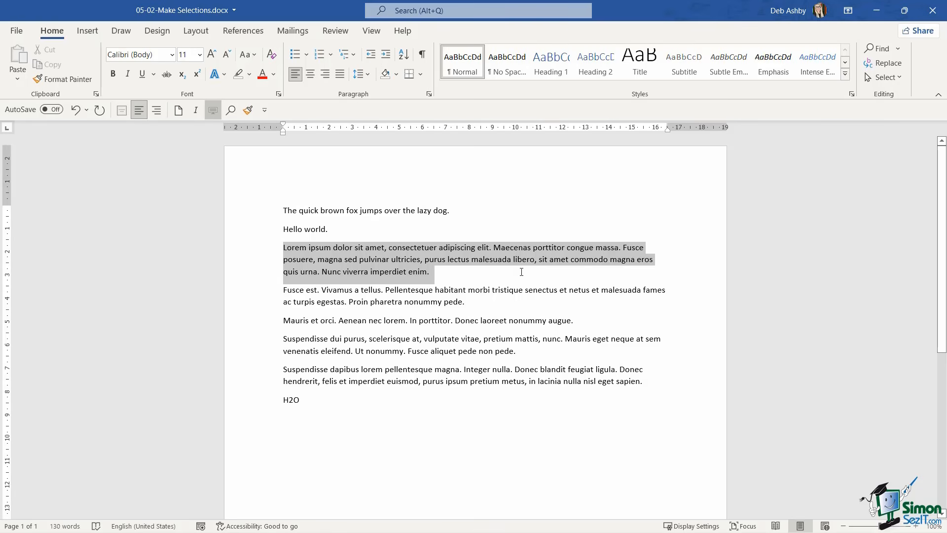
left_click_drag(522, 271, 522, 272)
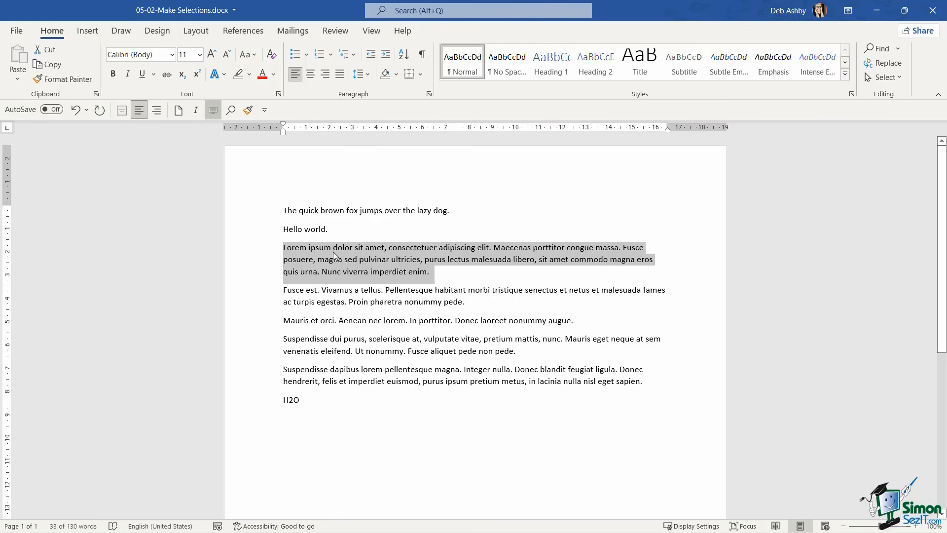
Select the "Lorem ipsum", "Mauris et orci" and "Suspendisse dapibus" paragraphs together and make them bold
left_click(283, 247)
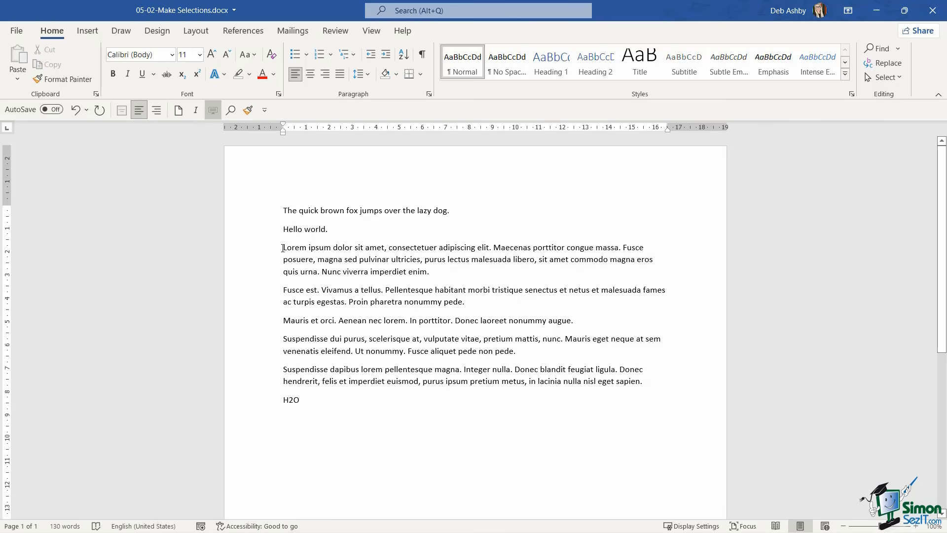
left_click(460, 275, "shift")
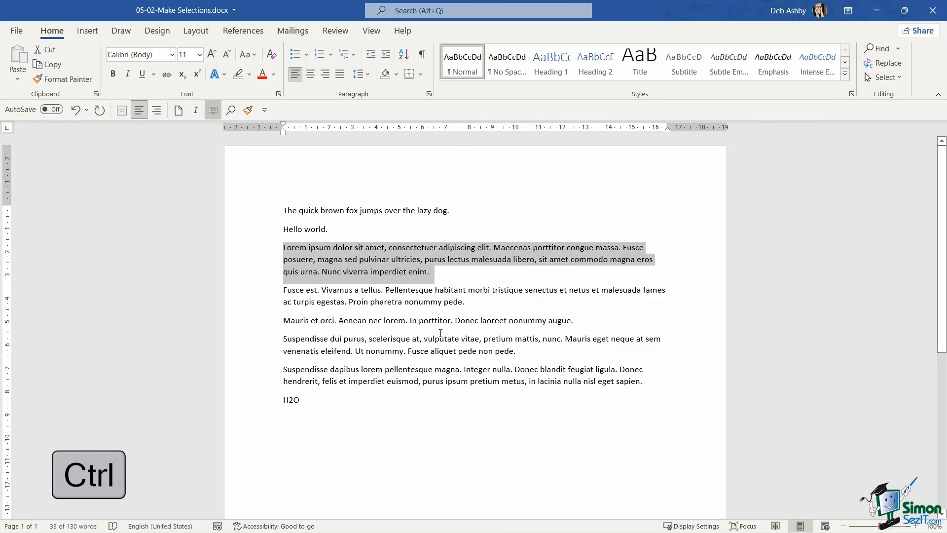
left_click(243, 326, "ctrl")
left_click_drag(243, 375, 242, 384)
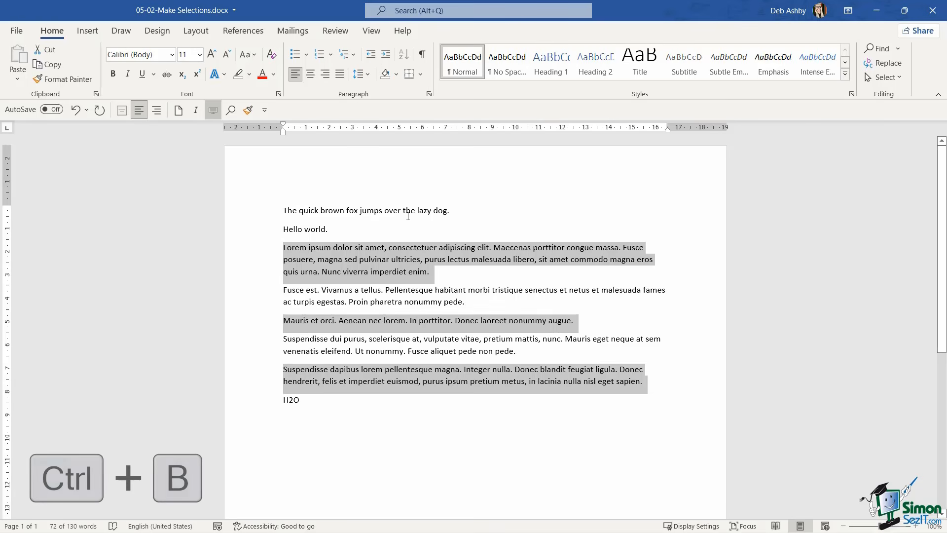
key("ctrl+b")
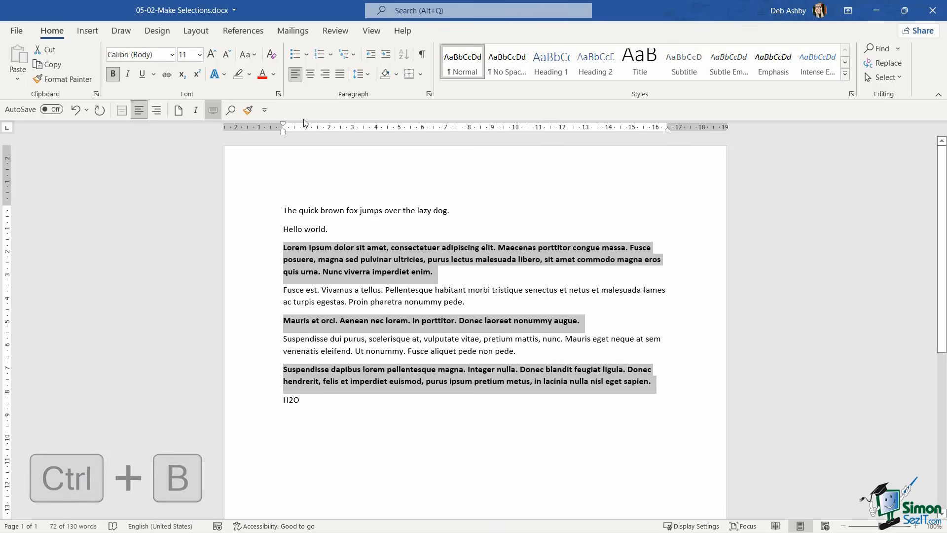
Apply a darker blue theme font colour to the three selected bold paragraphs and clear the selection
left_click(273, 75)
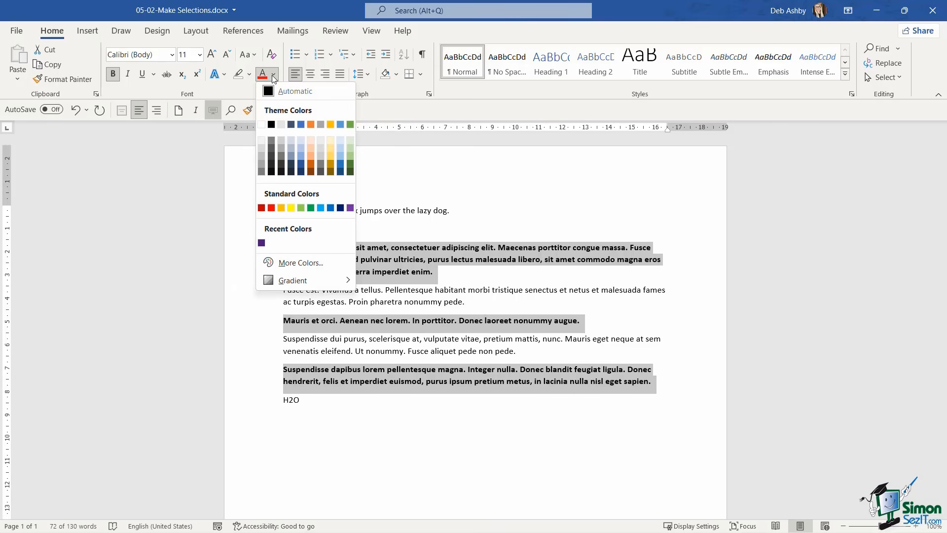
left_click(341, 165)
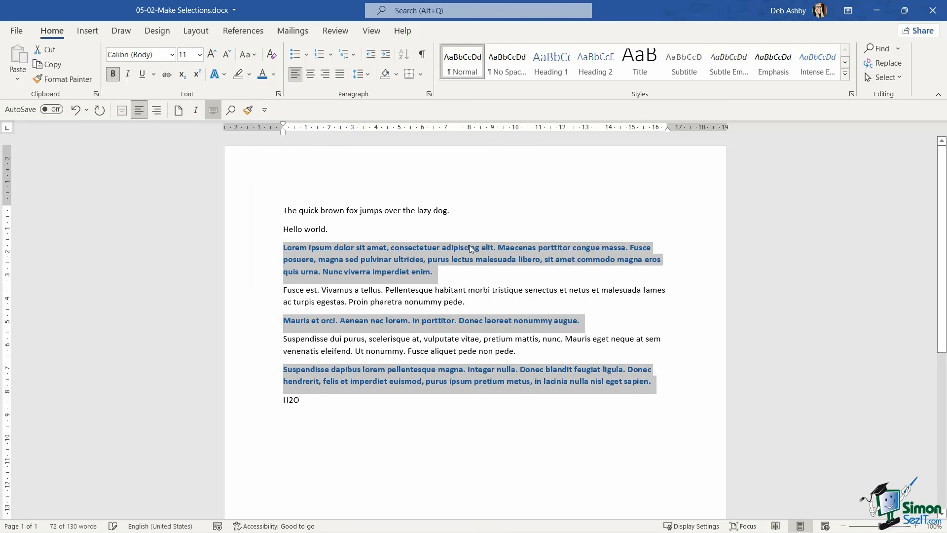
left_click(615, 212)
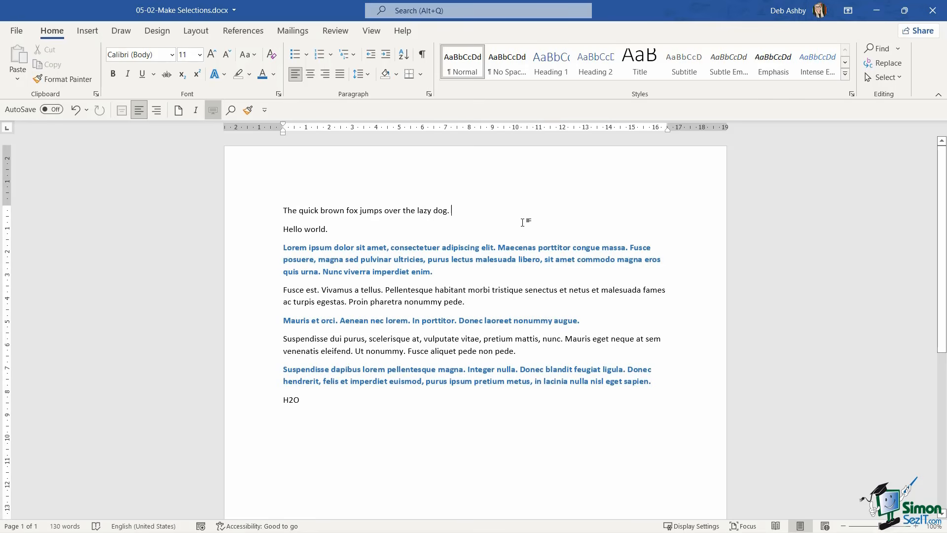
Practise selecting the word "quick" and extending a selection paragraph by paragraph from the first line through the "Suspendisse dapibus" paragraph
double_click(308, 211)
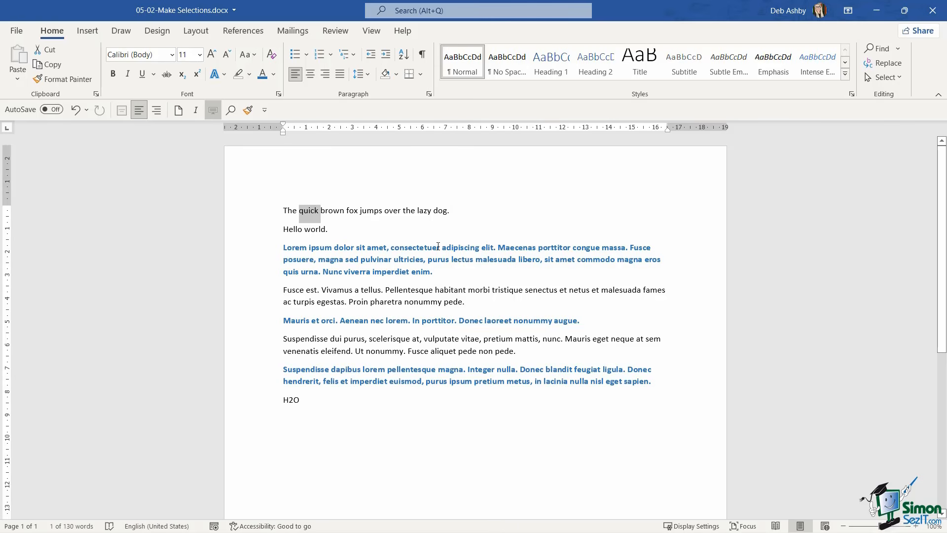
left_click(348, 228)
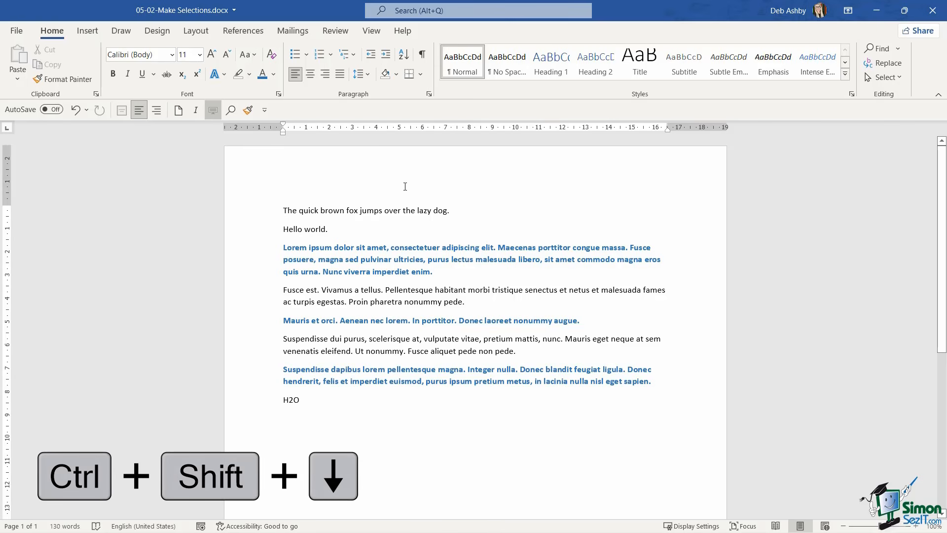
key("ctrl+shift+Down")
key("ctrl+shift+Down")
key("ctrl+shift+Down")
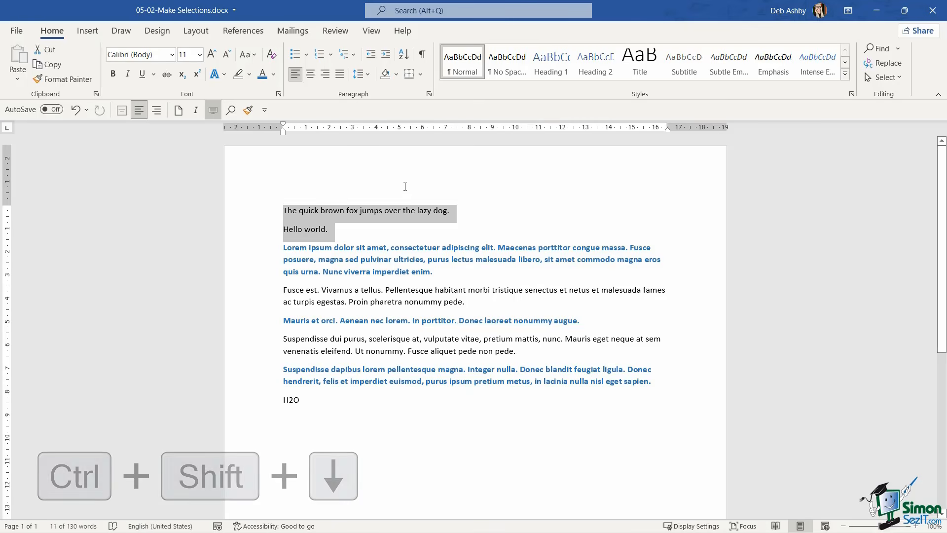
key("ctrl+shift+Down")
key("ctrl+shift+Down")
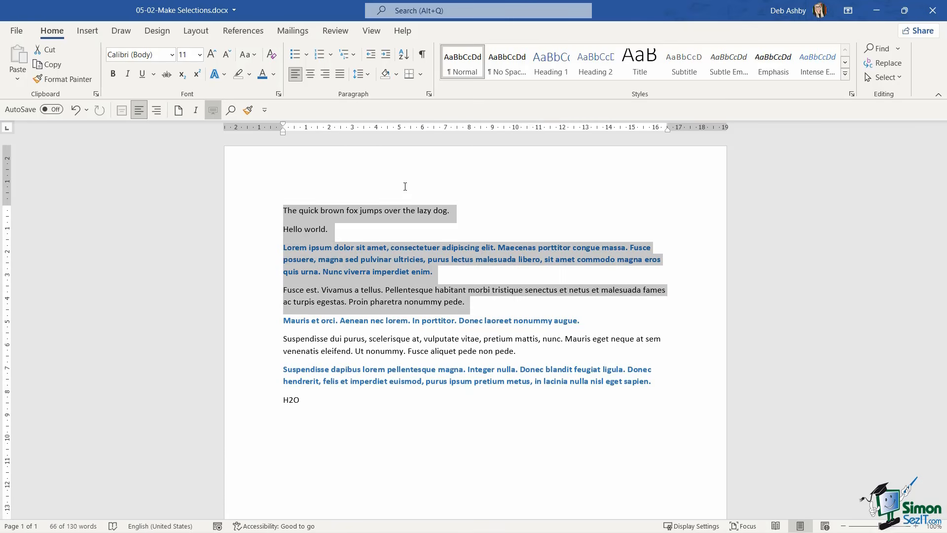
key("ctrl+shift+Down")
key("ctrl+shift+Down")
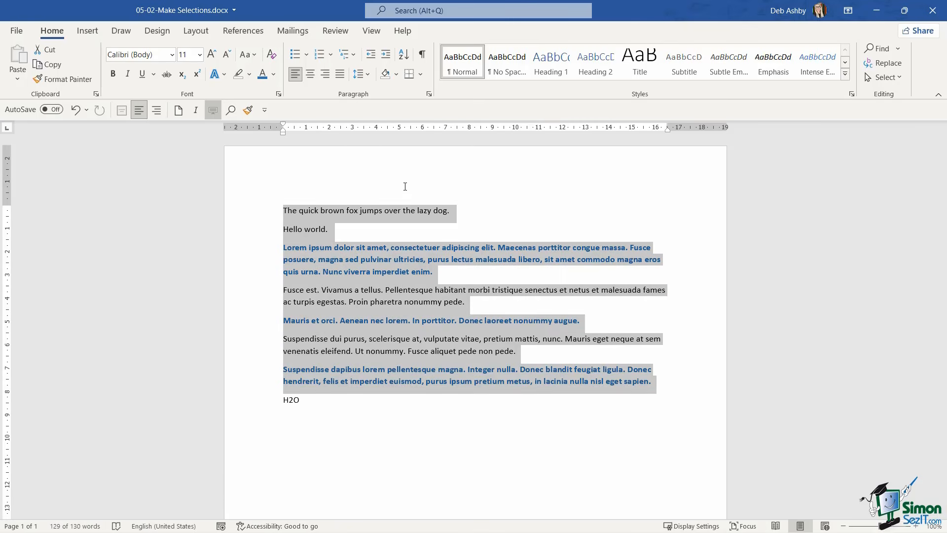
Shrink the multi-paragraph selection back up towards the first line, one paragraph at a time
key("ctrl+shift+Up")
key("ctrl+shift+Up")
key("ctrl+shift+Up")
key("ctrl+shift+Up")
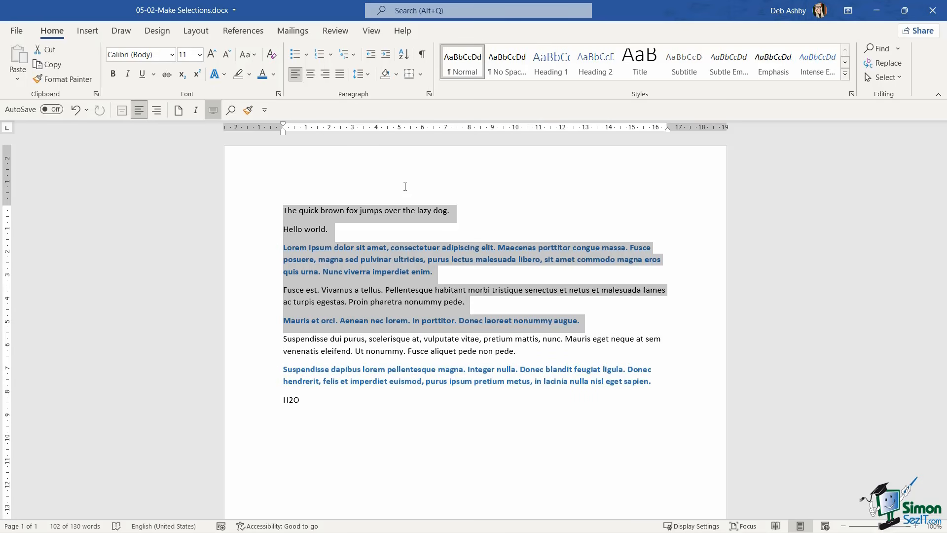
key("ctrl+shift+Up")
key("ctrl+shift+Up")
key("ctrl+shift+Up")
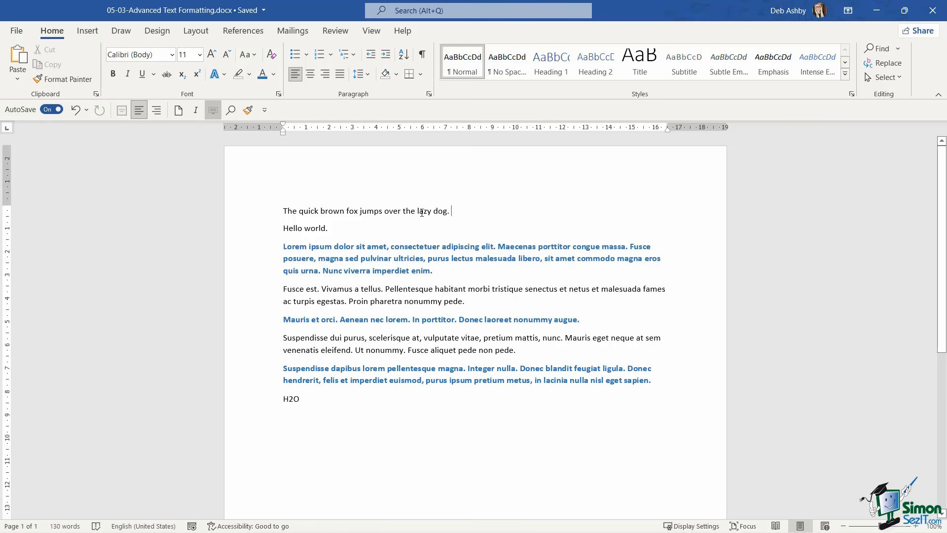
Select the word "lazy" and enable the "Show Mini Toolbar on selection" option in Word's general options
double_click(421, 213)
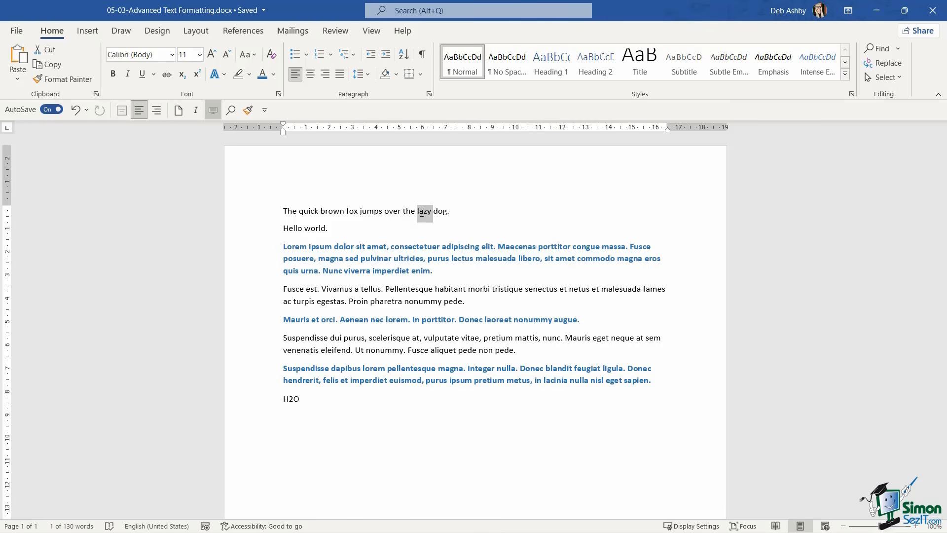
left_click(19, 31)
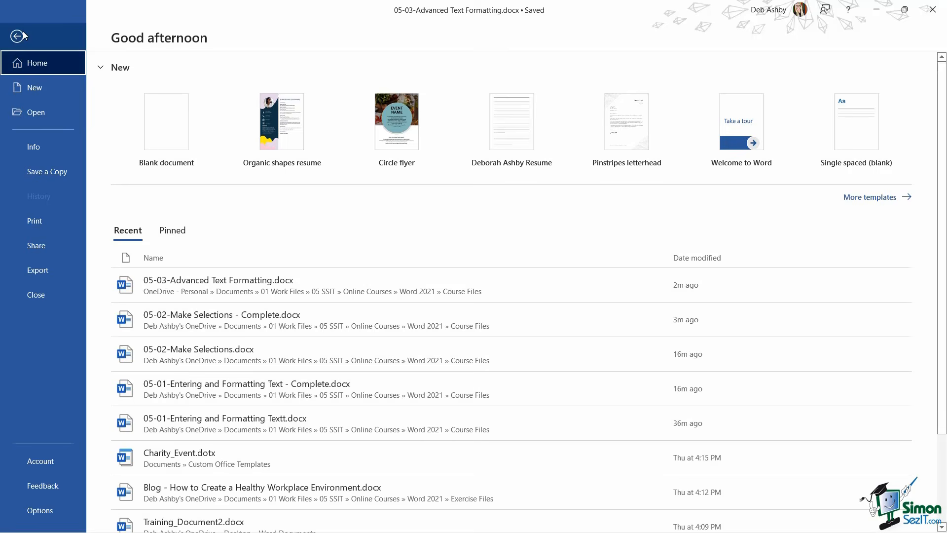
left_click(49, 510)
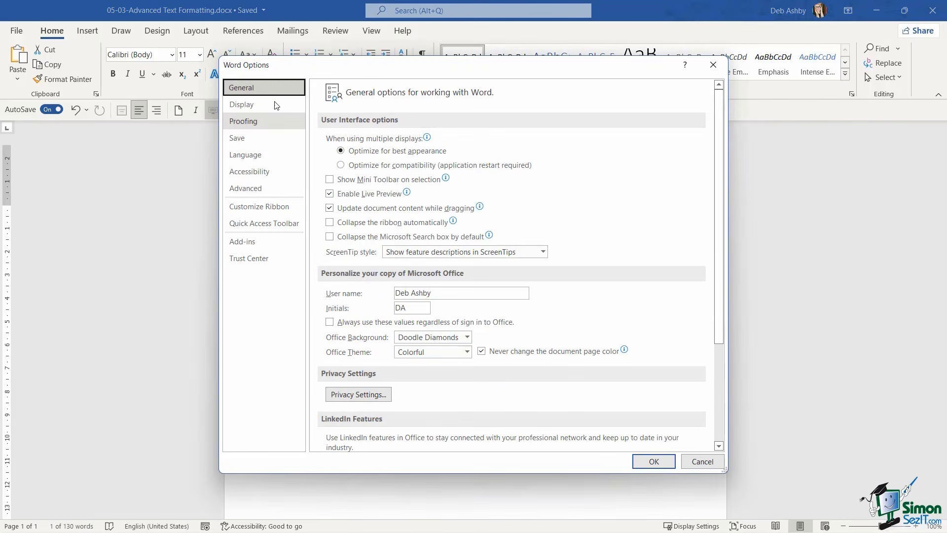
left_click(330, 180)
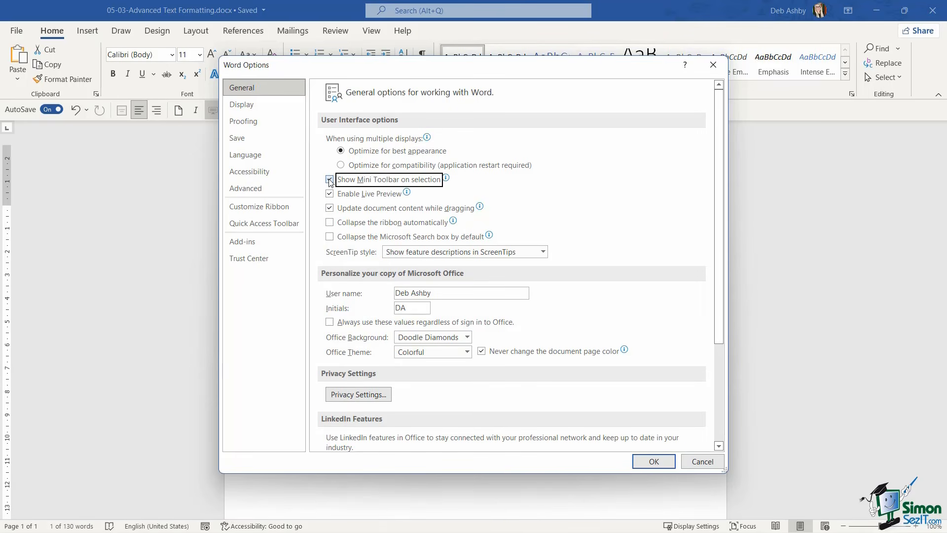
left_click(654, 461)
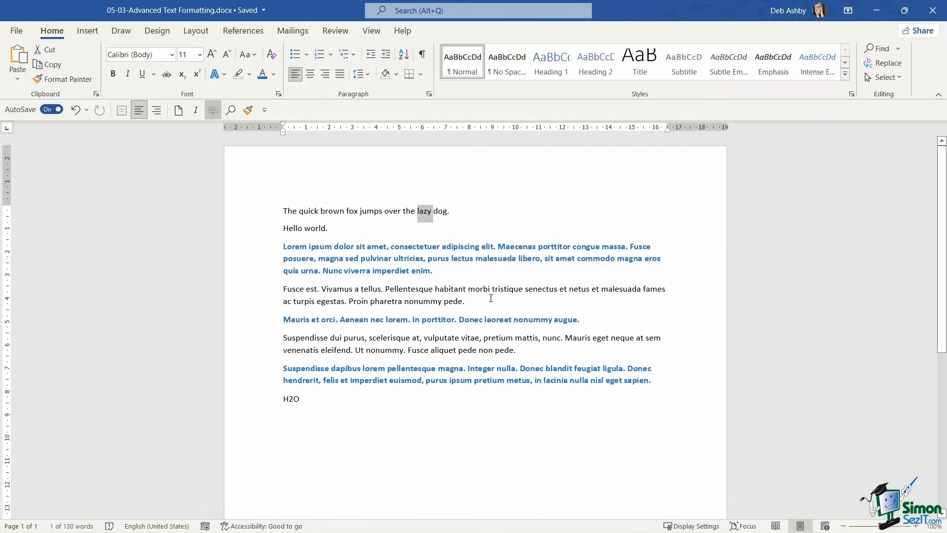
Select the word "lazy" again, view the Mini Toolbar's font and size choices, and clear the selection
double_click(423, 212)
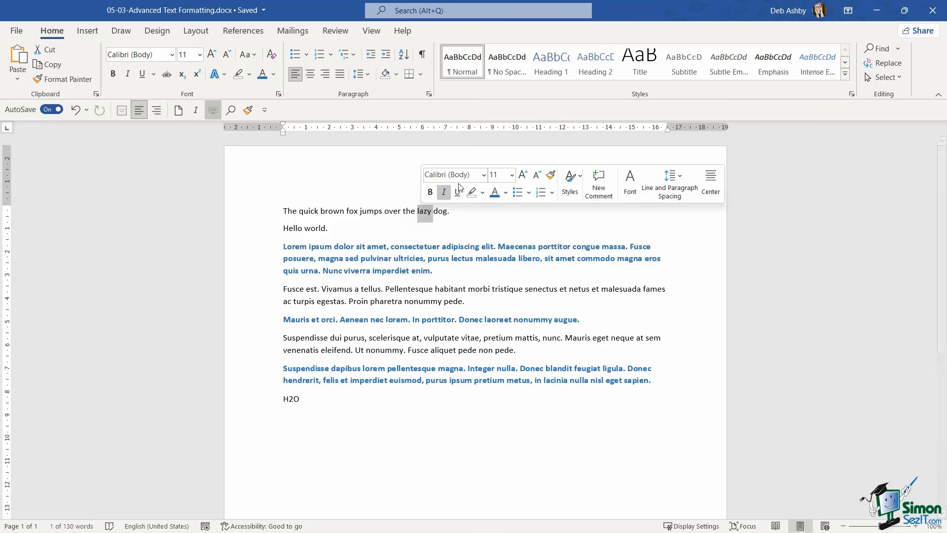
left_click(484, 178)
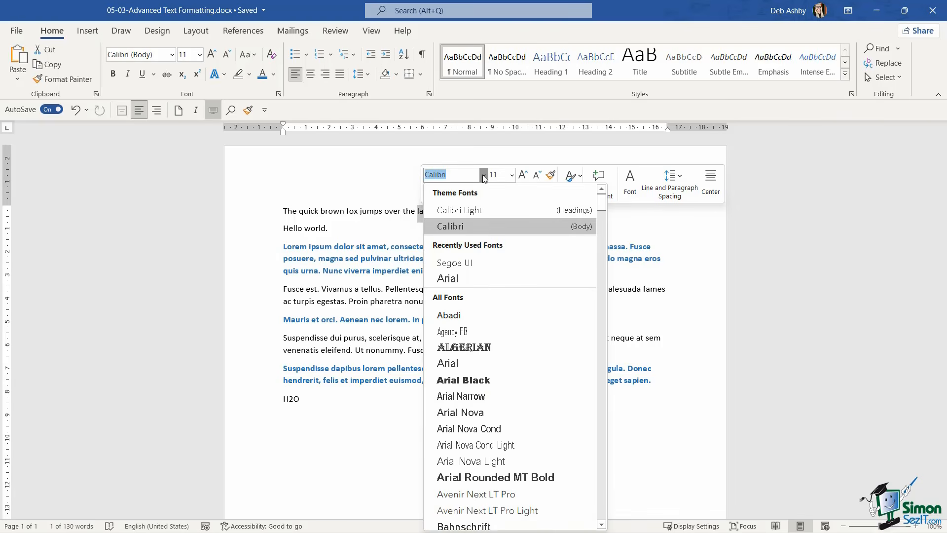
left_click(512, 175)
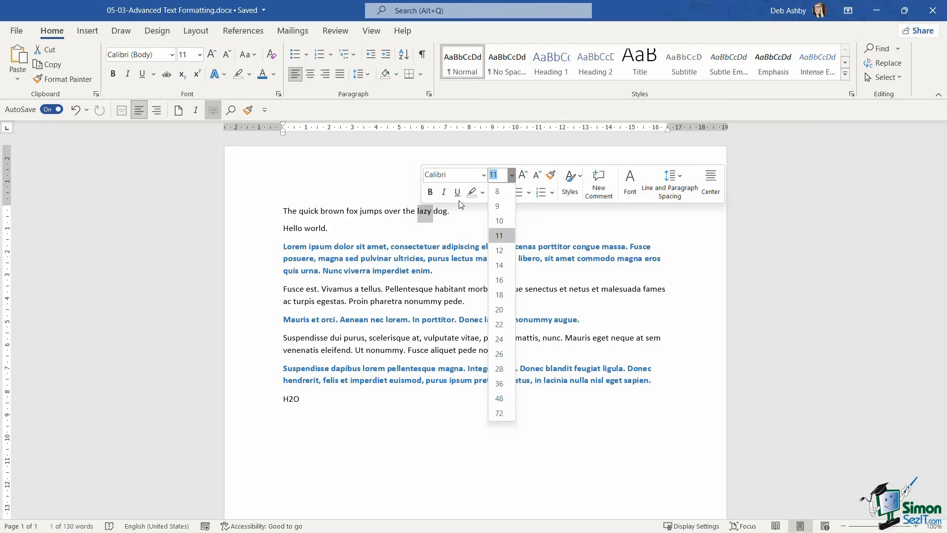
key("Escape")
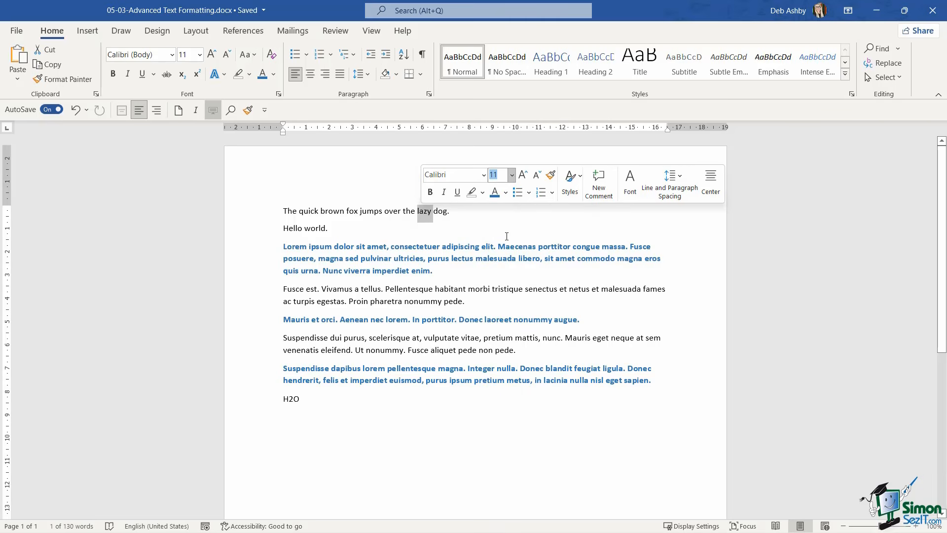
left_click(477, 213)
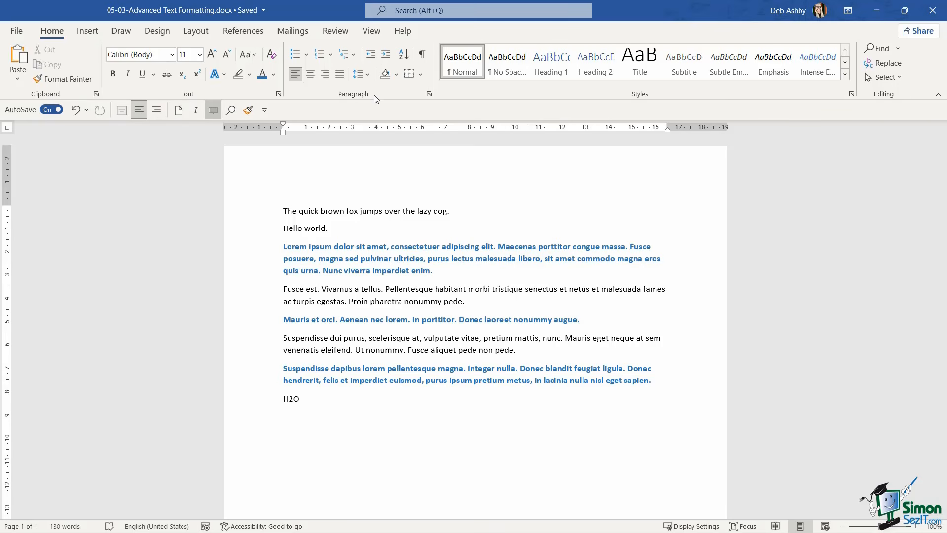
Open the full Font settings and examine the available fonts and font colours
left_click(279, 95)
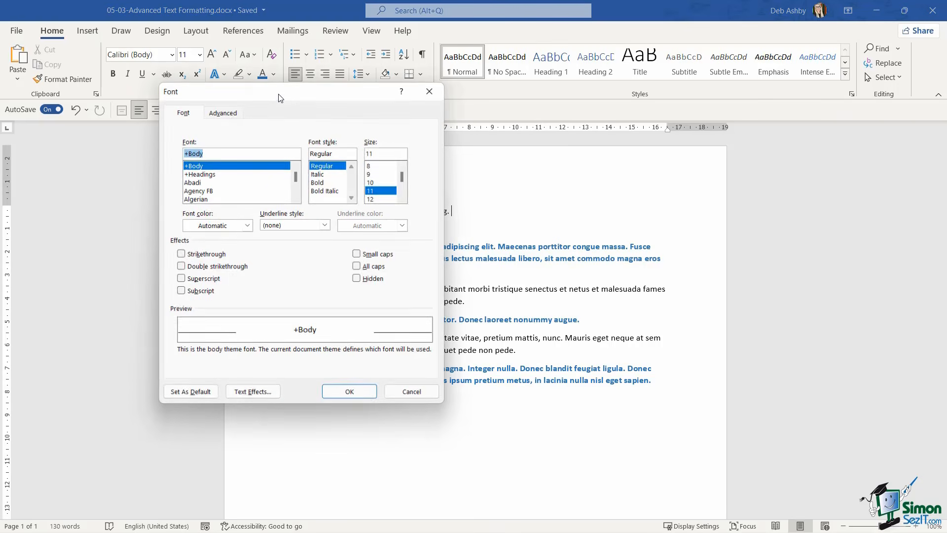
left_click_drag(279, 98, 375, 114)
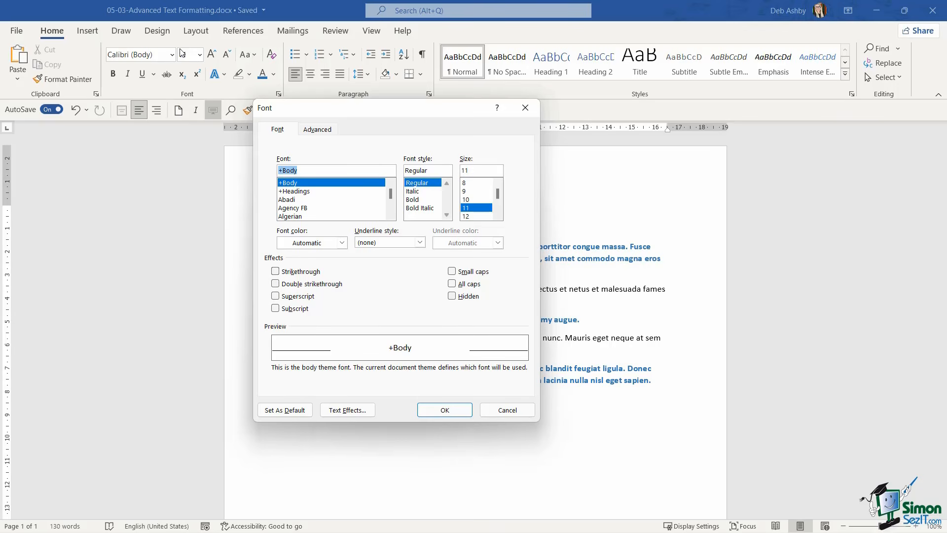
scroll(370, 192, "down", 20)
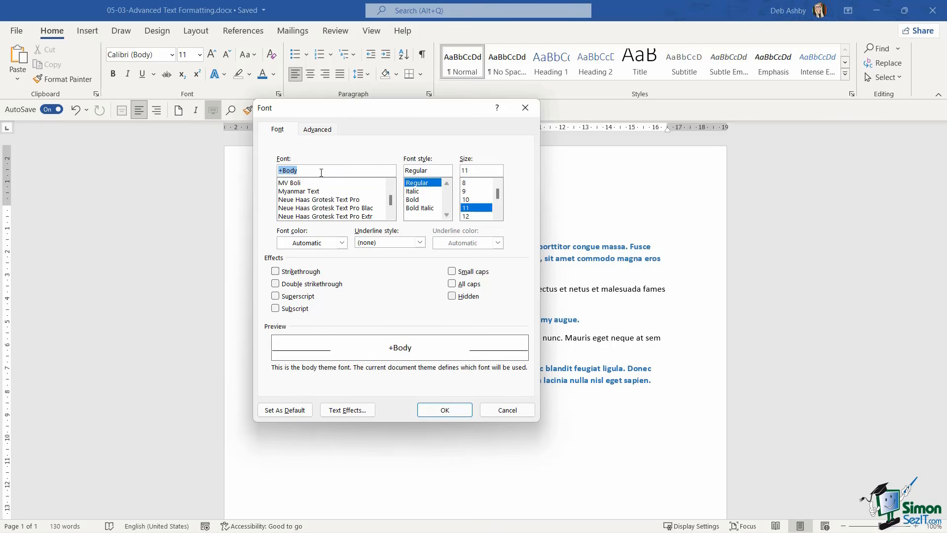
mouse_move(392, 200)
left_mouse_down()
mouse_move(391, 187)
mouse_move(391, 197)
left_mouse_up()
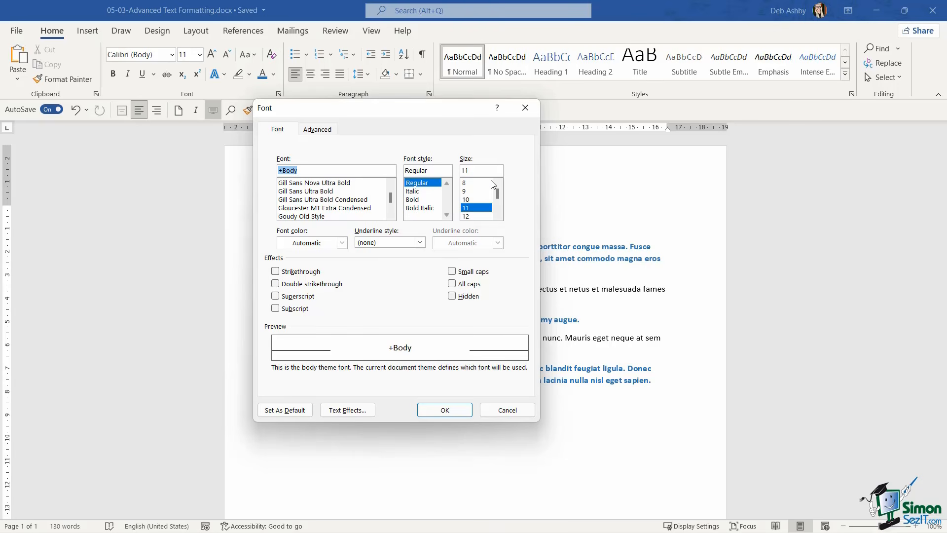
left_click(340, 243)
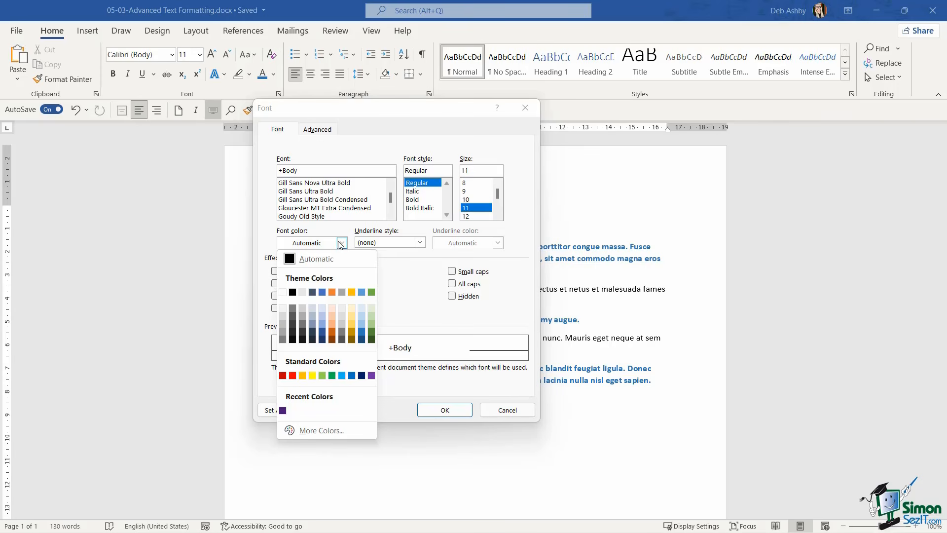
left_click(408, 261)
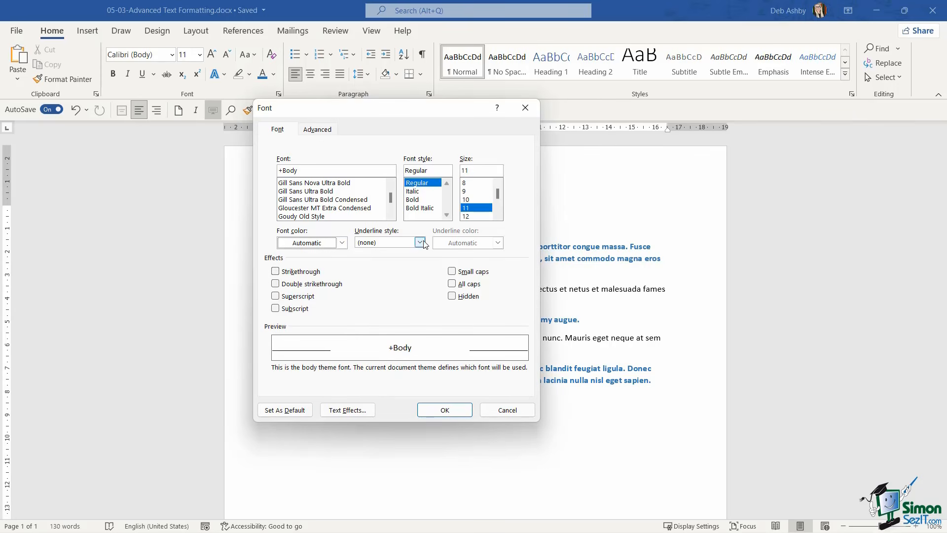
Set the underline style to a single line and view the underline colour choices
left_click(420, 243)
left_click(389, 269)
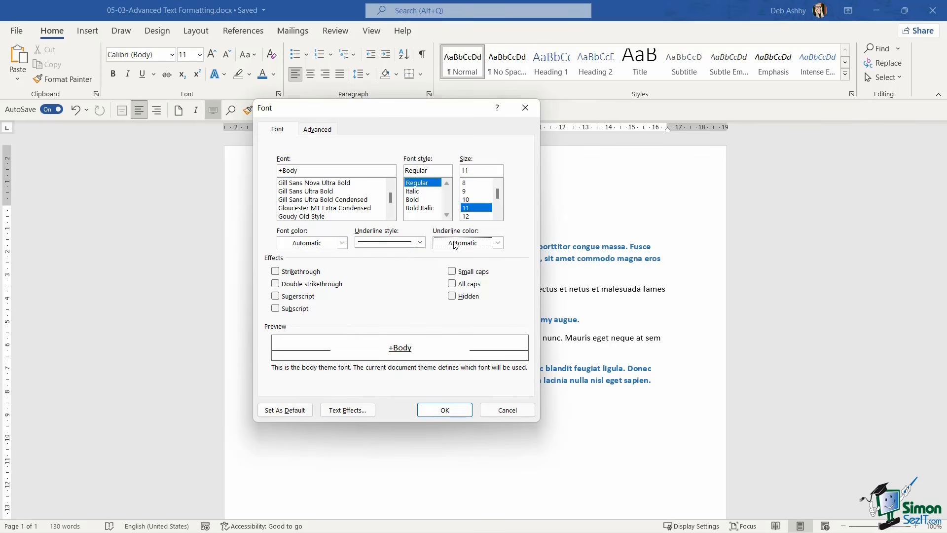
left_click(497, 243)
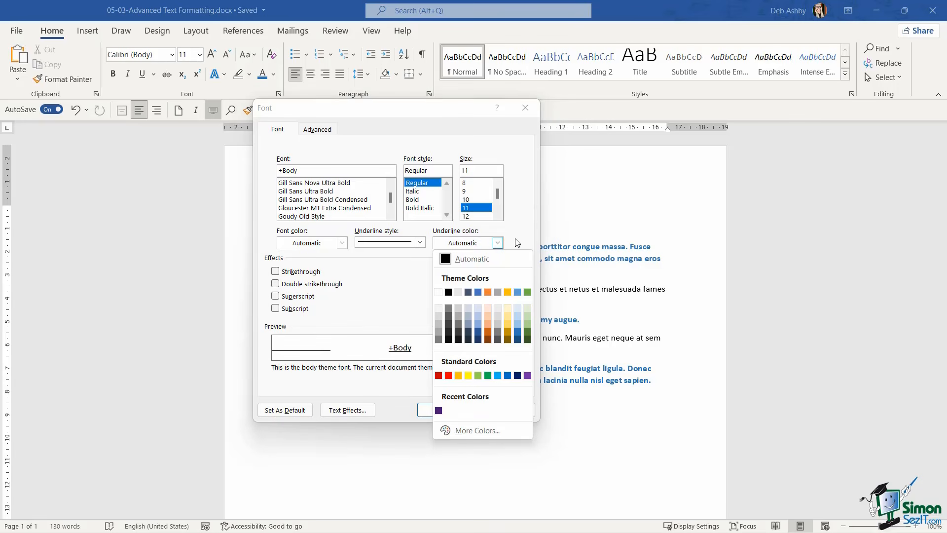
left_click(458, 245)
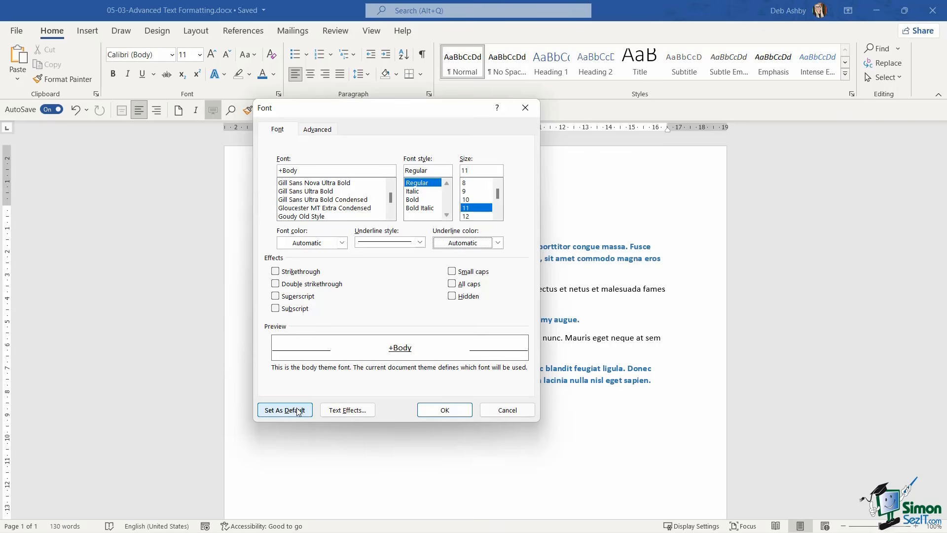
Choose the Century font in Bold style at size 12 in the Font settings
left_click_drag(393, 201, 393, 193)
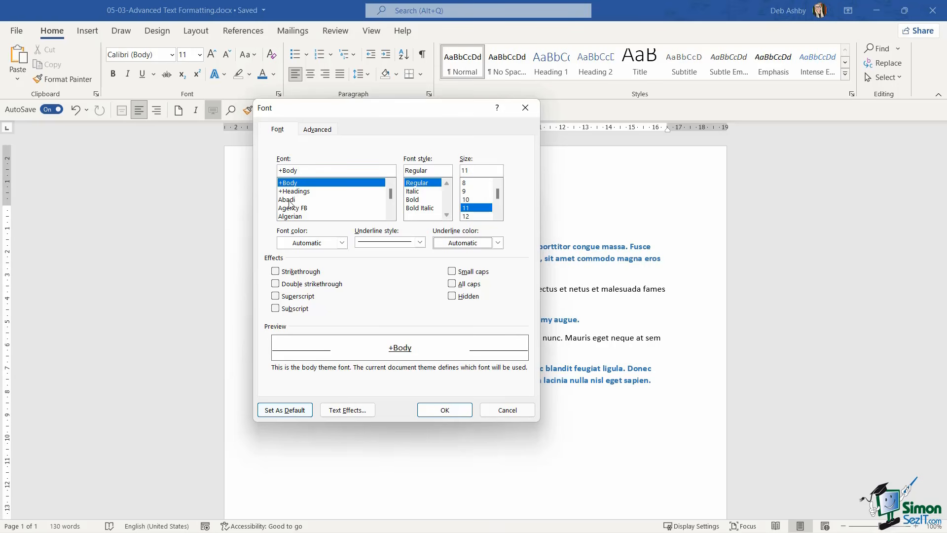
scroll(308, 220, "down", 10)
left_click(290, 217)
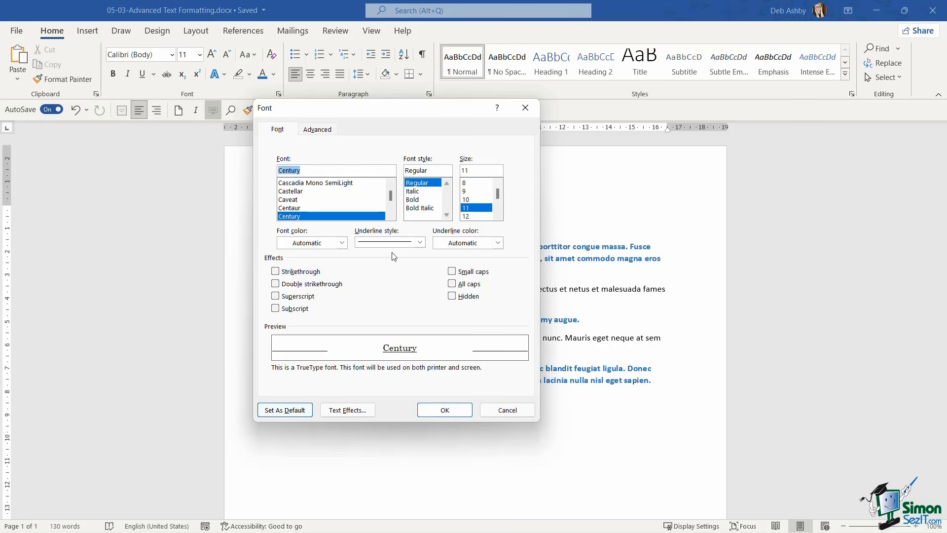
left_click(417, 200)
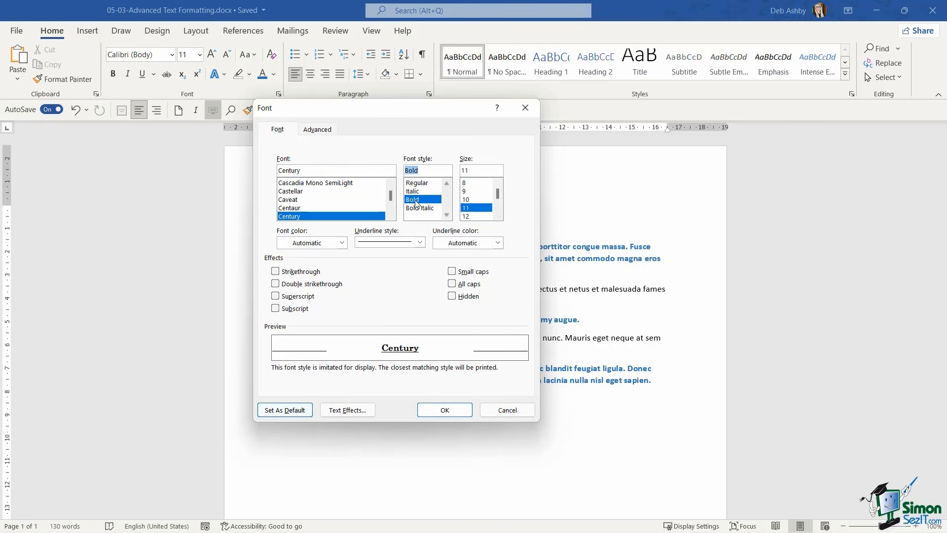
left_click(479, 216)
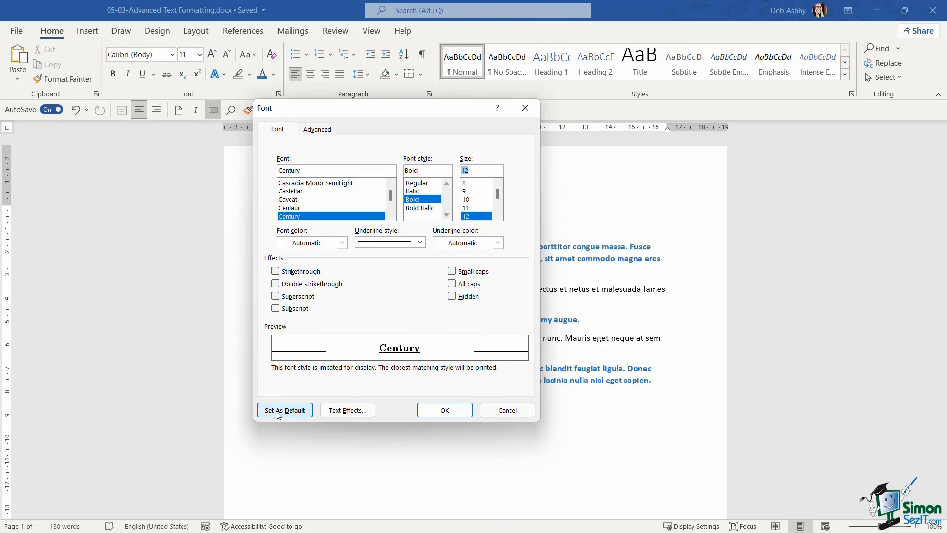
Set the underline style to none and make the chosen font the default for this document only
left_click(419, 243)
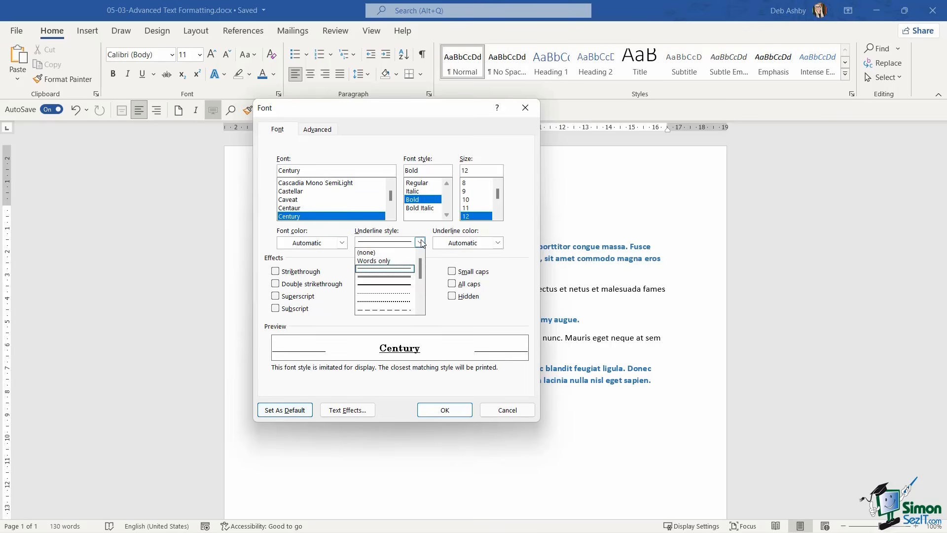
left_click(390, 252)
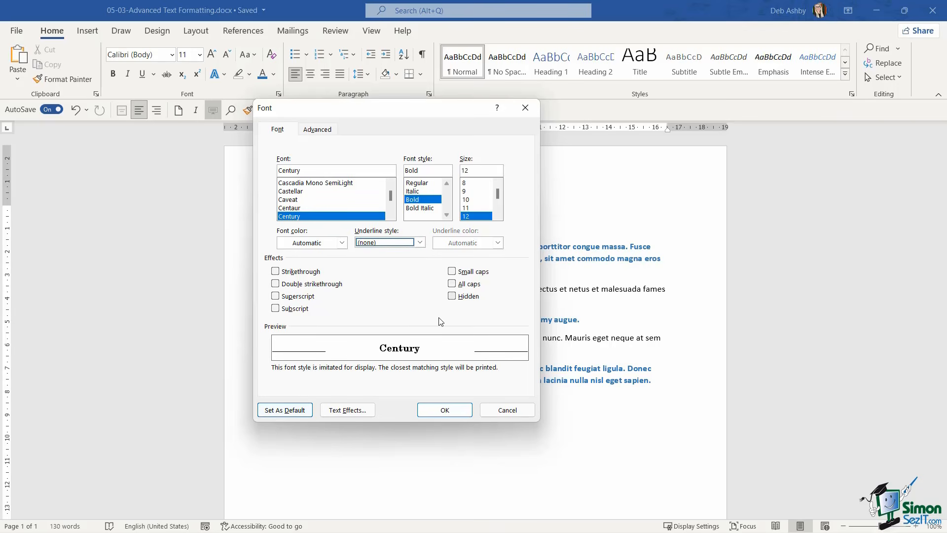
left_click(271, 412)
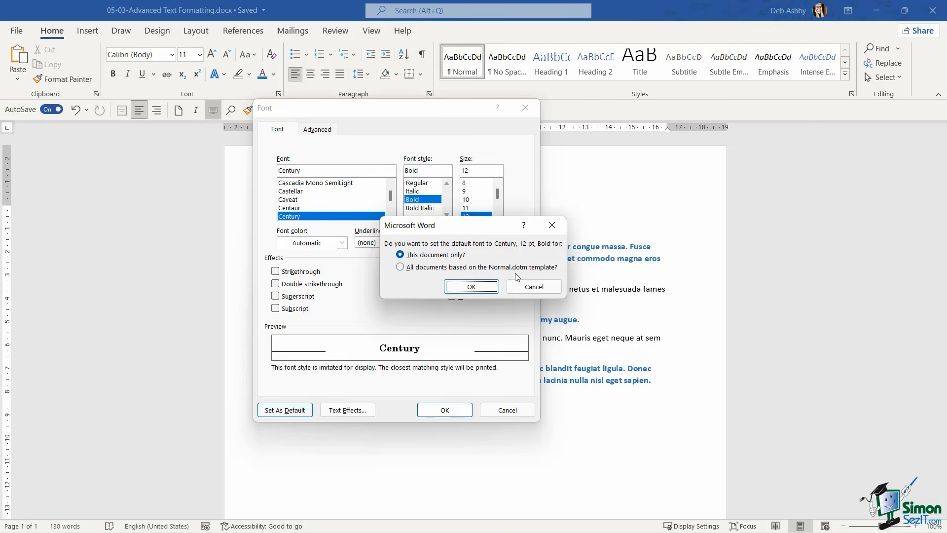
left_click(471, 288)
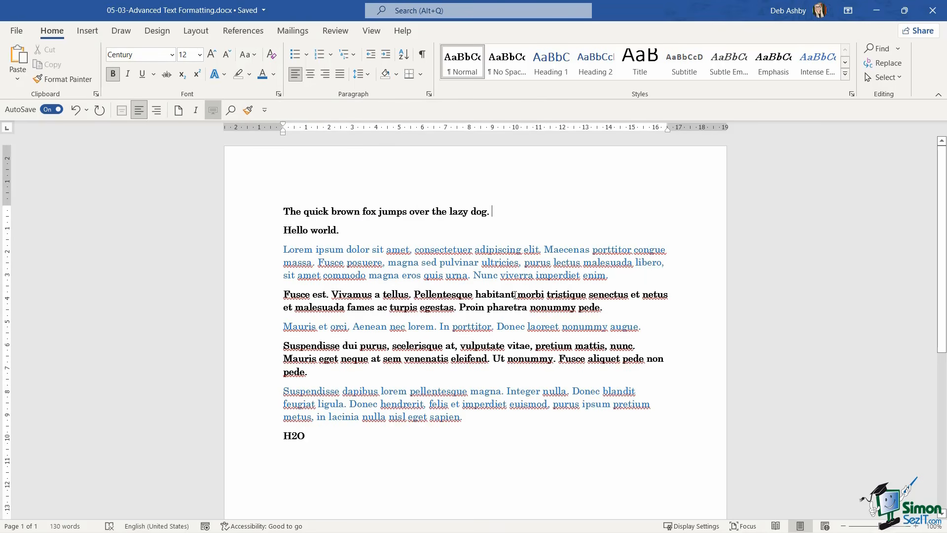
Open the Text Effects settings from the Font dialog and examine the text fill, text outline and effect options
key("Down")
key("ctrl+d")
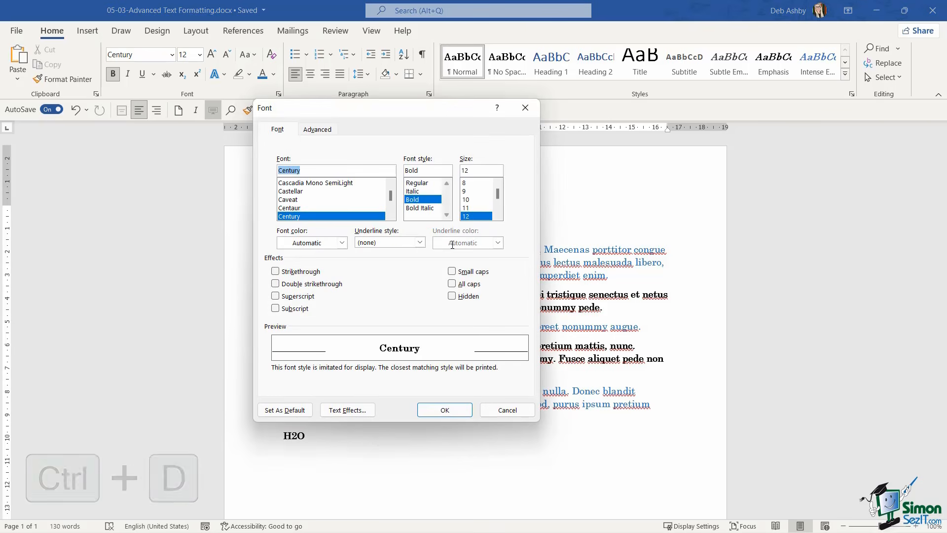
left_click(347, 412)
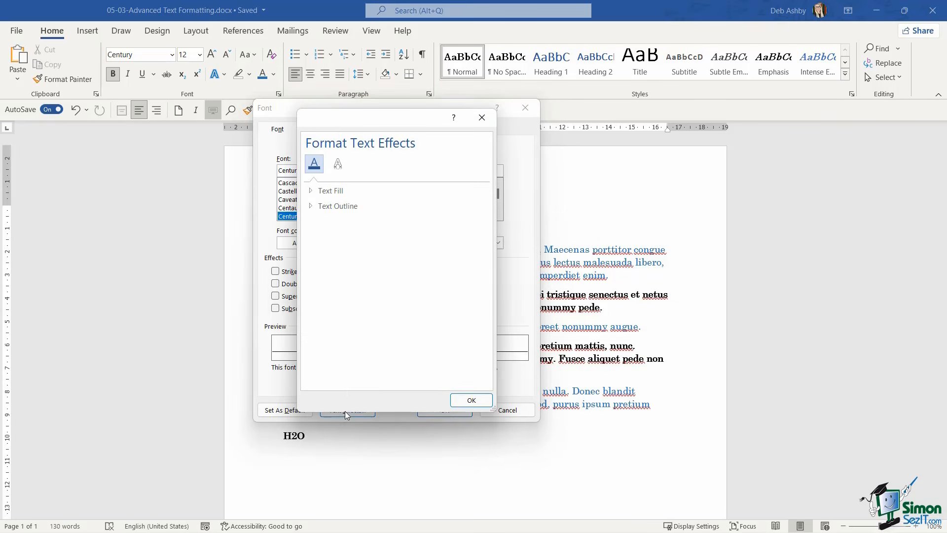
left_click(311, 191)
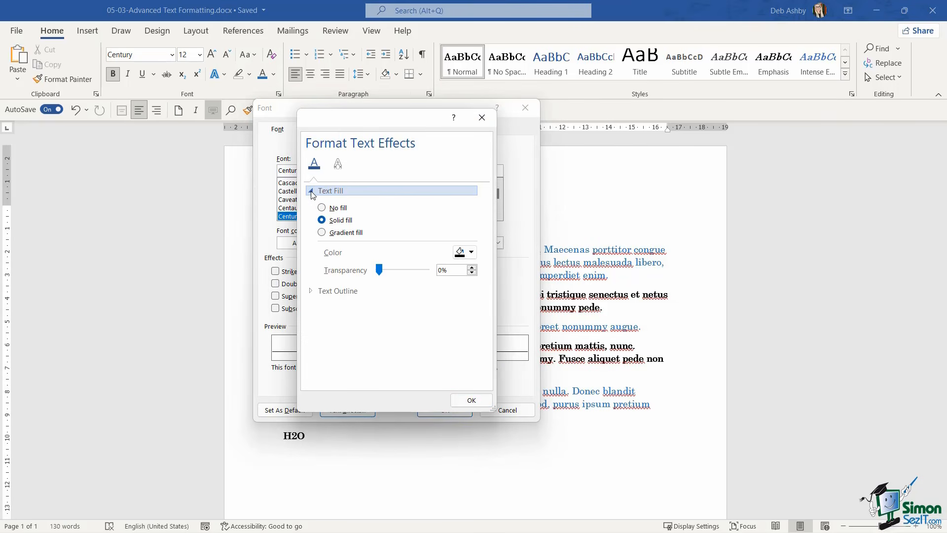
left_click(312, 291)
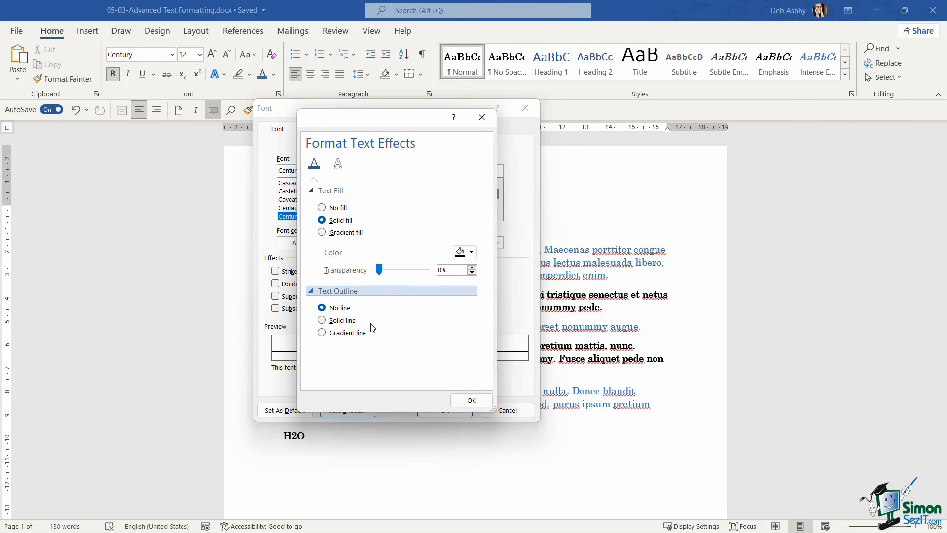
left_click(340, 163)
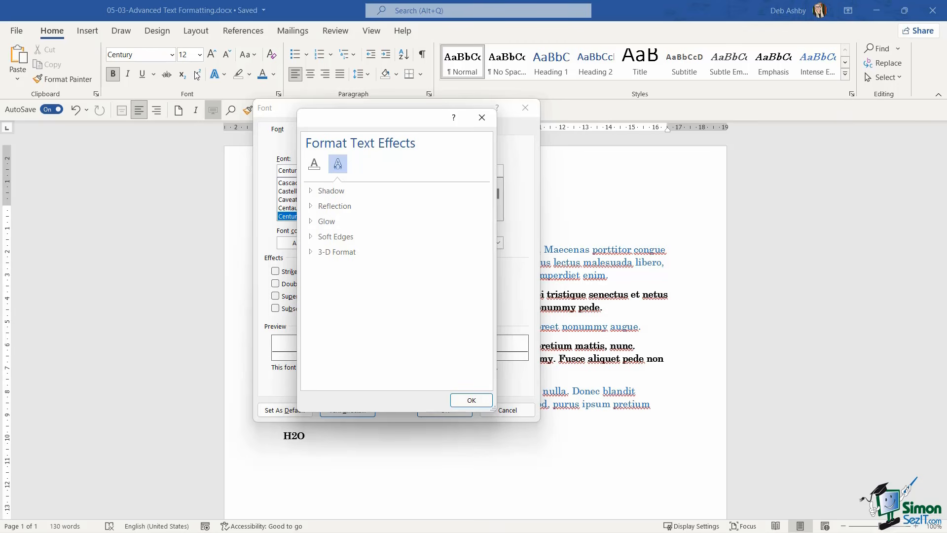
left_click(464, 401)
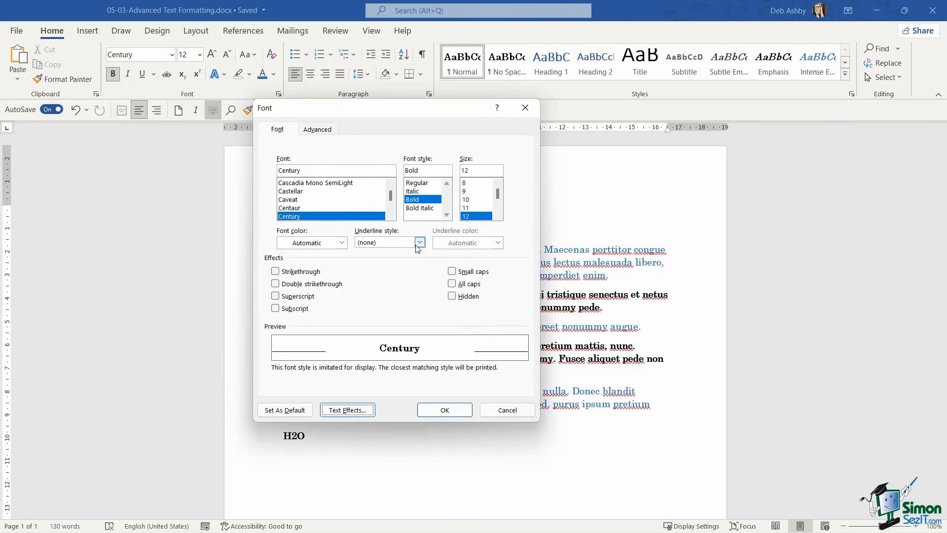
Set the character spacing to Expanded by 1.5 pt in the advanced Font settings
left_click(325, 131)
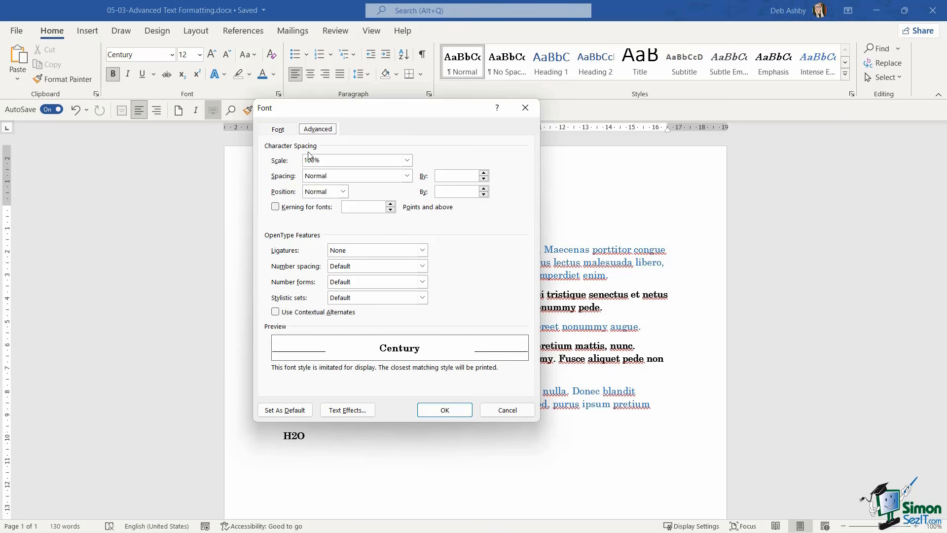
left_click(339, 160)
left_click(407, 176)
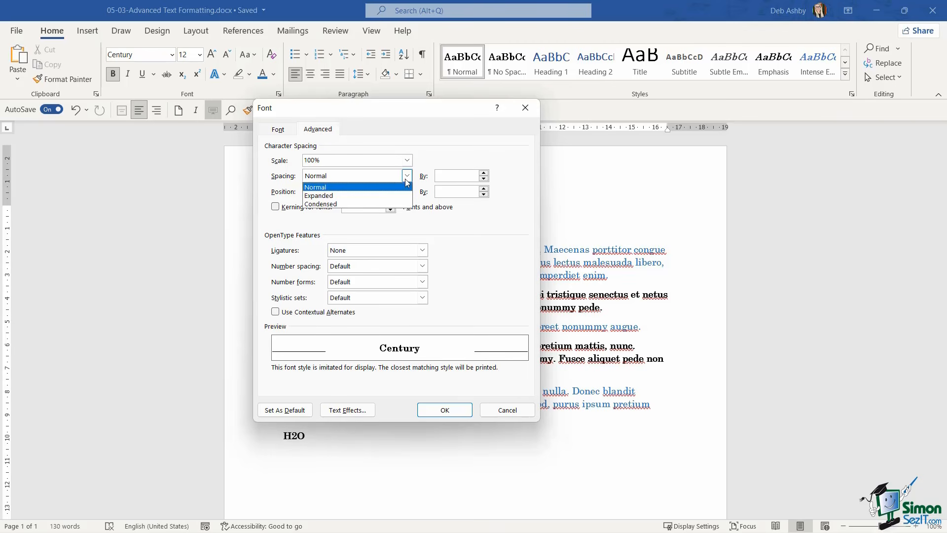
left_click(349, 196)
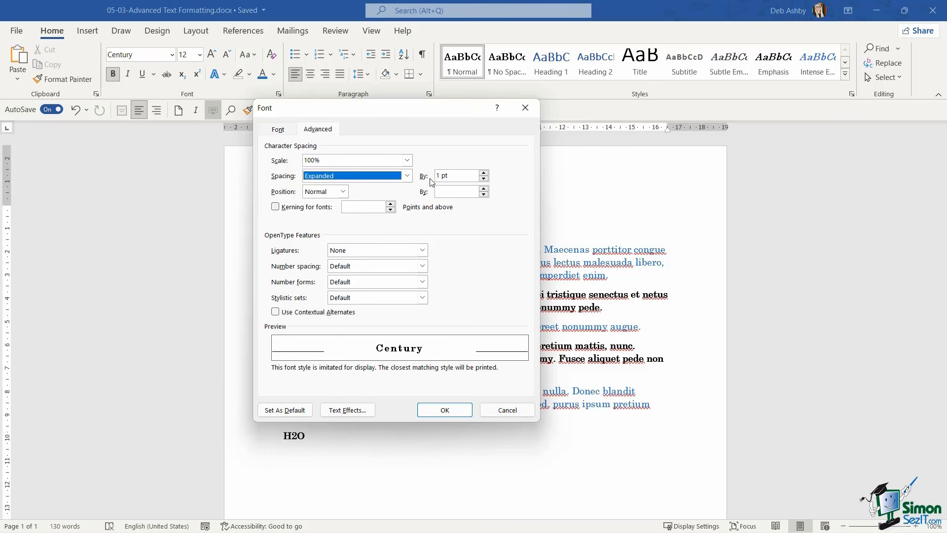
left_click(485, 174)
left_click(484, 173)
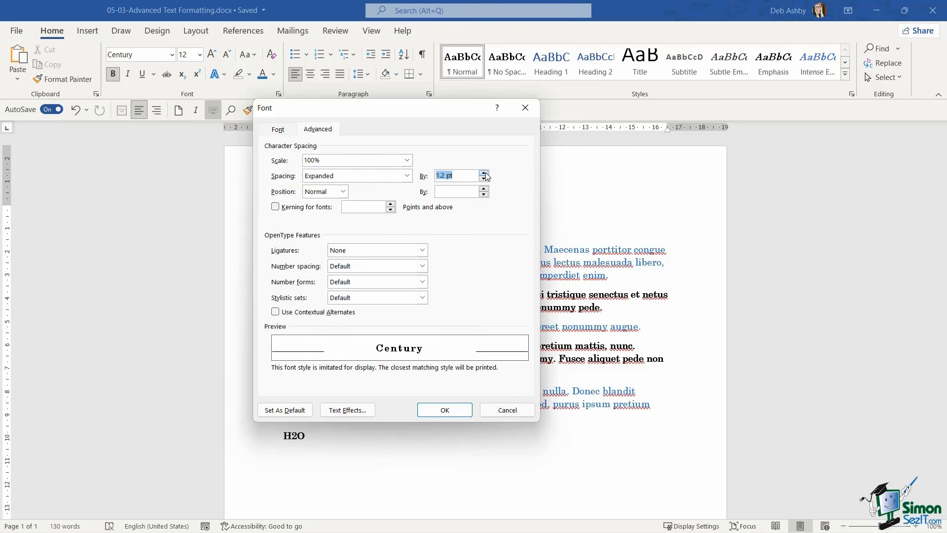
left_click(483, 174)
left_click(484, 173)
left_click(484, 173)
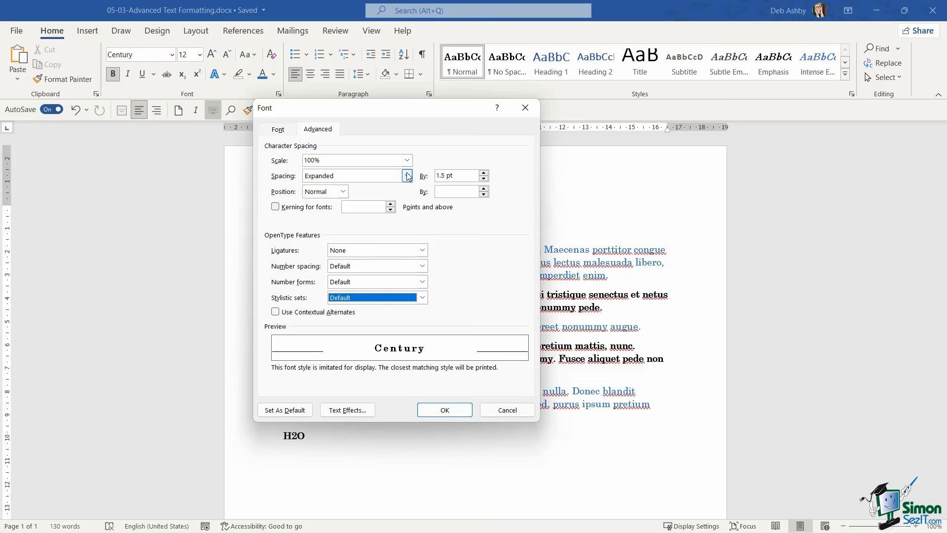
Change the character spacing to Condensed by 1 pt
left_click(408, 176)
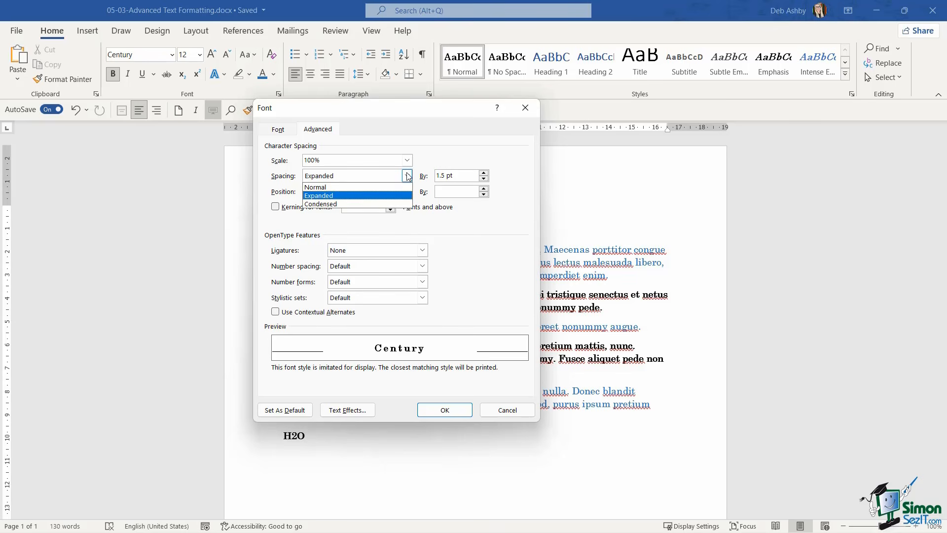
left_click(349, 204)
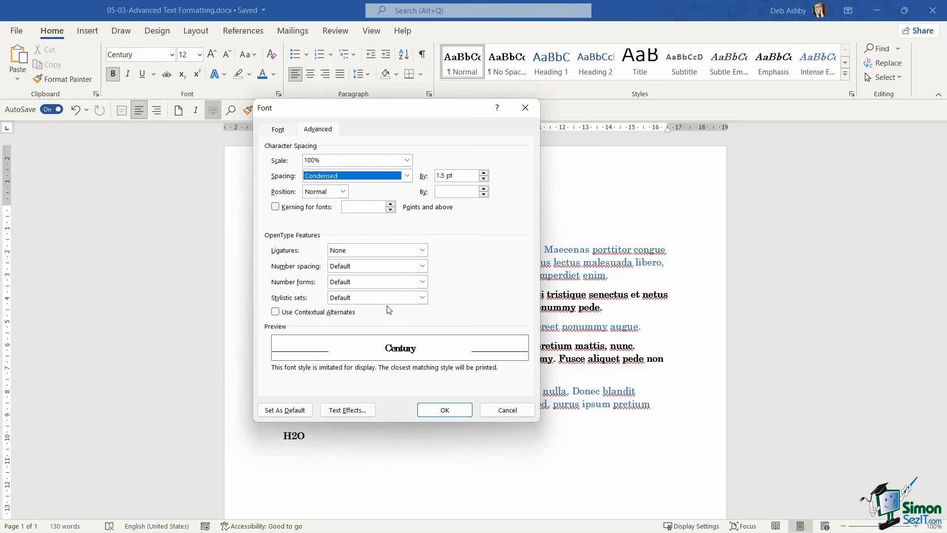
left_click(486, 173)
left_click(484, 174)
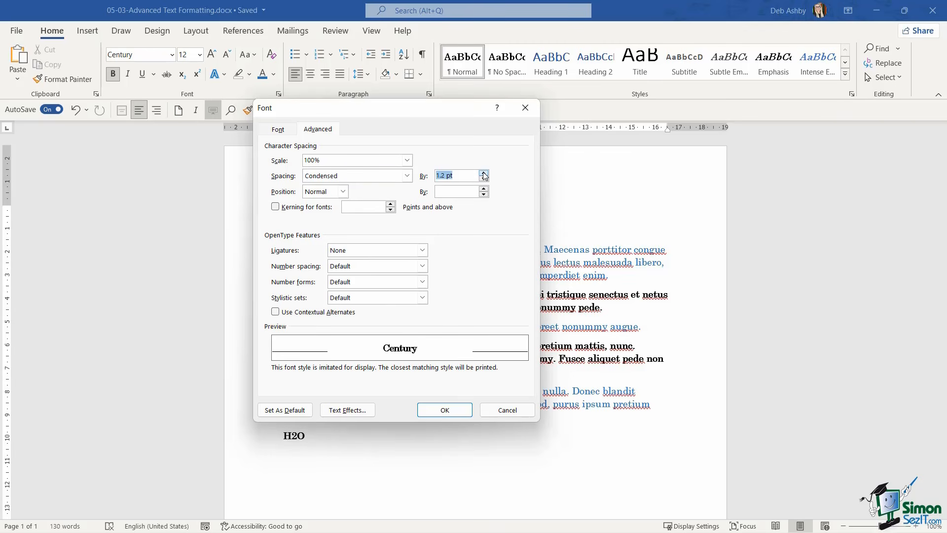
left_click(484, 174)
Return the character spacing to Normal and accept the Font settings
left_click(407, 176)
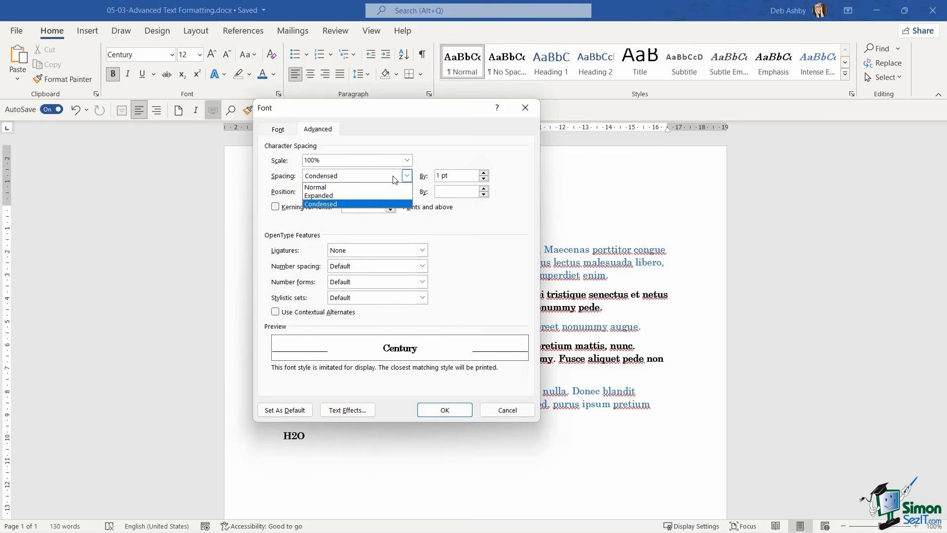
left_click(367, 187)
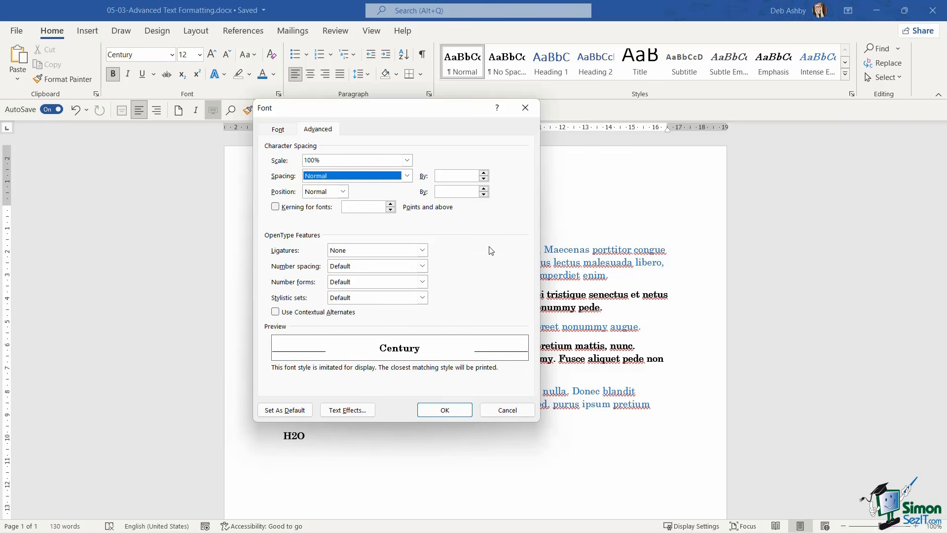
left_click(441, 411)
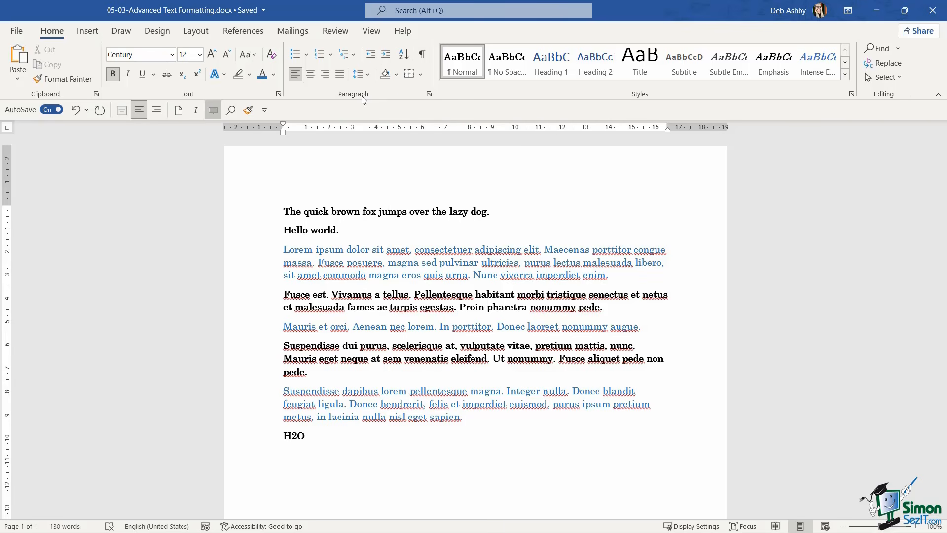
View the full Paragraph settings and the expanded Styles gallery without changing anything
left_click(429, 96)
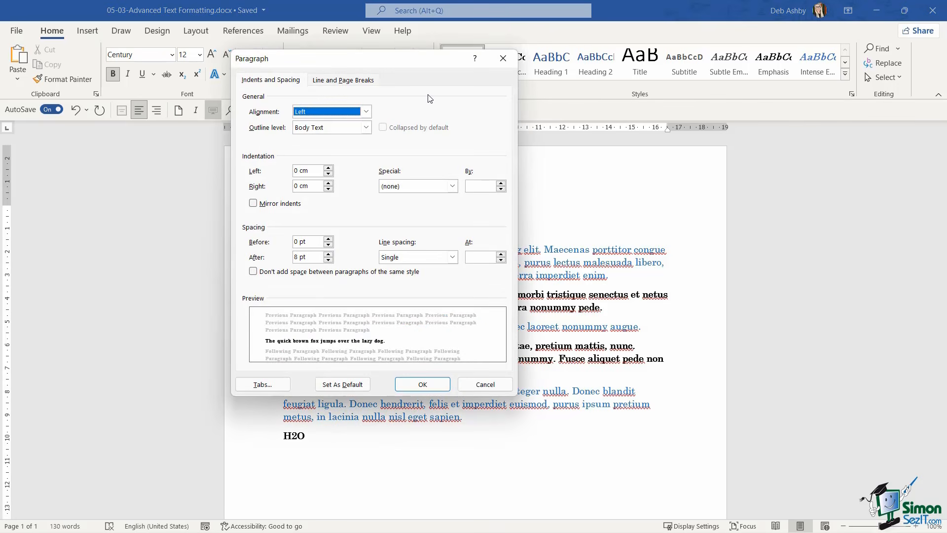
left_click(503, 60)
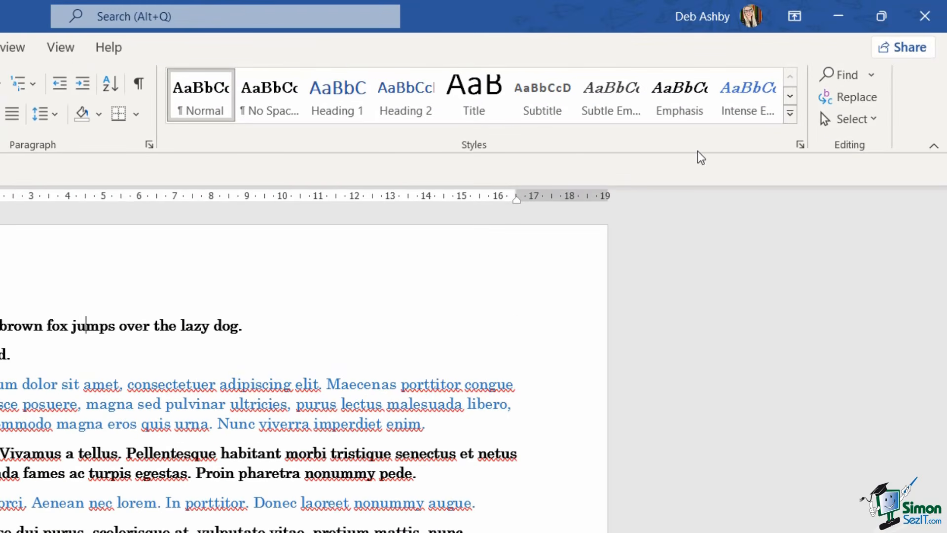
left_click(790, 117)
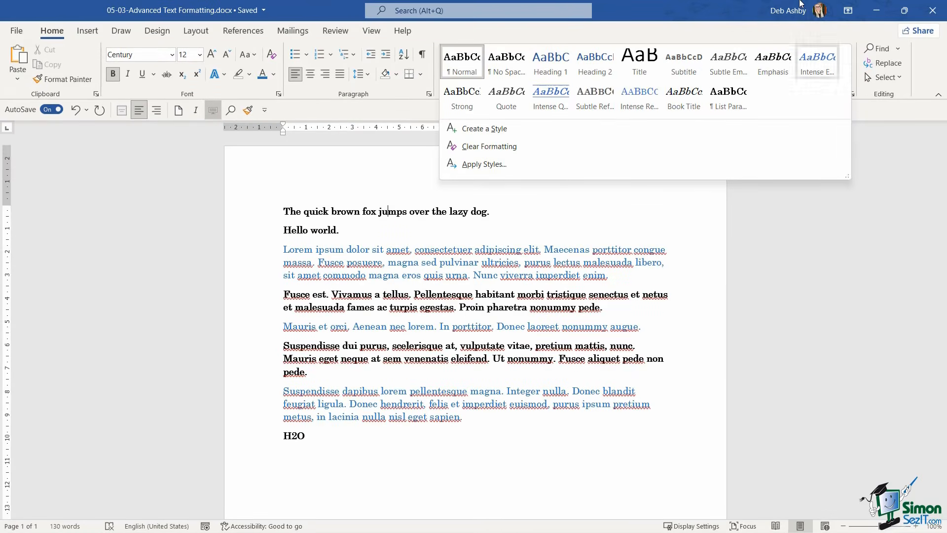
left_click(689, 34)
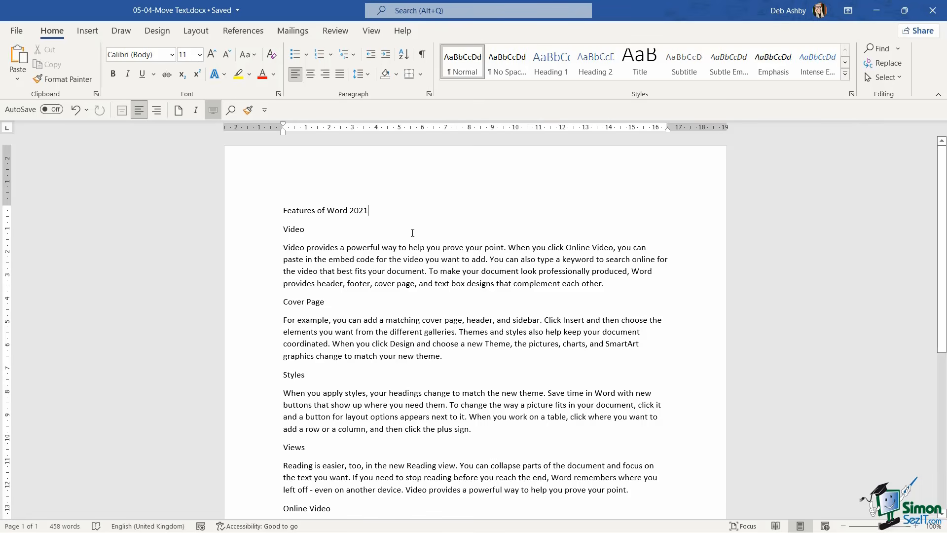
Examine the title, section headings and paragraphs of the Move Text document from start to end
left_click(253, 217)
left_click(263, 231)
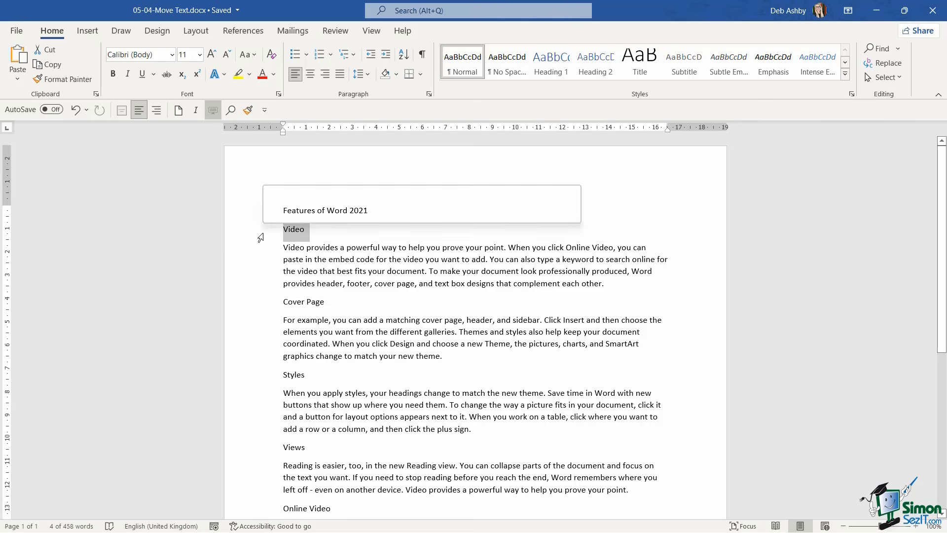
left_click(263, 300)
left_click(261, 376)
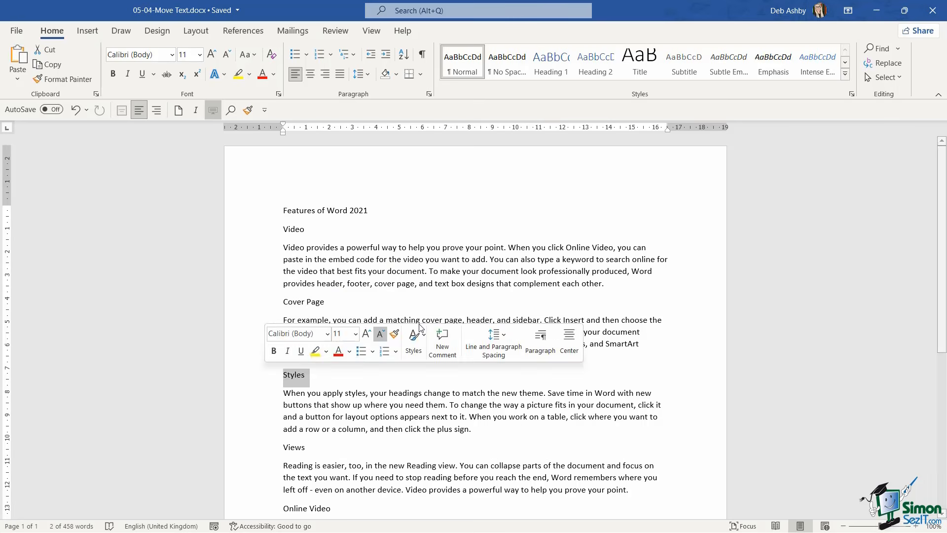
scroll(427, 251, "down", 7)
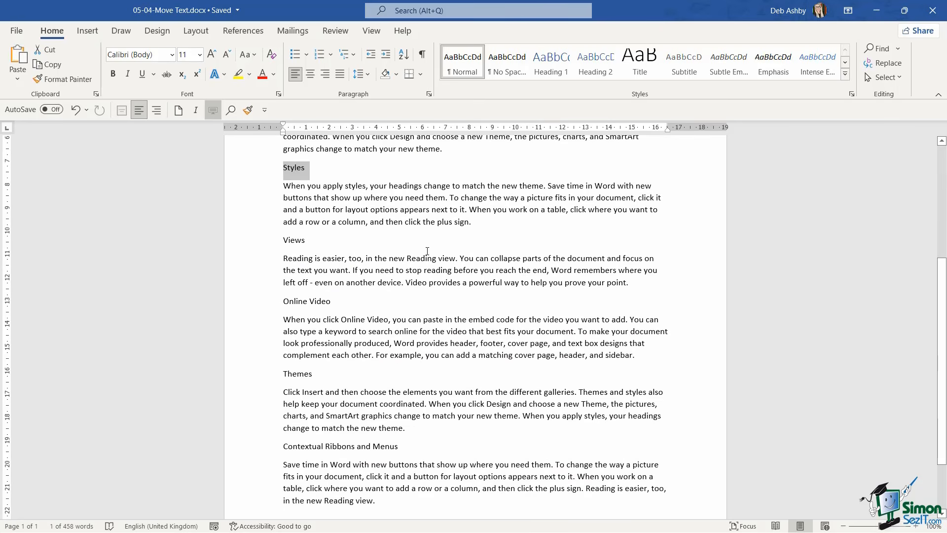
scroll(428, 250, "up", 7)
left_click(447, 247)
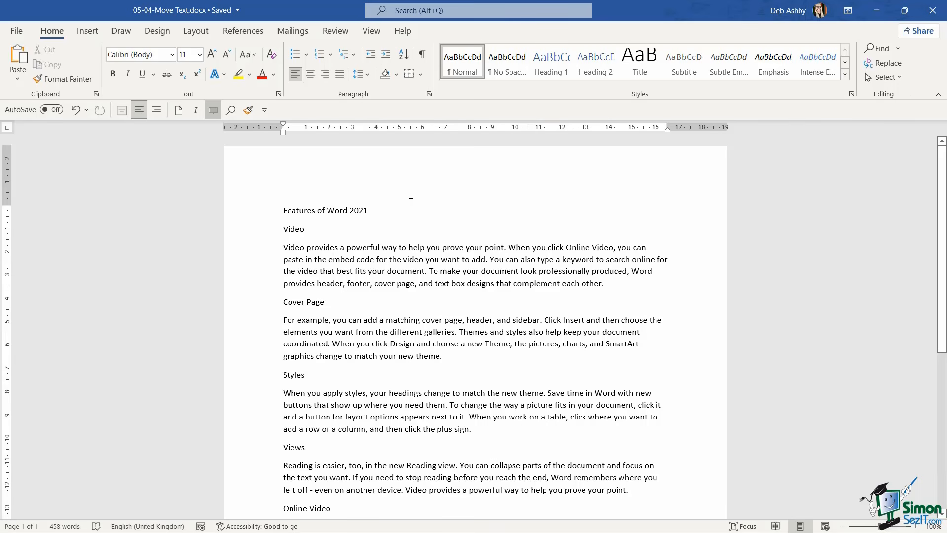
Format the title "Features of Word 2021" in bold at font size 20
left_click(390, 210)
left_click(250, 218)
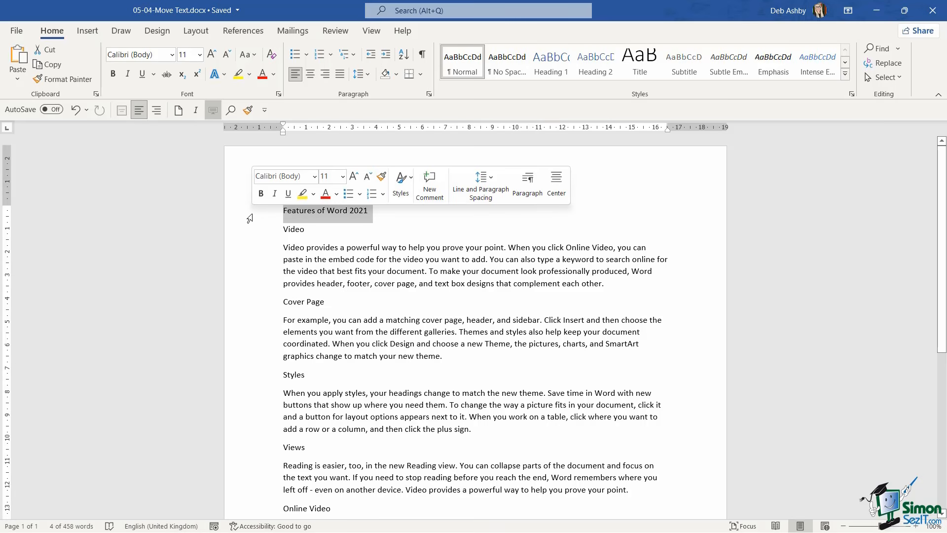
left_click(200, 54)
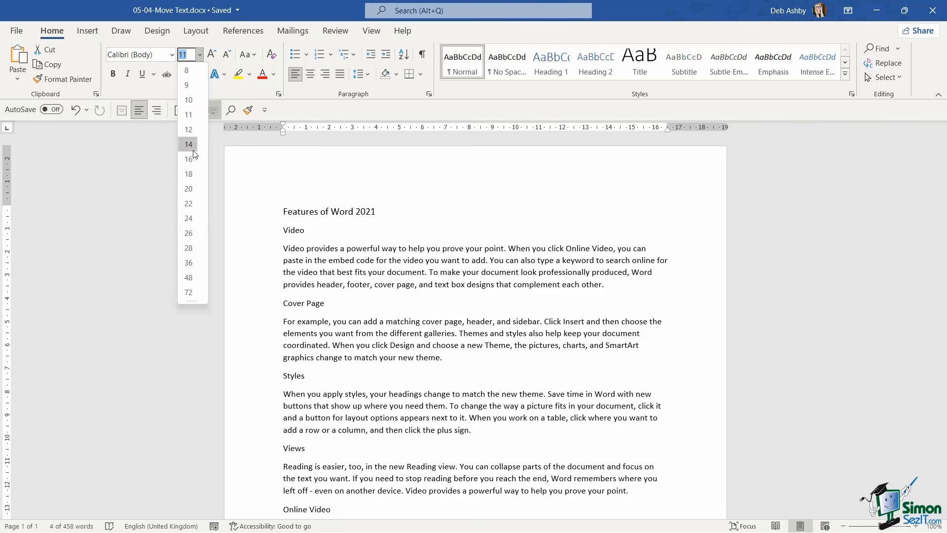
left_click(191, 190)
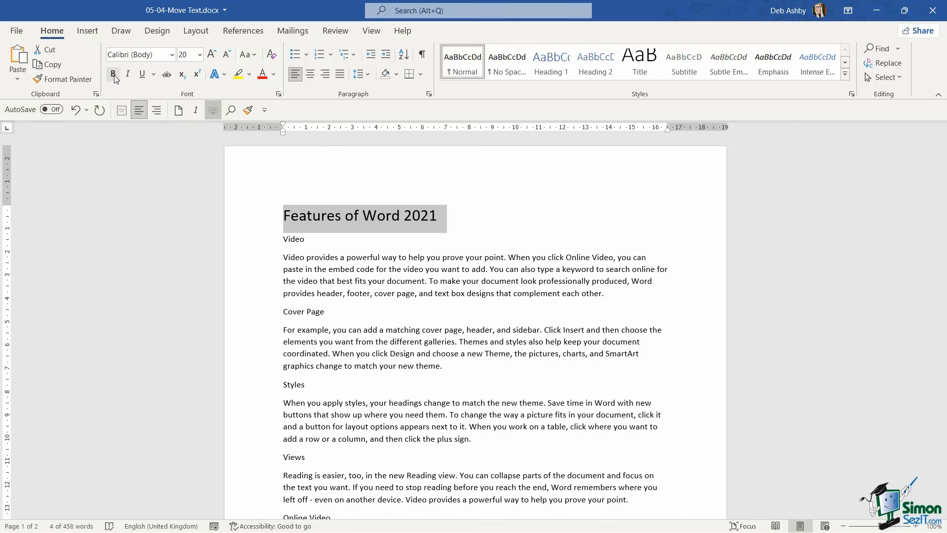
left_click(113, 74)
left_click(305, 239)
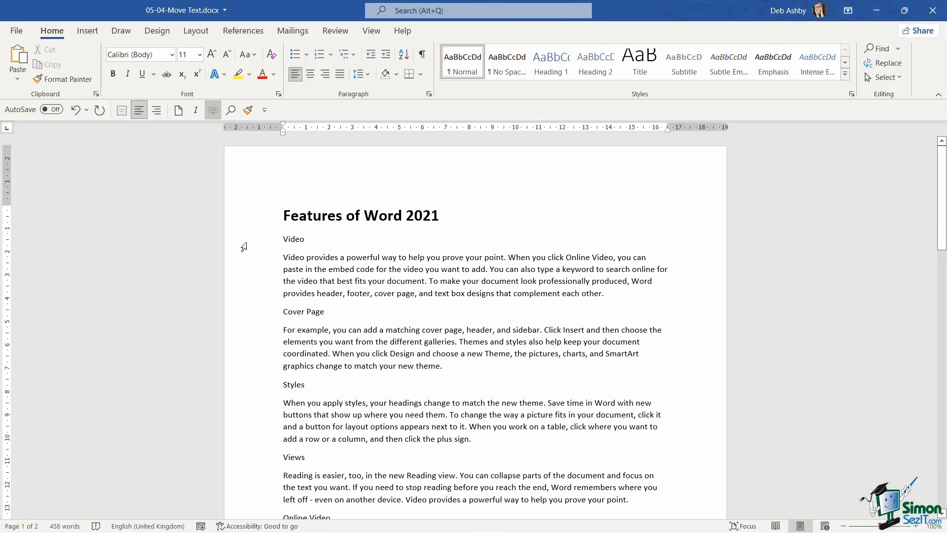
Select all the section headings from "Video" to "Contextual Ribbons and Menus" together and set their font size to 12
left_click(244, 246)
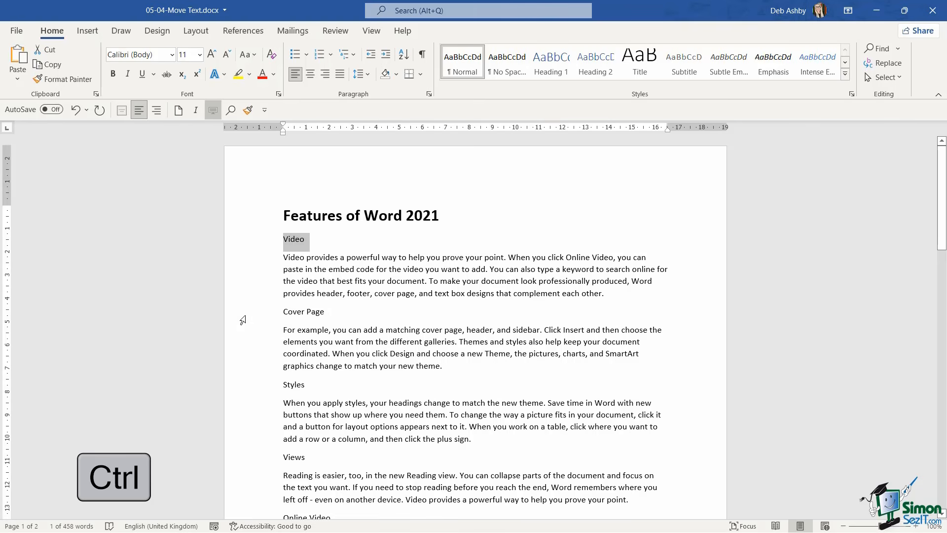
left_click(243, 320, "ctrl")
left_click(244, 391, "ctrl")
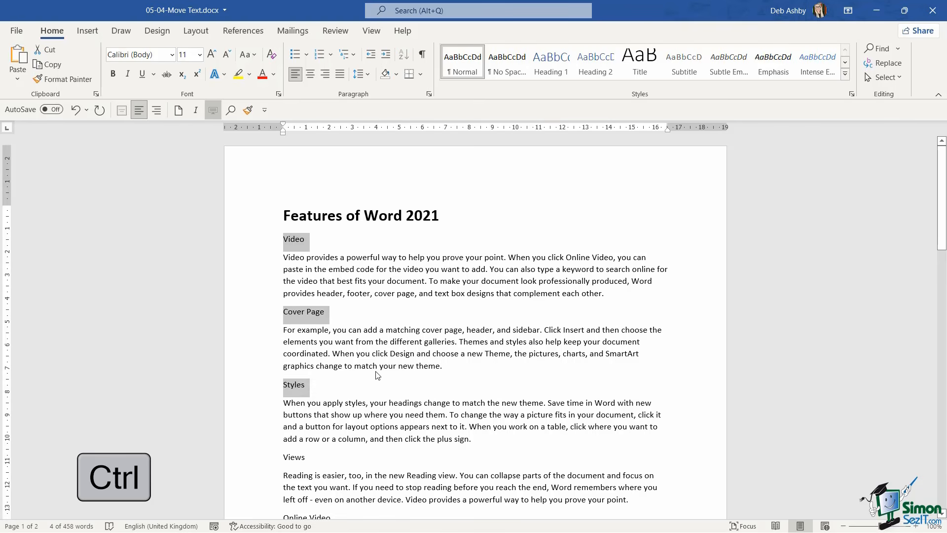
scroll(374, 423, "down", 2)
scroll(374, 423, "down", 2)
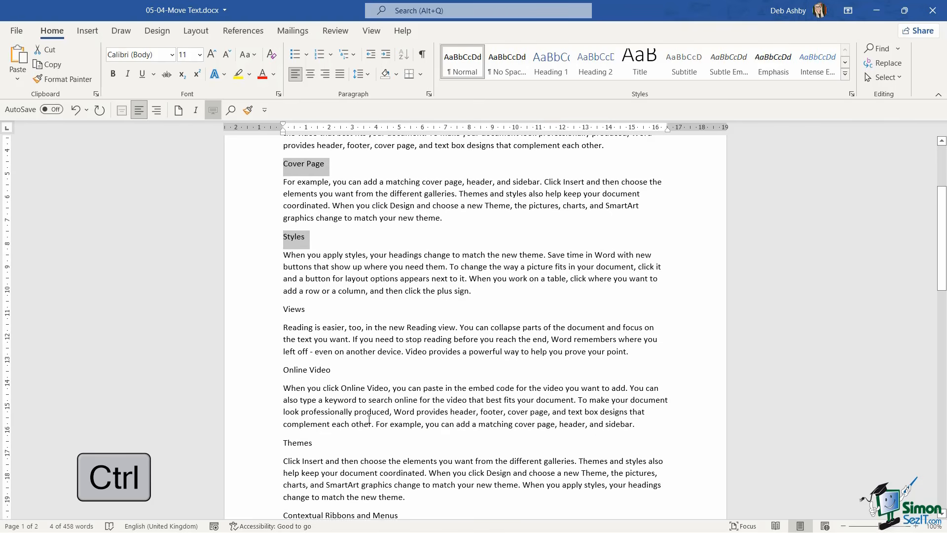
left_click(245, 315, "ctrl")
left_click(239, 377, "ctrl")
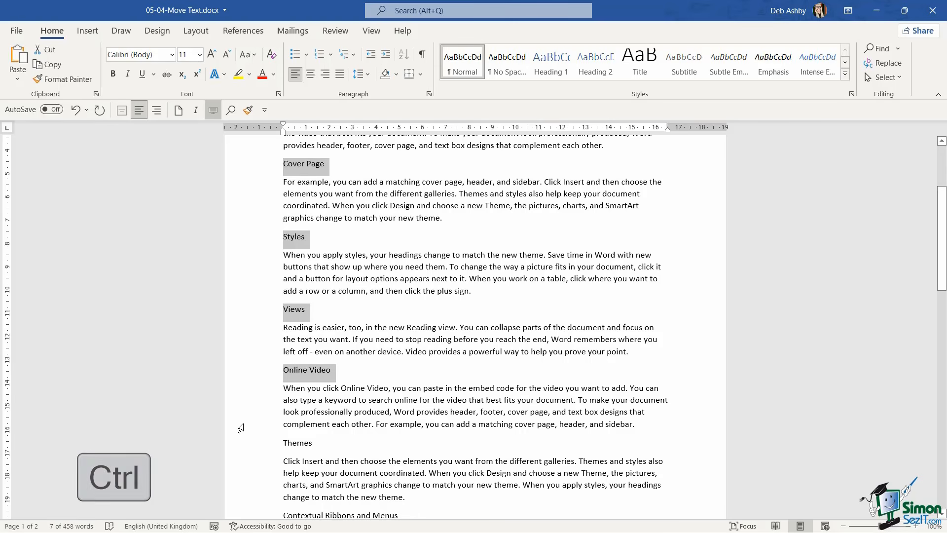
left_click(243, 443, "ctrl")
left_click(244, 515, "ctrl")
scroll(416, 351, "up", 3)
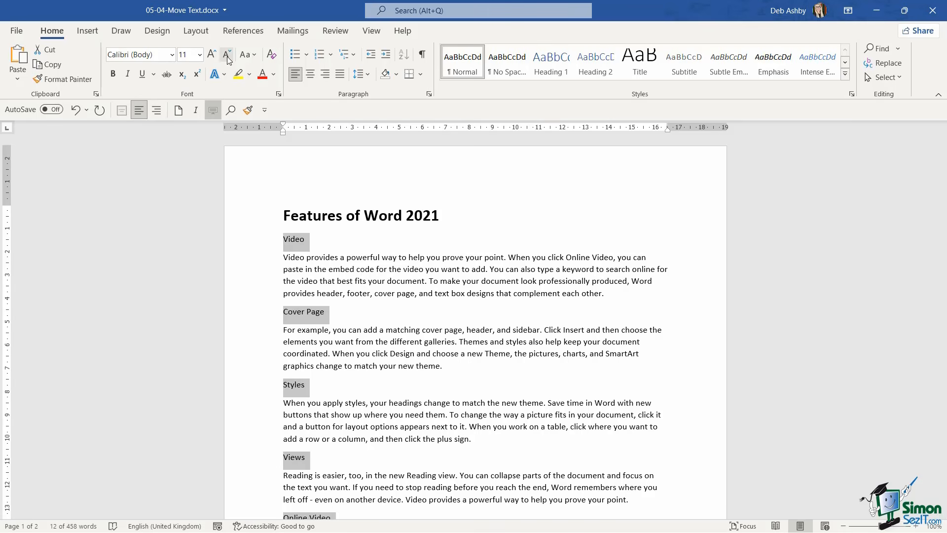
left_click(199, 54)
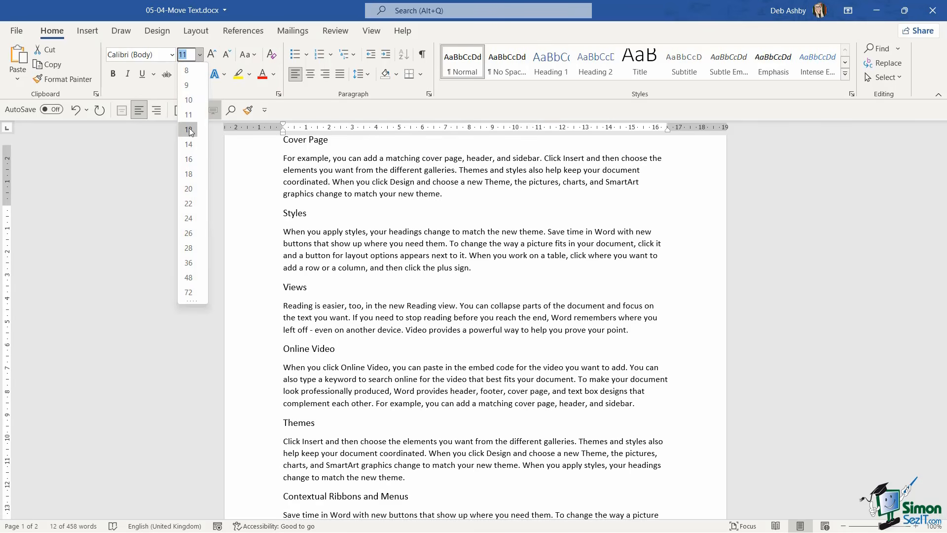
left_click(189, 130)
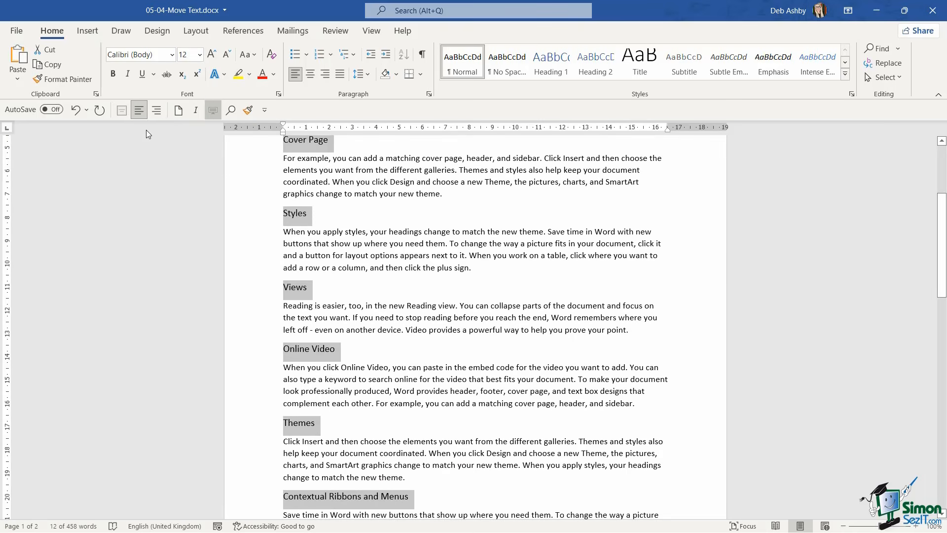
Make the selected section headings bold with a red font colour, and deselect them
left_click(113, 74)
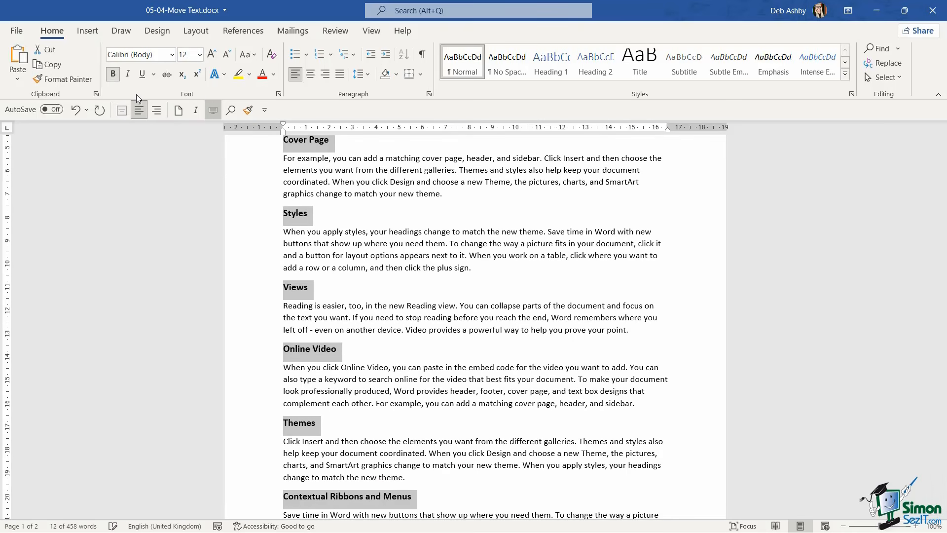
left_click(263, 74)
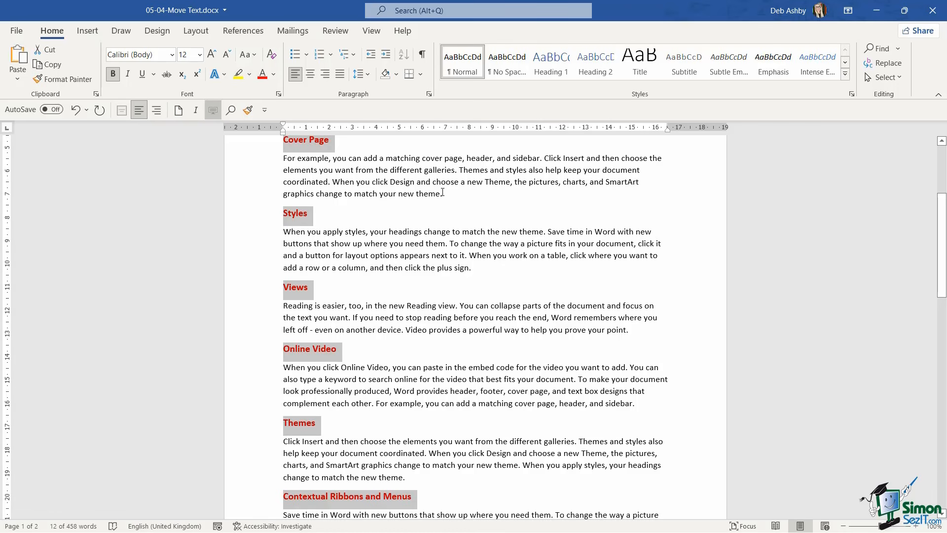
left_click(486, 199)
scroll(486, 199, "up", 5)
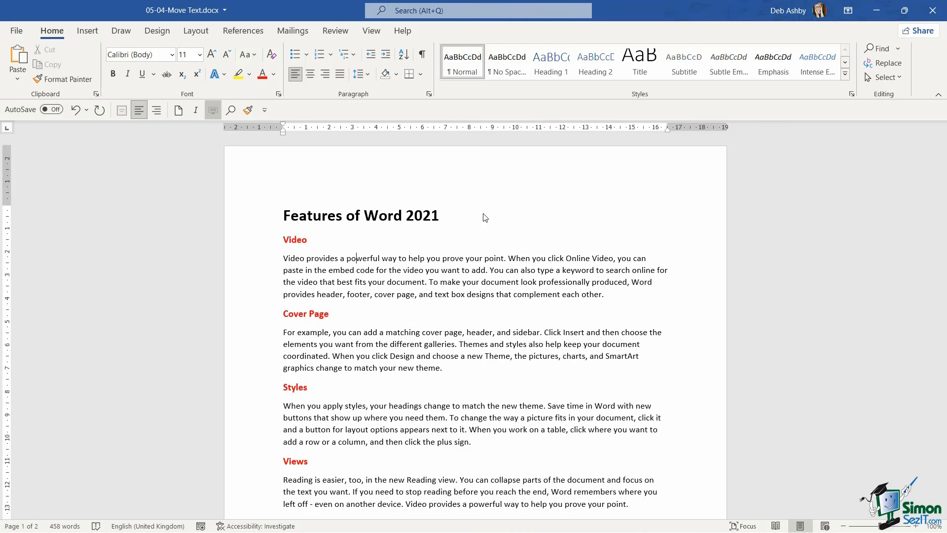
Check the document's heading outline in the Navigation pane against the title and section headings, and close the pane
left_click(388, 219)
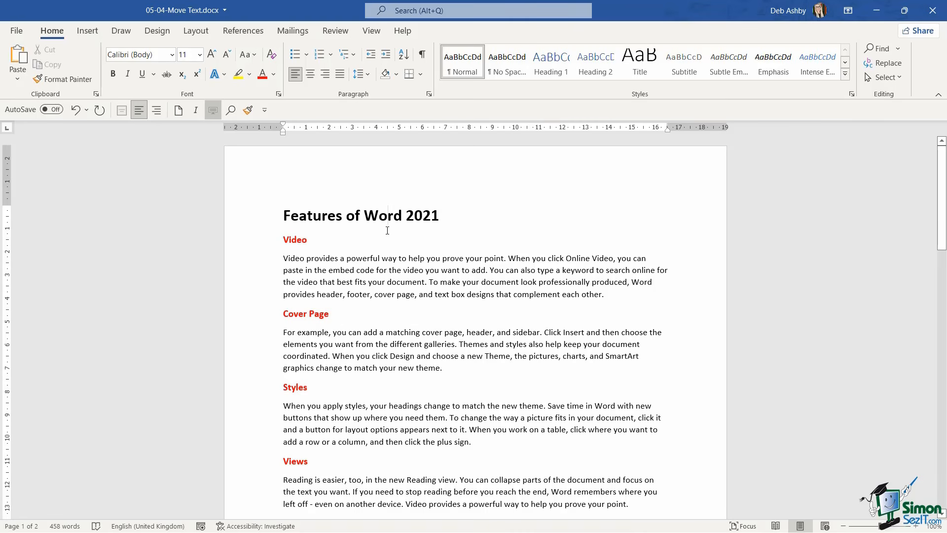
left_click(372, 32)
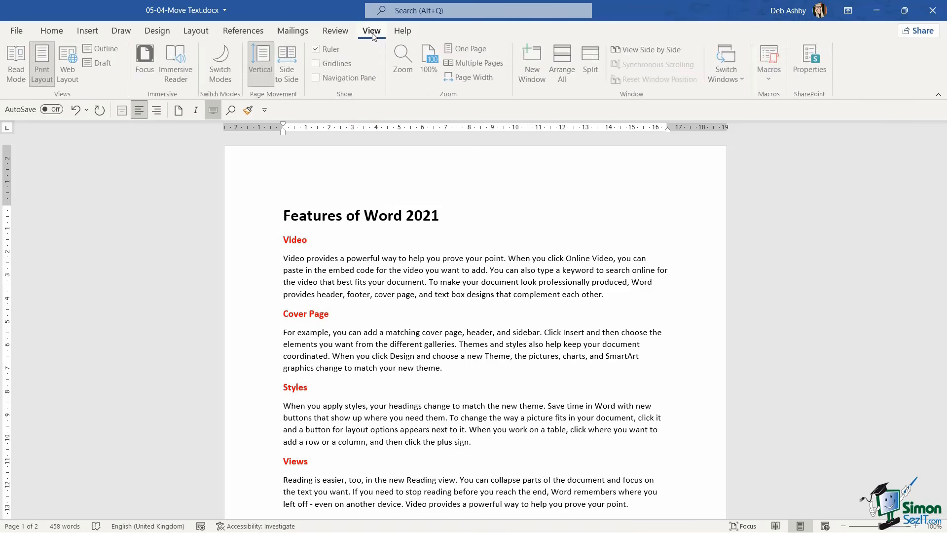
left_click(317, 78)
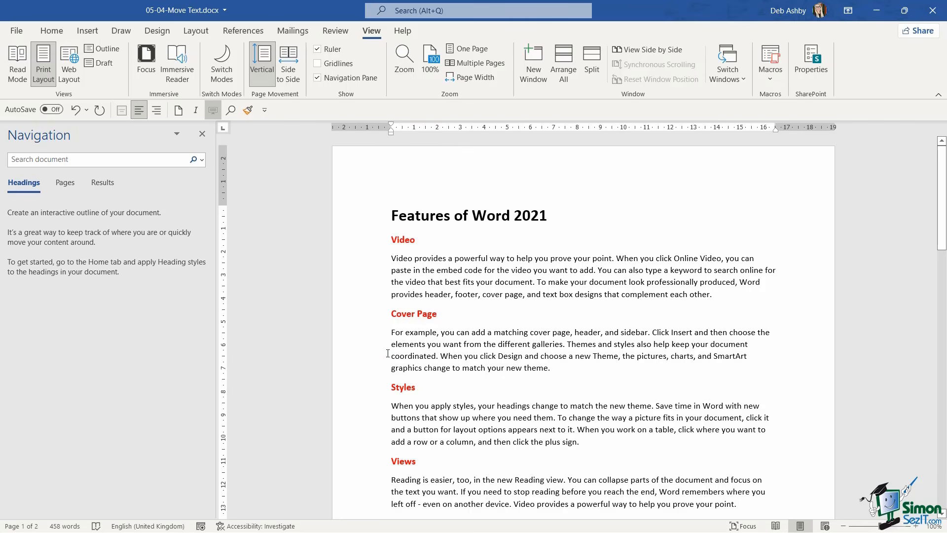
left_click(407, 215)
key("Down")
left_click(403, 315)
left_click(372, 220)
left_click(374, 242)
left_click(379, 326)
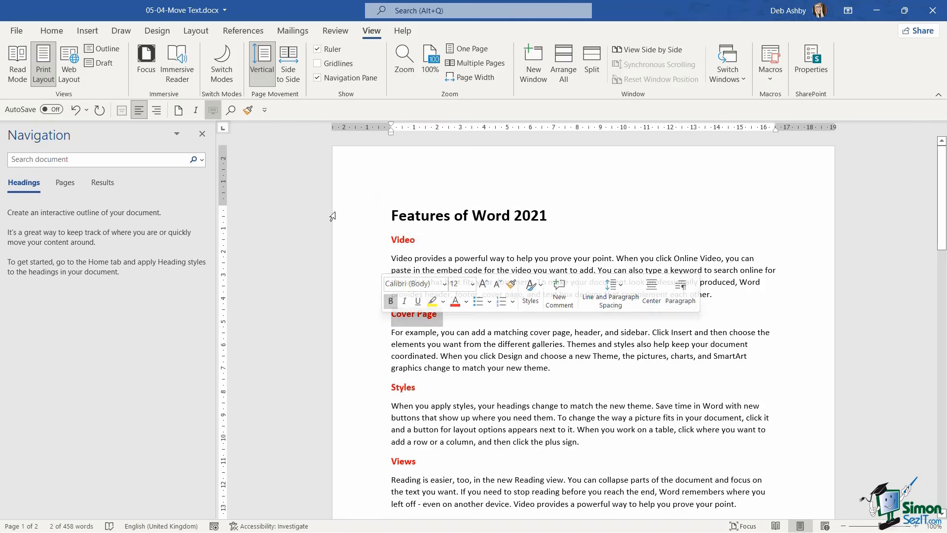
left_click(201, 134)
left_click(343, 311)
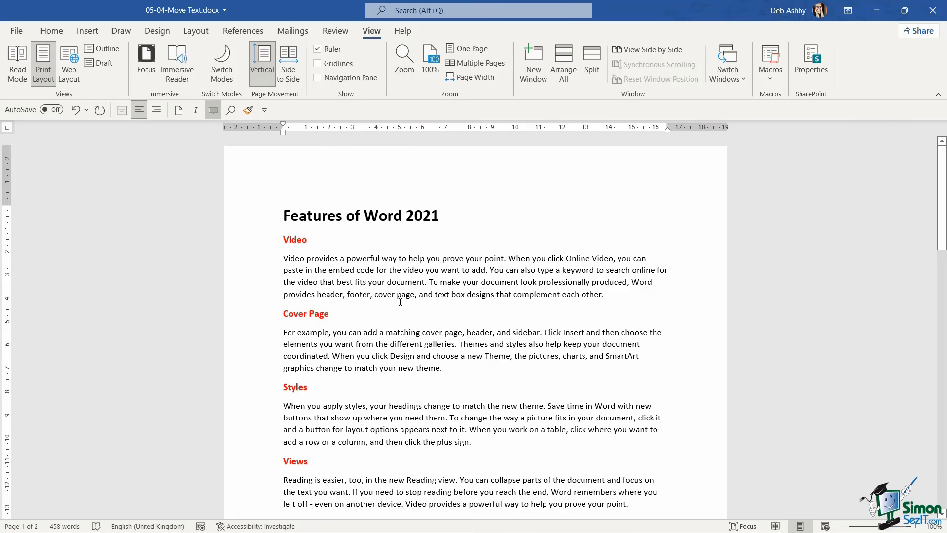
Cut the "Video" heading together with its paragraph from beneath the document title
left_click_drag(261, 242, 264, 294)
key("ctrl+c")
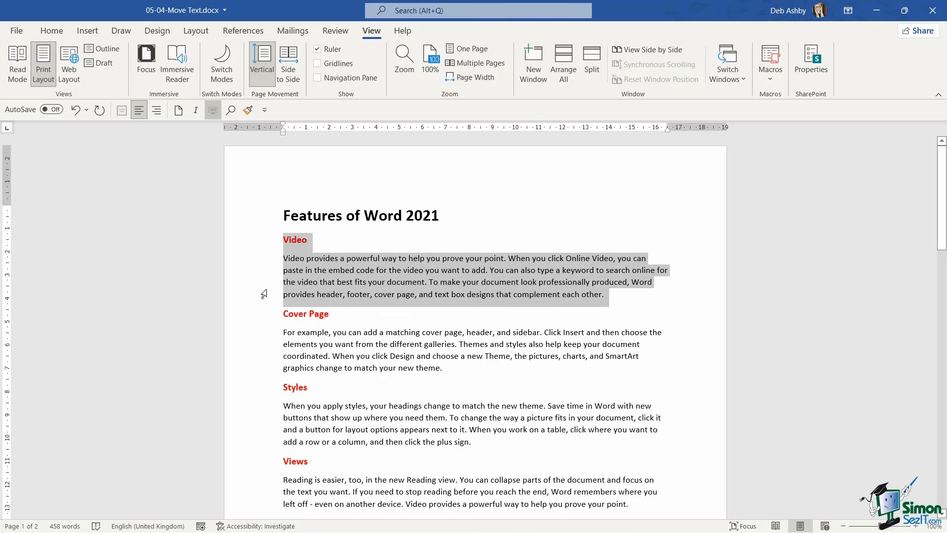
scroll(203, 350, "down", 5)
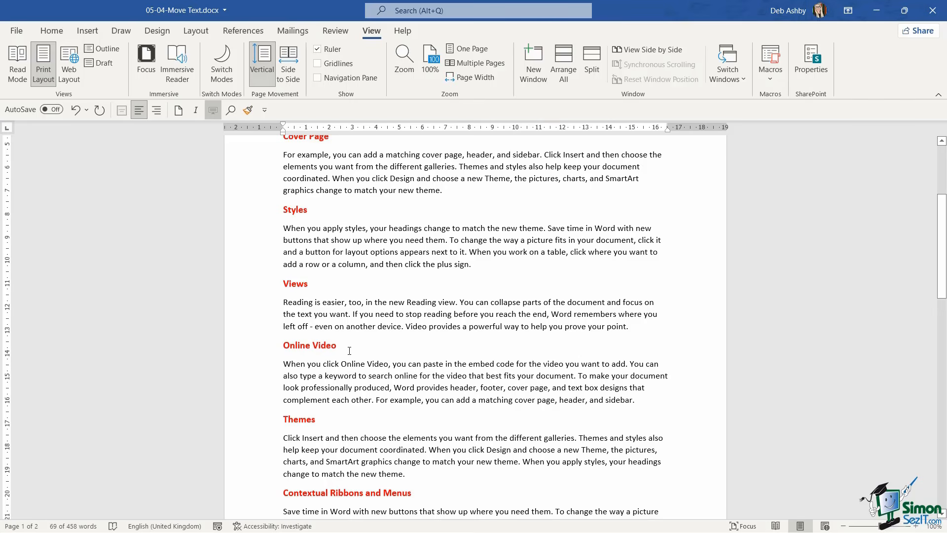
scroll(361, 321, "up", 5)
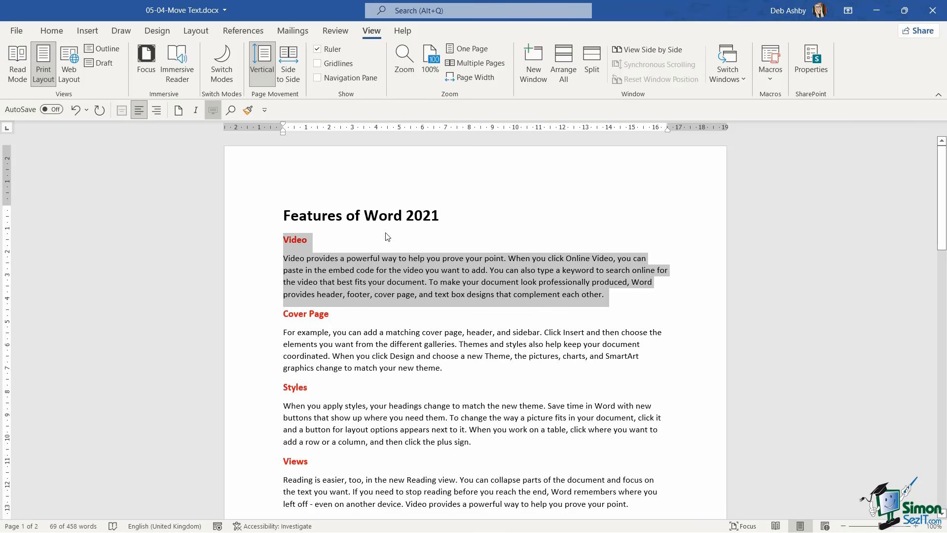
left_click(52, 30)
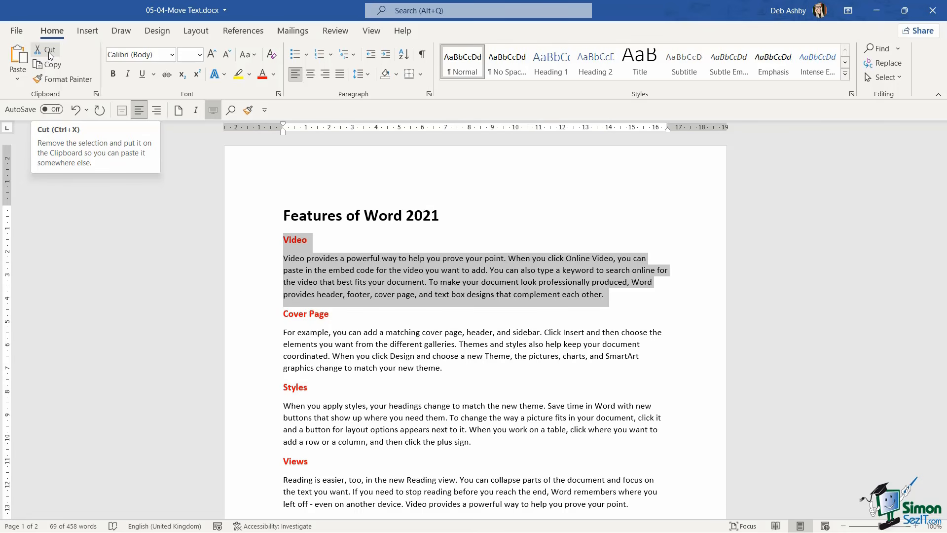
left_click(48, 51)
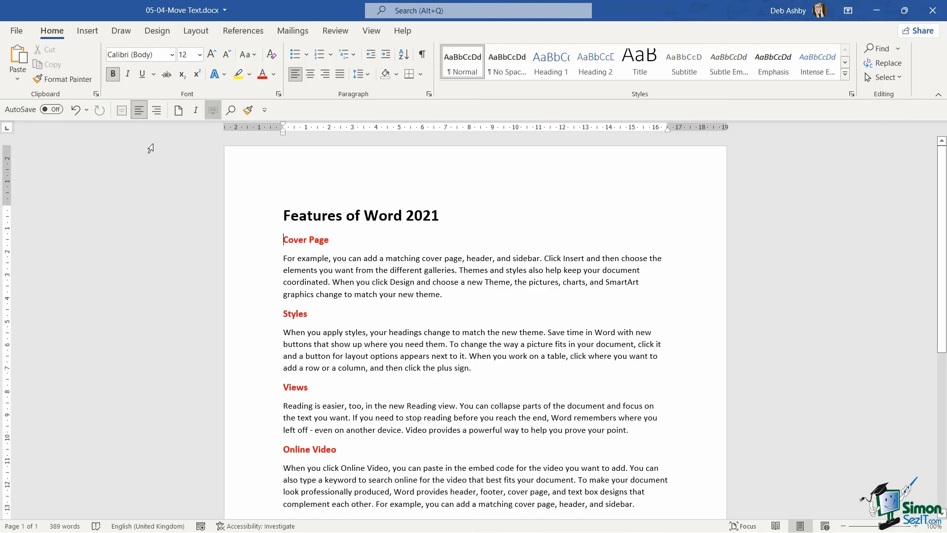
Show the Clipboard pane and add an empty line after the paragraph of the "Views" section
left_click(96, 94)
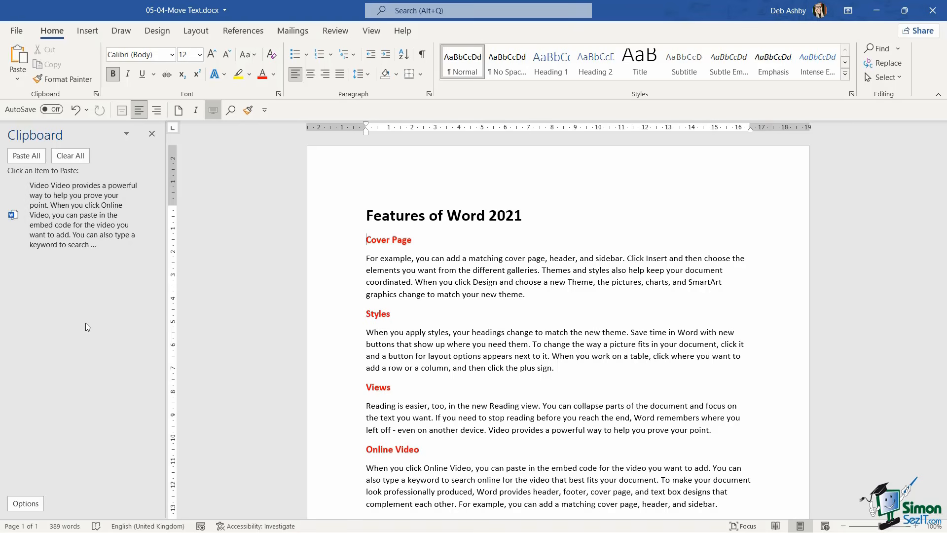
left_click(476, 312)
scroll(733, 282, "down", 4)
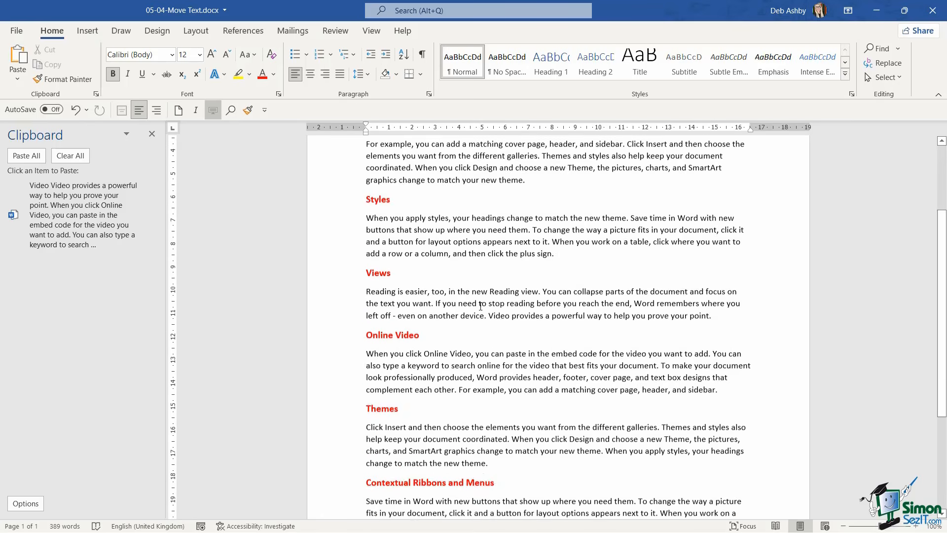
left_click(720, 282)
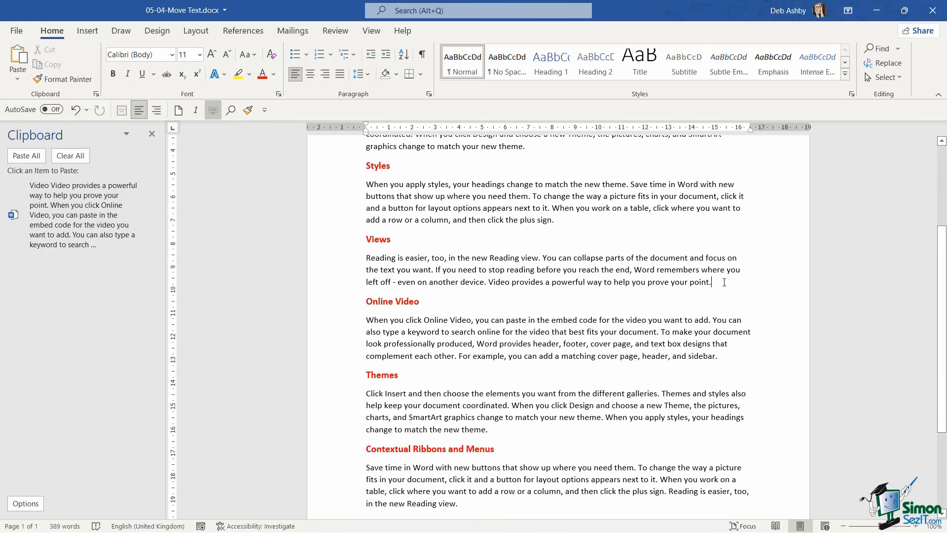
key("Return")
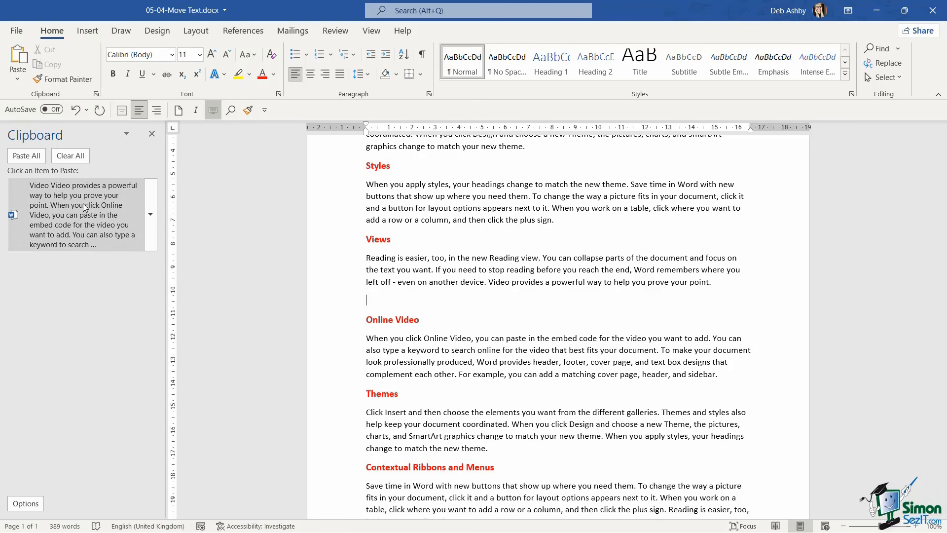
Paste the "Video" section from the Clipboard pane onto the empty line and remove the leftover blank line below it
left_click(17, 79)
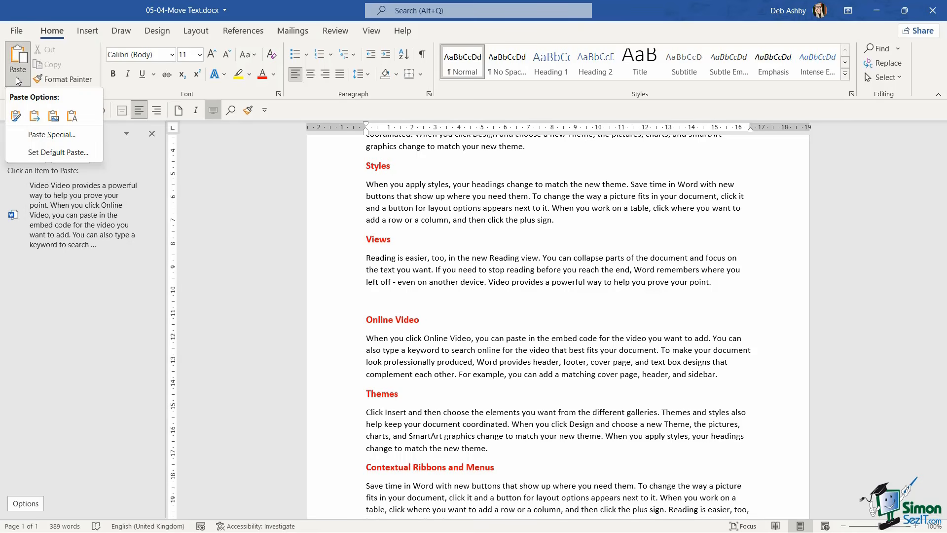
left_click(18, 80)
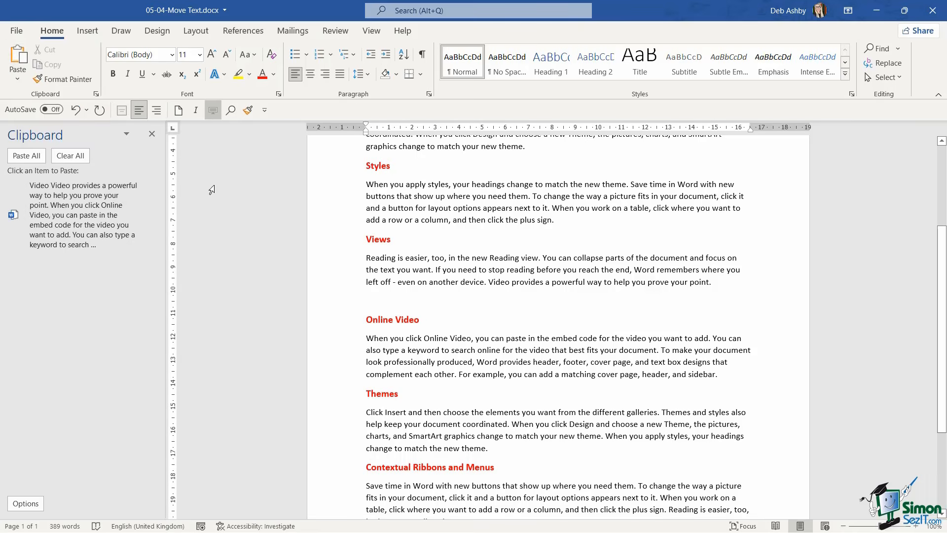
left_click(149, 211)
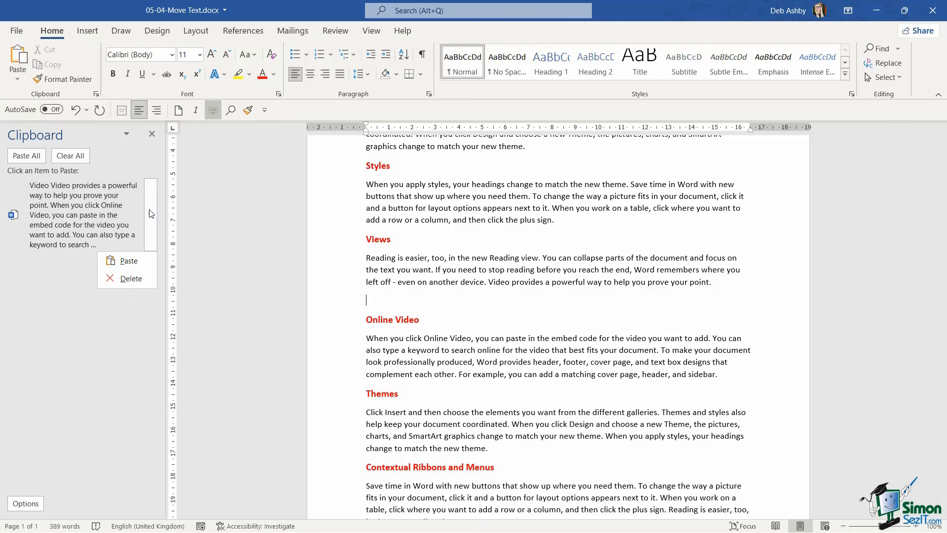
left_click(137, 256)
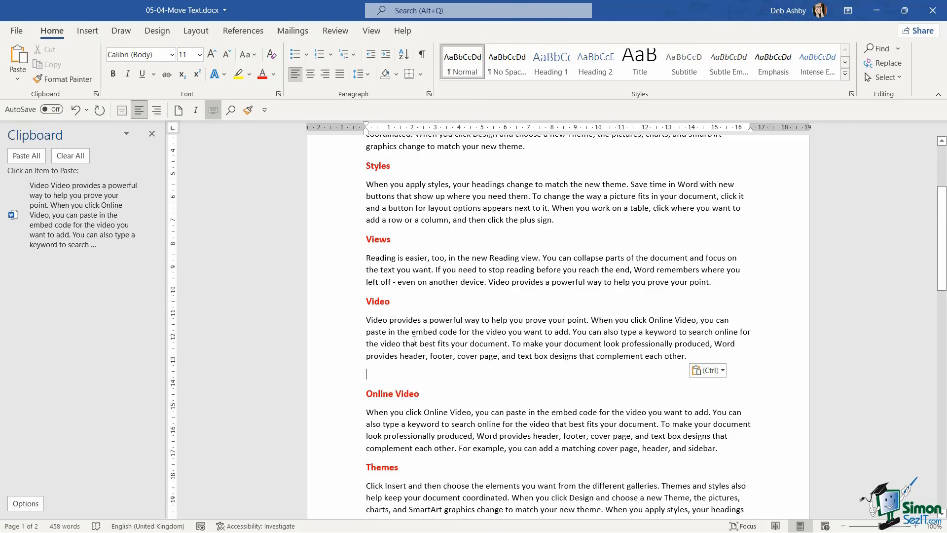
key("BackSpace")
Move the "Video" heading and its paragraph directly within the text to just before the "Themes" heading
key("Up")
key("Up")
key("Up")
key("Up")
scroll(429, 335, "down", 3)
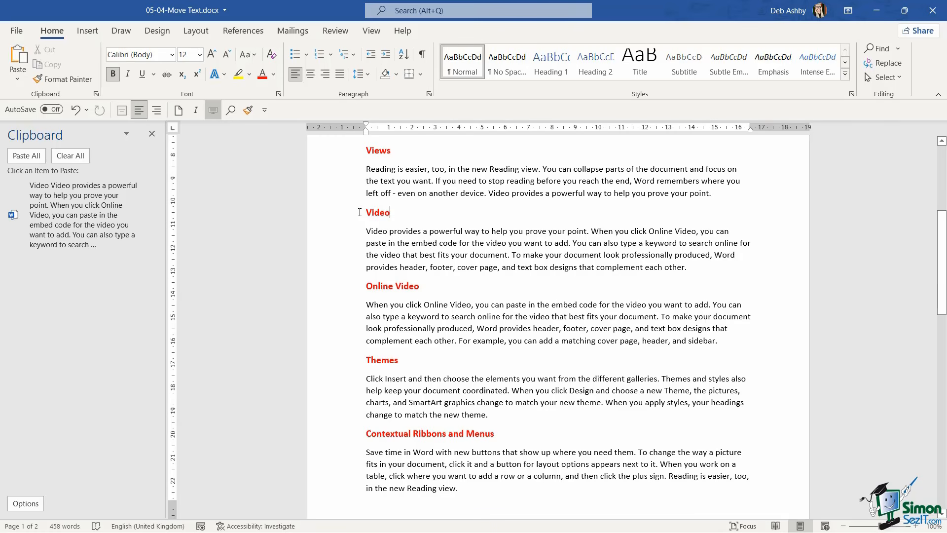
left_click_drag(349, 213, 350, 272)
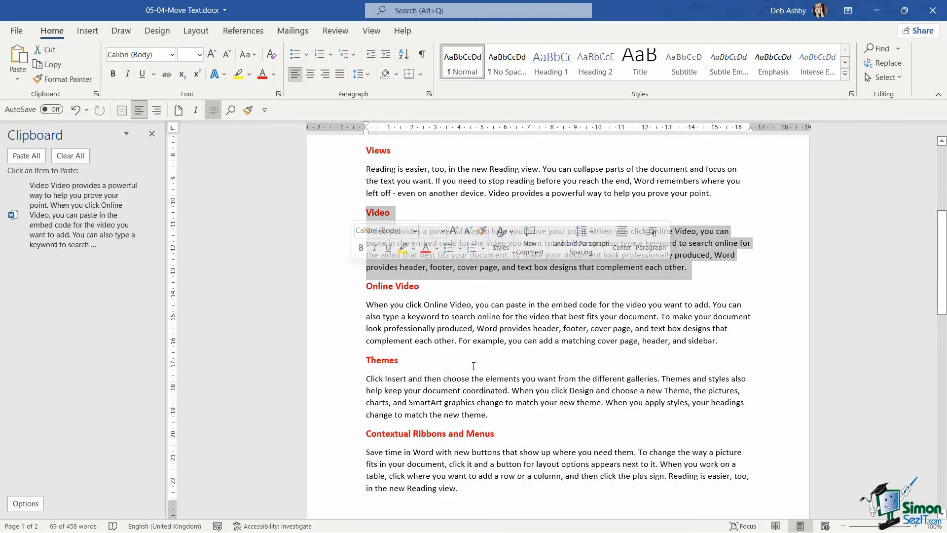
left_click(506, 255)
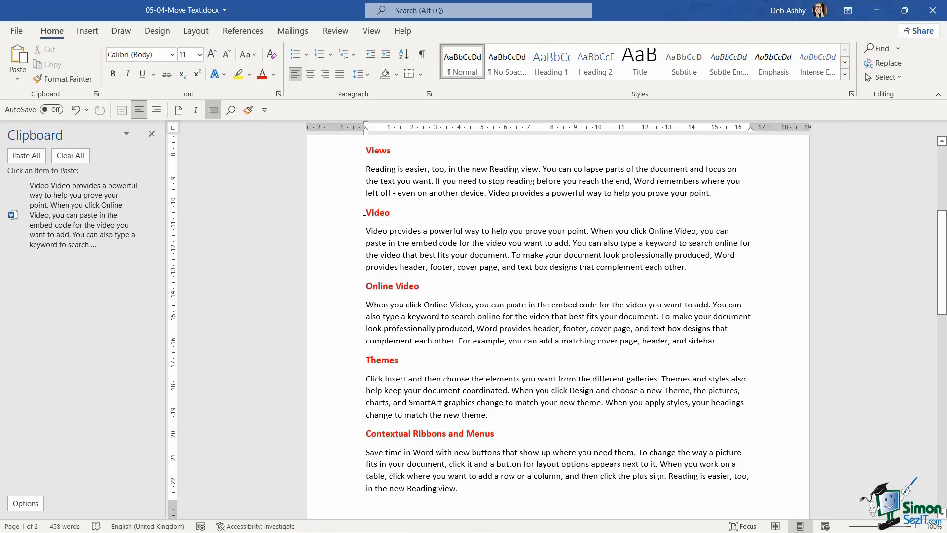
left_click_drag(364, 212, 688, 271)
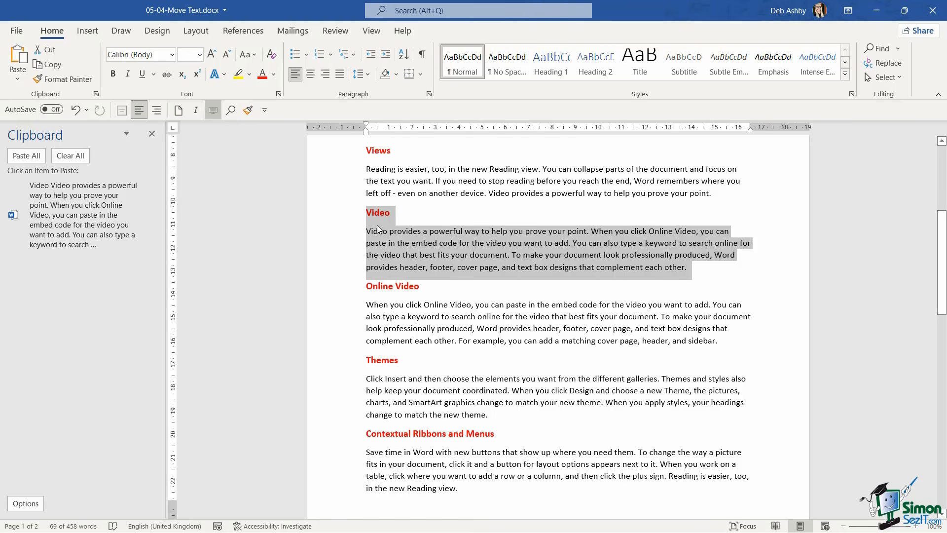
left_click_drag(376, 222, 367, 362)
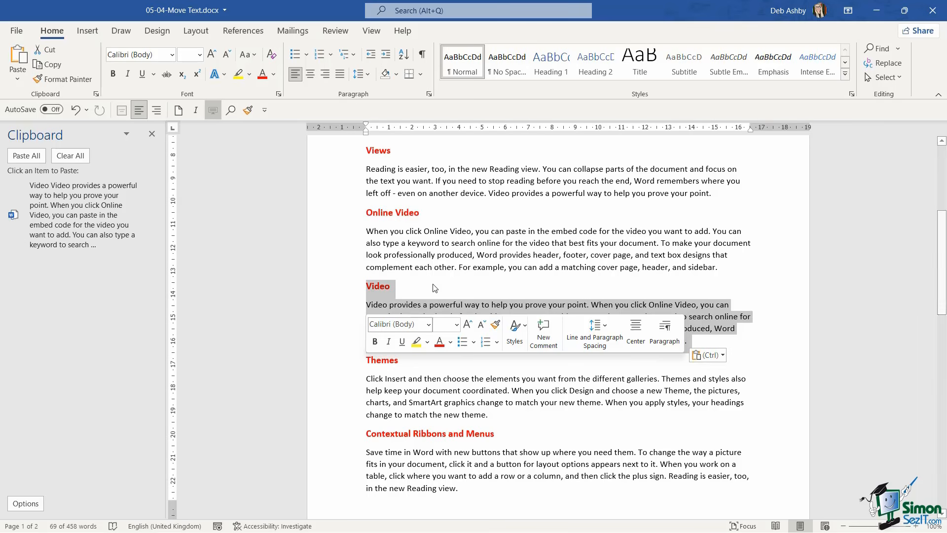
left_click(434, 266)
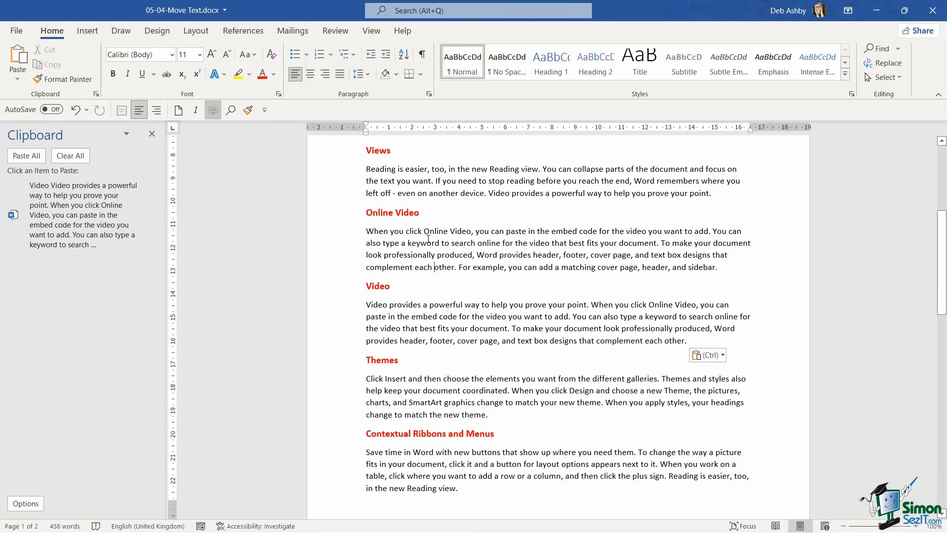
scroll(428, 236, "up", 7)
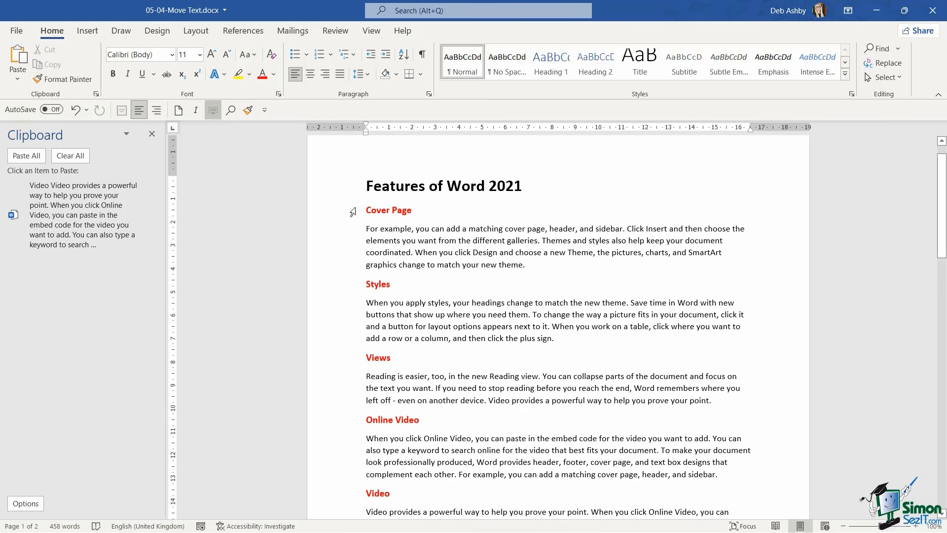
Close the Clipboard pane and copy the "Cover Page" heading together with its paragraph
left_click_drag(345, 217, 349, 266)
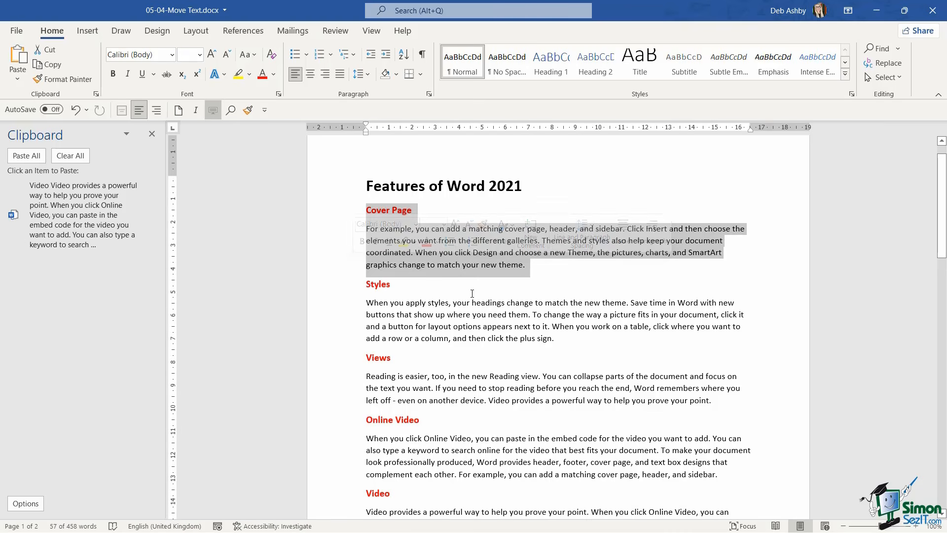
left_click(549, 295)
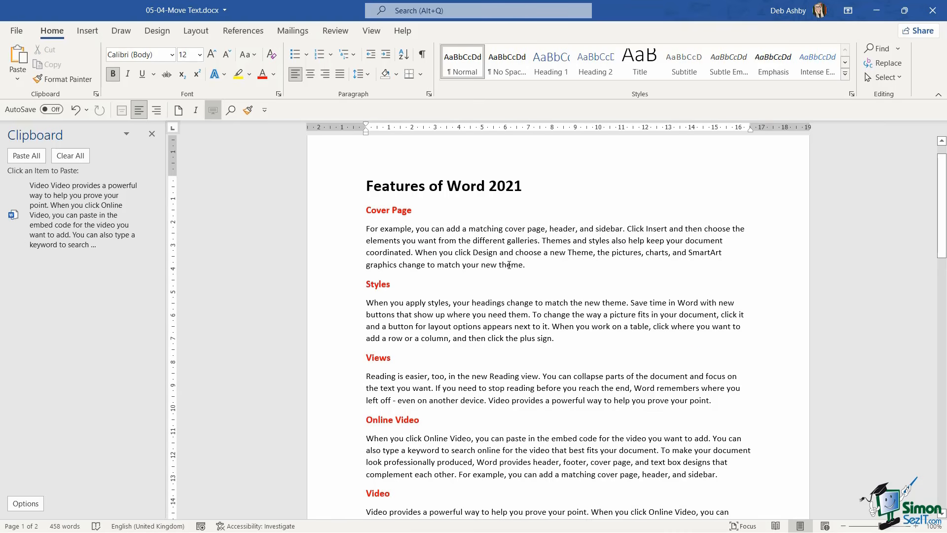
left_click(152, 134)
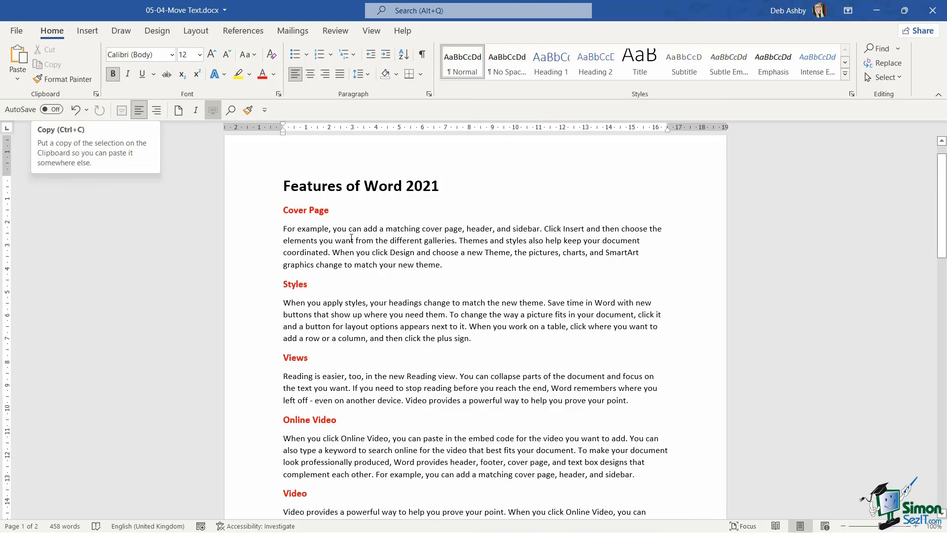
left_click_drag(262, 211, 266, 269)
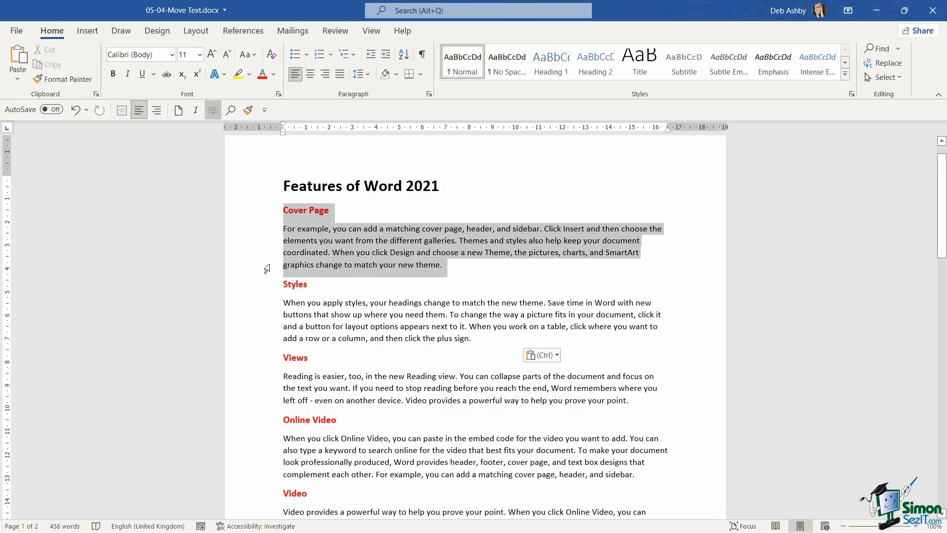
key("ctrl+c")
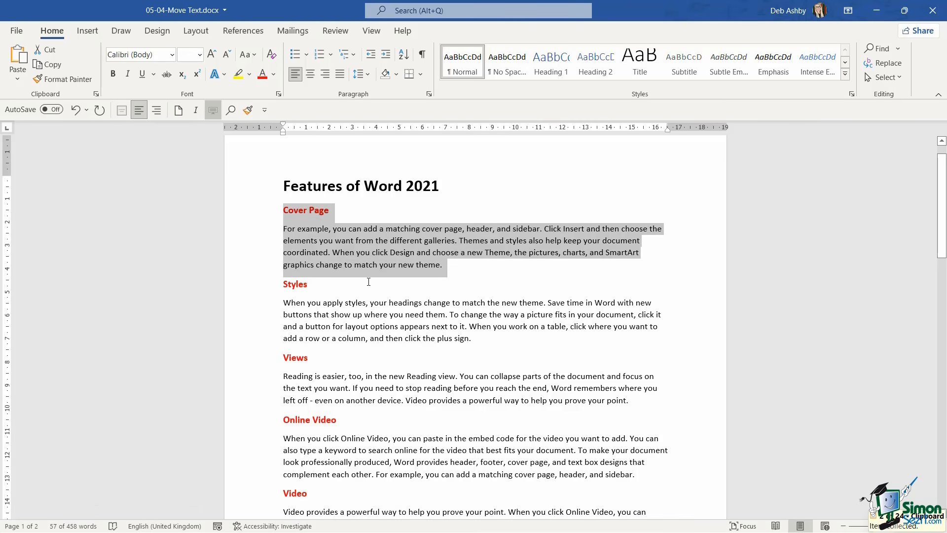
Show the Clipboard pane and paste the copied "Cover Page" section at the very end of the document
scroll(474, 232, "down", 1)
left_click(474, 233)
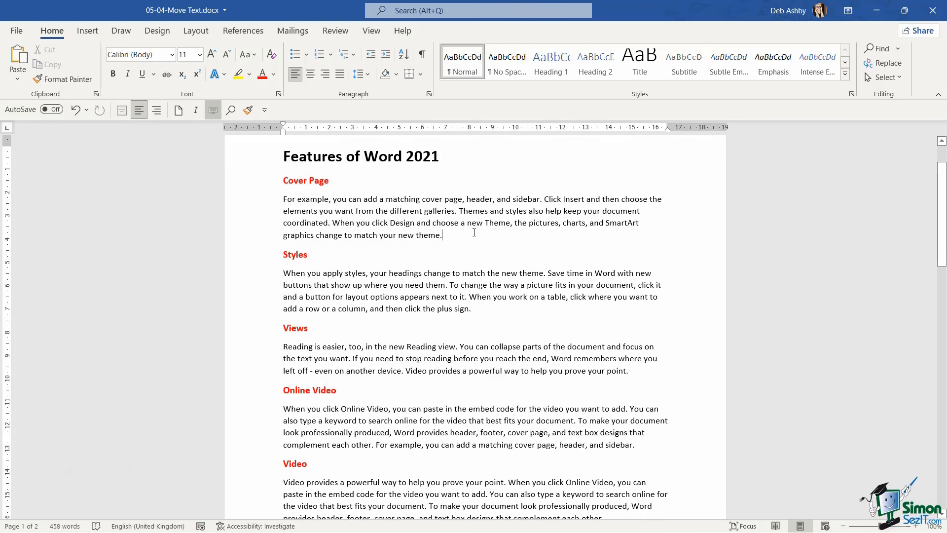
key("ctrl+End")
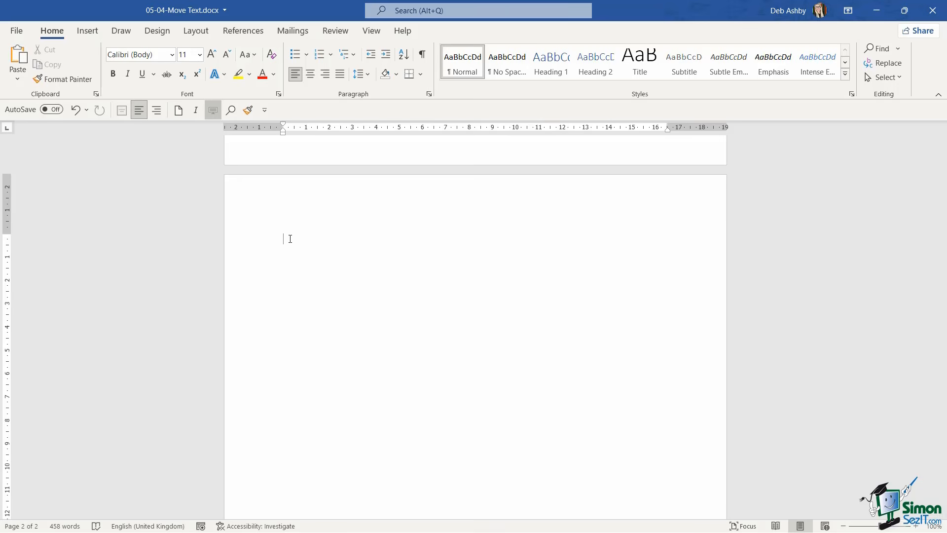
left_click(97, 94)
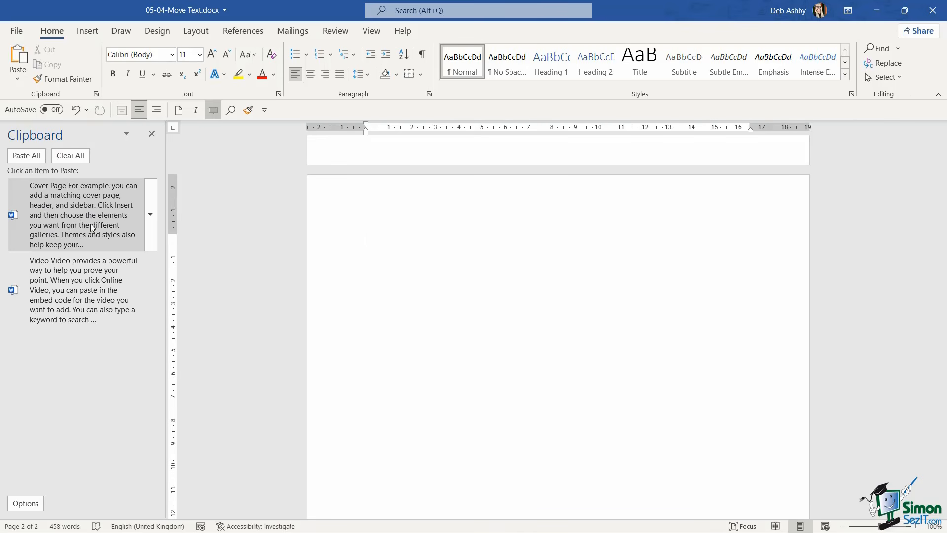
left_click(150, 214)
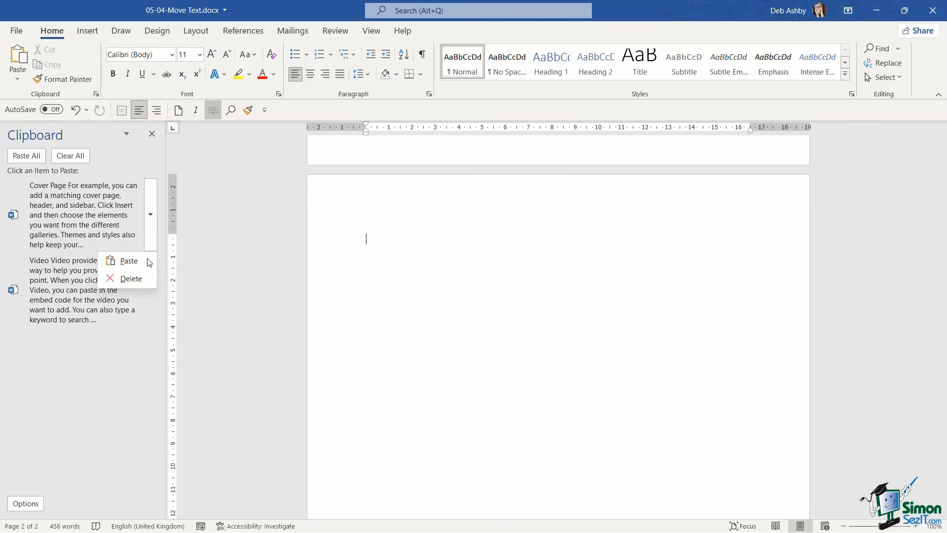
left_click(230, 157)
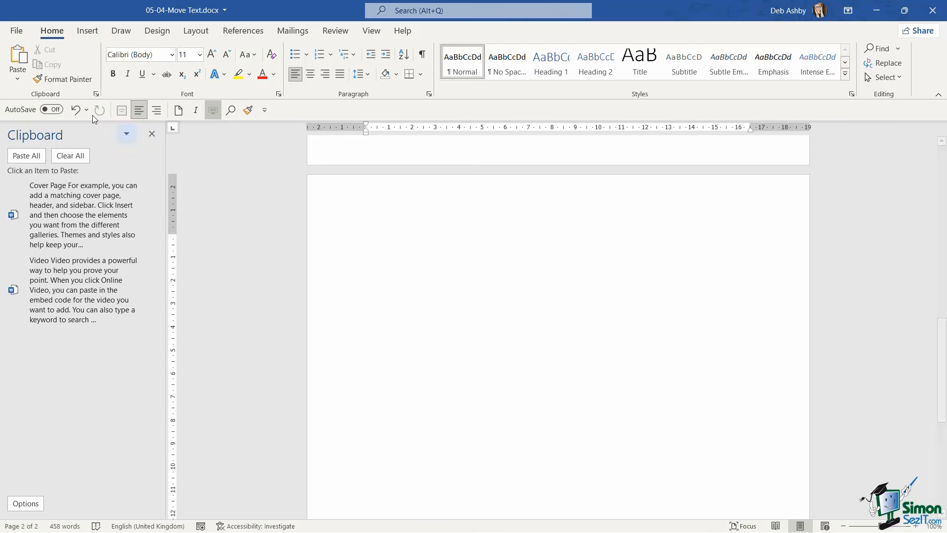
left_click(18, 56)
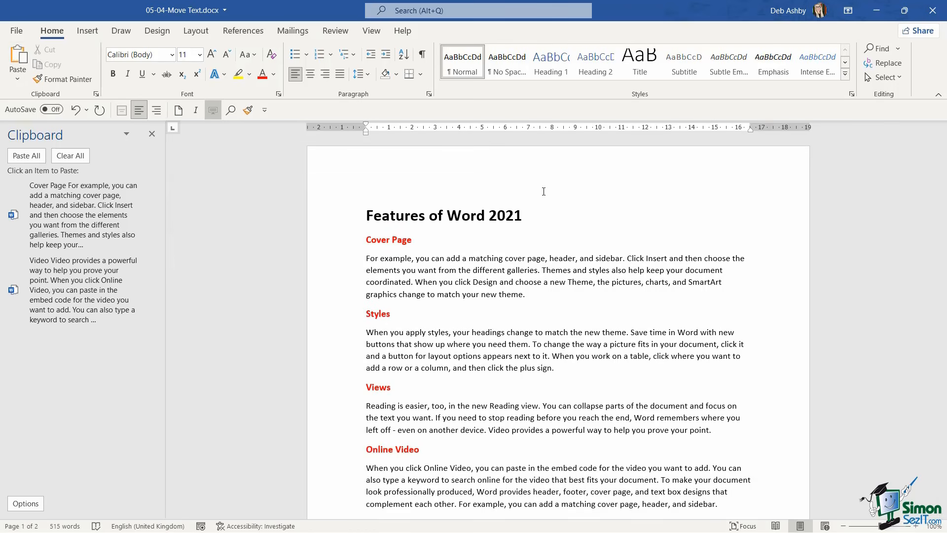
Select the separate "Styles", "Online Video" and "Themes" sections together, including their headings, and cut them
scroll(543, 192, "down", 3)
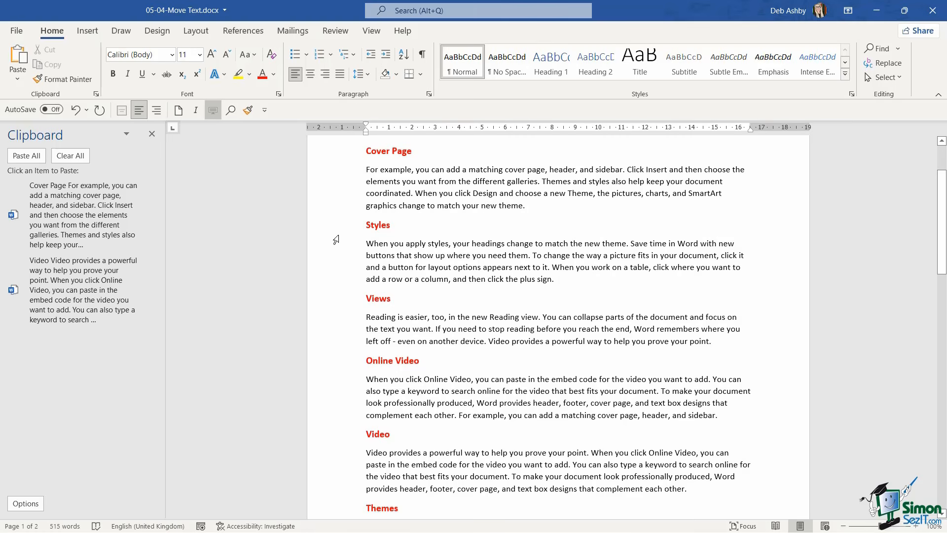
left_click_drag(331, 232, 332, 284)
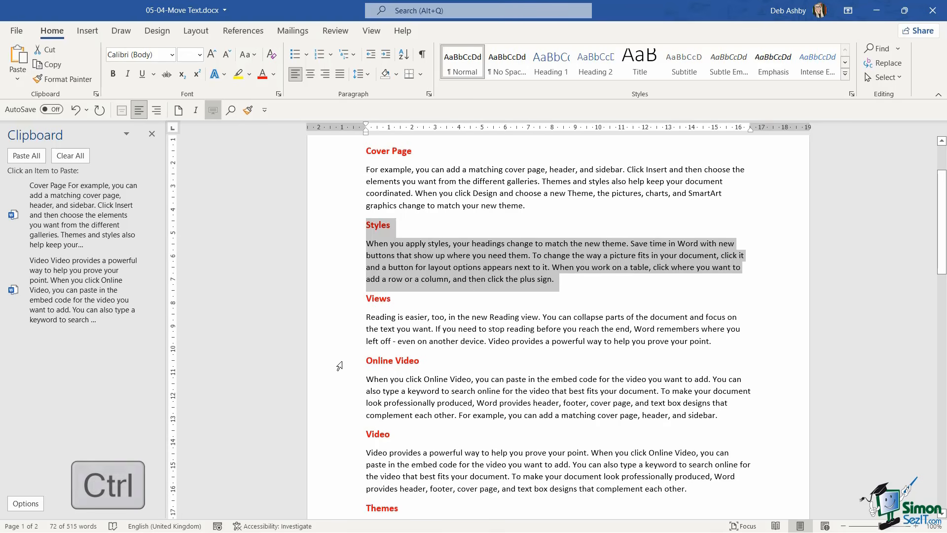
left_click_drag(339, 365, 342, 414)
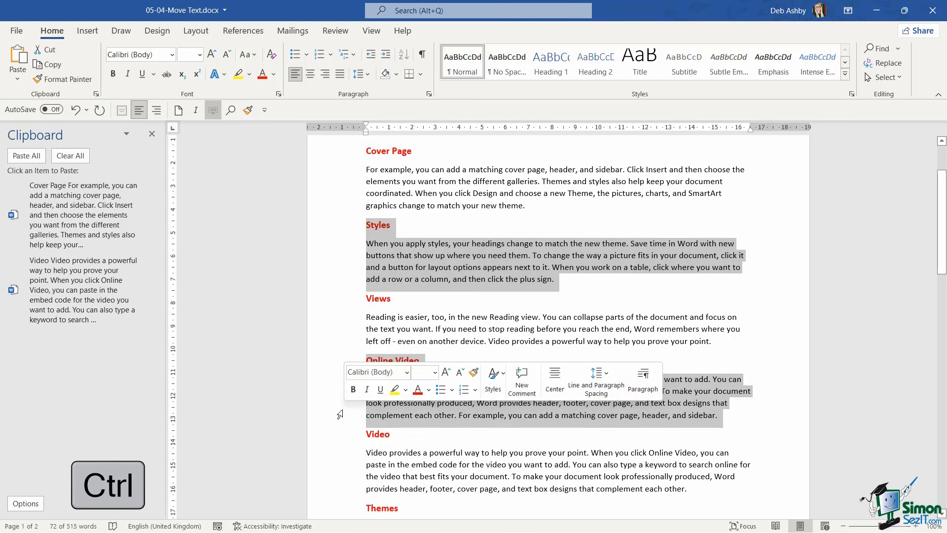
scroll(340, 410, "down", 3)
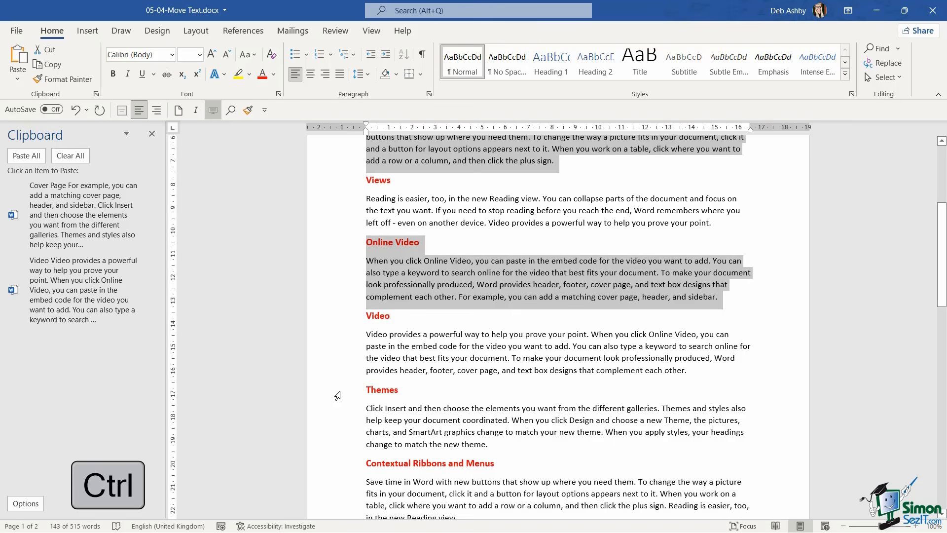
left_click_drag(336, 394, 338, 447)
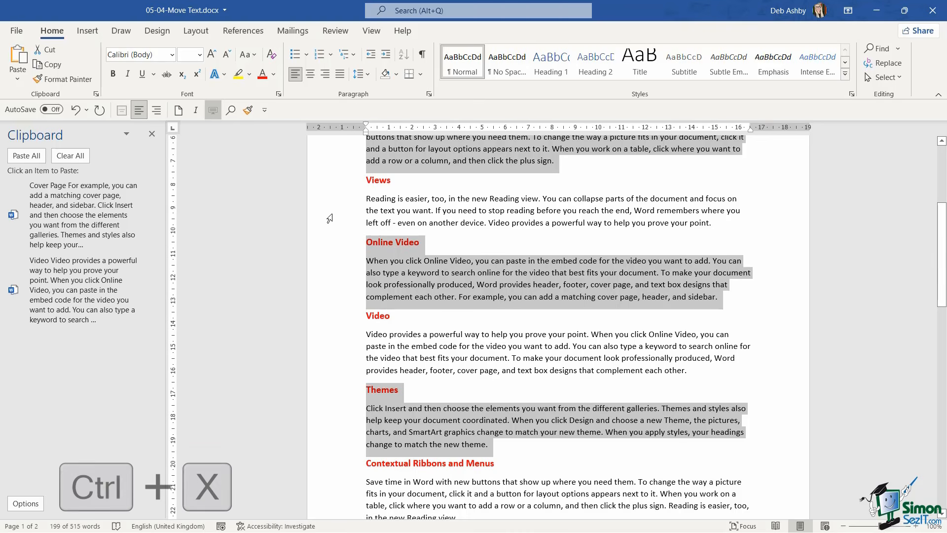
key("ctrl+x")
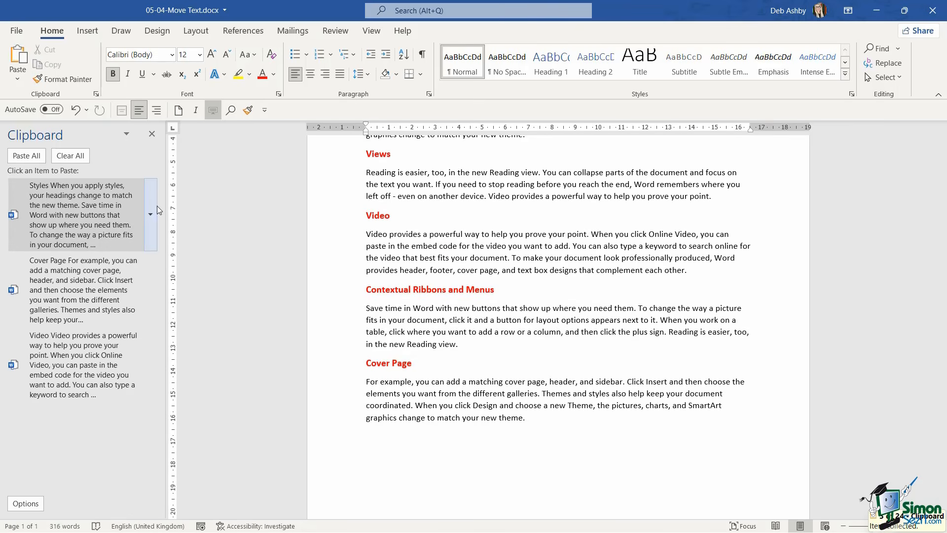
Paste the three cut sections on a new line after the last "Cover Page" paragraph
scroll(463, 287, "down", 4)
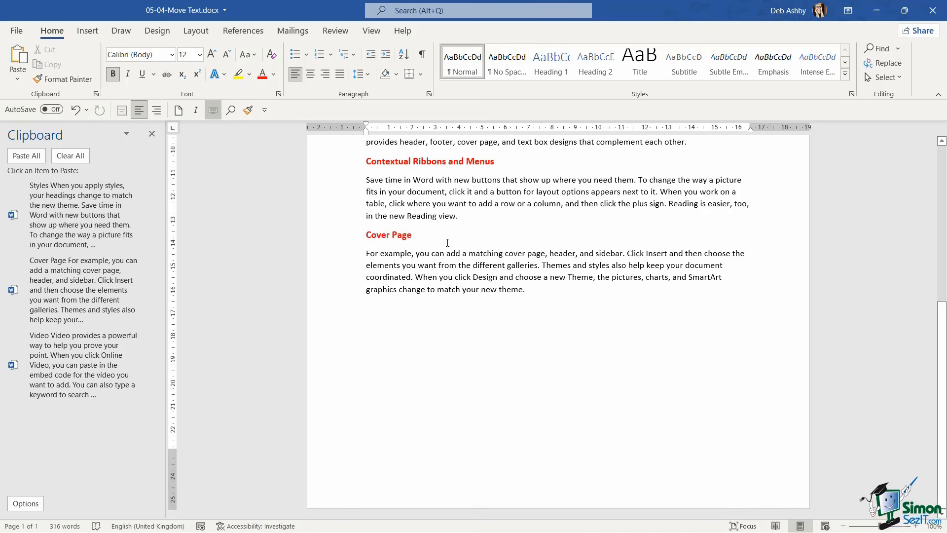
left_click(536, 290)
key("Return")
key("ctrl+v")
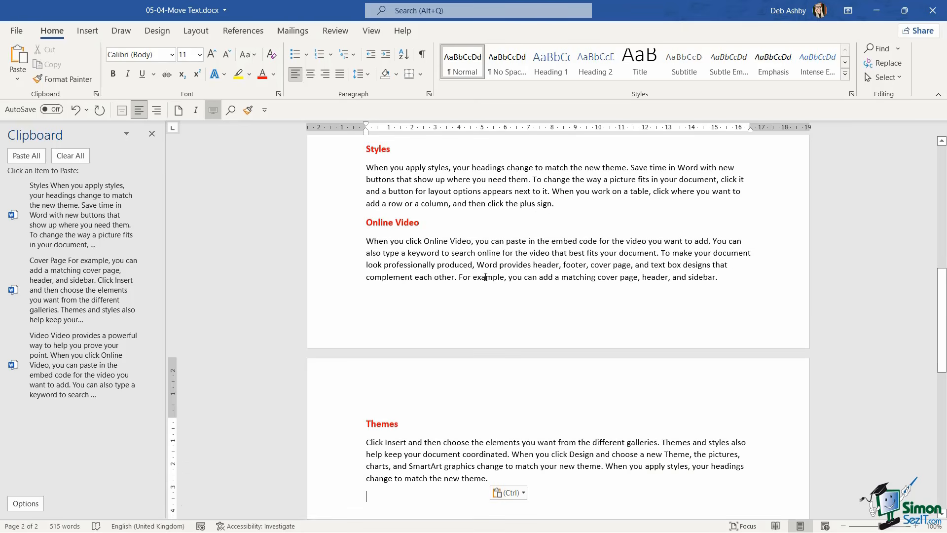
Cut the second "Cover Page" section, located between "Contextual Ribbons and Menus" and "Styles"
scroll(172, 176, "up", 5)
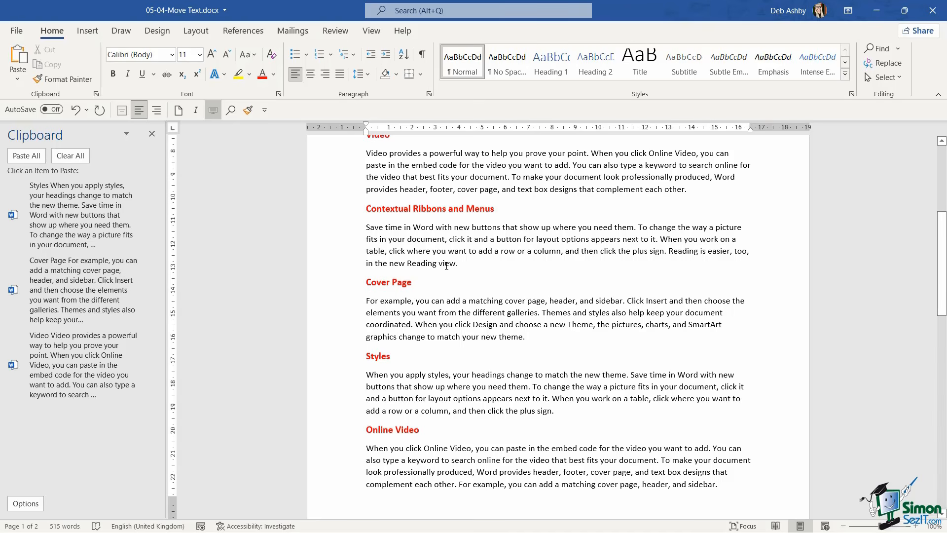
scroll(503, 242, "down", 1)
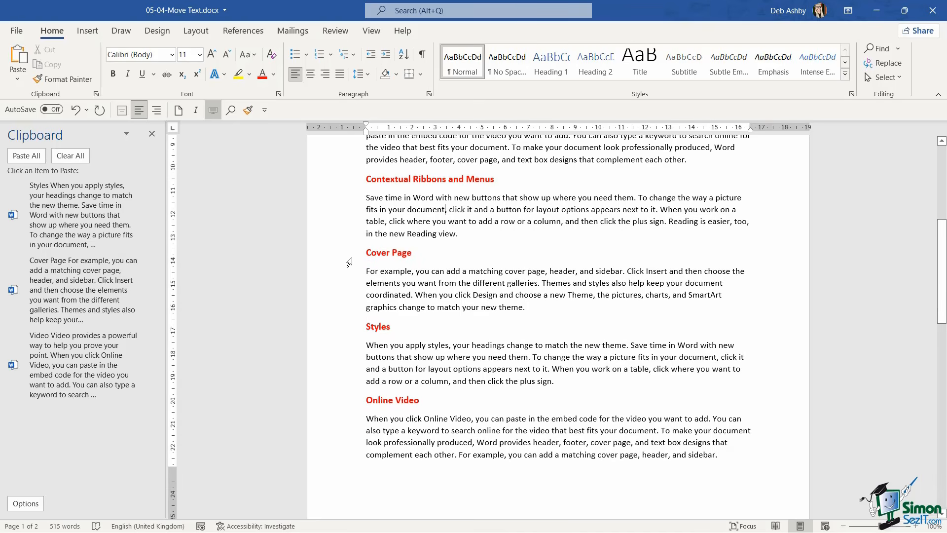
left_click_drag(349, 254, 352, 310)
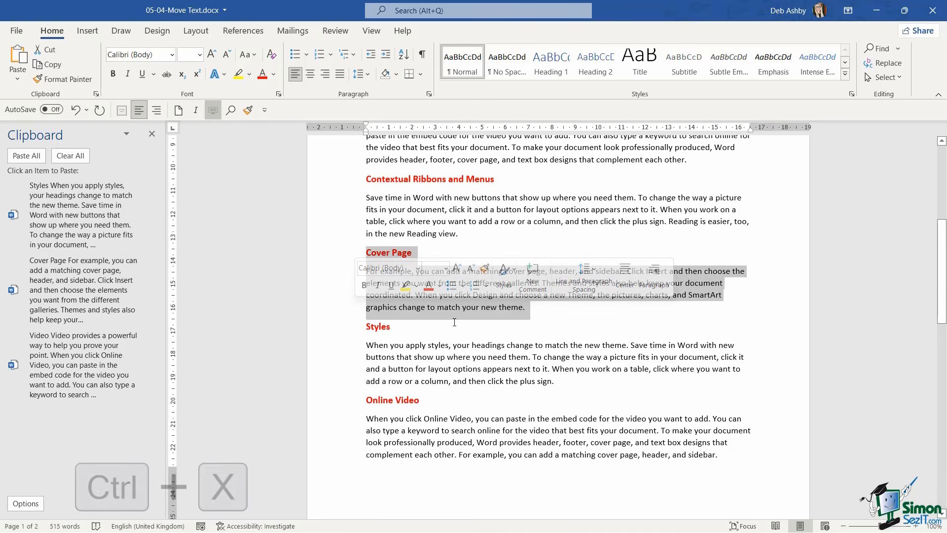
key("ctrl+x")
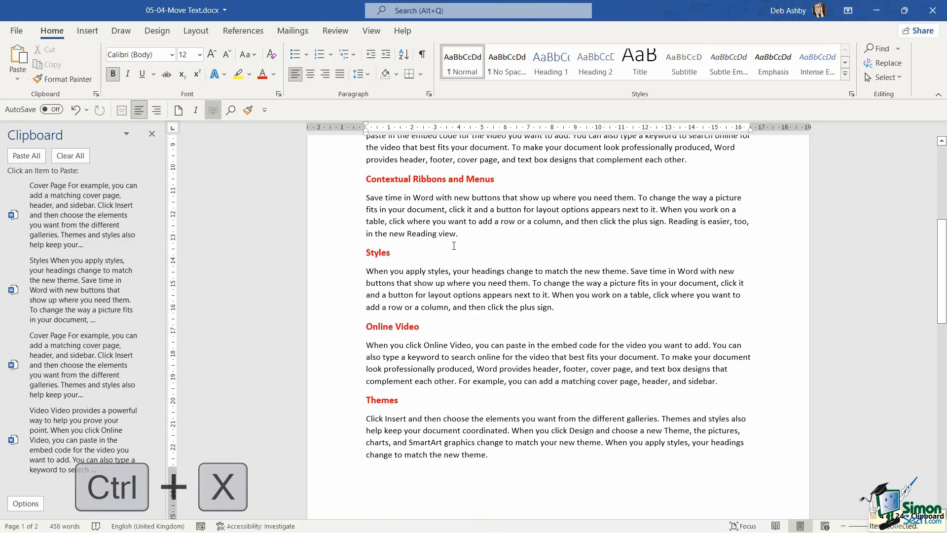
Cut the "Views" heading and its paragraph from beneath the first "Cover Page" section
scroll(453, 244, "up", 5)
scroll(455, 243, "up", 3)
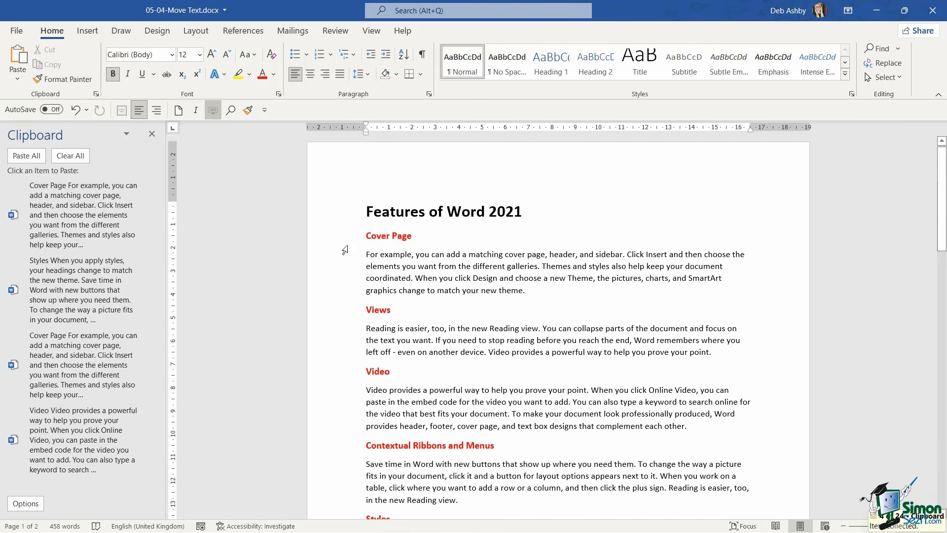
left_click_drag(346, 311, 346, 356)
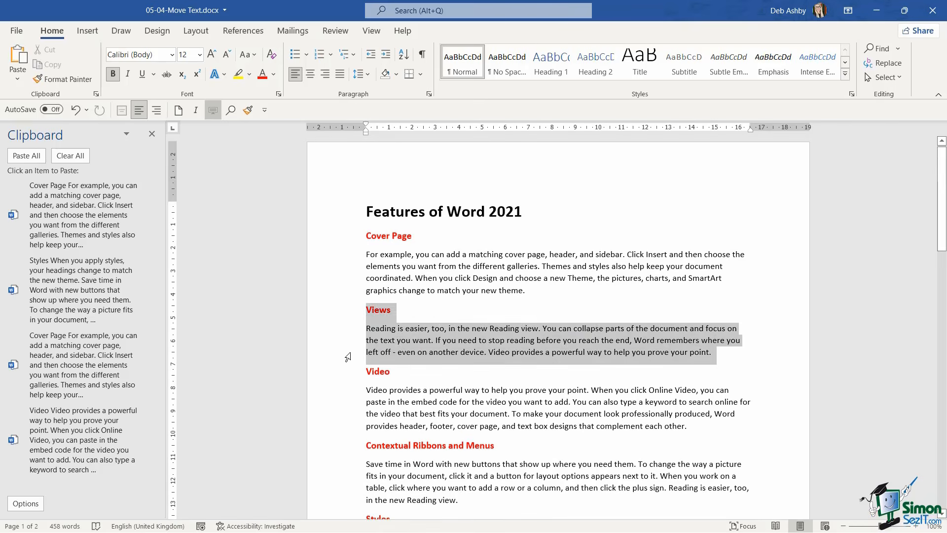
key("ctrl+x")
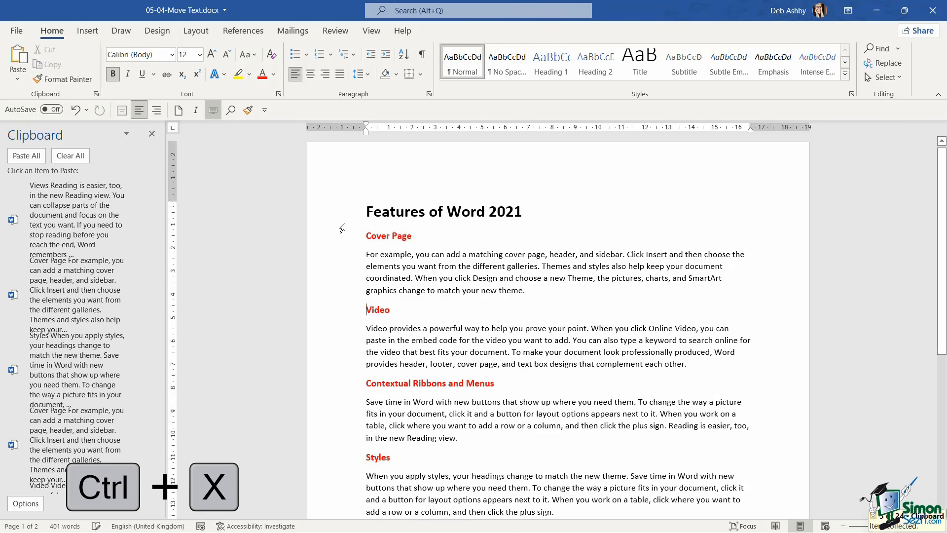
Cut the "Styles" heading and its paragraph from below the "Contextual Ribbons and Menus" section
scroll(403, 322, "down", 3)
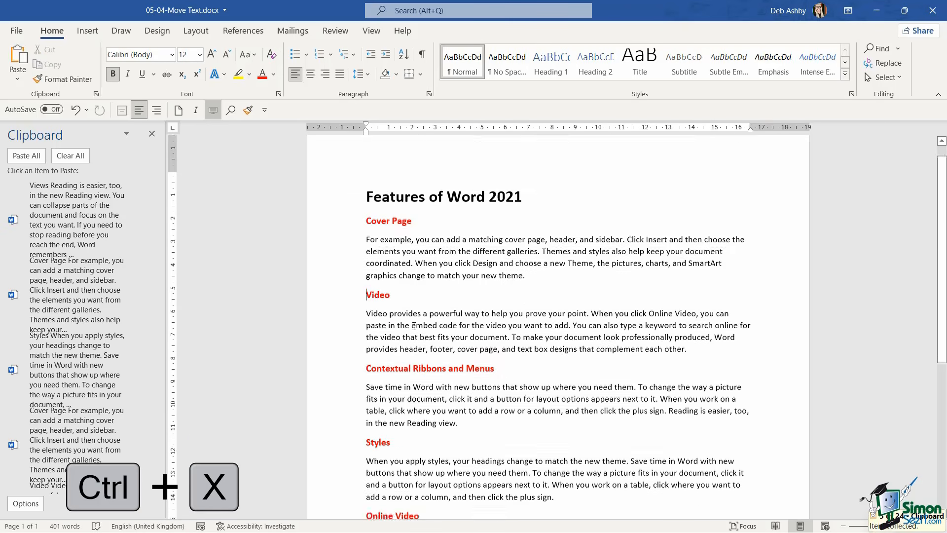
left_click_drag(338, 310, 344, 364)
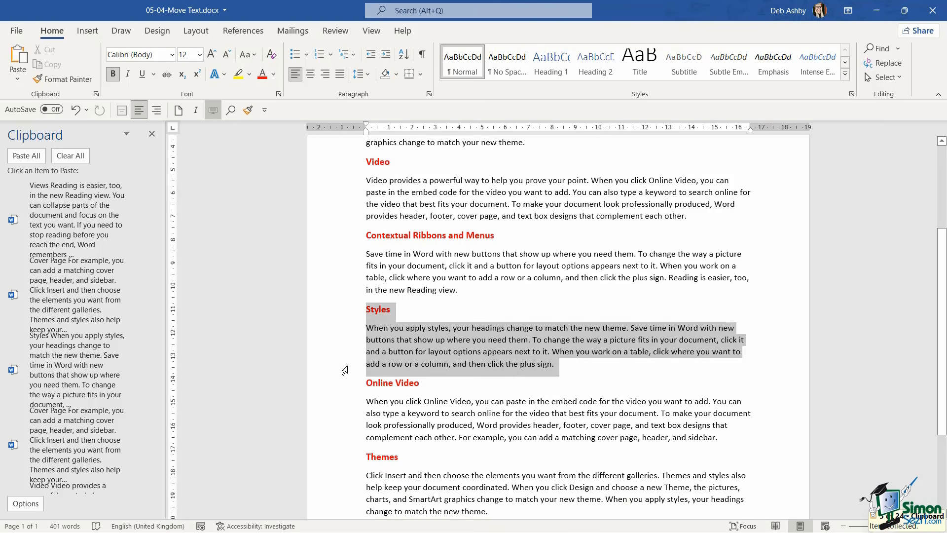
key("ctrl+x")
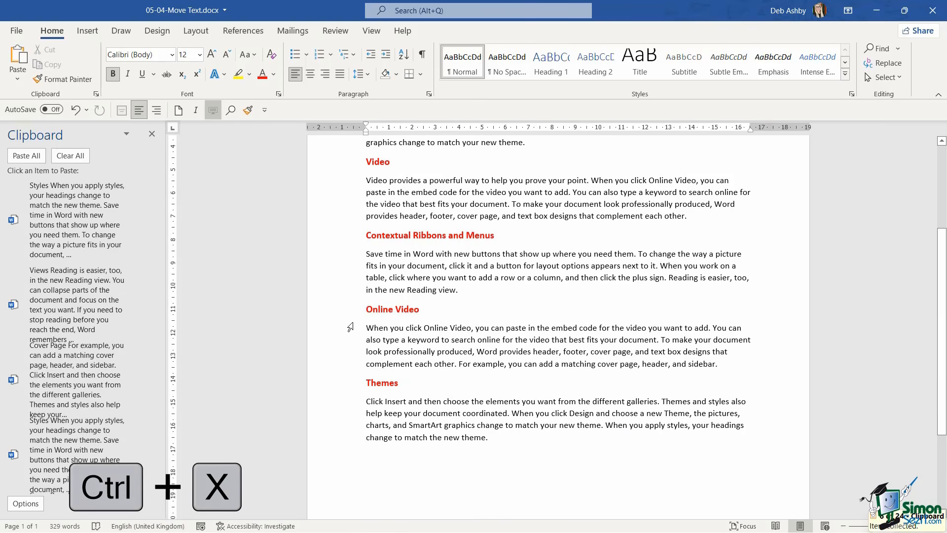
Paste the "Views" clipboard item on a new line after the "Contextual Ribbons and Menus" paragraph and remove the leftover blank line
scroll(494, 345, "down", 3)
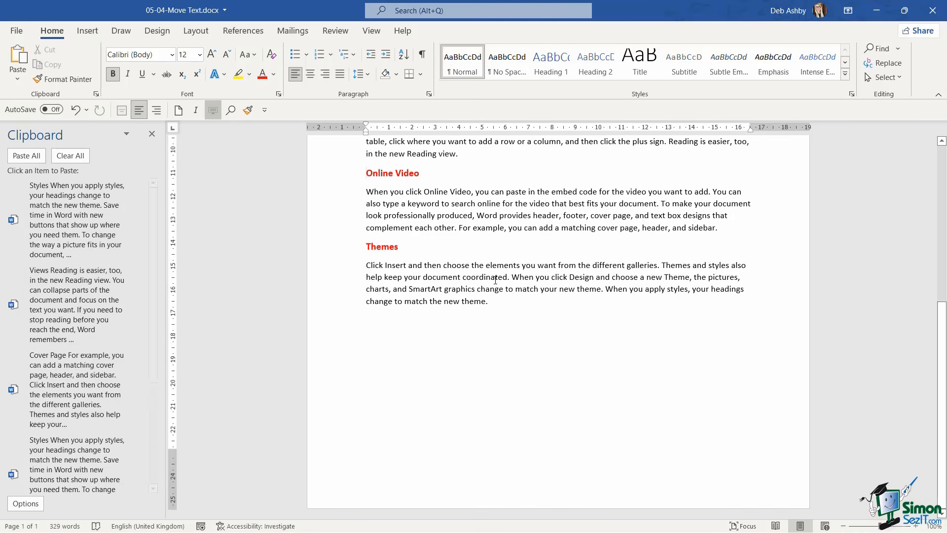
scroll(495, 275, "up", 1)
scroll(498, 274, "up", 1)
left_click(472, 271)
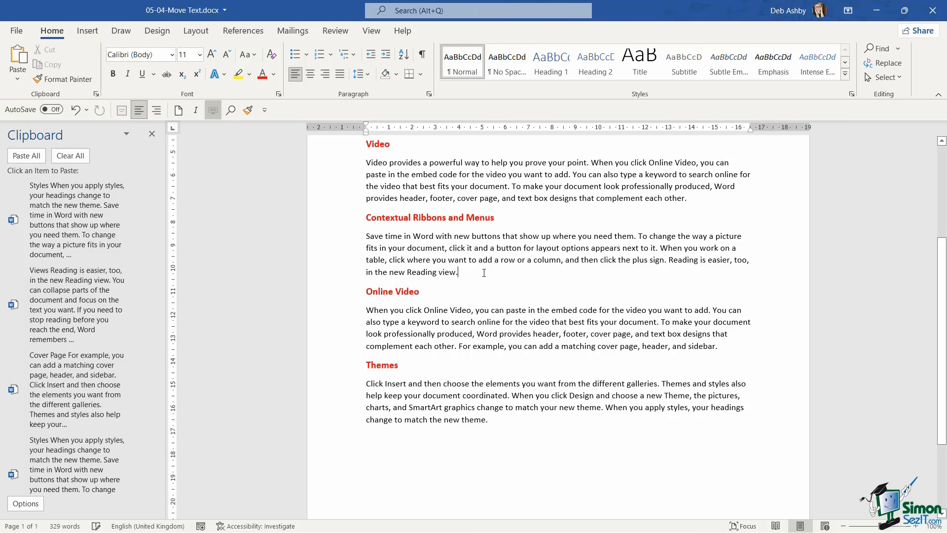
key("Return")
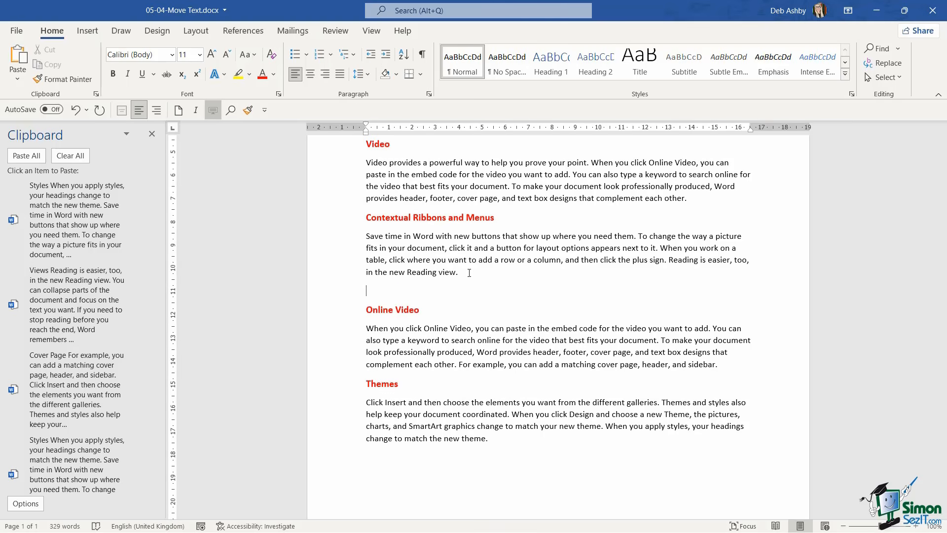
left_click(363, 290)
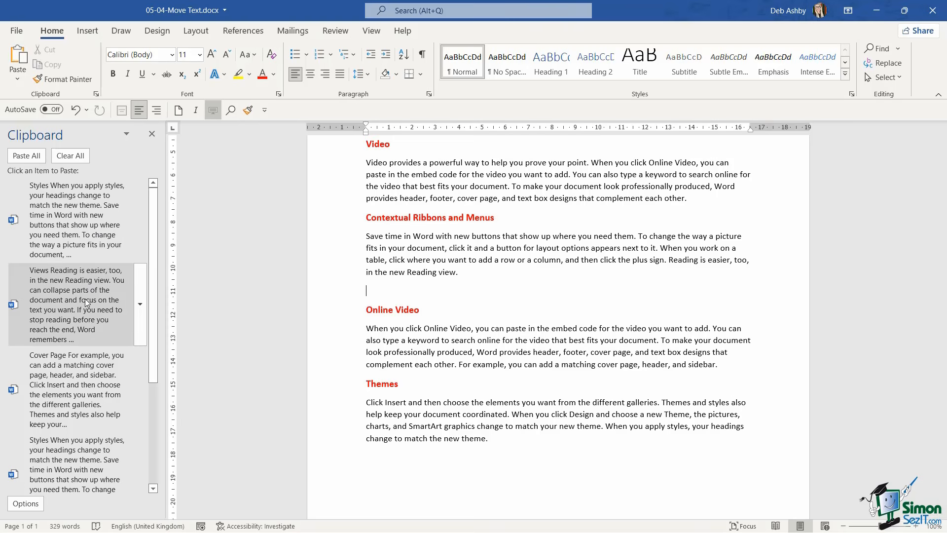
left_click(140, 304)
left_click(125, 354)
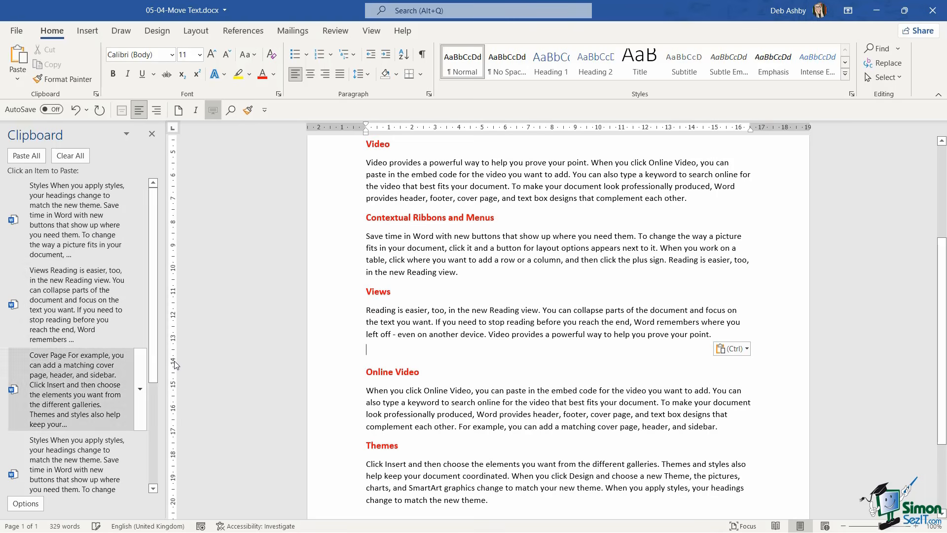
scroll(680, 298, "down", 4)
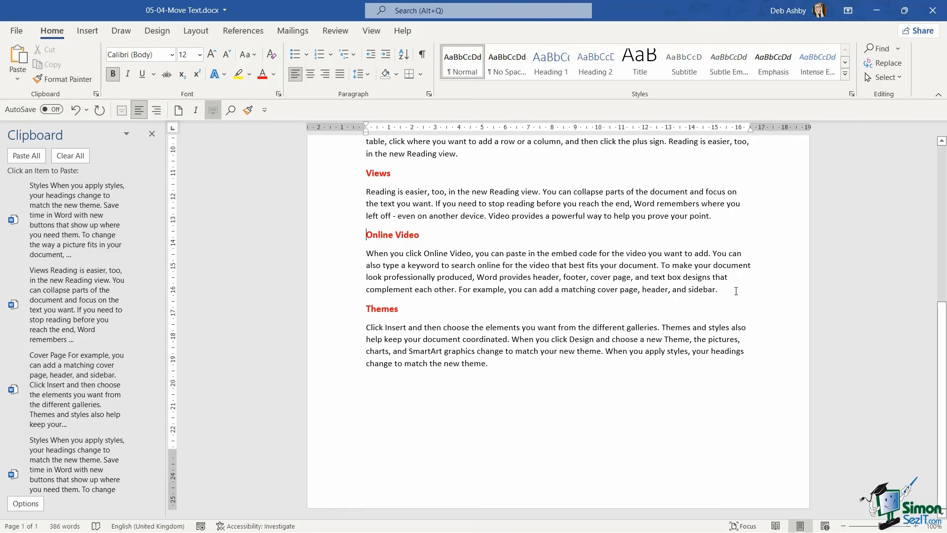
Paste the "Styles" clipboard item on a new line after the "Online Video" paragraph and remove the leftover blank line
left_click(735, 291)
key("Return")
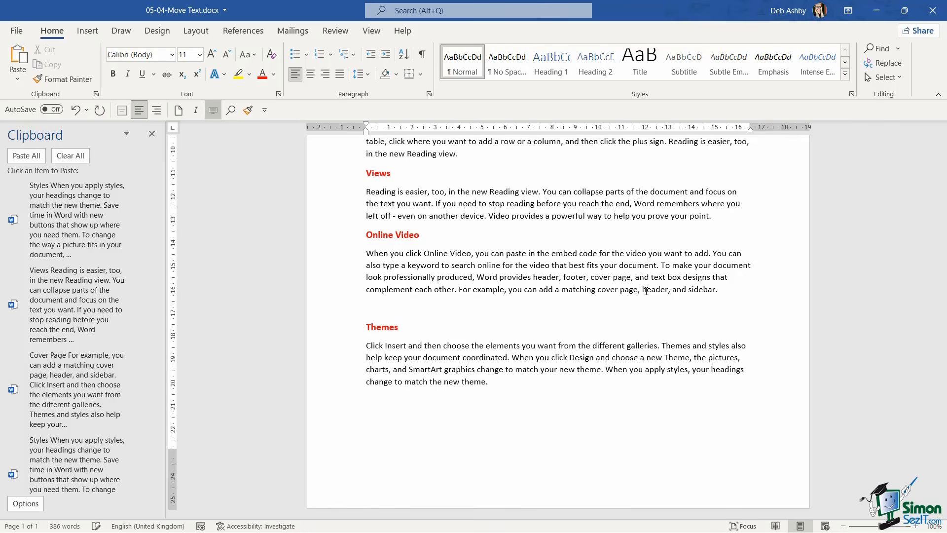
left_click(140, 216)
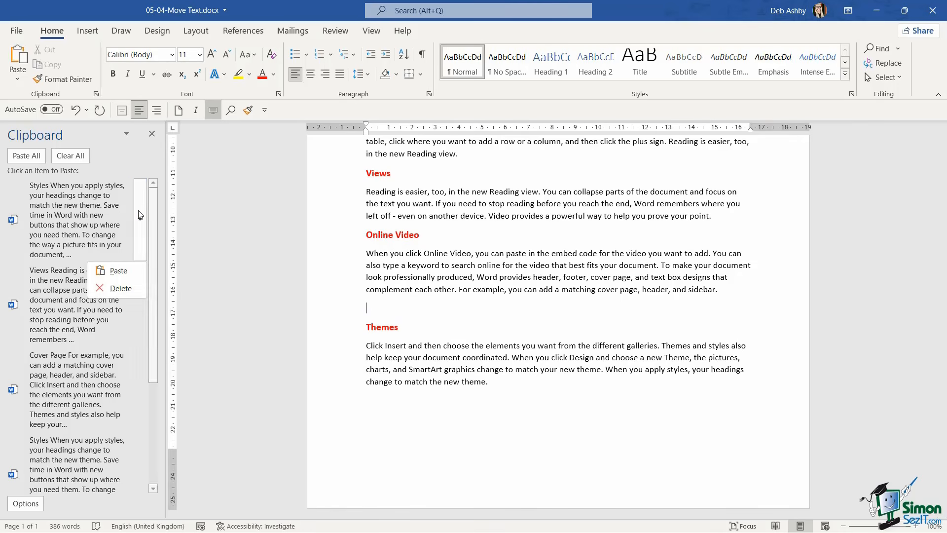
left_click(118, 271)
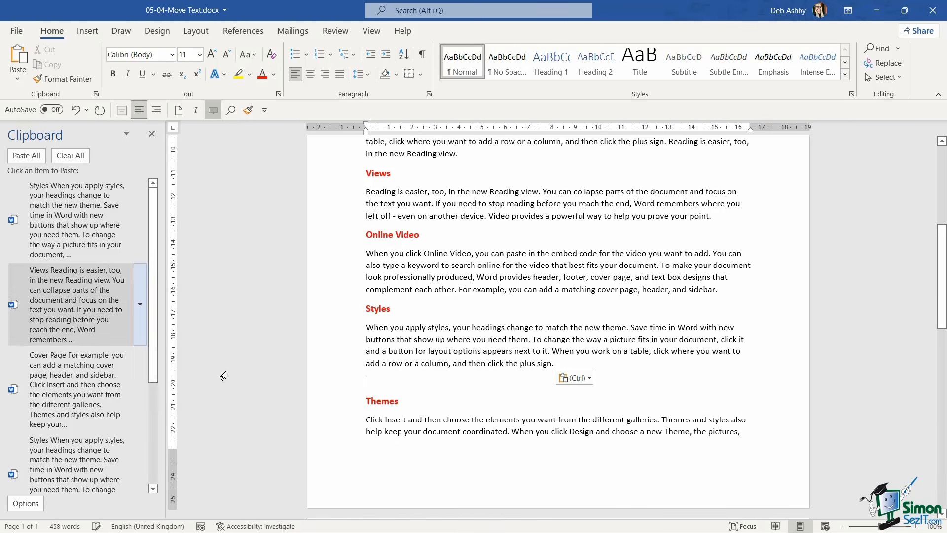
key("BackSpace")
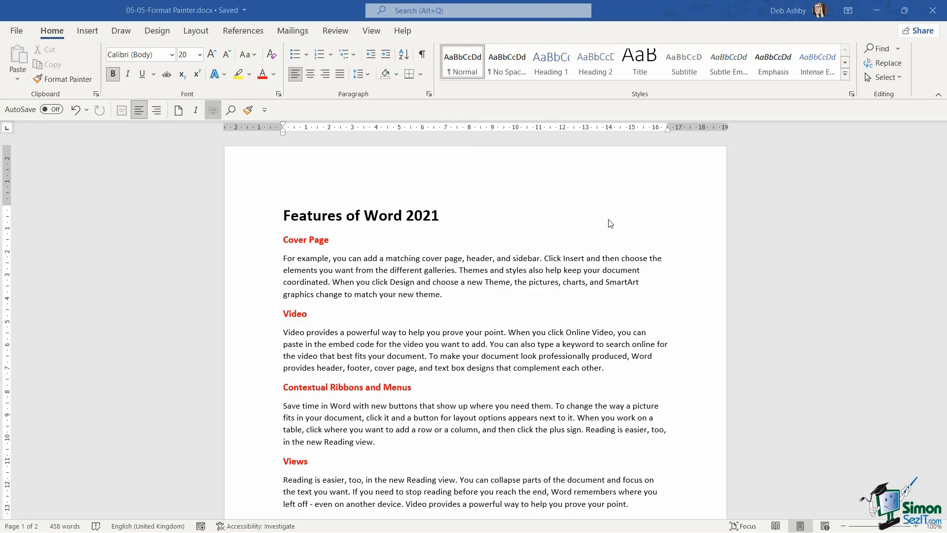
Change the font of the "Click Insert and then choose the elements" sentence under "Cover Page" to Arial Black
left_click(454, 258)
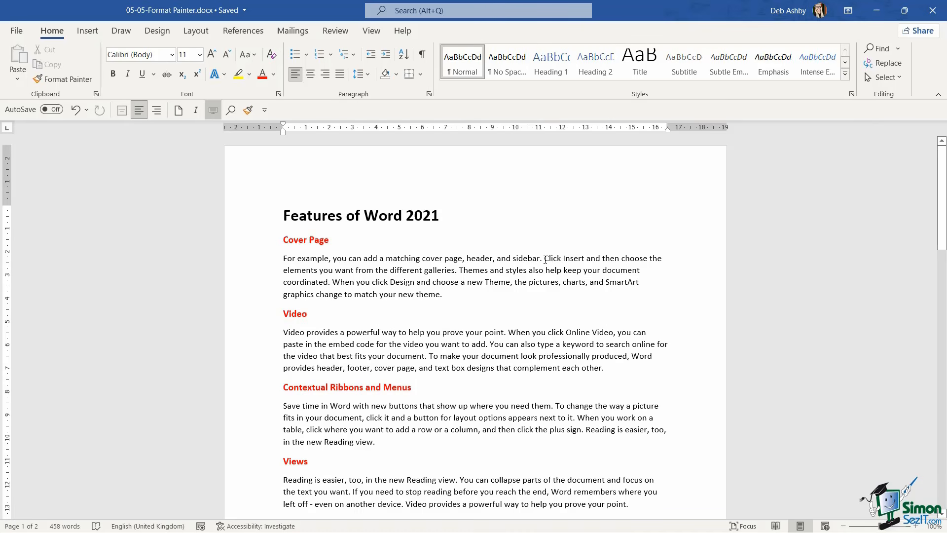
left_click_drag(545, 259, 457, 270)
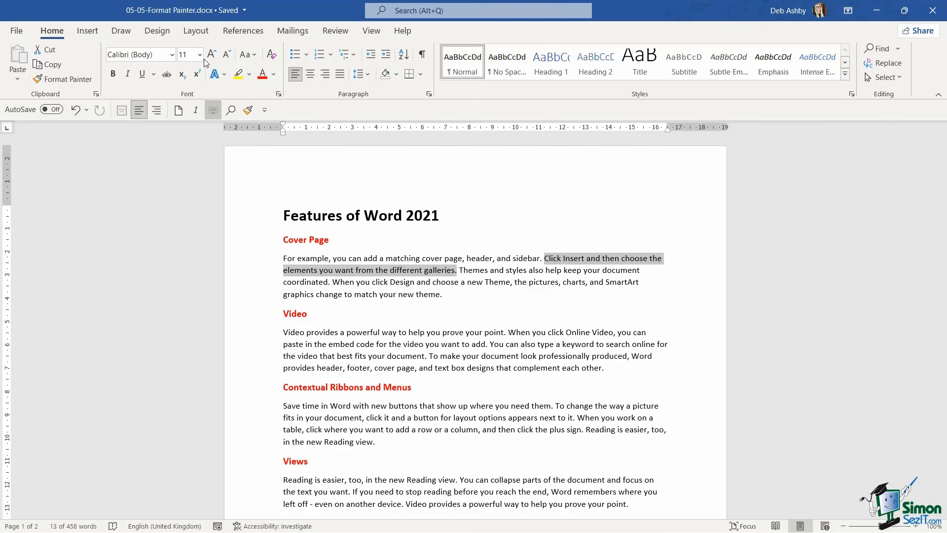
left_click(172, 55)
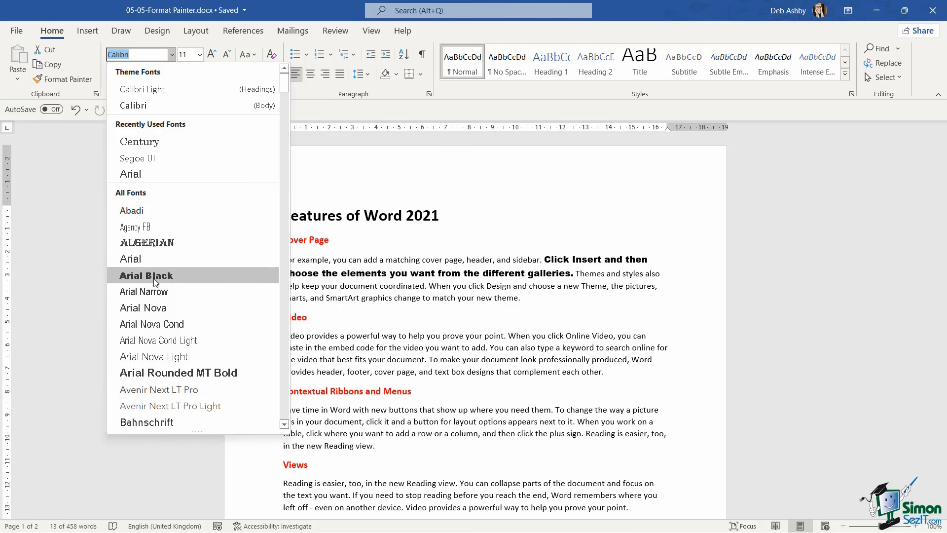
left_click(155, 280)
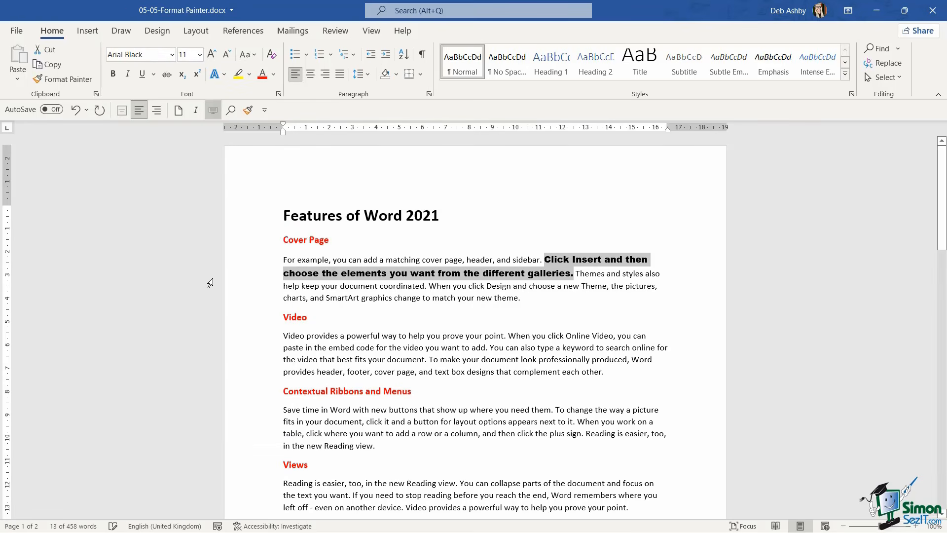
Highlight the Arial Black sentence under "Cover Page" in yellow and underline it
left_click(238, 75)
left_click(270, 192)
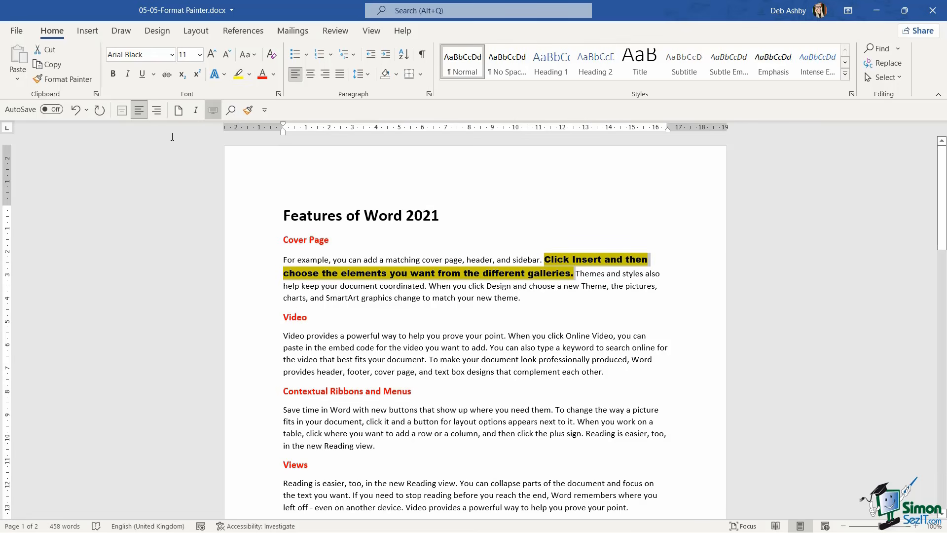
left_click(143, 74)
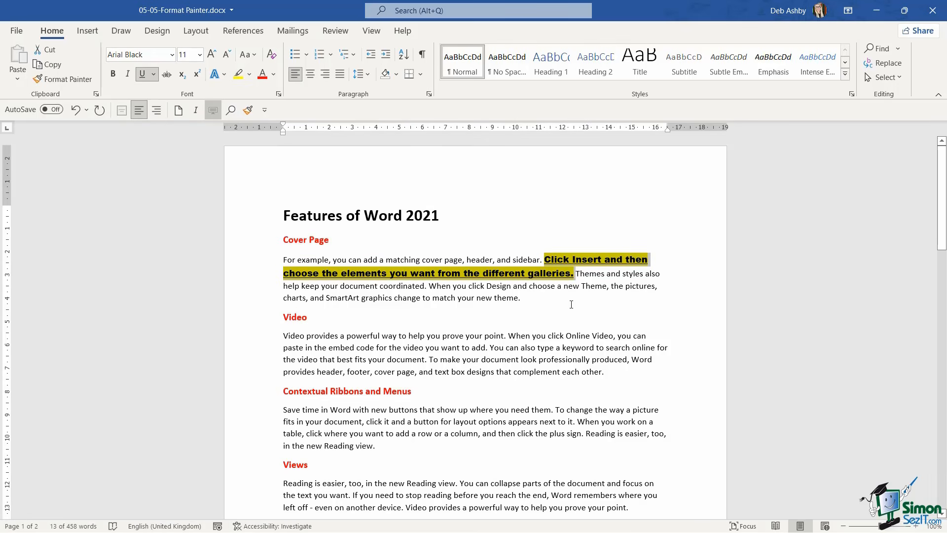
left_click(542, 257)
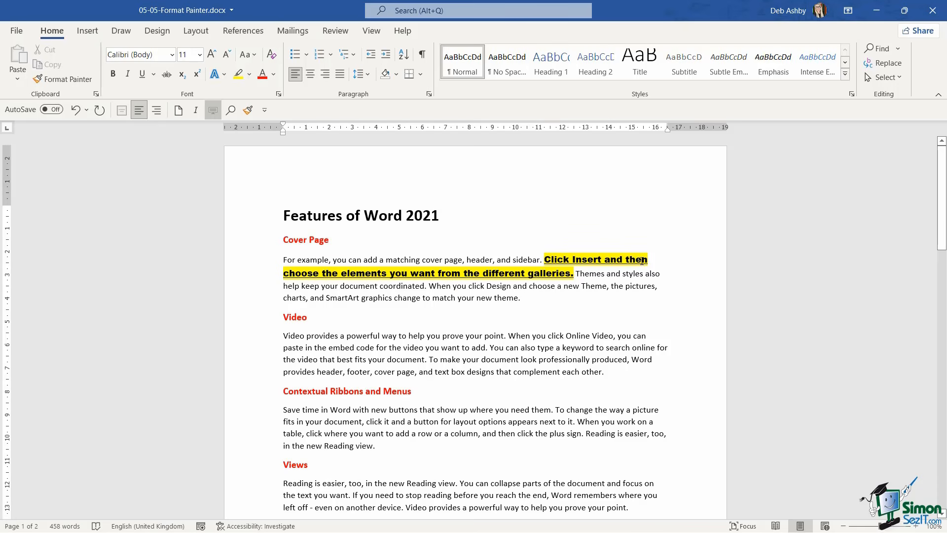
scroll(503, 327, "down", 2)
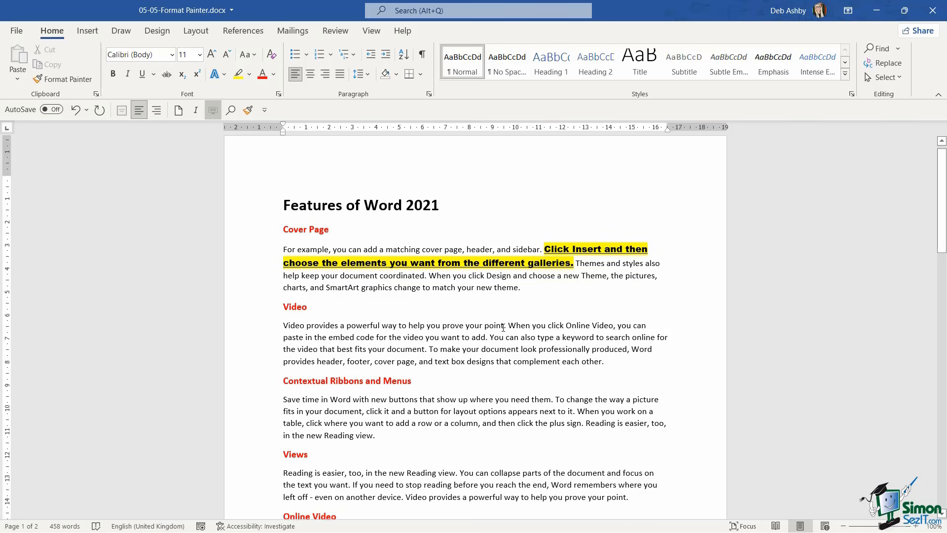
scroll(521, 315, "up", 2)
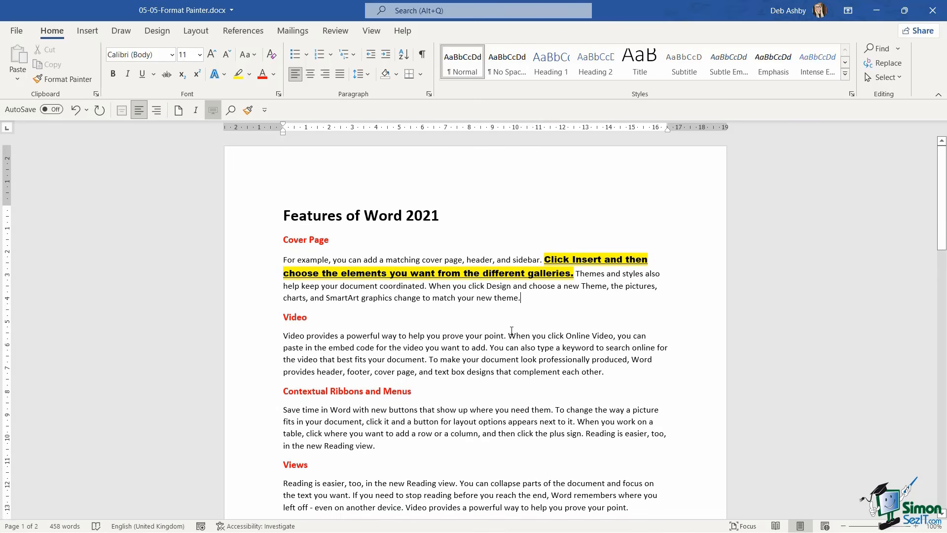
scroll(511, 330, "down", 3)
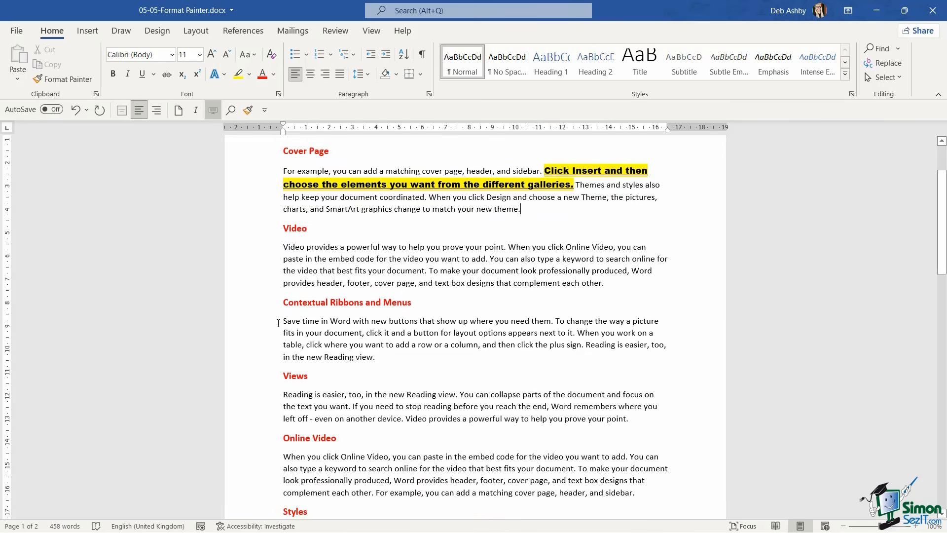
left_click_drag(283, 321, 556, 321)
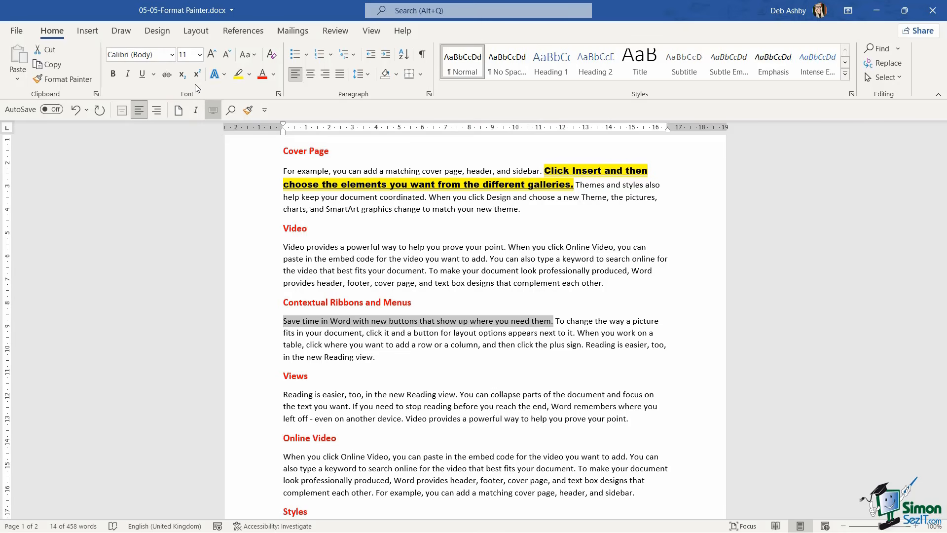
left_click(639, 233)
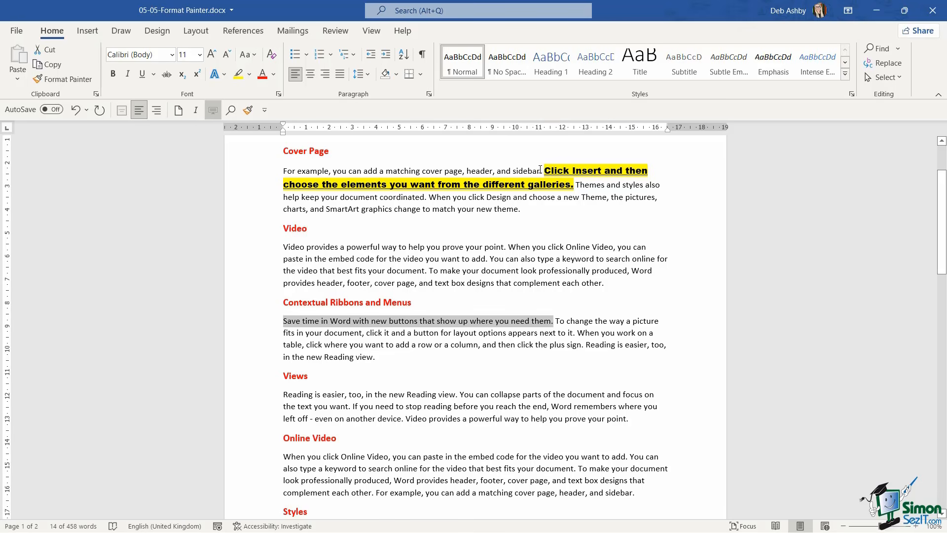
left_click_drag(543, 170, 574, 183)
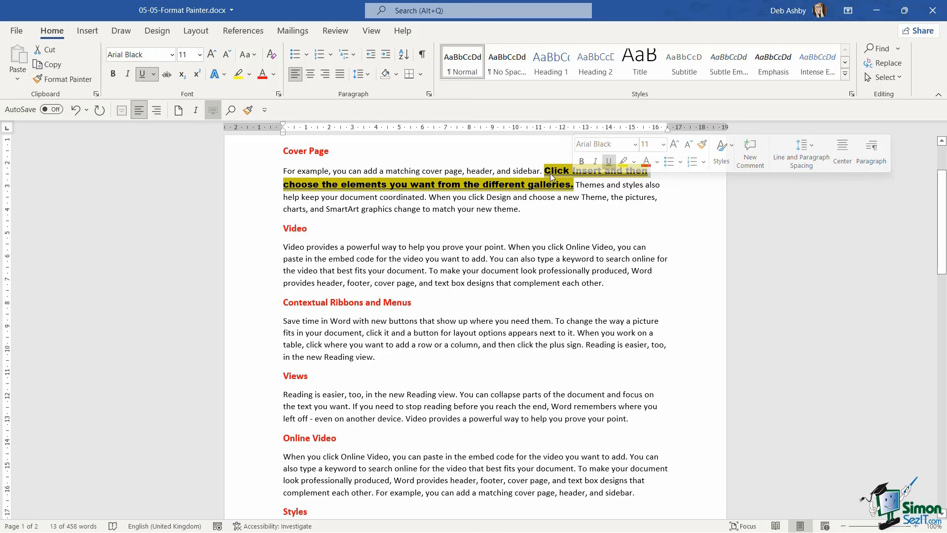
left_click(515, 186)
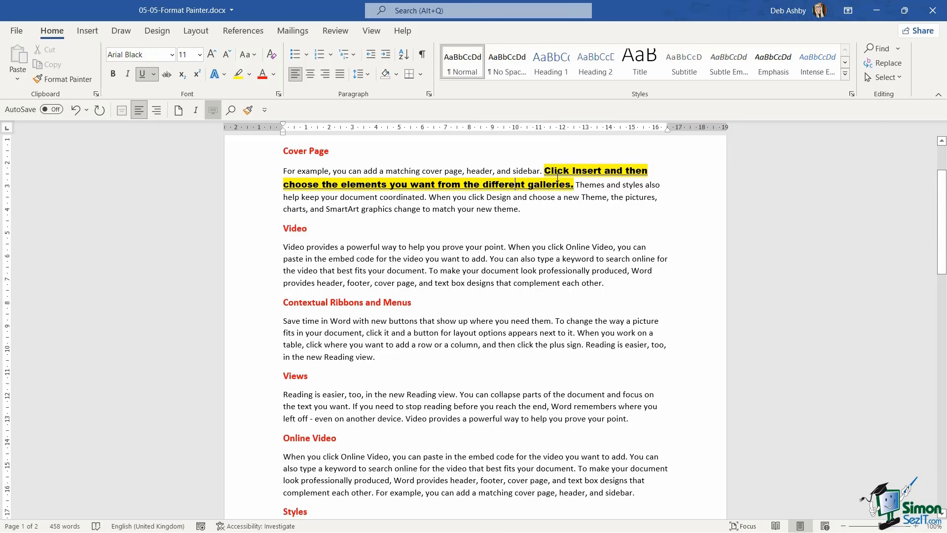
Use Format Painter to copy the formatting of the highlighted word "Click" onto the first sentence under "Video"
double_click(557, 171)
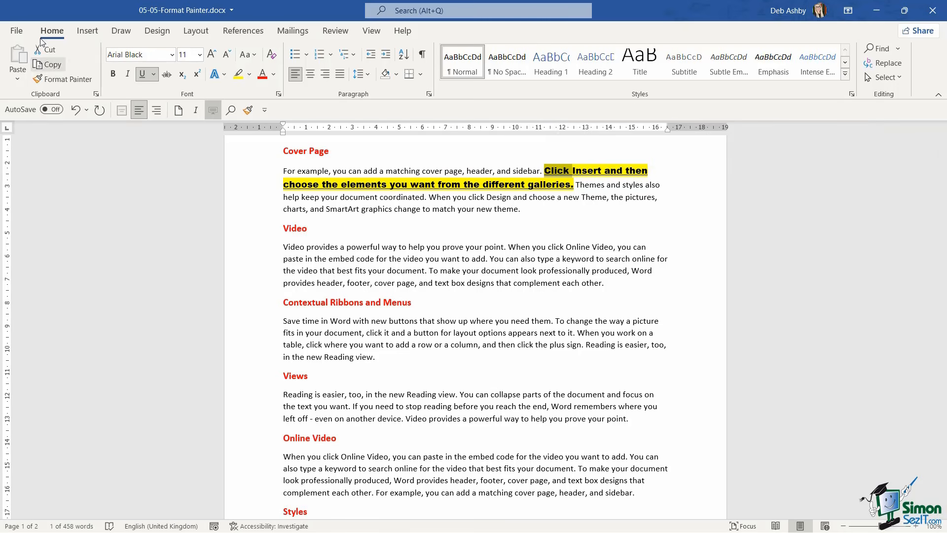
left_click(57, 78)
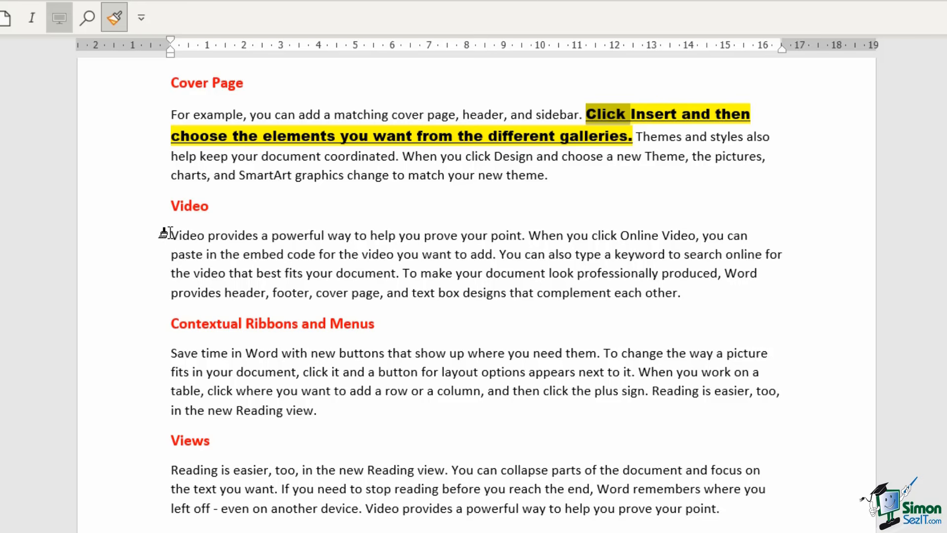
left_click_drag(173, 234, 517, 236)
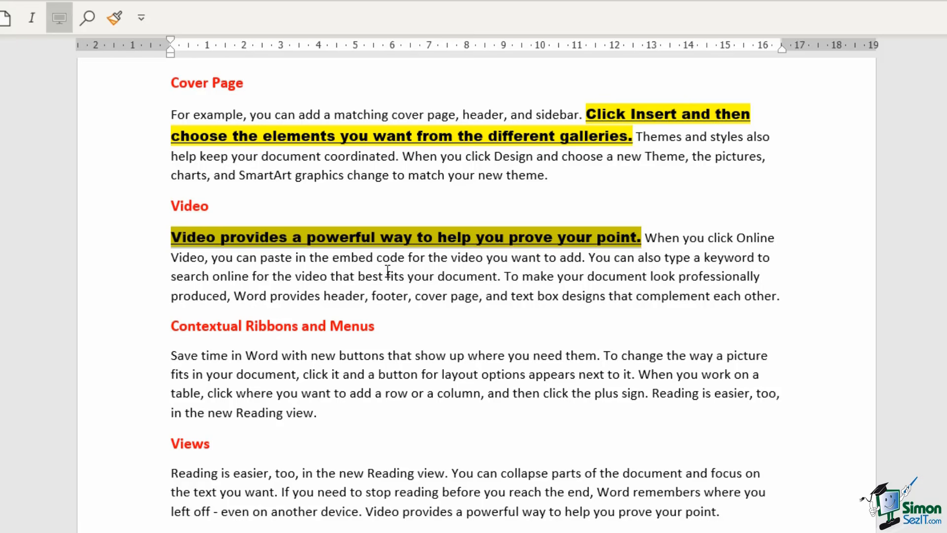
Copy the formatting of the highlighted "Video" sentence and apply it to the first sentence under "Contextual Ribbons and Menus"
key("ctrl+shift+c")
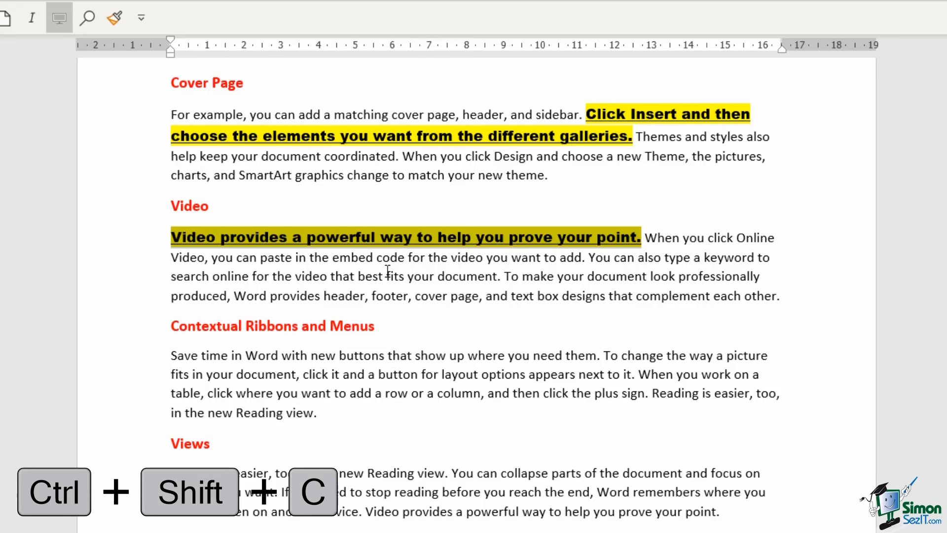
left_click_drag(170, 355, 596, 356)
key("ctrl+shift+v")
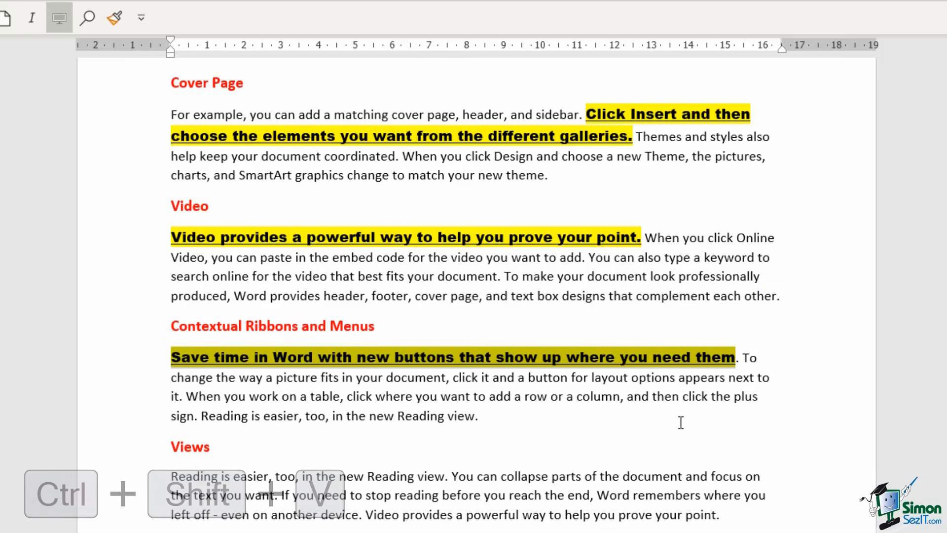
left_click(649, 276)
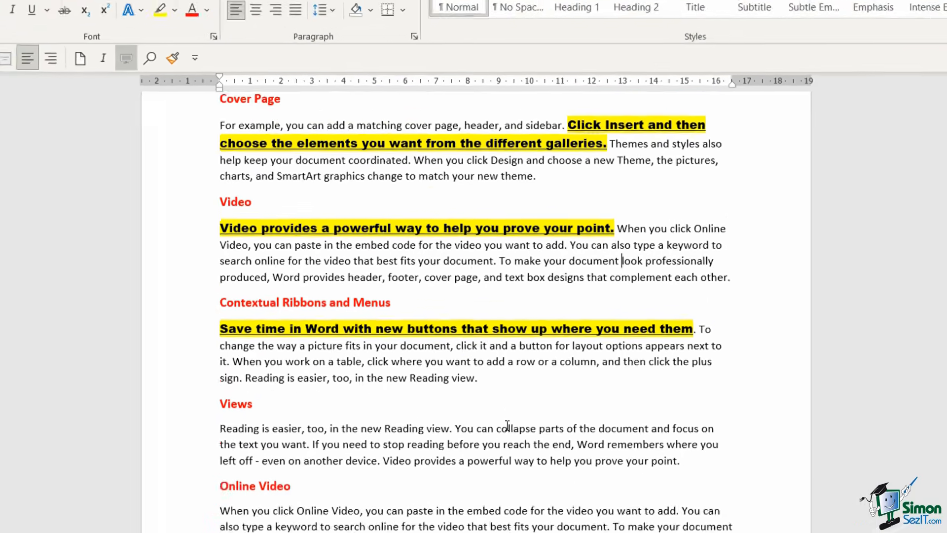
Keep Format Painter active to apply the formatting of "Save" to the first "Views" and "Online Video" sentences and the second "Styles" sentence
scroll(514, 456, "down", 1)
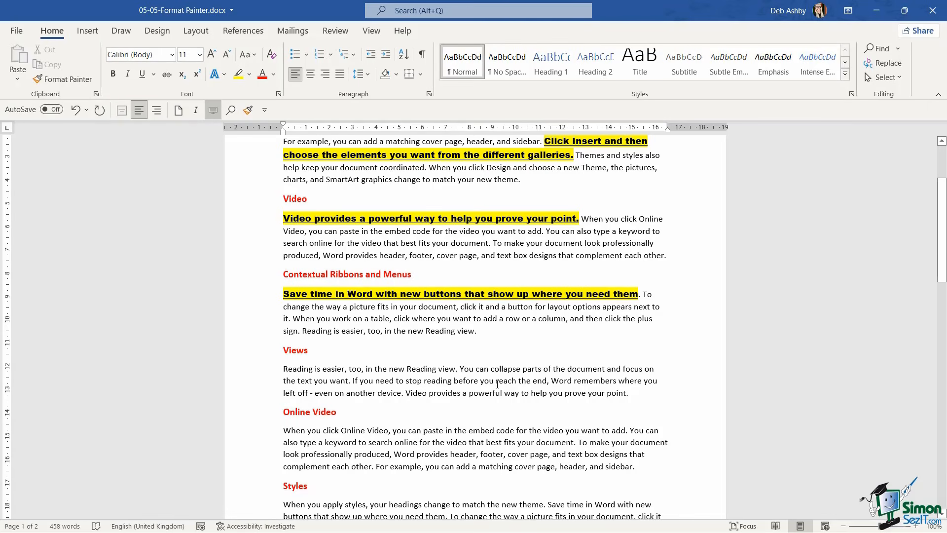
double_click(299, 296)
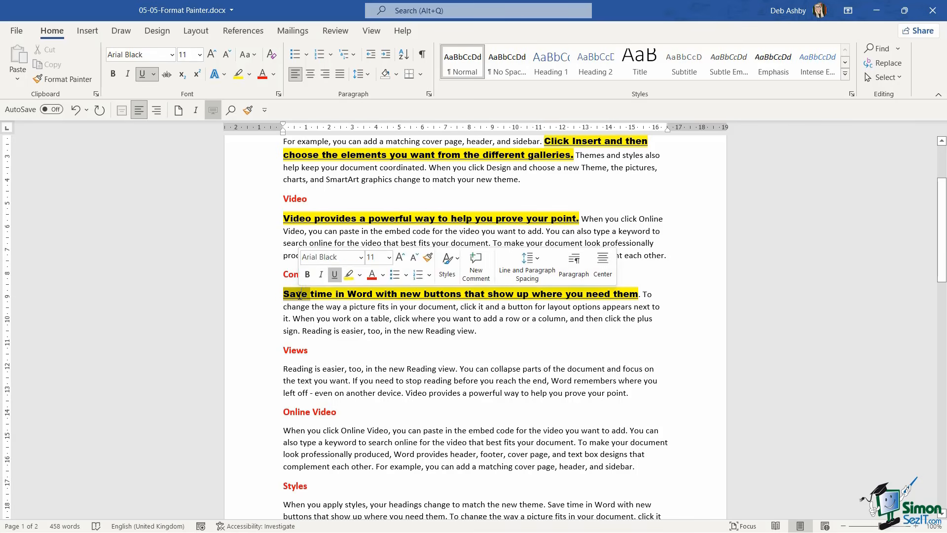
left_click(70, 80)
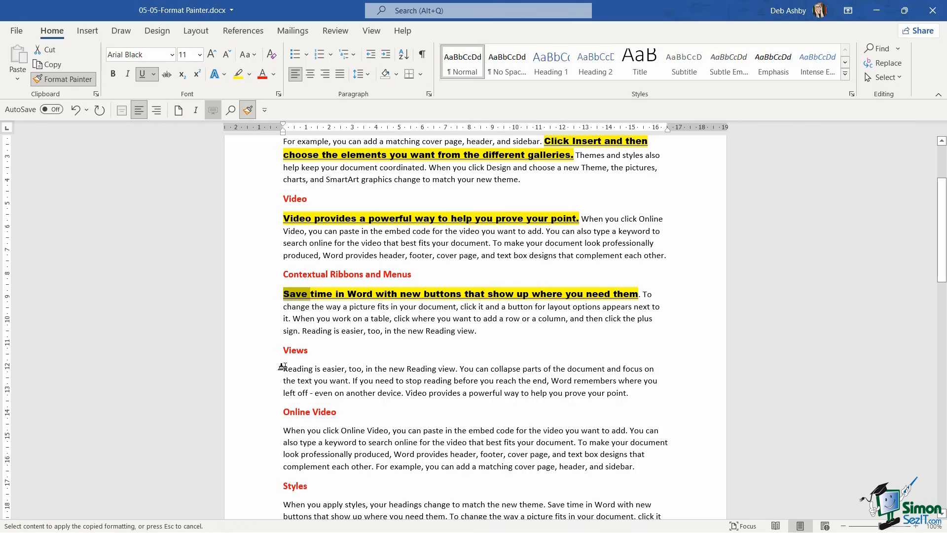
left_click_drag(283, 367, 455, 367)
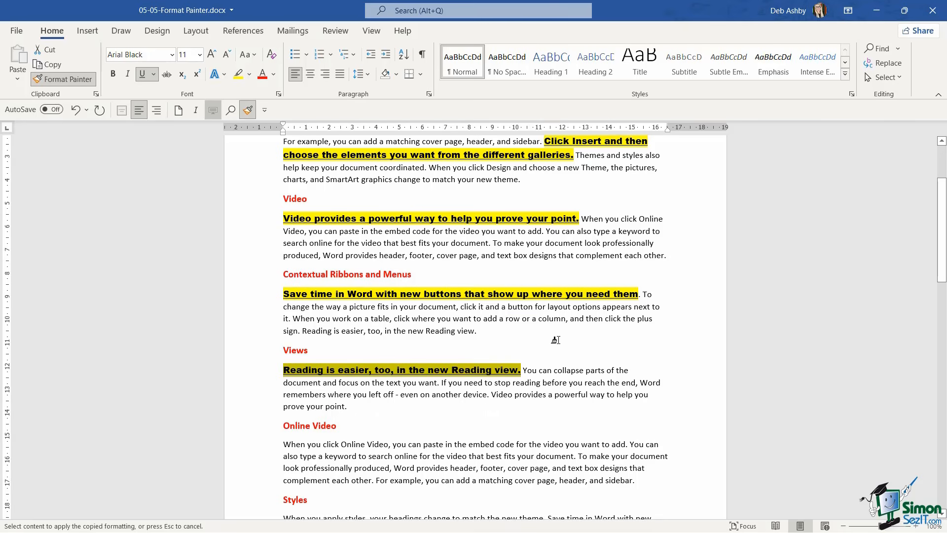
scroll(555, 339, "down", 3)
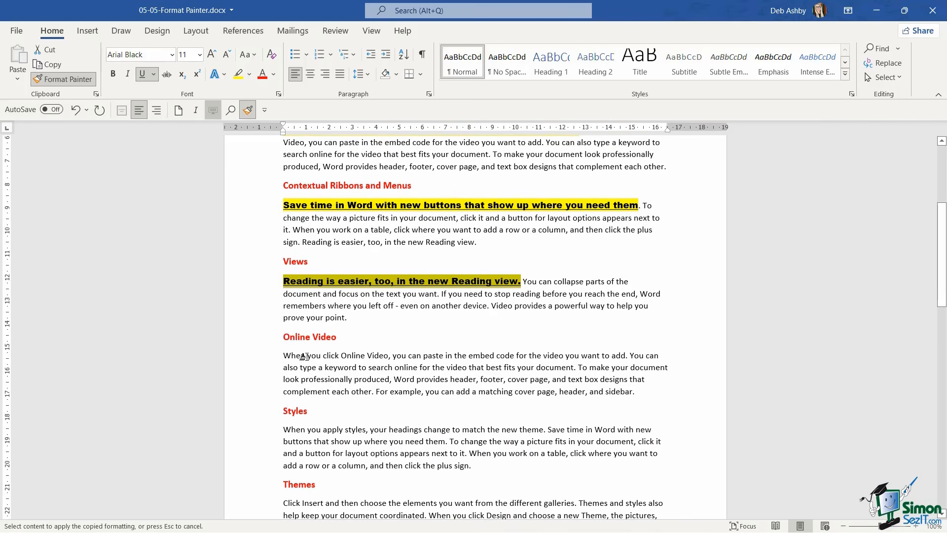
left_click_drag(284, 354, 629, 355)
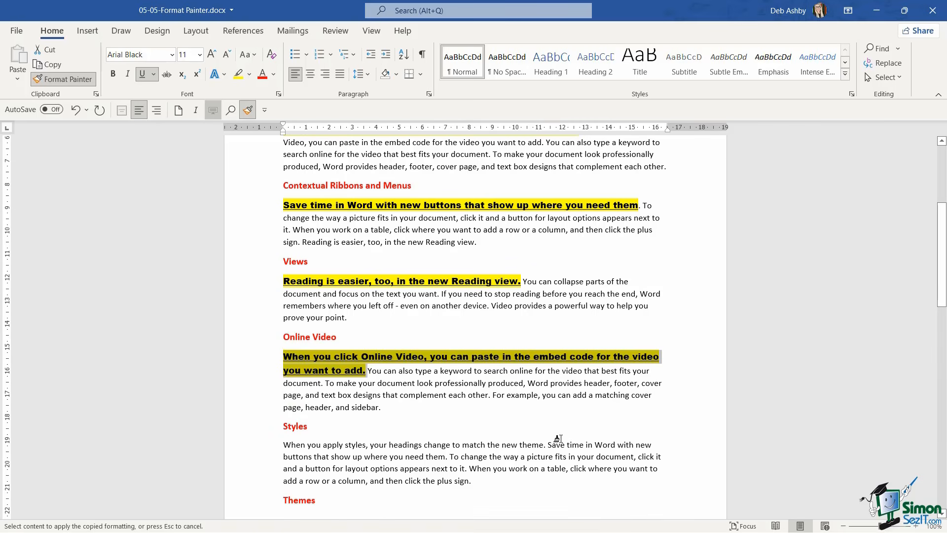
mouse_move(549, 443)
left_mouse_down()
mouse_move(651, 447)
mouse_move(552, 464)
mouse_move(447, 458)
left_mouse_up()
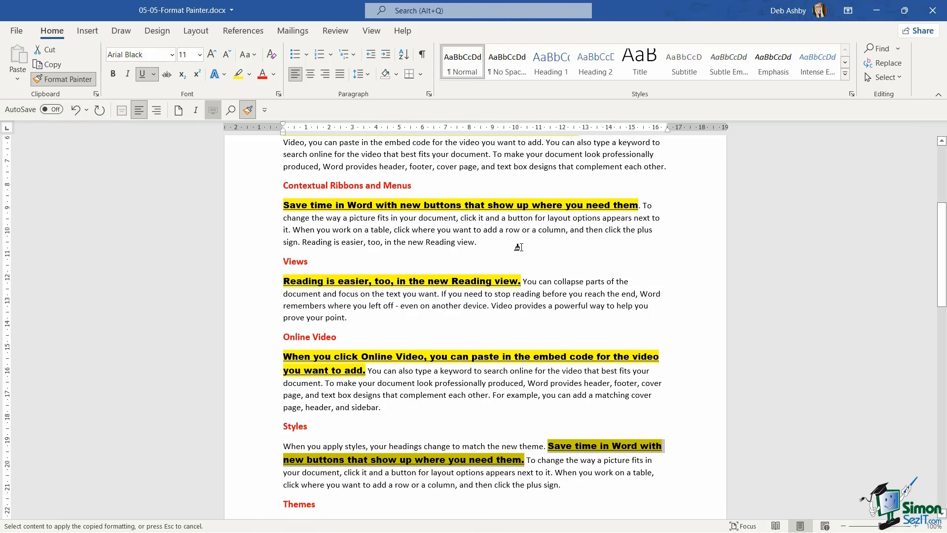
key("Escape")
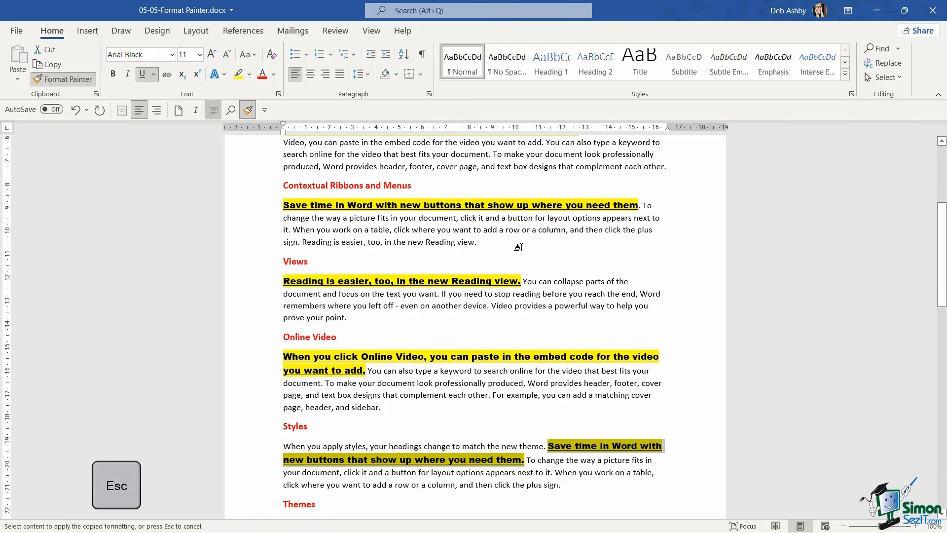
left_click(542, 251)
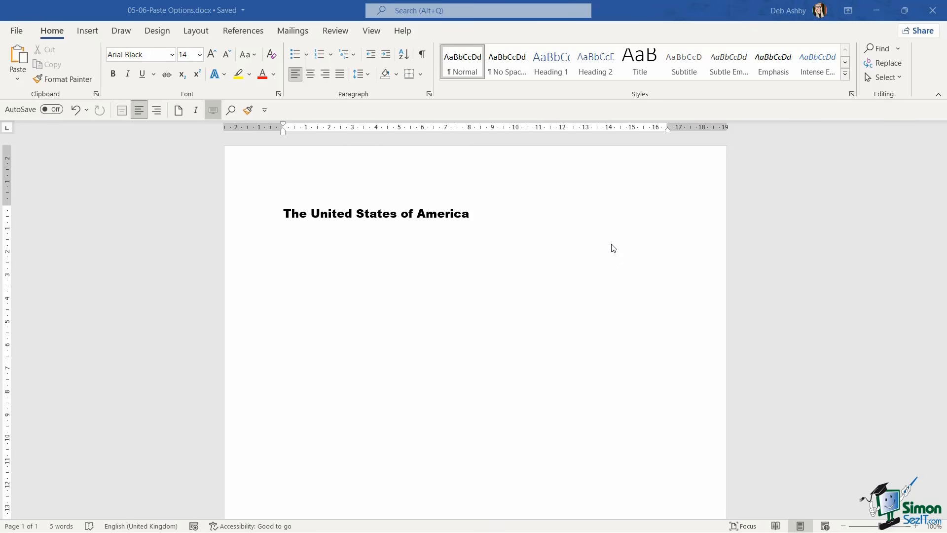
Copy the introductory paragraphs of the Wikipedia "United States" article in Chrome and paste them below the heading in Word
left_click(288, 235)
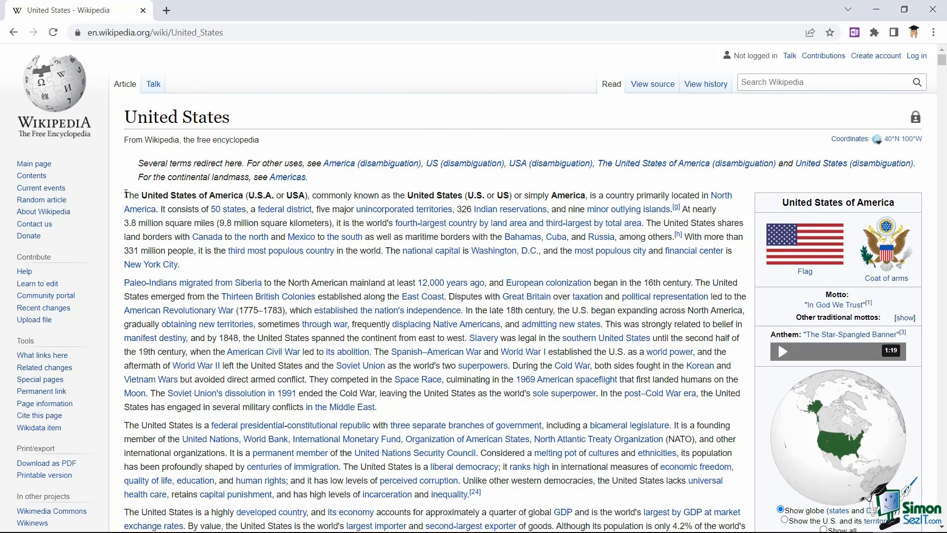
left_click_drag(126, 194, 599, 301)
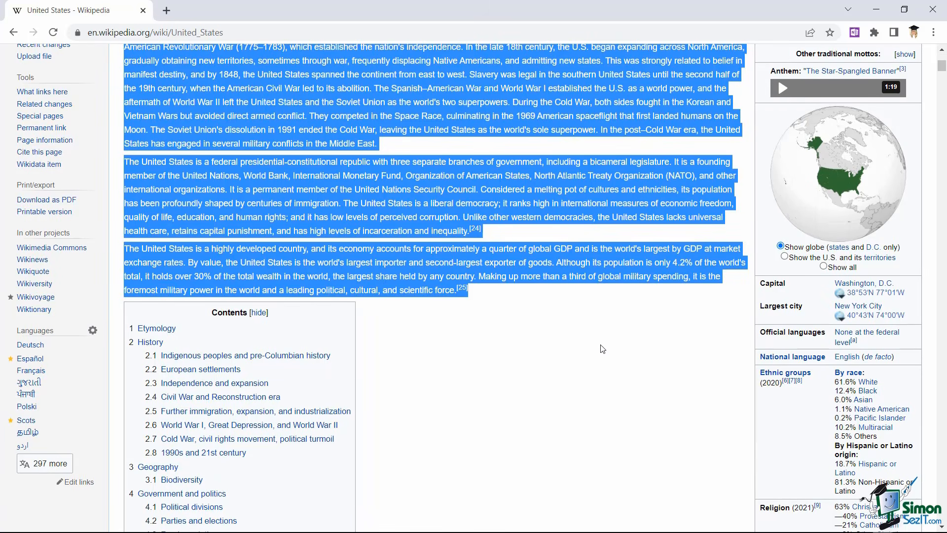
key("ctrl+c")
key("alt+Tab")
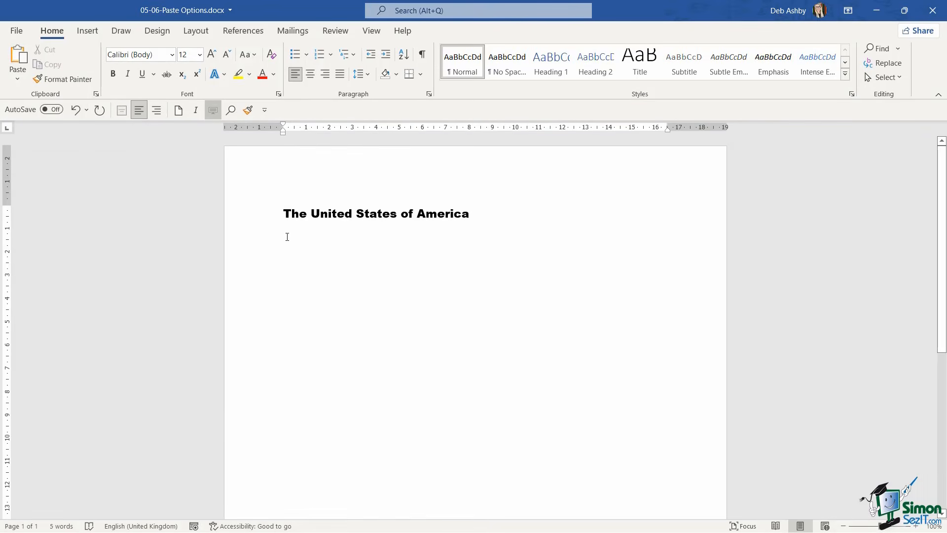
key("ctrl+v")
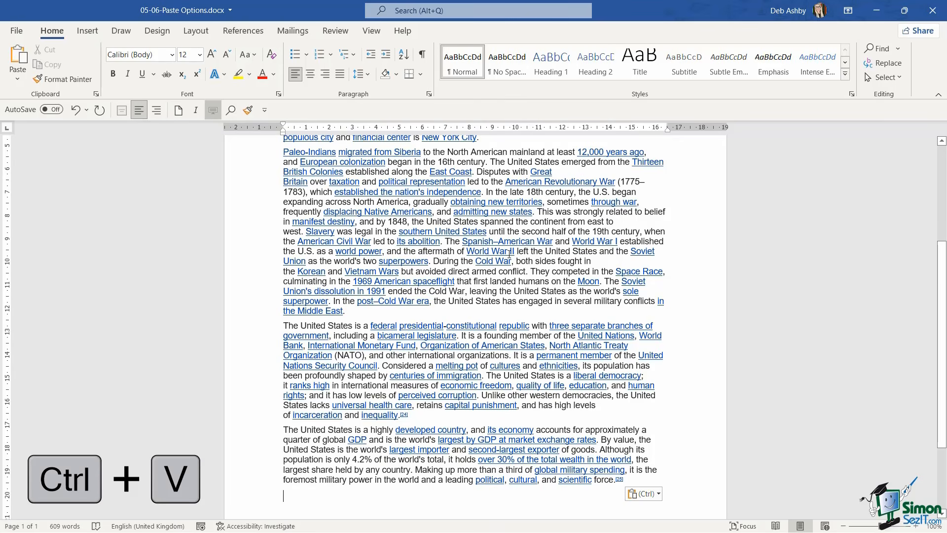
Inspect the formatting and font of the pasted first paragraph
scroll(515, 252, "up", 3)
scroll(514, 245, "up", 3)
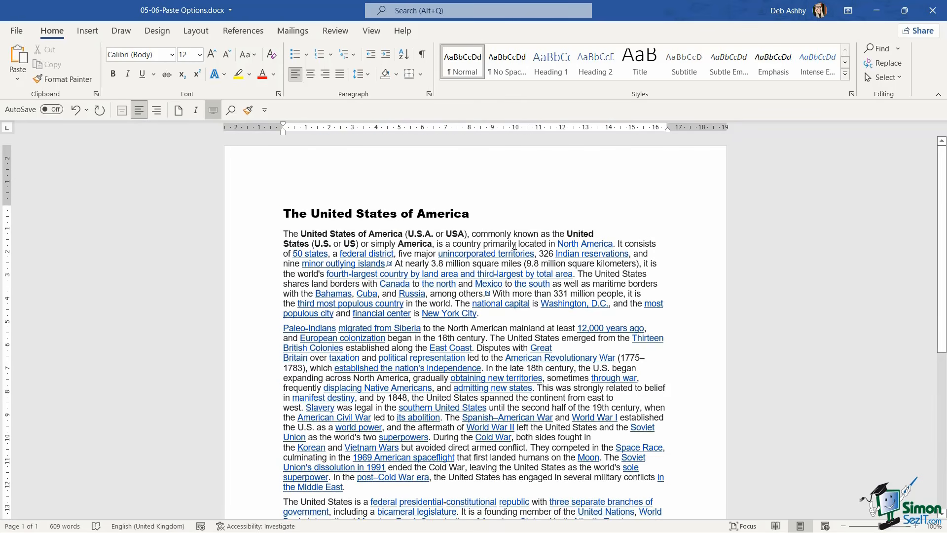
left_click(492, 232)
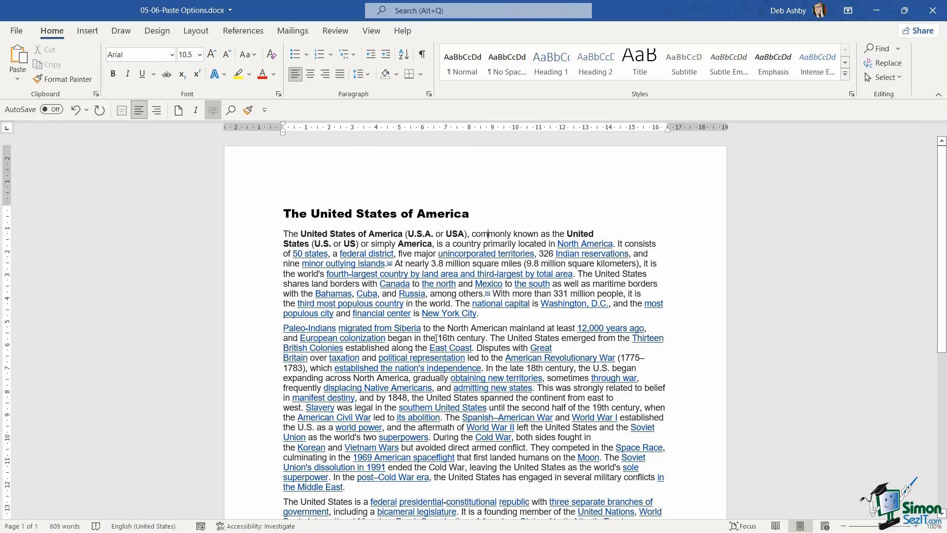
left_click(171, 52)
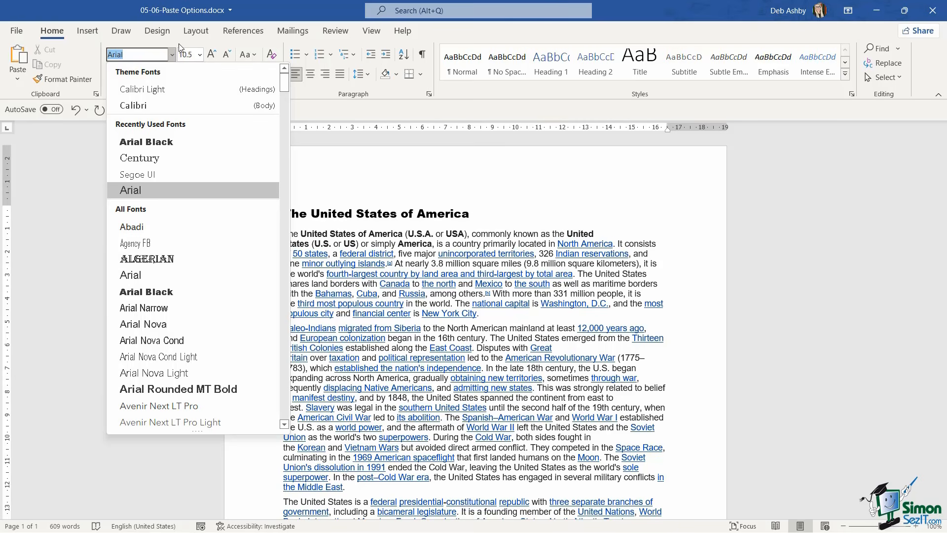
left_click(172, 51)
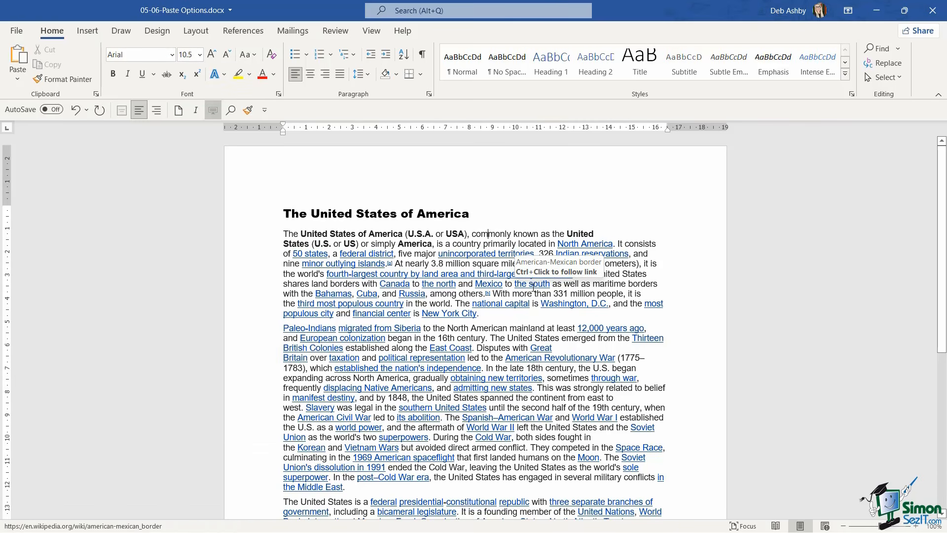
Change the pasted article text to Keep Text Only and delete the empty line before its last paragraph
scroll(534, 289, "down", 7)
scroll(535, 288, "down", 3)
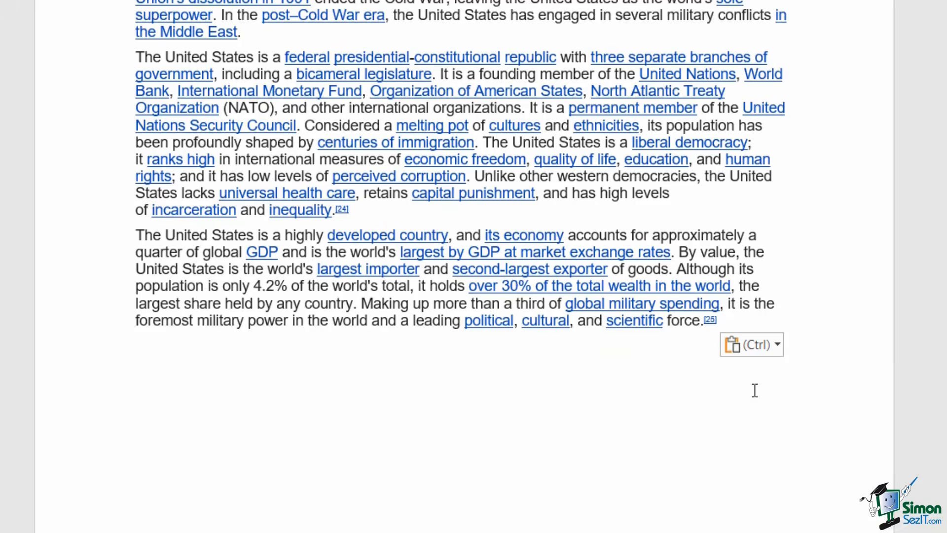
left_click(776, 347)
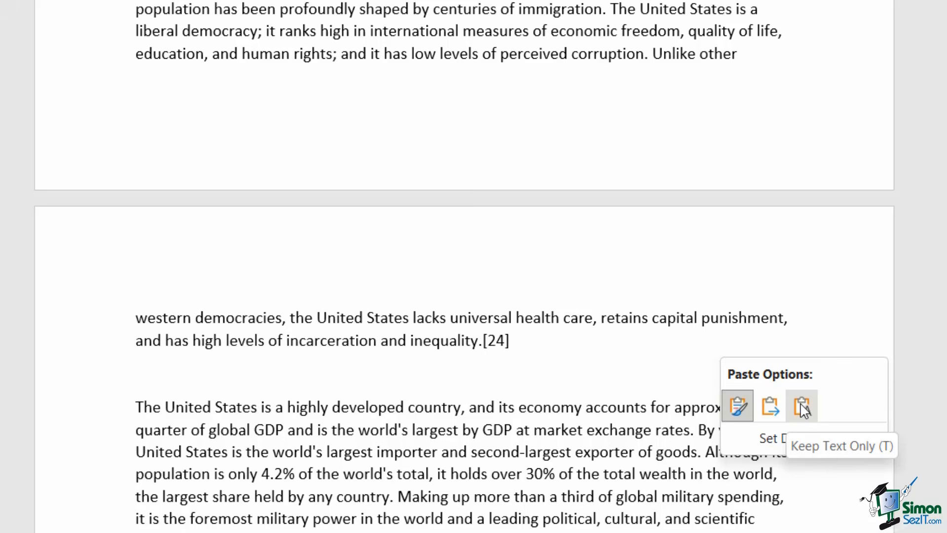
left_click(801, 407)
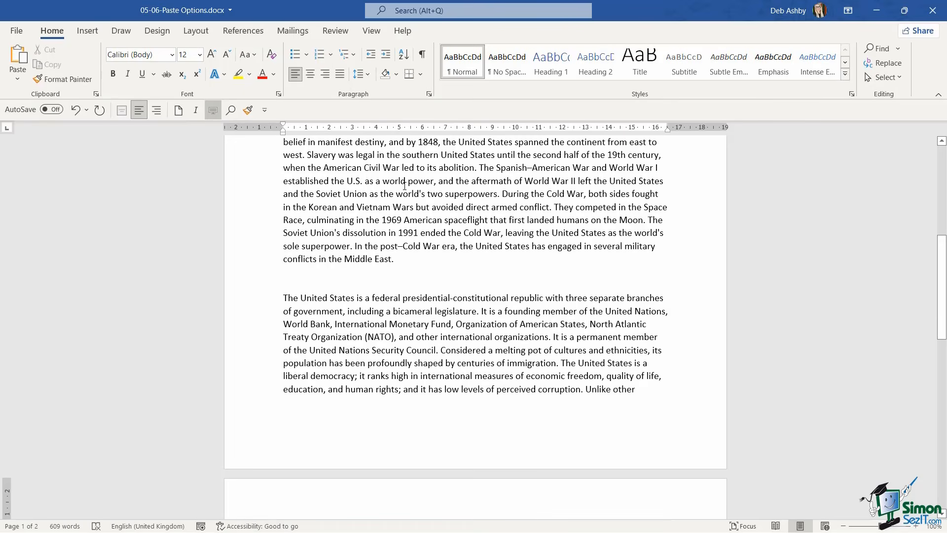
scroll(462, 200, "down", 6)
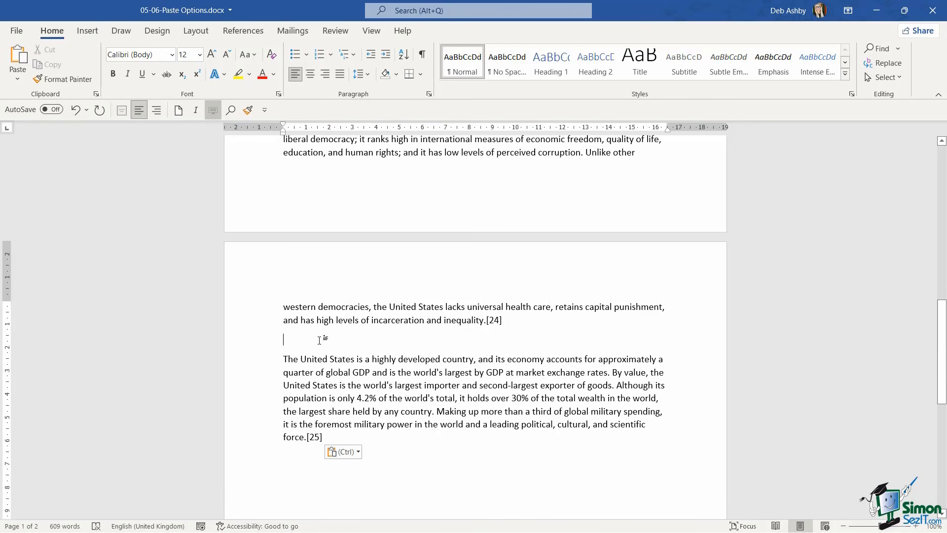
key("Delete")
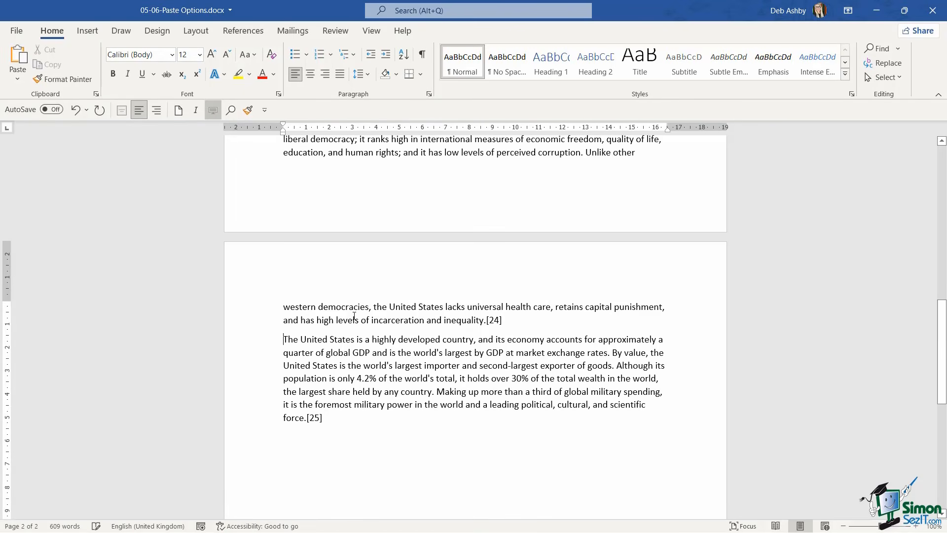
Run a spelling and grammar check, accepting "kilometres", "islands. [", "others. [" and "centre" as corrections
scroll(279, 335, "up", 6)
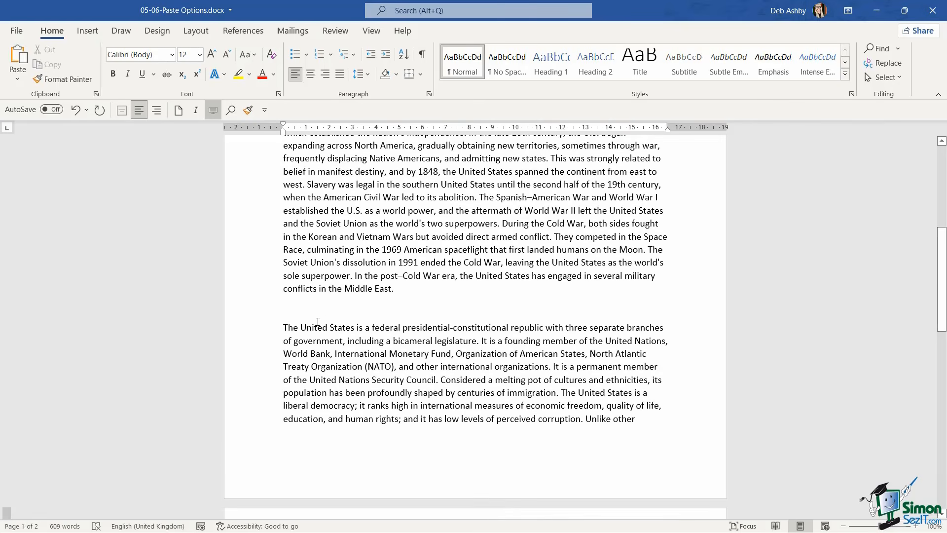
scroll(439, 299, "up", 6)
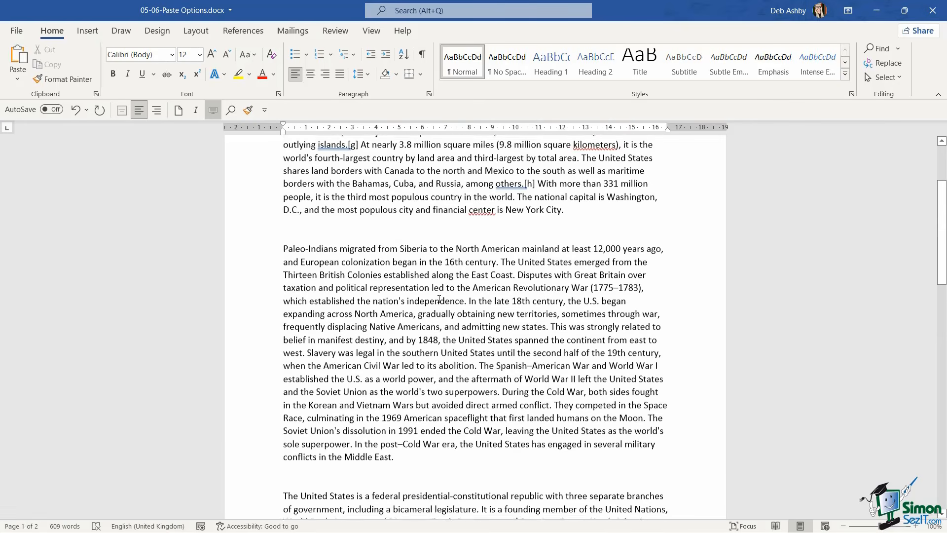
key("F7")
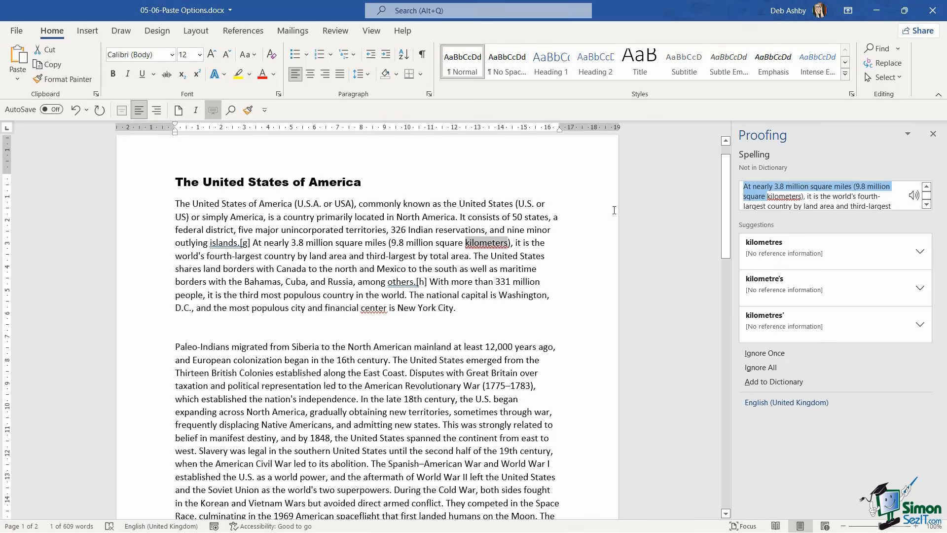
left_click(788, 253)
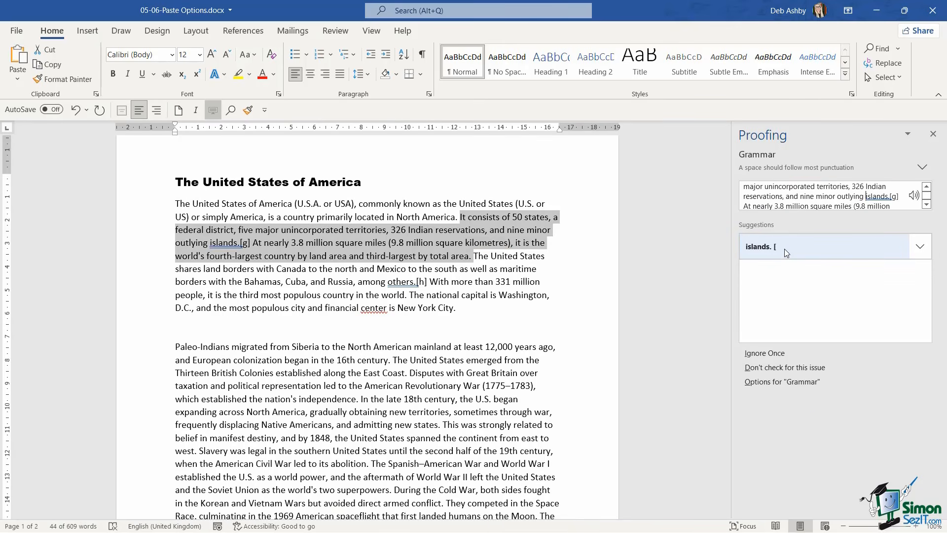
left_click(784, 249)
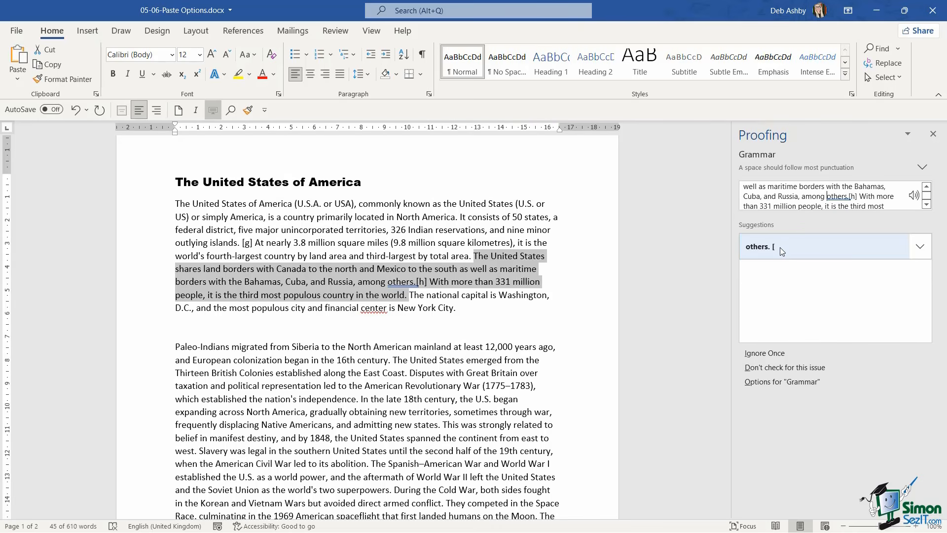
left_click(780, 247)
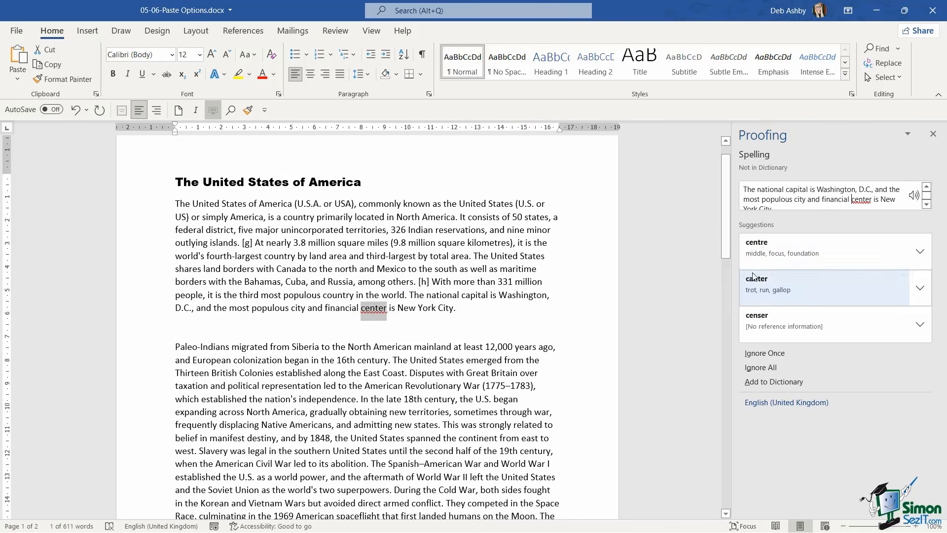
left_click(794, 252)
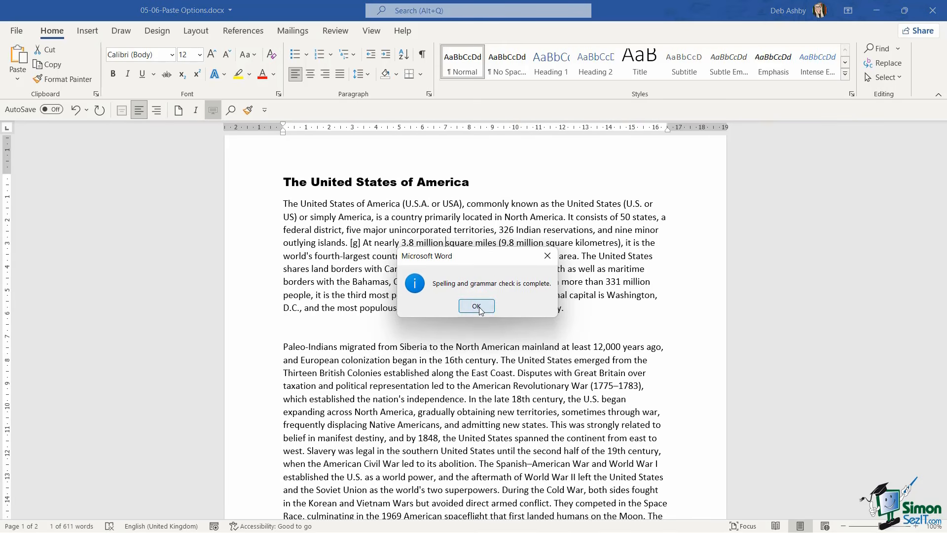
left_click(476, 306)
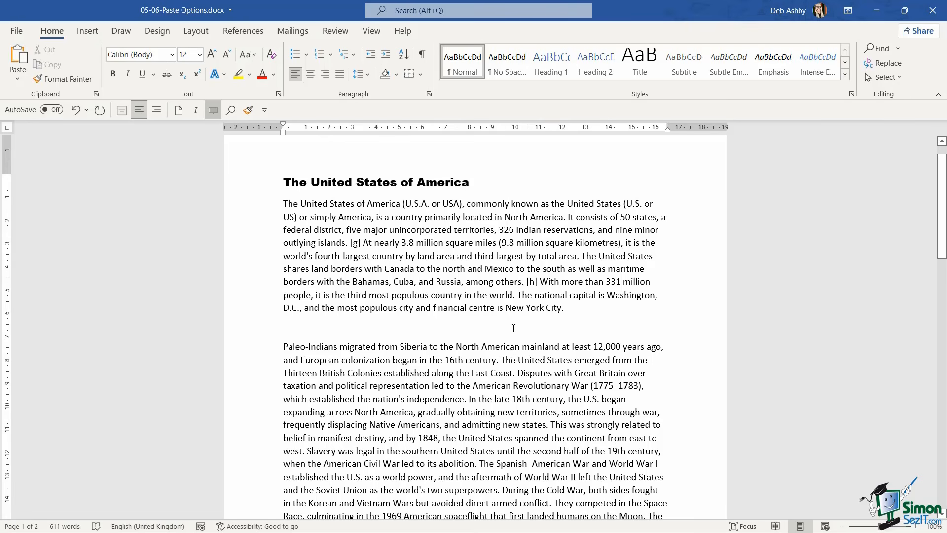
Preview the available paste options at the end of the last paragraph without pasting anything
scroll(512, 326, "down", 8)
scroll(513, 328, "down", 7)
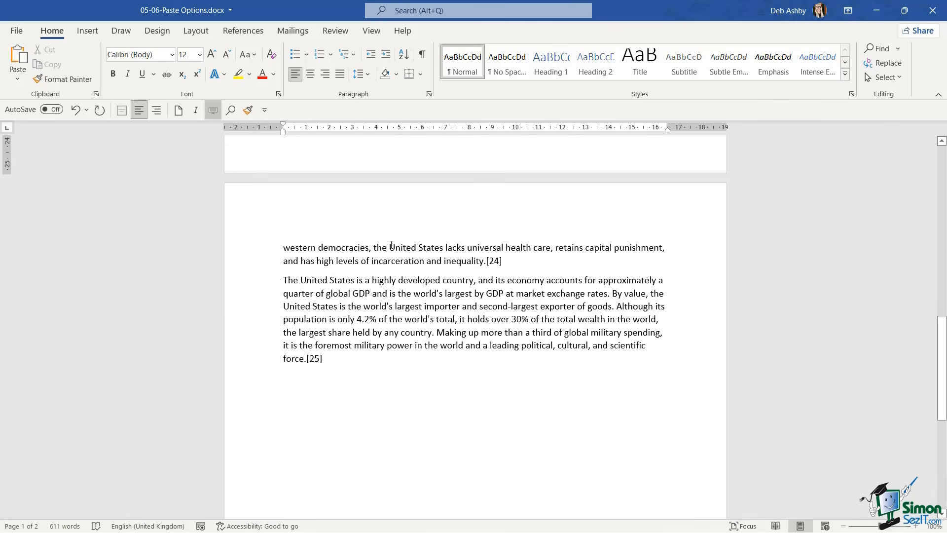
left_click(484, 247)
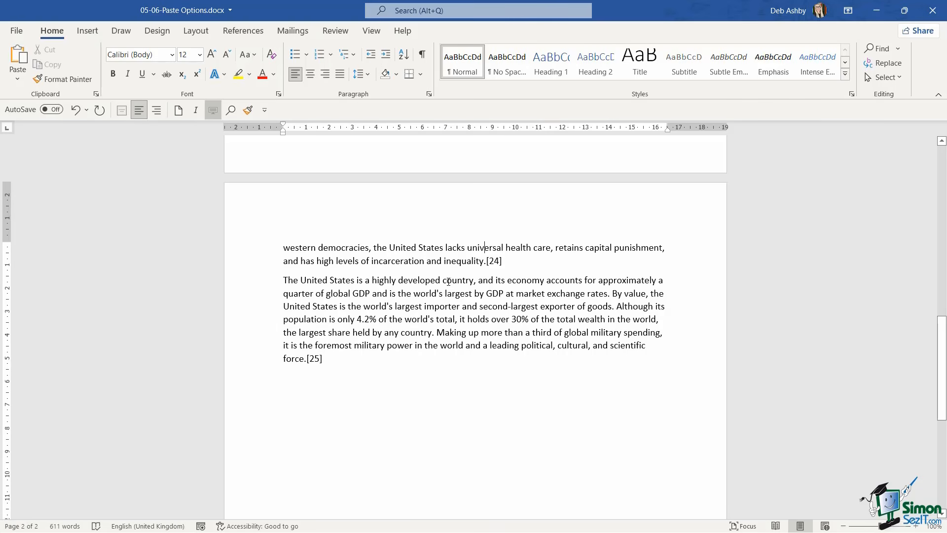
left_click(326, 360)
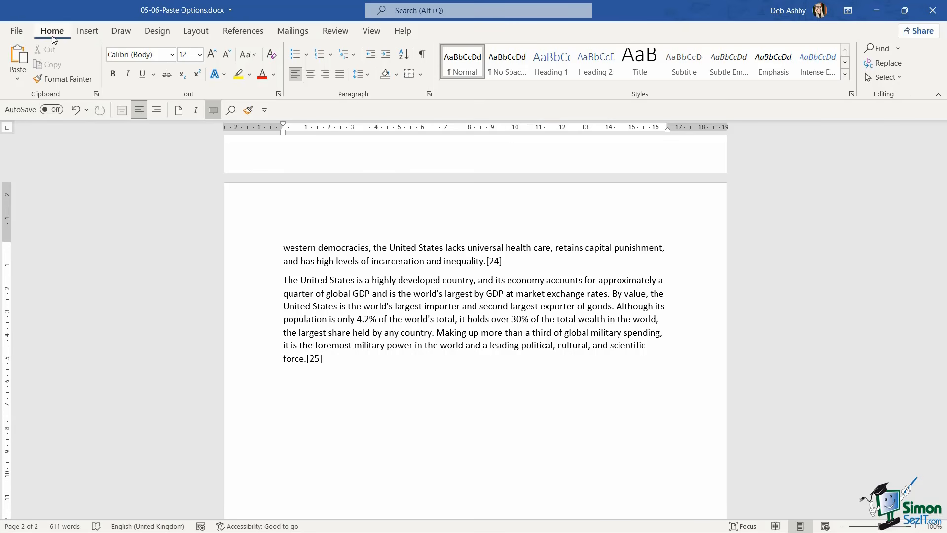
left_click(18, 79)
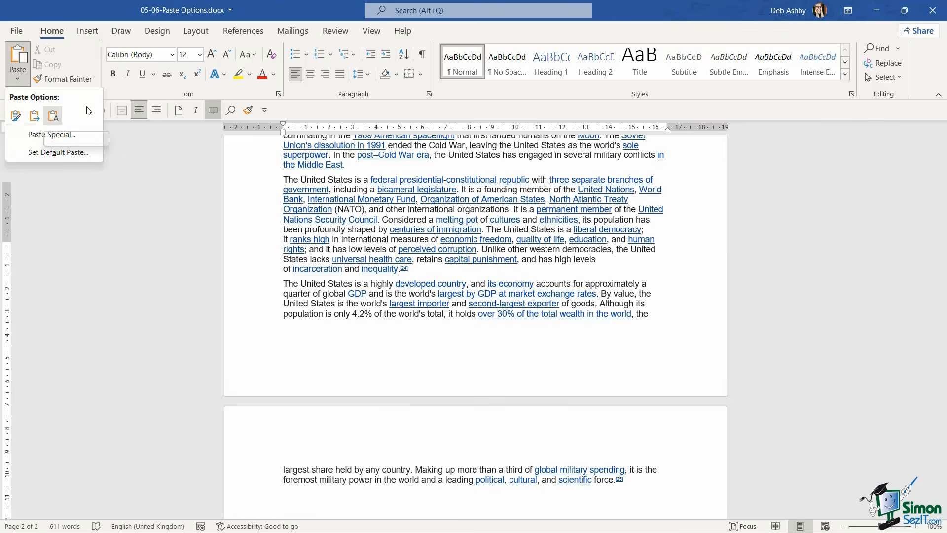
left_click(477, 243)
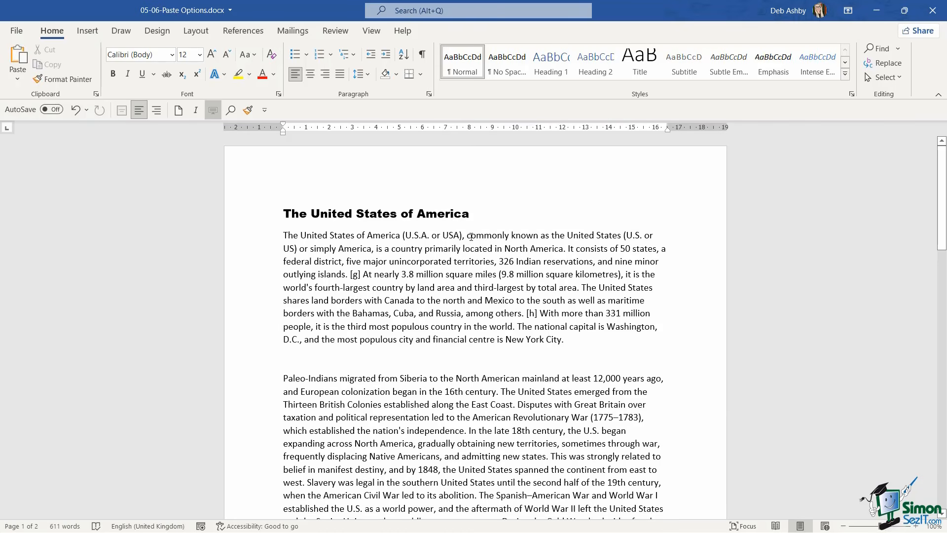
left_click(471, 235)
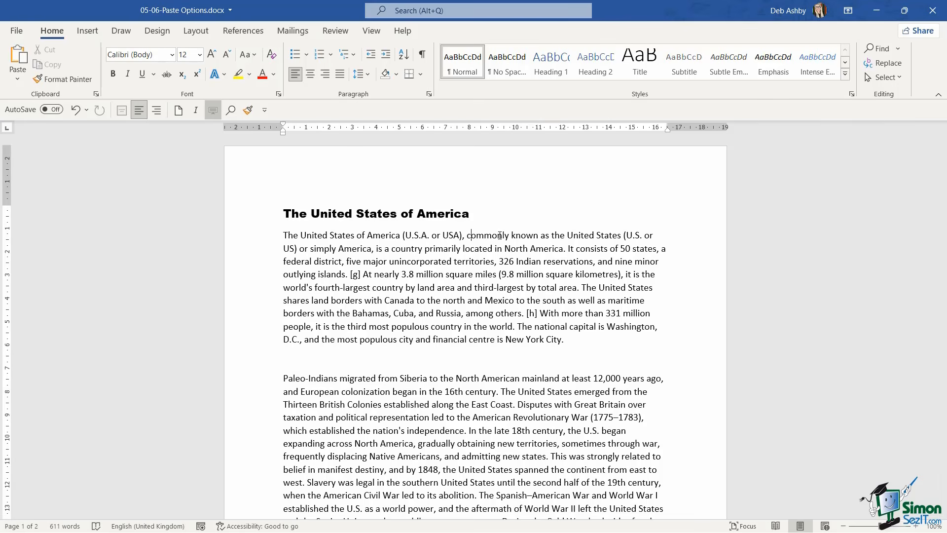
Copy the U.S. territorial acquisitions map with its caption from Wikipedia in Chrome and paste it below the first paragraph in Word
key("alt+Tab")
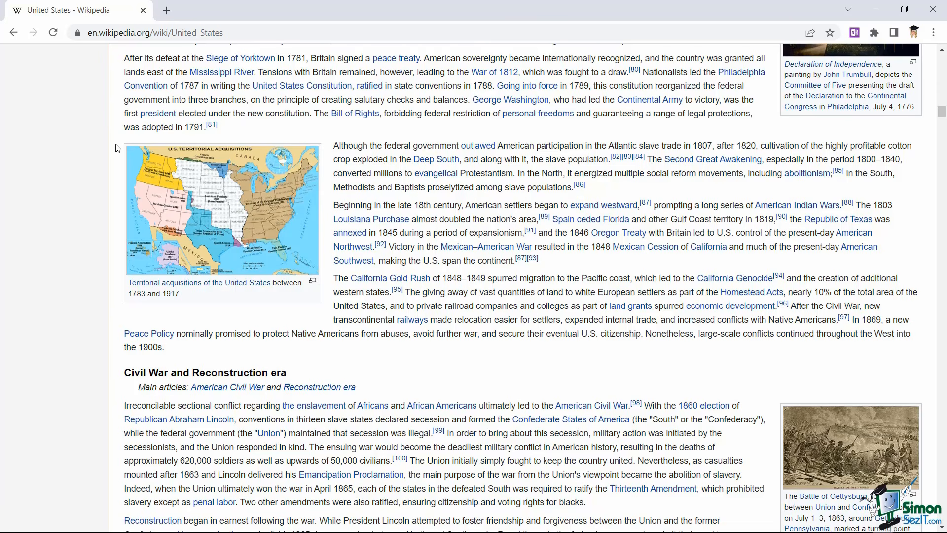
left_click_drag(123, 146, 210, 198)
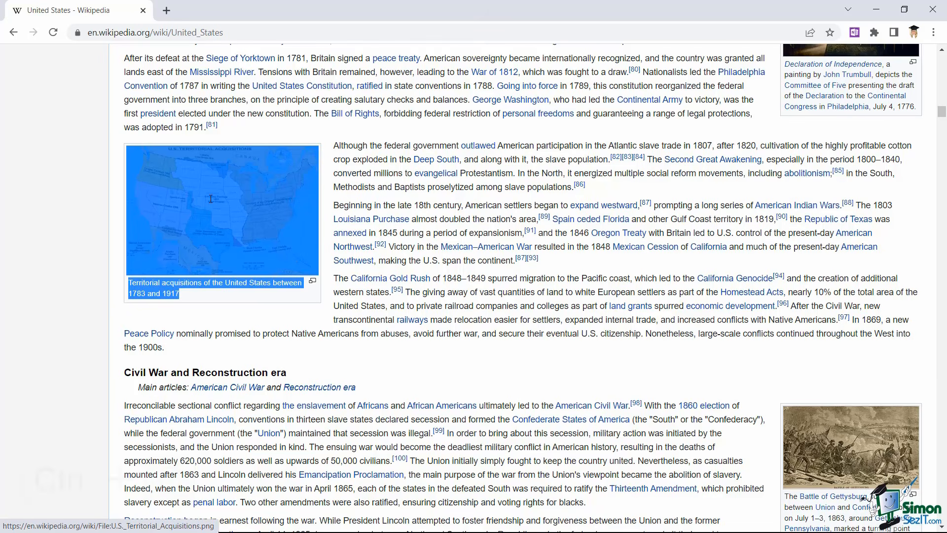
key("ctrl+c")
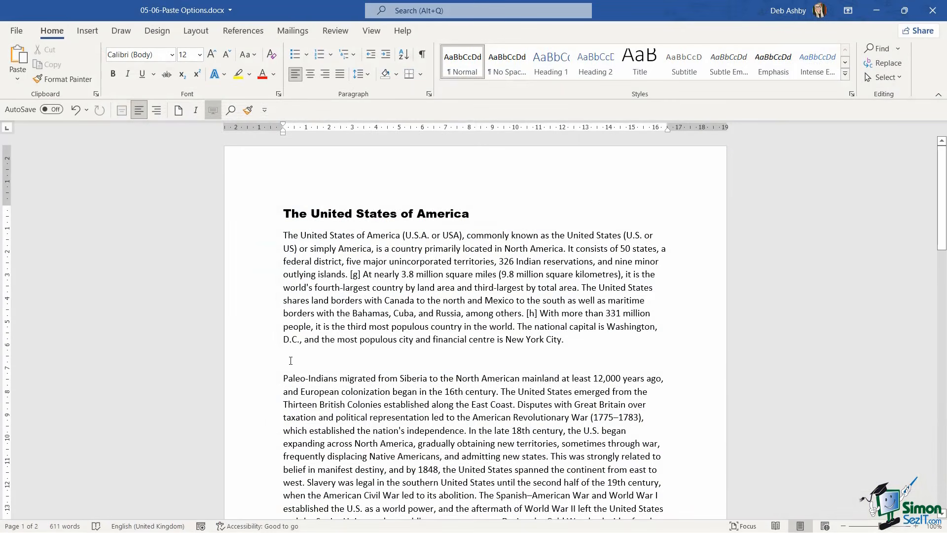
key("ctrl+v")
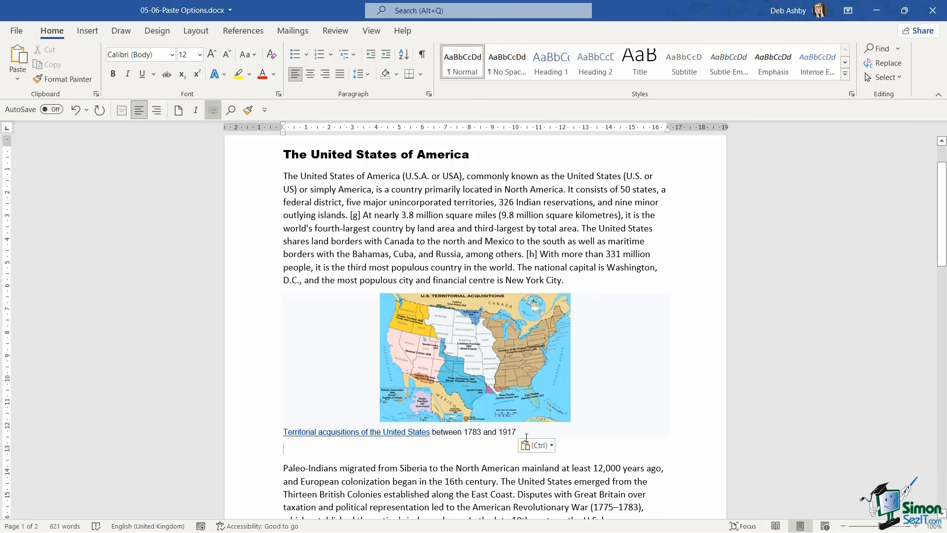
Apply Merge Formatting to the pasted map and caption and delete the empty line below the caption
left_click(551, 445)
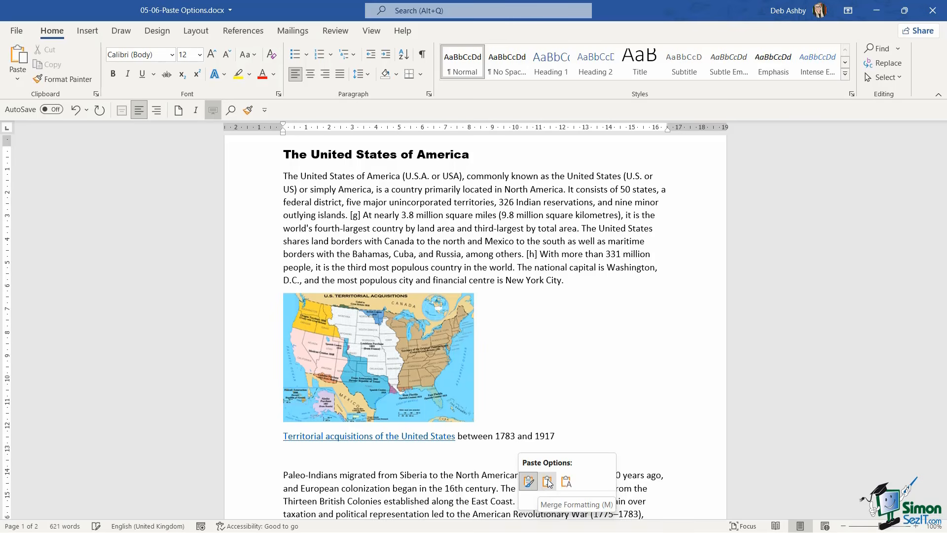
left_click(547, 481)
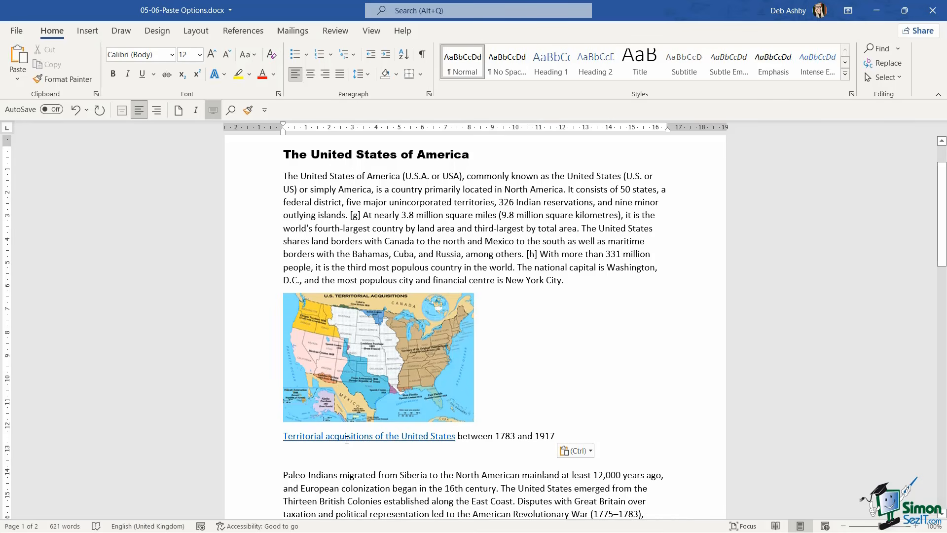
key("Delete")
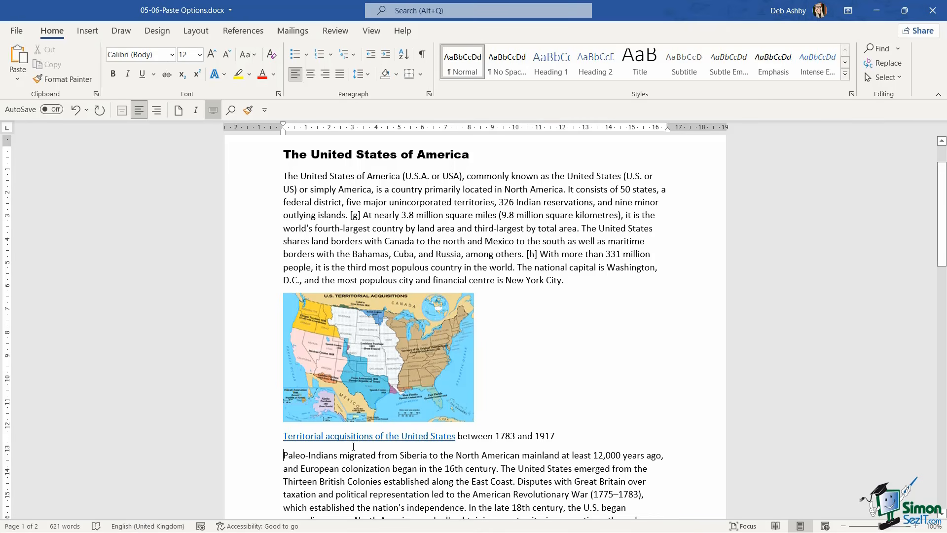
scroll(557, 314, "down", 3)
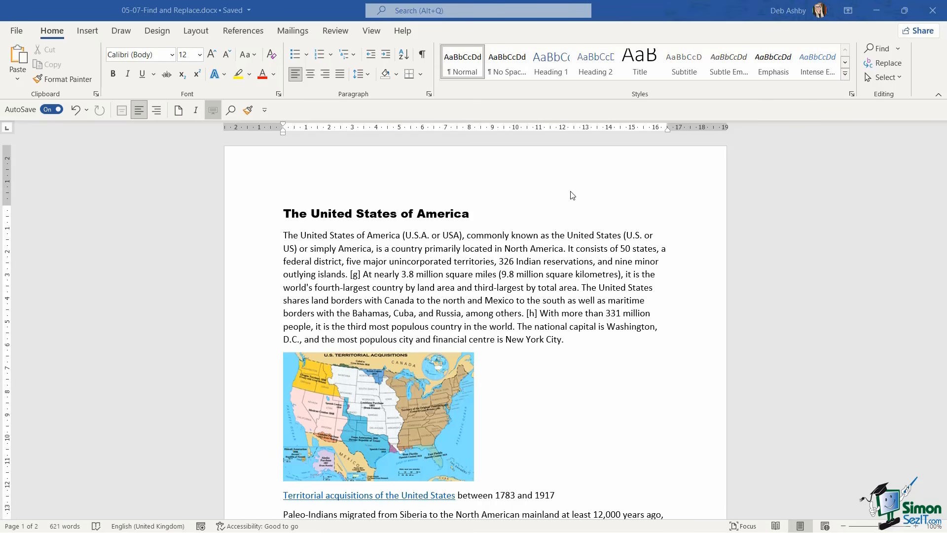
Show the Navigation pane, search the document for "capital" and jump to the match about capital punishment
left_click(482, 214)
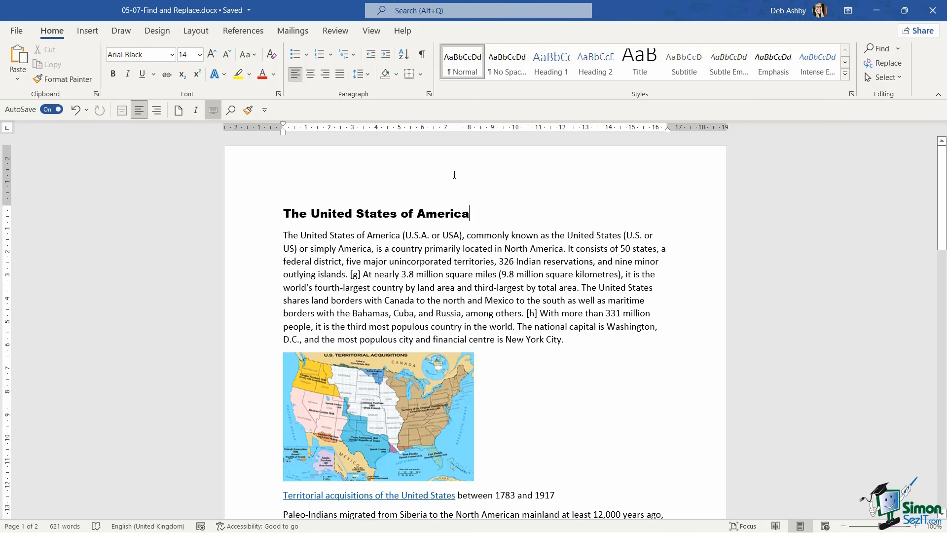
left_click(378, 33)
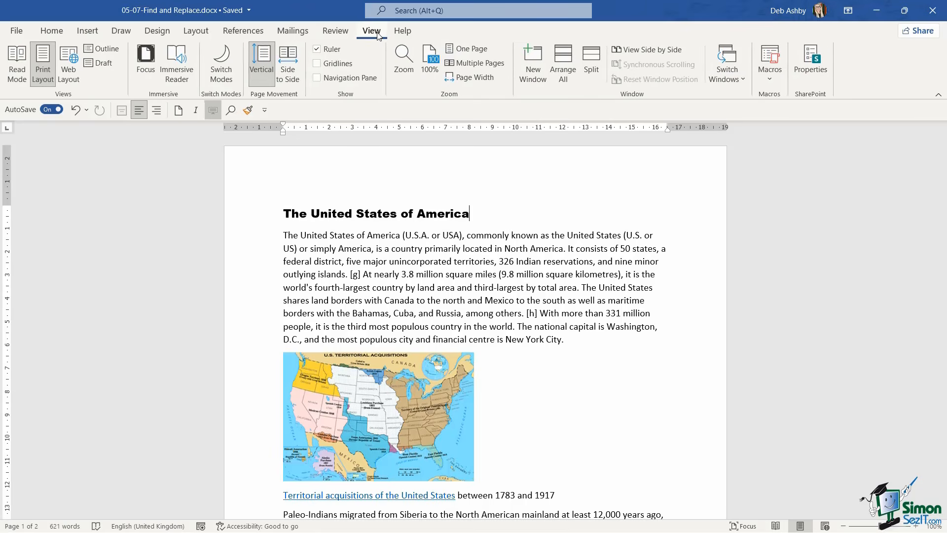
left_click(318, 79)
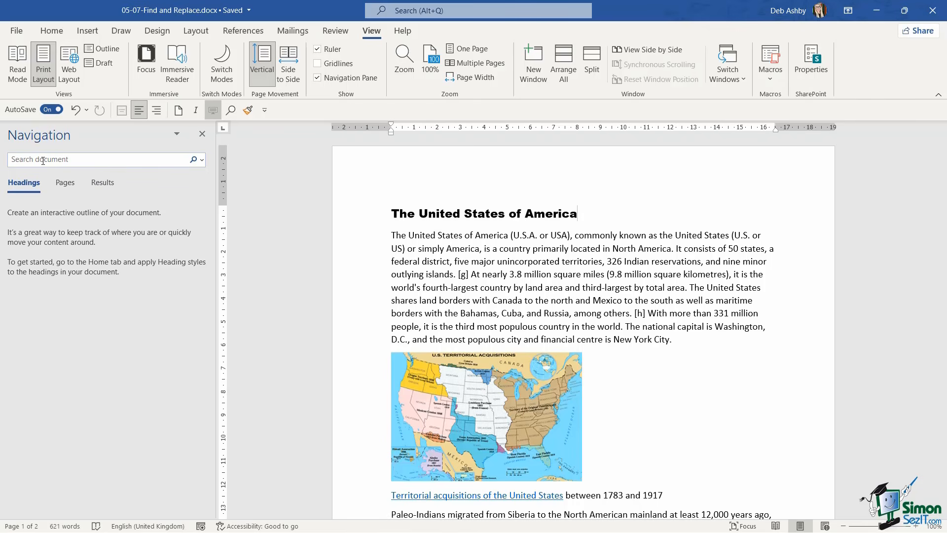
left_click(18, 159)
type("capital")
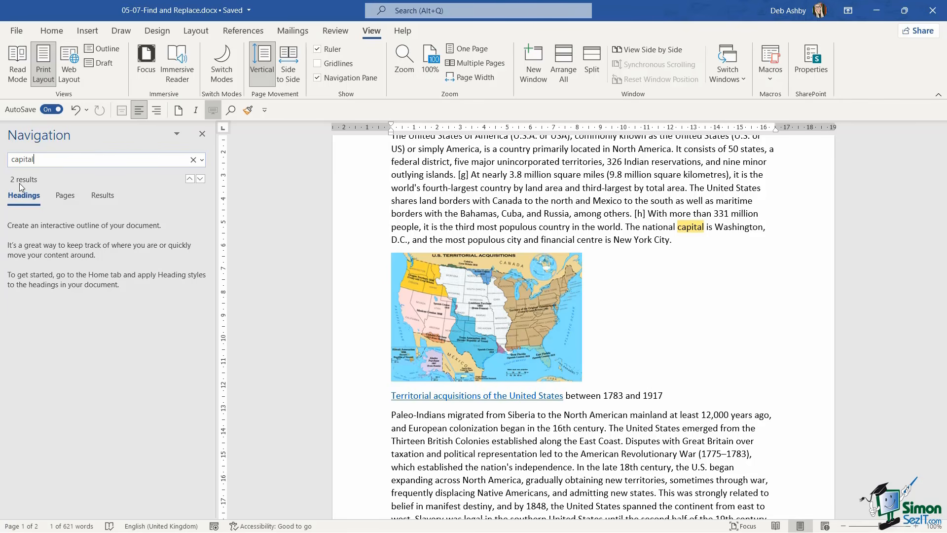
left_click(102, 195)
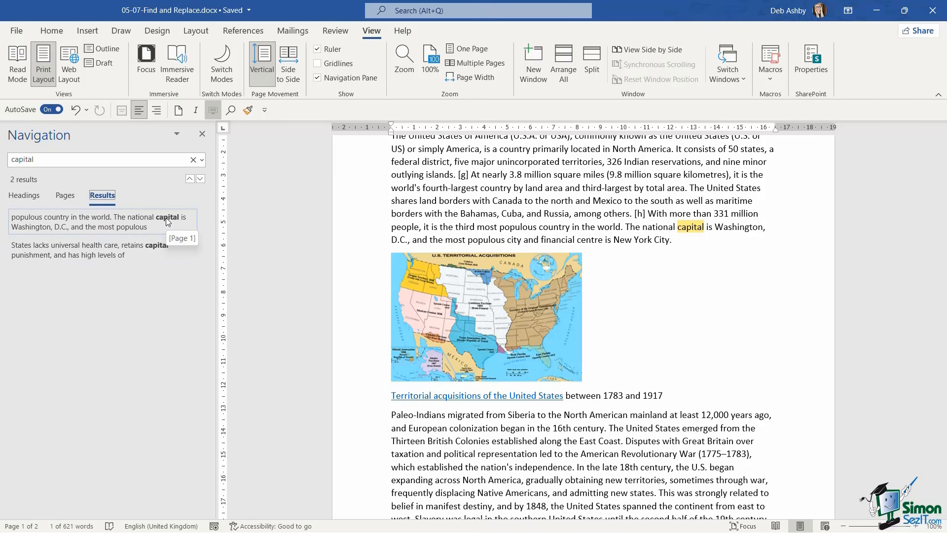
left_click(93, 252)
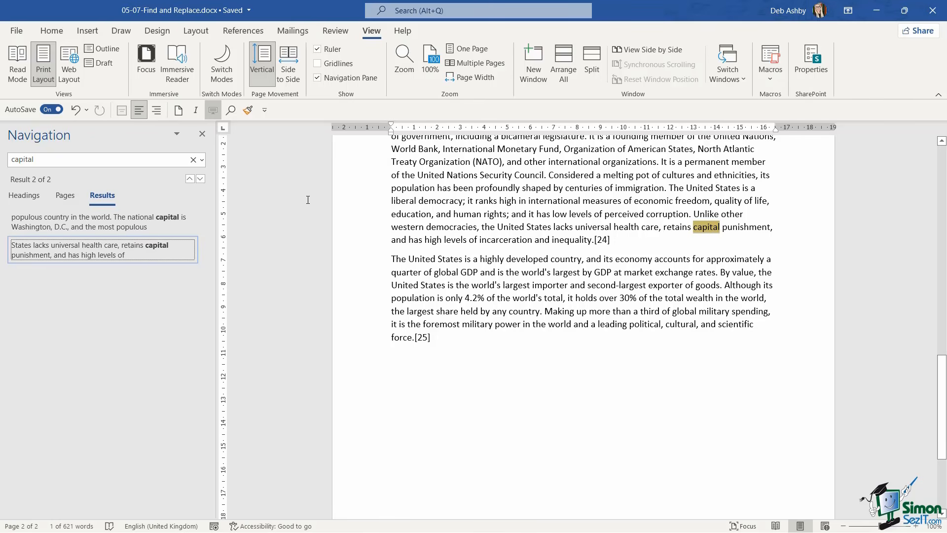
Clear the search, look for "United States" and jump to the match about the aftermath of World War II
left_click(193, 159)
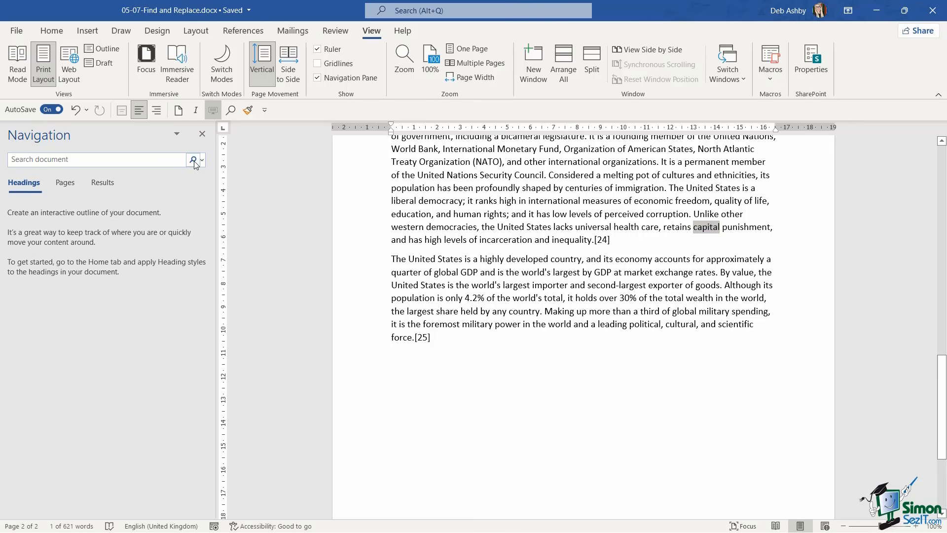
left_click(15, 158)
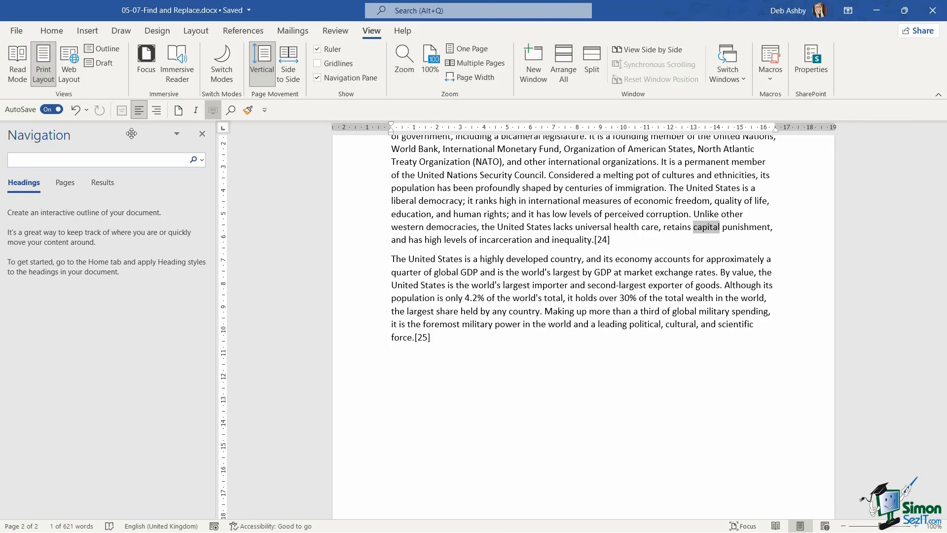
type("United States")
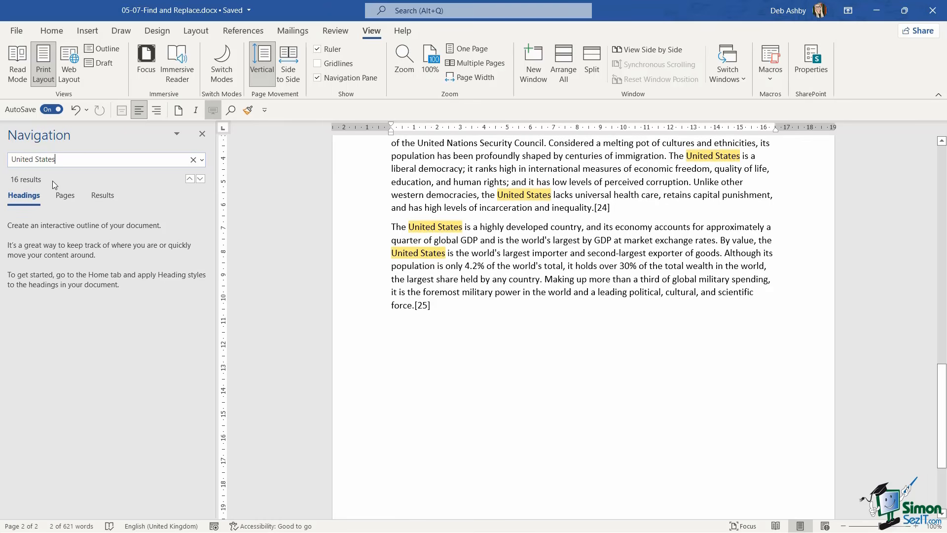
left_click(100, 196)
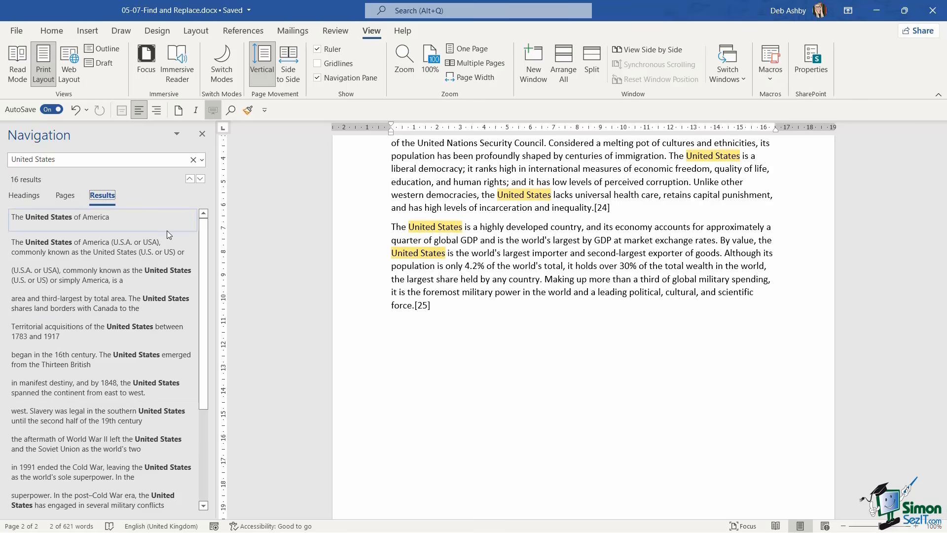
scroll(157, 301, "down", 3)
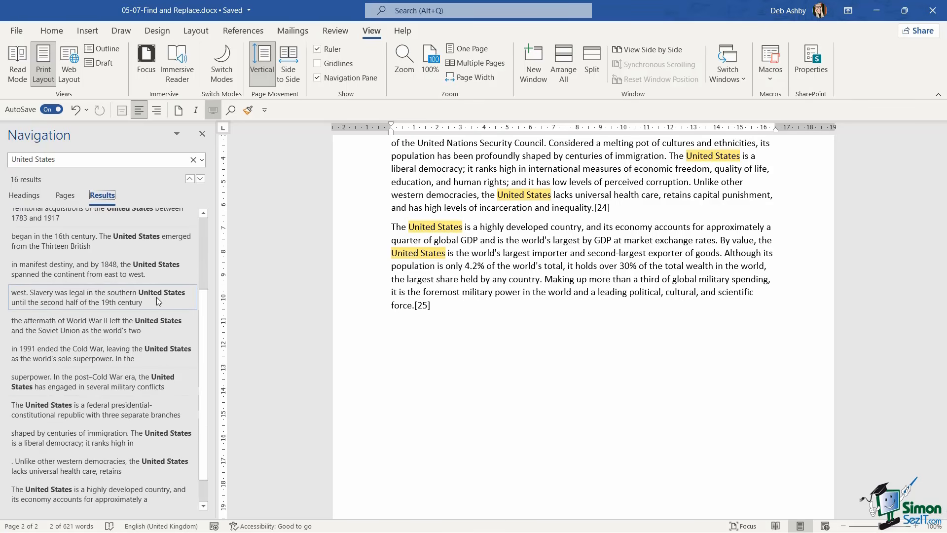
left_click(133, 327)
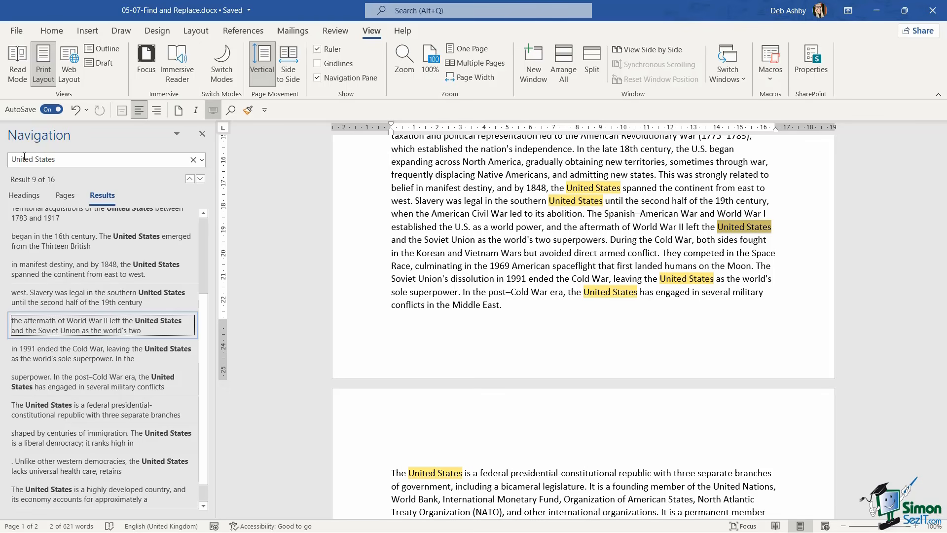
Close the Navigation pane and return to the beginning of the document
left_click(202, 134)
left_click(496, 183)
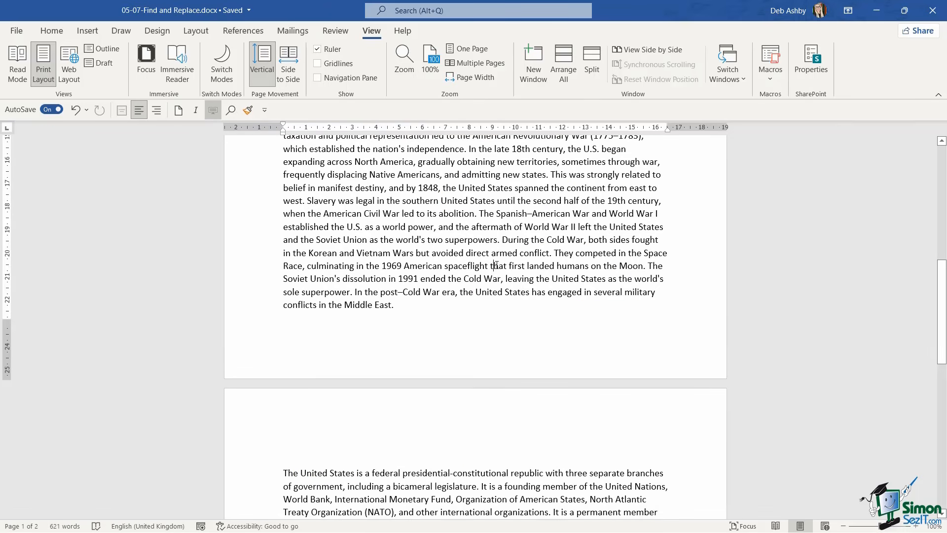
key("ctrl+Home")
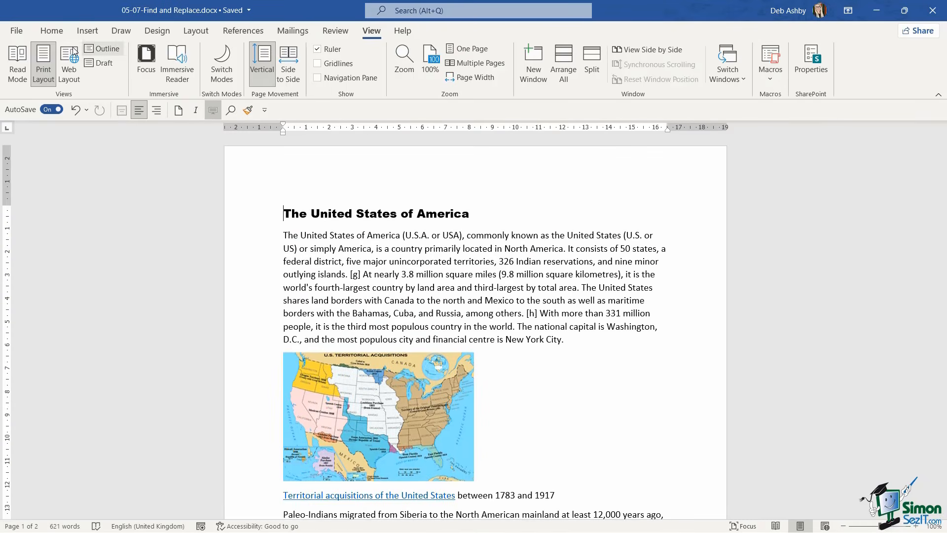
View the Go To options of Find and Replace and close the dialog without going anywhere
left_click(49, 30)
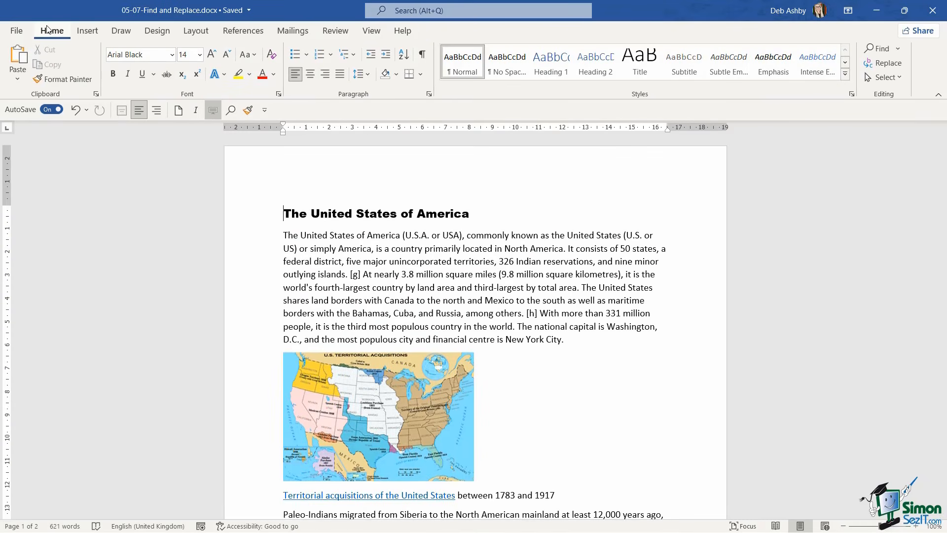
left_click(899, 48)
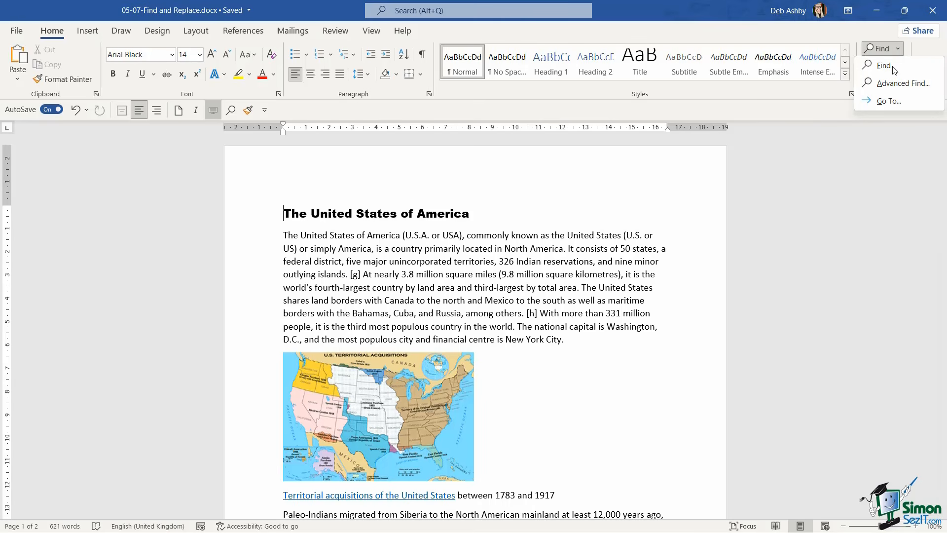
left_click(889, 102)
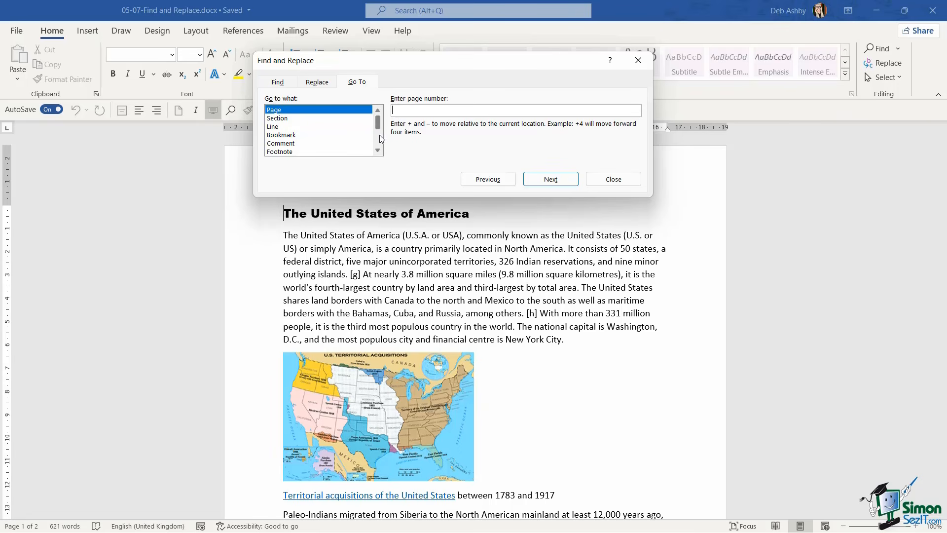
left_click(616, 179)
Run the basic Find command to bring up the document search results and close the Navigation pane again
left_click(896, 49)
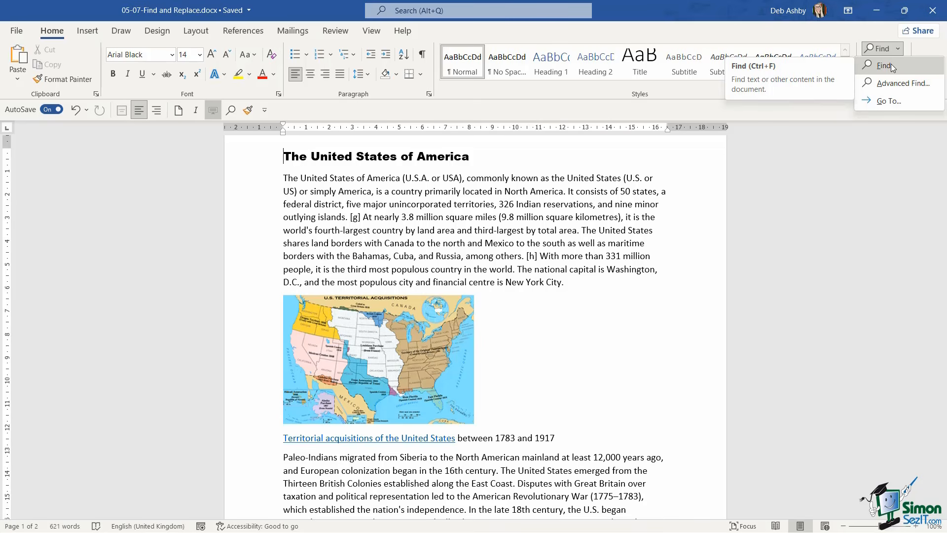
left_click(887, 66)
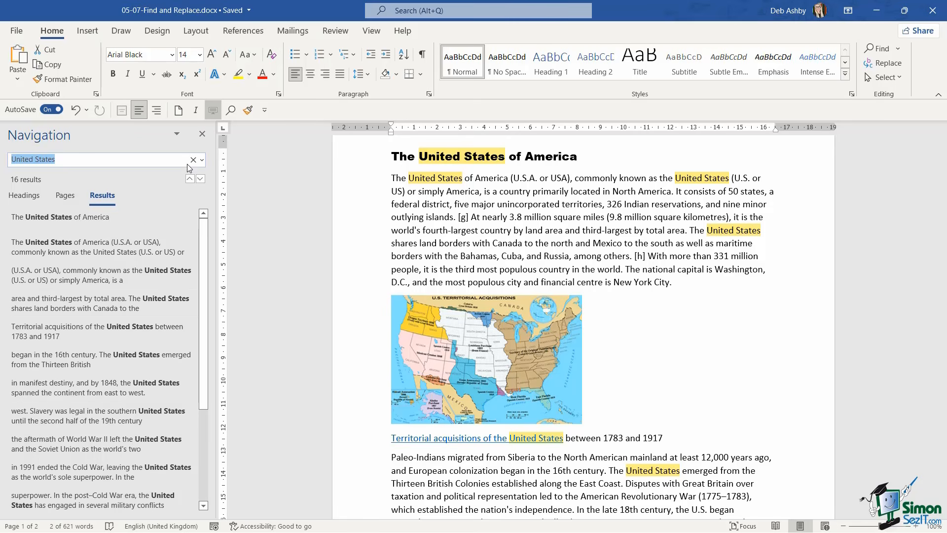
left_click(201, 134)
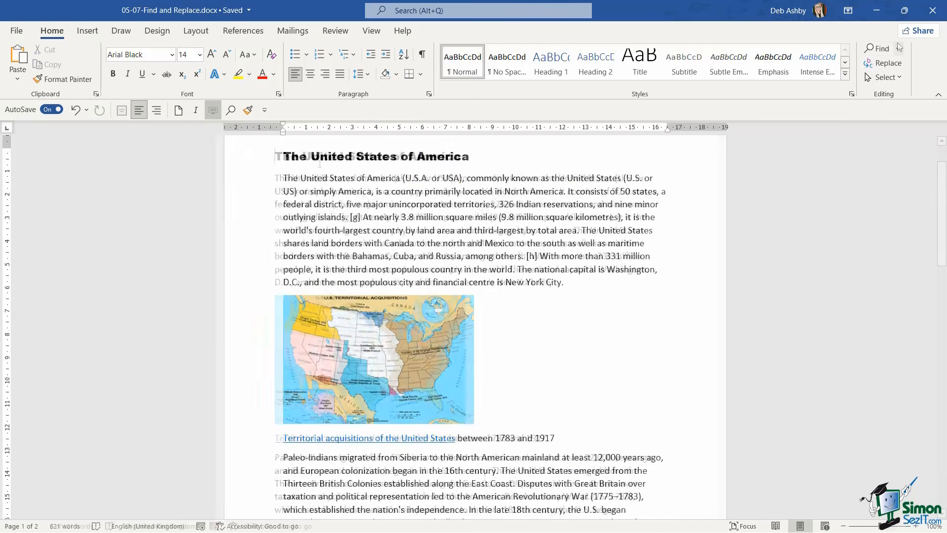
Use Advanced Find to look for "Coast", viewing the Find In choices before finding the first occurrence
left_click(897, 48)
left_click(898, 84)
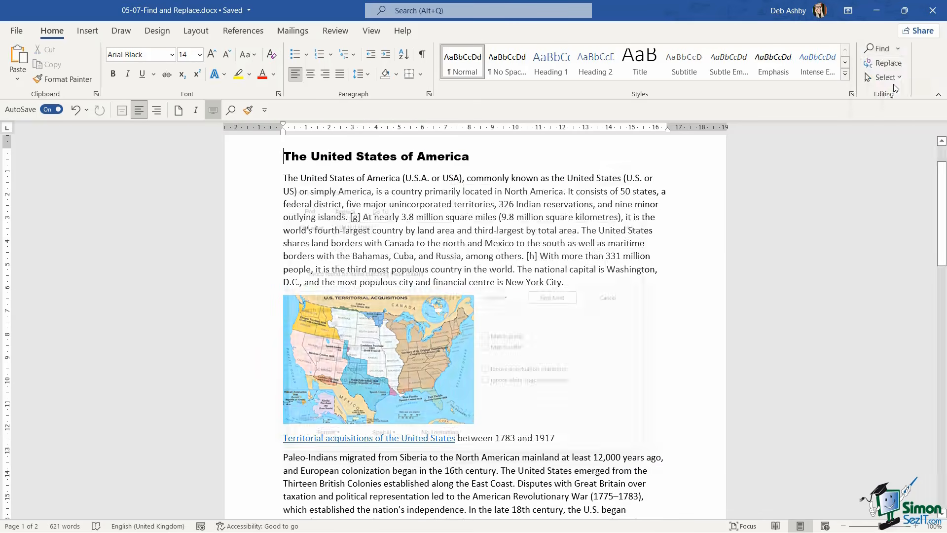
left_click_drag(493, 176, 511, 138)
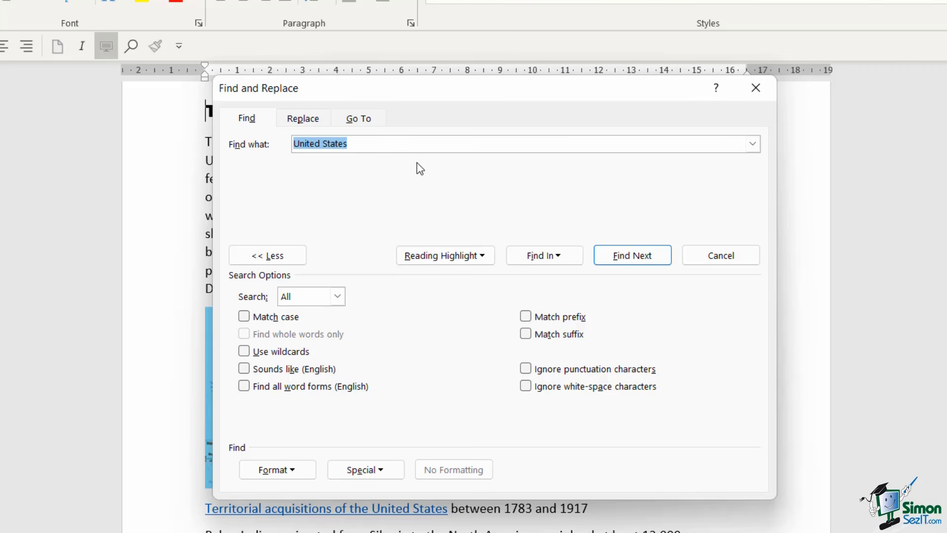
key("BackSpace")
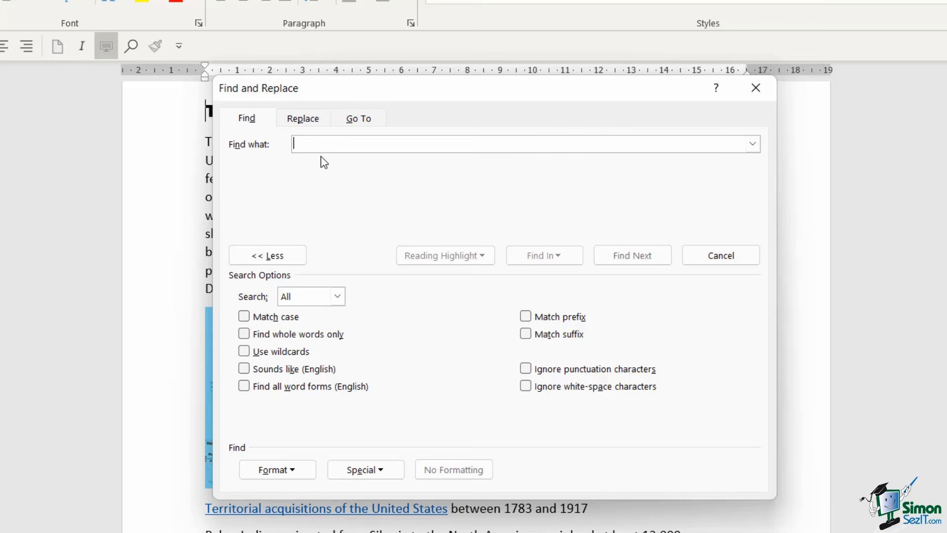
type("Coast")
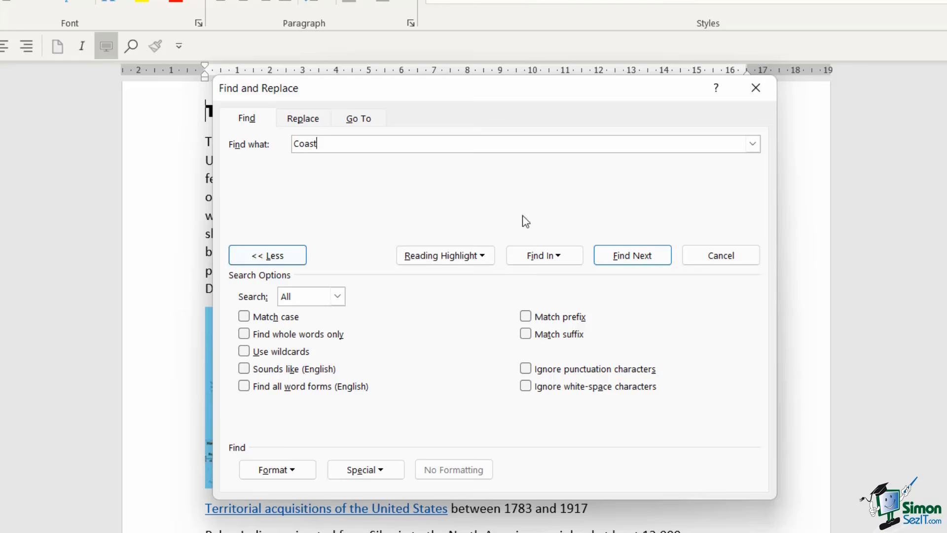
left_click(561, 257)
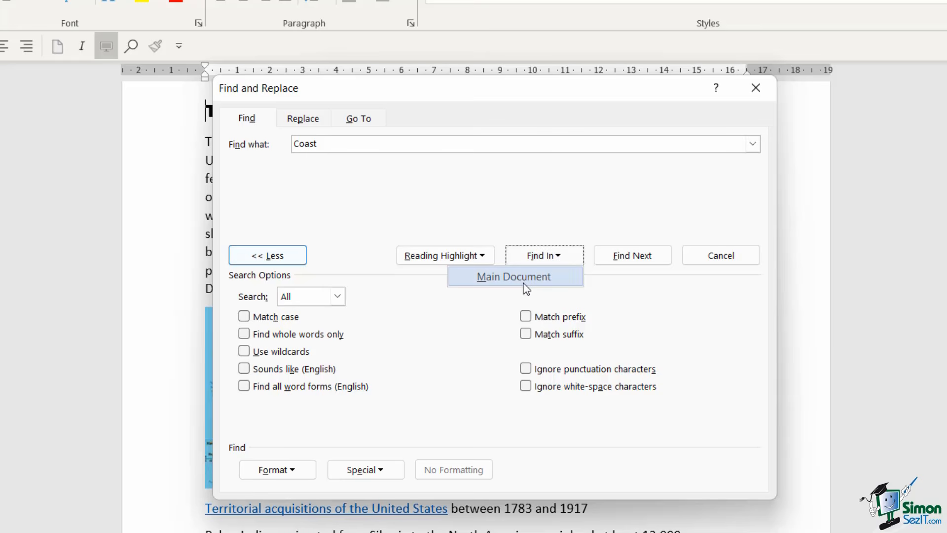
left_click(607, 187)
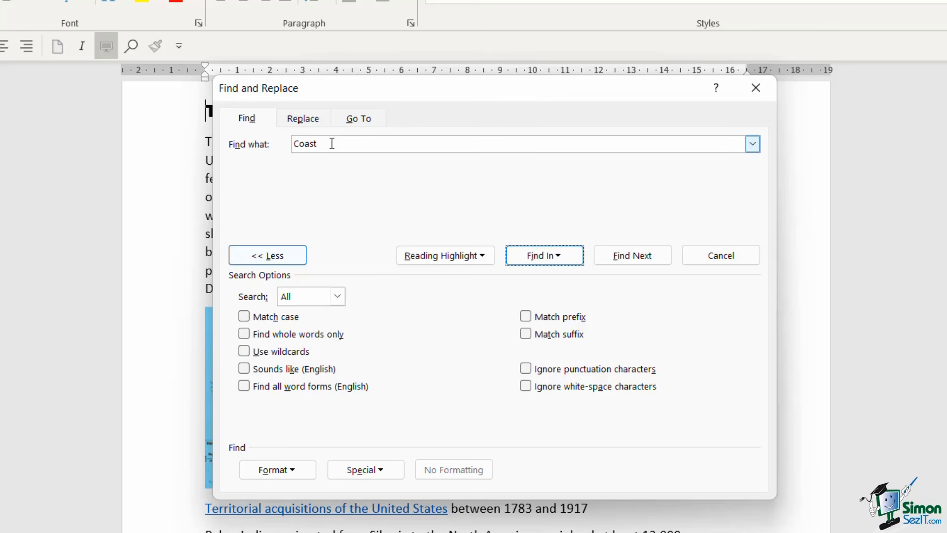
left_click(636, 261)
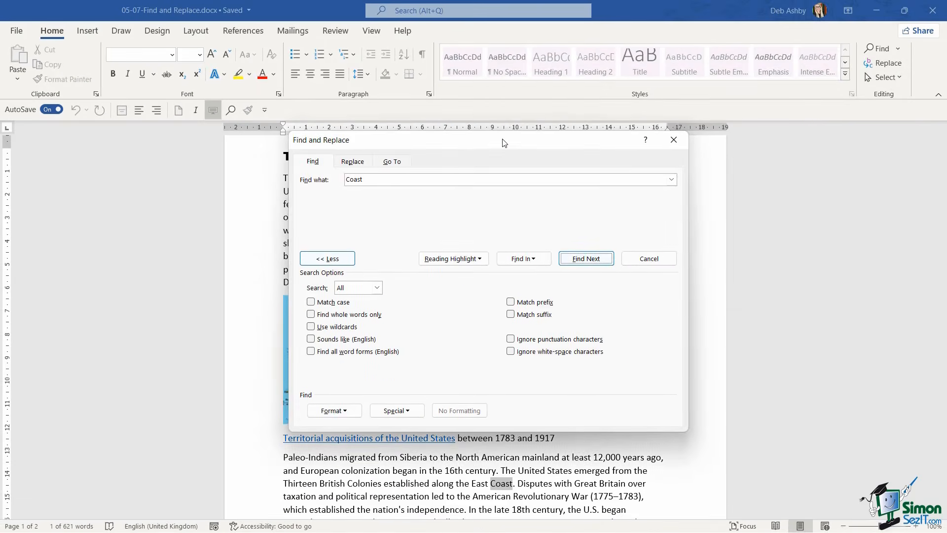
Move the Find and Replace dialog away from the text and search for the next occurrence of "Coast"
left_click_drag(461, 149, 672, 60)
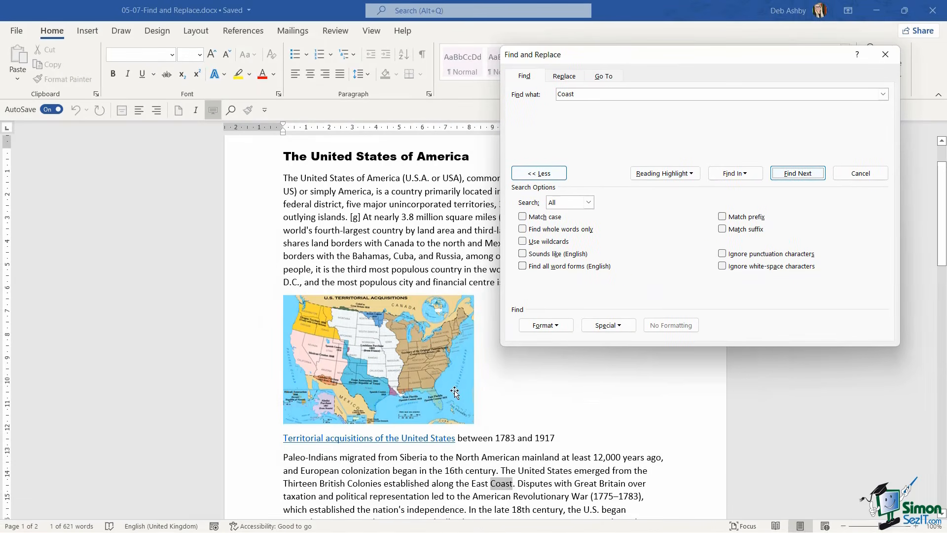
scroll(493, 405, "down", 2)
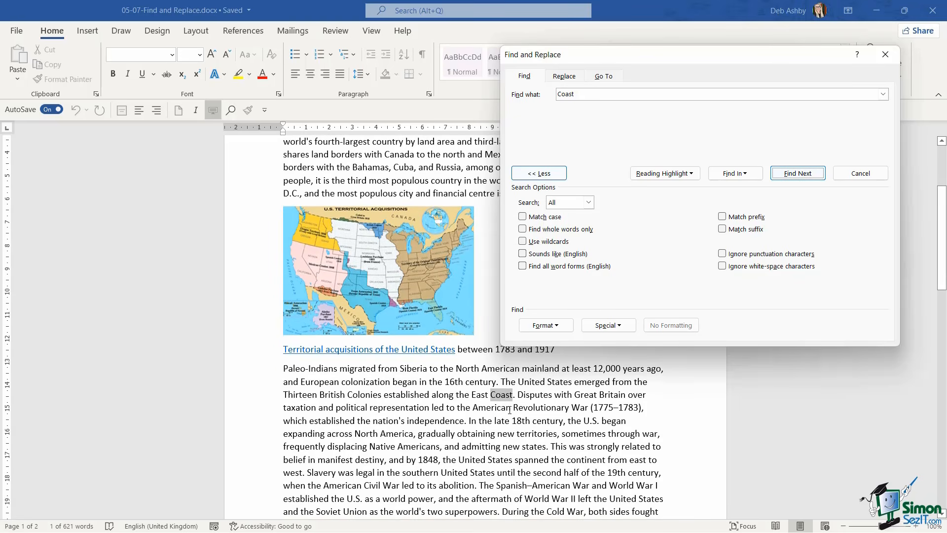
left_click(810, 177)
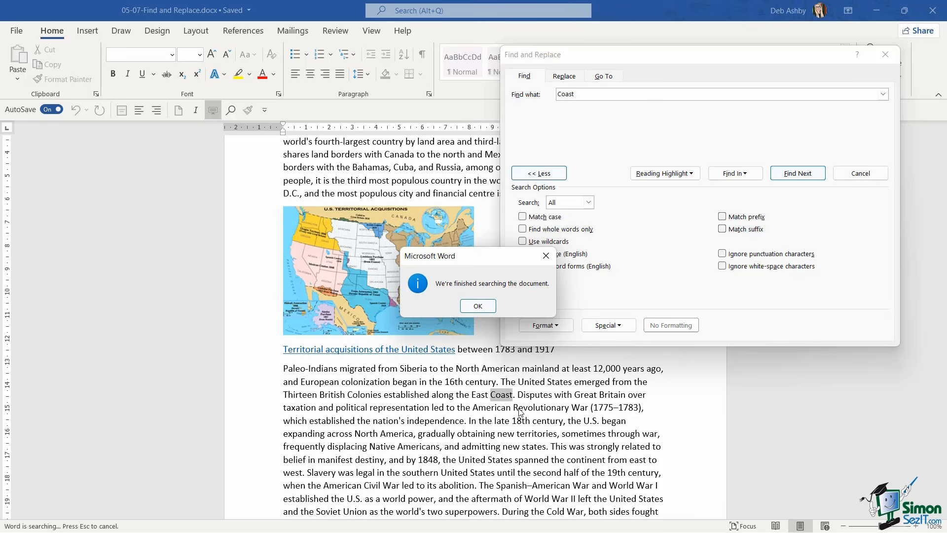
left_click(480, 306)
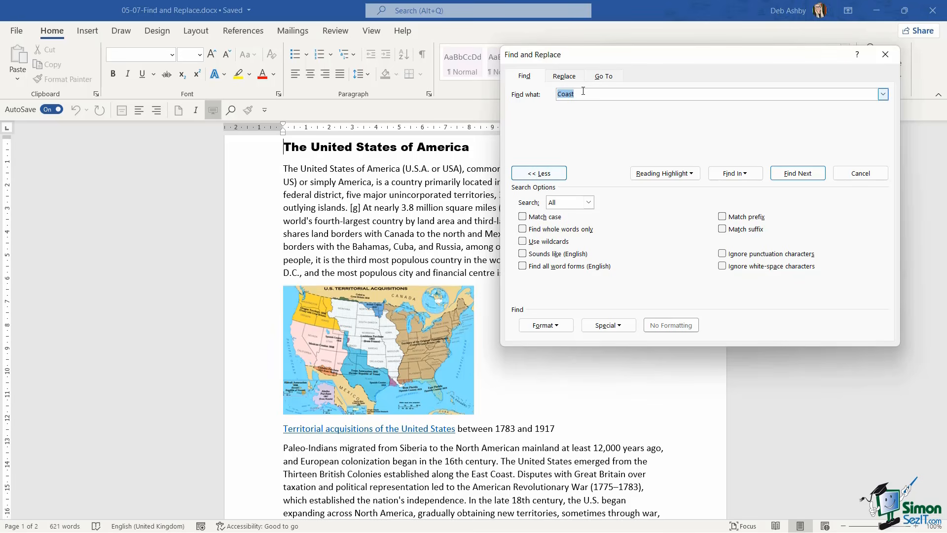
Replace the search term with "USA", turn on Match case and find the first occurrence
key("BackSpace")
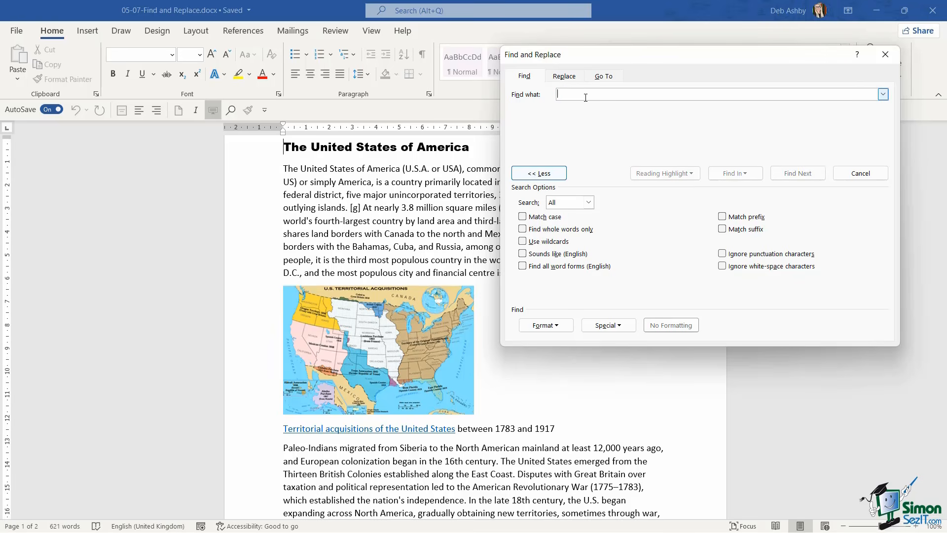
type("USA")
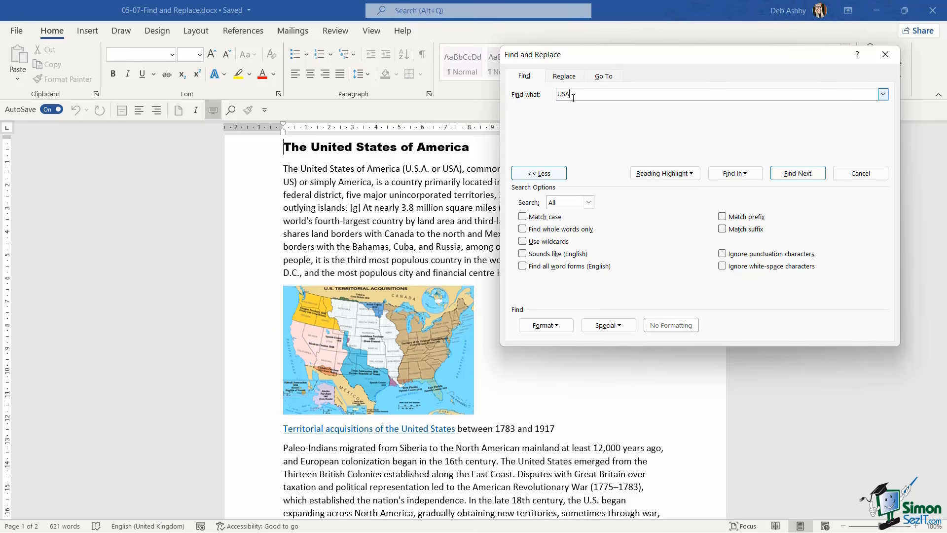
left_click(523, 218)
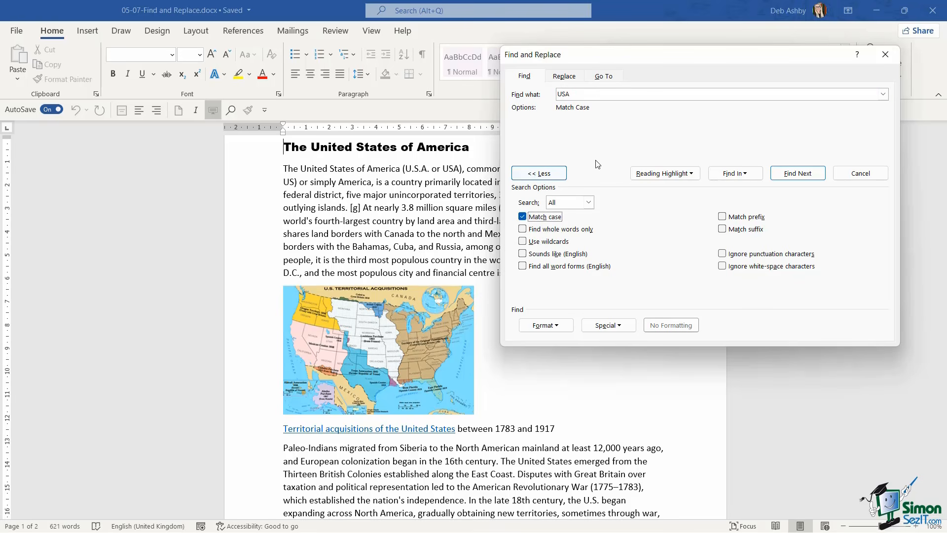
double_click(583, 95)
left_click(789, 177)
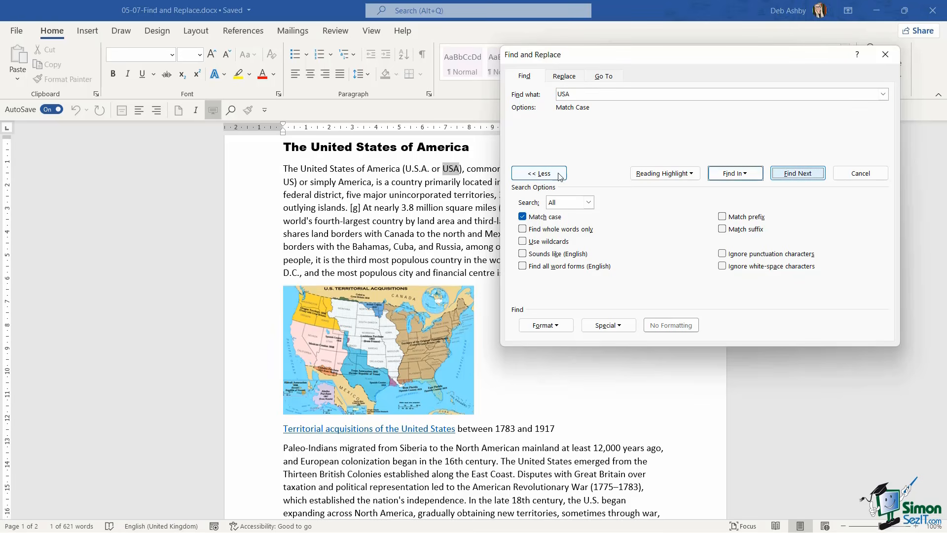
Search for the next case-matched occurrence of "USA" and turn off Match case
left_click(792, 177)
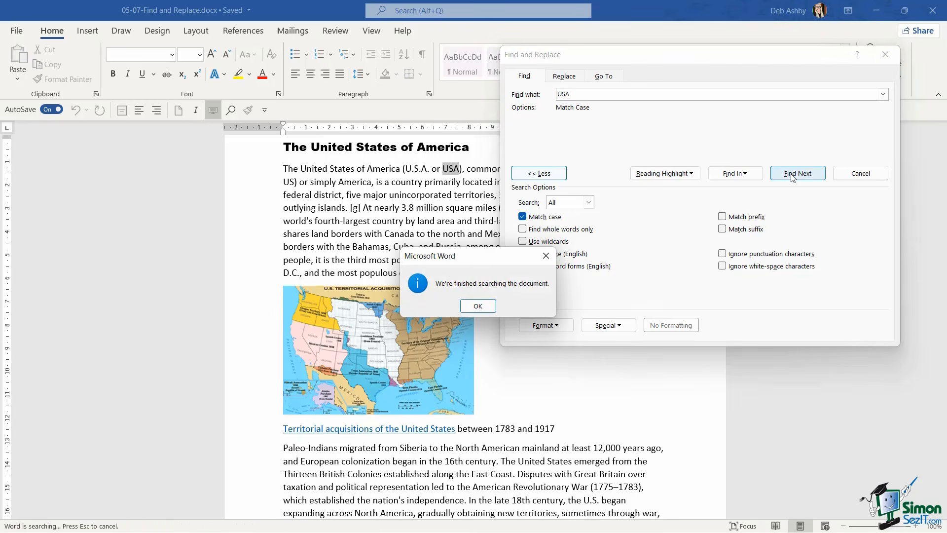
left_click(479, 307)
left_click(541, 217)
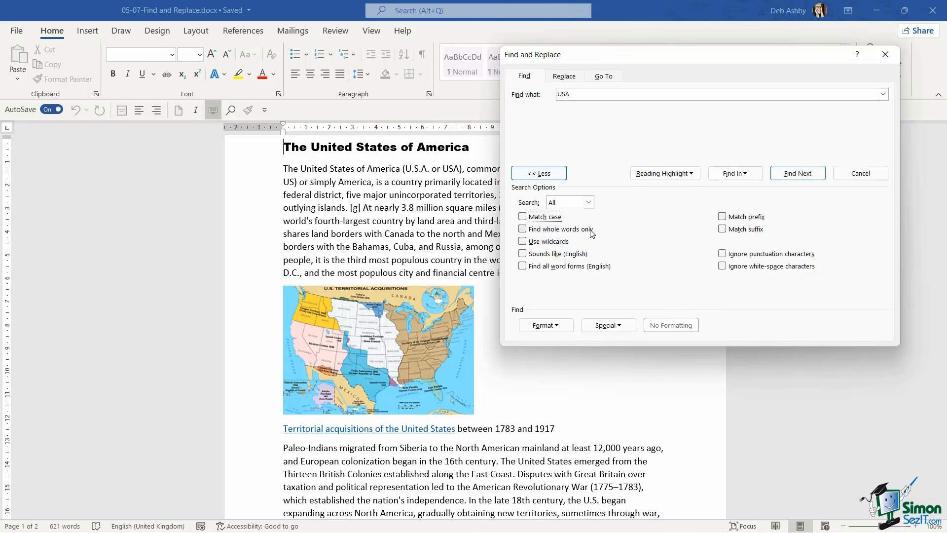
Turn on Use wildcards, search for "United*" and go through its successive occurrences in the document
left_click(523, 243)
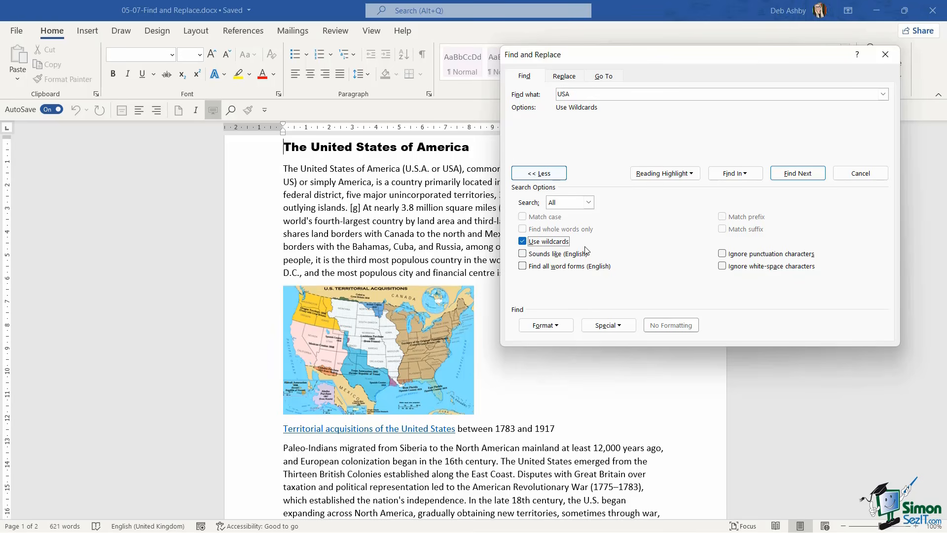
left_click(582, 98)
double_click(582, 98)
type("United*")
key("Return")
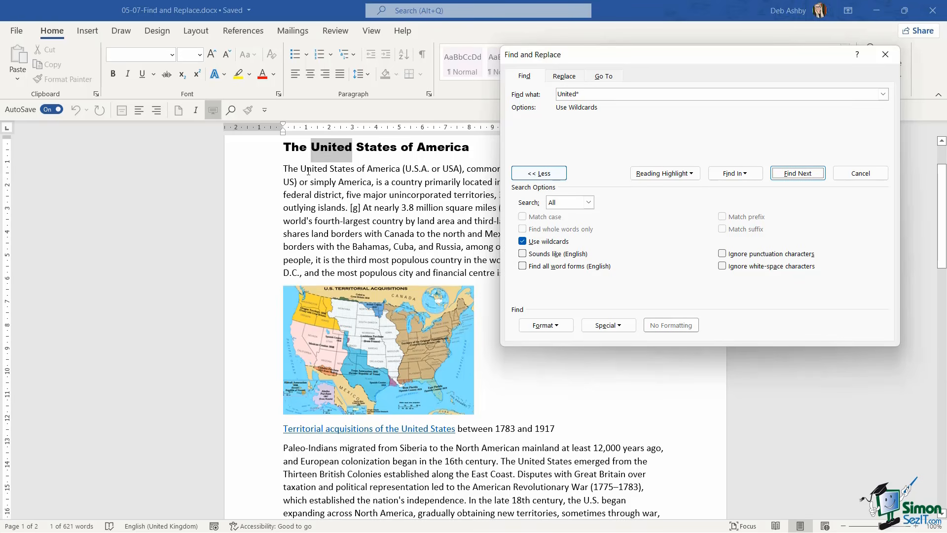
left_click(806, 175)
left_click(806, 175)
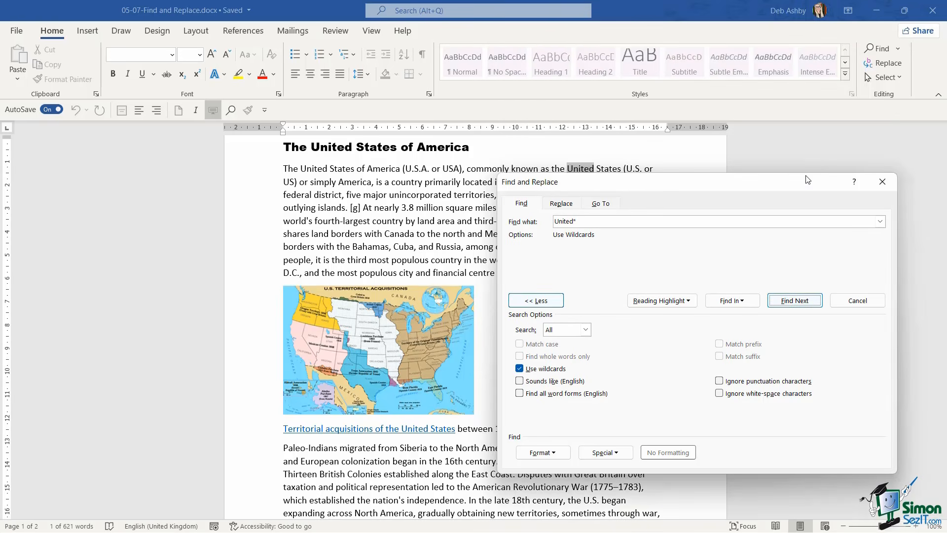
key("Return")
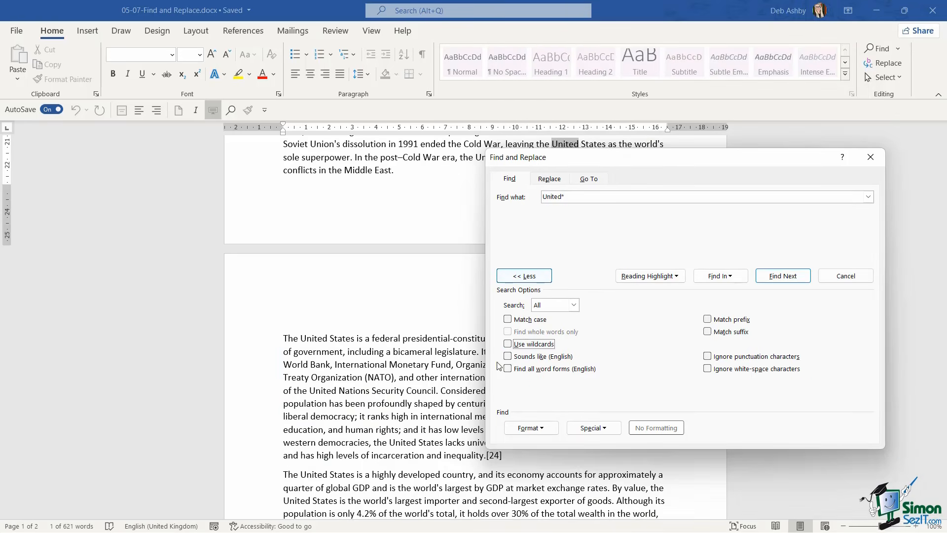
Turn off Use wildcards and search from the document's beginning for "live" with the Sounds like (English) option
left_click(528, 344)
scroll(361, 207, "up", 3)
scroll(360, 207, "up", 10)
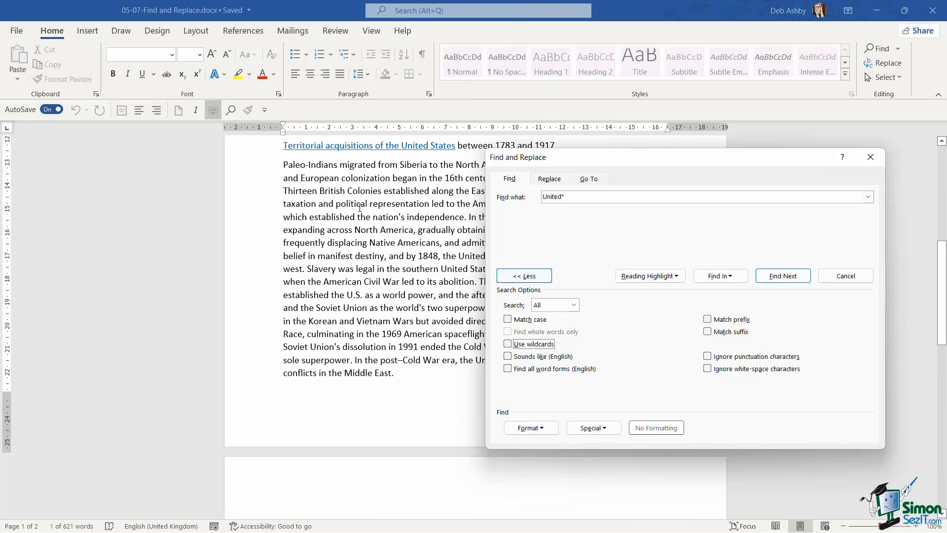
scroll(358, 207, "up", 5)
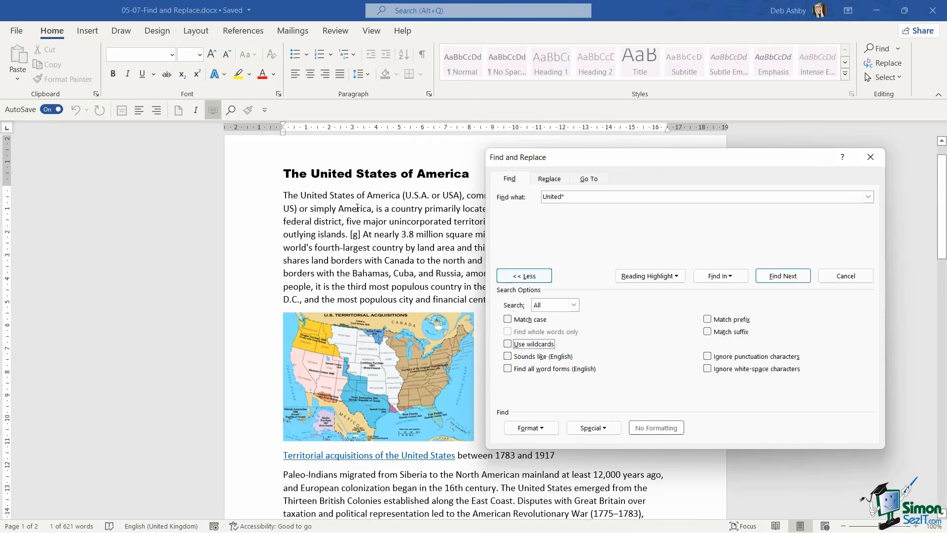
scroll(357, 207, "down", 1)
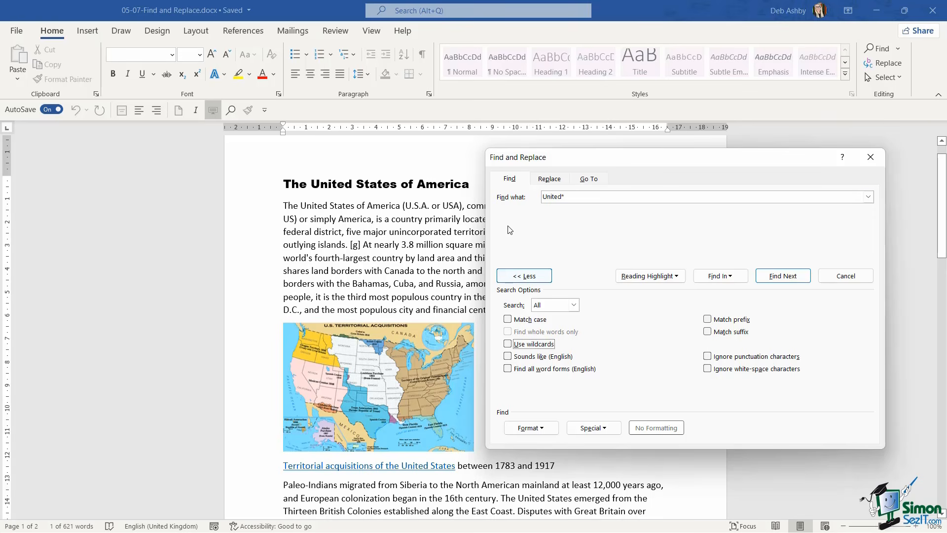
left_click_drag(573, 197, 520, 196)
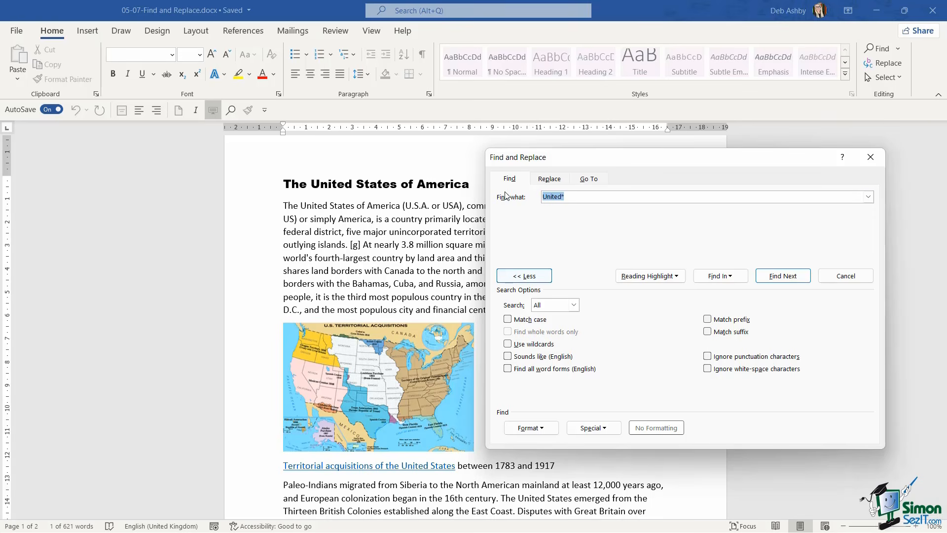
key("Delete")
type("live")
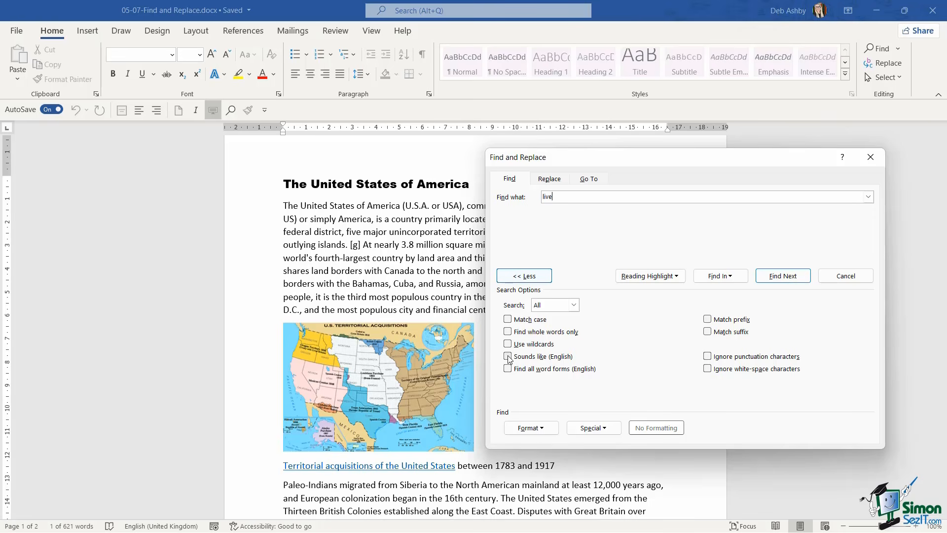
left_click(533, 355)
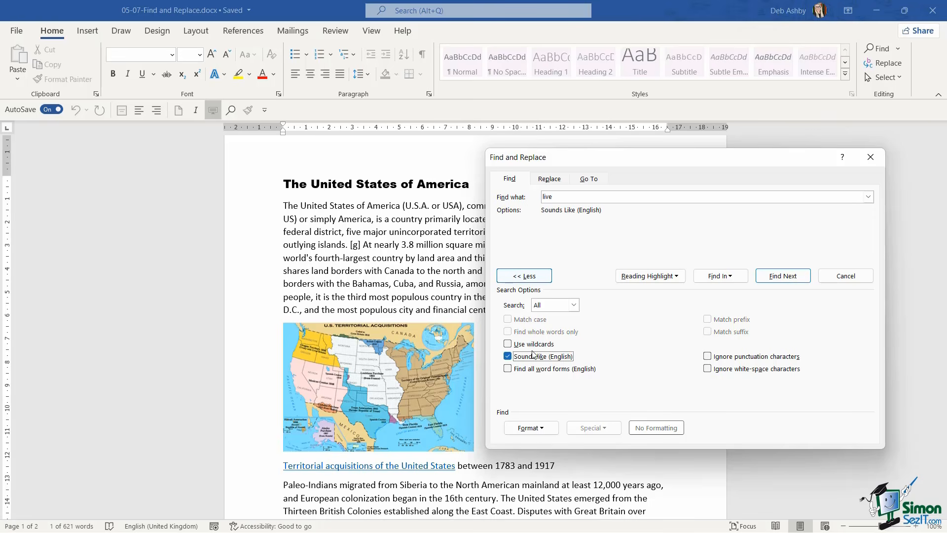
left_click(790, 280)
left_click(790, 280)
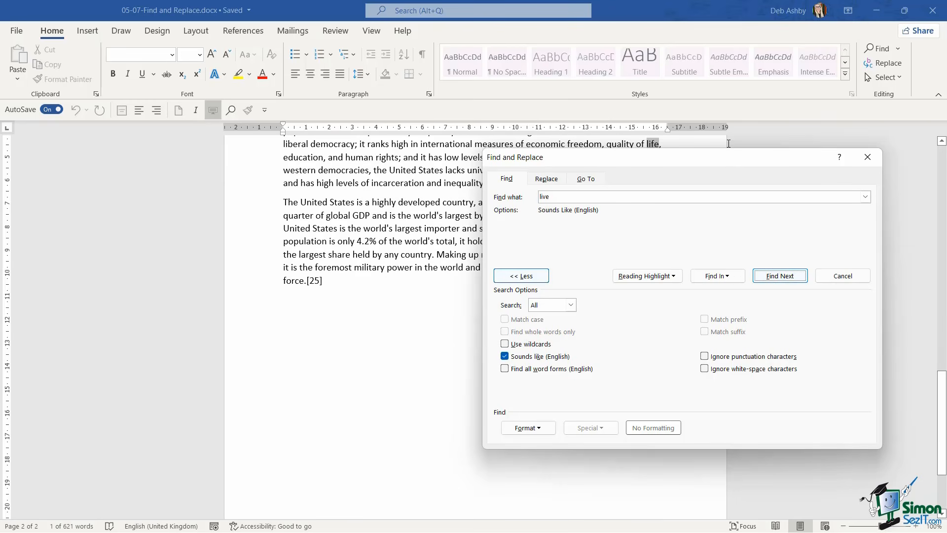
Move the Find and Replace dialog off the found word and search for the next word that sounds like "live"
left_click_drag(721, 158, 641, 188)
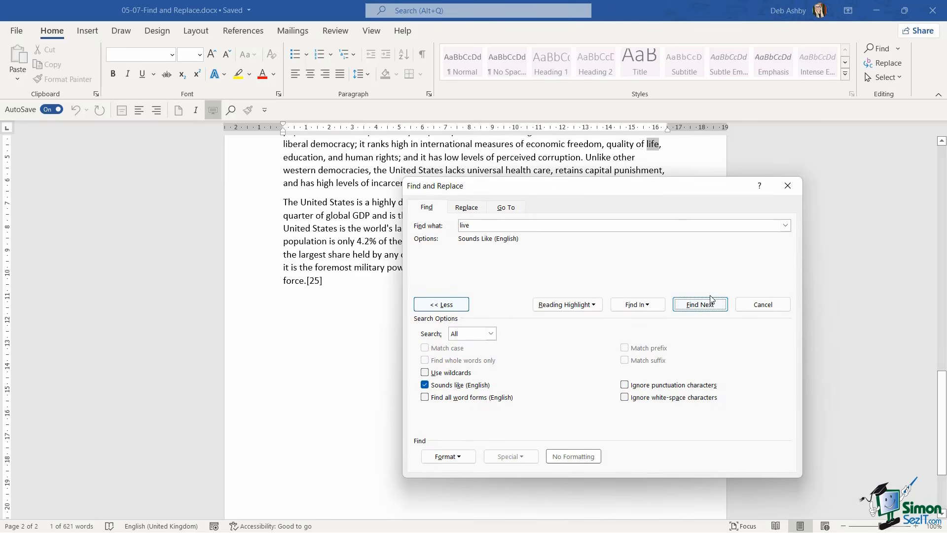
left_click(701, 309)
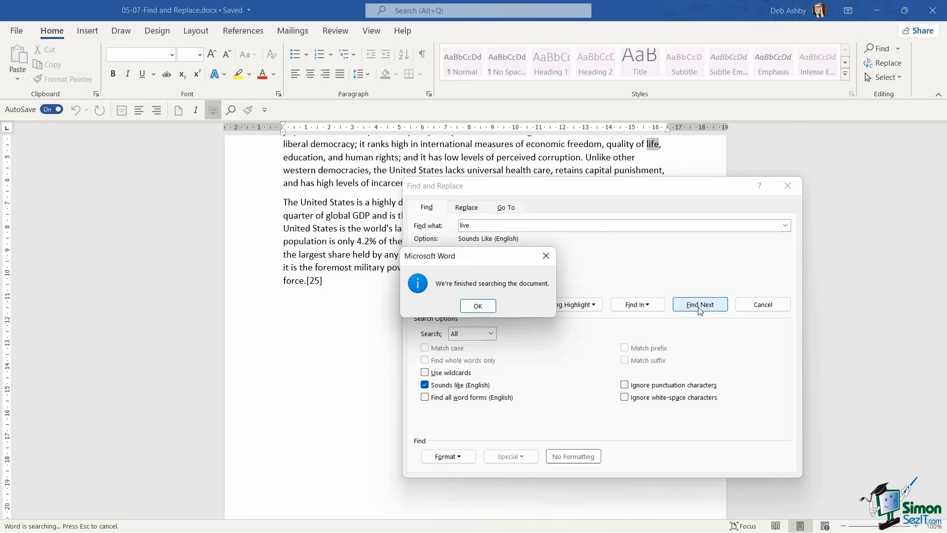
left_click(478, 306)
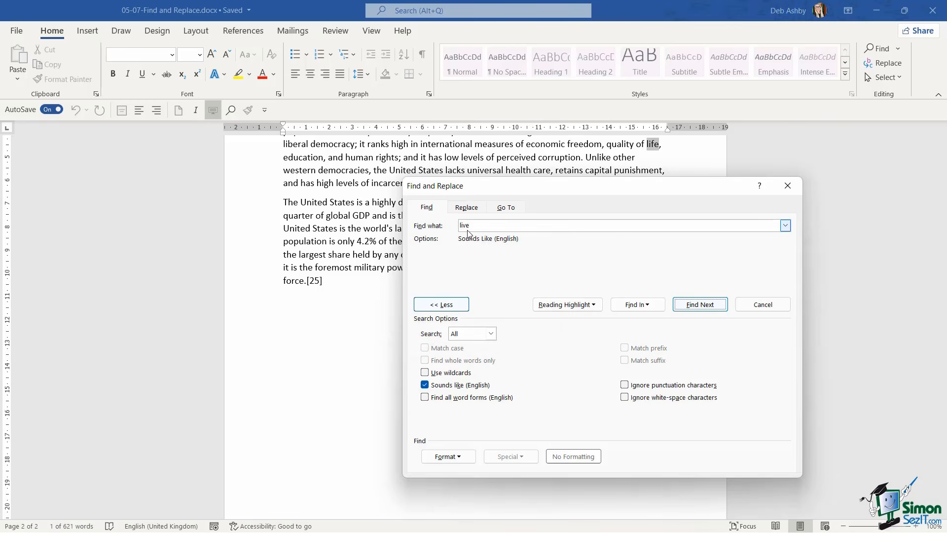
Turn off Sounds like (English) and close the Find and Replace dialog
left_click(425, 386)
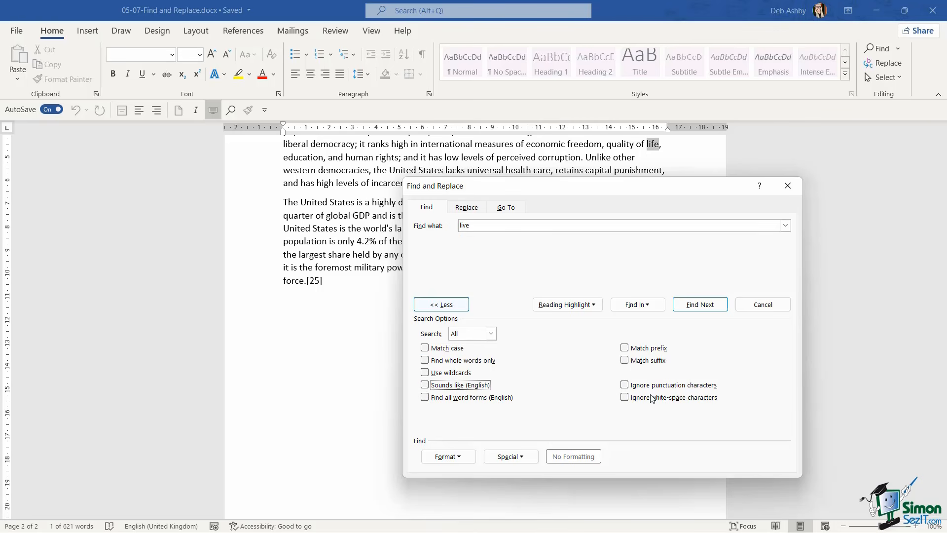
left_click_drag(602, 190, 632, 66)
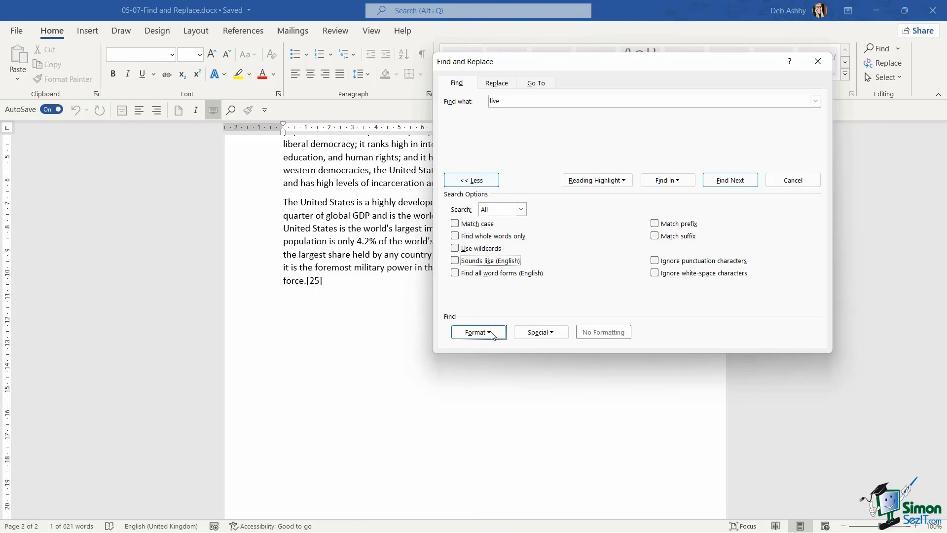
left_click(793, 180)
Make the words "displacing", "aftermath", "avoided" and "conflicts" bold in the paragraph beginning "Paleo-Indians migrated"
scroll(515, 225, "up", 13)
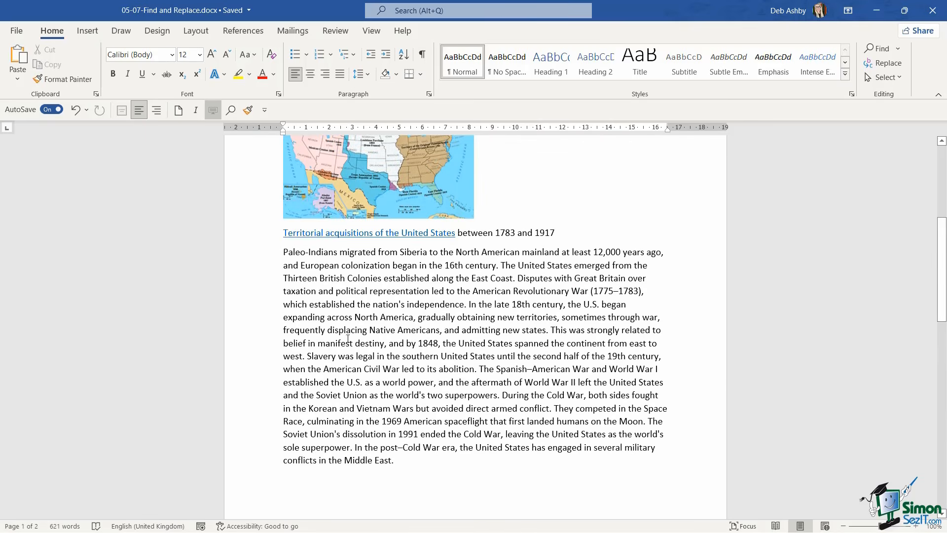
double_click(348, 330)
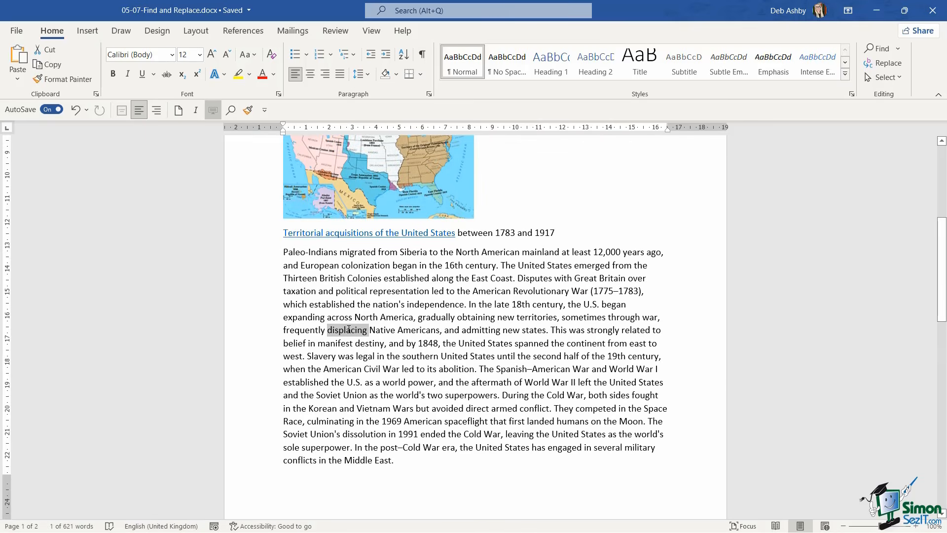
key("ctrl+b")
scroll(480, 287, "down", 2)
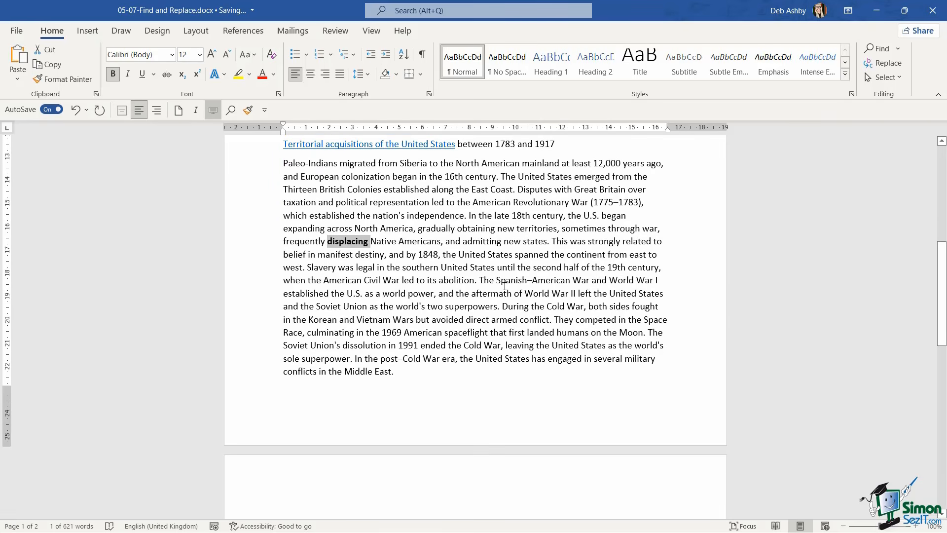
double_click(484, 295)
key("ctrl+b")
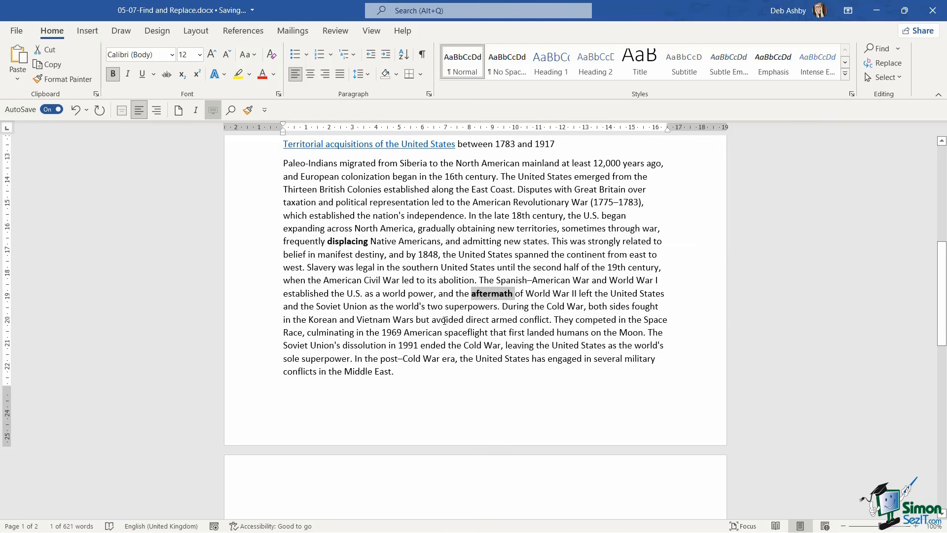
double_click(448, 320)
key("ctrl+b")
double_click(365, 372)
key("ctrl+b")
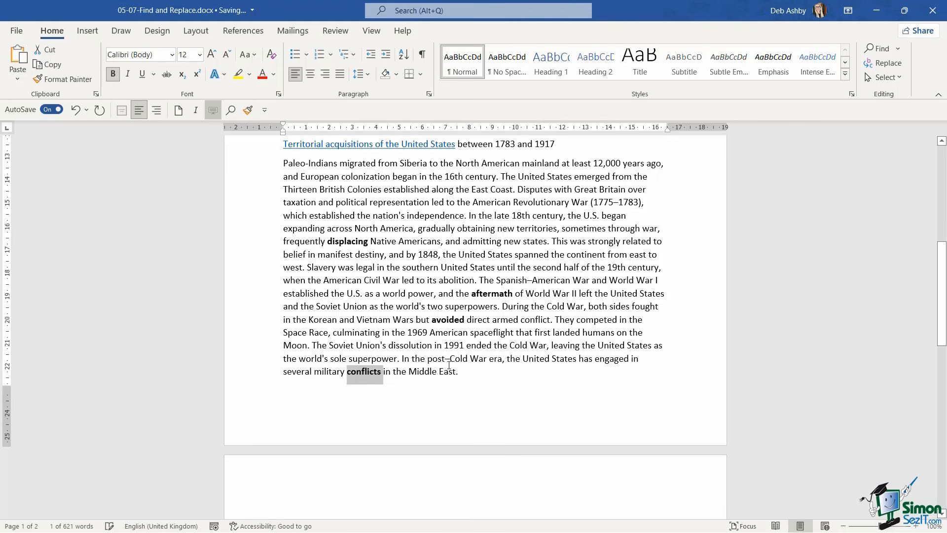
Deselect the bolded word and reopen Advanced Find
left_click(434, 215)
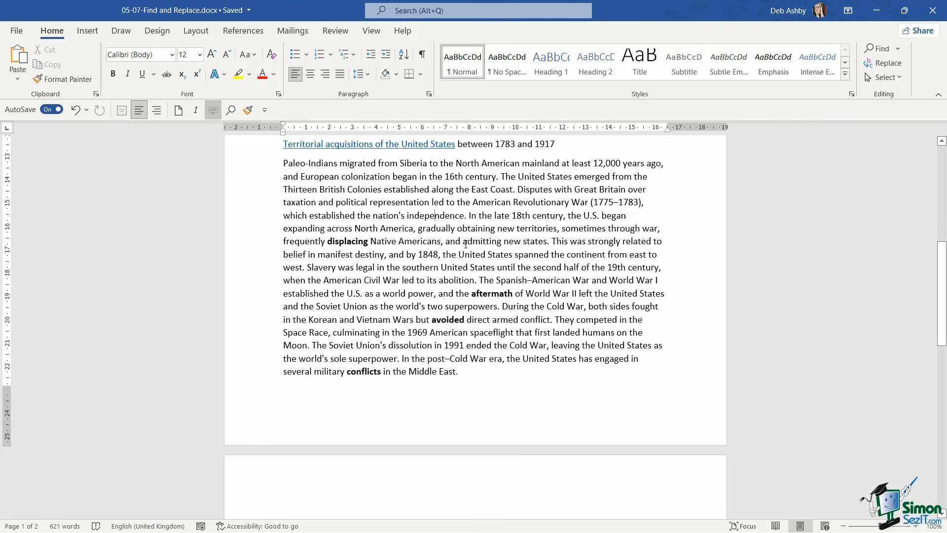
left_click(898, 49)
left_click(900, 83)
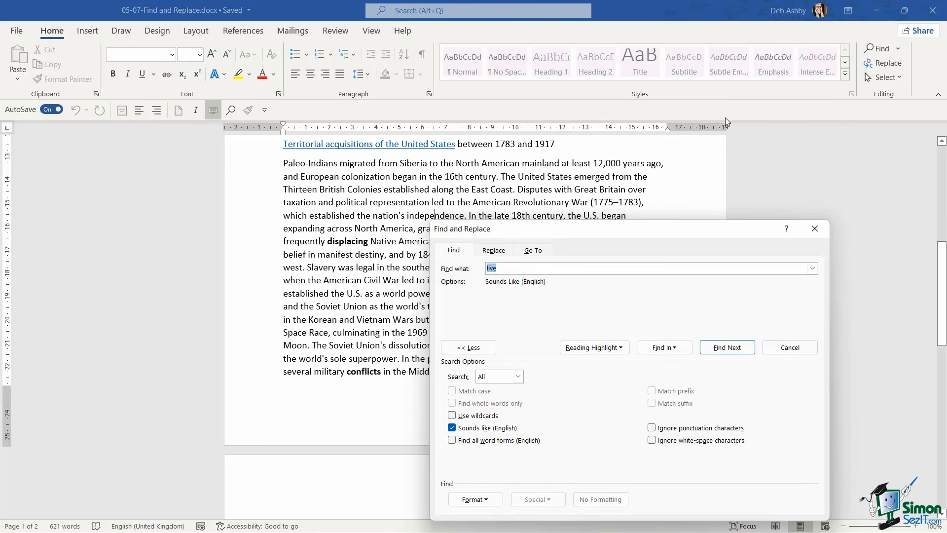
Turn off the Sounds like option in the search settings and clear the search term
type("live")
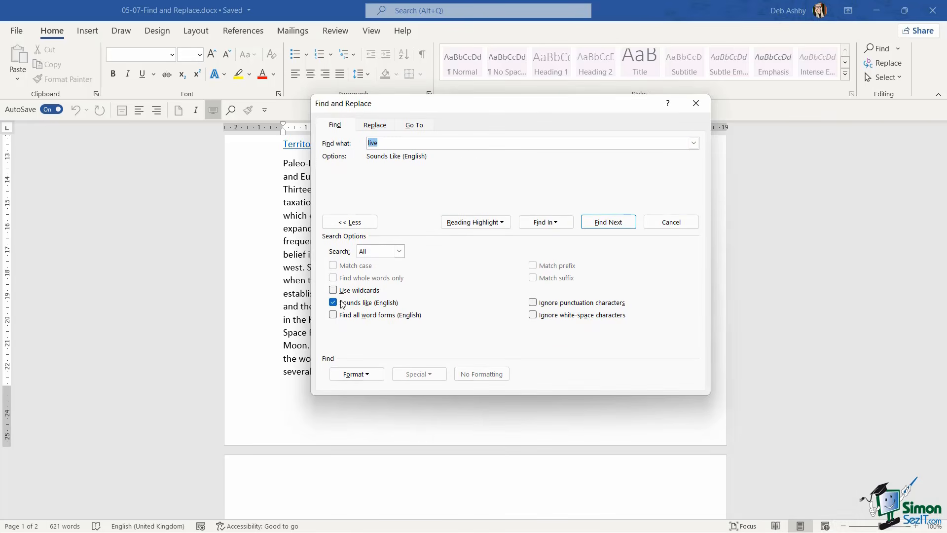
left_click(333, 301)
double_click(395, 143)
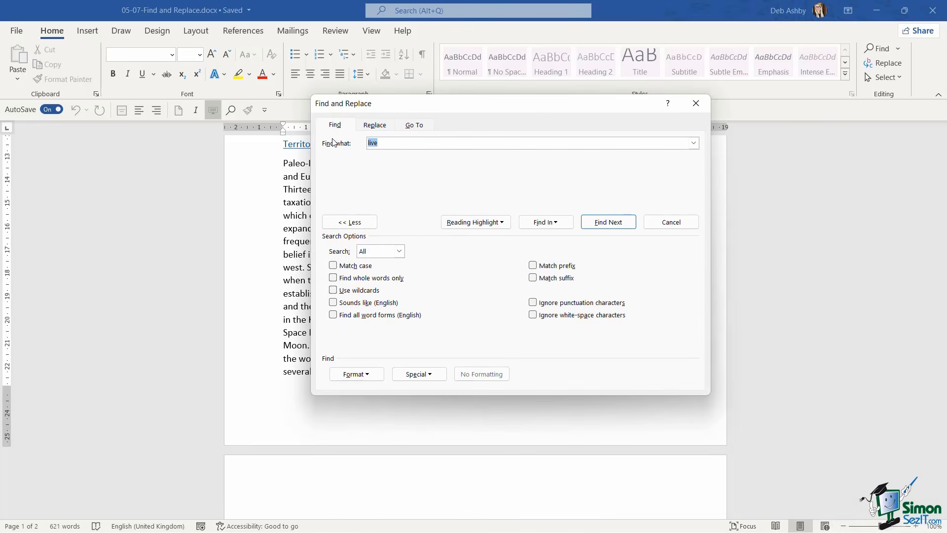
key("BackSpace")
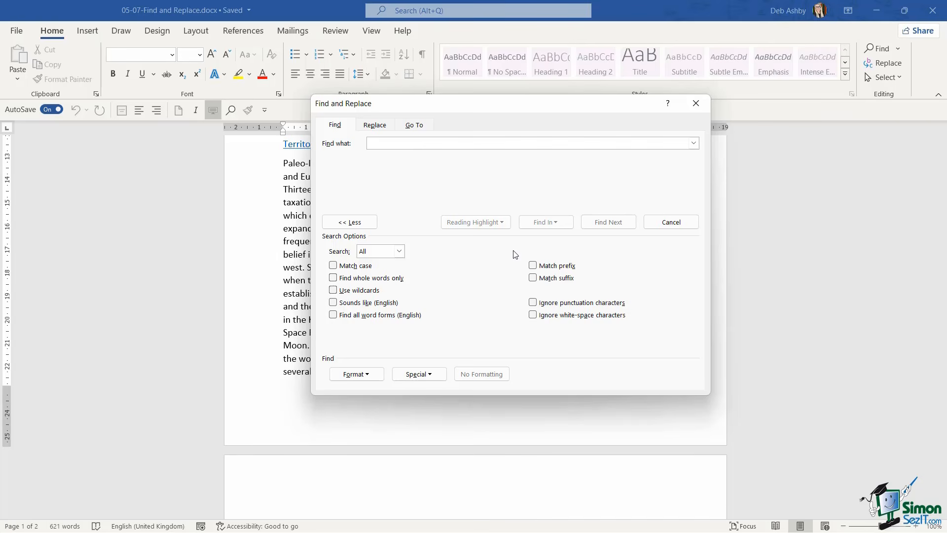
Restrict the search to text formatted with the Bold font style
left_click(366, 376)
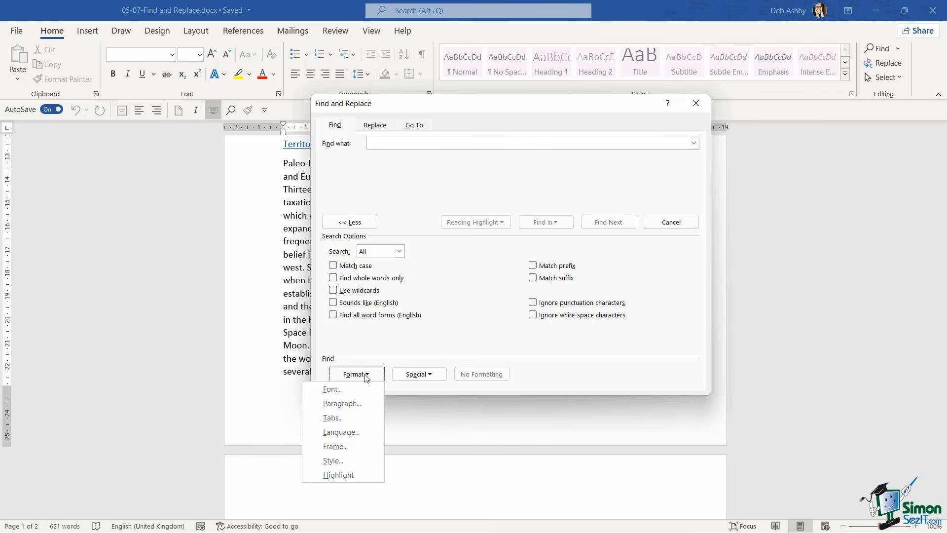
left_click(344, 391)
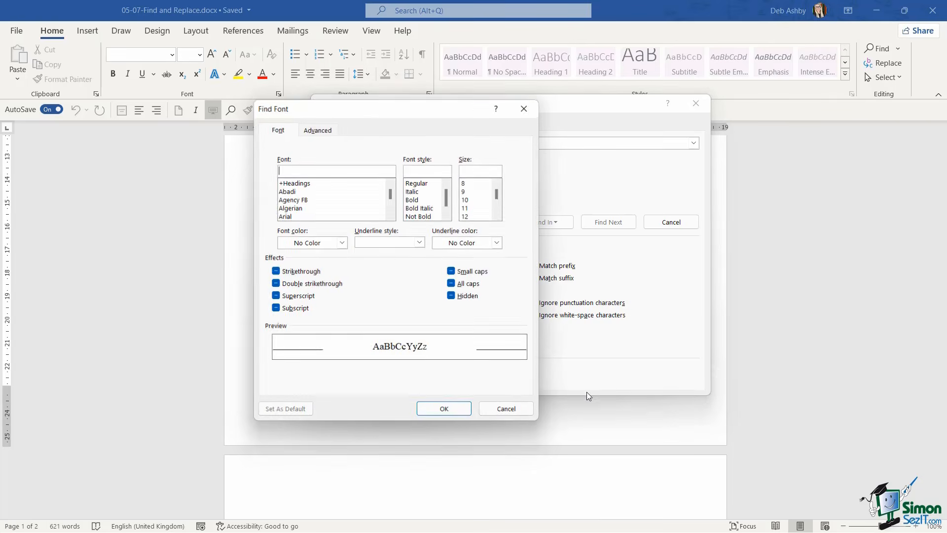
left_click(417, 200)
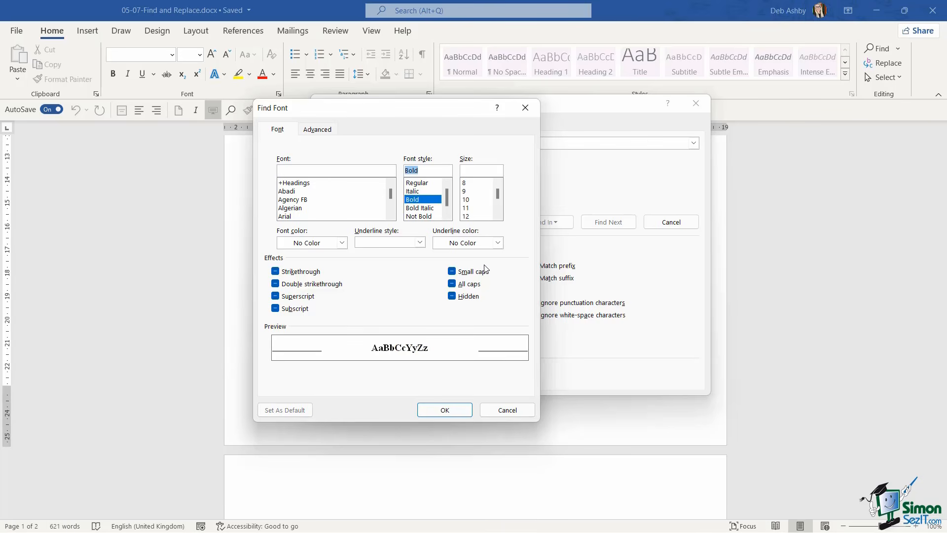
left_click(445, 409)
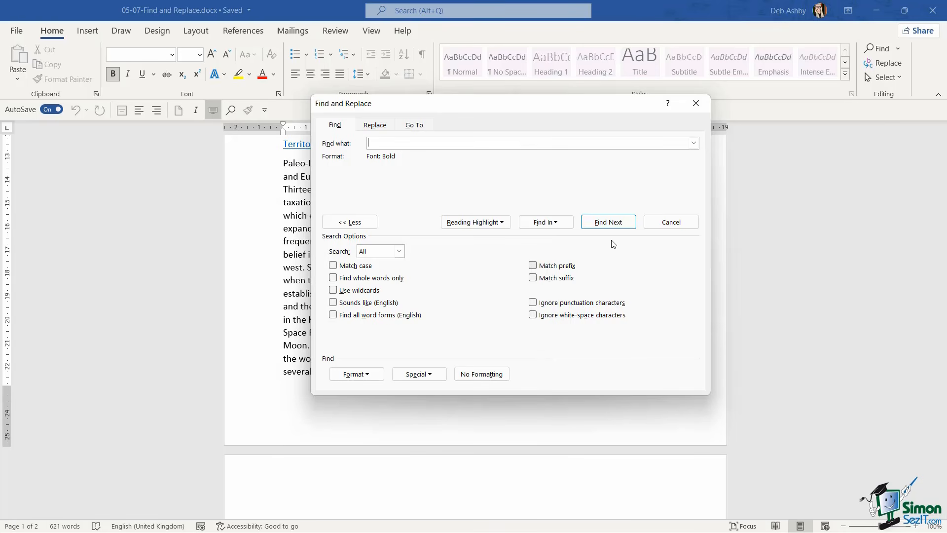
Step through the bold text matches in the document, keeping the dialog clear of the found words
left_click(610, 223)
left_click_drag(521, 230, 704, 170)
left_click(788, 277)
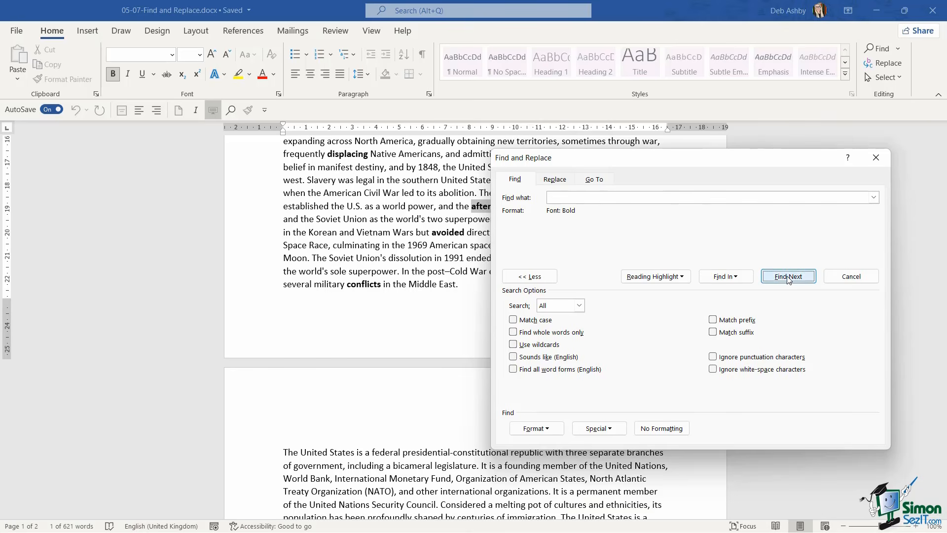
left_click_drag(655, 162, 688, 128)
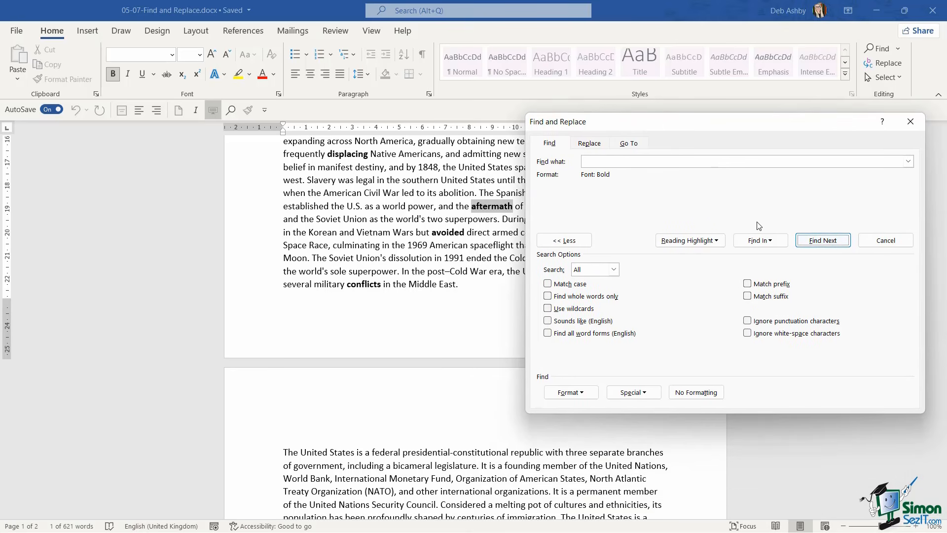
left_click(820, 240)
left_click(820, 240)
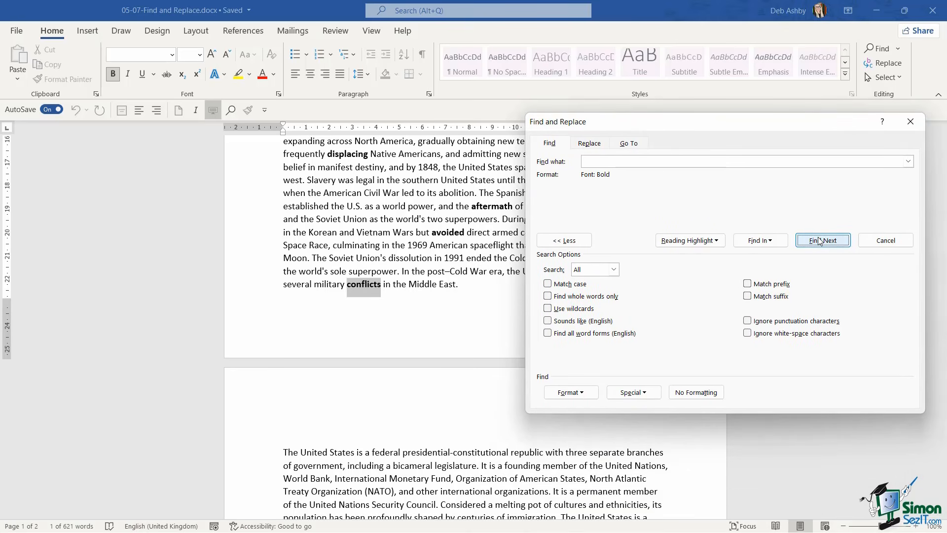
Review the font criteria available for a search, browse the font list, and leave without changes
left_click(582, 393)
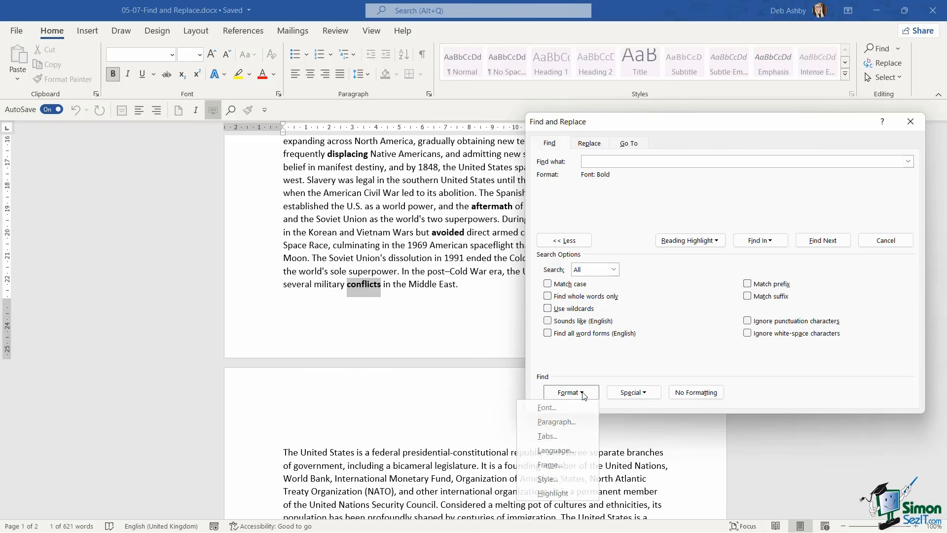
left_click(557, 407)
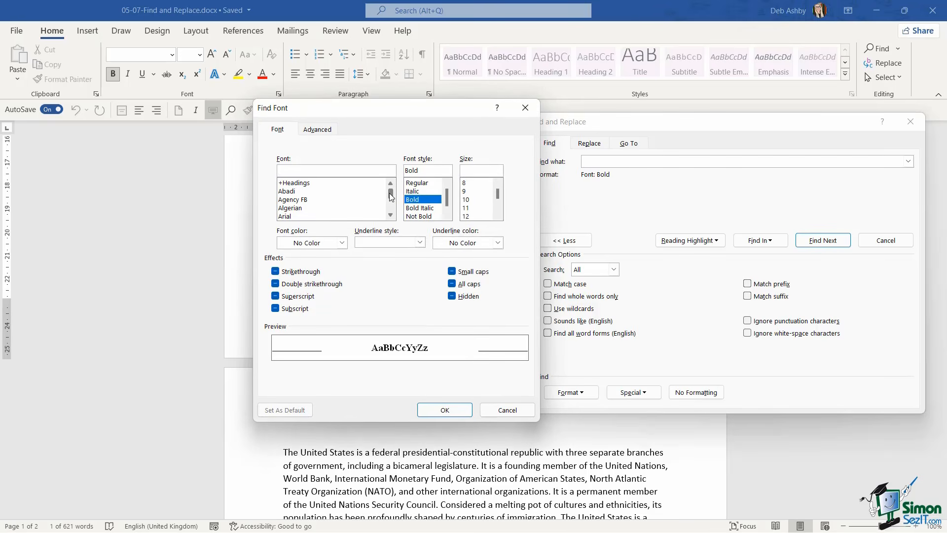
left_click_drag(391, 197, 390, 203)
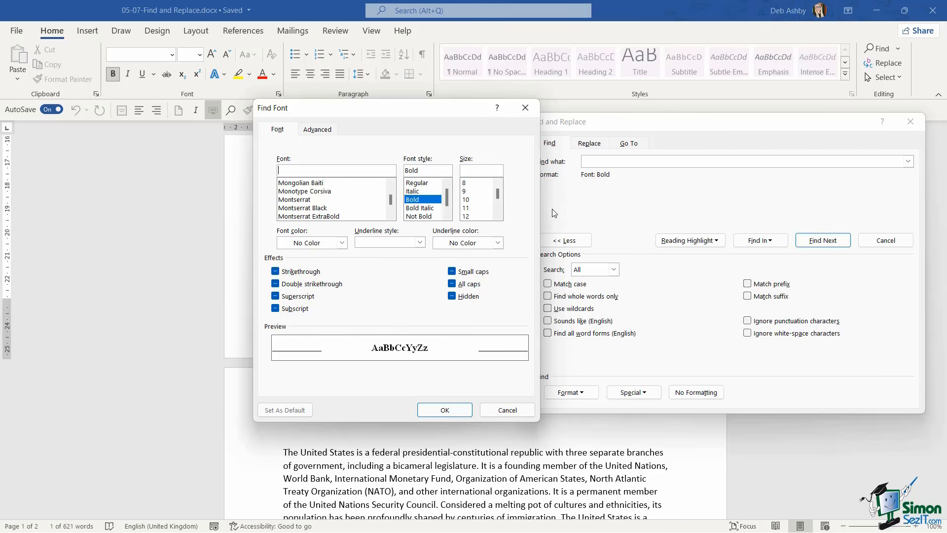
left_click(517, 410)
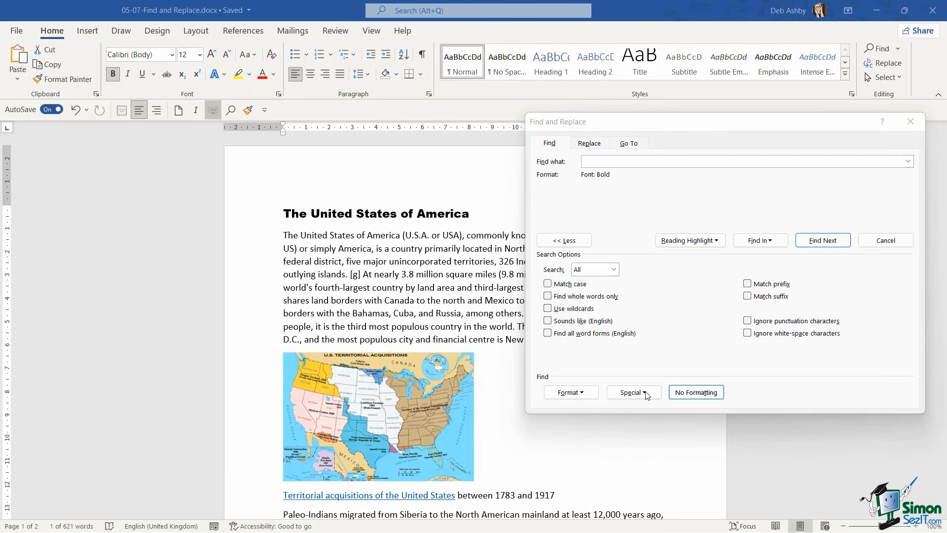
Review the list of special characters that can be searched for, without choosing one
left_click(646, 395)
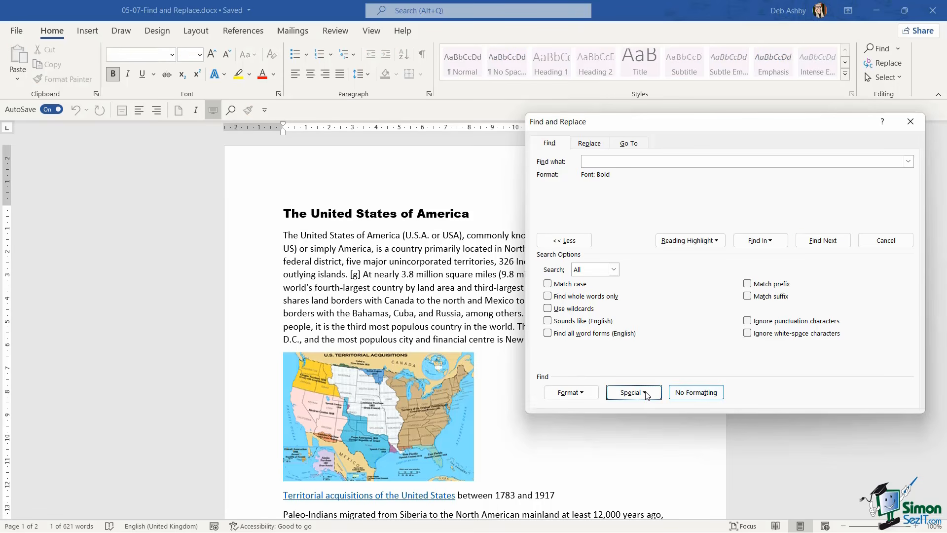
left_click(645, 395)
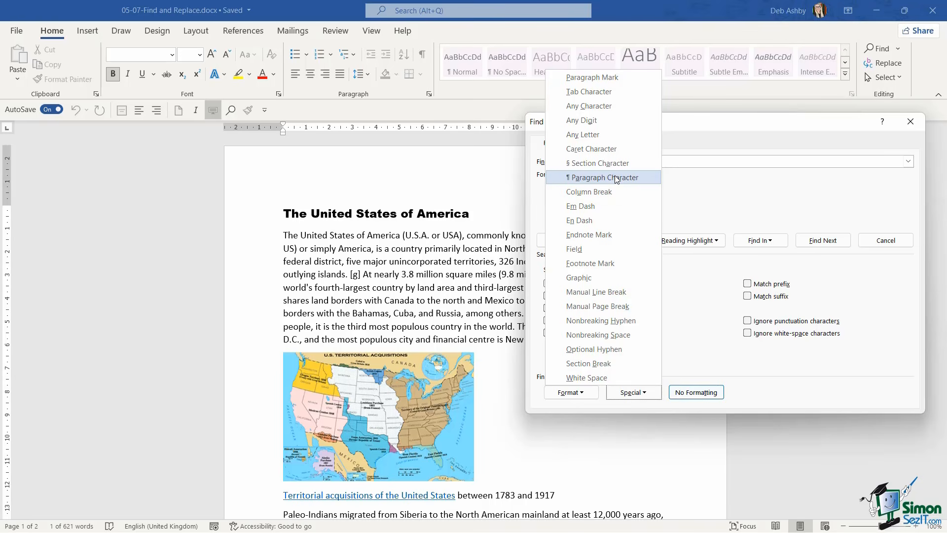
left_click(741, 137)
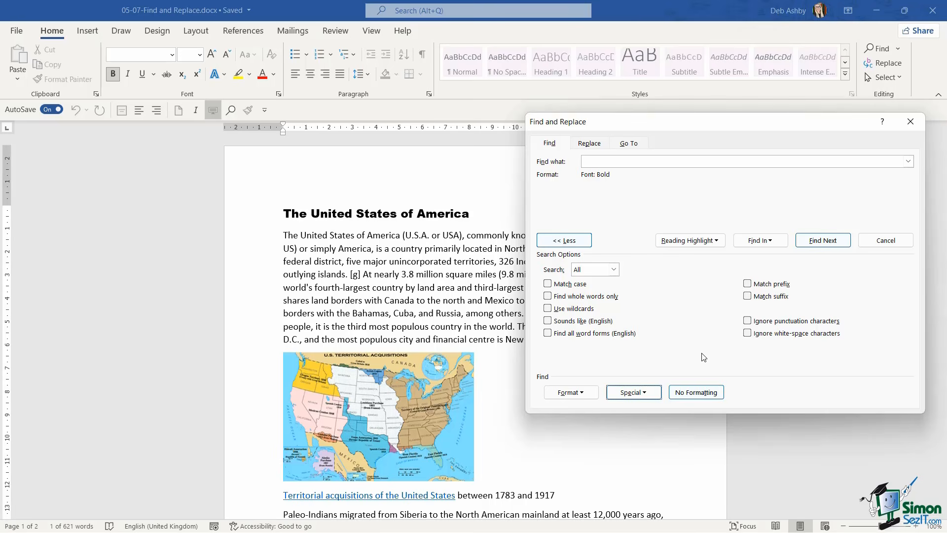
Remove the bold formatting from the search criteria, view the Replace options, and close the dialog
left_click(696, 394)
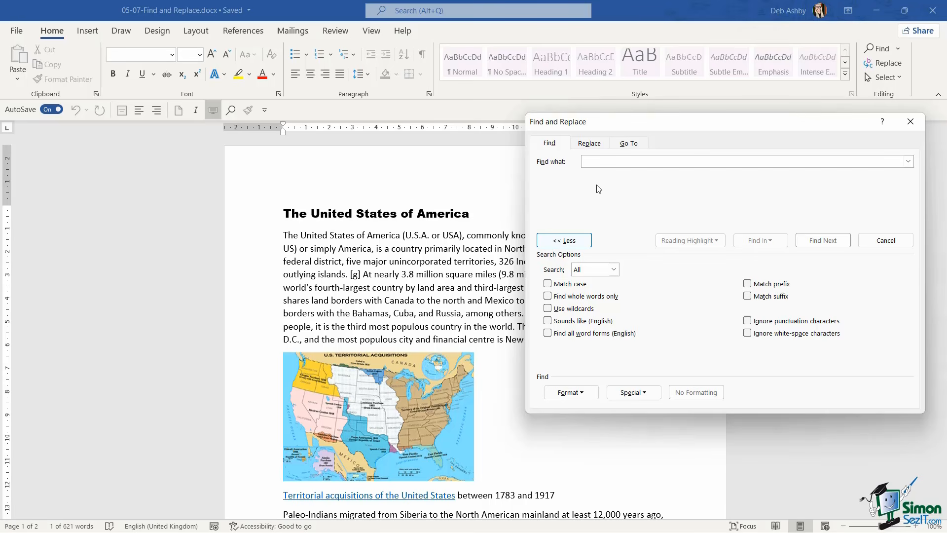
left_click(592, 144)
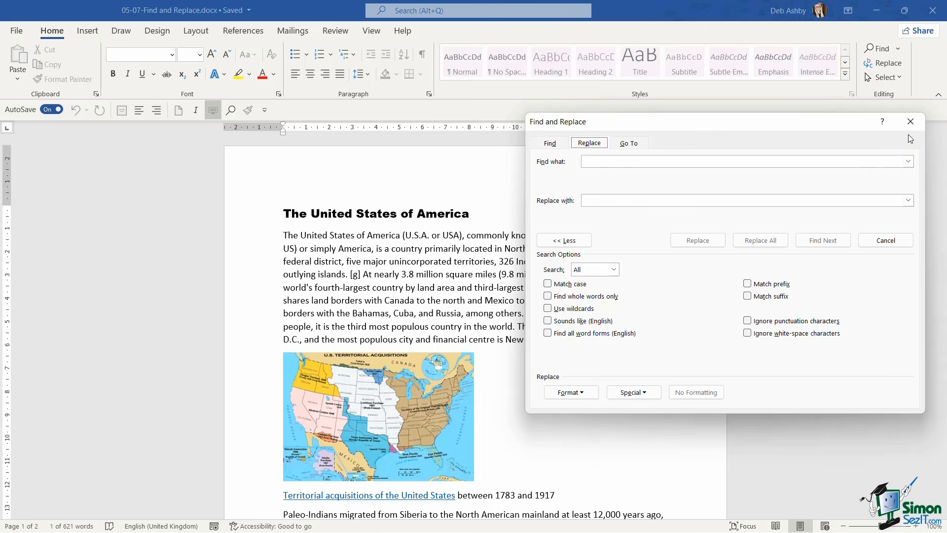
left_click(911, 121)
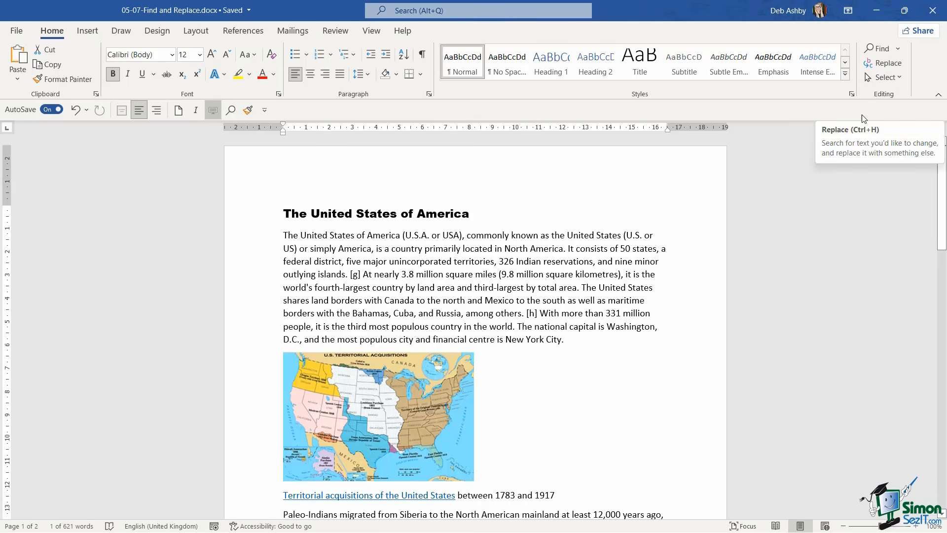
Reopen Replace and clear the bold format and the search term "conflicts" from its criteria
left_click(880, 64)
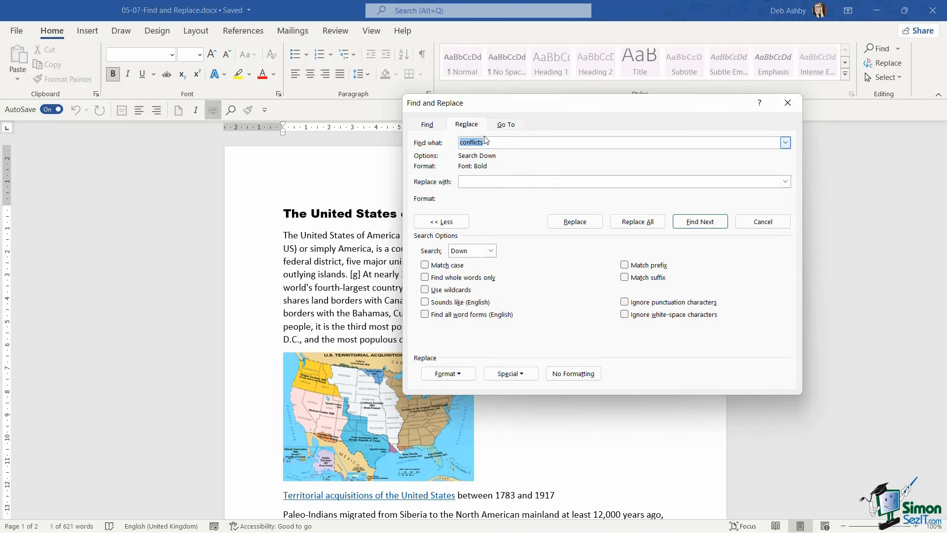
left_click(573, 374)
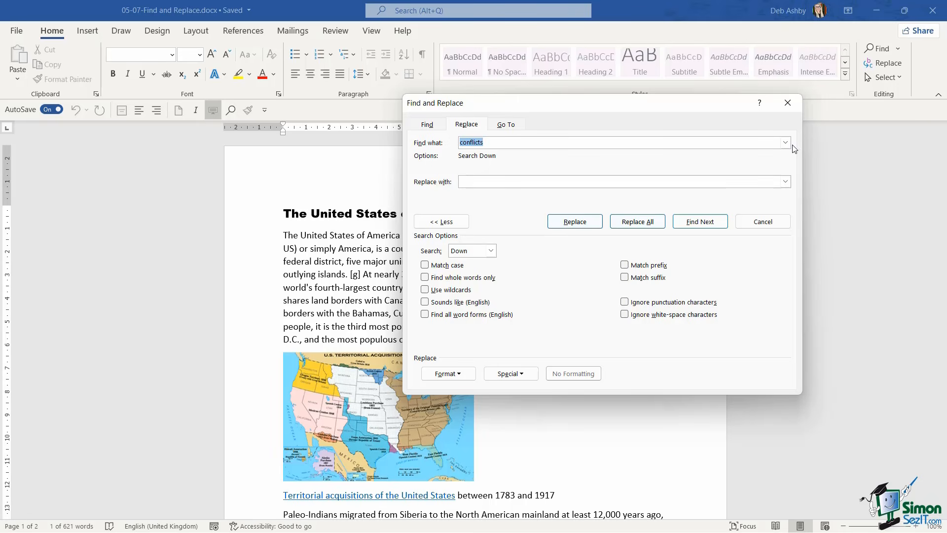
key("Delete")
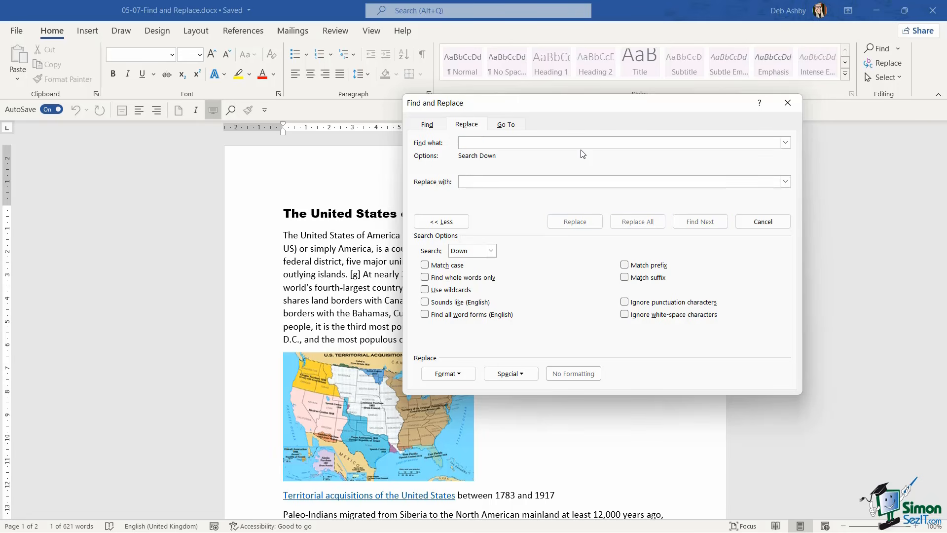
Replace all instances of "United States of America" with "USA" throughout the document, including from its beginning
type("Uni")
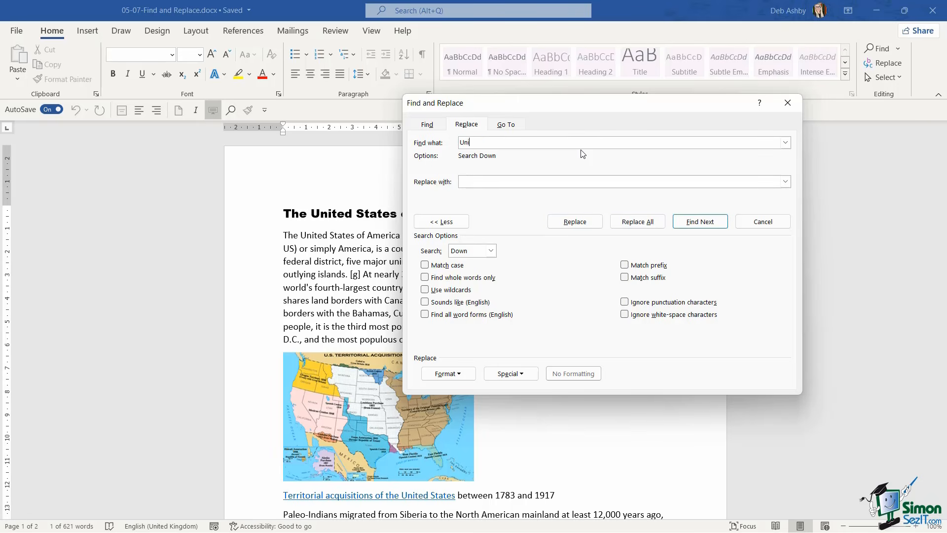
type("ted States of America")
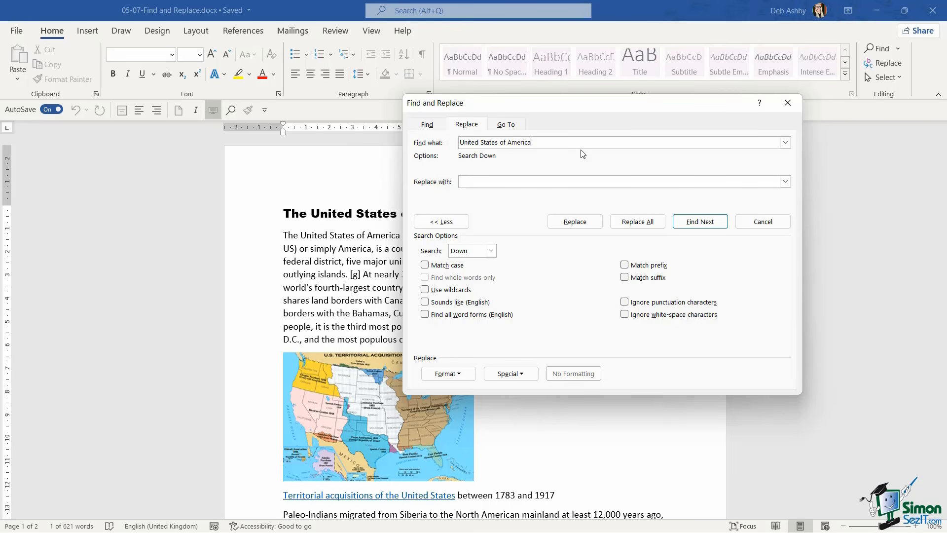
left_click(468, 179)
type("USA")
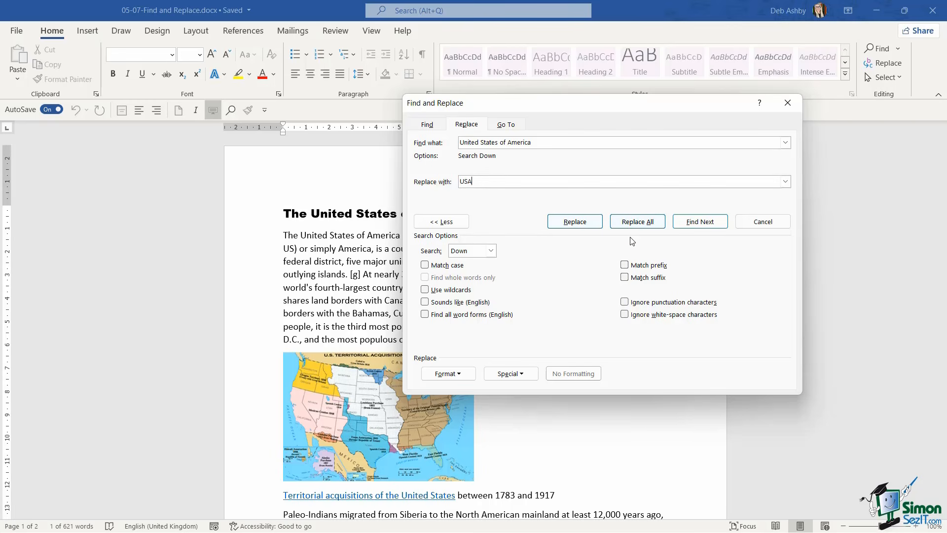
left_click_drag(613, 110, 704, 75)
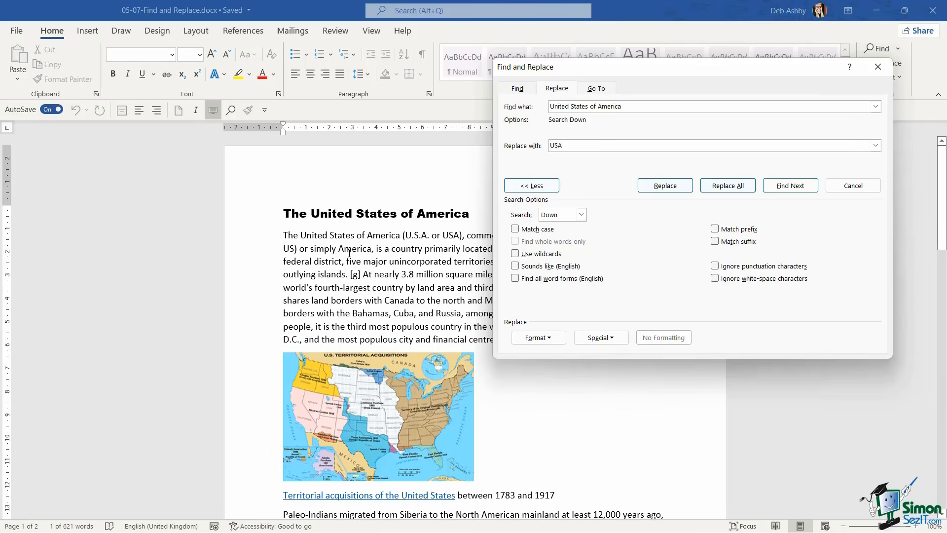
left_click(731, 190)
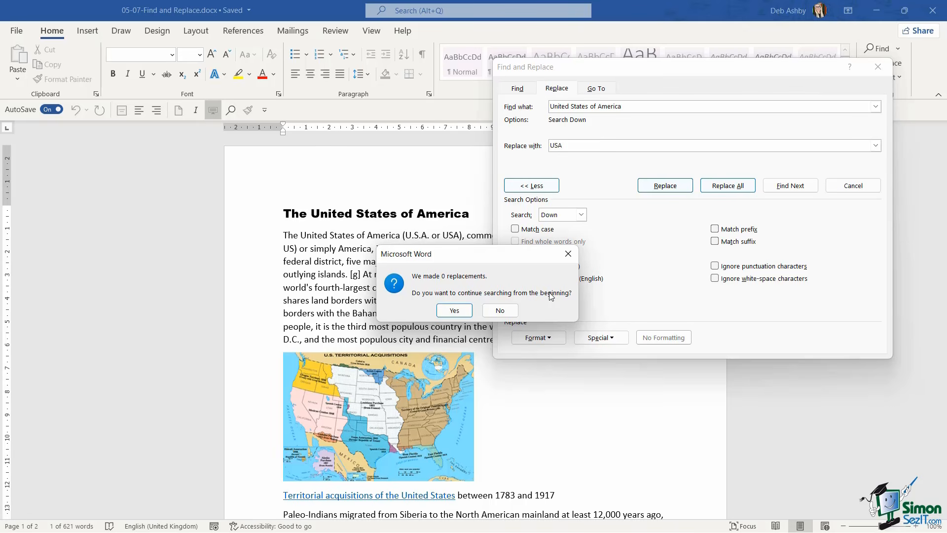
left_click(465, 311)
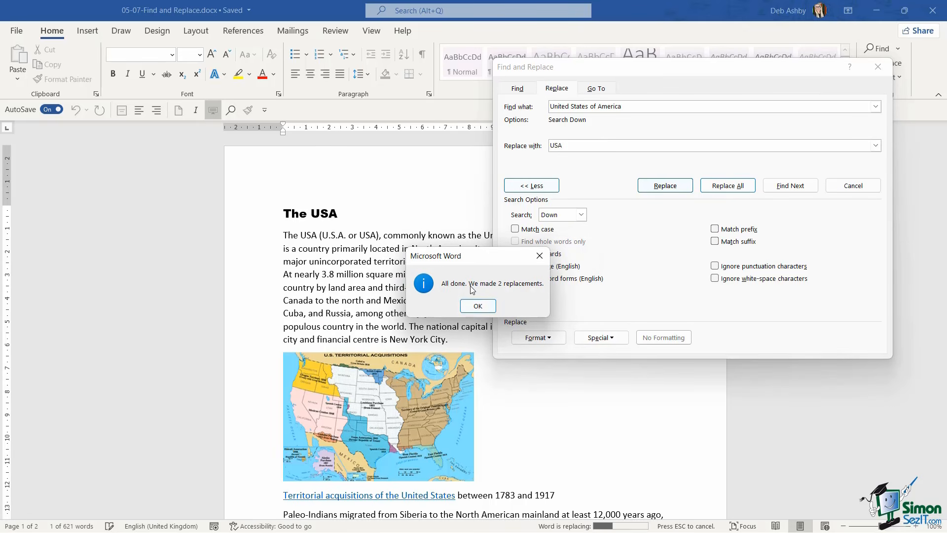
left_click(481, 308)
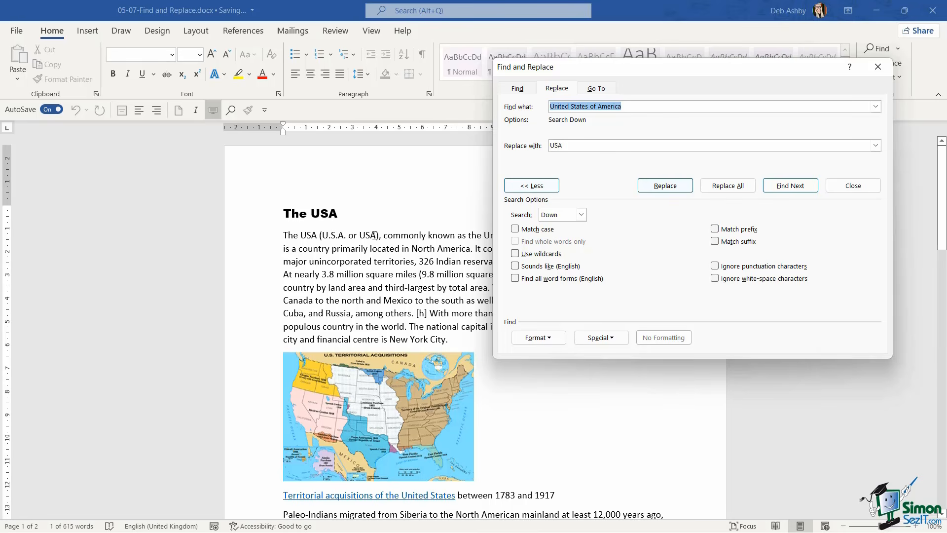
Replace all matches of the wildcard search "United States*" with "USA" throughout the document, including from its beginning
scroll(419, 237, "down", 5)
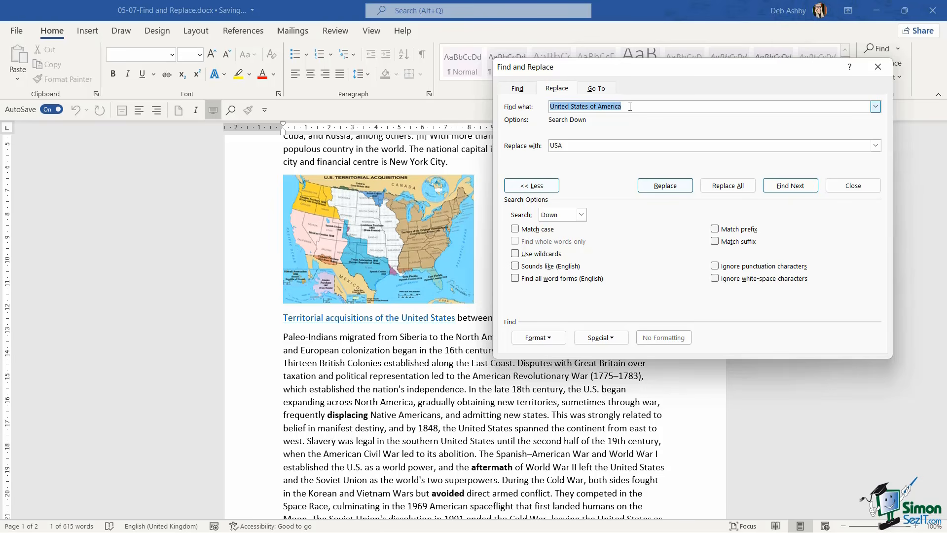
left_click(630, 106)
left_click_drag(625, 105, 588, 105)
key("Delete")
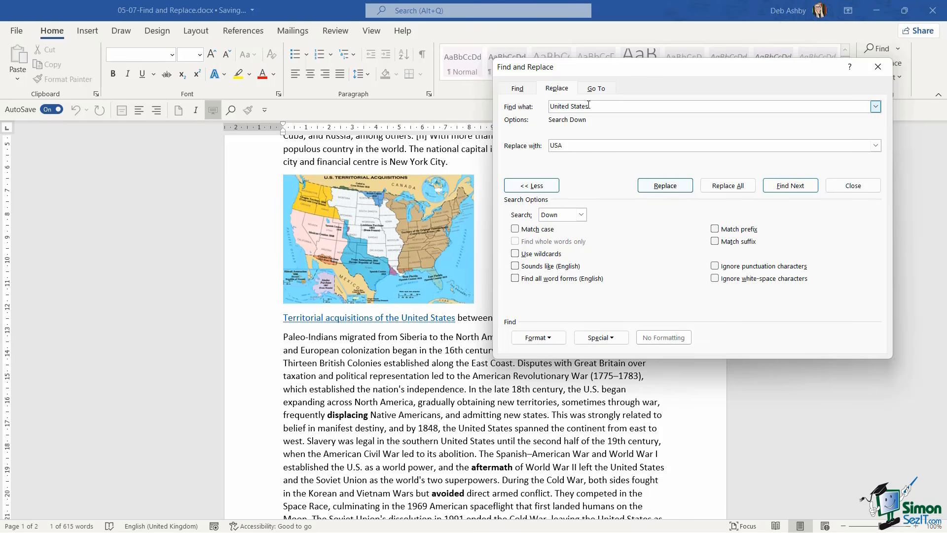
type("*")
left_click(514, 254)
left_click(728, 186)
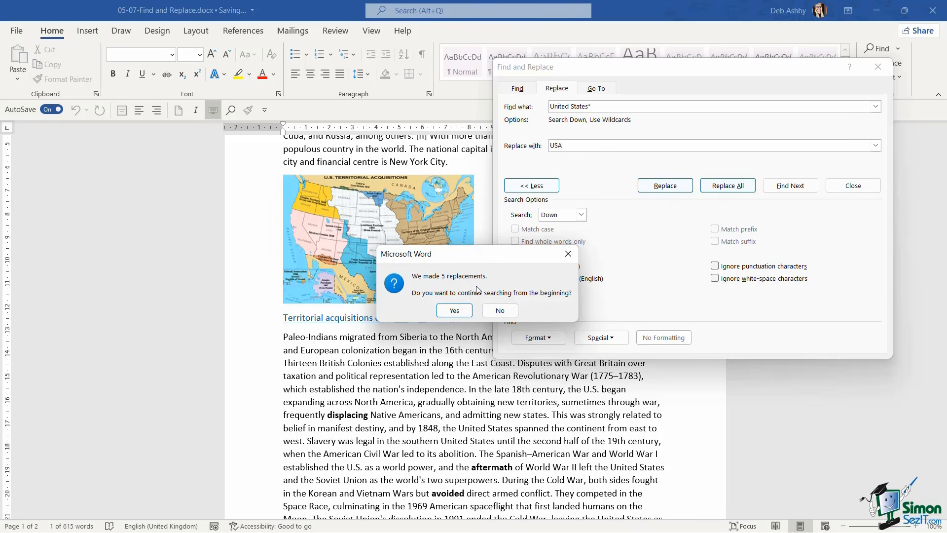
left_click(455, 311)
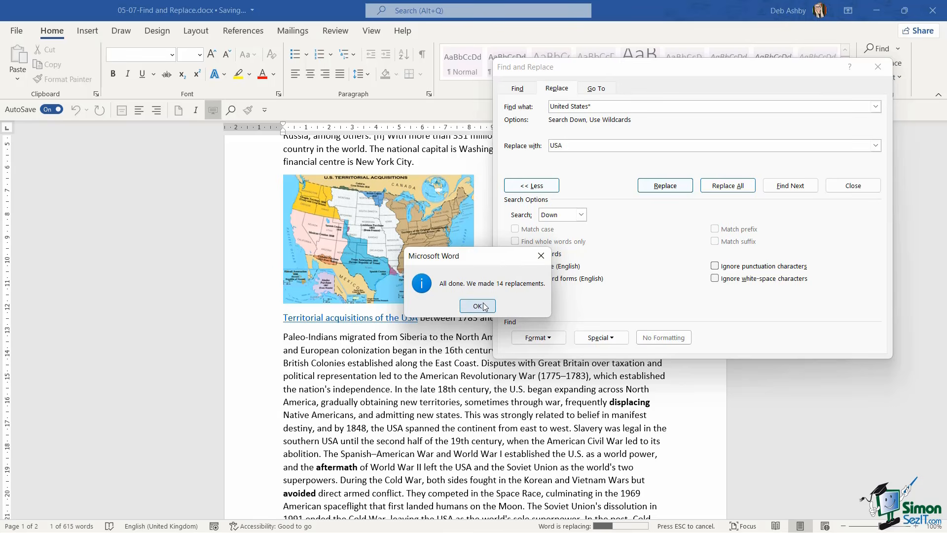
left_click(477, 306)
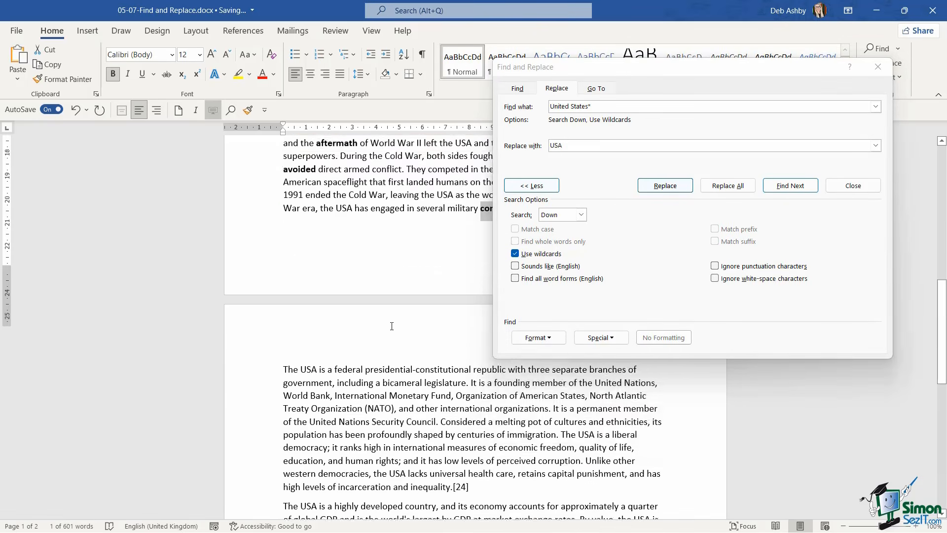
Review the replaced text back up to the document's title
scroll(392, 326, "up", 8)
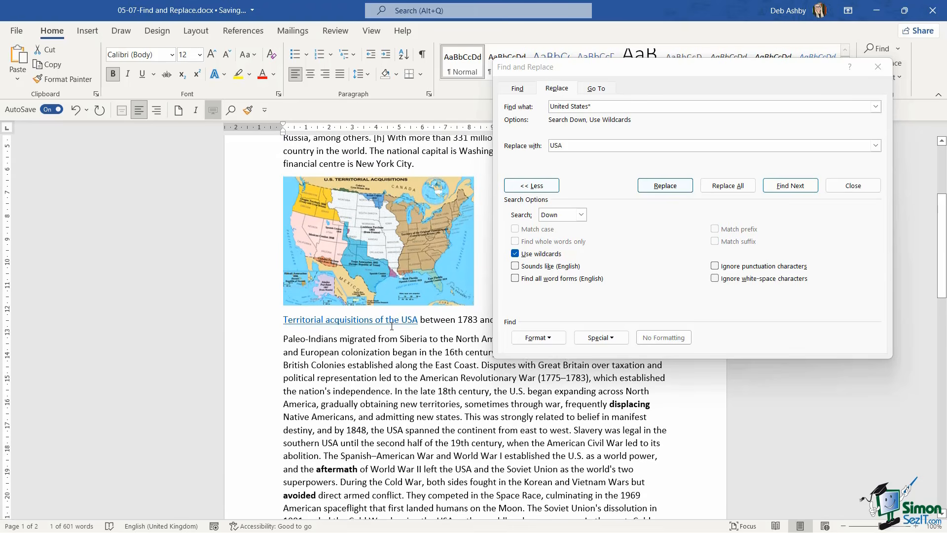
scroll(392, 325, "up", 4)
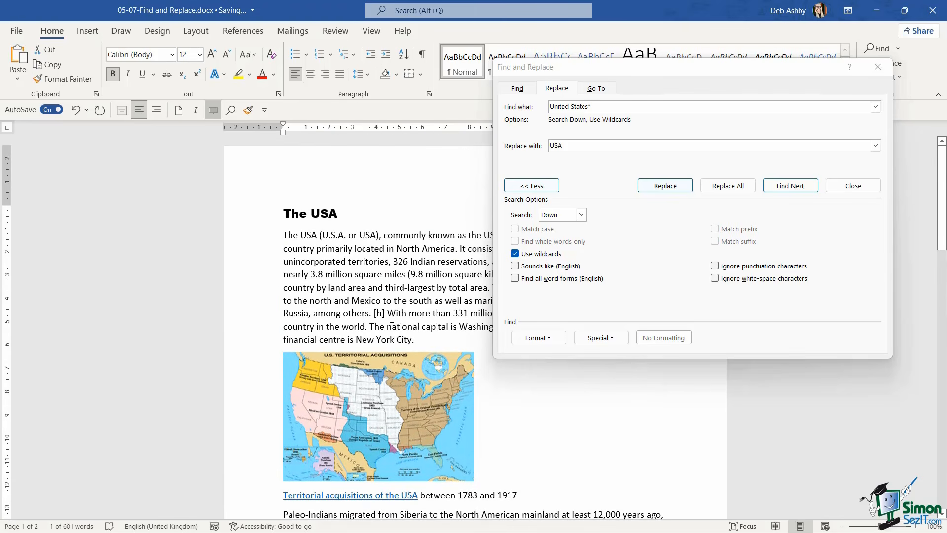
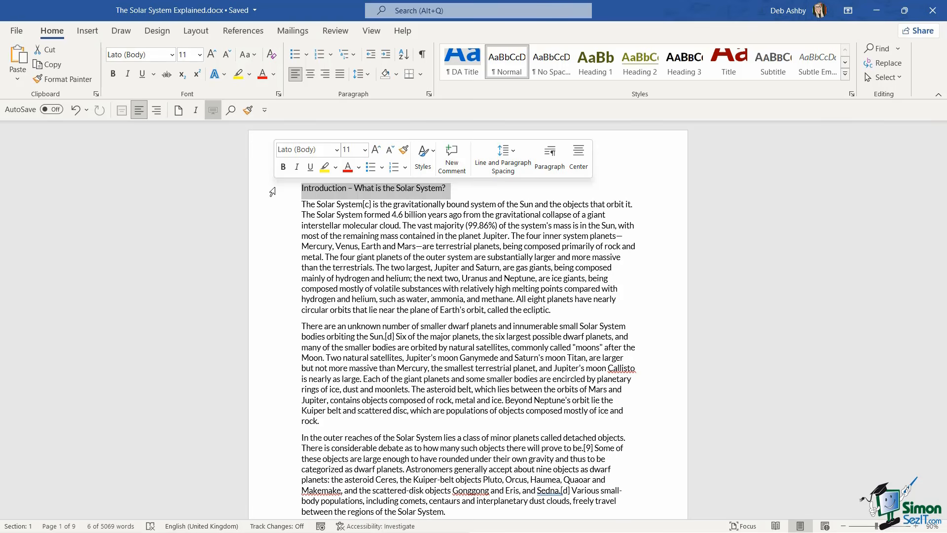
Format the heading "Introduction – What is the Solar System?" as 28 pt, bold, centered and dark red
left_click(200, 56)
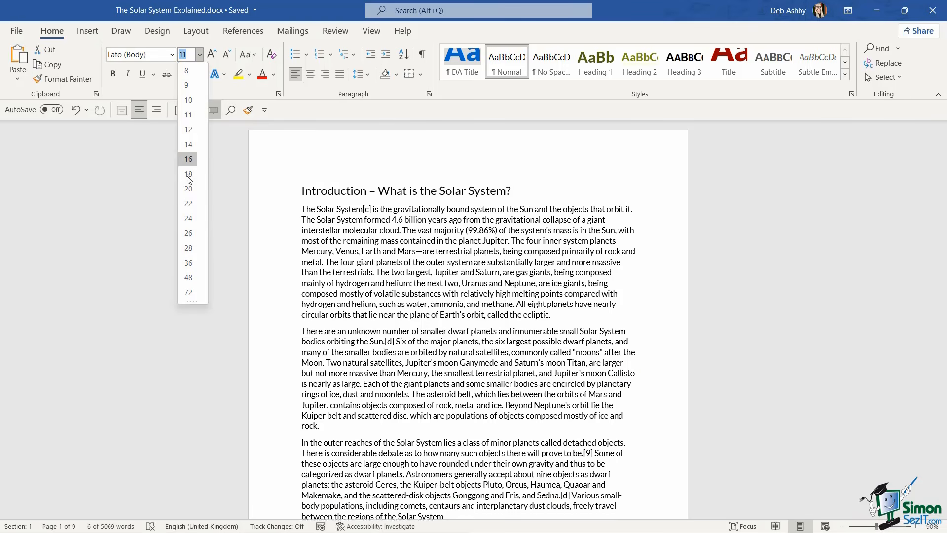
left_click(189, 248)
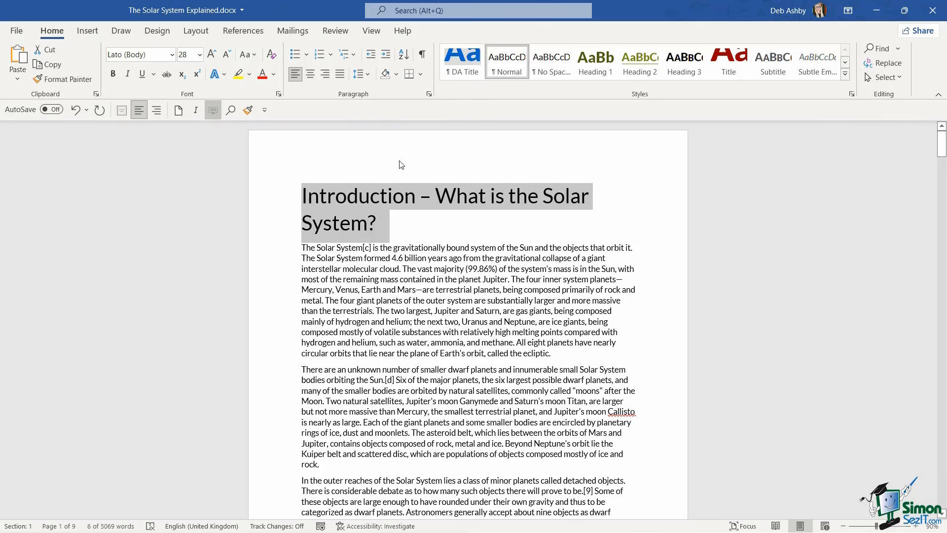
key("ctrl+b")
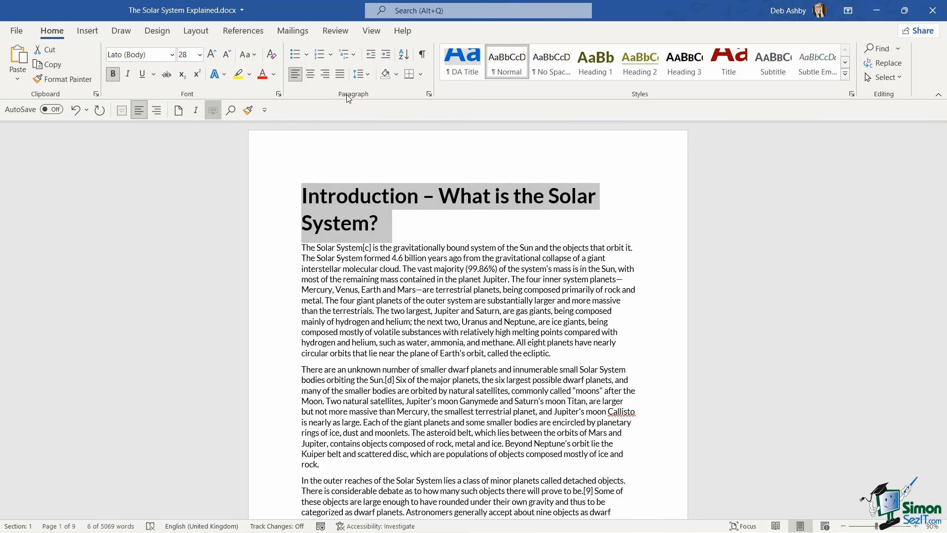
left_click(314, 75)
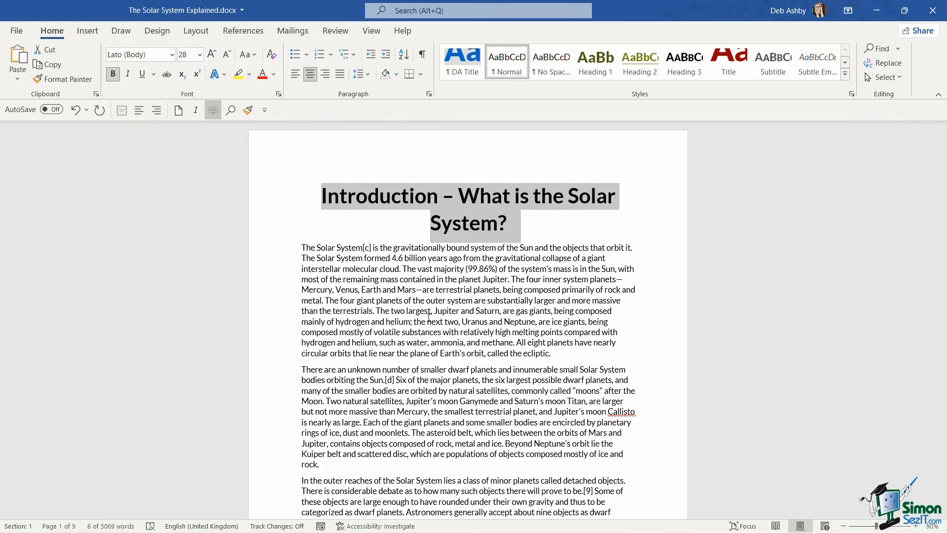
left_click(273, 75)
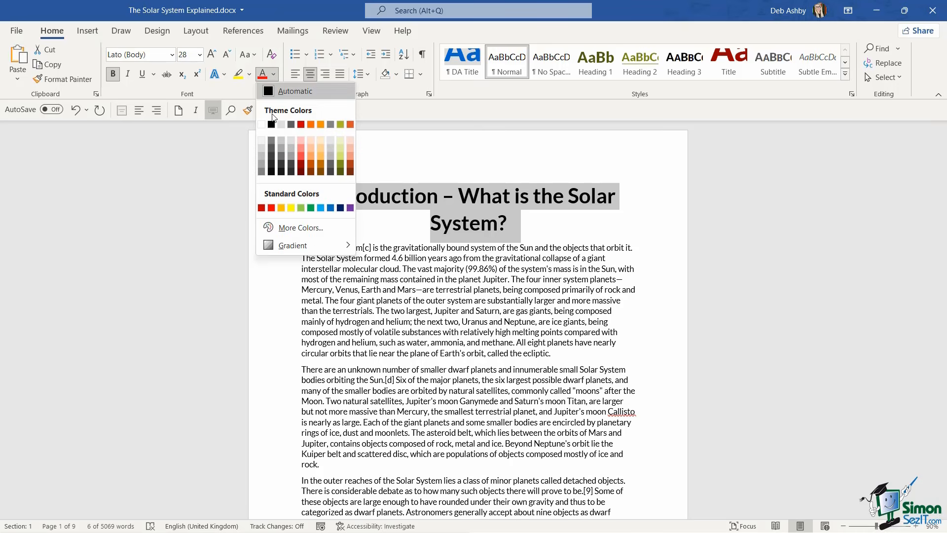
left_click(262, 208)
left_click(626, 219)
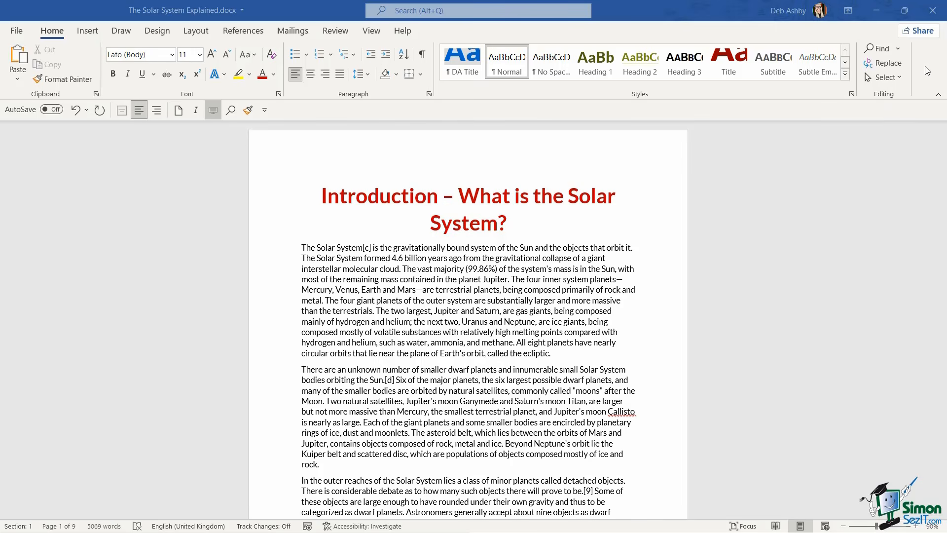
Open Replace and enter "Sun" as both the search term and the replacement text
left_click(887, 67)
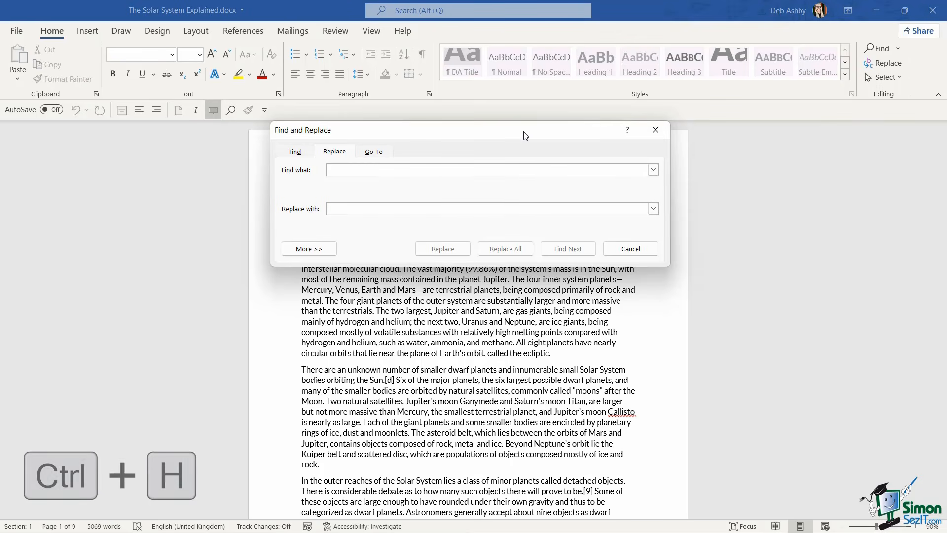
left_click_drag(525, 134, 699, 180)
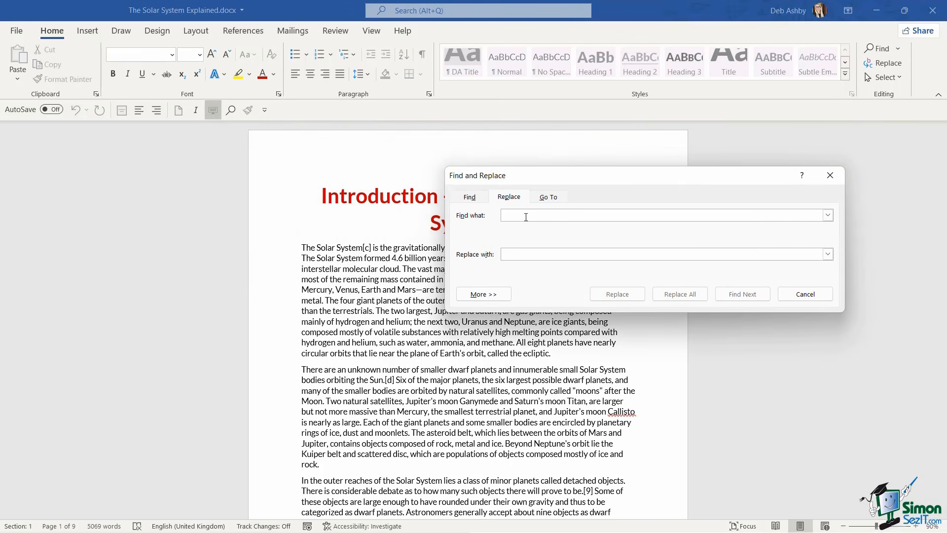
type("Sun")
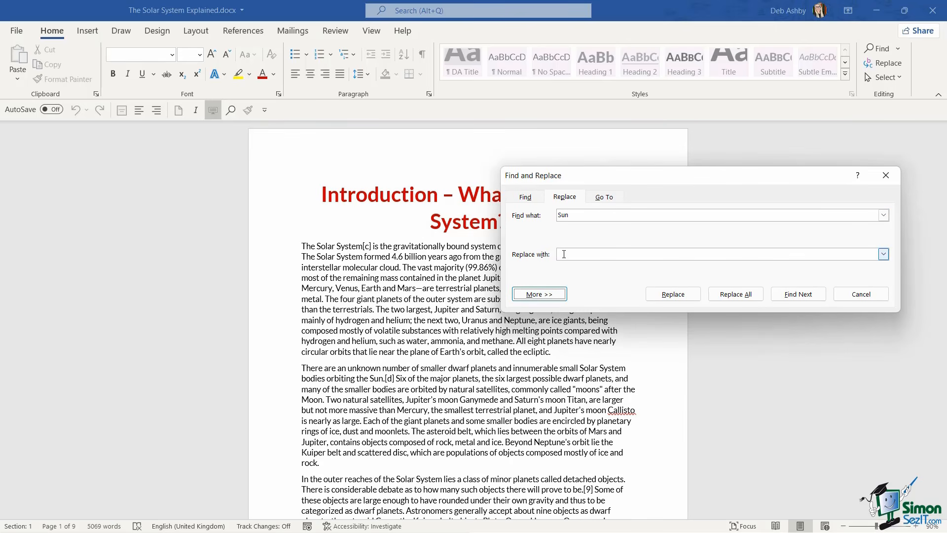
type("Sun")
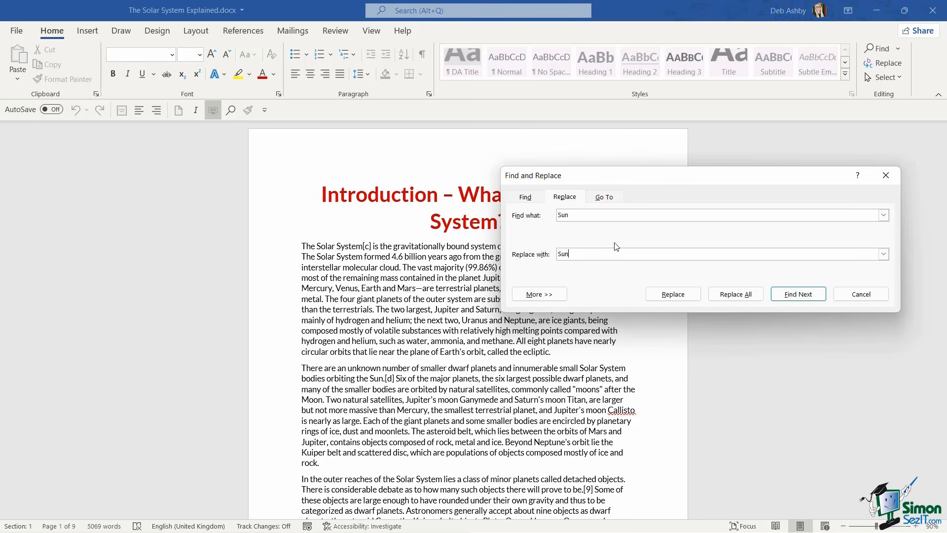
Add the Bold font style to the replacement text "Sun"
left_click(541, 295)
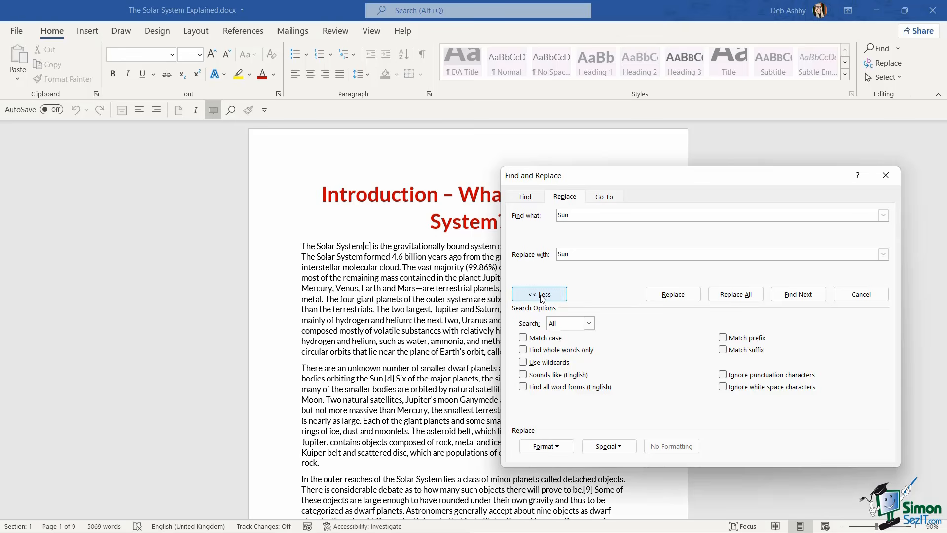
left_click(554, 450)
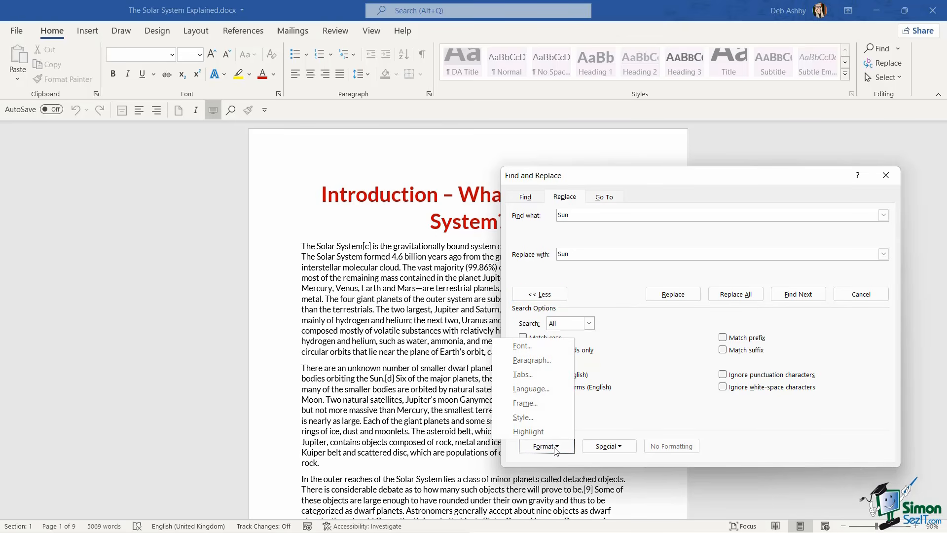
left_click(535, 347)
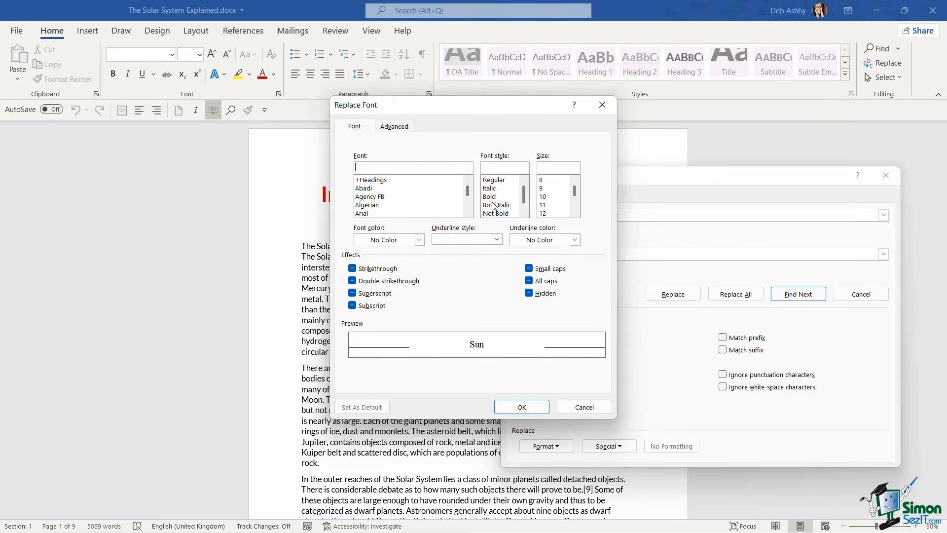
left_click(490, 198)
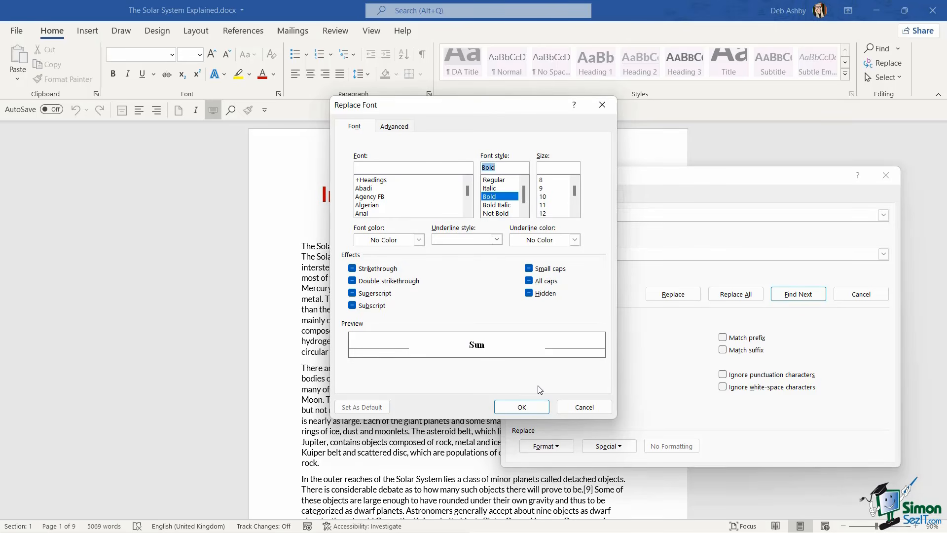
left_click(520, 409)
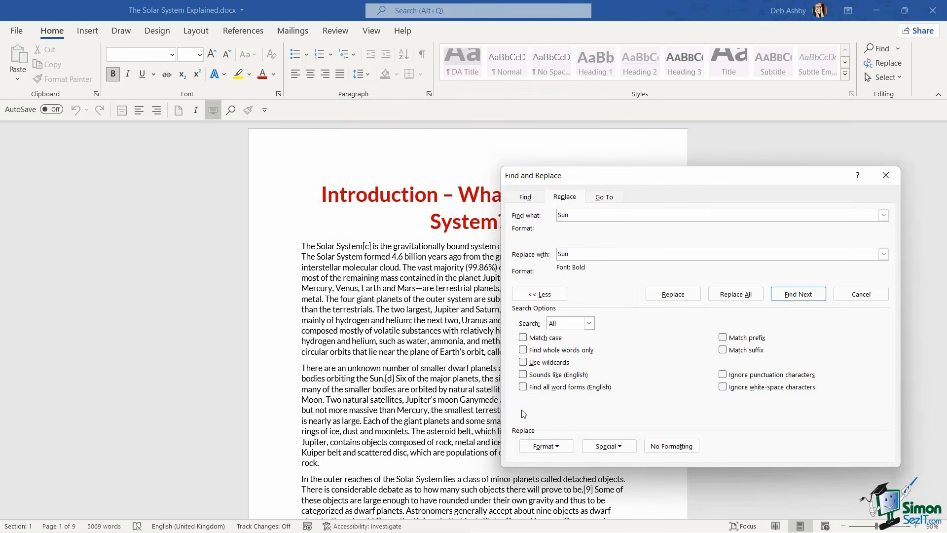
Replace all instances of "Sun" with the bold version and close the dialog
left_click(734, 295)
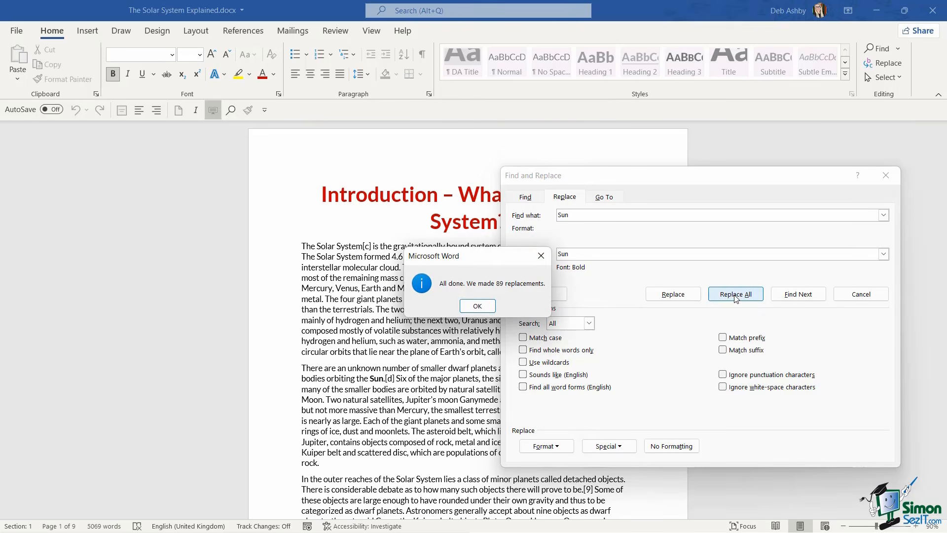
left_click(477, 306)
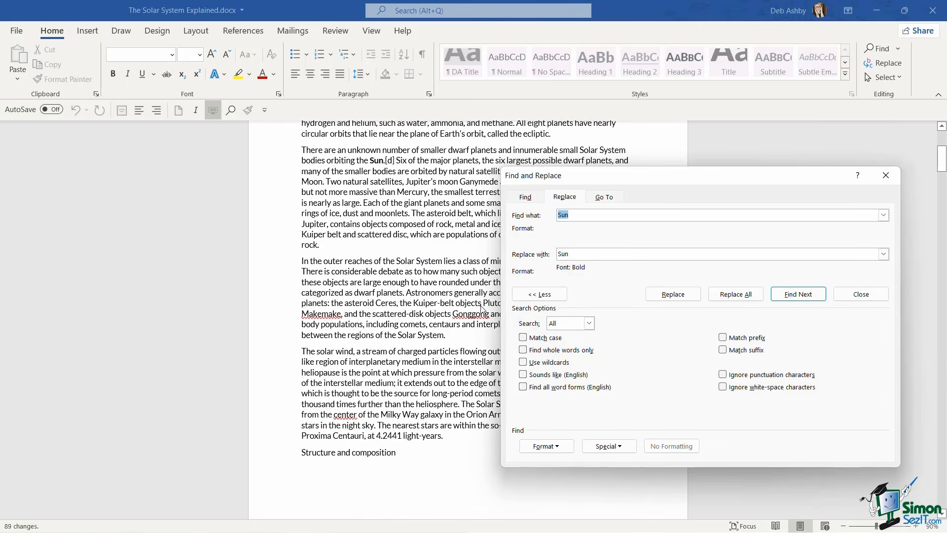
key("Escape")
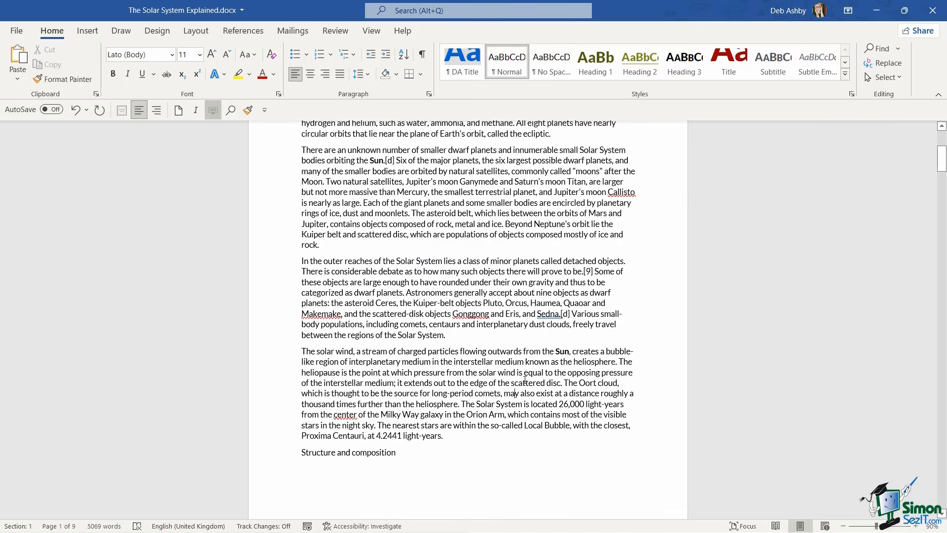
Examine the formatting of the word "Sun" throughout the document, starting from its beginning
key("ctrl+Home")
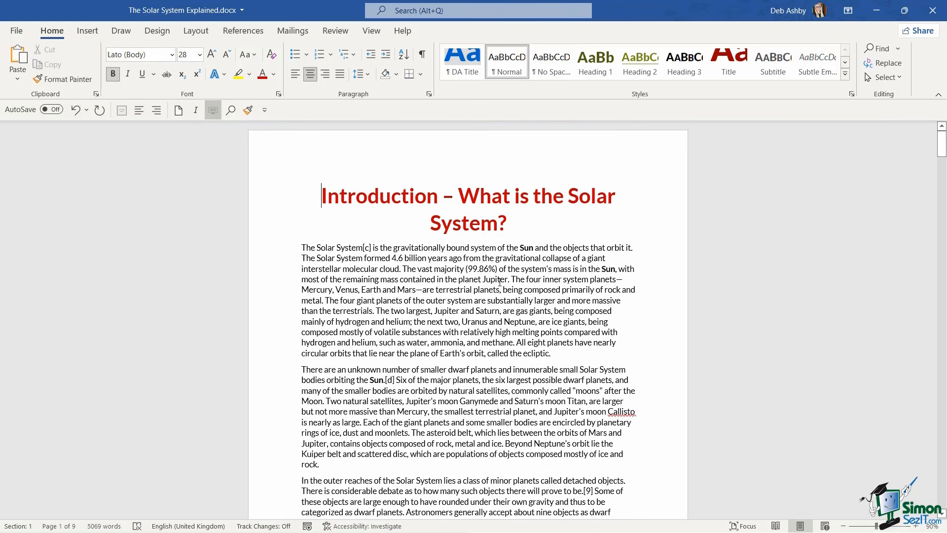
scroll(461, 362, "down", 3)
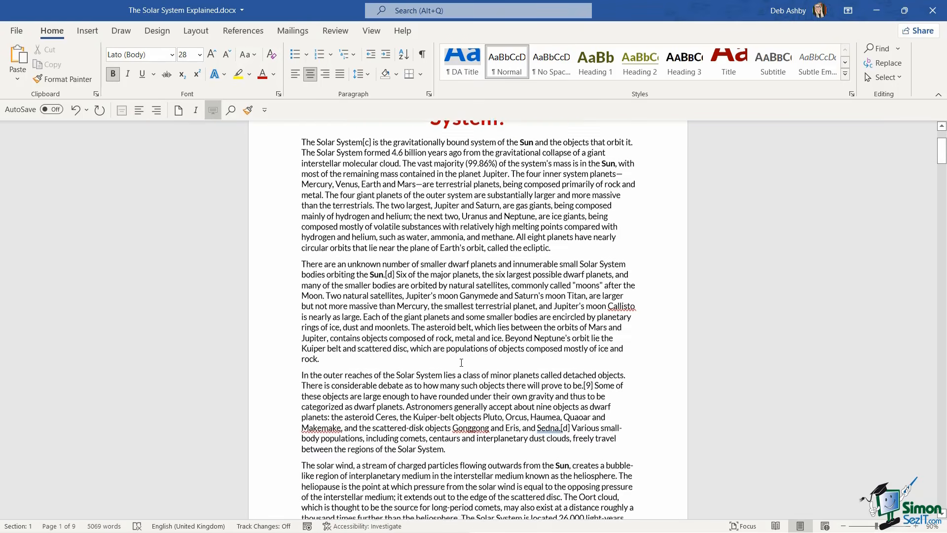
scroll(461, 363, "down", 1)
scroll(462, 363, "up", 3)
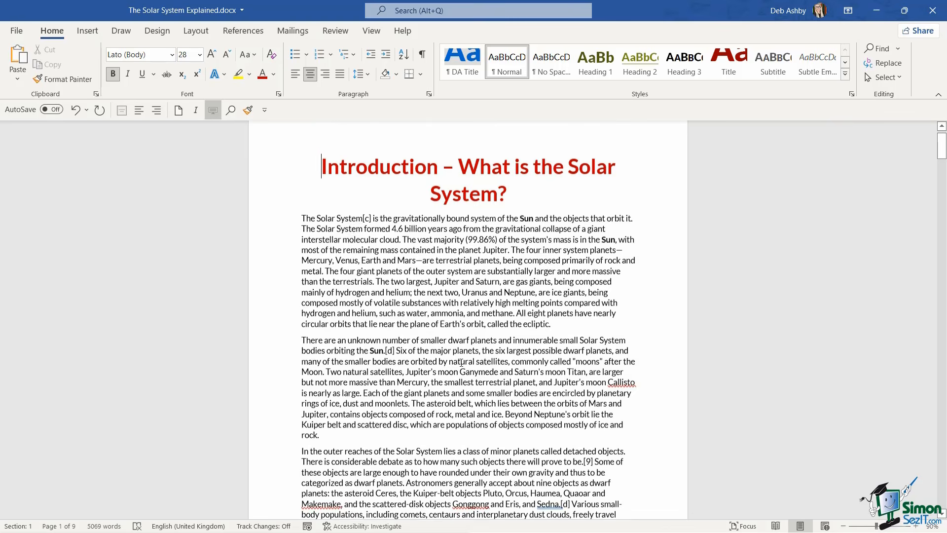
left_click(577, 249)
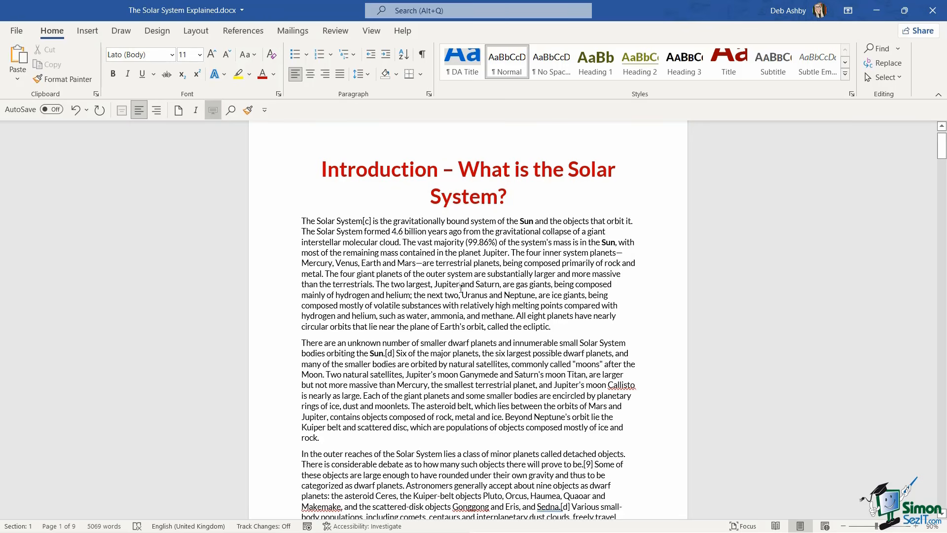
scroll(462, 290, "down", 10)
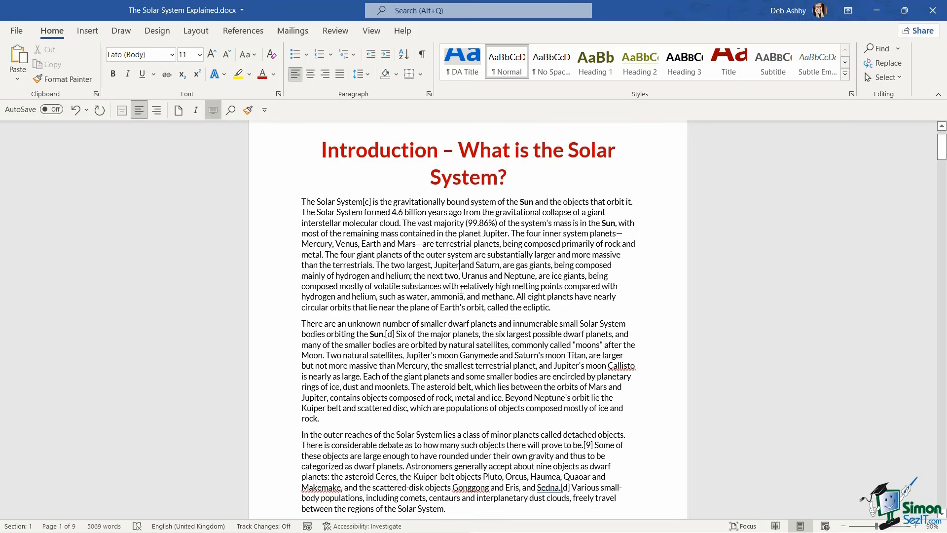
scroll(461, 290, "down", 10)
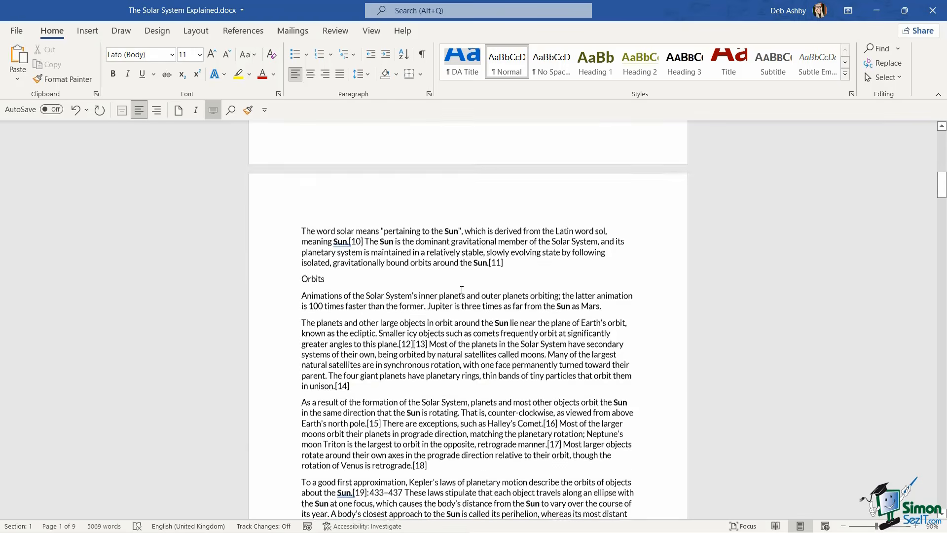
scroll(462, 290, "down", 10)
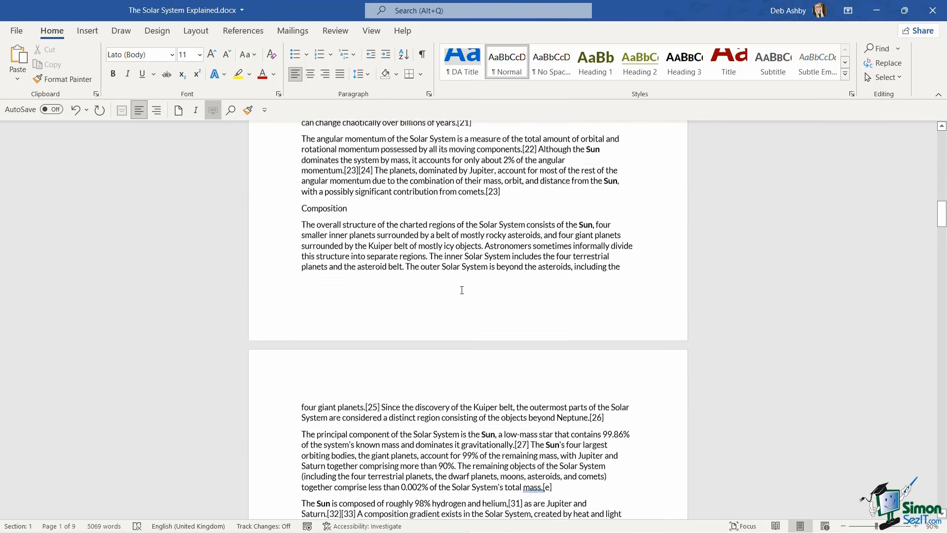
scroll(462, 290, "down", 10)
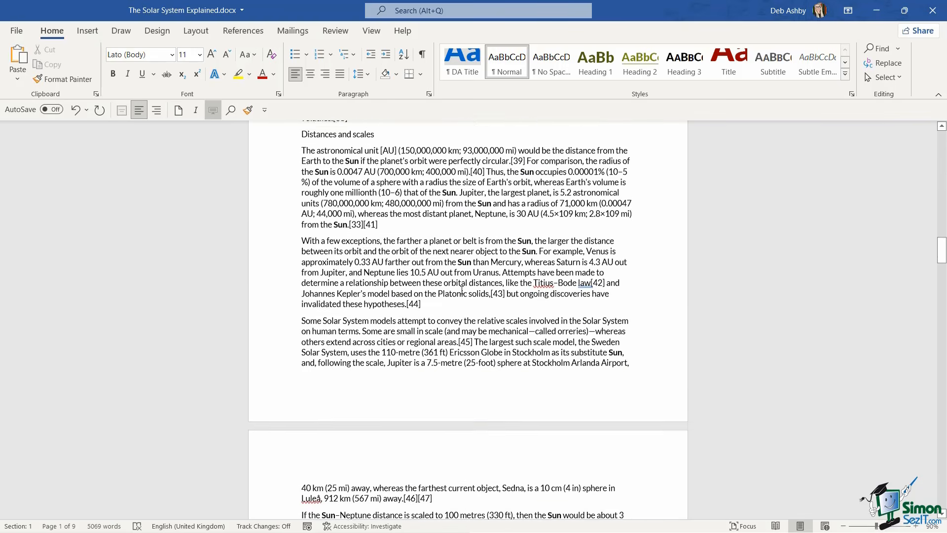
scroll(462, 290, "down", 10)
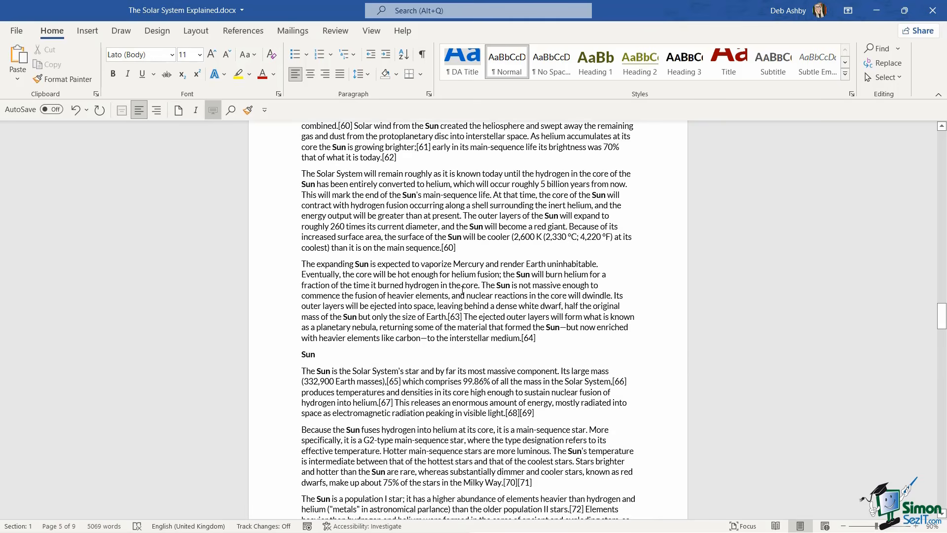
Cut the whole section from the "Inner Solar System" heading to the paragraph just before "Outer Solar System"
scroll(462, 291, "down", 5)
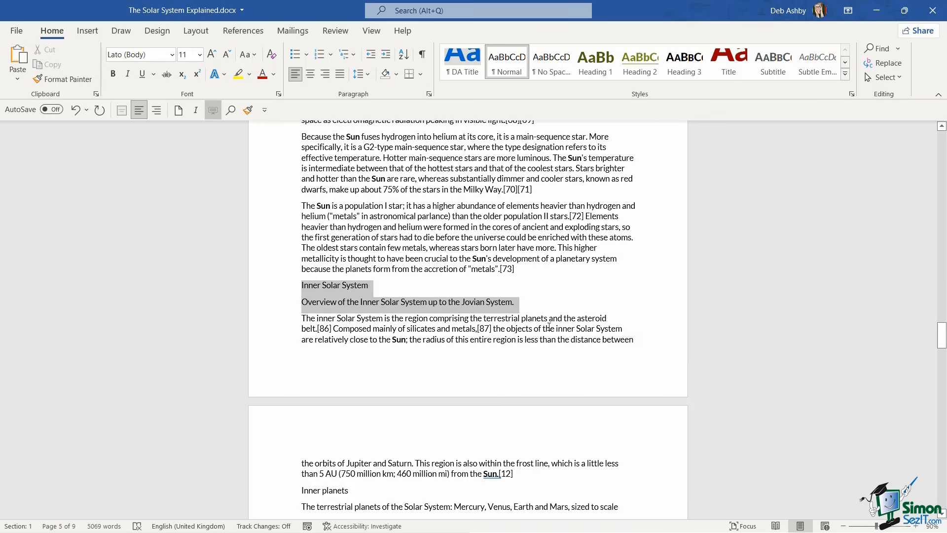
left_click_drag(549, 327, 557, 410)
left_click_drag(569, 493, 574, 393)
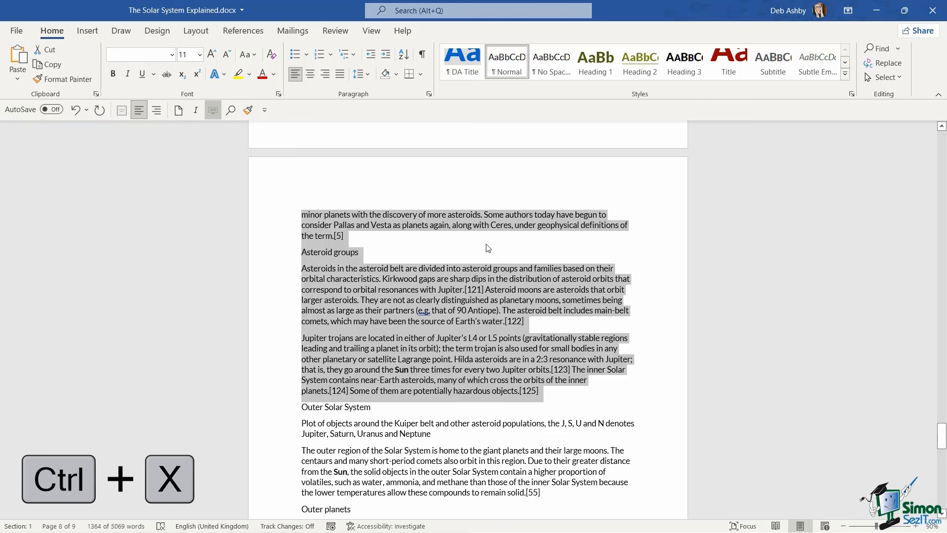
key("ctrl+x")
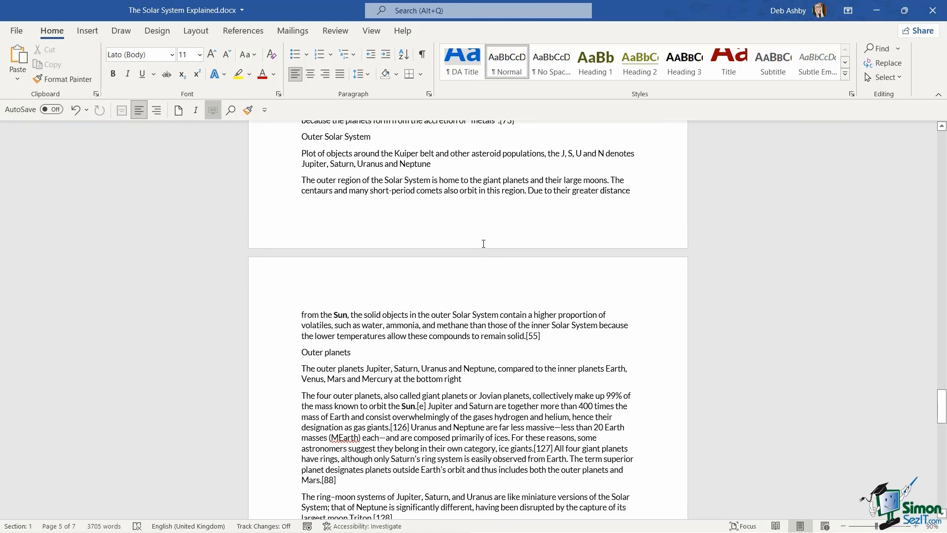
Start a new line at the end of the document, after the last paragraph of the Neptune section
left_click(456, 318)
scroll(379, 263, "up", 2)
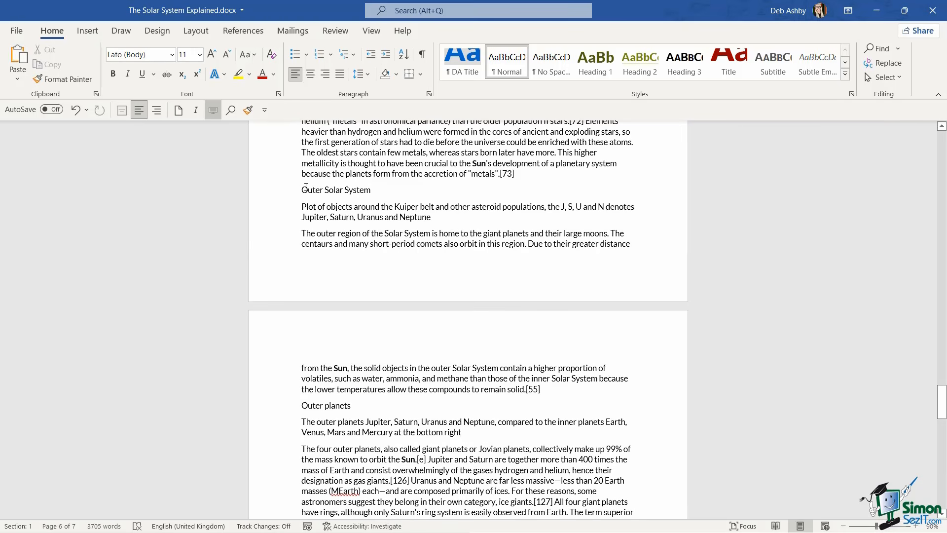
left_click(280, 193)
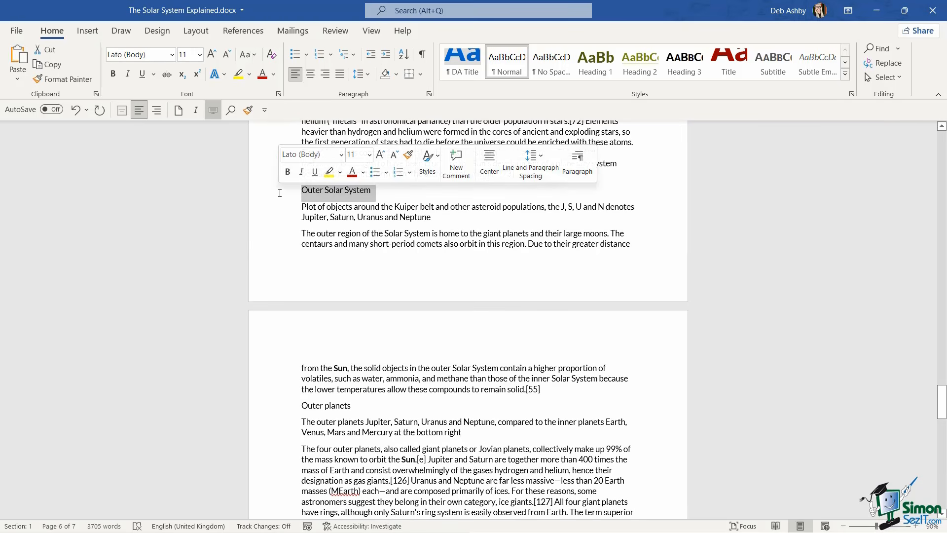
left_click(465, 222)
scroll(465, 222, "down", 15)
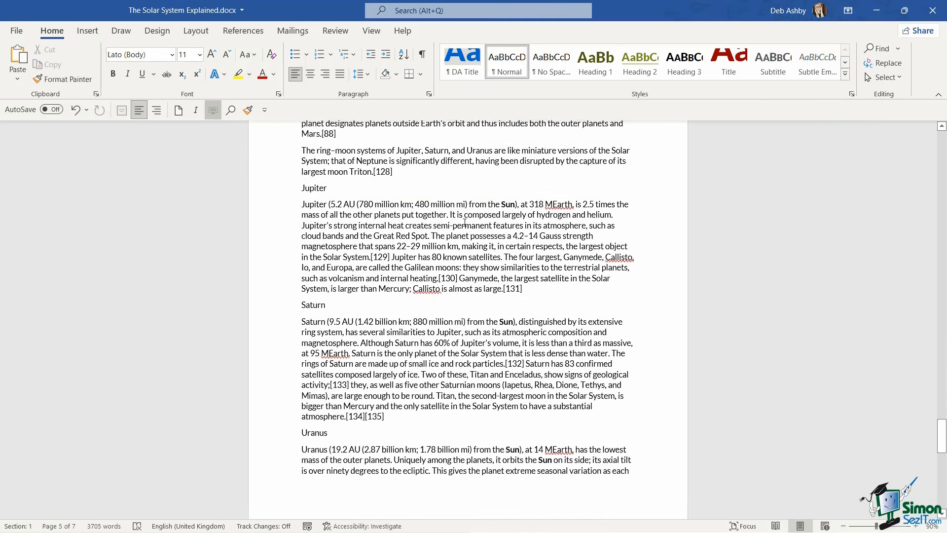
scroll(465, 223, "down", 3)
scroll(579, 300, "up", 1)
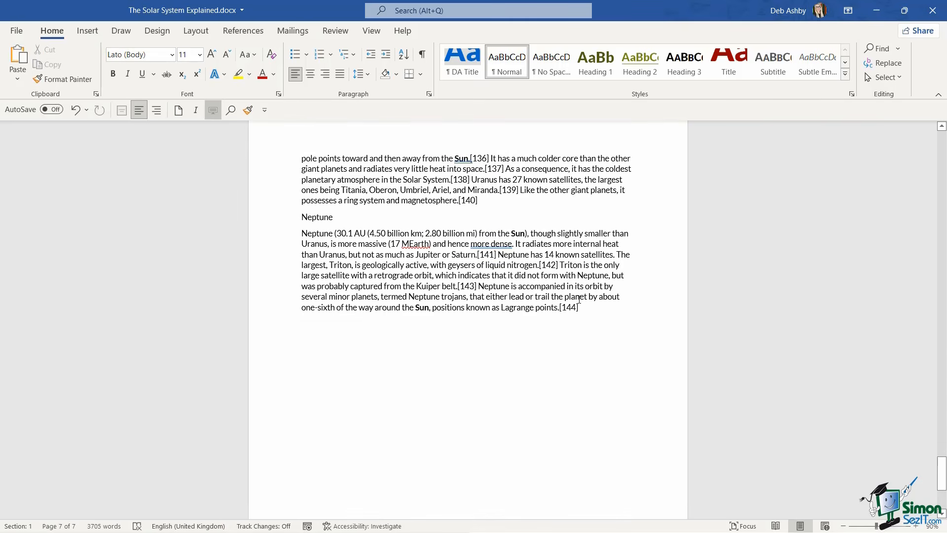
left_click(588, 310)
key("Return")
Paste the cut Inner Solar System section on the new line with Keep Source Formatting
left_click(18, 82)
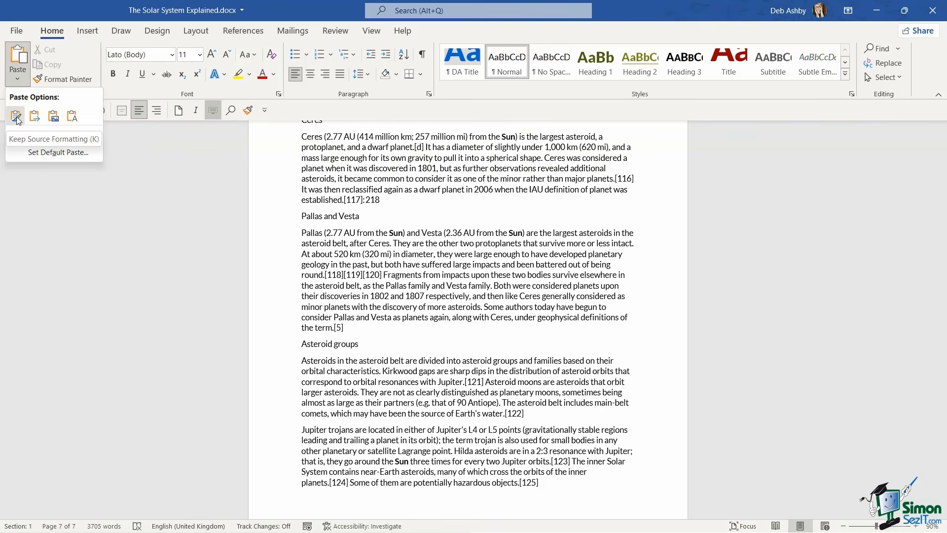
key("ctrl+v")
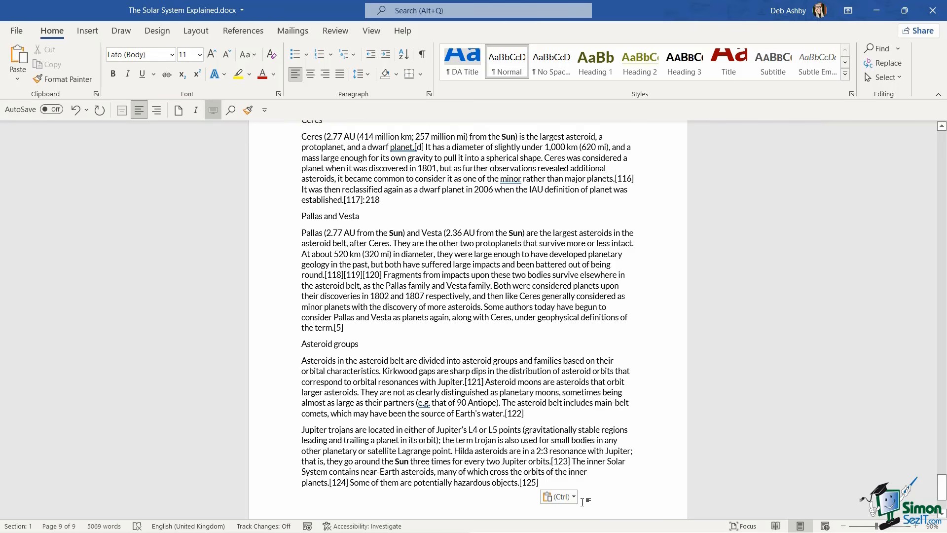
left_click(575, 497)
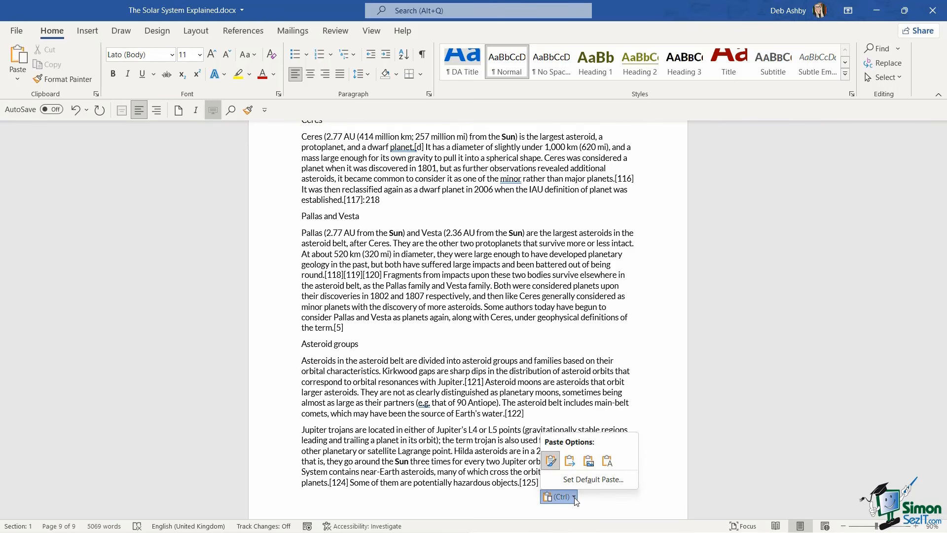
left_click(550, 461)
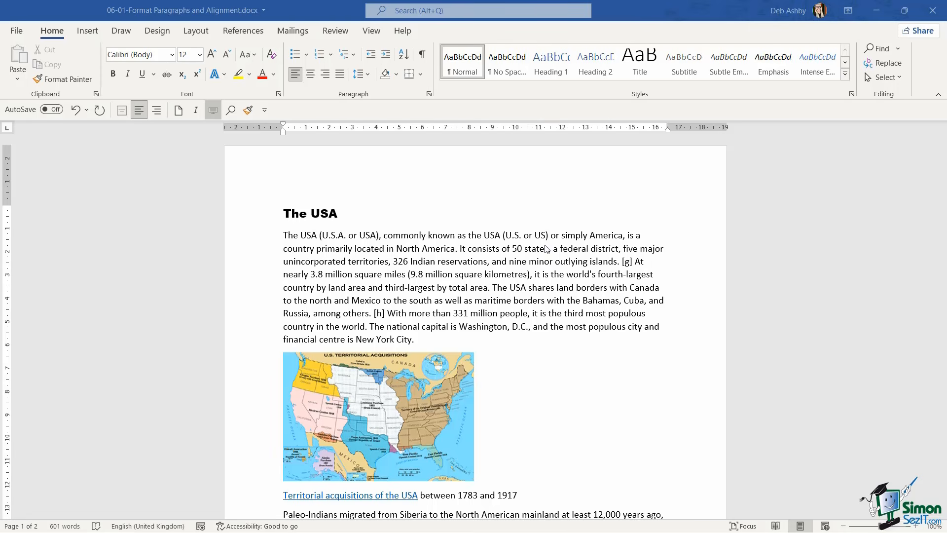
Split the opening paragraph under "The USA" into two just before "The USA shares land borders with Canada"
left_click(345, 216)
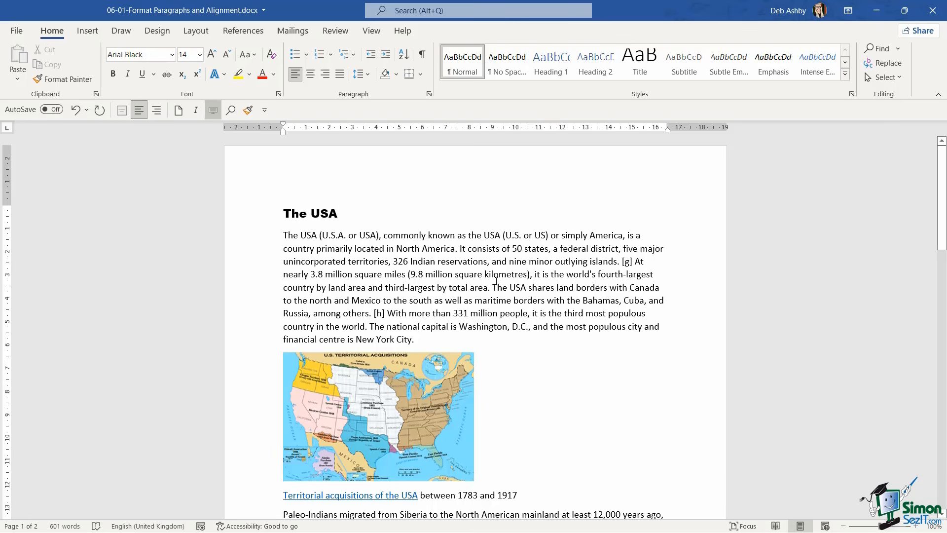
scroll(493, 262, "down", 3)
left_click(494, 288)
key("Return")
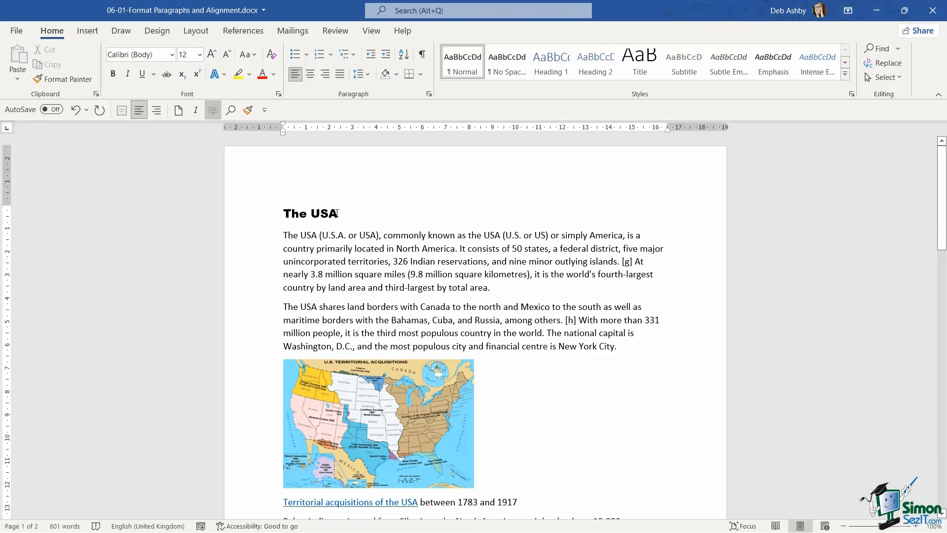
left_click(359, 210)
left_click(250, 217)
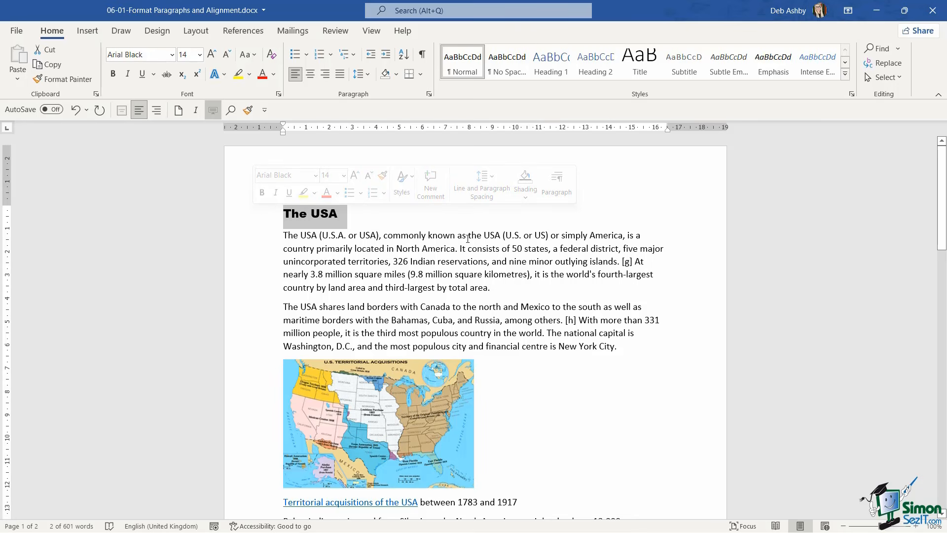
left_click(415, 235)
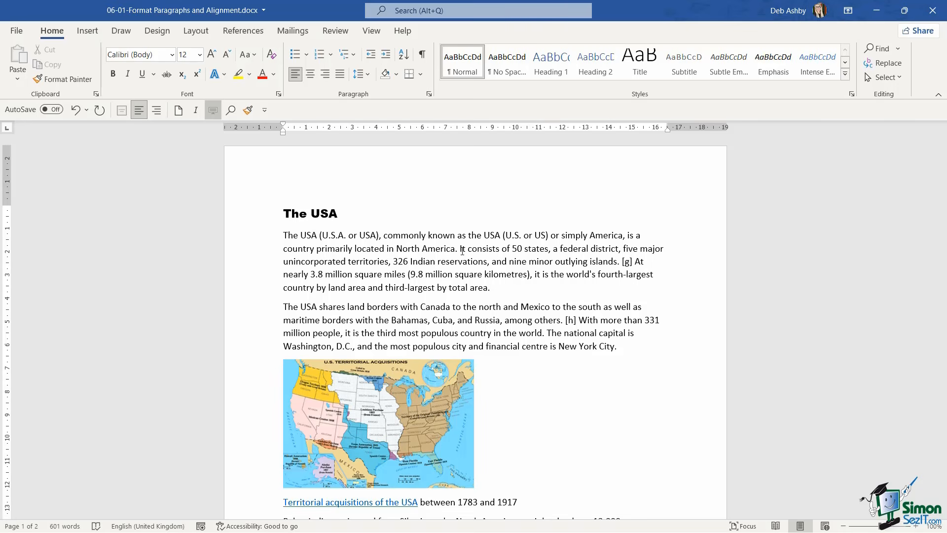
left_click(413, 236)
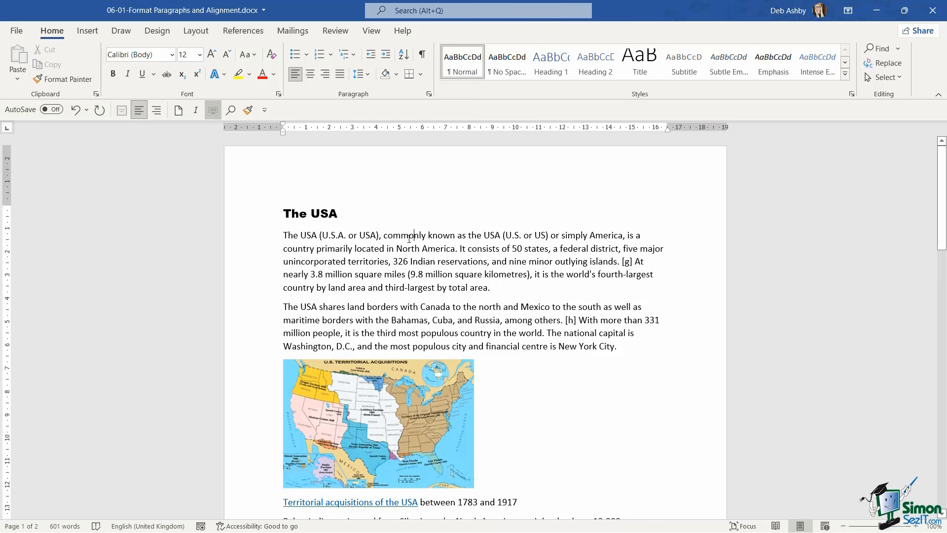
Center the first paragraph under "The USA", then change it to right alignment
left_click_drag(284, 235, 466, 291)
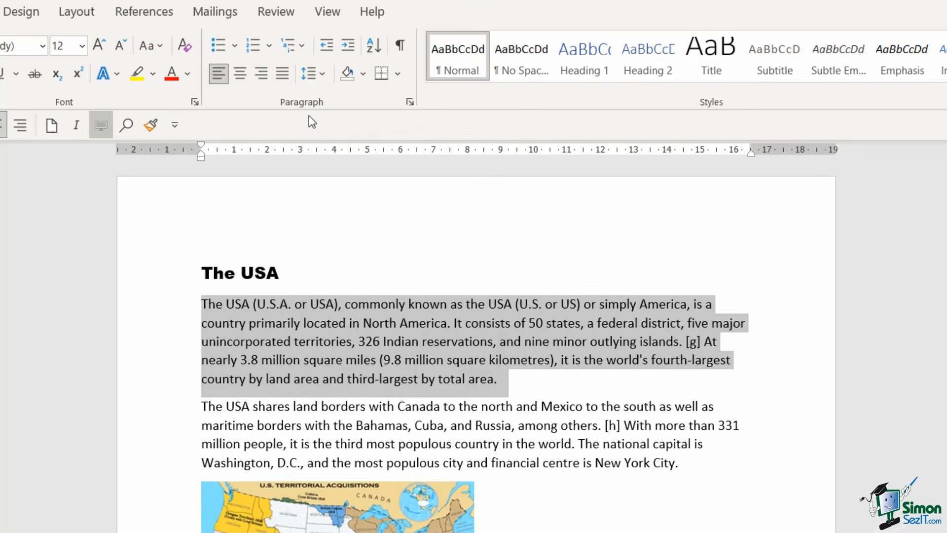
left_click(243, 73)
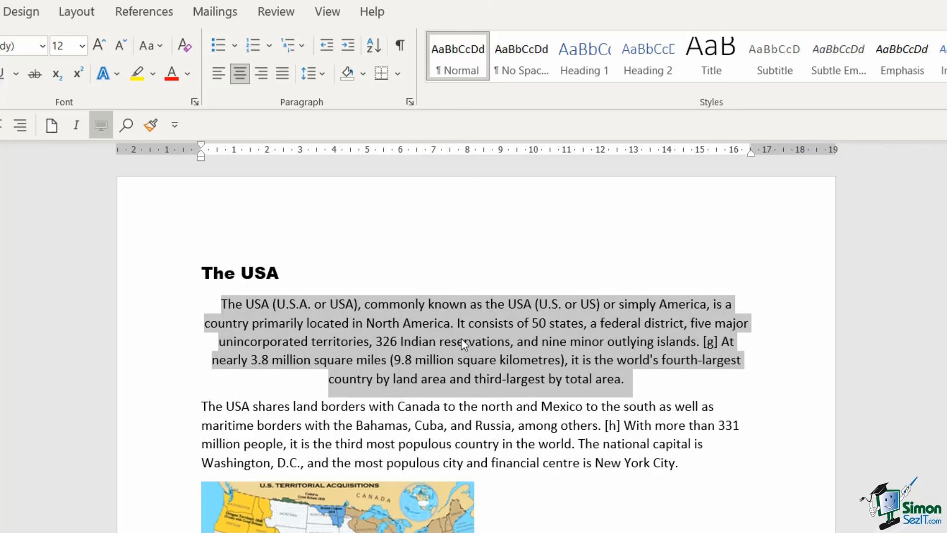
left_click(261, 74)
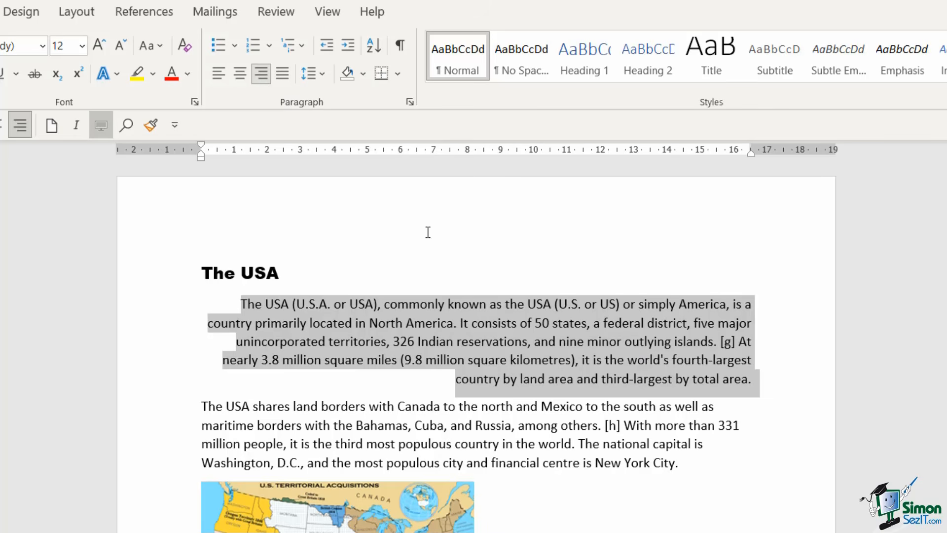
left_click(723, 365)
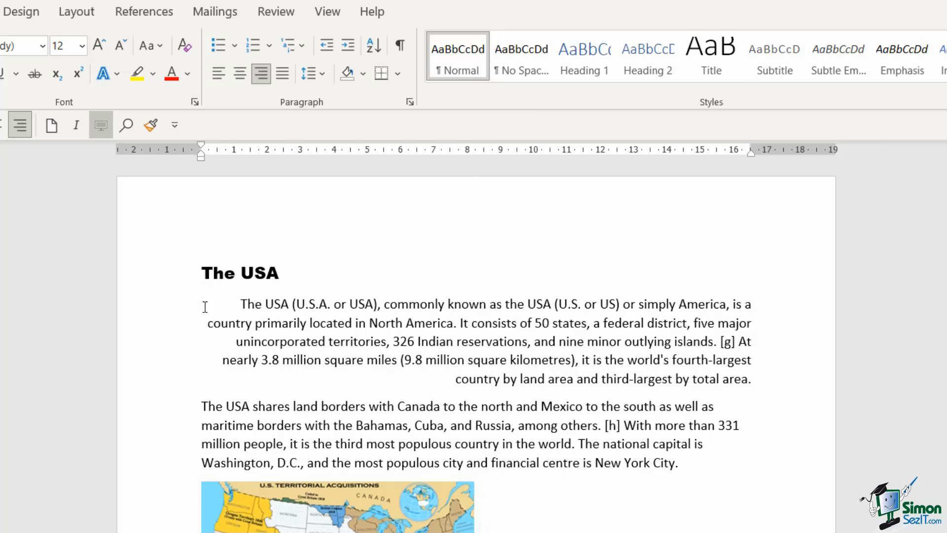
Justify the first paragraph under "The USA" so its text meets both margins
left_click_drag(159, 308, 159, 380)
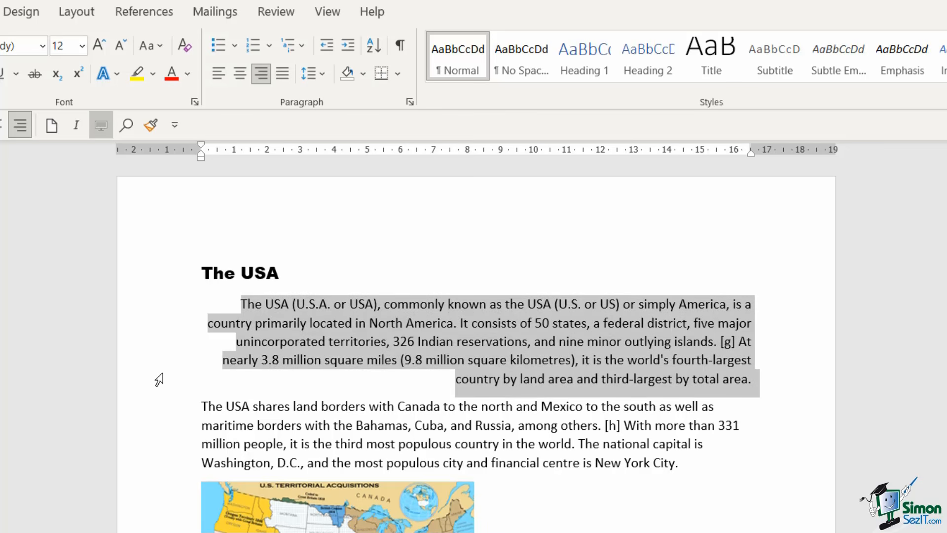
left_click(284, 74)
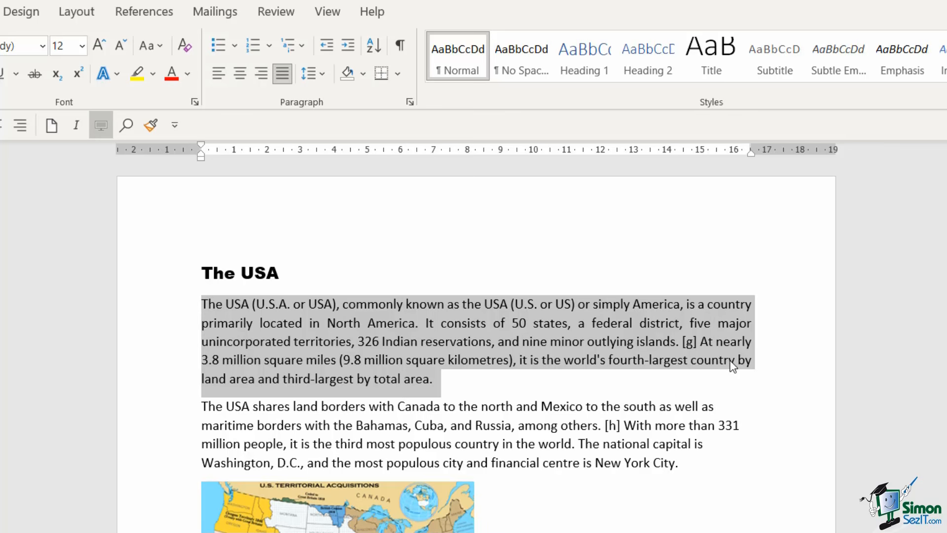
left_click(603, 326)
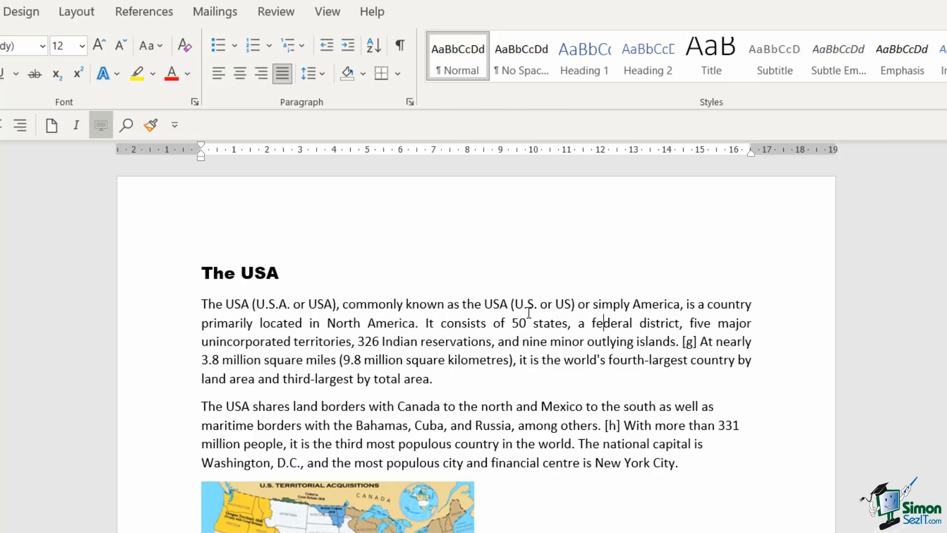
left_click(416, 323, "shift")
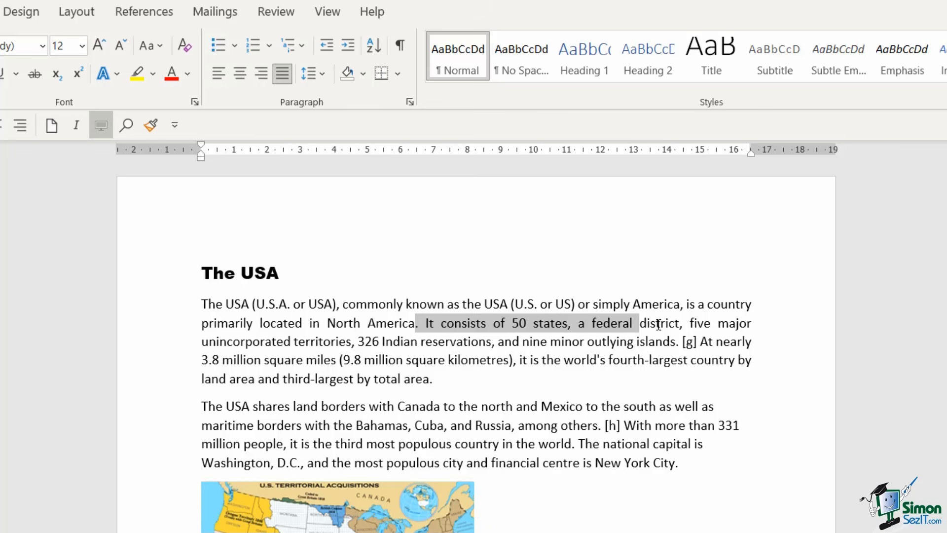
left_click(503, 388)
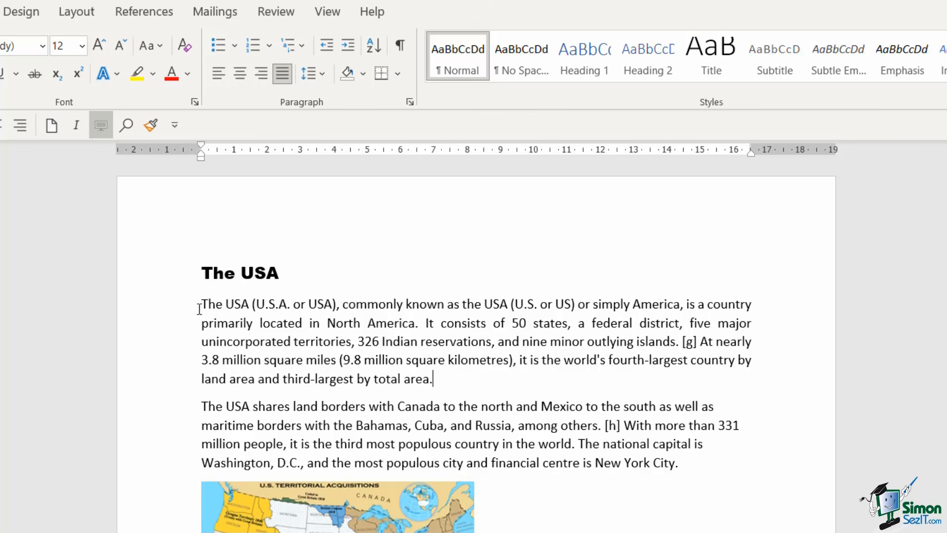
left_click_drag(166, 312, 166, 383)
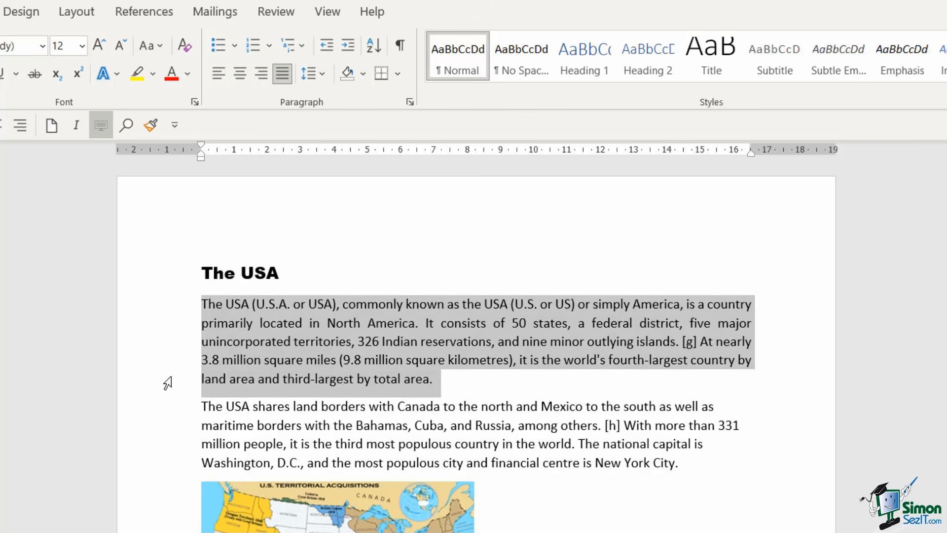
left_click(424, 379)
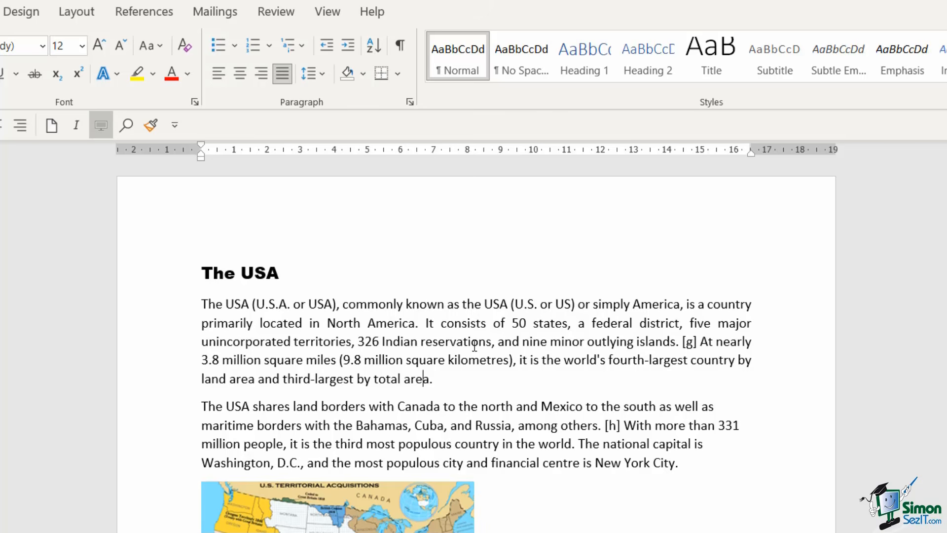
Left-align the first paragraph under the "The USA" heading
left_click(319, 342)
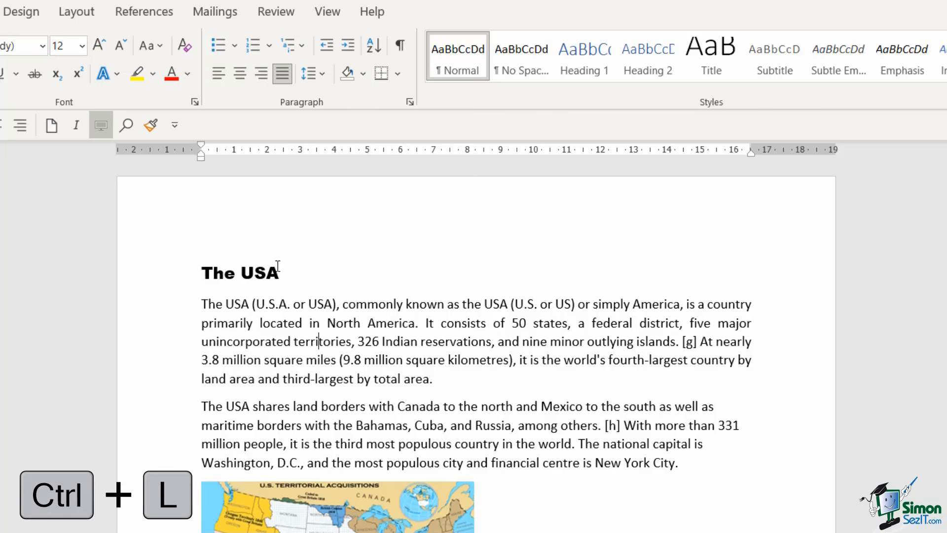
left_click(219, 73)
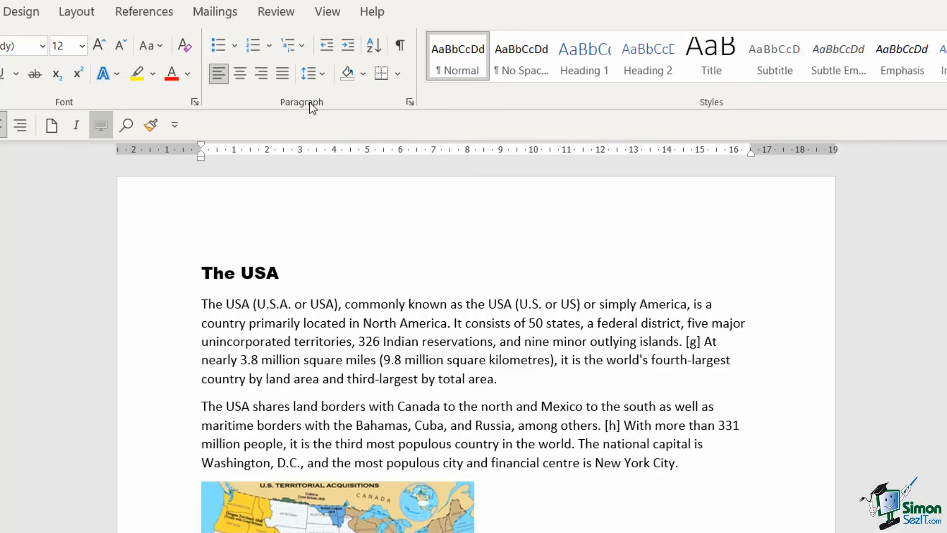
Shade the first paragraph under "The USA" with a light blue theme color and apply All Borders around it
left_click(365, 74)
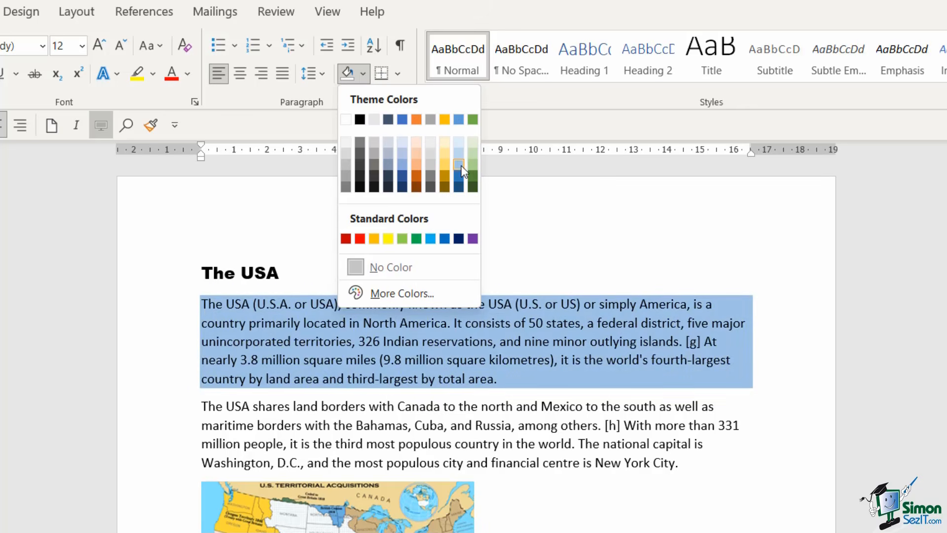
left_click(460, 165)
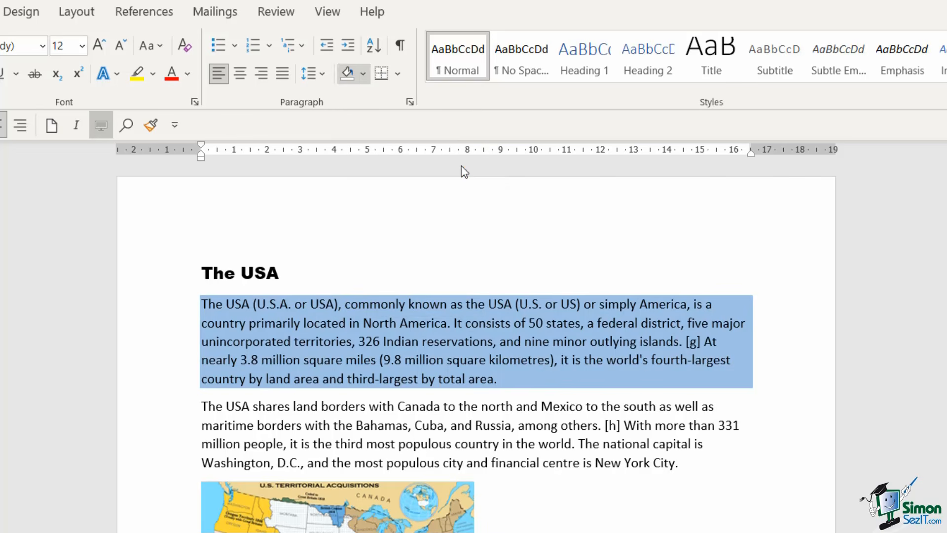
left_click(398, 74)
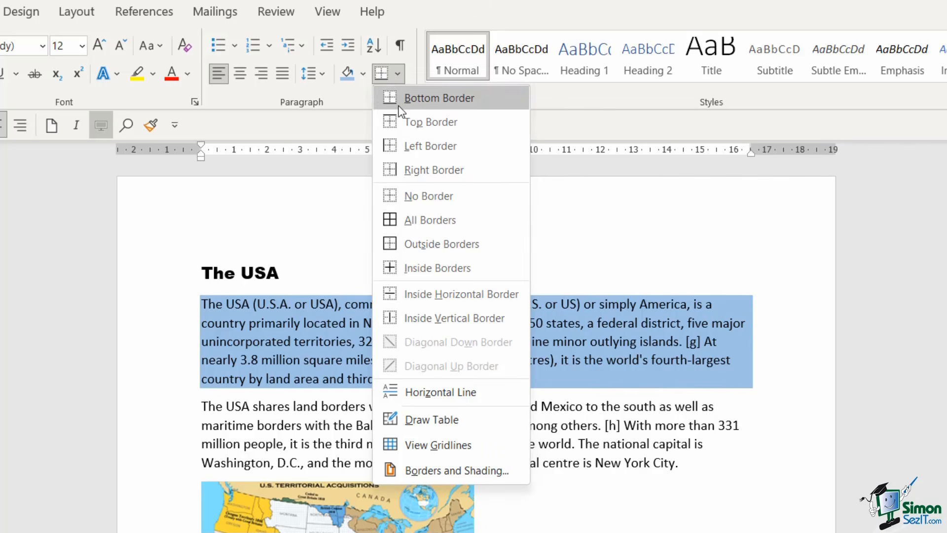
left_click(406, 222)
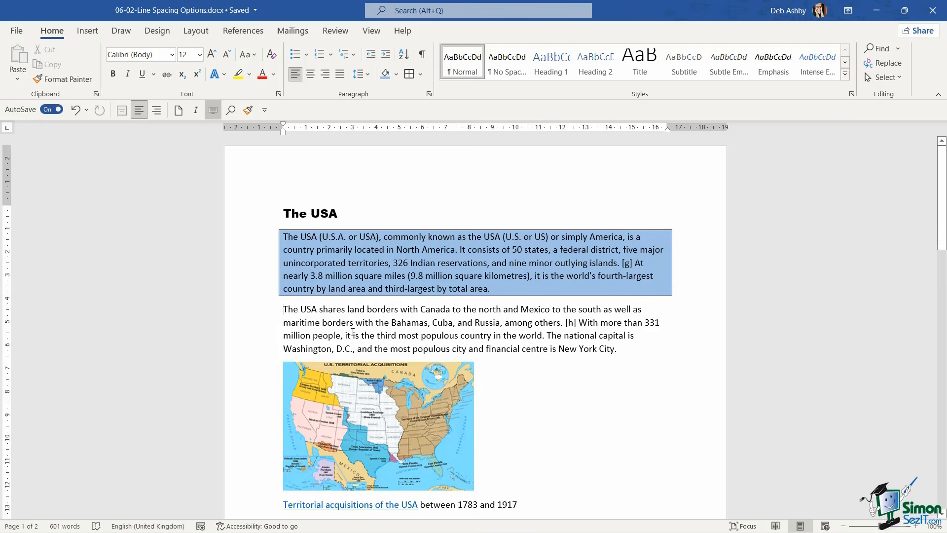
Open the detailed line spacing options for the second paragraph under "The USA", keeping the paragraph visible beside the dialog
left_click(368, 75)
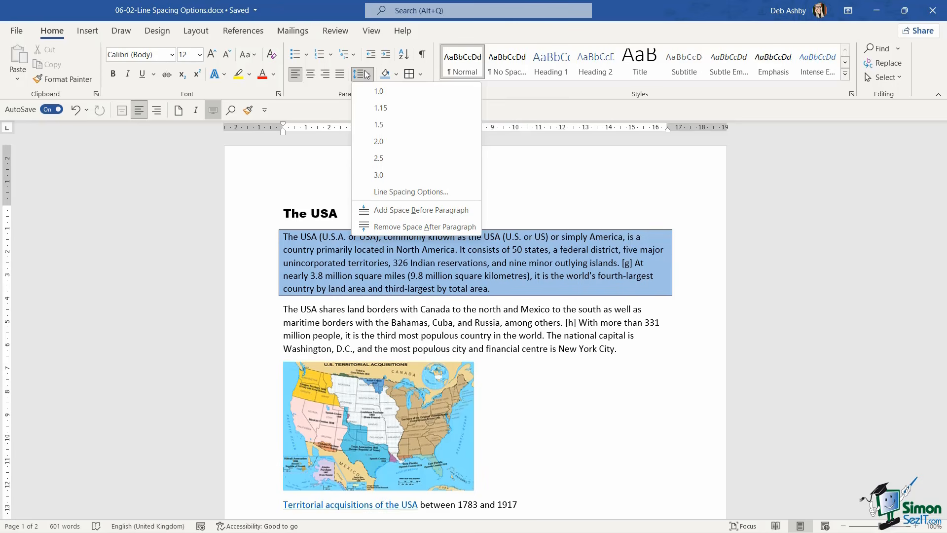
left_click(388, 194)
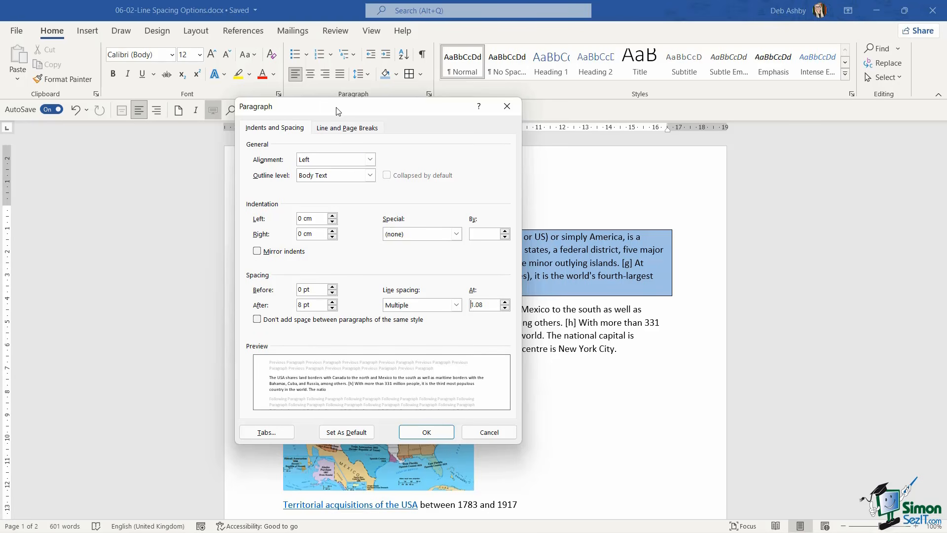
left_click_drag(336, 110, 623, 106)
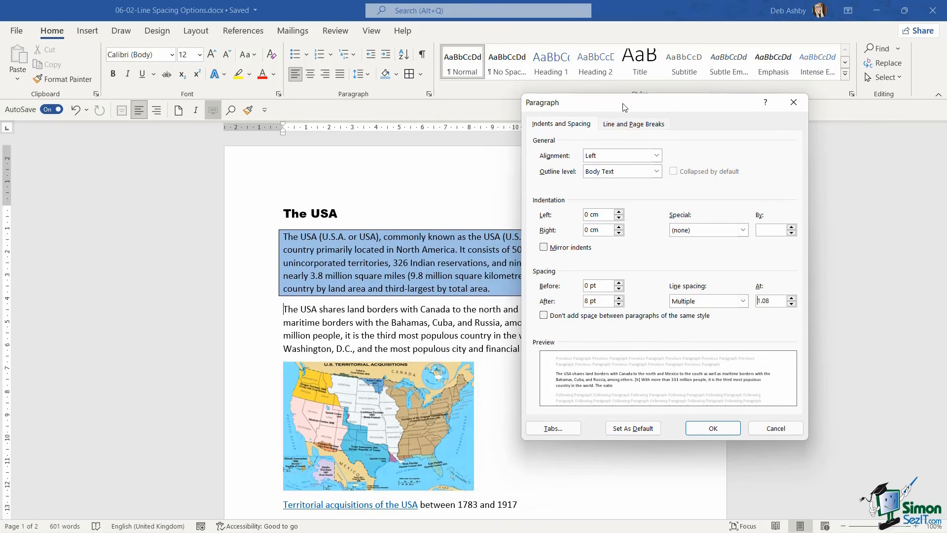
Try out spacing before the paragraph up to 36 pt, and bring it back down to 0 pt
left_click(620, 284)
left_click(620, 284)
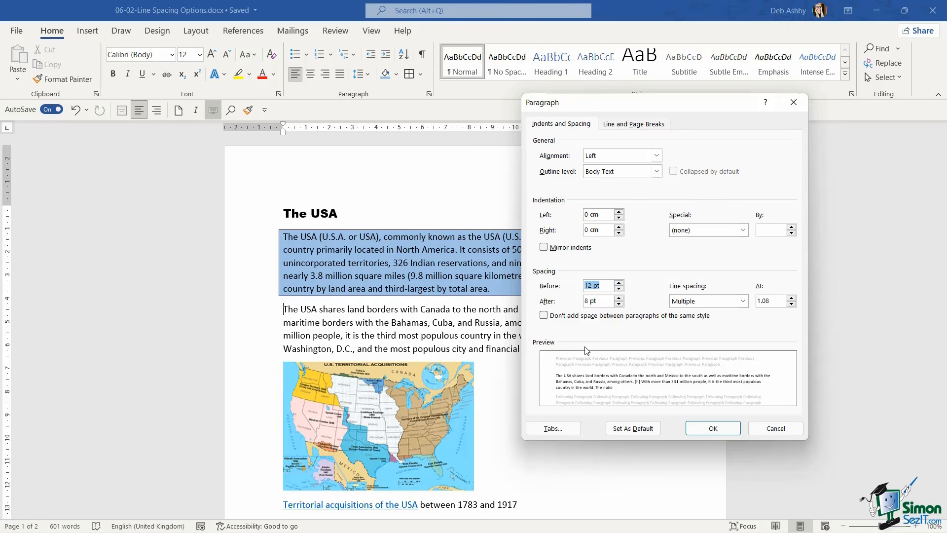
left_click(620, 291)
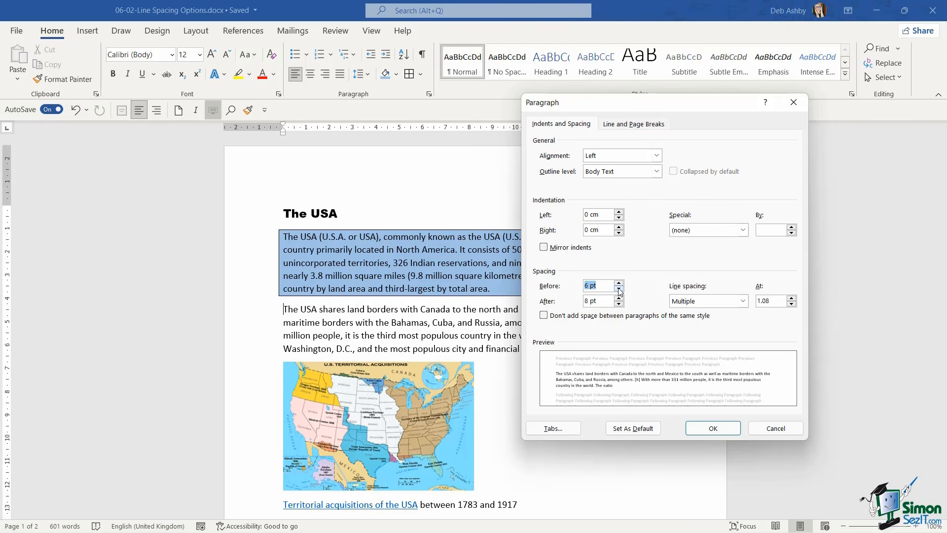
left_click(620, 285)
left_click(620, 284)
left_click(619, 283)
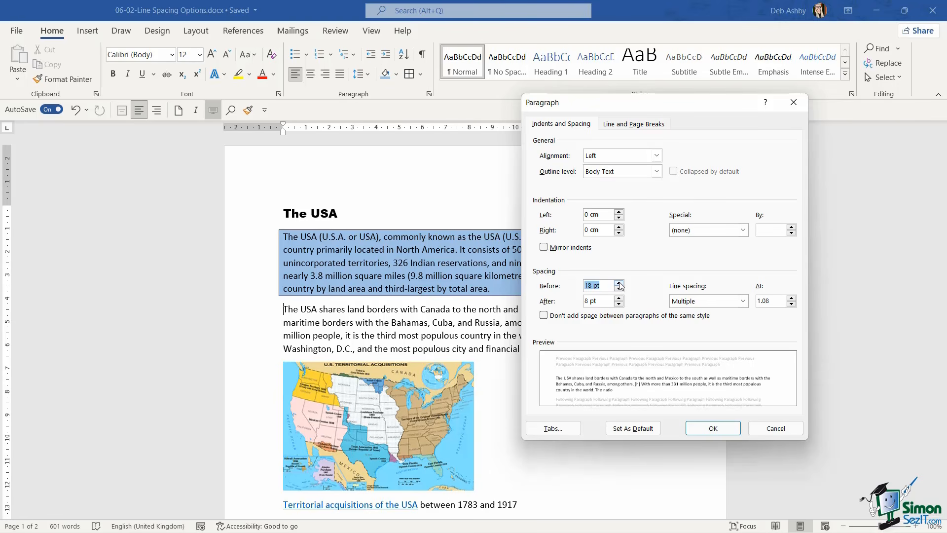
left_click(620, 283)
left_click(619, 284)
left_click(619, 283)
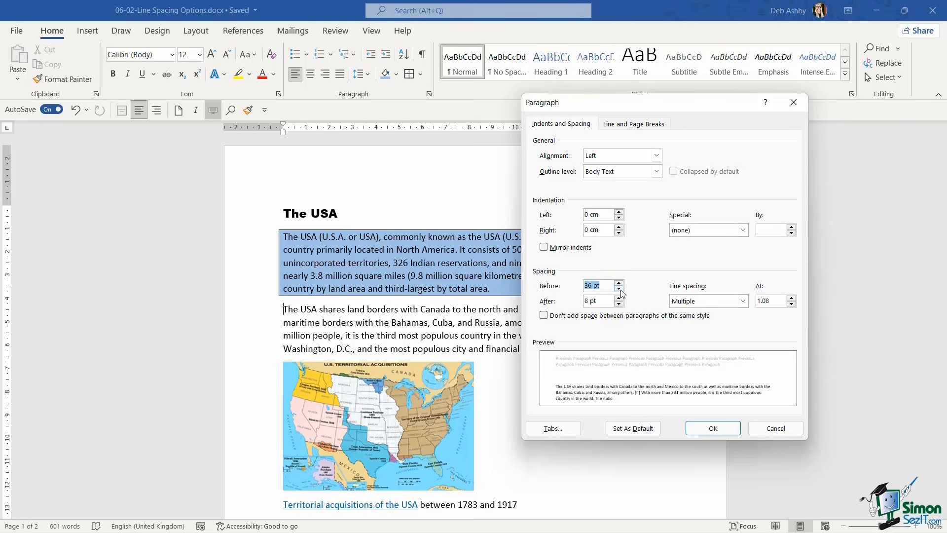
left_click(620, 290)
left_click(619, 290)
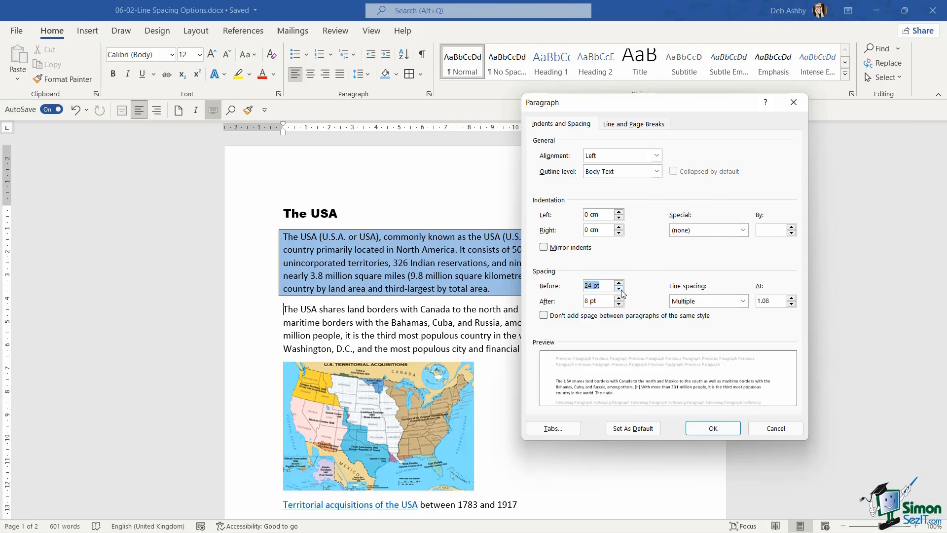
left_click(620, 290)
left_click(620, 290)
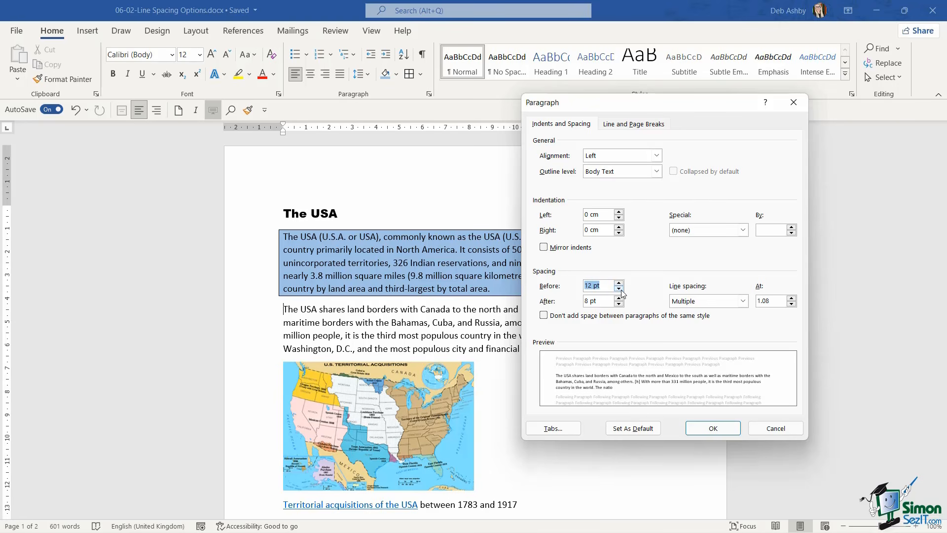
left_click(620, 290)
left_click(620, 290)
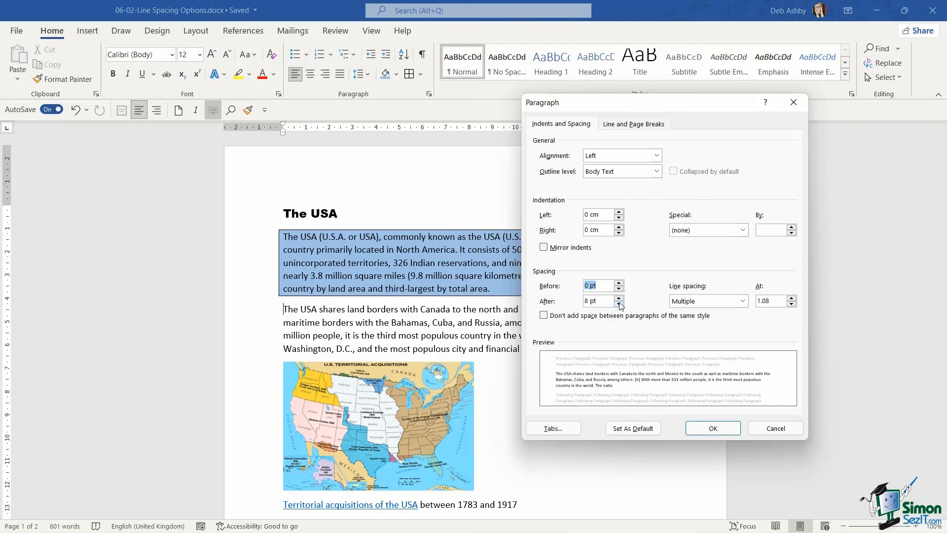
Set the spacing after the paragraph to 6 pt and its line spacing to Single
left_click(620, 304)
left_click(620, 305)
left_click(620, 304)
left_click(620, 298)
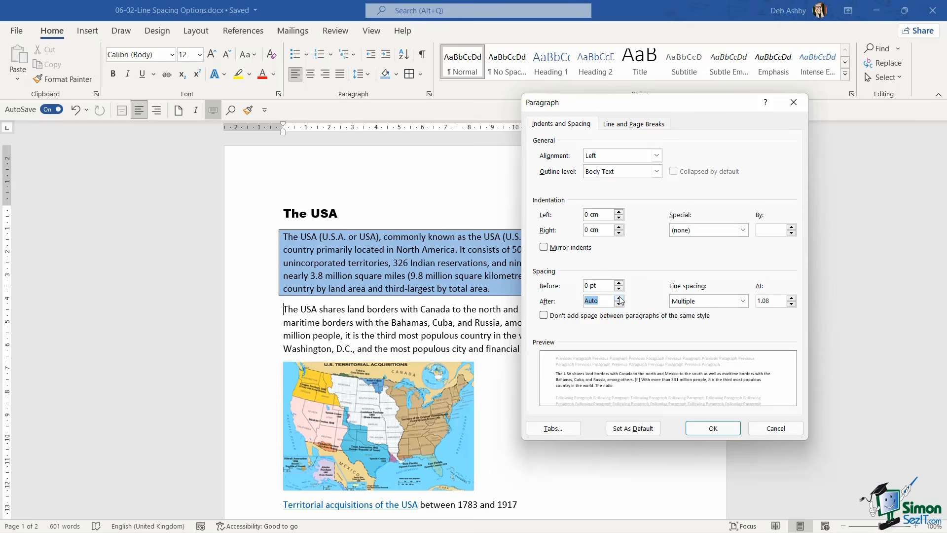
left_click(620, 298)
left_click(620, 297)
left_click(619, 303)
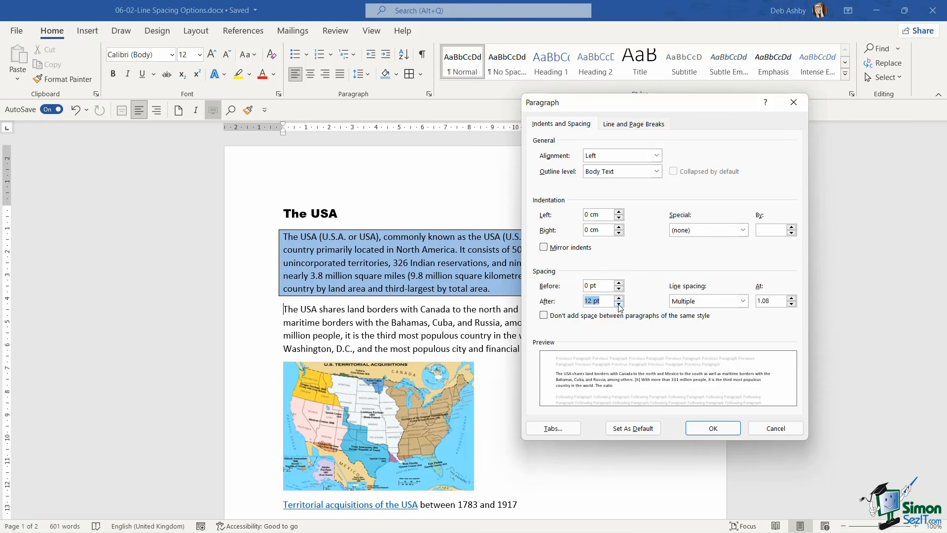
key("alt+n")
key("s")
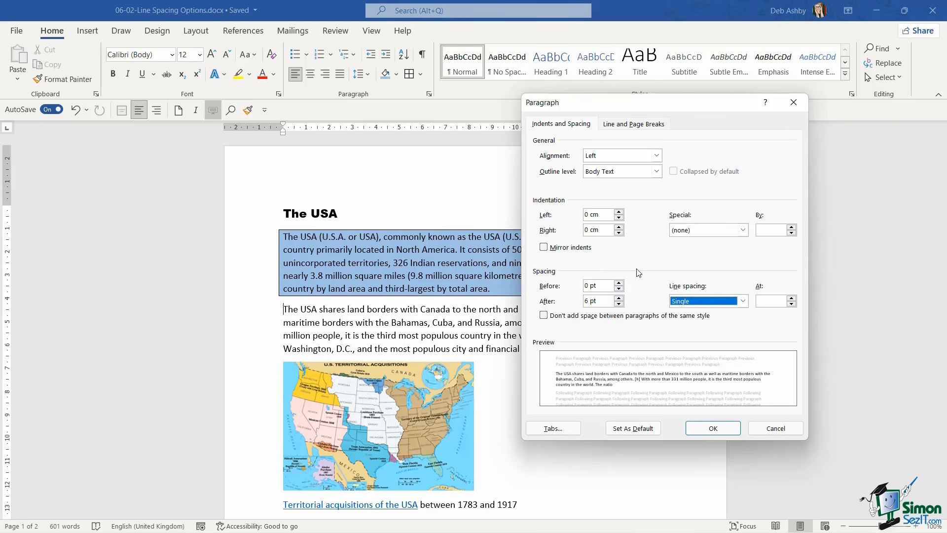
Try the paragraph's line spacing at 1.5 lines and at Exactly 21 pt
left_click(743, 302)
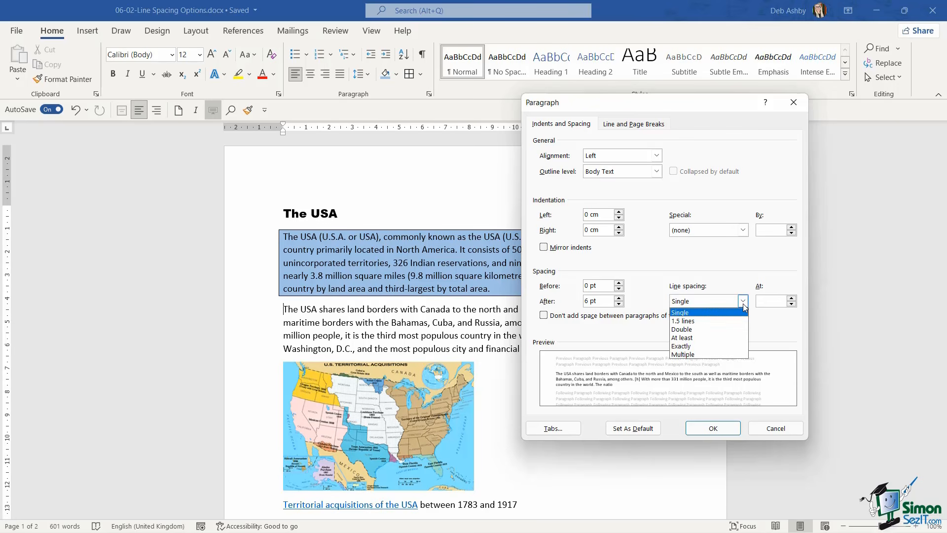
left_click(699, 321)
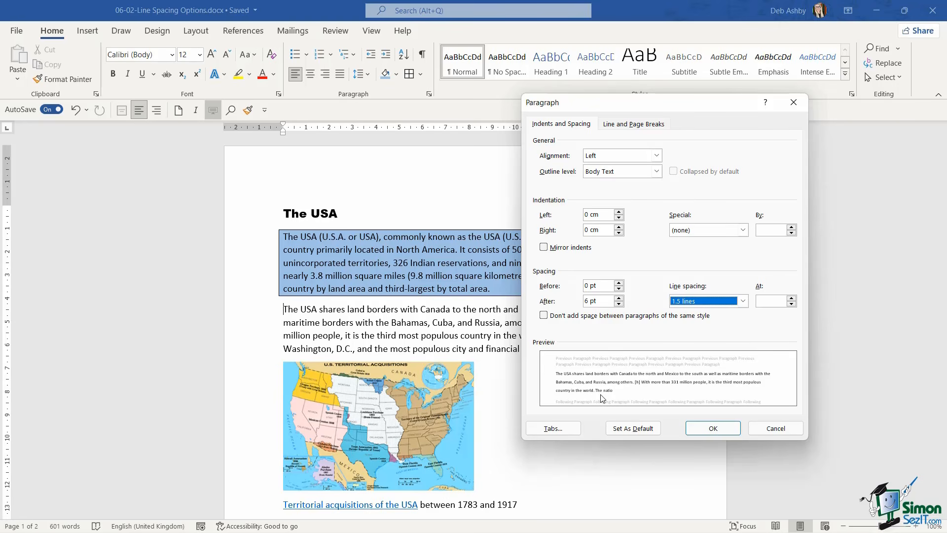
left_click(743, 302)
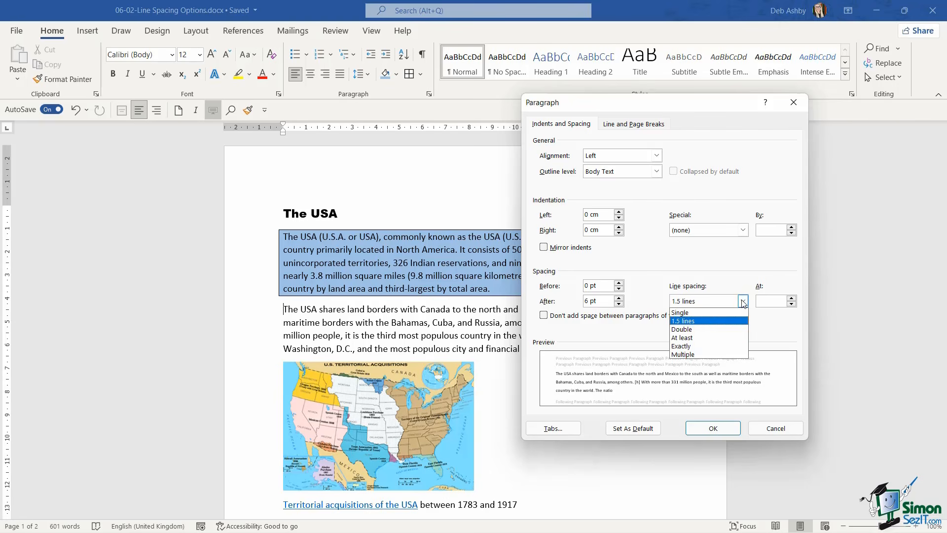
left_click(707, 347)
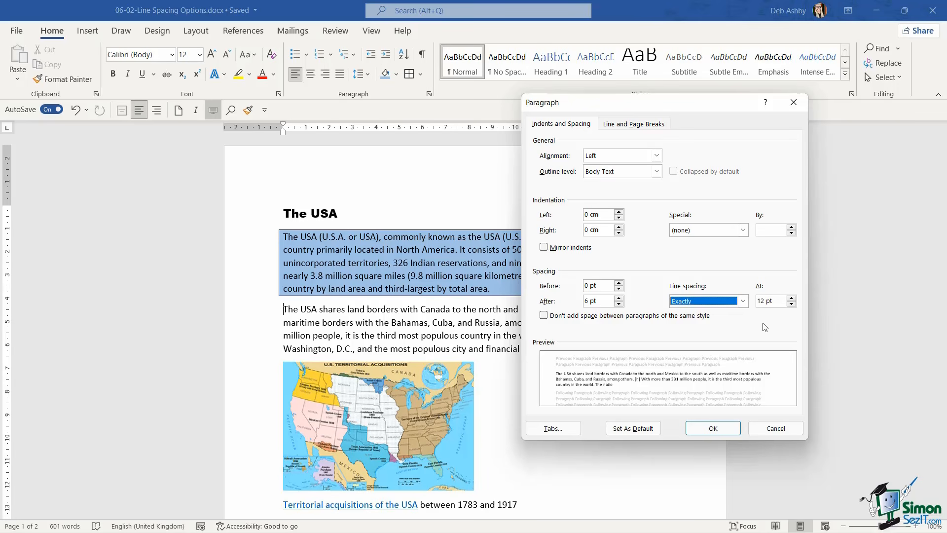
left_click(792, 298)
left_click(792, 297)
left_click(792, 298)
left_click(792, 297)
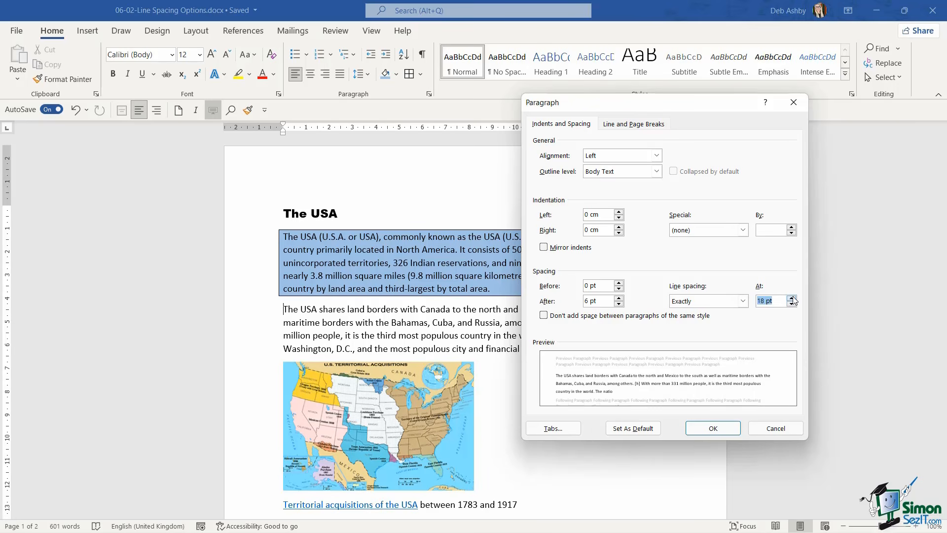
left_click(792, 298)
left_click(792, 297)
left_click(792, 297)
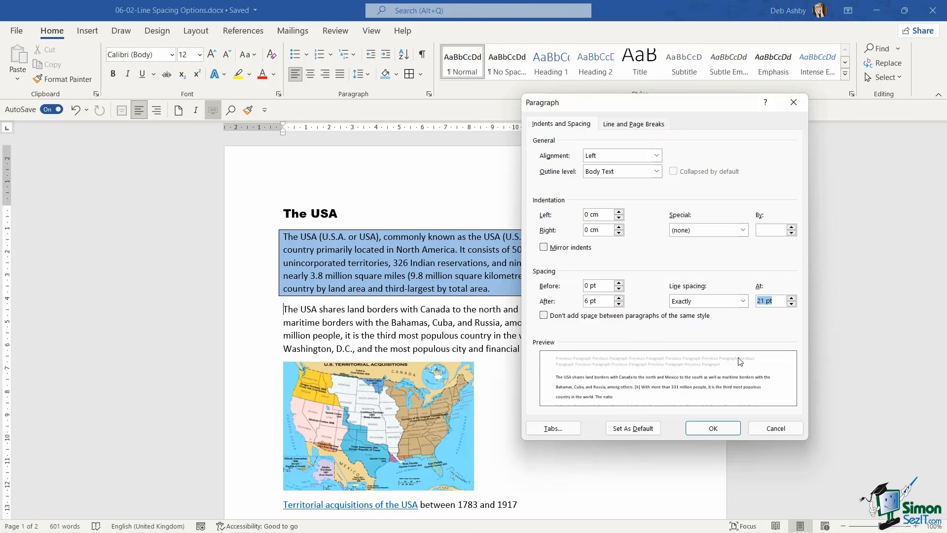
Set the line spacing to Single and apply the paragraph settings to the second paragraph
left_click(741, 301)
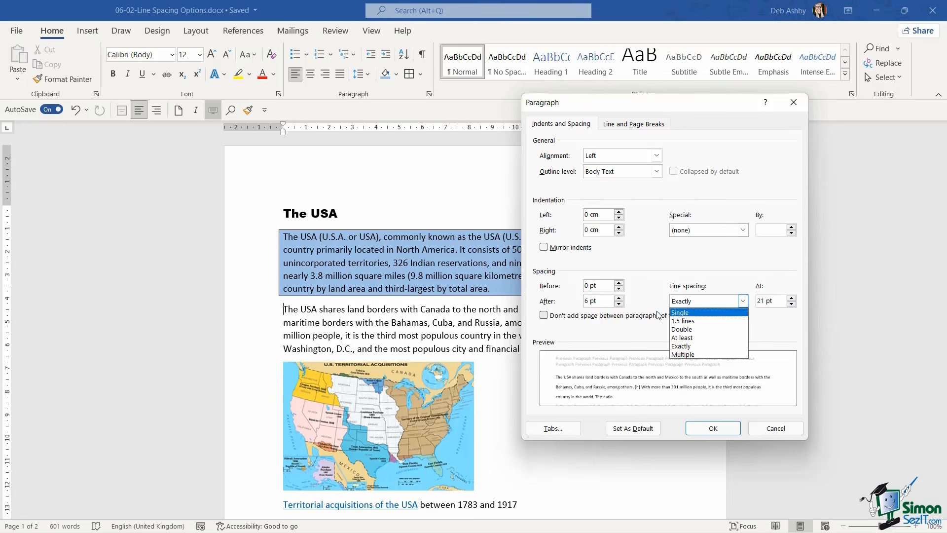
left_click(689, 314)
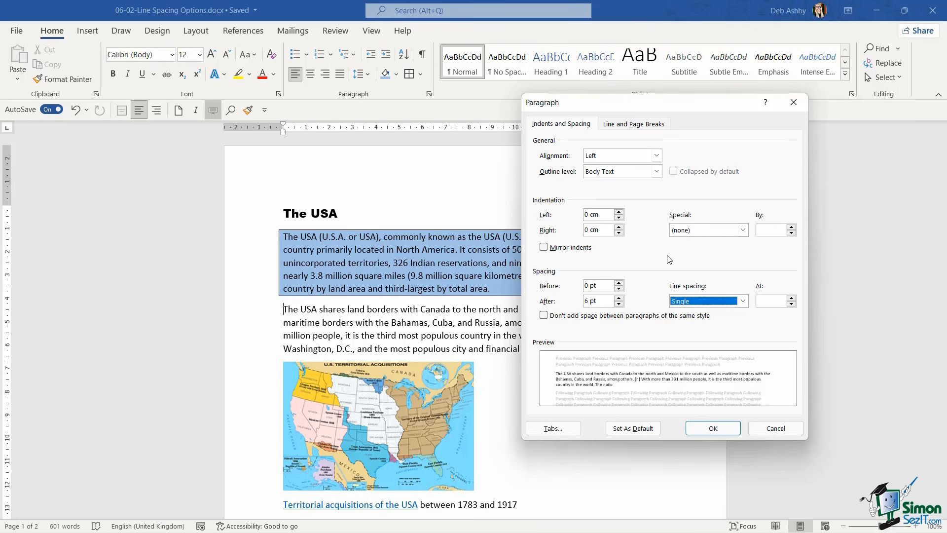
key("Return")
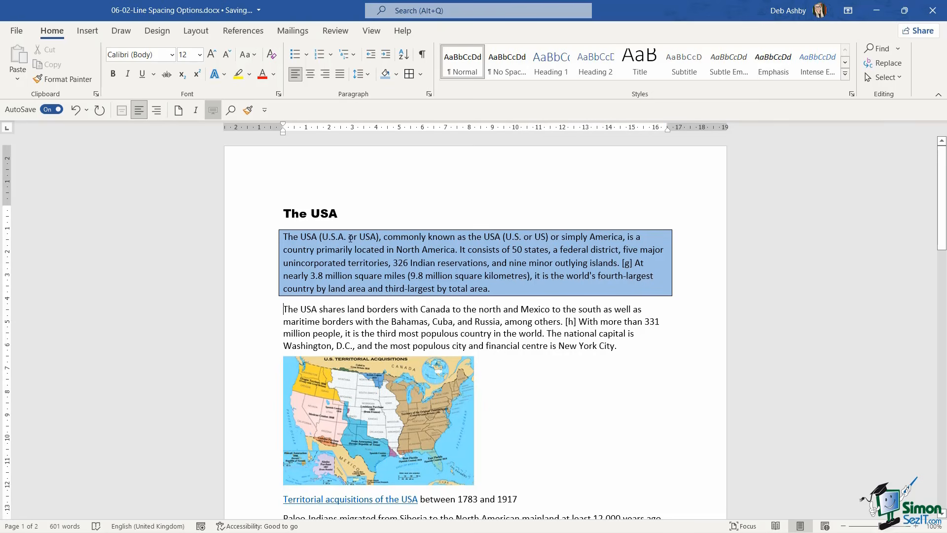
Try removing the space after the second paragraph under "The USA"
left_click(369, 77)
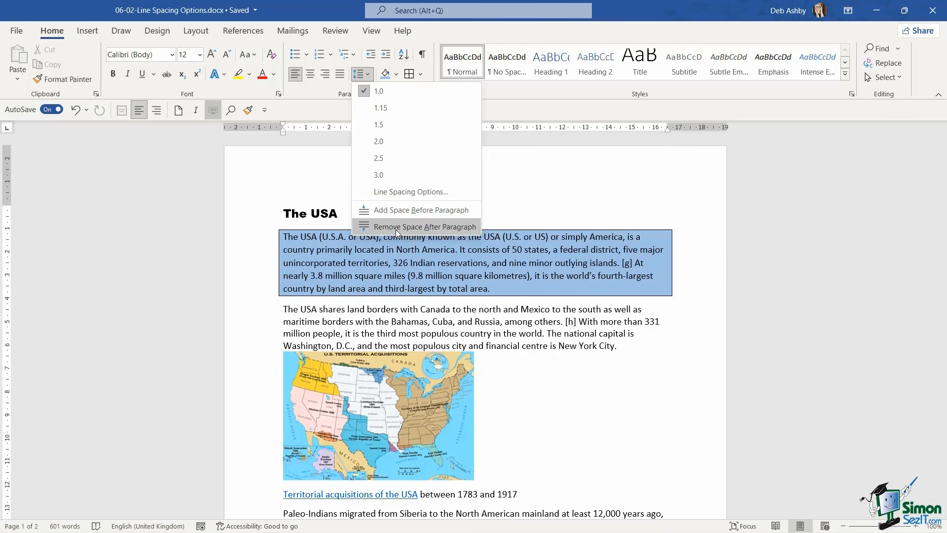
left_click(396, 228)
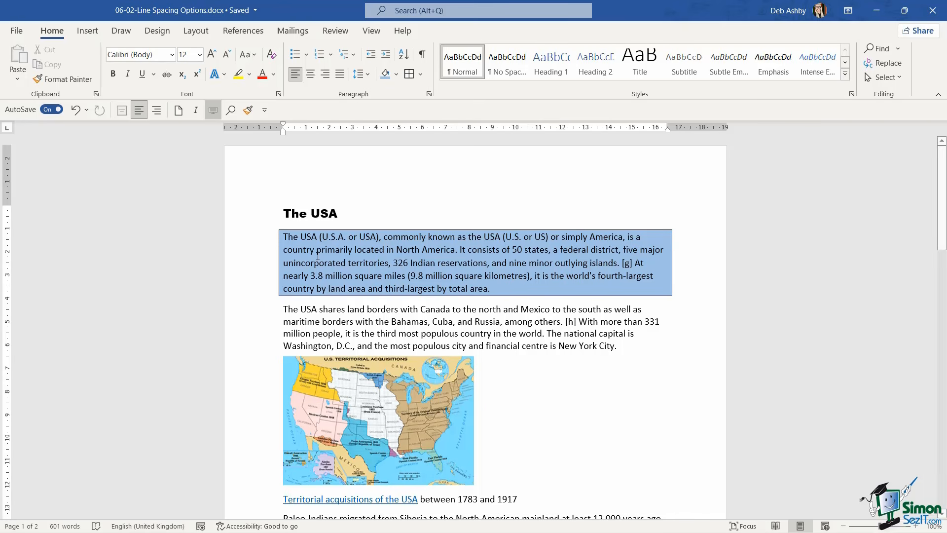
Try a custom default paragraph spacing of 18 pt before for new documents based on this template, and discard it
left_click(157, 31)
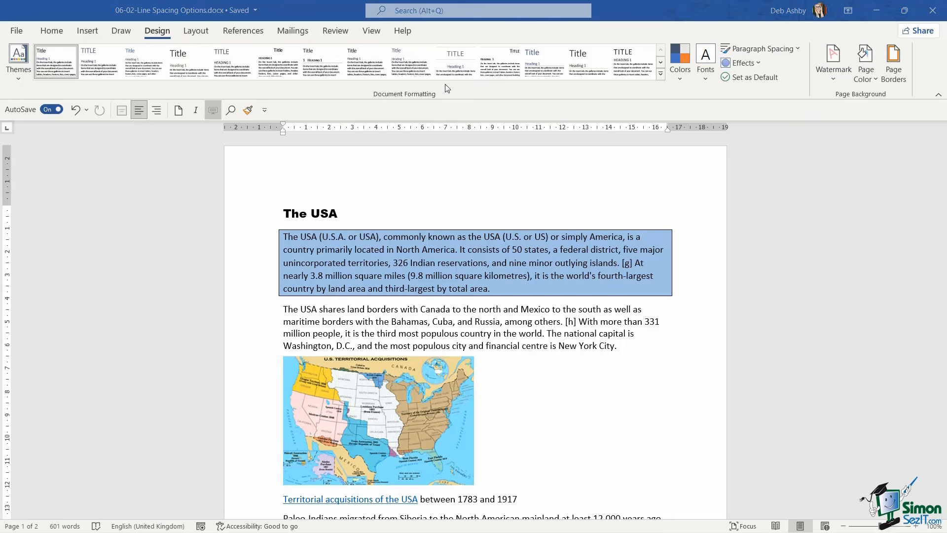
left_click(798, 49)
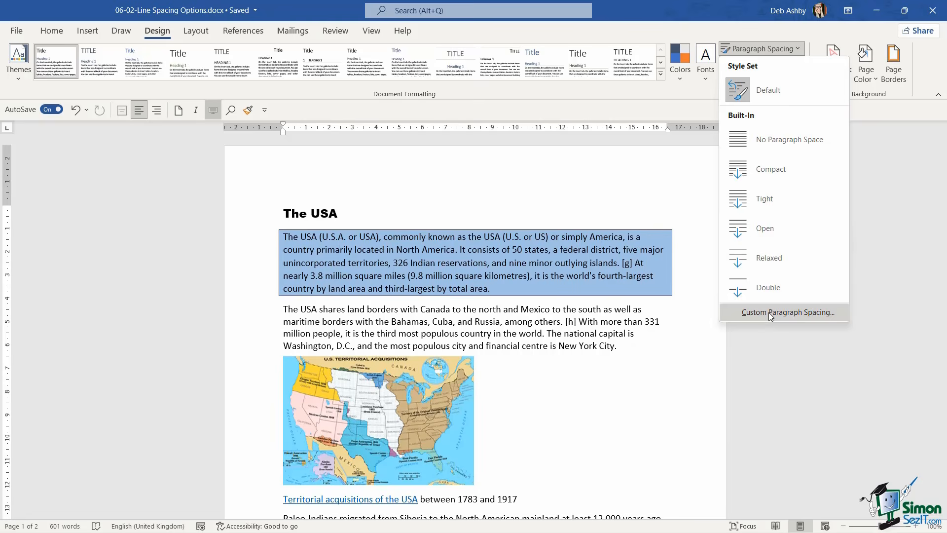
left_click(771, 314)
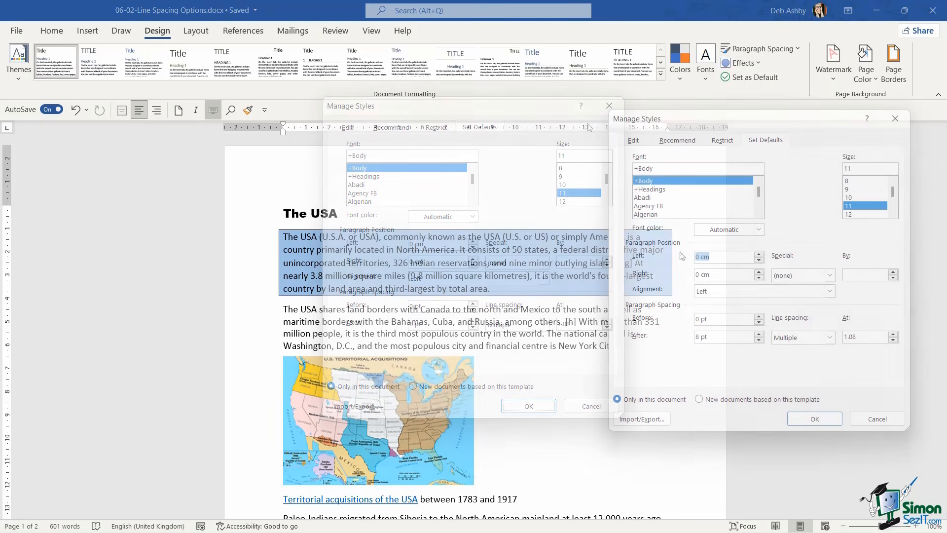
left_click(759, 316)
left_click(760, 316)
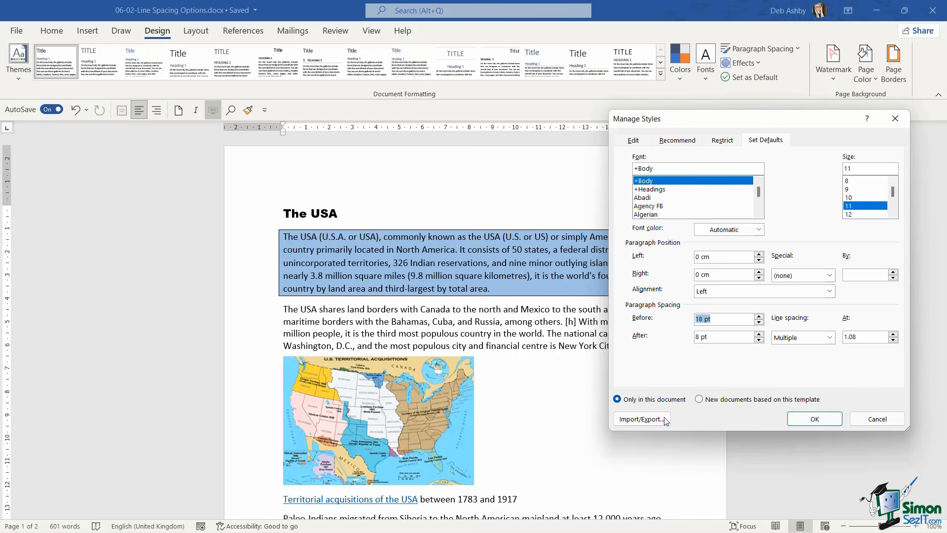
left_click(703, 400)
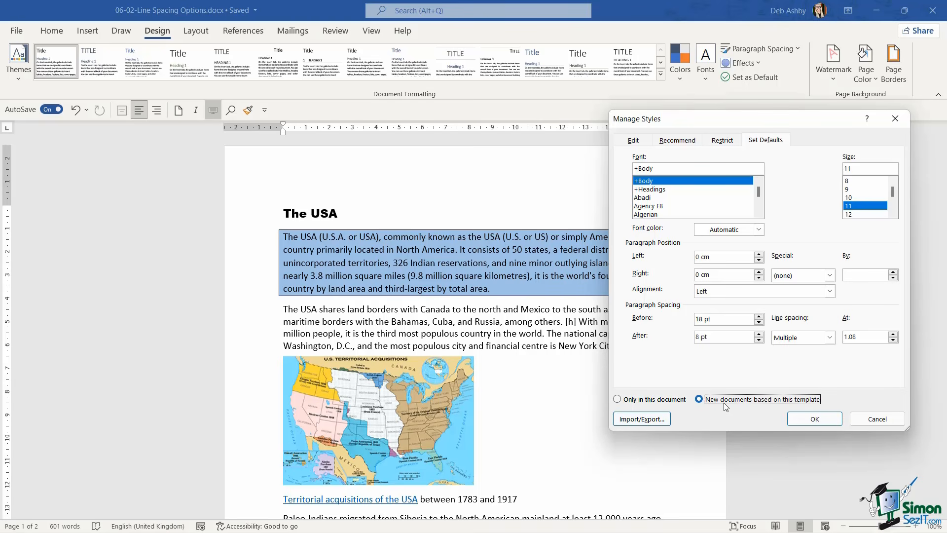
left_click(877, 420)
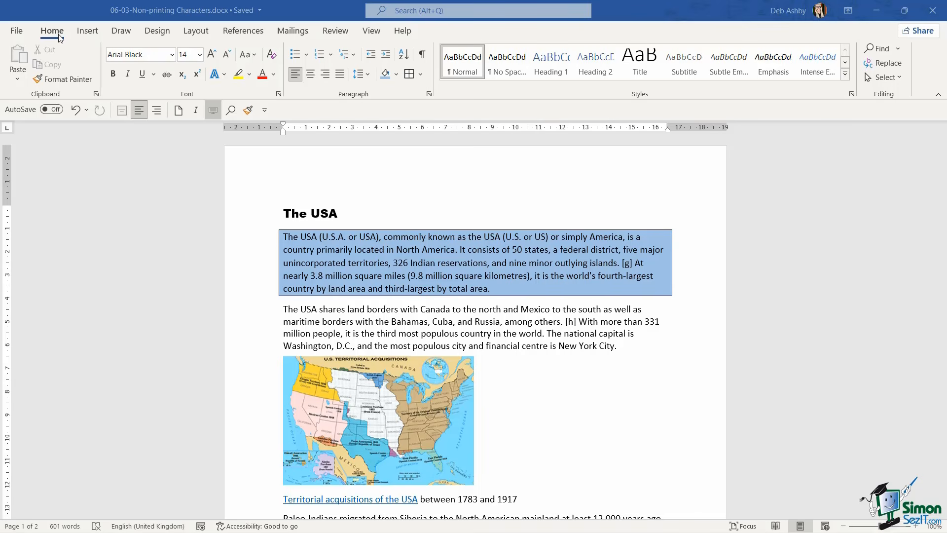
Show the non-printing characters in the 06-03-Non-printing Characters document and review the marks through its text
left_click(423, 55)
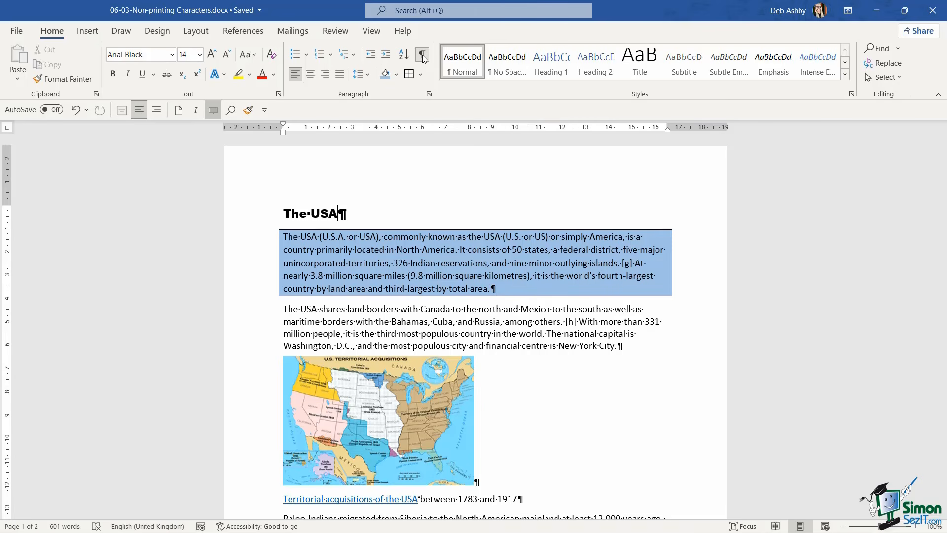
scroll(452, 217, "down", 1)
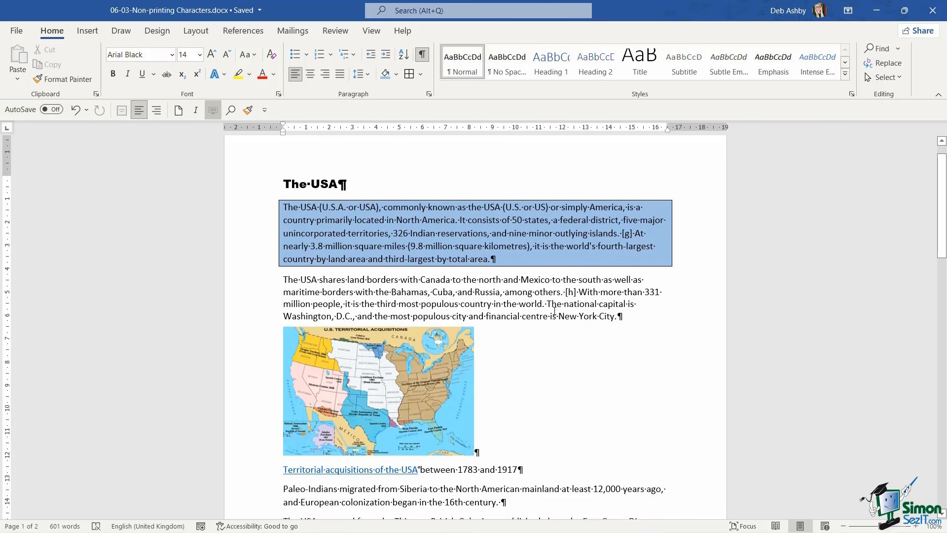
scroll(480, 354, "down", 4)
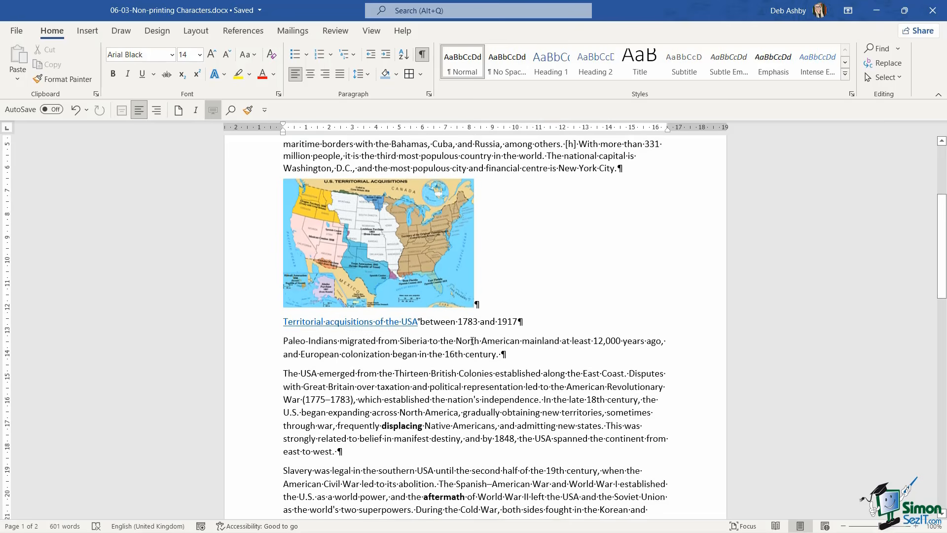
scroll(469, 341, "up", 4)
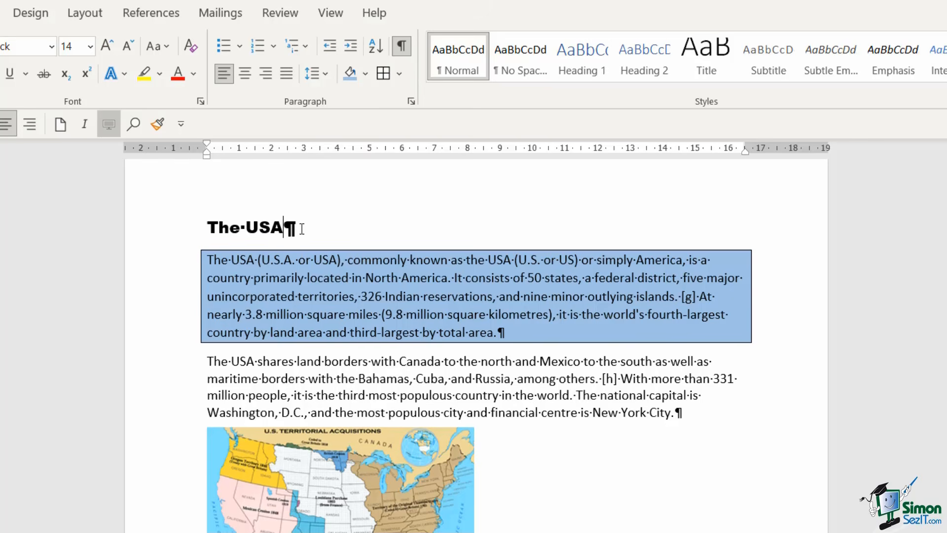
scroll(296, 222, "down", 6)
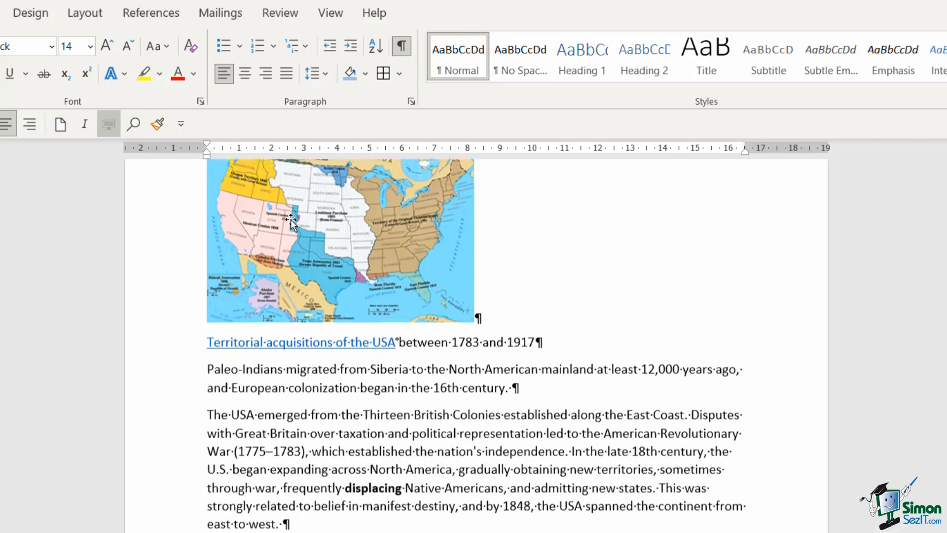
Try increasing the indent of the paragraph beginning "The USA emerged", and remove the indent again
scroll(291, 219, "down", 2)
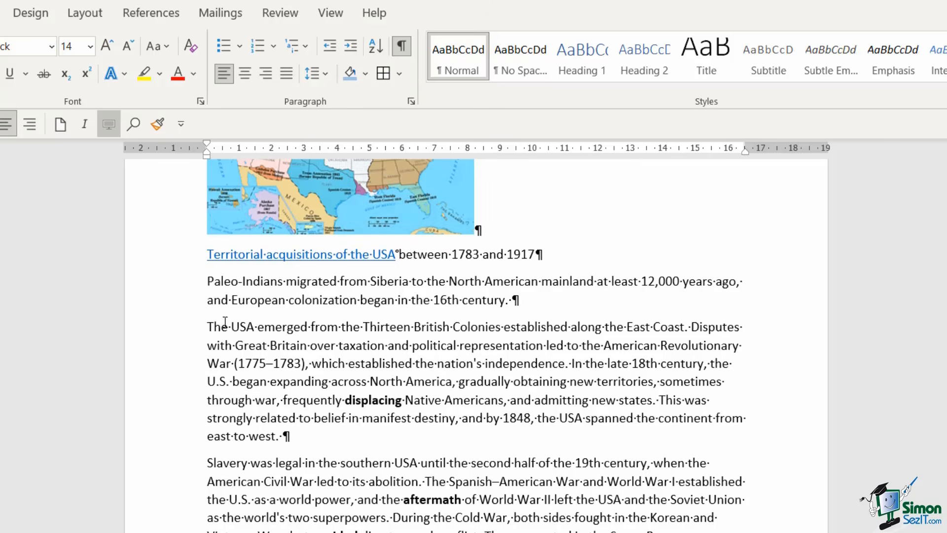
left_click(287, 435)
left_click(267, 332)
left_click(352, 49)
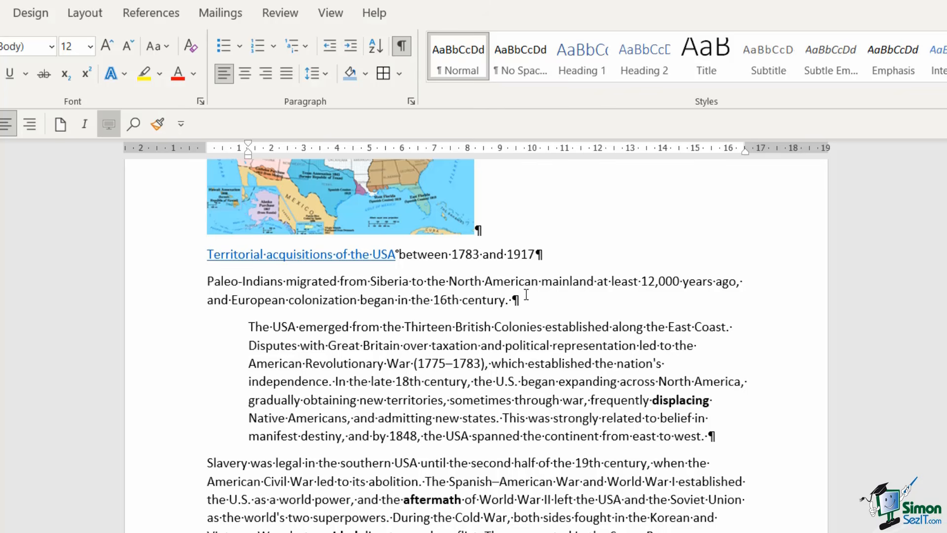
left_click(335, 49)
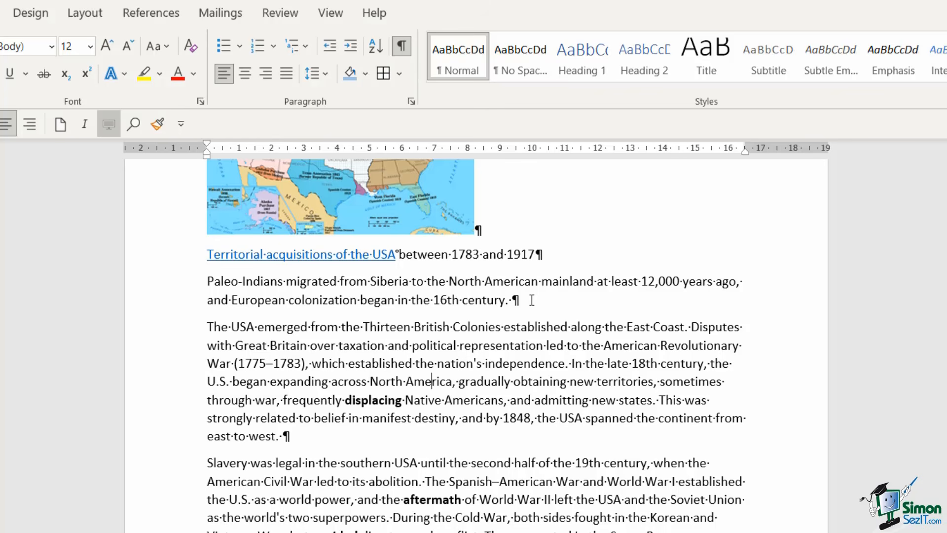
Hide the non-printing characters and check the paragraph on the Soviet Union's dissolution without them
left_click(402, 48)
left_click(581, 281)
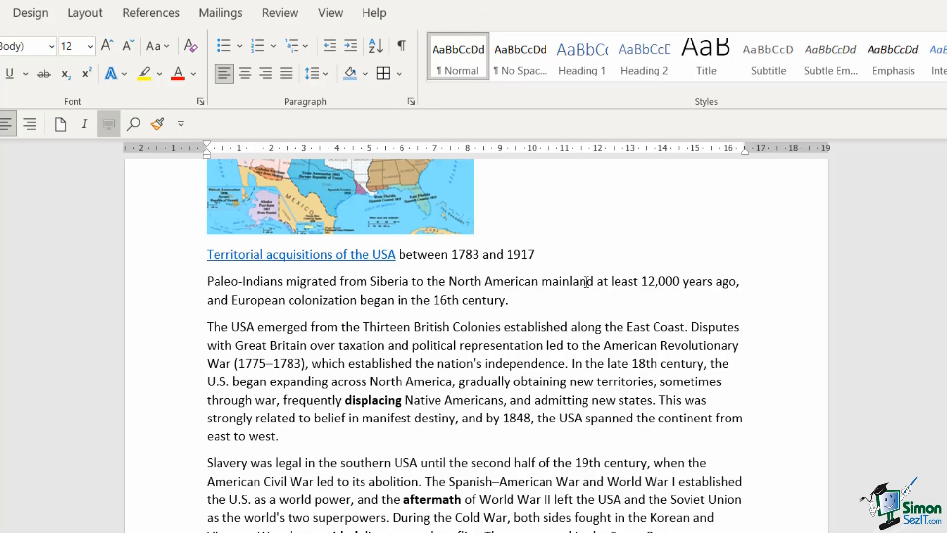
scroll(586, 282, "down", 10)
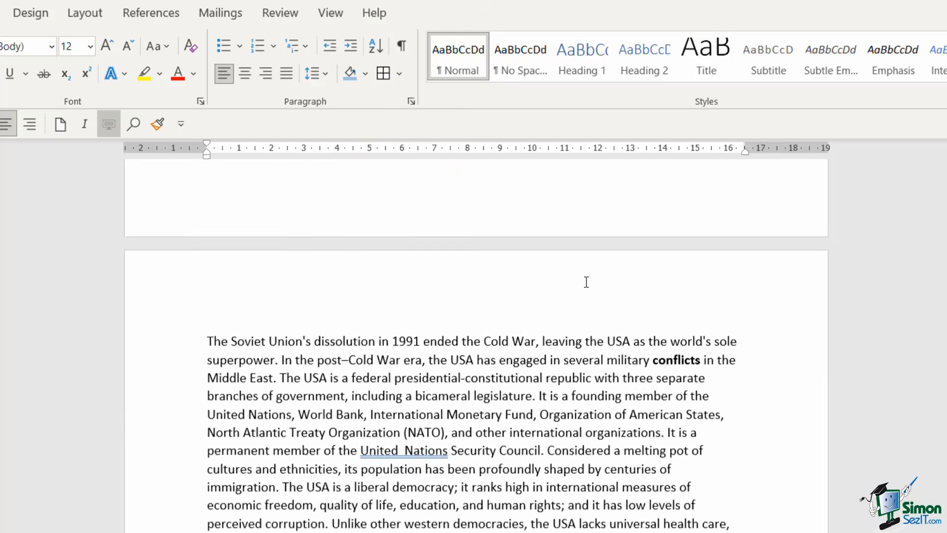
scroll(585, 282, "down", 3)
scroll(444, 291, "up", 2)
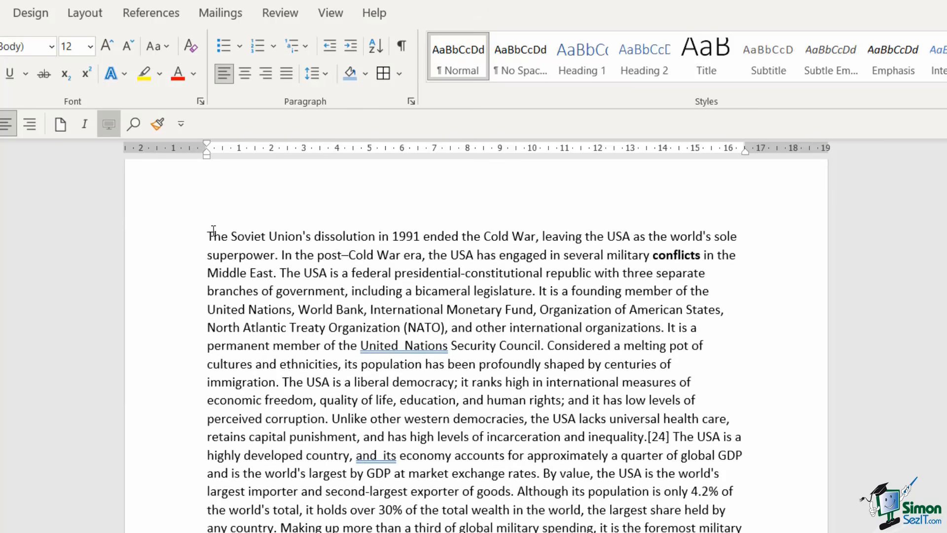
left_click_drag(205, 236, 740, 528)
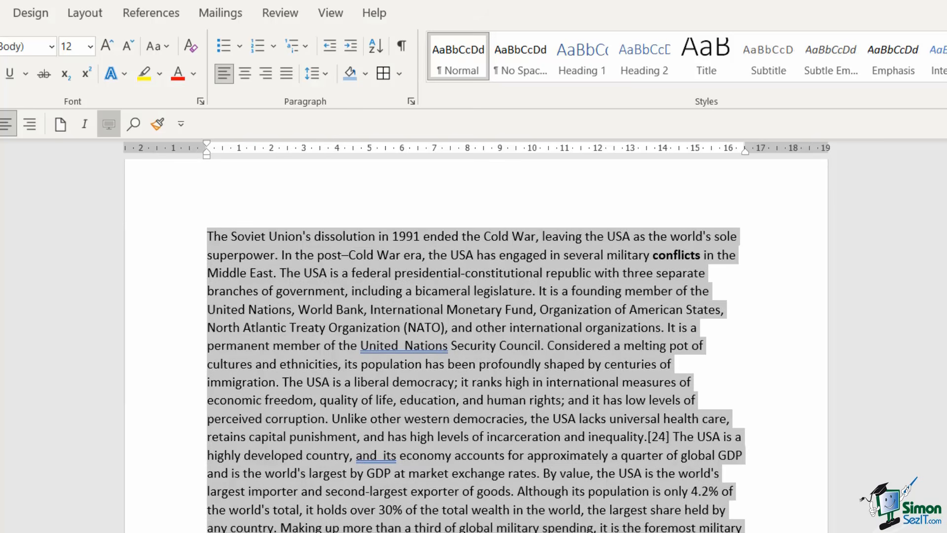
left_click(710, 365)
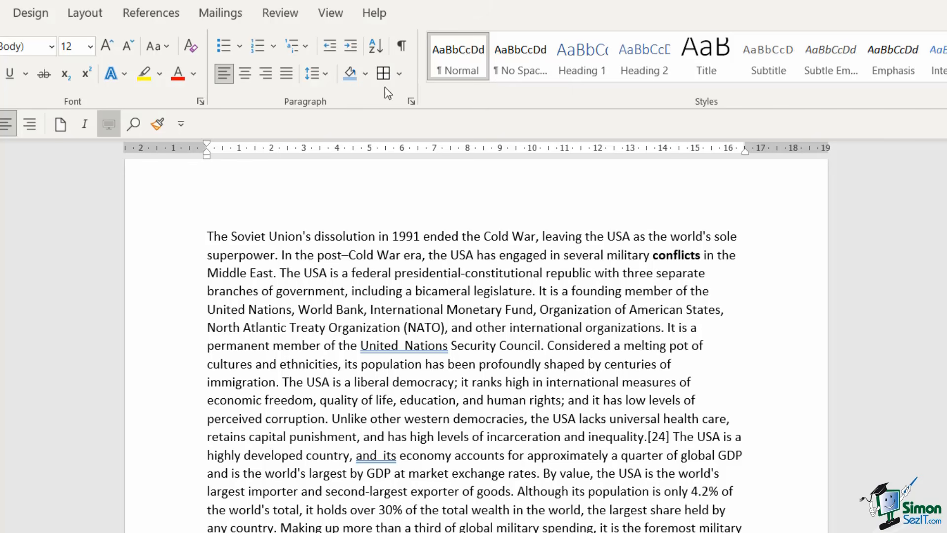
Show the non-printing characters and delete the extra spaces in "United Nations" and "and its" in the Soviet Union paragraph
left_click(402, 47)
left_click(403, 345)
key("BackSpace")
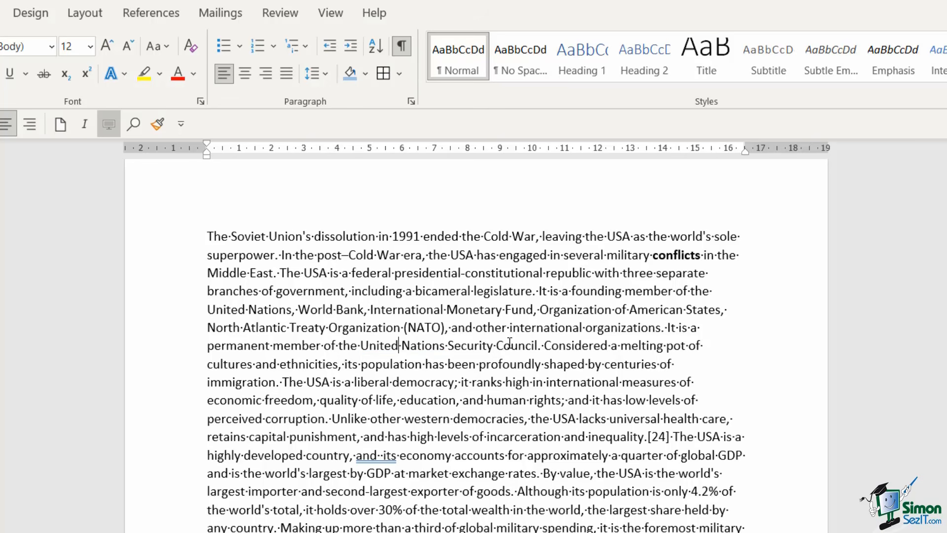
left_click(380, 453)
key("BackSpace")
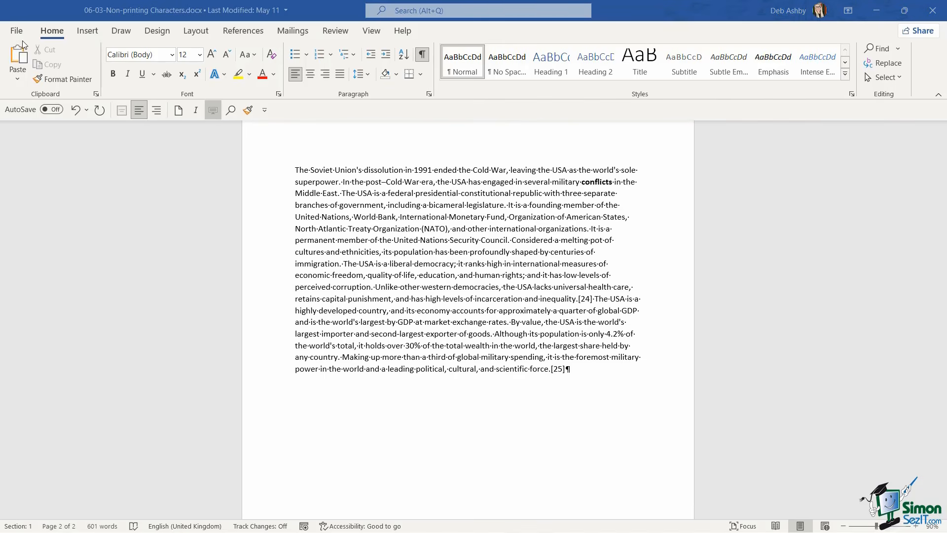
Set the Word display options to always show tab characters, spaces, paragraph marks, hidden text and optional hyphens
left_click(17, 33)
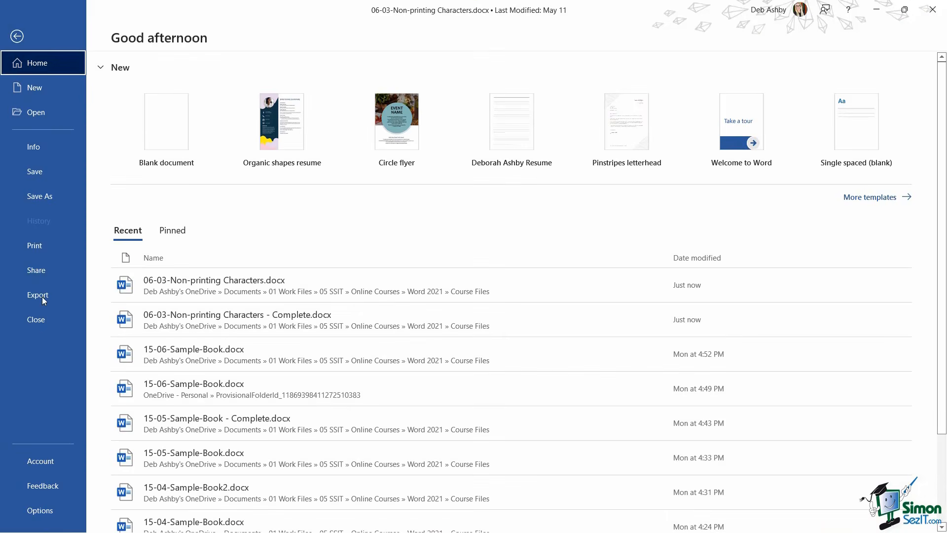
left_click(43, 512)
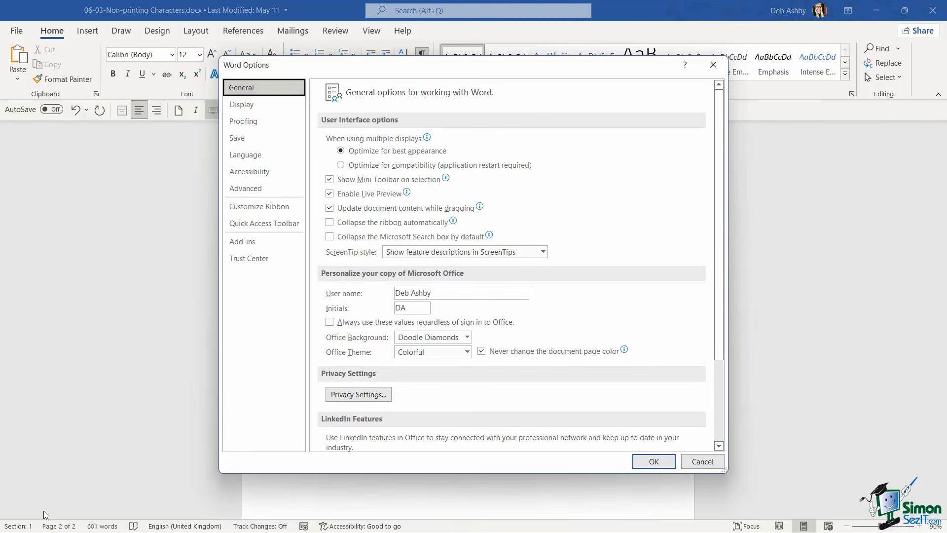
left_click(252, 106)
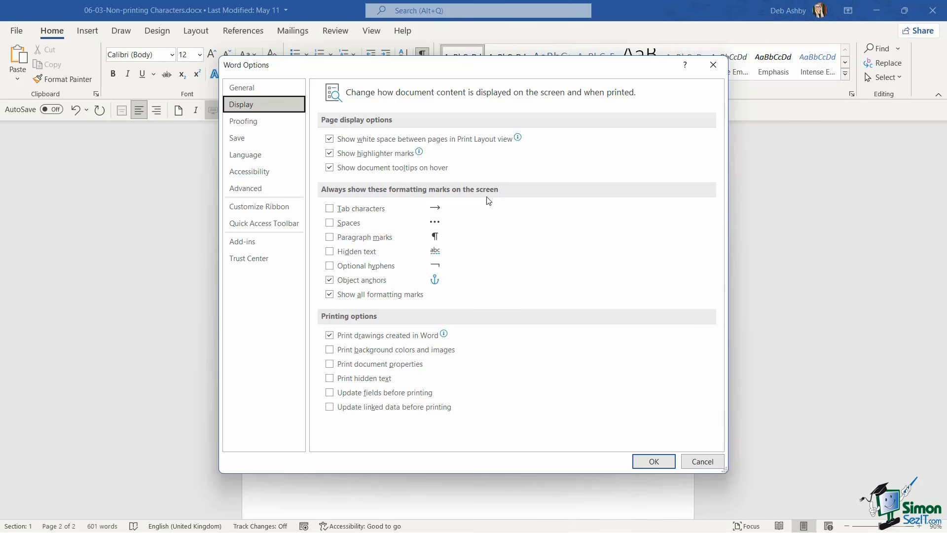
left_click(330, 237)
left_click(329, 224)
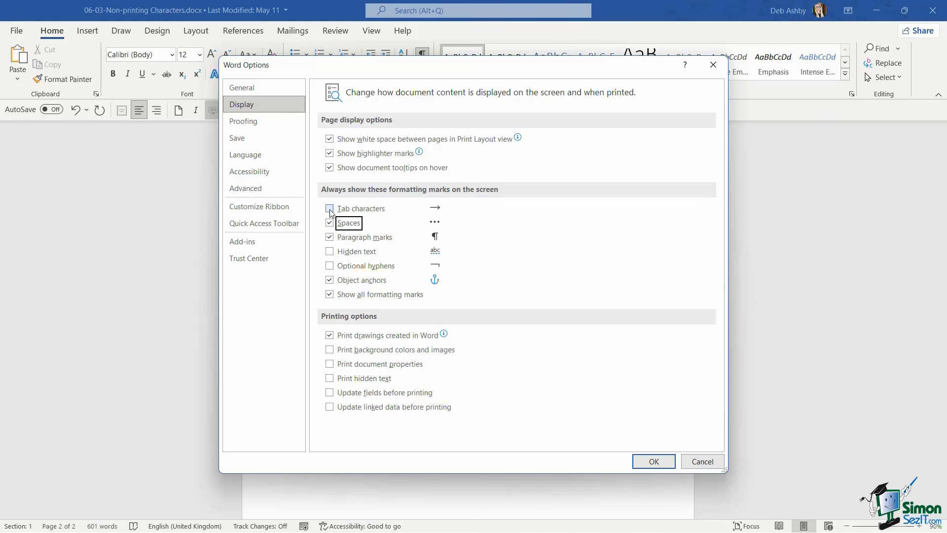
left_click(329, 208)
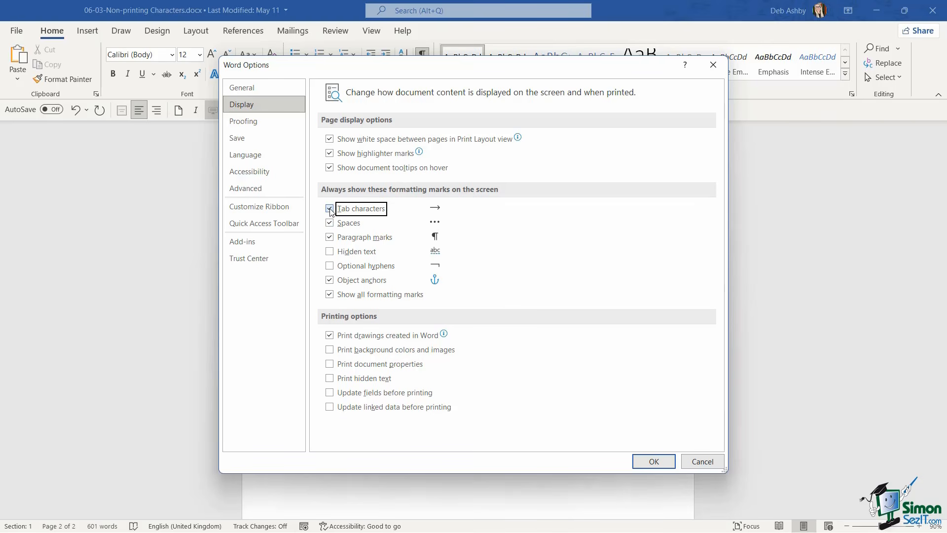
left_click(330, 251)
left_click(329, 266)
left_click(654, 461)
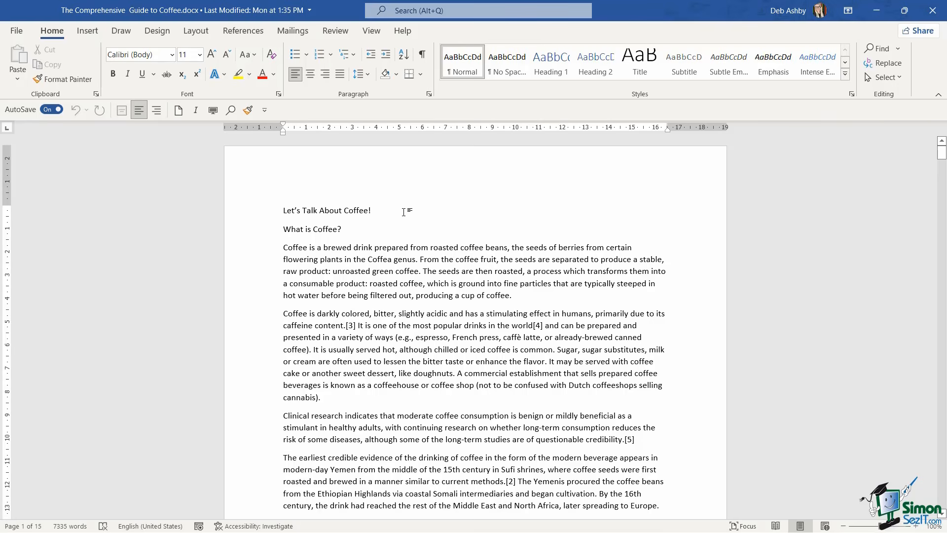
Go to page 13 of The Comprehensive Guide to Coffee document
key("ctrl+g")
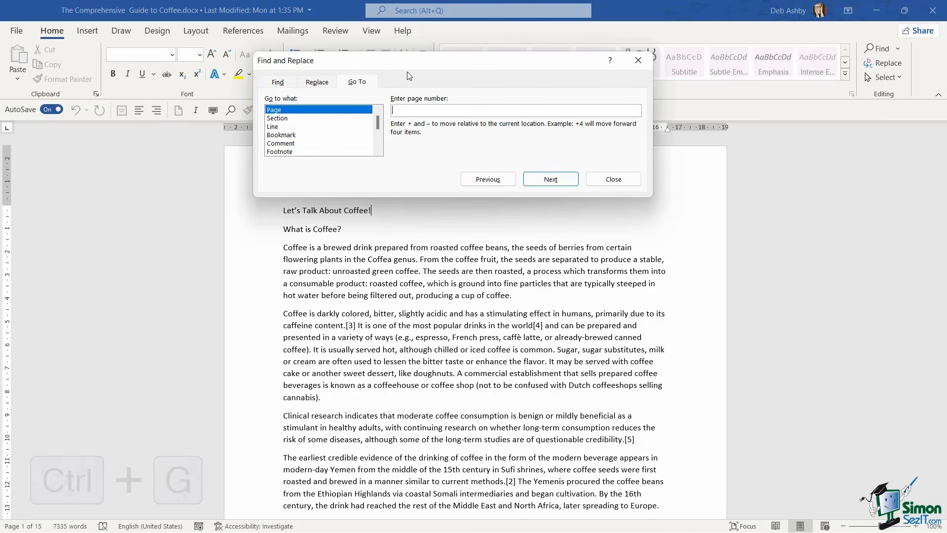
type("13")
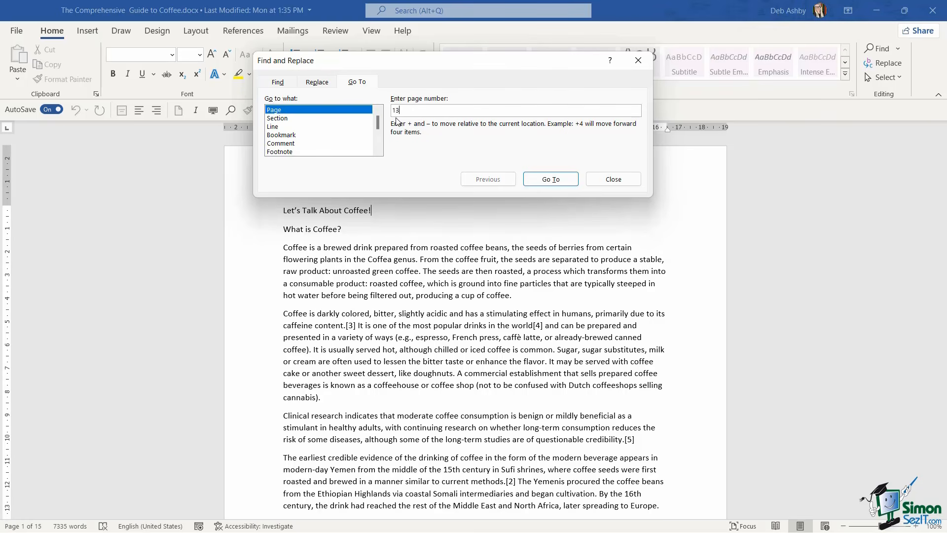
left_click(550, 179)
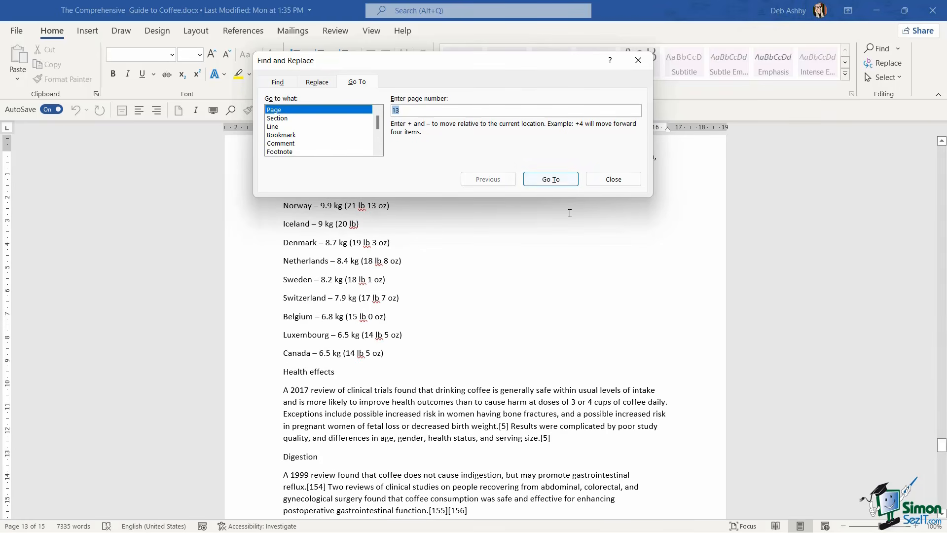
left_click(614, 178)
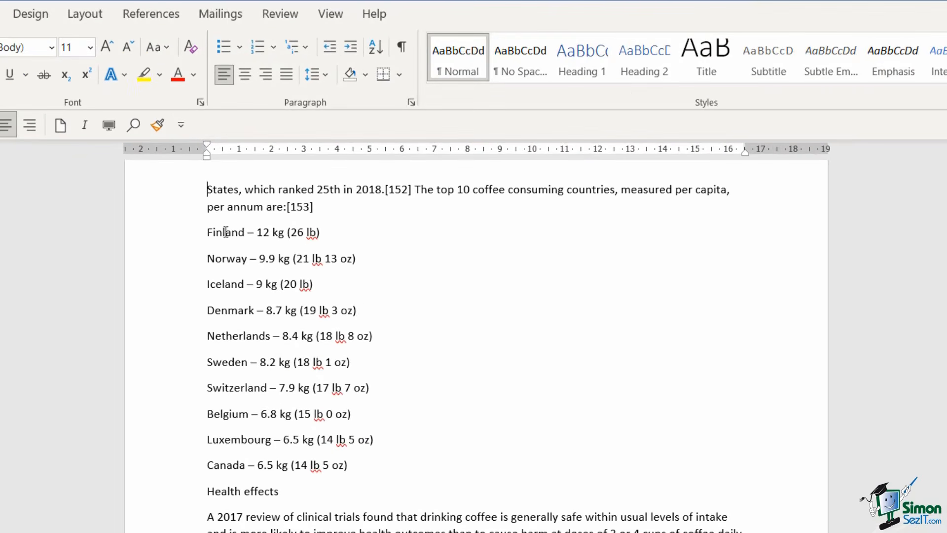
Try a solid round bullet on the Finland line alone, and undo it
left_click(226, 231)
left_click(239, 48)
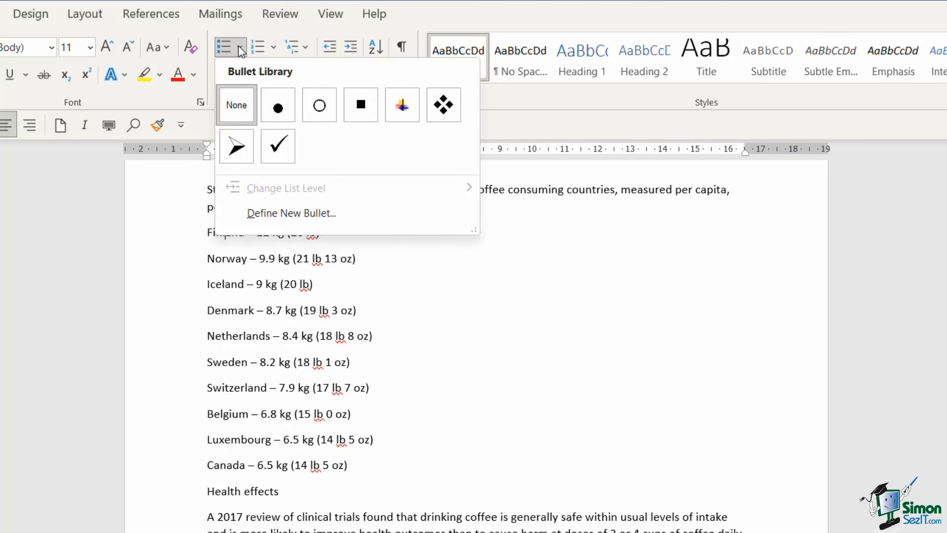
left_click(287, 111)
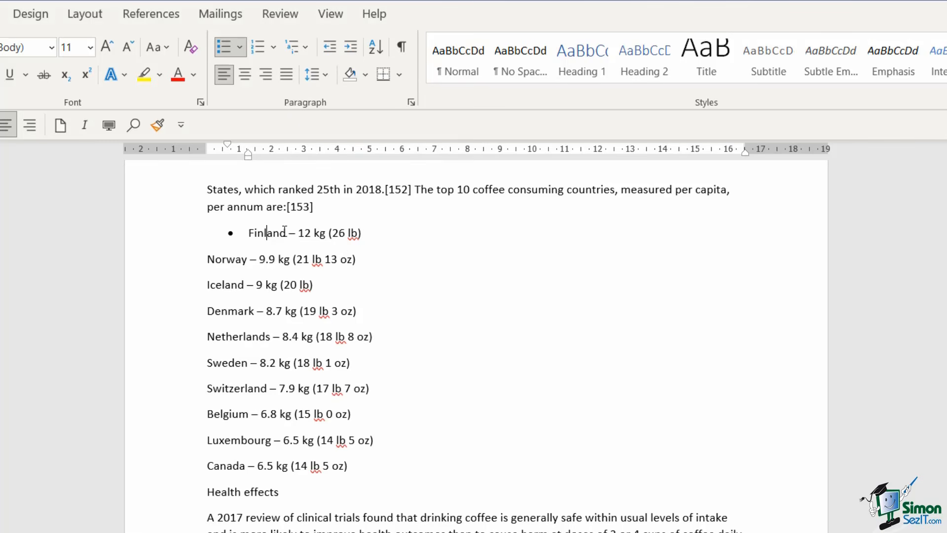
left_click(236, 261)
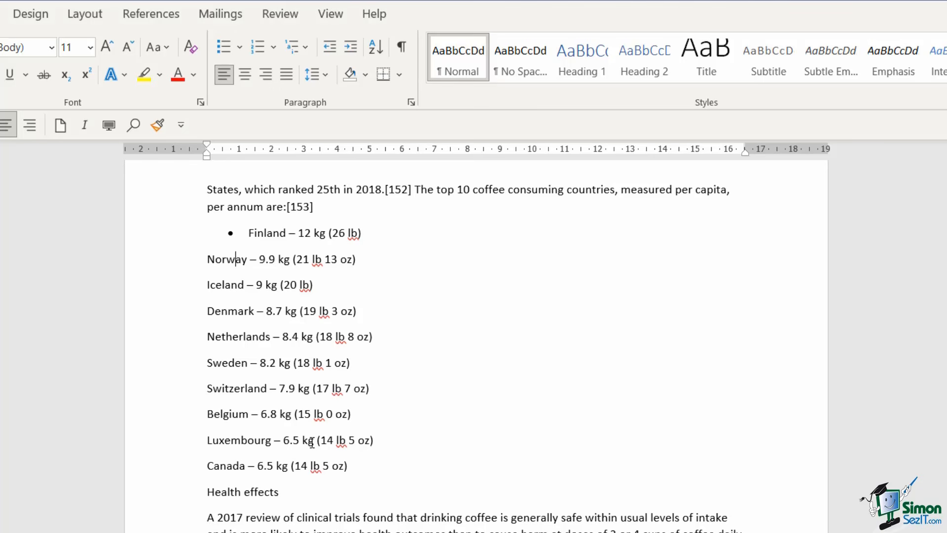
key("ctrl+z")
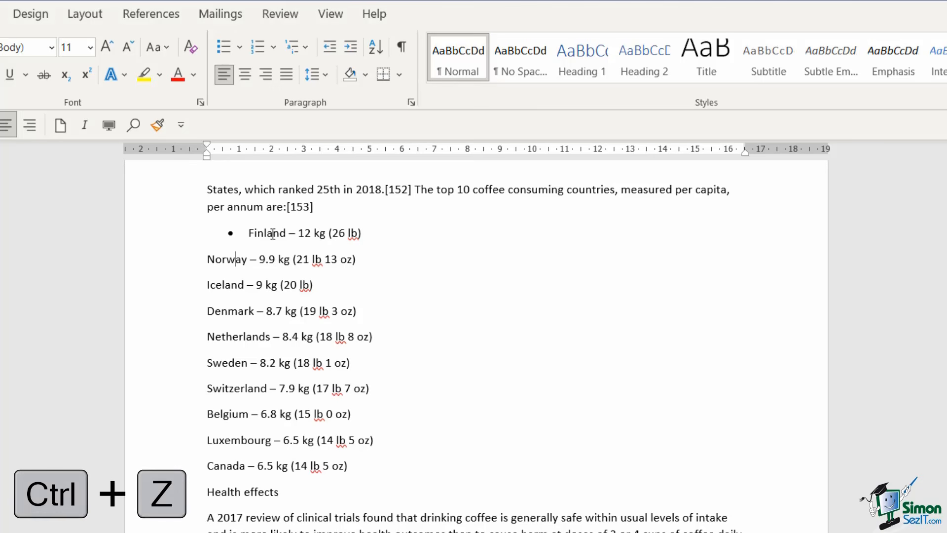
key("ctrl+z")
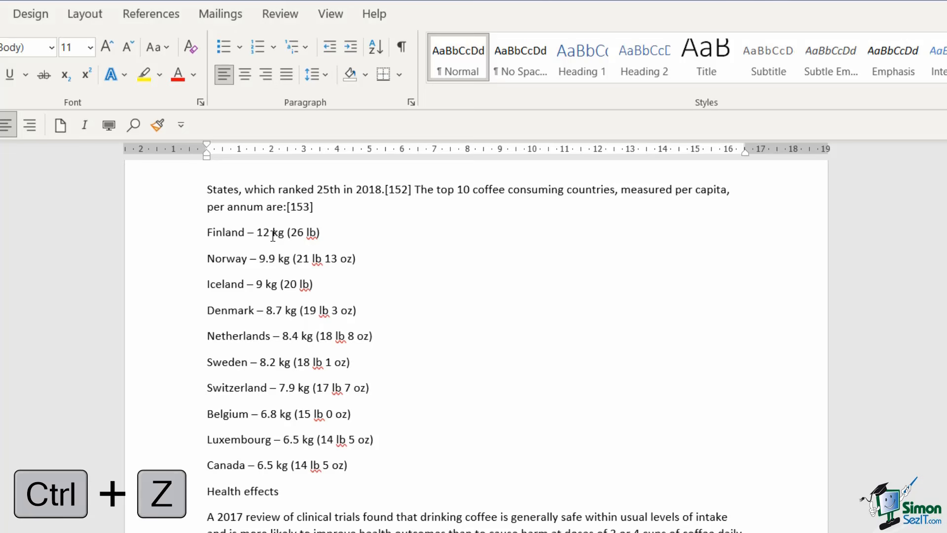
Format the country lines from Finland to Canada as a list with solid round bullets
left_click_drag(193, 464, 196, 228)
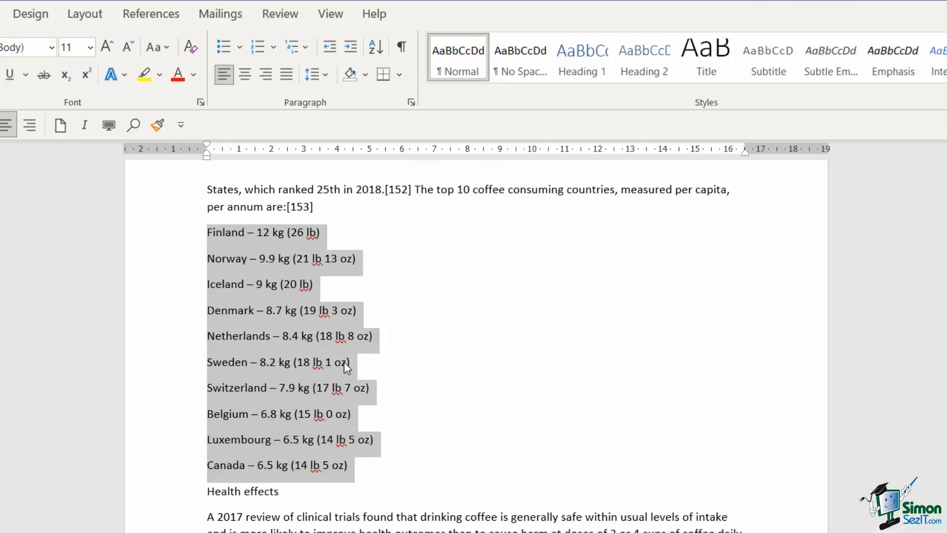
left_click(241, 46)
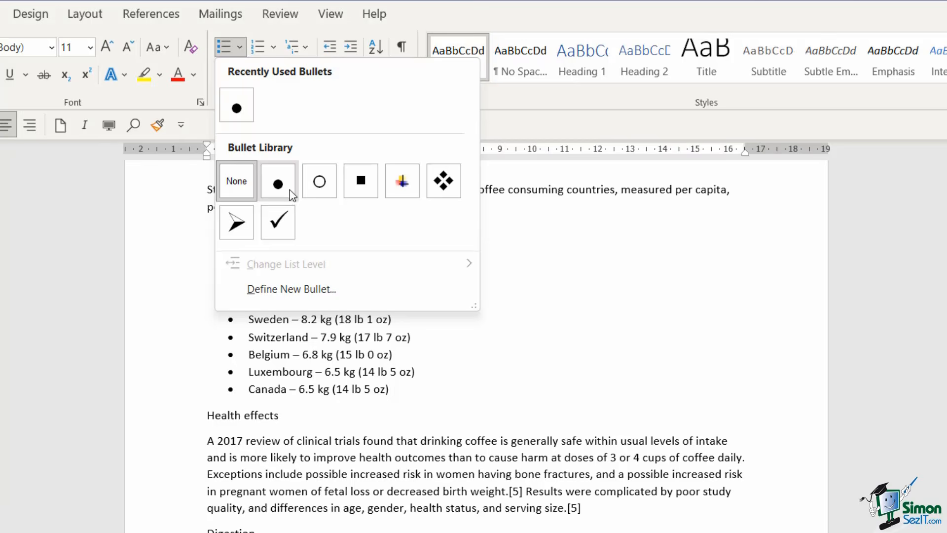
left_click(237, 181)
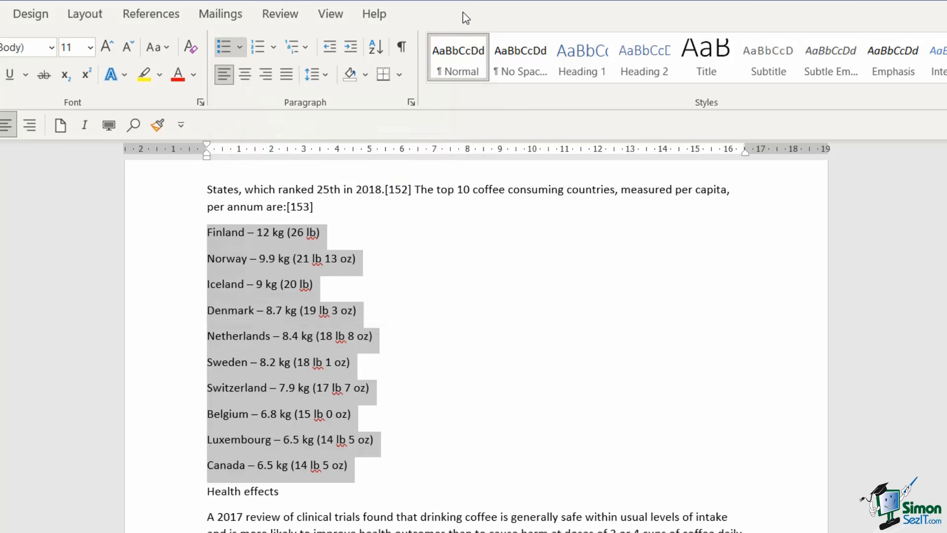
left_click(223, 48)
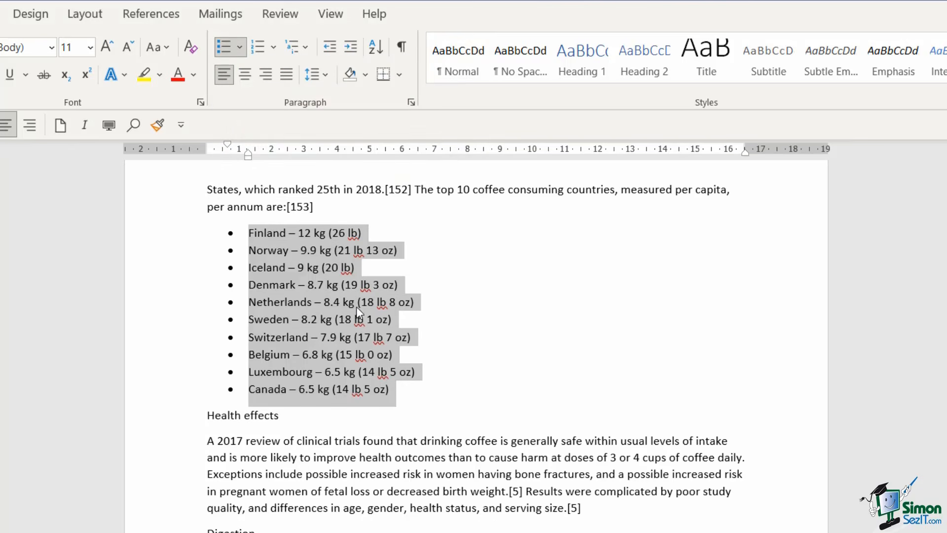
left_click(371, 278)
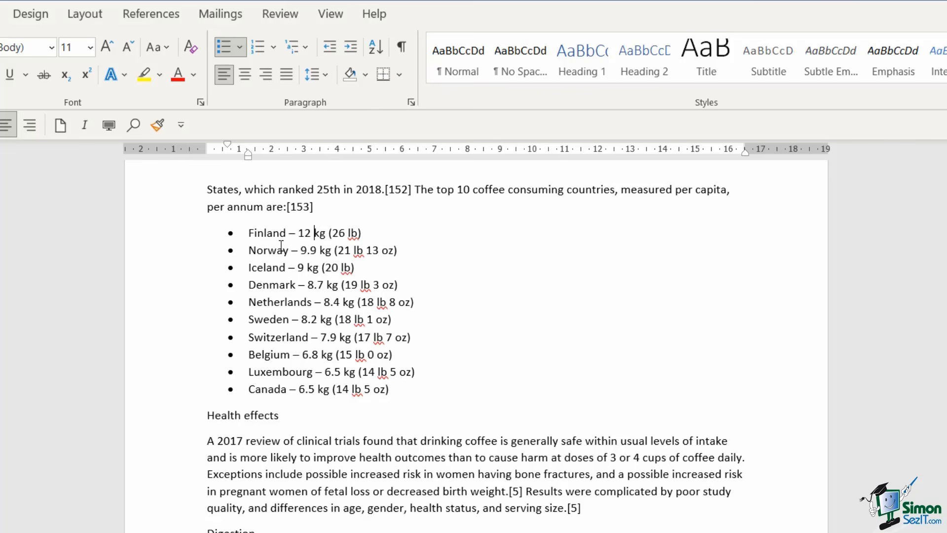
Change the bullets of the country list to the solid square style
left_click(313, 234)
left_click_drag(398, 389, 235, 233)
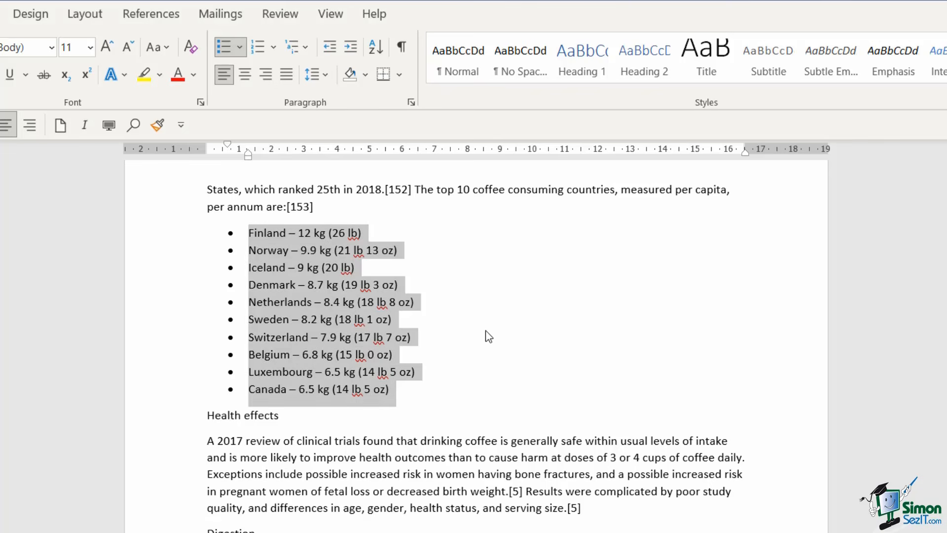
left_click(395, 288)
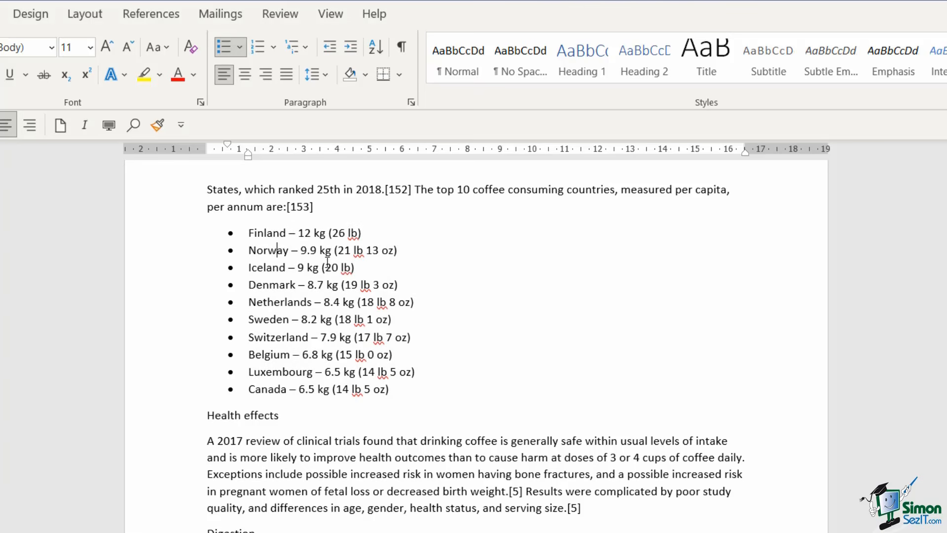
left_click(240, 48)
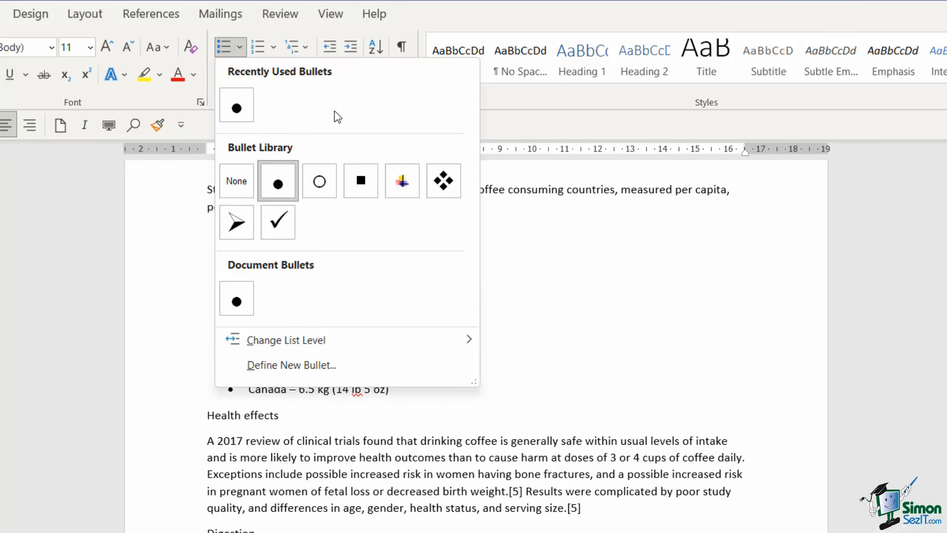
left_click(362, 179)
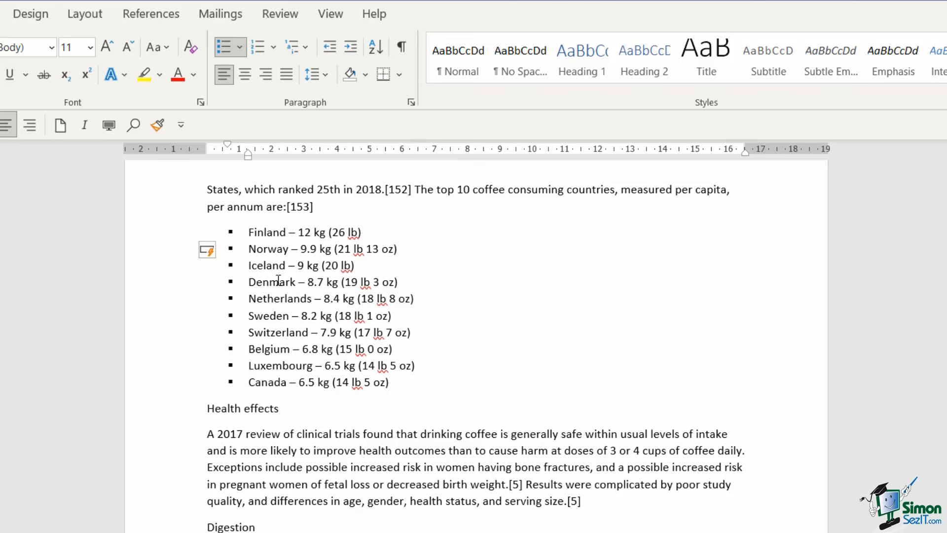
Add "United Kingdom" as a new bullet after Canada at the end of the country list
left_click(401, 381)
key("Return")
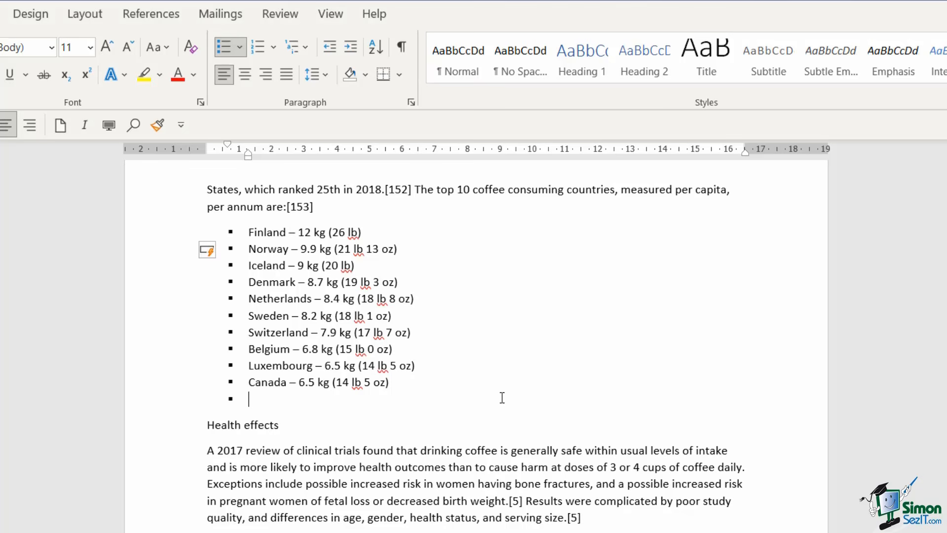
type("United ")
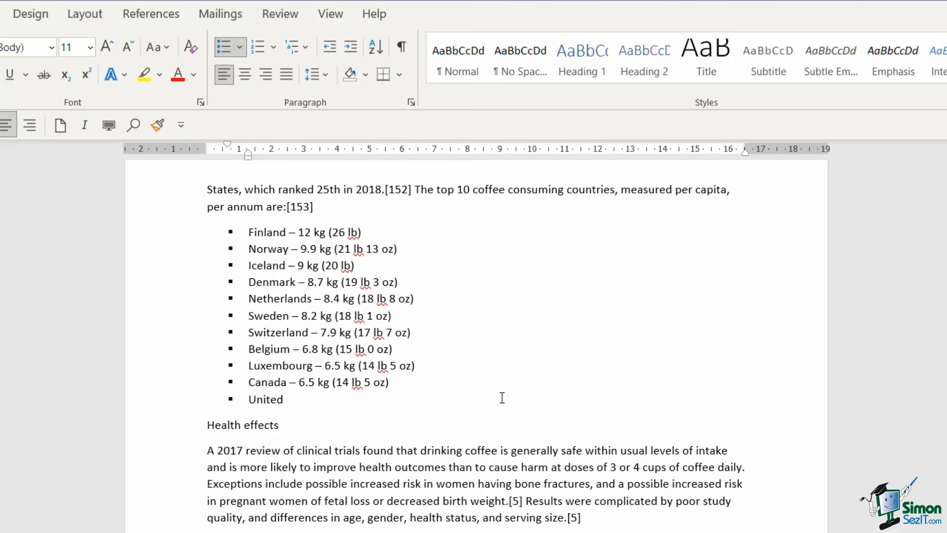
type("Kingdom")
Insert the second-level bullet "Helsinki" under the Finland item
left_click(372, 231)
key("Return")
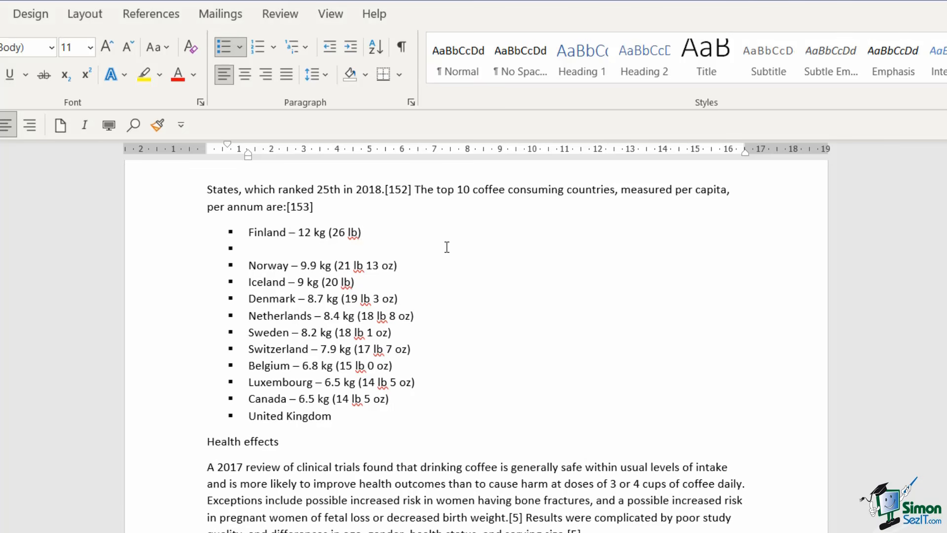
key("Tab")
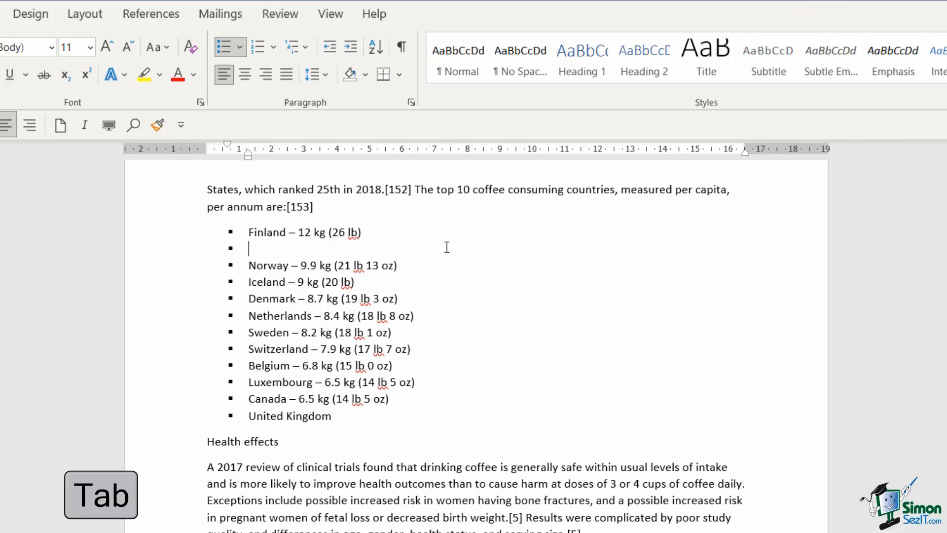
key("Tab")
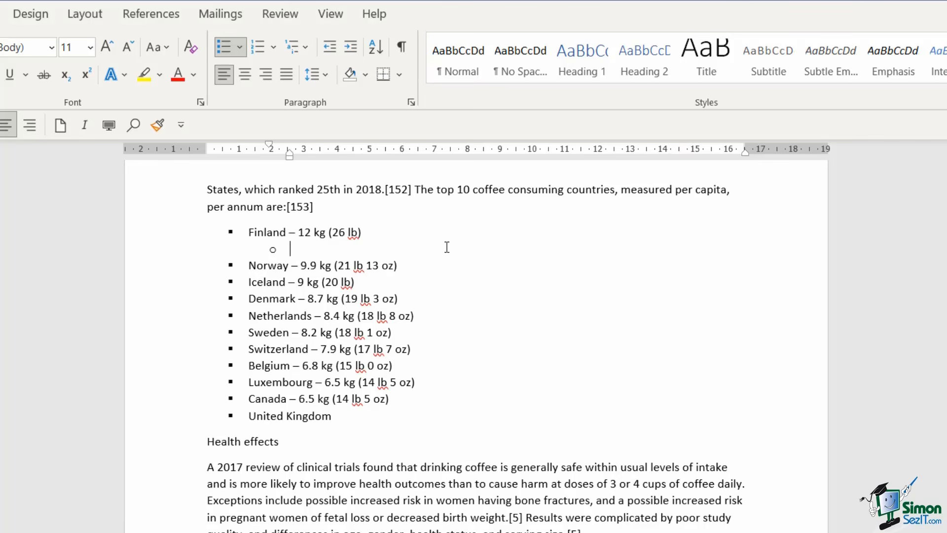
type("Helsinki")
Insert the second-level bullets "Oslo" and "Trondheim" under the Norway item
left_click(417, 264)
key("Return")
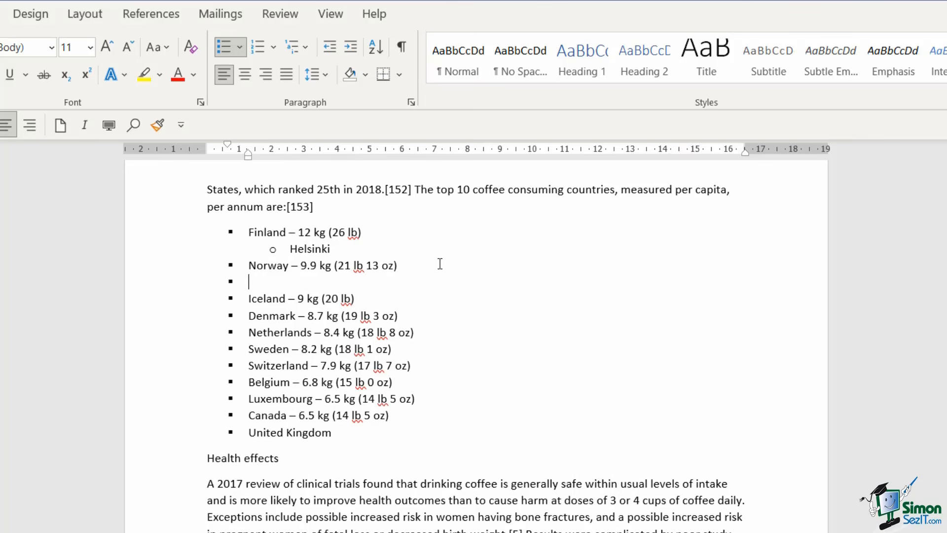
key("Tab")
type("Oslo")
key("Return")
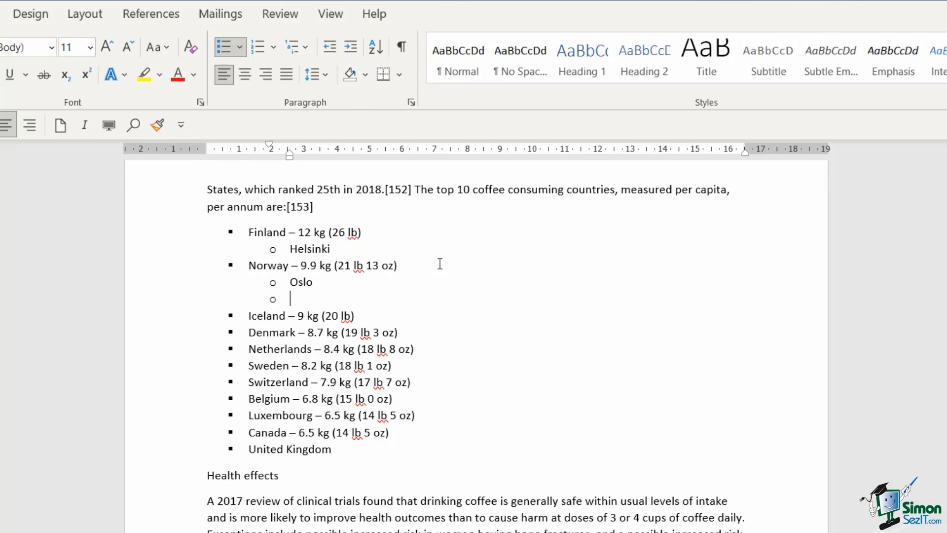
type("Trondheim")
Add an empty bullet below Trondheim, demote it four levels, and promote it back to the first level
key("Return")
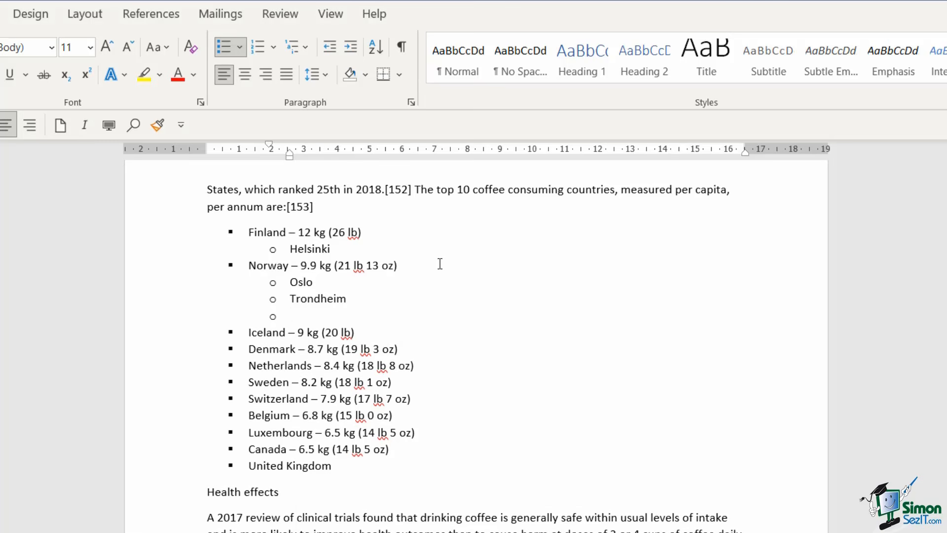
key("Tab")
key("Tab")
key("Tab")
key("Tab")
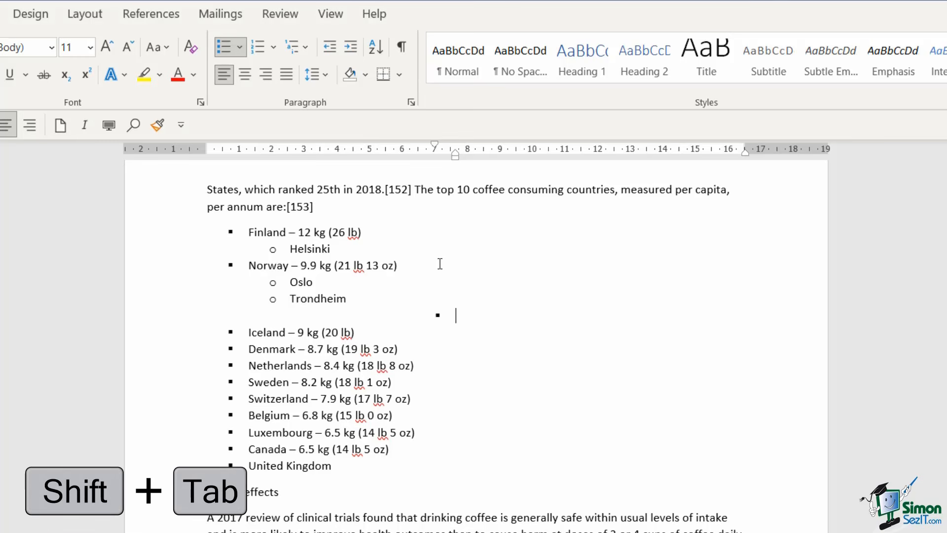
key("shift+Tab")
key("shift+Tab")
key("shift+Tab")
key("shift+Tab")
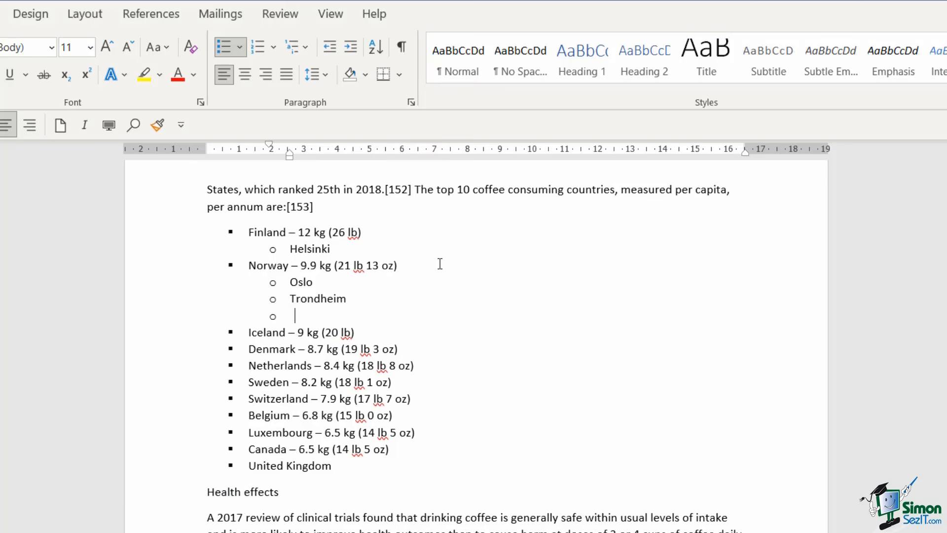
key("shift+Tab")
Remove the bullet from the empty line, and clear the bullets from the whole list from Finland to United Kingdom
left_click(241, 47)
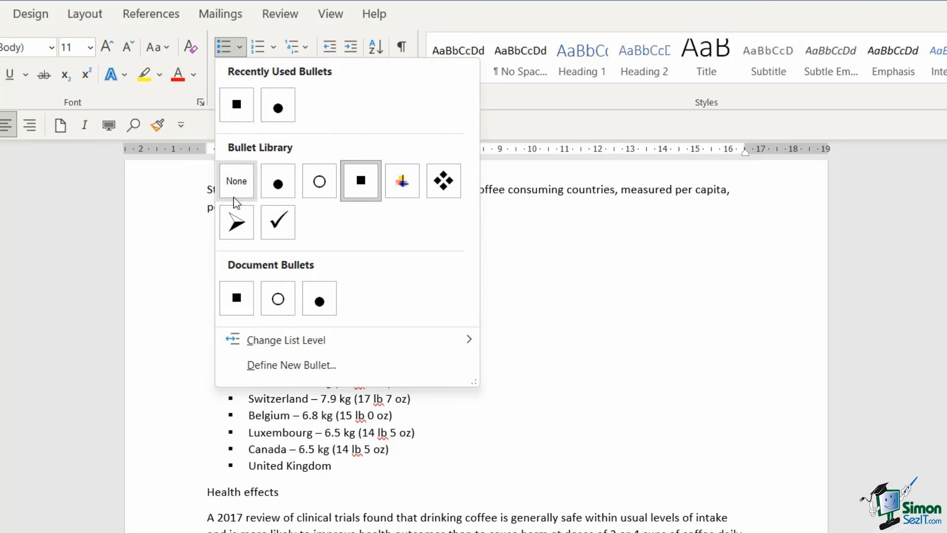
left_click(237, 184)
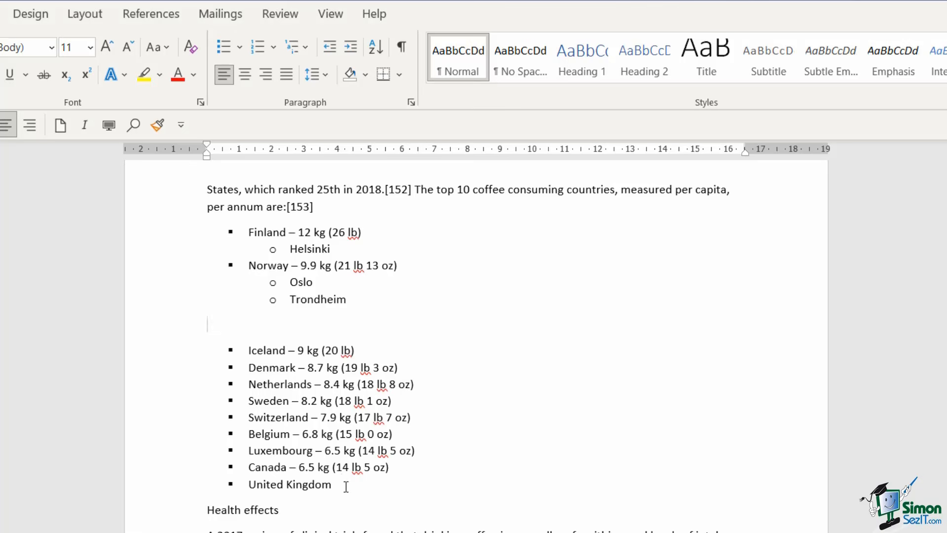
left_click_drag(338, 484, 184, 230)
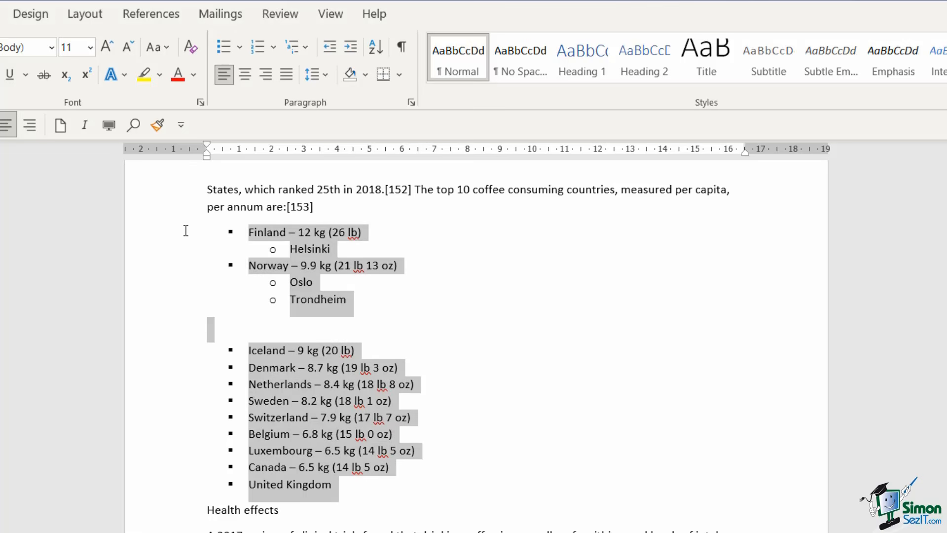
left_click(240, 48)
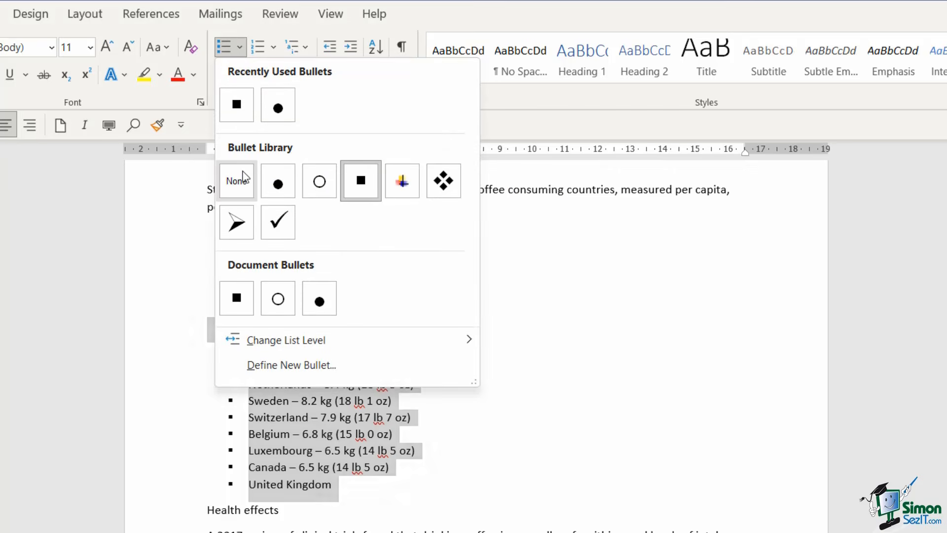
left_click(243, 178)
Delete the blank line above Iceland and the city lines Oslo, Trondheim and Helsinki
left_click(244, 370)
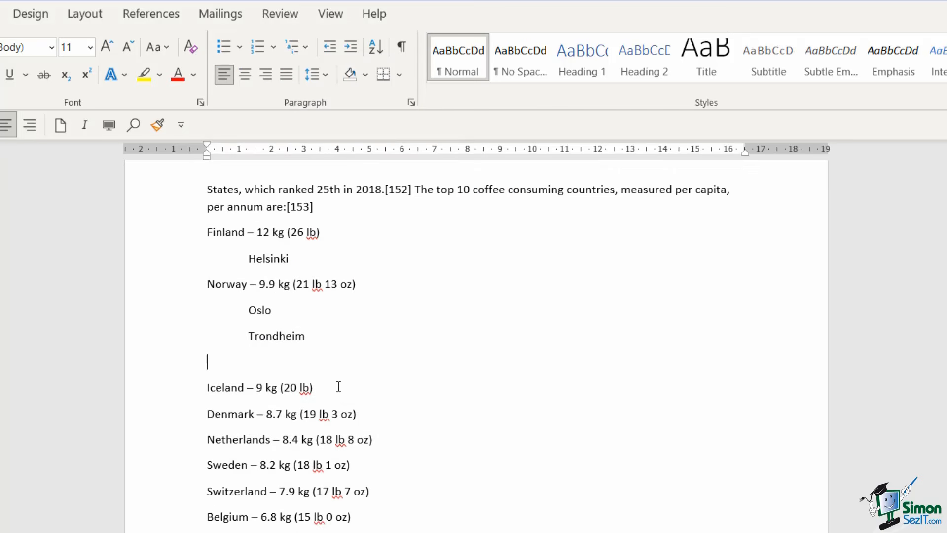
key("BackSpace")
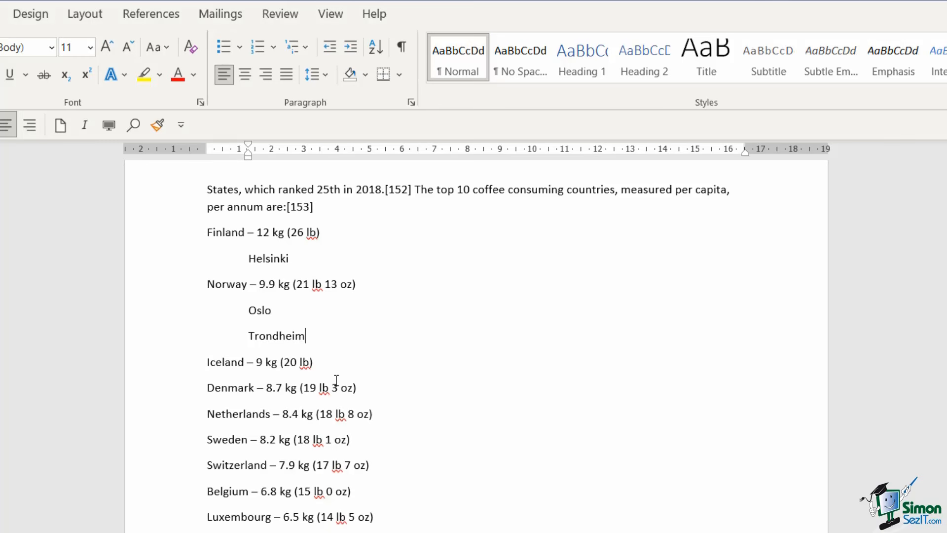
left_click_drag(288, 337, 225, 311)
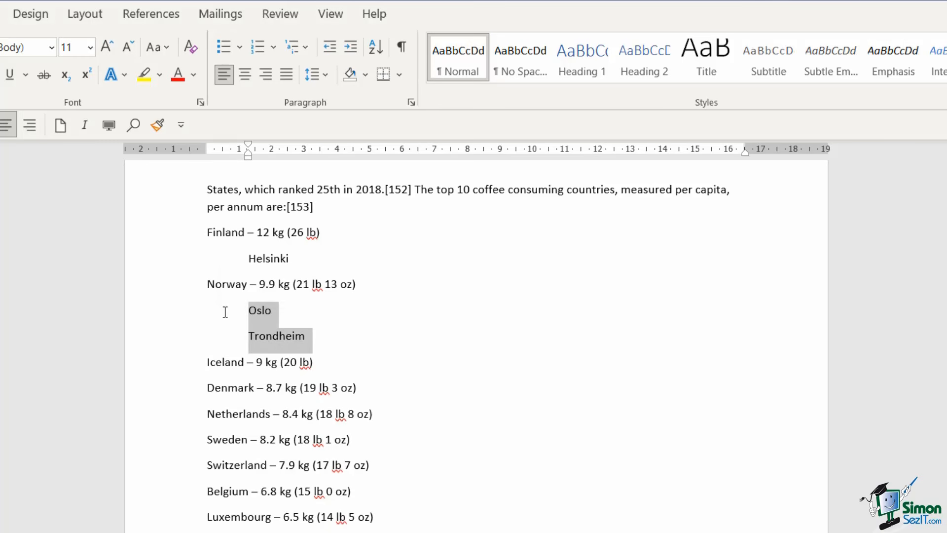
key("BackSpace")
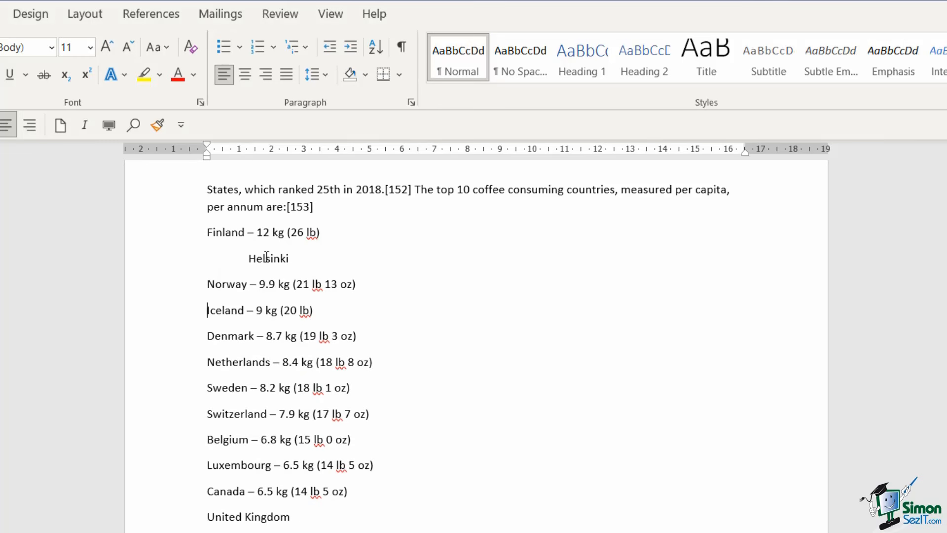
left_click_drag(271, 258, 174, 258)
key("BackSpace")
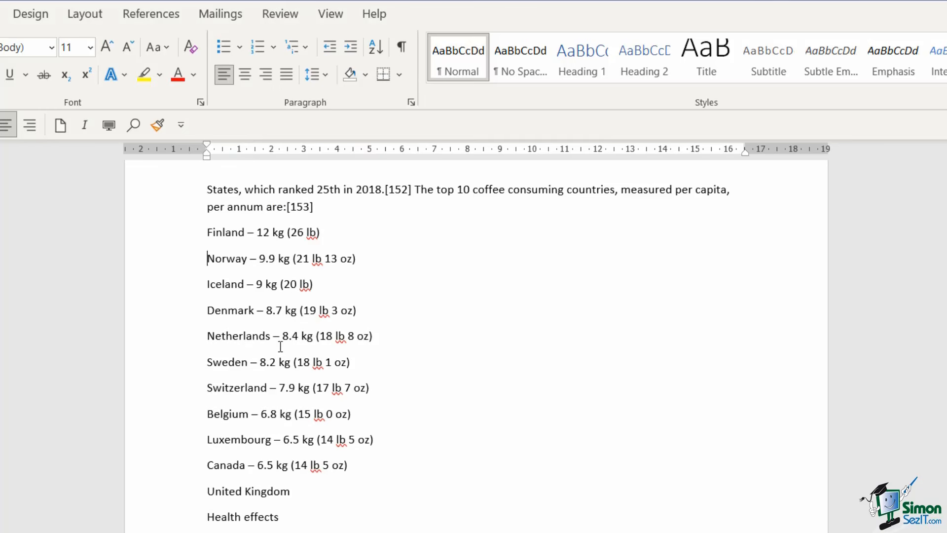
Number the lines from Finland to United Kingdom using the 1) 2) 3) format
left_click(280, 336)
left_click_drag(295, 491, 178, 241)
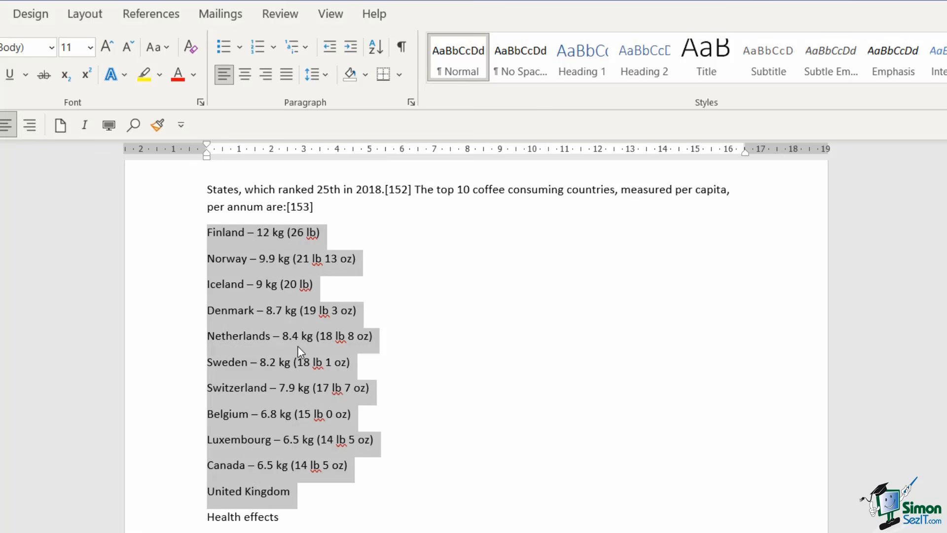
left_click(273, 46)
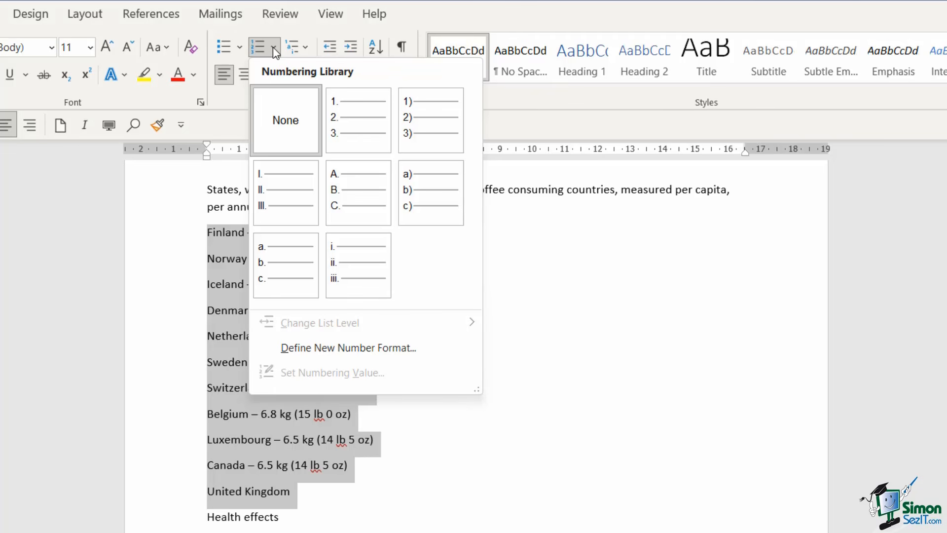
left_click(430, 128)
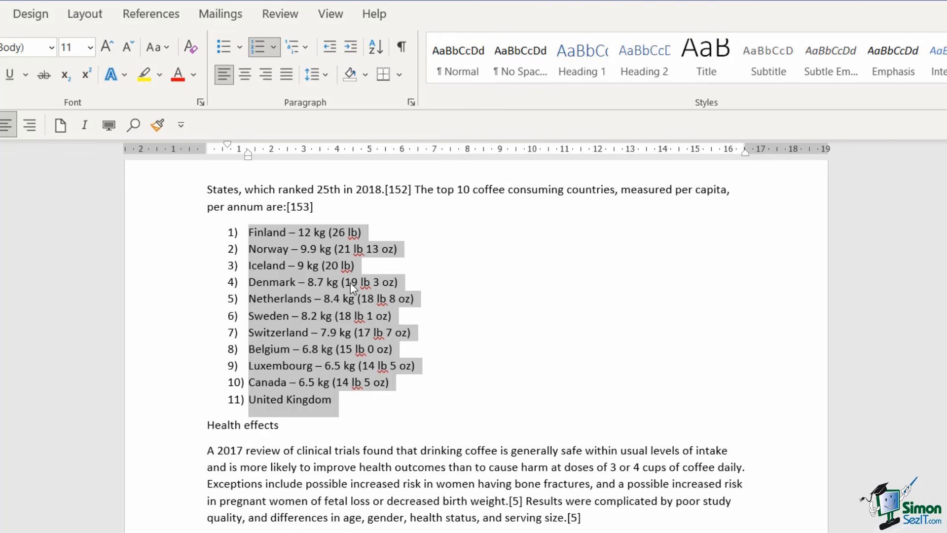
Try a second-level numbered item under Finland, and remove the extra line again
left_click(397, 231)
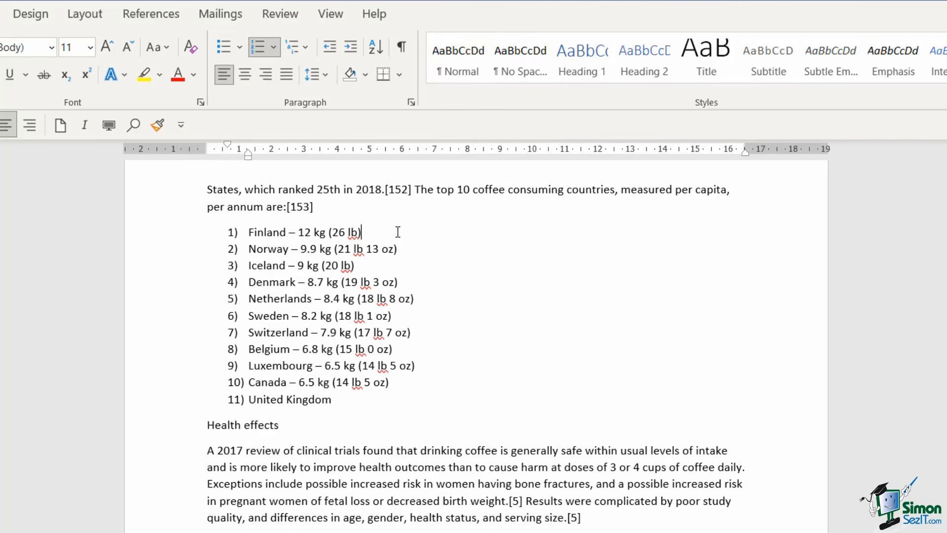
key("Return")
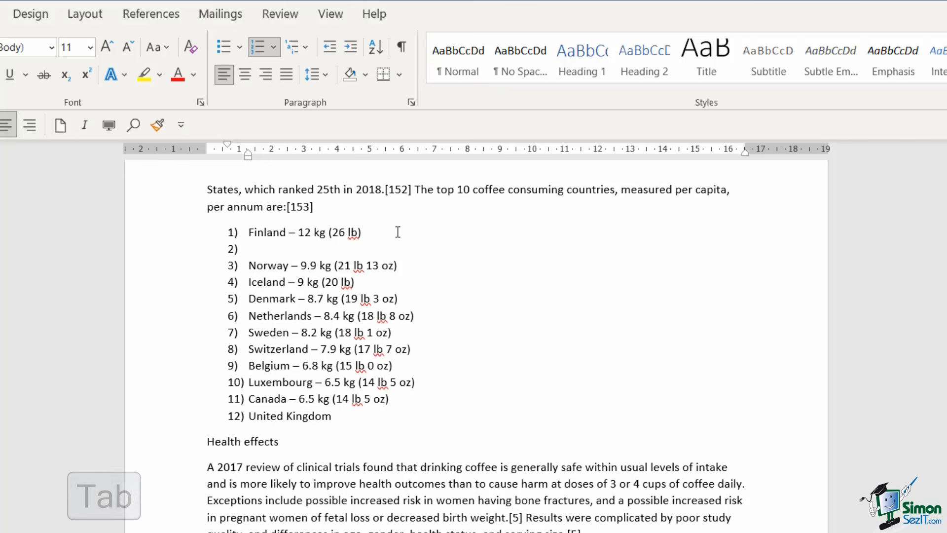
key("Tab")
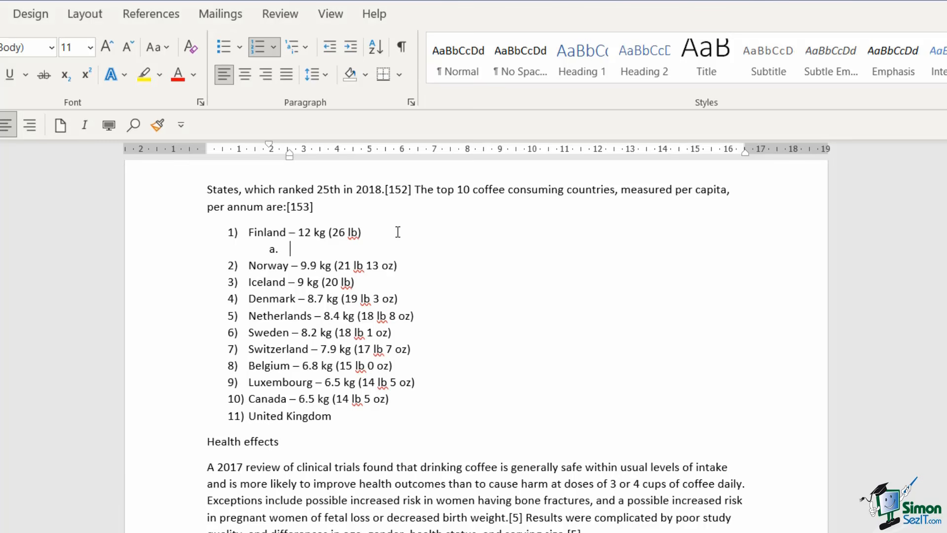
key("shift+Tab")
key("Return")
key("BackSpace")
key("BackSpace")
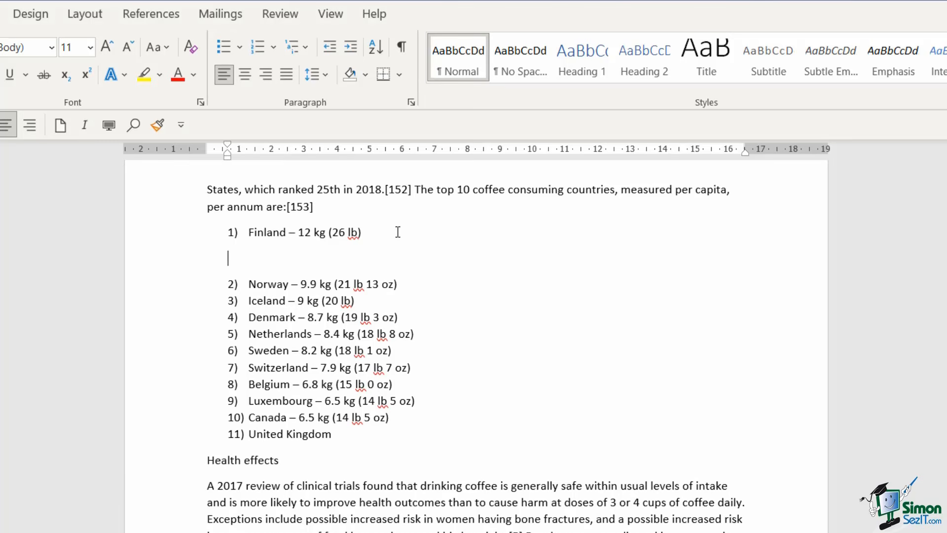
key("BackSpace")
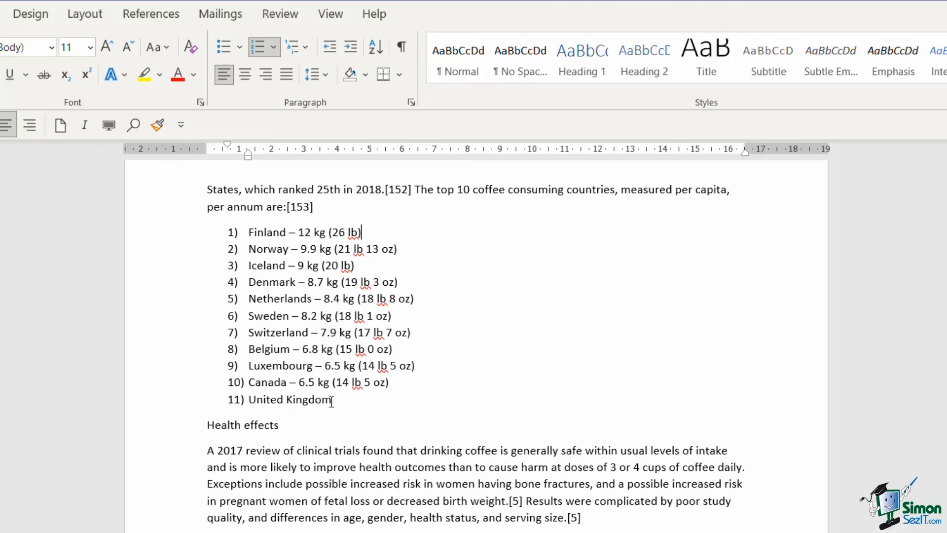
Remove the numbering from the lines from Finland to United Kingdom
left_click_drag(332, 400, 207, 238)
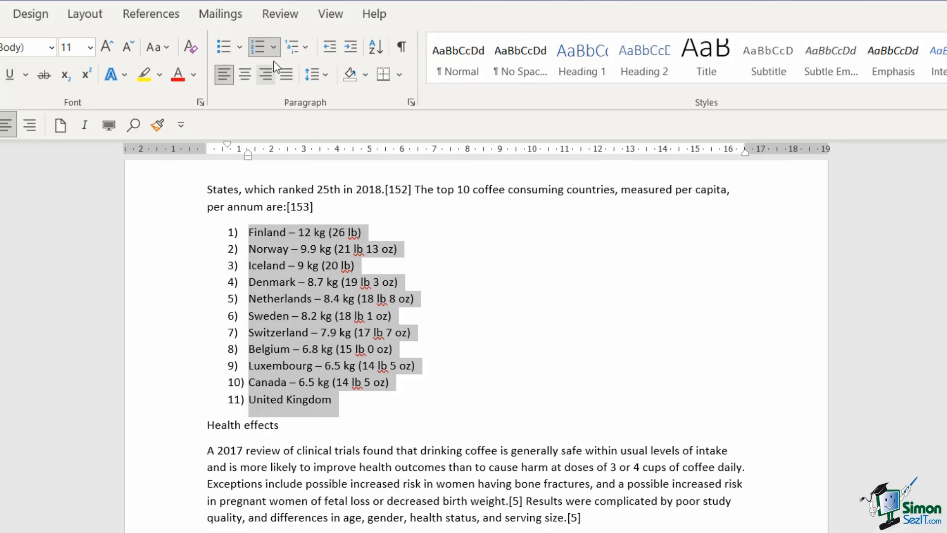
left_click(274, 48)
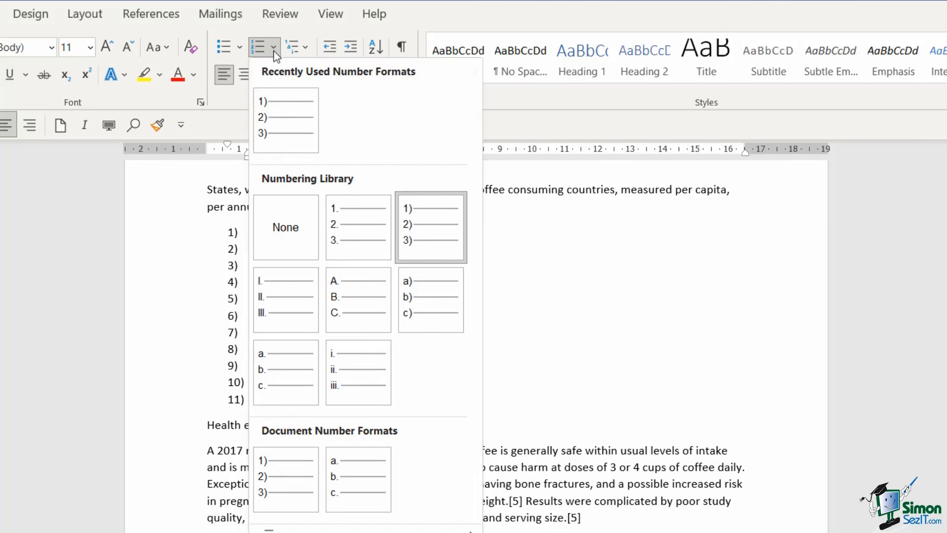
left_click(286, 227)
left_click(347, 412)
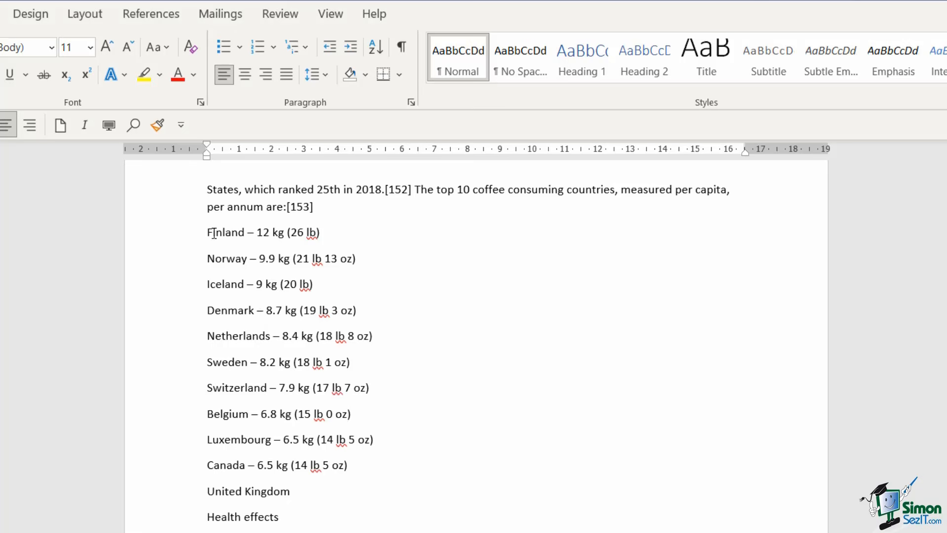
Define the solid Wingdings star, character code 171, as a new bullet for the lines from Finland to United Kingdom
left_click_drag(306, 492, 168, 237)
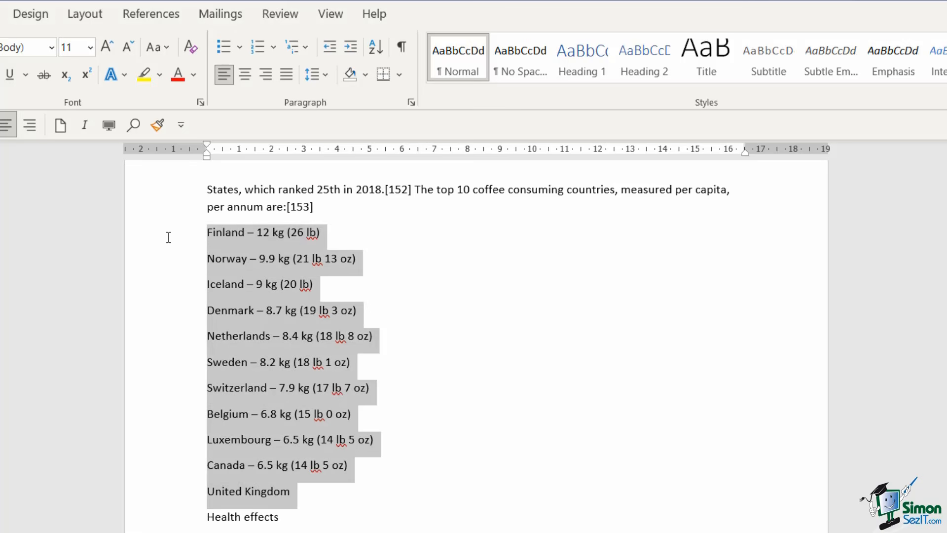
left_click(241, 47)
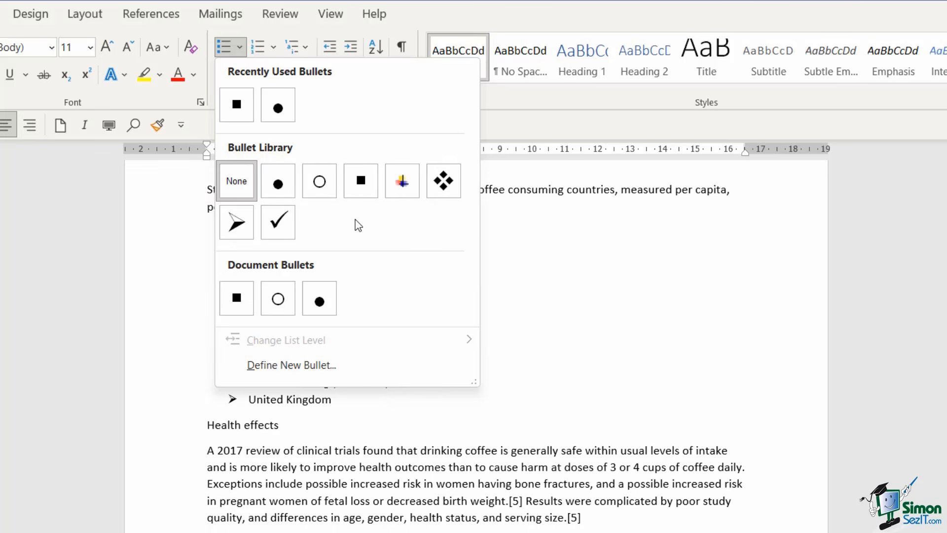
left_click(326, 367)
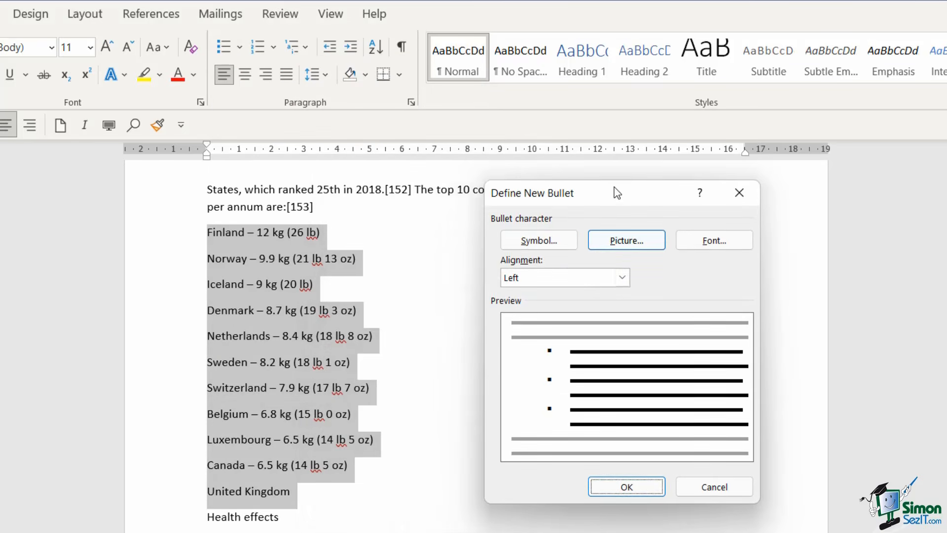
left_click_drag(617, 192, 626, 189)
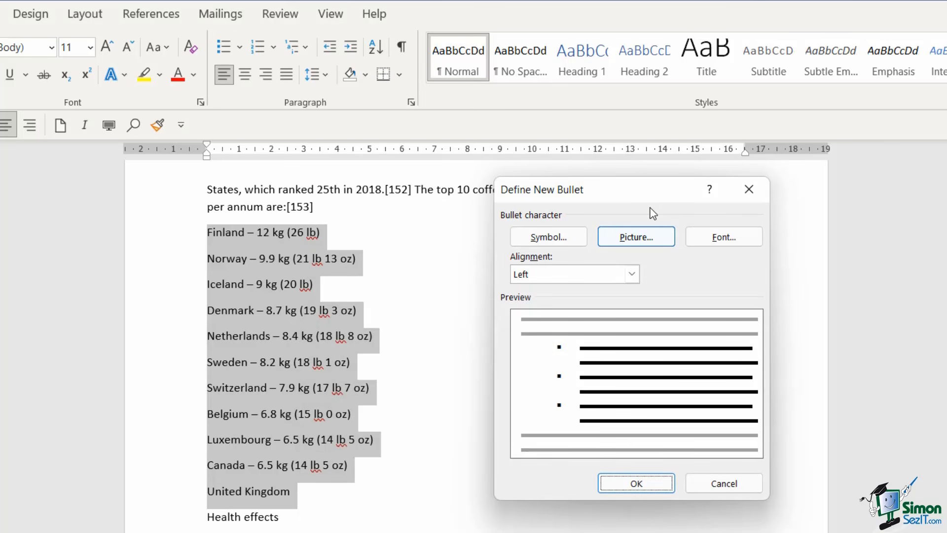
left_click(649, 241)
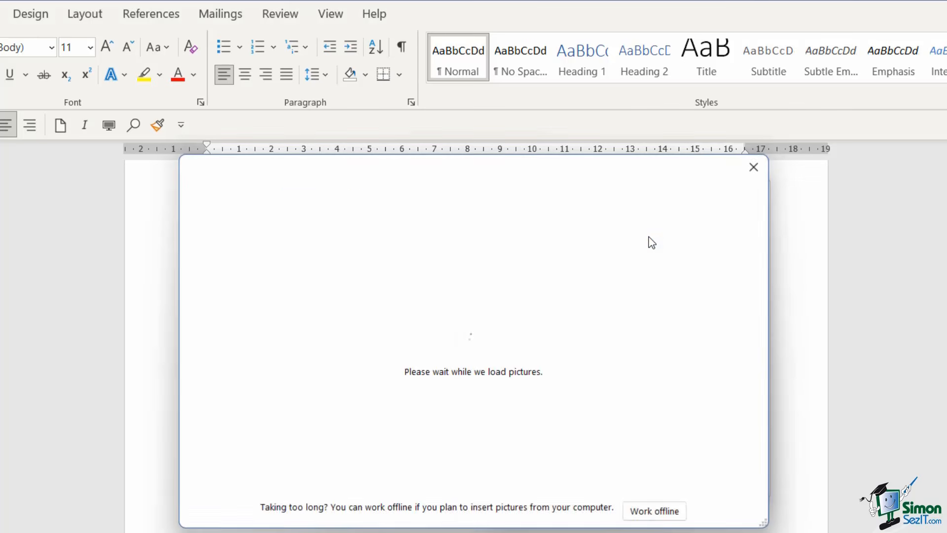
left_click(753, 167)
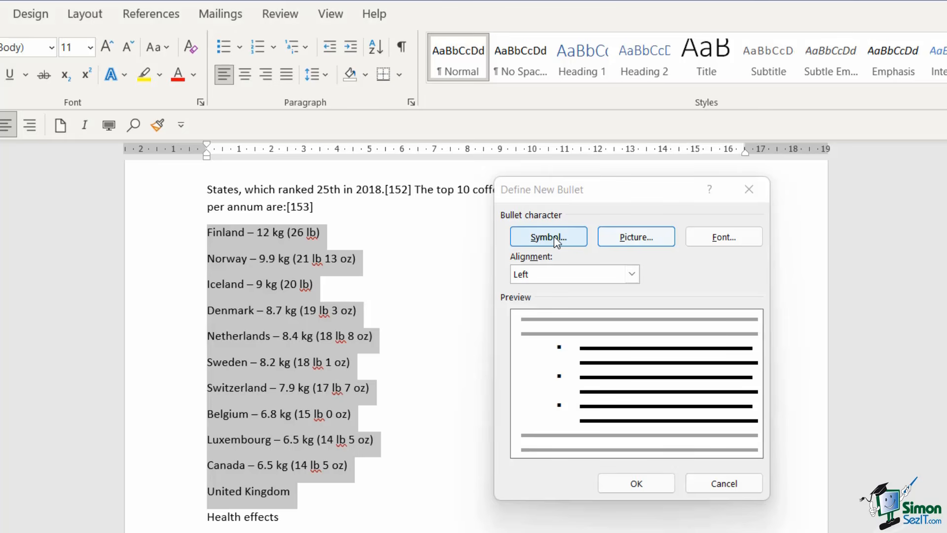
left_click(557, 240)
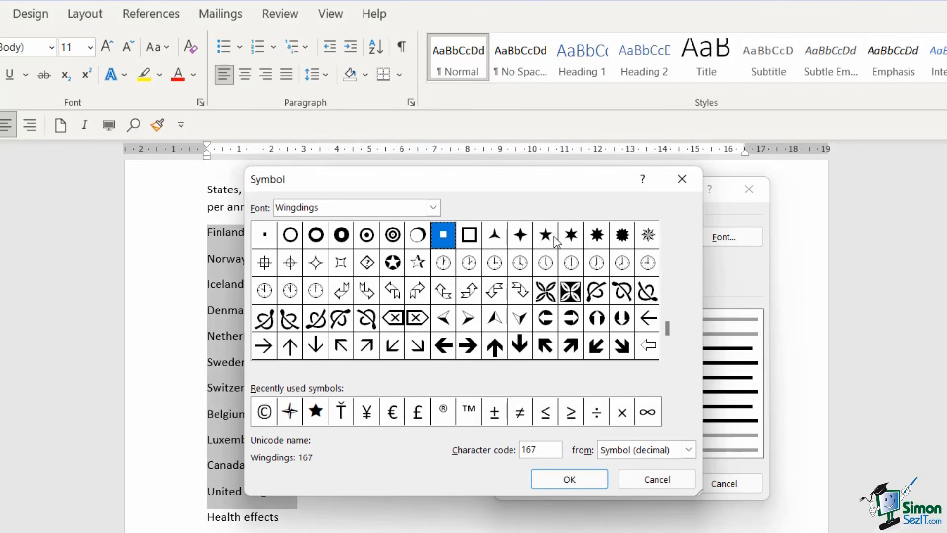
left_click(667, 352)
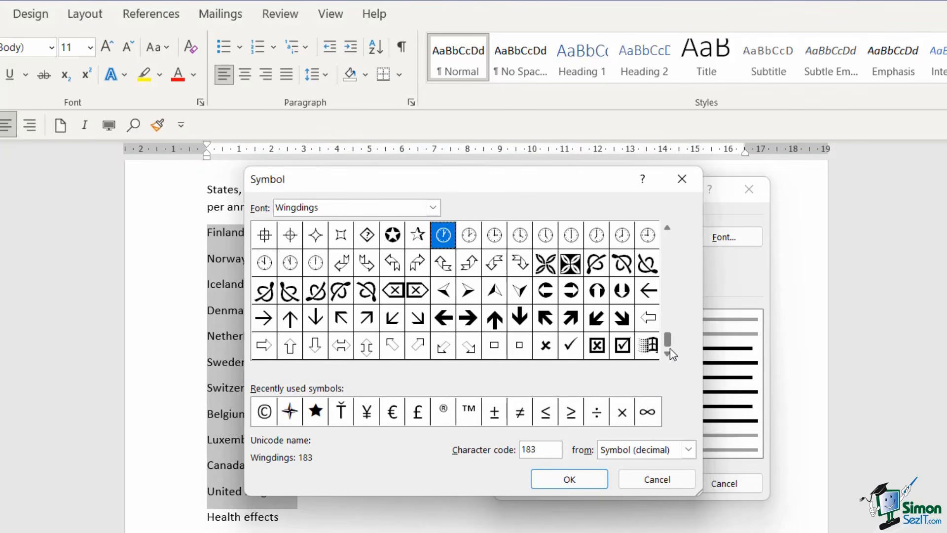
left_click(668, 229)
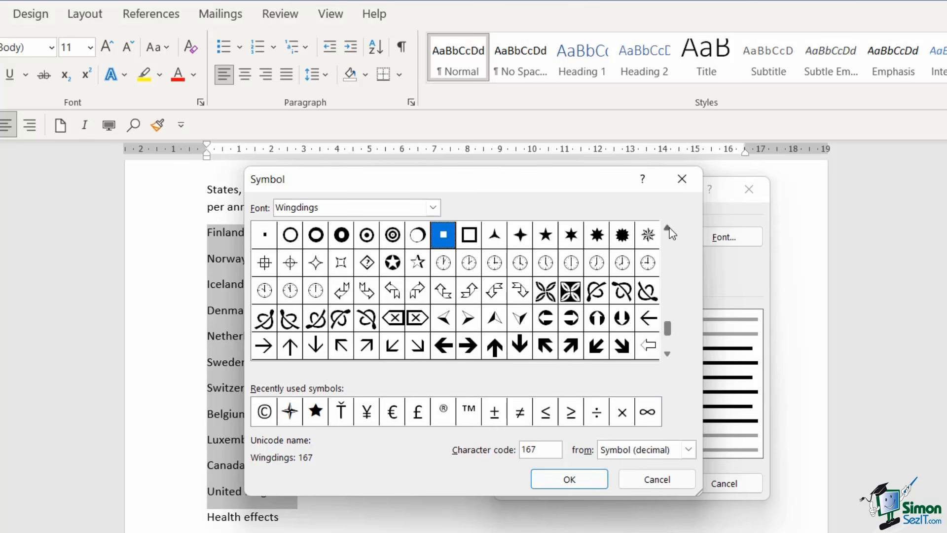
left_click(544, 236)
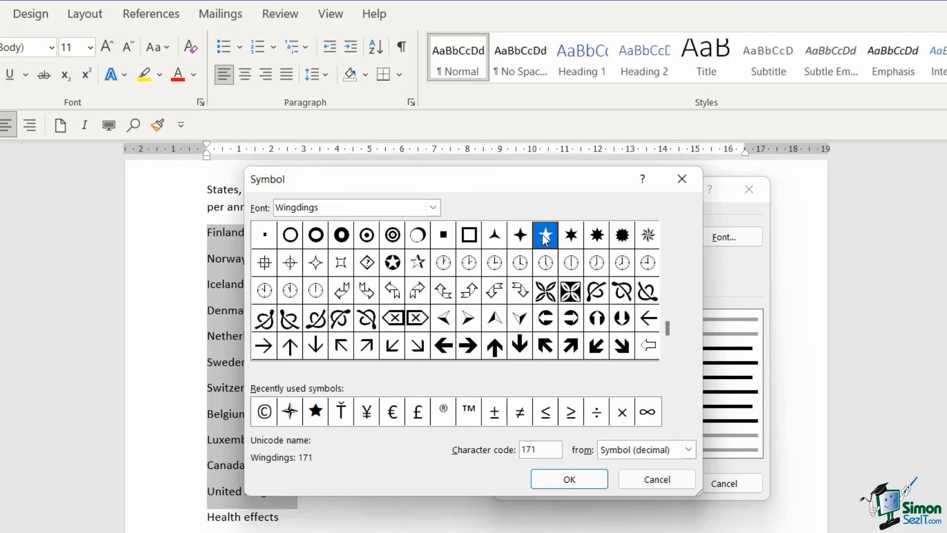
left_click(567, 476)
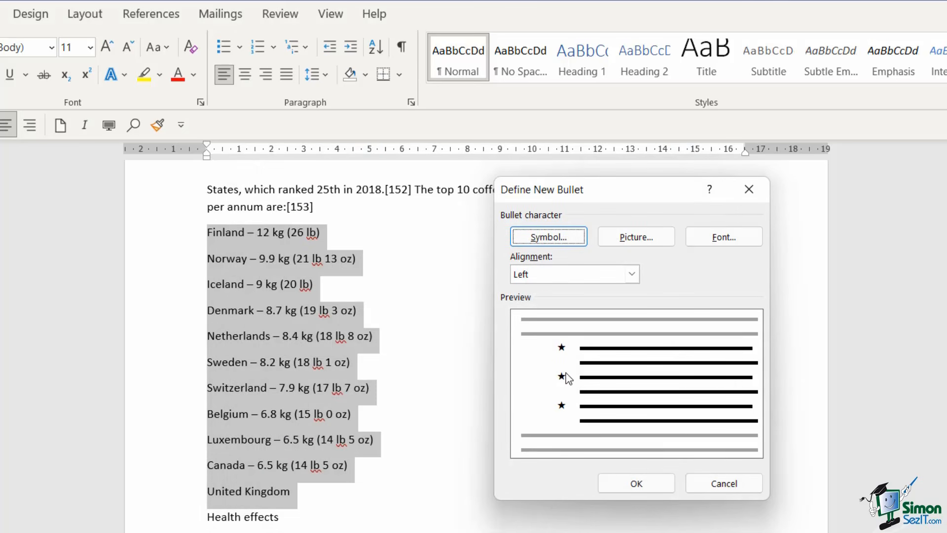
left_click(636, 483)
left_click(451, 333)
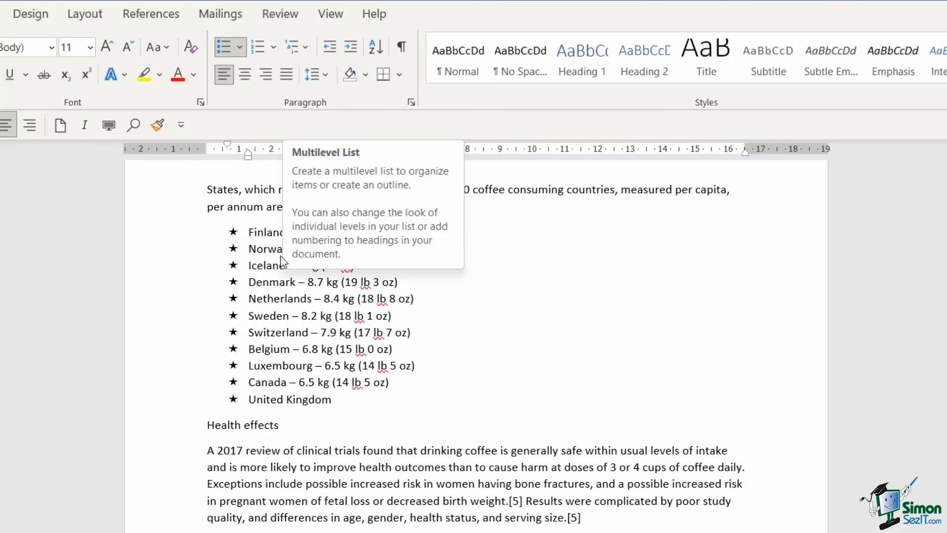
Apply the 1., 1.1., 1.1.1. multilevel list format to the lines from Finland to United Kingdom
left_click(257, 265)
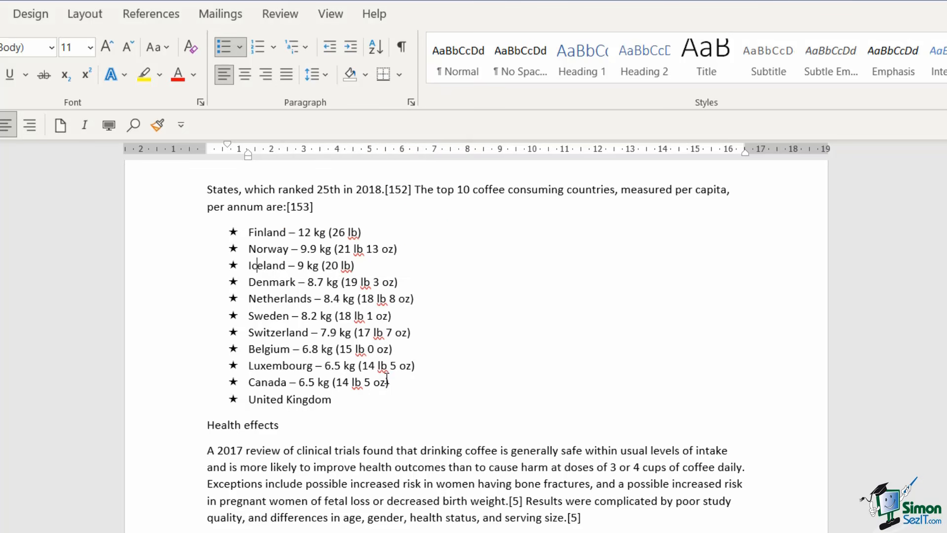
left_click_drag(345, 400, 220, 232)
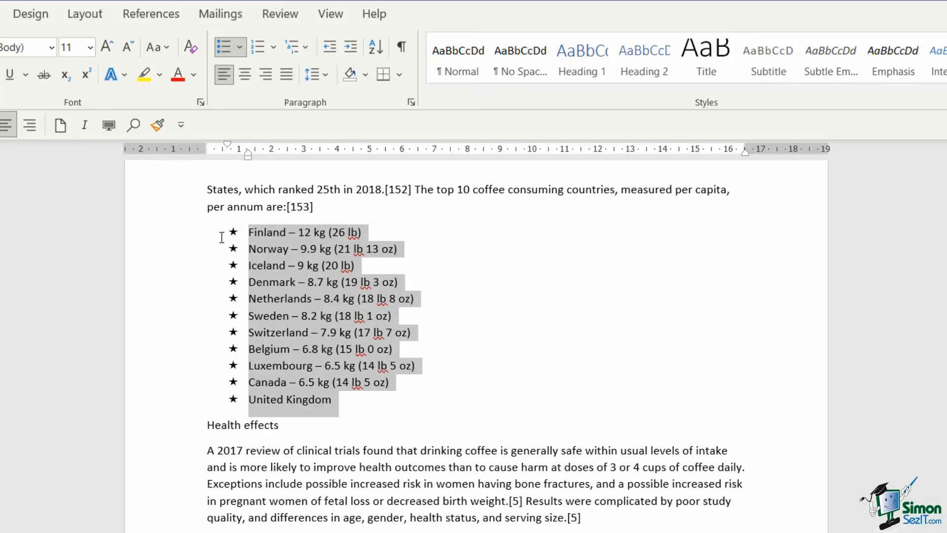
left_click(307, 47)
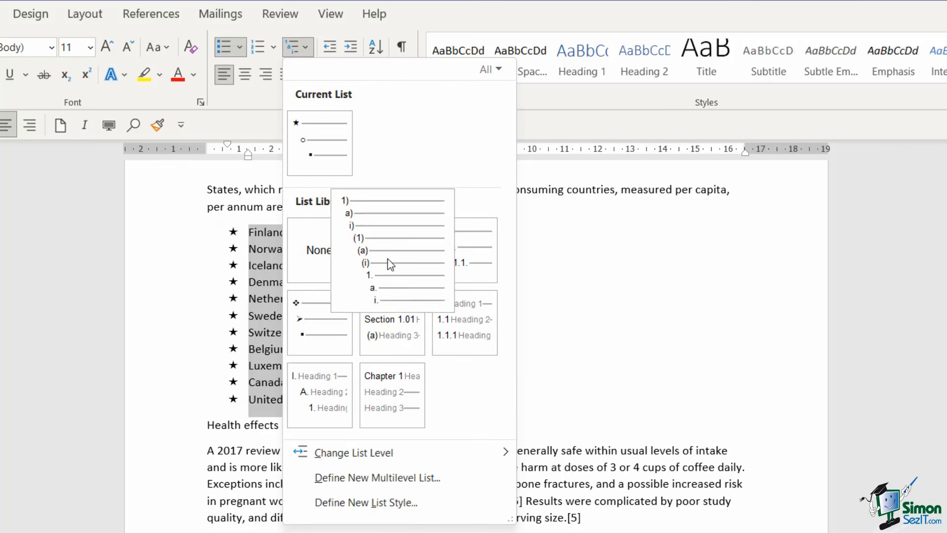
mouse_move(477, 260)
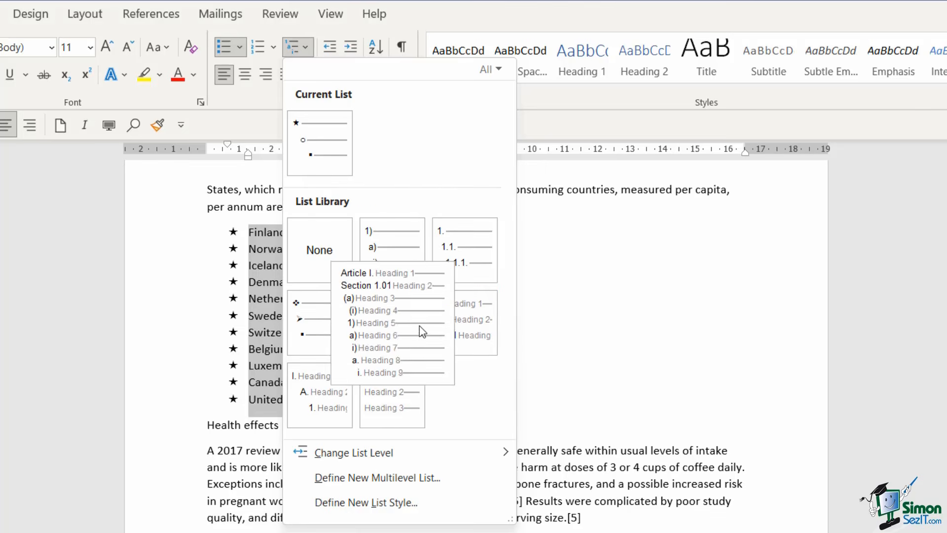
left_click(457, 246)
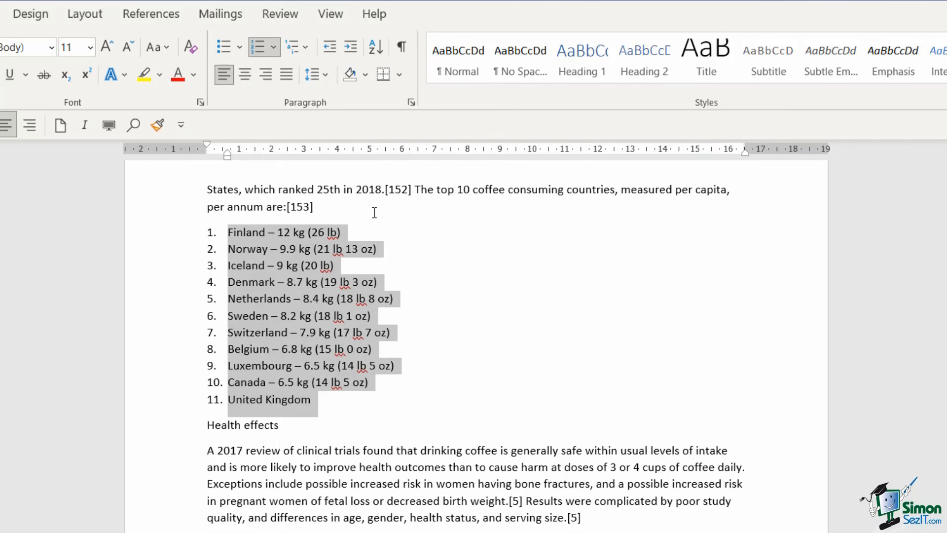
Try an extra item under Finland at levels 1.1. and 1.1.1., and remove that line again
left_click(359, 233)
key("Return")
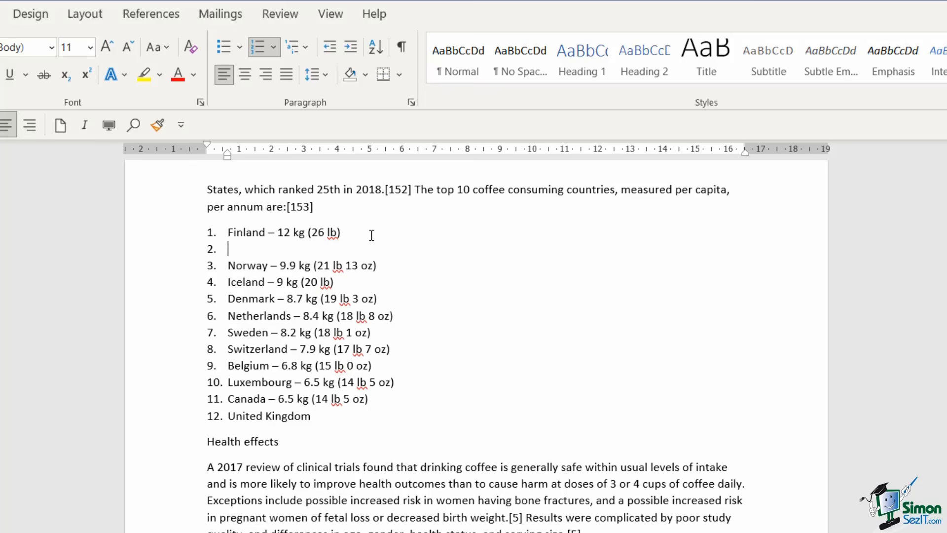
key("Tab")
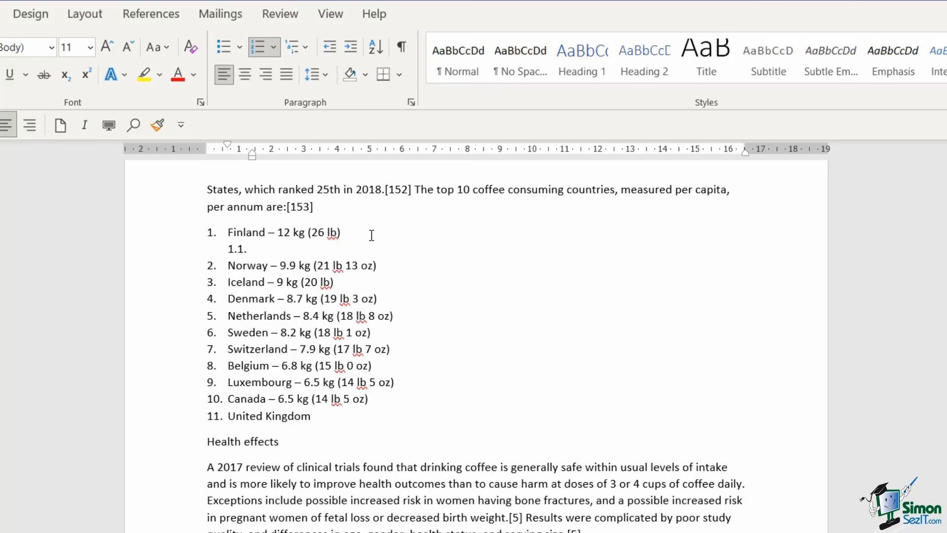
key("Tab")
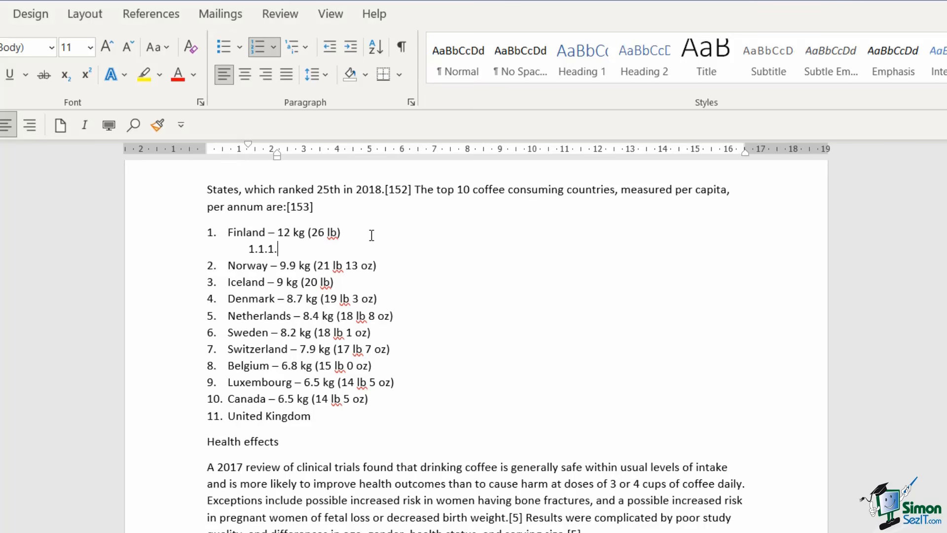
key("shift+Tab")
key("shift+Tab")
key("BackSpace")
key("BackSpace")
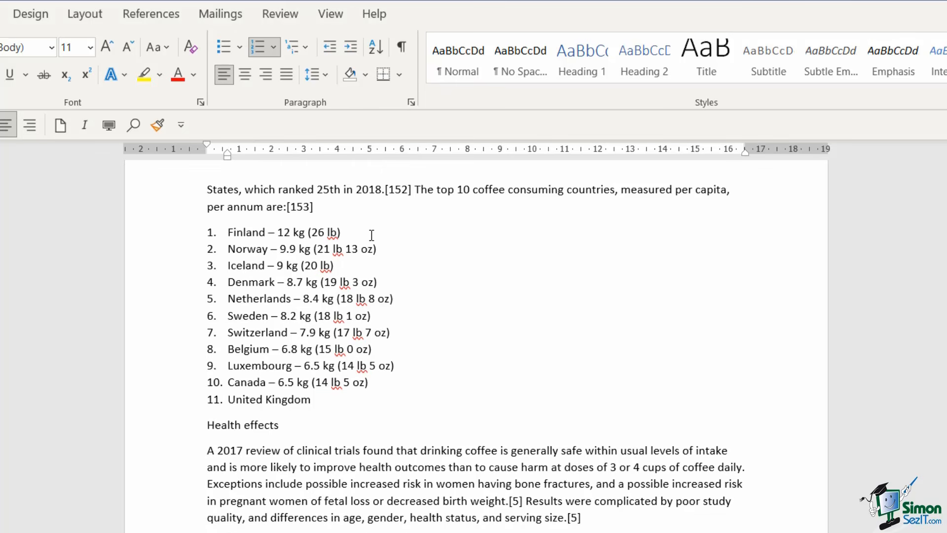
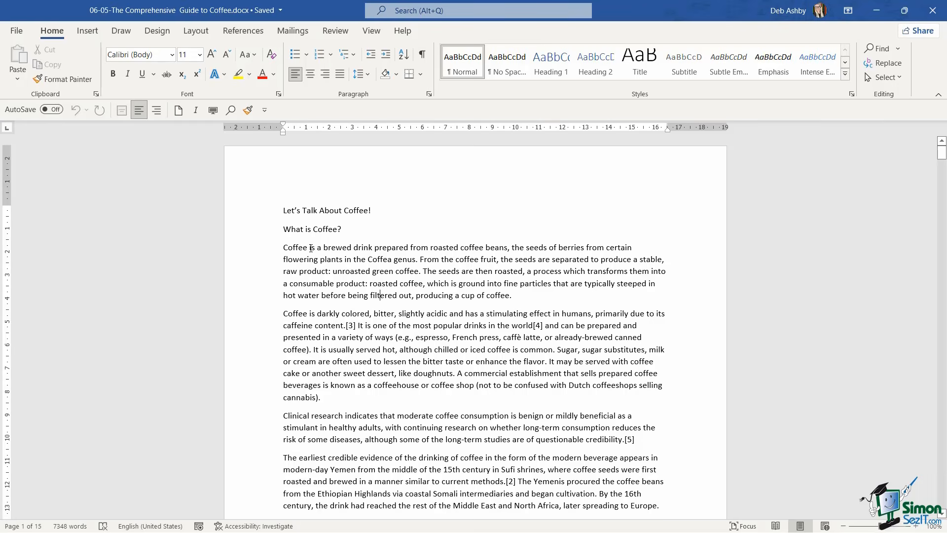
Try indenting the first body paragraph under "What is Coffee?" by one level, and move it back to the margin
left_click(284, 247)
left_click(284, 248)
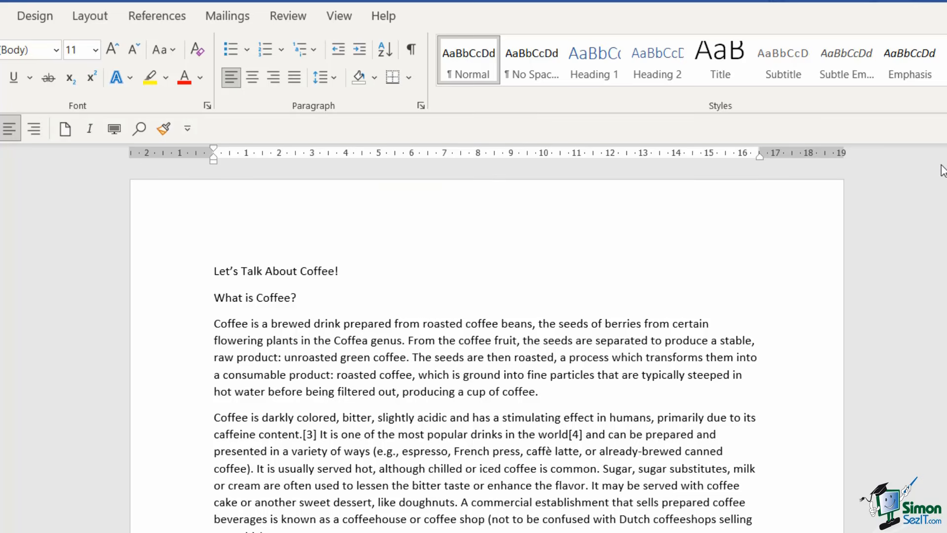
left_click(215, 326)
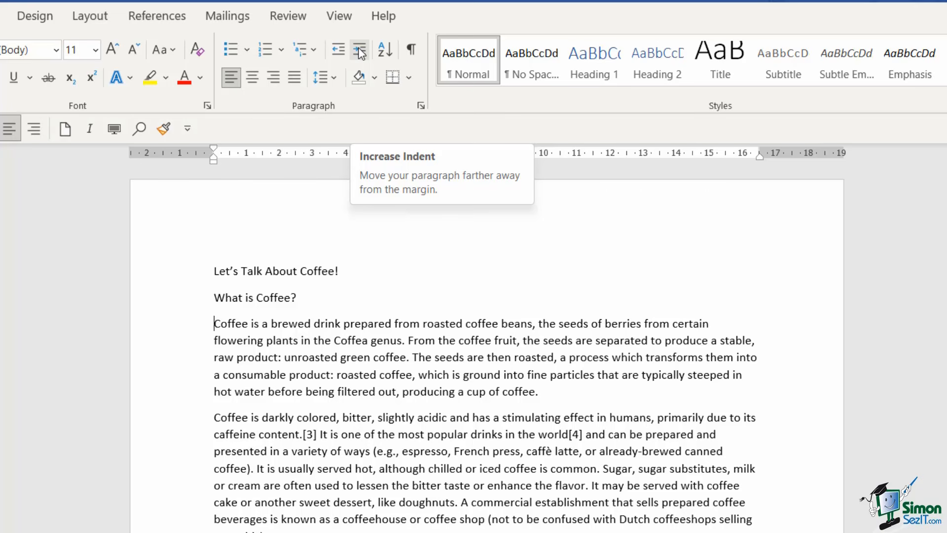
left_click(360, 50)
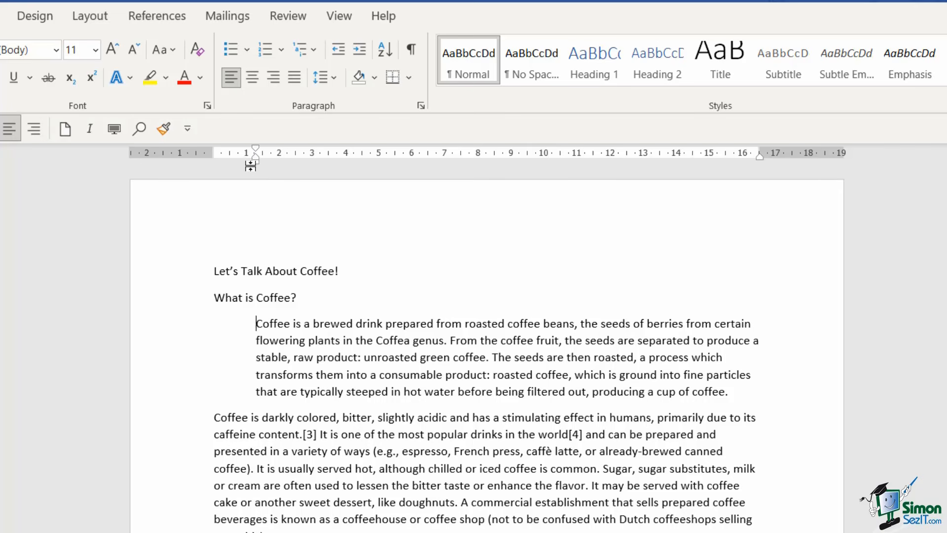
left_click(336, 52)
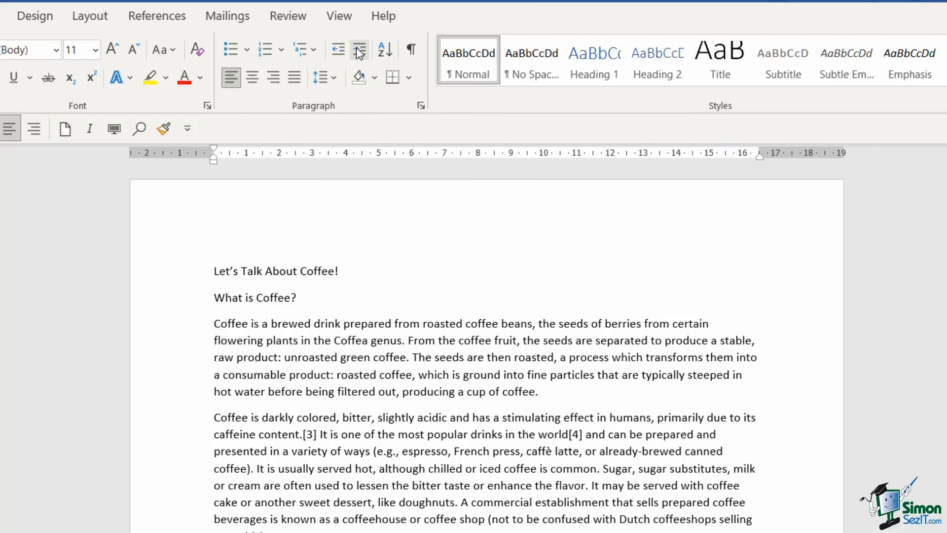
Increase the indent of the first body paragraph by four levels, and reduce it again by three levels
left_click(357, 49)
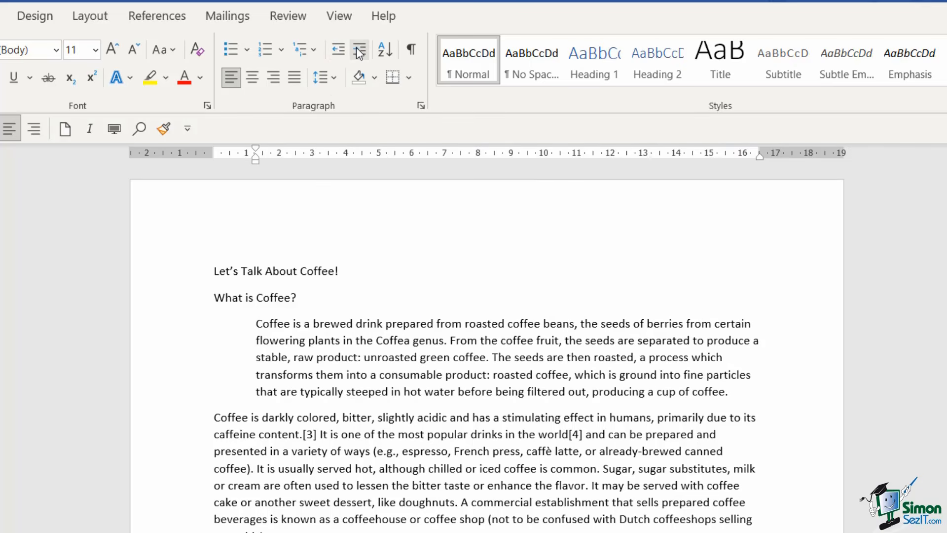
left_click(357, 49)
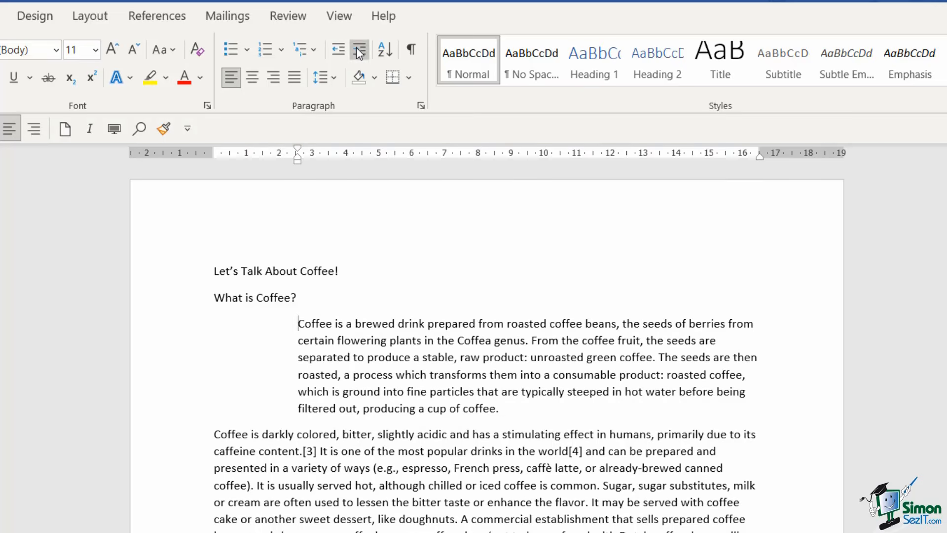
left_click(357, 49)
left_click(357, 49)
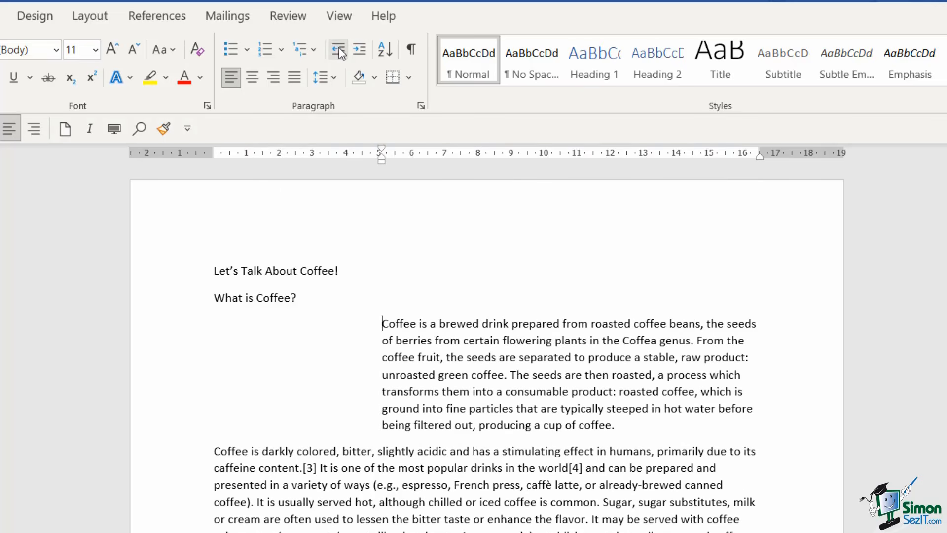
left_click(338, 50)
left_click(339, 50)
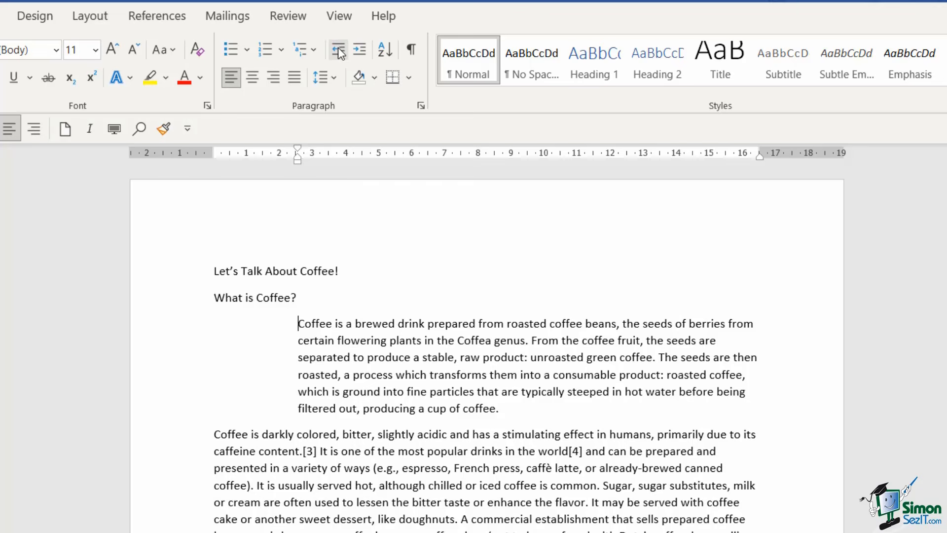
left_click(339, 50)
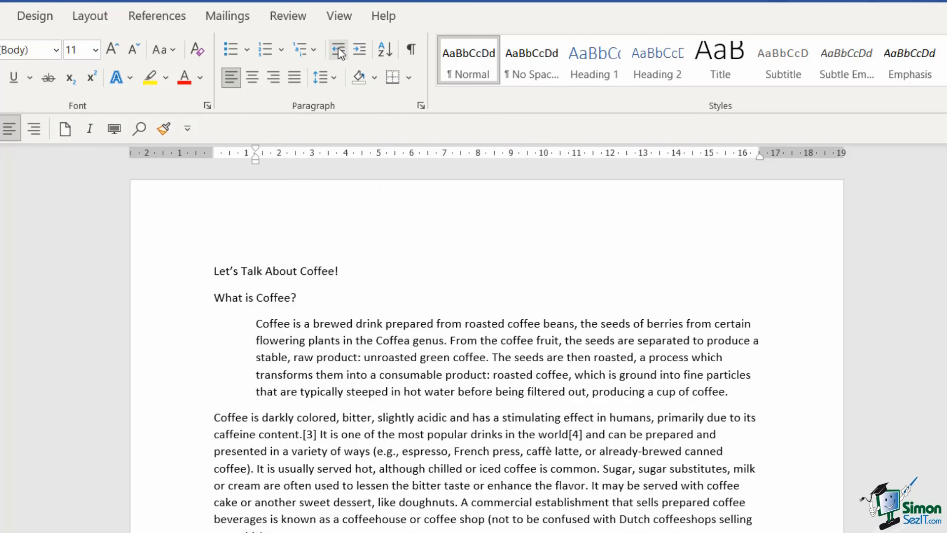
Show the paragraph marks and formatting symbols, and remove the remaining indent from the first body paragraph
left_click(416, 50)
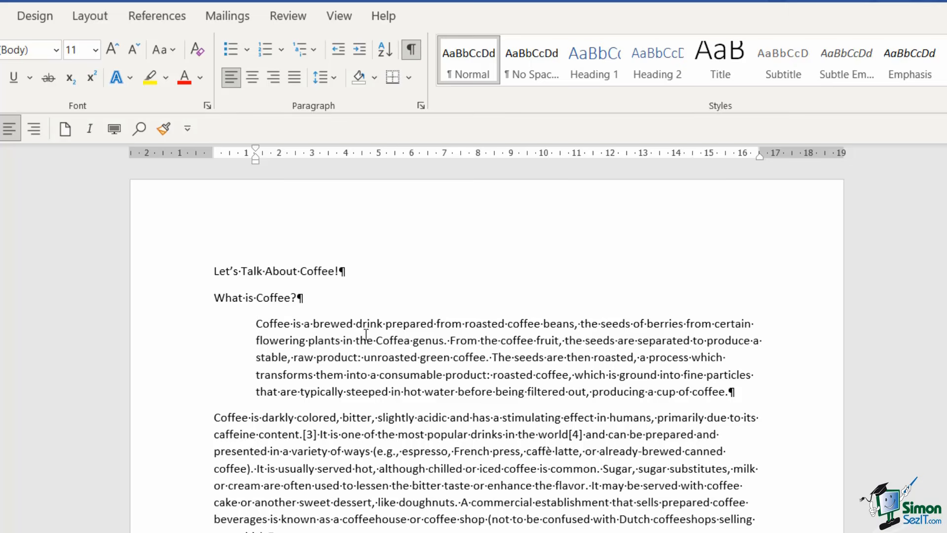
left_click(338, 49)
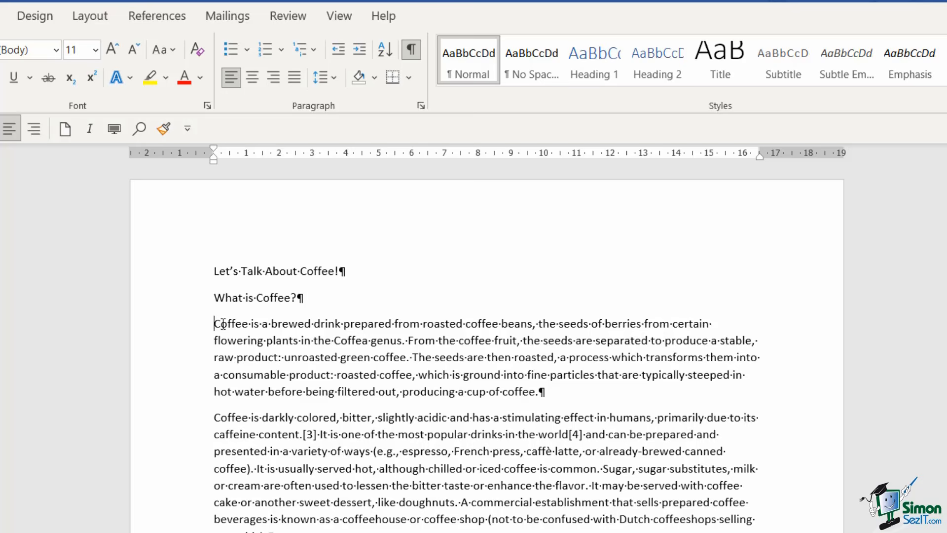
Indent the first two body paragraphs under "What is Coffee?" together by one level
left_click_drag(214, 323, 275, 532)
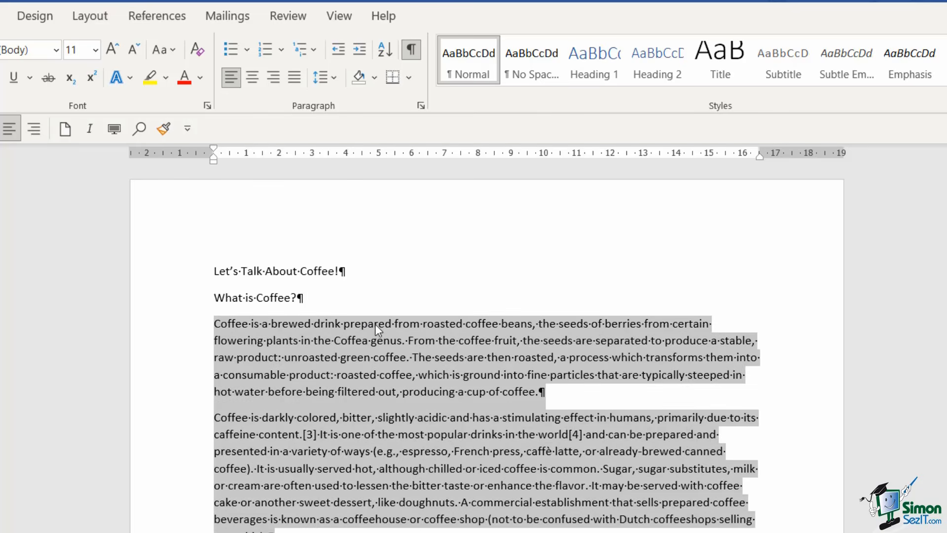
left_click(358, 49)
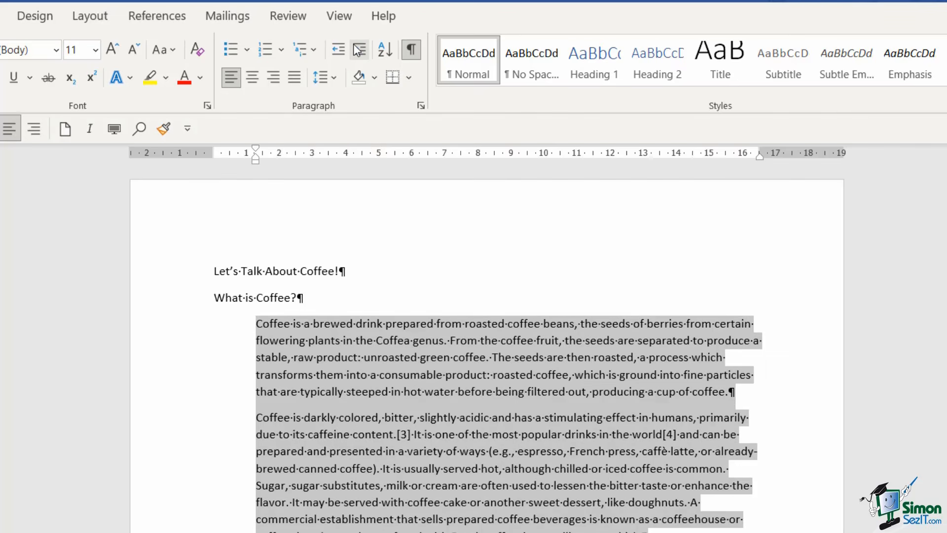
Remove the indent from the selected body paragraphs, reapply it by one level, and move them back to the margin
left_click(338, 50)
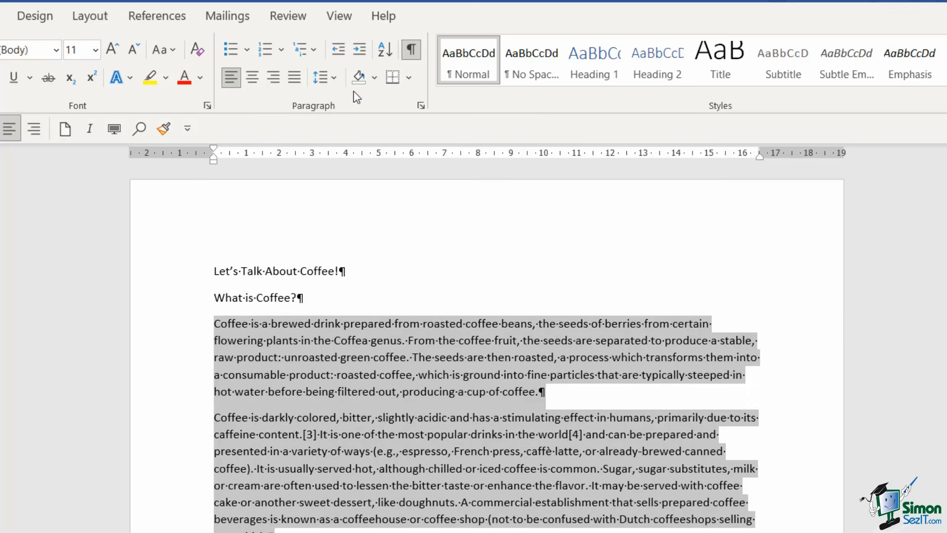
left_click(359, 51)
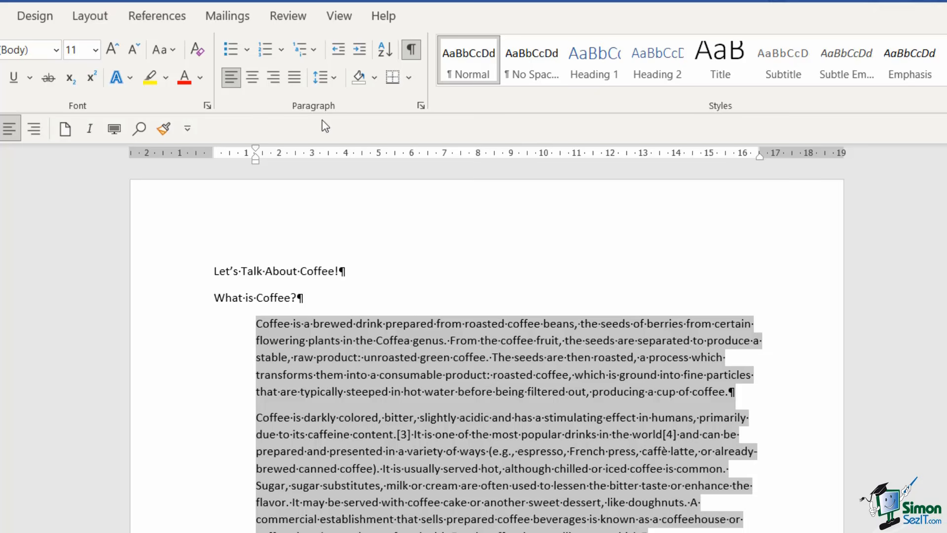
left_click(340, 50)
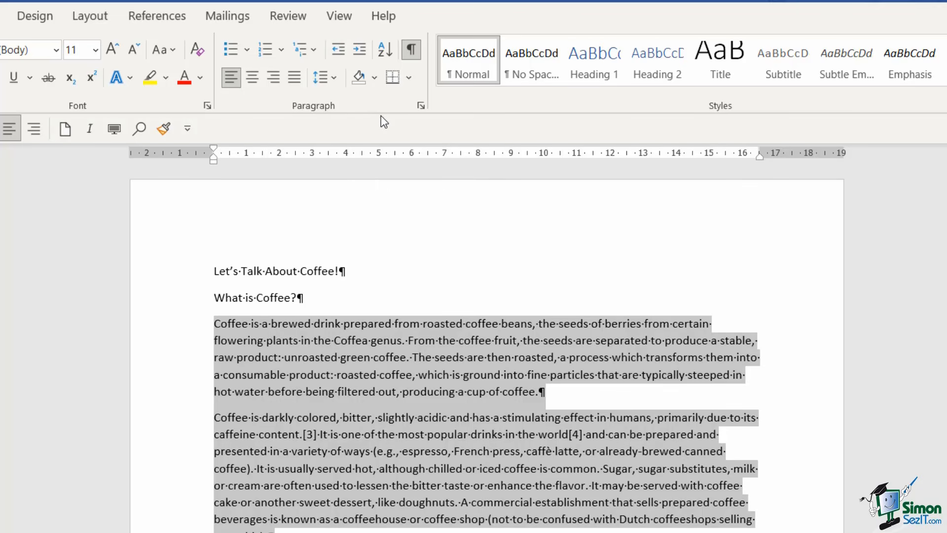
Move the paragraph settings clear of the selected text, and raise the left indentation in small increments to about 1 cm
left_click(422, 108)
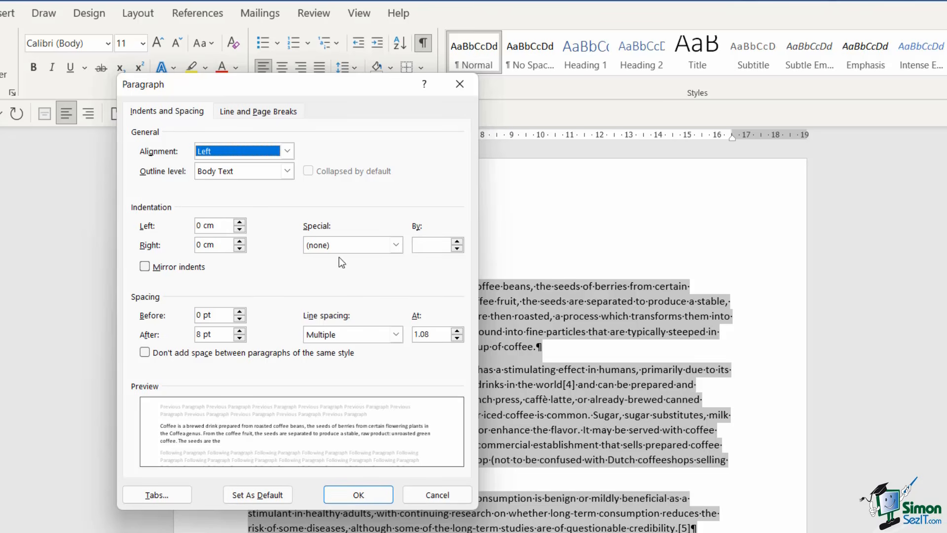
left_click_drag(332, 90, 816, 148)
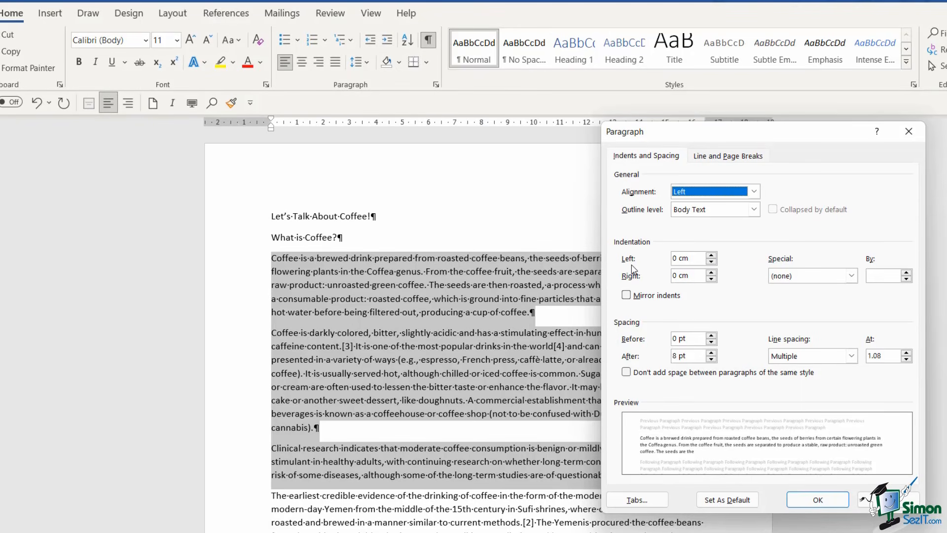
left_click(698, 258)
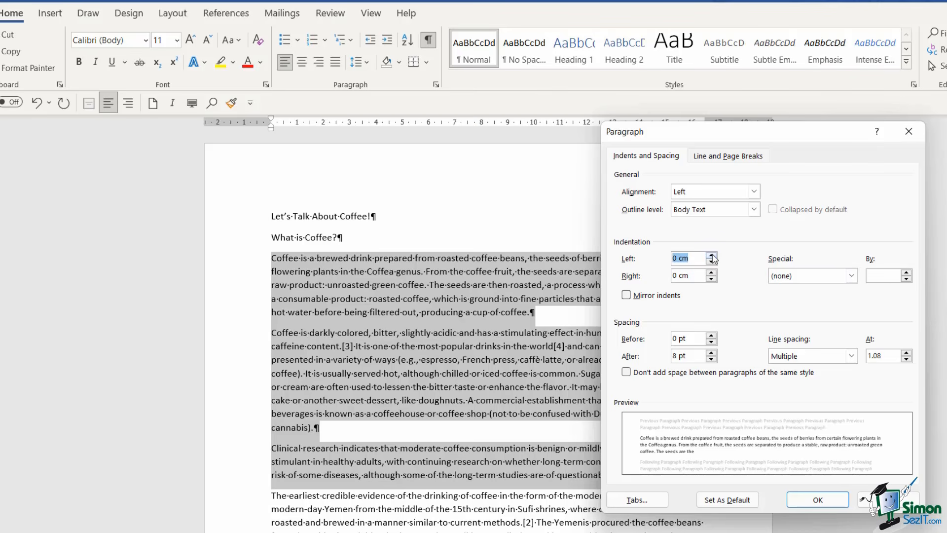
left_click(711, 255)
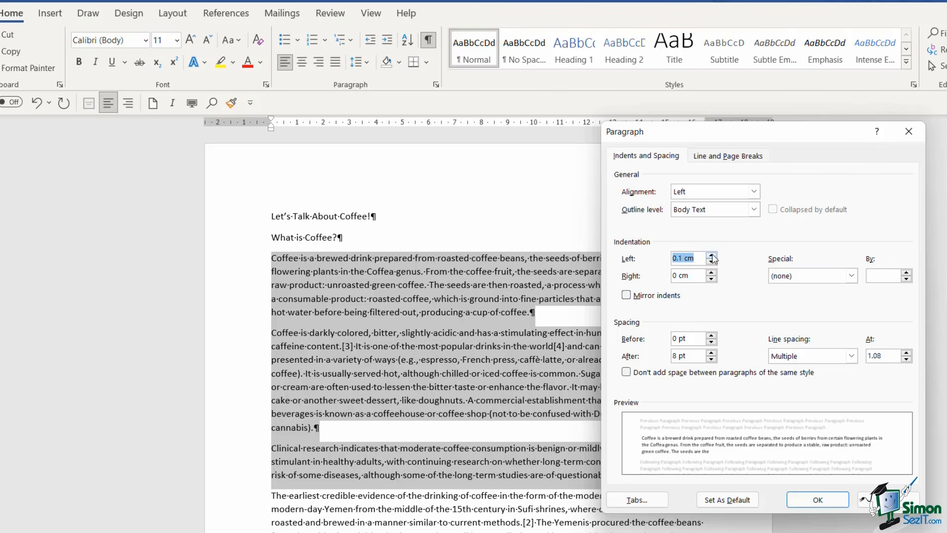
left_click(711, 255)
left_click(711, 255)
left_click(712, 255)
left_click(711, 255)
left_click(712, 255)
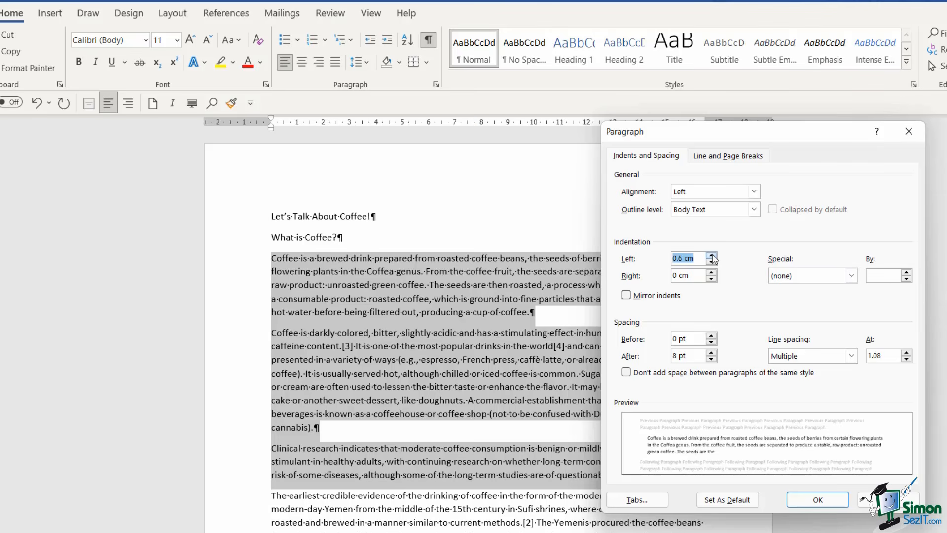
left_click(711, 255)
left_click(711, 255)
left_click(711, 255)
left_click(711, 255)
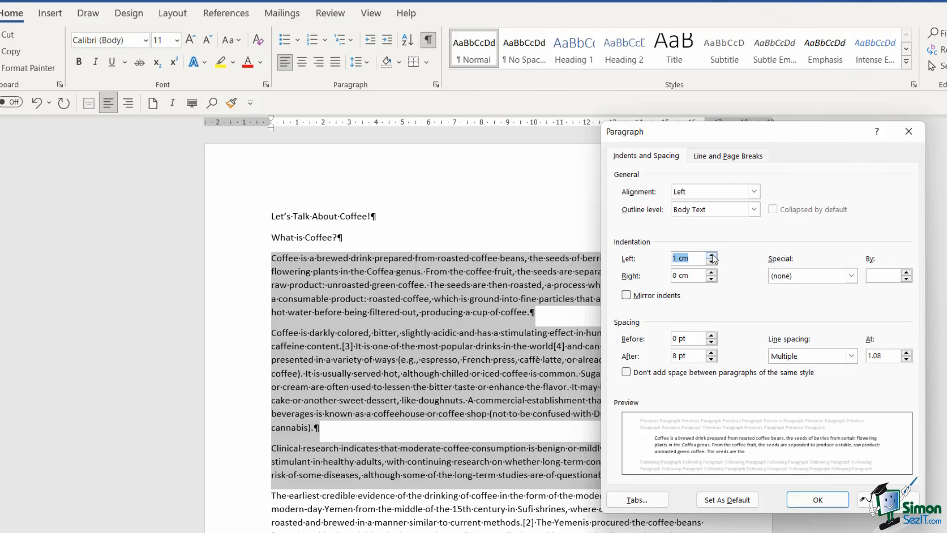
left_click(711, 255)
Lower the left indentation of the selected paragraphs step by step back to 0 cm
left_click(711, 262)
left_click(711, 262)
left_click(712, 262)
left_click(711, 262)
left_click(711, 262)
left_click(711, 262)
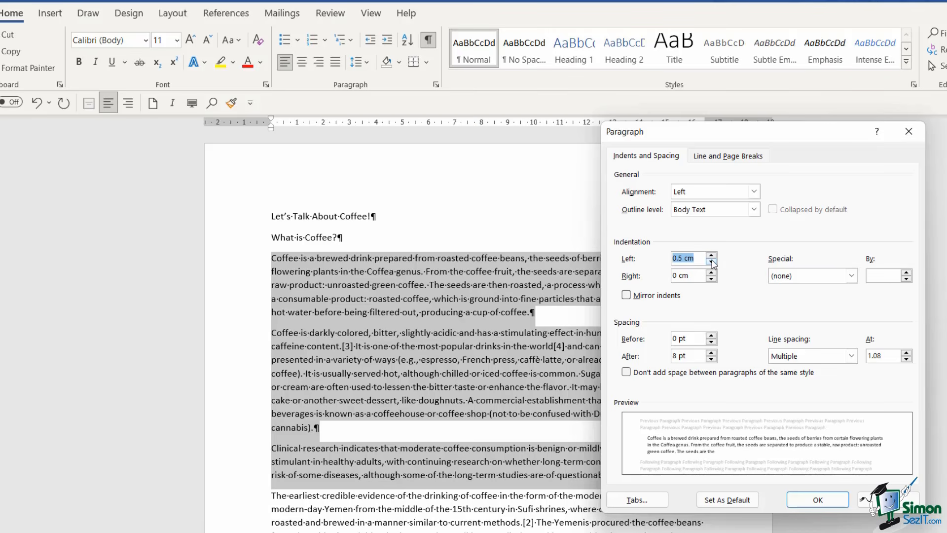
left_click(711, 262)
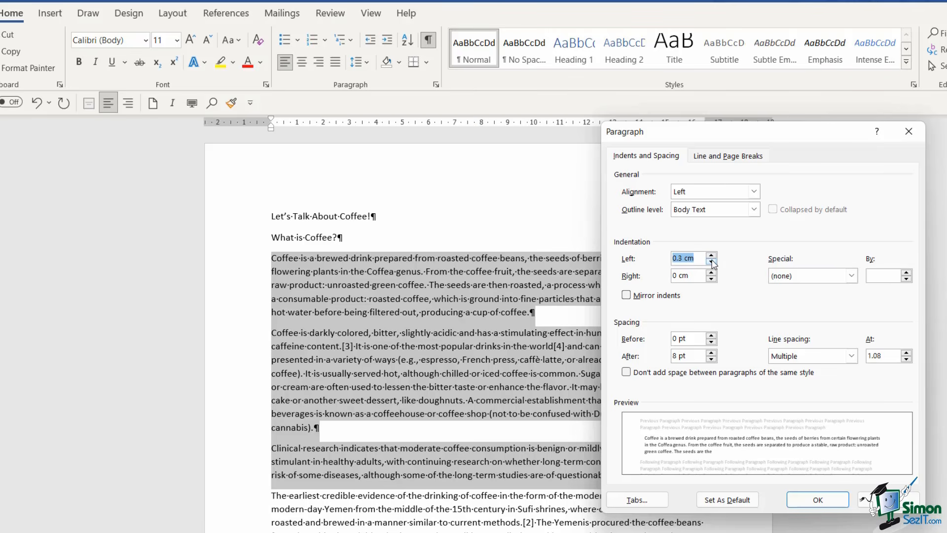
left_click(711, 262)
left_click(711, 262)
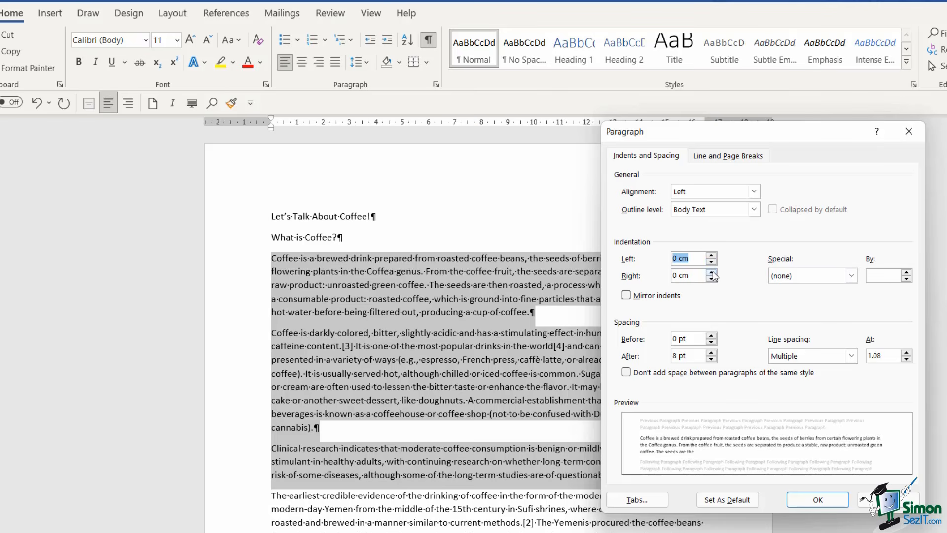
Try a right indentation of up to 1.6 cm for the selected paragraphs, reset it to 0, and apply the settings
left_click(711, 273)
left_click(712, 272)
left_click(711, 273)
left_click(711, 272)
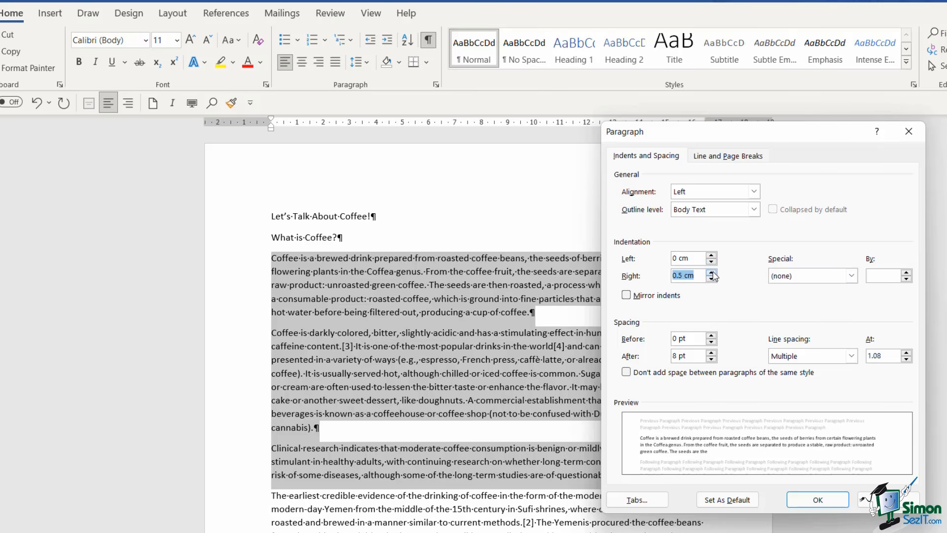
left_click(712, 273)
left_click(711, 273)
left_click(712, 272)
left_click(711, 272)
left_click(711, 272)
left_click(711, 272)
left_click(711, 272)
left_click(711, 272)
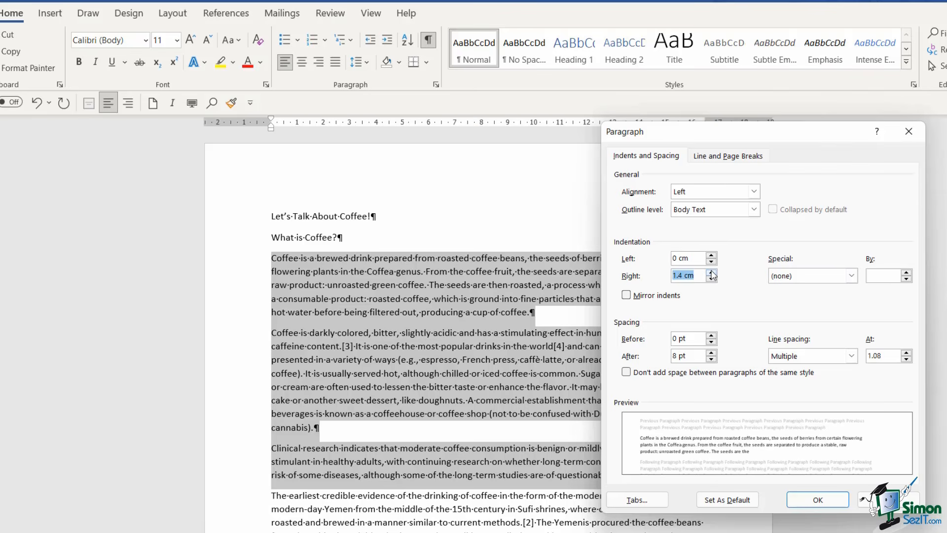
left_click(711, 272)
left_click(711, 273)
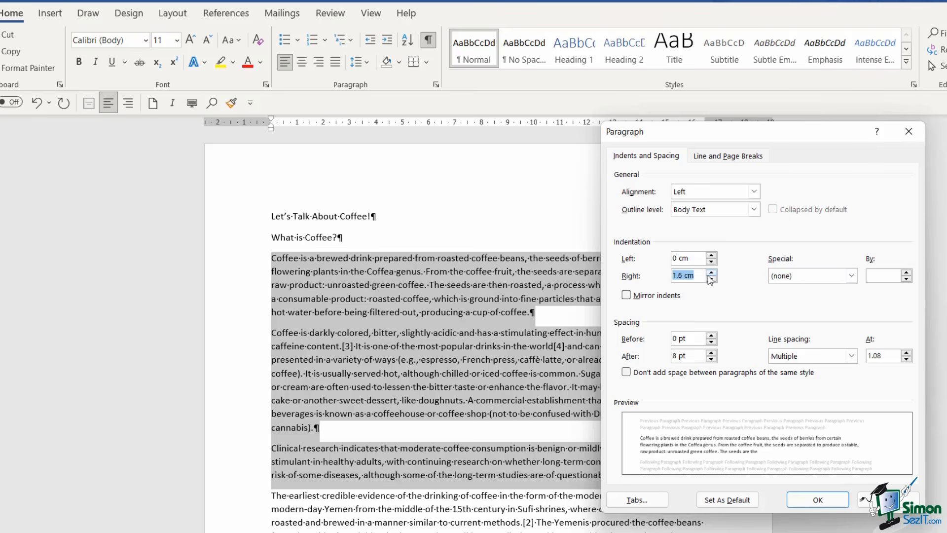
type("0")
key("Return")
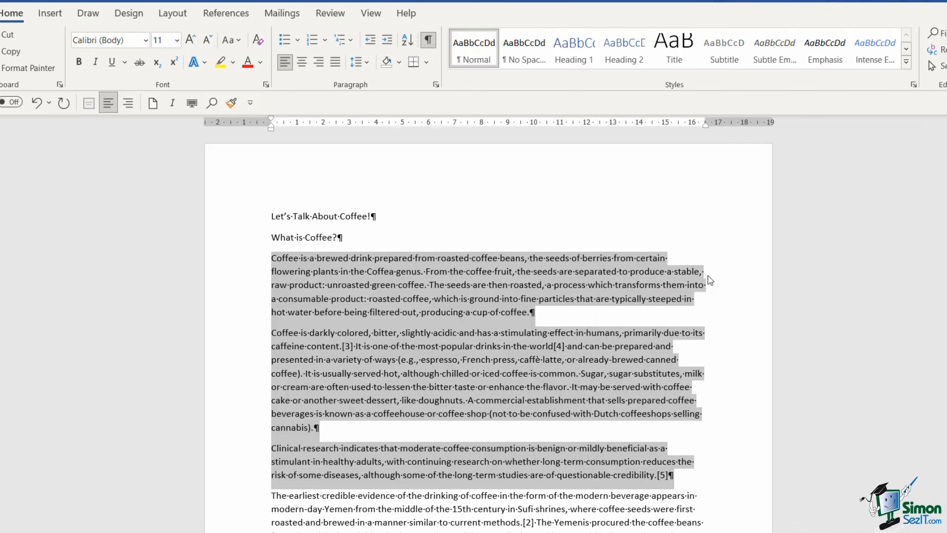
Apply a first-line indent of 1.27 cm to the first body paragraph under "What is Coffee?"
left_click(485, 318)
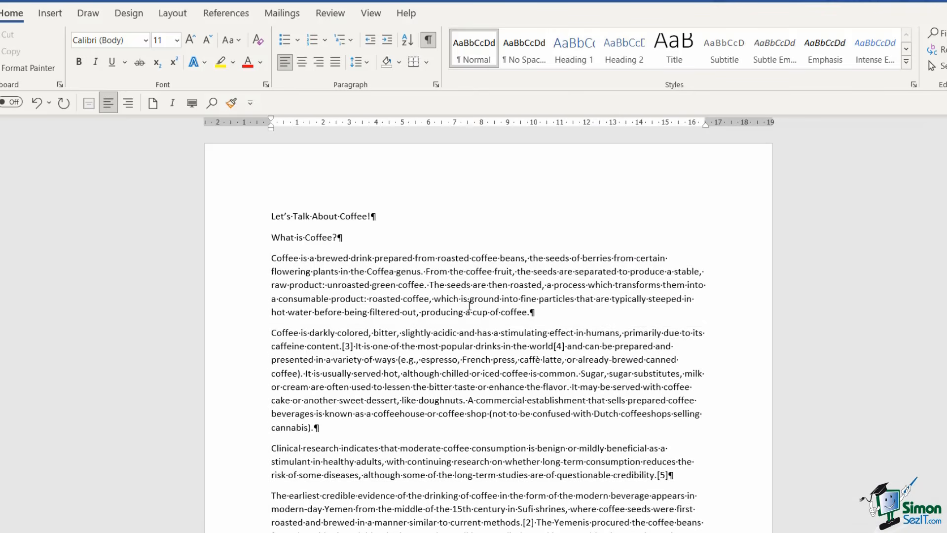
left_click(270, 257)
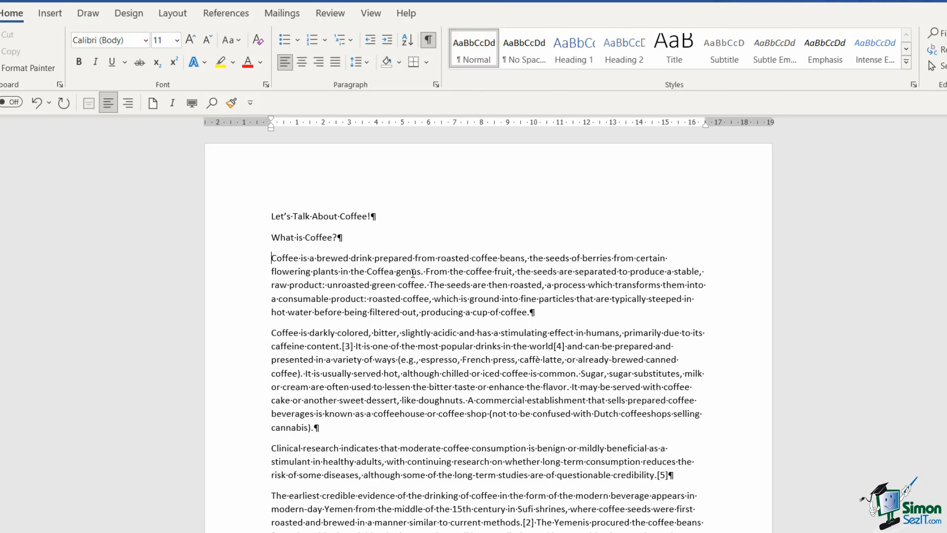
left_click(436, 86)
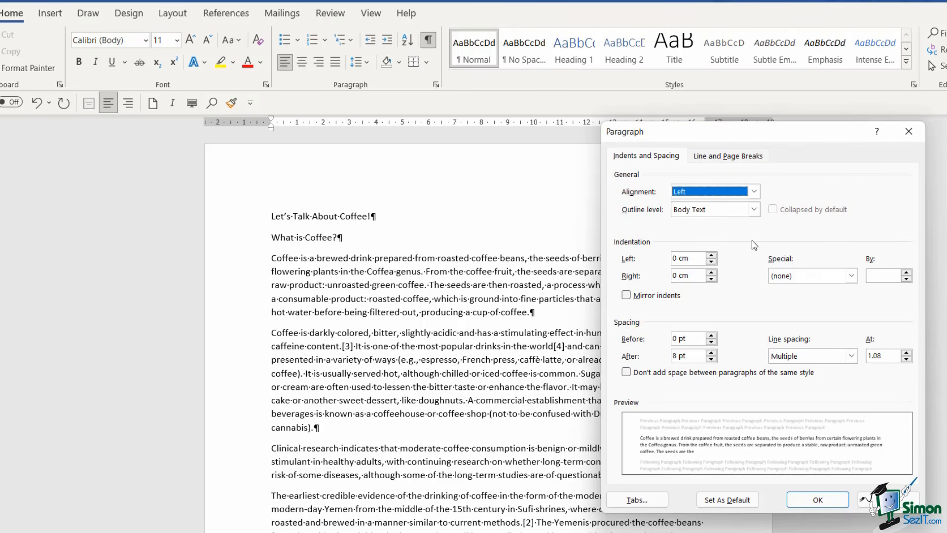
left_click(852, 276)
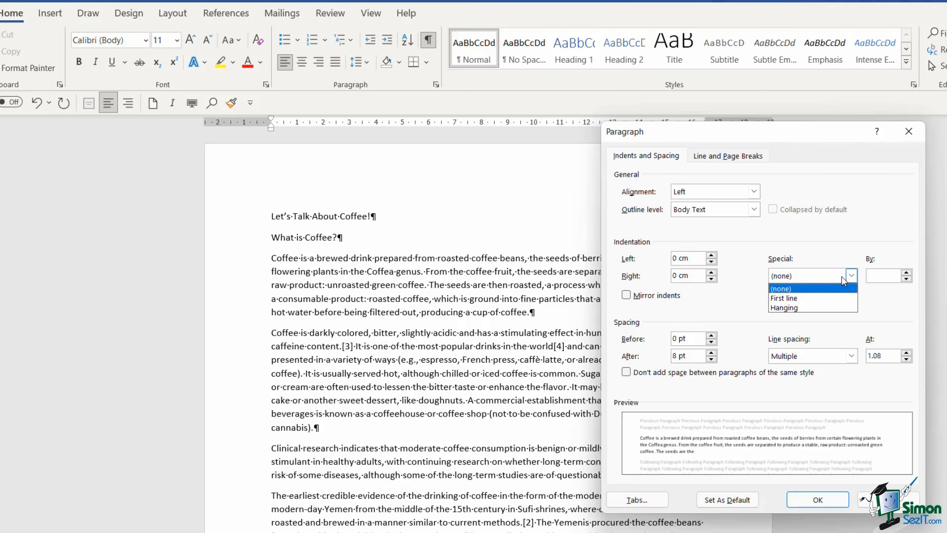
left_click(806, 298)
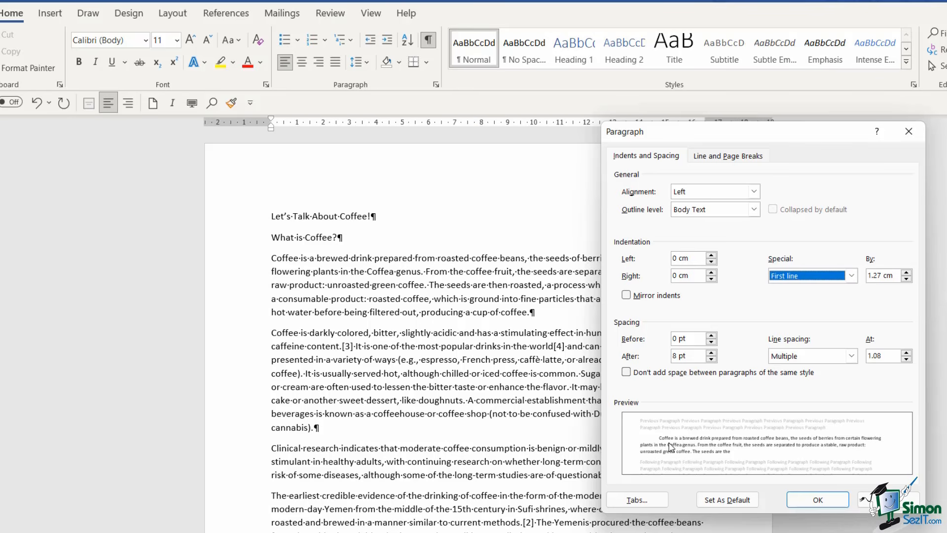
left_click(815, 501)
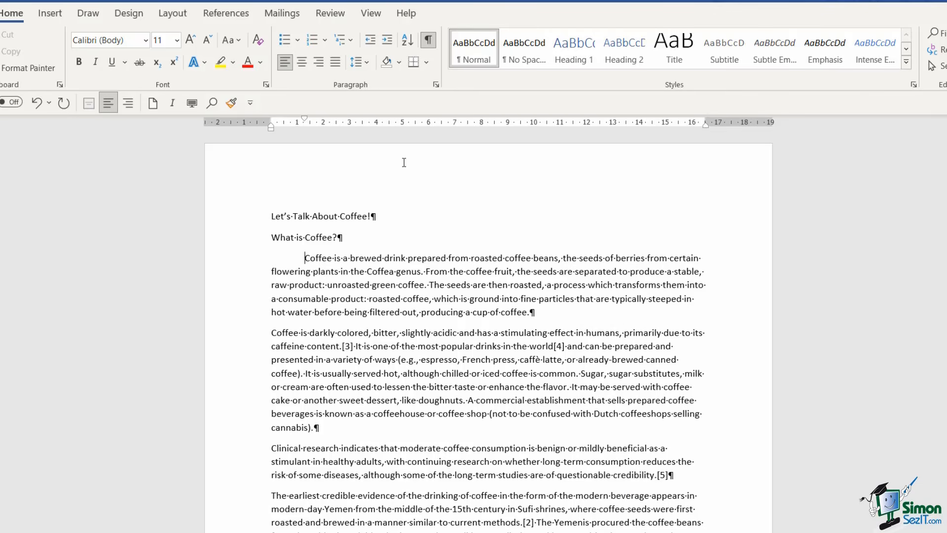
Set the first body paragraph's first-line indent to 2.4 cm, and undo both first-line indent changes
left_click(436, 84)
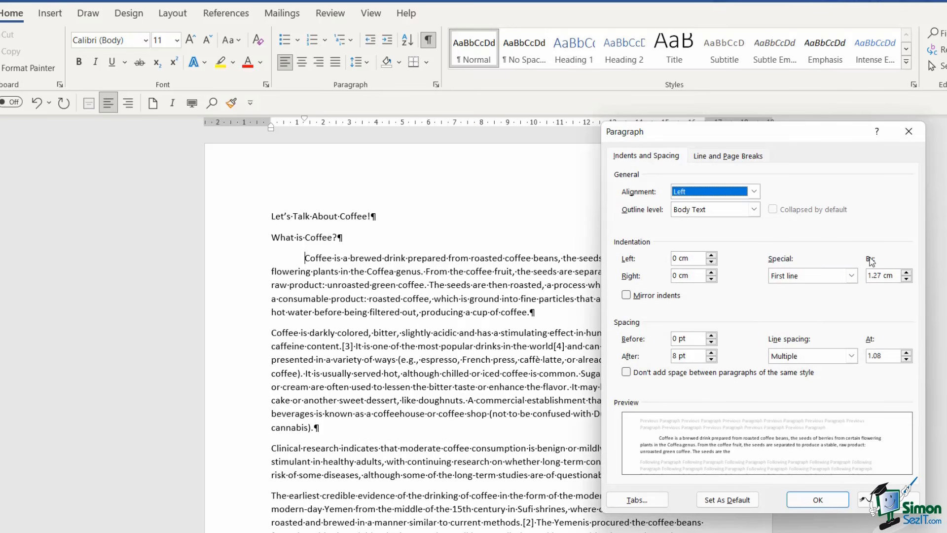
left_click(906, 273)
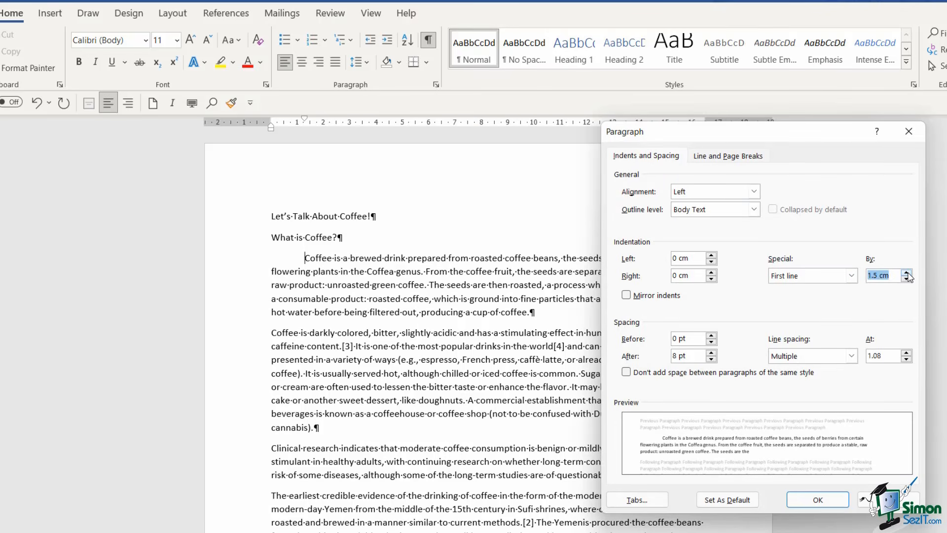
left_click(906, 272)
left_click(906, 273)
left_click(906, 273)
left_click(907, 273)
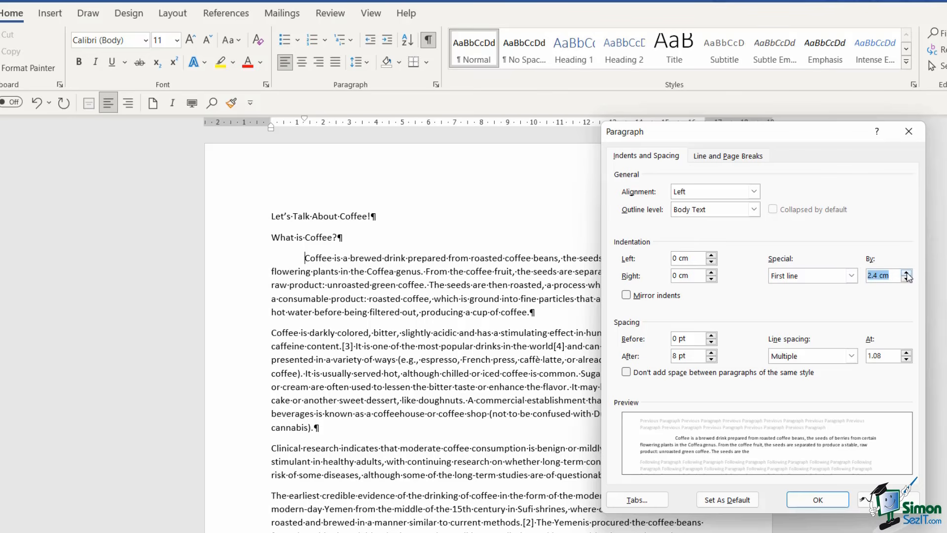
left_click(817, 499)
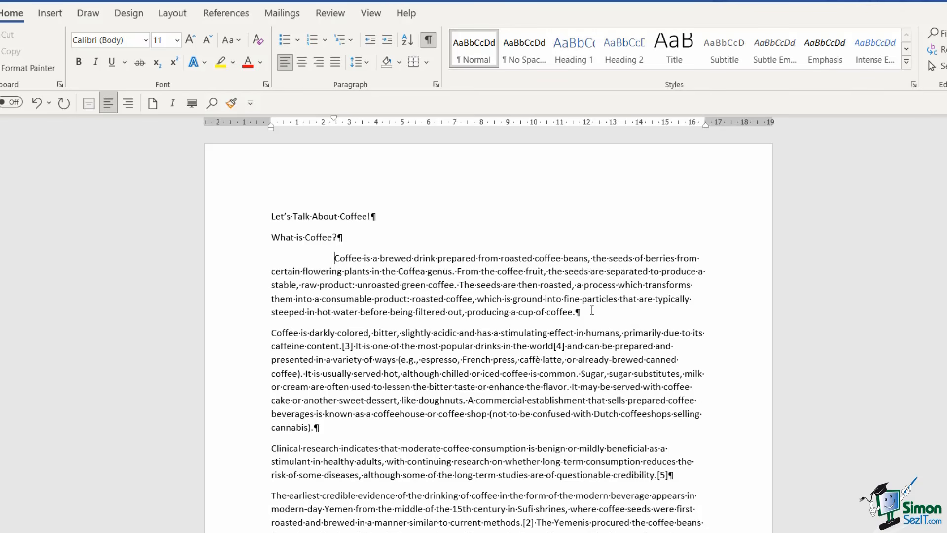
key("ctrl+z")
key("ctrl+z")
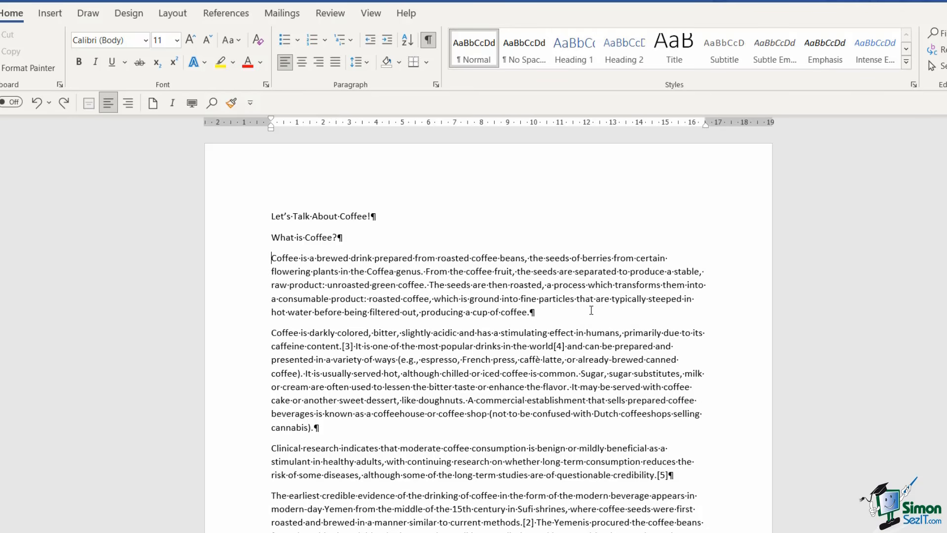
Try a hanging indent of 1.27 cm on the first body paragraph, and undo it
left_click(437, 85)
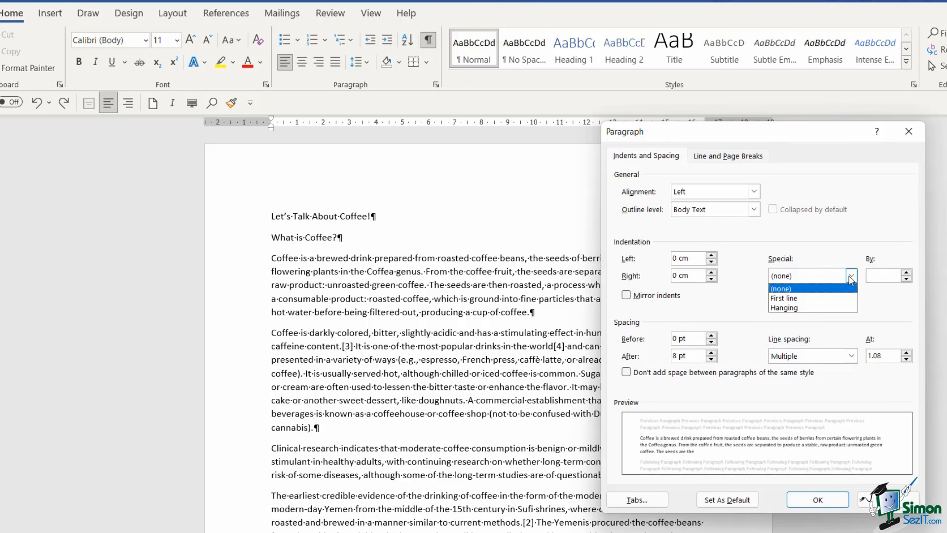
left_click(795, 308)
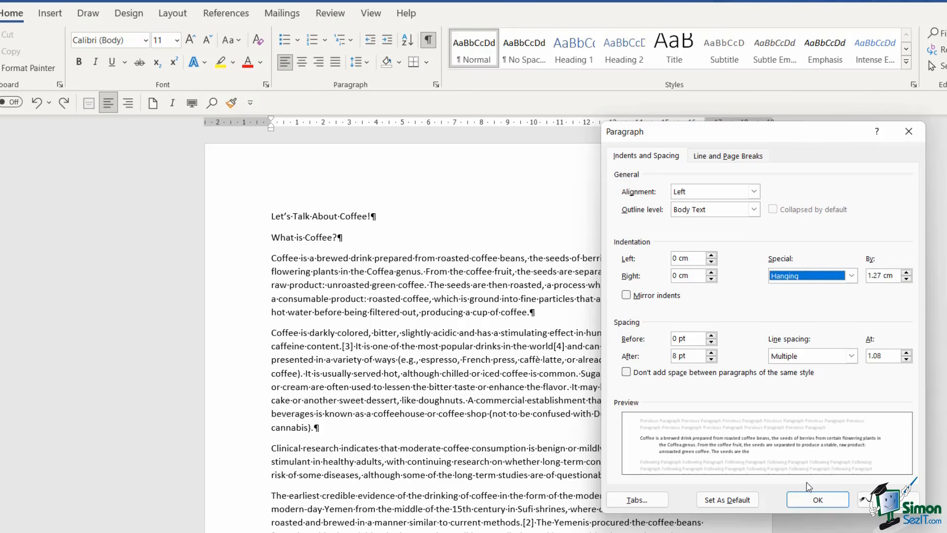
left_click(810, 499)
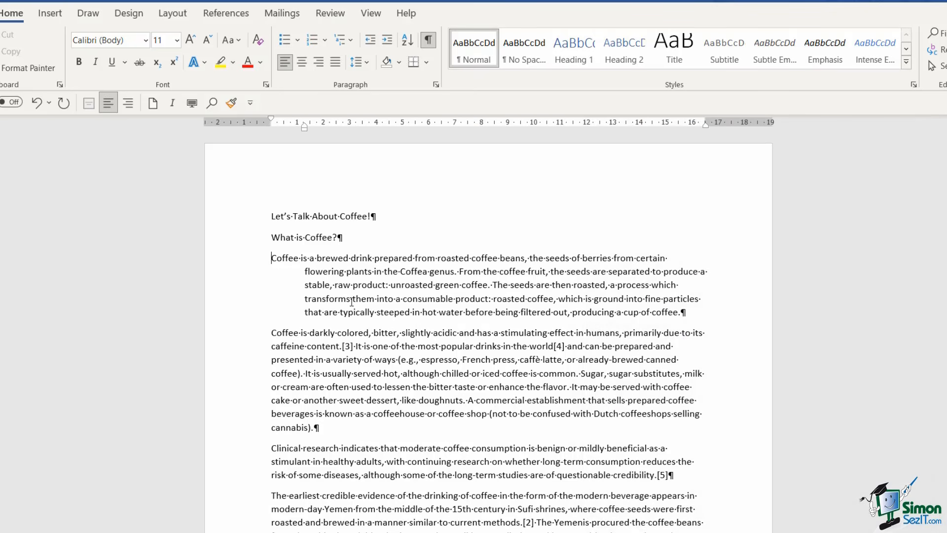
key("ctrl+z")
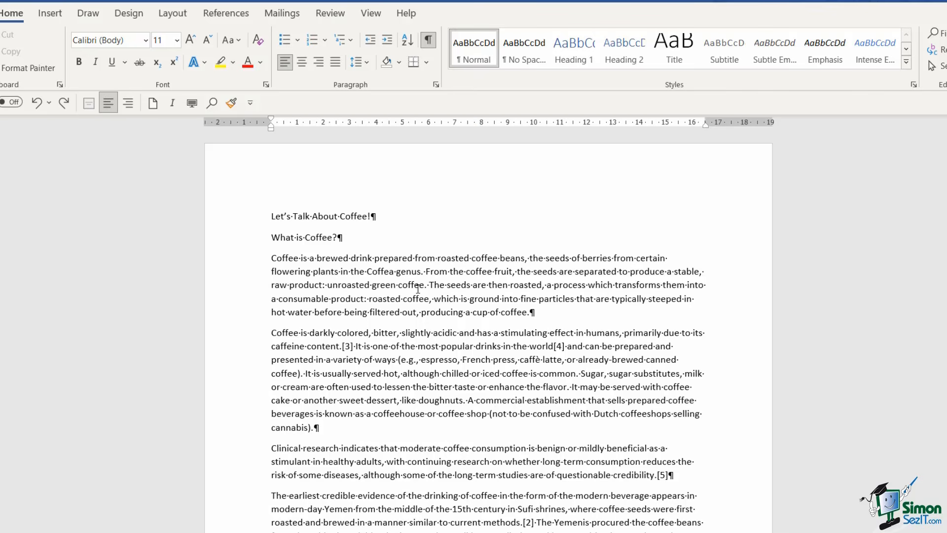
Apply a first-line indent of 1.27 cm to the first two body paragraphs under "What is Coffee?" and deselect them
left_click(290, 258)
left_click_drag(273, 256, 369, 428)
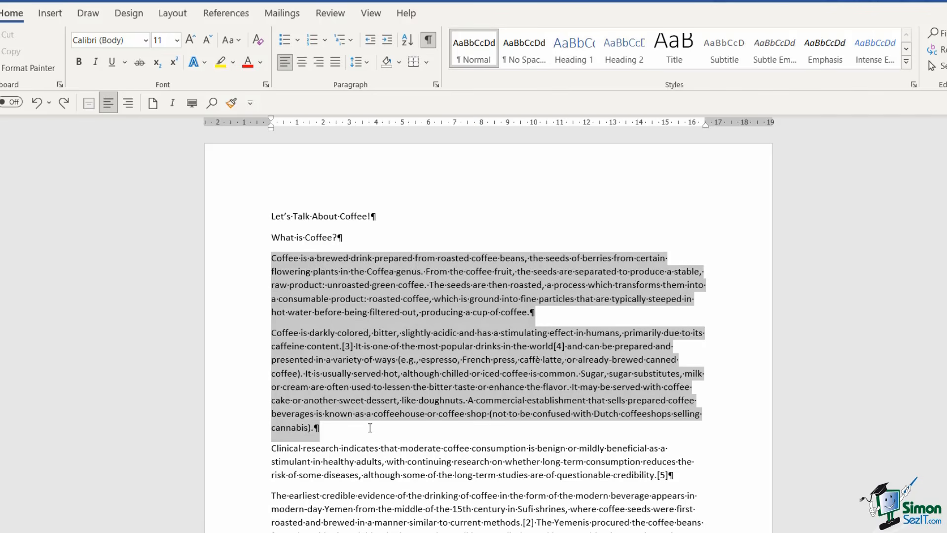
left_click(436, 85)
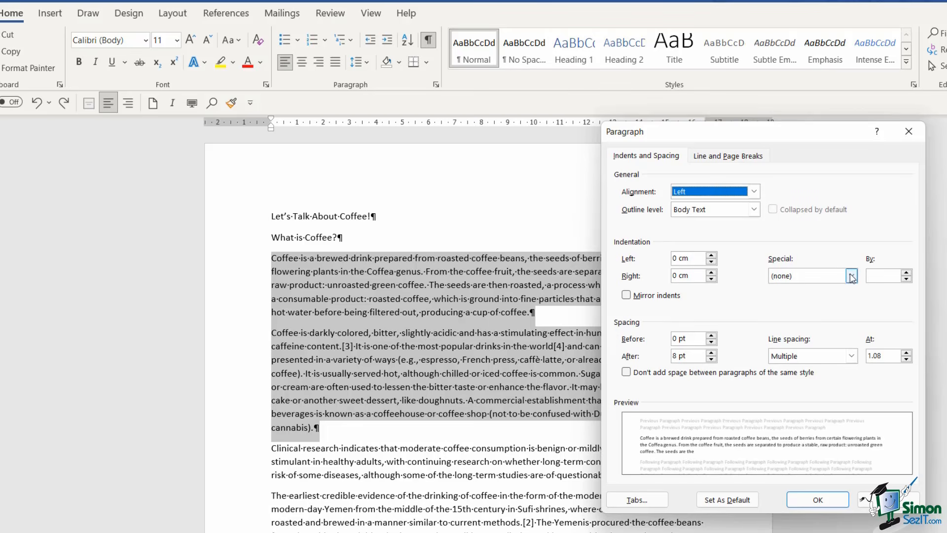
left_click(841, 279)
left_click(784, 298)
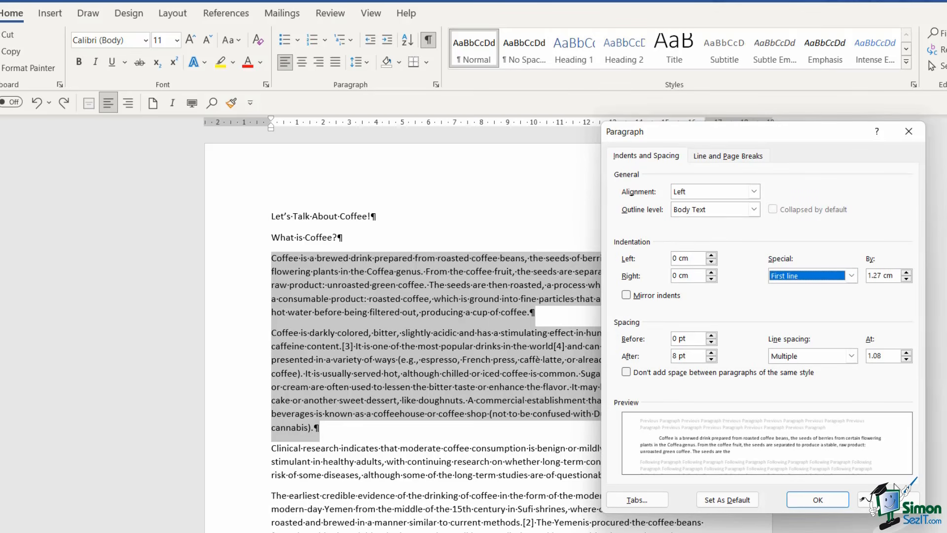
left_click(817, 499)
left_click(412, 400)
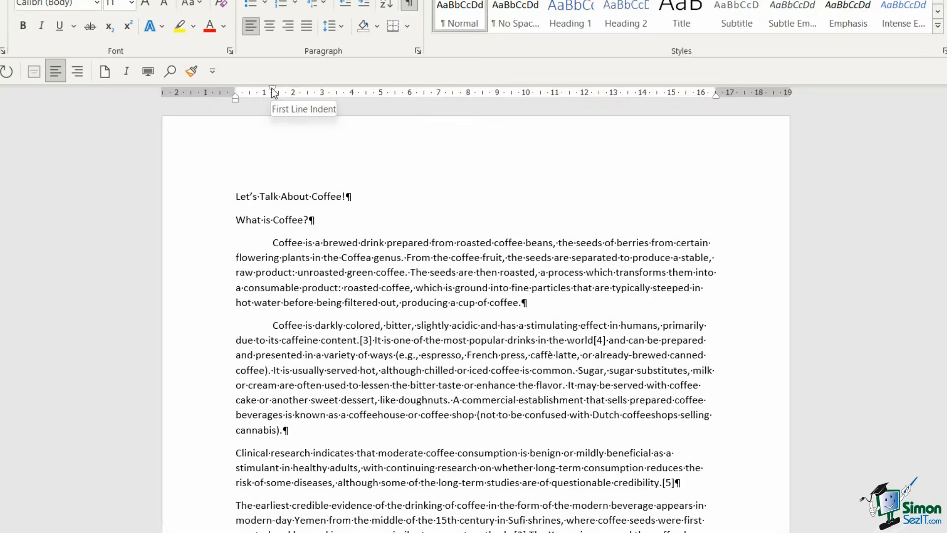
Inspect the first body paragraph's indentation and tab stop settings, and leave the tab settings without changing anything
double_click(273, 91)
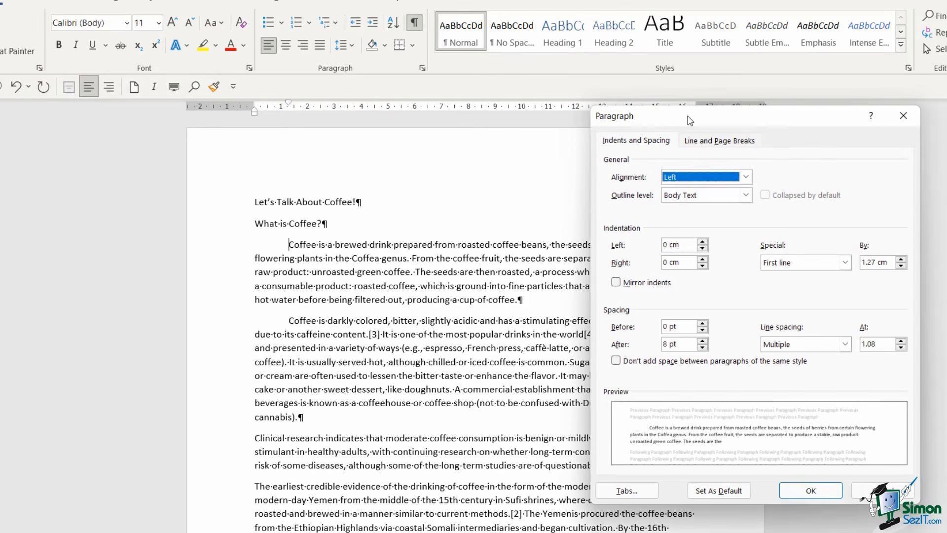
left_click_drag(690, 121, 535, 90)
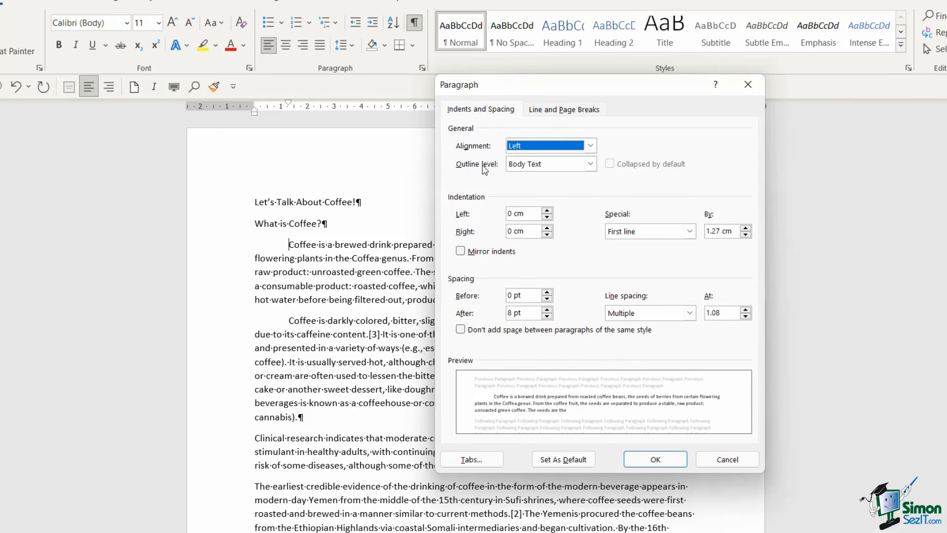
left_click(470, 459)
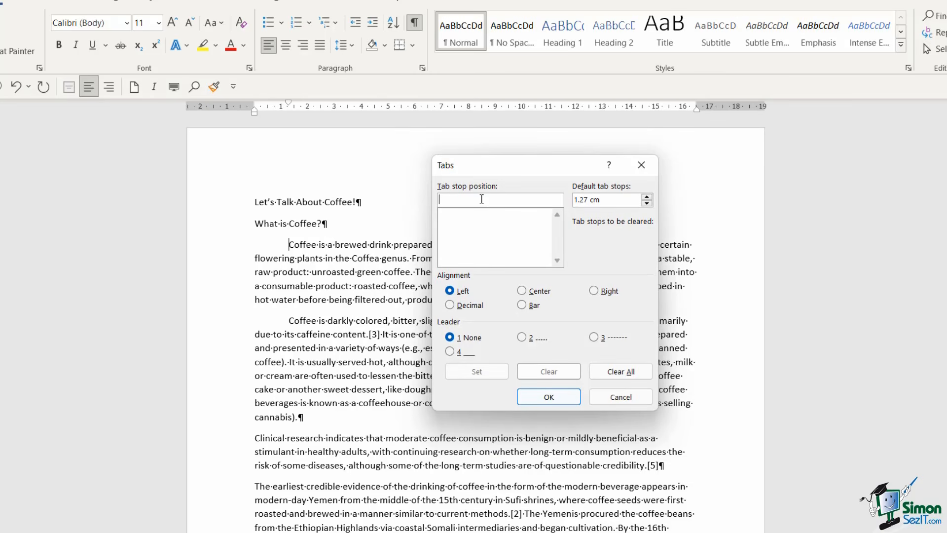
left_click(627, 401)
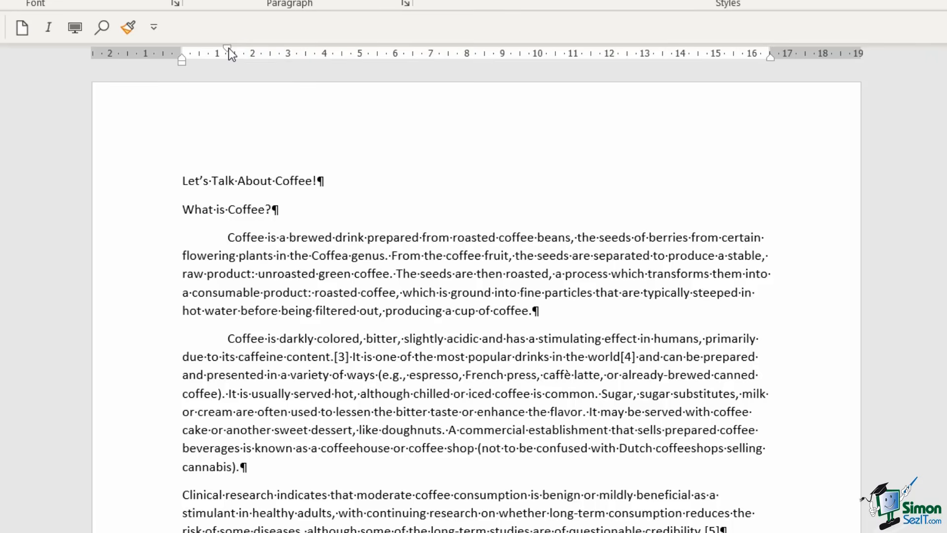
Remove the first-line indent from the first two body paragraphs under "What is Coffee?" by resetting it to 0 cm on the ruler
left_click_drag(229, 48, 180, 56)
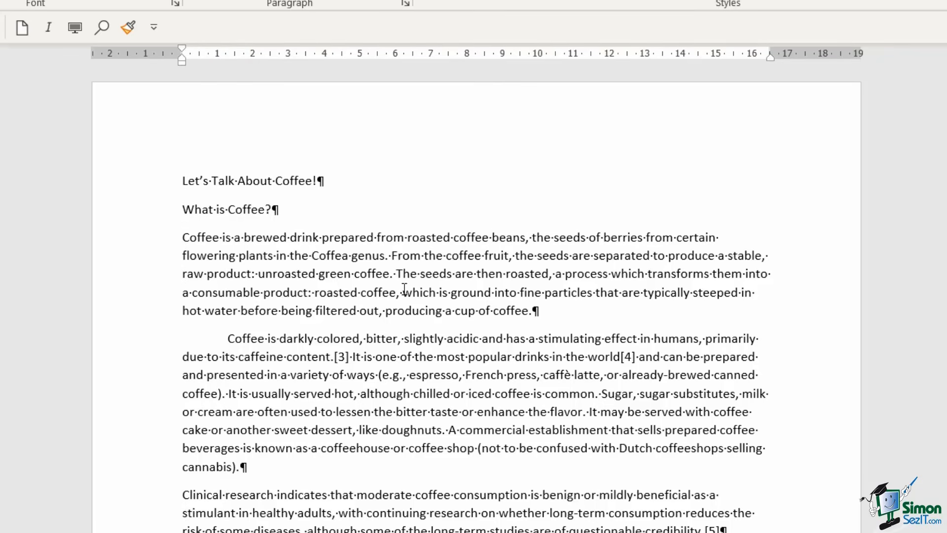
left_click(229, 338)
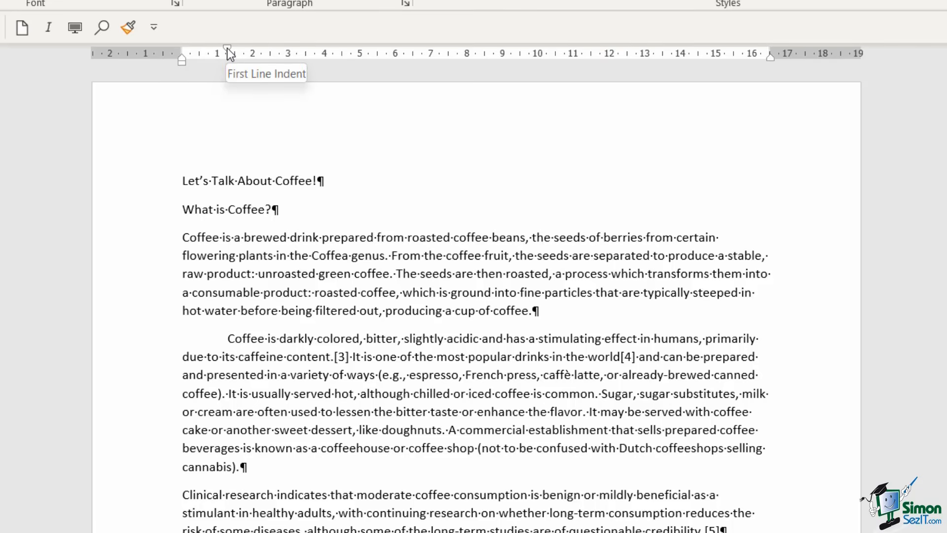
left_click_drag(227, 49, 181, 55)
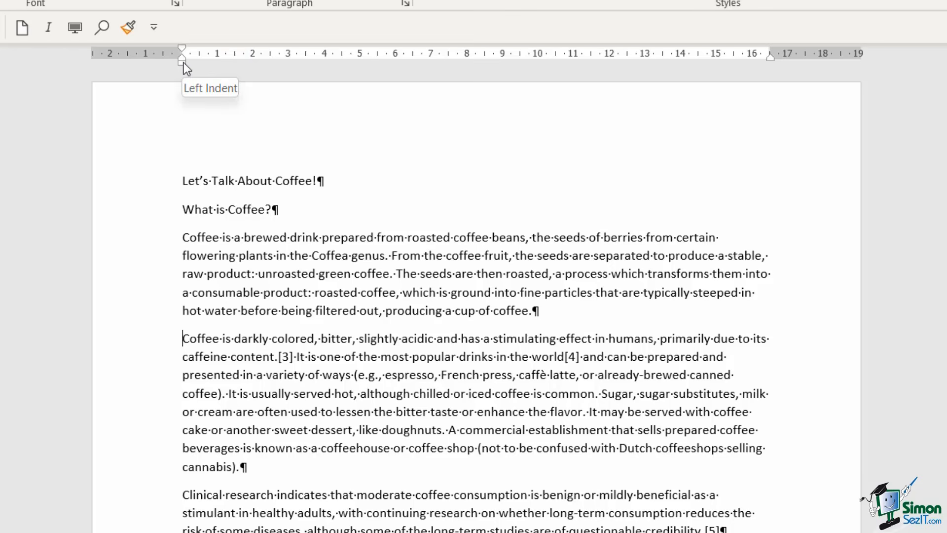
Try shifting the second body paragraph's left indent to about 1.25 cm and its first-line indent inward, and return both to zero
left_click_drag(184, 63, 231, 69)
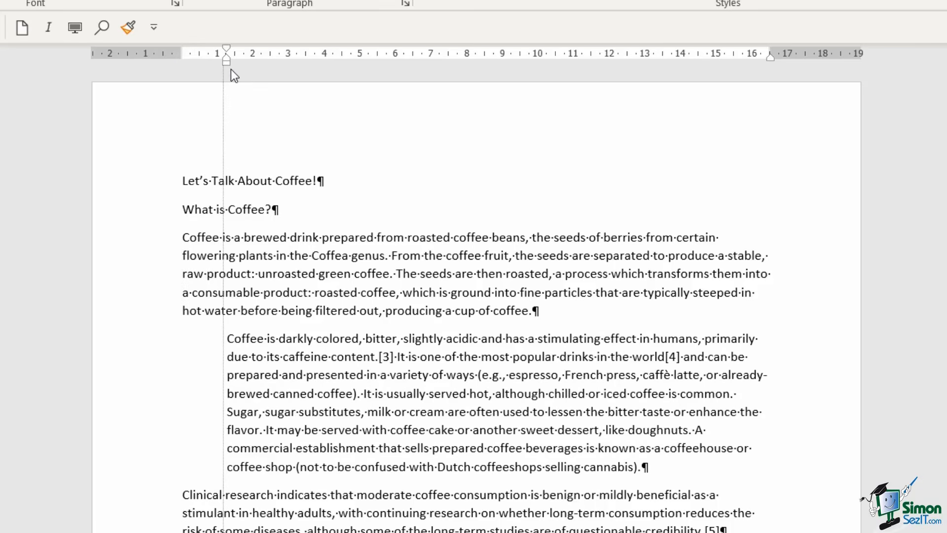
mouse_move(231, 69)
left_mouse_down()
mouse_move(248, 70)
mouse_move(185, 63)
left_mouse_up()
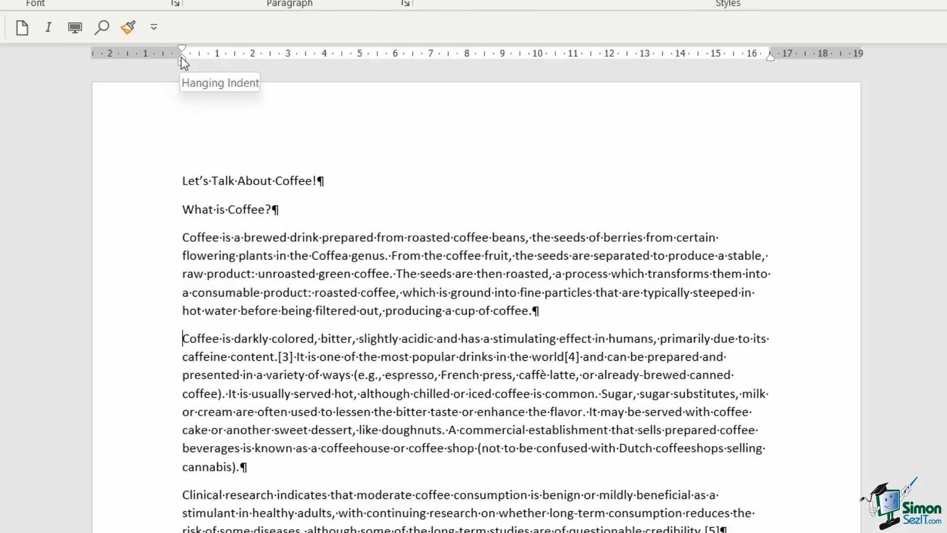
mouse_move(182, 57)
left_mouse_down()
mouse_move(366, 69)
mouse_move(184, 69)
left_mouse_up()
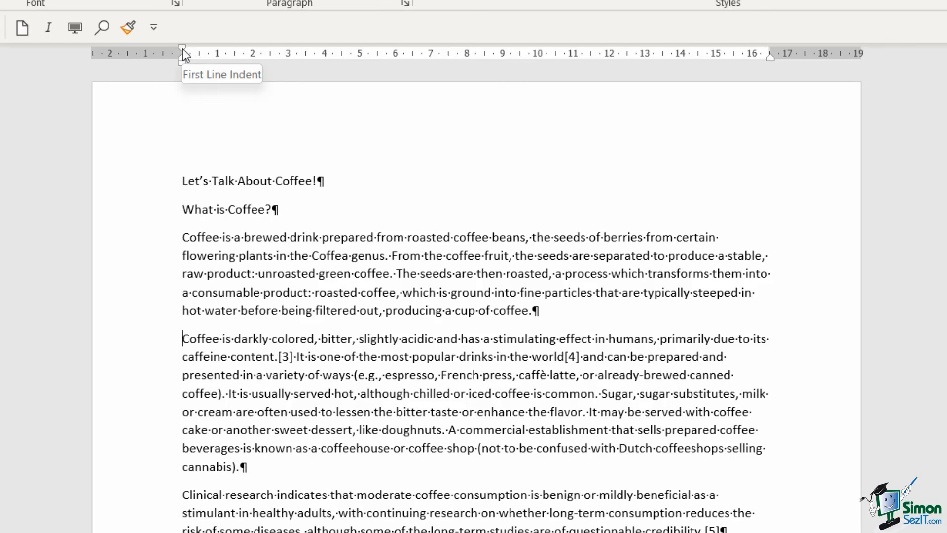
left_click_drag(183, 48, 244, 62)
left_click_drag(203, 56, 182, 55)
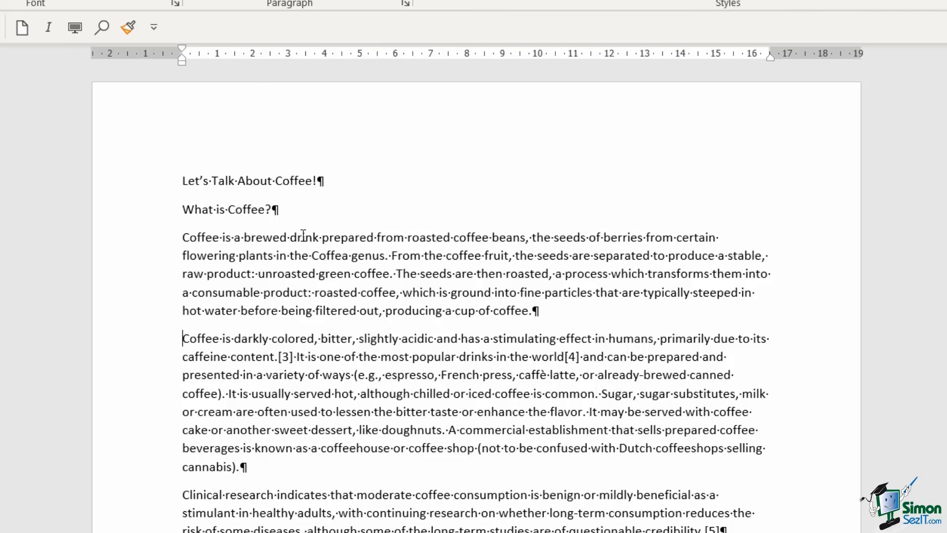
Insert an empty paragraph directly below the "What is Coffee?" line
left_click(326, 211)
key("Return")
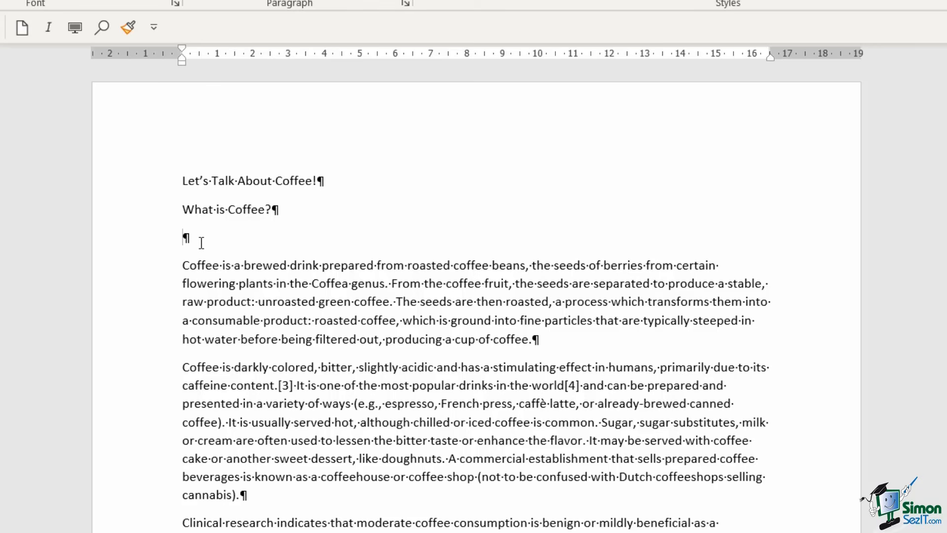
Try a heading line reading Coffee Type, Country and Amount spaced apart with default tab stops, and clear its text
type("Coffee Type")
key("Tab")
key("Tab")
key("Tab")
key("Tab")
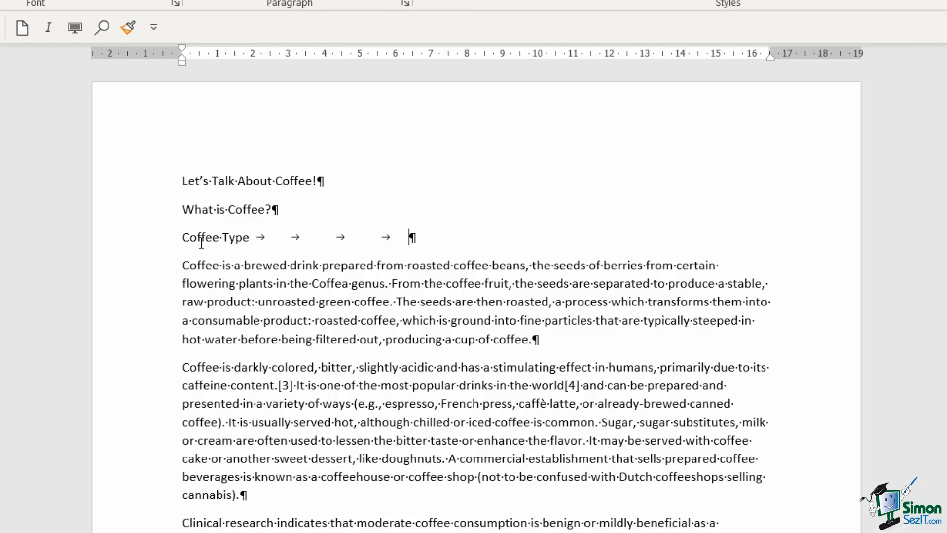
type("Country")
key("Tab")
key("Tab")
key("Tab")
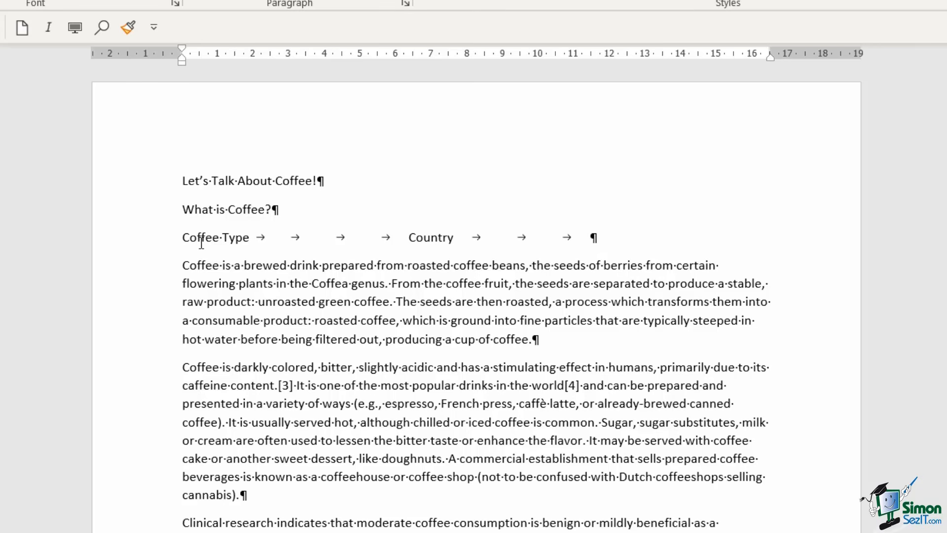
type("Amount")
key("Return")
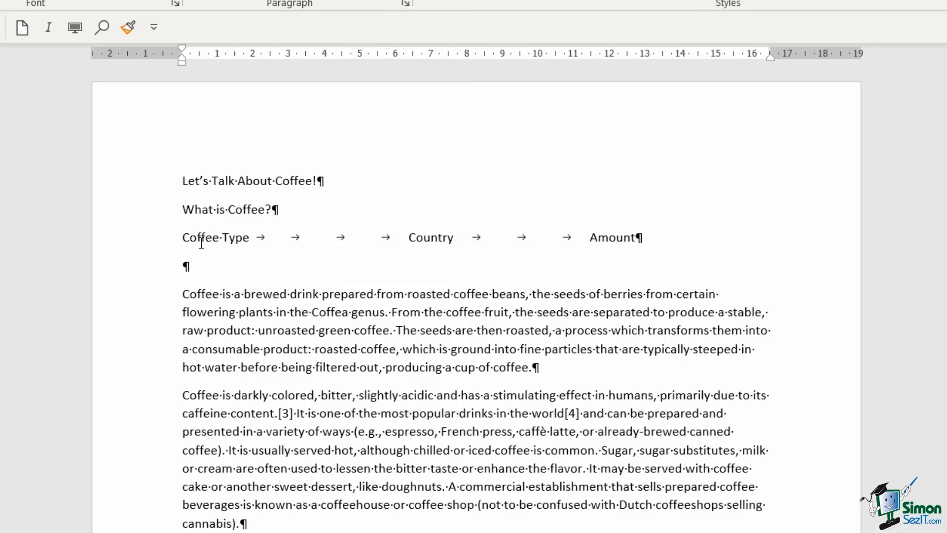
key("BackSpace")
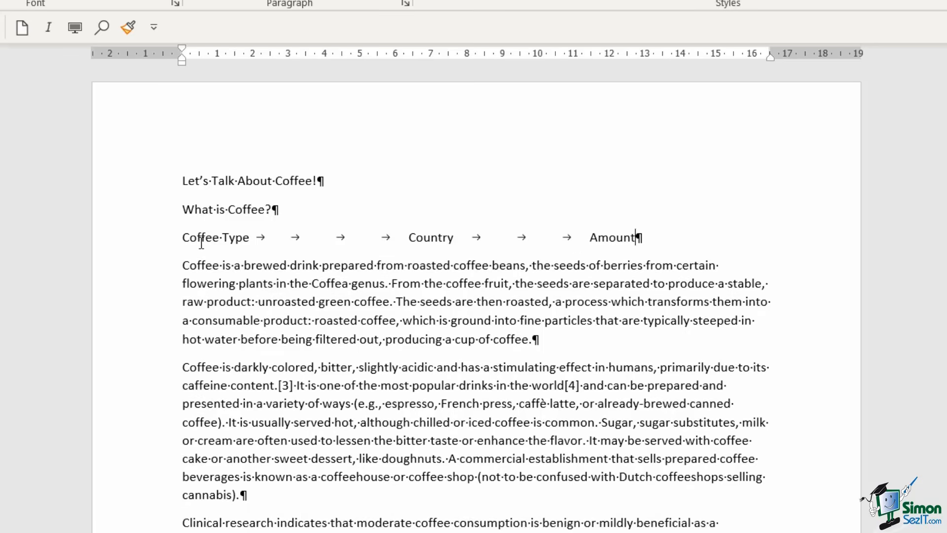
key("shift+Home")
key("BackSpace")
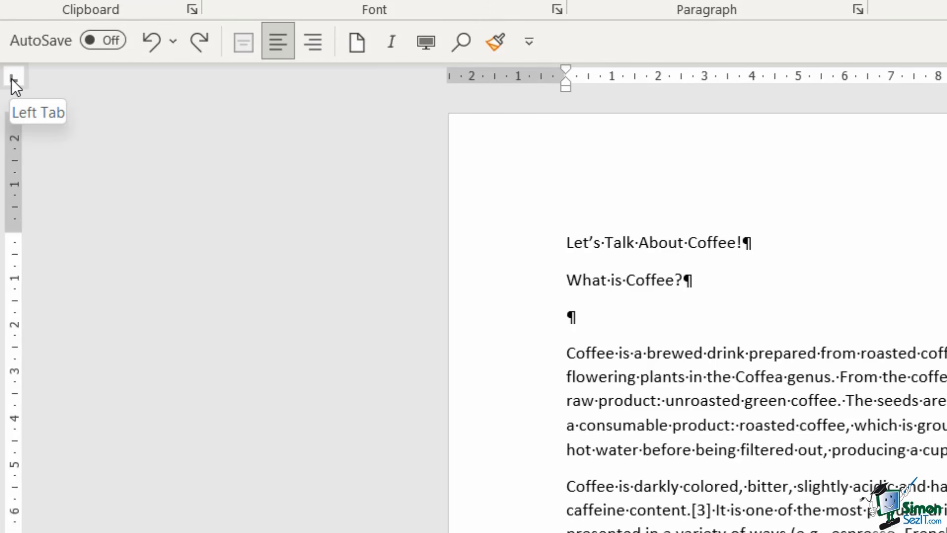
Cycle the ruler's tab selector through the available tab and indent types back to Left Tab
left_click(12, 78)
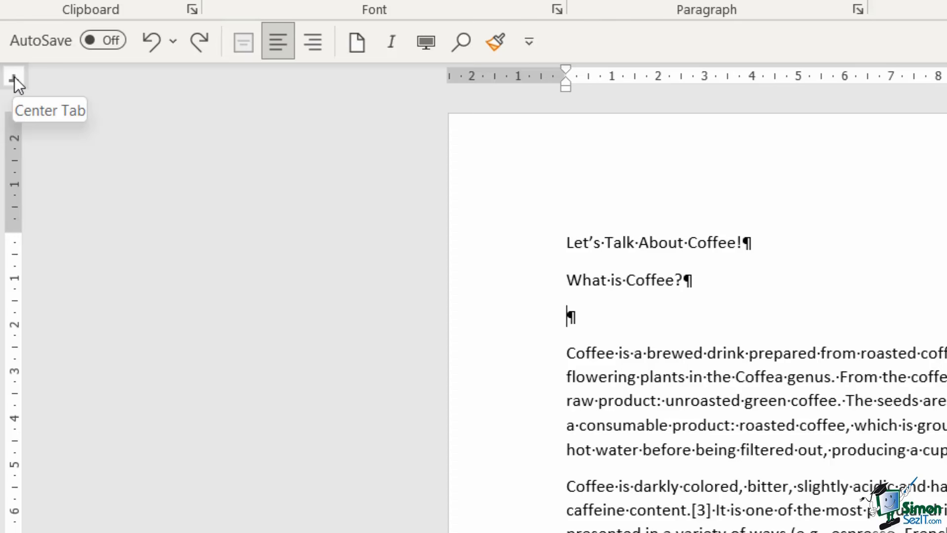
left_click(13, 77)
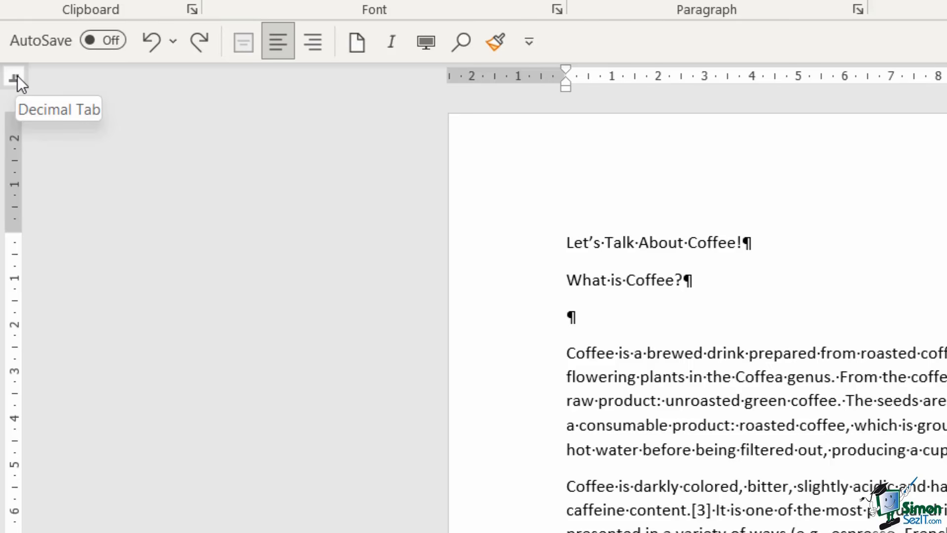
left_click(16, 79)
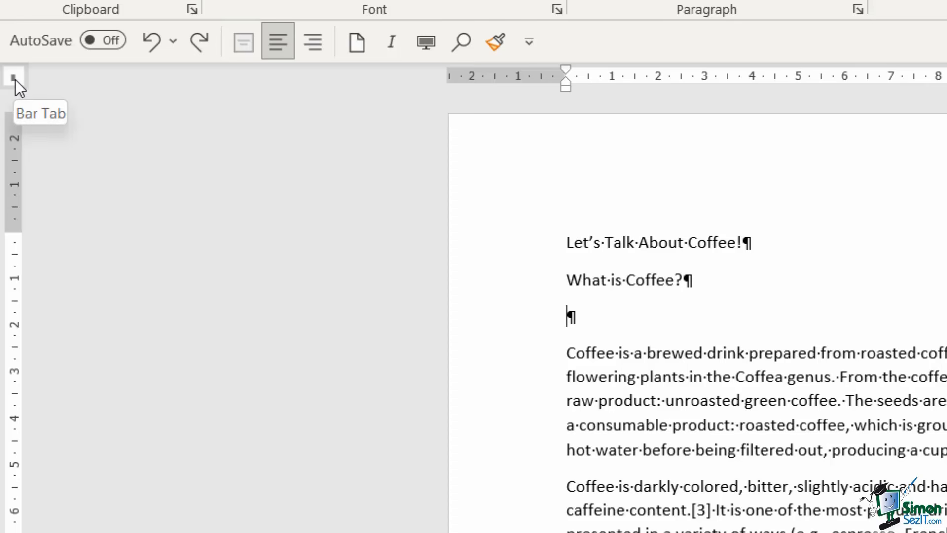
left_click(16, 79)
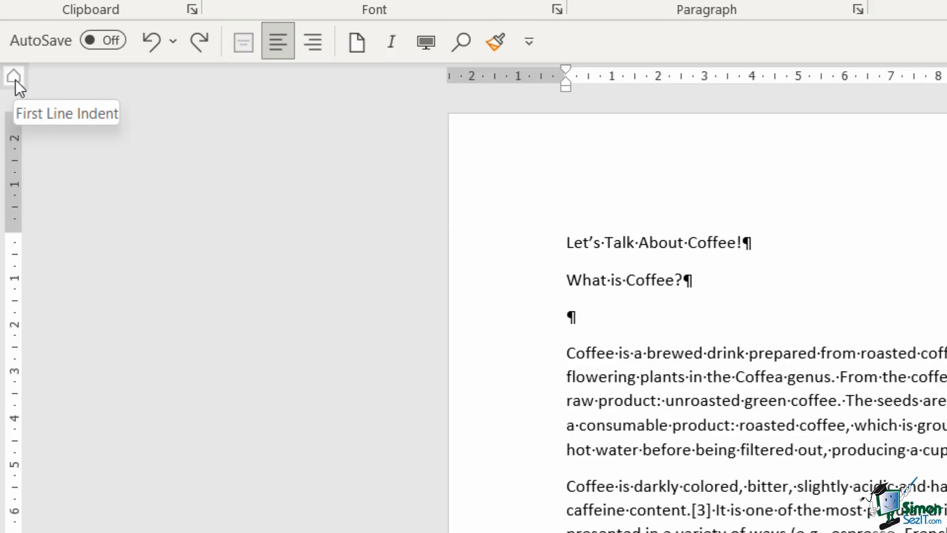
left_click(16, 79)
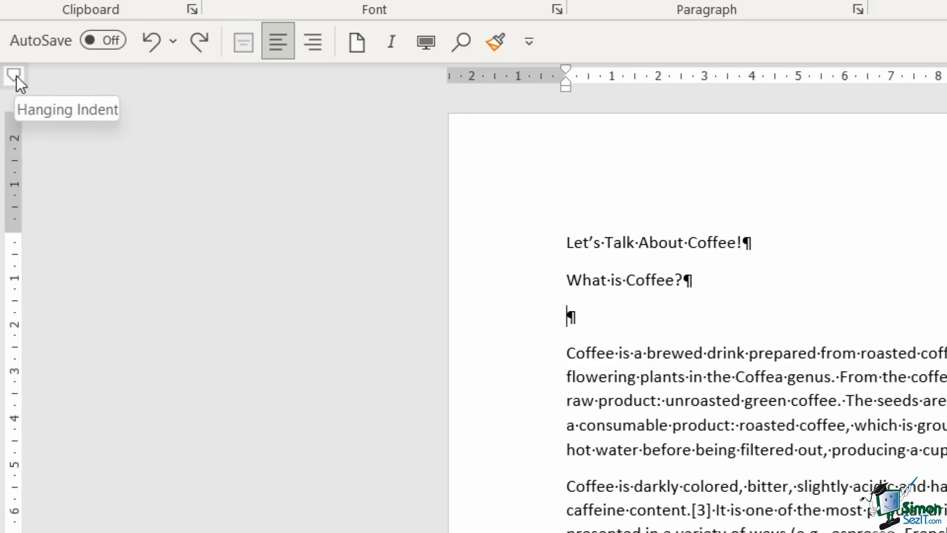
left_click(17, 76)
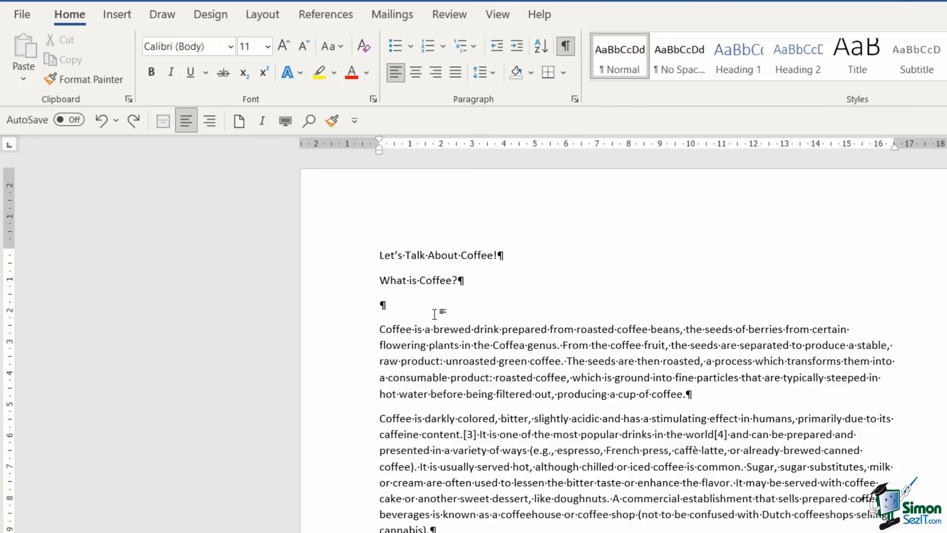
Enter "Coffee Type" on the empty line, set a center tab at 8 cm, and enter "Country of Origin" at that tab
type("Coffee Type")
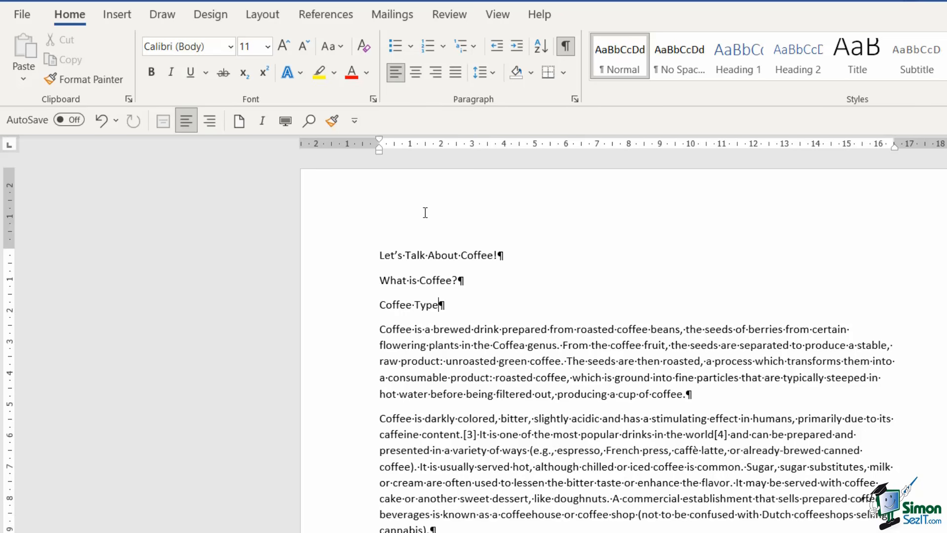
left_click(10, 147)
left_click(628, 145)
type("Count")
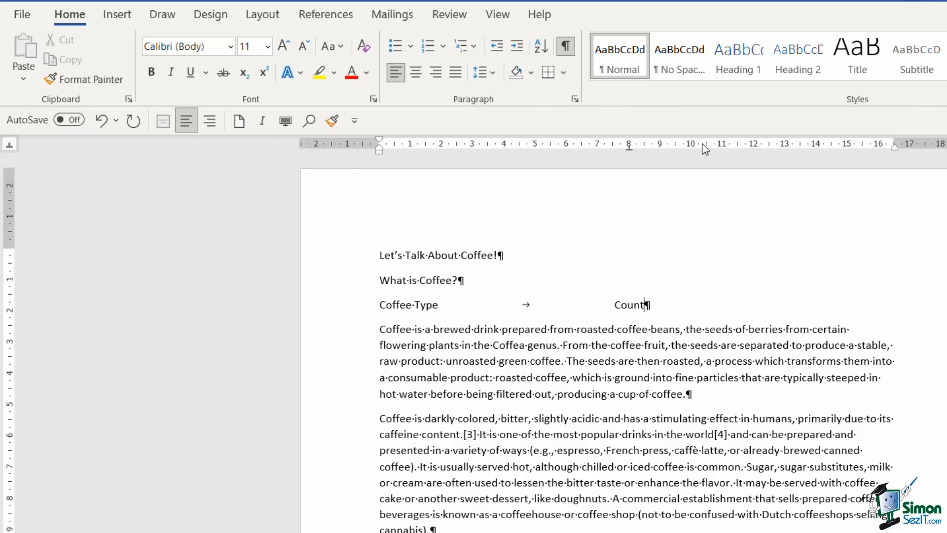
type("ry of ")
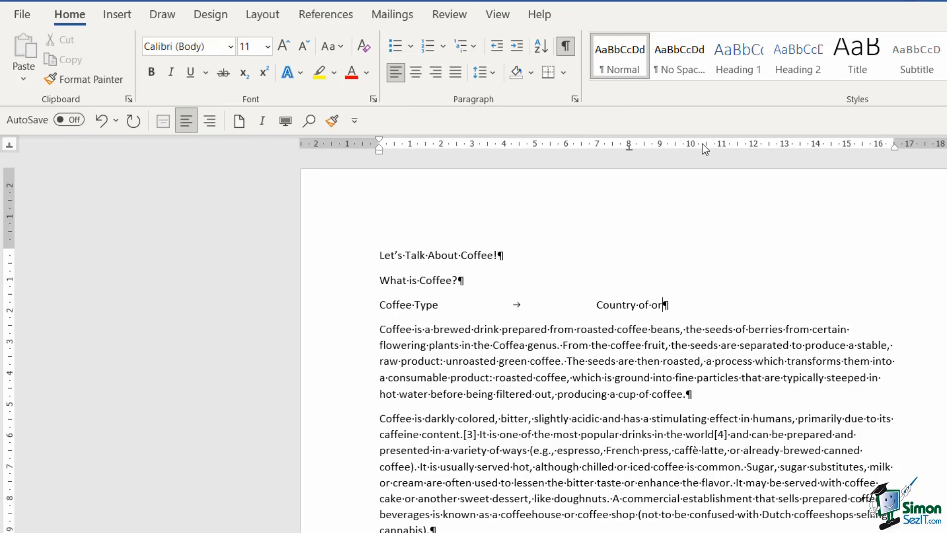
type("Origin")
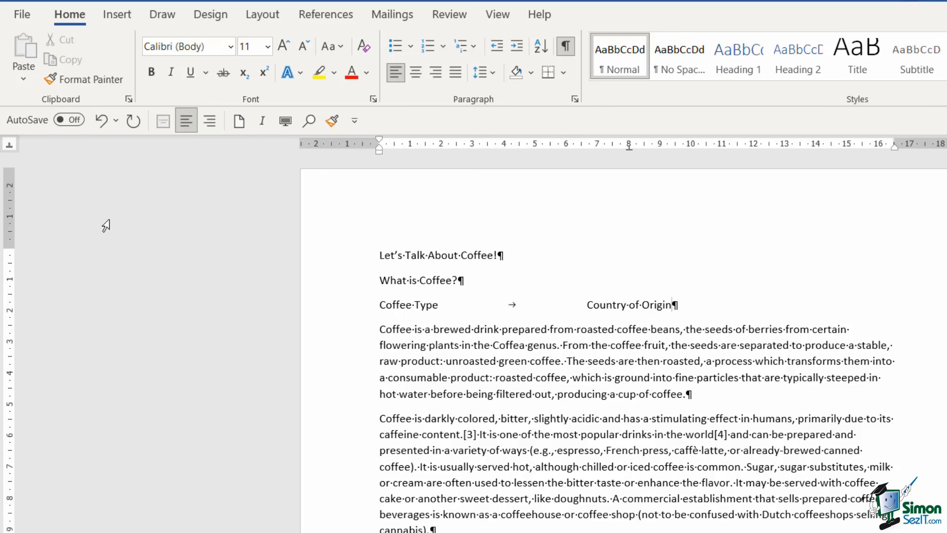
Set a right tab at about 16.3 cm on the heading line and enter "Amount Sold" at it
left_click(12, 147)
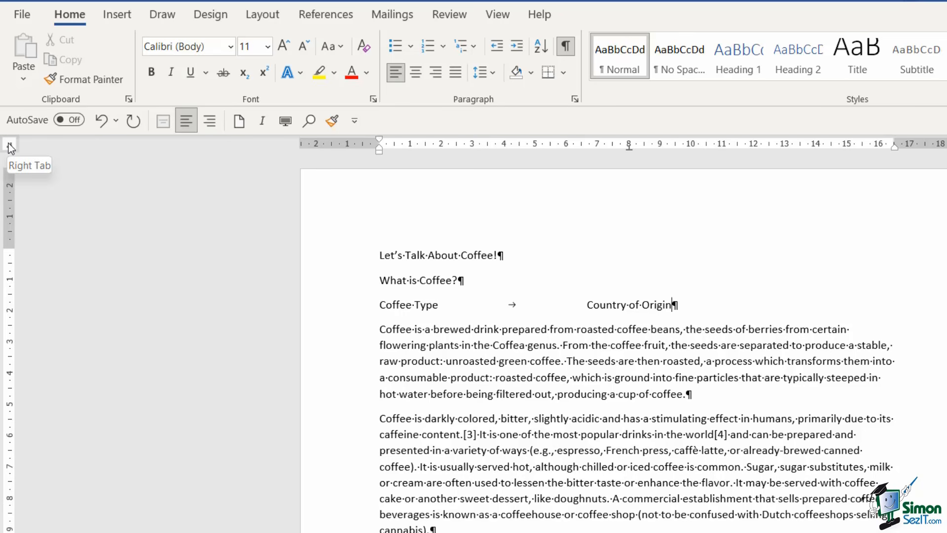
left_click(886, 146)
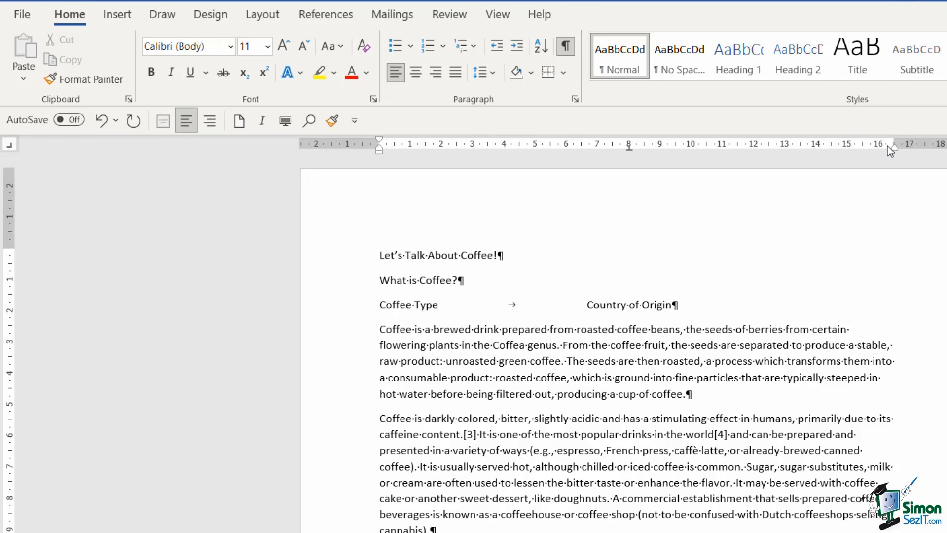
key("Tab")
type("Amount Sold")
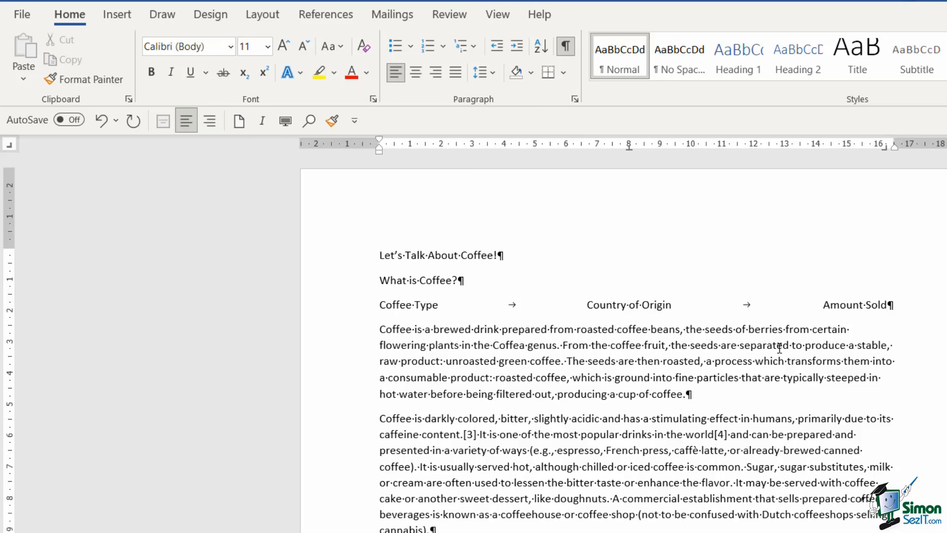
Add a tabbed row below the headings with Java, Indonesia and 1000000, and start another line
key("Return")
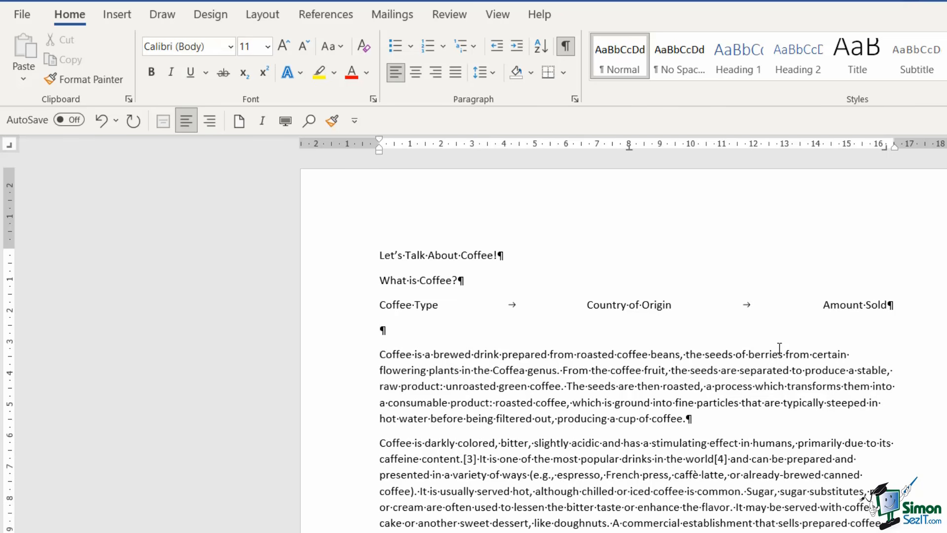
type("Java")
key("Tab")
type("Indonesia")
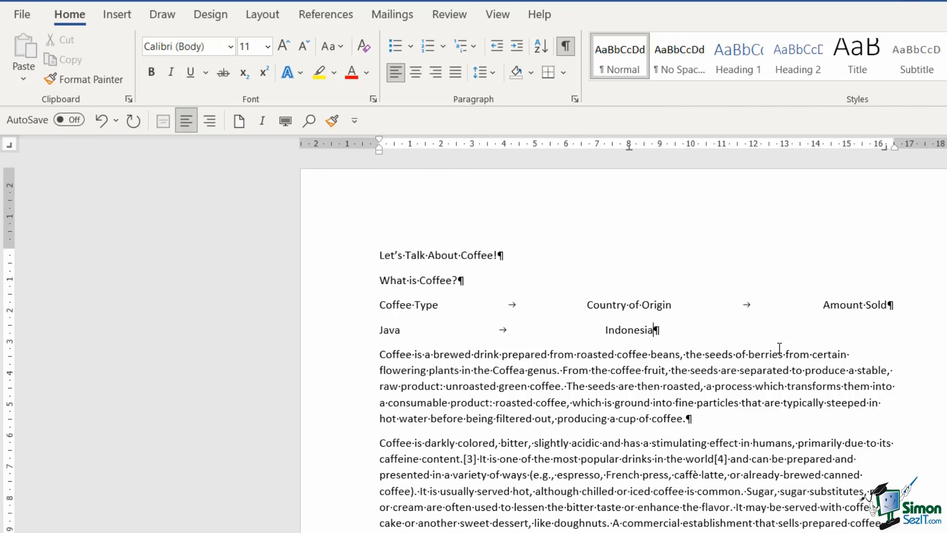
key("Tab")
type("1000000")
key("Return")
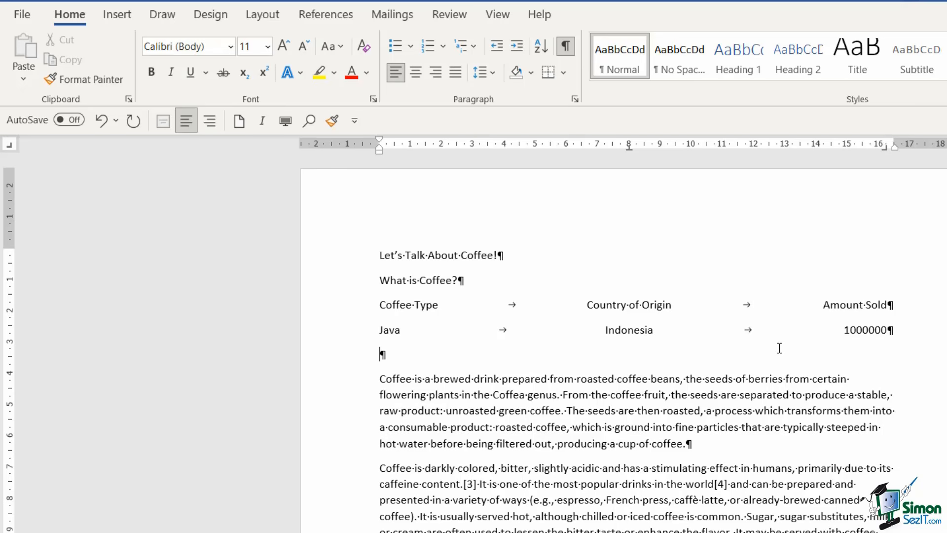
Hide the formatting marks and set a decimal tab at 7 cm on a new line after the first coffee paragraph
left_click(566, 47)
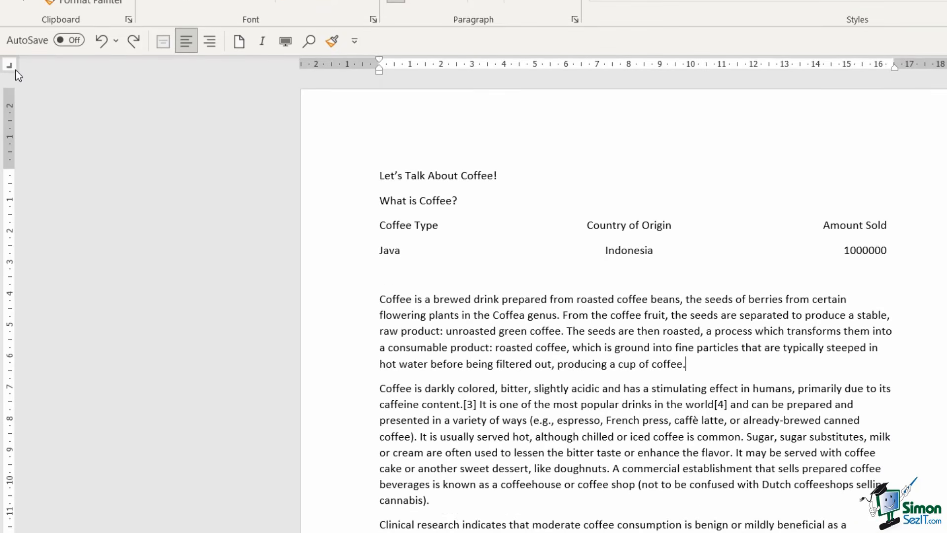
left_click(10, 68)
left_click(8, 64)
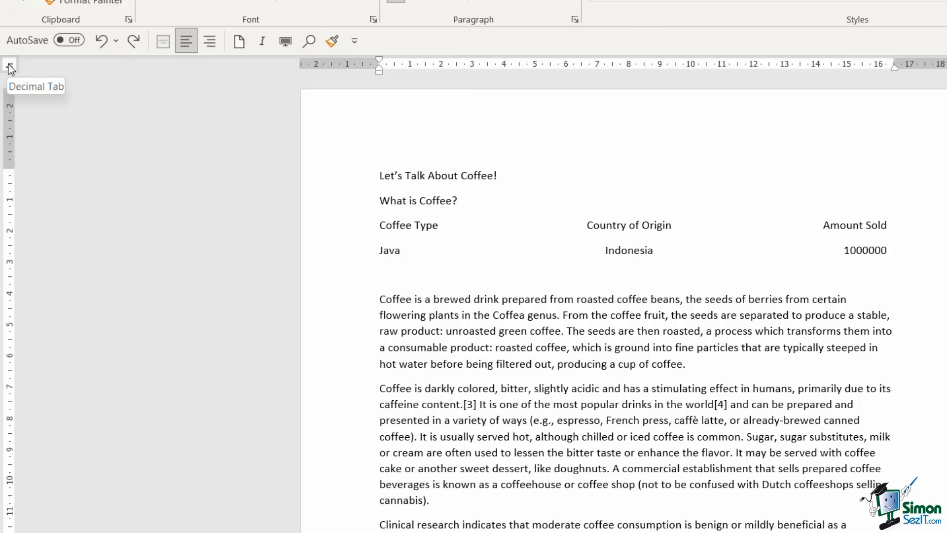
left_click(10, 66)
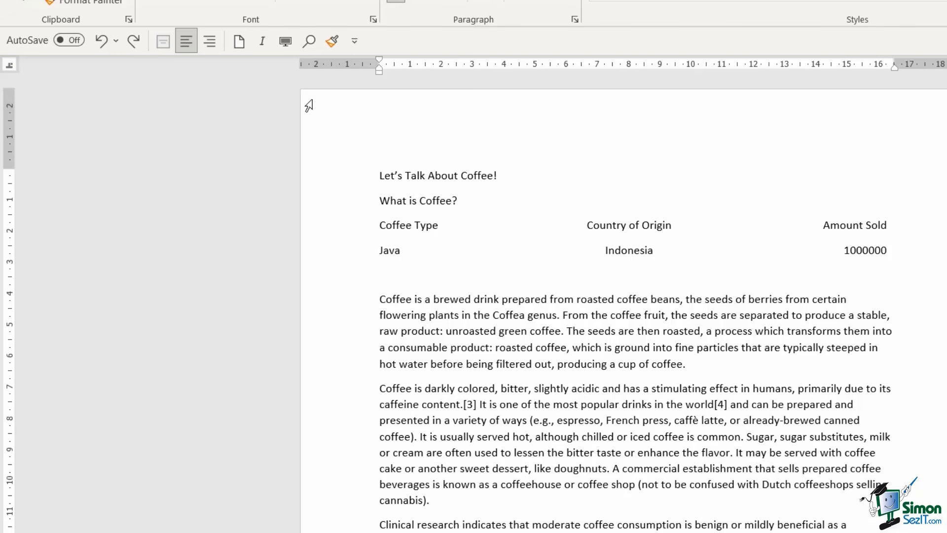
left_click(596, 67)
key("Return")
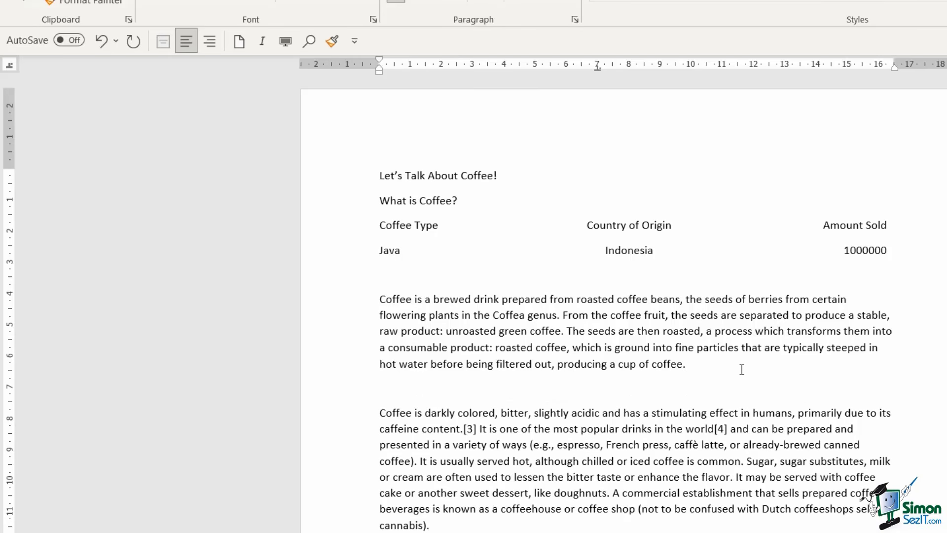
Enter 1,000,000.00 and 4000.00 on two consecutive lines, each aligned at the decimal tab
key("Tab")
type("1,000,000.00")
key("Return")
key("Tab")
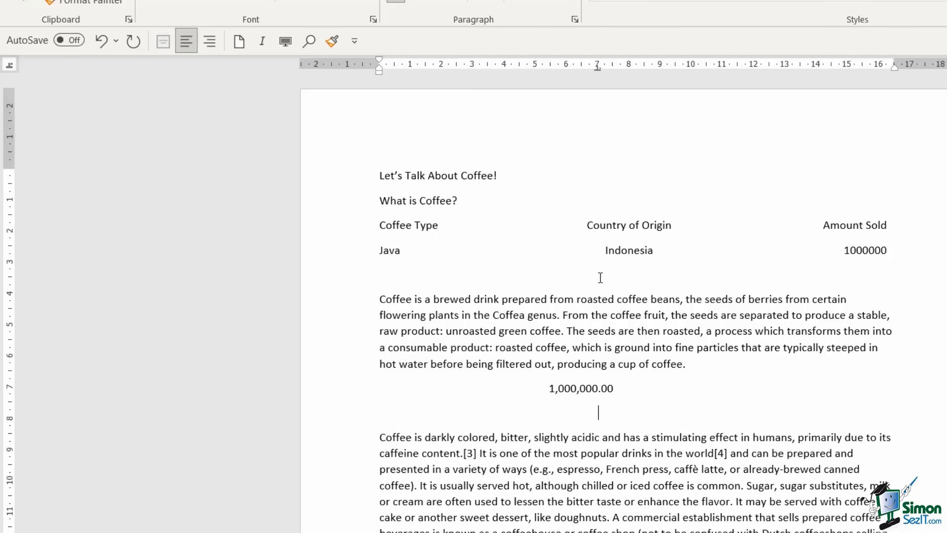
type("4000.00")
Try a bar tab at 3 cm on a new line after the paragraph ending "cannabis).", and undo both changes
scroll(600, 277, "down", 6)
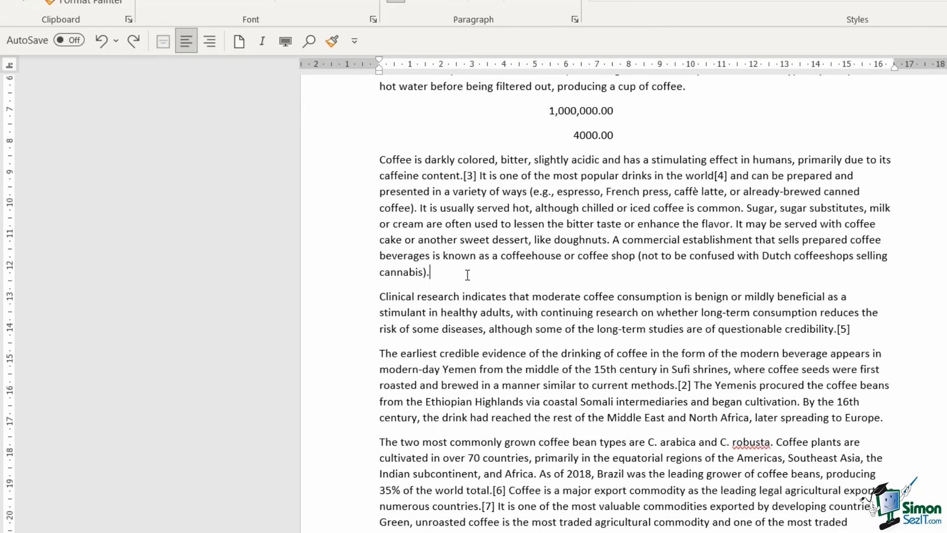
key("Return")
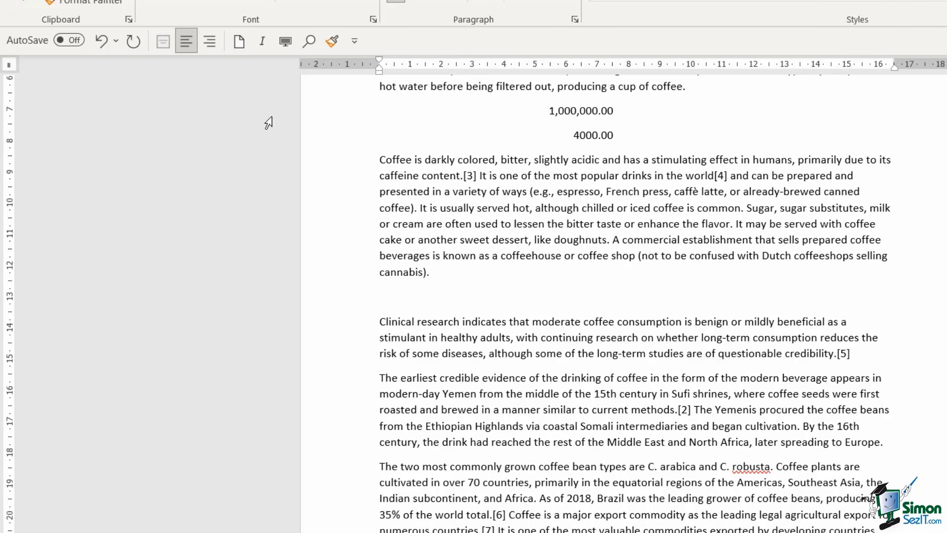
left_click(472, 67)
key("ctrl+z")
key("ctrl+z")
scroll(650, 268, "up", 5)
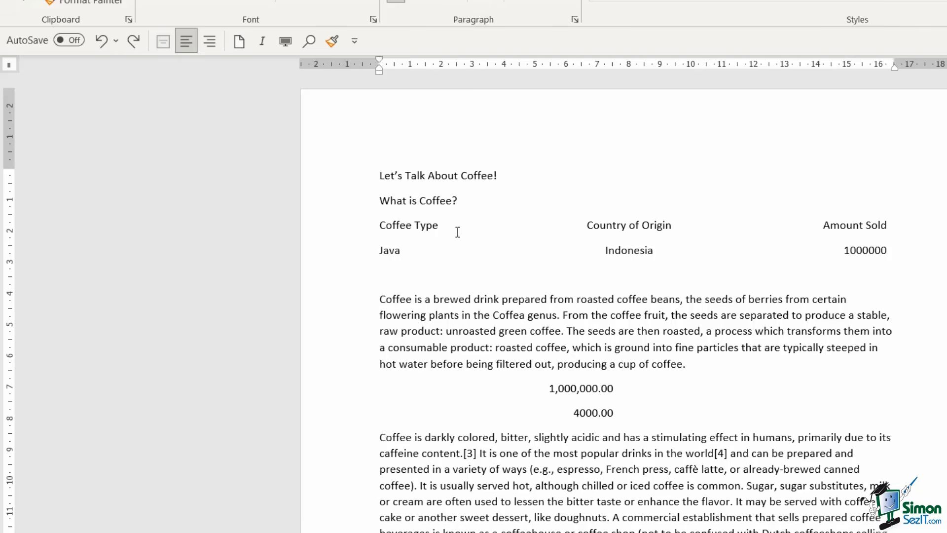
Review the position, alignment and leader settings of the custom tab stops on the Java row without changing them
left_click(409, 247)
double_click(379, 61)
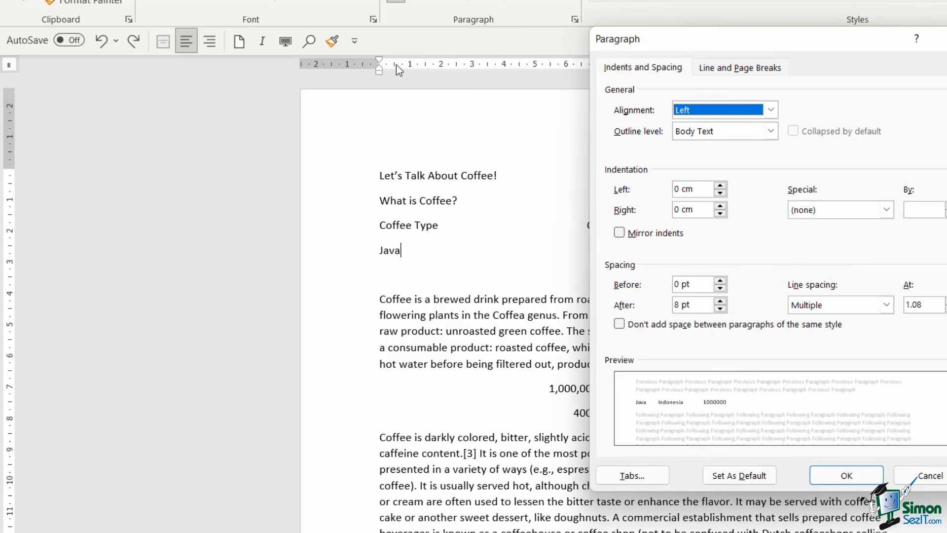
left_click(631, 474)
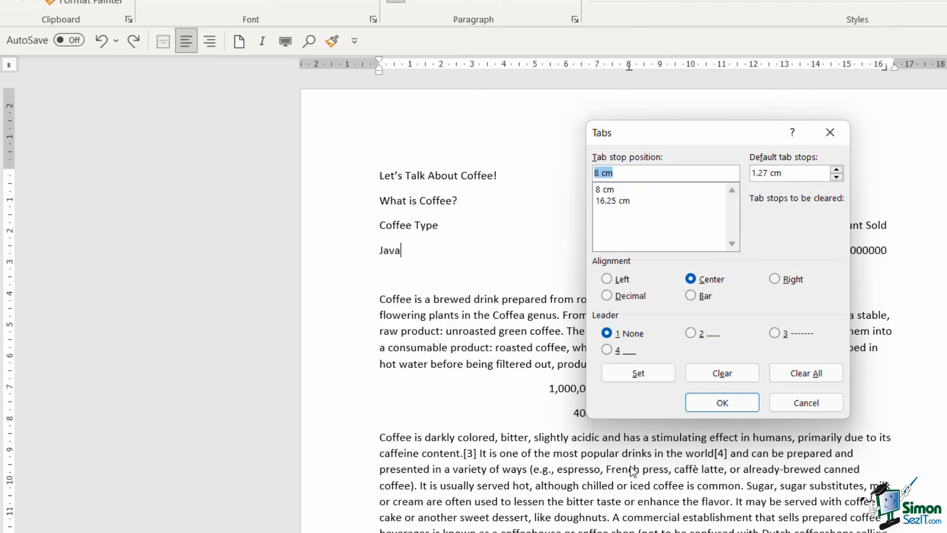
left_click_drag(684, 138, 760, 190)
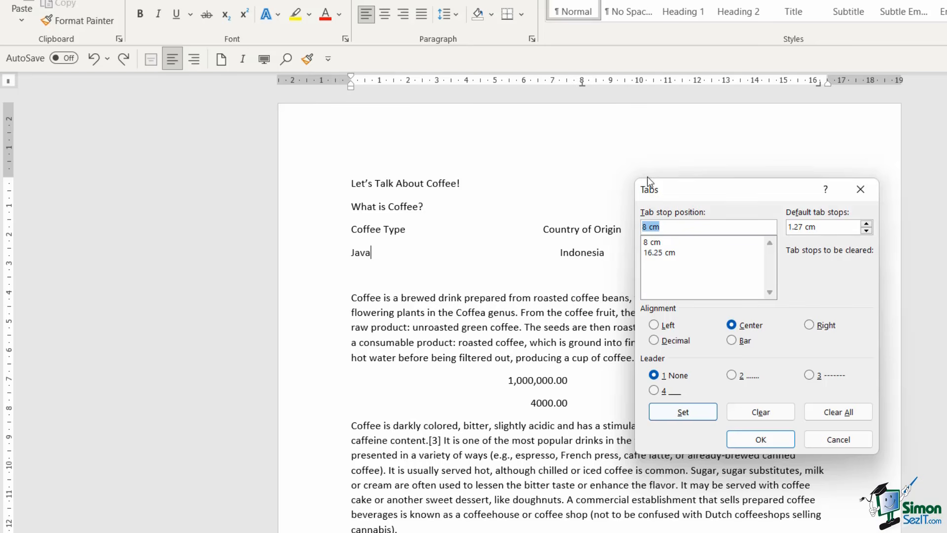
left_click(652, 253)
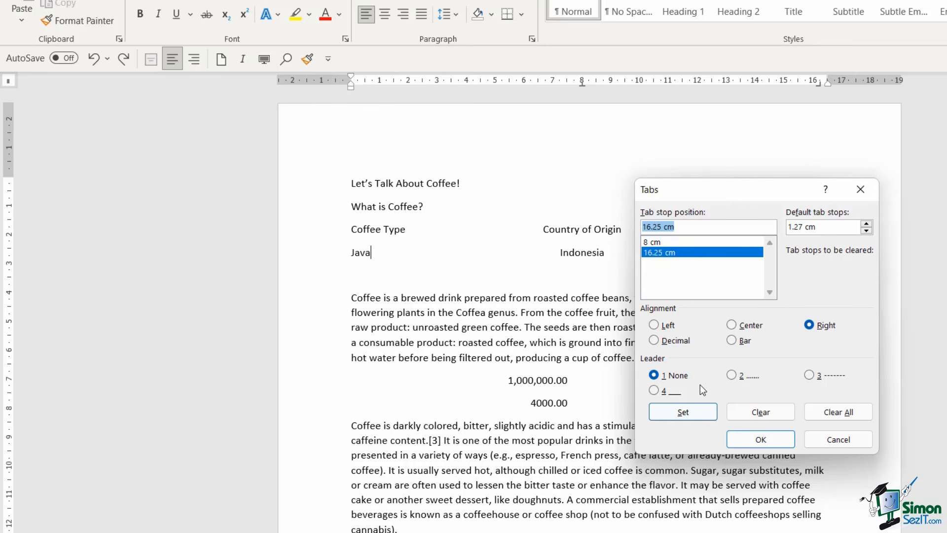
left_click(838, 439)
Delete the tabbed coffee table rows and remove the 8 cm center tab stop from the remaining empty line
left_click_drag(837, 248, 347, 233)
key("Delete")
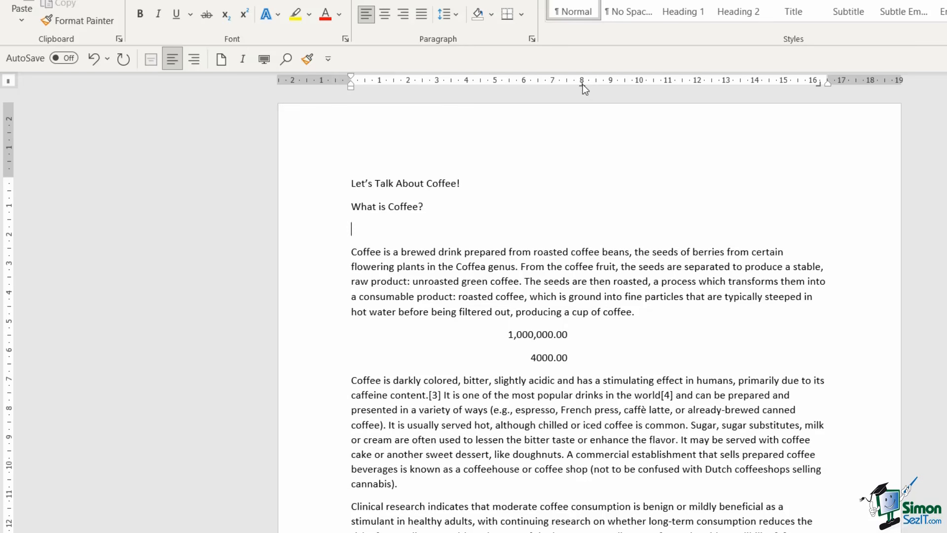
left_click_drag(582, 84, 560, 153)
Set a center tab stop at 4 cm with the dotted leader (2) for the empty line under "What is Coffee?"
double_click(353, 80)
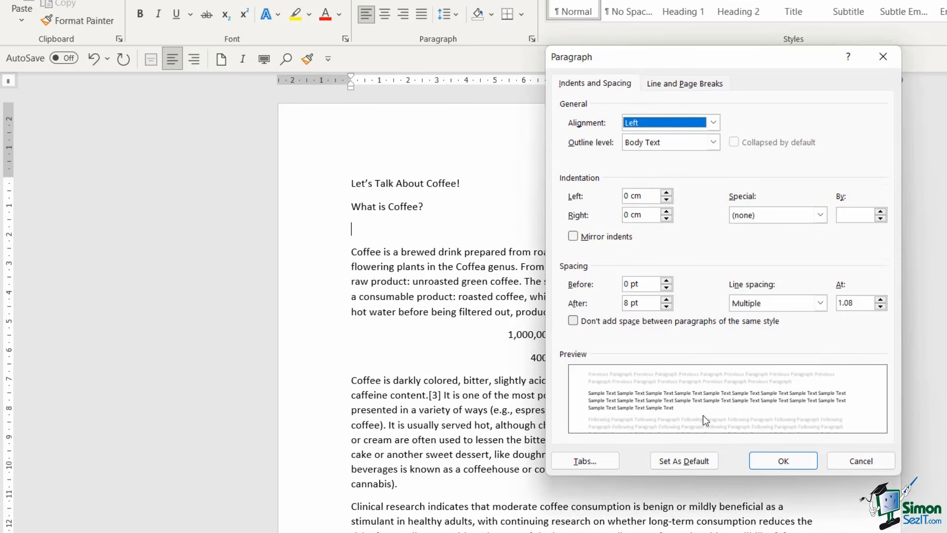
left_click(602, 460)
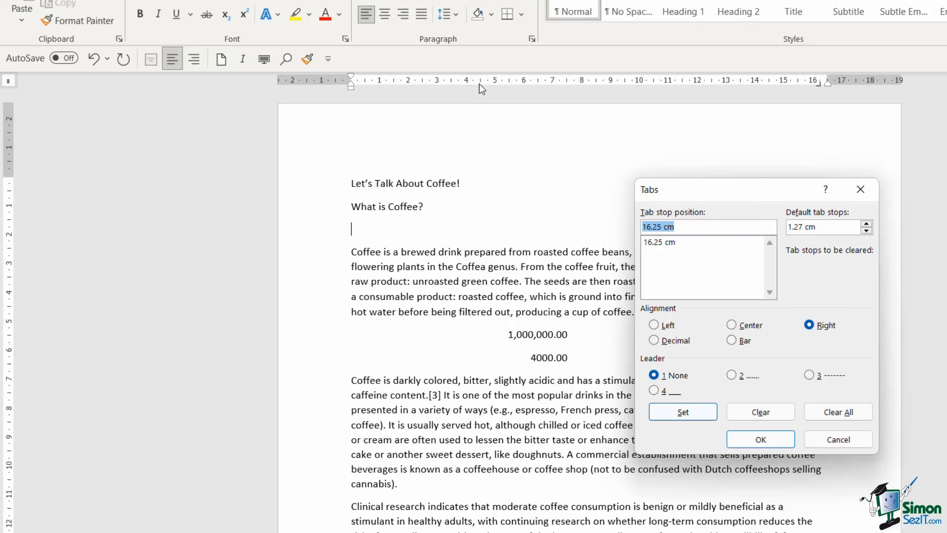
type("4")
left_click(731, 324)
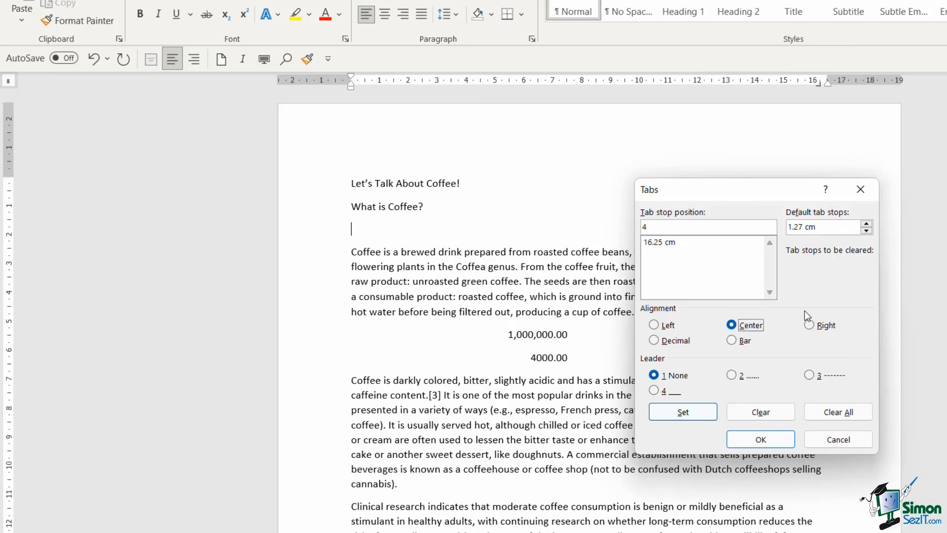
left_click(731, 375)
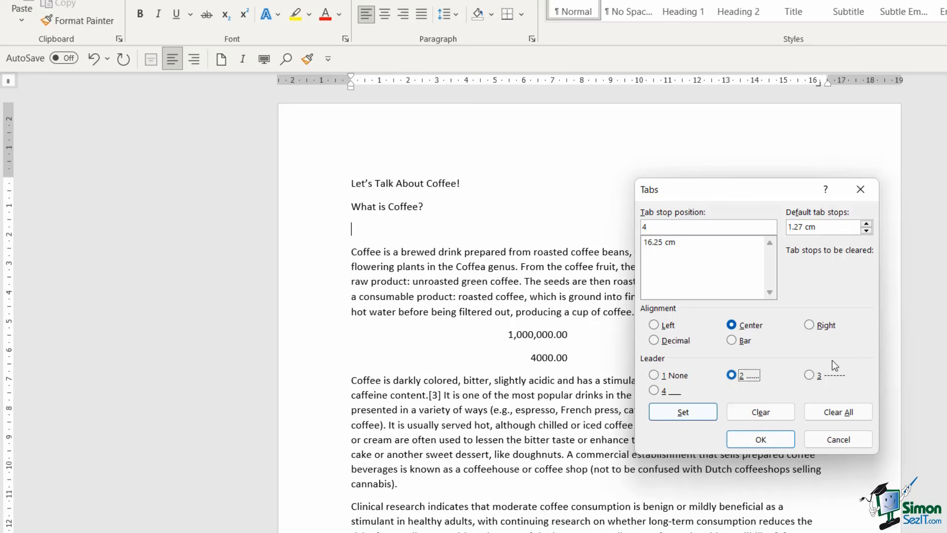
left_click(683, 412)
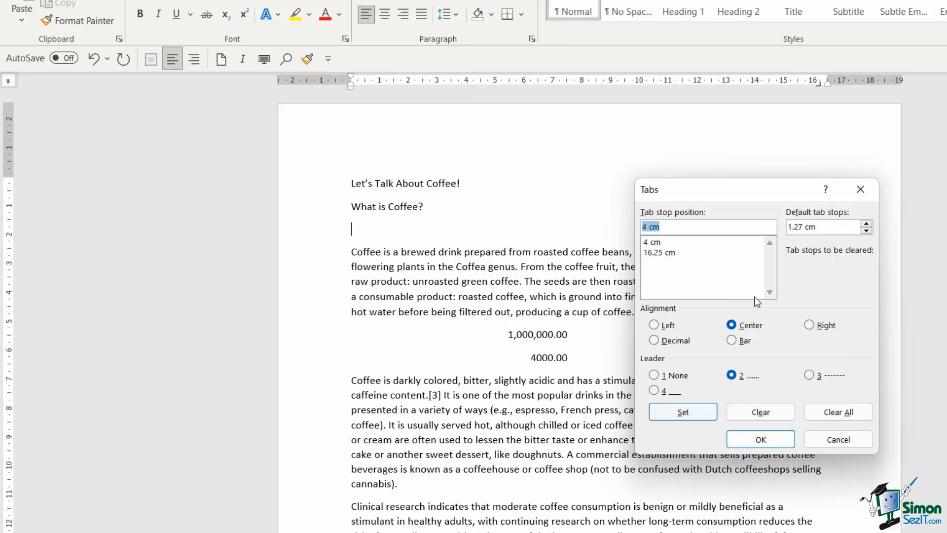
Clear the 16.25 cm tab stop and add a right tab stop at 11 cm with the dotted leader (2)
left_click(662, 253)
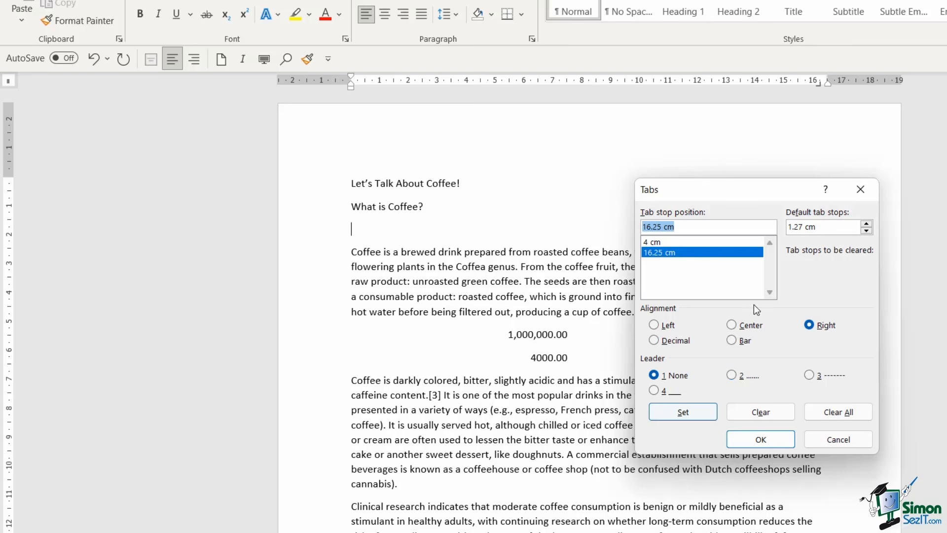
left_click(761, 409)
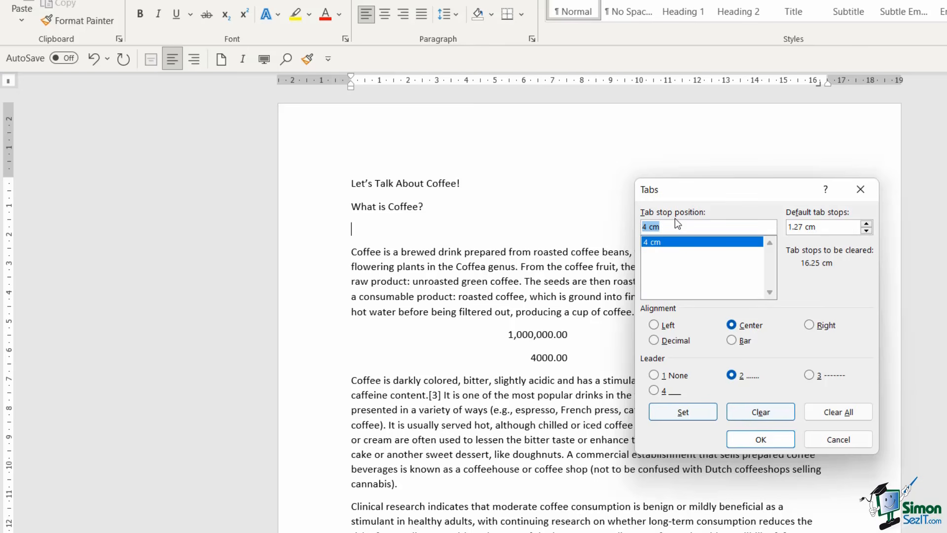
type("11")
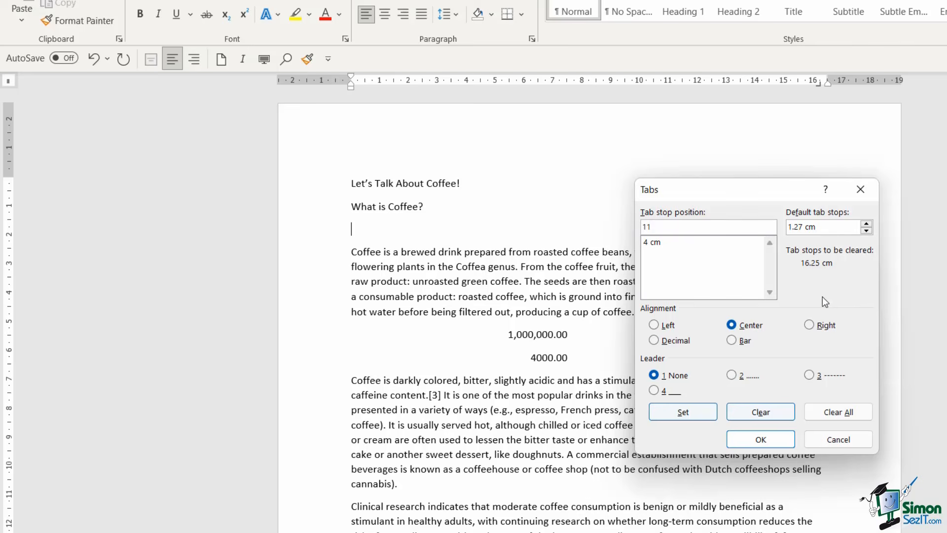
left_click(811, 326)
left_click(733, 375)
left_click(771, 439)
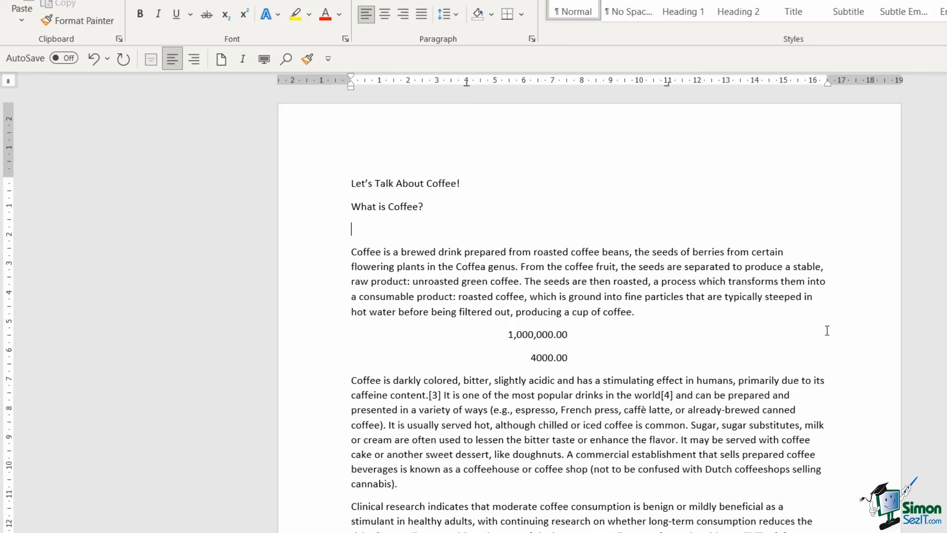
Enter the headings "Coffee Type", "Country" and "Amount" on the line, separated by the dotted-leader tabs
type("Coffee Type")
key("Tab")
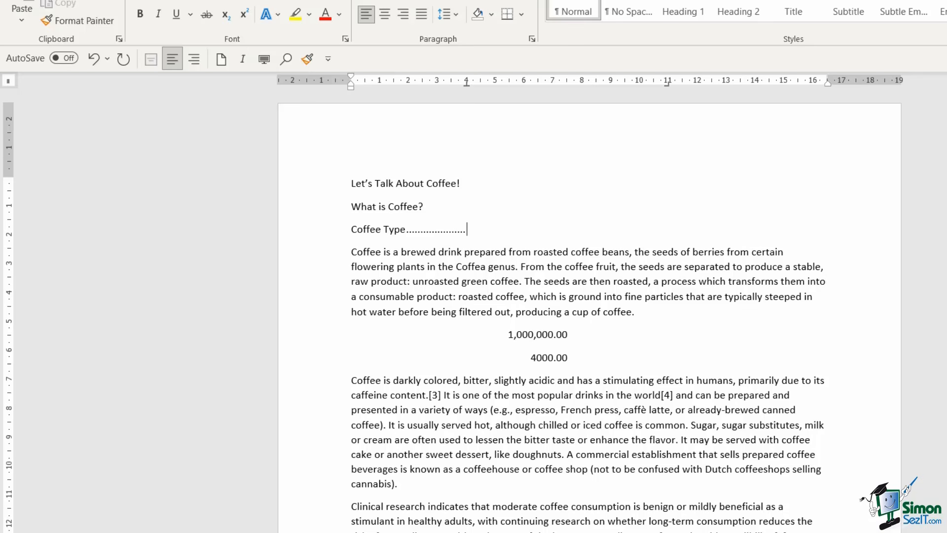
type("Country")
key("Tab")
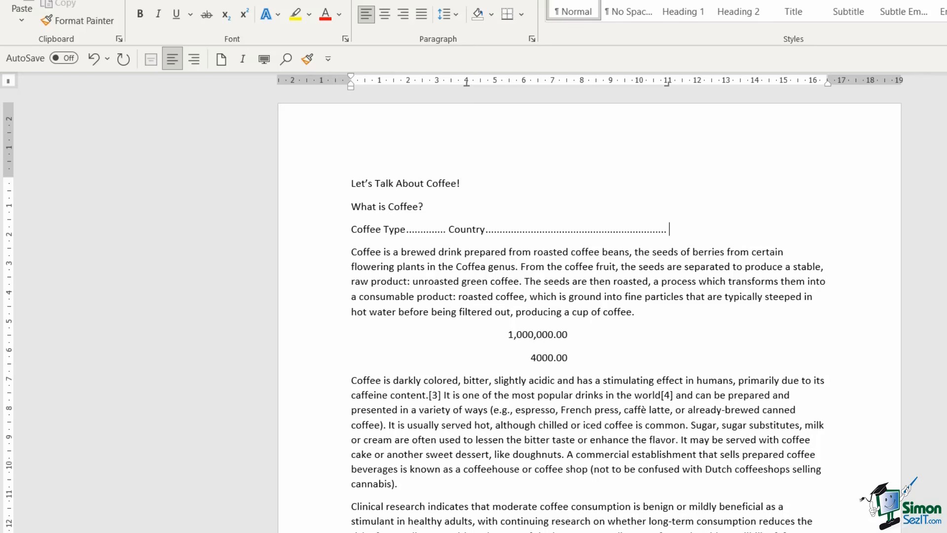
type("Amount")
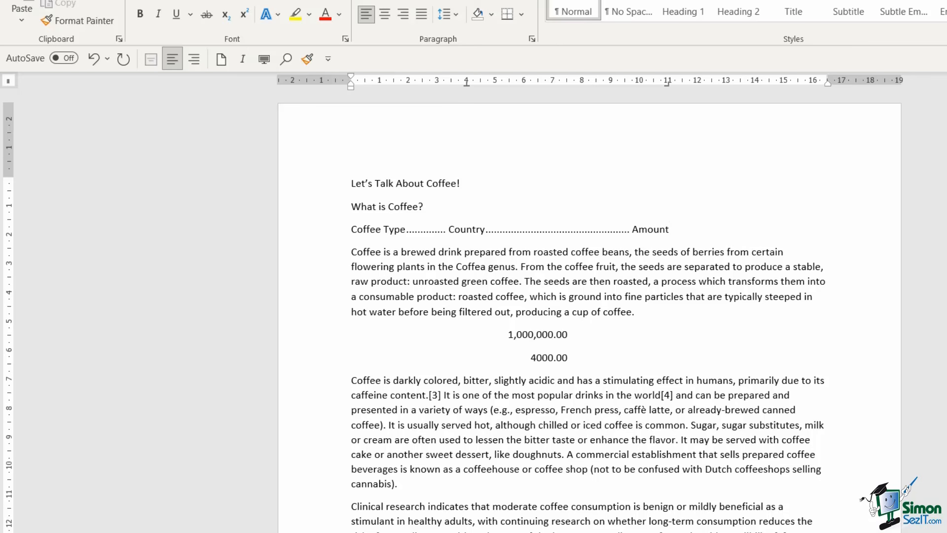
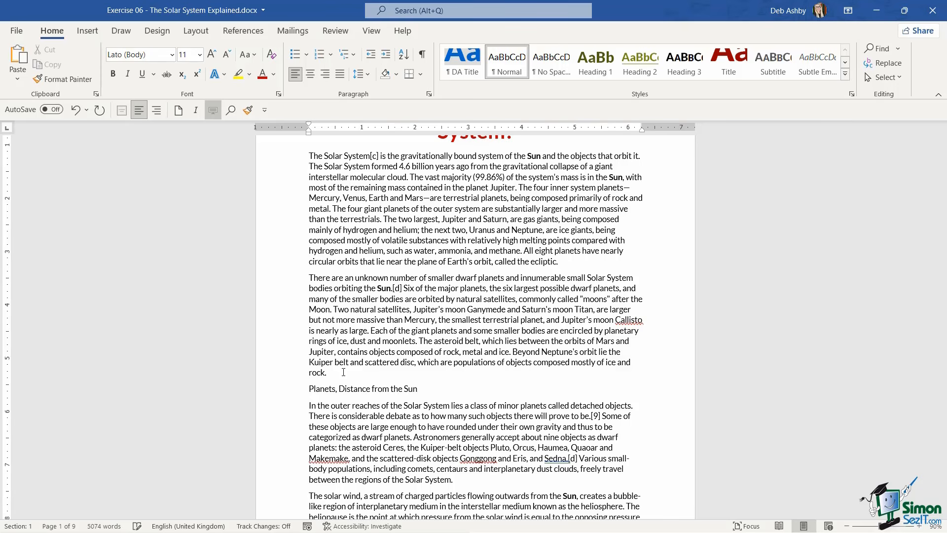
In the Exercise 06 solar system document, end "Planets, Distance from the Sun" with a period, start a line below, and check the ruler display setting
type(".")
key("Return")
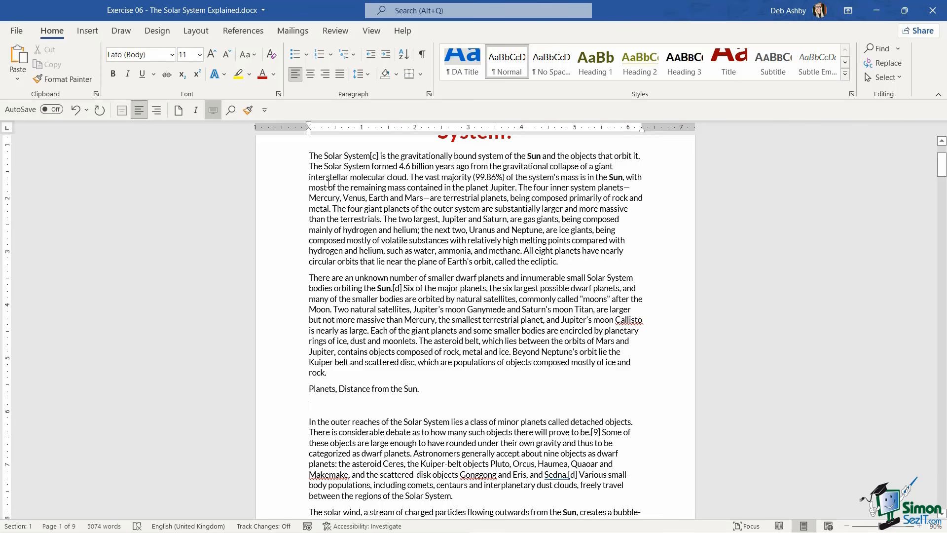
left_click(372, 32)
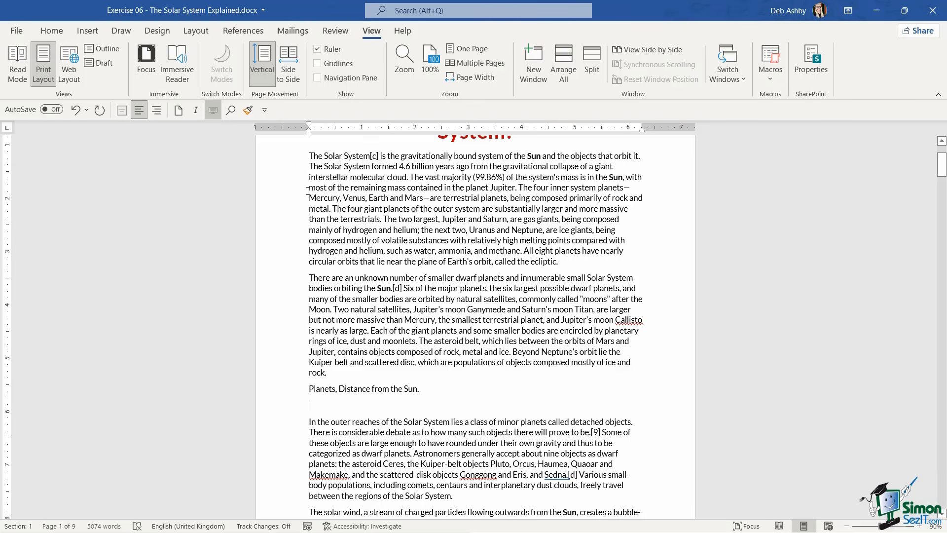
Set the measurement units to inches in the advanced display options and apply the setting
left_click(19, 30)
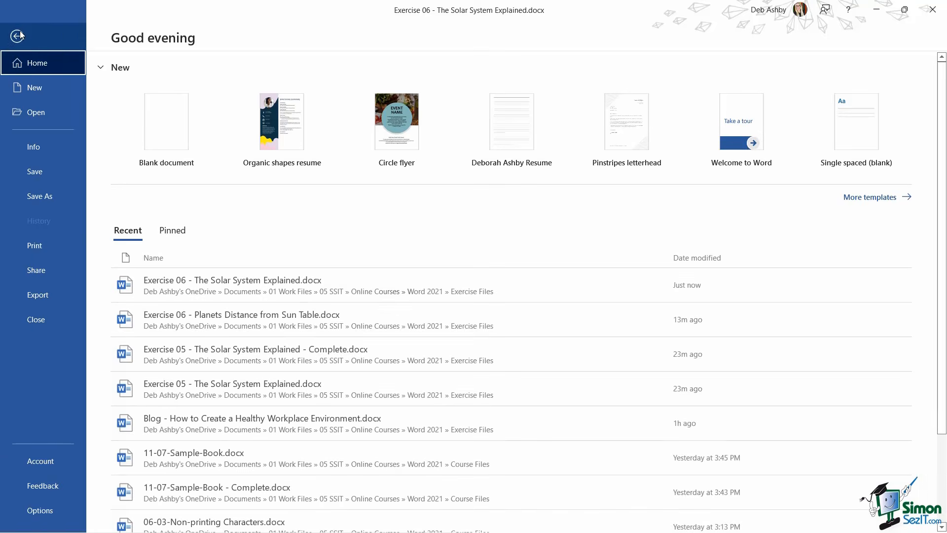
left_click(37, 508)
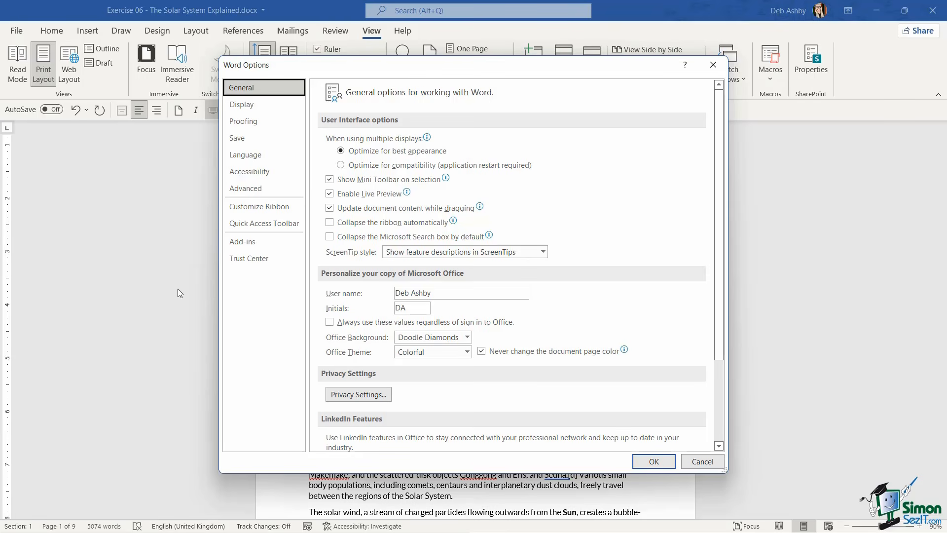
left_click(238, 188)
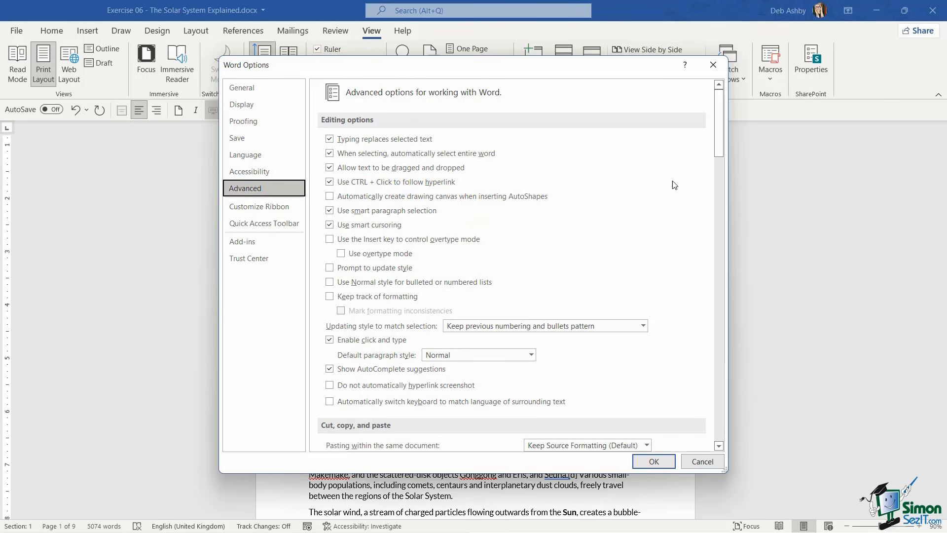
left_click_drag(720, 129, 730, 268)
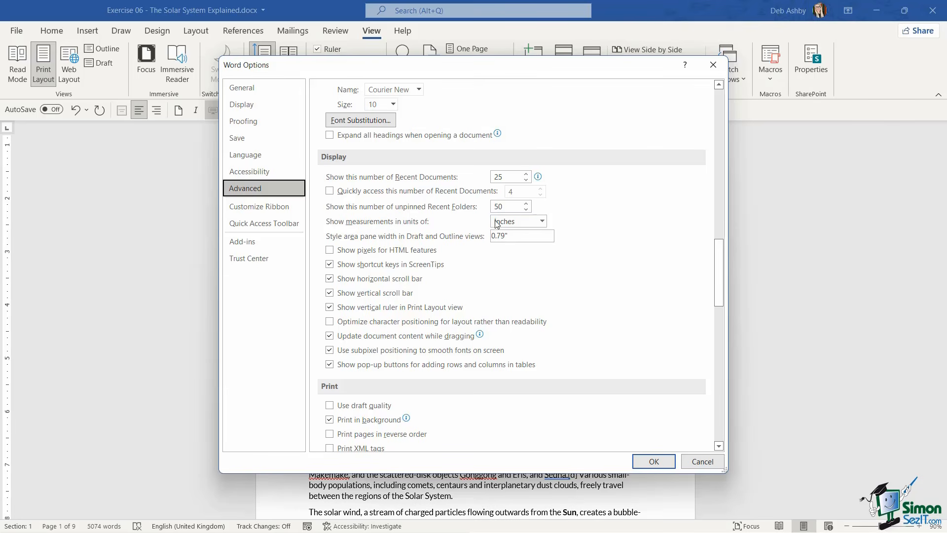
left_click(542, 222)
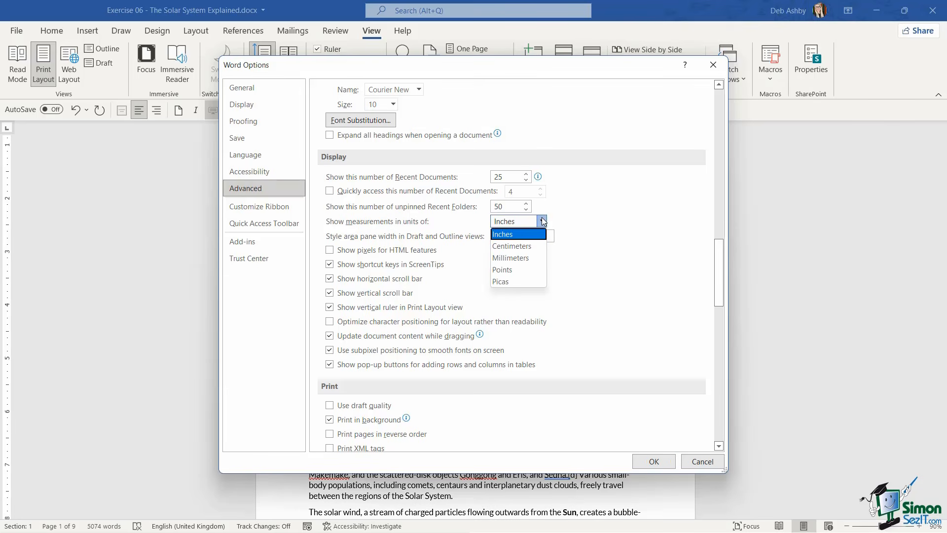
left_click(516, 235)
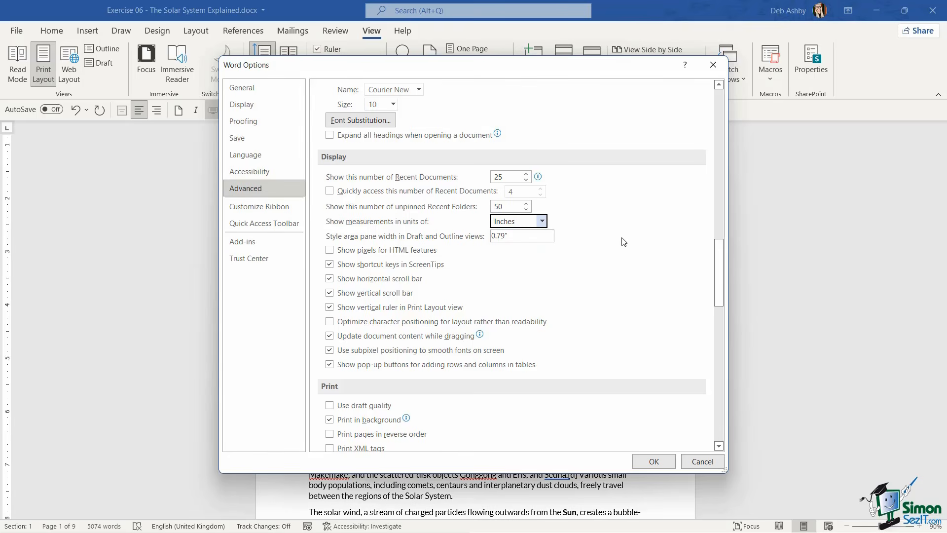
left_click(648, 465)
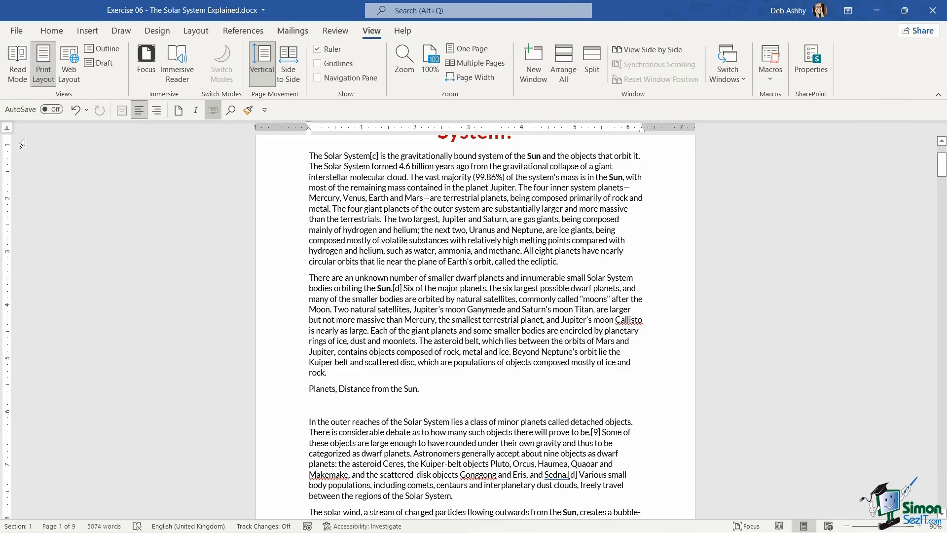
Add a centre tab stop at 3 inches and a right tab stop at 6 inches on the empty line
left_click(8, 130)
left_click(6, 129)
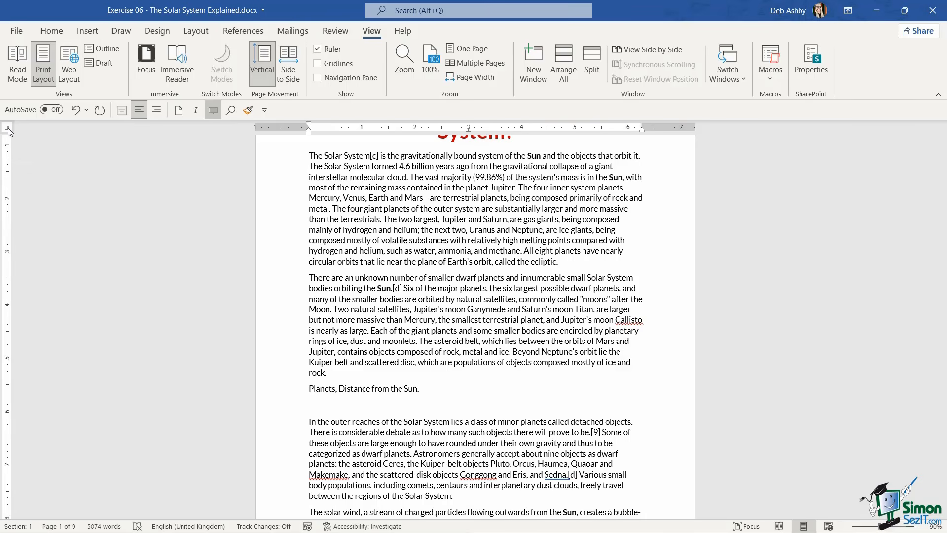
left_click(8, 130)
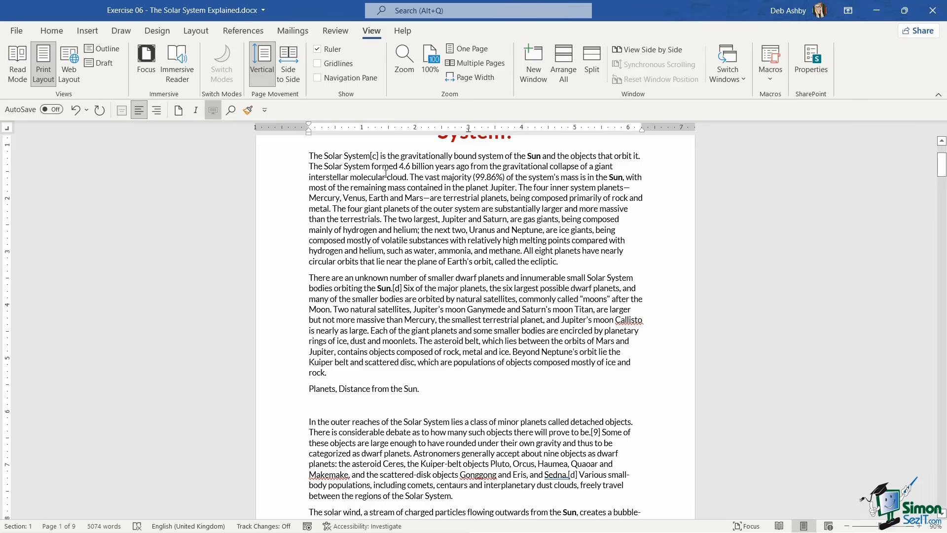
left_click(628, 128)
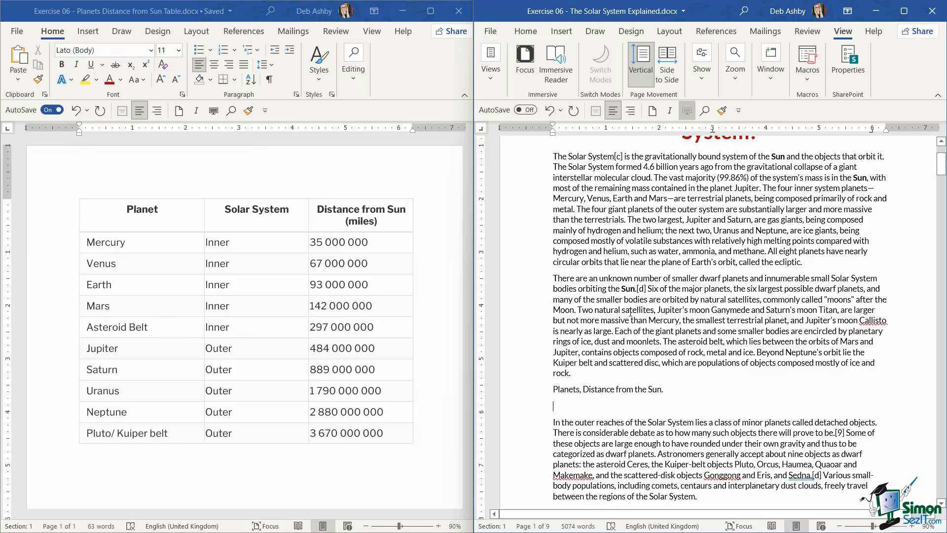
Enter the tab-separated headings "Planet", "Solar System" and "Distance from Sun (miles)" and start a new line below
scroll(639, 310, "down", 1)
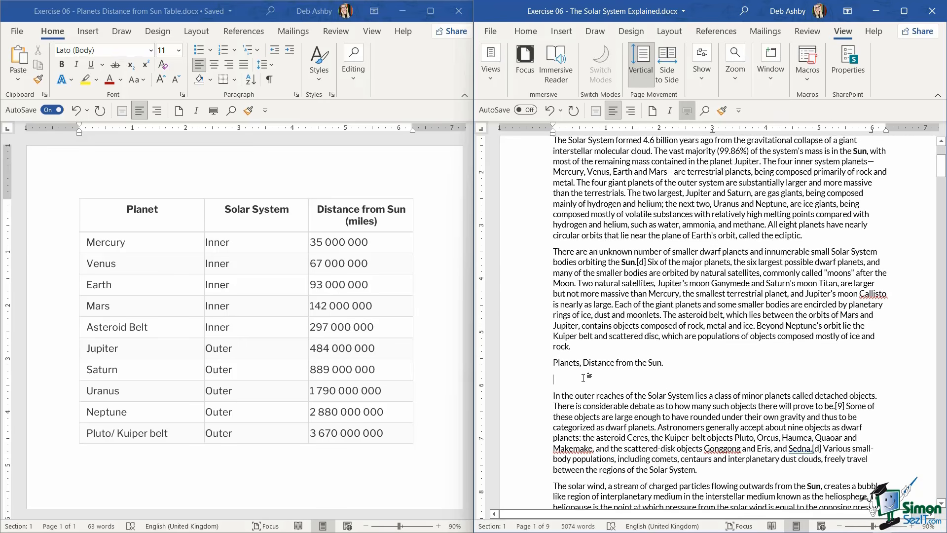
type("Planet")
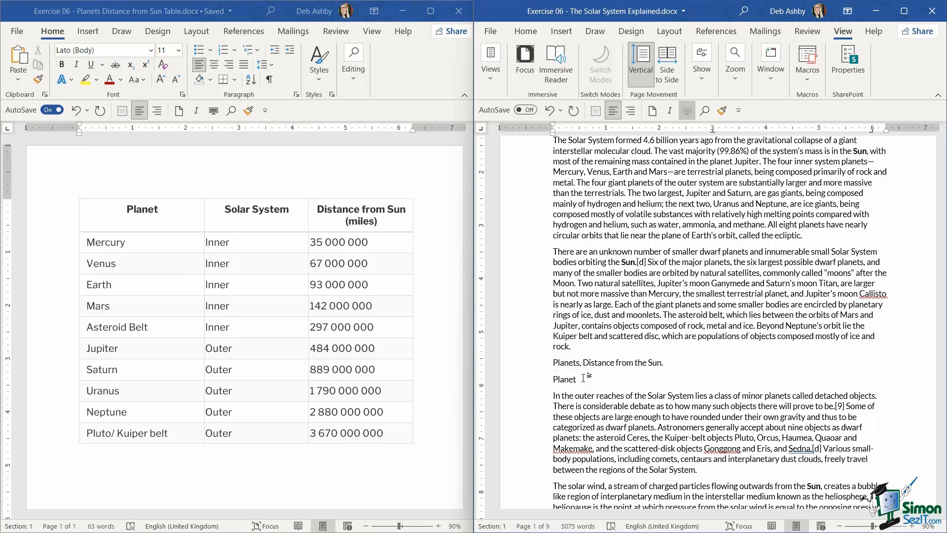
key("Tab")
scroll(580, 378, "down", 4)
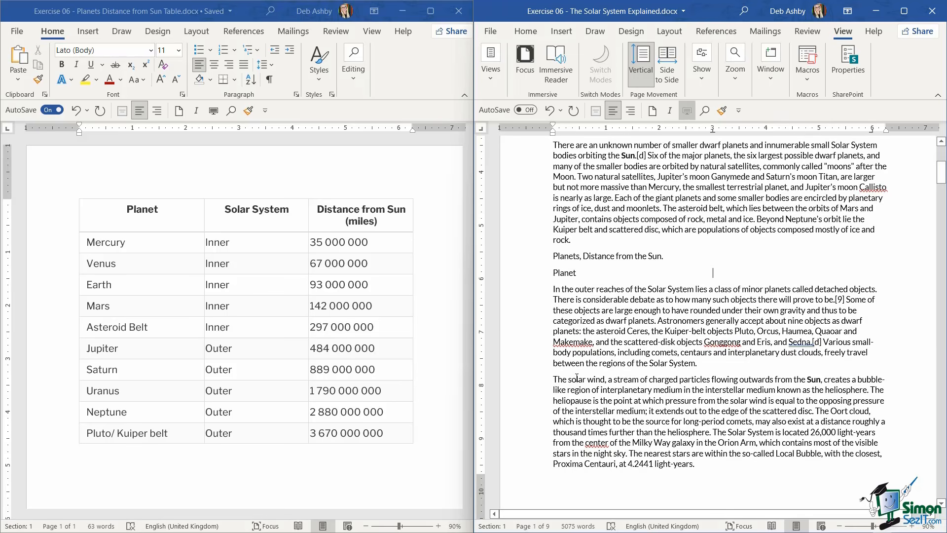
type("Solar System")
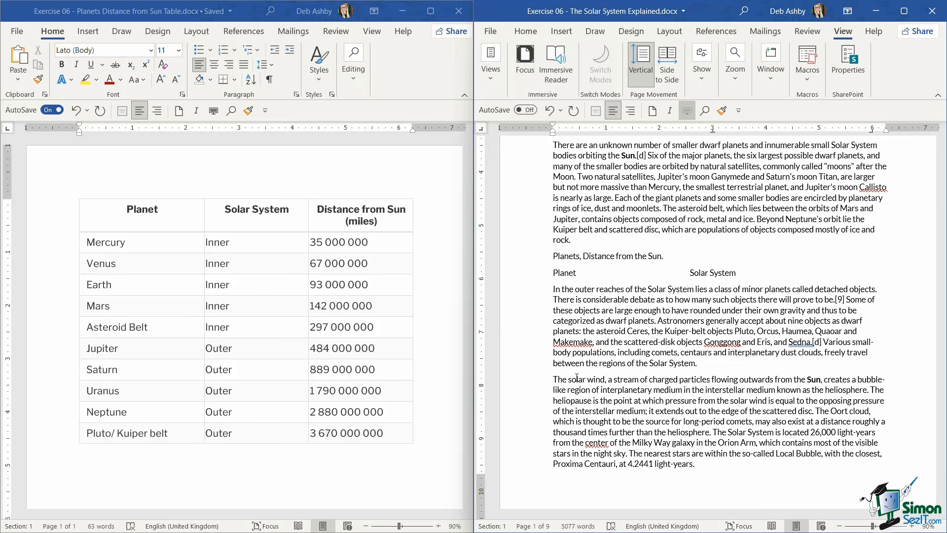
key("Tab")
type("Distance from Sun (miles)")
key("Return")
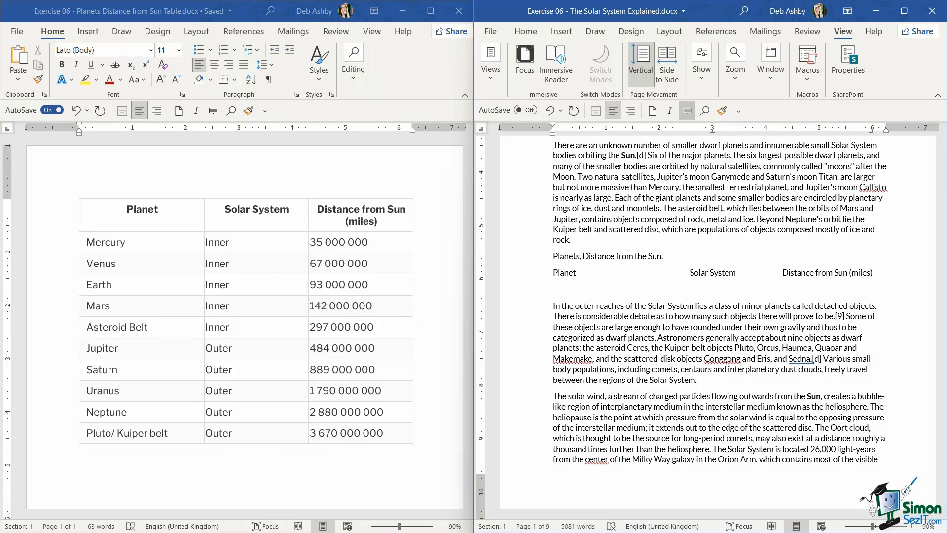
Enter the tab-separated rows from the planets table, from Mercury (Inner, 35,000,000) through Pluto/Keiper belt (Outer, 3,670,000,000)
type("Mercury\tInner\t35,000,000")
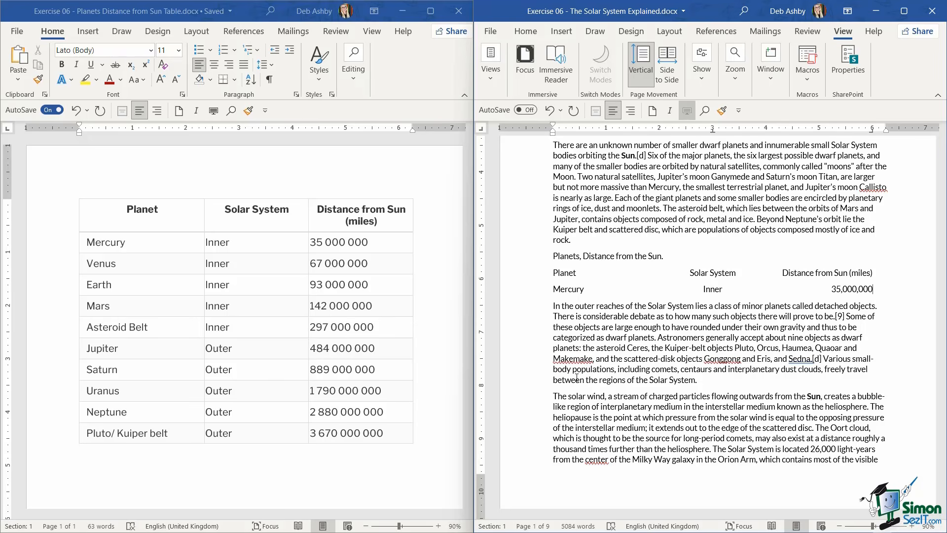
key("Return")
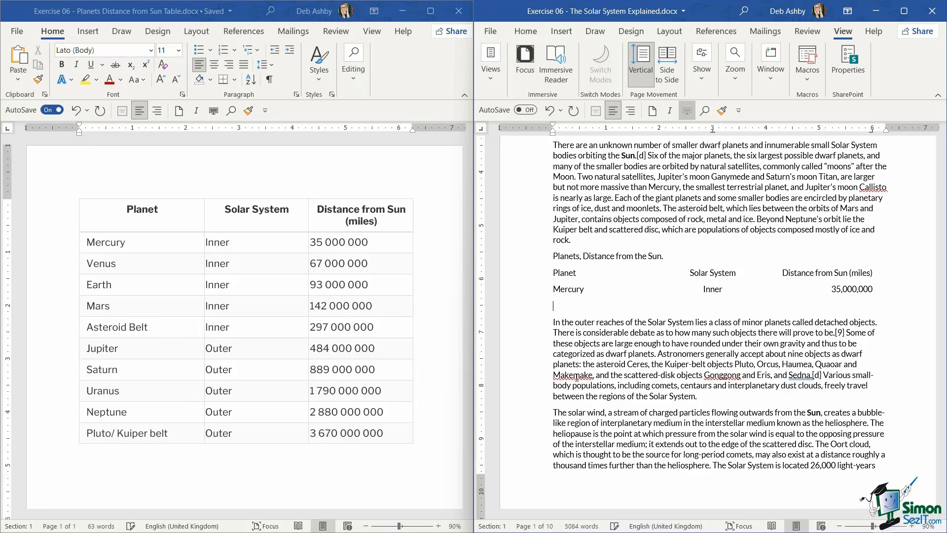
type("Venus")
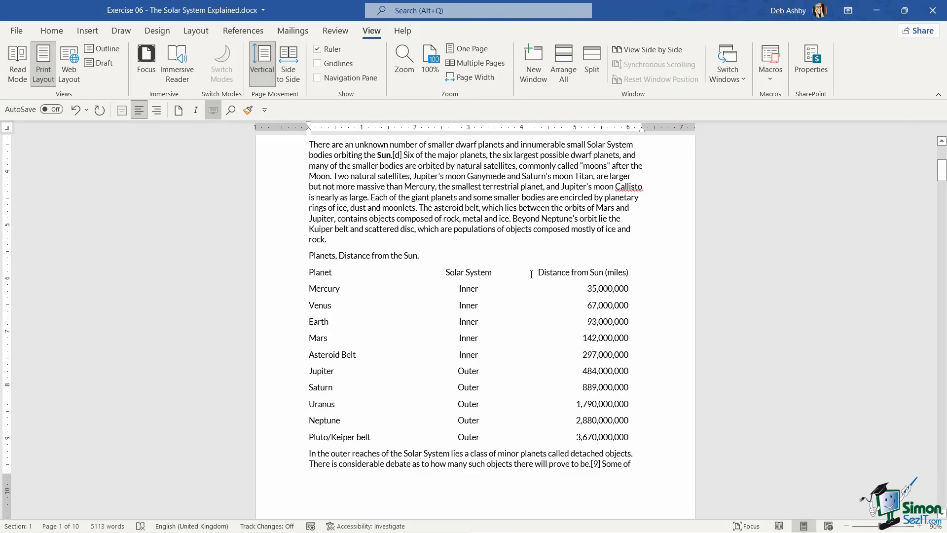
Make the heading row of the tabbed planets list bold
left_click(272, 275)
key("ctrl+b")
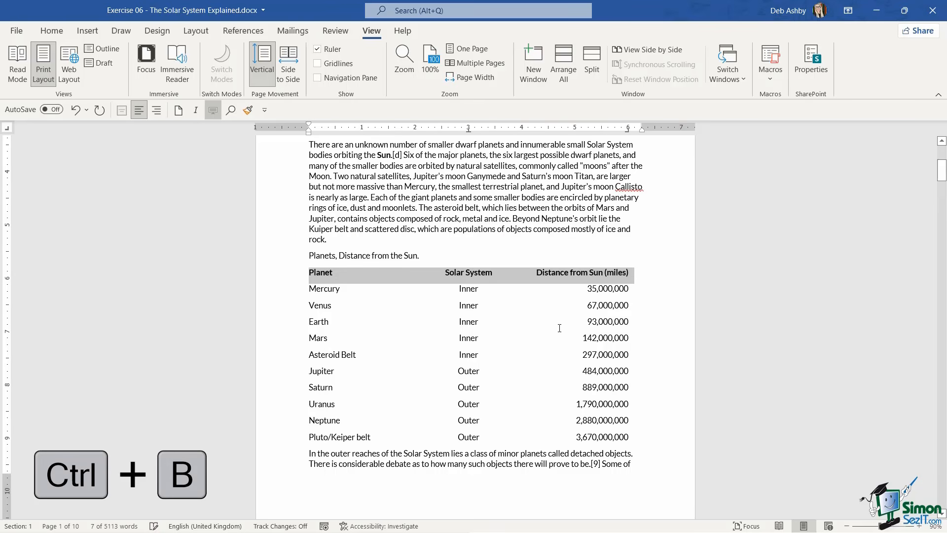
left_click(539, 390)
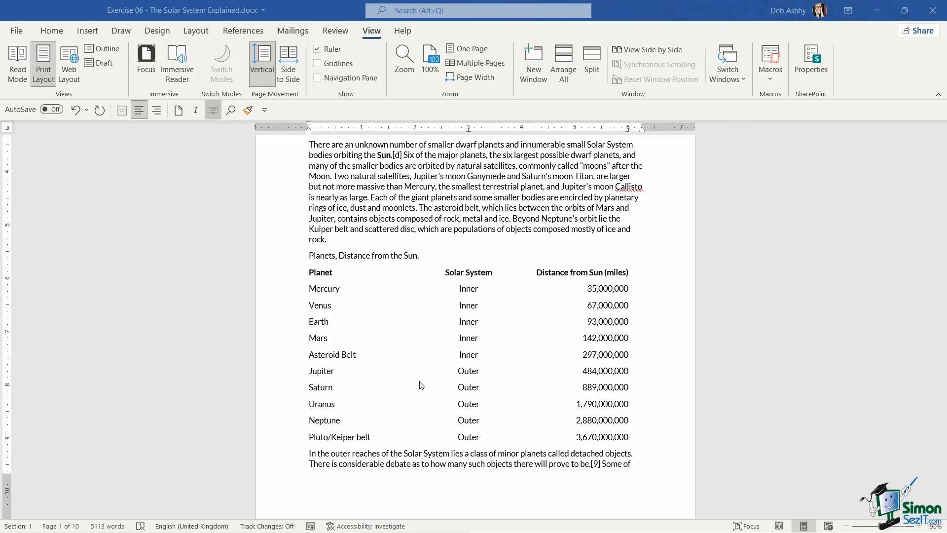
Below the introduction title, list Mercury, Venus, Earth, Mars, Jupiter, Saturn, Uranus, Neptune and Pluto on separate lines above the first paragraph
scroll(421, 385, "up", 8)
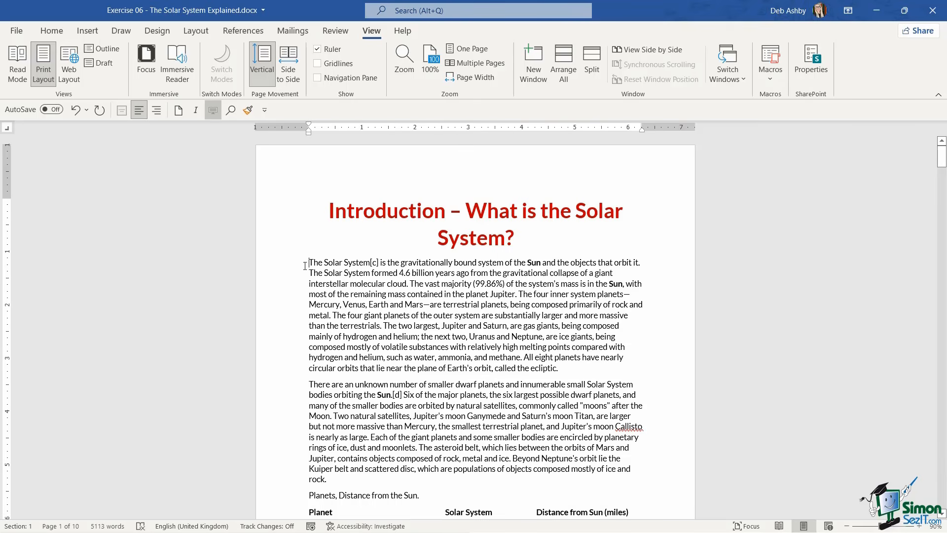
key("Return")
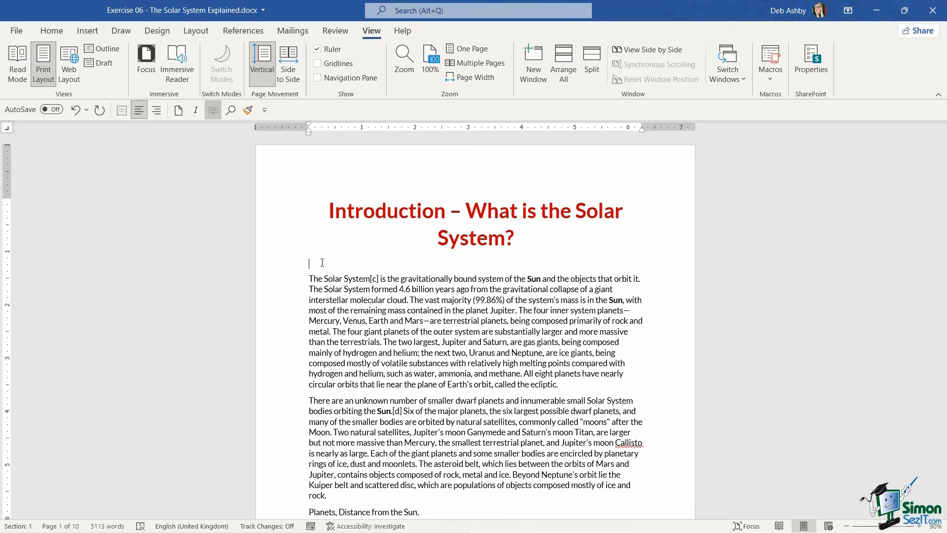
type("Mercury")
key("Return")
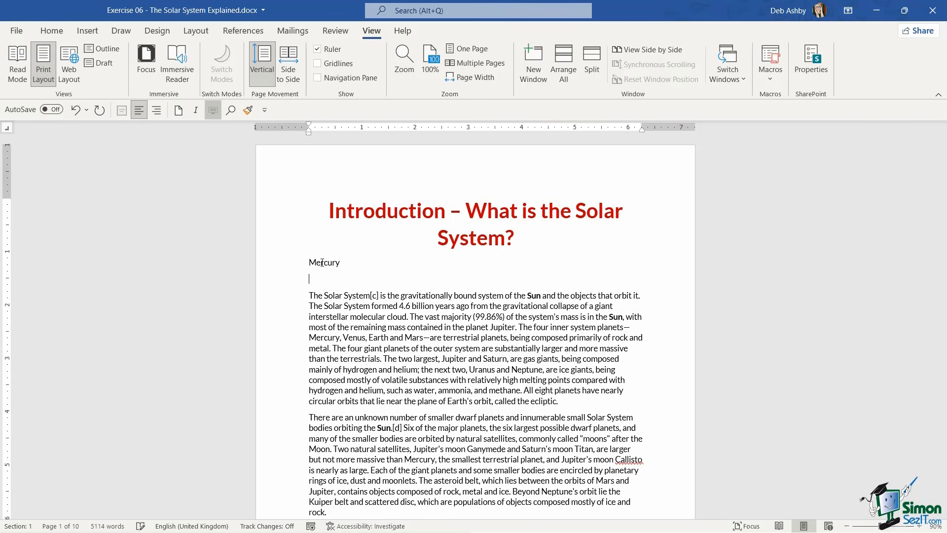
scroll(322, 263, "down", 1)
type("Venus")
key("Return")
type("Esrth")
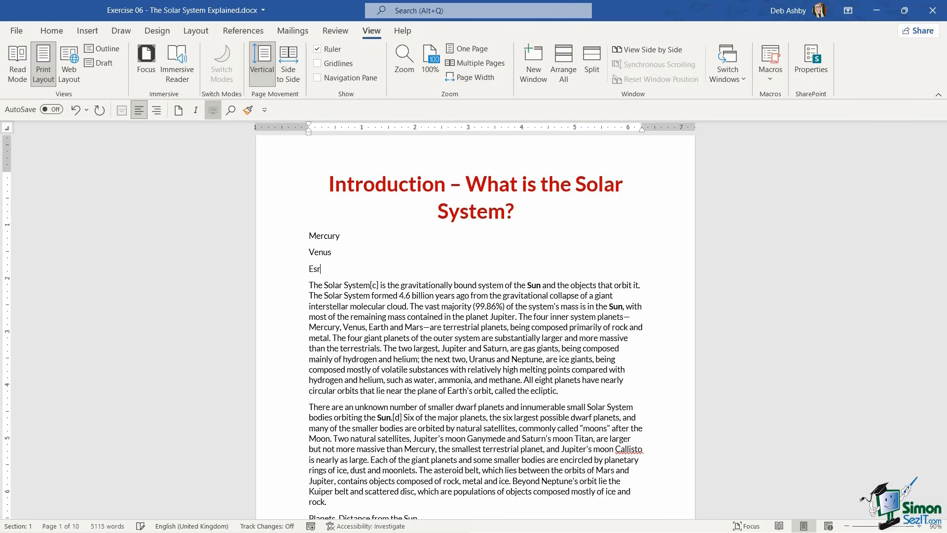
key("BackSpace")
key("BackSpace")
key("BackSpace")
key("BackSpace")
type("arth")
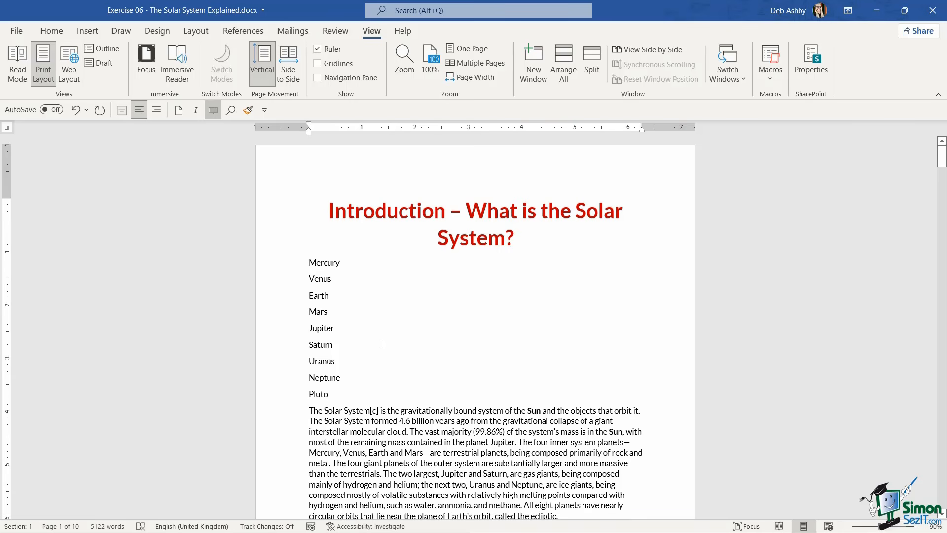
Format the nine planet names as a bulleted list with a new picture bullet from Planet Icon.png, left aligned
left_click_drag(329, 393, 296, 264)
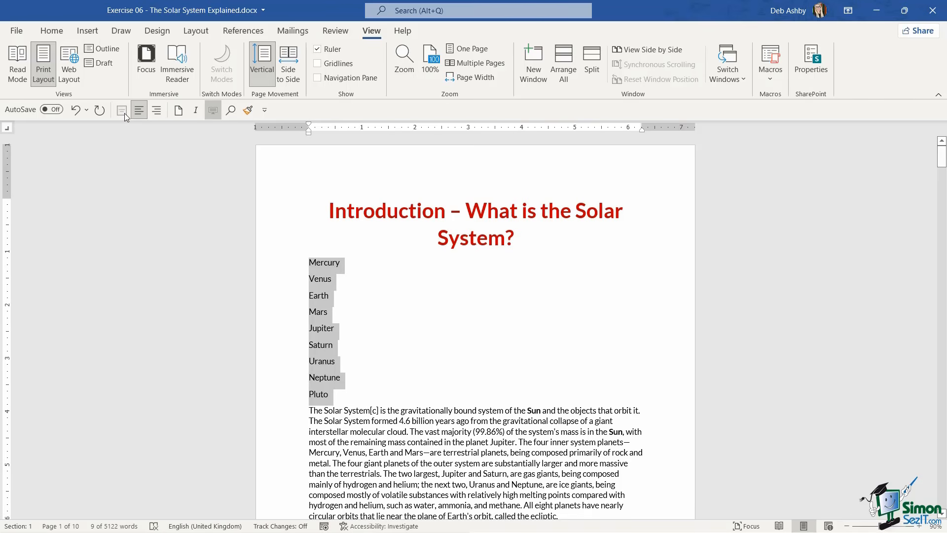
left_click(52, 31)
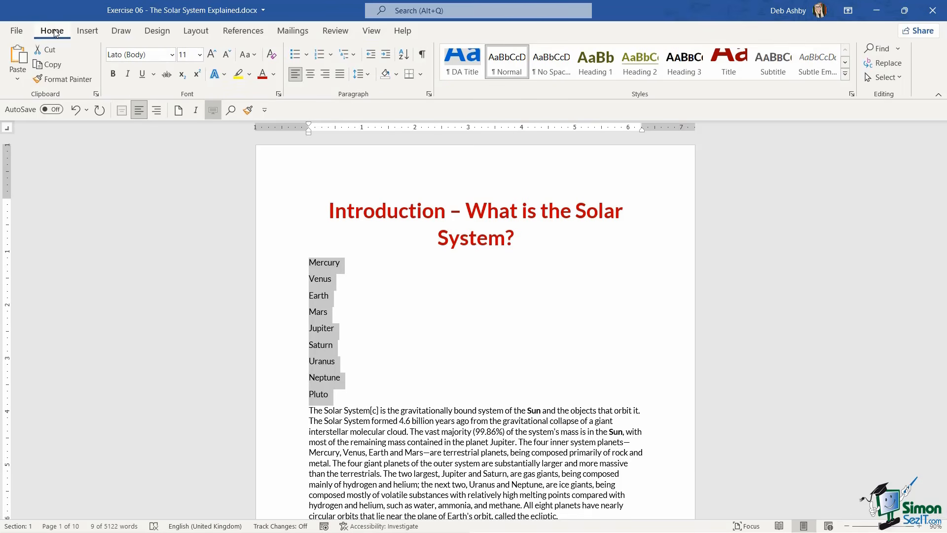
left_click(307, 55)
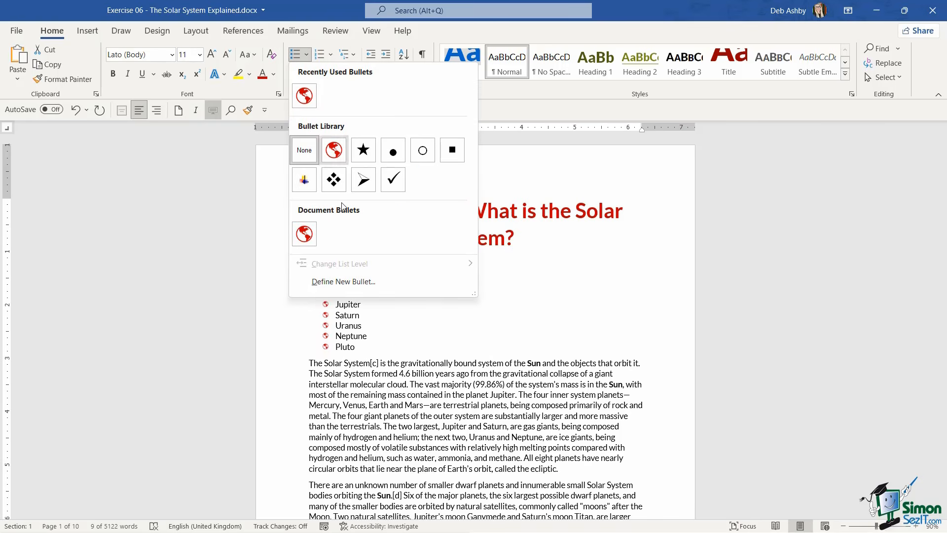
left_click(334, 282)
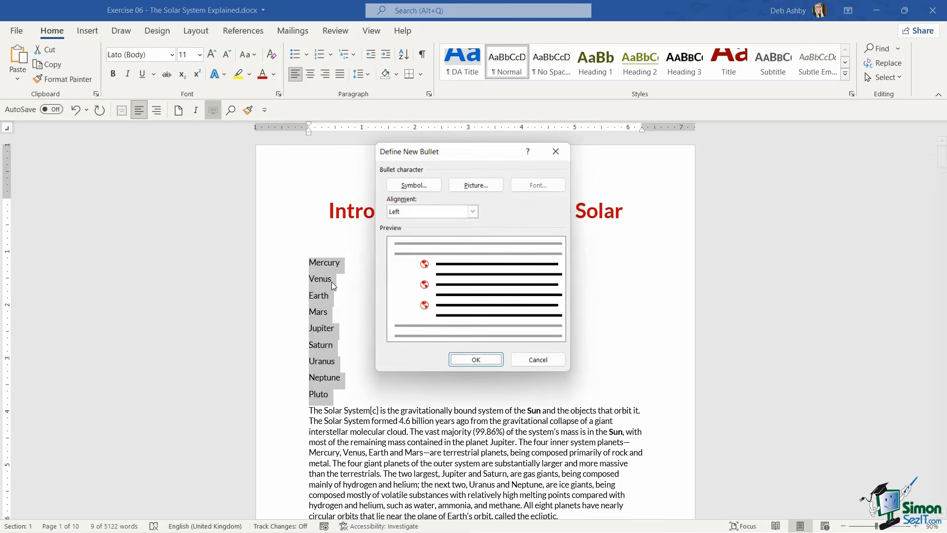
left_click(484, 185)
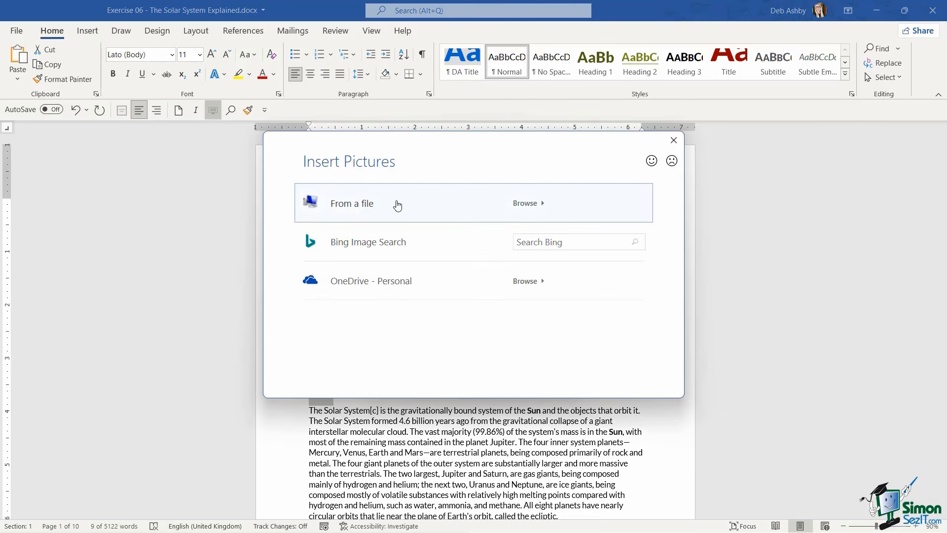
left_click(351, 213)
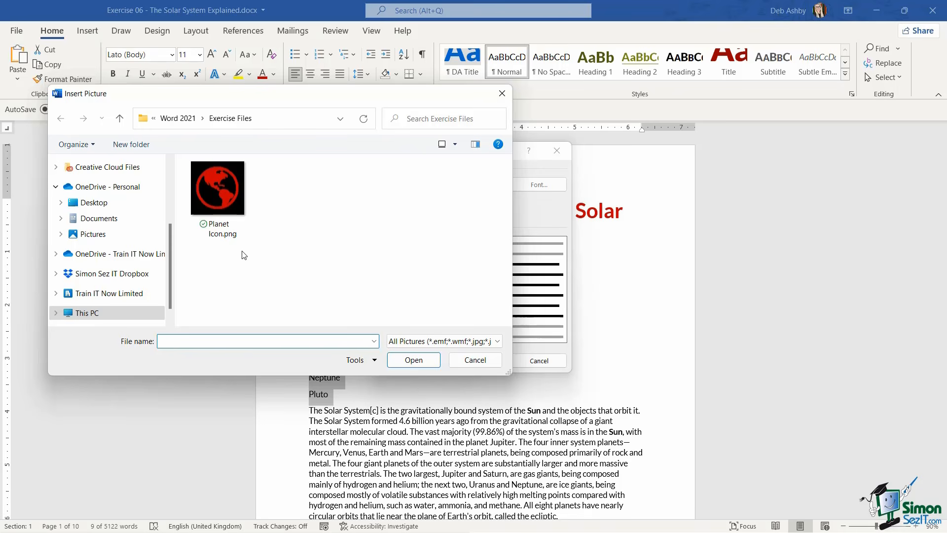
left_click(215, 194)
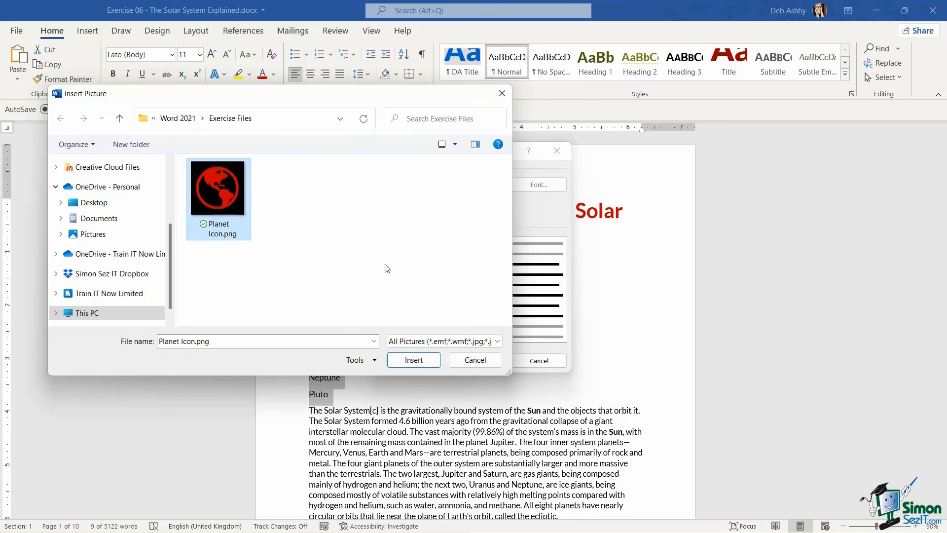
left_click(421, 360)
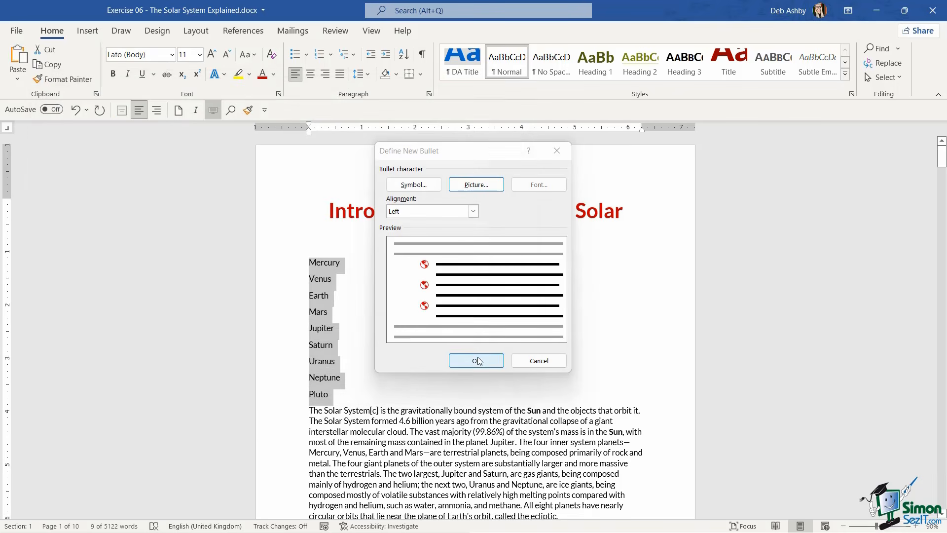
left_click(476, 360)
left_click(558, 309)
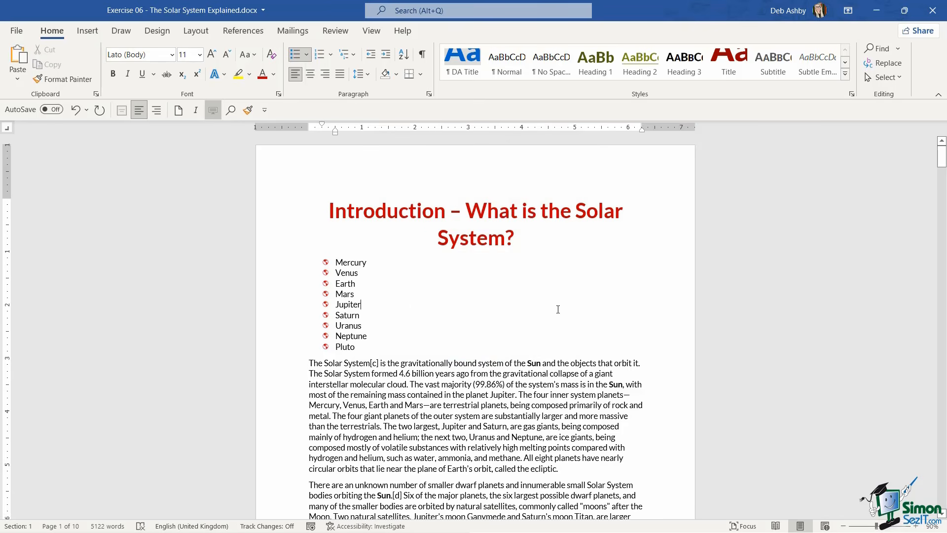